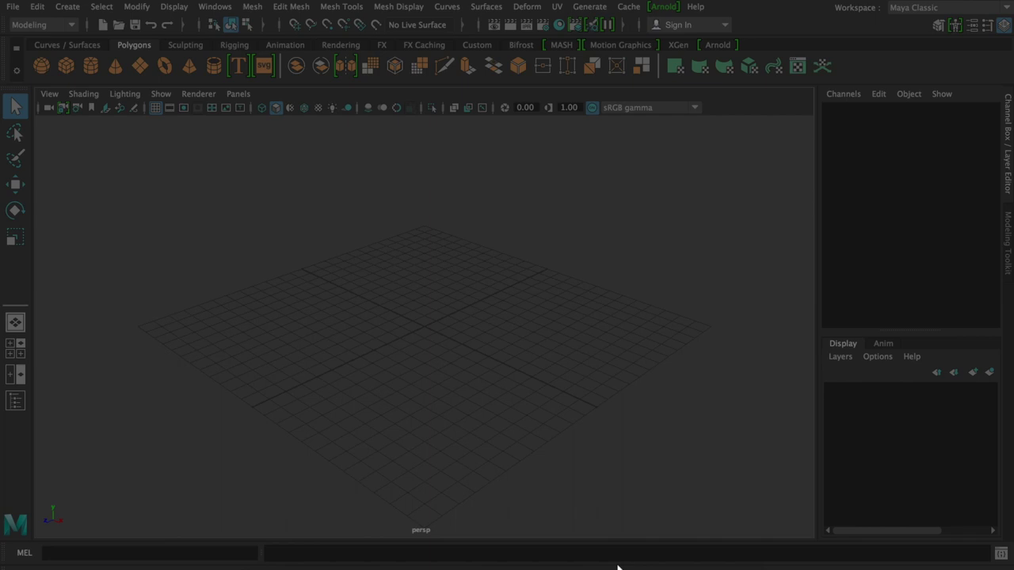
Brighten the screen and bring the Solid Angle Arnold website in Safari to the front
{"action": "key", "text": "XF86MonBrightnessUp"}
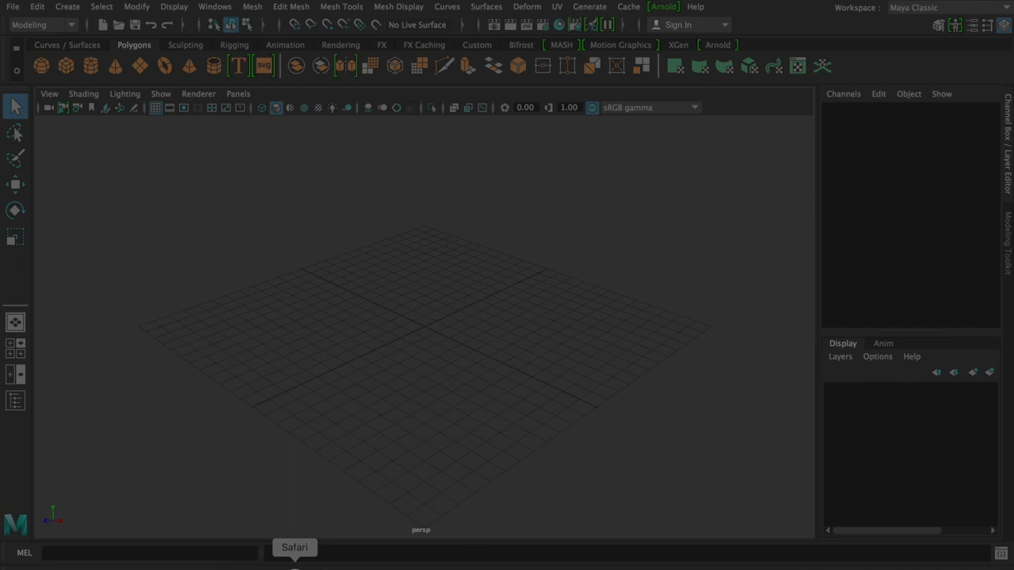
{"action": "left_click", "coordinate": [300, 564]}
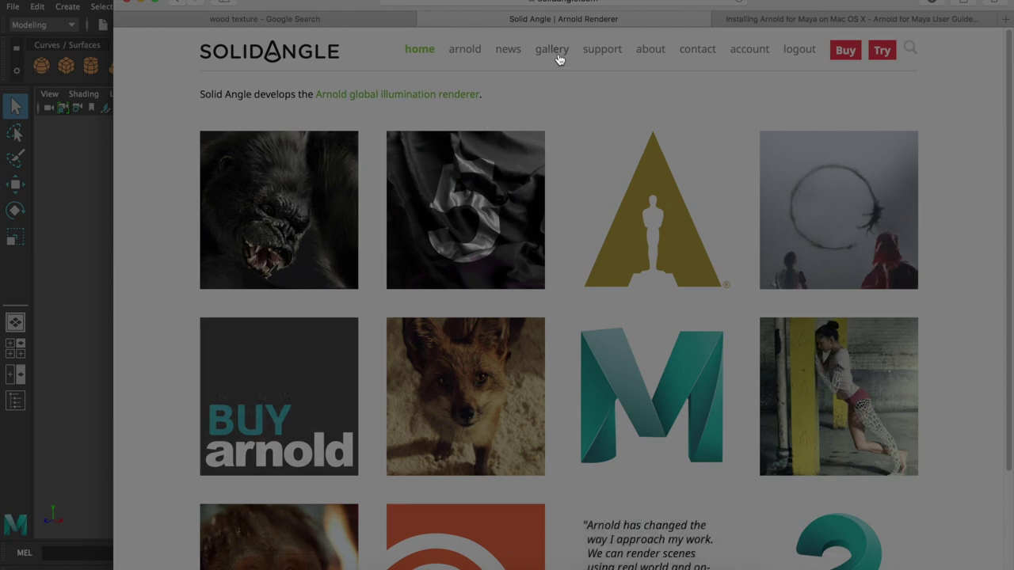
{"action": "mouse_move", "coordinate": [851, 19]}
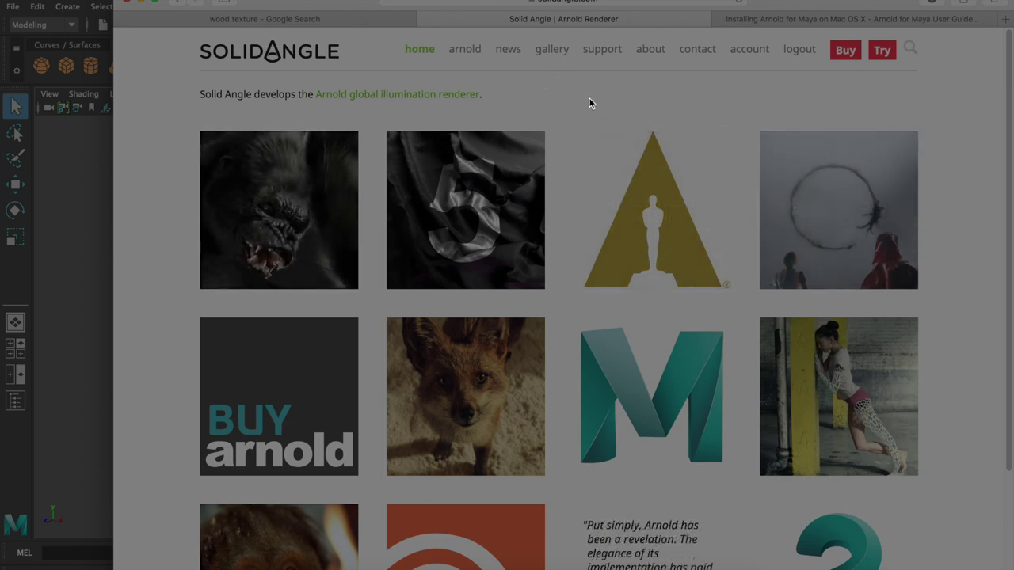
Browse from the Arnold overview to the Arnold for Maya downloads page, then return to Maya
{"action": "left_click", "coordinate": [456, 52]}
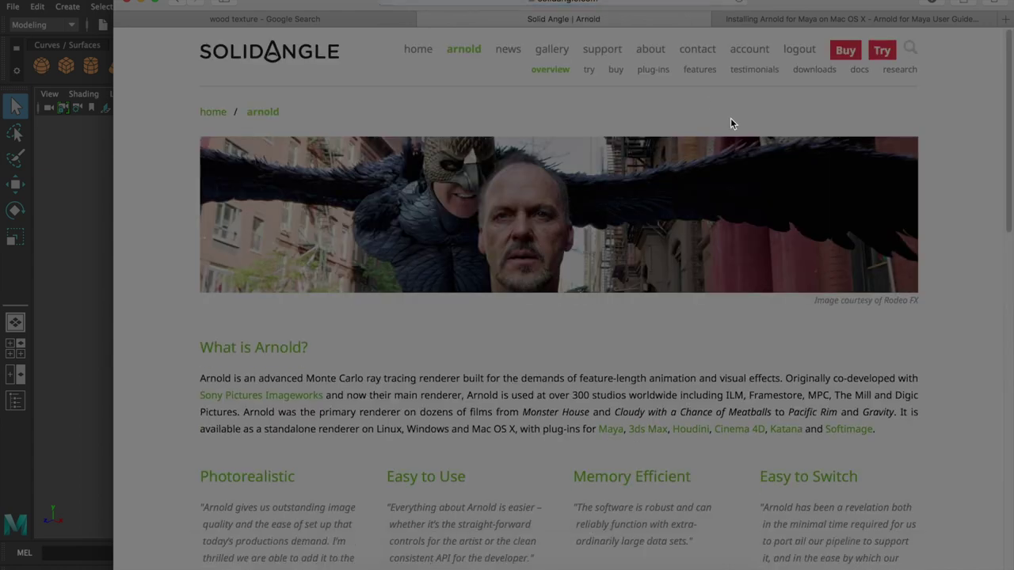
{"action": "left_click", "coordinate": [814, 71]}
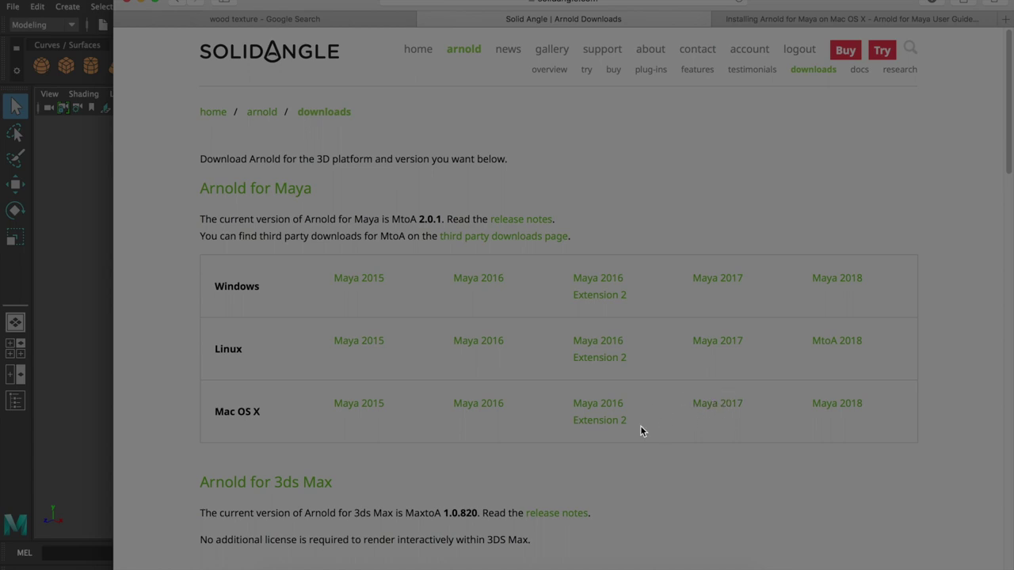
{"action": "left_click", "coordinate": [89, 159]}
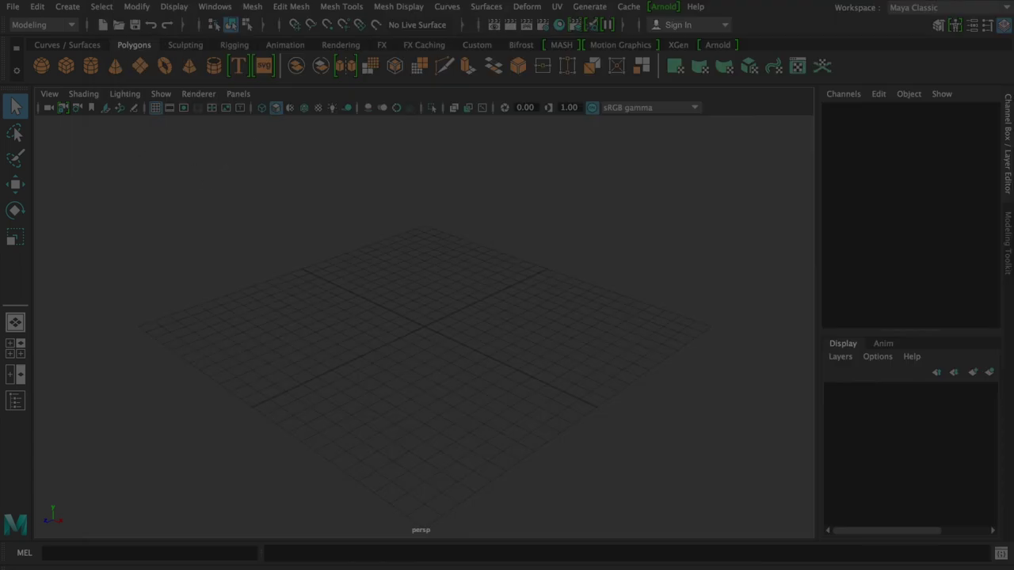
{"action": "left_click", "coordinate": [664, 8]}
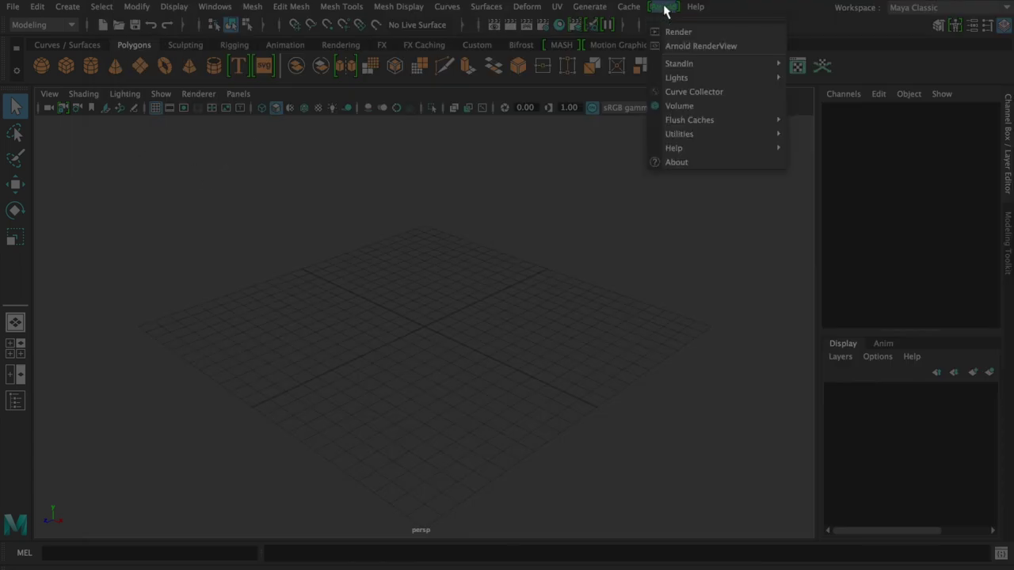
{"action": "left_click", "coordinate": [680, 46]}
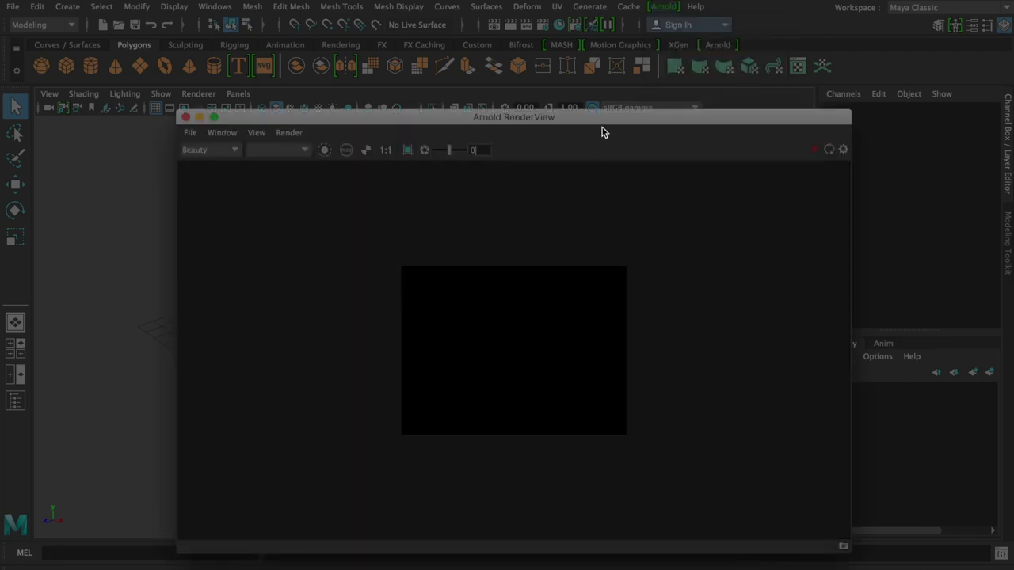
{"action": "left_click_drag", "start_coordinate": [602, 135], "coordinate": [524, 27]}
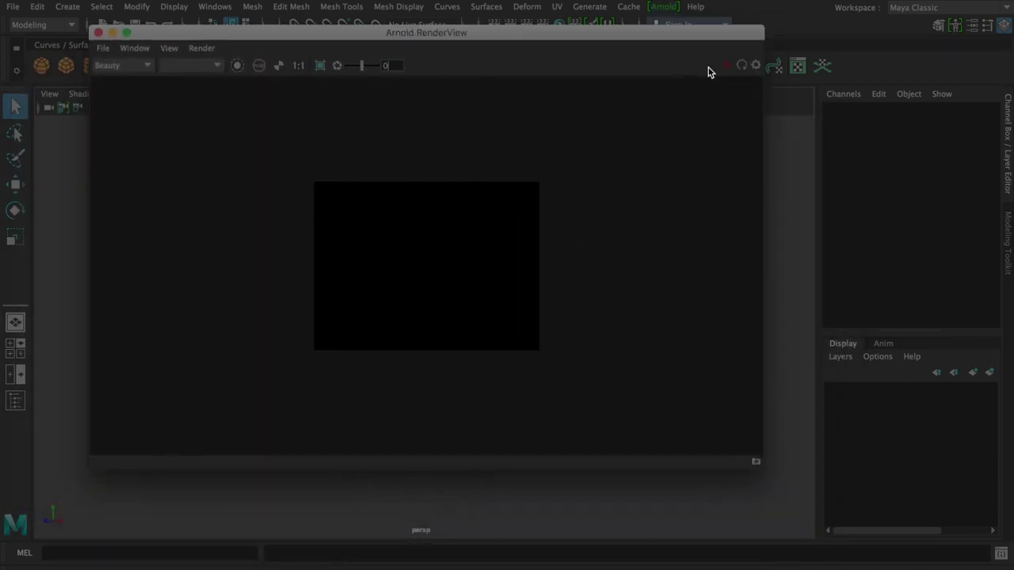
{"action": "left_click", "coordinate": [725, 70]}
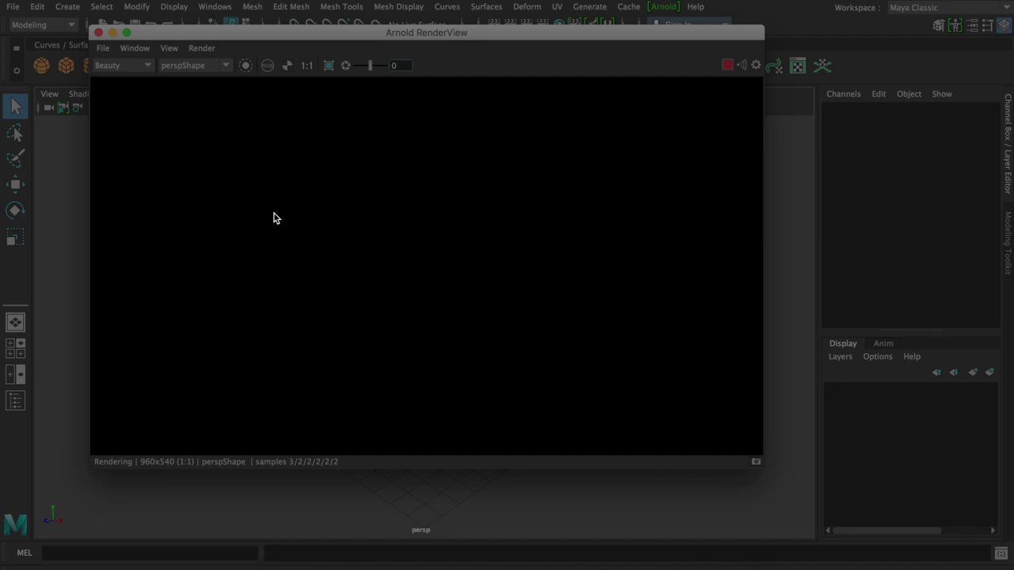
{"action": "left_click", "coordinate": [100, 34]}
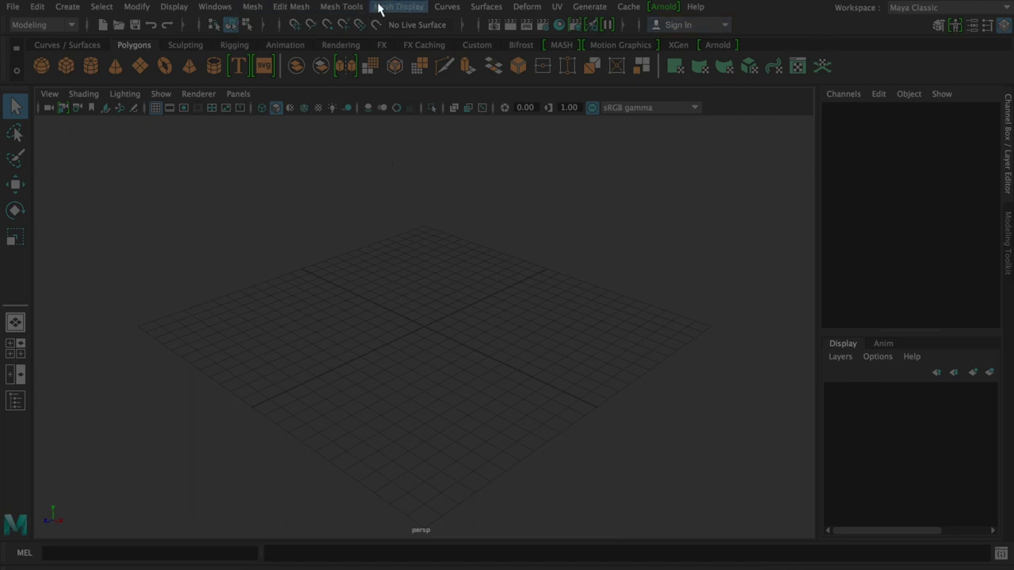
{"action": "left_click", "coordinate": [214, 8]}
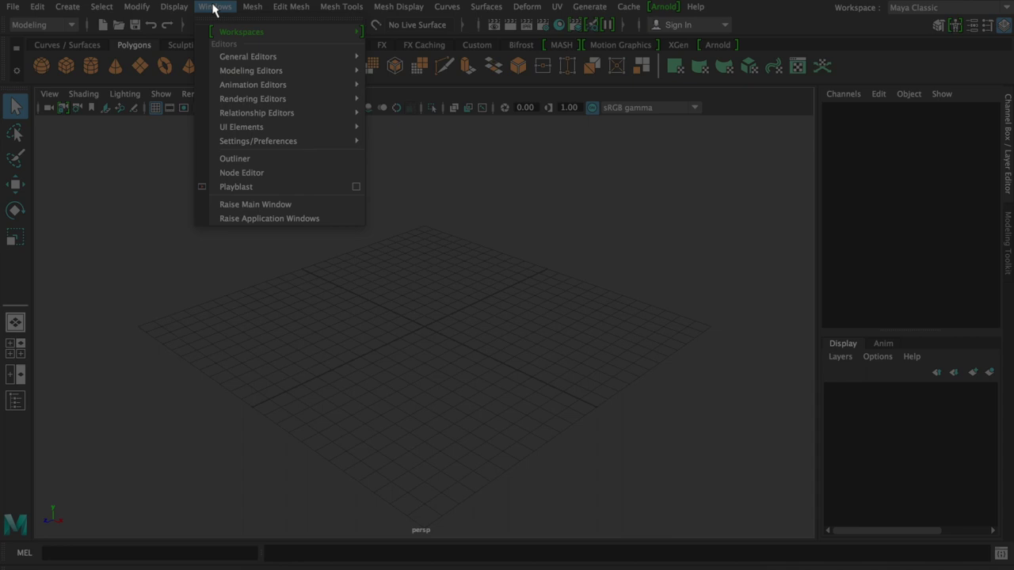
{"action": "mouse_move", "coordinate": [258, 141]}
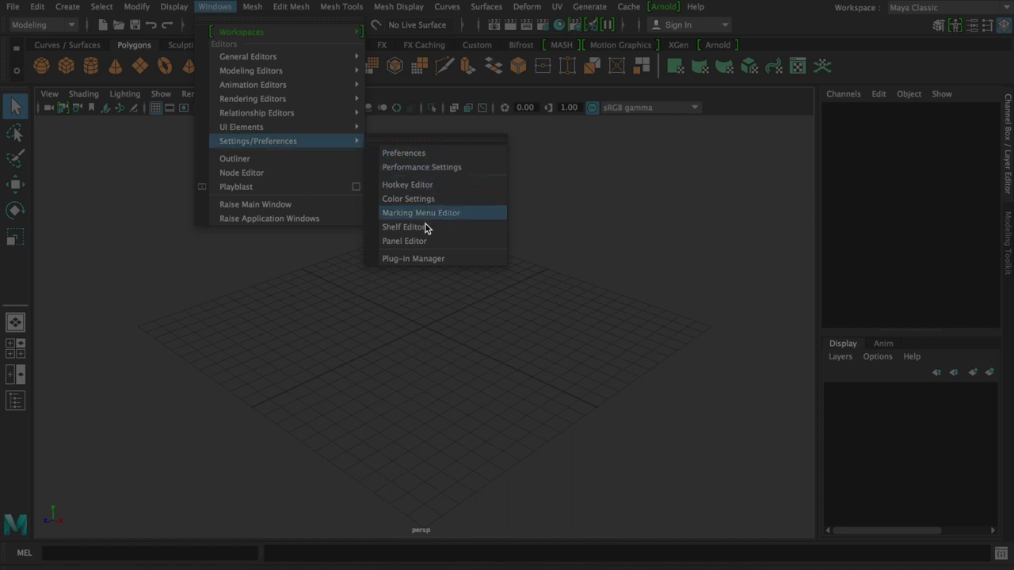
{"action": "left_click", "coordinate": [430, 264]}
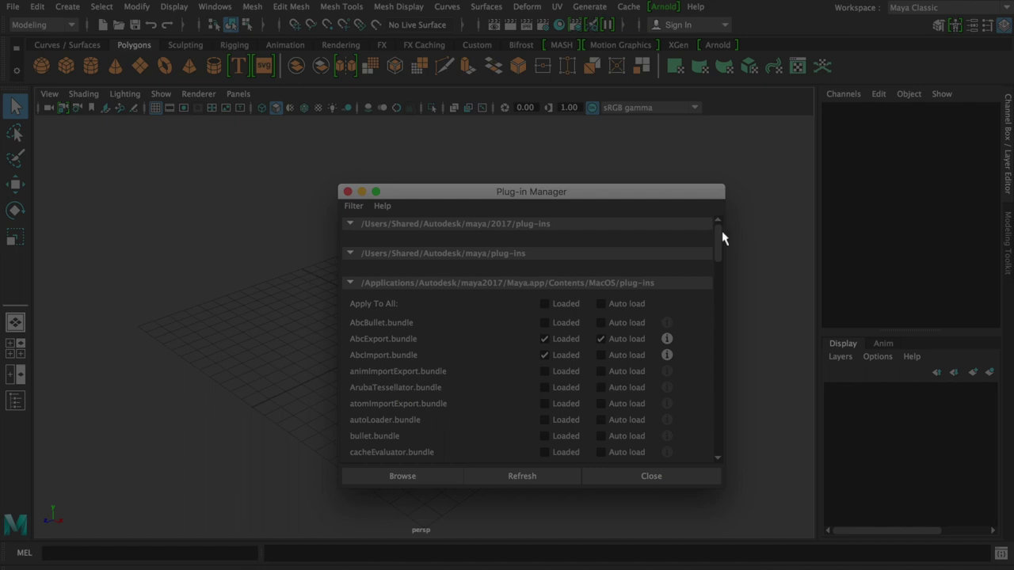
{"action": "left_click_drag", "start_coordinate": [719, 238], "coordinate": [724, 286]}
{"action": "left_click_drag", "start_coordinate": [717, 385], "coordinate": [718, 432]}
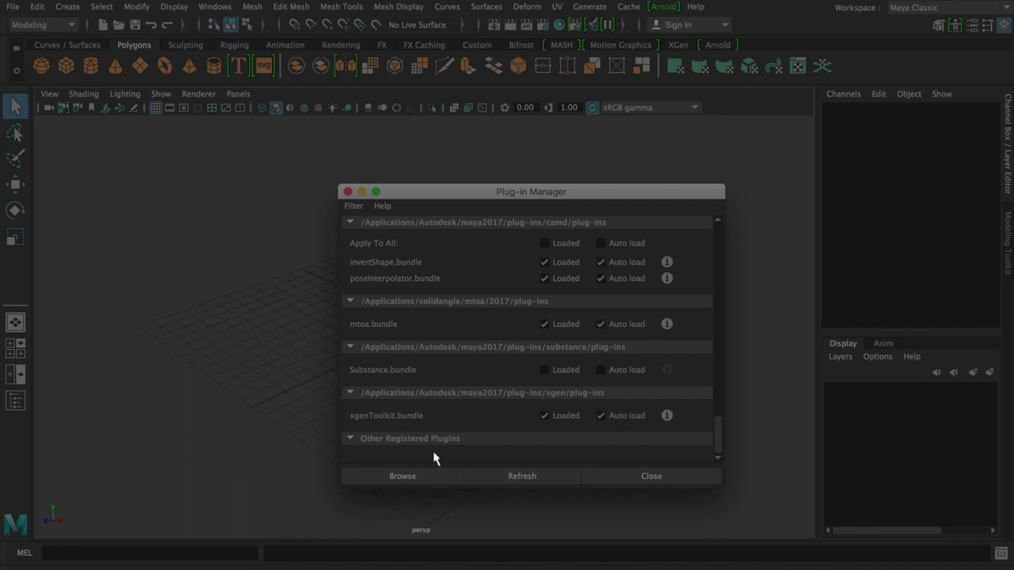
{"action": "left_click", "coordinate": [651, 477]}
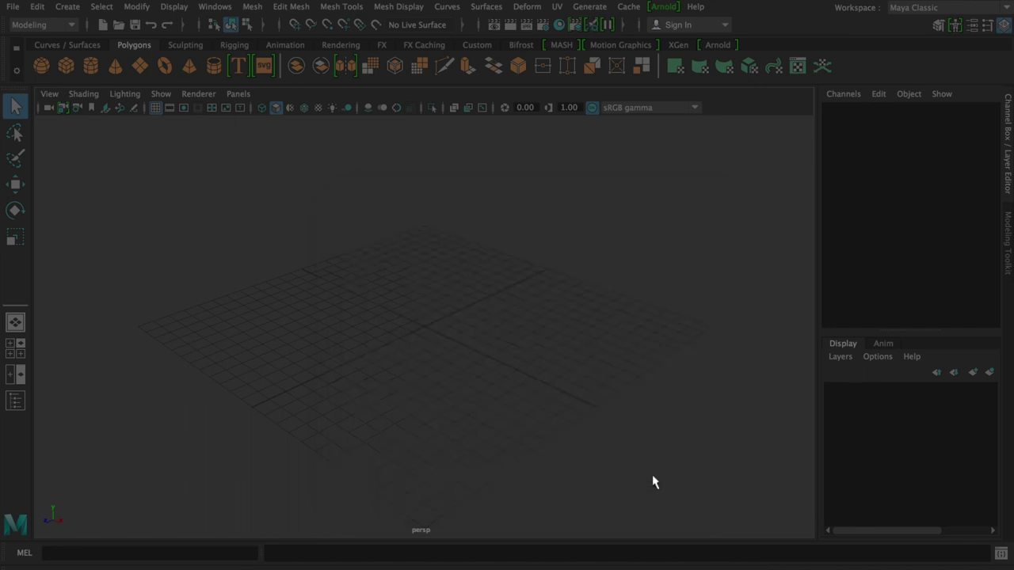
{"action": "left_click", "coordinate": [12, 7]}
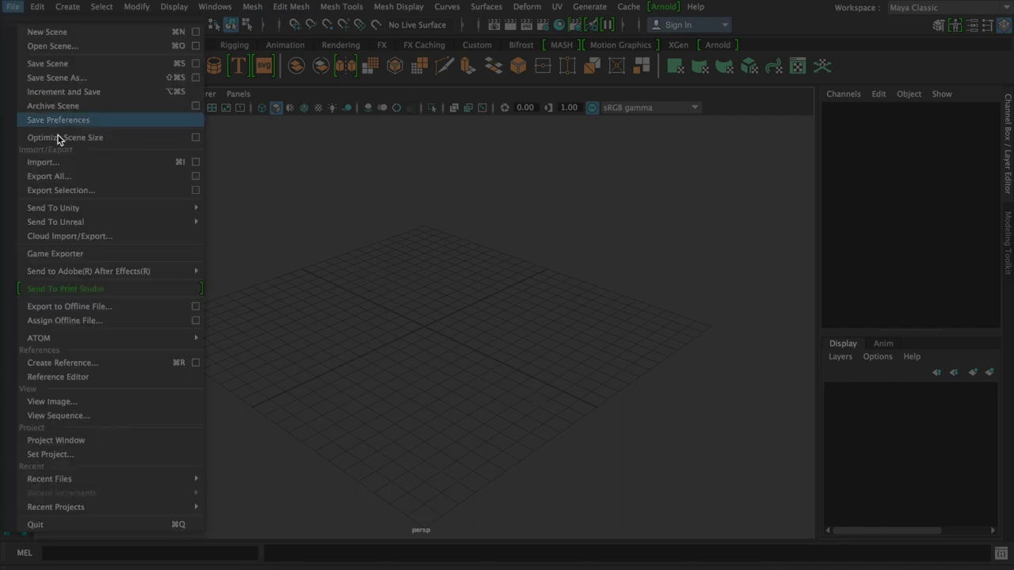
{"action": "left_click", "coordinate": [82, 456]}
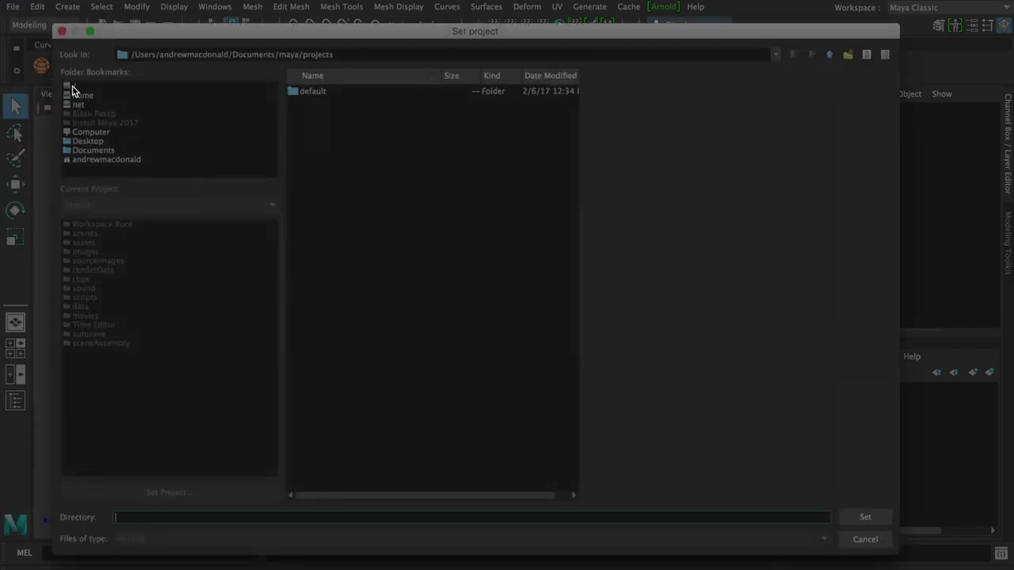
{"action": "left_click", "coordinate": [79, 133]}
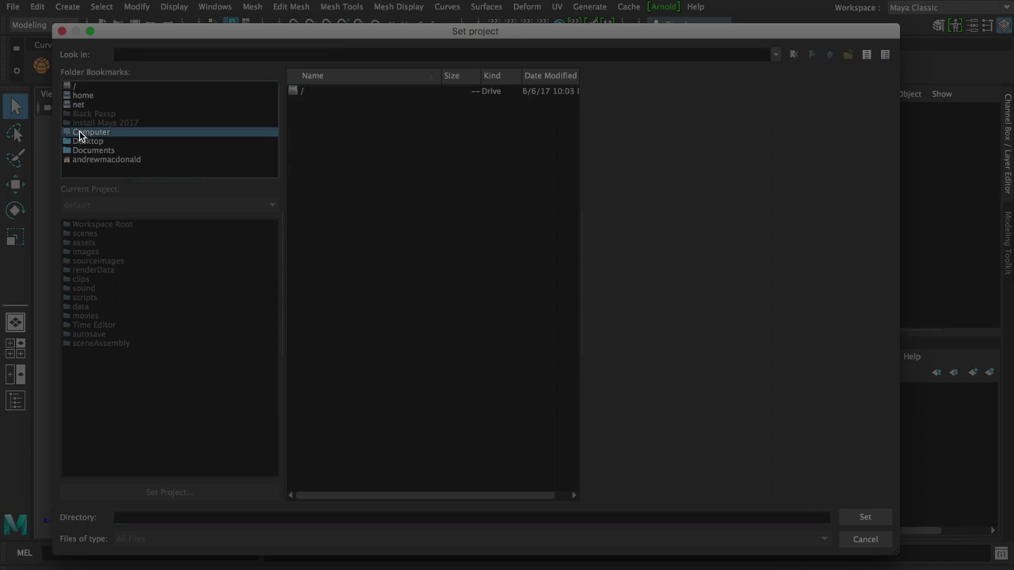
{"action": "double_click", "coordinate": [303, 95]}
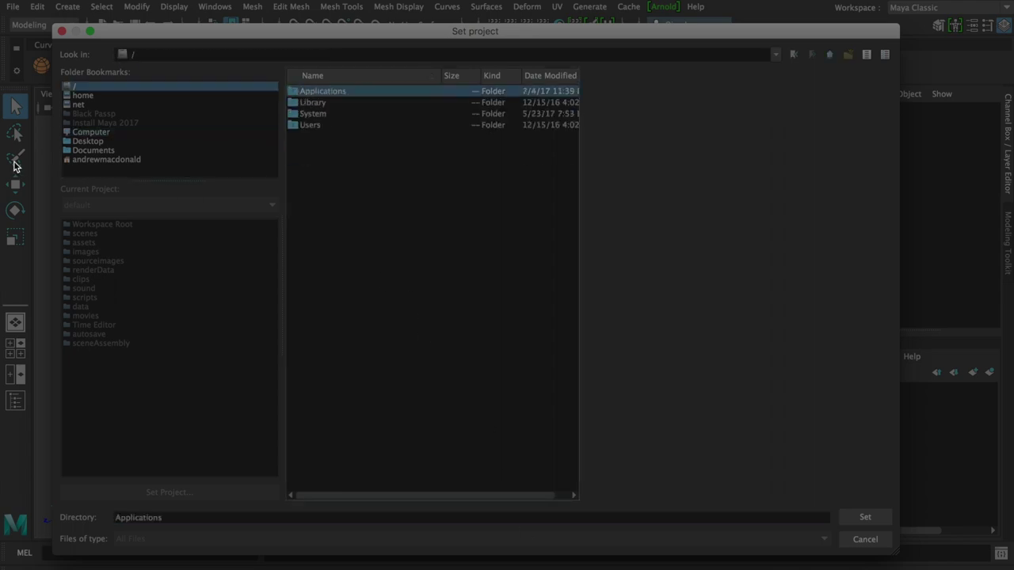
{"action": "left_click", "coordinate": [70, 133]}
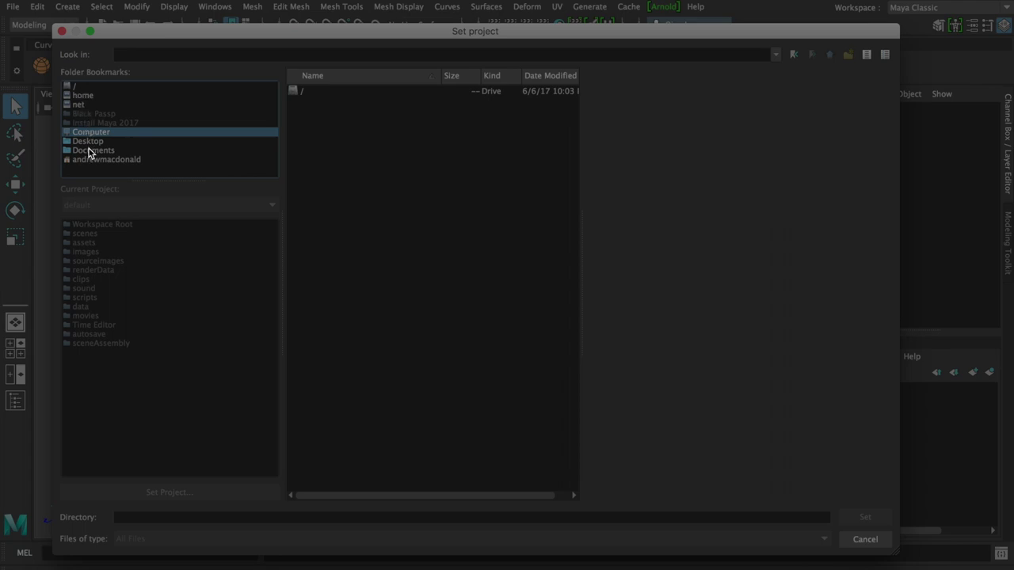
{"action": "left_click", "coordinate": [90, 150]}
{"action": "double_click", "coordinate": [317, 125]}
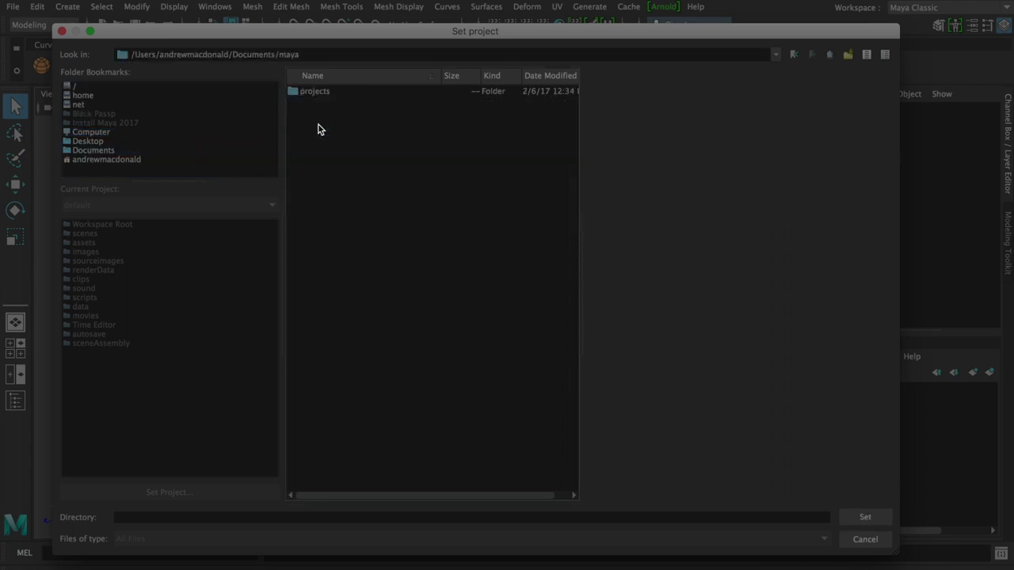
{"action": "double_click", "coordinate": [317, 92]}
{"action": "left_click", "coordinate": [319, 97]}
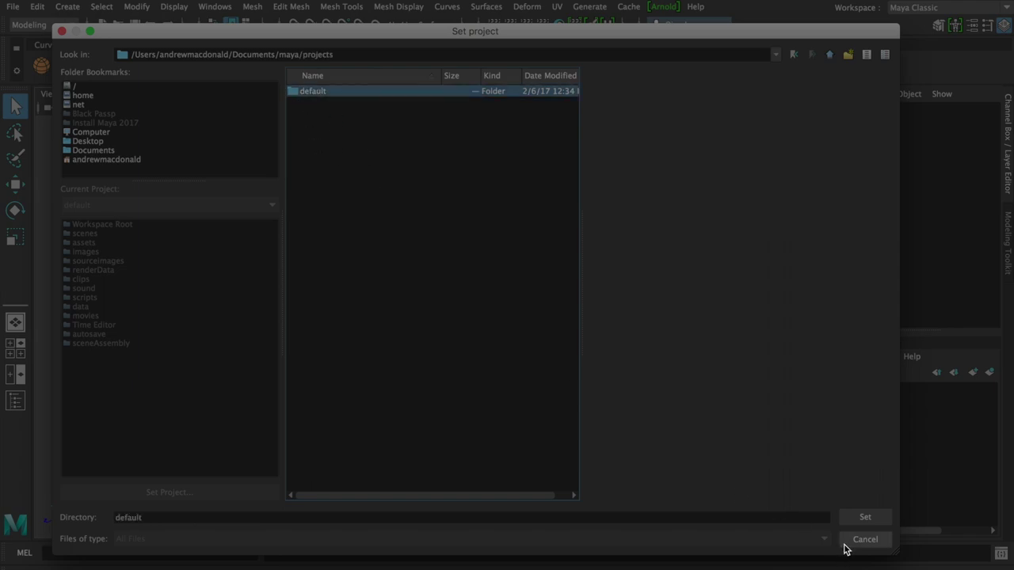
{"action": "left_click", "coordinate": [868, 519]}
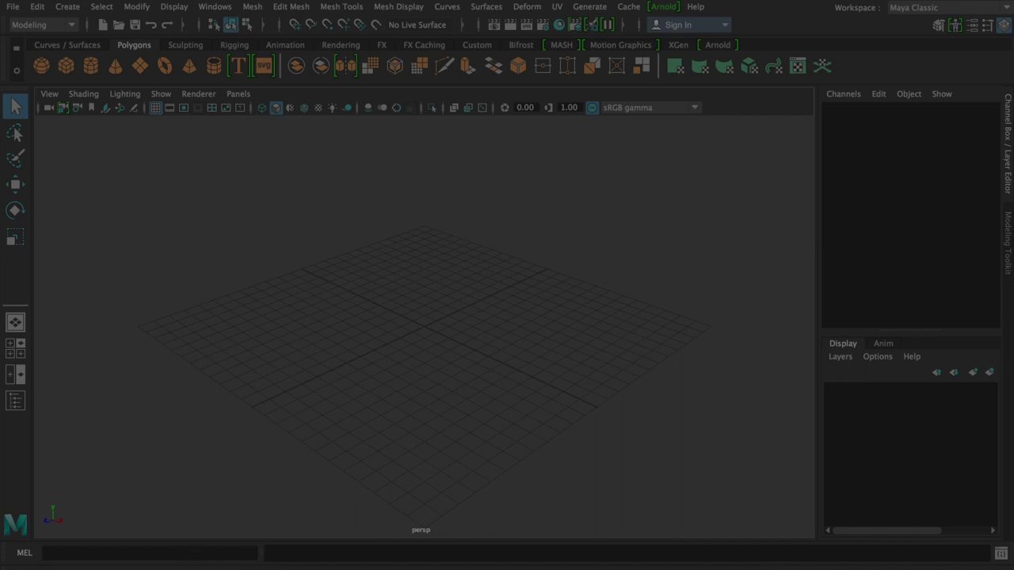
{"action": "left_click", "coordinate": [273, 563]}
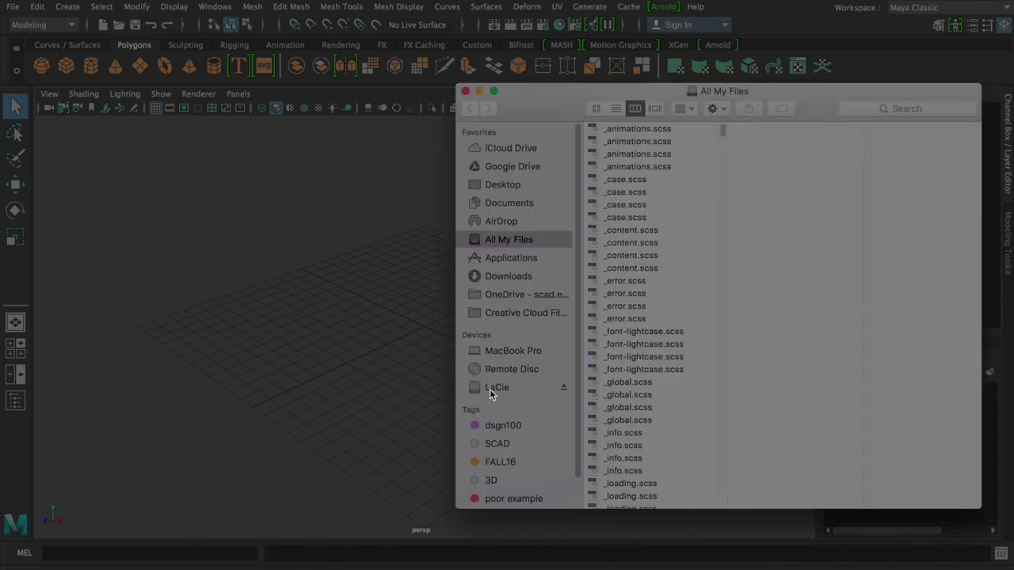
{"action": "left_click", "coordinate": [345, 413]}
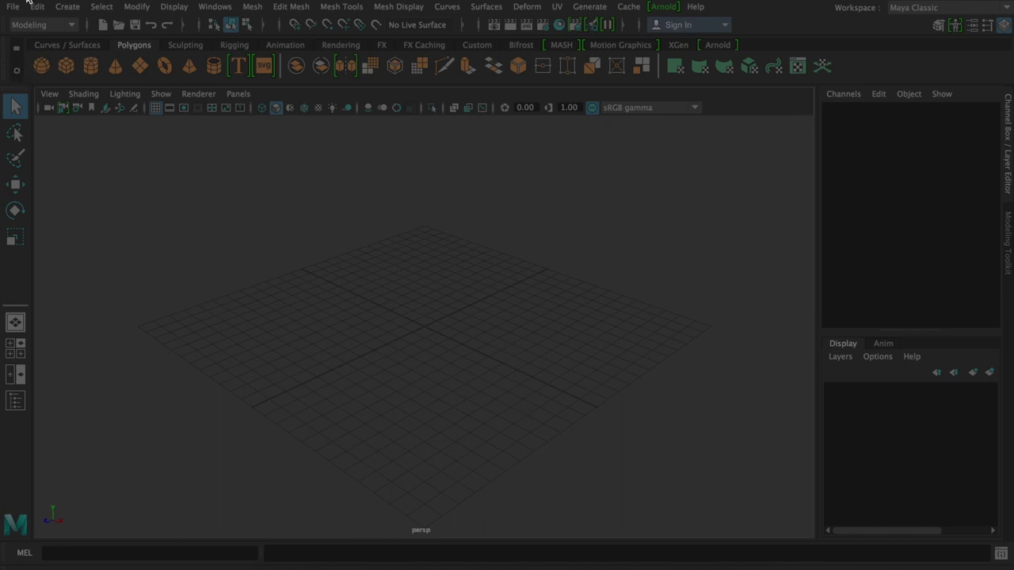
{"action": "left_click", "coordinate": [67, 68]}
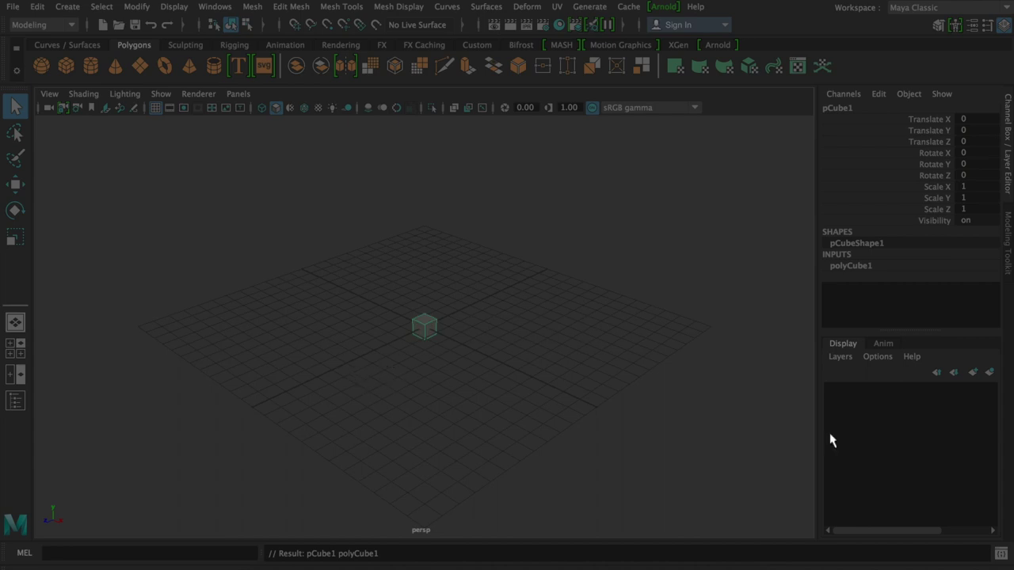
Return the side panel to the Channel Box and scroll to pCube1's polyCube1 width, height and depth inputs
{"action": "left_click", "coordinate": [856, 267]}
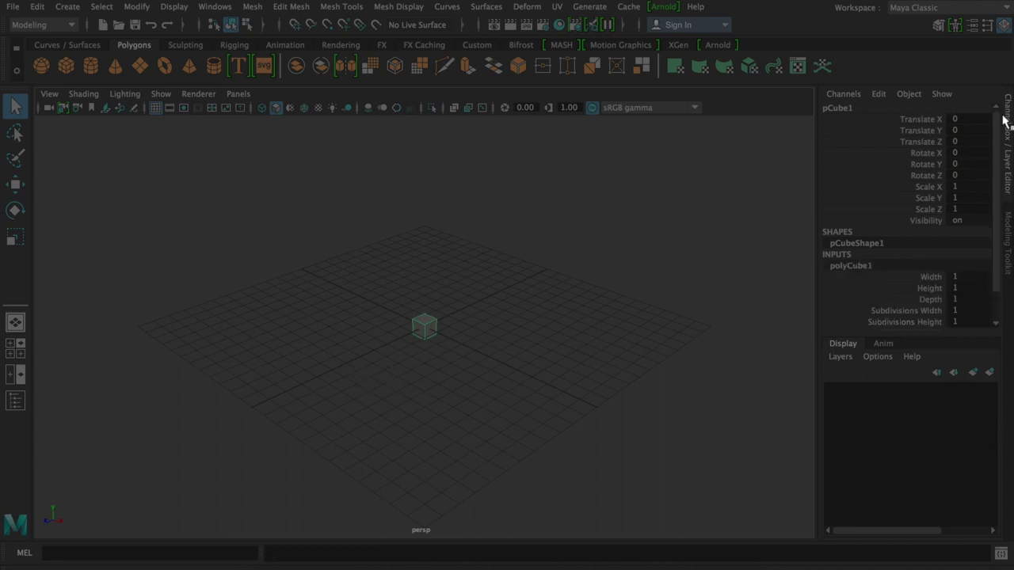
{"action": "left_click", "coordinate": [1011, 236]}
{"action": "left_click", "coordinate": [1008, 187]}
{"action": "left_click", "coordinate": [1008, 241]}
{"action": "left_click", "coordinate": [1008, 170]}
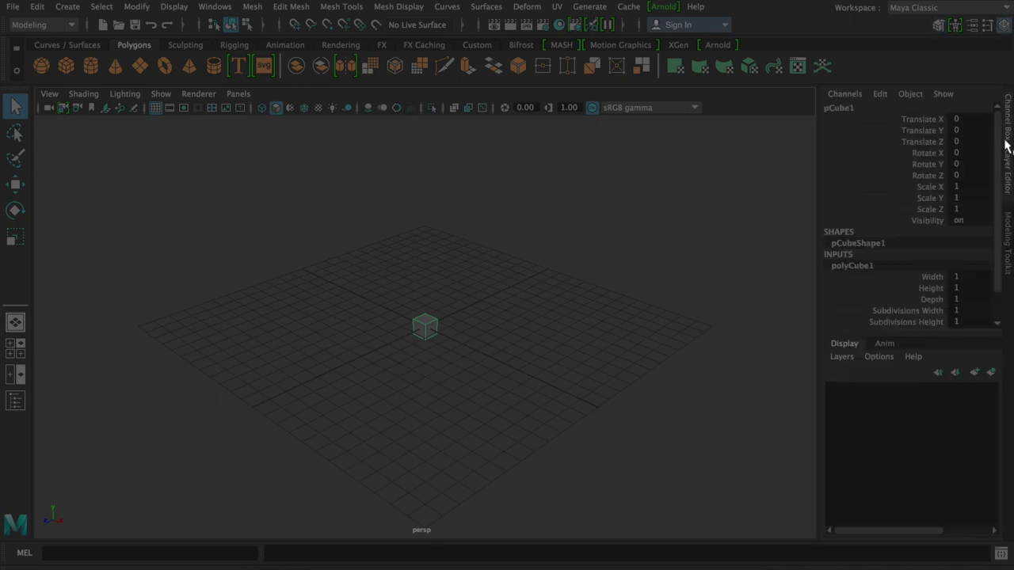
{"action": "left_click", "coordinate": [972, 27]}
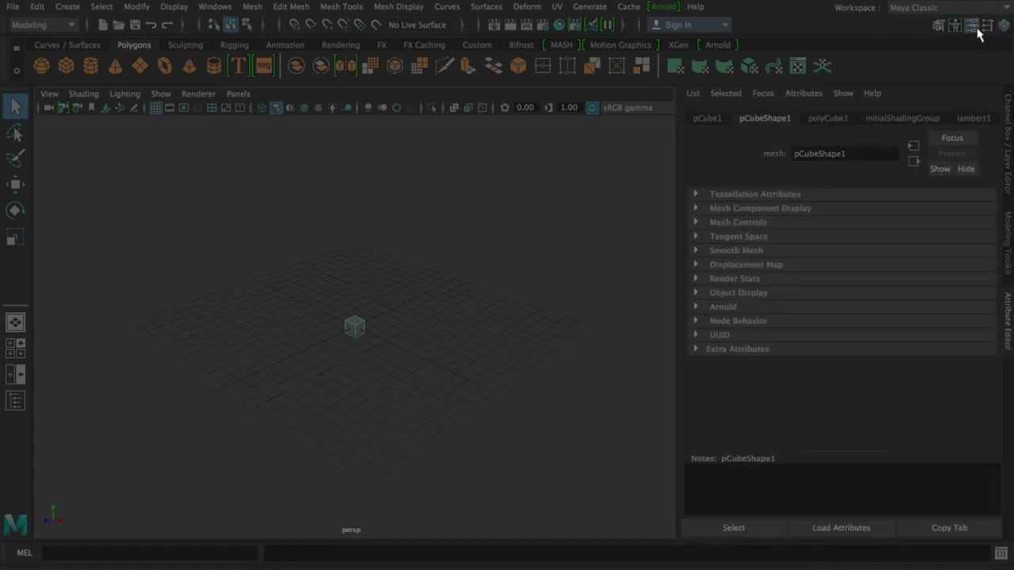
{"action": "left_click", "coordinate": [987, 24]}
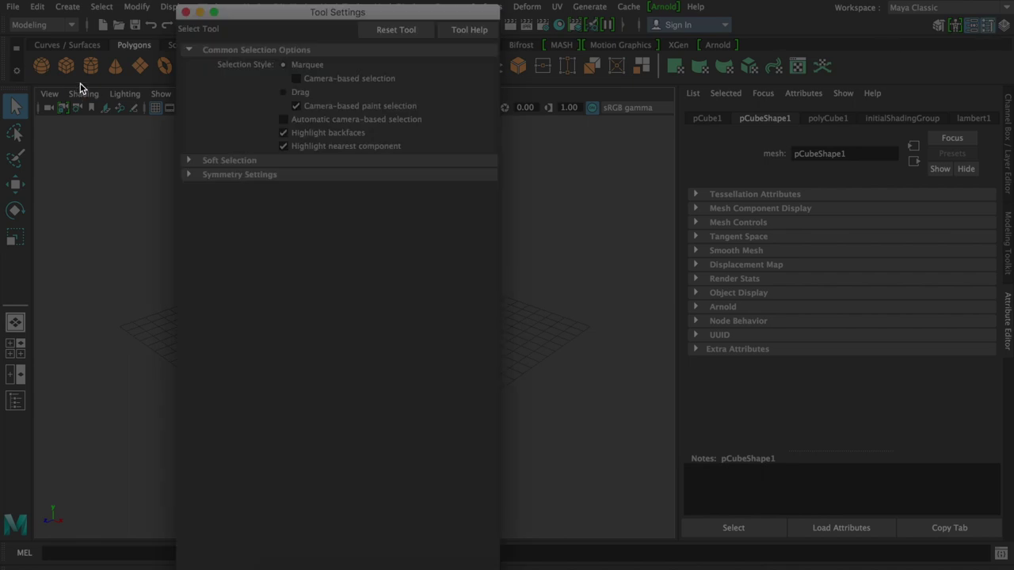
{"action": "left_click", "coordinate": [185, 12]}
{"action": "left_click", "coordinate": [1004, 26]}
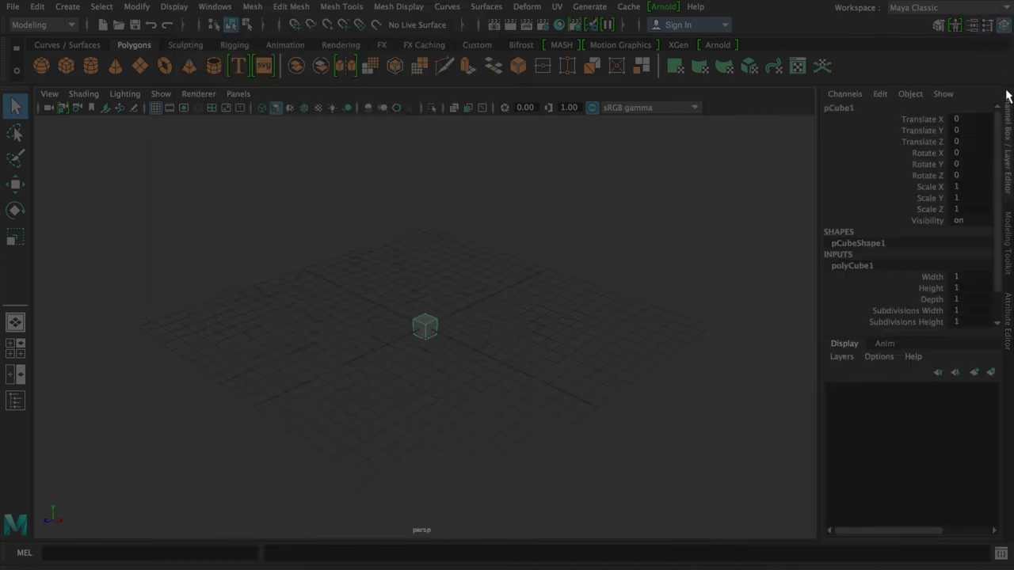
{"action": "scroll", "coordinate": [903, 289], "scroll_direction": "down", "scroll_amount": 1}
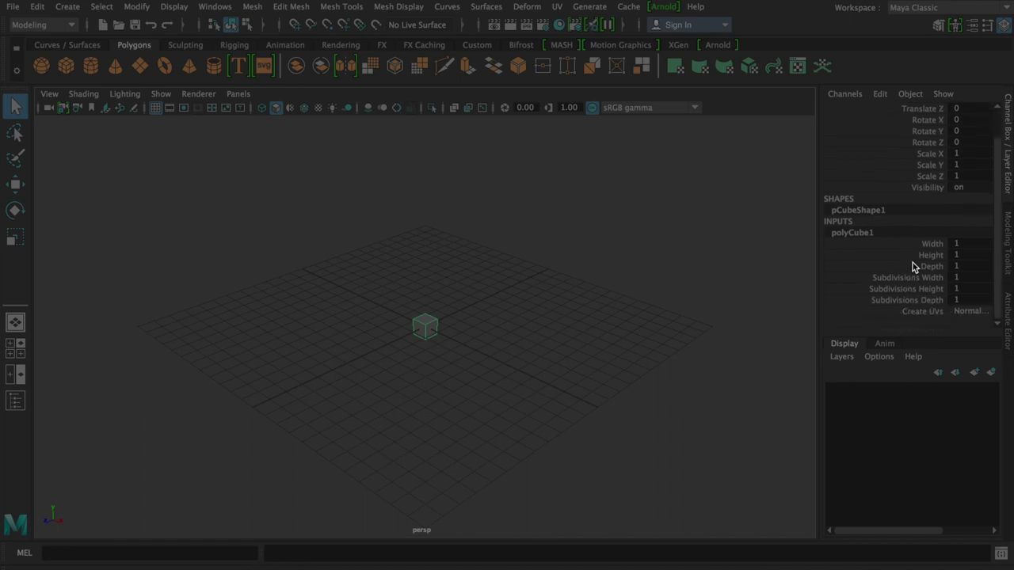
{"action": "left_click", "coordinate": [917, 278]}
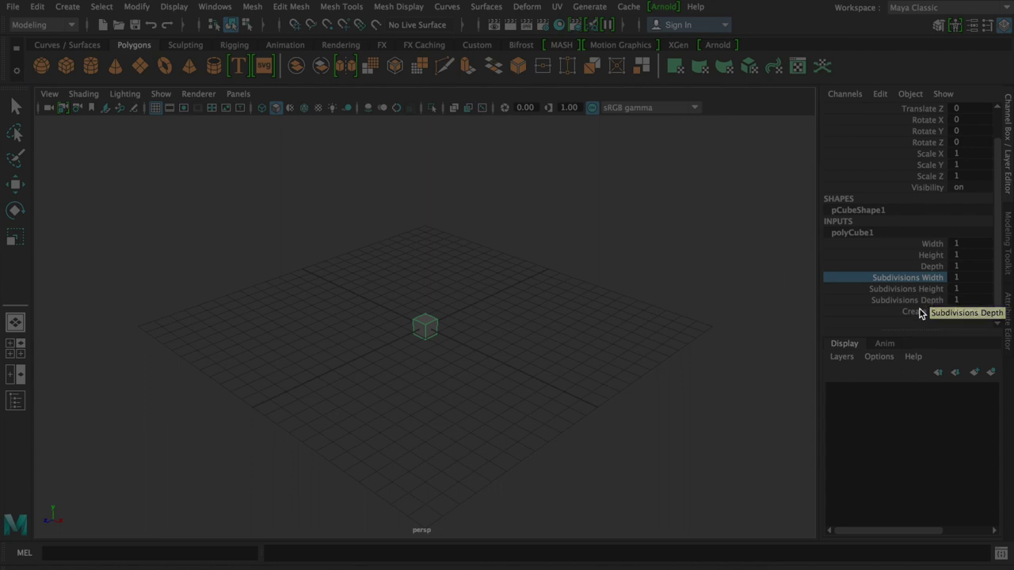
Set the cube's Width to 7 and Depth to 4 in the Channel Box
{"action": "left_click", "coordinate": [922, 248]}
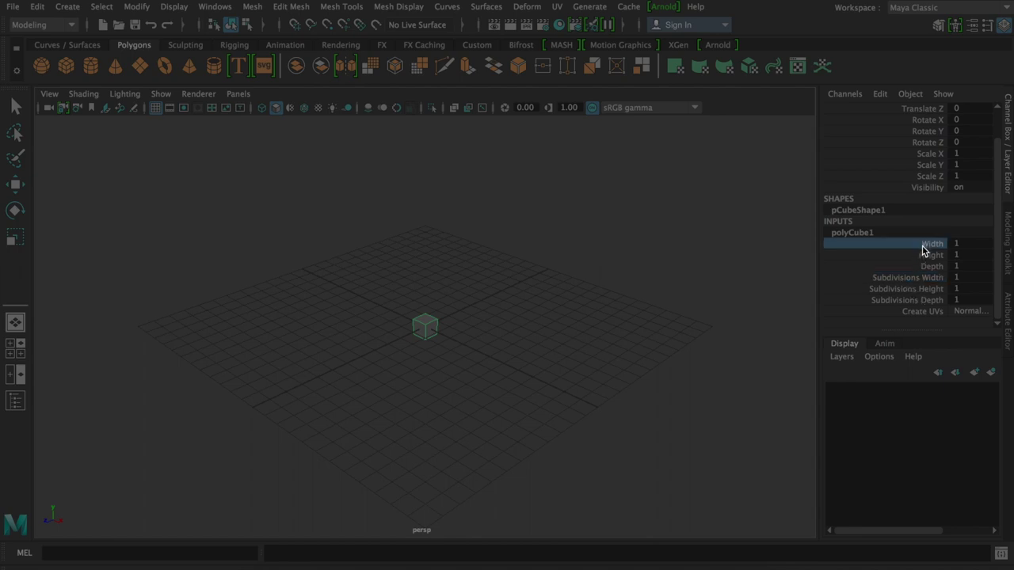
{"action": "left_click", "coordinate": [925, 268], "text": "ctrl"}
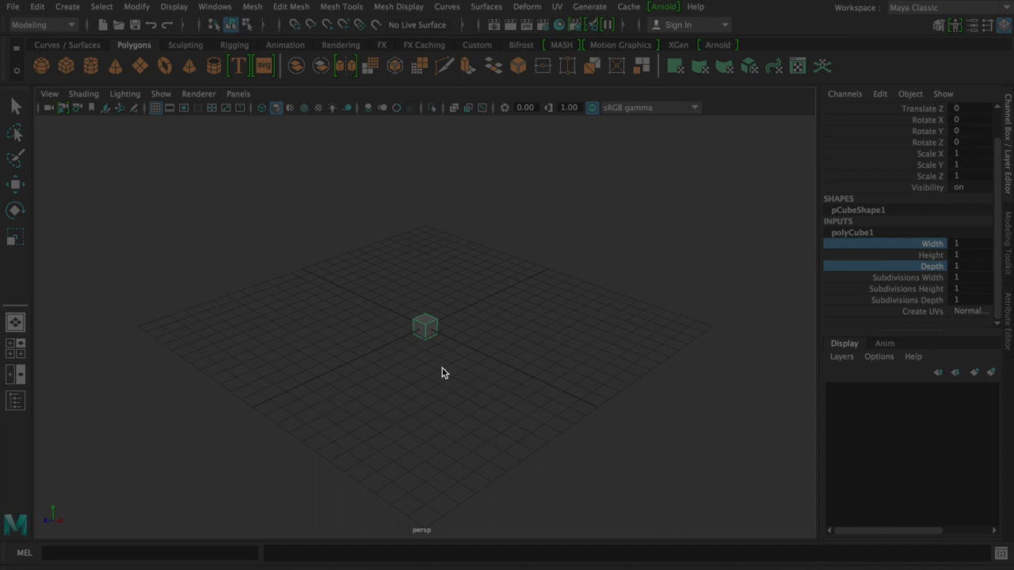
{"action": "middle_click_drag", "start_coordinate": [426, 362], "coordinate": [451, 362]}
{"action": "double_click", "coordinate": [956, 244]}
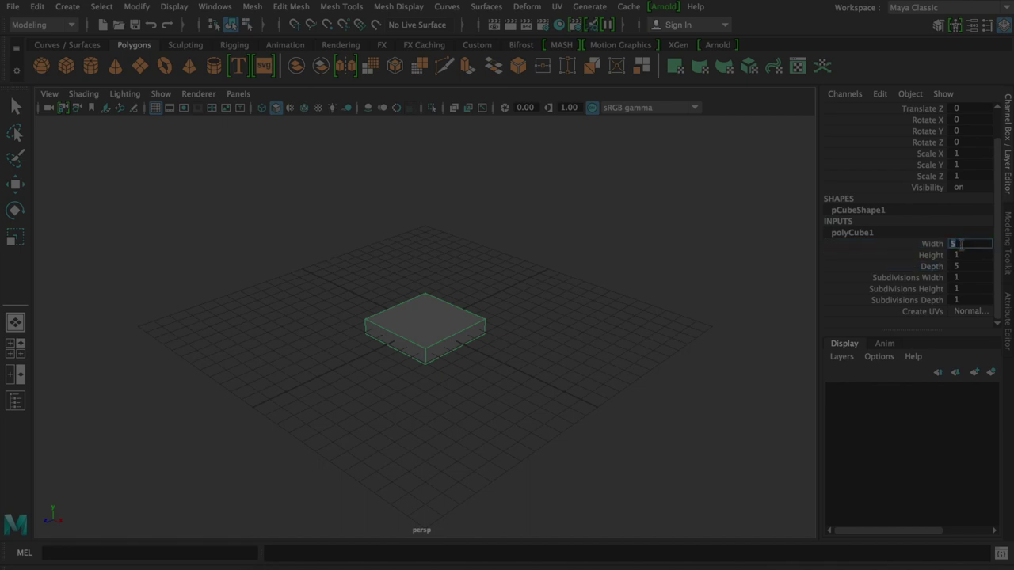
{"action": "type", "text": "7"}
{"action": "key", "text": "Tab"}
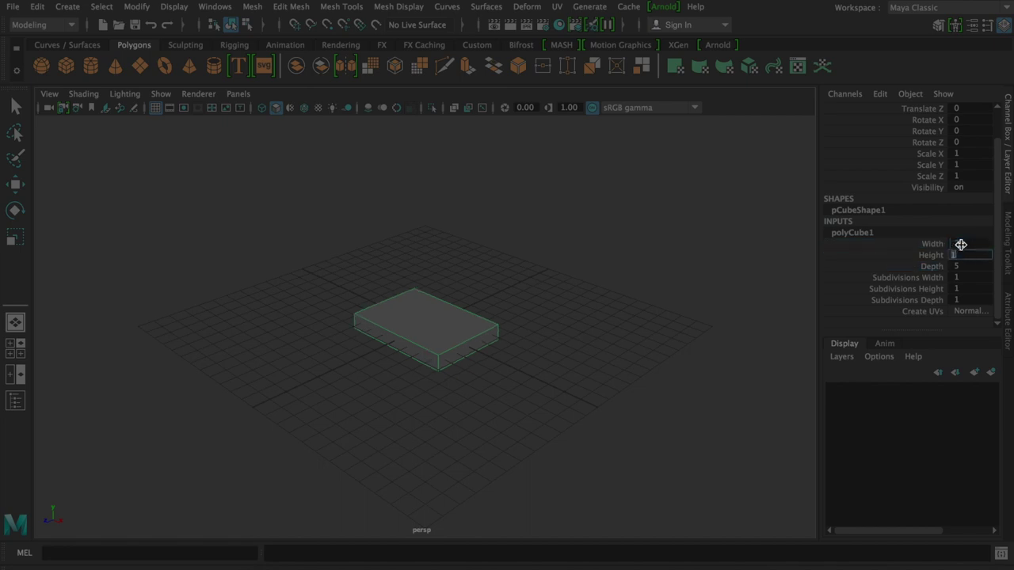
{"action": "type", "text": "4"}
{"action": "key", "text": "Tab"}
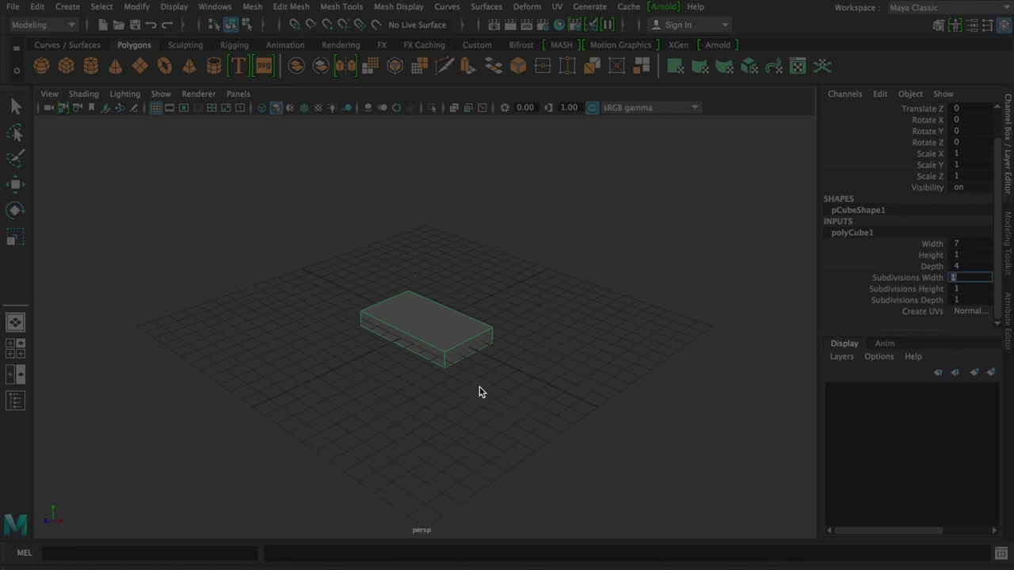
Raise Subdivisions Width, Height and Depth together to 3 by middle-dragging
{"action": "left_click", "coordinate": [936, 279]}
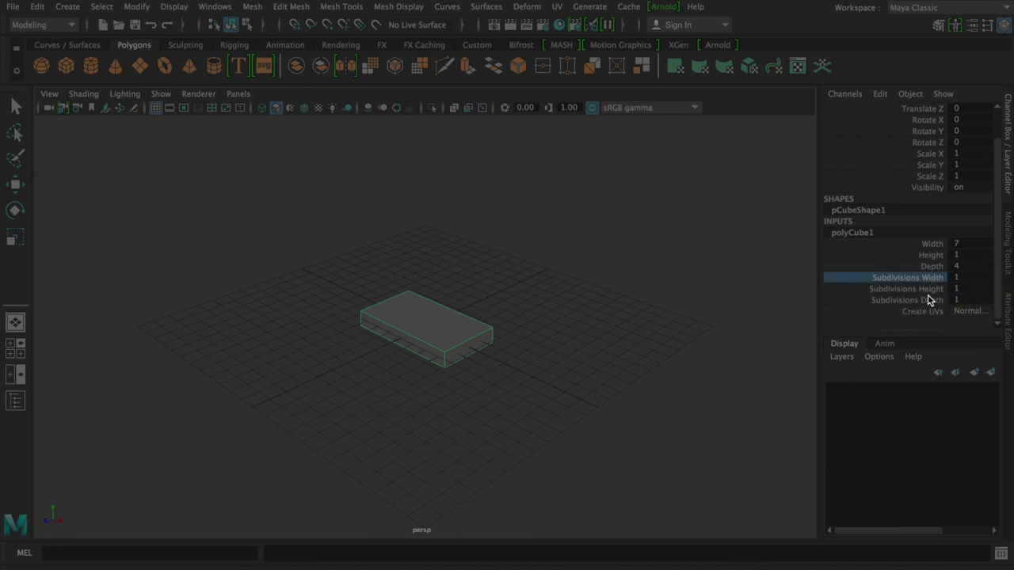
{"action": "left_click", "coordinate": [928, 290], "text": "shift"}
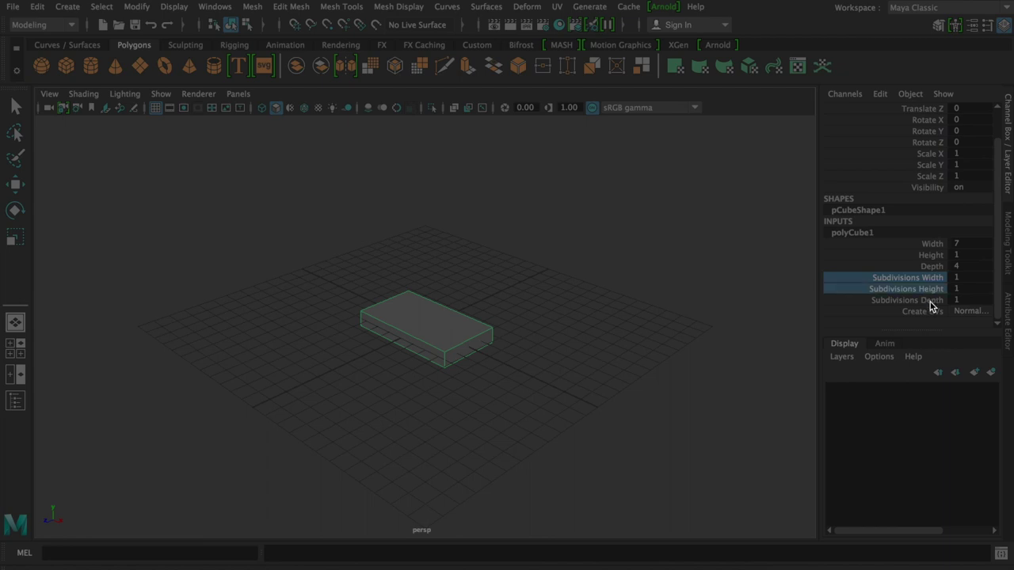
{"action": "left_click", "coordinate": [928, 301], "text": "shift"}
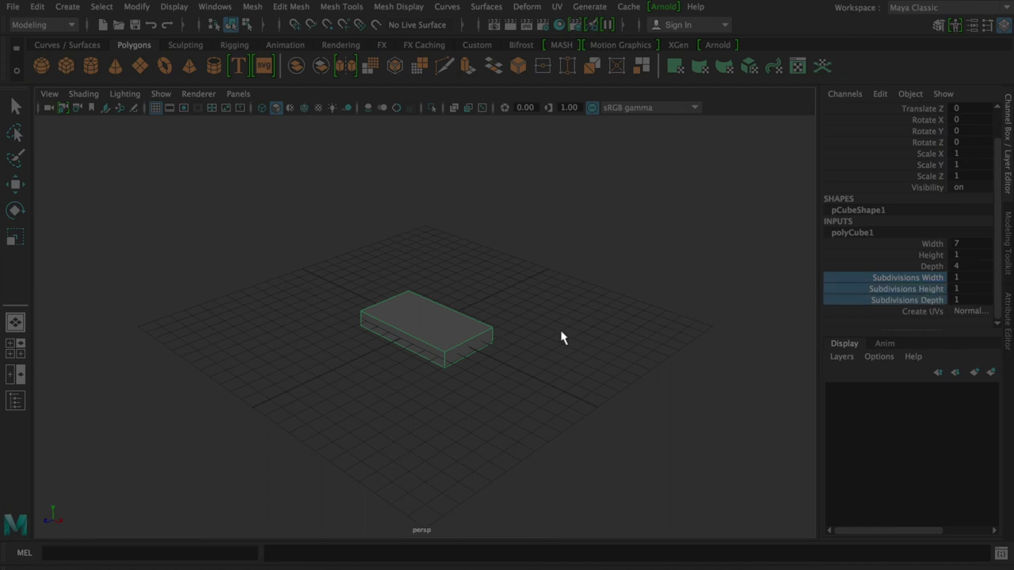
{"action": "middle_click_drag", "start_coordinate": [561, 330], "coordinate": [562, 331]}
{"action": "middle_click_drag", "start_coordinate": [566, 331], "coordinate": [569, 332]}
{"action": "left_click", "coordinate": [480, 389]}
{"action": "left_click", "coordinate": [443, 347]}
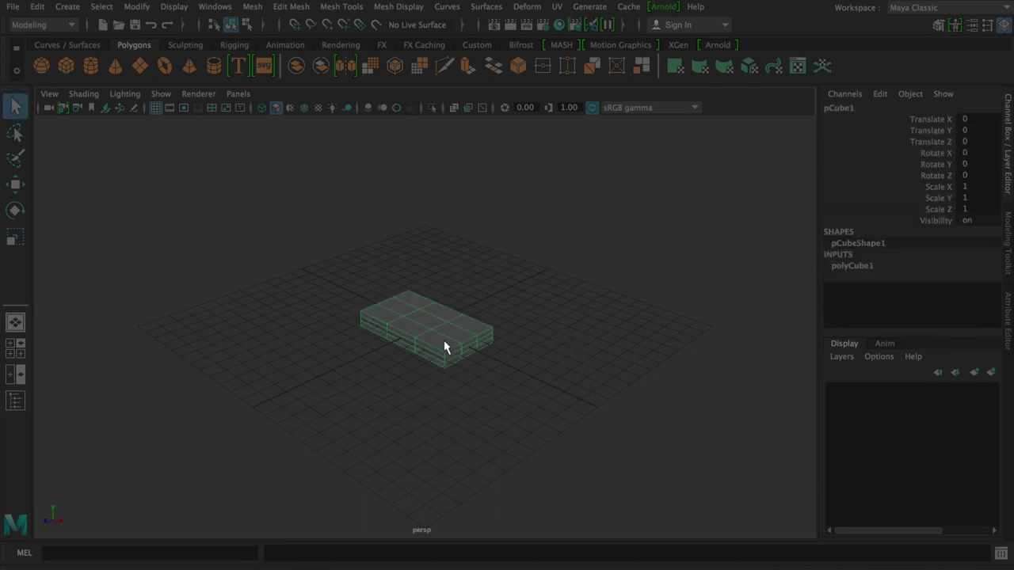
Increase Subdivisions Width alone from 3 to 4
{"action": "left_click_drag", "start_coordinate": [448, 345], "coordinate": [519, 324], "text": "alt"}
{"action": "left_click", "coordinate": [862, 263]}
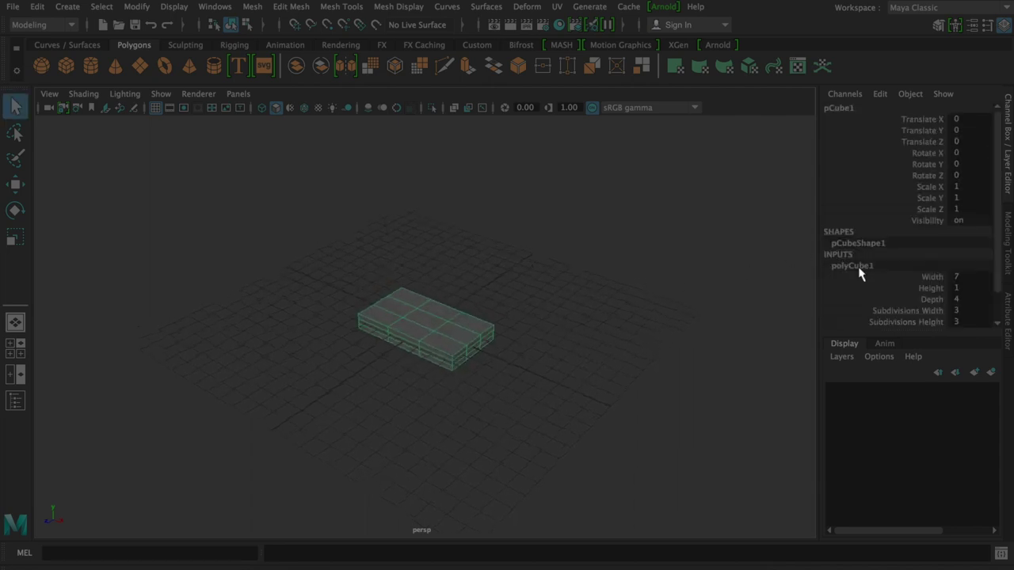
{"action": "left_click", "coordinate": [933, 276]}
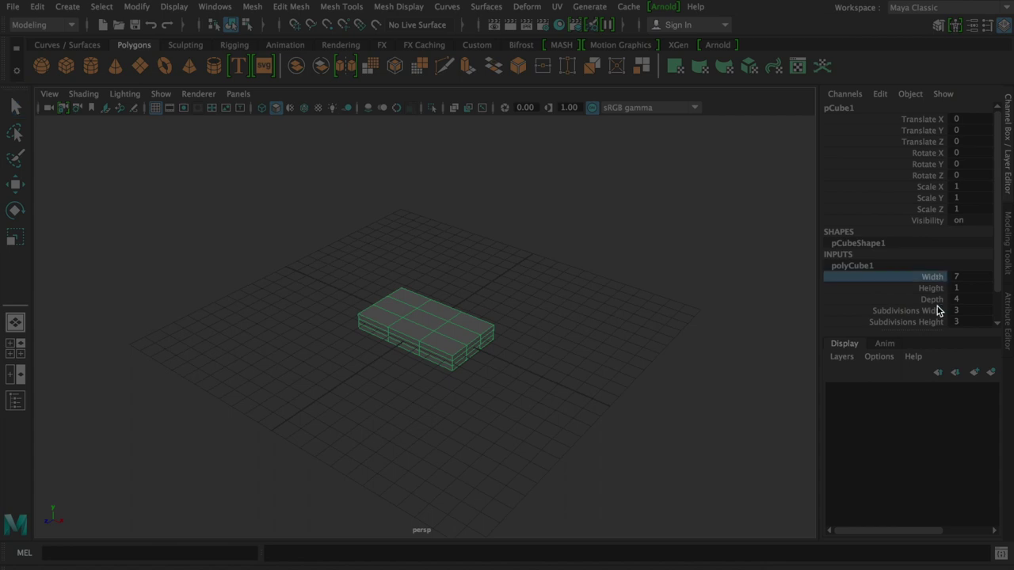
{"action": "scroll", "coordinate": [940, 311], "scroll_direction": "down", "scroll_amount": 1}
{"action": "left_click", "coordinate": [920, 285]}
{"action": "middle_click_drag", "start_coordinate": [571, 332], "coordinate": [574, 331]}
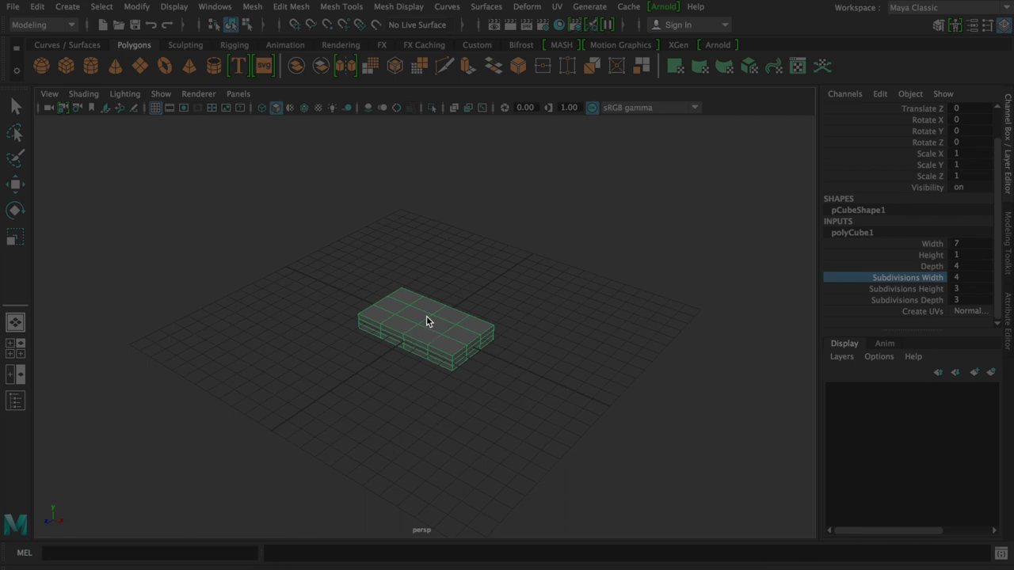
Orbit and dolly around the 7×1×4 slab to inspect its subdivisions
{"action": "left_click_drag", "start_coordinate": [423, 330], "coordinate": [435, 332], "text": "alt"}
{"action": "right_click_drag", "start_coordinate": [435, 332], "coordinate": [736, 292], "text": "alt"}
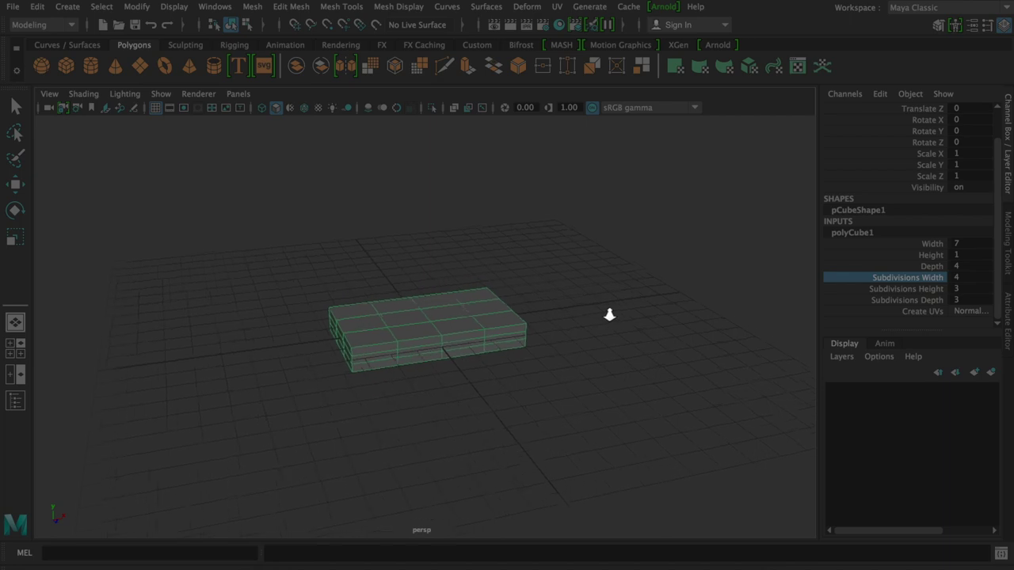
{"action": "mouse_move", "coordinate": [736, 292]}
{"action": "left_mouse_down", "text": "alt"}
{"action": "mouse_move", "coordinate": [480, 349]}
{"action": "mouse_move", "coordinate": [543, 340]}
{"action": "mouse_move", "coordinate": [463, 375]}
{"action": "mouse_move", "coordinate": [584, 335]}
{"action": "mouse_move", "coordinate": [562, 330]}
{"action": "mouse_move", "coordinate": [439, 389]}
{"action": "mouse_move", "coordinate": [661, 343]}
{"action": "mouse_move", "coordinate": [652, 357]}
{"action": "mouse_move", "coordinate": [431, 335]}
{"action": "mouse_move", "coordinate": [527, 369]}
{"action": "mouse_move", "coordinate": [613, 324]}
{"action": "mouse_move", "coordinate": [464, 330]}
{"action": "left_mouse_up", "text": "alt"}
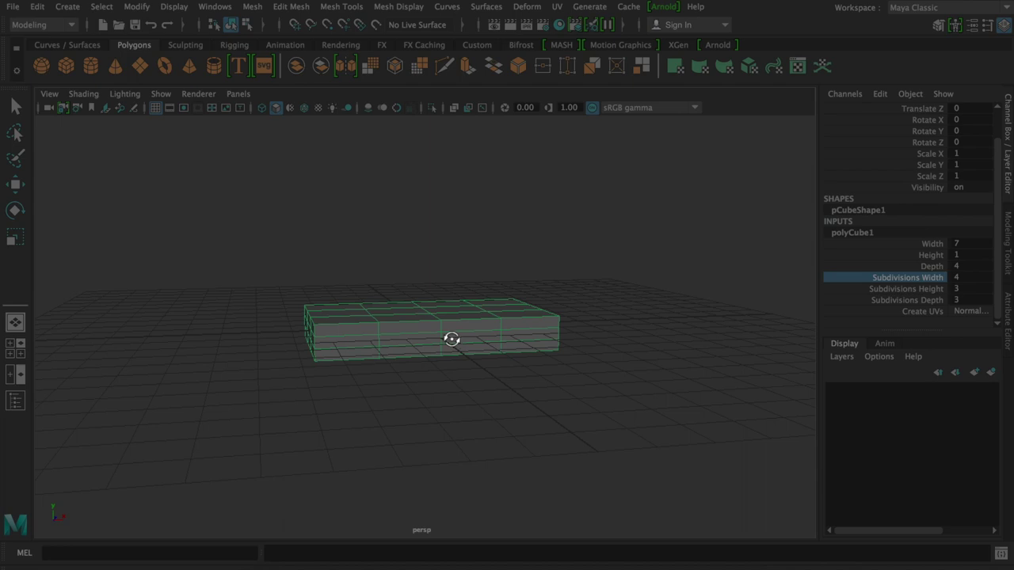
{"action": "left_click_drag", "start_coordinate": [451, 338], "coordinate": [439, 362], "text": "alt"}
{"action": "mouse_move", "coordinate": [369, 357]}
{"action": "left_mouse_down", "text": "alt"}
{"action": "mouse_move", "coordinate": [469, 365]}
{"action": "mouse_move", "coordinate": [534, 335]}
{"action": "mouse_move", "coordinate": [372, 345]}
{"action": "left_mouse_up", "text": "alt"}
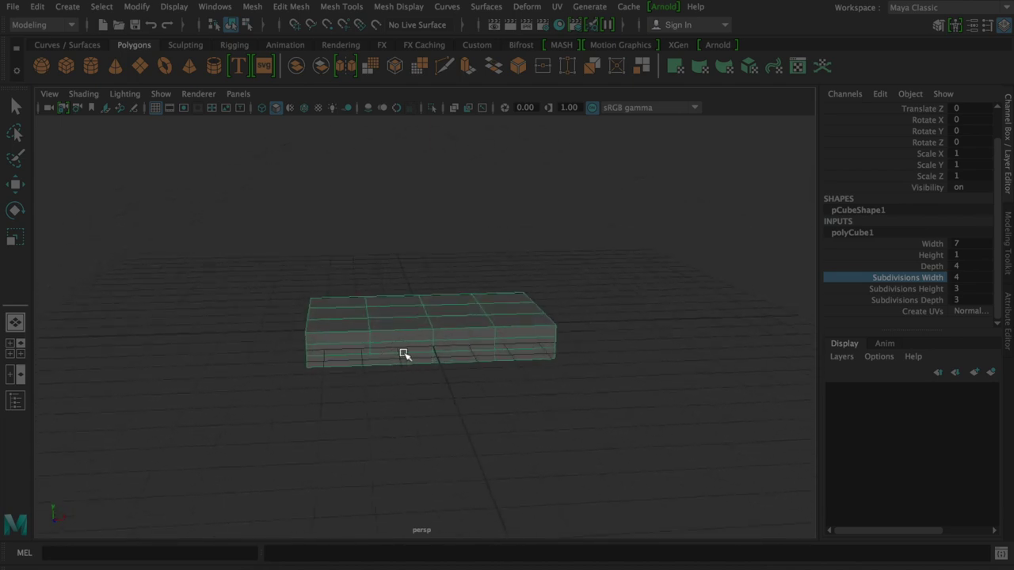
{"action": "mouse_move", "coordinate": [442, 339]}
{"action": "left_mouse_down", "text": "alt"}
{"action": "mouse_move", "coordinate": [428, 344]}
{"action": "mouse_move", "coordinate": [430, 362]}
{"action": "mouse_move", "coordinate": [444, 330]}
{"action": "mouse_move", "coordinate": [409, 356]}
{"action": "mouse_move", "coordinate": [432, 322]}
{"action": "mouse_move", "coordinate": [383, 357]}
{"action": "mouse_move", "coordinate": [441, 351]}
{"action": "left_mouse_up", "text": "alt"}
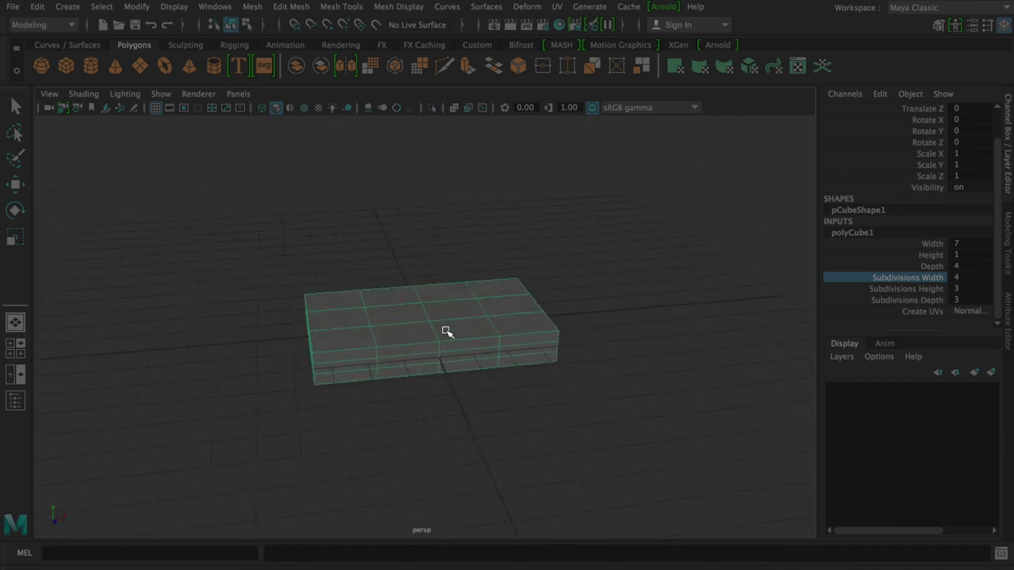
{"action": "mouse_move", "coordinate": [461, 340]}
{"action": "left_mouse_down", "text": "alt"}
{"action": "mouse_move", "coordinate": [403, 364]}
{"action": "mouse_move", "coordinate": [366, 335]}
{"action": "mouse_move", "coordinate": [394, 330]}
{"action": "mouse_move", "coordinate": [341, 321]}
{"action": "mouse_move", "coordinate": [437, 356]}
{"action": "mouse_move", "coordinate": [475, 340]}
{"action": "left_mouse_up", "text": "alt"}
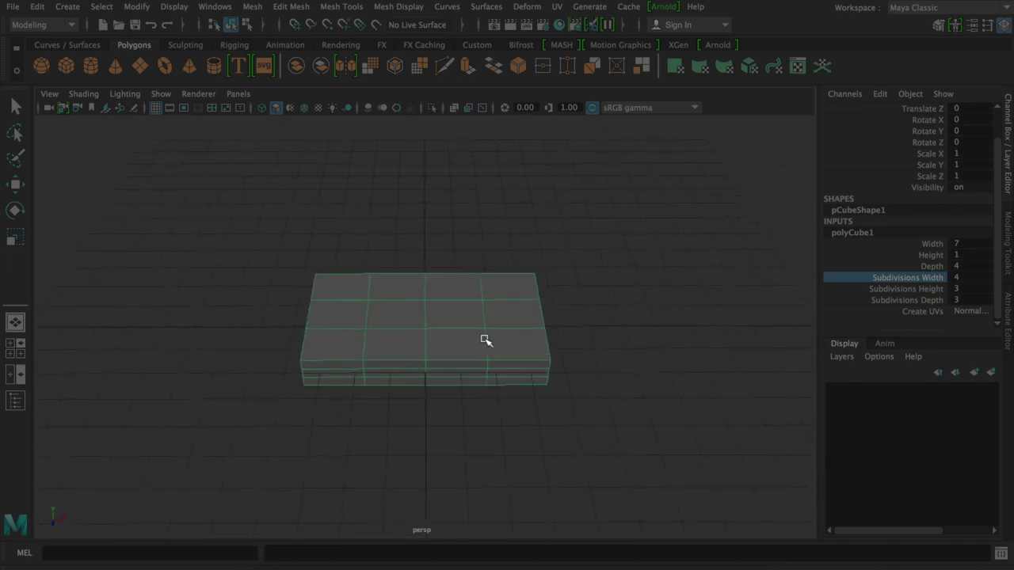
{"action": "right_click_drag", "start_coordinate": [486, 340], "coordinate": [460, 174]}
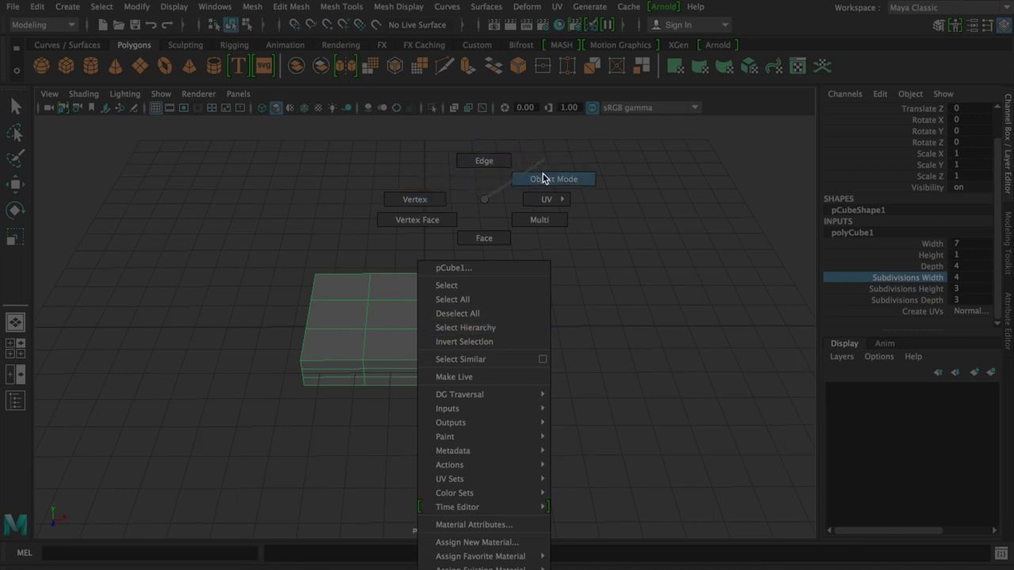
In edge mode, scale the selected inner edge loops outward toward the slab's sides
{"action": "mouse_move", "coordinate": [458, 174]}
{"action": "right_mouse_down"}
{"action": "mouse_move", "coordinate": [469, 156]}
{"action": "mouse_move", "coordinate": [473, 163]}
{"action": "right_mouse_up"}
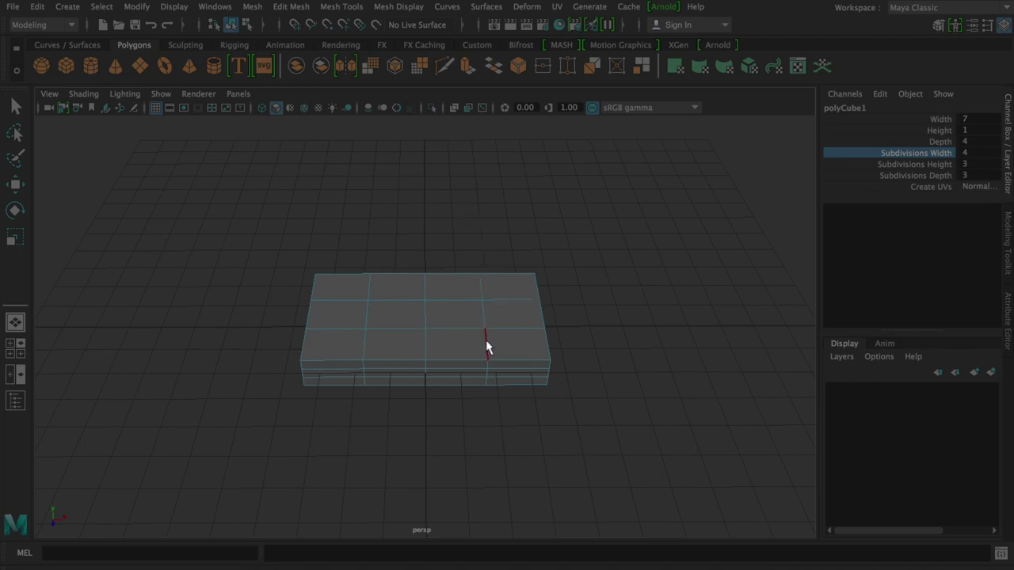
{"action": "key", "text": "q"}
{"action": "mouse_move", "coordinate": [486, 346]}
{"action": "left_mouse_down", "text": "alt"}
{"action": "mouse_move", "coordinate": [473, 204]}
{"action": "mouse_move", "coordinate": [482, 332]}
{"action": "mouse_move", "coordinate": [468, 343]}
{"action": "left_mouse_up", "text": "alt"}
{"action": "right_click_drag", "start_coordinate": [519, 341], "coordinate": [640, 339], "text": "alt"}
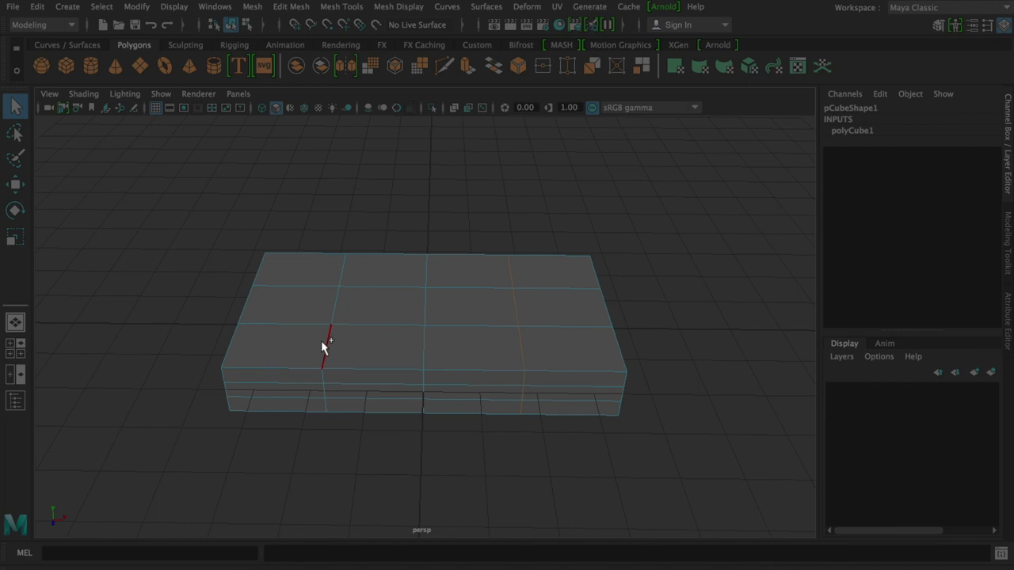
{"action": "mouse_move", "coordinate": [355, 372]}
{"action": "left_mouse_down", "text": "alt"}
{"action": "mouse_move", "coordinate": [360, 272]}
{"action": "mouse_move", "coordinate": [354, 381]}
{"action": "left_mouse_up", "text": "alt"}
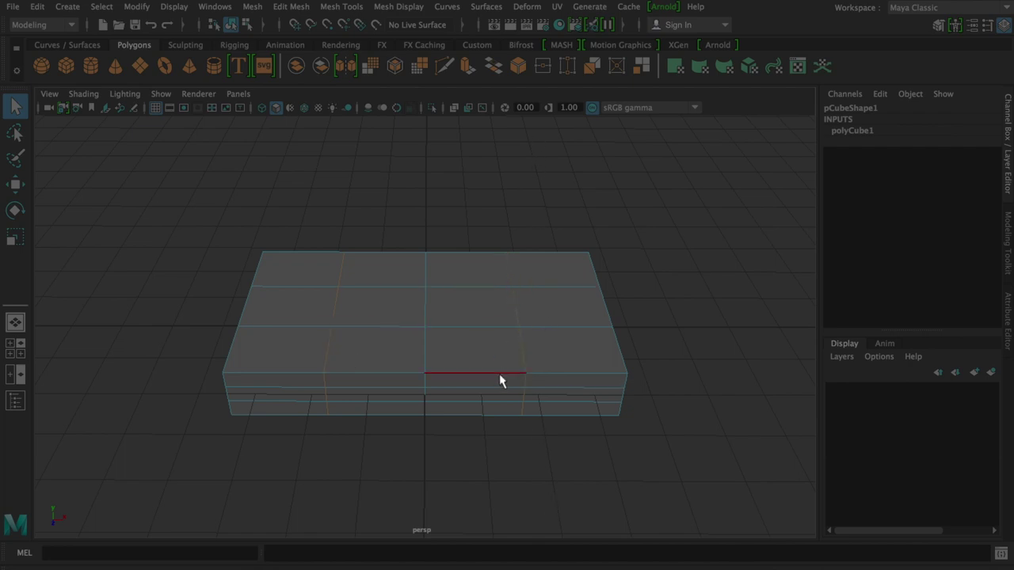
{"action": "key", "text": "r"}
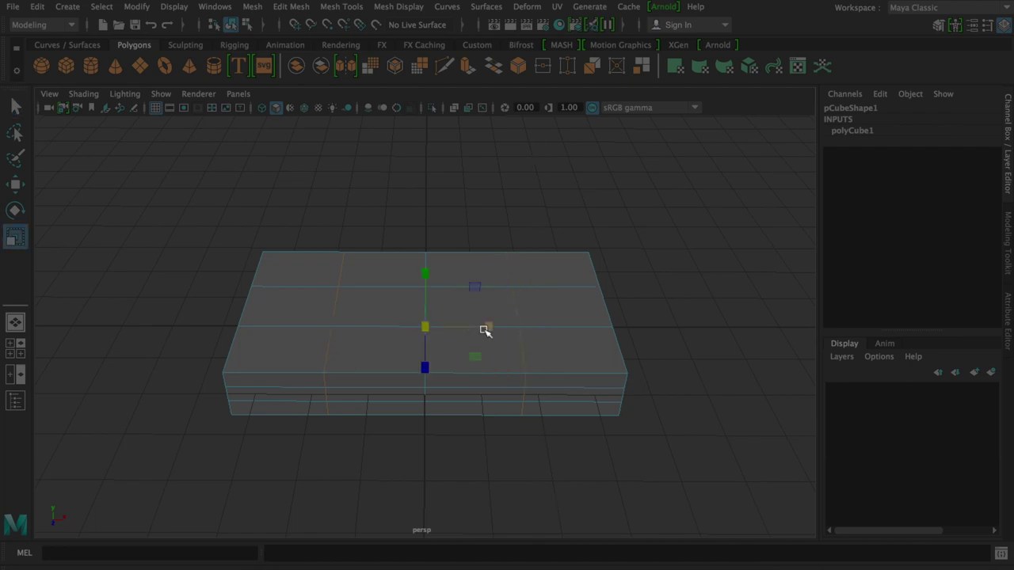
{"action": "left_click_drag", "start_coordinate": [494, 329], "coordinate": [547, 333]}
{"action": "left_click_drag", "start_coordinate": [547, 331], "coordinate": [551, 331]}
{"action": "left_click_drag", "start_coordinate": [546, 331], "coordinate": [546, 331]}
Add the upper edge loop and scale the loops outward along the other axis
{"action": "left_click", "coordinate": [538, 289], "text": "shift"}
{"action": "mouse_move", "coordinate": [604, 363]}
{"action": "left_mouse_down", "text": "alt"}
{"action": "mouse_move", "coordinate": [454, 363]}
{"action": "mouse_move", "coordinate": [438, 344]}
{"action": "mouse_move", "coordinate": [357, 369]}
{"action": "left_mouse_up", "text": "alt"}
{"action": "mouse_move", "coordinate": [412, 421]}
{"action": "left_mouse_down", "text": "alt"}
{"action": "mouse_move", "coordinate": [396, 342]}
{"action": "mouse_move", "coordinate": [409, 319]}
{"action": "mouse_move", "coordinate": [423, 444]}
{"action": "left_mouse_up", "text": "alt"}
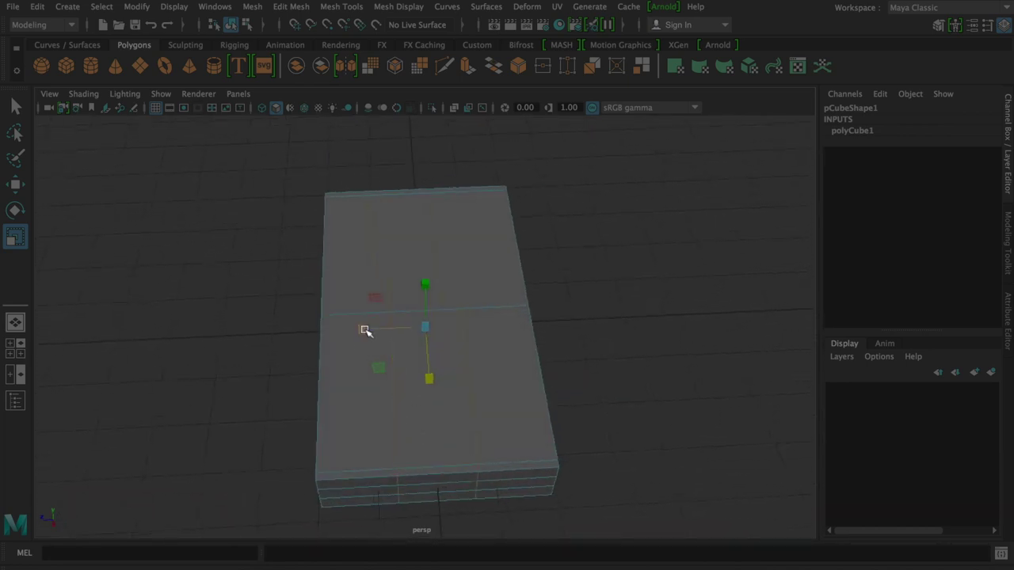
{"action": "left_click_drag", "start_coordinate": [363, 331], "coordinate": [252, 338]}
{"action": "left_click_drag", "start_coordinate": [251, 339], "coordinate": [249, 339]}
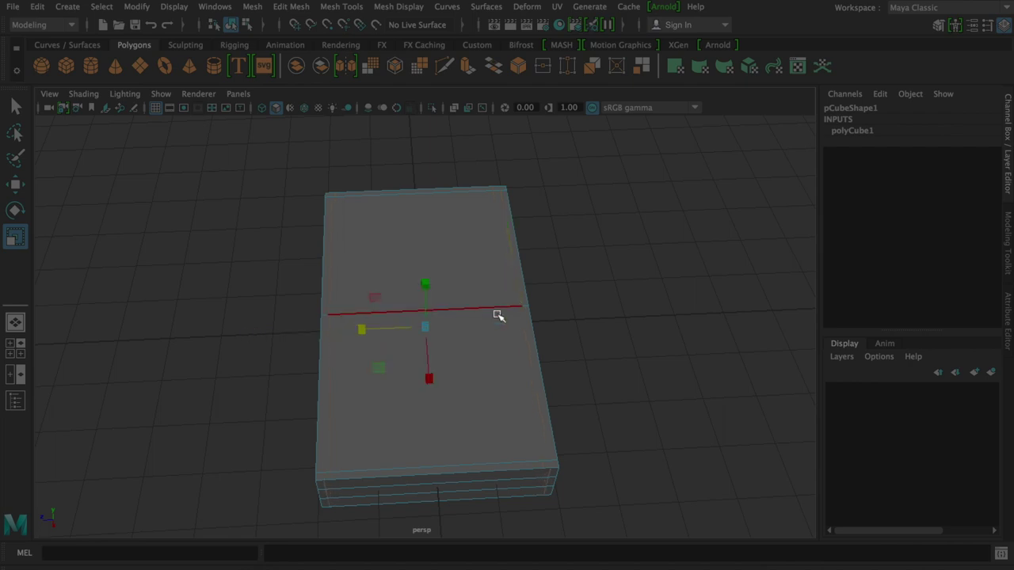
{"action": "mouse_move", "coordinate": [464, 358]}
{"action": "left_mouse_down", "text": "alt"}
{"action": "mouse_move", "coordinate": [476, 328]}
{"action": "mouse_move", "coordinate": [464, 296]}
{"action": "left_mouse_up", "text": "alt"}
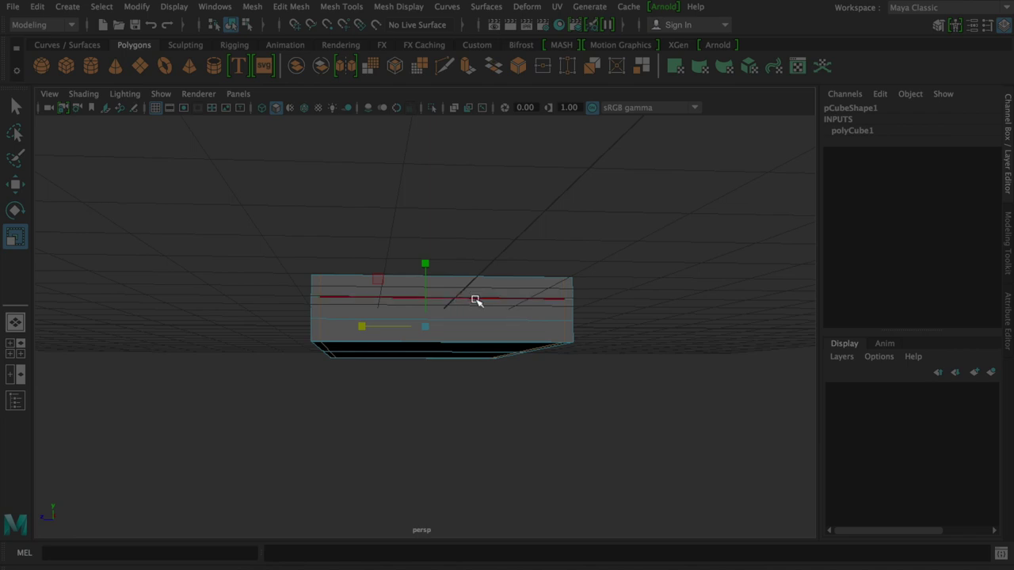
{"action": "double_click", "coordinate": [477, 326]}
Select the box's top middle edge and try sliding it with the Move handle
{"action": "mouse_move", "coordinate": [476, 322]}
{"action": "left_mouse_down", "text": "alt"}
{"action": "mouse_move", "coordinate": [544, 335]}
{"action": "mouse_move", "coordinate": [496, 278]}
{"action": "left_mouse_up", "text": "alt"}
{"action": "left_click_drag", "start_coordinate": [423, 267], "coordinate": [432, 181]}
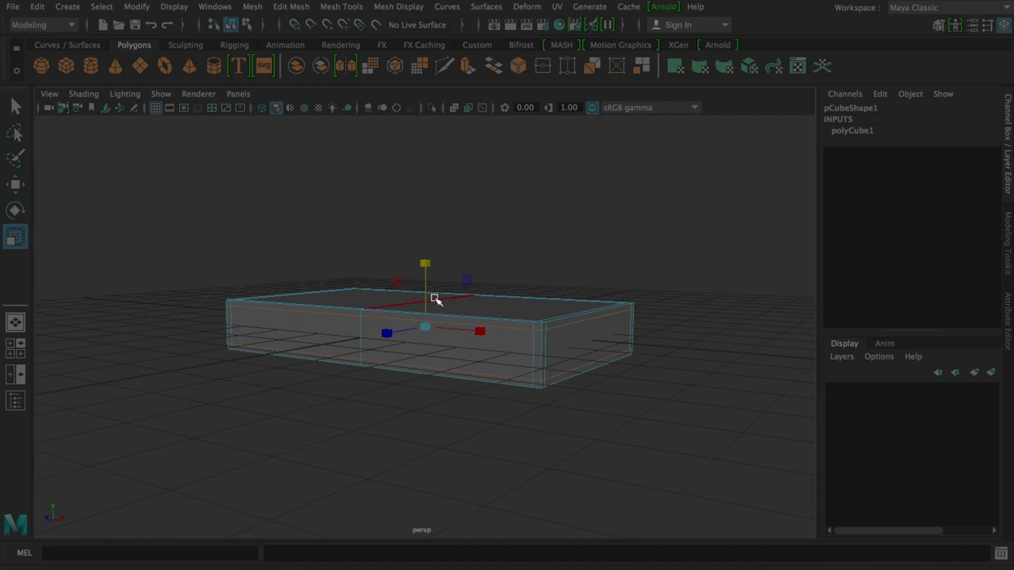
{"action": "left_click_drag", "start_coordinate": [423, 287], "coordinate": [385, 288], "text": "alt"}
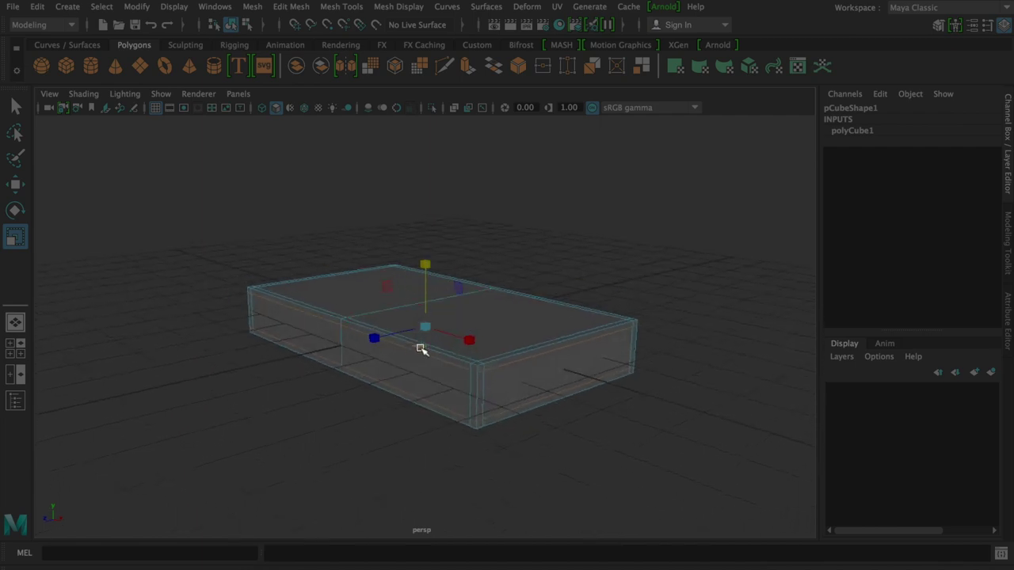
{"action": "left_click", "coordinate": [424, 263]}
{"action": "mouse_move", "coordinate": [335, 339]}
{"action": "left_mouse_down", "text": "alt"}
{"action": "mouse_move", "coordinate": [541, 328]}
{"action": "mouse_move", "coordinate": [523, 335]}
{"action": "mouse_move", "coordinate": [588, 357]}
{"action": "left_mouse_up", "text": "alt"}
{"action": "left_click", "coordinate": [610, 357]}
{"action": "left_click", "coordinate": [238, 352]}
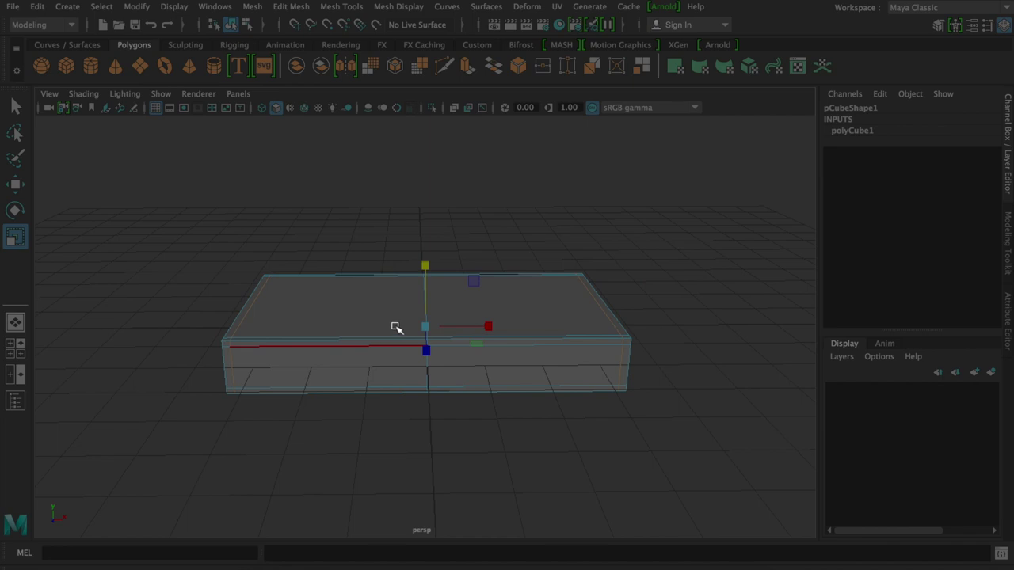
{"action": "left_click_drag", "start_coordinate": [478, 326], "coordinate": [488, 328]}
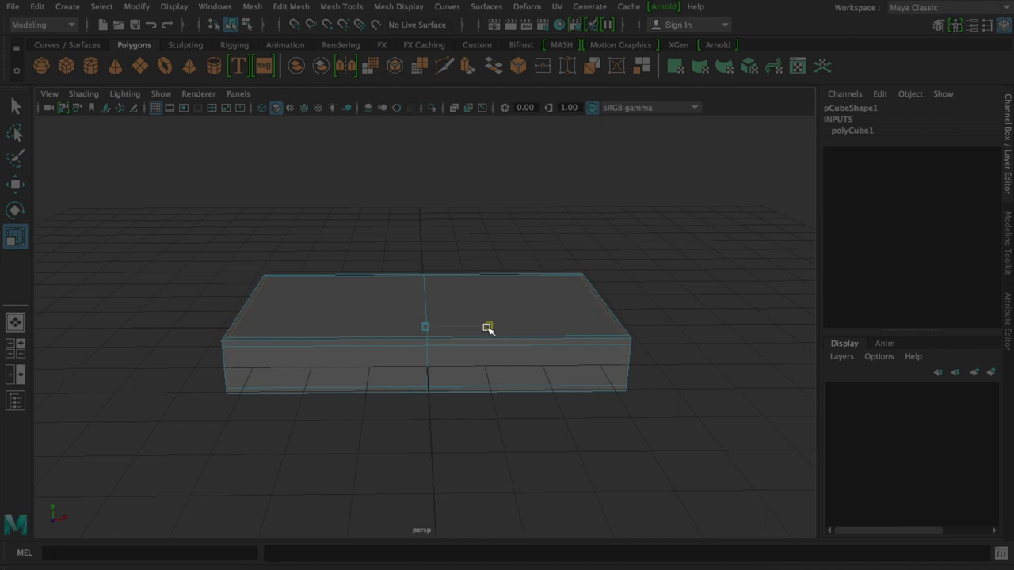
Tumble around the box, then switch to face-selection mode from the marking menu
{"action": "mouse_move", "coordinate": [487, 328]}
{"action": "left_mouse_down", "text": "alt"}
{"action": "mouse_move", "coordinate": [497, 290]}
{"action": "mouse_move", "coordinate": [475, 314]}
{"action": "mouse_move", "coordinate": [496, 344]}
{"action": "mouse_move", "coordinate": [491, 378]}
{"action": "mouse_move", "coordinate": [532, 364]}
{"action": "left_mouse_up", "text": "alt"}
{"action": "left_click", "coordinate": [489, 338]}
{"action": "mouse_move", "coordinate": [532, 364]}
{"action": "right_mouse_down", "text": "alt"}
{"action": "mouse_move", "coordinate": [552, 337]}
{"action": "mouse_move", "coordinate": [809, 323]}
{"action": "right_mouse_up", "text": "alt"}
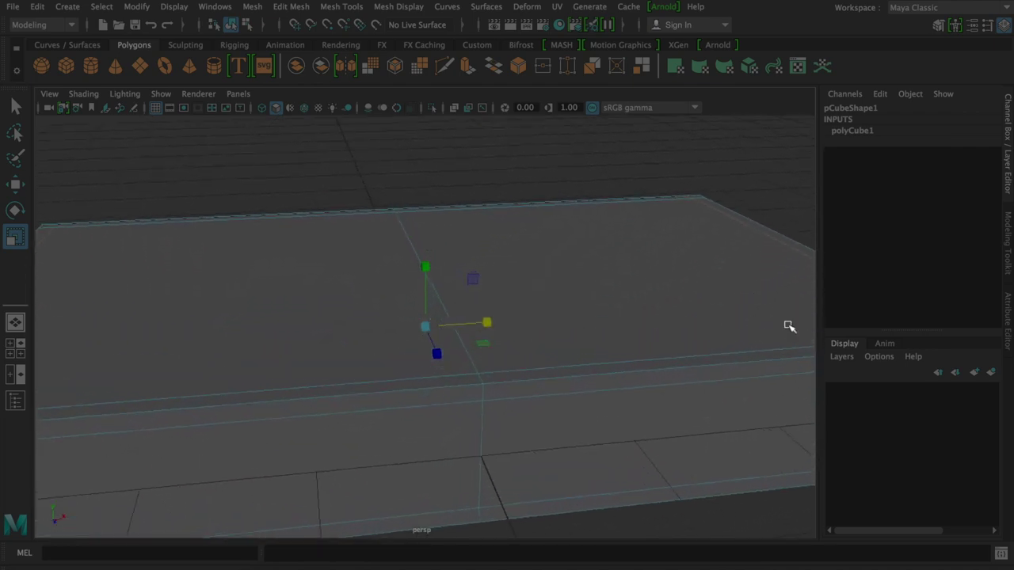
{"action": "mouse_move", "coordinate": [666, 321]}
{"action": "left_mouse_down", "text": "alt"}
{"action": "mouse_move", "coordinate": [531, 369]}
{"action": "mouse_move", "coordinate": [443, 370]}
{"action": "left_mouse_up", "text": "alt"}
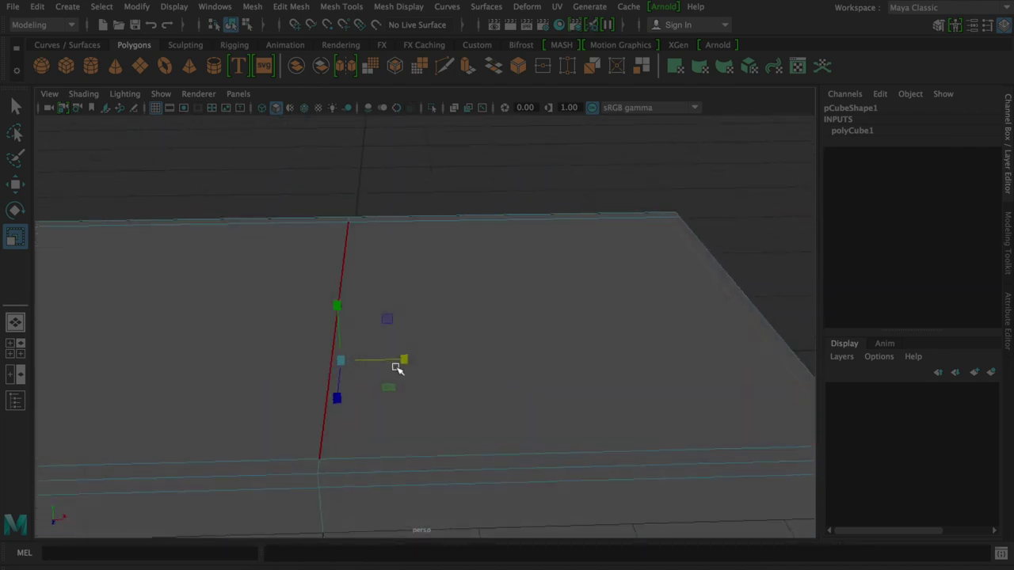
{"action": "mouse_move", "coordinate": [657, 394]}
{"action": "left_mouse_down", "text": "alt"}
{"action": "mouse_move", "coordinate": [596, 382]}
{"action": "mouse_move", "coordinate": [602, 322]}
{"action": "left_mouse_up", "text": "alt"}
{"action": "scroll", "coordinate": [597, 382], "scroll_direction": "down", "scroll_amount": 3}
{"action": "mouse_move", "coordinate": [641, 369]}
{"action": "left_mouse_down", "text": "alt"}
{"action": "mouse_move", "coordinate": [593, 343]}
{"action": "mouse_move", "coordinate": [594, 362]}
{"action": "left_mouse_up", "text": "alt"}
{"action": "mouse_move", "coordinate": [410, 331]}
{"action": "left_mouse_down", "text": "alt"}
{"action": "mouse_move", "coordinate": [504, 337]}
{"action": "mouse_move", "coordinate": [490, 338]}
{"action": "left_mouse_up", "text": "alt"}
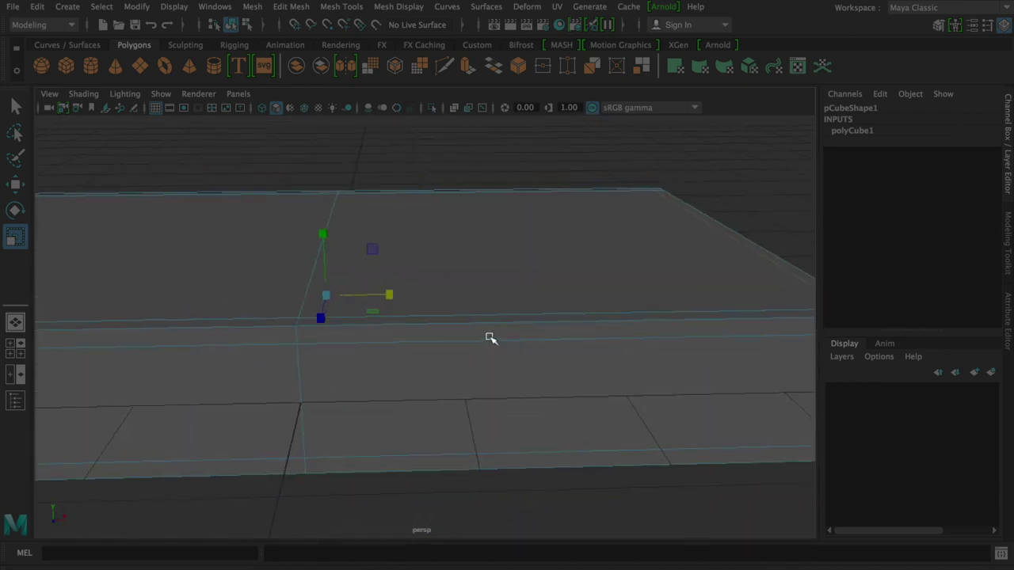
{"action": "scroll", "coordinate": [489, 338], "scroll_direction": "down", "scroll_amount": 3}
{"action": "mouse_move", "coordinate": [301, 340]}
{"action": "left_mouse_down", "text": "alt"}
{"action": "mouse_move", "coordinate": [526, 335]}
{"action": "mouse_move", "coordinate": [344, 333]}
{"action": "left_mouse_up", "text": "alt"}
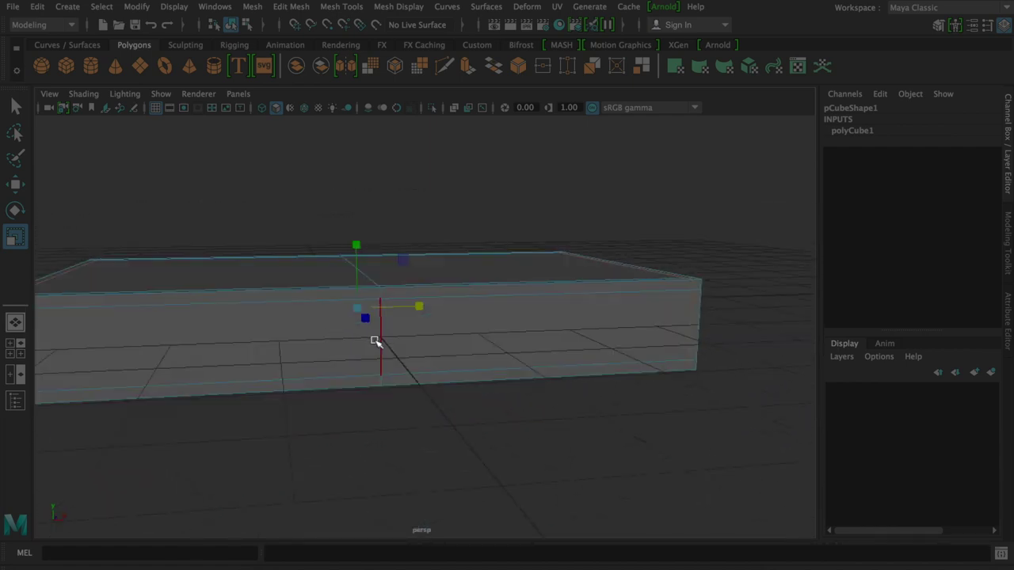
{"action": "right_click_drag", "start_coordinate": [376, 345], "coordinate": [384, 234]}
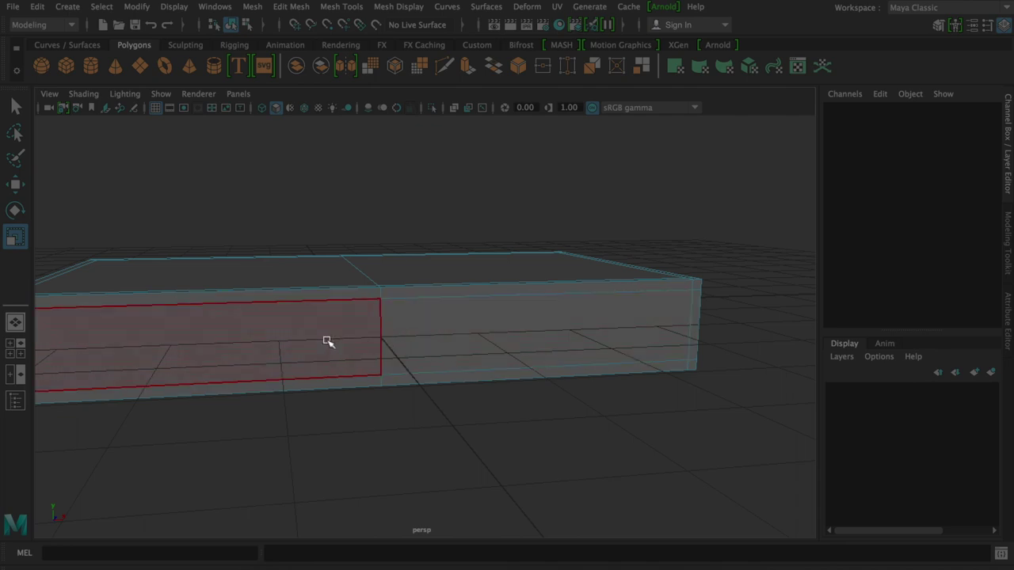
Select the front face and browse the face and selection marking menus without applying anything
{"action": "left_click", "coordinate": [360, 341]}
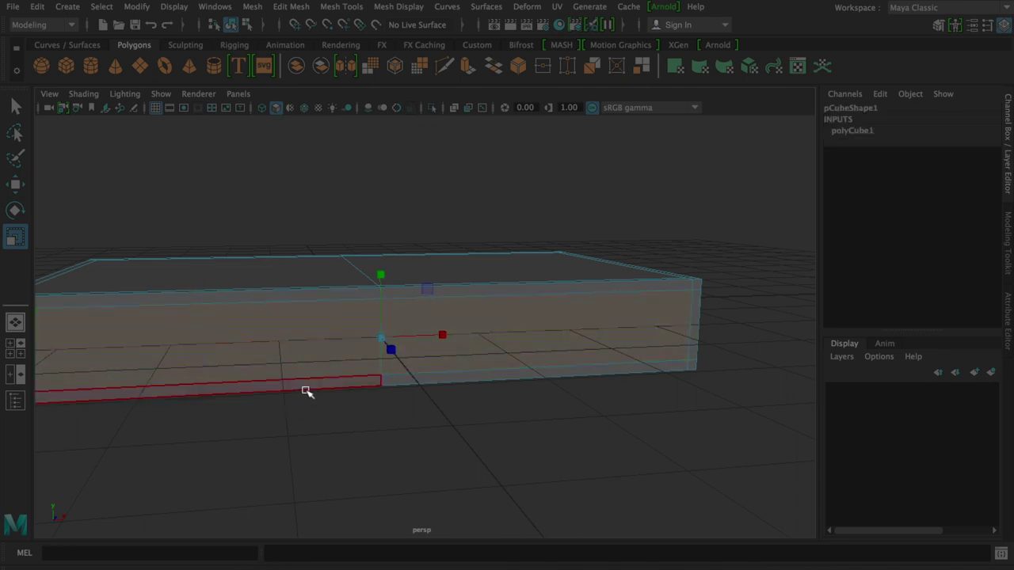
{"action": "right_click", "coordinate": [336, 374], "text": "shift"}
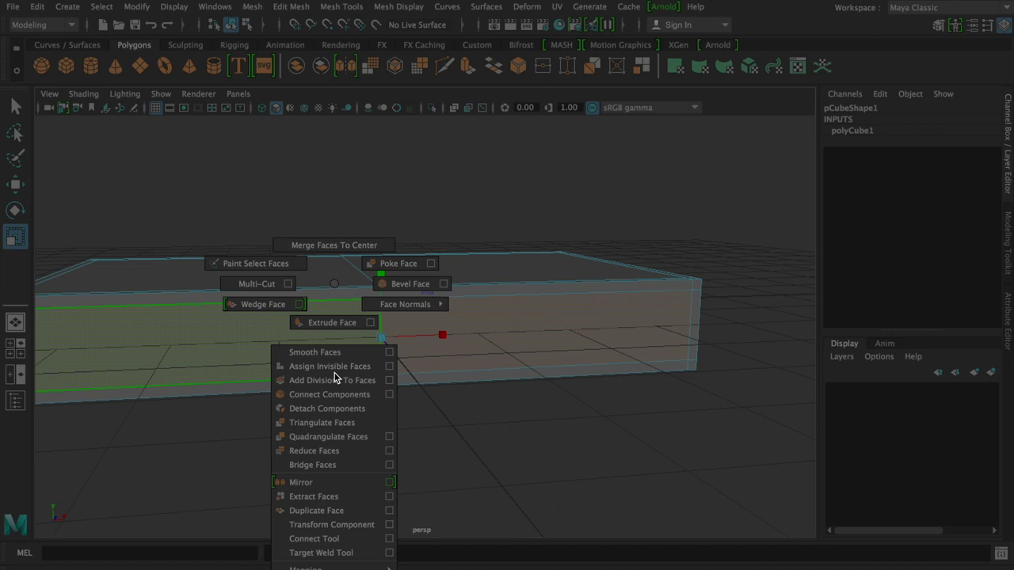
{"action": "left_click", "coordinate": [334, 283]}
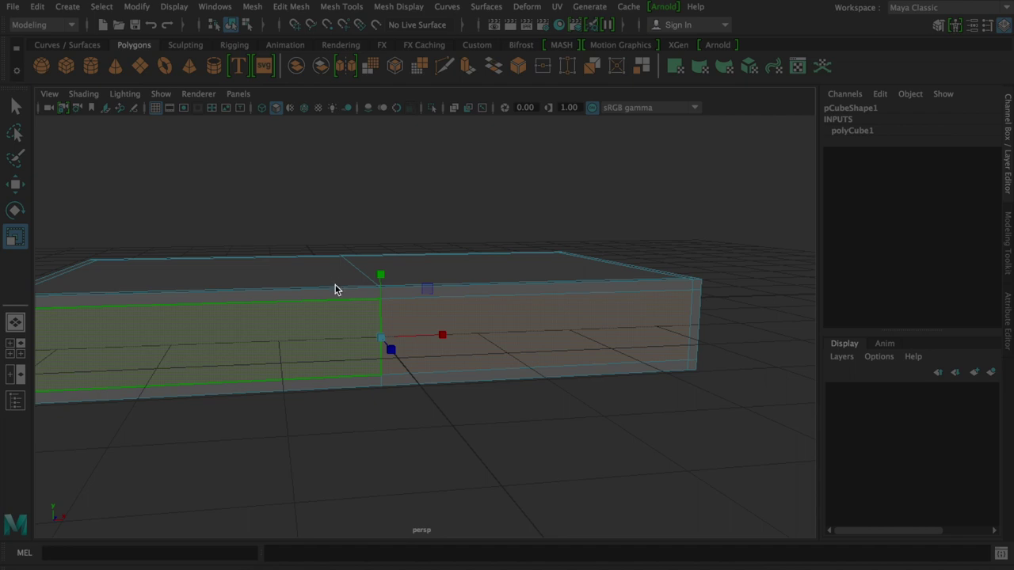
{"action": "right_click", "coordinate": [334, 285]}
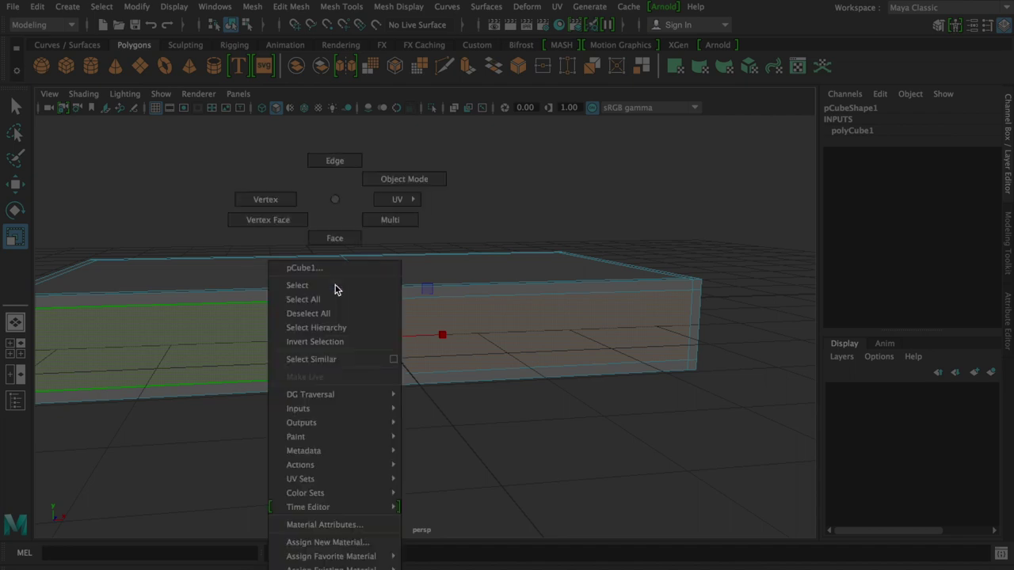
{"action": "right_click", "coordinate": [334, 204], "text": "shift"}
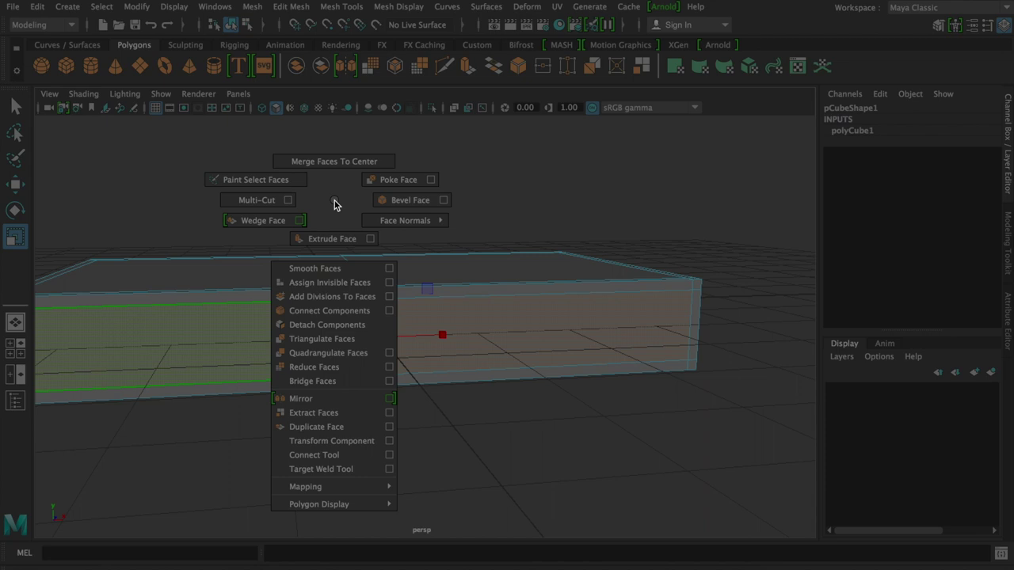
{"action": "right_click", "coordinate": [333, 204], "text": "ctrl"}
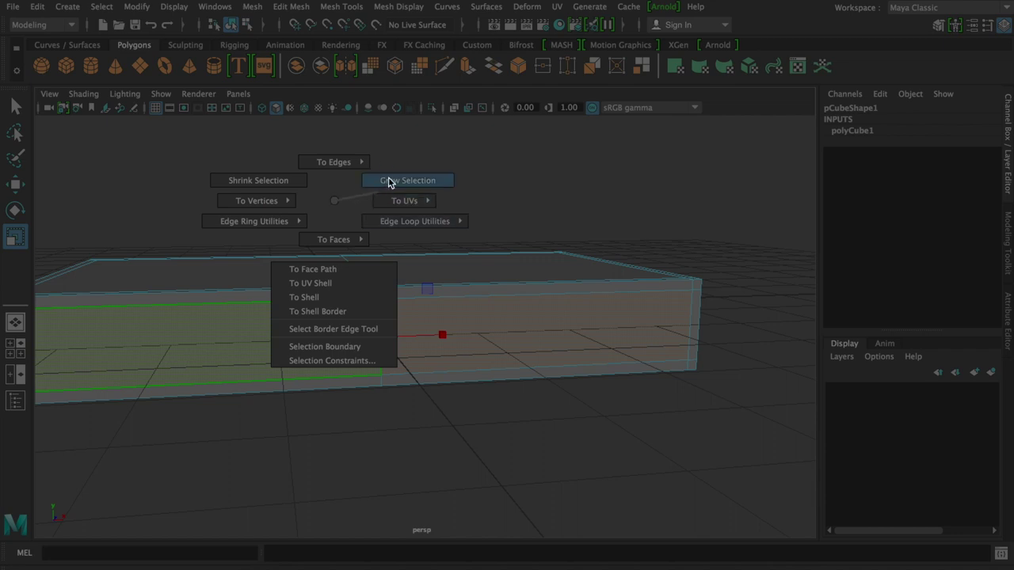
{"action": "right_click", "coordinate": [332, 204]}
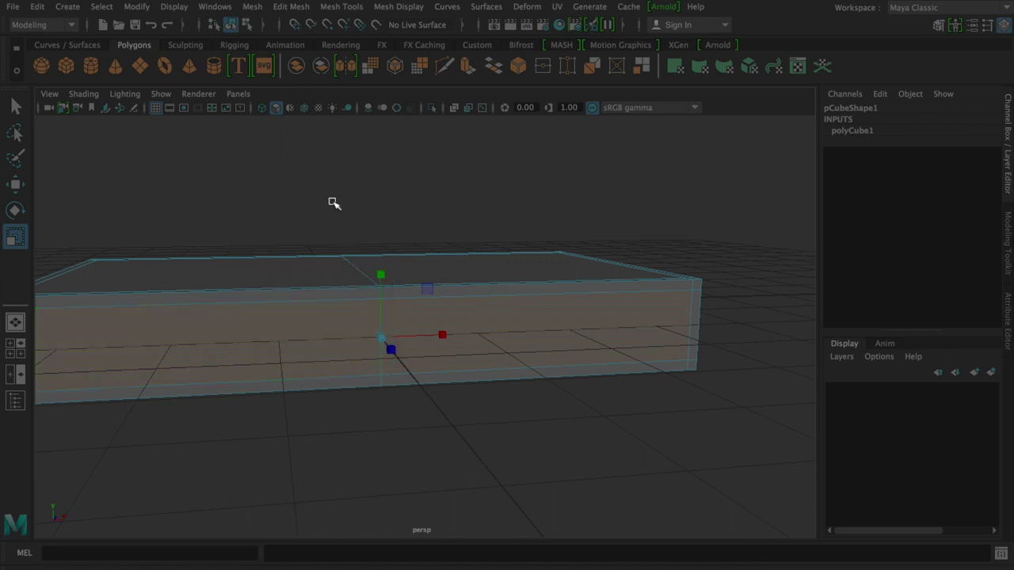
{"action": "key", "text": "space"}
{"action": "left_click", "coordinate": [334, 204]}
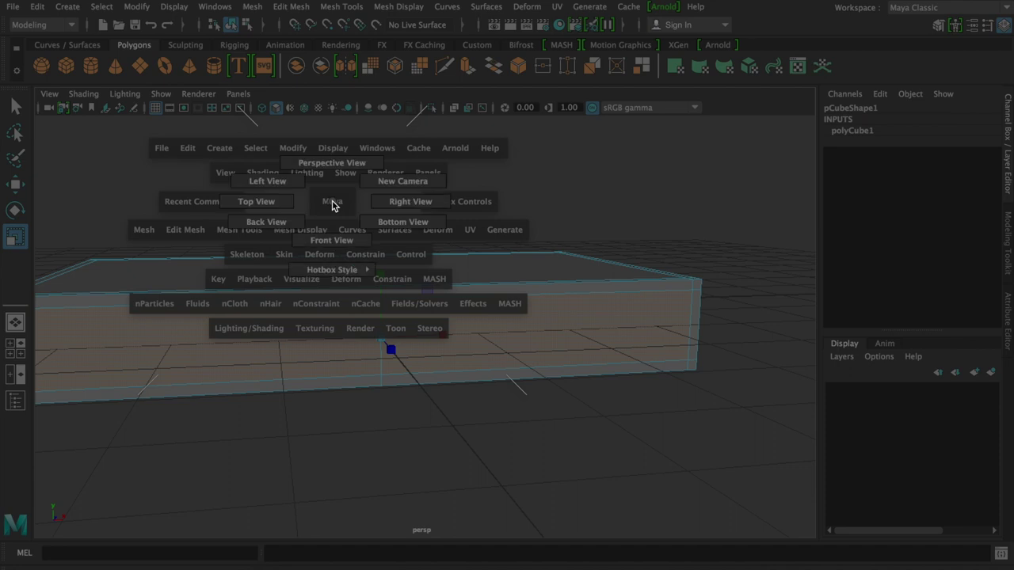
{"action": "key", "text": "space"}
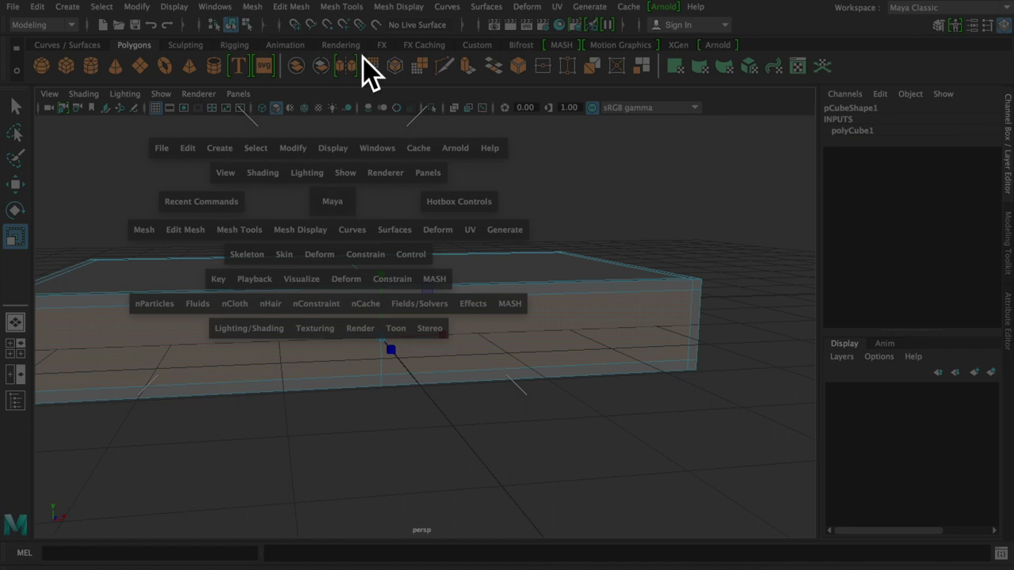
{"action": "key", "text": "space"}
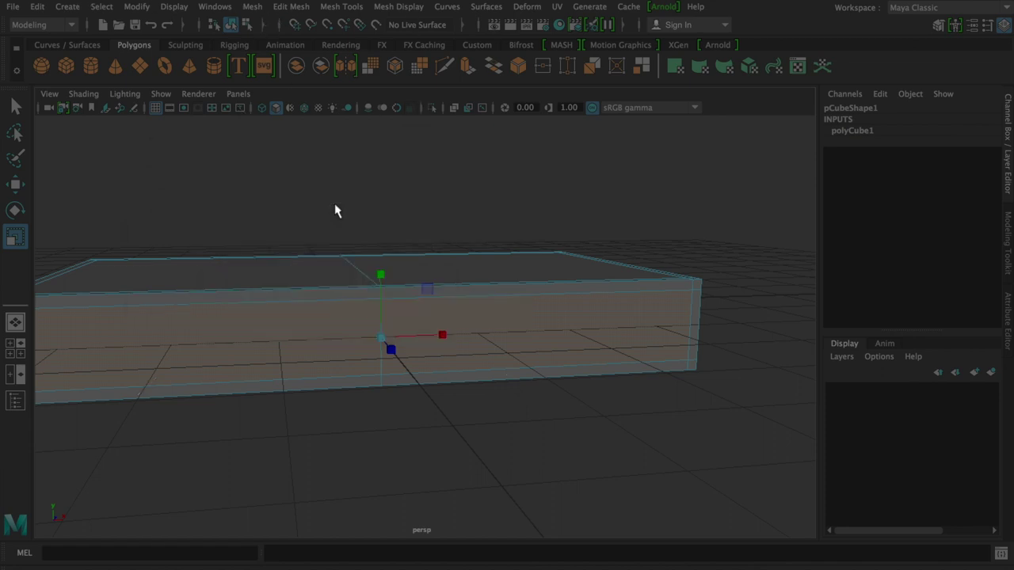
{"action": "key", "text": "space"}
{"action": "mouse_move", "coordinate": [334, 208]}
{"action": "left_mouse_down"}
{"action": "mouse_move", "coordinate": [381, 185]}
{"action": "mouse_move", "coordinate": [404, 222]}
{"action": "mouse_move", "coordinate": [335, 277]}
{"action": "mouse_move", "coordinate": [337, 212]}
{"action": "left_mouse_up"}
{"action": "right_click_drag", "start_coordinate": [339, 345], "coordinate": [337, 325], "text": "shift"}
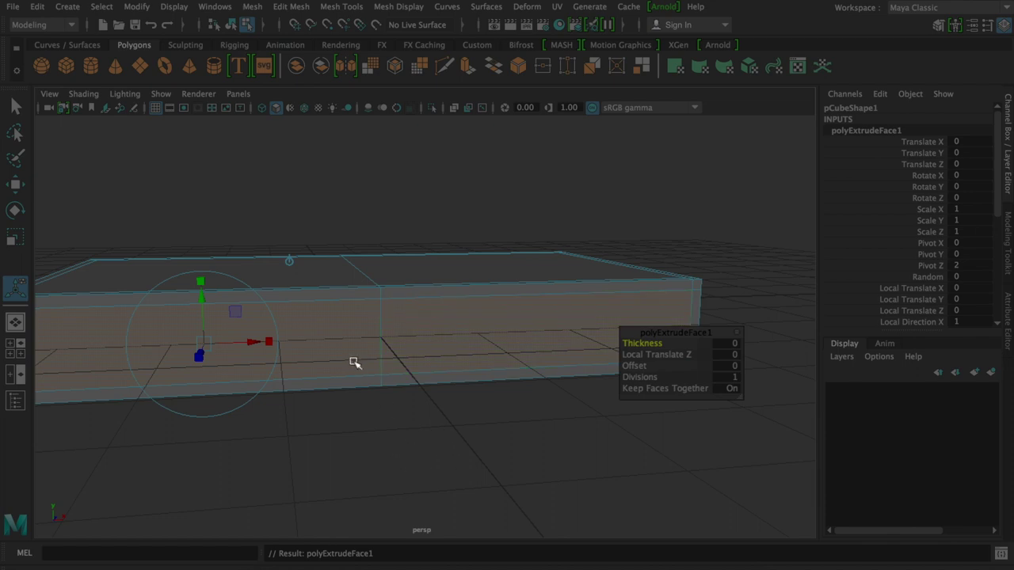
{"action": "mouse_move", "coordinate": [323, 414]}
{"action": "left_mouse_down", "text": "alt"}
{"action": "mouse_move", "coordinate": [339, 434]}
{"action": "mouse_move", "coordinate": [489, 464]}
{"action": "left_mouse_up", "text": "alt"}
{"action": "left_click", "coordinate": [491, 464]}
{"action": "left_click", "coordinate": [464, 380]}
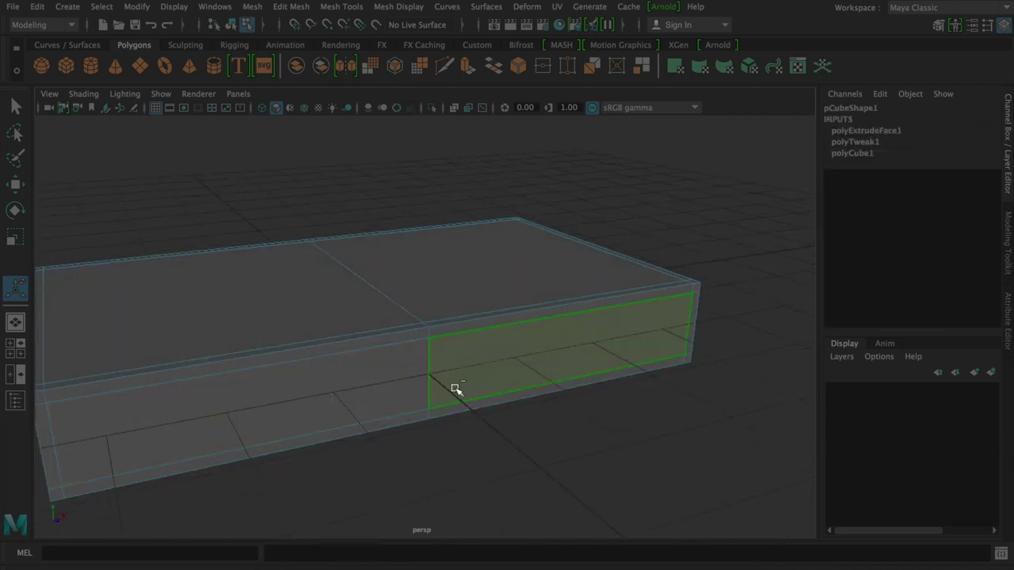
{"action": "left_click", "coordinate": [309, 400], "text": "shift"}
{"action": "key", "text": "w"}
{"action": "key", "text": "e"}
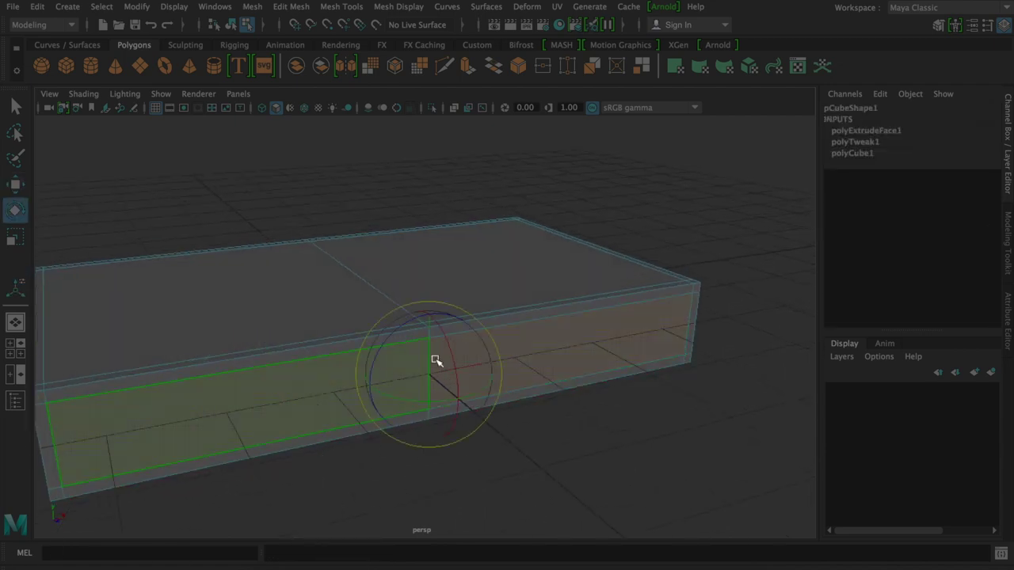
{"action": "key", "text": "w"}
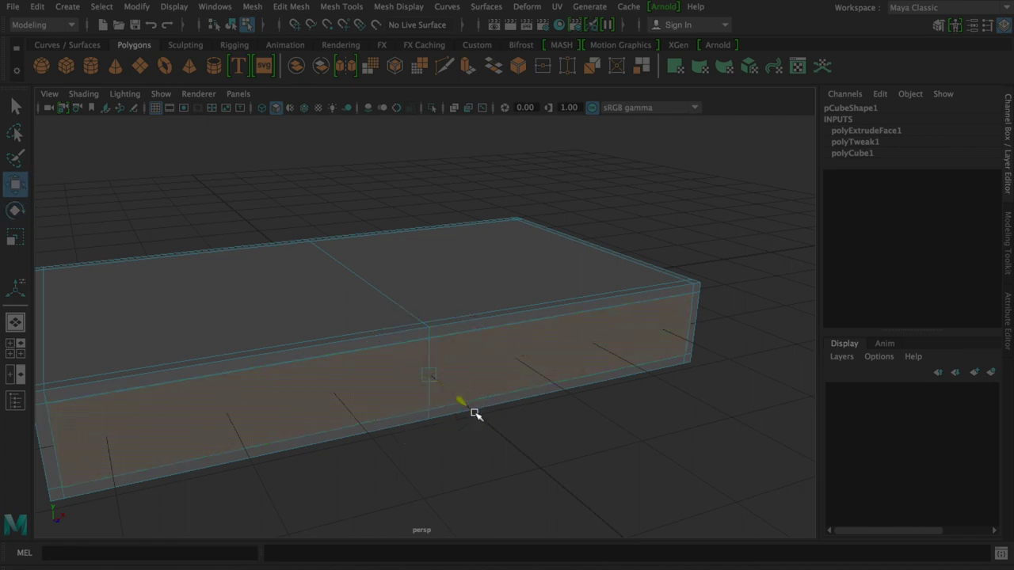
{"action": "left_click_drag", "start_coordinate": [462, 397], "coordinate": [488, 429]}
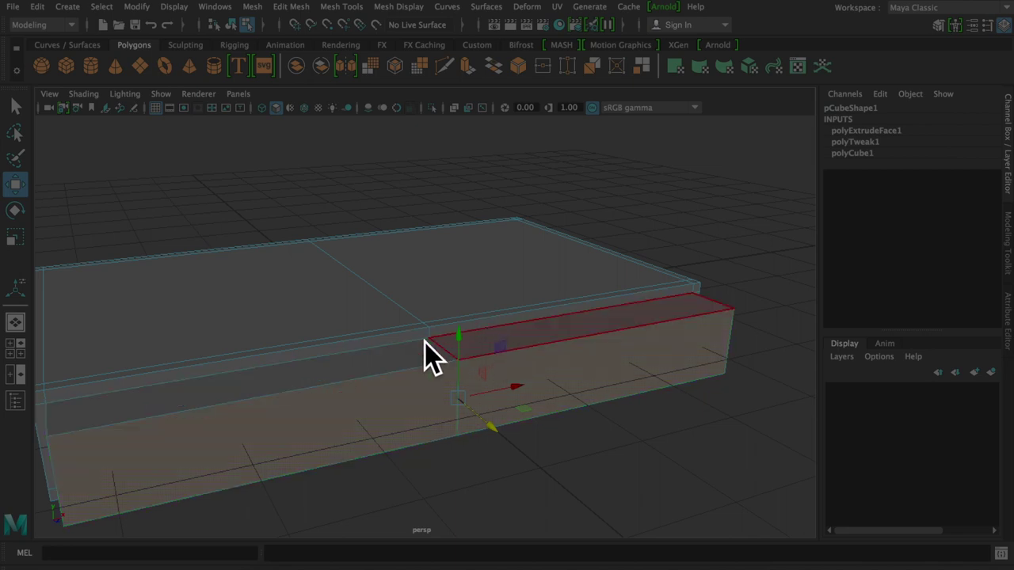
{"action": "key", "text": "ctrl+z"}
{"action": "key", "text": "ctrl+z"}
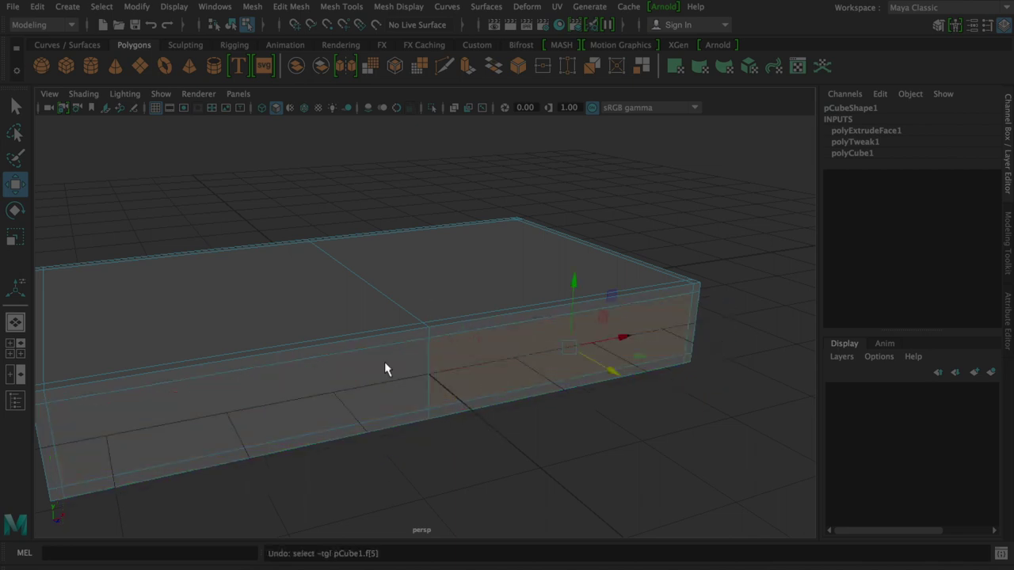
{"action": "key", "text": "ctrl+z"}
{"action": "left_click", "coordinate": [455, 359]}
{"action": "left_click", "coordinate": [410, 372], "text": "shift"}
{"action": "left_click_drag", "start_coordinate": [464, 403], "coordinate": [496, 448]}
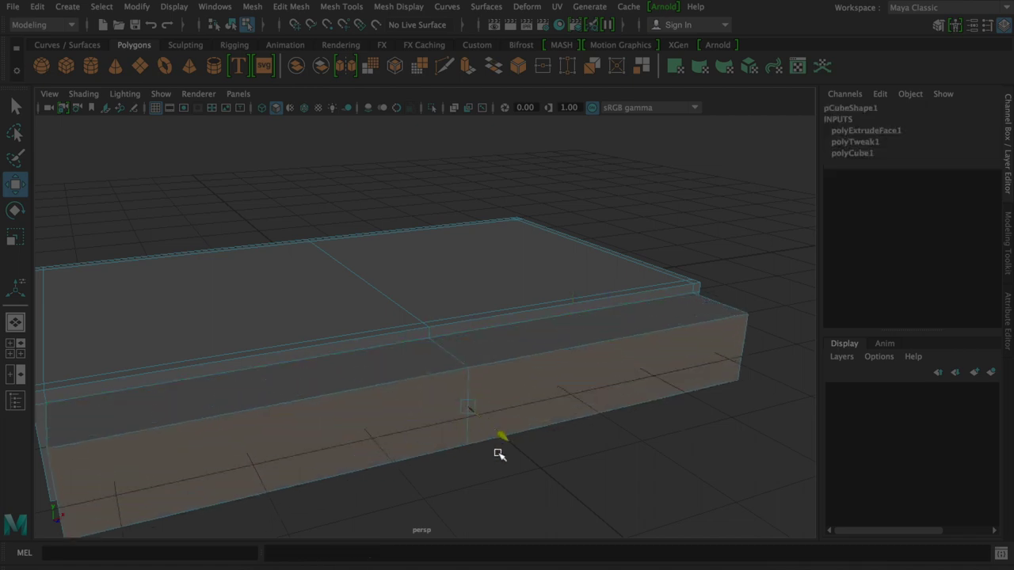
{"action": "key", "text": "ctrl+z"}
{"action": "key", "text": "ctrl+z"}
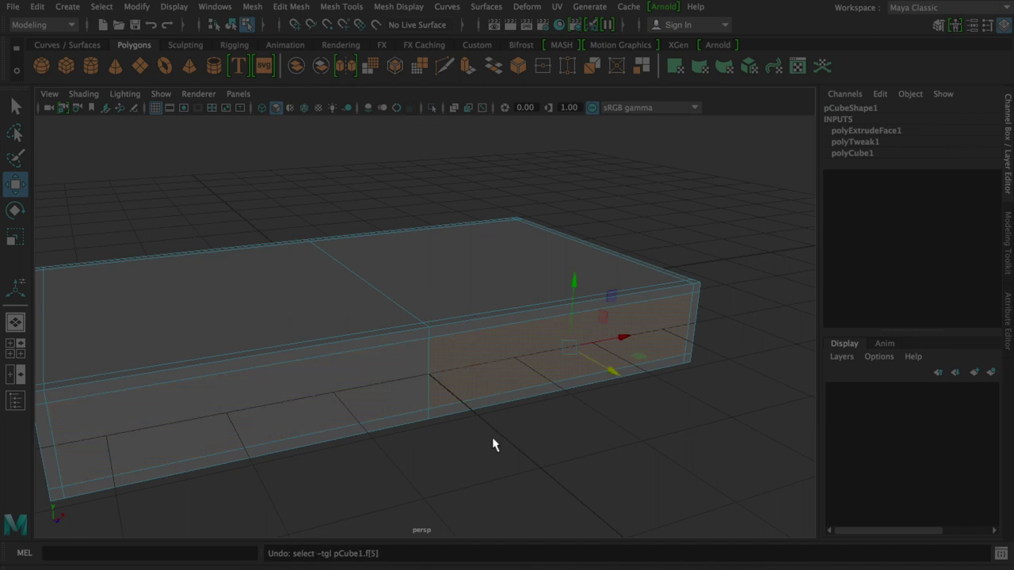
{"action": "key", "text": "ctrl+z"}
{"action": "key", "text": "ctrl+z"}
{"action": "key", "text": "ctrl+z"}
{"action": "key", "text": "ctrl+z"}
{"action": "key", "text": "ctrl+z"}
{"action": "key", "text": "ctrl+z"}
{"action": "key", "text": "ctrl+z"}
{"action": "key", "text": "ctrl+z"}
Select both front faces in face mode and inspect the box from several angles
{"action": "mouse_move", "coordinate": [531, 368]}
{"action": "left_mouse_down", "text": "alt"}
{"action": "mouse_move", "coordinate": [447, 365]}
{"action": "mouse_move", "coordinate": [412, 417]}
{"action": "left_mouse_up", "text": "alt"}
{"action": "right_click_drag", "start_coordinate": [391, 202], "coordinate": [398, 242]}
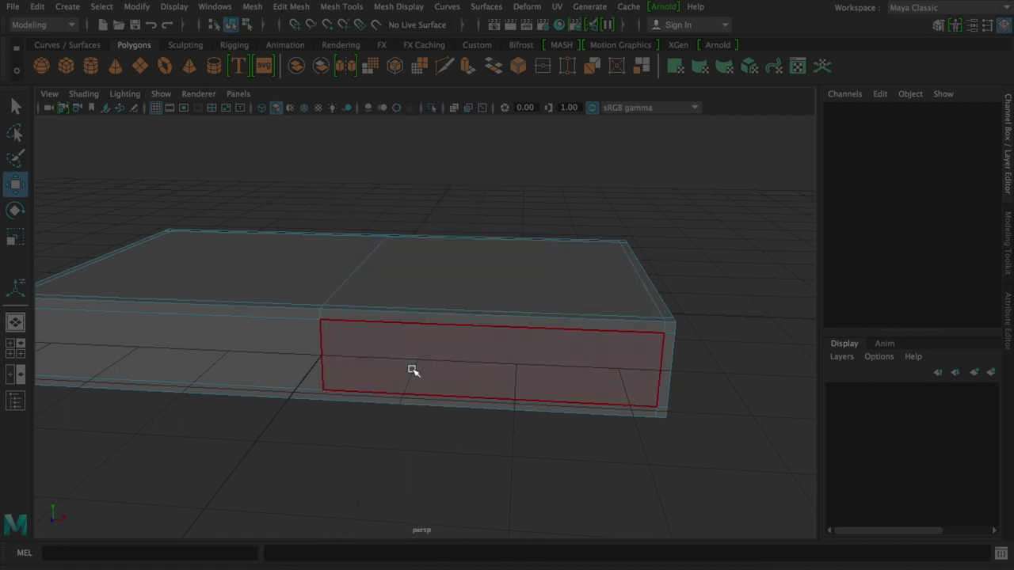
{"action": "left_click", "coordinate": [412, 369]}
{"action": "left_click", "coordinate": [277, 358], "text": "shift"}
{"action": "left_click_drag", "start_coordinate": [311, 380], "coordinate": [299, 403]}
{"action": "mouse_move", "coordinate": [422, 385]}
{"action": "left_mouse_down", "text": "alt"}
{"action": "mouse_move", "coordinate": [356, 371]}
{"action": "mouse_move", "coordinate": [335, 349]}
{"action": "mouse_move", "coordinate": [373, 331]}
{"action": "mouse_move", "coordinate": [493, 414]}
{"action": "left_mouse_up", "text": "alt"}
{"action": "mouse_move", "coordinate": [385, 414]}
{"action": "left_mouse_down", "text": "alt"}
{"action": "mouse_move", "coordinate": [454, 439]}
{"action": "mouse_move", "coordinate": [448, 423]}
{"action": "left_mouse_up", "text": "alt"}
{"action": "left_click_drag", "start_coordinate": [468, 375], "coordinate": [505, 404], "text": "alt"}
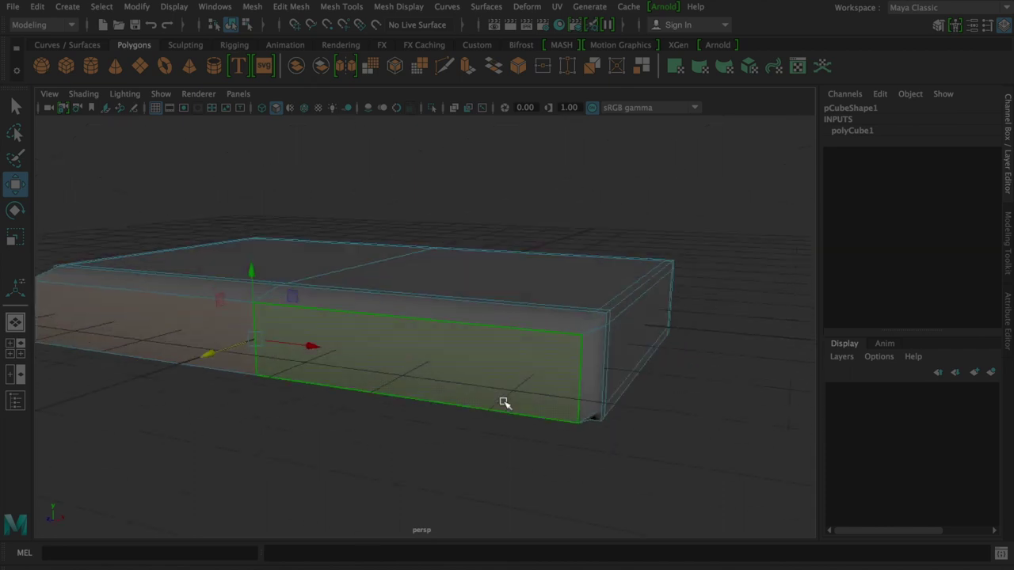
{"action": "mouse_move", "coordinate": [412, 353]}
{"action": "left_mouse_down", "text": "alt"}
{"action": "mouse_move", "coordinate": [475, 362]}
{"action": "mouse_move", "coordinate": [225, 388]}
{"action": "left_mouse_up", "text": "alt"}
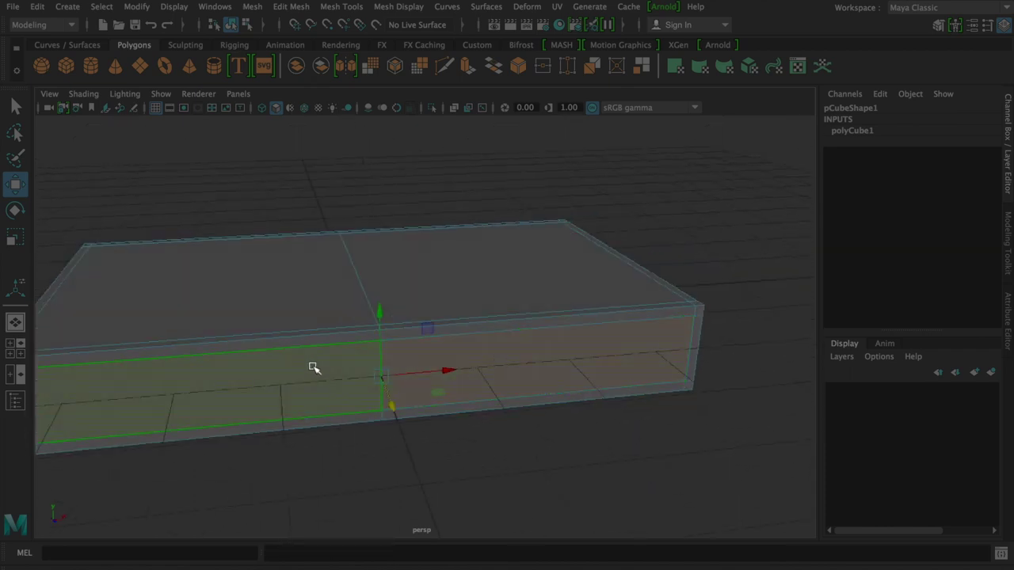
Extrude both front faces with Thickness -0.1, then start a second extrusion with Ctrl+E
{"action": "left_click", "coordinate": [417, 470]}
{"action": "left_click", "coordinate": [304, 373]}
{"action": "left_click", "coordinate": [500, 369], "text": "shift"}
{"action": "right_click", "coordinate": [500, 370], "text": "shift"}
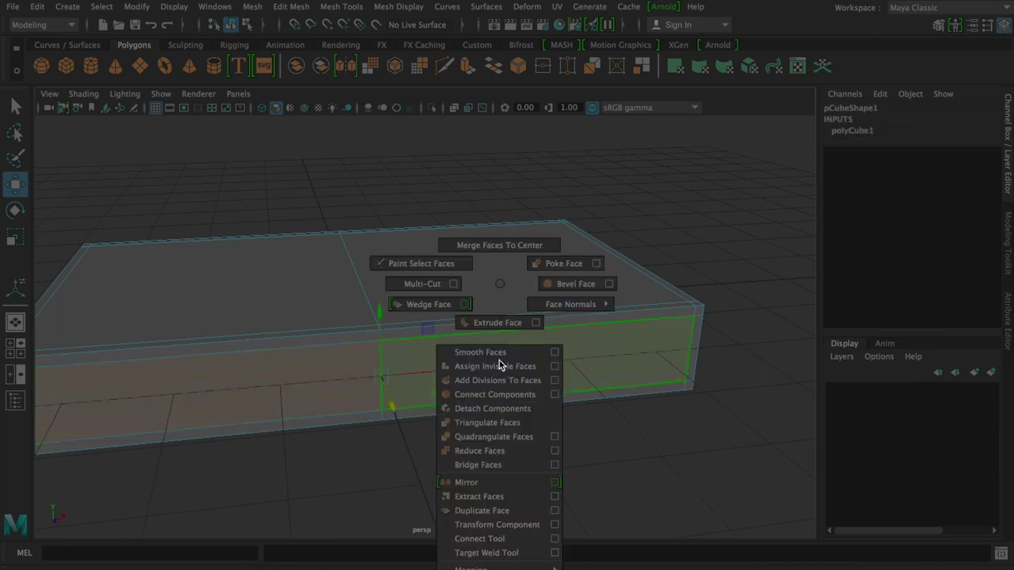
{"action": "left_click", "coordinate": [498, 327]}
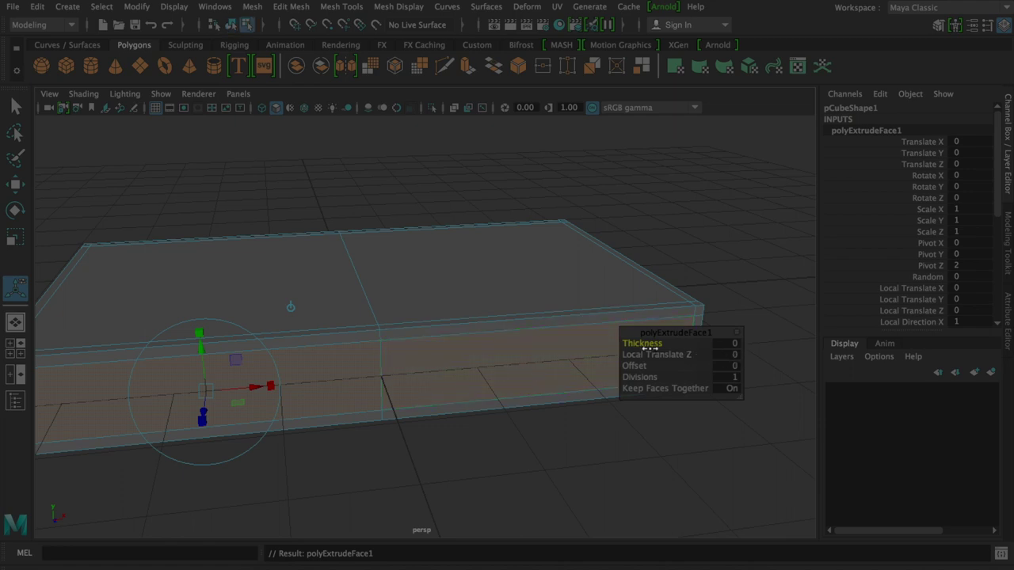
{"action": "left_click", "coordinate": [728, 343]}
{"action": "type", "text": "-1"}
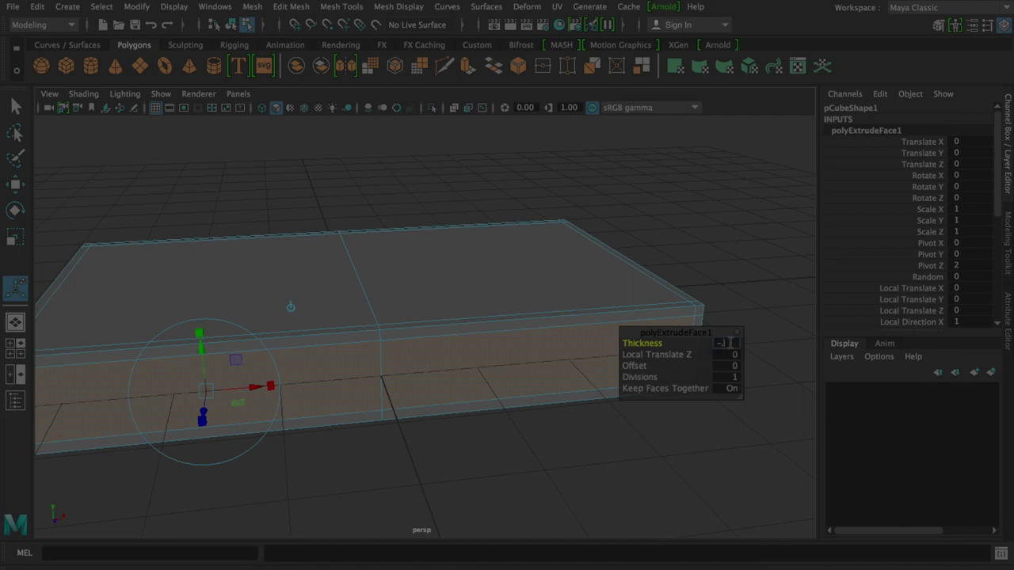
{"action": "key", "text": "Tab"}
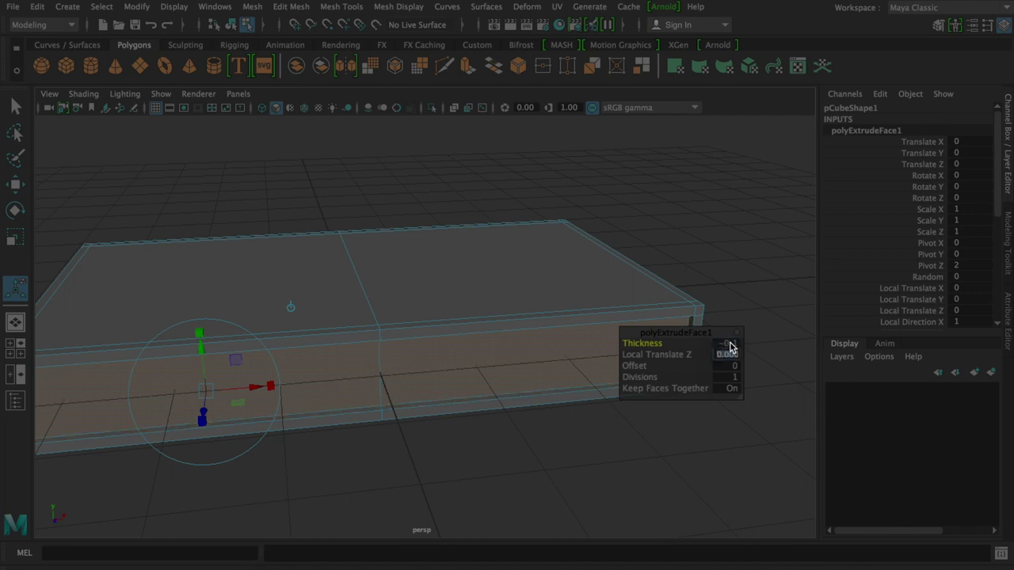
{"action": "key", "text": "Return"}
{"action": "mouse_move", "coordinate": [563, 366]}
{"action": "left_mouse_down", "text": "alt"}
{"action": "mouse_move", "coordinate": [634, 356]}
{"action": "mouse_move", "coordinate": [519, 387]}
{"action": "left_mouse_up", "text": "alt"}
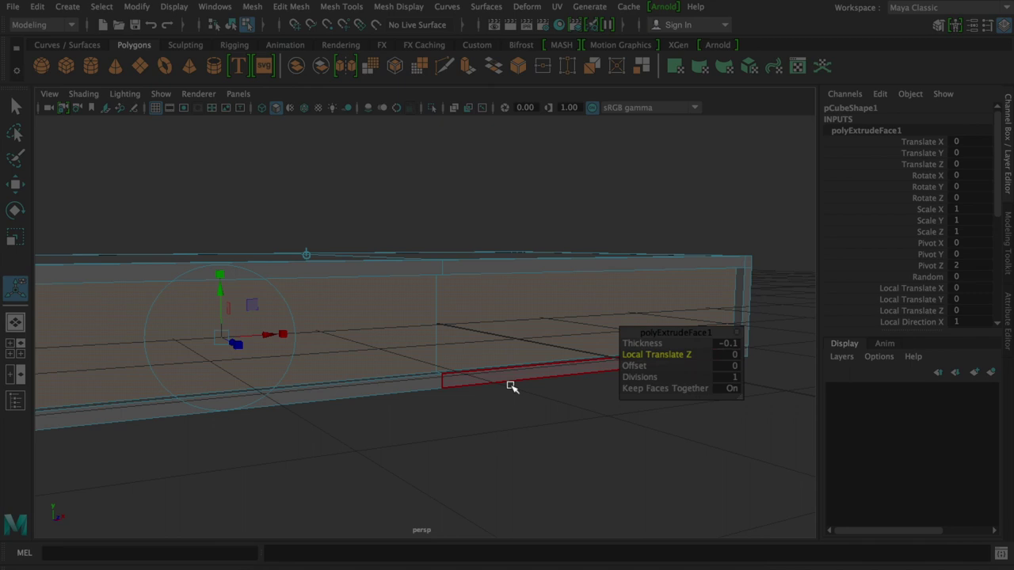
{"action": "key", "text": "ctrl+e"}
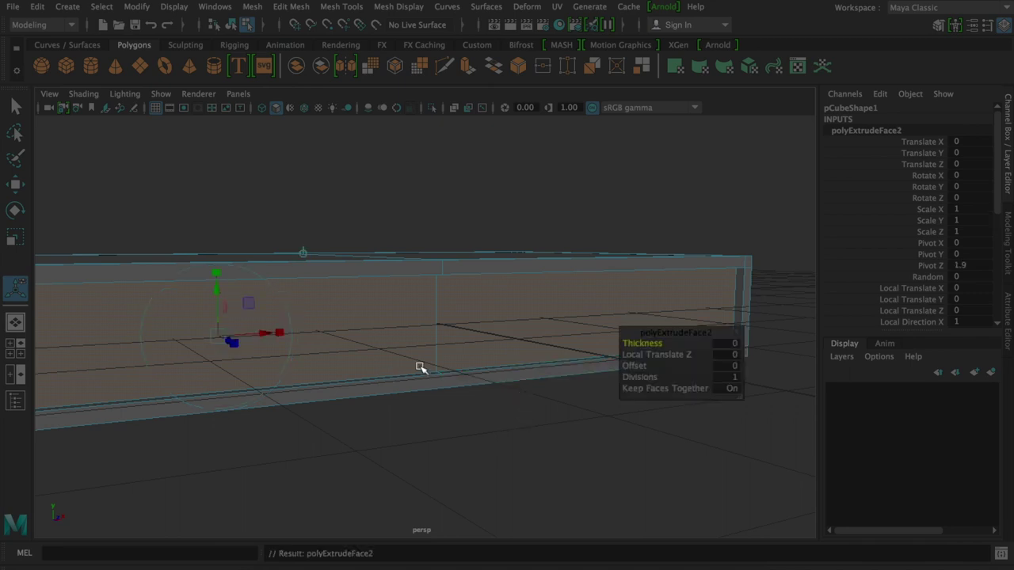
Set polyExtrudeFace2's Offset to 0.1 to inset the panel, then deselect
{"action": "left_click", "coordinate": [656, 341]}
{"action": "left_click", "coordinate": [730, 370]}
{"action": "left_click", "coordinate": [728, 365]}
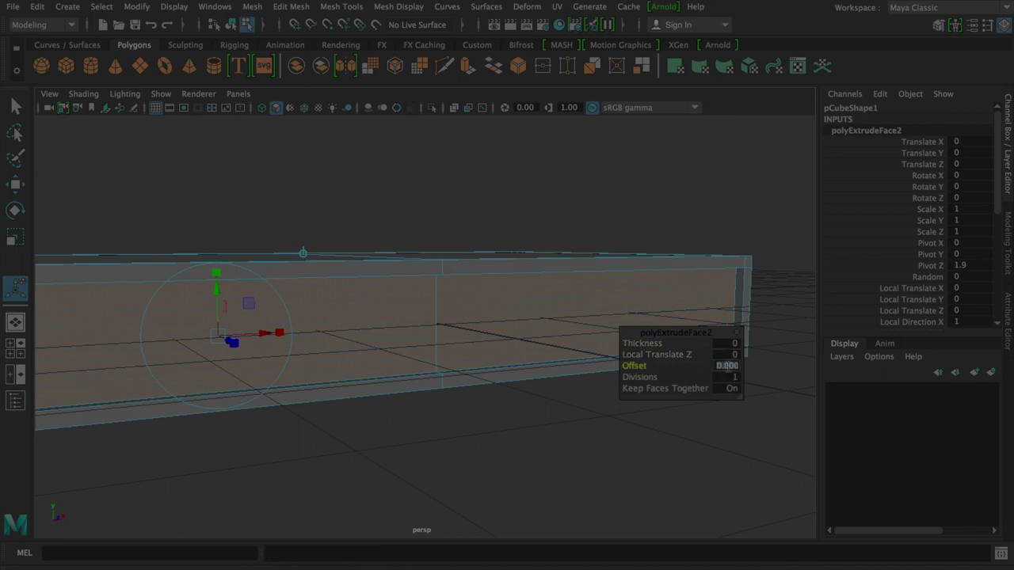
{"action": "key", "text": "Return"}
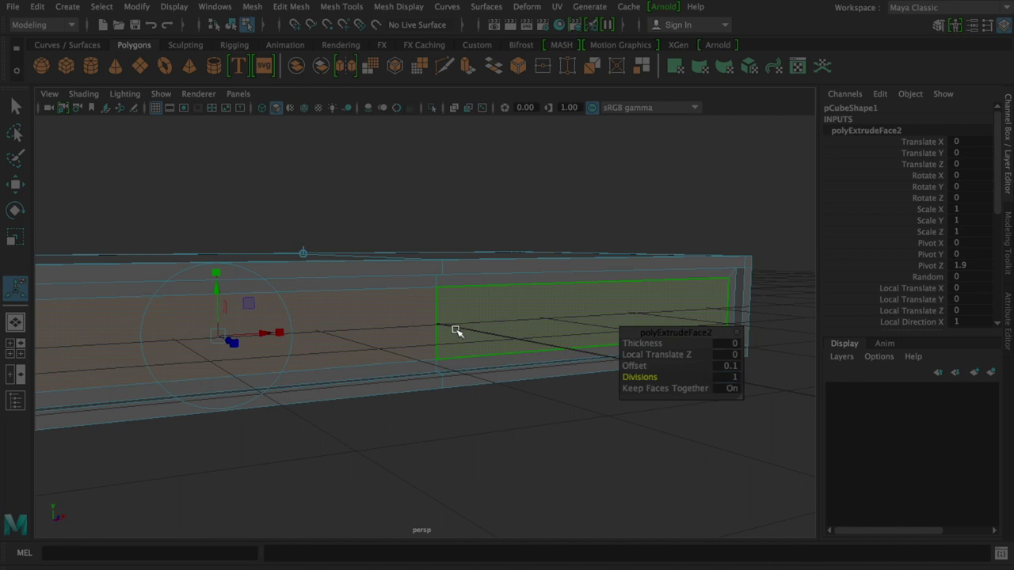
{"action": "mouse_move", "coordinate": [428, 336]}
{"action": "left_mouse_down", "text": "alt"}
{"action": "mouse_move", "coordinate": [396, 322]}
{"action": "mouse_move", "coordinate": [353, 324]}
{"action": "mouse_move", "coordinate": [412, 314]}
{"action": "mouse_move", "coordinate": [369, 324]}
{"action": "mouse_move", "coordinate": [530, 319]}
{"action": "mouse_move", "coordinate": [484, 328]}
{"action": "mouse_move", "coordinate": [485, 340]}
{"action": "left_mouse_up", "text": "alt"}
{"action": "left_click", "coordinate": [486, 463]}
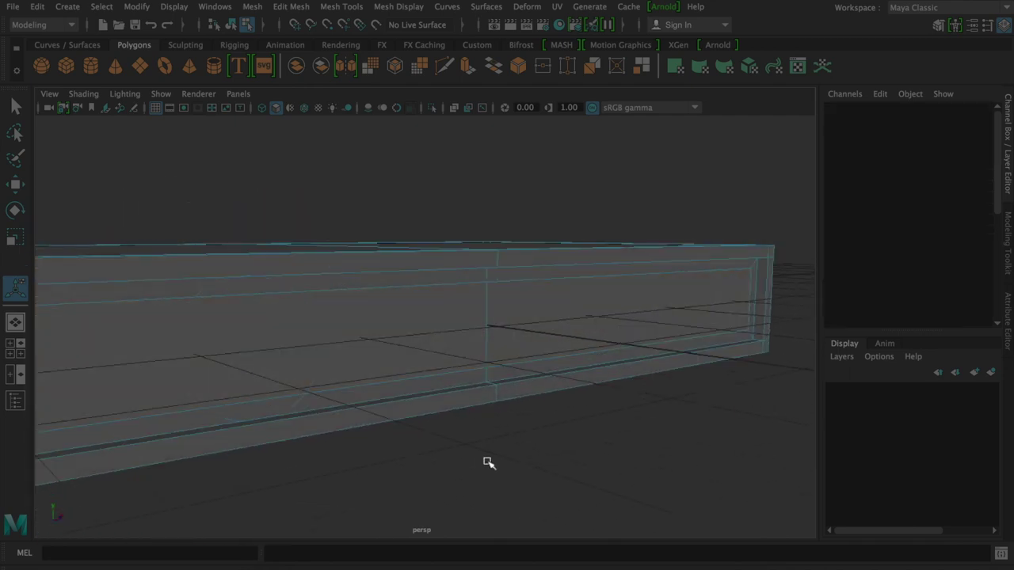
Extrude the inner panel face with Thickness -0.1 to recess it into the box
{"action": "left_click", "coordinate": [468, 334]}
{"action": "mouse_move", "coordinate": [452, 385]}
{"action": "left_mouse_down", "text": "alt"}
{"action": "mouse_move", "coordinate": [426, 396]}
{"action": "mouse_move", "coordinate": [525, 390]}
{"action": "left_mouse_up", "text": "alt"}
{"action": "key", "text": "ctrl+e"}
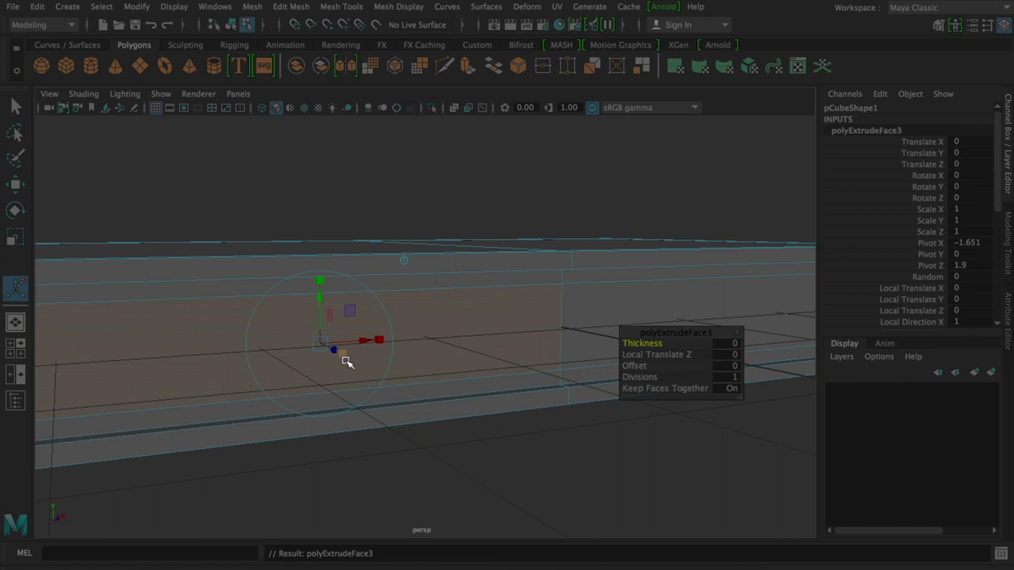
{"action": "mouse_move", "coordinate": [430, 358]}
{"action": "left_mouse_down", "text": "alt"}
{"action": "mouse_move", "coordinate": [468, 357]}
{"action": "mouse_move", "coordinate": [468, 378]}
{"action": "left_mouse_up", "text": "alt"}
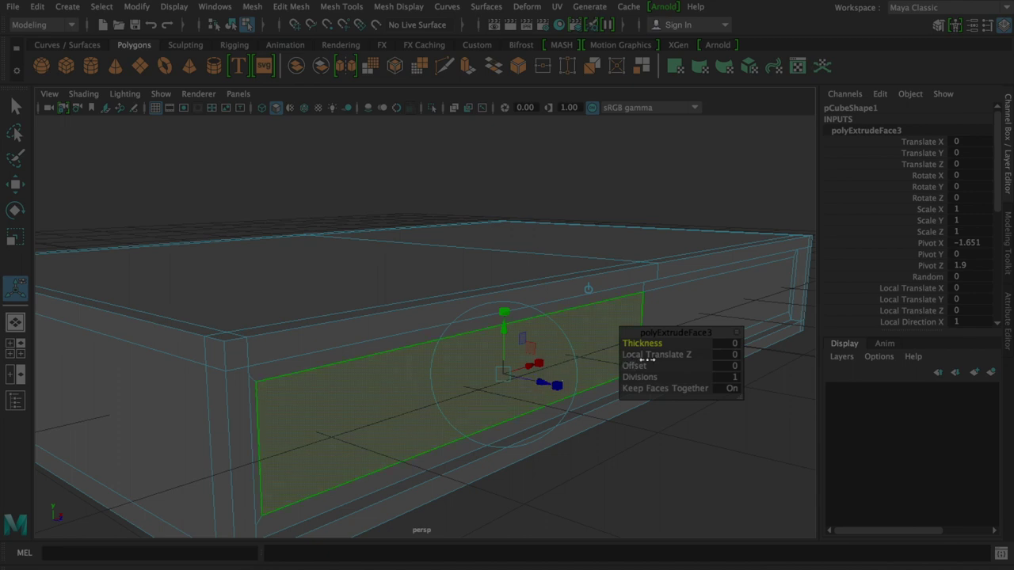
{"action": "left_click", "coordinate": [721, 345]}
{"action": "key", "text": "Tab"}
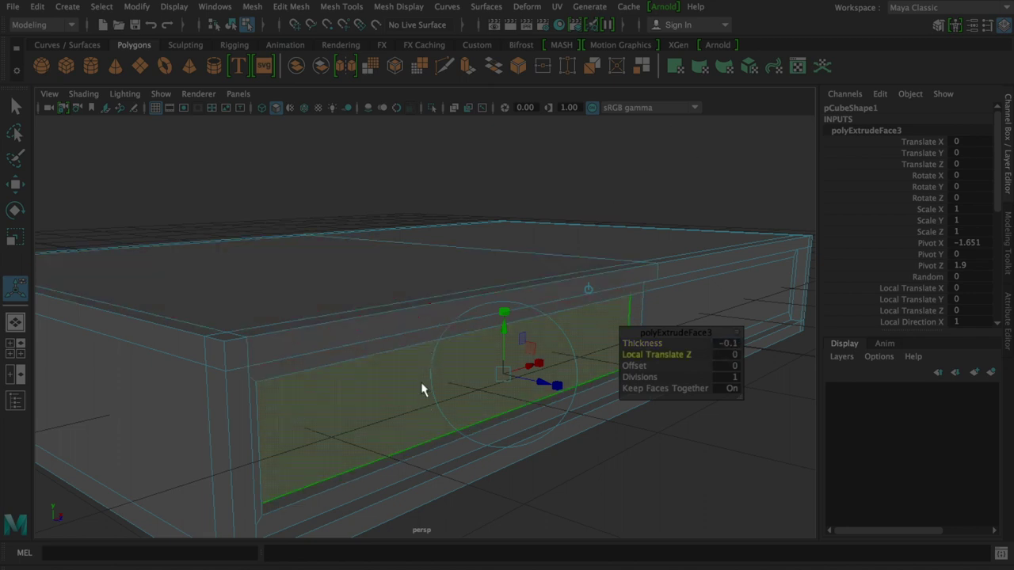
{"action": "mouse_move", "coordinate": [452, 354]}
{"action": "left_mouse_down", "text": "alt"}
{"action": "mouse_move", "coordinate": [413, 339]}
{"action": "mouse_move", "coordinate": [353, 340]}
{"action": "mouse_move", "coordinate": [369, 340]}
{"action": "left_mouse_up", "text": "alt"}
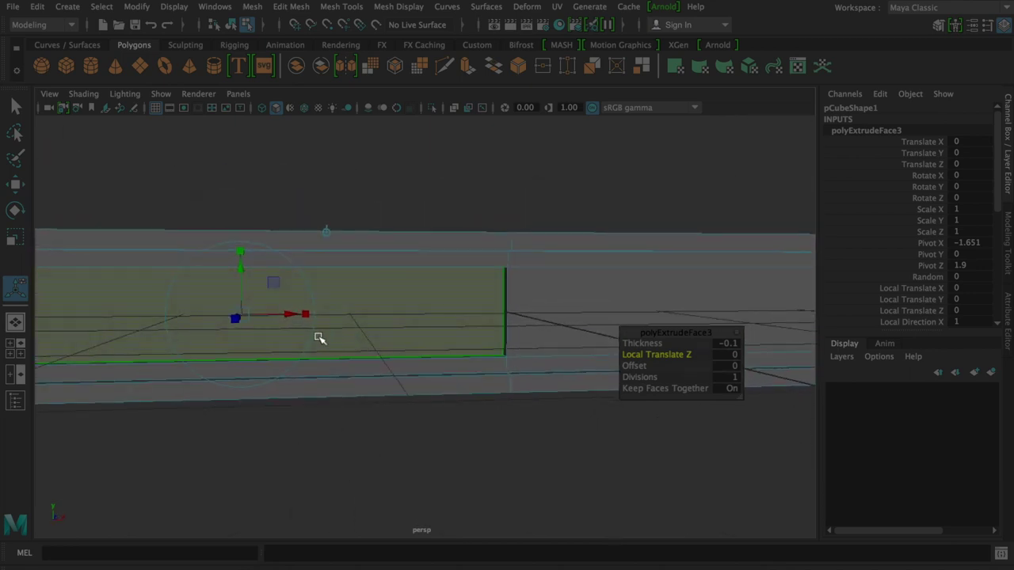
{"action": "mouse_move", "coordinate": [256, 317]}
{"action": "left_mouse_down", "text": "alt"}
{"action": "mouse_move", "coordinate": [208, 350]}
{"action": "mouse_move", "coordinate": [472, 363]}
{"action": "mouse_move", "coordinate": [469, 353]}
{"action": "mouse_move", "coordinate": [369, 359]}
{"action": "mouse_move", "coordinate": [469, 382]}
{"action": "mouse_move", "coordinate": [512, 357]}
{"action": "mouse_move", "coordinate": [437, 356]}
{"action": "mouse_move", "coordinate": [423, 371]}
{"action": "mouse_move", "coordinate": [464, 373]}
{"action": "left_mouse_up", "text": "alt"}
{"action": "key", "text": "r"}
{"action": "mouse_move", "coordinate": [468, 376]}
{"action": "right_mouse_down"}
{"action": "mouse_move", "coordinate": [441, 279]}
{"action": "mouse_move", "coordinate": [471, 164]}
{"action": "right_mouse_up"}
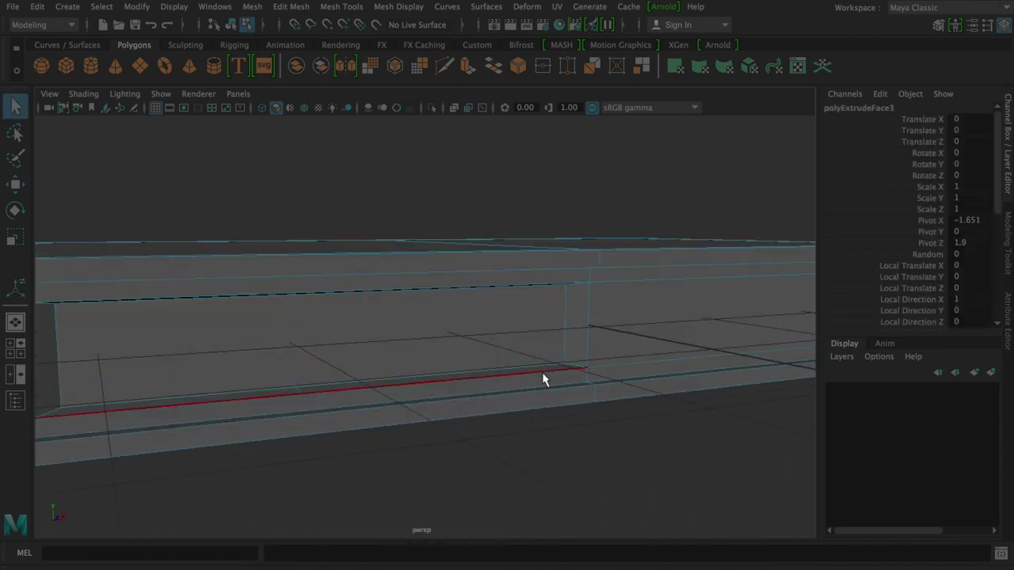
Inspect the box from below and the front, picking its bottom edge and the recess's lower edge
{"action": "left_click_drag", "start_coordinate": [542, 374], "coordinate": [506, 347], "text": "alt"}
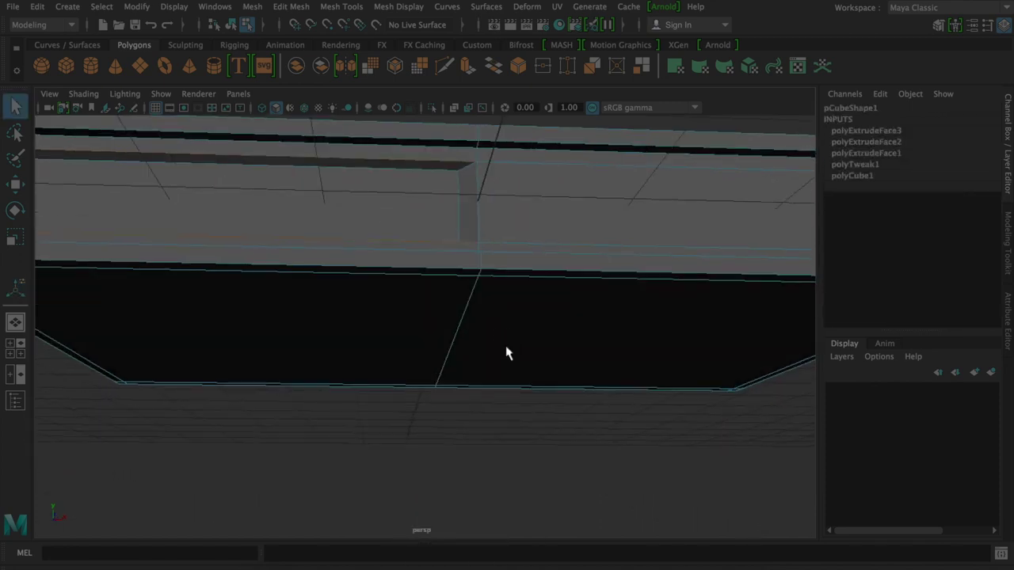
{"action": "left_click", "coordinate": [508, 354]}
{"action": "mouse_move", "coordinate": [367, 294]}
{"action": "left_mouse_down", "text": "alt"}
{"action": "mouse_move", "coordinate": [514, 333]}
{"action": "mouse_move", "coordinate": [541, 369]}
{"action": "mouse_move", "coordinate": [497, 378]}
{"action": "mouse_move", "coordinate": [462, 364]}
{"action": "mouse_move", "coordinate": [494, 362]}
{"action": "mouse_move", "coordinate": [443, 389]}
{"action": "left_mouse_up", "text": "alt"}
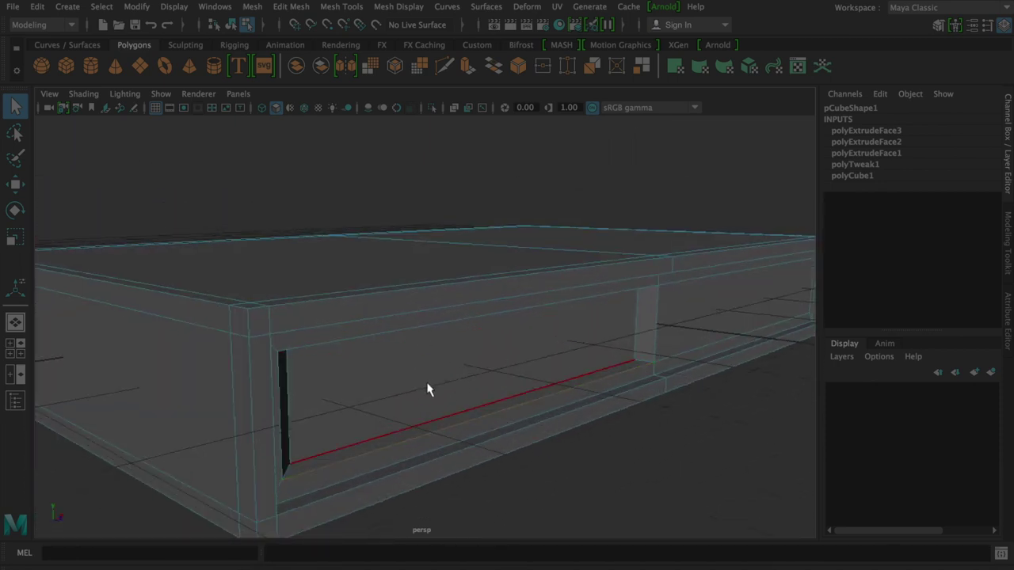
{"action": "left_click", "coordinate": [444, 407]}
{"action": "key", "text": "f"}
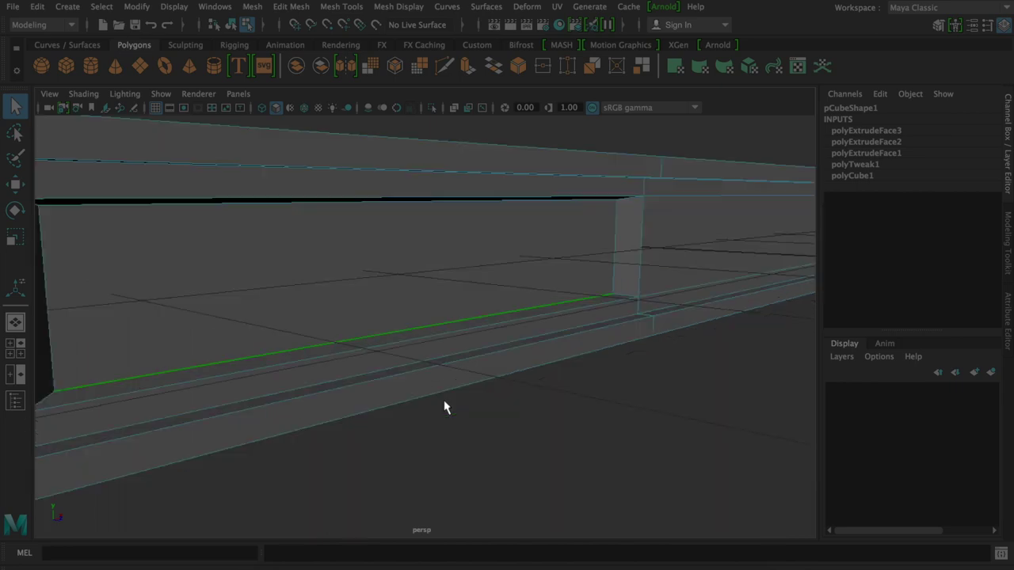
{"action": "mouse_move", "coordinate": [450, 339]}
{"action": "left_mouse_down", "text": "alt"}
{"action": "mouse_move", "coordinate": [437, 334]}
{"action": "mouse_move", "coordinate": [452, 346]}
{"action": "left_mouse_up", "text": "alt"}
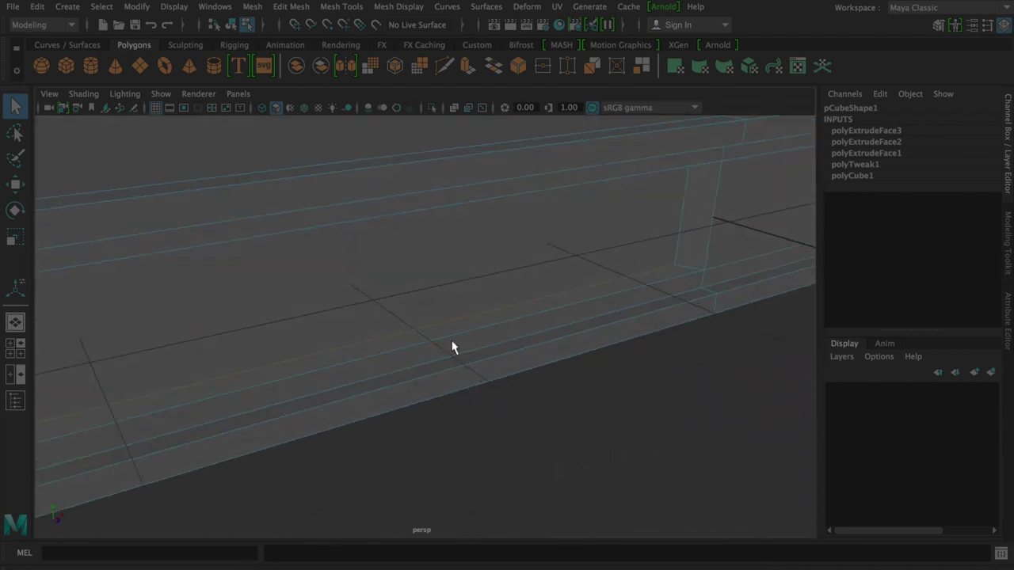
{"action": "mouse_move", "coordinate": [584, 309]}
{"action": "right_mouse_down", "text": "alt"}
{"action": "mouse_move", "coordinate": [435, 310]}
{"action": "mouse_move", "coordinate": [315, 326]}
{"action": "right_mouse_up", "text": "alt"}
{"action": "mouse_move", "coordinate": [314, 327]}
{"action": "left_mouse_down", "text": "alt"}
{"action": "mouse_move", "coordinate": [291, 303]}
{"action": "mouse_move", "coordinate": [340, 308]}
{"action": "left_mouse_up", "text": "alt"}
{"action": "mouse_move", "coordinate": [434, 385]}
{"action": "left_mouse_down", "text": "alt"}
{"action": "mouse_move", "coordinate": [417, 376]}
{"action": "mouse_move", "coordinate": [464, 337]}
{"action": "mouse_move", "coordinate": [384, 342]}
{"action": "mouse_move", "coordinate": [305, 305]}
{"action": "mouse_move", "coordinate": [302, 319]}
{"action": "left_mouse_up", "text": "alt"}
Undo the two stray edge selections and bring up the component selection modes over the box
{"action": "key", "text": "ctrl+z"}
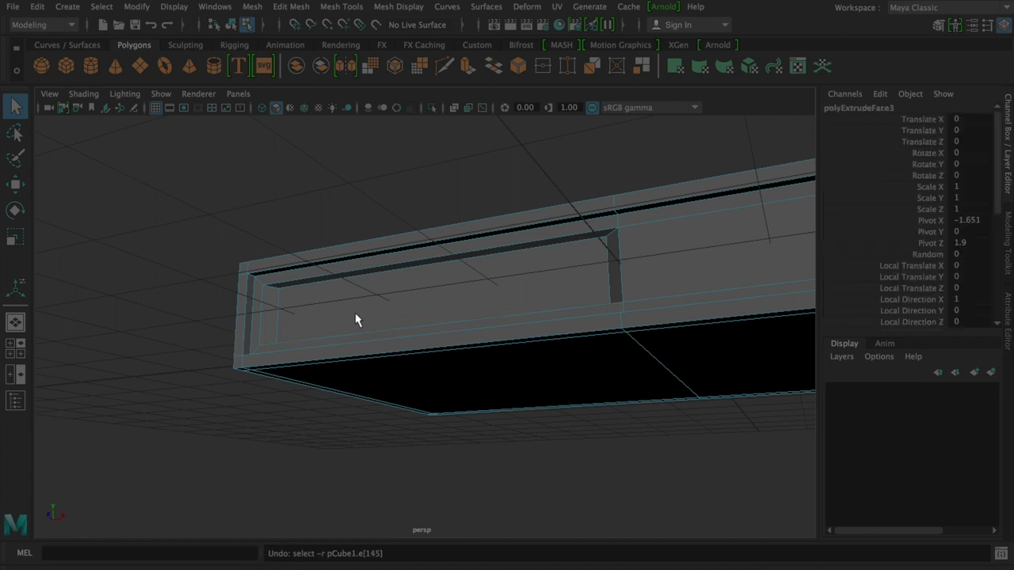
{"action": "key", "text": "ctrl+z"}
{"action": "mouse_move", "coordinate": [480, 310]}
{"action": "left_mouse_down", "text": "alt"}
{"action": "mouse_move", "coordinate": [607, 319]}
{"action": "mouse_move", "coordinate": [644, 348]}
{"action": "mouse_move", "coordinate": [668, 338]}
{"action": "mouse_move", "coordinate": [670, 320]}
{"action": "mouse_move", "coordinate": [672, 351]}
{"action": "mouse_move", "coordinate": [584, 378]}
{"action": "mouse_move", "coordinate": [641, 325]}
{"action": "mouse_move", "coordinate": [601, 334]}
{"action": "left_mouse_up", "text": "alt"}
{"action": "mouse_move", "coordinate": [523, 341]}
{"action": "right_mouse_down", "text": "alt"}
{"action": "mouse_move", "coordinate": [544, 317]}
{"action": "mouse_move", "coordinate": [869, 308]}
{"action": "right_mouse_up", "text": "alt"}
{"action": "mouse_move", "coordinate": [672, 267]}
{"action": "left_mouse_down", "text": "alt"}
{"action": "mouse_move", "coordinate": [597, 236]}
{"action": "mouse_move", "coordinate": [521, 228]}
{"action": "mouse_move", "coordinate": [417, 261]}
{"action": "mouse_move", "coordinate": [417, 284]}
{"action": "mouse_move", "coordinate": [439, 283]}
{"action": "left_mouse_up", "text": "alt"}
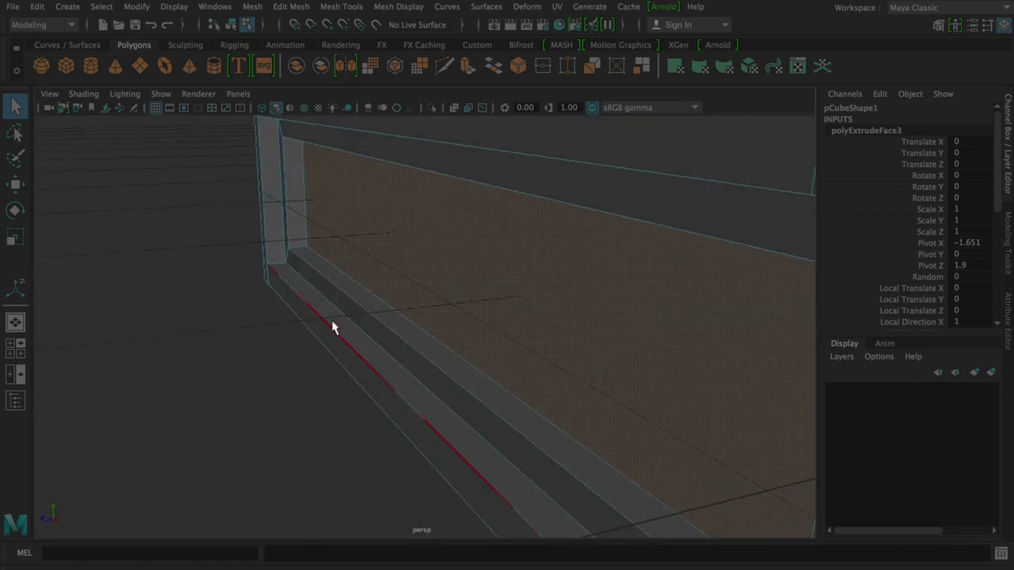
{"action": "mouse_move", "coordinate": [274, 181]}
{"action": "left_mouse_down", "text": "alt"}
{"action": "mouse_move", "coordinate": [299, 235]}
{"action": "mouse_move", "coordinate": [381, 215]}
{"action": "mouse_move", "coordinate": [557, 224]}
{"action": "mouse_move", "coordinate": [516, 274]}
{"action": "left_mouse_up", "text": "alt"}
{"action": "left_click_drag", "start_coordinate": [516, 274], "coordinate": [518, 262], "text": "alt"}
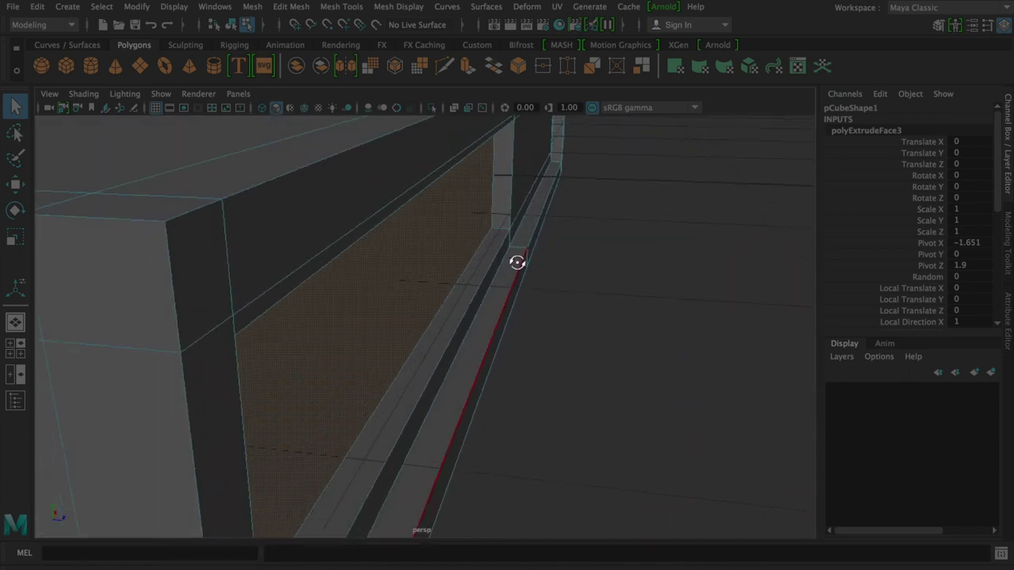
{"action": "right_click_drag", "start_coordinate": [499, 315], "coordinate": [515, 242]}
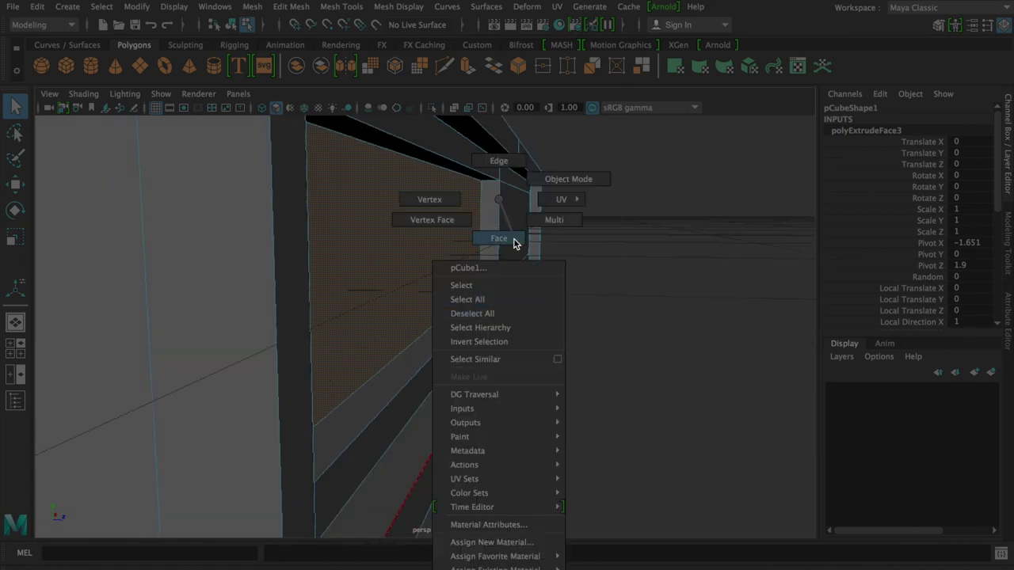
Switch the box to face selection and try the trim's bottom and end faces
{"action": "right_click_drag", "start_coordinate": [513, 241], "coordinate": [513, 242]}
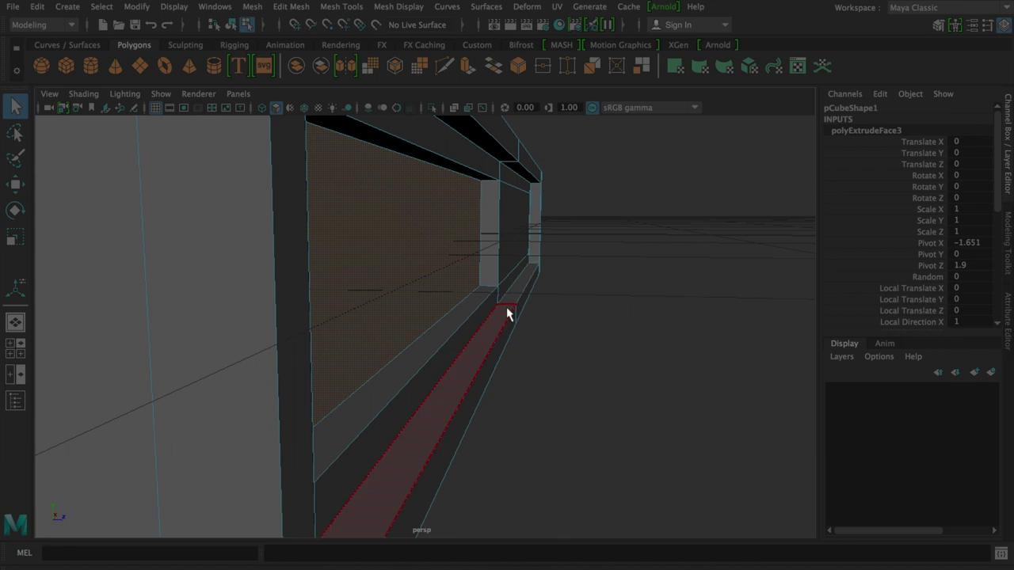
{"action": "left_click", "coordinate": [507, 309]}
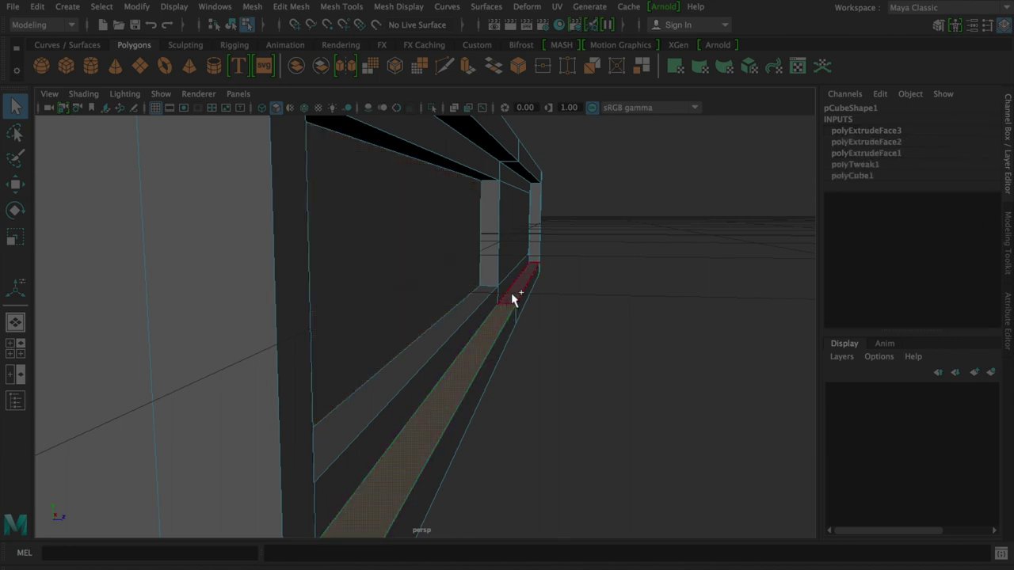
{"action": "mouse_move", "coordinate": [516, 290]}
{"action": "left_mouse_down", "text": "alt"}
{"action": "mouse_move", "coordinate": [411, 242]}
{"action": "mouse_move", "coordinate": [310, 270]}
{"action": "mouse_move", "coordinate": [298, 294]}
{"action": "mouse_move", "coordinate": [345, 302]}
{"action": "mouse_move", "coordinate": [469, 266]}
{"action": "left_mouse_up", "text": "alt"}
{"action": "left_click", "coordinate": [586, 393]}
{"action": "left_click_drag", "start_coordinate": [595, 375], "coordinate": [602, 359], "text": "alt"}
{"action": "left_click", "coordinate": [604, 349]}
{"action": "left_click", "coordinate": [633, 327]}
{"action": "mouse_move", "coordinate": [634, 328]}
{"action": "left_mouse_down", "text": "alt"}
{"action": "mouse_move", "coordinate": [622, 314]}
{"action": "mouse_move", "coordinate": [593, 346]}
{"action": "mouse_move", "coordinate": [679, 344]}
{"action": "mouse_move", "coordinate": [702, 357]}
{"action": "mouse_move", "coordinate": [679, 325]}
{"action": "left_mouse_up", "text": "alt"}
Try the thin top and bottom strip faces, settling on the long bottom strip
{"action": "left_click", "coordinate": [620, 271]}
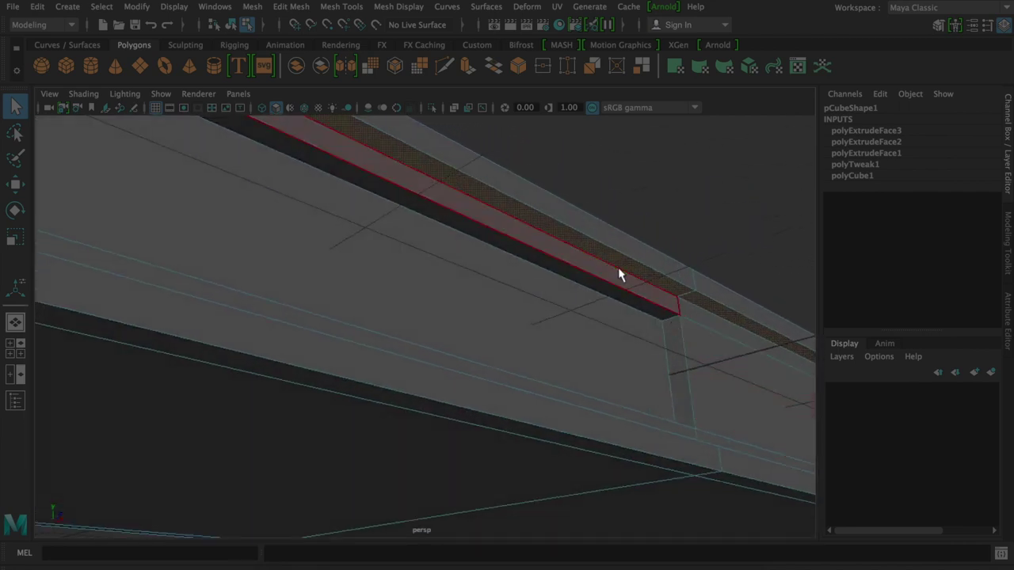
{"action": "left_click", "coordinate": [699, 303]}
{"action": "mouse_move", "coordinate": [698, 304]}
{"action": "left_mouse_down", "text": "alt"}
{"action": "mouse_move", "coordinate": [675, 338]}
{"action": "mouse_move", "coordinate": [688, 330]}
{"action": "mouse_move", "coordinate": [683, 351]}
{"action": "mouse_move", "coordinate": [700, 392]}
{"action": "mouse_move", "coordinate": [638, 388]}
{"action": "mouse_move", "coordinate": [683, 380]}
{"action": "left_mouse_up", "text": "alt"}
{"action": "left_click", "coordinate": [636, 346]}
{"action": "mouse_move", "coordinate": [636, 346]}
{"action": "middle_mouse_down", "text": "alt"}
{"action": "mouse_move", "coordinate": [419, 360]}
{"action": "mouse_move", "coordinate": [713, 294]}
{"action": "mouse_move", "coordinate": [372, 328]}
{"action": "mouse_move", "coordinate": [609, 338]}
{"action": "mouse_move", "coordinate": [469, 353]}
{"action": "middle_mouse_up", "text": "alt"}
{"action": "left_click", "coordinate": [470, 360]}
{"action": "left_click", "coordinate": [501, 345]}
{"action": "mouse_move", "coordinate": [497, 348]}
{"action": "middle_mouse_down", "text": "alt"}
{"action": "mouse_move", "coordinate": [607, 340]}
{"action": "mouse_move", "coordinate": [543, 340]}
{"action": "mouse_move", "coordinate": [448, 367]}
{"action": "middle_mouse_up", "text": "alt"}
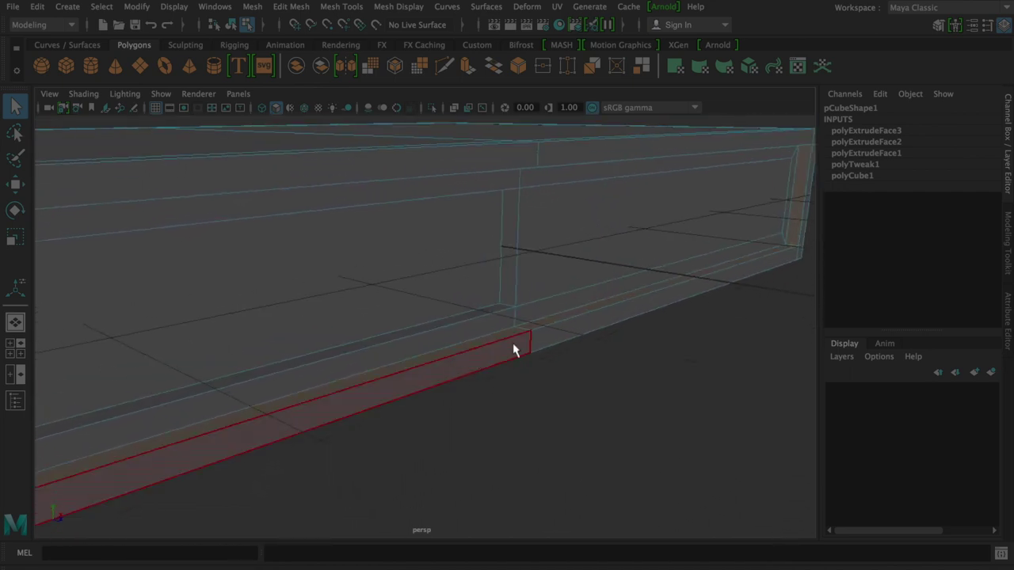
View the box end-on and select the frame's long top strip face
{"action": "mouse_move", "coordinate": [513, 350]}
{"action": "right_mouse_down", "text": "alt"}
{"action": "mouse_move", "coordinate": [544, 335]}
{"action": "mouse_move", "coordinate": [299, 344]}
{"action": "mouse_move", "coordinate": [616, 327]}
{"action": "mouse_move", "coordinate": [37, 349]}
{"action": "mouse_move", "coordinate": [611, 333]}
{"action": "mouse_move", "coordinate": [131, 346]}
{"action": "mouse_move", "coordinate": [2, 362]}
{"action": "mouse_move", "coordinate": [225, 357]}
{"action": "mouse_move", "coordinate": [425, 340]}
{"action": "mouse_move", "coordinate": [55, 356]}
{"action": "mouse_move", "coordinate": [530, 317]}
{"action": "mouse_move", "coordinate": [401, 333]}
{"action": "right_mouse_up", "text": "alt"}
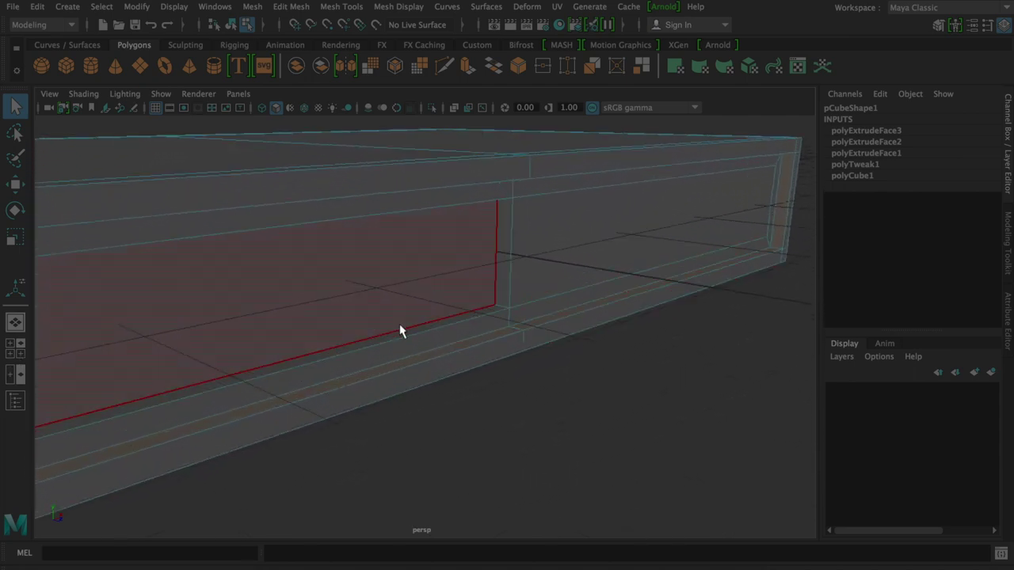
{"action": "middle_click_drag", "start_coordinate": [401, 333], "coordinate": [494, 320], "text": "alt"}
{"action": "mouse_move", "coordinate": [494, 319]}
{"action": "left_mouse_down", "text": "alt"}
{"action": "mouse_move", "coordinate": [546, 317]}
{"action": "mouse_move", "coordinate": [545, 298]}
{"action": "mouse_move", "coordinate": [426, 274]}
{"action": "mouse_move", "coordinate": [296, 322]}
{"action": "mouse_move", "coordinate": [587, 296]}
{"action": "mouse_move", "coordinate": [530, 328]}
{"action": "left_mouse_up", "text": "alt"}
{"action": "left_click", "coordinate": [564, 279]}
{"action": "left_click", "coordinate": [595, 220]}
{"action": "left_click", "coordinate": [564, 202]}
{"action": "left_click", "coordinate": [547, 321]}
{"action": "mouse_move", "coordinate": [544, 369]}
{"action": "left_mouse_down", "text": "alt"}
{"action": "mouse_move", "coordinate": [534, 337]}
{"action": "mouse_move", "coordinate": [531, 348]}
{"action": "left_mouse_up", "text": "alt"}
{"action": "left_click", "coordinate": [483, 241]}
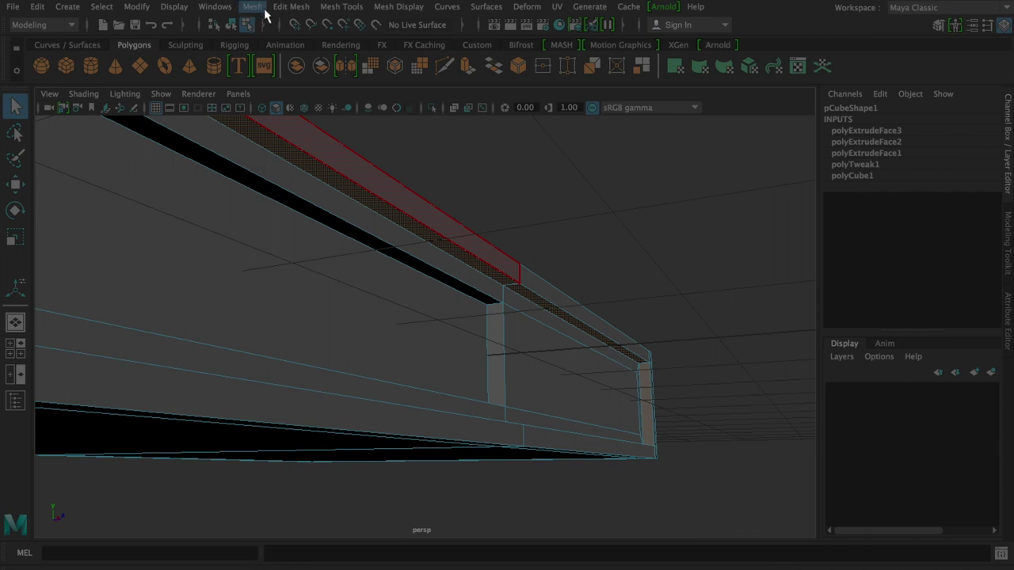
{"action": "left_click", "coordinate": [273, 8]}
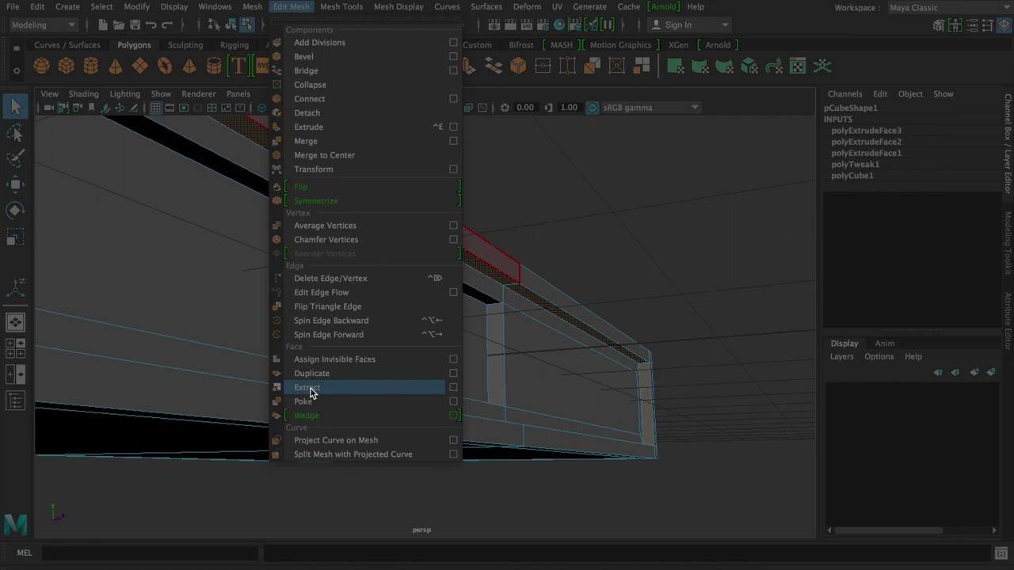
{"action": "left_click", "coordinate": [309, 388]}
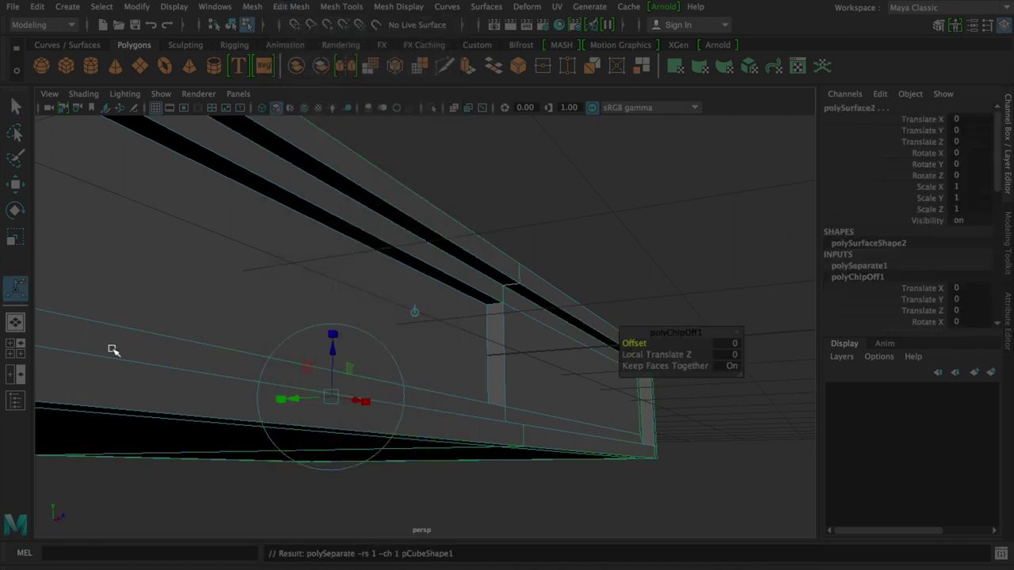
{"action": "left_click", "coordinate": [17, 404]}
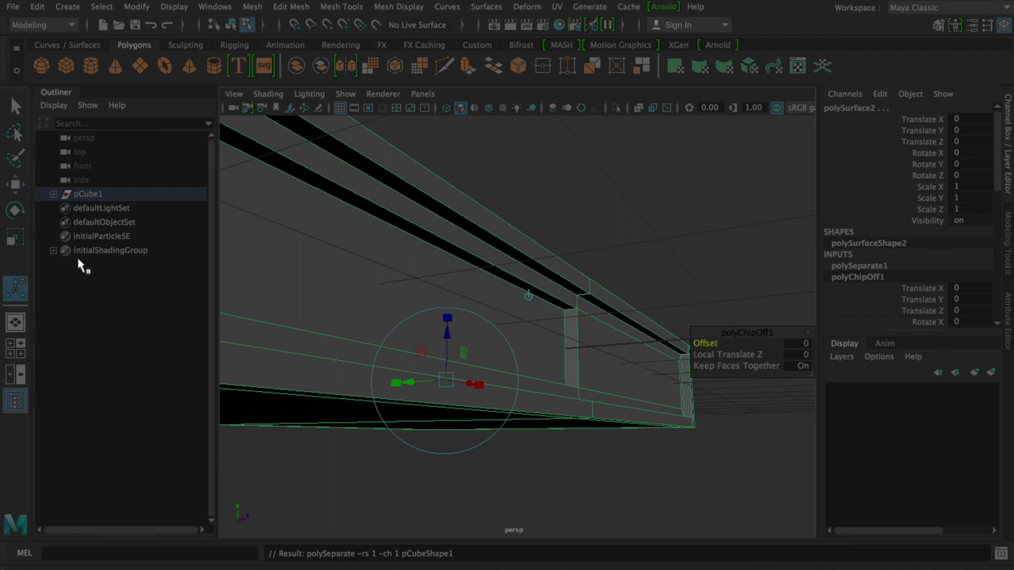
{"action": "left_click", "coordinate": [56, 195]}
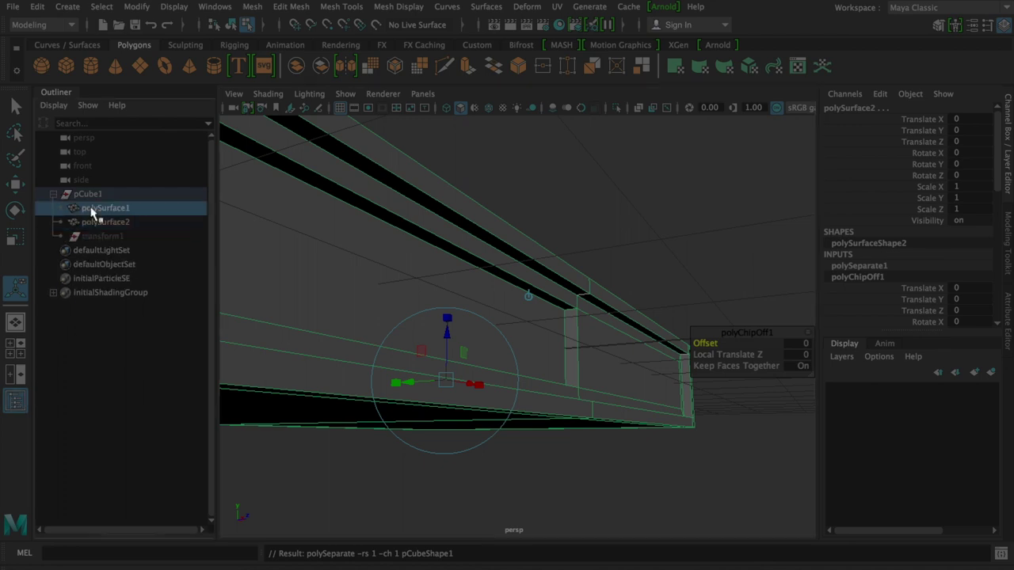
{"action": "left_click", "coordinate": [91, 210]}
{"action": "left_click", "coordinate": [93, 221]}
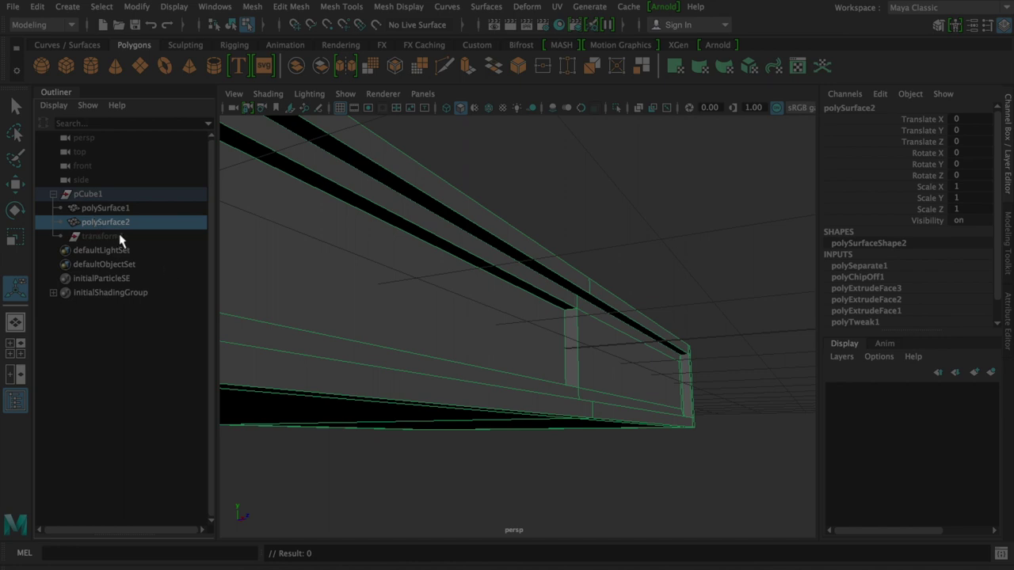
{"action": "left_click", "coordinate": [107, 207]}
{"action": "key", "text": "w"}
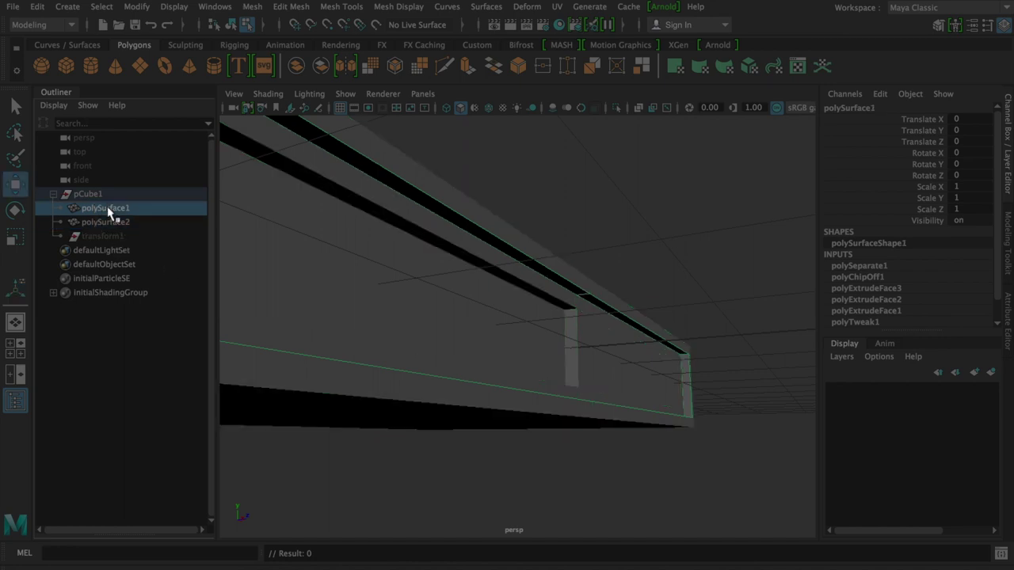
{"action": "left_click_drag", "start_coordinate": [431, 357], "coordinate": [556, 315]}
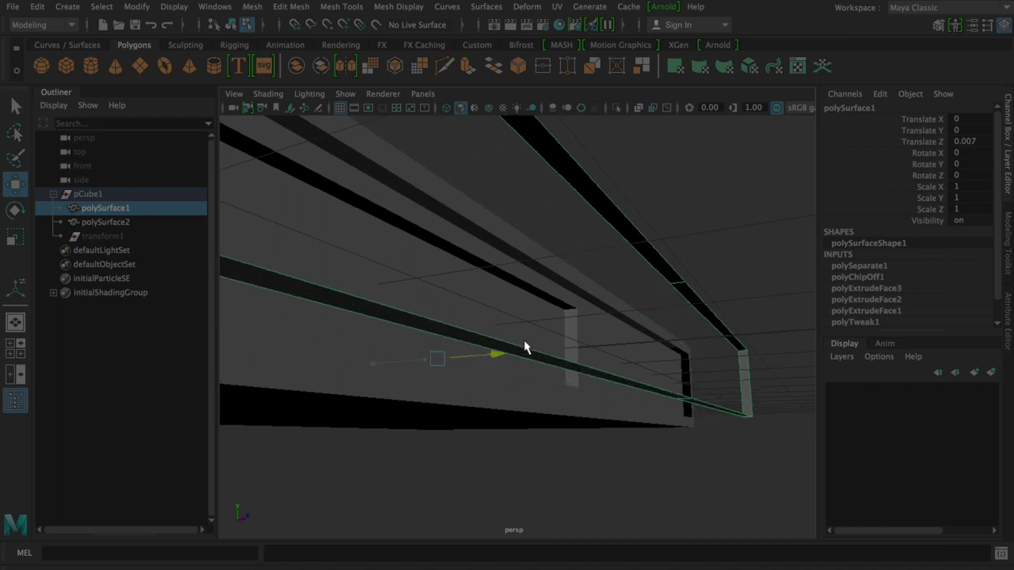
{"action": "left_click_drag", "start_coordinate": [500, 326], "coordinate": [537, 364], "text": "alt"}
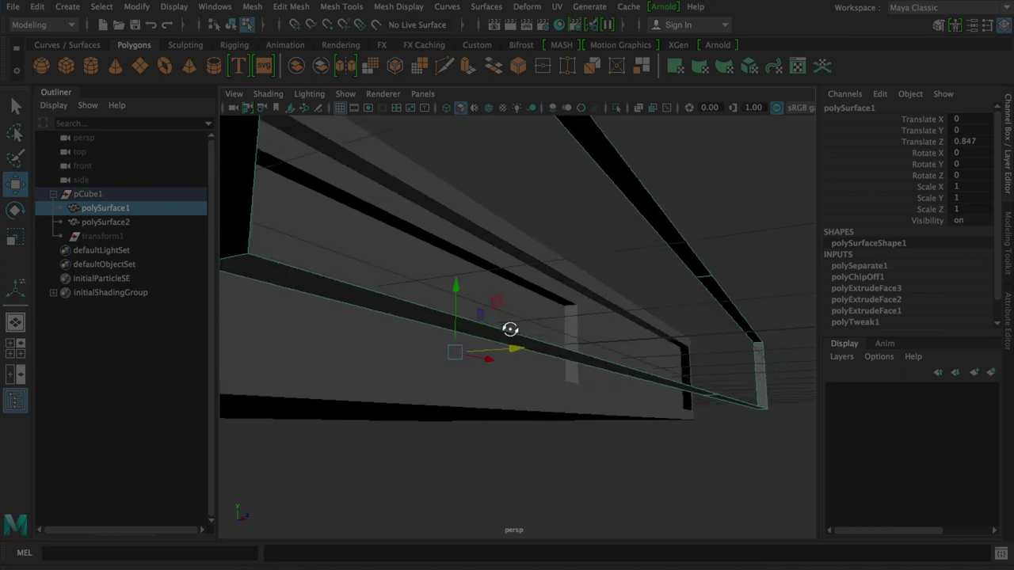
{"action": "key", "text": "ctrl+z"}
{"action": "key", "text": "ctrl+z"}
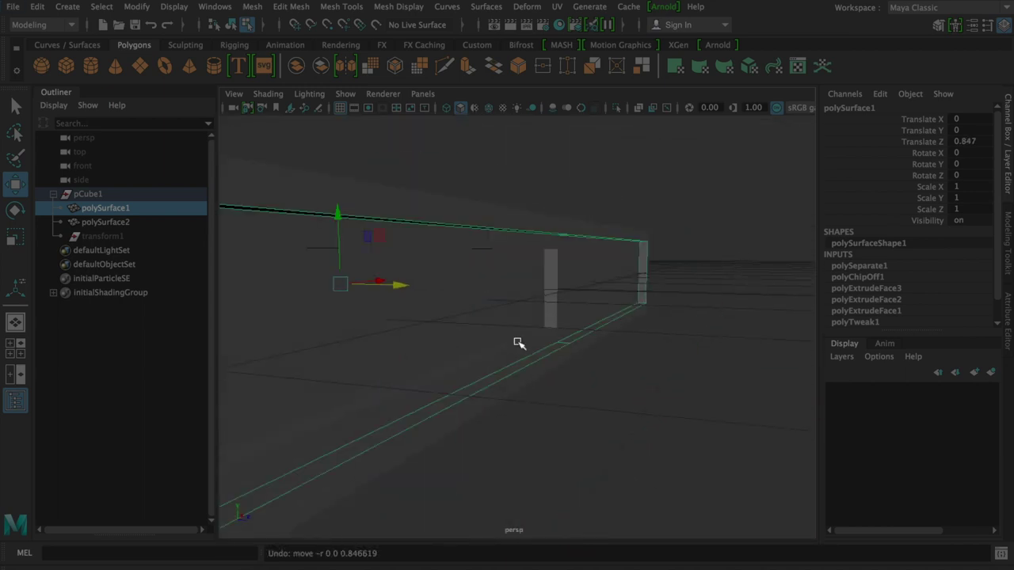
{"action": "mouse_move", "coordinate": [465, 338]}
{"action": "left_mouse_down", "text": "alt"}
{"action": "mouse_move", "coordinate": [388, 296]}
{"action": "mouse_move", "coordinate": [385, 325]}
{"action": "mouse_move", "coordinate": [511, 333]}
{"action": "mouse_move", "coordinate": [571, 350]}
{"action": "mouse_move", "coordinate": [594, 339]}
{"action": "mouse_move", "coordinate": [573, 335]}
{"action": "mouse_move", "coordinate": [561, 358]}
{"action": "left_mouse_up", "text": "alt"}
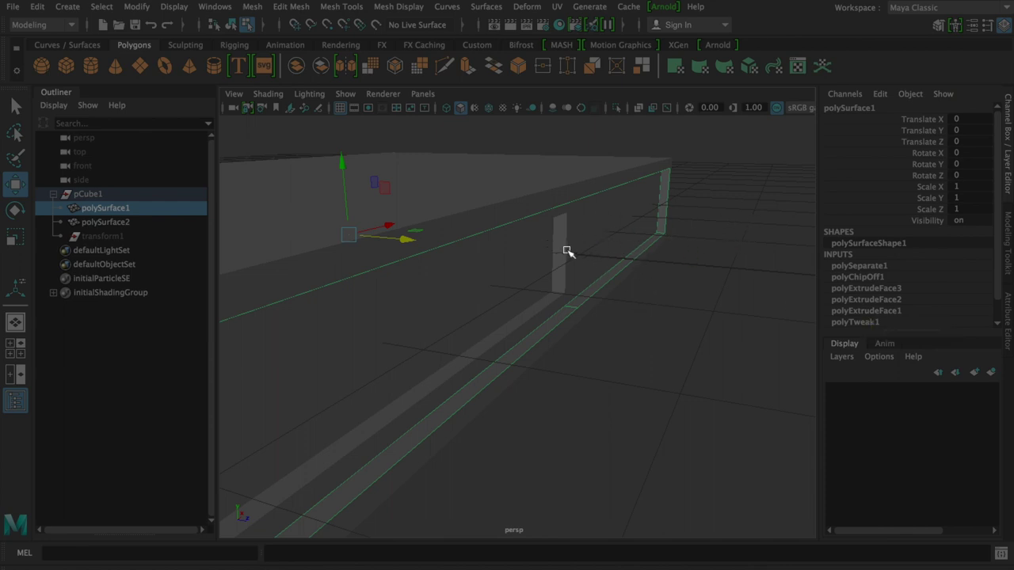
{"action": "mouse_move", "coordinate": [632, 272]}
{"action": "left_mouse_down", "text": "alt"}
{"action": "mouse_move", "coordinate": [549, 261]}
{"action": "mouse_move", "coordinate": [613, 256]}
{"action": "mouse_move", "coordinate": [717, 305]}
{"action": "left_mouse_up", "text": "alt"}
{"action": "mouse_move", "coordinate": [731, 339]}
{"action": "left_mouse_down", "text": "alt"}
{"action": "mouse_move", "coordinate": [679, 351]}
{"action": "mouse_move", "coordinate": [713, 332]}
{"action": "mouse_move", "coordinate": [695, 305]}
{"action": "mouse_move", "coordinate": [520, 330]}
{"action": "left_mouse_up", "text": "alt"}
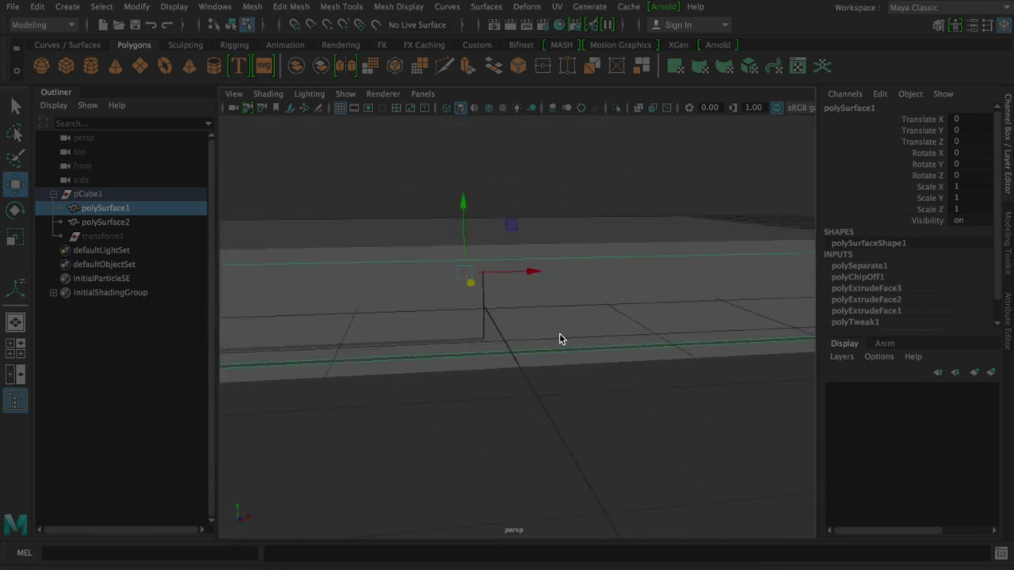
{"action": "right_click_drag", "start_coordinate": [559, 339], "coordinate": [564, 151]}
{"action": "right_click_drag", "start_coordinate": [589, 221], "coordinate": [589, 221]}
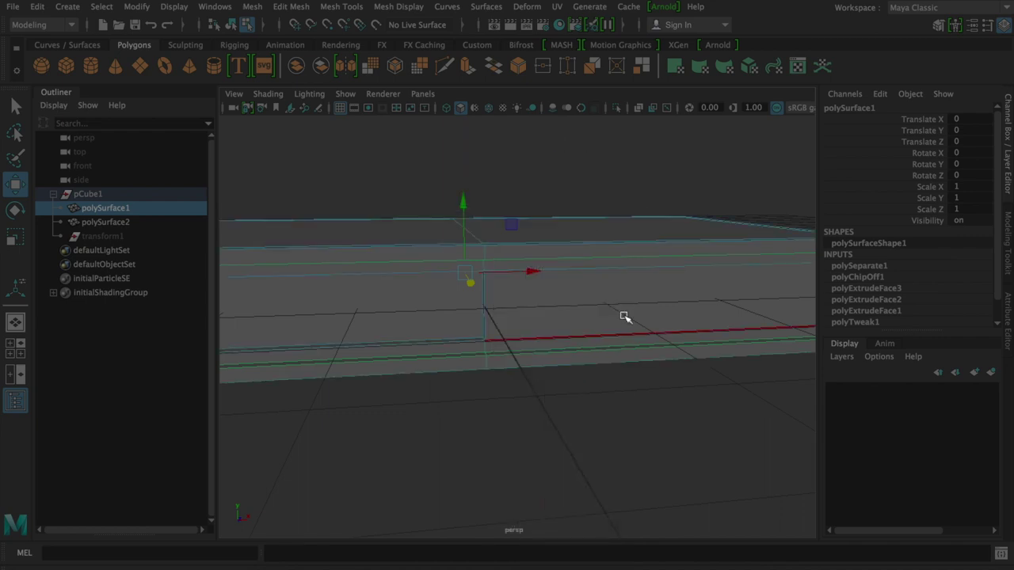
{"action": "left_click_drag", "start_coordinate": [620, 351], "coordinate": [661, 389], "text": "alt"}
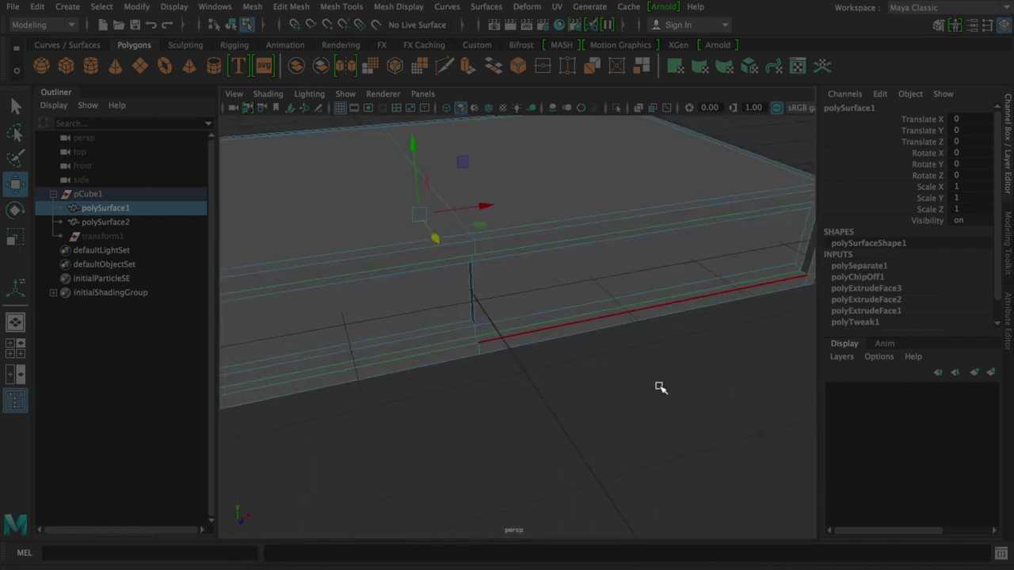
{"action": "left_click", "coordinate": [660, 387]}
{"action": "right_click_drag", "start_coordinate": [663, 198], "coordinate": [702, 181]}
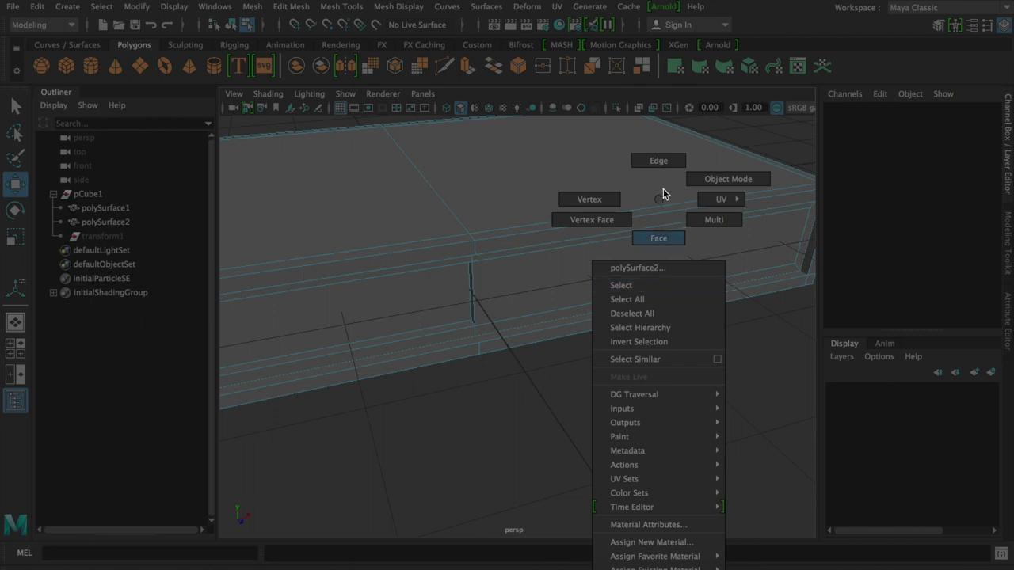
{"action": "left_click", "coordinate": [701, 434]}
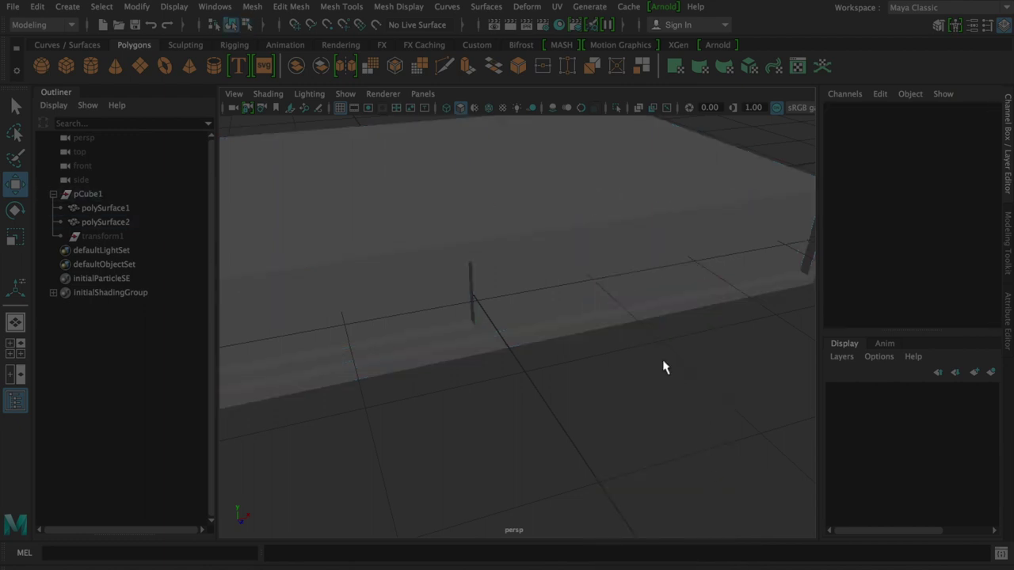
{"action": "mouse_move", "coordinate": [664, 365]}
{"action": "right_mouse_down"}
{"action": "mouse_move", "coordinate": [664, 376]}
{"action": "mouse_move", "coordinate": [609, 306]}
{"action": "right_mouse_up"}
{"action": "left_click", "coordinate": [620, 294]}
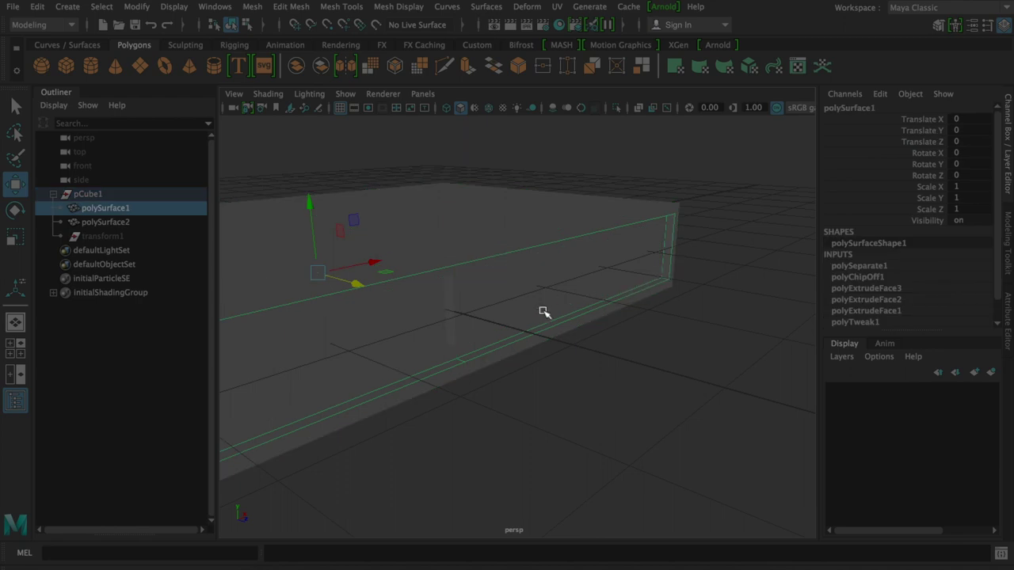
{"action": "left_click_drag", "start_coordinate": [543, 311], "coordinate": [547, 315], "text": "alt"}
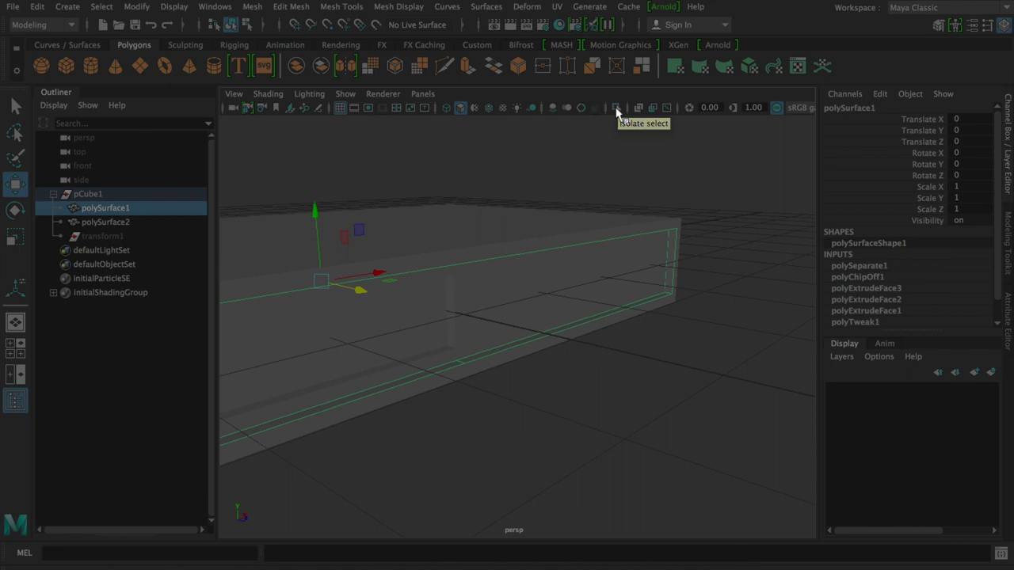
Isolate polySurface1 so it is the only shell shown in the viewport
{"action": "left_click", "coordinate": [616, 108]}
{"action": "left_click", "coordinate": [616, 108]}
{"action": "left_click", "coordinate": [616, 108]}
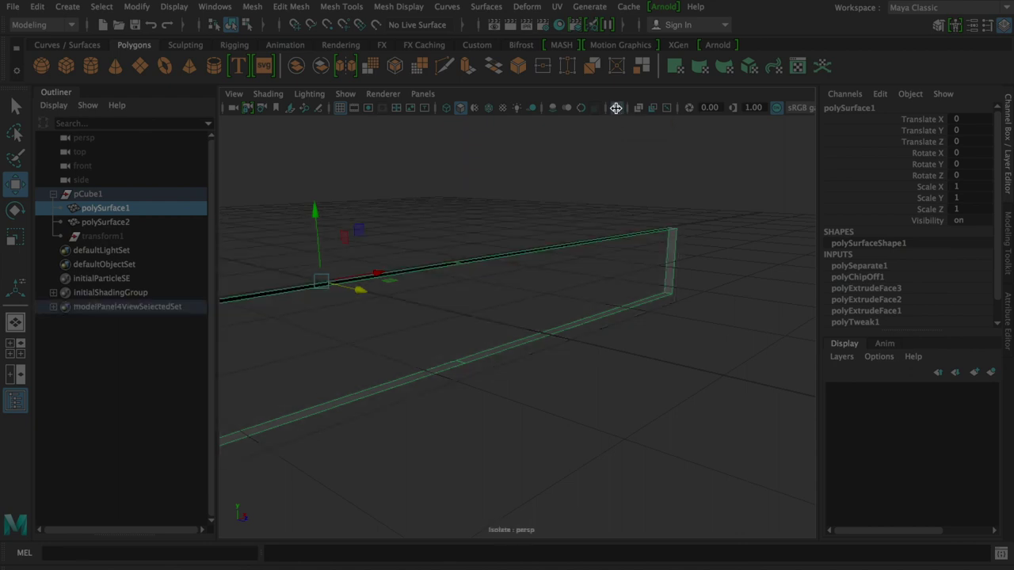
Switch polySurface1 to edge mode and select its lower and upper open border edges
{"action": "mouse_move", "coordinate": [553, 351]}
{"action": "left_mouse_down", "text": "alt"}
{"action": "mouse_move", "coordinate": [518, 383]}
{"action": "mouse_move", "coordinate": [466, 351]}
{"action": "mouse_move", "coordinate": [657, 370]}
{"action": "mouse_move", "coordinate": [642, 346]}
{"action": "left_mouse_up", "text": "alt"}
{"action": "right_click_drag", "start_coordinate": [641, 346], "coordinate": [649, 173]}
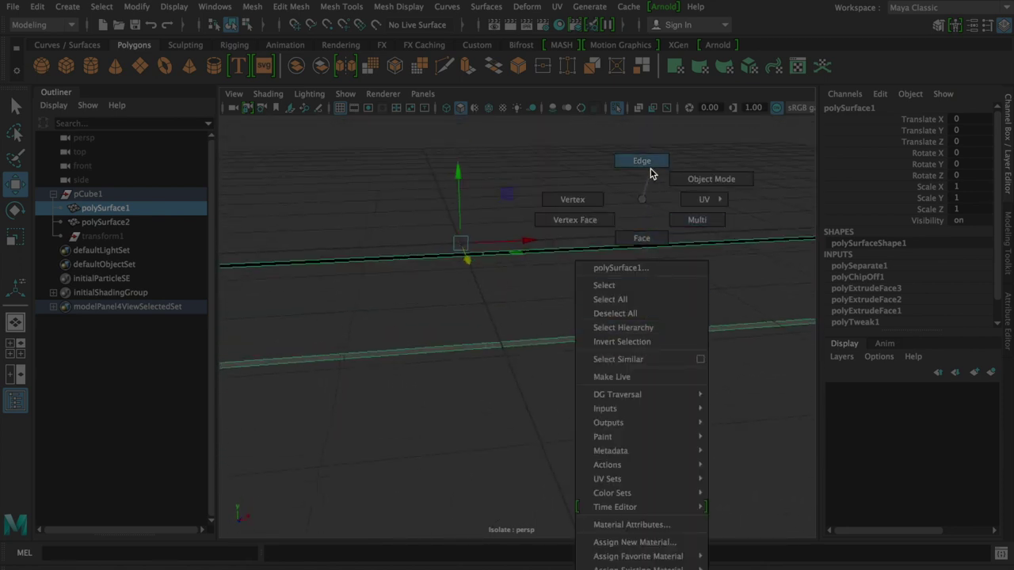
{"action": "left_click", "coordinate": [645, 346]}
{"action": "left_click", "coordinate": [455, 358], "text": "shift"}
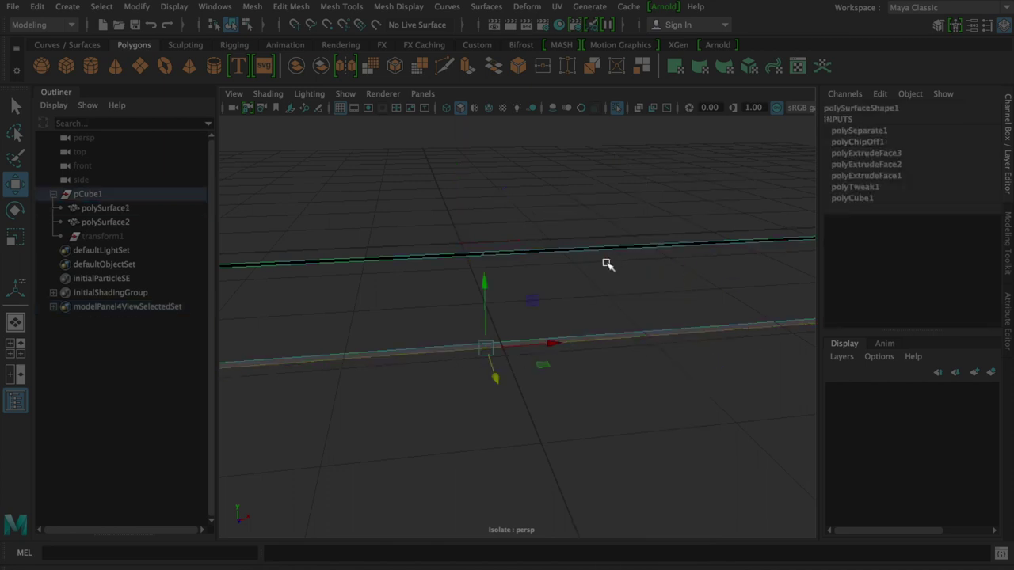
{"action": "left_click", "coordinate": [607, 256], "text": "shift"}
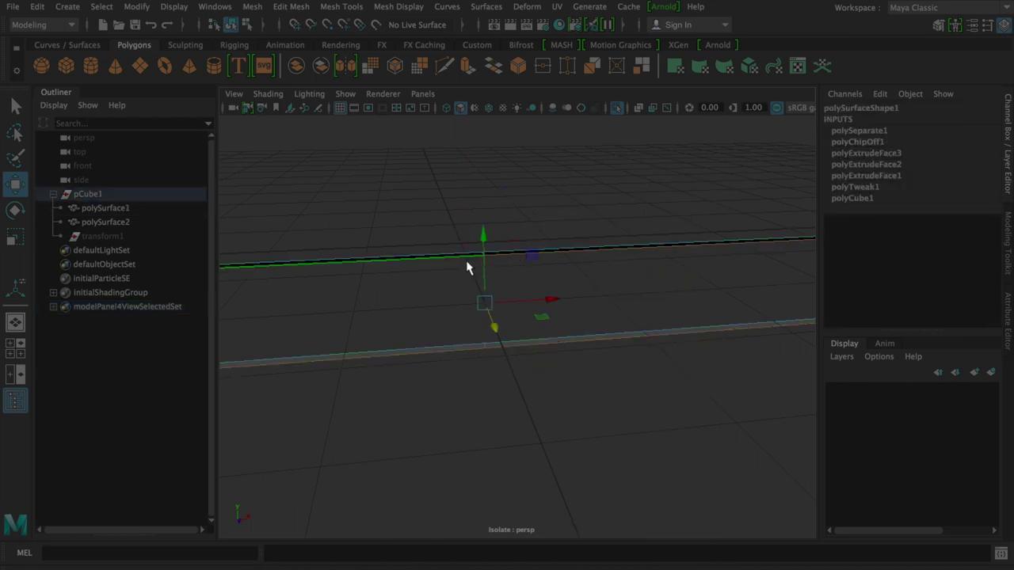
{"action": "left_click_drag", "start_coordinate": [559, 341], "coordinate": [604, 361], "text": "alt"}
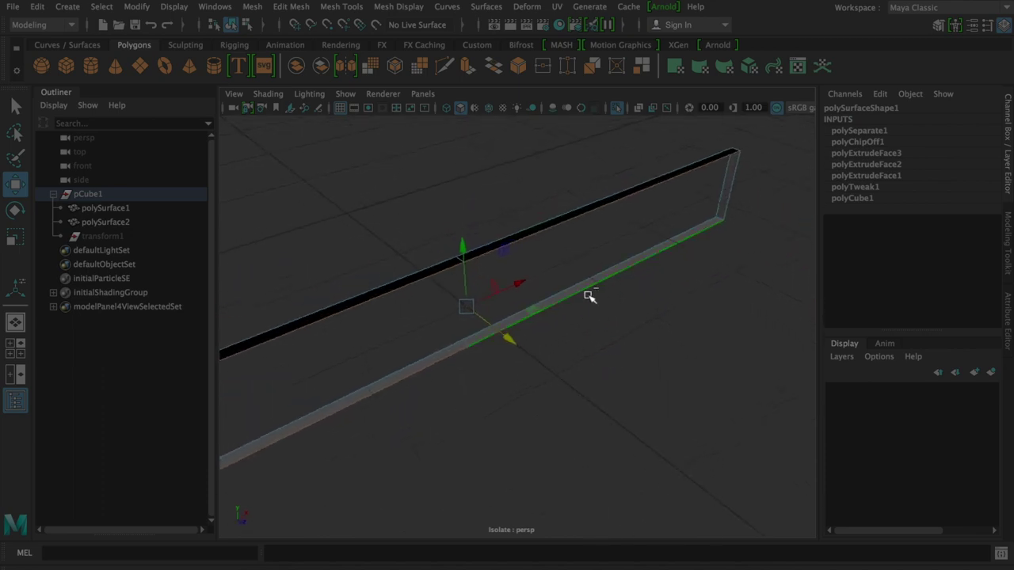
Bridge the two selected open edges with a new face, adding polyBridgeEdge1
{"action": "right_click_drag", "start_coordinate": [588, 290], "coordinate": [565, 450], "text": "shift"}
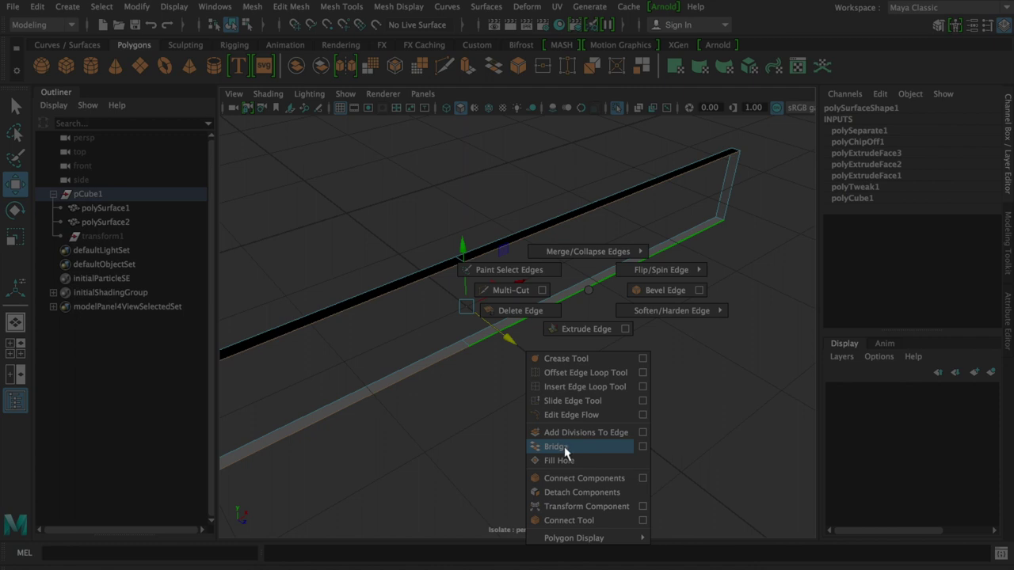
{"action": "right_click_drag", "start_coordinate": [565, 452], "coordinate": [567, 446], "text": "shift"}
{"action": "mouse_move", "coordinate": [563, 378]}
{"action": "left_mouse_down", "text": "alt"}
{"action": "mouse_move", "coordinate": [578, 339]}
{"action": "mouse_move", "coordinate": [600, 369]}
{"action": "mouse_move", "coordinate": [607, 298]}
{"action": "left_mouse_up", "text": "alt"}
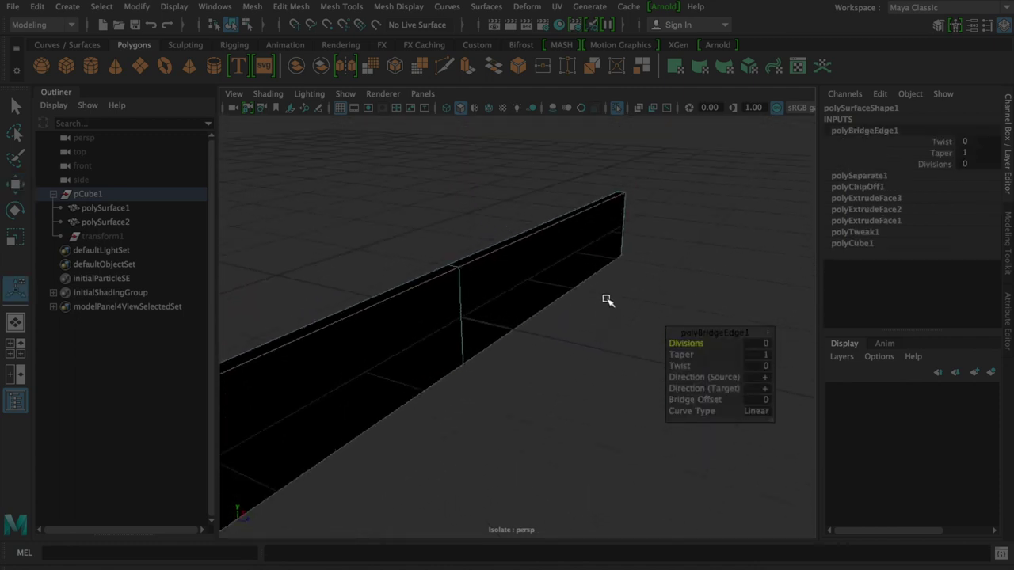
{"action": "mouse_move", "coordinate": [607, 262]}
{"action": "left_mouse_down", "text": "alt"}
{"action": "mouse_move", "coordinate": [517, 272]}
{"action": "mouse_move", "coordinate": [231, 249]}
{"action": "mouse_move", "coordinate": [174, 294]}
{"action": "left_mouse_up", "text": "alt"}
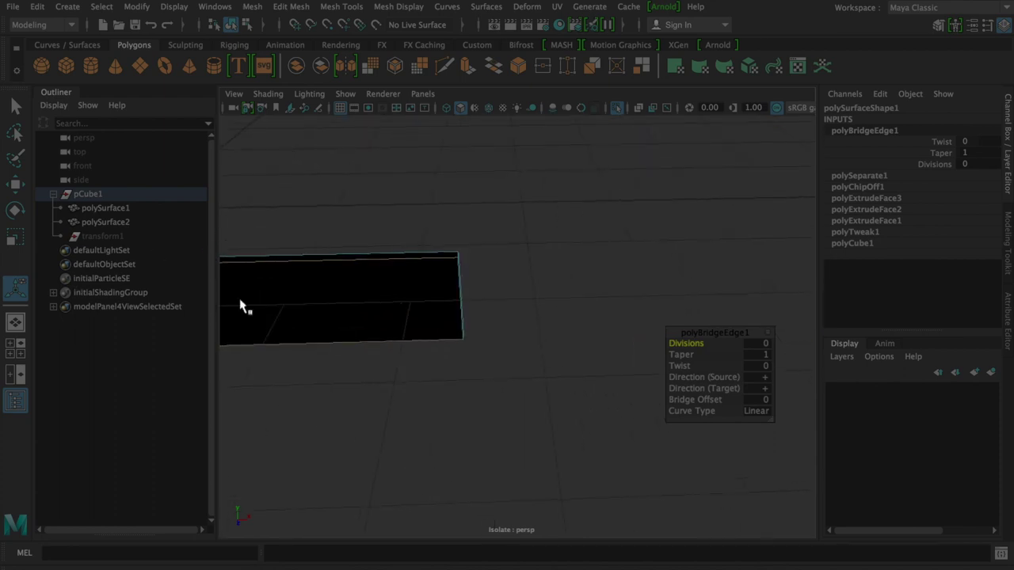
Move the wall's end edge along X
{"action": "left_click", "coordinate": [457, 294]}
{"action": "mouse_move", "coordinate": [457, 294]}
{"action": "left_mouse_down", "text": "alt"}
{"action": "mouse_move", "coordinate": [360, 301]}
{"action": "mouse_move", "coordinate": [331, 292]}
{"action": "left_mouse_up", "text": "alt"}
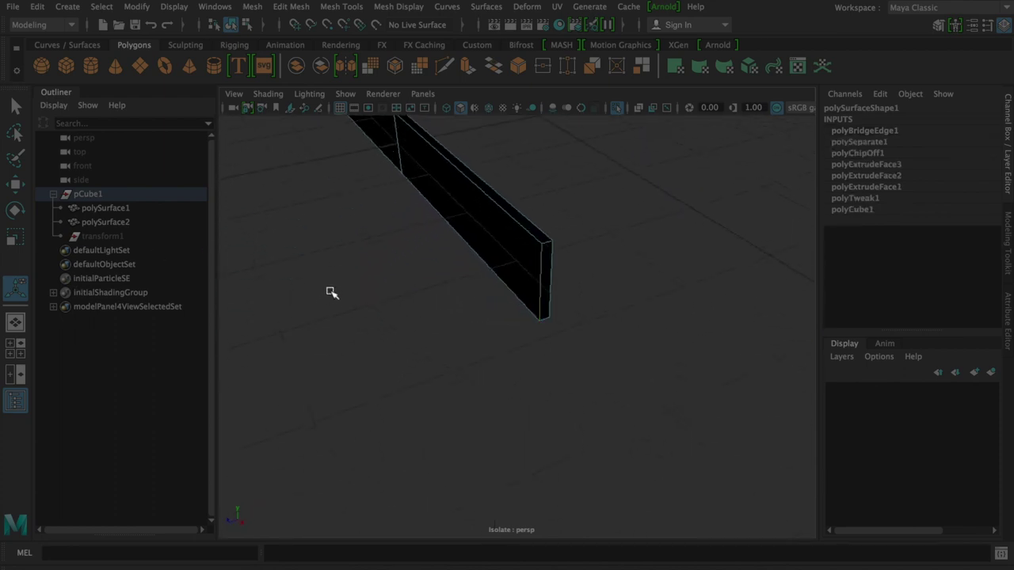
{"action": "key", "text": "w"}
{"action": "mouse_move", "coordinate": [502, 294]}
{"action": "left_mouse_down"}
{"action": "mouse_move", "coordinate": [451, 309]}
{"action": "mouse_move", "coordinate": [495, 307]}
{"action": "mouse_move", "coordinate": [486, 307]}
{"action": "mouse_move", "coordinate": [515, 272]}
{"action": "mouse_move", "coordinate": [468, 256]}
{"action": "mouse_move", "coordinate": [466, 240]}
{"action": "mouse_move", "coordinate": [625, 290]}
{"action": "mouse_move", "coordinate": [167, 294]}
{"action": "mouse_move", "coordinate": [656, 282]}
{"action": "mouse_move", "coordinate": [652, 262]}
{"action": "mouse_move", "coordinate": [595, 253]}
{"action": "mouse_move", "coordinate": [527, 313]}
{"action": "mouse_move", "coordinate": [444, 301]}
{"action": "mouse_move", "coordinate": [554, 267]}
{"action": "left_mouse_up"}
Reselect the wall's lower-left border edge for the next edge operation
{"action": "left_click", "coordinate": [563, 262]}
{"action": "left_click", "coordinate": [579, 339], "text": "shift"}
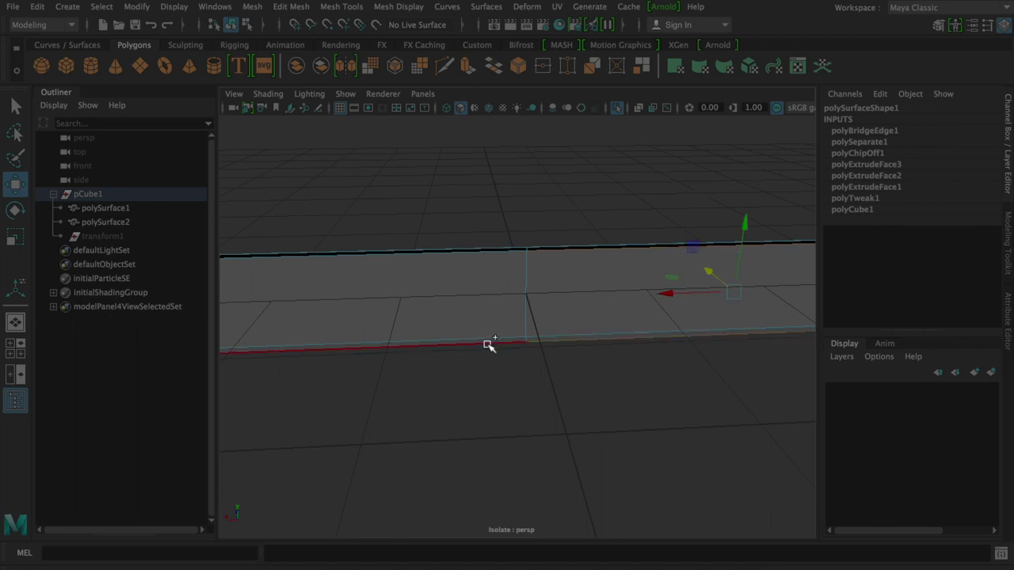
{"action": "left_click", "coordinate": [502, 367]}
{"action": "left_click", "coordinate": [504, 348]}
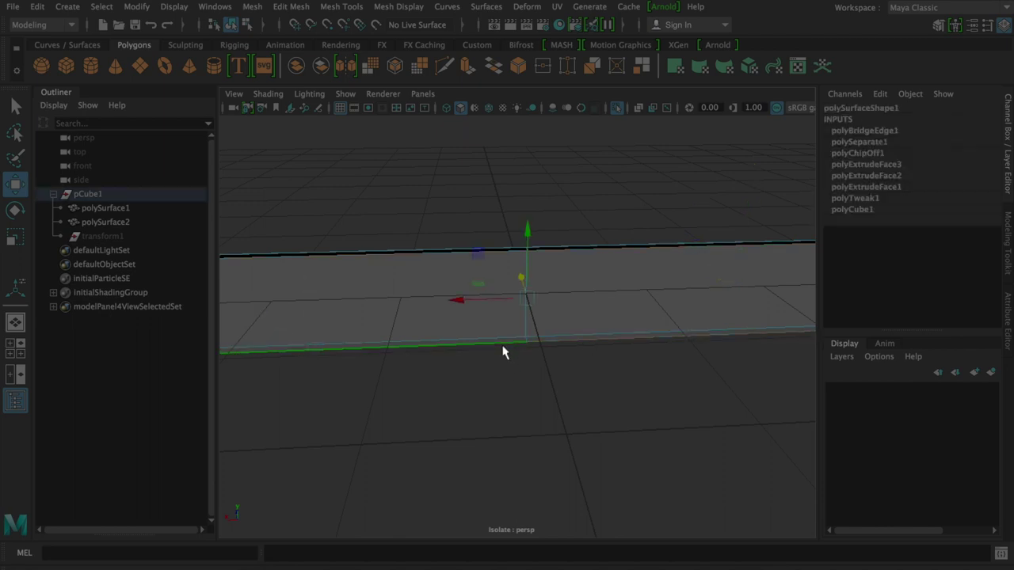
{"action": "left_click_drag", "start_coordinate": [568, 351], "coordinate": [647, 343], "text": "alt"}
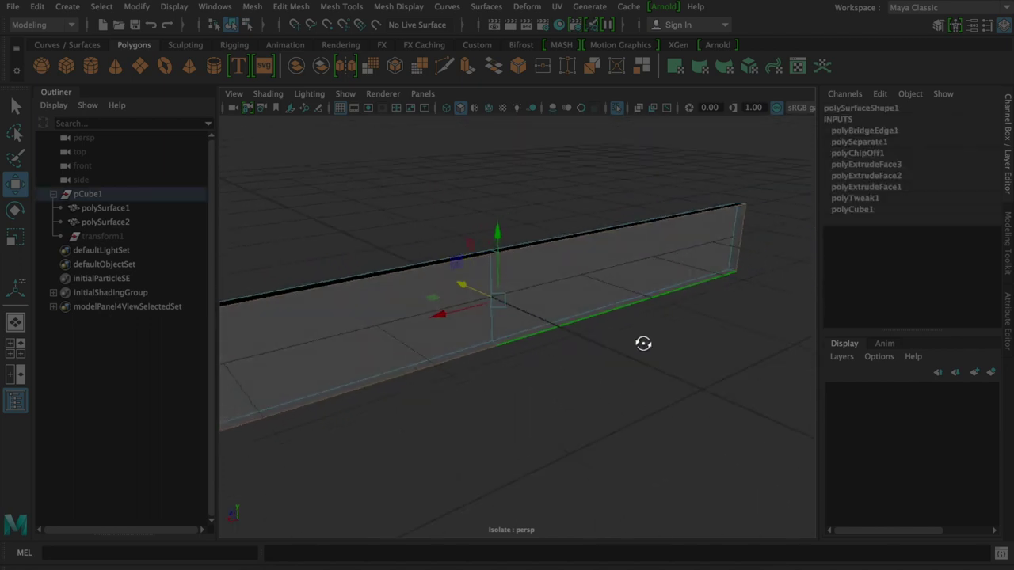
{"action": "right_click", "coordinate": [626, 330], "text": "shift"}
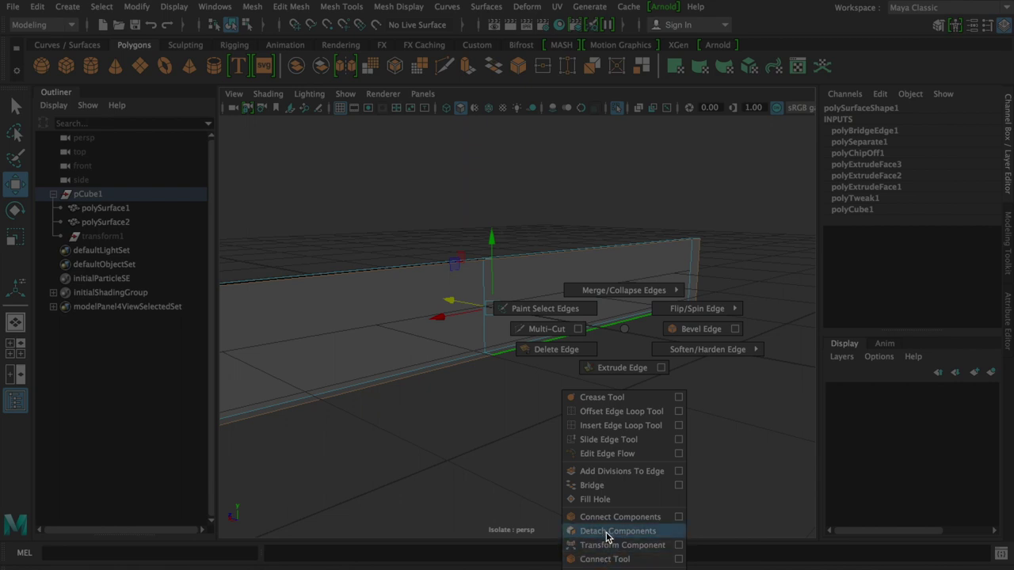
Cap the remaining open border with Fill Hole, adding polyCloseBorder1 to the history
{"action": "right_click_drag", "start_coordinate": [608, 532], "coordinate": [608, 502]}
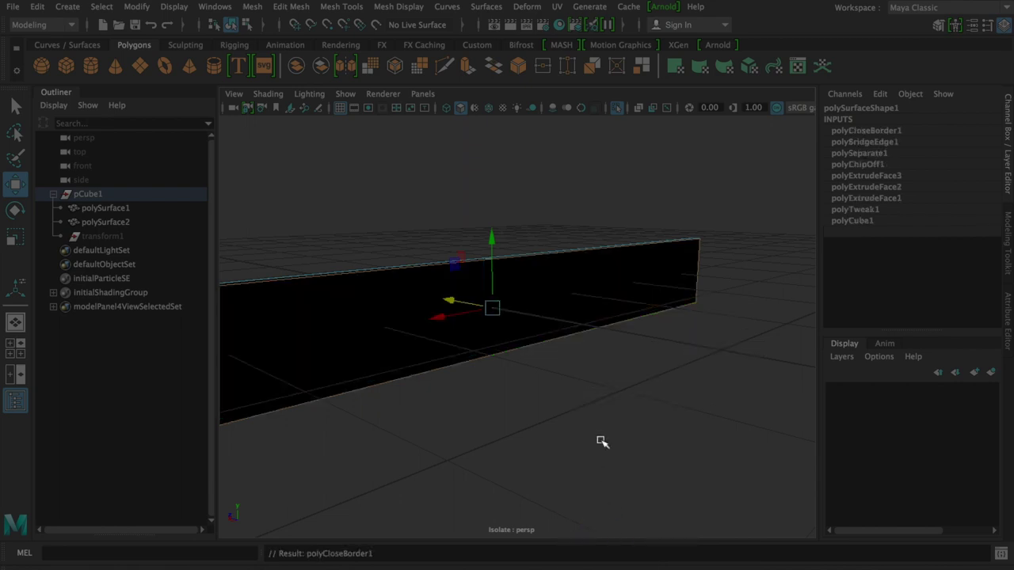
{"action": "mouse_move", "coordinate": [559, 396]}
{"action": "left_mouse_down", "text": "alt"}
{"action": "mouse_move", "coordinate": [516, 403]}
{"action": "mouse_move", "coordinate": [512, 317]}
{"action": "mouse_move", "coordinate": [552, 342]}
{"action": "mouse_move", "coordinate": [565, 370]}
{"action": "mouse_move", "coordinate": [401, 244]}
{"action": "mouse_move", "coordinate": [641, 313]}
{"action": "left_mouse_up", "text": "alt"}
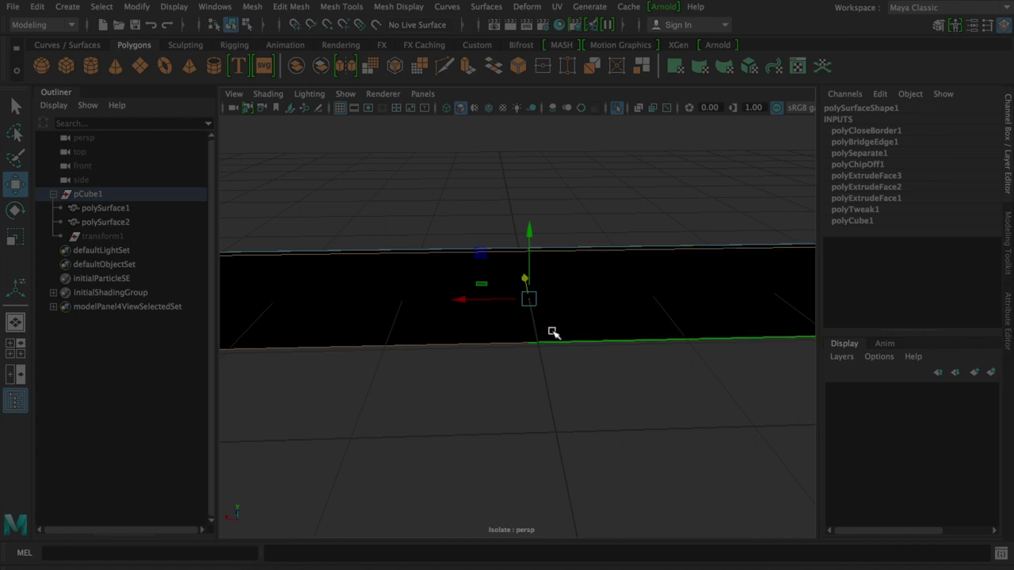
{"action": "mouse_move", "coordinate": [566, 322]}
{"action": "left_mouse_down", "text": "alt"}
{"action": "mouse_move", "coordinate": [713, 304]}
{"action": "mouse_move", "coordinate": [616, 301]}
{"action": "mouse_move", "coordinate": [595, 304]}
{"action": "mouse_move", "coordinate": [605, 335]}
{"action": "mouse_move", "coordinate": [685, 337]}
{"action": "mouse_move", "coordinate": [769, 319]}
{"action": "left_mouse_up", "text": "alt"}
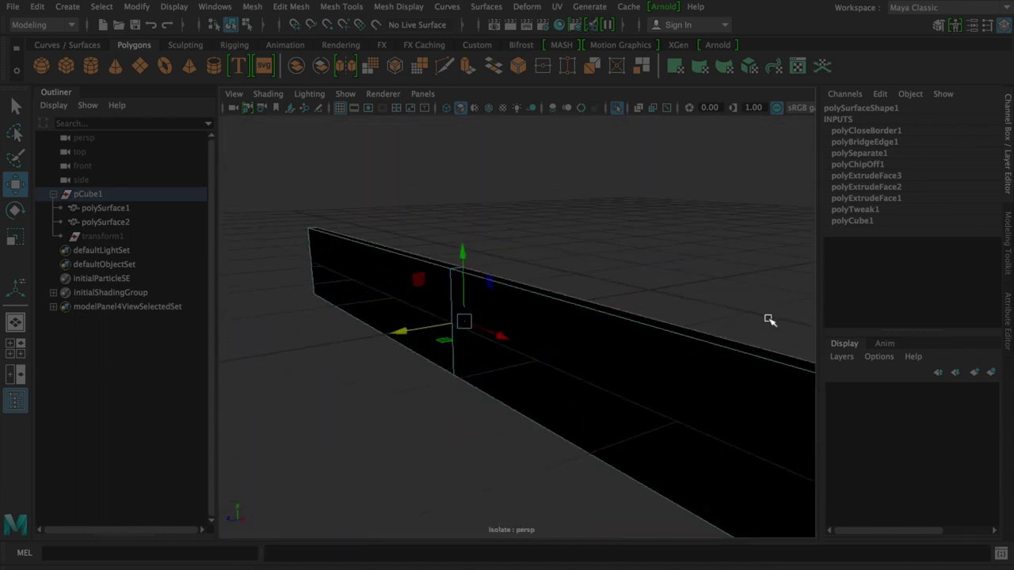
{"action": "mouse_move", "coordinate": [515, 351]}
{"action": "left_mouse_down", "text": "alt"}
{"action": "mouse_move", "coordinate": [576, 338]}
{"action": "mouse_move", "coordinate": [487, 314]}
{"action": "mouse_move", "coordinate": [344, 324]}
{"action": "mouse_move", "coordinate": [325, 356]}
{"action": "mouse_move", "coordinate": [451, 322]}
{"action": "left_mouse_up", "text": "alt"}
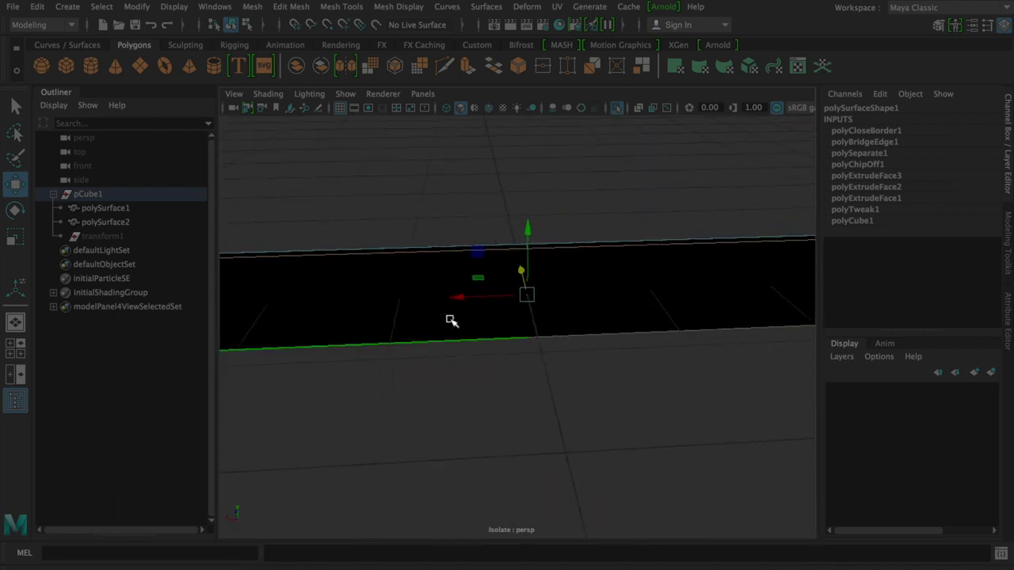
{"action": "right_click", "coordinate": [562, 299], "text": "shift"}
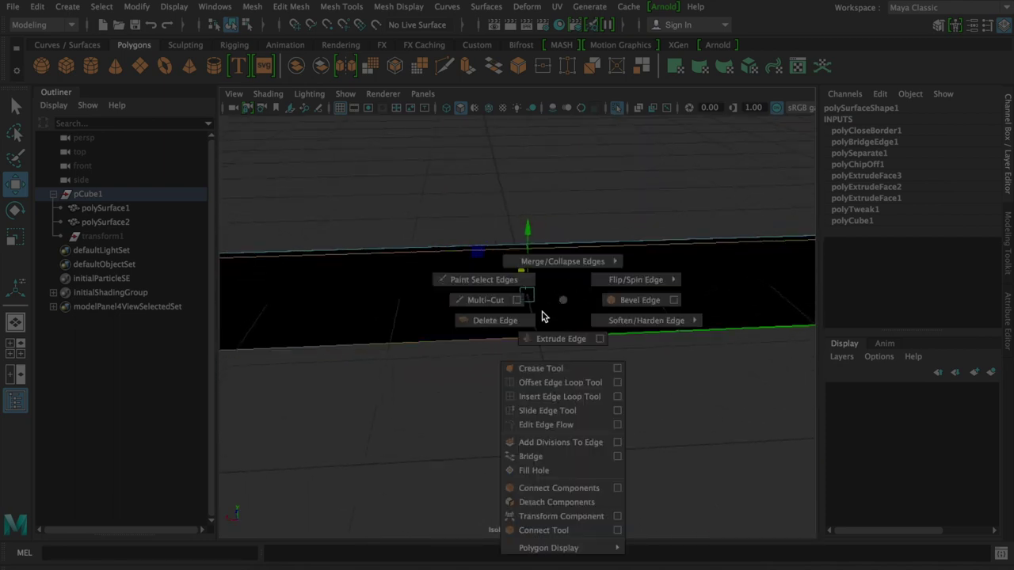
Cut a vertical edge from bottom to top across the wall's middle with Multi-Cut
{"action": "left_click", "coordinate": [496, 302]}
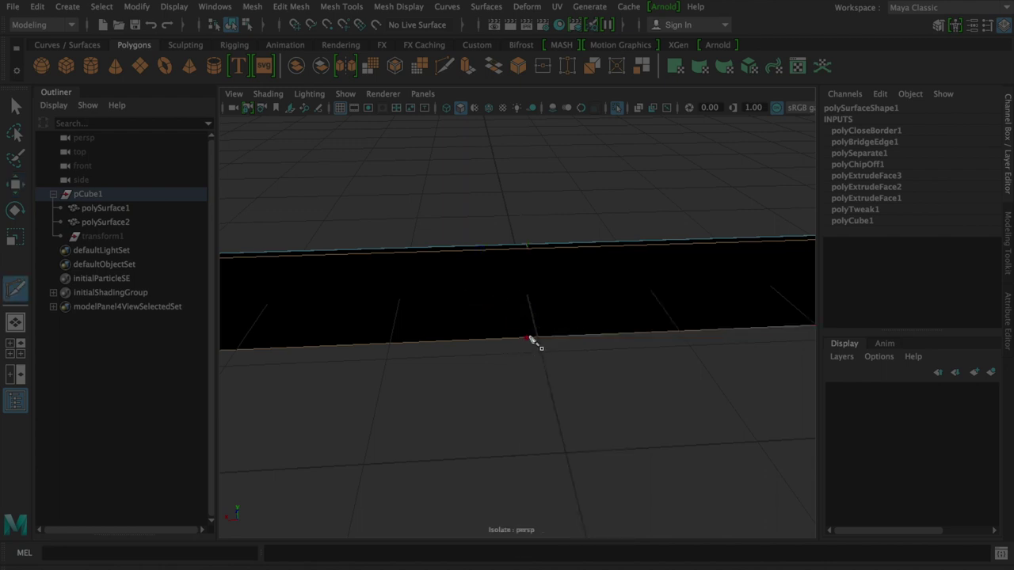
{"action": "left_click", "coordinate": [527, 338]}
{"action": "left_click", "coordinate": [530, 249]}
{"action": "key", "text": "Return"}
{"action": "mouse_move", "coordinate": [548, 378]}
{"action": "left_mouse_down", "text": "alt"}
{"action": "mouse_move", "coordinate": [541, 351]}
{"action": "mouse_move", "coordinate": [581, 352]}
{"action": "mouse_move", "coordinate": [590, 374]}
{"action": "left_mouse_up", "text": "alt"}
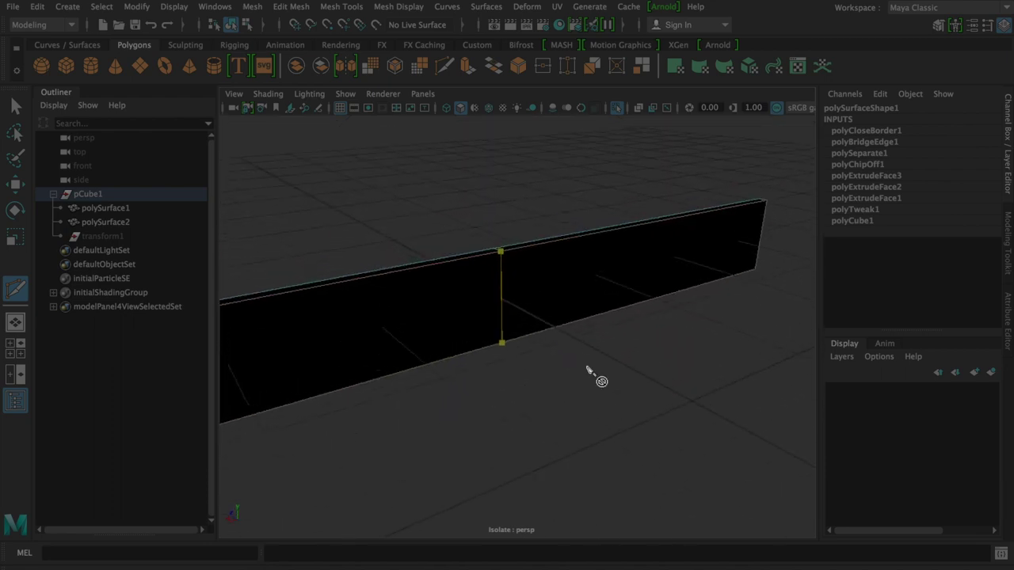
{"action": "key", "text": "q"}
{"action": "left_click", "coordinate": [587, 366]}
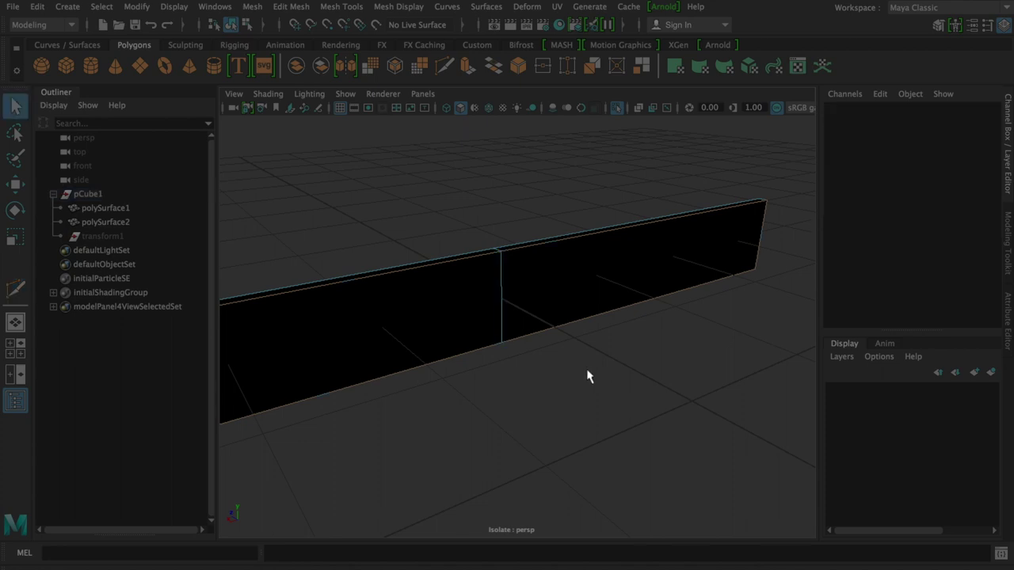
{"action": "mouse_move", "coordinate": [574, 367]}
{"action": "left_mouse_down", "text": "alt"}
{"action": "mouse_move", "coordinate": [559, 385]}
{"action": "mouse_move", "coordinate": [525, 321]}
{"action": "mouse_move", "coordinate": [515, 252]}
{"action": "left_mouse_up", "text": "alt"}
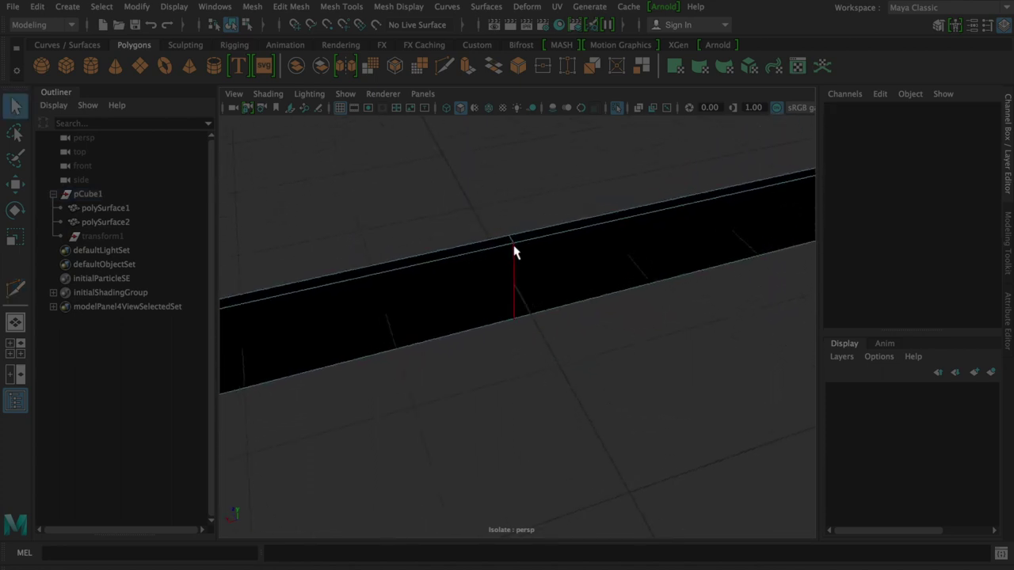
Select the cut's top vertex, trial-move it, then undo the move
{"action": "mouse_move", "coordinate": [515, 252]}
{"action": "right_mouse_down"}
{"action": "mouse_move", "coordinate": [410, 202]}
{"action": "mouse_move", "coordinate": [507, 246]}
{"action": "right_mouse_up"}
{"action": "left_click", "coordinate": [513, 251]}
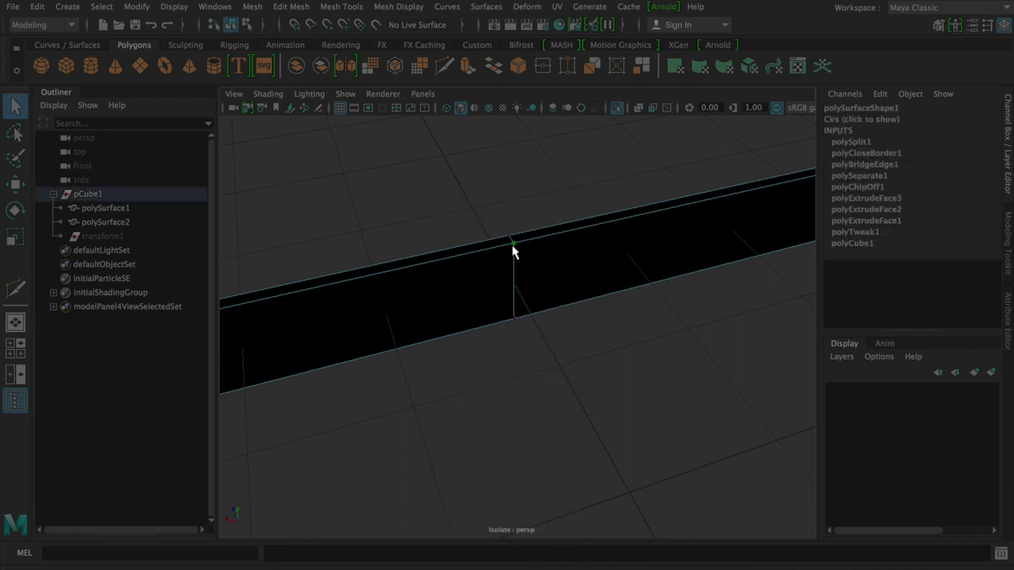
{"action": "key", "text": "w"}
{"action": "mouse_move", "coordinate": [493, 210]}
{"action": "middle_mouse_down"}
{"action": "mouse_move", "coordinate": [520, 267]}
{"action": "mouse_move", "coordinate": [508, 217]}
{"action": "mouse_move", "coordinate": [516, 233]}
{"action": "middle_mouse_up"}
{"action": "key", "text": "ctrl+z"}
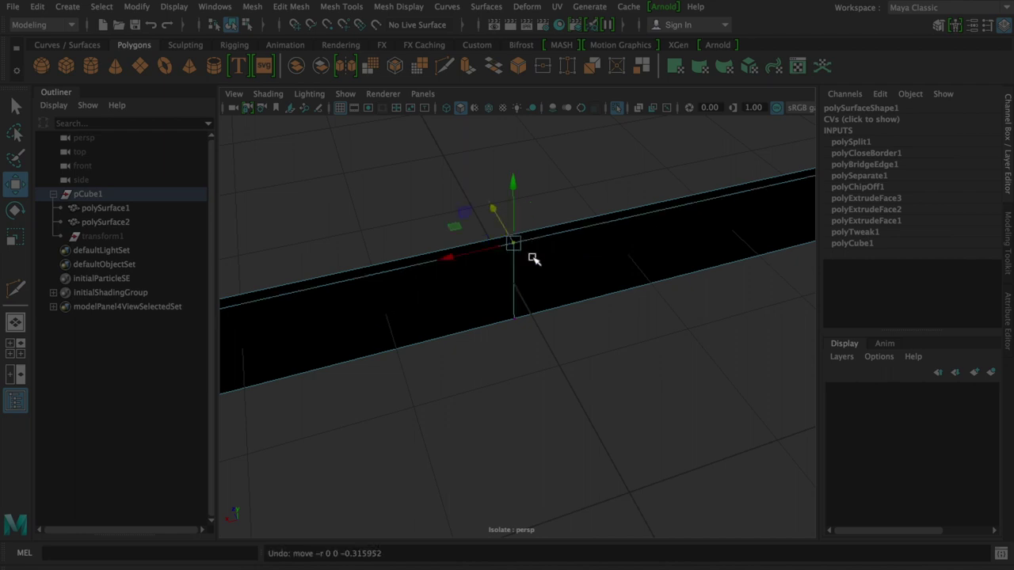
{"action": "mouse_move", "coordinate": [541, 272]}
{"action": "left_mouse_down", "text": "alt"}
{"action": "mouse_move", "coordinate": [674, 233]}
{"action": "mouse_move", "coordinate": [618, 264]}
{"action": "mouse_move", "coordinate": [533, 259]}
{"action": "mouse_move", "coordinate": [656, 246]}
{"action": "mouse_move", "coordinate": [705, 304]}
{"action": "mouse_move", "coordinate": [616, 294]}
{"action": "left_mouse_up", "text": "alt"}
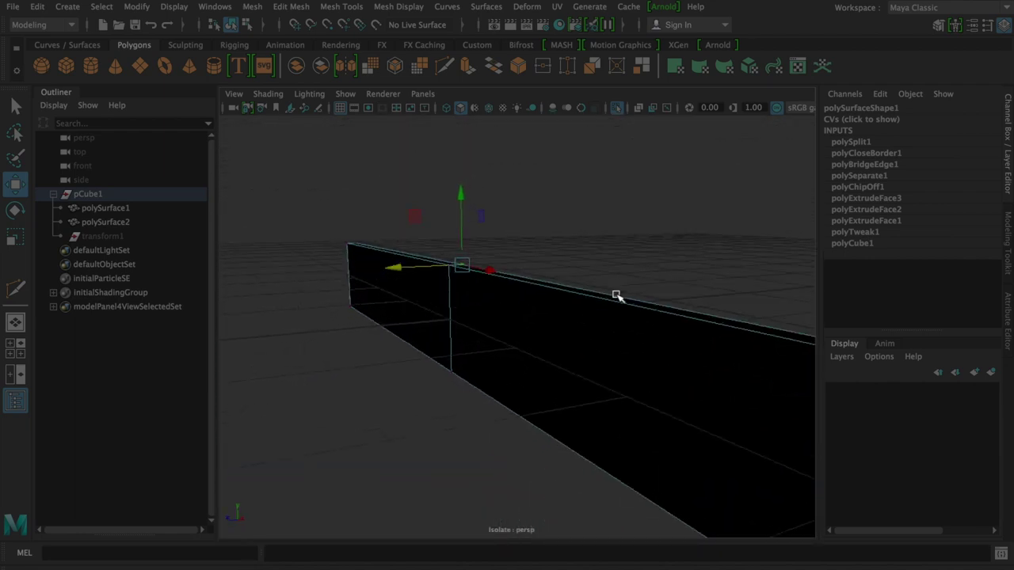
{"action": "left_click_drag", "start_coordinate": [583, 330], "coordinate": [509, 339], "text": "alt"}
{"action": "mouse_move", "coordinate": [482, 294]}
{"action": "left_mouse_down", "text": "alt"}
{"action": "mouse_move", "coordinate": [396, 301]}
{"action": "mouse_move", "coordinate": [495, 307]}
{"action": "mouse_move", "coordinate": [484, 314]}
{"action": "left_mouse_up", "text": "alt"}
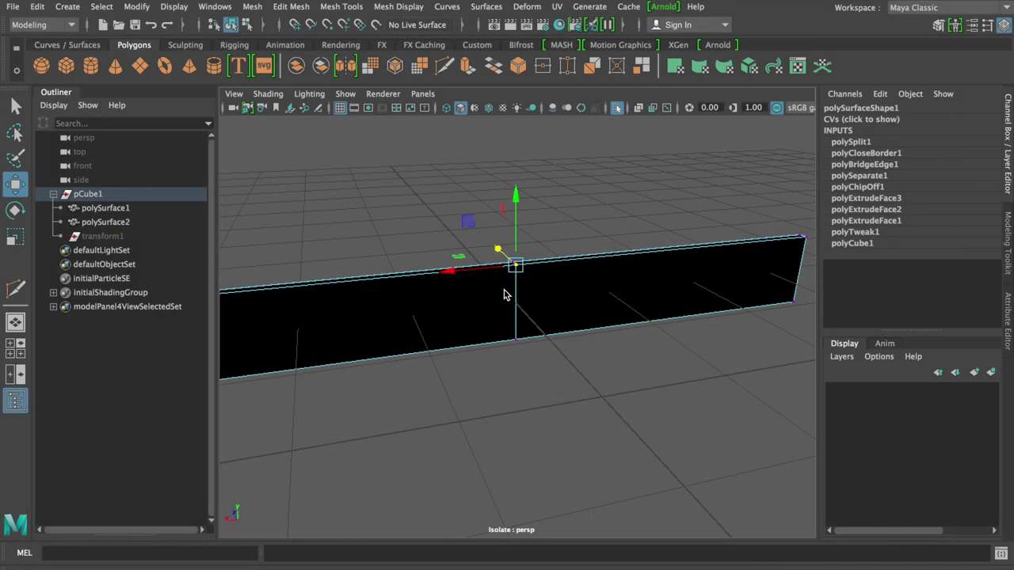
Return polySurface1 to object mode and reverse its normals so it shades light grey
{"action": "mouse_move", "coordinate": [504, 297]}
{"action": "left_mouse_down", "text": "alt"}
{"action": "mouse_move", "coordinate": [586, 308]}
{"action": "mouse_move", "coordinate": [515, 289]}
{"action": "left_mouse_up", "text": "alt"}
{"action": "right_click", "coordinate": [516, 200]}
{"action": "left_click", "coordinate": [586, 179]}
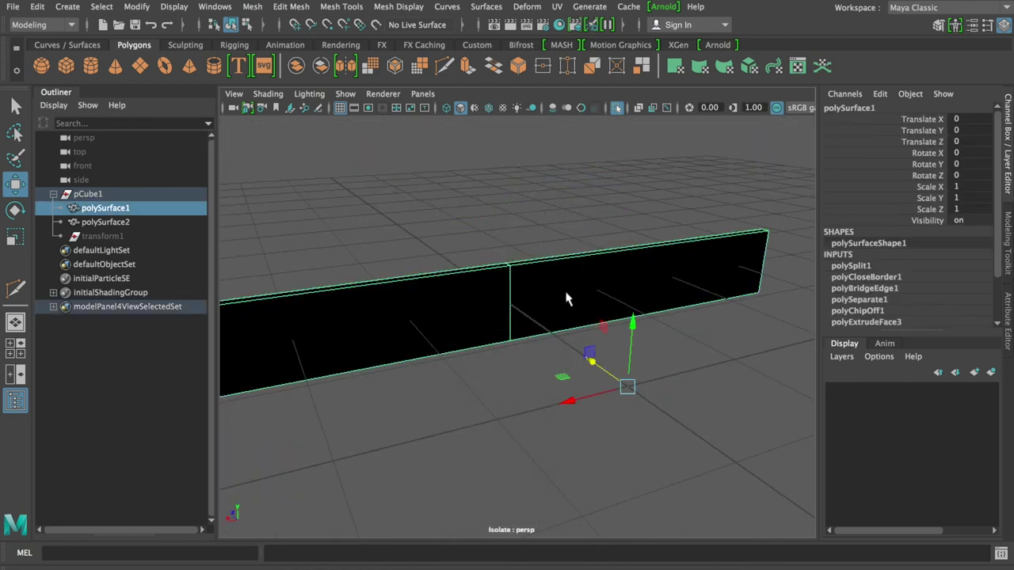
{"action": "mouse_move", "coordinate": [541, 296]}
{"action": "left_mouse_down", "text": "alt"}
{"action": "mouse_move", "coordinate": [663, 256]}
{"action": "mouse_move", "coordinate": [693, 308]}
{"action": "mouse_move", "coordinate": [703, 272]}
{"action": "mouse_move", "coordinate": [700, 284]}
{"action": "left_mouse_up", "text": "alt"}
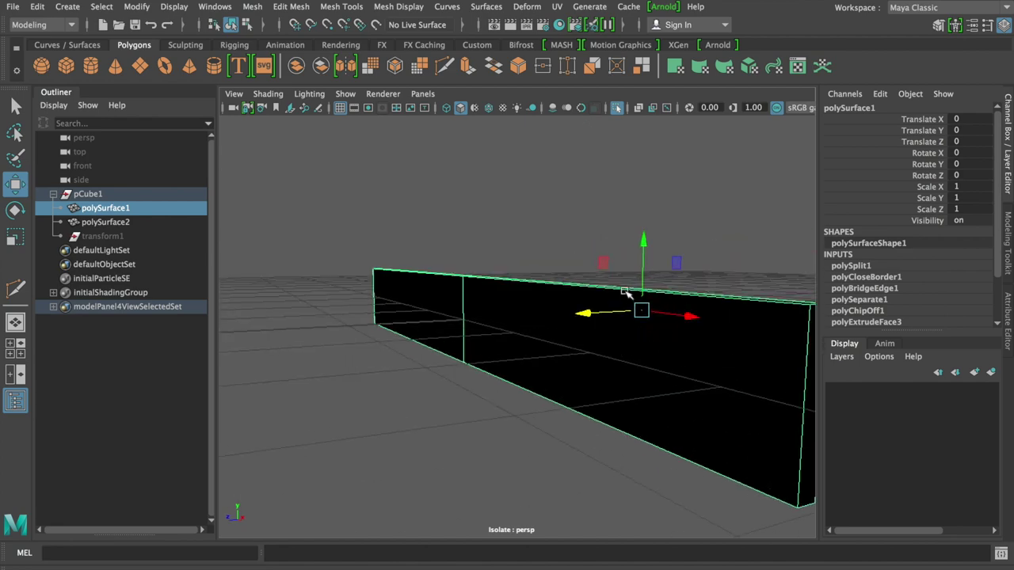
{"action": "mouse_move", "coordinate": [616, 324]}
{"action": "left_mouse_down", "text": "alt"}
{"action": "mouse_move", "coordinate": [586, 342]}
{"action": "mouse_move", "coordinate": [551, 340]}
{"action": "left_mouse_up", "text": "alt"}
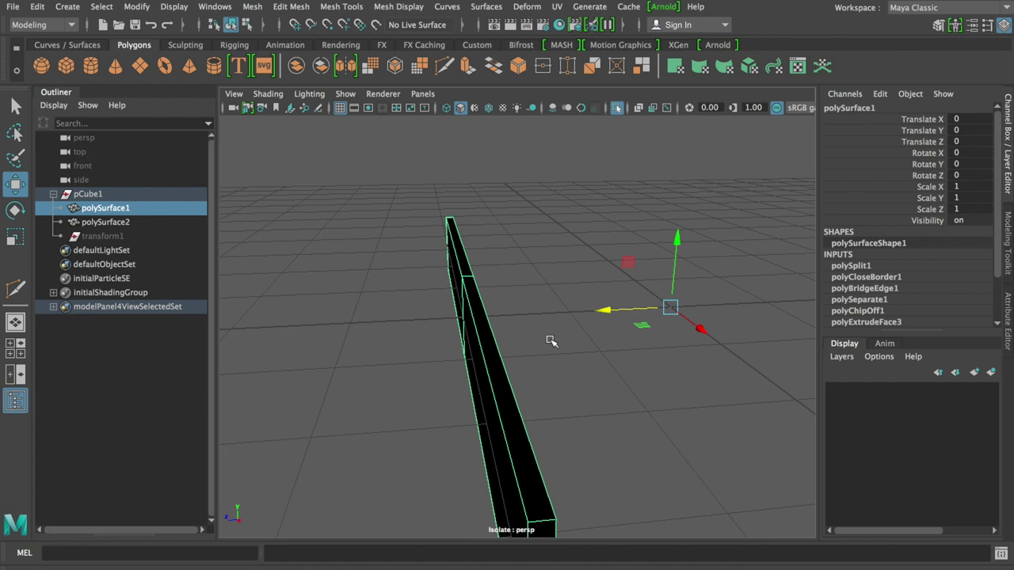
{"action": "mouse_move", "coordinate": [552, 344]}
{"action": "left_mouse_down", "text": "alt"}
{"action": "mouse_move", "coordinate": [539, 362]}
{"action": "mouse_move", "coordinate": [540, 321]}
{"action": "left_mouse_up", "text": "alt"}
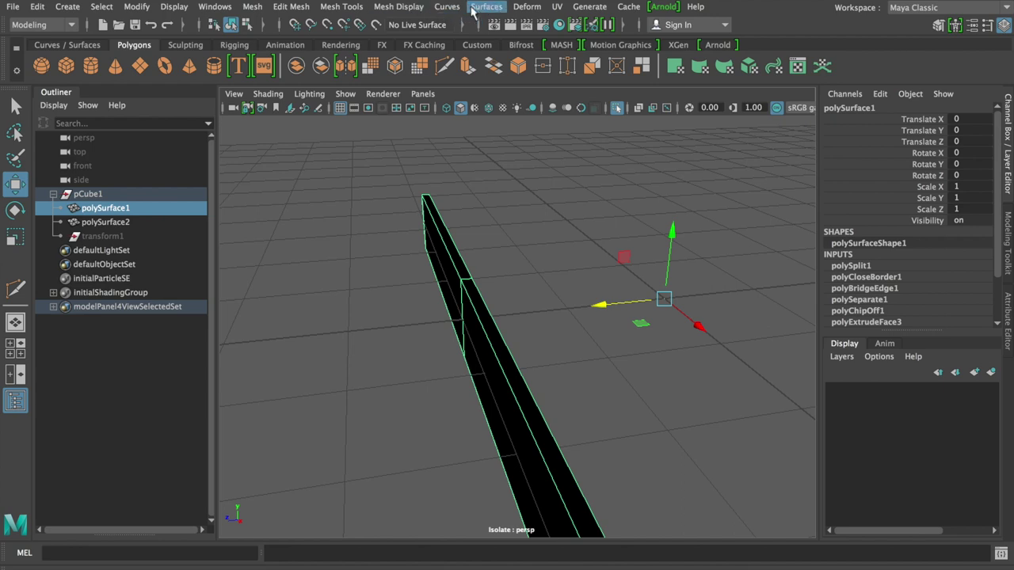
{"action": "left_click", "coordinate": [402, 8]}
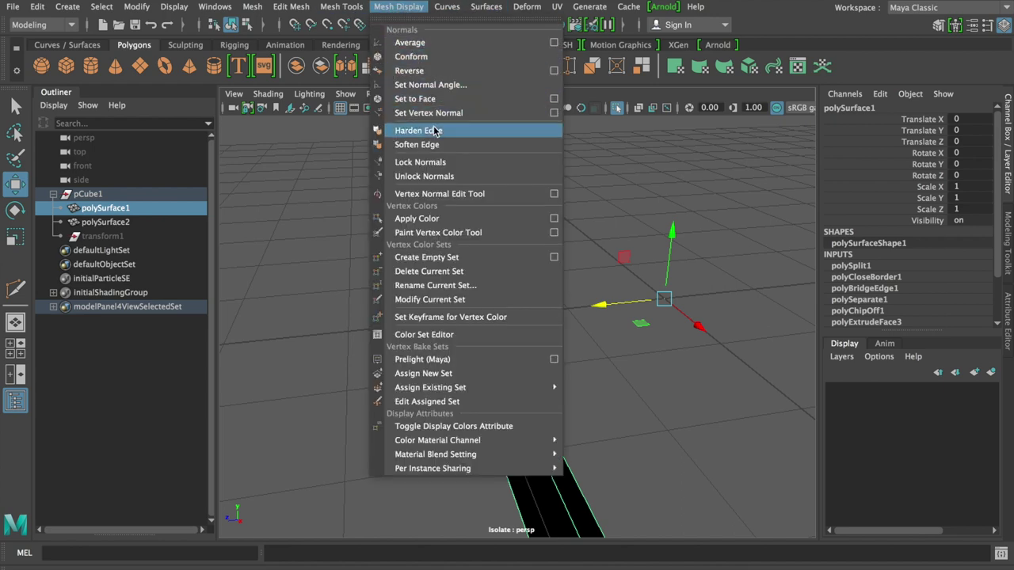
{"action": "left_click", "coordinate": [409, 71]}
{"action": "mouse_move", "coordinate": [506, 308]}
{"action": "left_mouse_down", "text": "alt"}
{"action": "mouse_move", "coordinate": [494, 267]}
{"action": "mouse_move", "coordinate": [501, 296]}
{"action": "mouse_move", "coordinate": [483, 301]}
{"action": "mouse_move", "coordinate": [475, 319]}
{"action": "mouse_move", "coordinate": [511, 318]}
{"action": "mouse_move", "coordinate": [501, 328]}
{"action": "left_mouse_up", "text": "alt"}
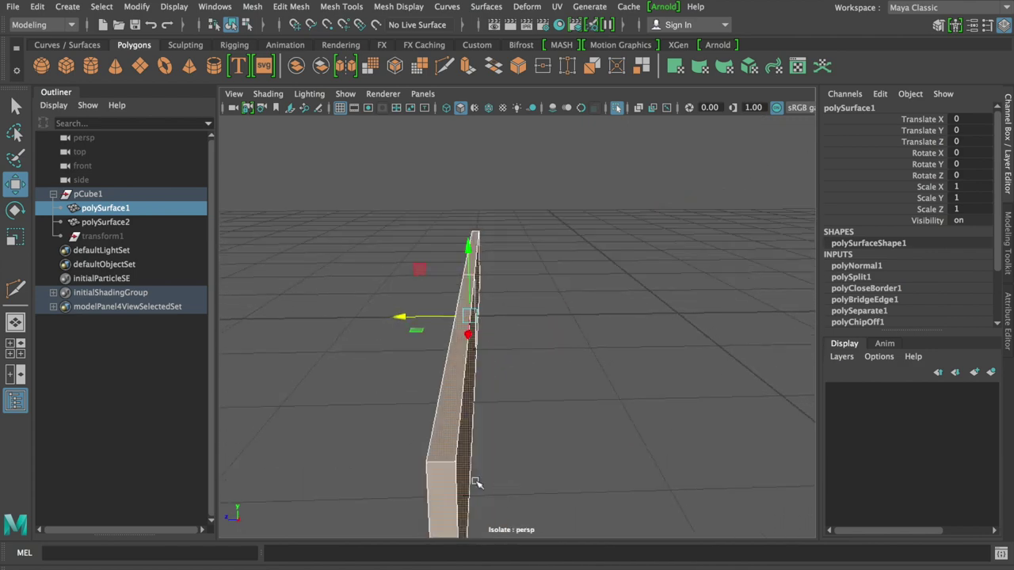
Select polySurface1, trial-scale it along Z to 0.198, then undo
{"action": "mouse_move", "coordinate": [455, 426]}
{"action": "left_mouse_down", "text": "alt"}
{"action": "mouse_move", "coordinate": [500, 366]}
{"action": "mouse_move", "coordinate": [394, 411]}
{"action": "mouse_move", "coordinate": [477, 446]}
{"action": "mouse_move", "coordinate": [448, 432]}
{"action": "left_mouse_up", "text": "alt"}
{"action": "mouse_move", "coordinate": [481, 337]}
{"action": "left_mouse_down", "text": "alt"}
{"action": "mouse_move", "coordinate": [566, 308]}
{"action": "mouse_move", "coordinate": [537, 280]}
{"action": "mouse_move", "coordinate": [514, 340]}
{"action": "left_mouse_up", "text": "alt"}
{"action": "left_click", "coordinate": [515, 340]}
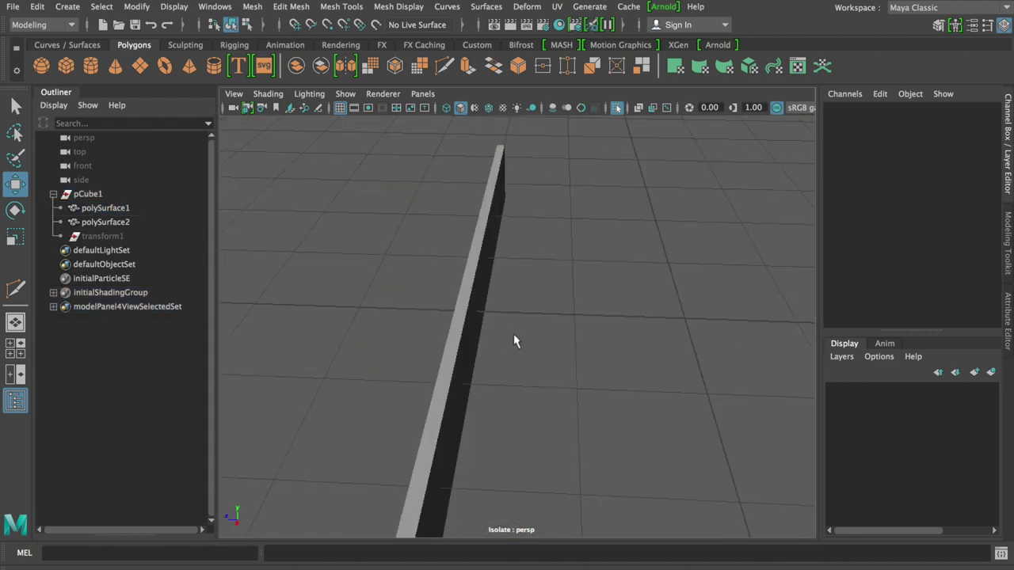
{"action": "left_click", "coordinate": [466, 349]}
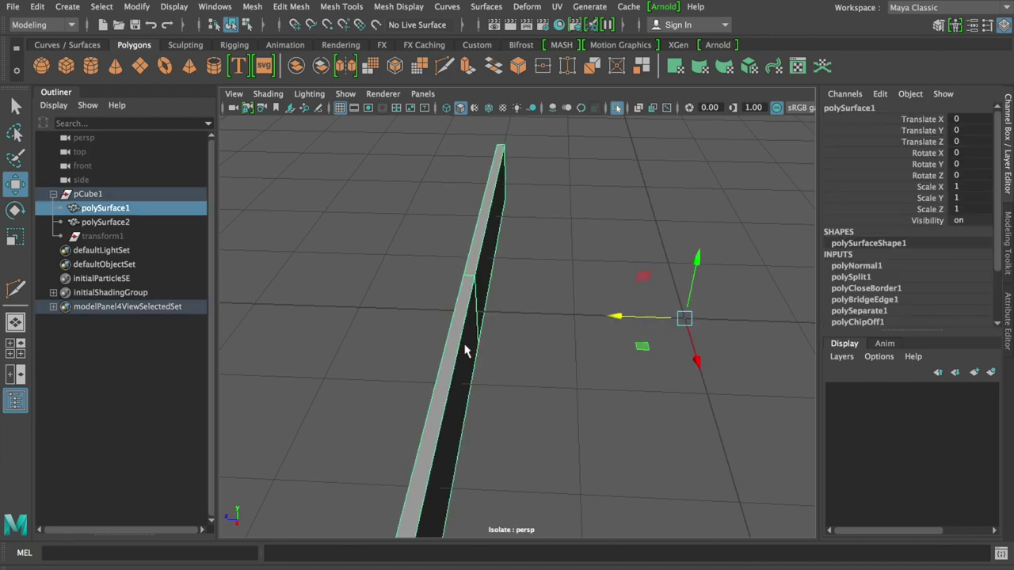
{"action": "key", "text": "r"}
{"action": "mouse_move", "coordinate": [521, 331]}
{"action": "left_mouse_down", "text": "alt"}
{"action": "mouse_move", "coordinate": [577, 312]}
{"action": "mouse_move", "coordinate": [578, 301]}
{"action": "mouse_move", "coordinate": [495, 294]}
{"action": "mouse_move", "coordinate": [467, 328]}
{"action": "mouse_move", "coordinate": [473, 351]}
{"action": "left_mouse_up", "text": "alt"}
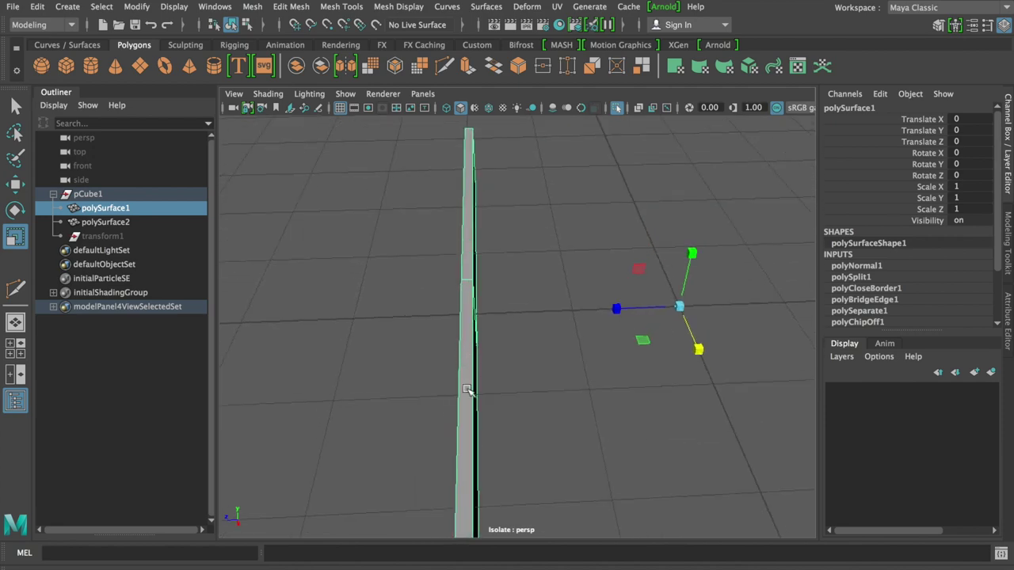
{"action": "mouse_move", "coordinate": [466, 409]}
{"action": "left_mouse_down", "text": "alt"}
{"action": "mouse_move", "coordinate": [489, 380]}
{"action": "mouse_move", "coordinate": [480, 343]}
{"action": "mouse_move", "coordinate": [466, 357]}
{"action": "left_mouse_up", "text": "alt"}
{"action": "mouse_move", "coordinate": [482, 301]}
{"action": "left_mouse_down", "text": "alt"}
{"action": "mouse_move", "coordinate": [475, 367]}
{"action": "mouse_move", "coordinate": [480, 317]}
{"action": "mouse_move", "coordinate": [449, 331]}
{"action": "mouse_move", "coordinate": [480, 351]}
{"action": "mouse_move", "coordinate": [475, 361]}
{"action": "left_mouse_up", "text": "alt"}
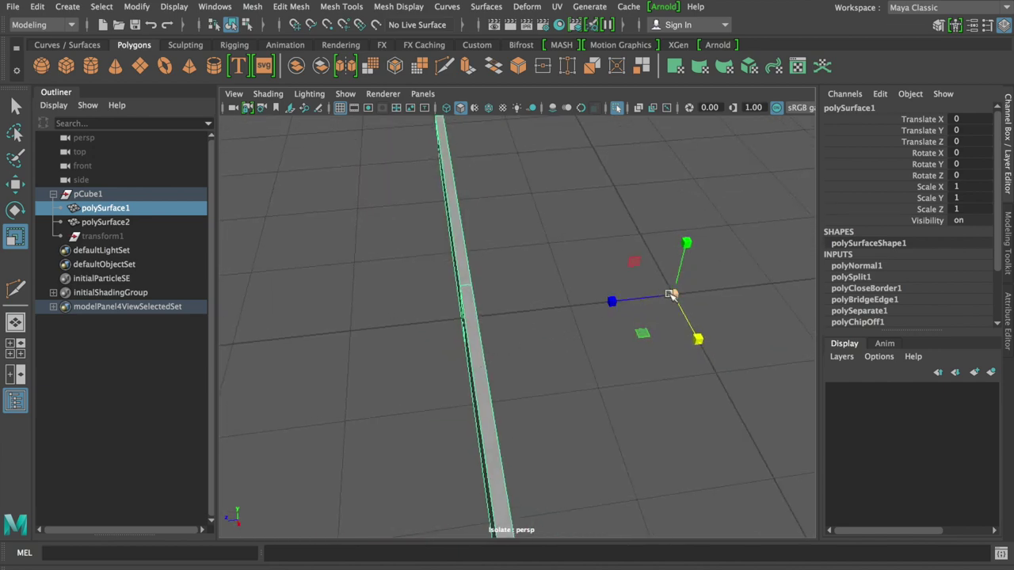
{"action": "left_click_drag", "start_coordinate": [612, 302], "coordinate": [668, 298]}
{"action": "key", "text": "ctrl+z"}
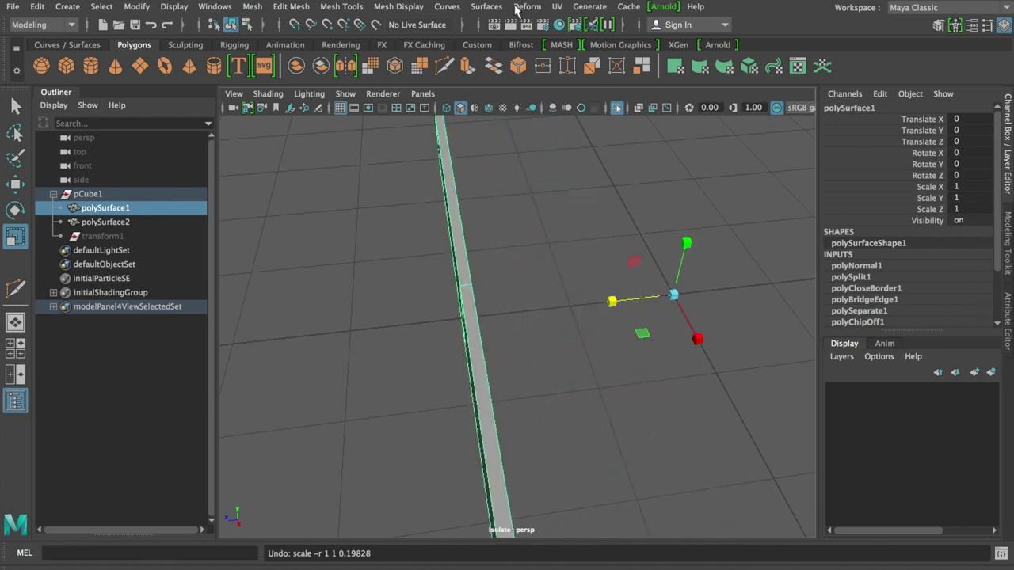
Show the whole box again, trial-thicken the wall to Z 1.201, then undo
{"action": "left_click", "coordinate": [611, 110]}
{"action": "mouse_move", "coordinate": [532, 233]}
{"action": "left_mouse_down", "text": "alt"}
{"action": "mouse_move", "coordinate": [543, 209]}
{"action": "mouse_move", "coordinate": [592, 269]}
{"action": "left_mouse_up", "text": "alt"}
{"action": "mouse_move", "coordinate": [600, 312]}
{"action": "left_mouse_down"}
{"action": "mouse_move", "coordinate": [541, 292]}
{"action": "mouse_move", "coordinate": [568, 261]}
{"action": "mouse_move", "coordinate": [575, 287]}
{"action": "left_mouse_up"}
{"action": "key", "text": "ctrl+z"}
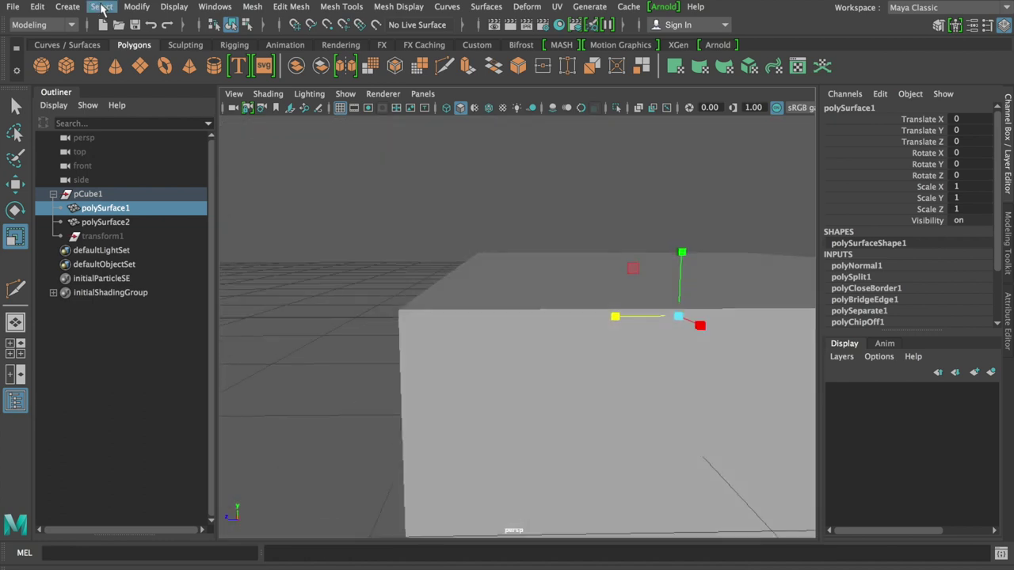
Center the wall polySurface1's pivot with Modify > Center Pivot
{"action": "left_click", "coordinate": [136, 7]}
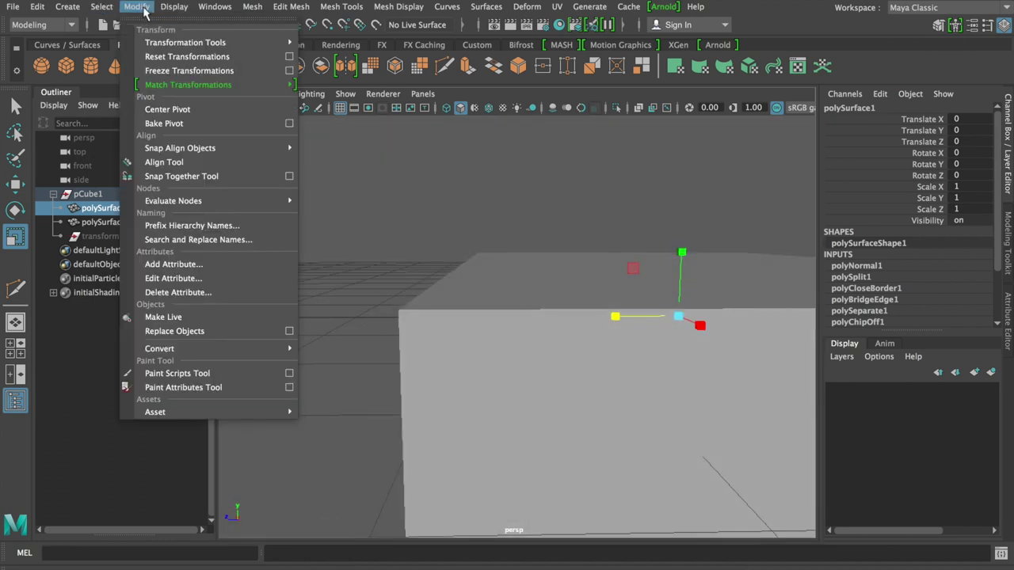
{"action": "left_click", "coordinate": [168, 110]}
{"action": "left_click_drag", "start_coordinate": [521, 261], "coordinate": [575, 295], "text": "alt"}
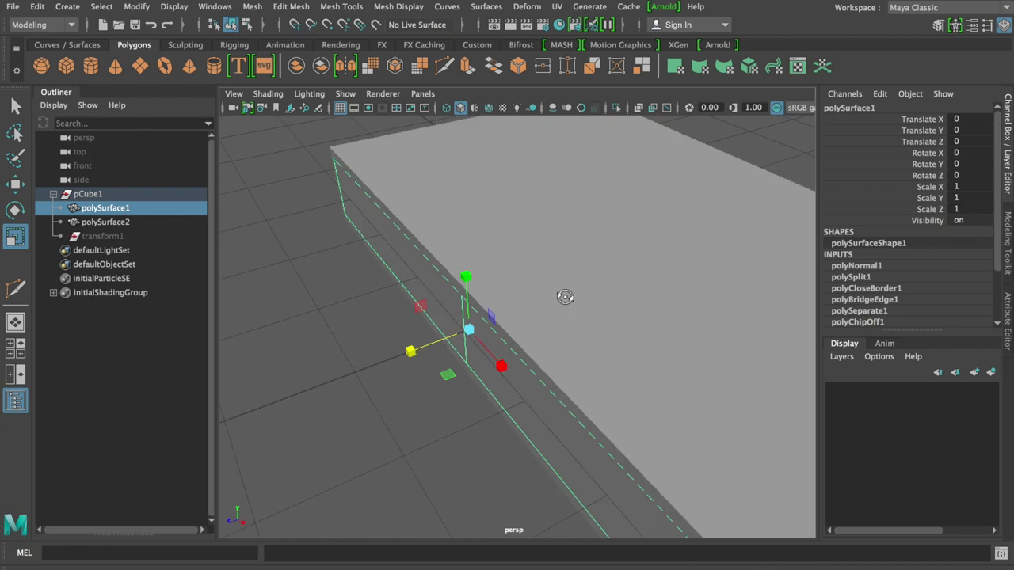
{"action": "left_click_drag", "start_coordinate": [575, 295], "coordinate": [502, 113], "text": "alt"}
Isolate the wall, thin it to Scale Z 0.367, then show the full box again
{"action": "left_click", "coordinate": [617, 108]}
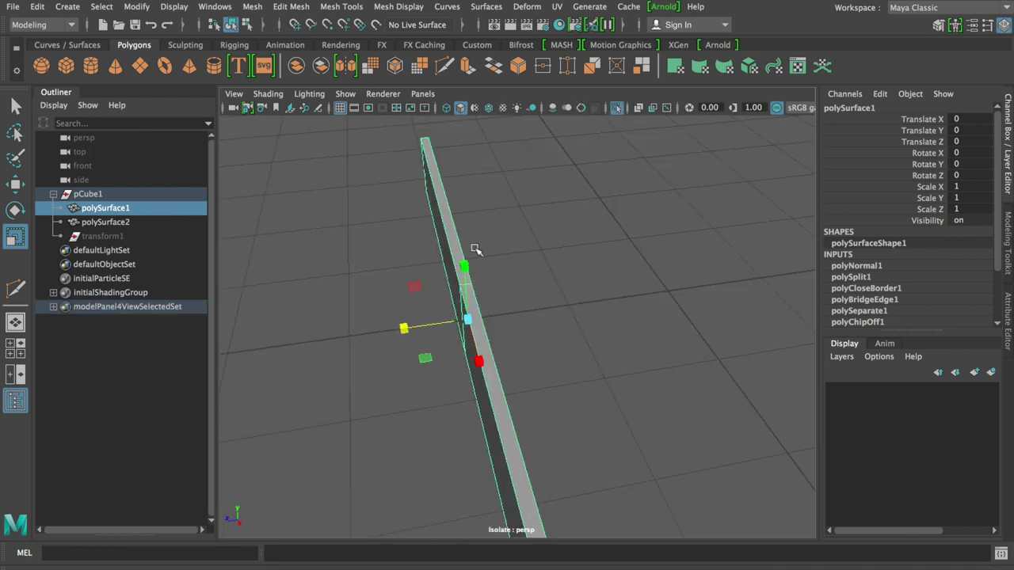
{"action": "left_click_drag", "start_coordinate": [482, 235], "coordinate": [446, 267], "text": "alt"}
{"action": "mouse_move", "coordinate": [412, 325]}
{"action": "left_mouse_down"}
{"action": "mouse_move", "coordinate": [575, 303]}
{"action": "mouse_move", "coordinate": [557, 260]}
{"action": "mouse_move", "coordinate": [459, 294]}
{"action": "mouse_move", "coordinate": [463, 303]}
{"action": "mouse_move", "coordinate": [665, 289]}
{"action": "mouse_move", "coordinate": [702, 335]}
{"action": "mouse_move", "coordinate": [670, 294]}
{"action": "left_mouse_up"}
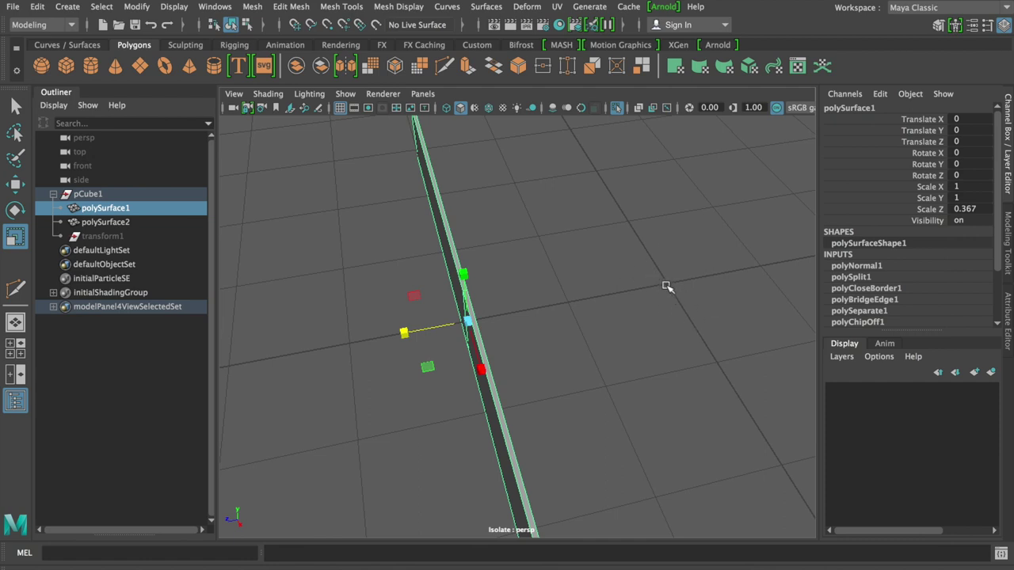
{"action": "mouse_move", "coordinate": [668, 289]}
{"action": "left_mouse_down", "text": "alt"}
{"action": "mouse_move", "coordinate": [589, 326]}
{"action": "mouse_move", "coordinate": [488, 349]}
{"action": "mouse_move", "coordinate": [565, 294]}
{"action": "mouse_move", "coordinate": [516, 260]}
{"action": "mouse_move", "coordinate": [530, 299]}
{"action": "mouse_move", "coordinate": [570, 307]}
{"action": "left_mouse_up", "text": "alt"}
{"action": "mouse_move", "coordinate": [693, 320]}
{"action": "left_mouse_down", "text": "alt"}
{"action": "mouse_move", "coordinate": [586, 308]}
{"action": "mouse_move", "coordinate": [594, 265]}
{"action": "left_mouse_up", "text": "alt"}
{"action": "mouse_move", "coordinate": [549, 342]}
{"action": "left_mouse_down", "text": "alt"}
{"action": "mouse_move", "coordinate": [516, 311]}
{"action": "mouse_move", "coordinate": [575, 348]}
{"action": "mouse_move", "coordinate": [618, 346]}
{"action": "mouse_move", "coordinate": [614, 336]}
{"action": "mouse_move", "coordinate": [528, 340]}
{"action": "mouse_move", "coordinate": [523, 301]}
{"action": "mouse_move", "coordinate": [548, 288]}
{"action": "mouse_move", "coordinate": [471, 228]}
{"action": "left_mouse_up", "text": "alt"}
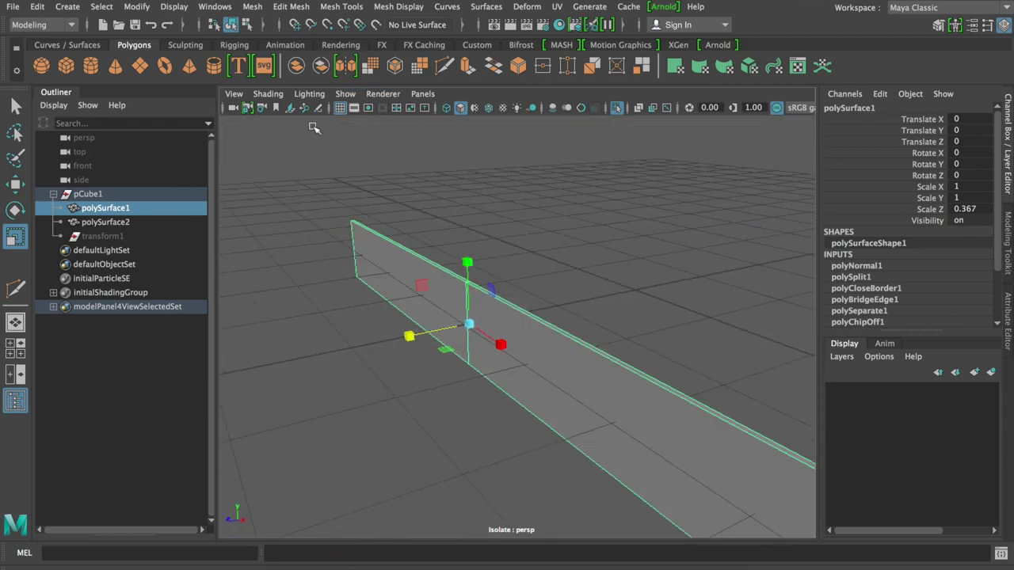
{"action": "left_click", "coordinate": [618, 110]}
Add two new display layers and open layer1 to rename it ClockLayer
{"action": "mouse_move", "coordinate": [573, 243]}
{"action": "left_mouse_down", "text": "alt"}
{"action": "mouse_move", "coordinate": [550, 233]}
{"action": "mouse_move", "coordinate": [777, 239]}
{"action": "mouse_move", "coordinate": [795, 231]}
{"action": "left_mouse_up", "text": "alt"}
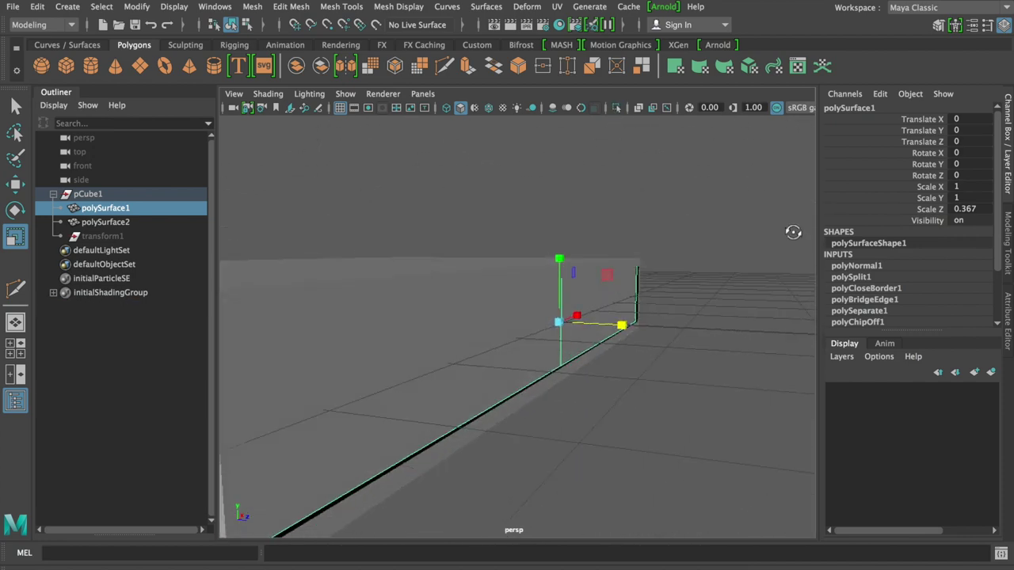
{"action": "mouse_move", "coordinate": [724, 294]}
{"action": "left_mouse_down", "text": "alt"}
{"action": "mouse_move", "coordinate": [683, 319]}
{"action": "mouse_move", "coordinate": [705, 288]}
{"action": "mouse_move", "coordinate": [590, 330]}
{"action": "mouse_move", "coordinate": [570, 313]}
{"action": "mouse_move", "coordinate": [552, 321]}
{"action": "left_mouse_up", "text": "alt"}
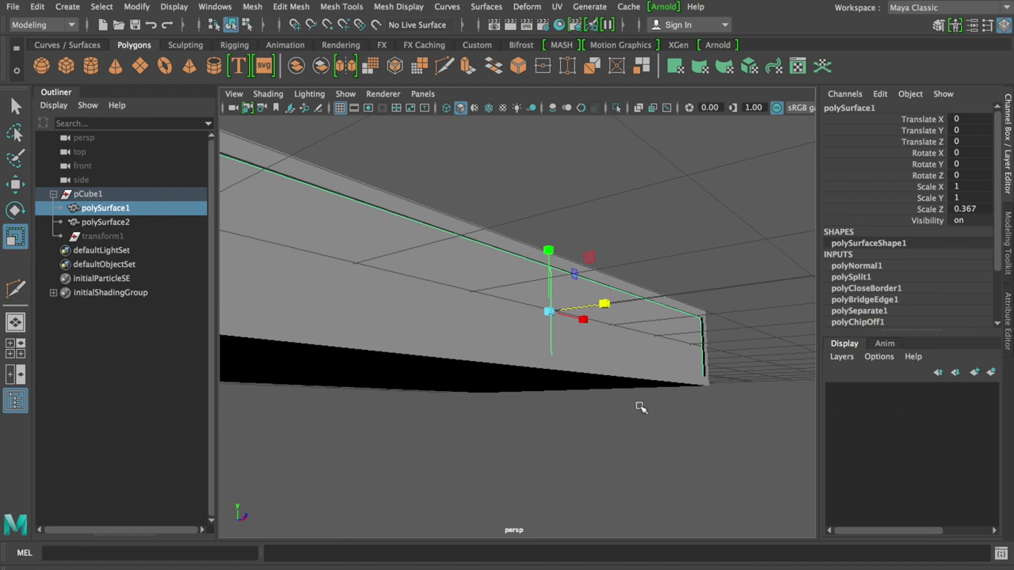
{"action": "left_click_drag", "start_coordinate": [610, 383], "coordinate": [610, 389], "text": "alt"}
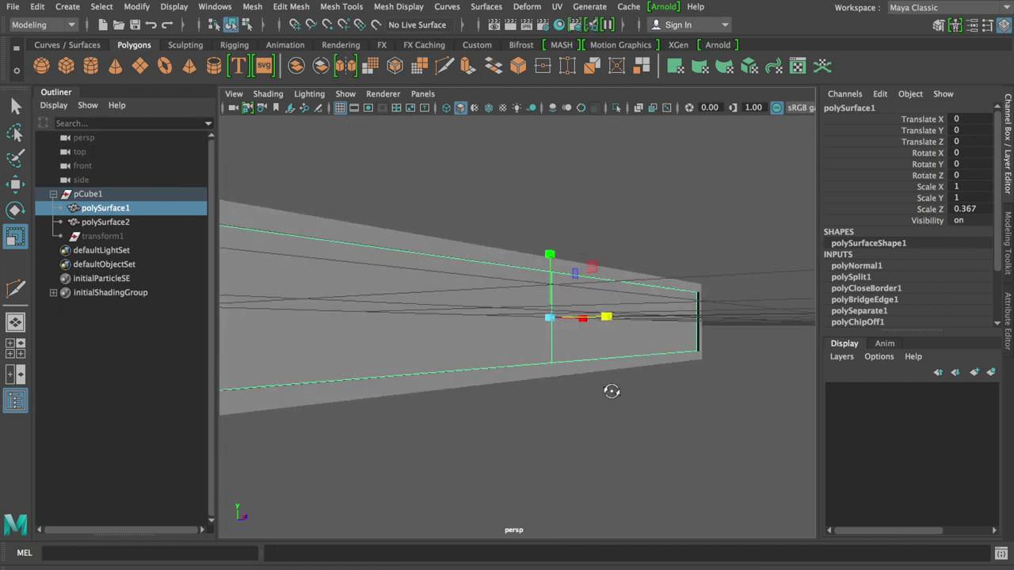
{"action": "left_click", "coordinate": [975, 373]}
{"action": "left_click", "coordinate": [975, 373]}
{"action": "double_click", "coordinate": [907, 407]}
{"action": "type", "text": "ClockLayer"}
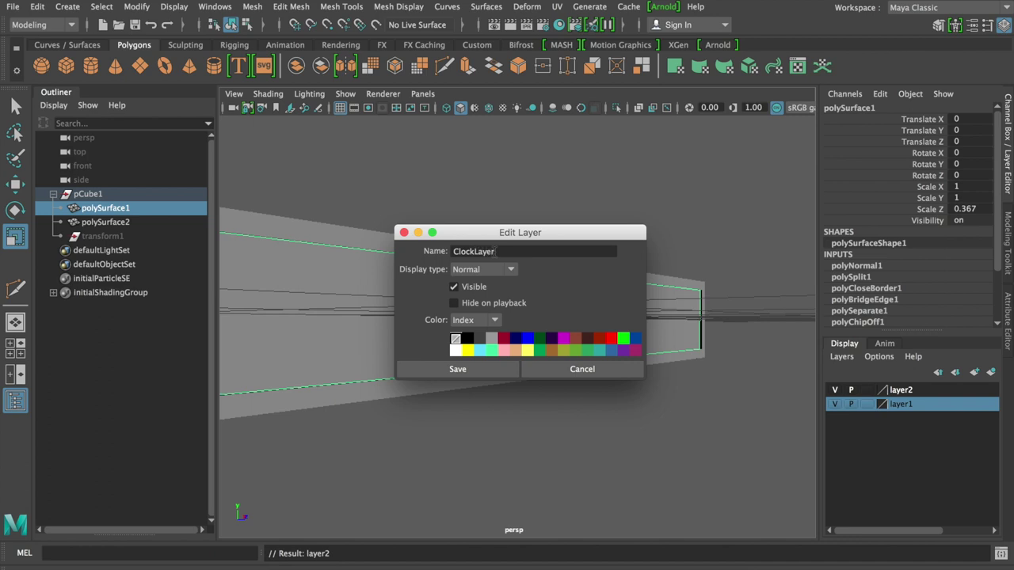
Name the two display layers ClockLayer and GlassLayer
{"action": "left_click", "coordinate": [455, 368]}
{"action": "left_click", "coordinate": [901, 391]}
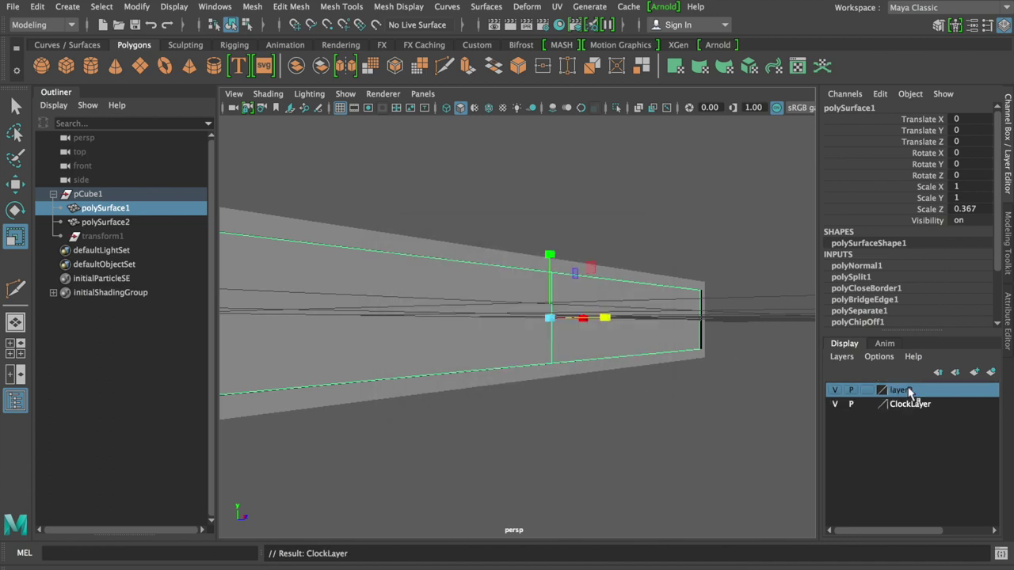
{"action": "right_click", "coordinate": [900, 392]}
{"action": "left_click", "coordinate": [883, 395]}
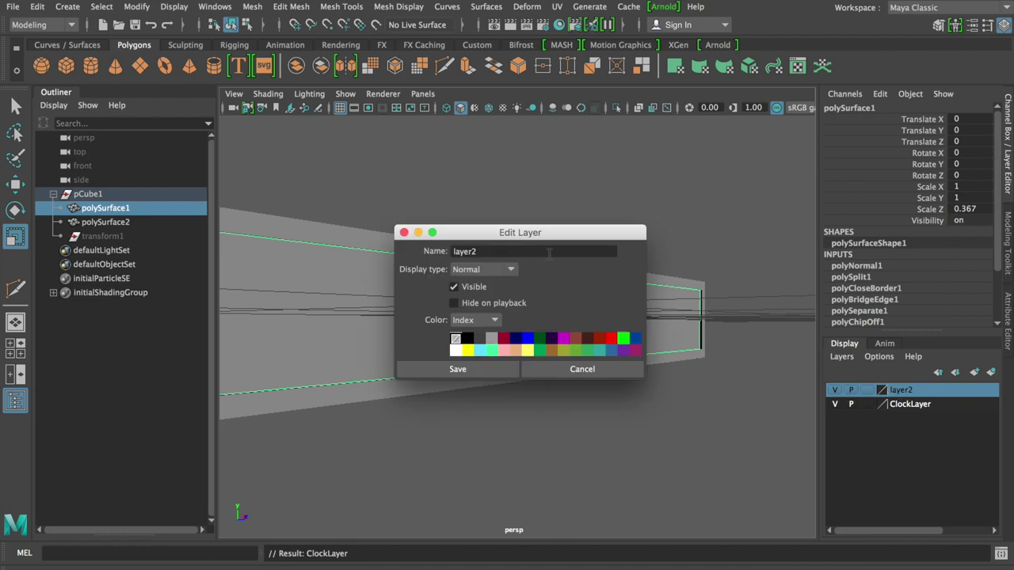
{"action": "type", "text": "GlassL"}
{"action": "left_click", "coordinate": [492, 374]}
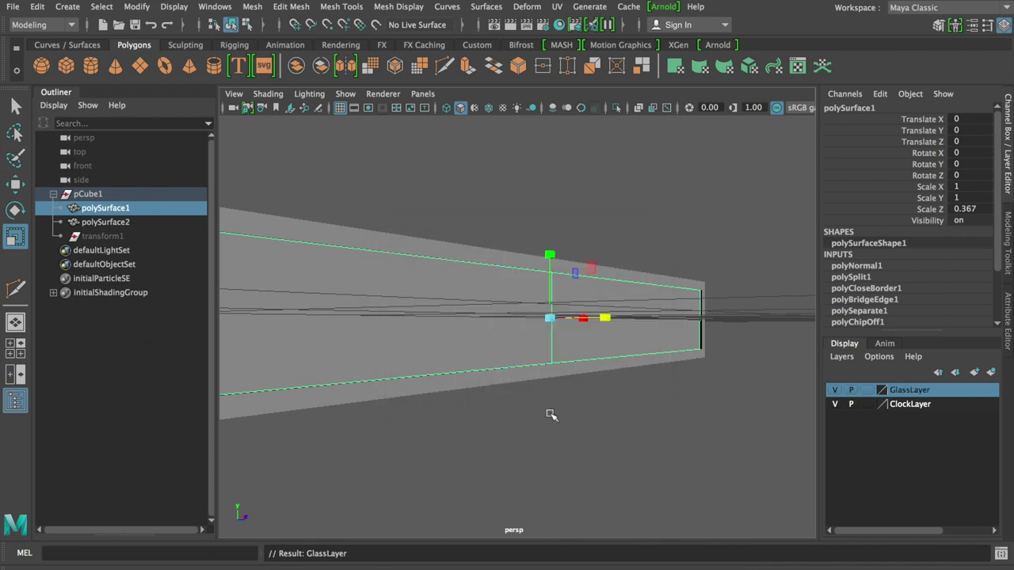
Add polySurface1 to GlassLayer and polySurface2 to ClockLayer
{"action": "right_click", "coordinate": [912, 392]}
{"action": "left_click", "coordinate": [911, 422]}
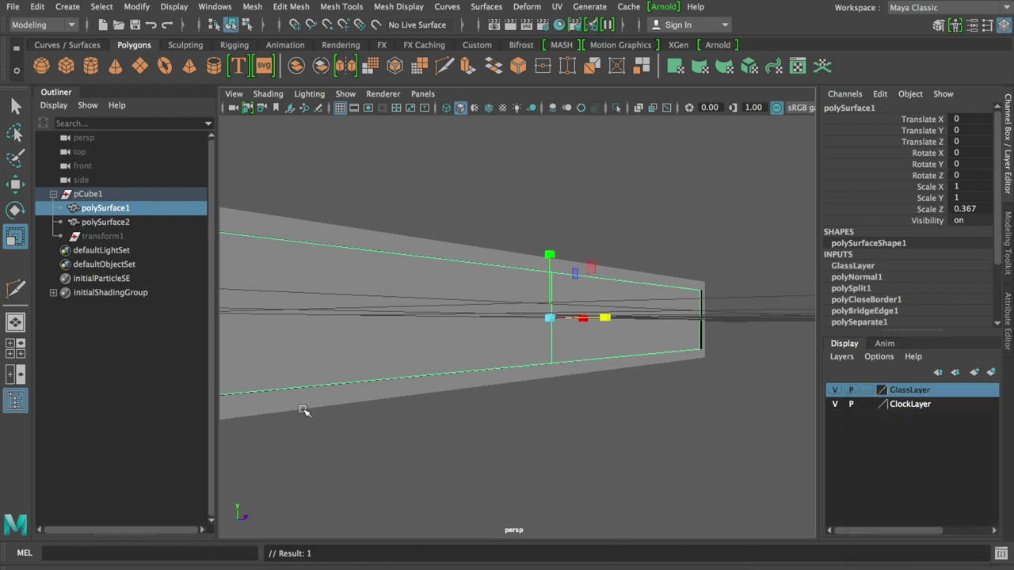
{"action": "left_click", "coordinate": [470, 259]}
{"action": "right_click", "coordinate": [927, 405]}
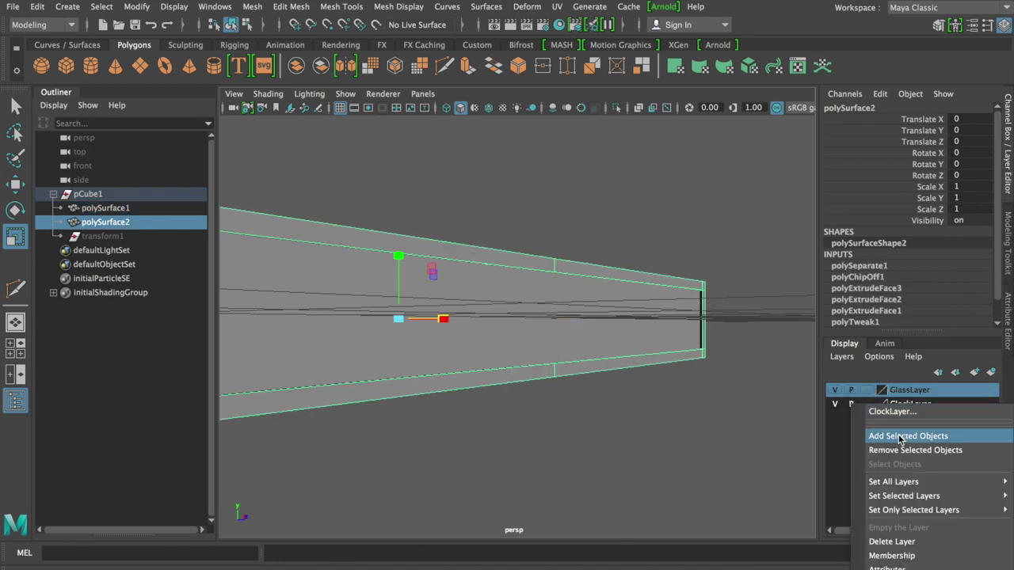
{"action": "left_click", "coordinate": [899, 438]}
Toggle ClockLayer's visibility to check its contents, then template GlassLayer
{"action": "left_click", "coordinate": [834, 404]}
{"action": "left_click", "coordinate": [834, 404]}
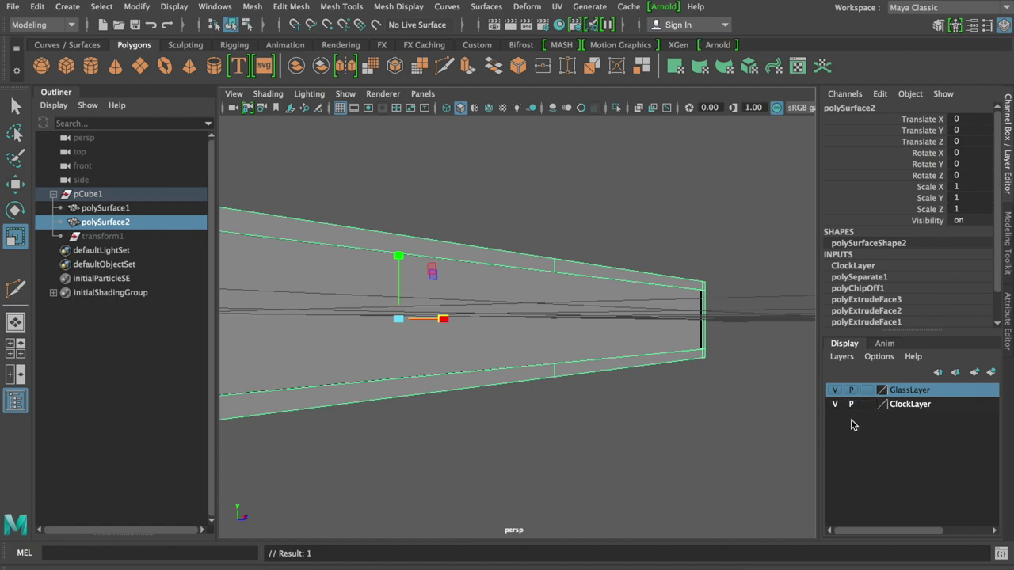
{"action": "left_click", "coordinate": [866, 391]}
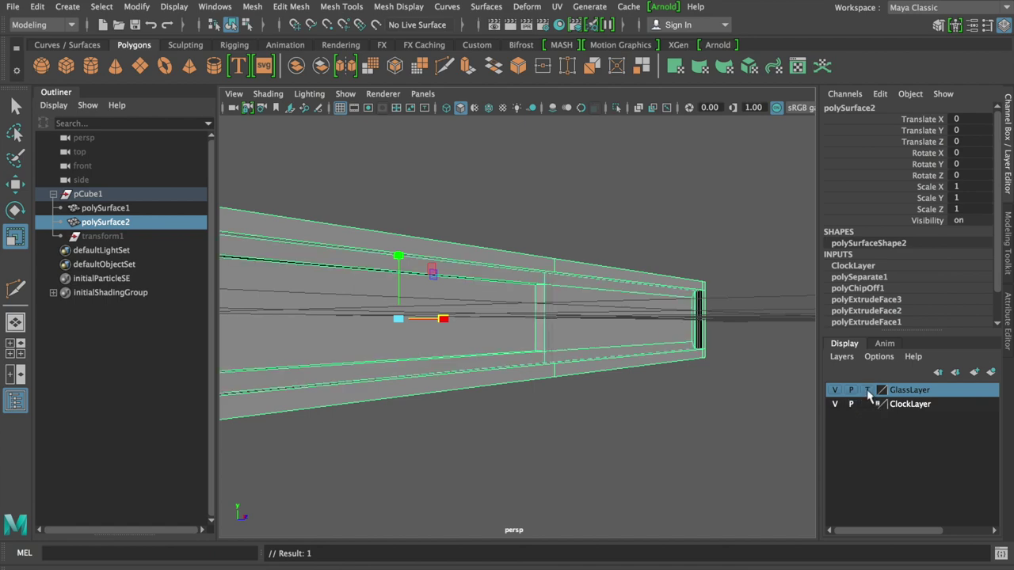
{"action": "right_click_drag", "start_coordinate": [672, 358], "coordinate": [697, 375], "text": "alt"}
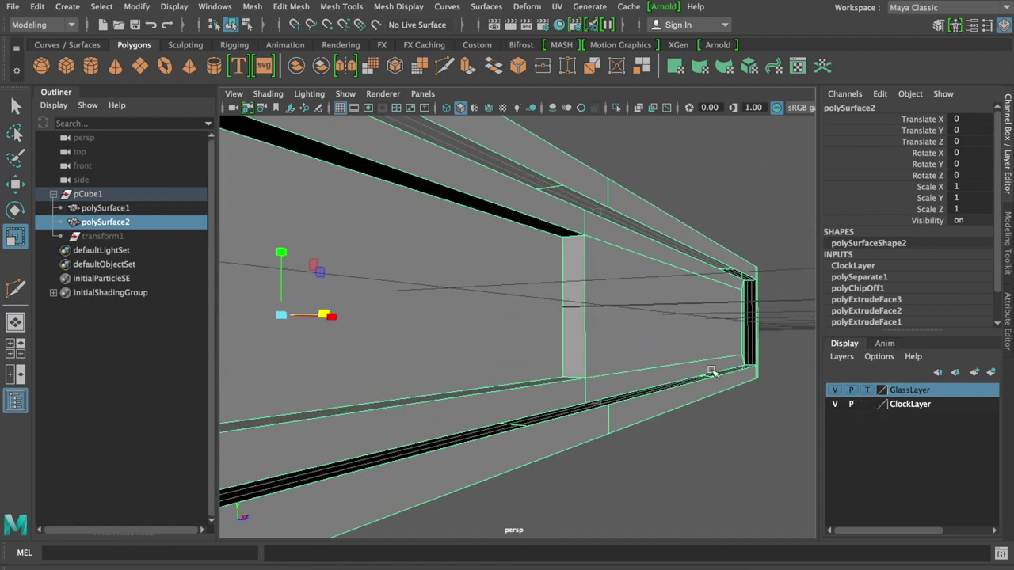
{"action": "left_click_drag", "start_coordinate": [697, 375], "coordinate": [702, 355], "text": "alt"}
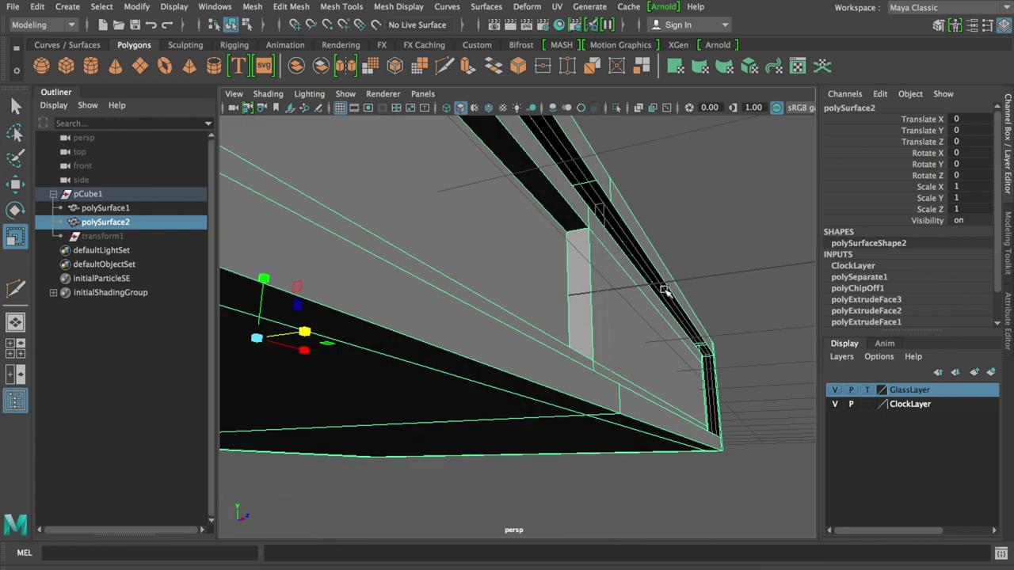
{"action": "mouse_move", "coordinate": [656, 293]}
{"action": "left_mouse_down", "text": "alt"}
{"action": "mouse_move", "coordinate": [674, 330]}
{"action": "mouse_move", "coordinate": [645, 335]}
{"action": "left_mouse_up", "text": "alt"}
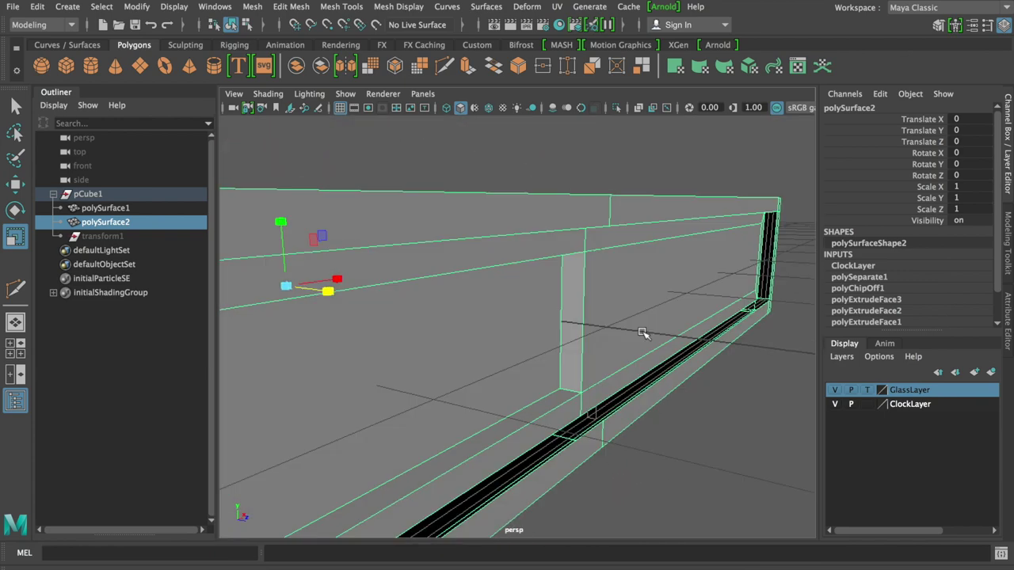
{"action": "left_click_drag", "start_coordinate": [638, 378], "coordinate": [528, 373], "text": "alt"}
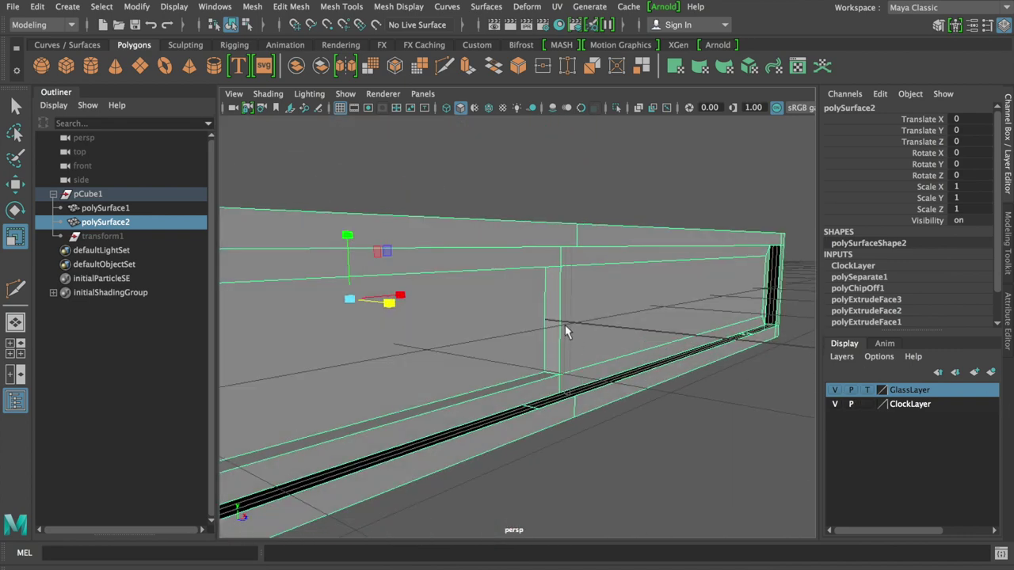
{"action": "left_click", "coordinate": [907, 405]}
{"action": "left_click_drag", "start_coordinate": [719, 431], "coordinate": [625, 462], "text": "alt"}
{"action": "mouse_move", "coordinate": [625, 462]}
{"action": "middle_mouse_down", "text": "alt"}
{"action": "mouse_move", "coordinate": [654, 452]}
{"action": "mouse_move", "coordinate": [604, 408]}
{"action": "middle_mouse_up", "text": "alt"}
{"action": "mouse_move", "coordinate": [604, 408]}
{"action": "left_mouse_down", "text": "alt"}
{"action": "mouse_move", "coordinate": [660, 446]}
{"action": "mouse_move", "coordinate": [801, 407]}
{"action": "mouse_move", "coordinate": [750, 431]}
{"action": "mouse_move", "coordinate": [643, 421]}
{"action": "left_mouse_up", "text": "alt"}
{"action": "mouse_move", "coordinate": [624, 198]}
{"action": "right_mouse_down"}
{"action": "mouse_move", "coordinate": [610, 188]}
{"action": "mouse_move", "coordinate": [622, 165]}
{"action": "right_mouse_up"}
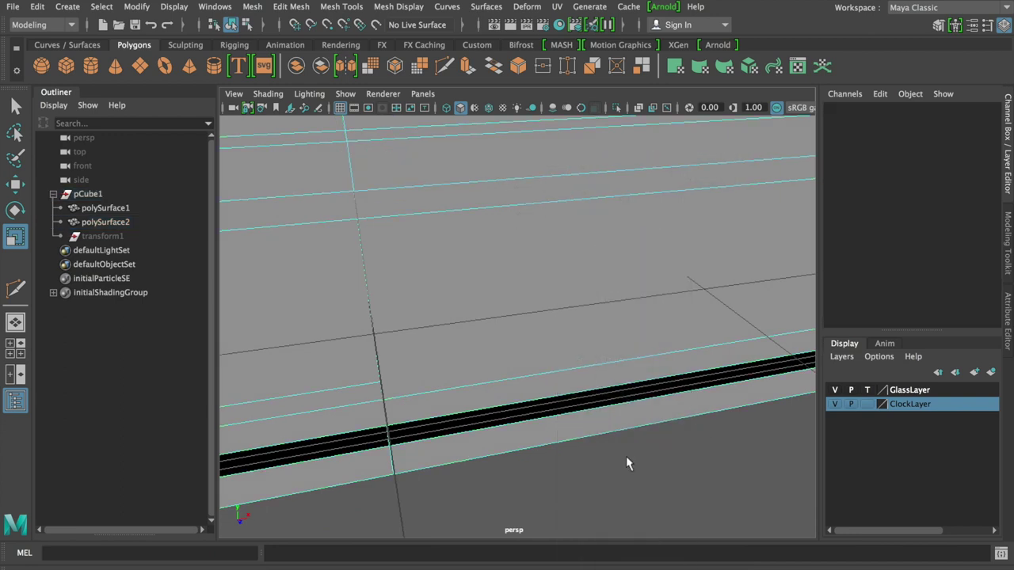
Bridge the selected bottom edges of the clock frame with a new face
{"action": "left_click", "coordinate": [622, 404]}
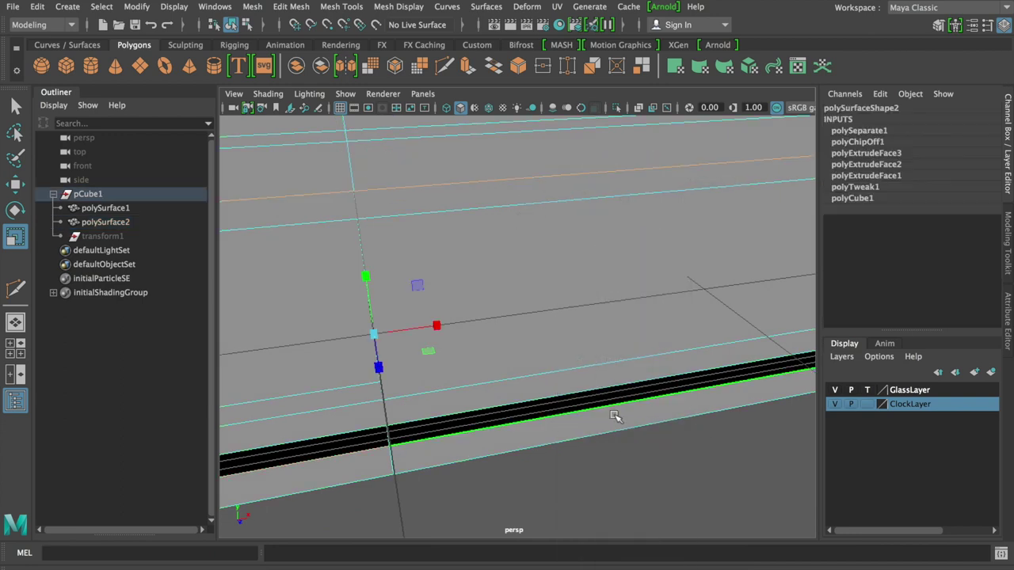
{"action": "right_click_drag", "start_coordinate": [616, 418], "coordinate": [351, 426], "text": "alt"}
{"action": "mouse_move", "coordinate": [351, 425]}
{"action": "left_mouse_down", "text": "alt"}
{"action": "mouse_move", "coordinate": [515, 379]}
{"action": "mouse_move", "coordinate": [576, 344]}
{"action": "left_mouse_up", "text": "alt"}
{"action": "right_click", "coordinate": [575, 344], "text": "shift"}
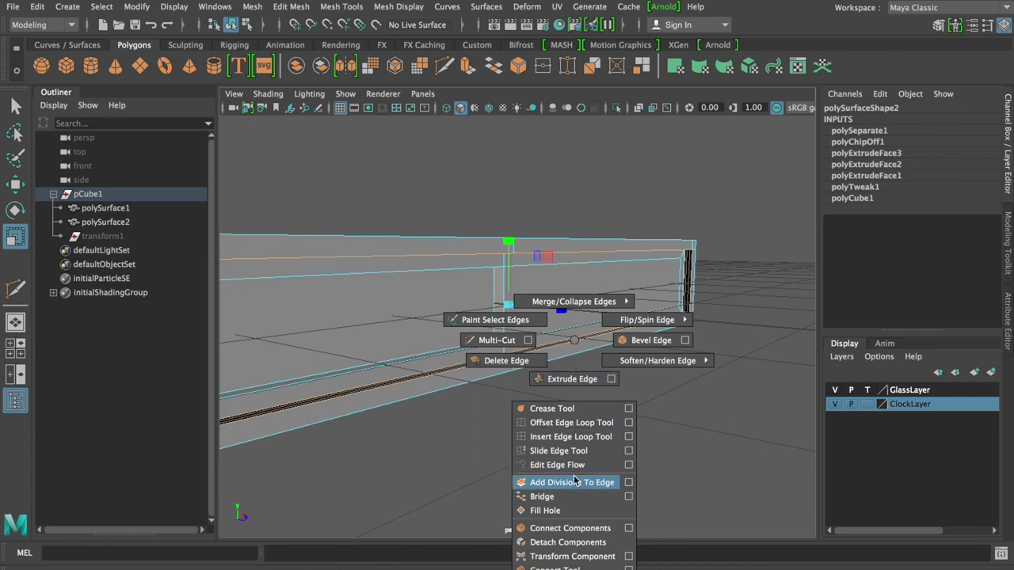
{"action": "left_click", "coordinate": [565, 504]}
{"action": "mouse_move", "coordinate": [579, 468]}
{"action": "left_mouse_down", "text": "alt"}
{"action": "mouse_move", "coordinate": [817, 322]}
{"action": "mouse_move", "coordinate": [583, 430]}
{"action": "left_mouse_up", "text": "alt"}
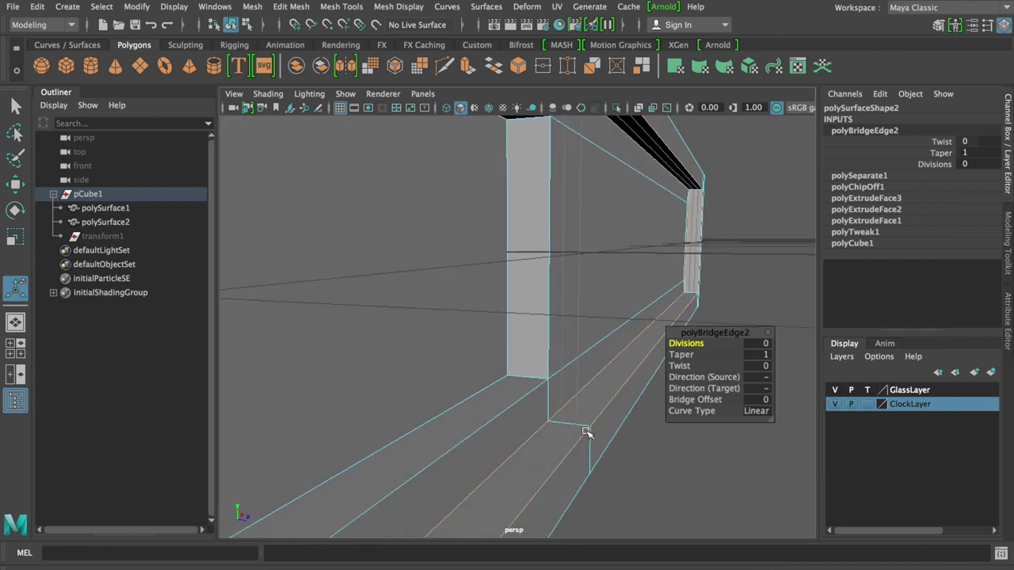
Set GlassLayer to reference display and return to object selection
{"action": "left_click", "coordinate": [867, 390]}
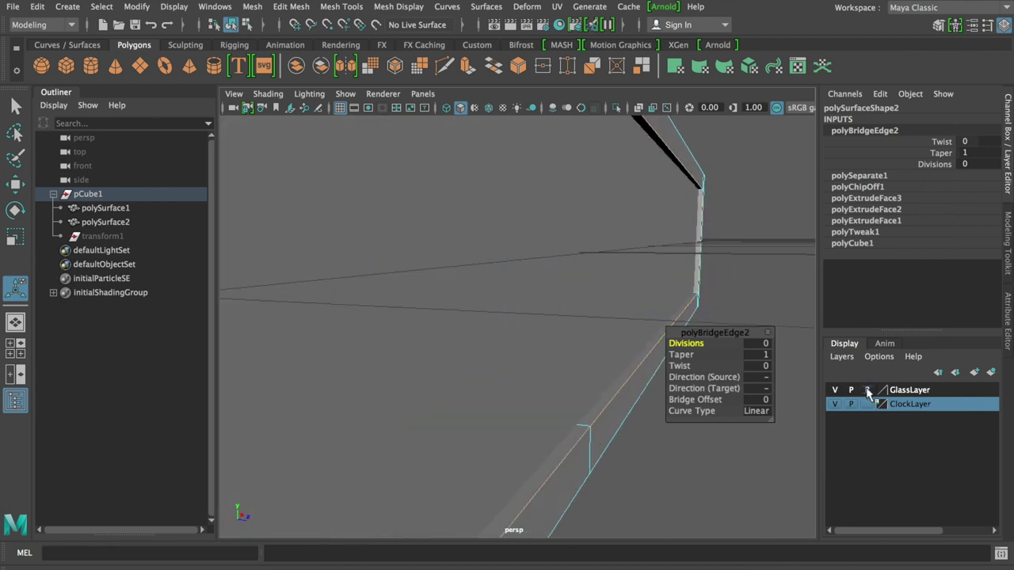
{"action": "key", "text": "q"}
{"action": "right_click_drag", "start_coordinate": [589, 199], "coordinate": [672, 181]}
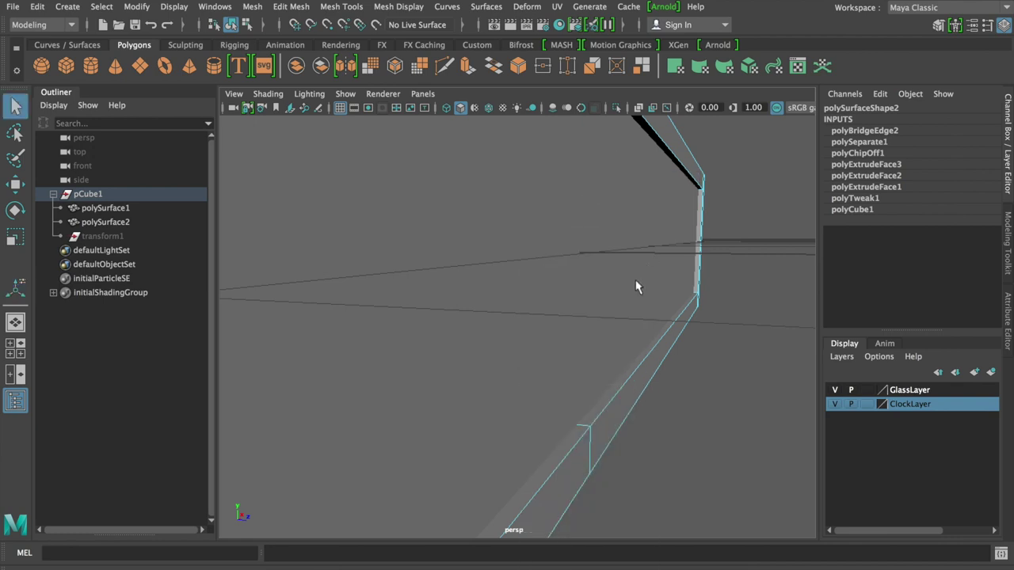
{"action": "right_click_drag", "start_coordinate": [579, 198], "coordinate": [652, 181]}
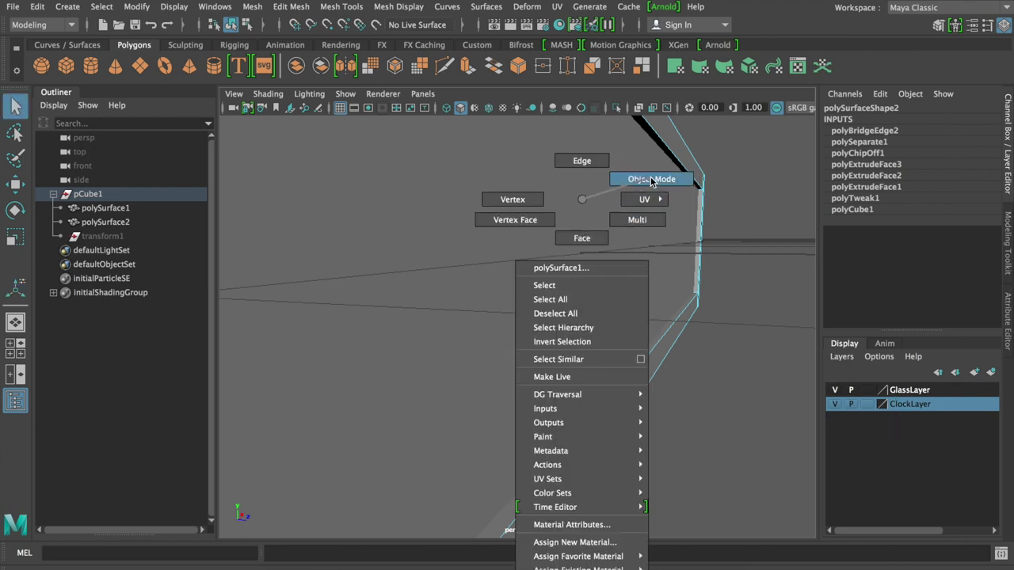
Select the thin strip polySurface1 and move it to Translate Z 0.01
{"action": "key", "text": "w"}
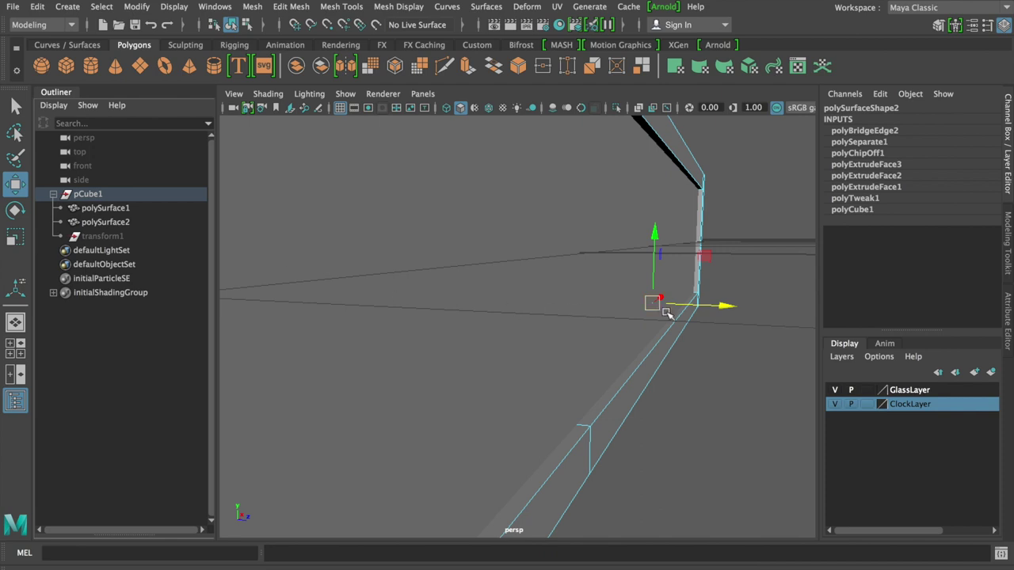
{"action": "left_click", "coordinate": [717, 348]}
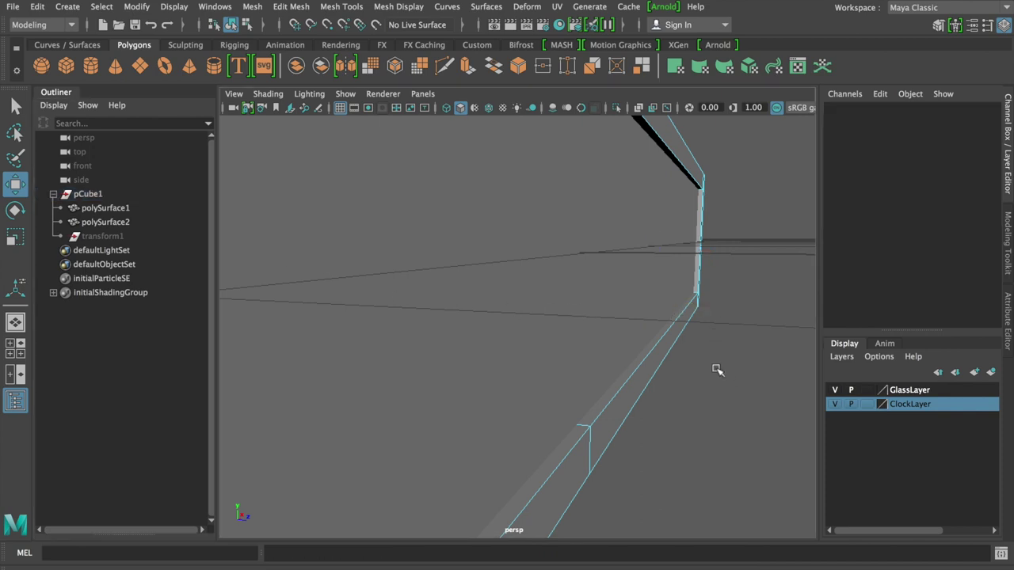
{"action": "mouse_move", "coordinate": [625, 317]}
{"action": "left_mouse_down", "text": "alt"}
{"action": "mouse_move", "coordinate": [372, 319]}
{"action": "mouse_move", "coordinate": [381, 204]}
{"action": "left_mouse_up", "text": "alt"}
{"action": "right_click_drag", "start_coordinate": [380, 204], "coordinate": [452, 177]}
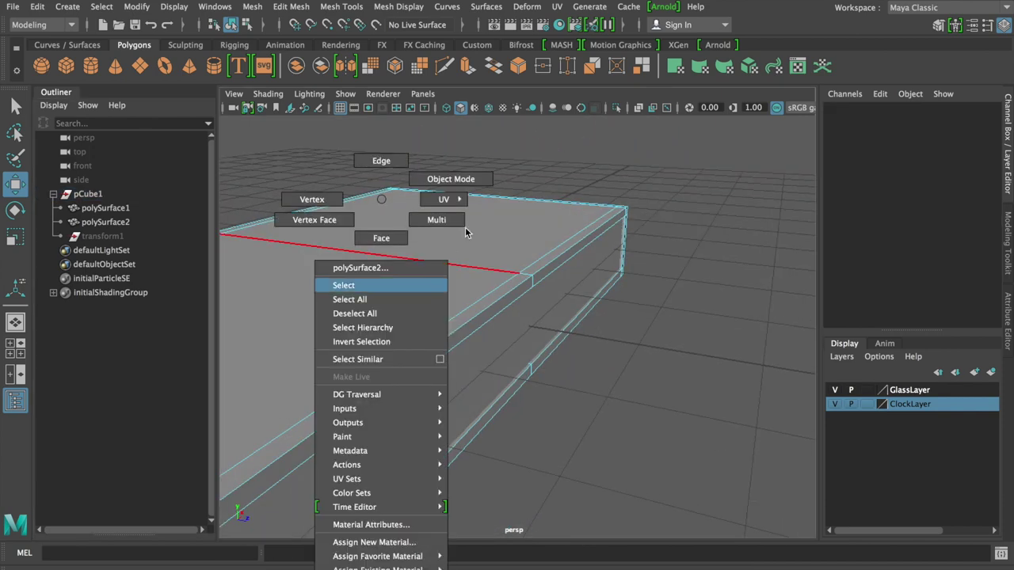
{"action": "left_click", "coordinate": [533, 350]}
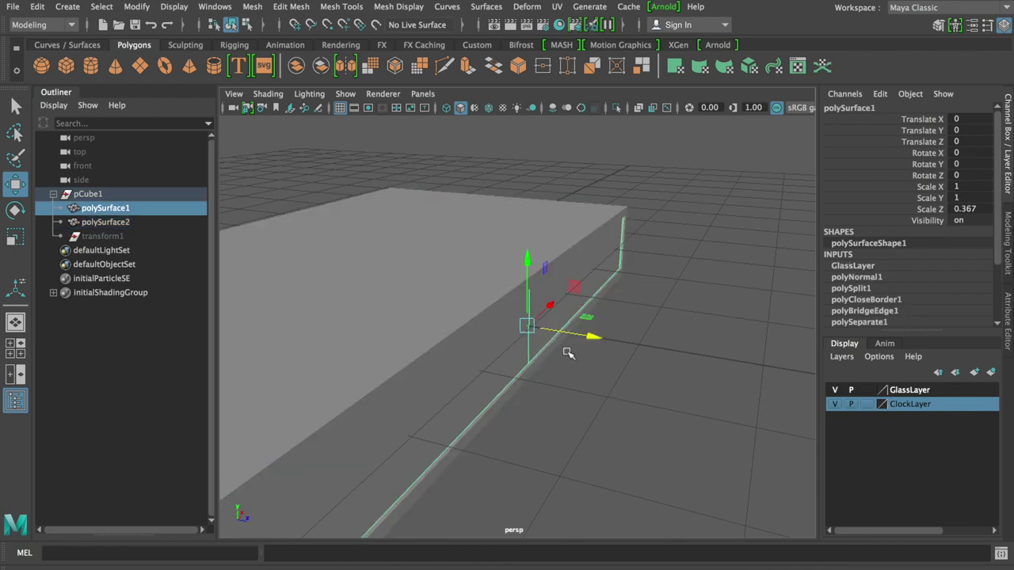
{"action": "scroll", "coordinate": [643, 339], "scroll_direction": "up", "scroll_amount": 5}
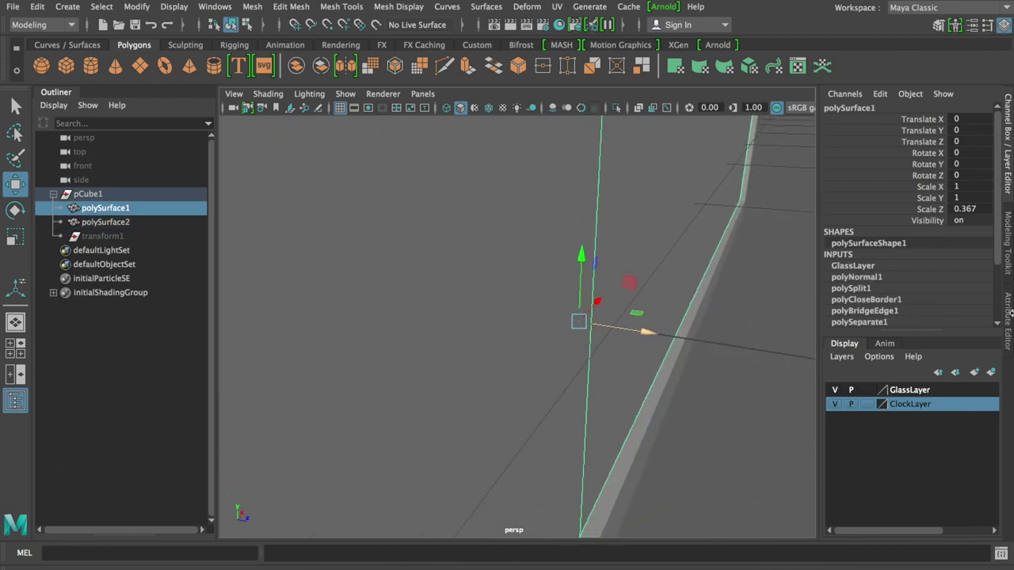
{"action": "mouse_move", "coordinate": [657, 336]}
{"action": "left_mouse_down"}
{"action": "mouse_move", "coordinate": [683, 353]}
{"action": "mouse_move", "coordinate": [321, 356]}
{"action": "left_mouse_up"}
Orbit around the slab to inspect the nudged strip, comparing polySurface1 and polySurface2
{"action": "mouse_move", "coordinate": [389, 346]}
{"action": "left_mouse_down", "text": "alt"}
{"action": "mouse_move", "coordinate": [404, 329]}
{"action": "mouse_move", "coordinate": [707, 275]}
{"action": "mouse_move", "coordinate": [550, 319]}
{"action": "left_mouse_up", "text": "alt"}
{"action": "right_click_drag", "start_coordinate": [549, 318], "coordinate": [502, 324], "text": "alt"}
{"action": "mouse_move", "coordinate": [502, 324]}
{"action": "left_mouse_down", "text": "alt"}
{"action": "mouse_move", "coordinate": [460, 333]}
{"action": "mouse_move", "coordinate": [481, 309]}
{"action": "mouse_move", "coordinate": [539, 312]}
{"action": "mouse_move", "coordinate": [625, 267]}
{"action": "mouse_move", "coordinate": [494, 291]}
{"action": "left_mouse_up", "text": "alt"}
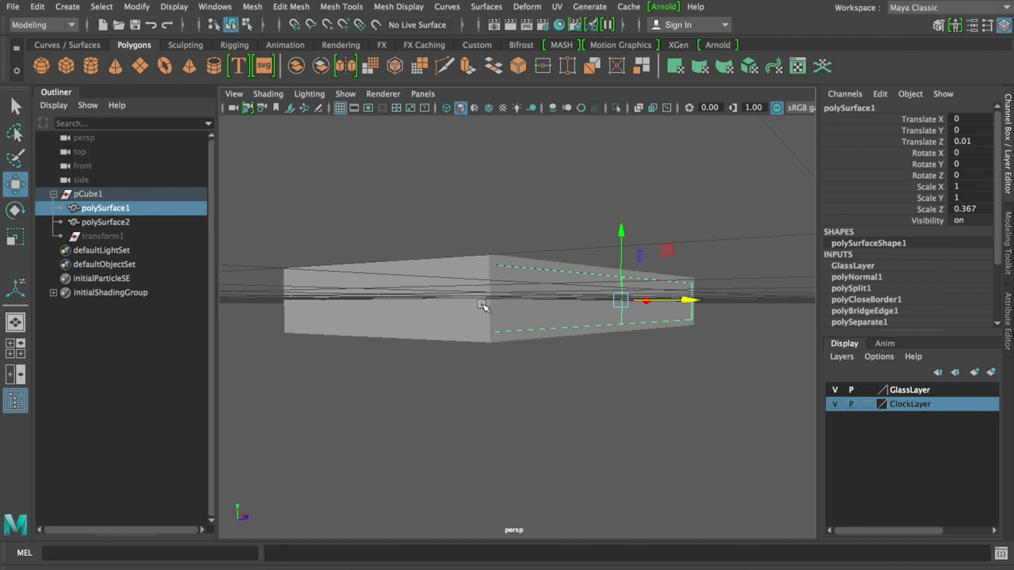
{"action": "mouse_move", "coordinate": [487, 299]}
{"action": "left_mouse_down", "text": "alt"}
{"action": "mouse_move", "coordinate": [426, 272]}
{"action": "mouse_move", "coordinate": [419, 306]}
{"action": "mouse_move", "coordinate": [493, 324]}
{"action": "left_mouse_up", "text": "alt"}
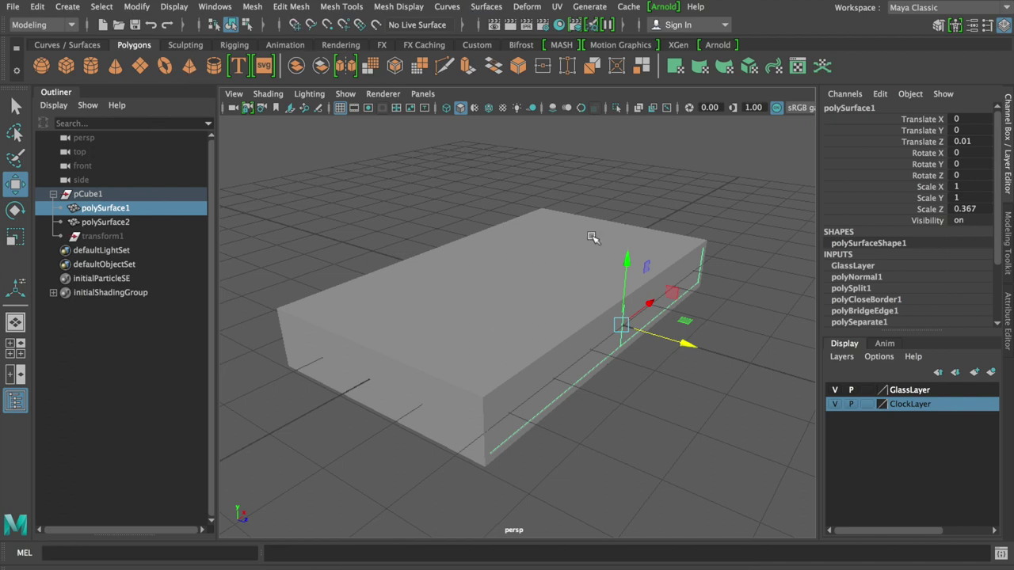
{"action": "mouse_move", "coordinate": [574, 344]}
{"action": "left_mouse_down", "text": "alt"}
{"action": "mouse_move", "coordinate": [536, 324]}
{"action": "mouse_move", "coordinate": [645, 312]}
{"action": "mouse_move", "coordinate": [658, 324]}
{"action": "mouse_move", "coordinate": [691, 308]}
{"action": "left_mouse_up", "text": "alt"}
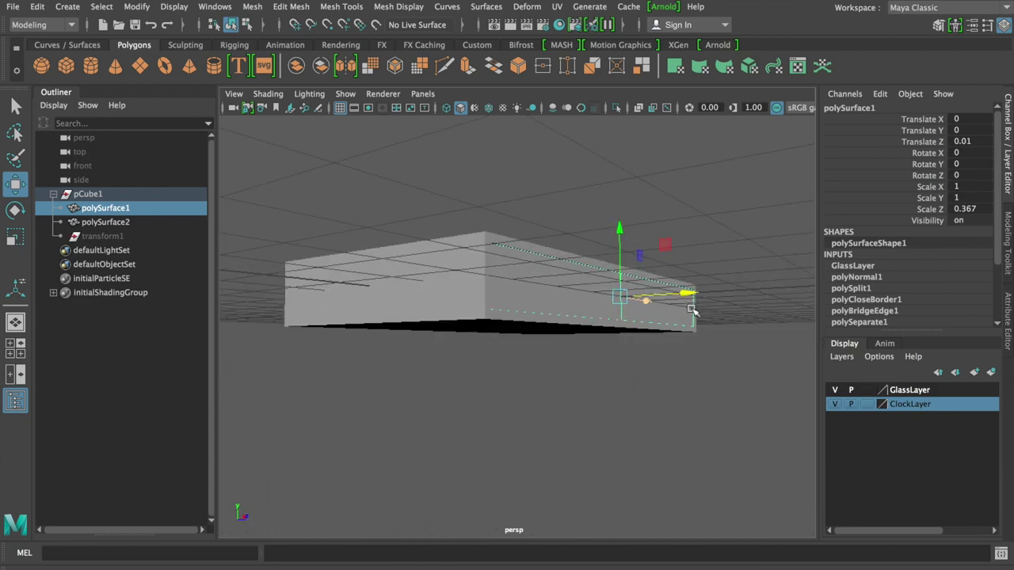
{"action": "mouse_move", "coordinate": [589, 333]}
{"action": "left_mouse_down", "text": "alt"}
{"action": "mouse_move", "coordinate": [607, 291]}
{"action": "mouse_move", "coordinate": [550, 339]}
{"action": "mouse_move", "coordinate": [512, 330]}
{"action": "mouse_move", "coordinate": [531, 336]}
{"action": "left_mouse_up", "text": "alt"}
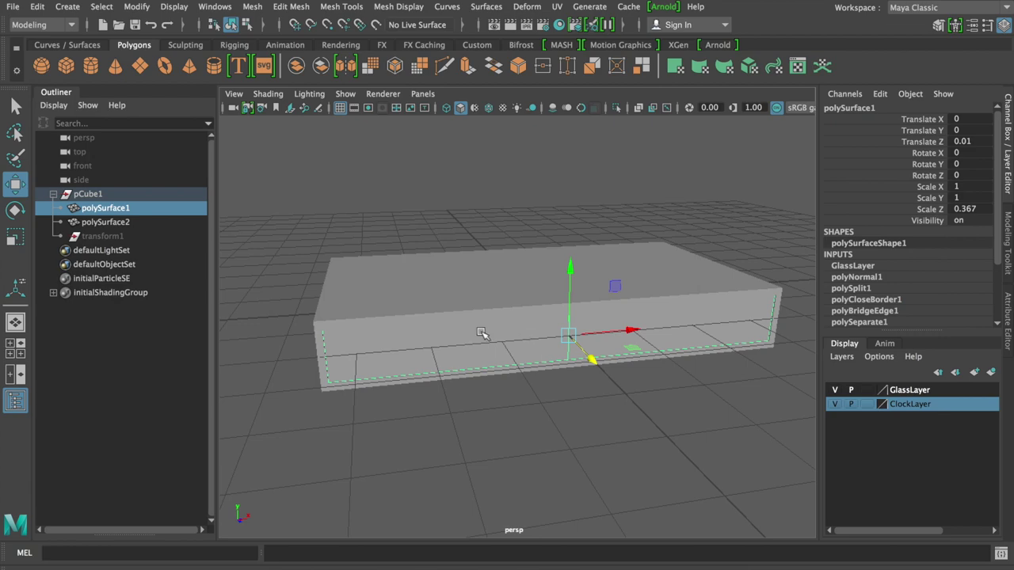
{"action": "mouse_move", "coordinate": [543, 369]}
{"action": "left_mouse_down", "text": "alt"}
{"action": "mouse_move", "coordinate": [602, 362]}
{"action": "mouse_move", "coordinate": [629, 337]}
{"action": "mouse_move", "coordinate": [532, 333]}
{"action": "mouse_move", "coordinate": [554, 351]}
{"action": "mouse_move", "coordinate": [588, 324]}
{"action": "mouse_move", "coordinate": [584, 287]}
{"action": "mouse_move", "coordinate": [502, 344]}
{"action": "mouse_move", "coordinate": [367, 330]}
{"action": "mouse_move", "coordinate": [387, 350]}
{"action": "mouse_move", "coordinate": [573, 333]}
{"action": "mouse_move", "coordinate": [605, 346]}
{"action": "left_mouse_up", "text": "alt"}
{"action": "left_click", "coordinate": [474, 297]}
{"action": "mouse_move", "coordinate": [473, 297]}
{"action": "left_mouse_down", "text": "alt"}
{"action": "mouse_move", "coordinate": [600, 316]}
{"action": "mouse_move", "coordinate": [610, 257]}
{"action": "mouse_move", "coordinate": [617, 341]}
{"action": "mouse_move", "coordinate": [607, 321]}
{"action": "mouse_move", "coordinate": [515, 270]}
{"action": "left_mouse_up", "text": "alt"}
{"action": "left_click", "coordinate": [611, 257]}
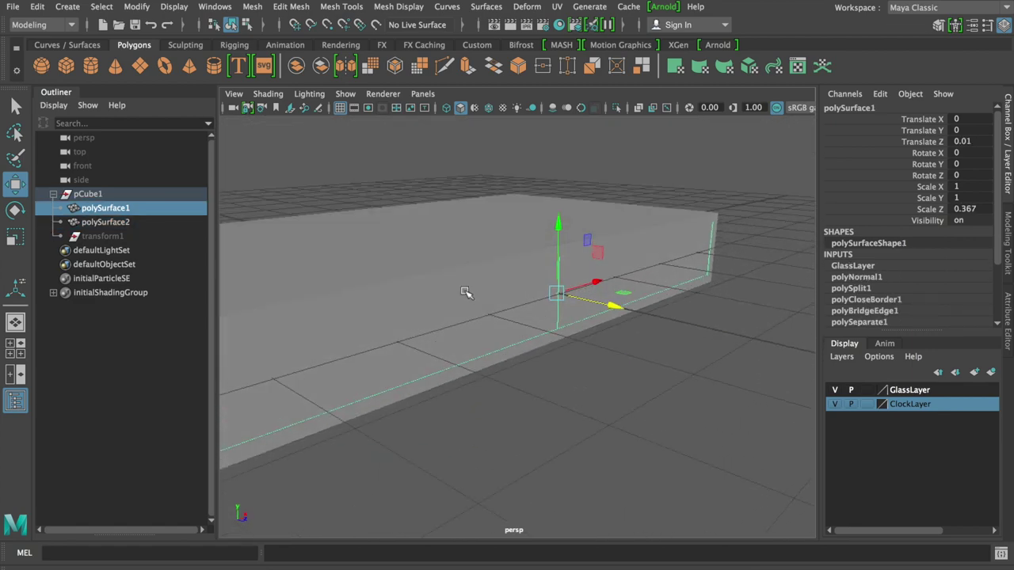
{"action": "left_click", "coordinate": [477, 247]}
{"action": "mouse_move", "coordinate": [509, 290]}
{"action": "left_mouse_down", "text": "alt"}
{"action": "mouse_move", "coordinate": [404, 236]}
{"action": "mouse_move", "coordinate": [448, 213]}
{"action": "mouse_move", "coordinate": [421, 286]}
{"action": "mouse_move", "coordinate": [437, 251]}
{"action": "mouse_move", "coordinate": [415, 231]}
{"action": "mouse_move", "coordinate": [463, 231]}
{"action": "mouse_move", "coordinate": [468, 349]}
{"action": "mouse_move", "coordinate": [443, 254]}
{"action": "mouse_move", "coordinate": [461, 295]}
{"action": "left_mouse_up", "text": "alt"}
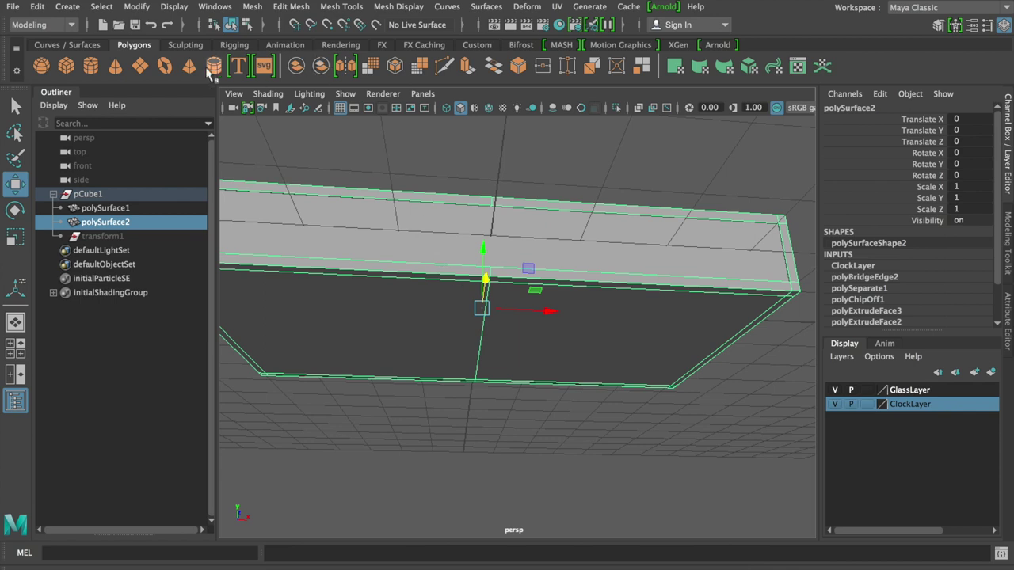
Switch to the four-view layout, hide the Outliner, and show the box unsmoothed
{"action": "key", "text": "space"}
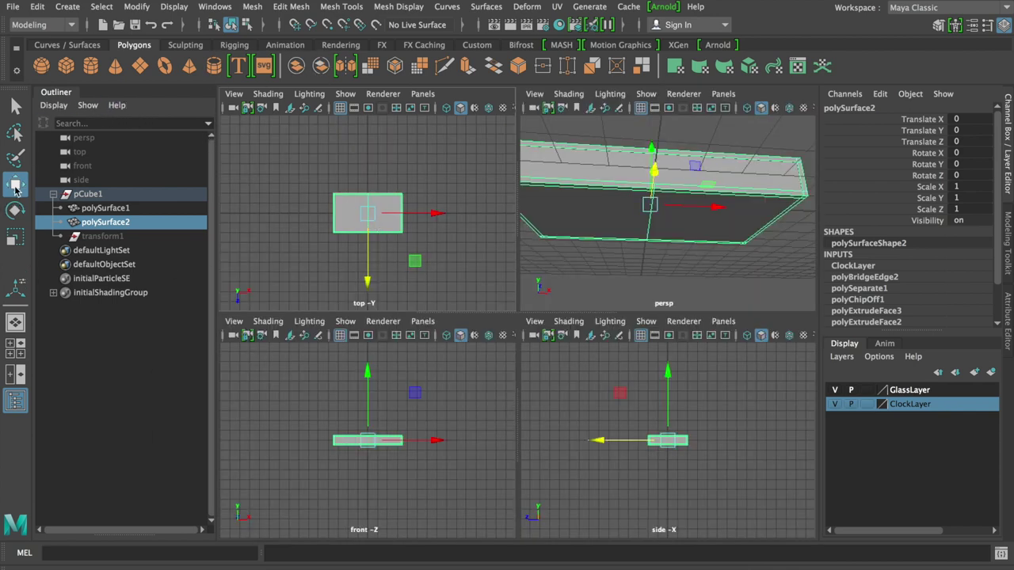
{"action": "left_click", "coordinate": [15, 402]}
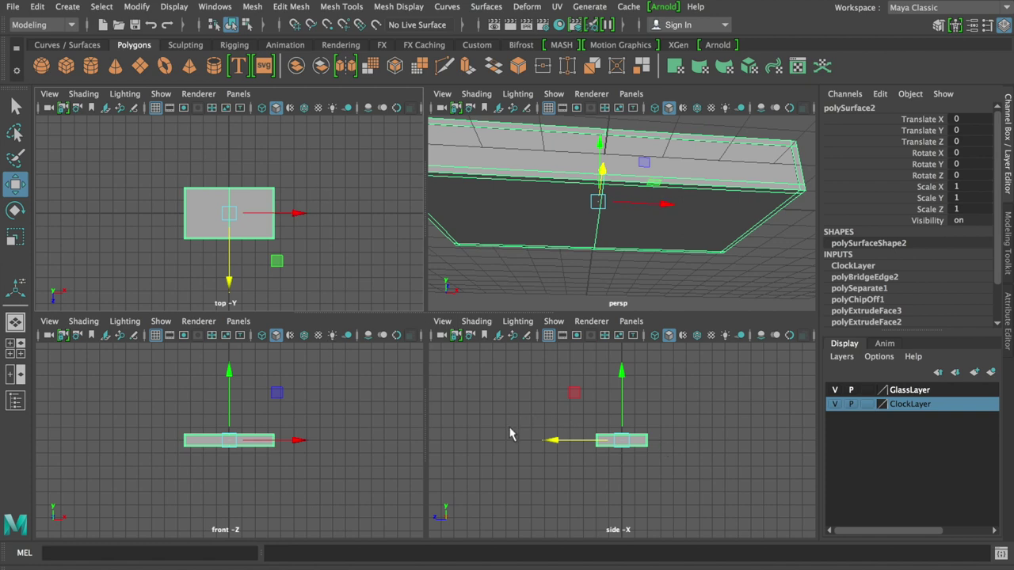
{"action": "key", "text": "3"}
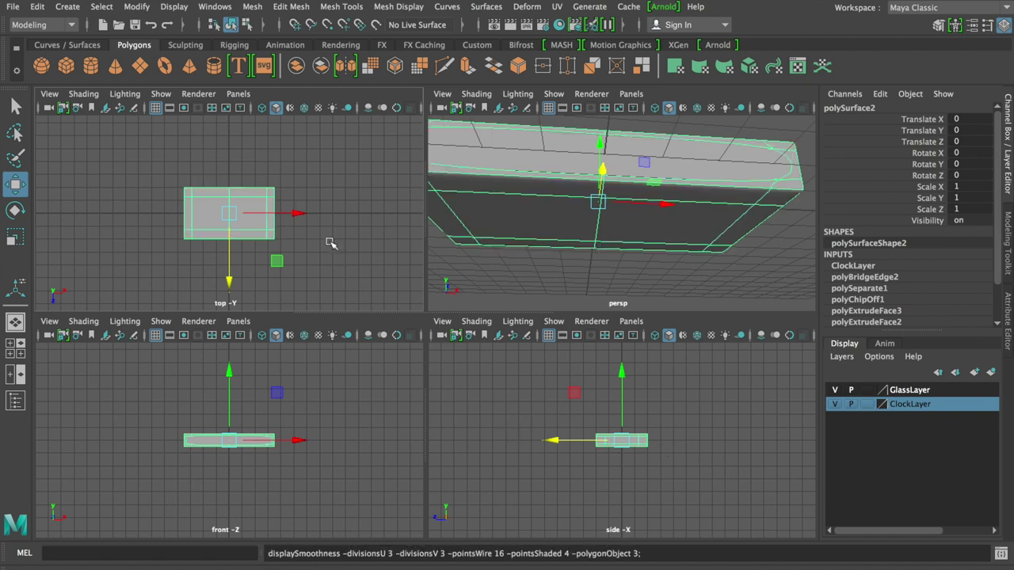
{"action": "key", "text": "1"}
{"action": "key", "text": "4"}
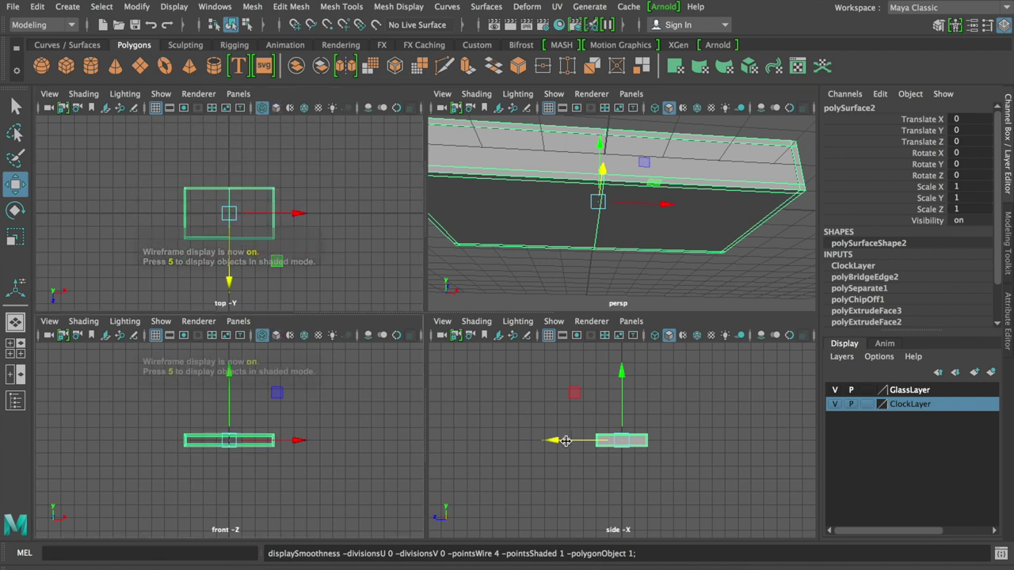
Frame the box in wireframe in the orthographic views, then create a polygon sphere
{"action": "key", "text": "f"}
{"action": "scroll", "coordinate": [573, 449], "scroll_direction": "down", "scroll_amount": 3}
{"action": "key", "text": "4"}
{"action": "scroll", "coordinate": [346, 431], "scroll_direction": "up", "scroll_amount": 2}
{"action": "scroll", "coordinate": [347, 432], "scroll_direction": "up", "scroll_amount": 3}
{"action": "scroll", "coordinate": [264, 208], "scroll_direction": "up", "scroll_amount": 3}
{"action": "scroll", "coordinate": [418, 211], "scroll_direction": "up", "scroll_amount": 2}
{"action": "mouse_move", "coordinate": [683, 182]}
{"action": "left_mouse_down", "text": "alt"}
{"action": "mouse_move", "coordinate": [726, 209]}
{"action": "mouse_move", "coordinate": [576, 213]}
{"action": "mouse_move", "coordinate": [615, 232]}
{"action": "left_mouse_up", "text": "alt"}
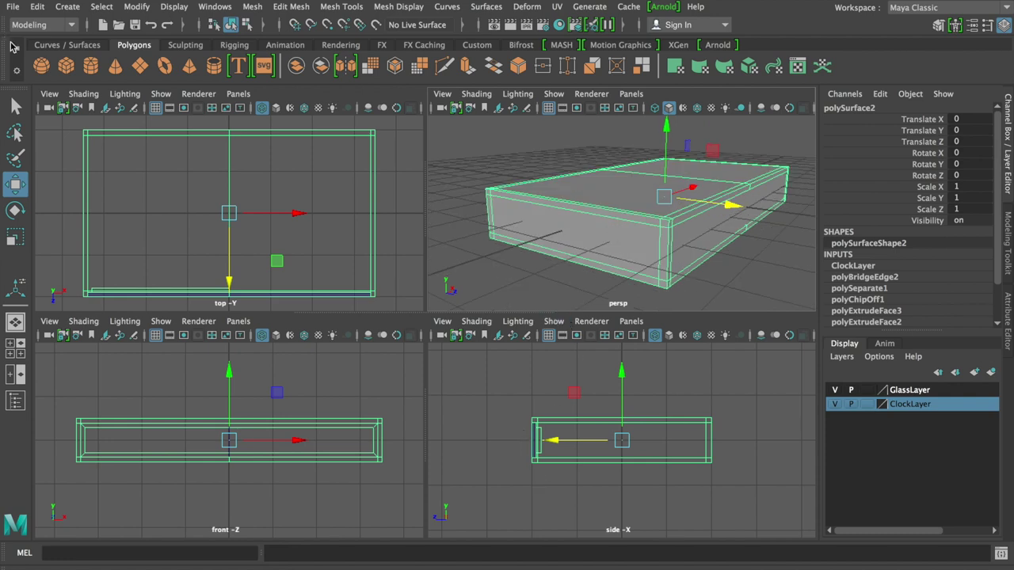
{"action": "left_click", "coordinate": [41, 67]}
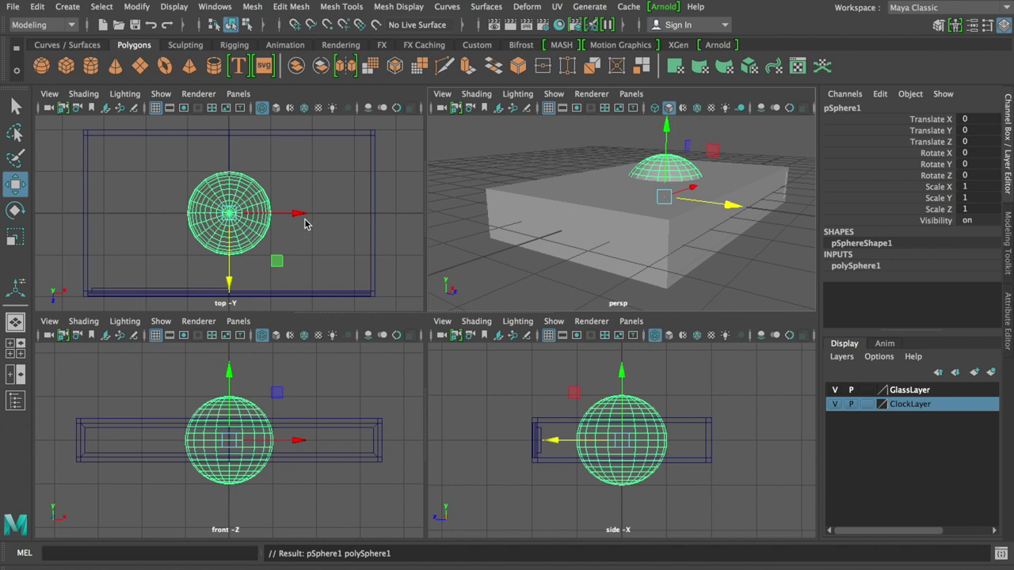
Scale the sphere uniformly to 0.497 and move it toward the box's front-left corner
{"action": "key", "text": "r"}
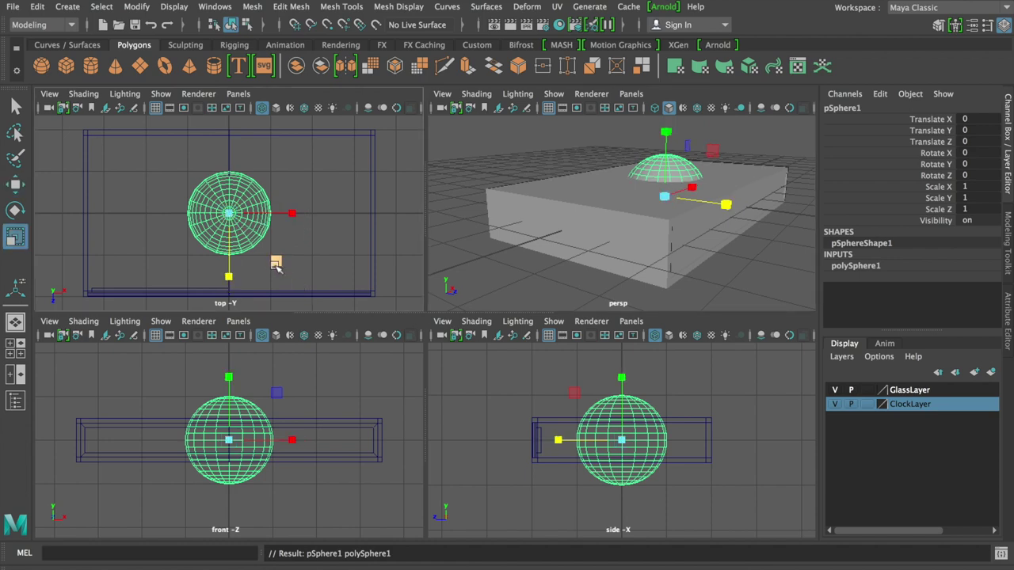
{"action": "left_click_drag", "start_coordinate": [228, 212], "coordinate": [184, 200]}
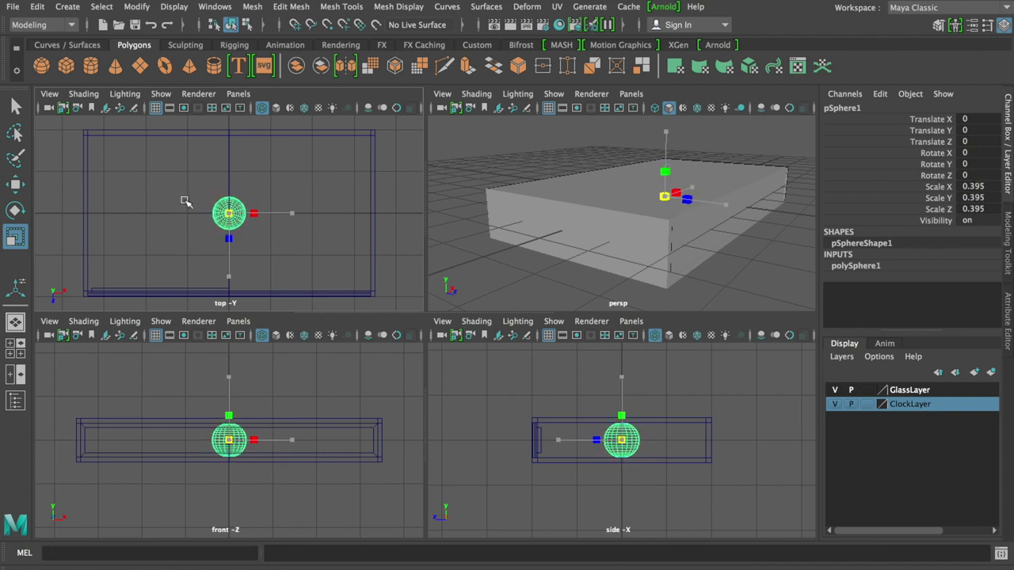
{"action": "left_click_drag", "start_coordinate": [184, 200], "coordinate": [188, 202]}
{"action": "scroll", "coordinate": [335, 362], "scroll_direction": "up", "scroll_amount": 5}
{"action": "scroll", "coordinate": [277, 397], "scroll_direction": "down", "scroll_amount": 2}
{"action": "left_click_drag", "start_coordinate": [228, 440], "coordinate": [243, 444]}
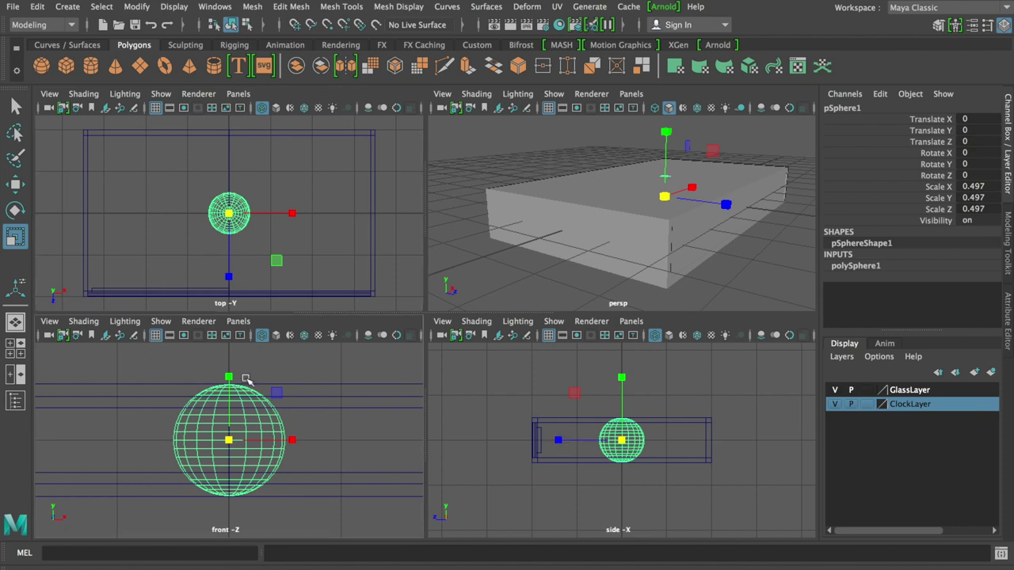
{"action": "middle_click_drag", "start_coordinate": [262, 368], "coordinate": [308, 376], "text": "alt"}
{"action": "scroll", "coordinate": [308, 376], "scroll_direction": "down", "scroll_amount": 2}
{"action": "scroll", "coordinate": [308, 376], "scroll_direction": "down", "scroll_amount": 2}
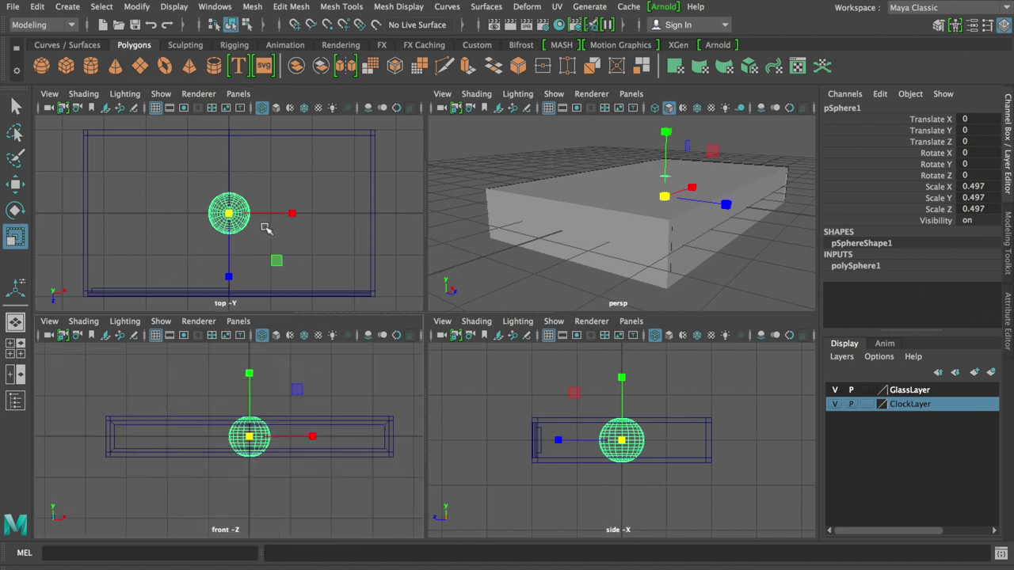
{"action": "key", "text": "w"}
{"action": "left_click_drag", "start_coordinate": [276, 262], "coordinate": [153, 316]}
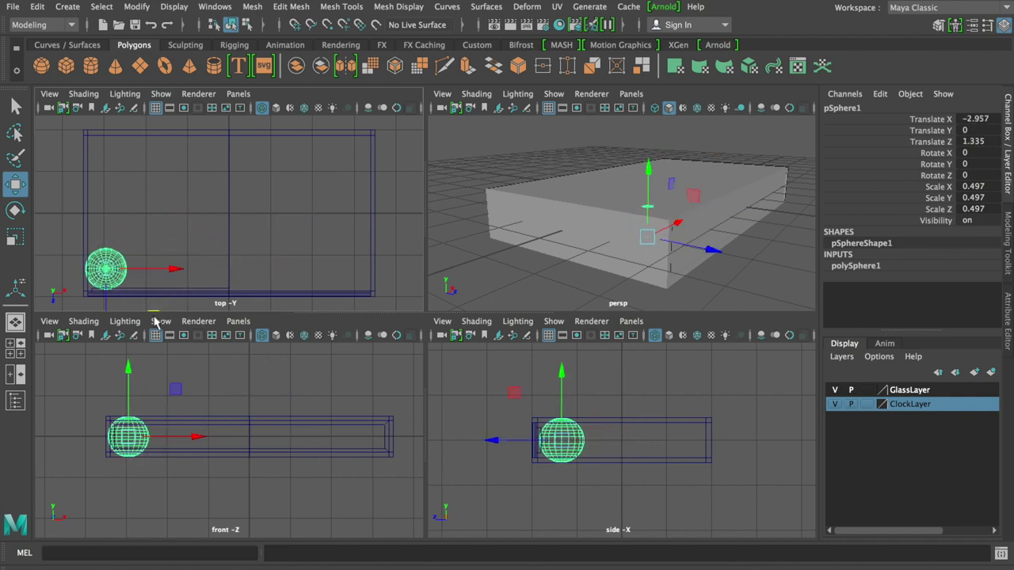
Position the first sphere at the box's left corner, X -2.993, Z 1.494
{"action": "scroll", "coordinate": [119, 266], "scroll_direction": "up", "scroll_amount": 3}
{"action": "middle_click_drag", "start_coordinate": [143, 200], "coordinate": [414, 188], "text": "alt"}
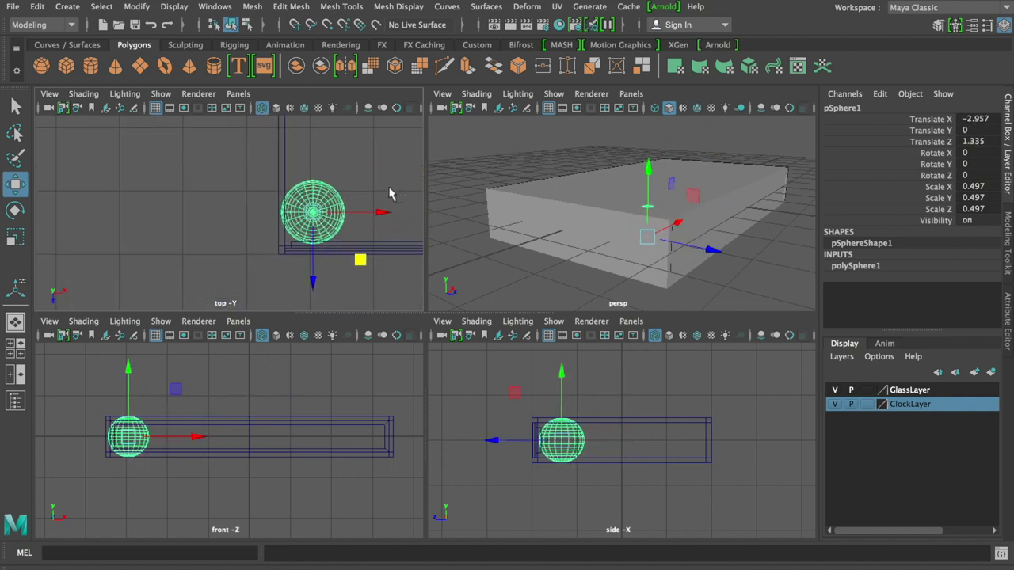
{"action": "scroll", "coordinate": [270, 228], "scroll_direction": "up", "scroll_amount": 3}
{"action": "mouse_move", "coordinate": [344, 235]}
{"action": "middle_mouse_down", "text": "alt"}
{"action": "mouse_move", "coordinate": [284, 230]}
{"action": "mouse_move", "coordinate": [280, 251]}
{"action": "middle_mouse_up", "text": "alt"}
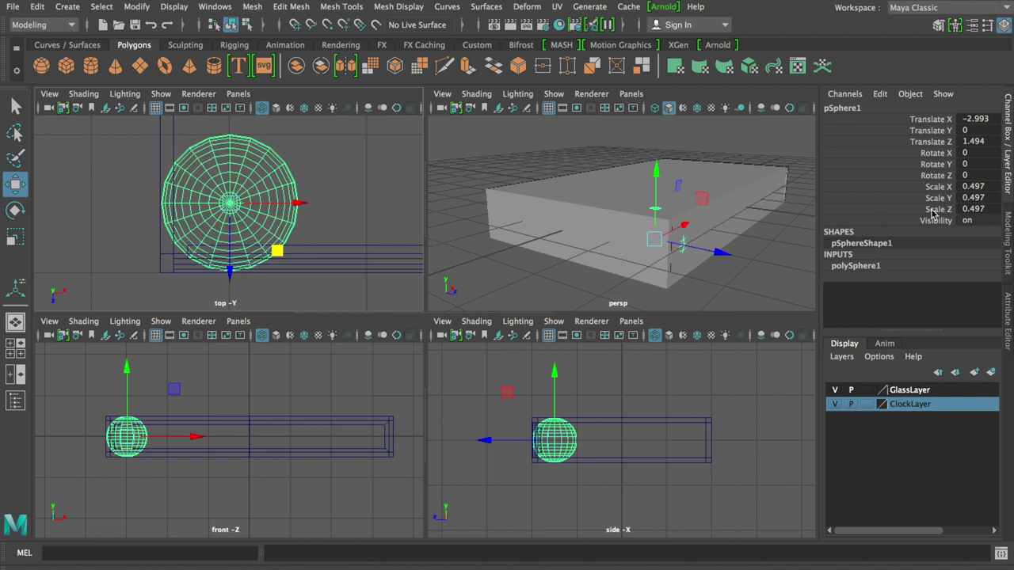
{"action": "left_click", "coordinate": [856, 267]}
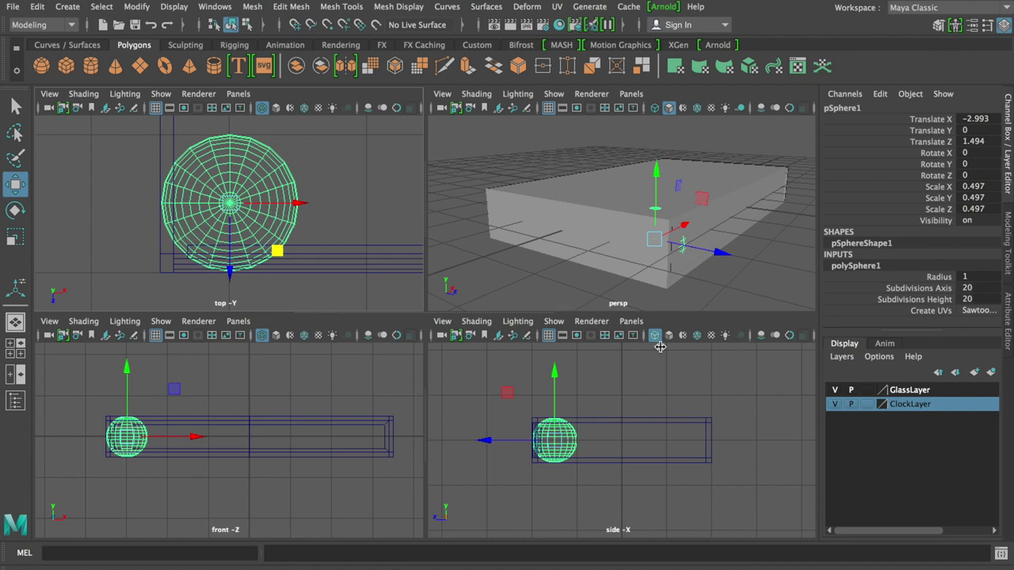
{"action": "right_click_drag", "start_coordinate": [554, 440], "coordinate": [605, 437], "text": "alt"}
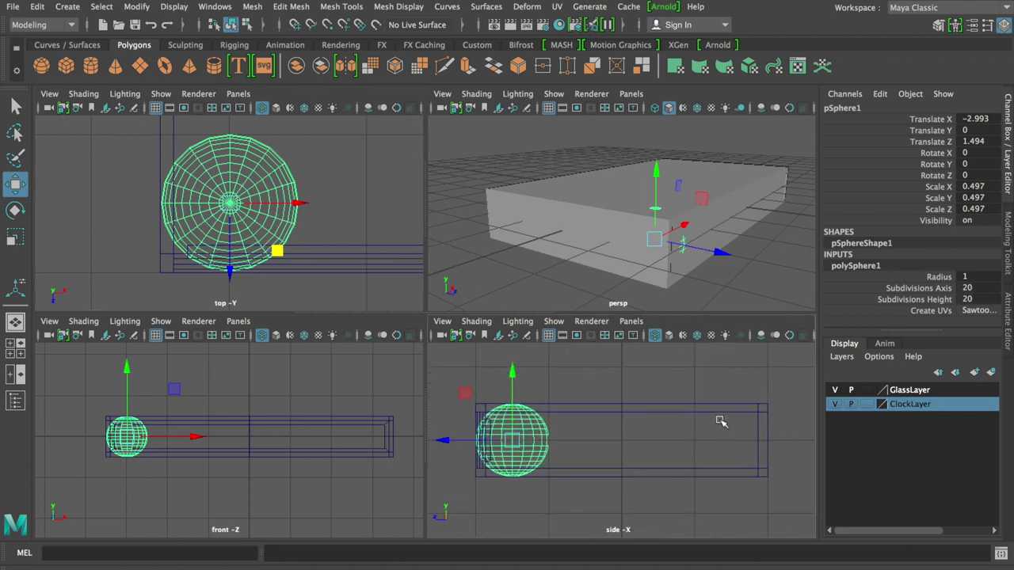
{"action": "mouse_move", "coordinate": [477, 446]}
{"action": "right_mouse_down", "text": "alt"}
{"action": "mouse_move", "coordinate": [618, 432]}
{"action": "mouse_move", "coordinate": [599, 414]}
{"action": "right_mouse_up", "text": "alt"}
{"action": "key", "text": "f"}
{"action": "left_click", "coordinate": [232, 205]}
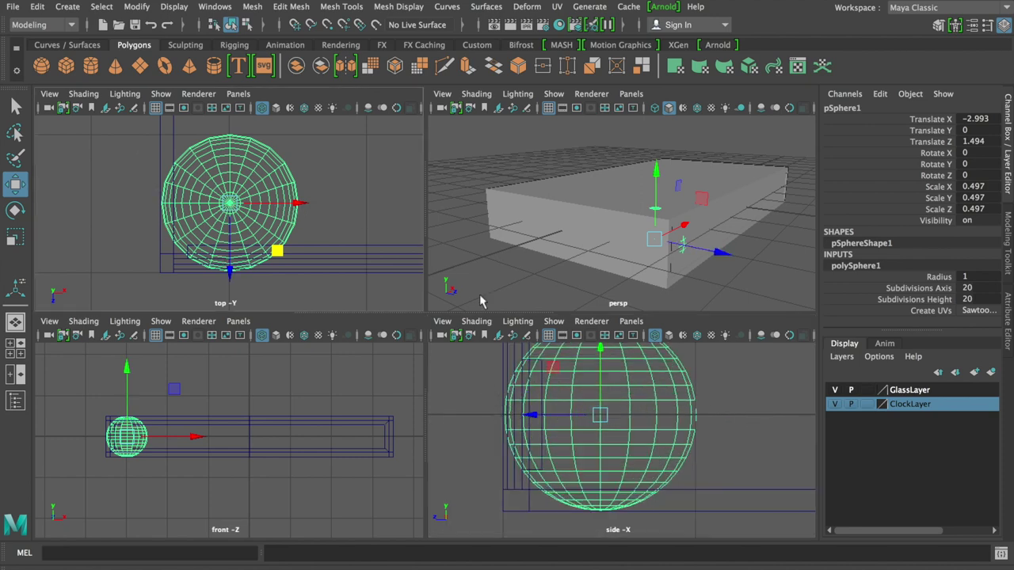
{"action": "right_click_drag", "start_coordinate": [324, 189], "coordinate": [219, 195], "text": "alt"}
{"action": "middle_click_drag", "start_coordinate": [270, 190], "coordinate": [219, 212], "text": "alt"}
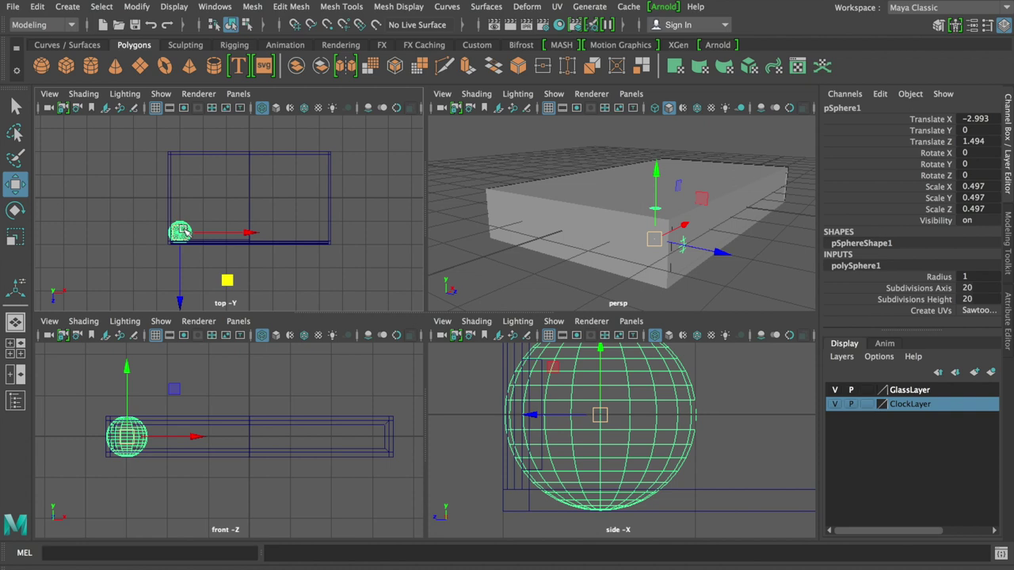
Duplicate the sphere and place the copy at Translate X 3.001, Z 1.494
{"action": "key", "text": "ctrl+d"}
{"action": "left_click_drag", "start_coordinate": [249, 232], "coordinate": [394, 239]}
{"action": "scroll", "coordinate": [369, 236], "scroll_direction": "up", "scroll_amount": 2}
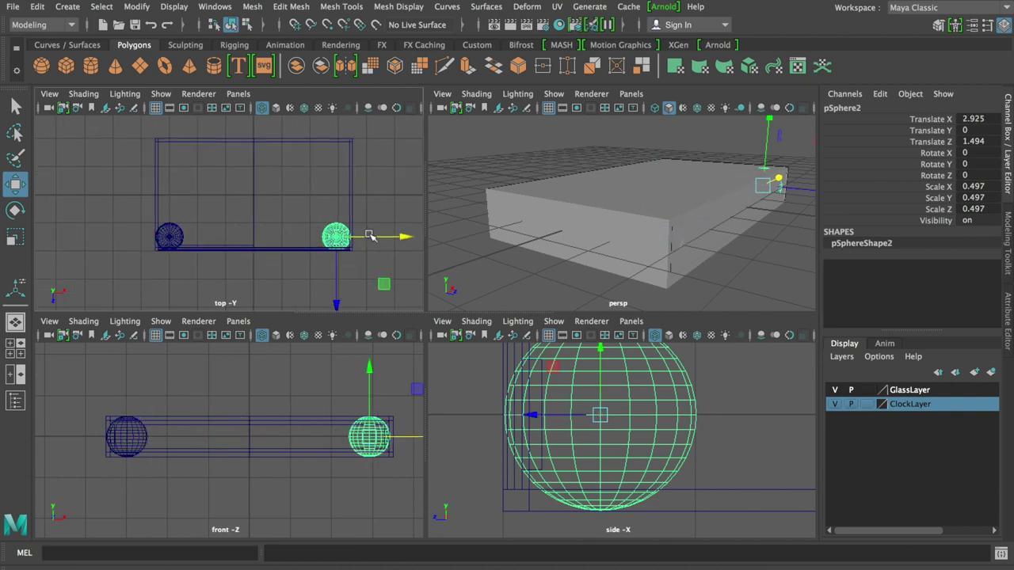
{"action": "key", "text": "f"}
{"action": "scroll", "coordinate": [301, 214], "scroll_direction": "up", "scroll_amount": 2}
{"action": "left_click_drag", "start_coordinate": [305, 215], "coordinate": [315, 217]}
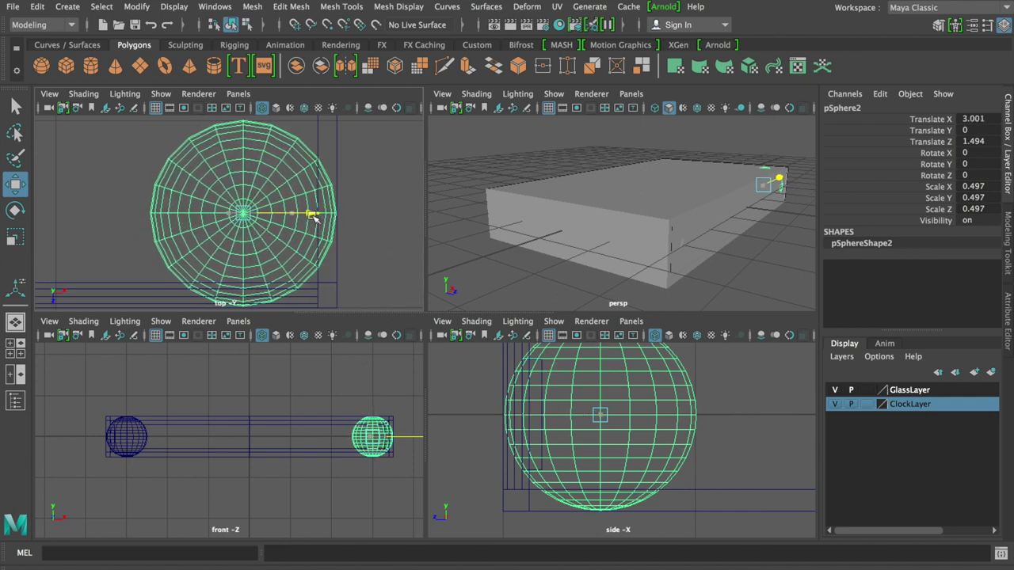
{"action": "middle_click_drag", "start_coordinate": [307, 252], "coordinate": [307, 216], "text": "alt"}
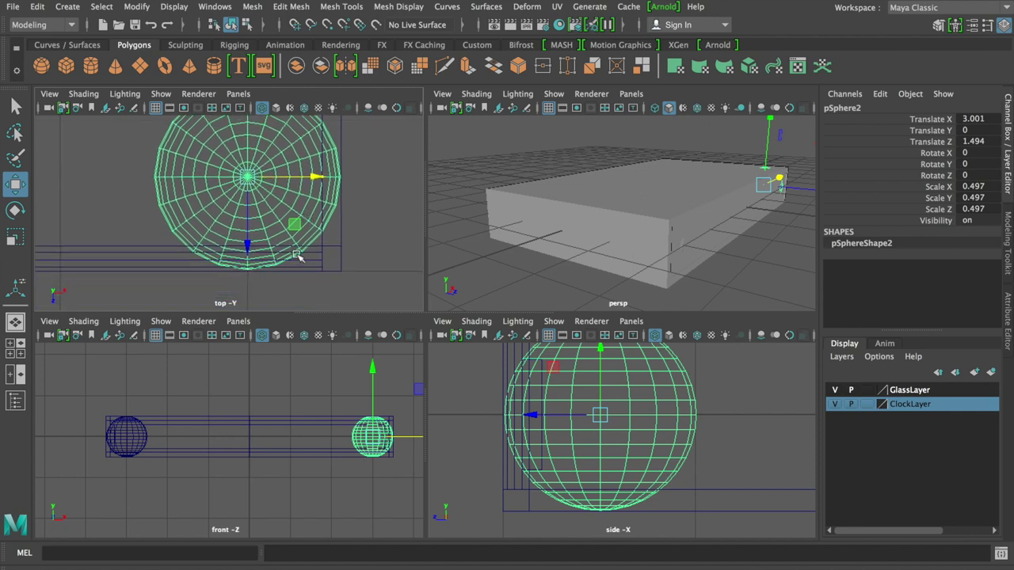
{"action": "key", "text": "a"}
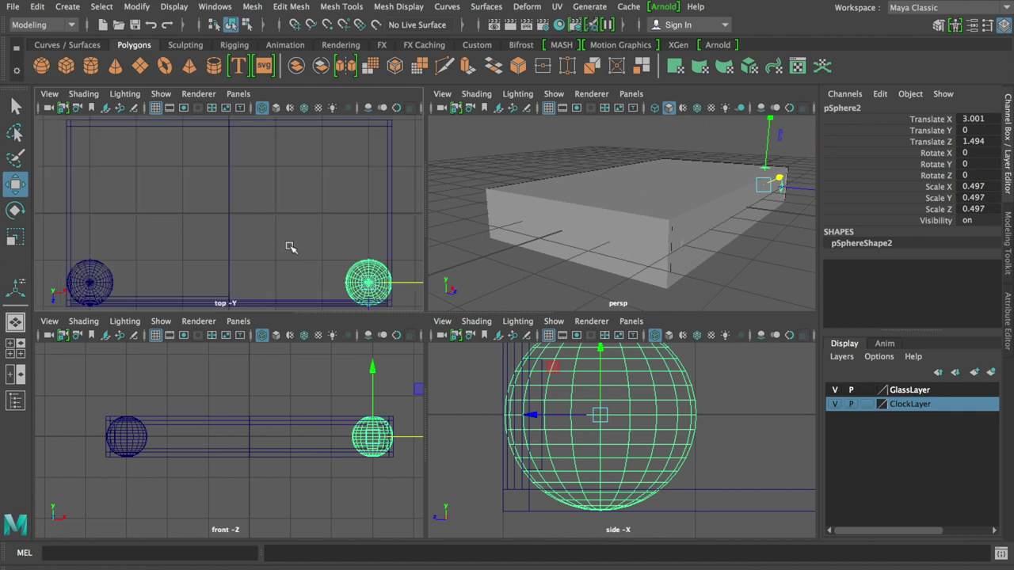
{"action": "left_click", "coordinate": [99, 286]}
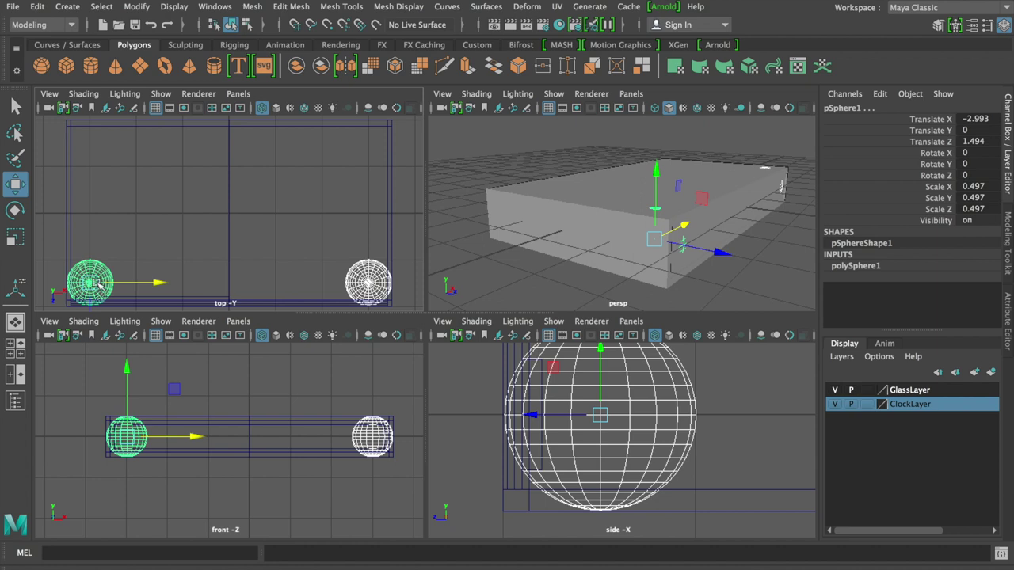
Duplicate both spheres and move the pair to the box's opposite long edge
{"action": "key", "text": "ctrl+d"}
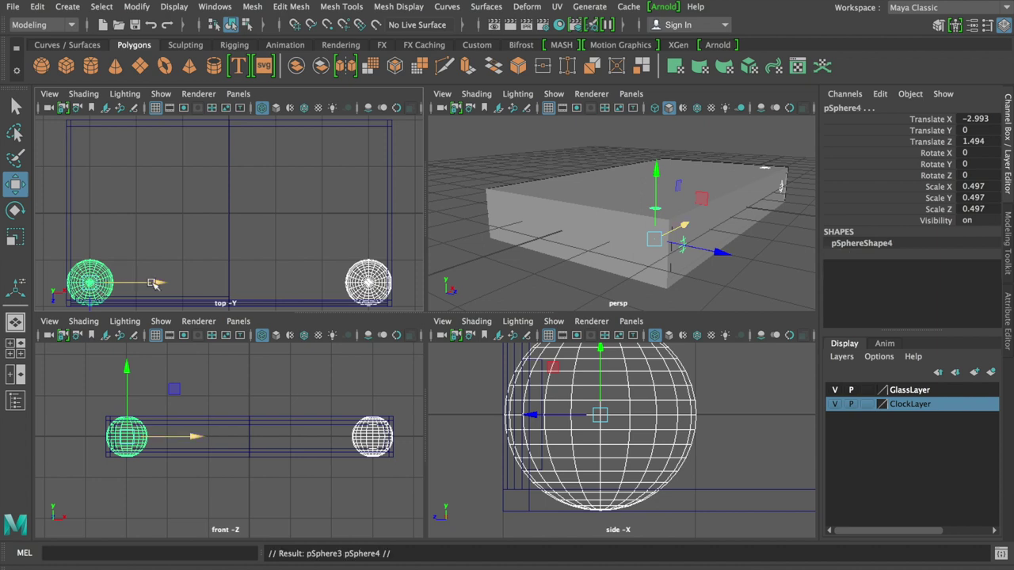
{"action": "left_click_drag", "start_coordinate": [89, 300], "coordinate": [89, 161]}
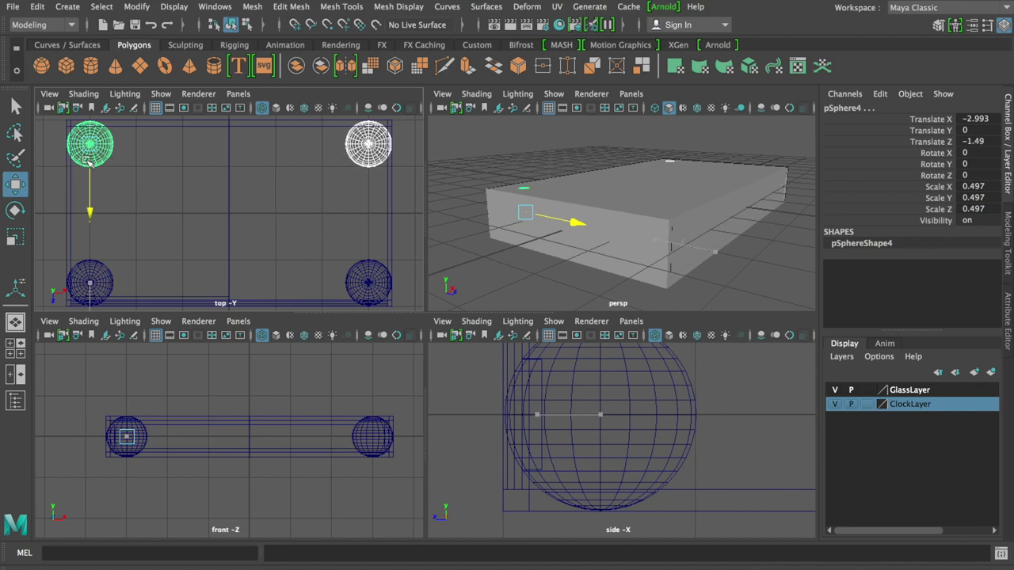
{"action": "left_click_drag", "start_coordinate": [89, 161], "coordinate": [89, 162]}
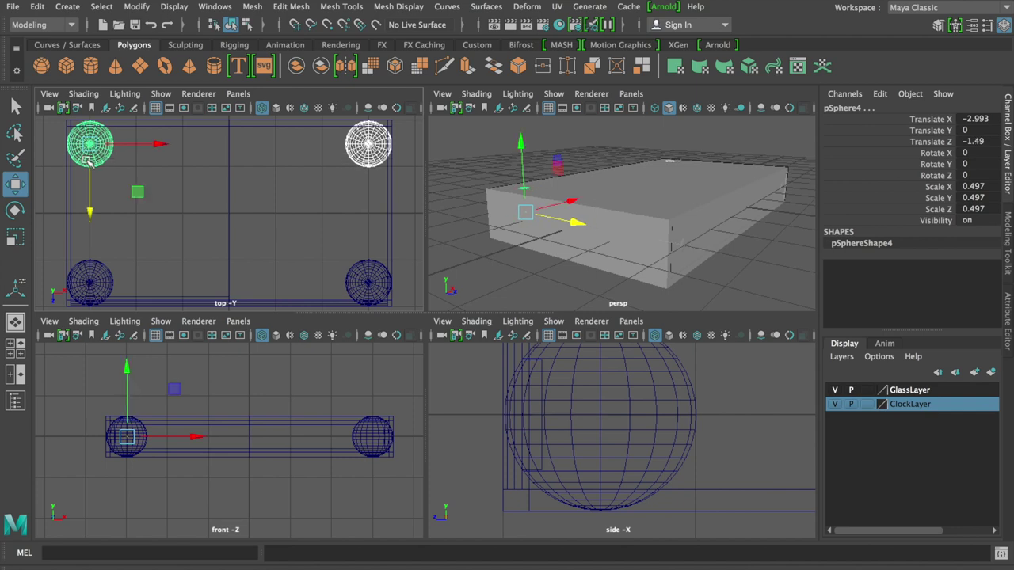
{"action": "key", "text": "f"}
{"action": "left_click", "coordinate": [103, 180]}
{"action": "left_click", "coordinate": [77, 222]}
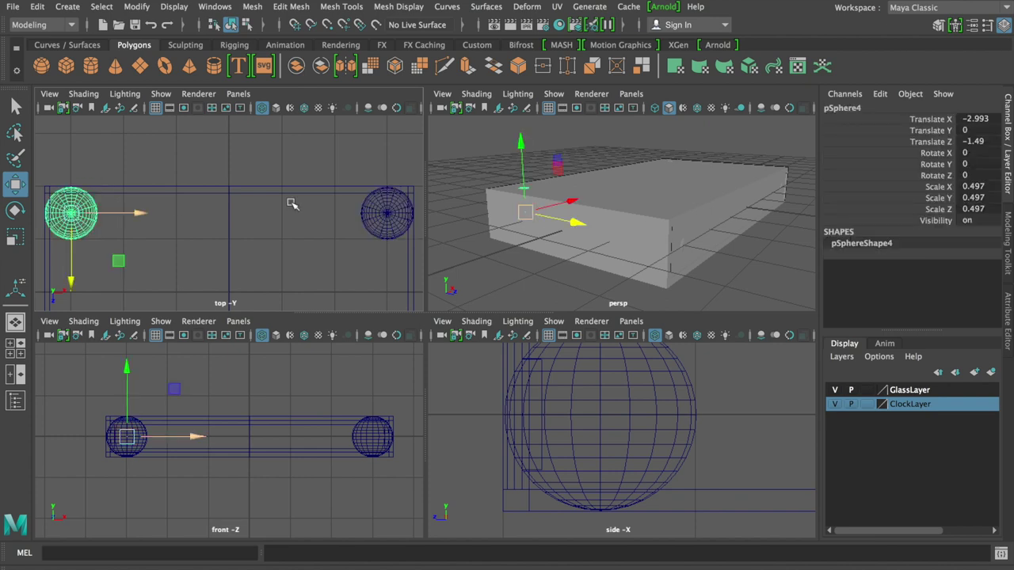
{"action": "left_click", "coordinate": [389, 216]}
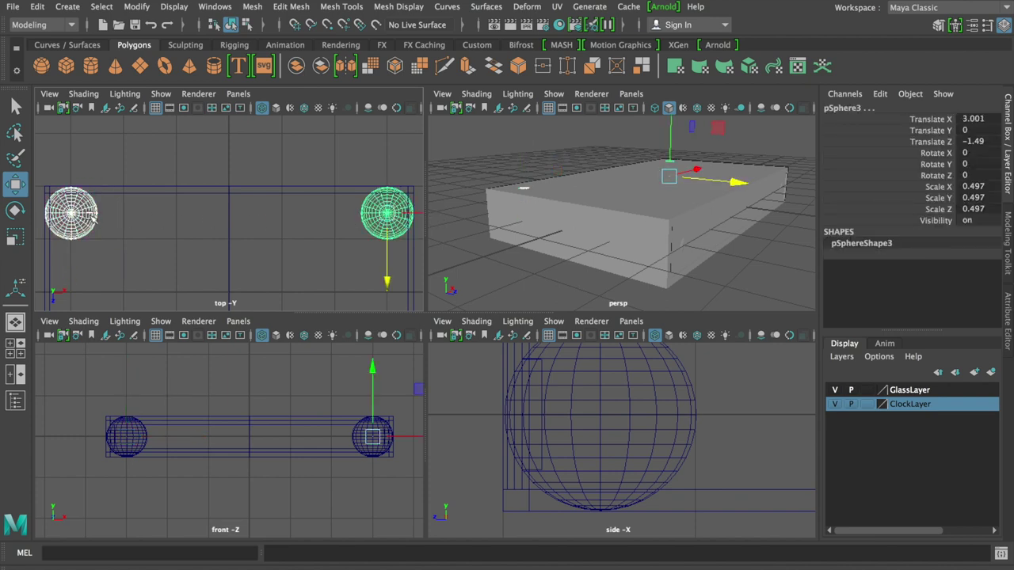
Align the back-right sphere to Translate Z -1.494
{"action": "middle_click_drag", "start_coordinate": [210, 221], "coordinate": [351, 182], "text": "alt"}
{"action": "scroll", "coordinate": [351, 182], "scroll_direction": "down", "scroll_amount": 2}
{"action": "scroll", "coordinate": [351, 182], "scroll_direction": "up", "scroll_amount": 3}
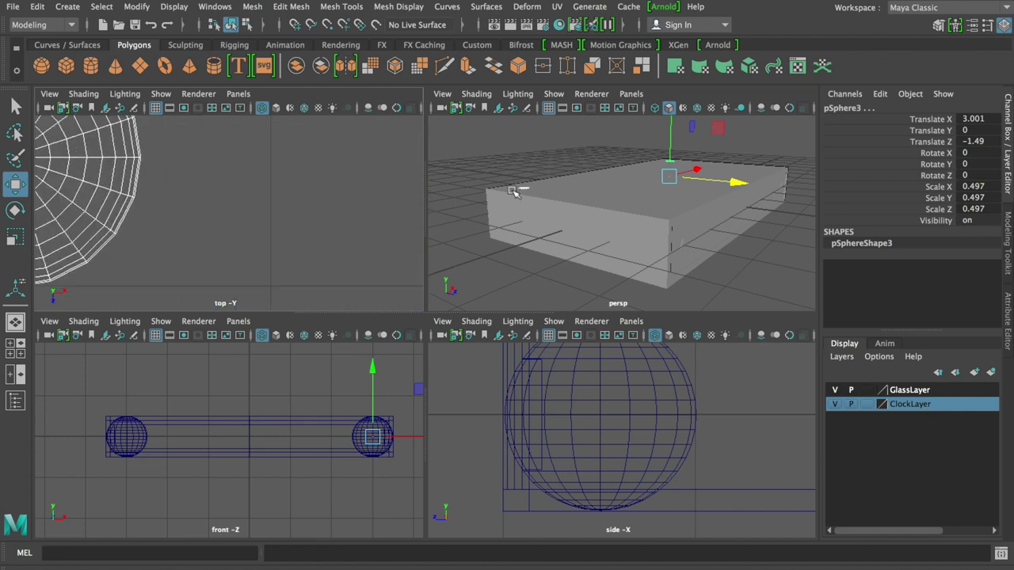
{"action": "scroll", "coordinate": [272, 185], "scroll_direction": "up", "scroll_amount": 2}
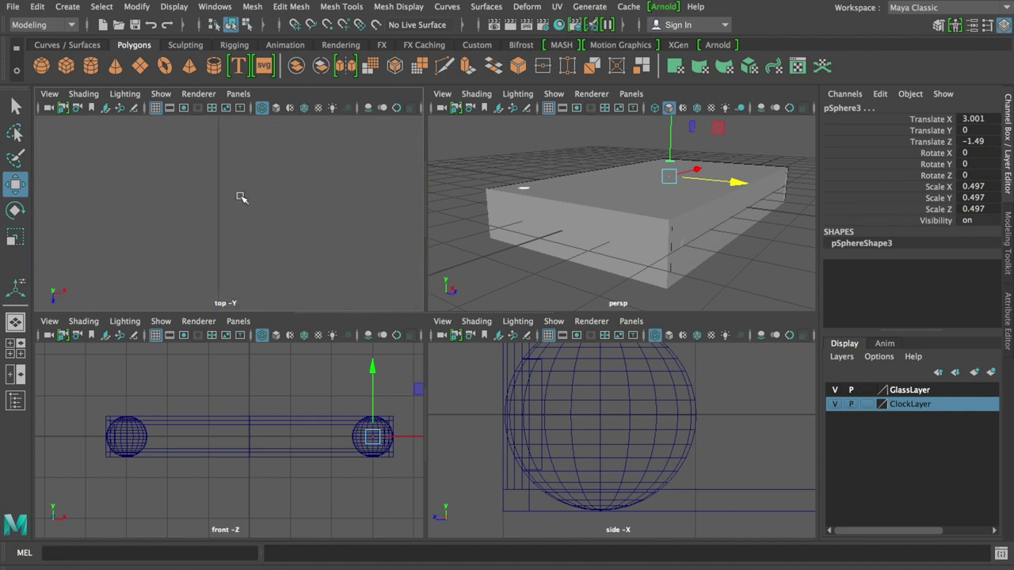
{"action": "scroll", "coordinate": [372, 197], "scroll_direction": "down", "scroll_amount": 3}
{"action": "scroll", "coordinate": [373, 198], "scroll_direction": "up", "scroll_amount": 3}
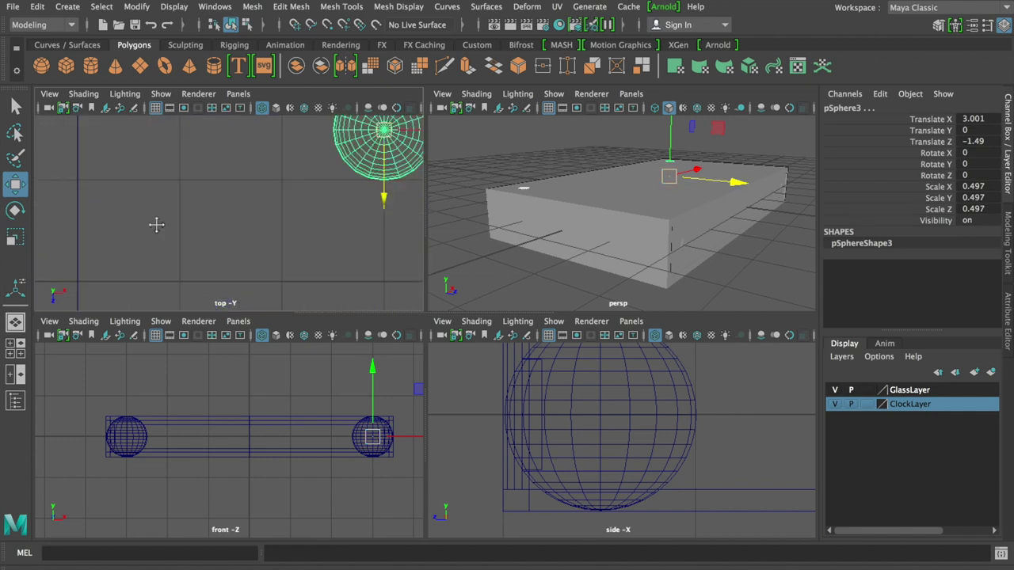
{"action": "key", "text": "f"}
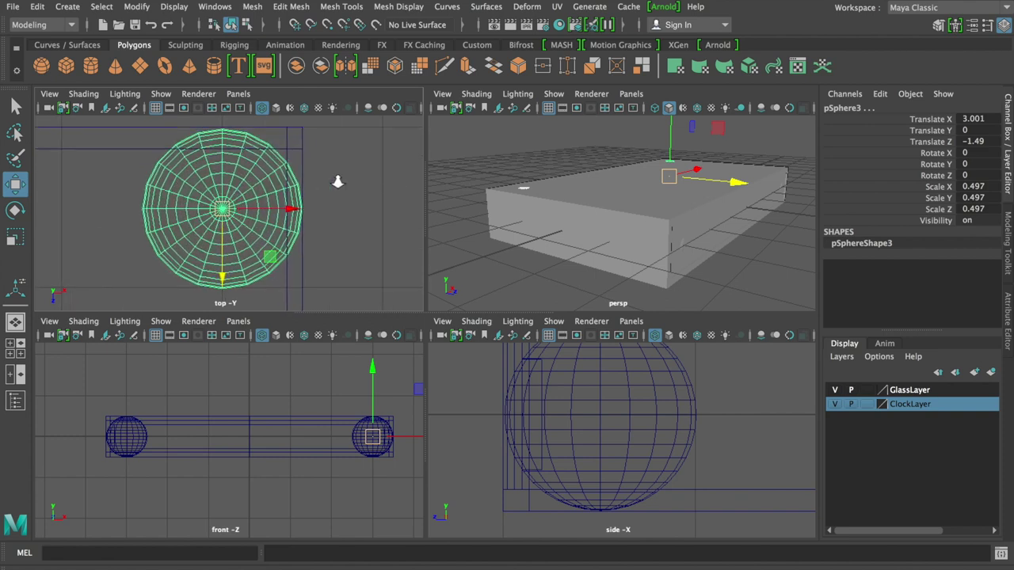
{"action": "middle_click_drag", "start_coordinate": [362, 198], "coordinate": [351, 233], "text": "alt"}
{"action": "scroll", "coordinate": [206, 294], "scroll_direction": "up", "scroll_amount": 1}
{"action": "left_click_drag", "start_coordinate": [213, 288], "coordinate": [213, 289]}
Lower the bottom-right sphere to Translate Y -0.08 so all four poke beneath the box
{"action": "mouse_move", "coordinate": [774, 220]}
{"action": "left_mouse_down", "text": "alt"}
{"action": "mouse_move", "coordinate": [656, 219]}
{"action": "mouse_move", "coordinate": [717, 198]}
{"action": "mouse_move", "coordinate": [748, 168]}
{"action": "mouse_move", "coordinate": [573, 242]}
{"action": "left_mouse_up", "text": "alt"}
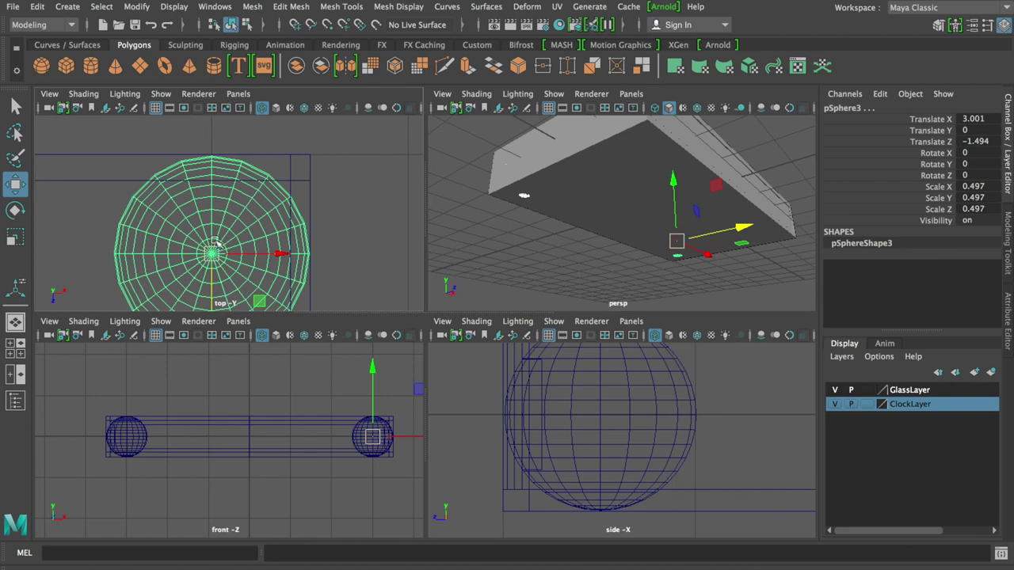
{"action": "key", "text": "a"}
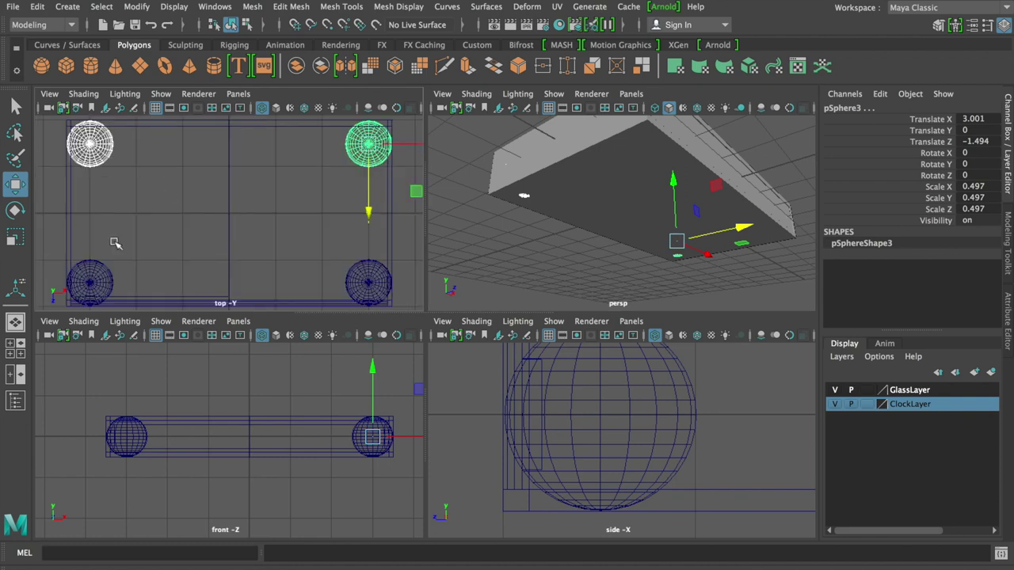
{"action": "left_click", "coordinate": [99, 291]}
{"action": "left_click", "coordinate": [364, 280]}
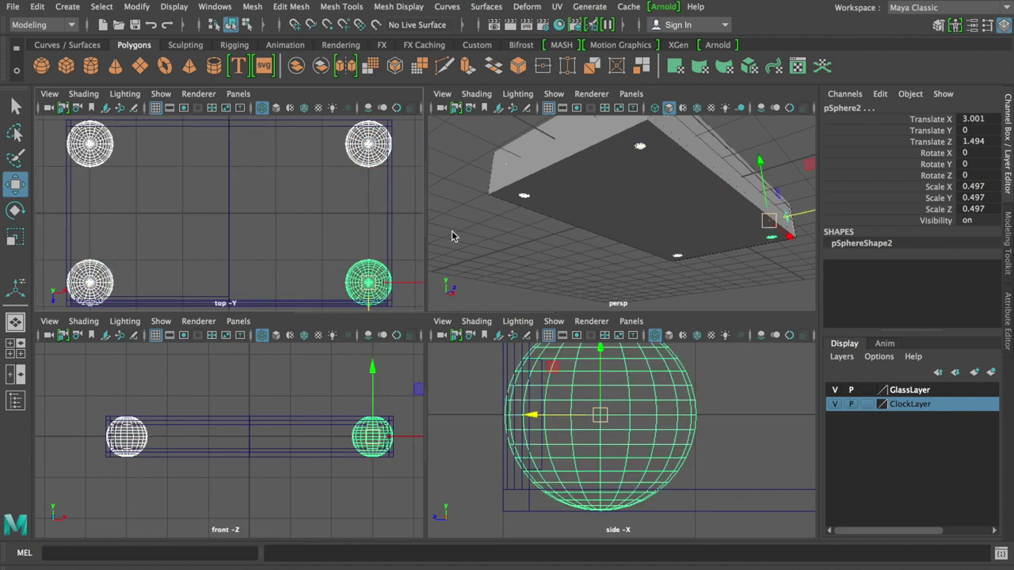
{"action": "left_click_drag", "start_coordinate": [601, 350], "coordinate": [600, 363]}
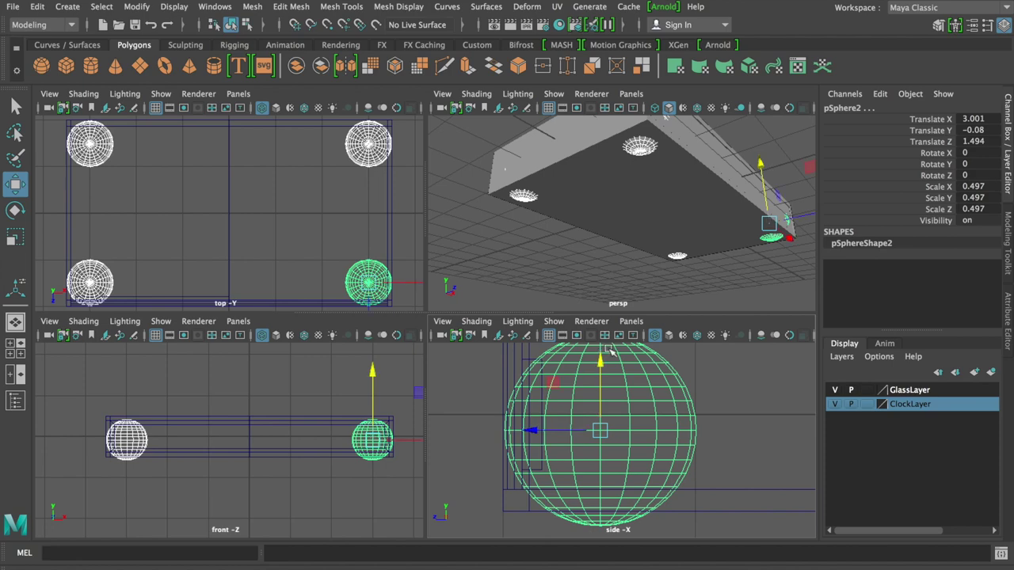
{"action": "mouse_move", "coordinate": [708, 240]}
{"action": "left_mouse_down", "text": "alt"}
{"action": "mouse_move", "coordinate": [697, 228]}
{"action": "mouse_move", "coordinate": [582, 203]}
{"action": "mouse_move", "coordinate": [527, 244]}
{"action": "mouse_move", "coordinate": [655, 234]}
{"action": "left_mouse_up", "text": "alt"}
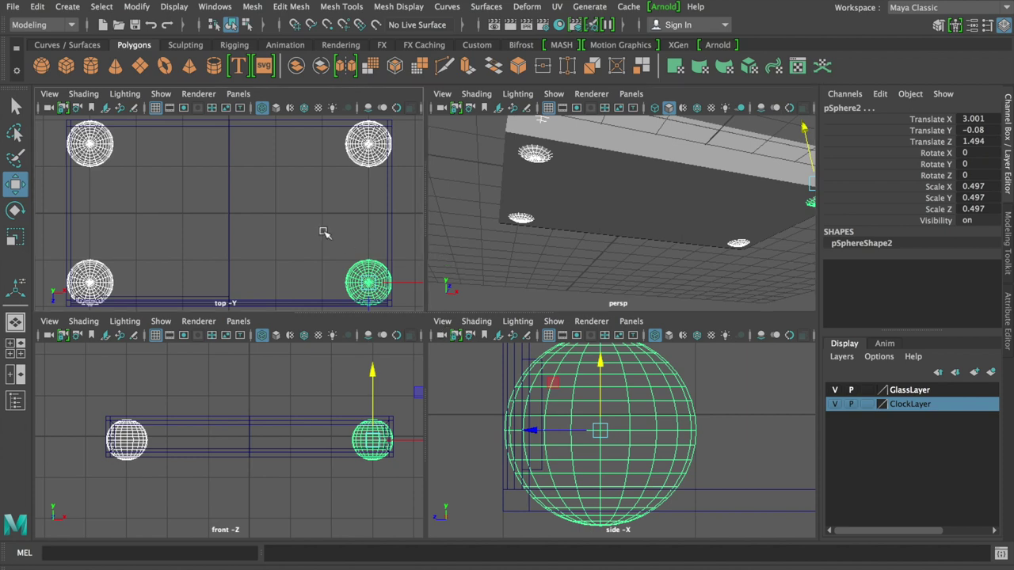
{"action": "scroll", "coordinate": [283, 222], "scroll_direction": "down", "scroll_amount": 2}
{"action": "scroll", "coordinate": [293, 222], "scroll_direction": "down", "scroll_amount": 2}
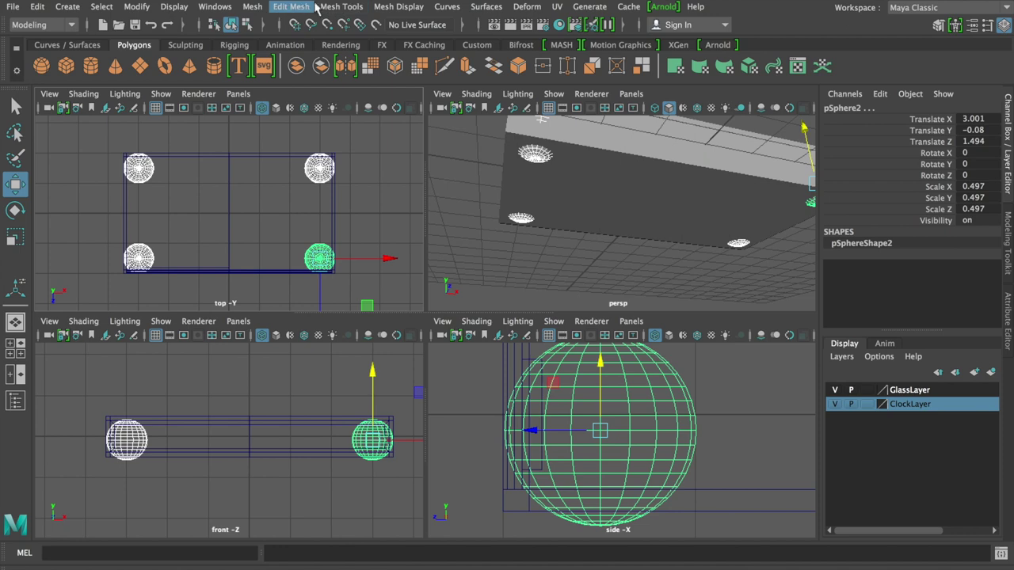
Combine the four spheres with Mesh > Combine into pSphere5 and inspect its polySphere1 inputs
{"action": "left_click", "coordinate": [251, 7]}
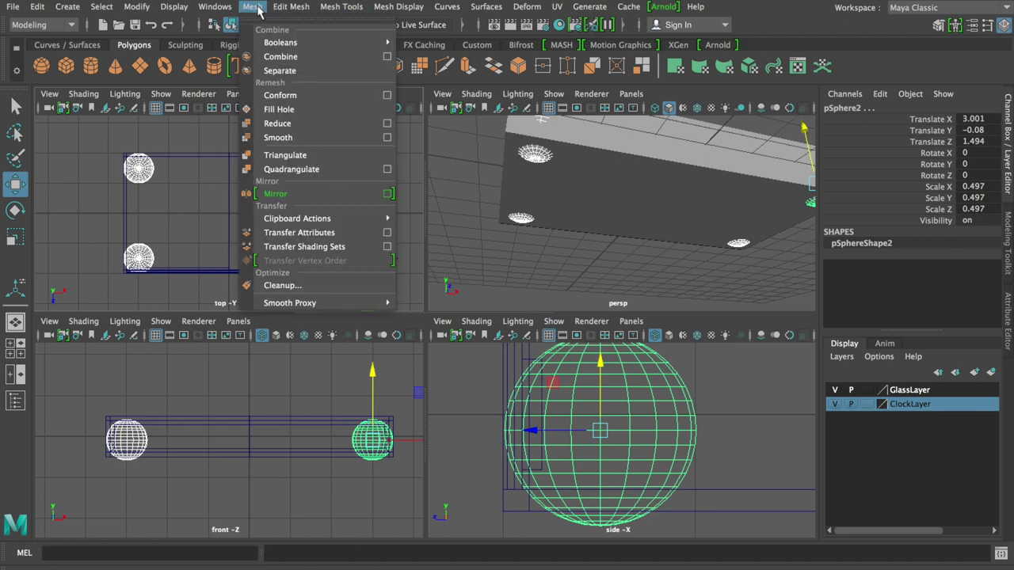
{"action": "left_click", "coordinate": [282, 57]}
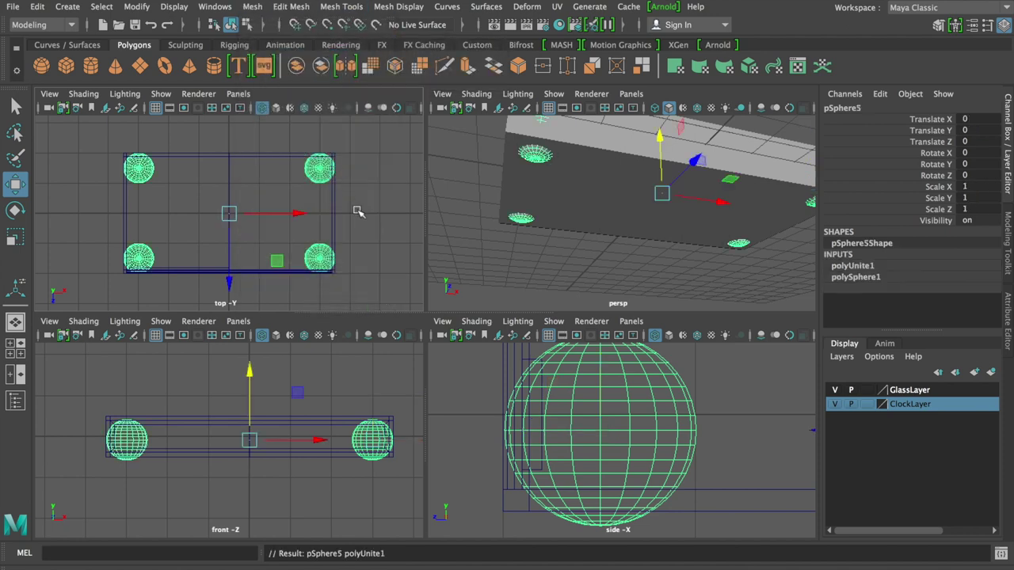
{"action": "left_click", "coordinate": [461, 370]}
{"action": "left_click", "coordinate": [612, 404]}
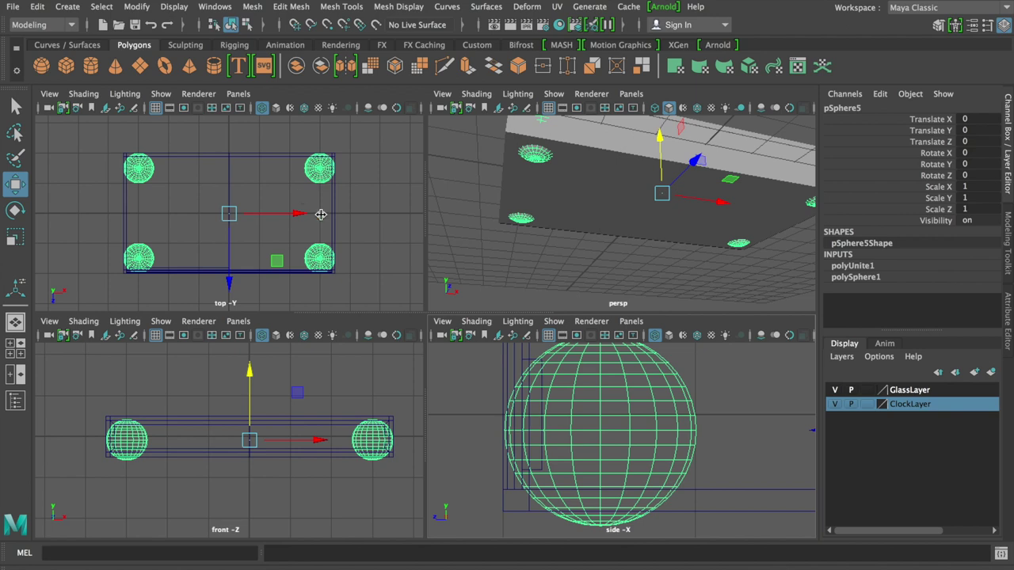
{"action": "left_click", "coordinate": [404, 213]}
{"action": "left_click", "coordinate": [576, 391]}
{"action": "left_click", "coordinate": [864, 278]}
{"action": "left_click", "coordinate": [858, 272]}
{"action": "left_click", "coordinate": [862, 269]}
{"action": "left_click", "coordinate": [862, 269]}
Maximise the side view and marquee-select the spheres' upper faces in face mode
{"action": "scroll", "coordinate": [634, 434], "scroll_direction": "down", "scroll_amount": 3}
{"action": "scroll", "coordinate": [610, 421], "scroll_direction": "down", "scroll_amount": 3}
{"action": "scroll", "coordinate": [657, 418], "scroll_direction": "down", "scroll_amount": 2}
{"action": "scroll", "coordinate": [657, 417], "scroll_direction": "up", "scroll_amount": 2}
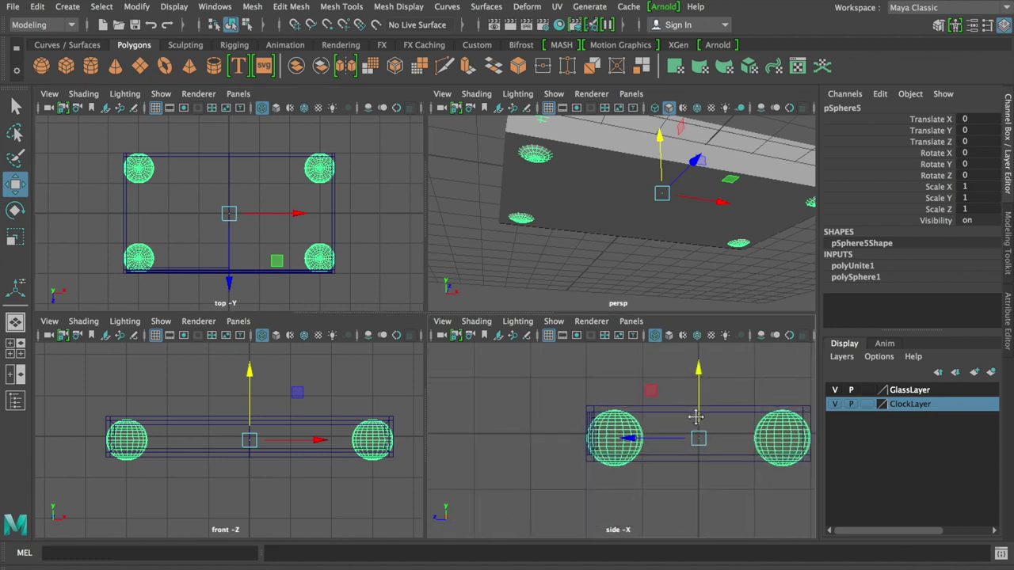
{"action": "middle_click_drag", "start_coordinate": [657, 417], "coordinate": [570, 412], "text": "alt"}
{"action": "key", "text": "space"}
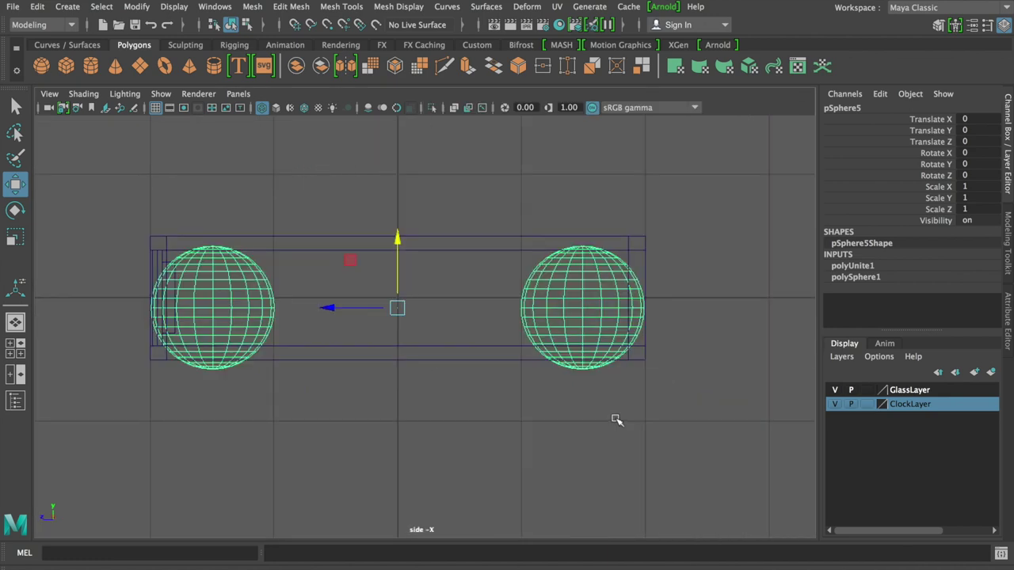
{"action": "middle_click_drag", "start_coordinate": [486, 305], "coordinate": [568, 334], "text": "alt"}
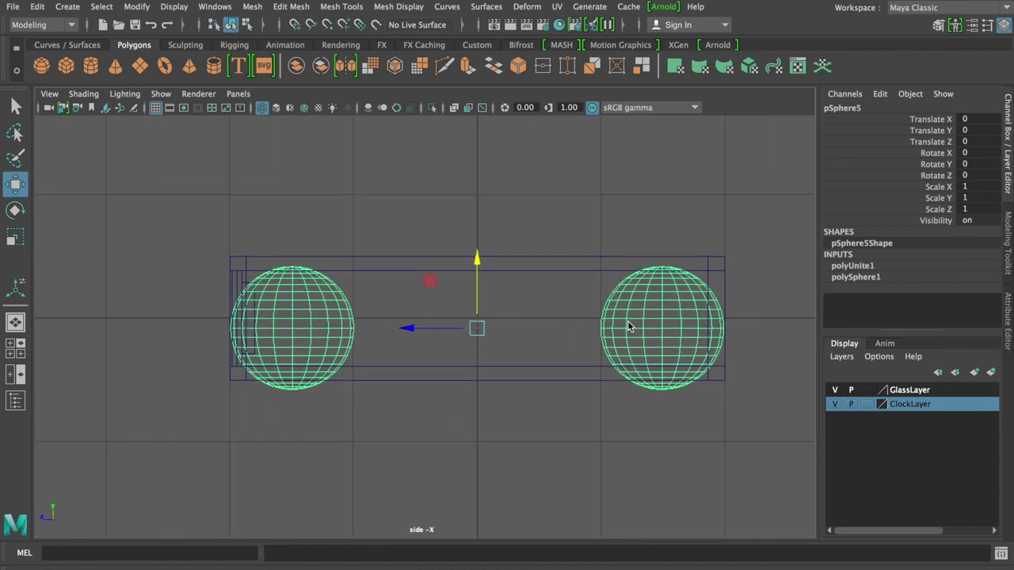
{"action": "right_click_drag", "start_coordinate": [626, 218], "coordinate": [620, 245]}
{"action": "left_click_drag", "start_coordinate": [177, 219], "coordinate": [759, 375]}
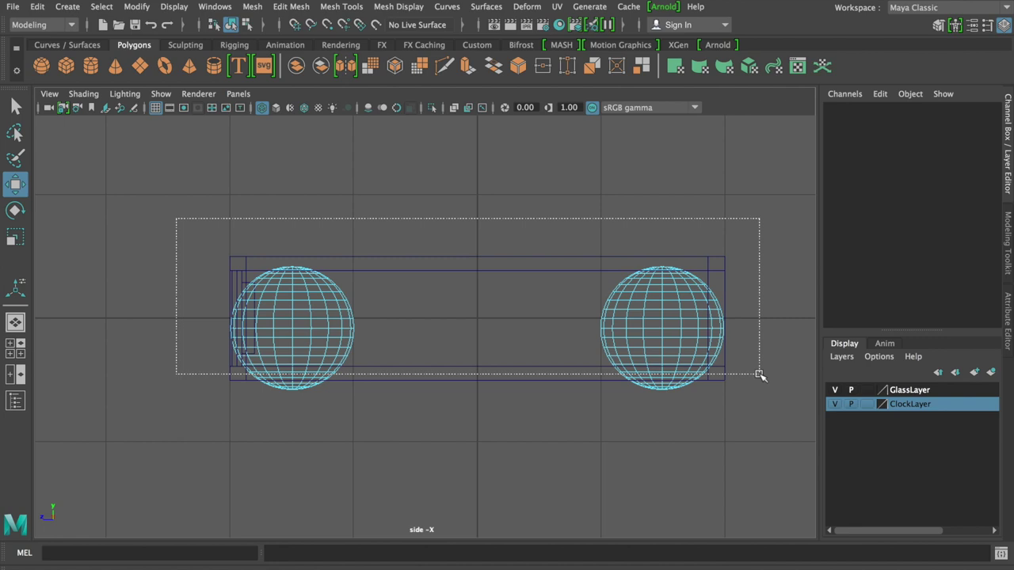
{"action": "left_click_drag", "start_coordinate": [759, 375], "coordinate": [758, 377]}
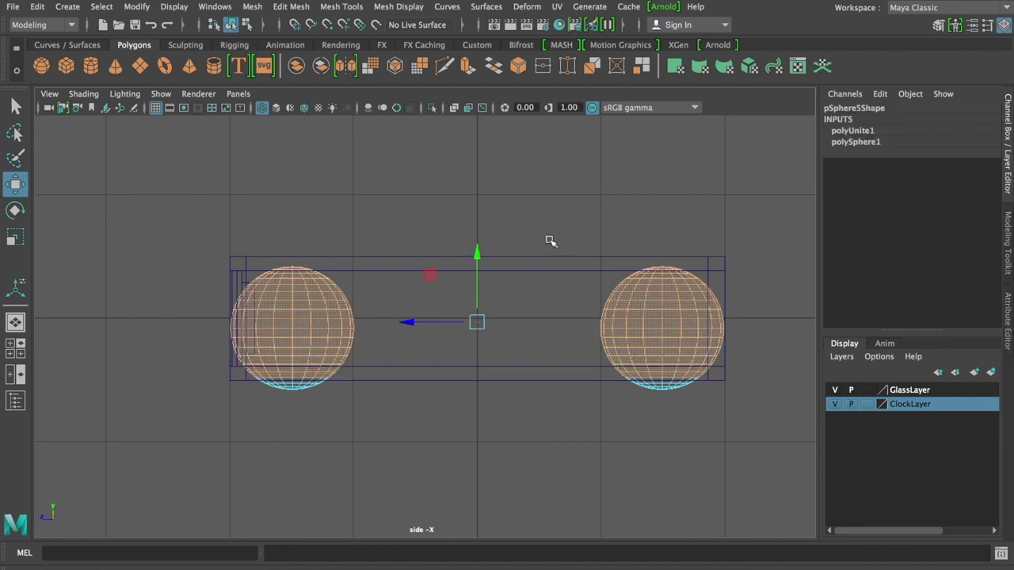
{"action": "key", "text": "space"}
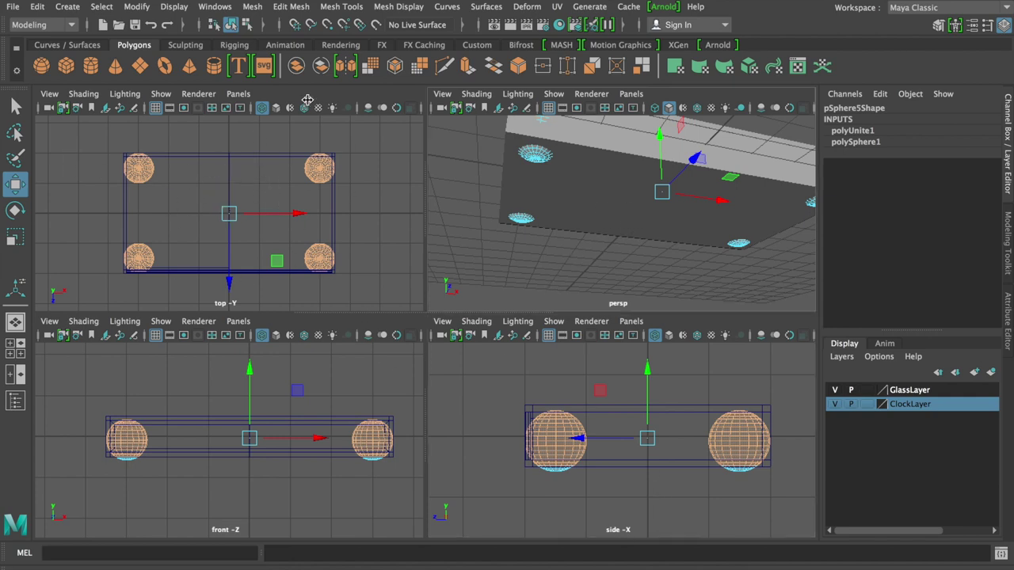
{"action": "mouse_move", "coordinate": [590, 182]}
{"action": "left_mouse_down", "text": "alt"}
{"action": "mouse_move", "coordinate": [487, 189]}
{"action": "mouse_move", "coordinate": [595, 178]}
{"action": "left_mouse_up", "text": "alt"}
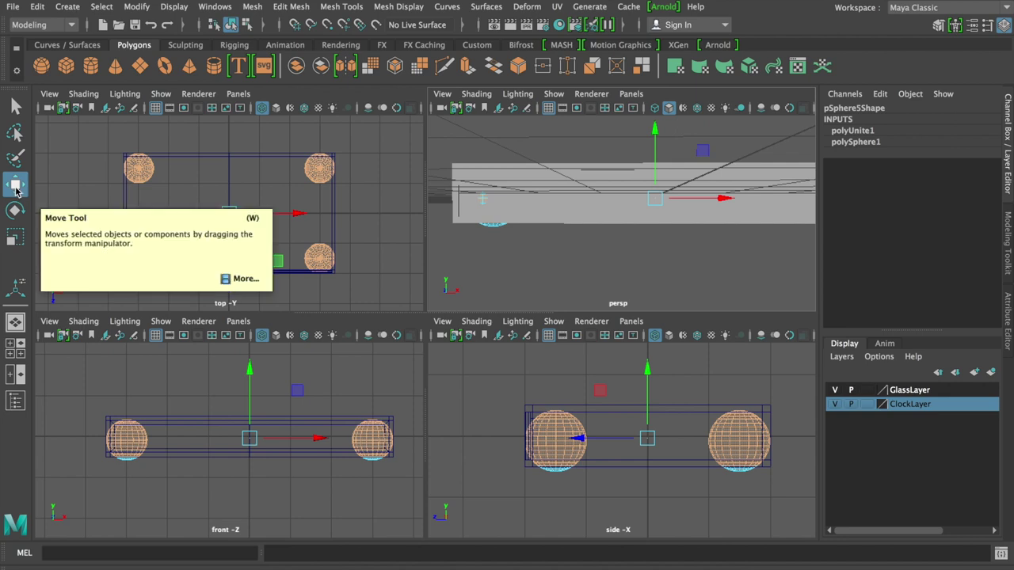
{"action": "double_click", "coordinate": [16, 189]}
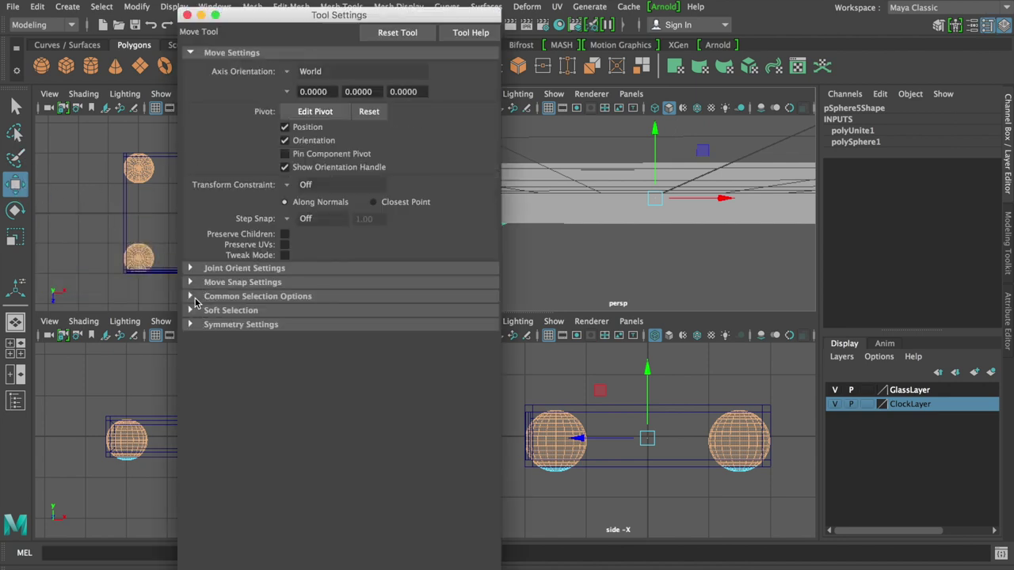
{"action": "left_click", "coordinate": [194, 298]}
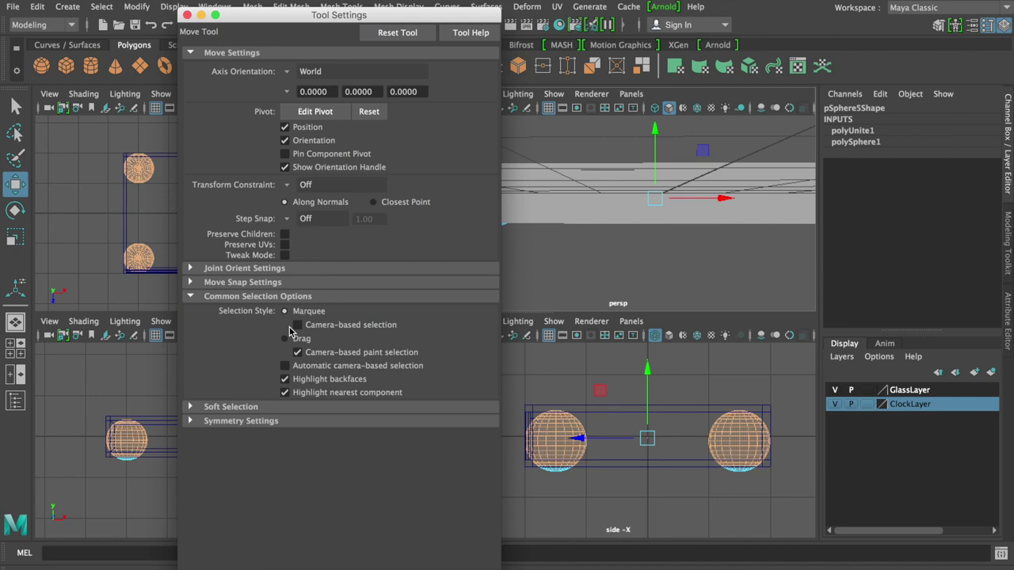
{"action": "left_click", "coordinate": [187, 15]}
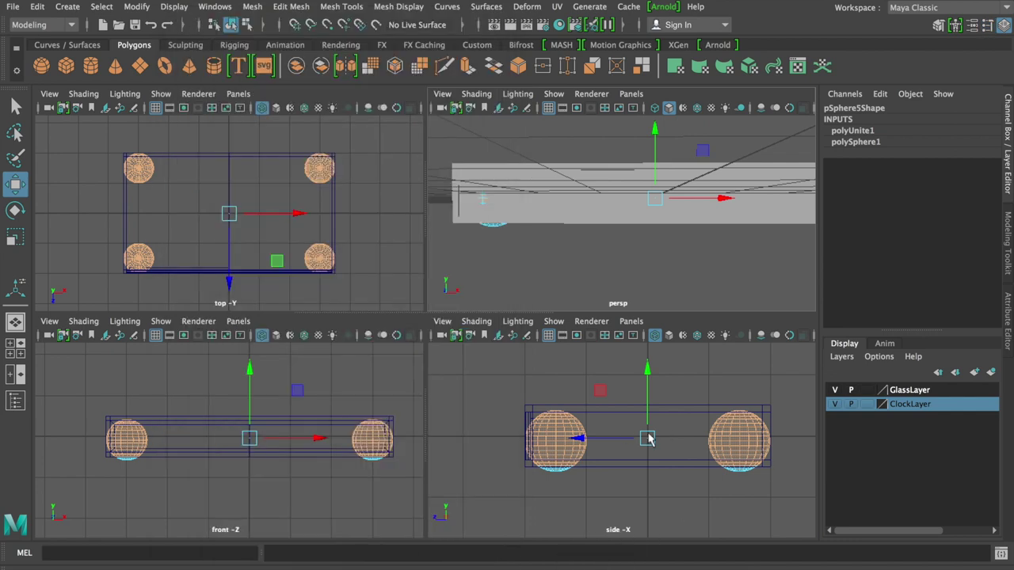
Clear the selection and zoom in to inspect the half-sphere feet under the box
{"action": "left_click_drag", "start_coordinate": [590, 416], "coordinate": [626, 412], "text": "alt"}
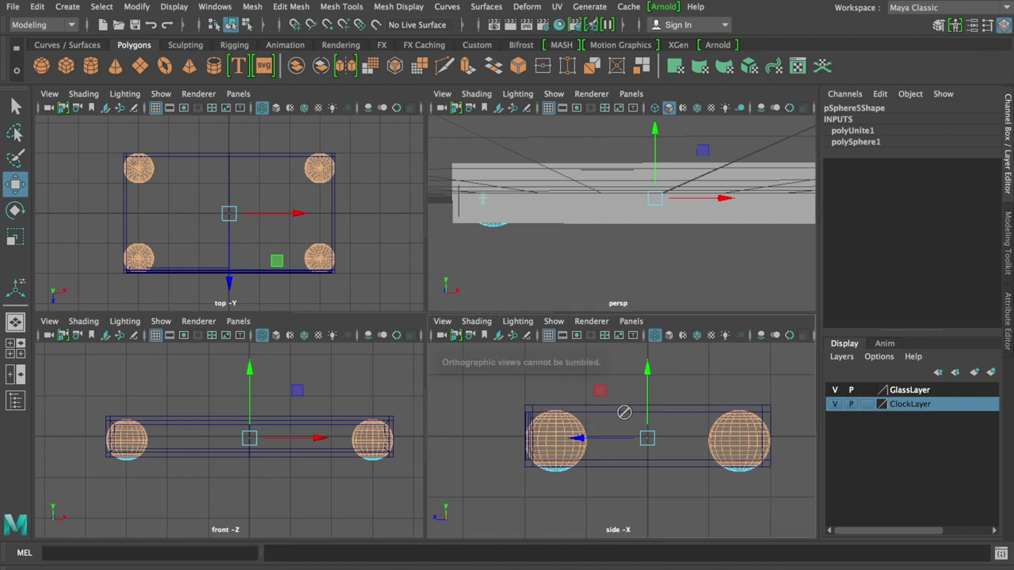
{"action": "middle_click_drag", "start_coordinate": [643, 442], "coordinate": [611, 442], "text": "alt"}
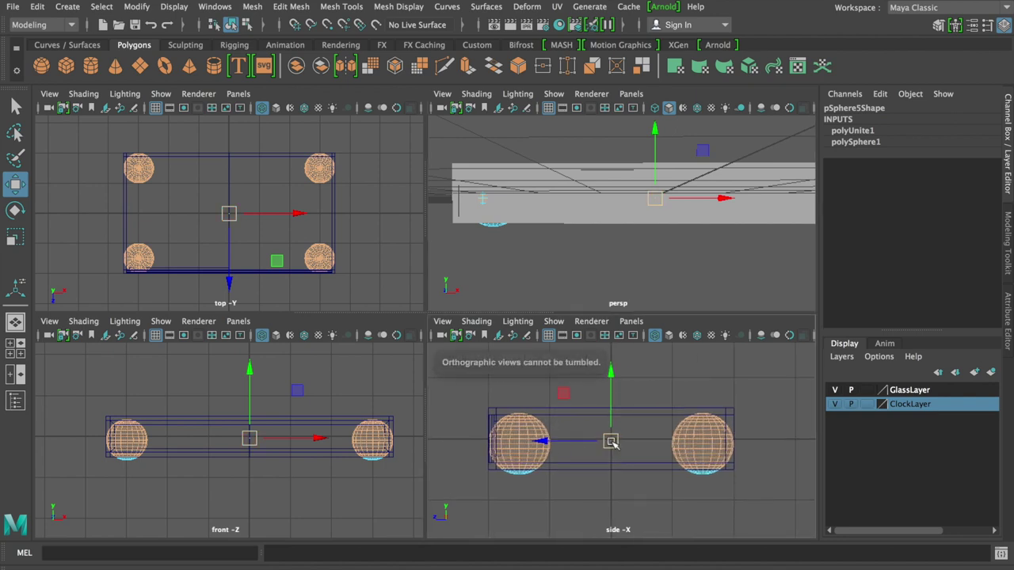
{"action": "left_click", "coordinate": [610, 442]}
{"action": "right_click_drag", "start_coordinate": [562, 475], "coordinate": [720, 469], "text": "alt"}
{"action": "middle_click_drag", "start_coordinate": [720, 469], "coordinate": [593, 430], "text": "alt"}
{"action": "right_click_drag", "start_coordinate": [593, 430], "coordinate": [766, 430], "text": "alt"}
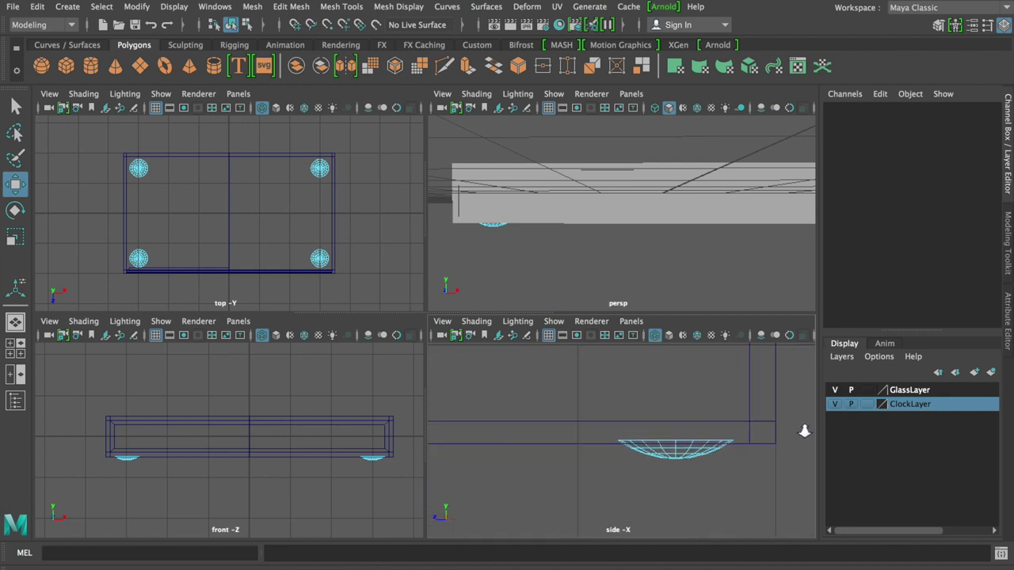
{"action": "right_click_drag", "start_coordinate": [668, 441], "coordinate": [606, 441], "text": "alt"}
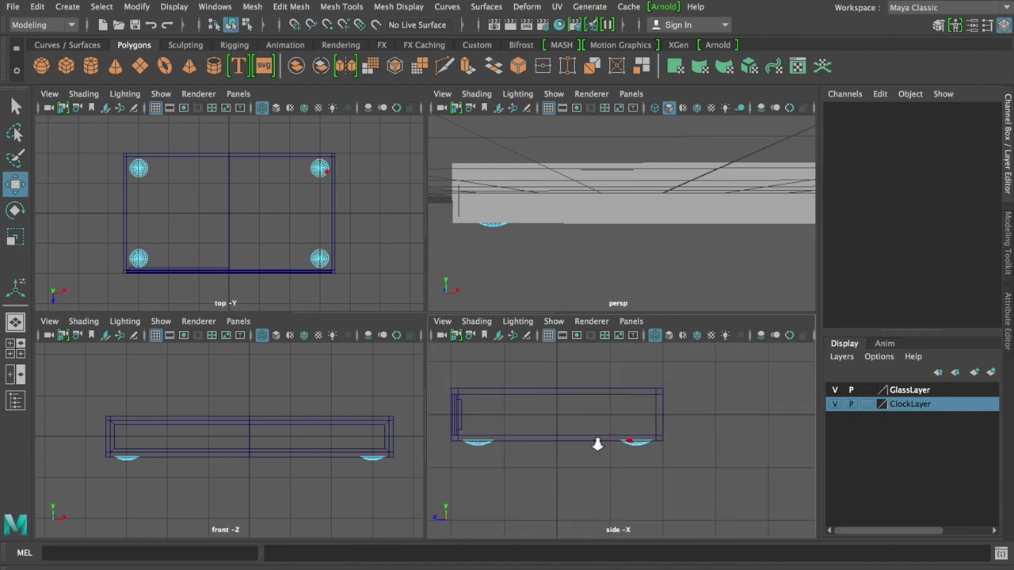
{"action": "left_click_drag", "start_coordinate": [640, 172], "coordinate": [700, 131], "text": "alt"}
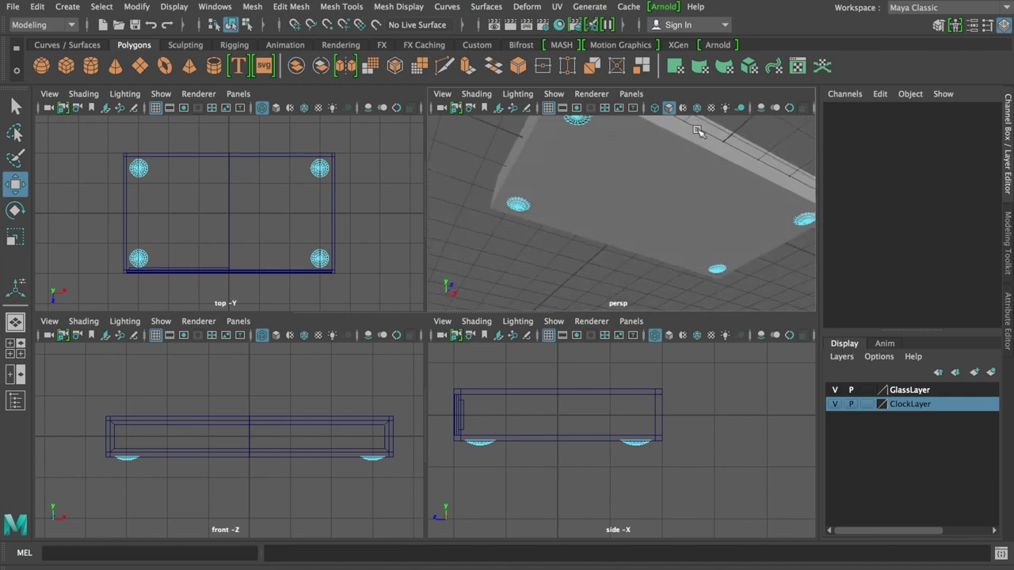
Select the combined feet pSphere5 in Object Mode and bring up its material options
{"action": "right_click_drag", "start_coordinate": [625, 198], "coordinate": [717, 181]}
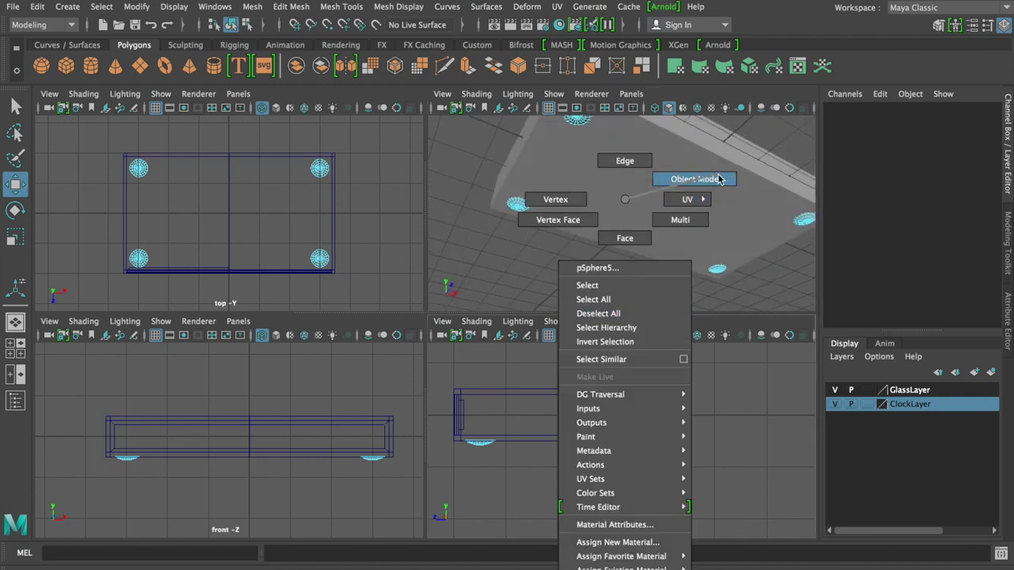
{"action": "left_click_drag", "start_coordinate": [630, 449], "coordinate": [631, 428], "text": "alt"}
{"action": "mouse_move", "coordinate": [644, 186]}
{"action": "left_mouse_down", "text": "alt"}
{"action": "mouse_move", "coordinate": [568, 189]}
{"action": "mouse_move", "coordinate": [536, 226]}
{"action": "mouse_move", "coordinate": [560, 221]}
{"action": "left_mouse_up", "text": "alt"}
{"action": "right_click_drag", "start_coordinate": [558, 199], "coordinate": [527, 549]}
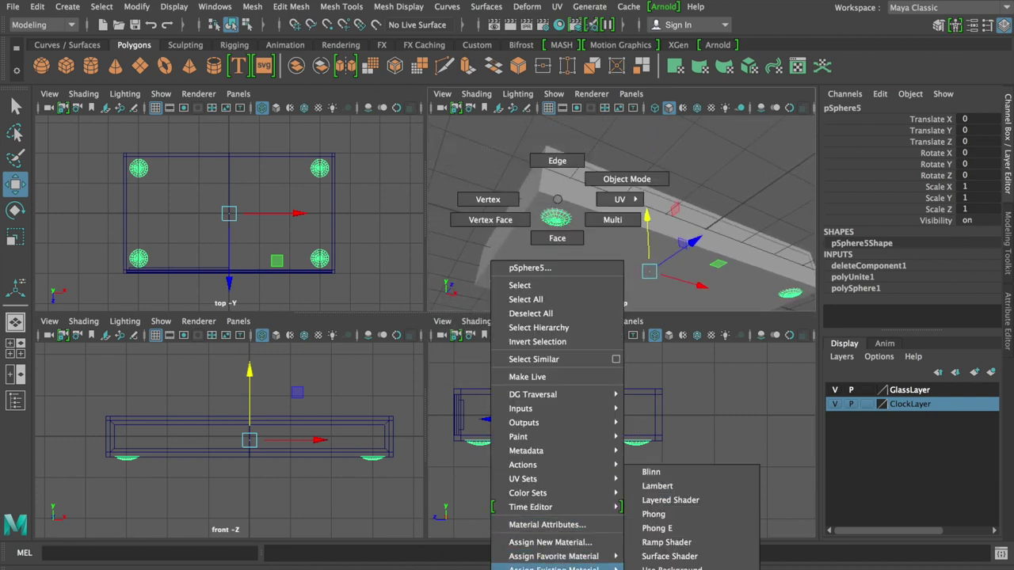
Open Assign New Material for pSphere5 and browse the Favorites, Maya Surface and Arnold Shader lists
{"action": "left_click", "coordinate": [601, 544]}
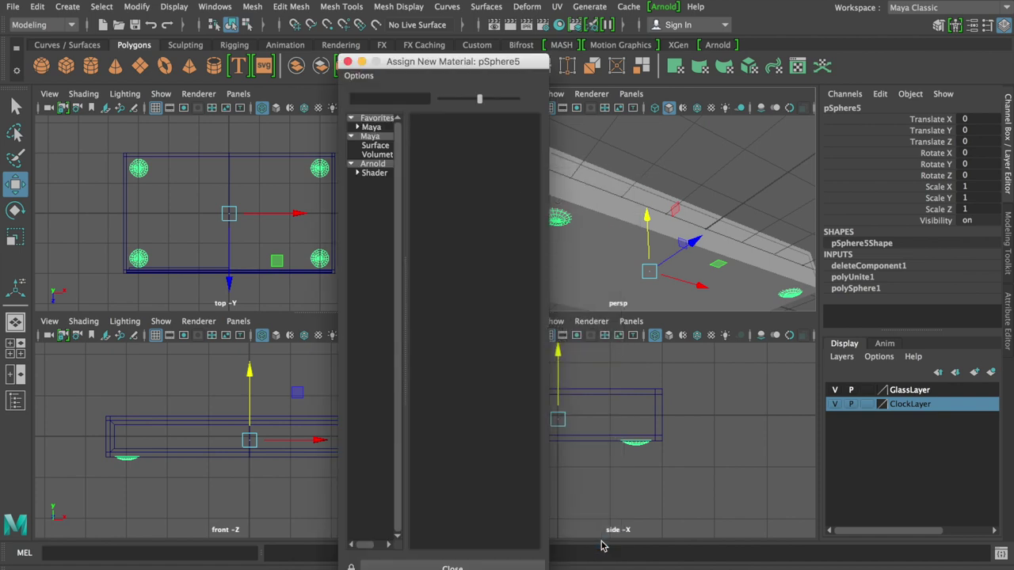
{"action": "left_click", "coordinate": [380, 147]}
{"action": "left_click", "coordinate": [376, 173]}
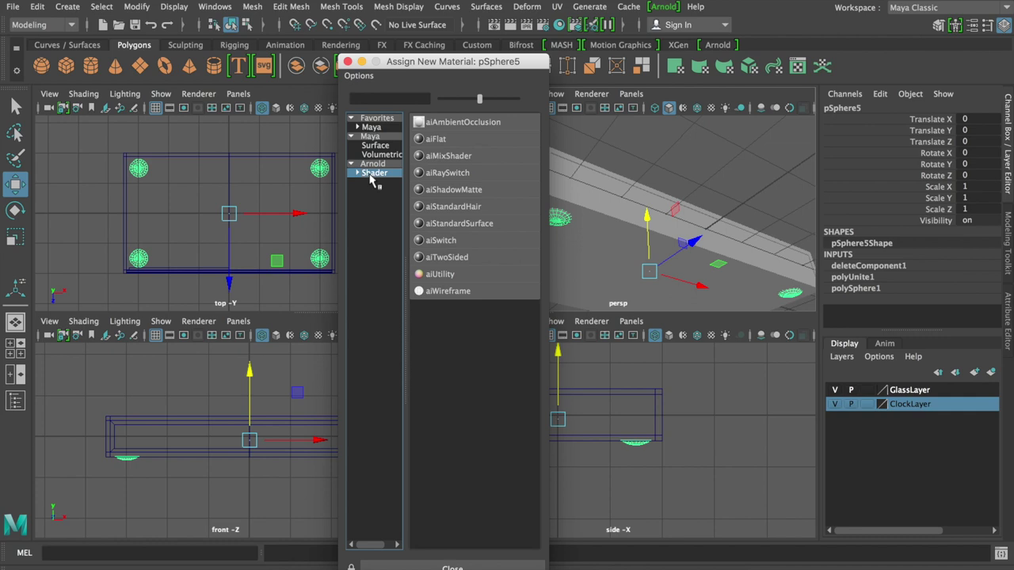
{"action": "left_click", "coordinate": [375, 128]}
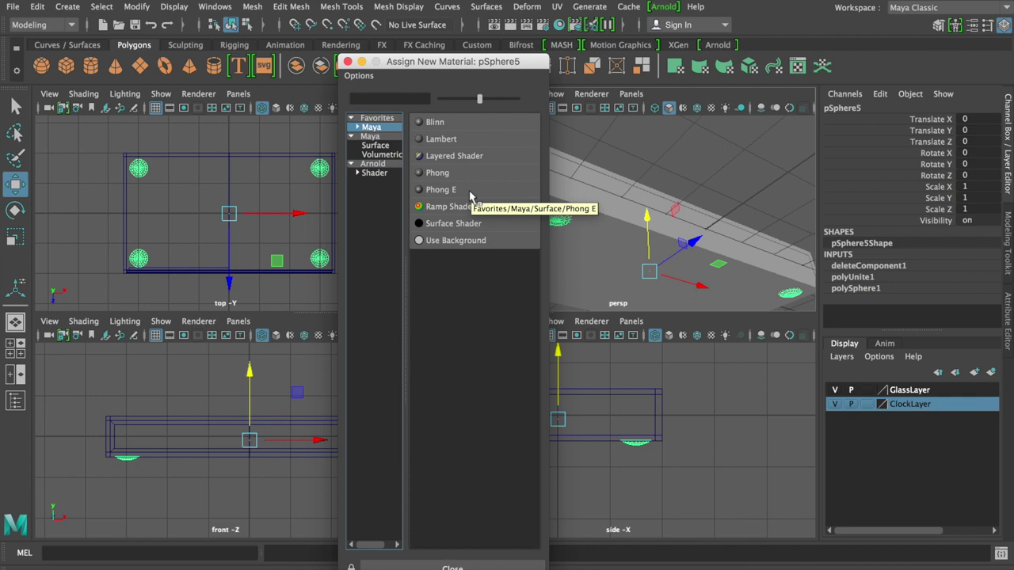
{"action": "left_click", "coordinate": [375, 145]}
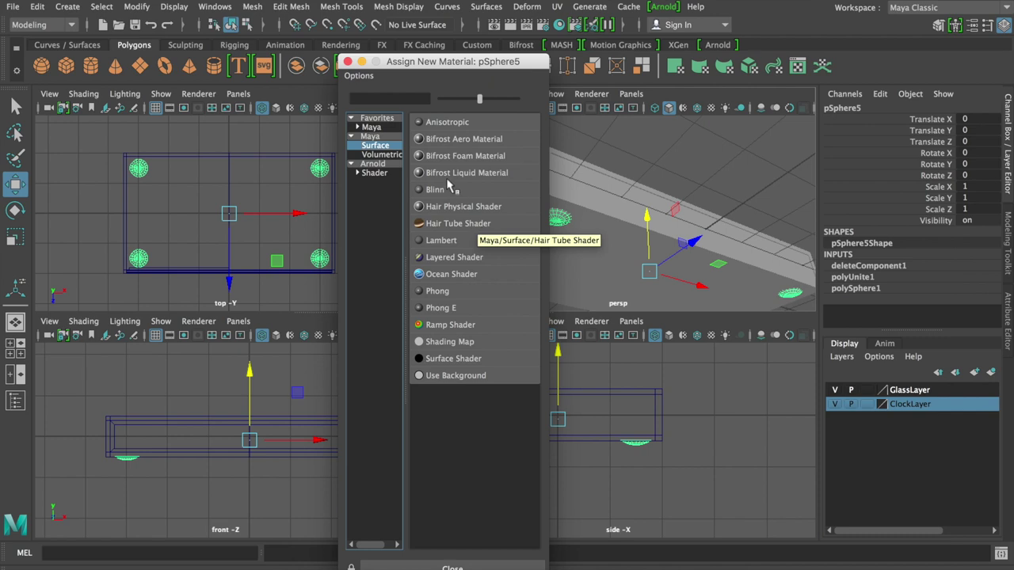
{"action": "left_click", "coordinate": [372, 127]}
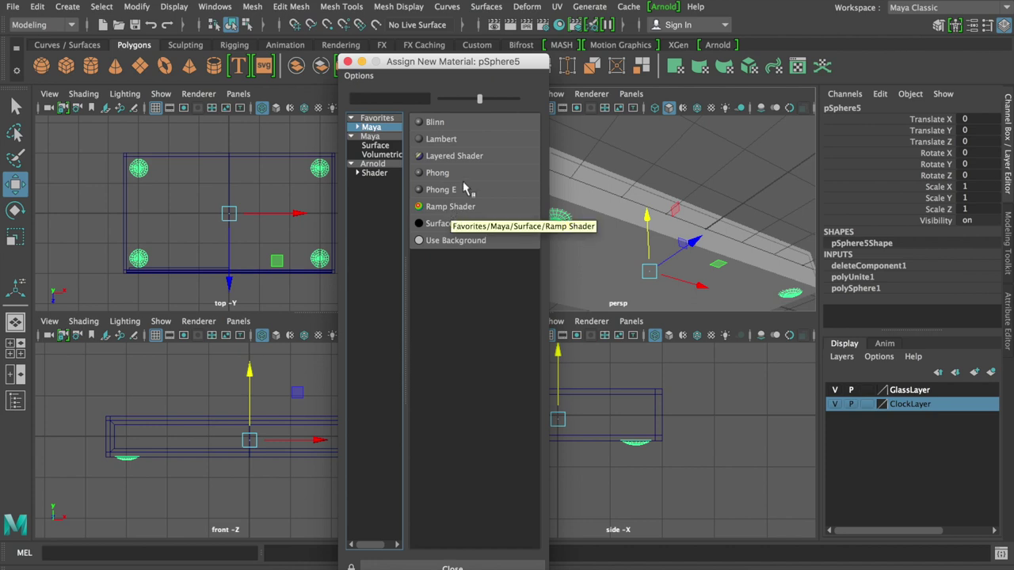
{"action": "left_click", "coordinate": [386, 176]}
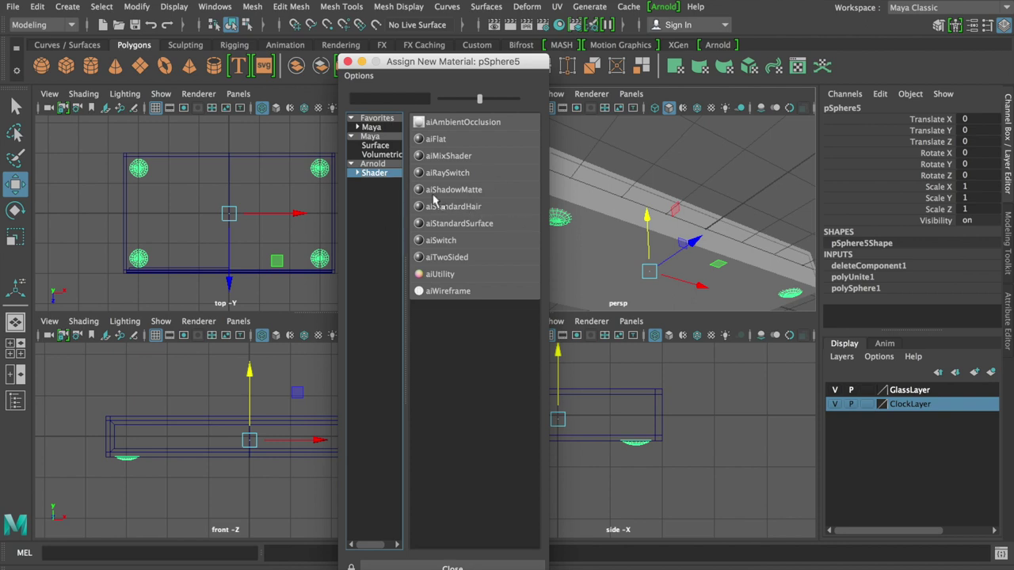
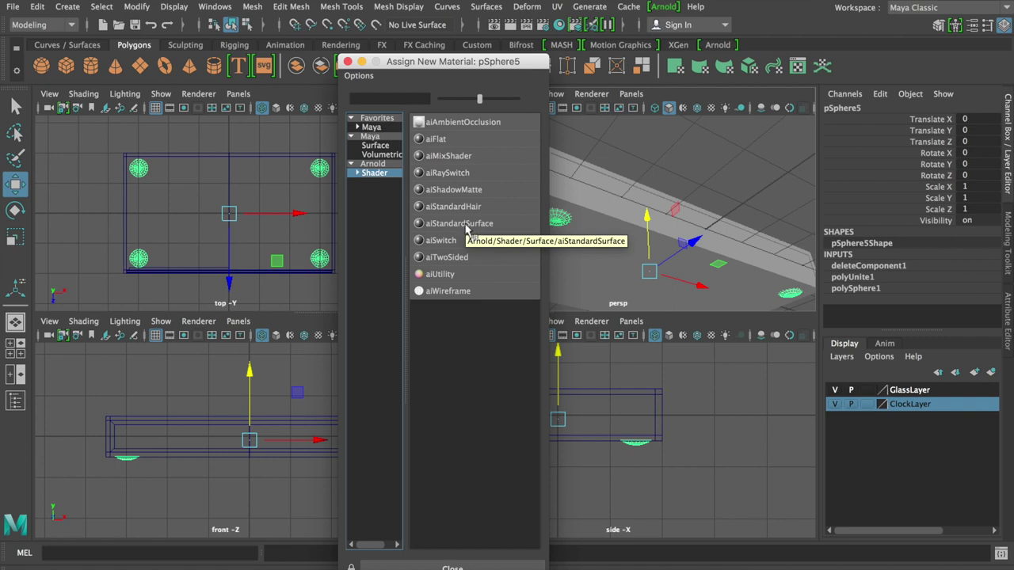
Assign a new aiStandardSurface material to the feet spheres
{"action": "left_click", "coordinate": [448, 227]}
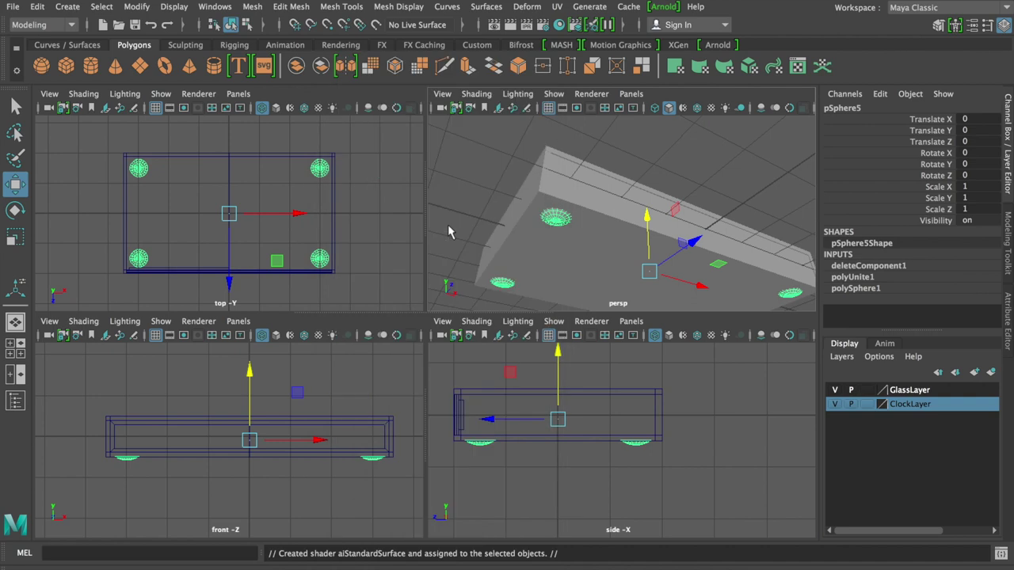
{"action": "key", "text": "ctrl+a"}
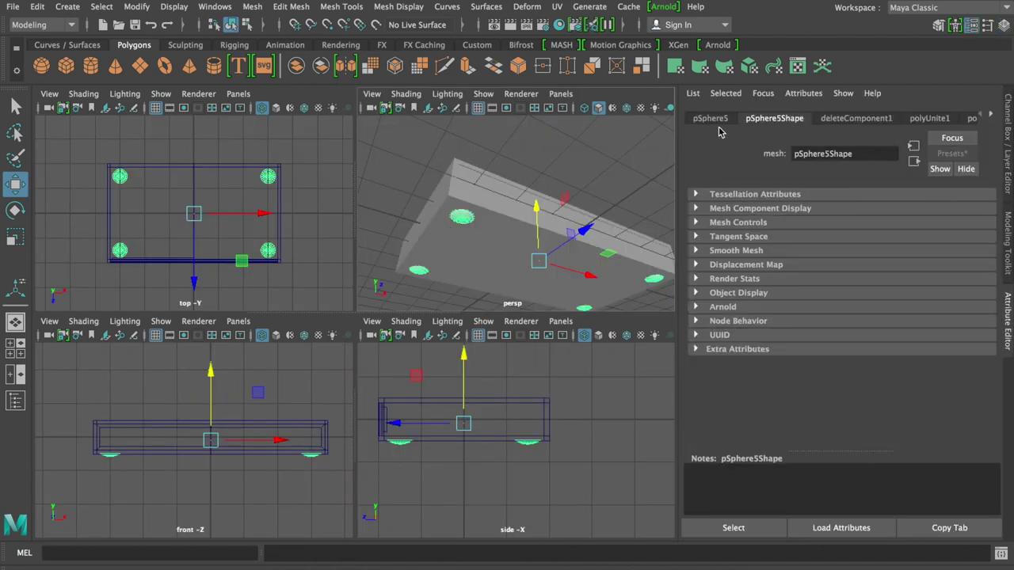
{"action": "left_click", "coordinate": [993, 118]}
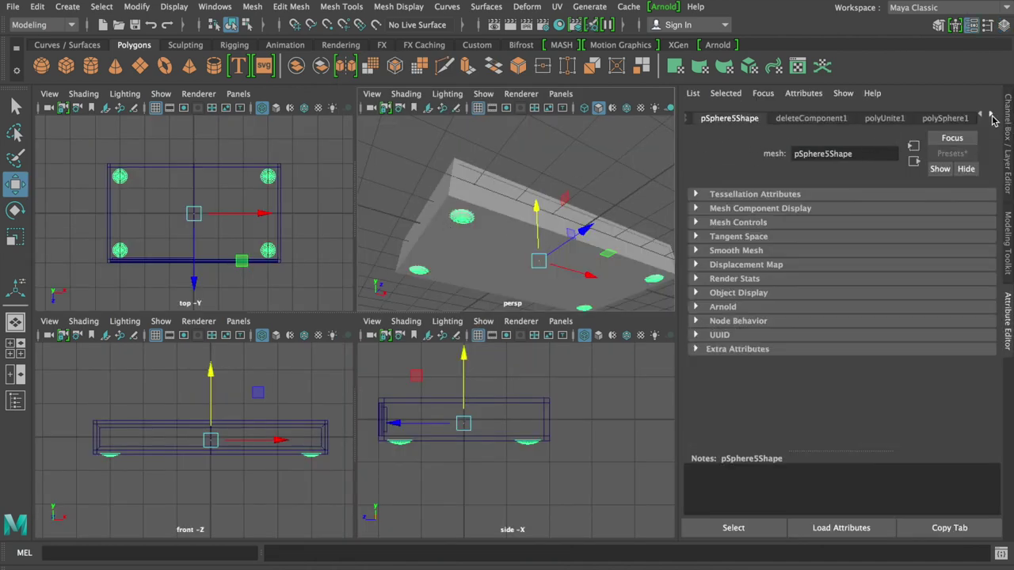
{"action": "left_click", "coordinate": [981, 118]}
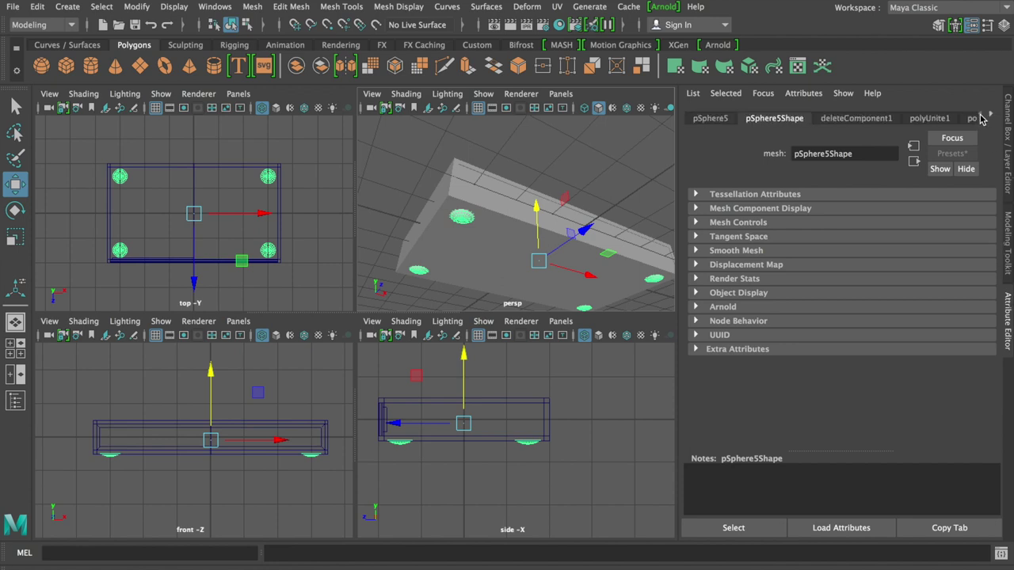
{"action": "left_click", "coordinate": [993, 117]}
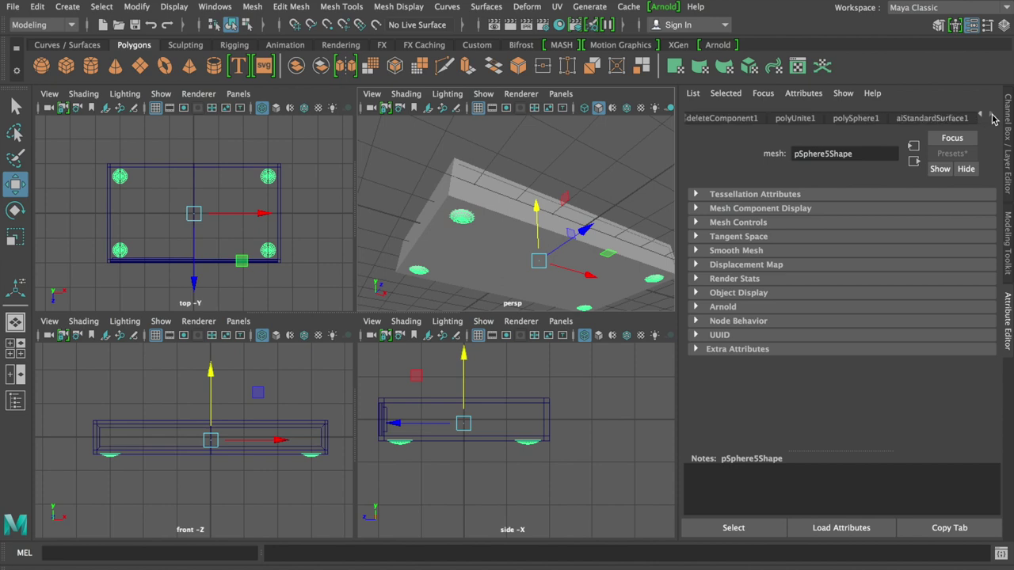
Rename the aiStandardSurface1 material to FeetMaterial
{"action": "left_click", "coordinate": [932, 119]}
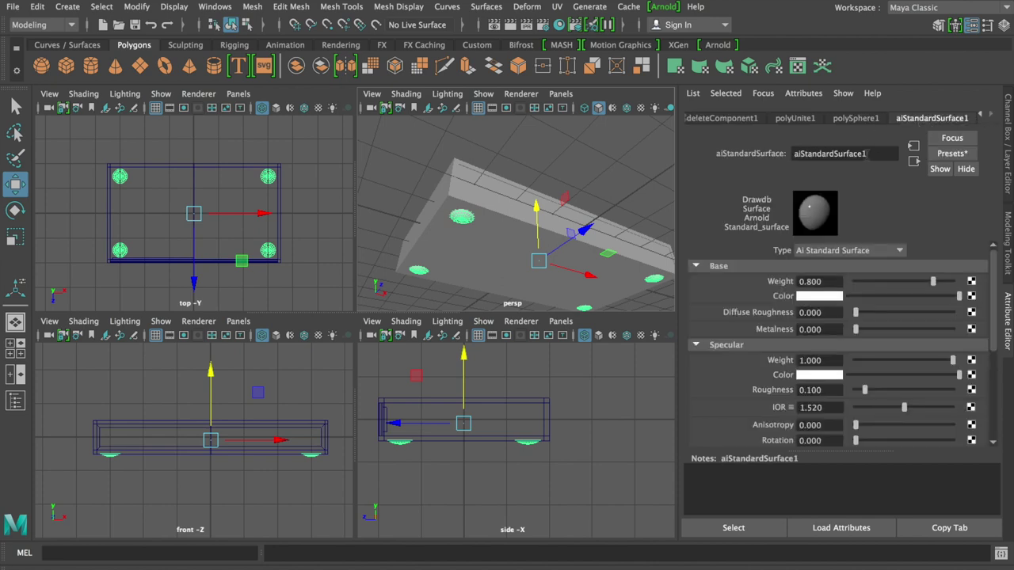
{"action": "left_click_drag", "start_coordinate": [867, 153], "coordinate": [797, 155]}
{"action": "type", "text": "F"}
{"action": "key", "text": "Return"}
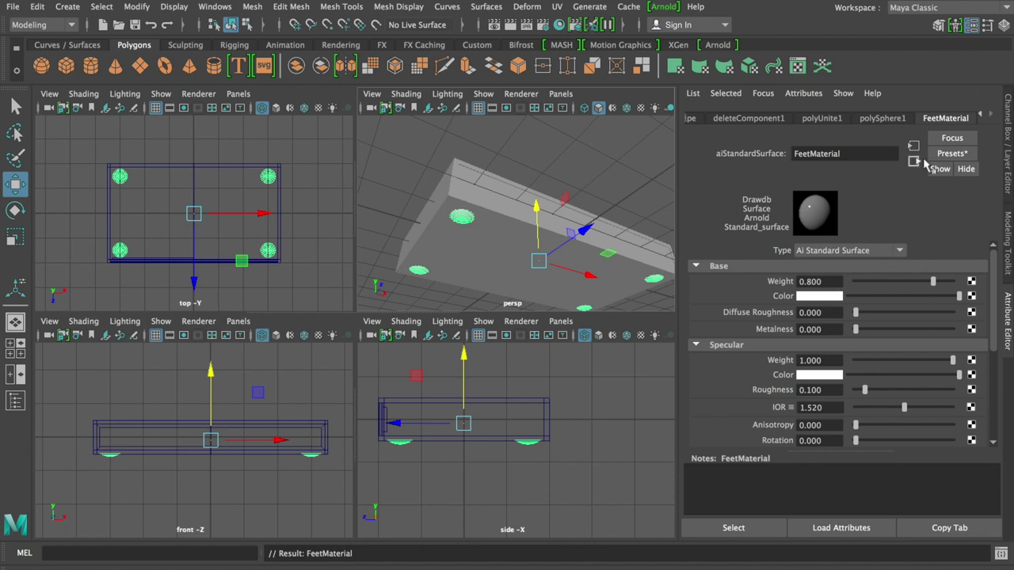
{"action": "left_click", "coordinate": [949, 154]}
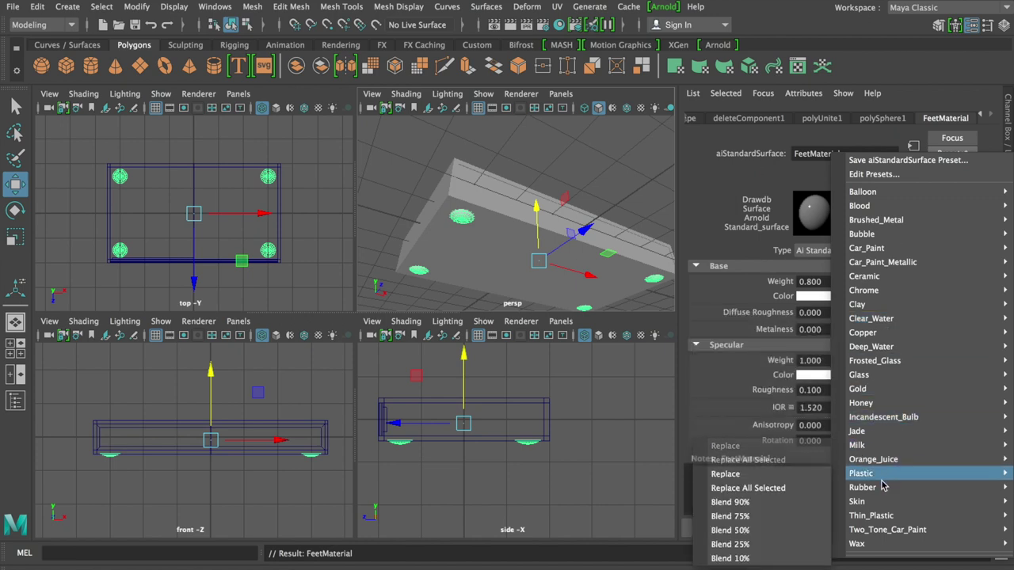
{"action": "mouse_move", "coordinate": [919, 487]}
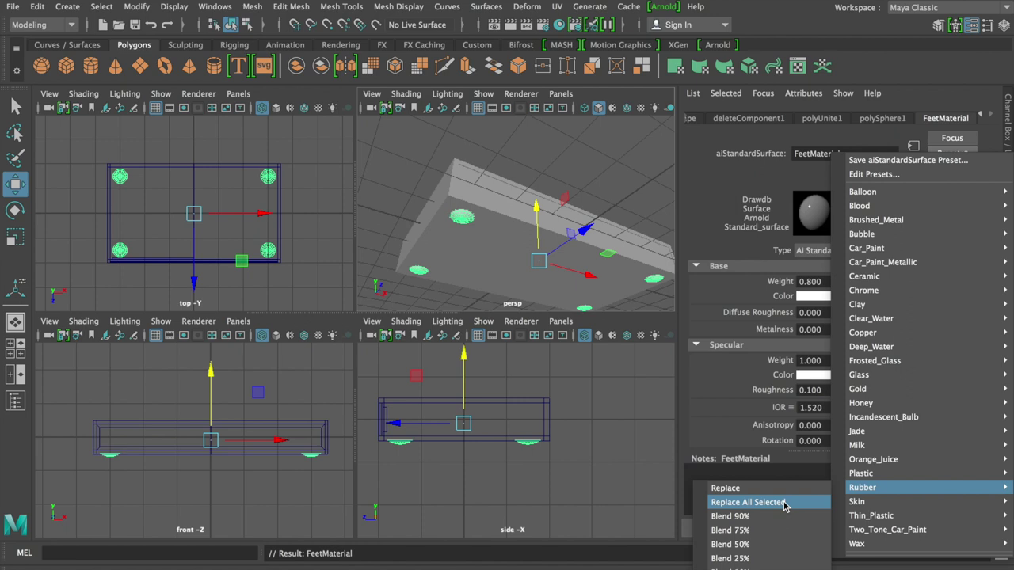
Apply the Rubber preset to FeetMaterial and inspect the feet from below
{"action": "left_click", "coordinate": [774, 507]}
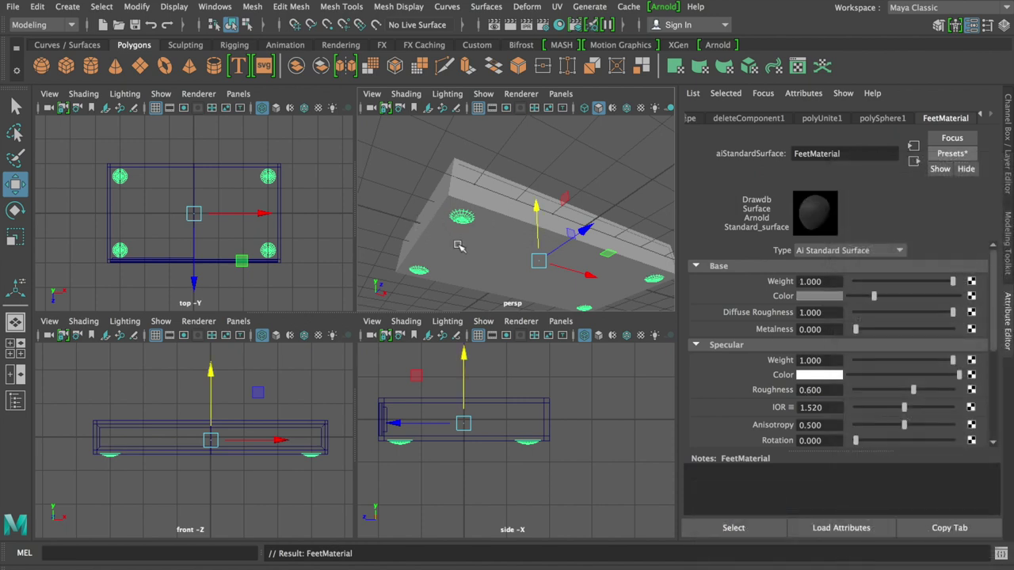
{"action": "right_click_drag", "start_coordinate": [456, 249], "coordinate": [583, 222], "text": "alt"}
{"action": "left_click_drag", "start_coordinate": [582, 221], "coordinate": [525, 206], "text": "alt"}
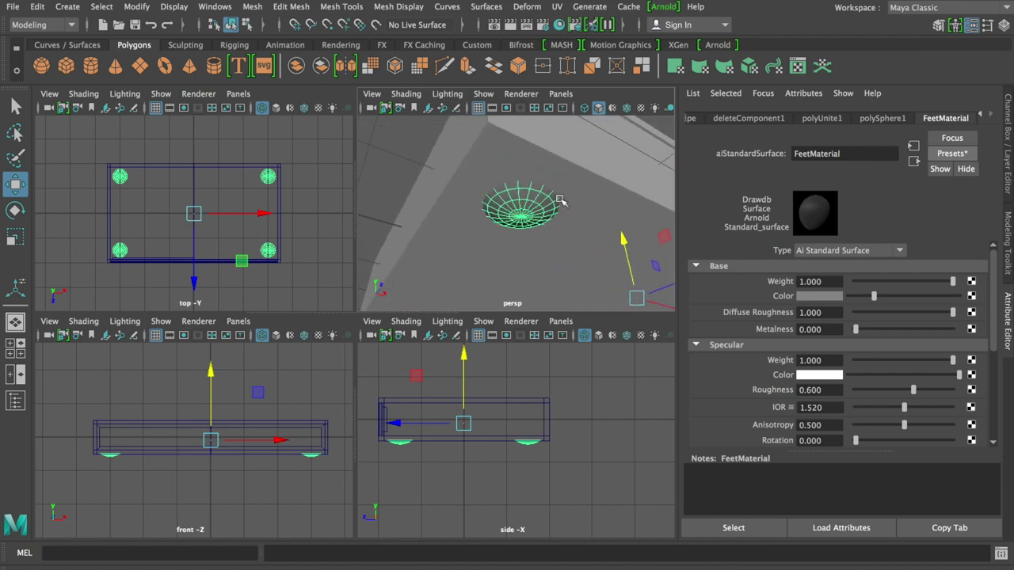
{"action": "left_click", "coordinate": [664, 236]}
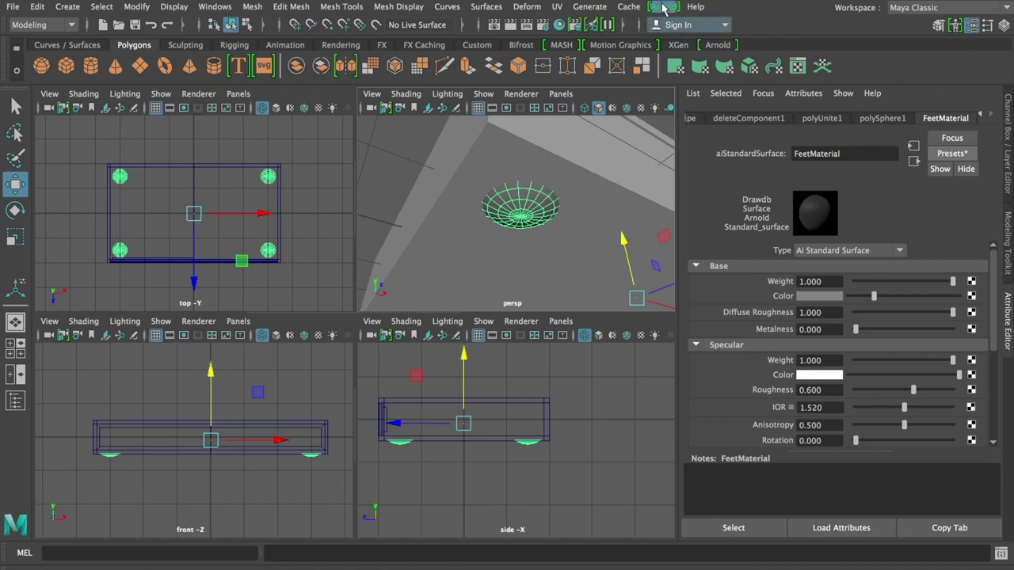
{"action": "mouse_move", "coordinate": [575, 224]}
{"action": "left_mouse_down", "text": "alt"}
{"action": "mouse_move", "coordinate": [556, 252]}
{"action": "mouse_move", "coordinate": [578, 280]}
{"action": "mouse_move", "coordinate": [562, 174]}
{"action": "left_mouse_up", "text": "alt"}
{"action": "mouse_move", "coordinate": [502, 185]}
{"action": "left_mouse_down", "text": "alt"}
{"action": "mouse_move", "coordinate": [566, 154]}
{"action": "mouse_move", "coordinate": [569, 167]}
{"action": "mouse_move", "coordinate": [543, 217]}
{"action": "mouse_move", "coordinate": [464, 256]}
{"action": "mouse_move", "coordinate": [450, 241]}
{"action": "left_mouse_up", "text": "alt"}
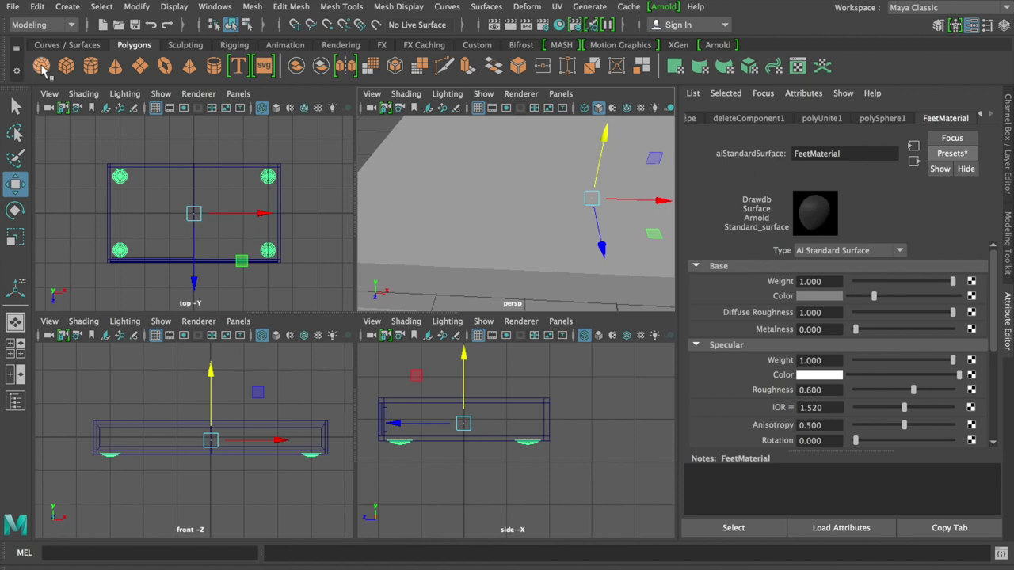
Create a polygon sphere and set its Rotate Z to 90
{"action": "left_click", "coordinate": [42, 67]}
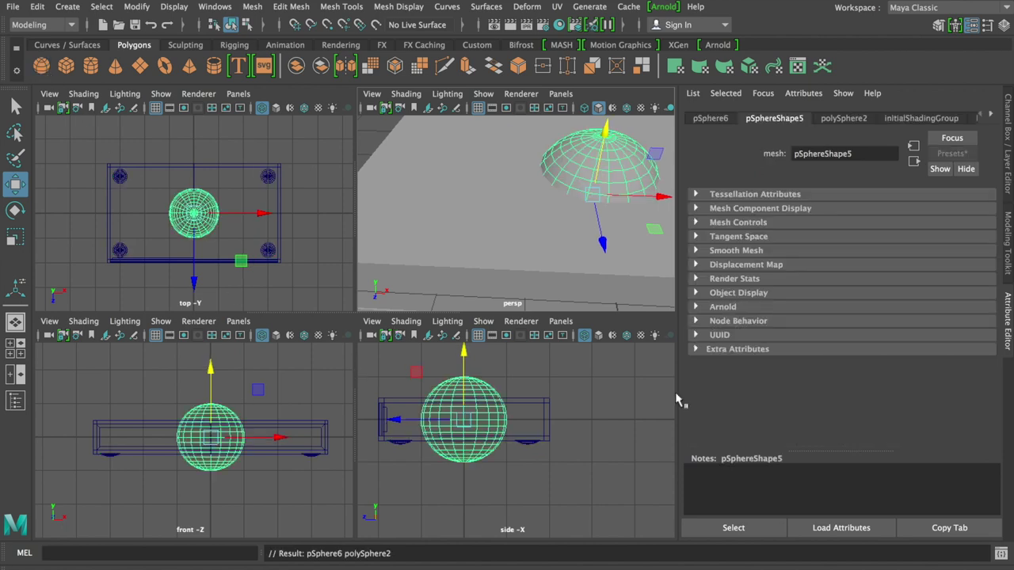
{"action": "left_click", "coordinate": [1010, 119]}
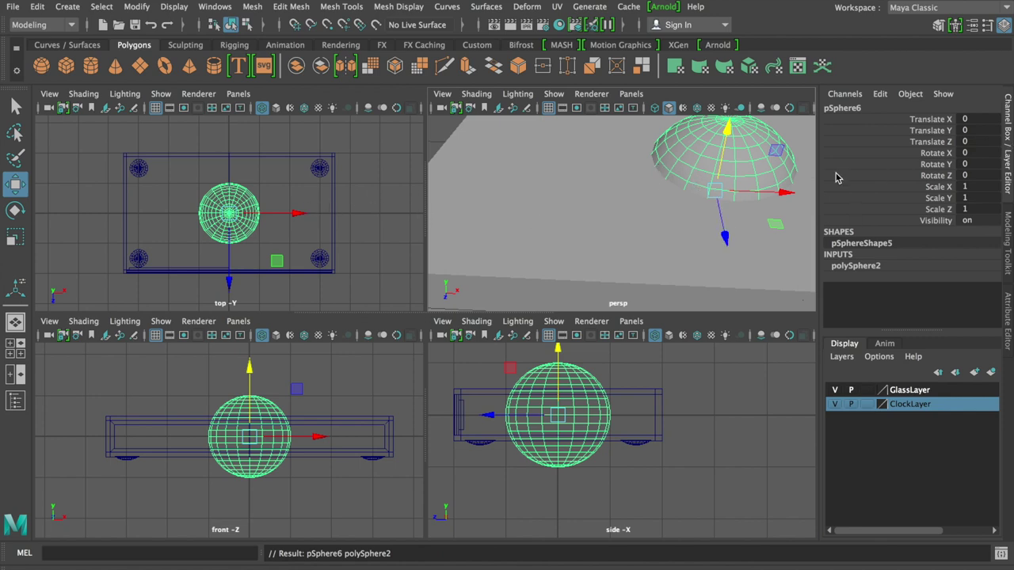
{"action": "key", "text": "e"}
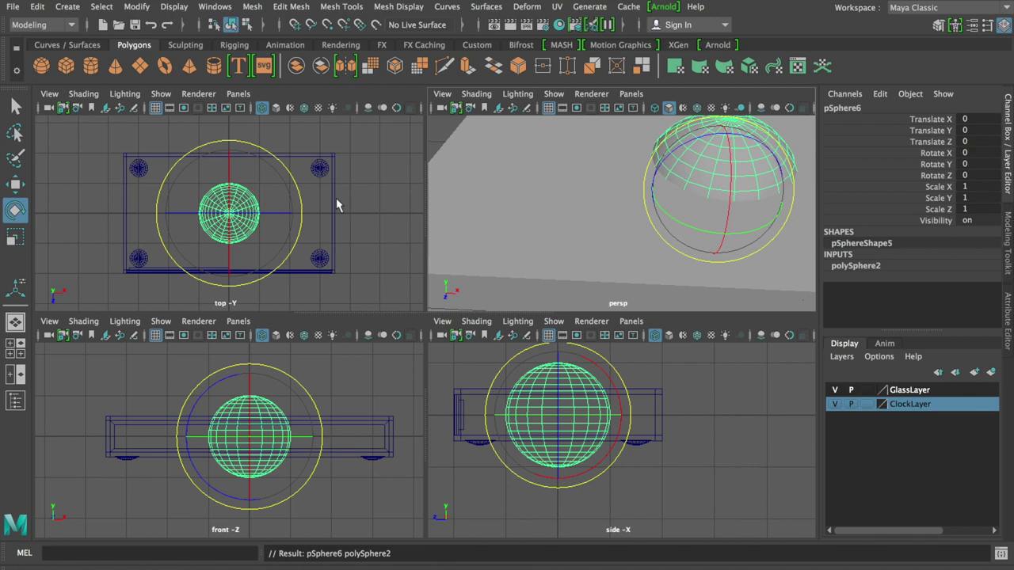
{"action": "left_click", "coordinate": [975, 175]}
{"action": "type", "text": "90"}
{"action": "key", "text": "Return"}
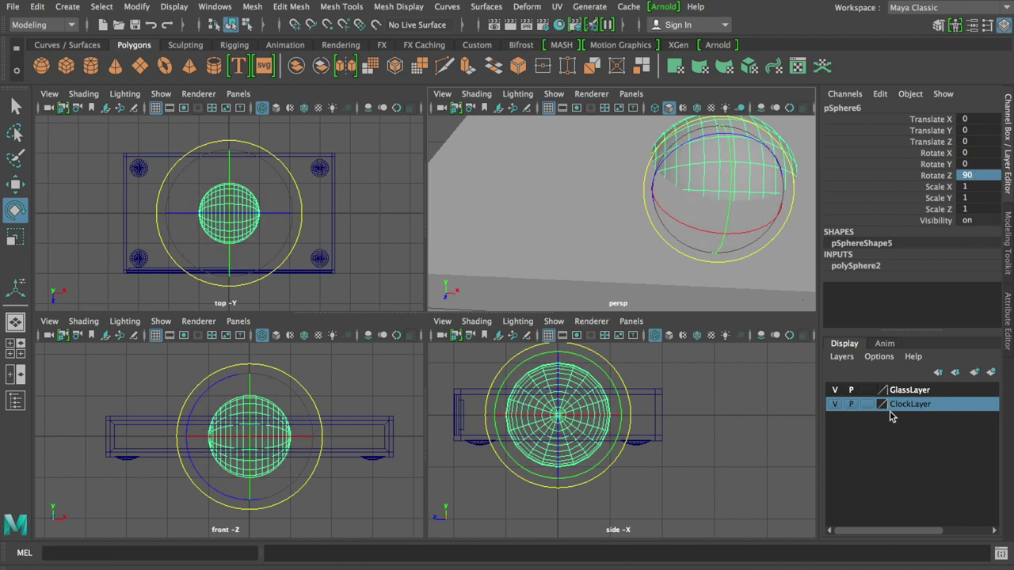
Lower the sphere's axis and height subdivisions to 12
{"action": "left_click", "coordinate": [855, 266]}
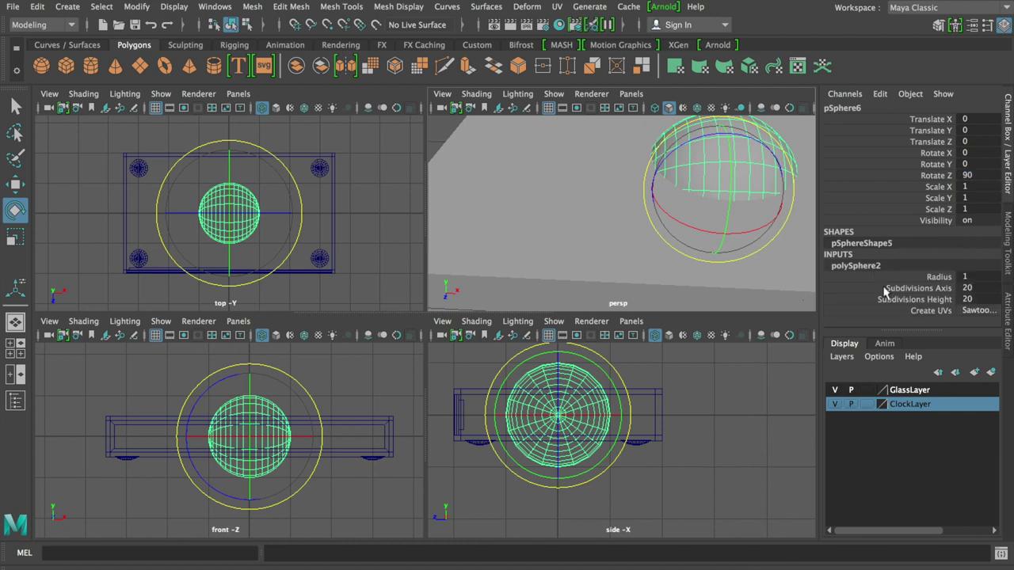
{"action": "left_click_drag", "start_coordinate": [948, 290], "coordinate": [940, 299]}
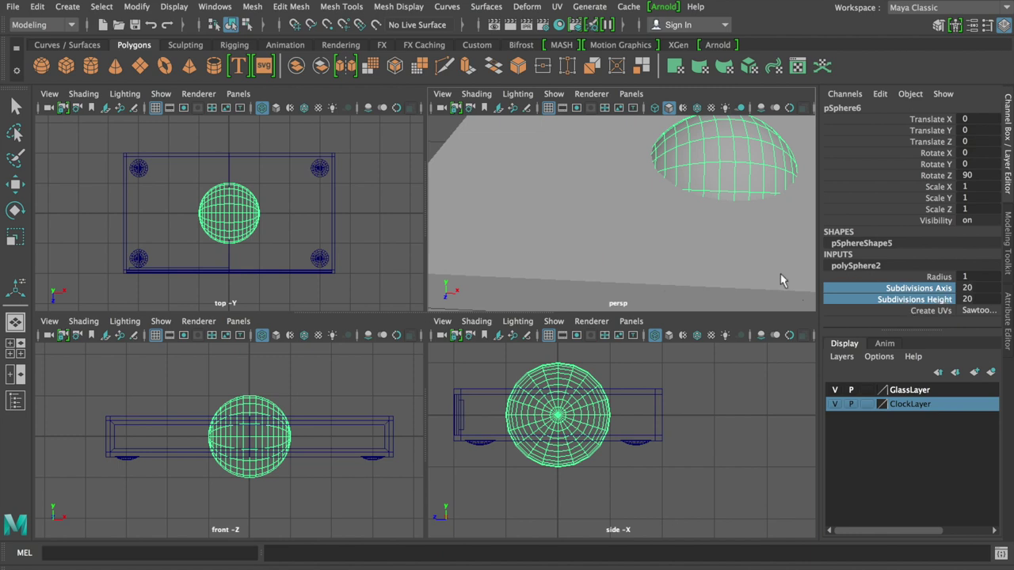
{"action": "middle_click_drag", "start_coordinate": [388, 243], "coordinate": [376, 244]}
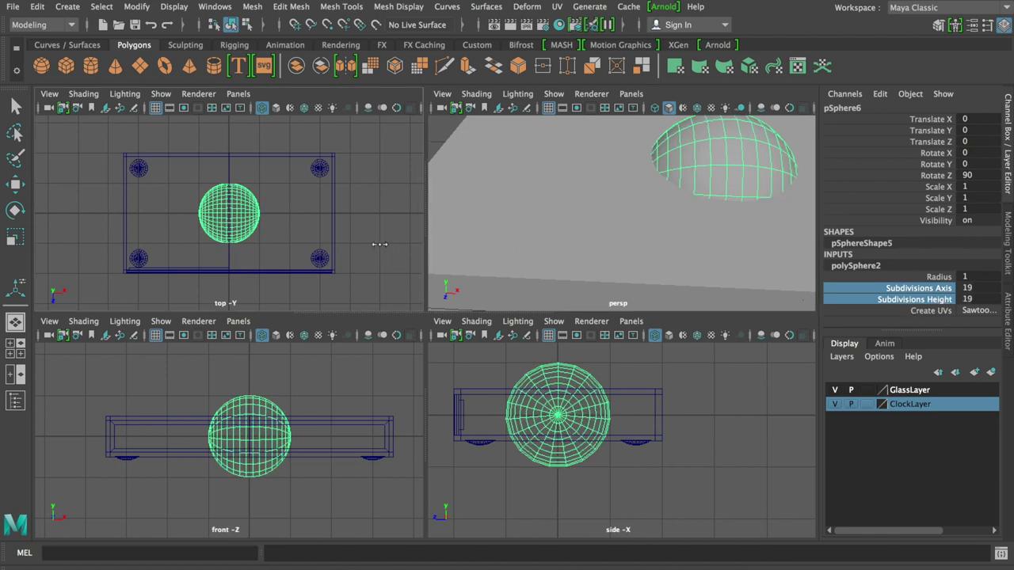
{"action": "middle_click_drag", "start_coordinate": [371, 243], "coordinate": [348, 244]}
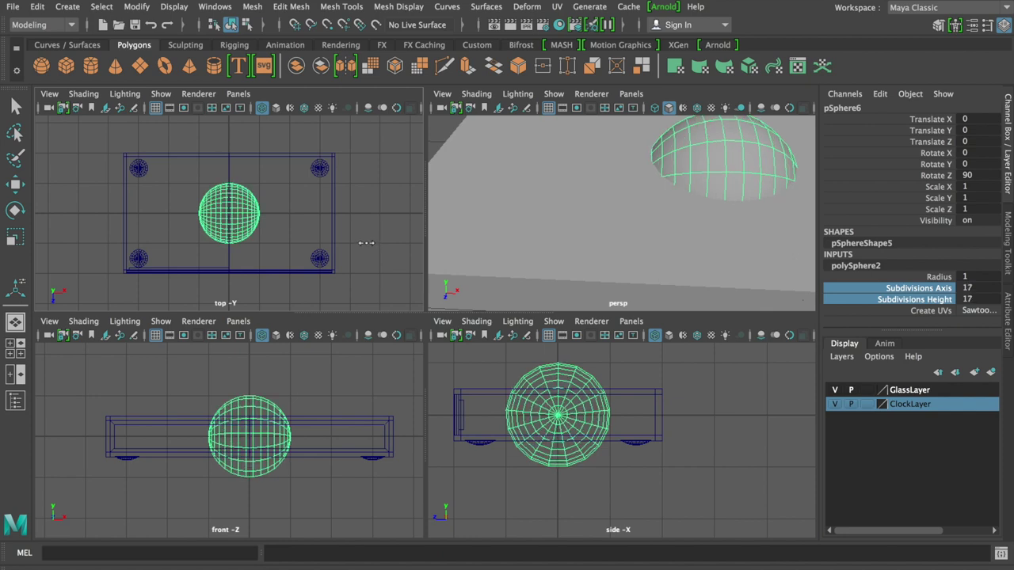
{"action": "mouse_move", "coordinate": [347, 244]}
{"action": "middle_mouse_down"}
{"action": "mouse_move", "coordinate": [315, 240]}
{"action": "mouse_move", "coordinate": [328, 239]}
{"action": "middle_mouse_up"}
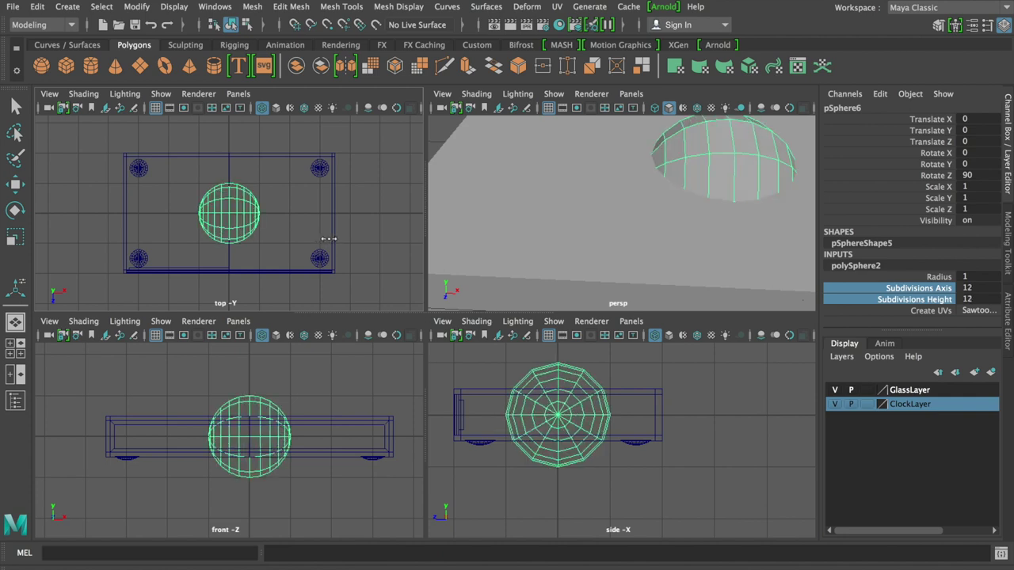
{"action": "scroll", "coordinate": [317, 237], "scroll_direction": "down", "scroll_amount": 1}
{"action": "scroll", "coordinate": [233, 228], "scroll_direction": "down", "scroll_amount": 2}
{"action": "scroll", "coordinate": [233, 225], "scroll_direction": "up", "scroll_amount": 2}
{"action": "scroll", "coordinate": [233, 225], "scroll_direction": "up", "scroll_amount": 2}
{"action": "scroll", "coordinate": [234, 227], "scroll_direction": "up", "scroll_amount": 1}
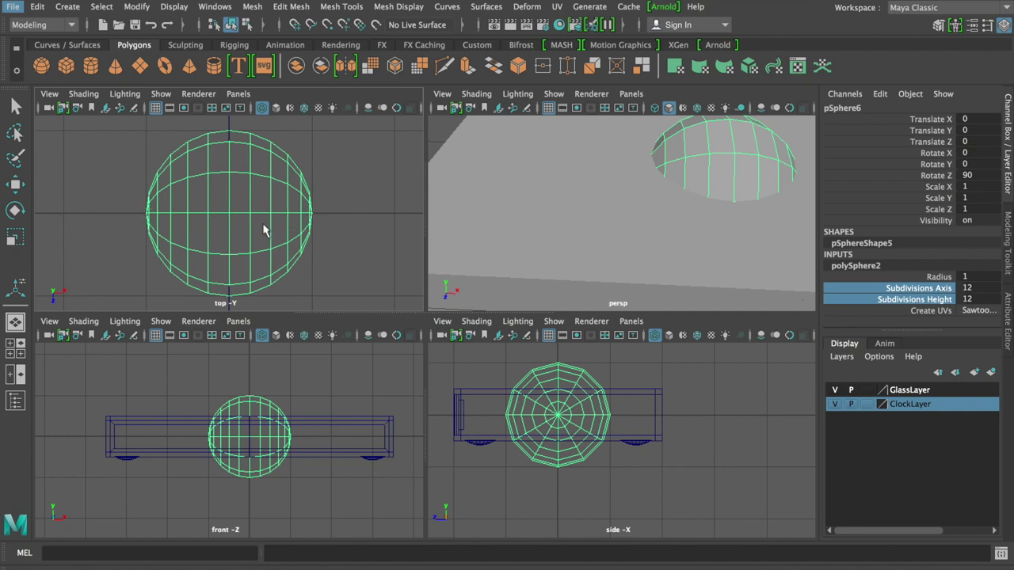
{"action": "scroll", "coordinate": [349, 198], "scroll_direction": "down", "scroll_amount": 3}
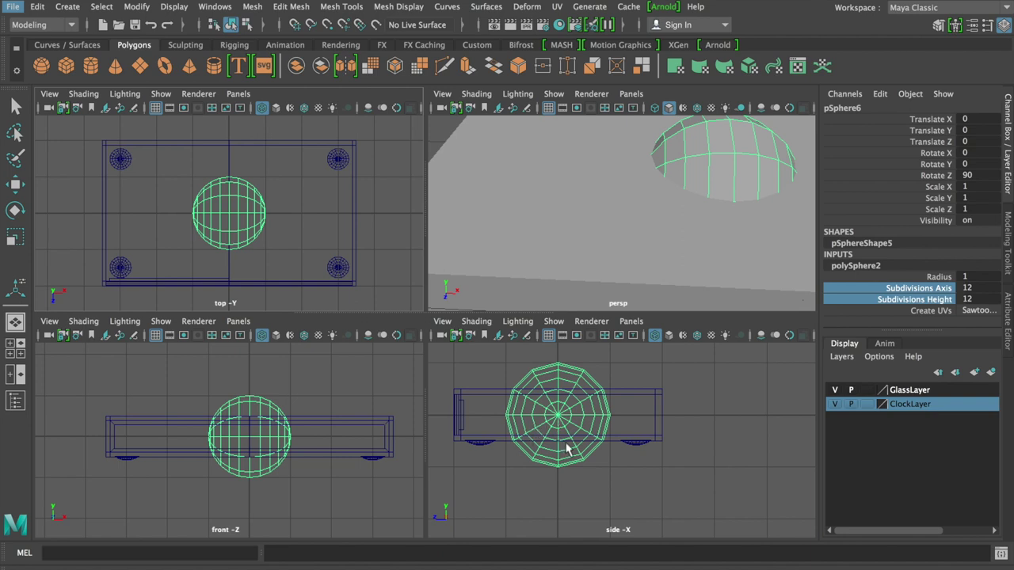
{"action": "right_click_drag", "start_coordinate": [552, 463], "coordinate": [540, 242]}
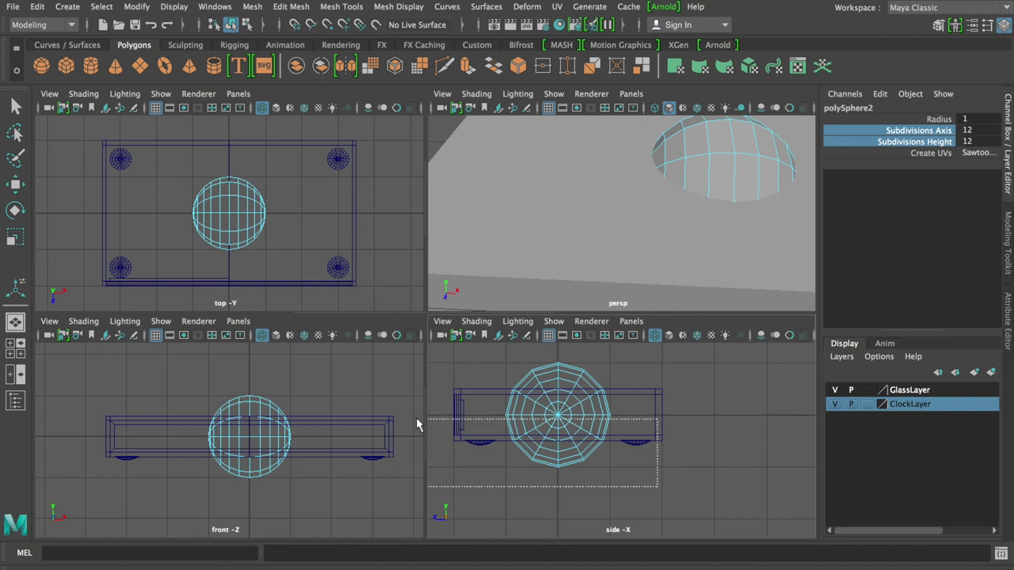
Delete the sphere's lower-half faces, leaving a hemisphere
{"action": "left_click_drag", "start_coordinate": [630, 488], "coordinate": [442, 424]}
{"action": "key", "text": "e"}
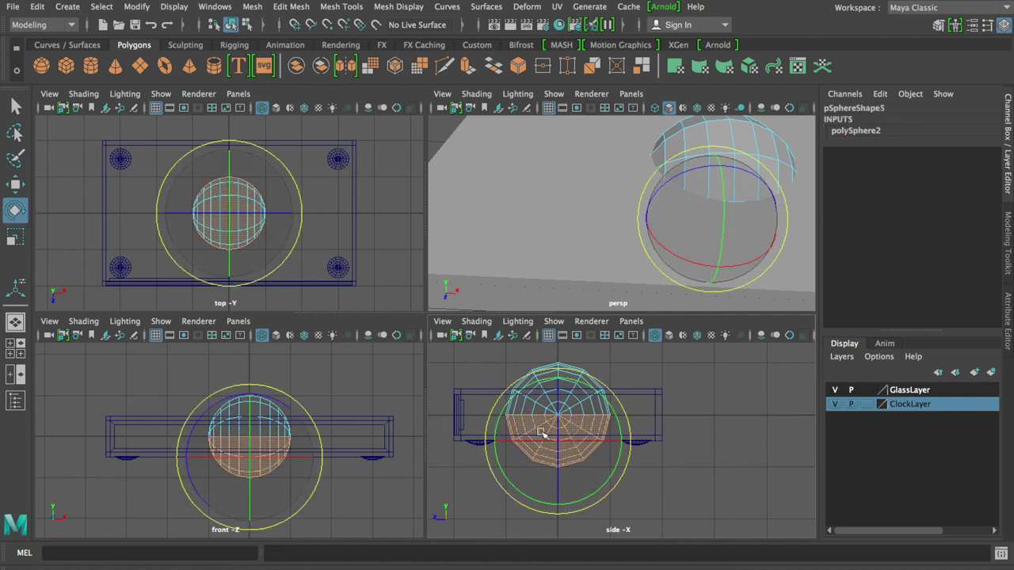
{"action": "key", "text": "Delete"}
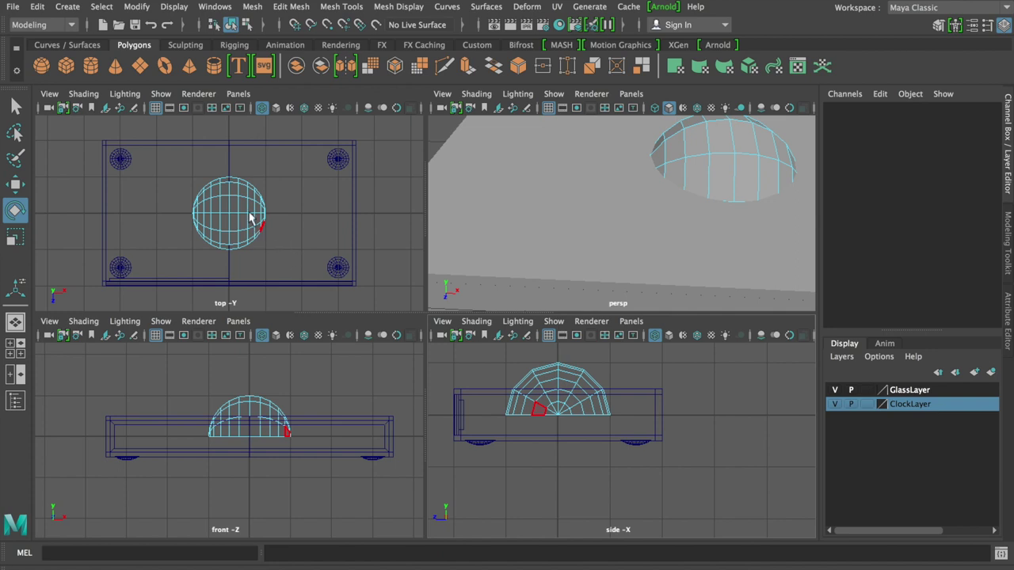
Stretch the hemisphere into a capsule by moving its right and left end vertices outward
{"action": "right_click_drag", "start_coordinate": [244, 228], "coordinate": [175, 198]}
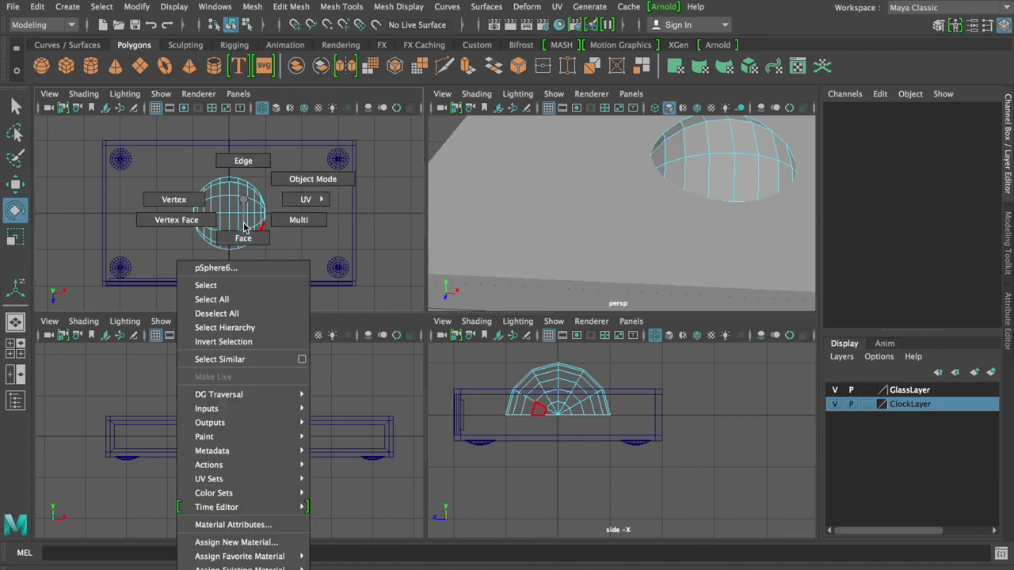
{"action": "left_click_drag", "start_coordinate": [314, 260], "coordinate": [235, 164]}
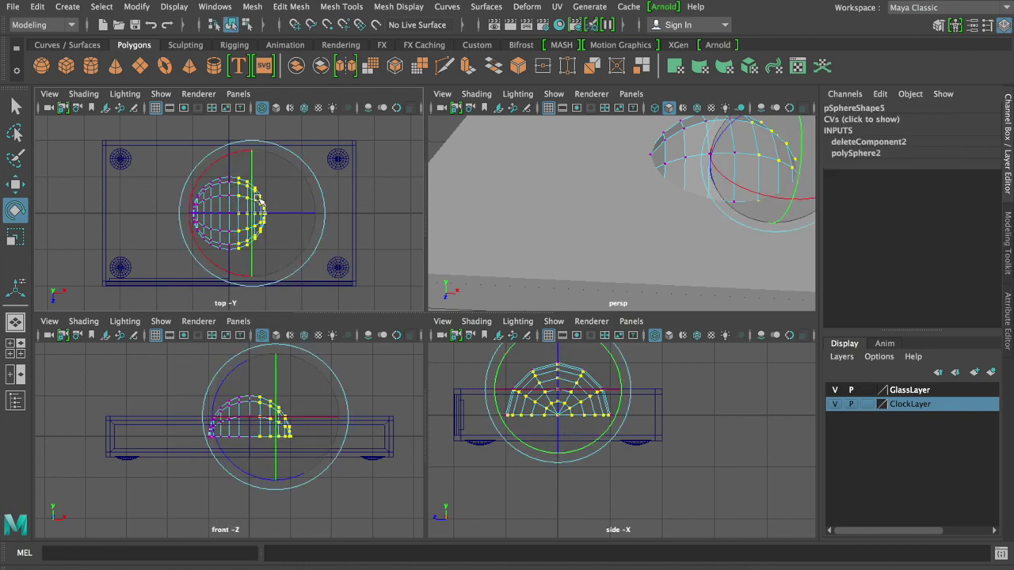
{"action": "key", "text": "w"}
{"action": "key", "text": "e"}
{"action": "key", "text": "w"}
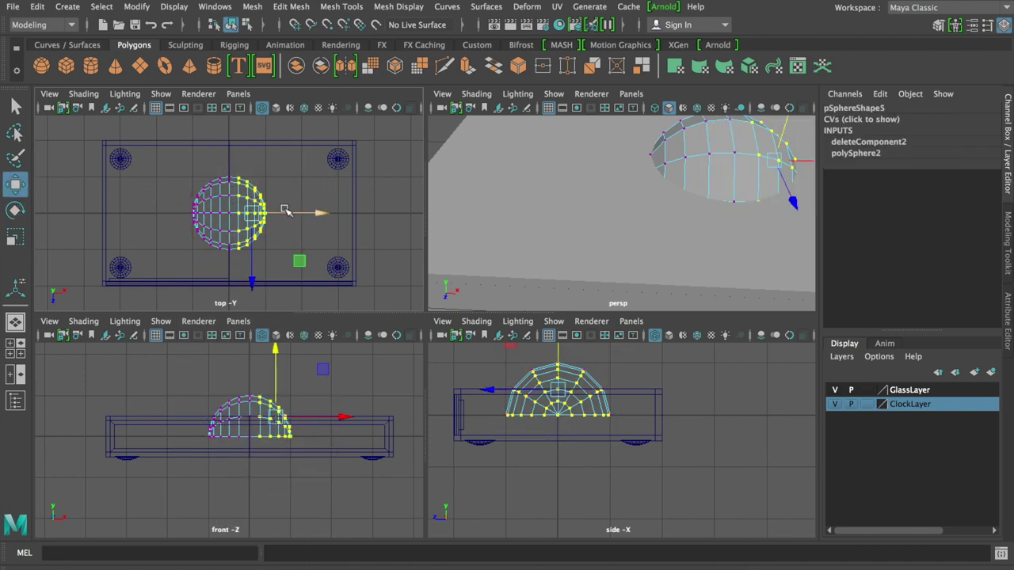
{"action": "left_click_drag", "start_coordinate": [290, 212], "coordinate": [381, 209]}
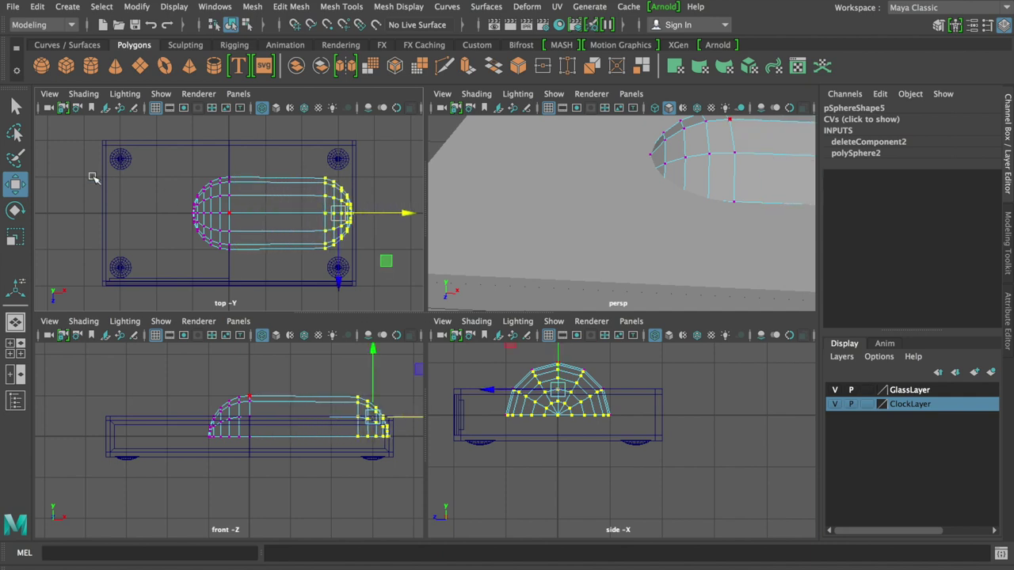
{"action": "left_click_drag", "start_coordinate": [156, 153], "coordinate": [222, 276]}
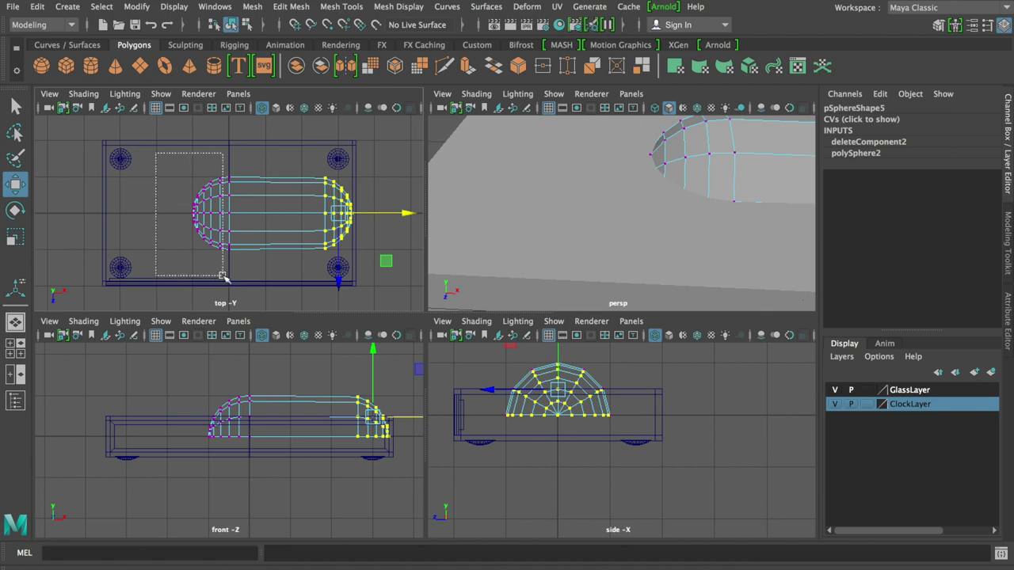
{"action": "left_click_drag", "start_coordinate": [223, 275], "coordinate": [223, 276]}
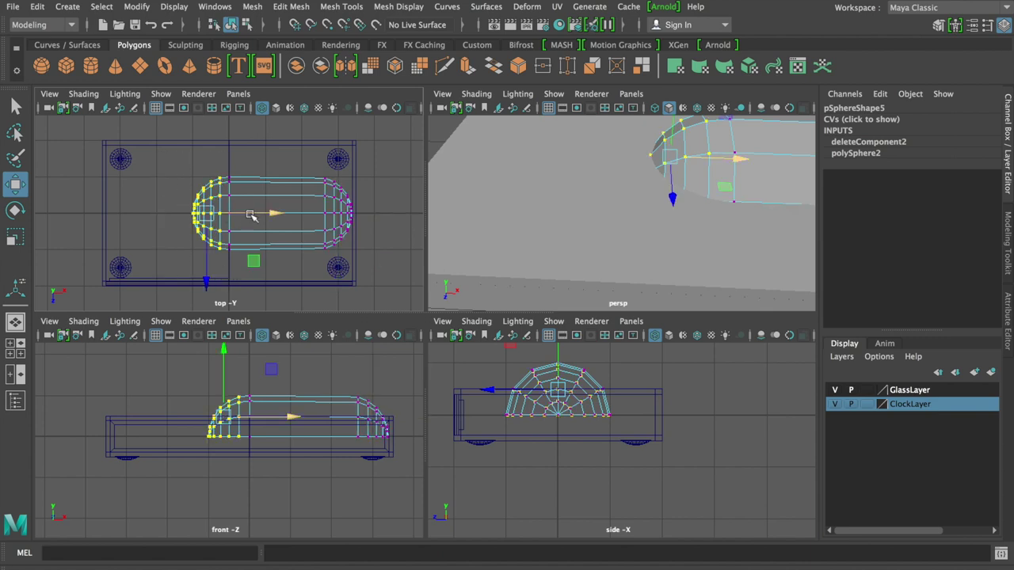
{"action": "left_click_drag", "start_coordinate": [264, 215], "coordinate": [179, 213]}
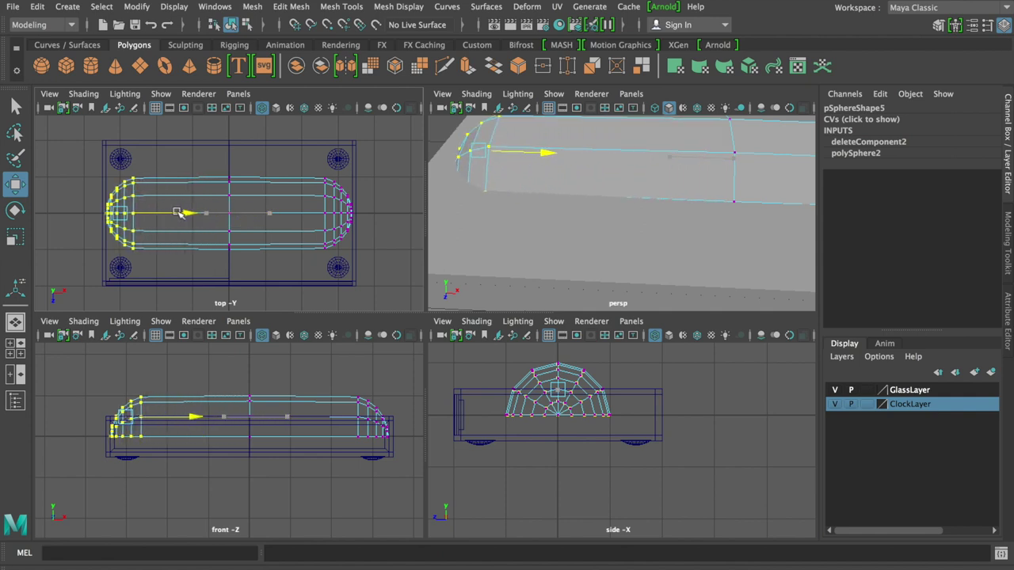
{"action": "left_click_drag", "start_coordinate": [210, 149], "coordinate": [247, 287]}
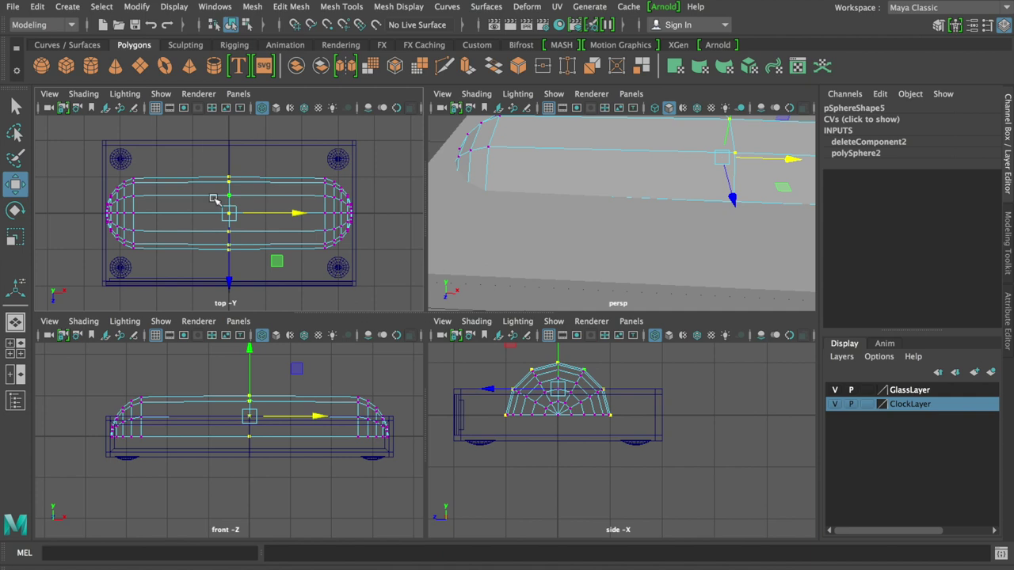
{"action": "right_click_drag", "start_coordinate": [237, 203], "coordinate": [191, 206]}
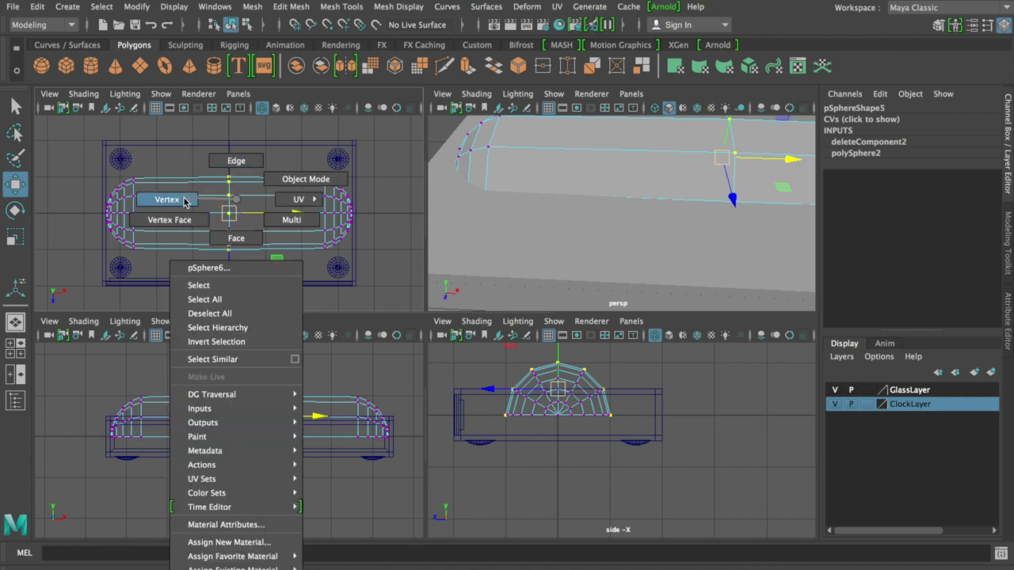
Delete the capsule's centre edge loop with Delete Edge (polyDelEdge1)
{"action": "left_click", "coordinate": [227, 200]}
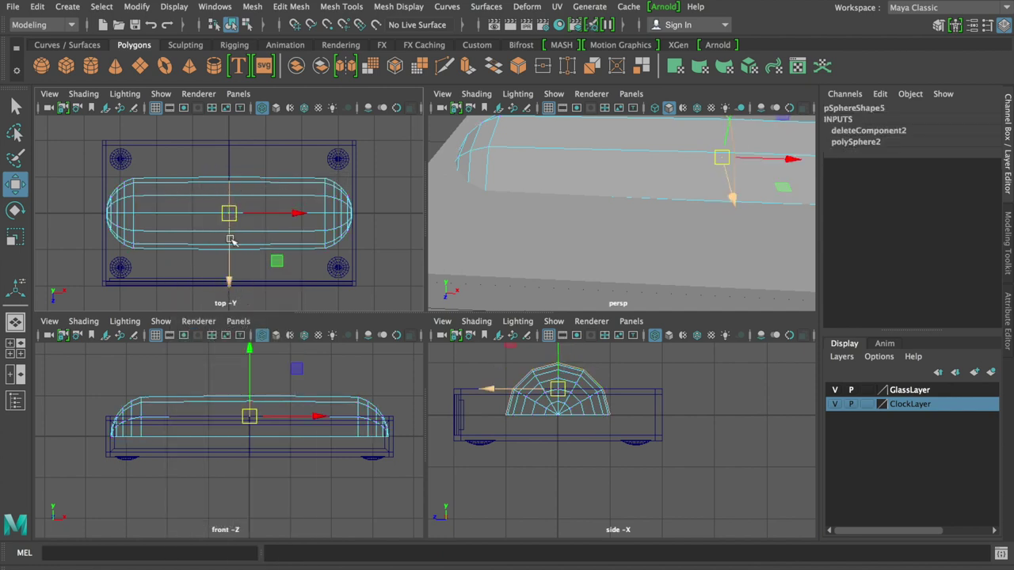
{"action": "right_click", "coordinate": [230, 239], "text": "shift"}
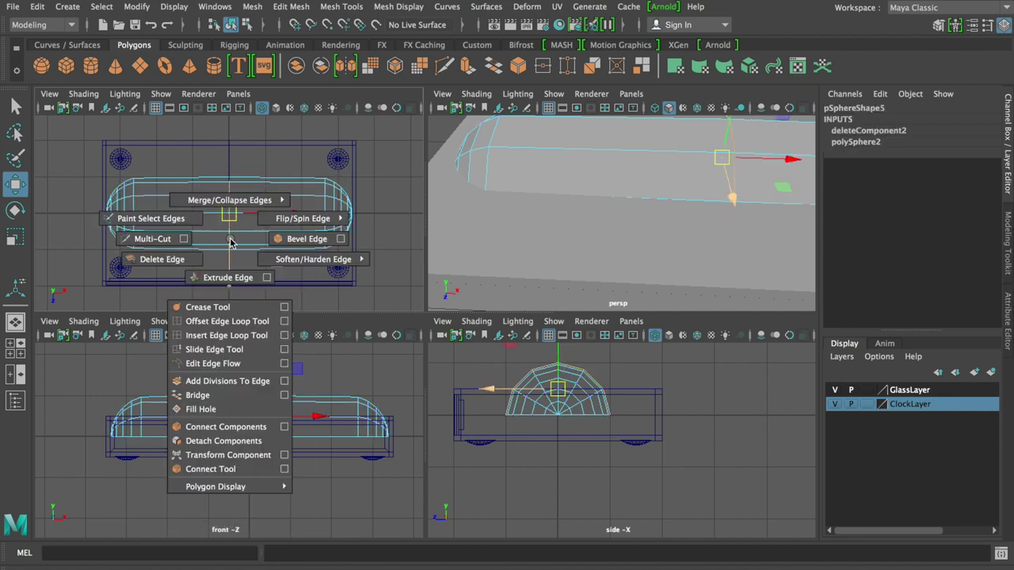
{"action": "left_click", "coordinate": [165, 264]}
{"action": "key", "text": "ctrl+z"}
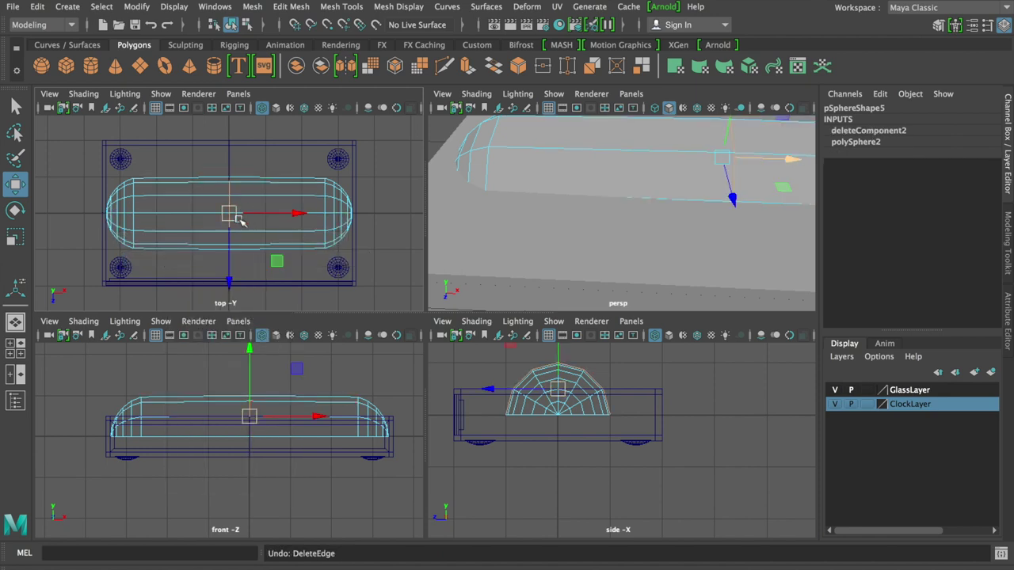
{"action": "right_click", "coordinate": [230, 186], "text": "shift"}
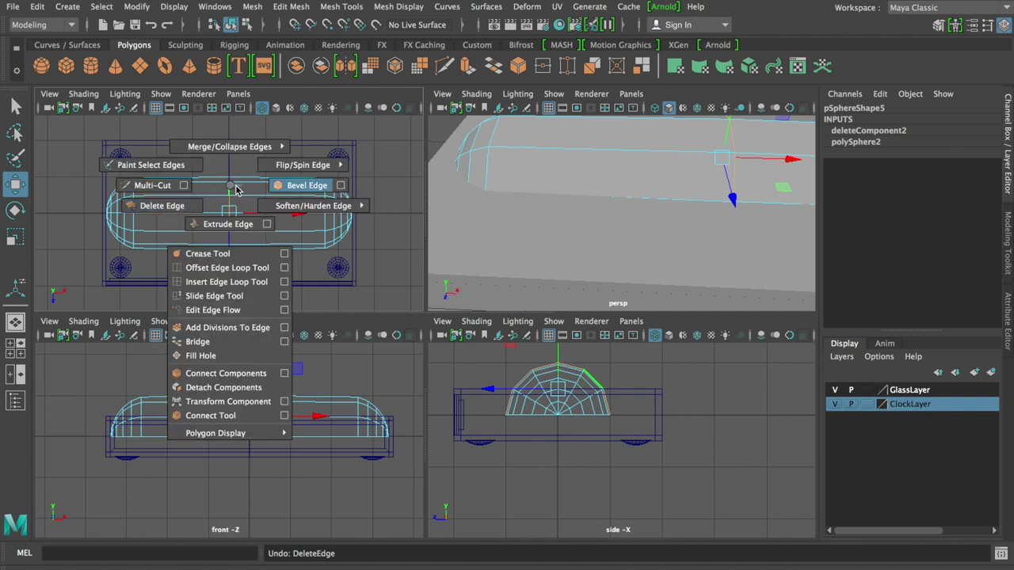
{"action": "right_click_drag", "start_coordinate": [168, 212], "coordinate": [229, 190], "text": "shift"}
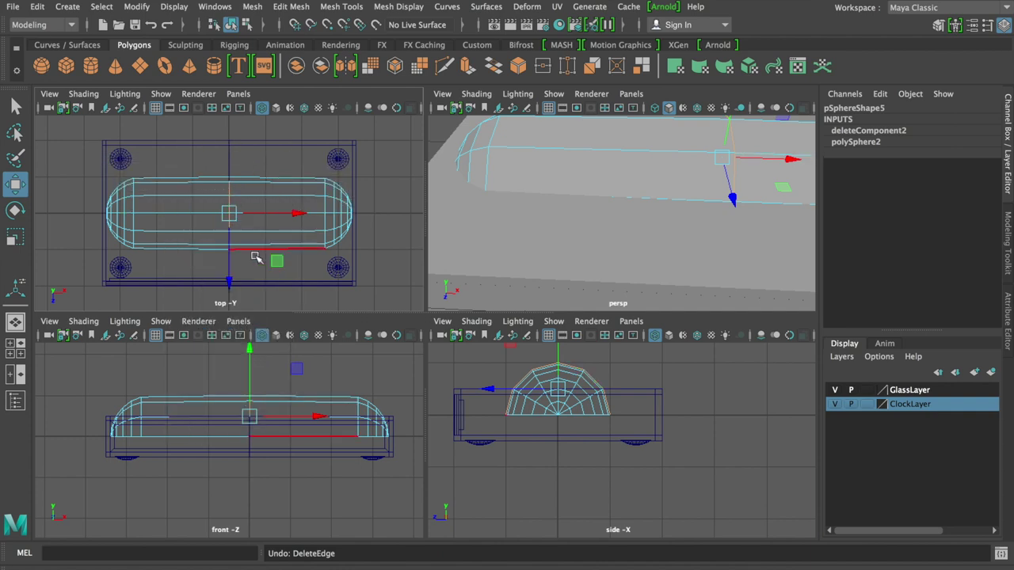
{"action": "right_click_drag", "start_coordinate": [256, 260], "coordinate": [171, 274], "text": "shift"}
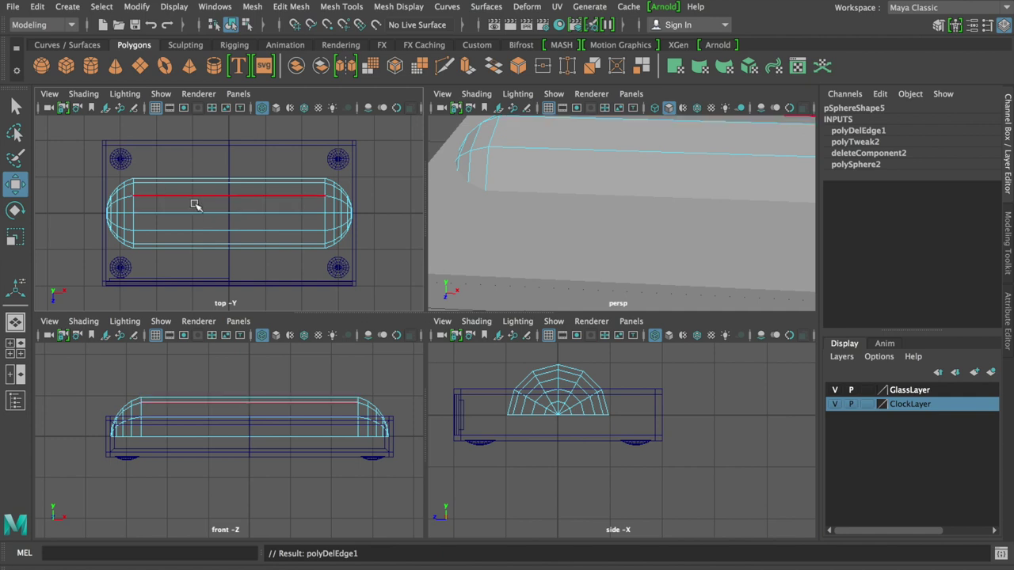
{"action": "right_click_drag", "start_coordinate": [228, 208], "coordinate": [228, 233]}
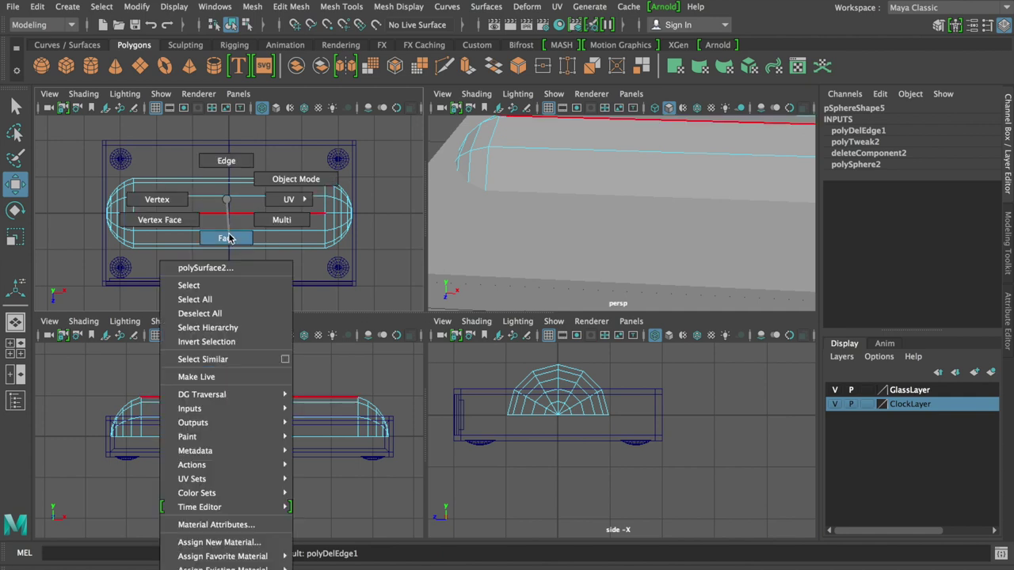
{"action": "left_click", "coordinate": [232, 205]}
{"action": "left_click", "coordinate": [232, 205]}
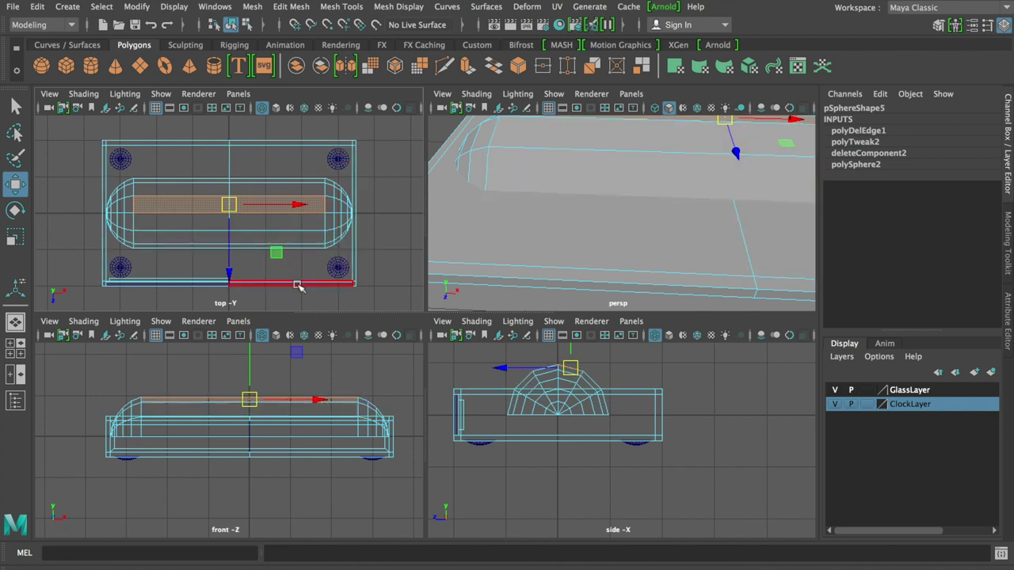
{"action": "left_click", "coordinate": [386, 204]}
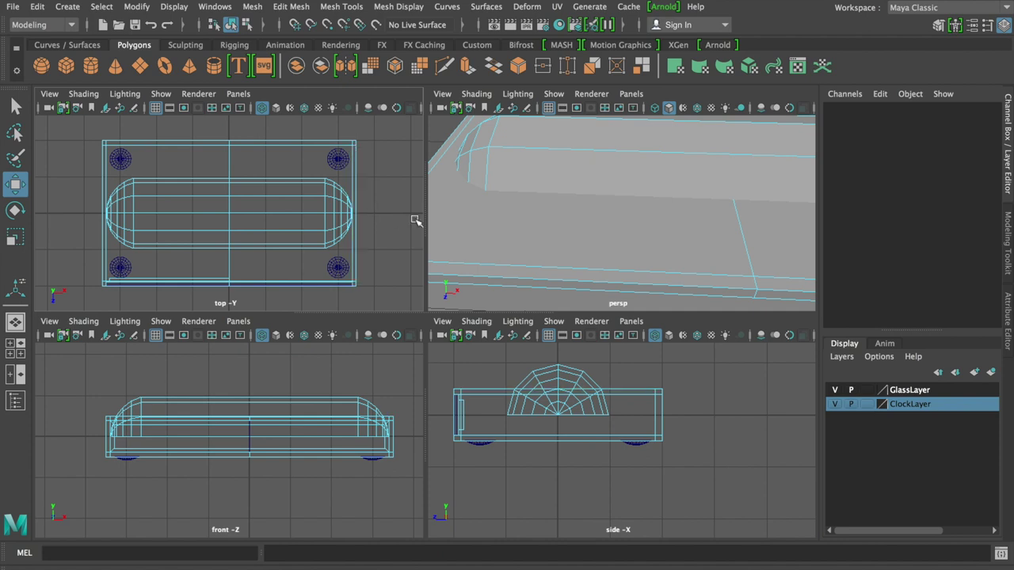
{"action": "right_click", "coordinate": [399, 199]}
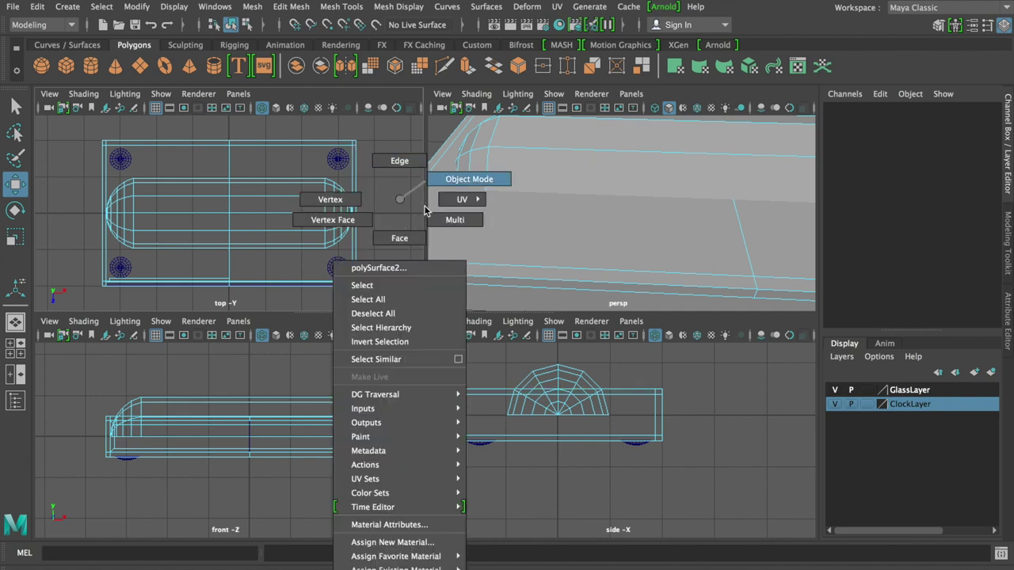
{"action": "left_click", "coordinate": [346, 203]}
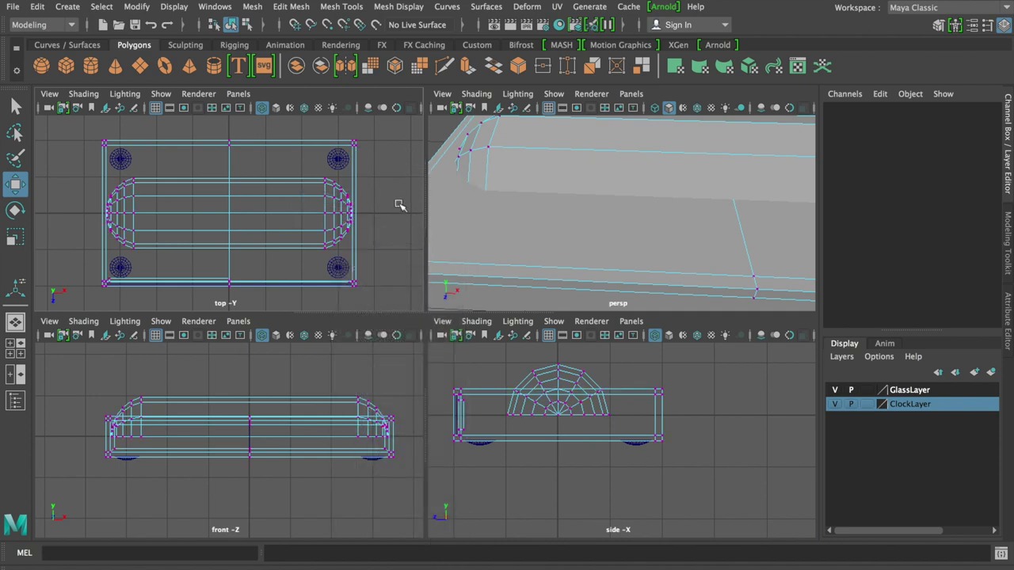
{"action": "left_click", "coordinate": [326, 209]}
{"action": "right_click_drag", "start_coordinate": [324, 185], "coordinate": [384, 163]}
{"action": "left_click", "coordinate": [332, 197]}
{"action": "left_click", "coordinate": [313, 156]}
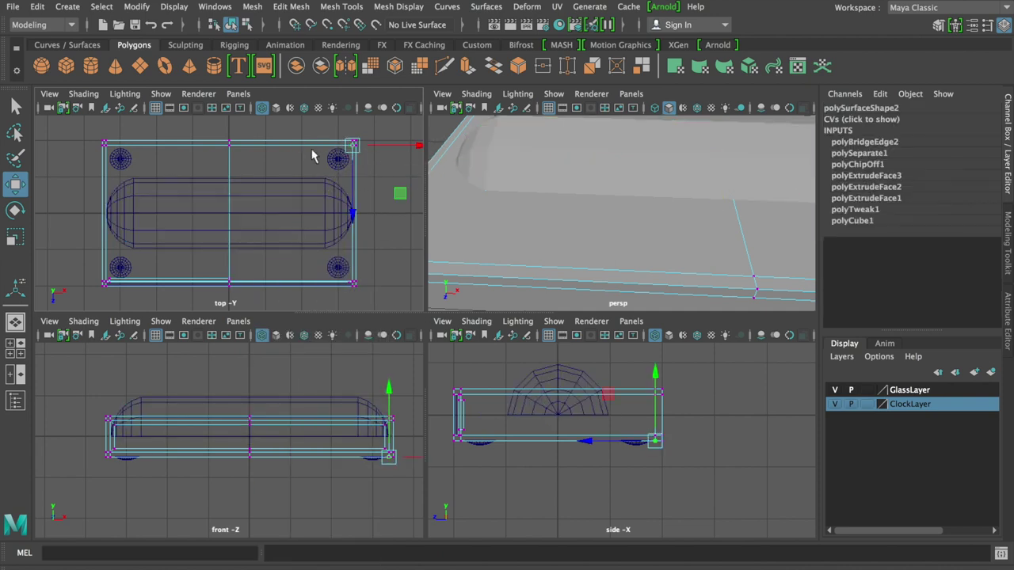
{"action": "left_click", "coordinate": [16, 106]}
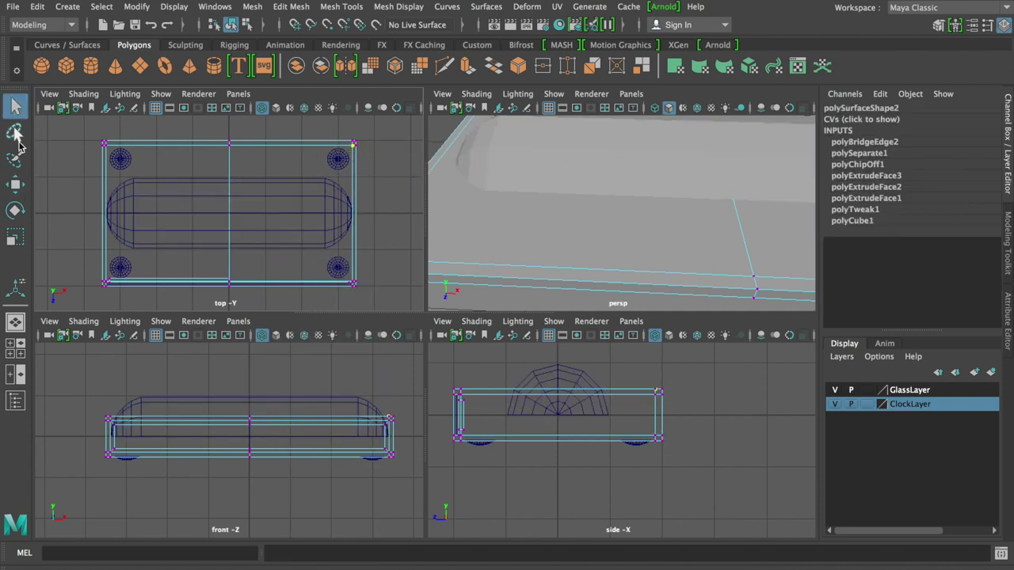
{"action": "right_click_drag", "start_coordinate": [130, 218], "coordinate": [174, 194]}
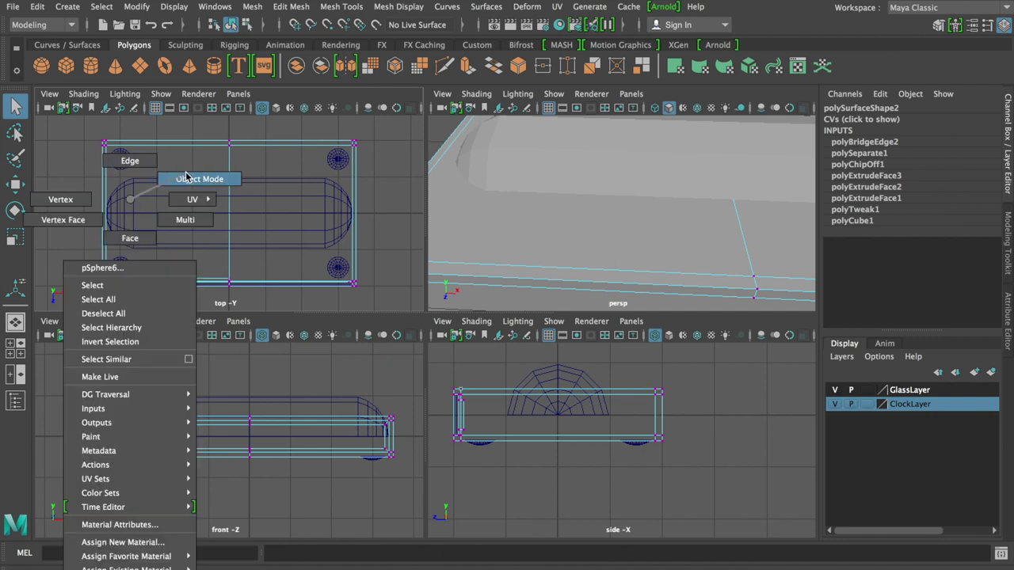
{"action": "right_click_drag", "start_coordinate": [103, 210], "coordinate": [168, 188]}
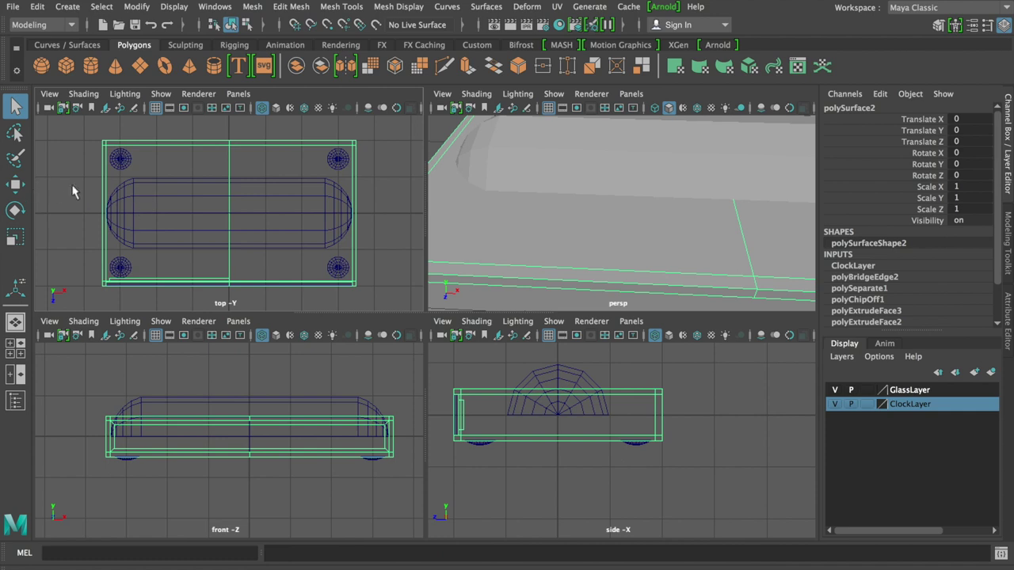
{"action": "right_click_drag", "start_coordinate": [72, 191], "coordinate": [170, 163]}
{"action": "left_click", "coordinate": [181, 185]}
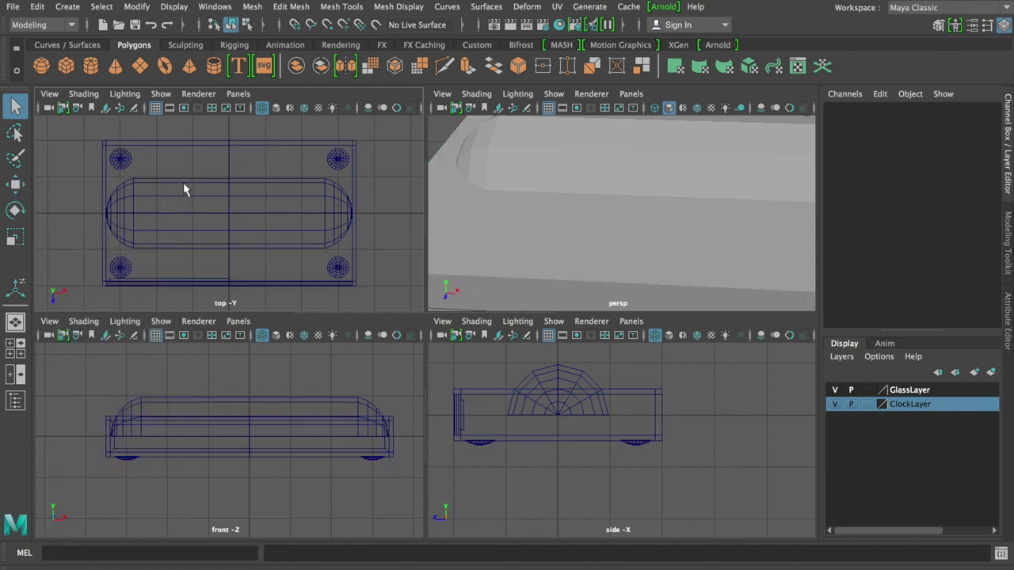
{"action": "left_click", "coordinate": [183, 185]}
{"action": "mouse_move", "coordinate": [323, 199]}
{"action": "right_mouse_down"}
{"action": "mouse_move", "coordinate": [329, 215]}
{"action": "mouse_move", "coordinate": [253, 199]}
{"action": "right_mouse_up"}
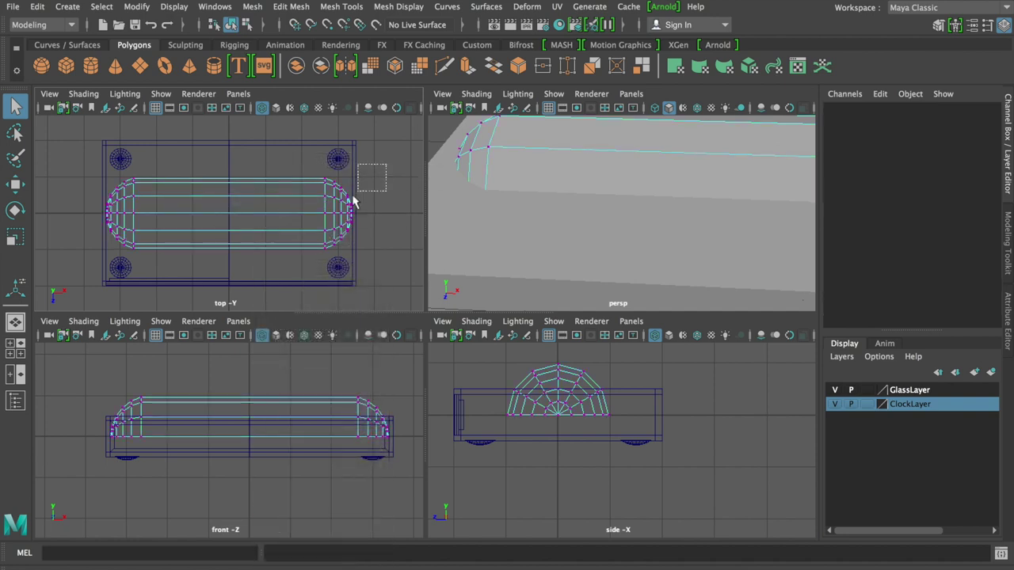
Move the capsule's right-end vertices further right and left-end vertices further left
{"action": "left_click_drag", "start_coordinate": [353, 202], "coordinate": [317, 266]}
{"action": "key", "text": "w"}
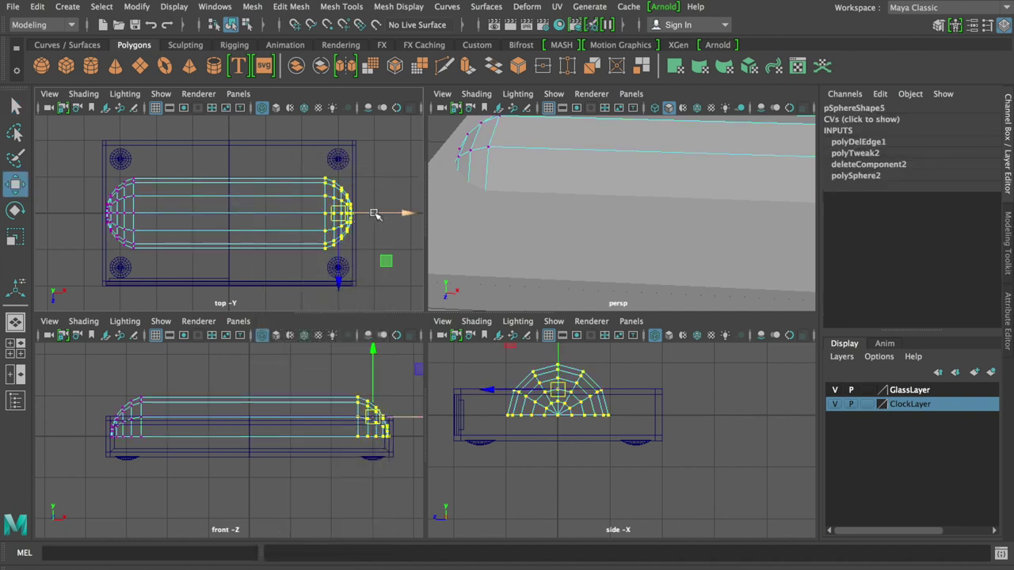
{"action": "left_click_drag", "start_coordinate": [377, 213], "coordinate": [410, 209]}
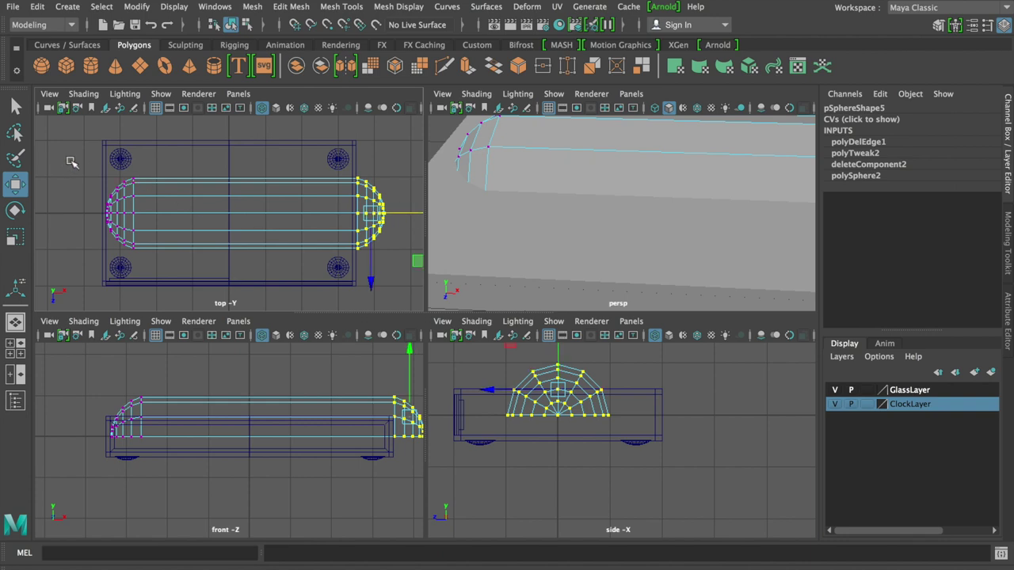
{"action": "left_click_drag", "start_coordinate": [66, 159], "coordinate": [164, 270]}
{"action": "left_click_drag", "start_coordinate": [181, 214], "coordinate": [151, 212]}
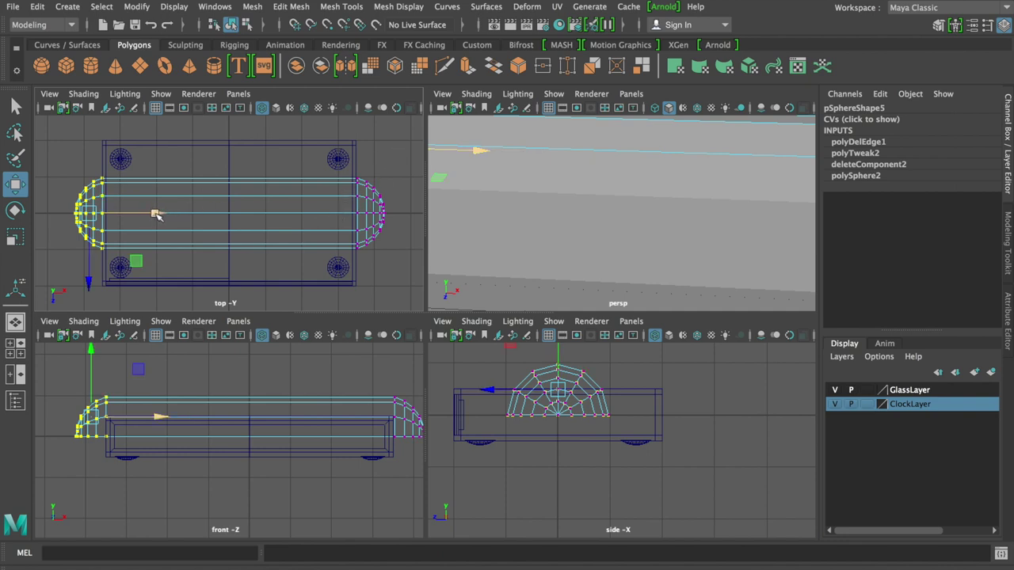
{"action": "left_click_drag", "start_coordinate": [156, 214], "coordinate": [153, 214]}
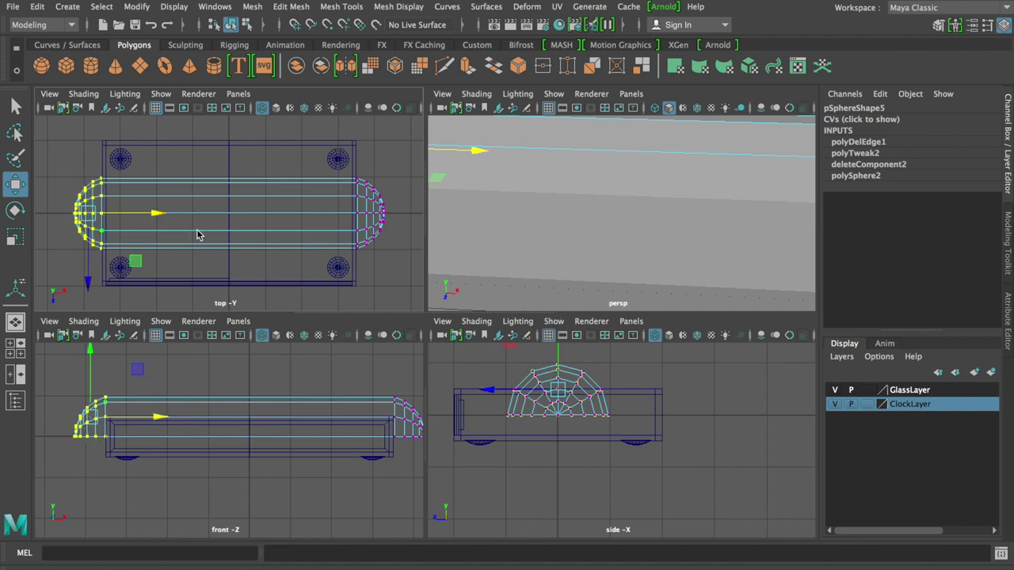
{"action": "right_click_drag", "start_coordinate": [199, 229], "coordinate": [247, 183]}
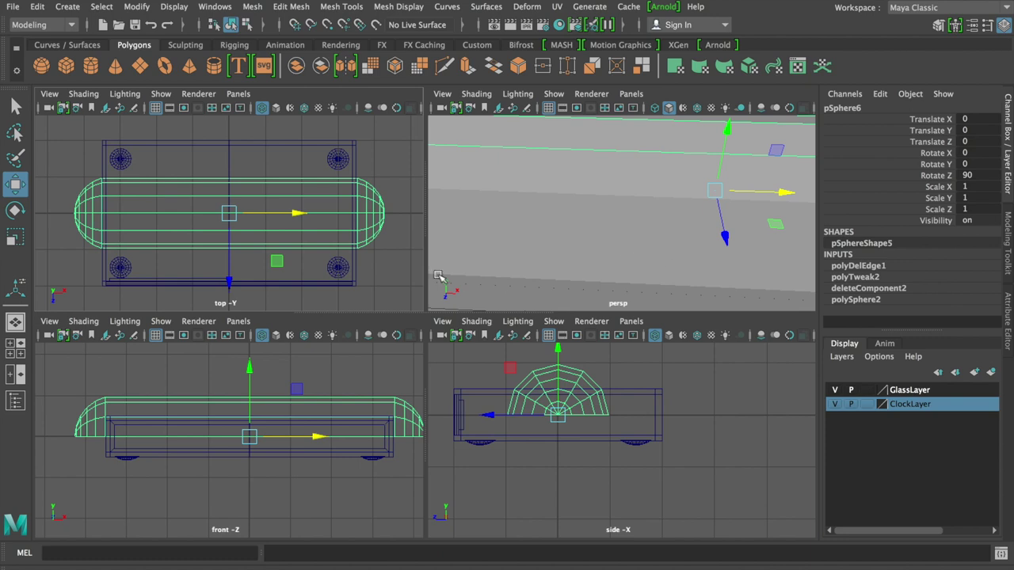
Scale the capsule down to about 0.326, undoing the stray Y scale
{"action": "key", "text": "r"}
{"action": "left_click_drag", "start_coordinate": [230, 213], "coordinate": [131, 212]}
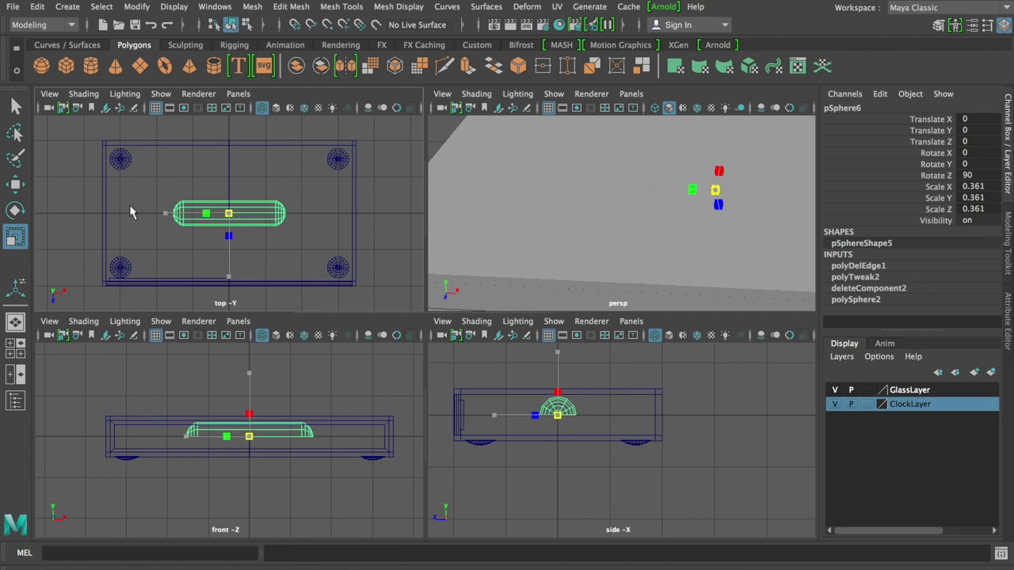
{"action": "left_click_drag", "start_coordinate": [130, 207], "coordinate": [124, 211]}
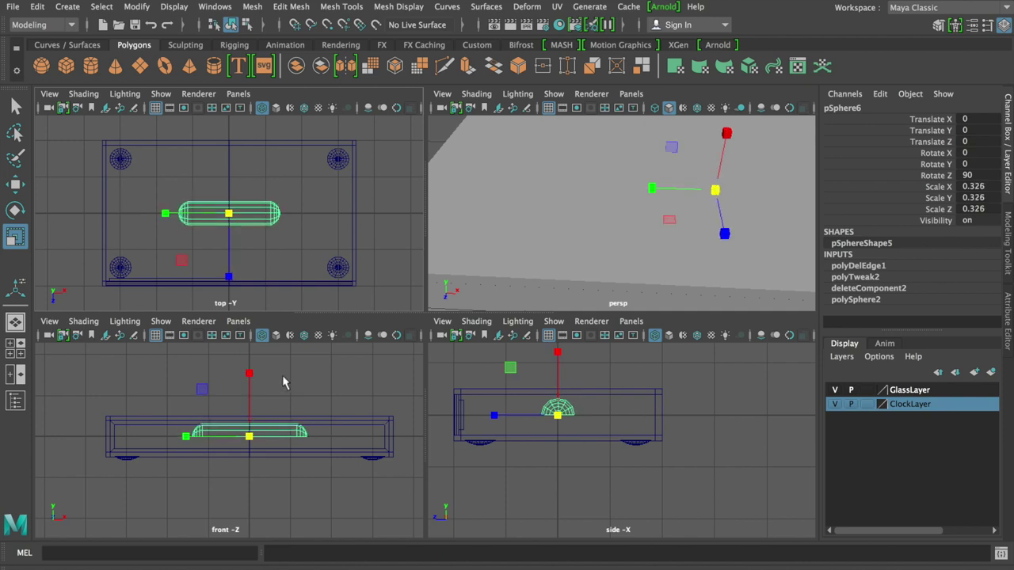
{"action": "mouse_move", "coordinate": [249, 373]}
{"action": "left_mouse_down"}
{"action": "mouse_move", "coordinate": [256, 417]}
{"action": "mouse_move", "coordinate": [252, 397]}
{"action": "mouse_move", "coordinate": [252, 406]}
{"action": "left_mouse_up"}
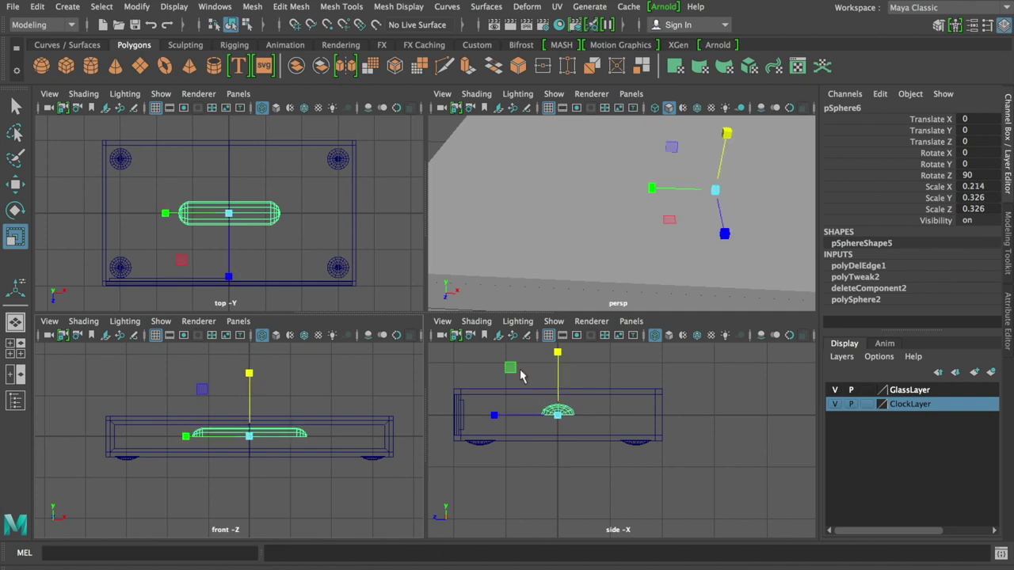
{"action": "key", "text": "ctrl+z"}
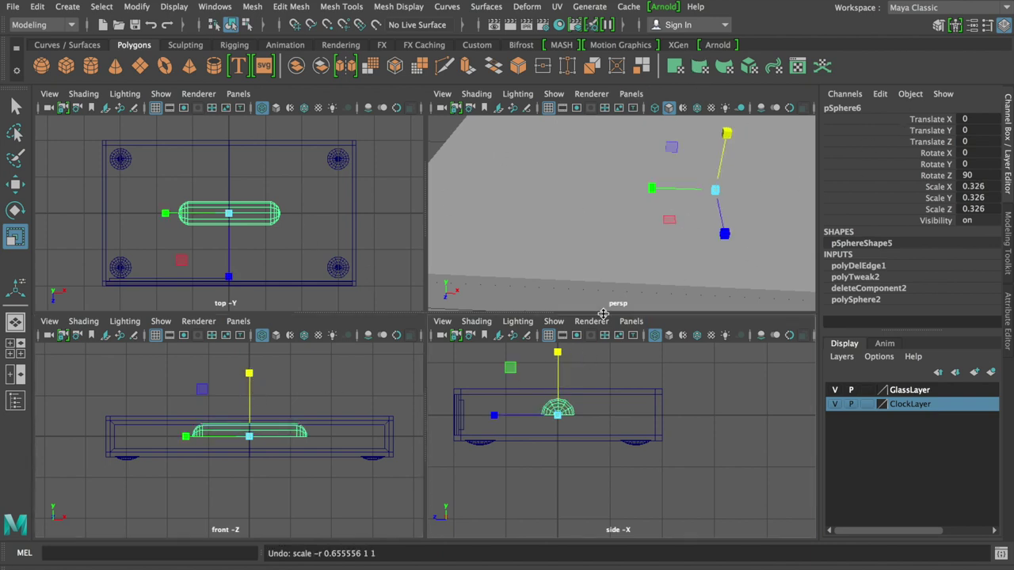
Flatten the capsule to Scale X 0.123 and move it to the body's lower-left
{"action": "left_click", "coordinate": [610, 356]}
{"action": "left_click", "coordinate": [562, 412]}
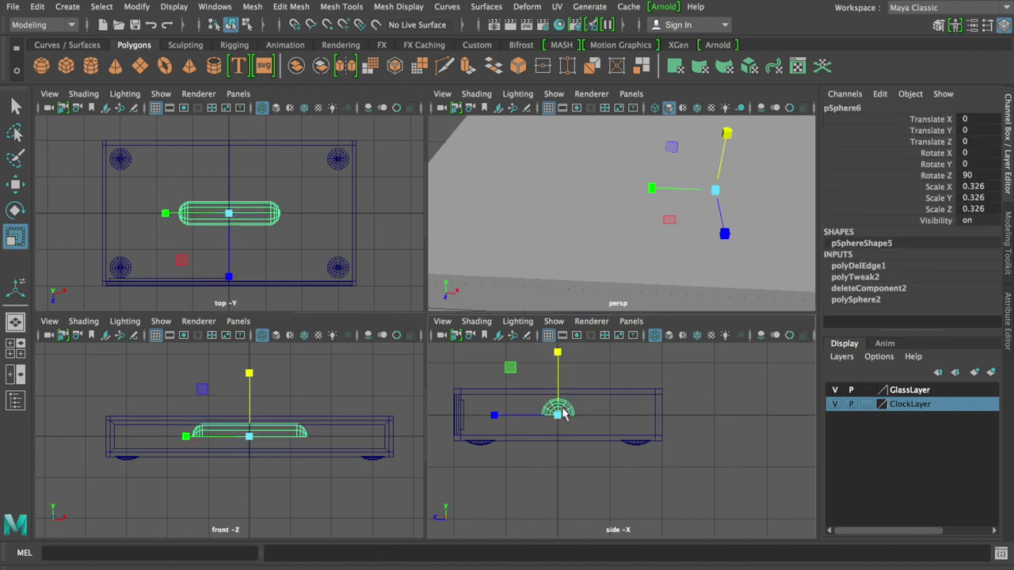
{"action": "left_click_drag", "start_coordinate": [558, 350], "coordinate": [563, 390]}
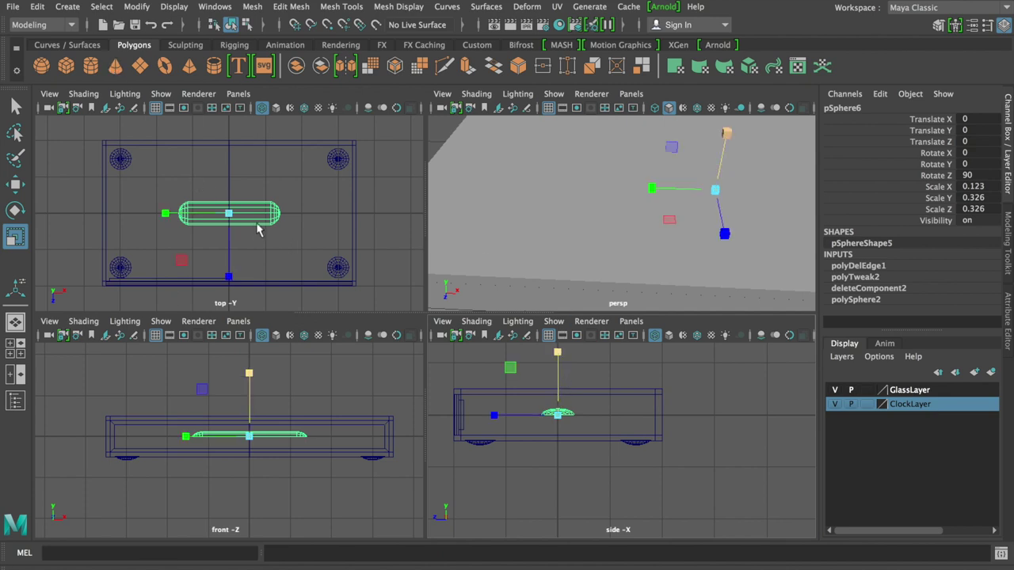
{"action": "key", "text": "w"}
{"action": "mouse_move", "coordinate": [279, 261]}
{"action": "middle_mouse_down"}
{"action": "mouse_move", "coordinate": [218, 302]}
{"action": "mouse_move", "coordinate": [221, 312]}
{"action": "middle_mouse_up"}
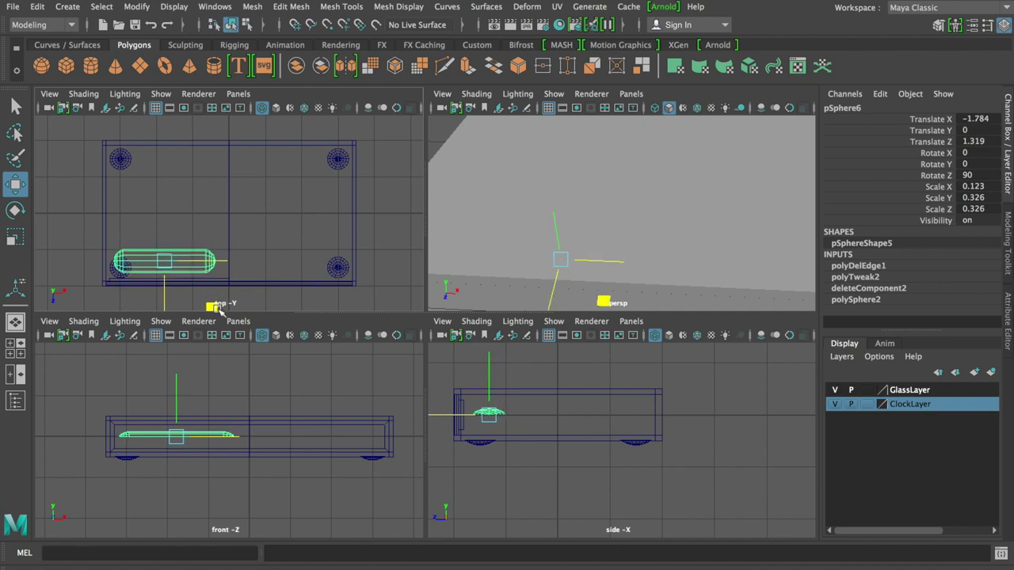
Raise the flattened capsule to Translate Y 0.485 so it rests atop the body
{"action": "middle_click_drag", "start_coordinate": [220, 311], "coordinate": [219, 310]}
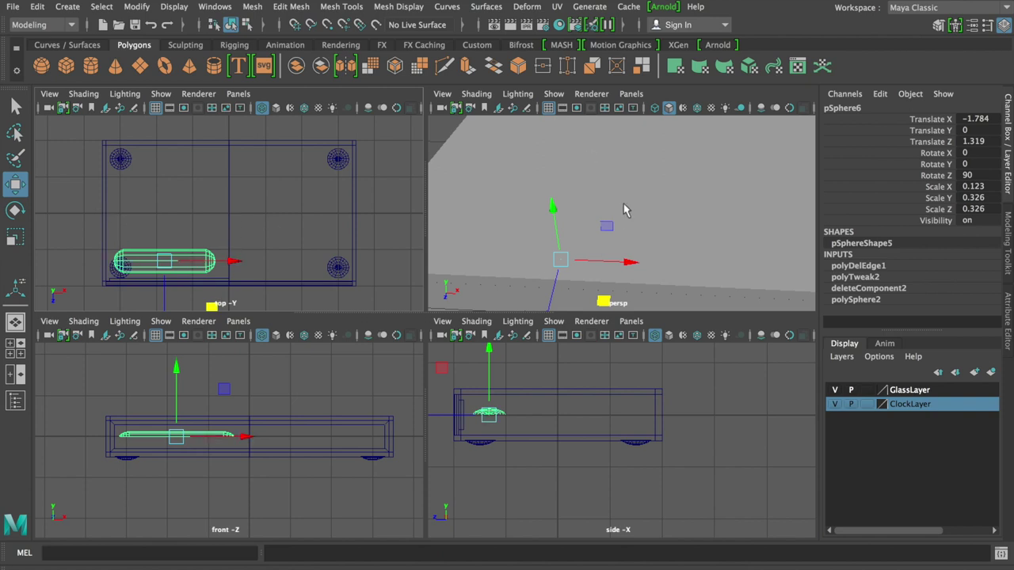
{"action": "mouse_move", "coordinate": [645, 211]}
{"action": "left_mouse_down", "text": "alt"}
{"action": "mouse_move", "coordinate": [607, 208]}
{"action": "mouse_move", "coordinate": [627, 168]}
{"action": "mouse_move", "coordinate": [769, 163]}
{"action": "mouse_move", "coordinate": [623, 201]}
{"action": "mouse_move", "coordinate": [763, 164]}
{"action": "mouse_move", "coordinate": [737, 174]}
{"action": "left_mouse_up", "text": "alt"}
{"action": "left_click_drag", "start_coordinate": [488, 366], "coordinate": [489, 339]}
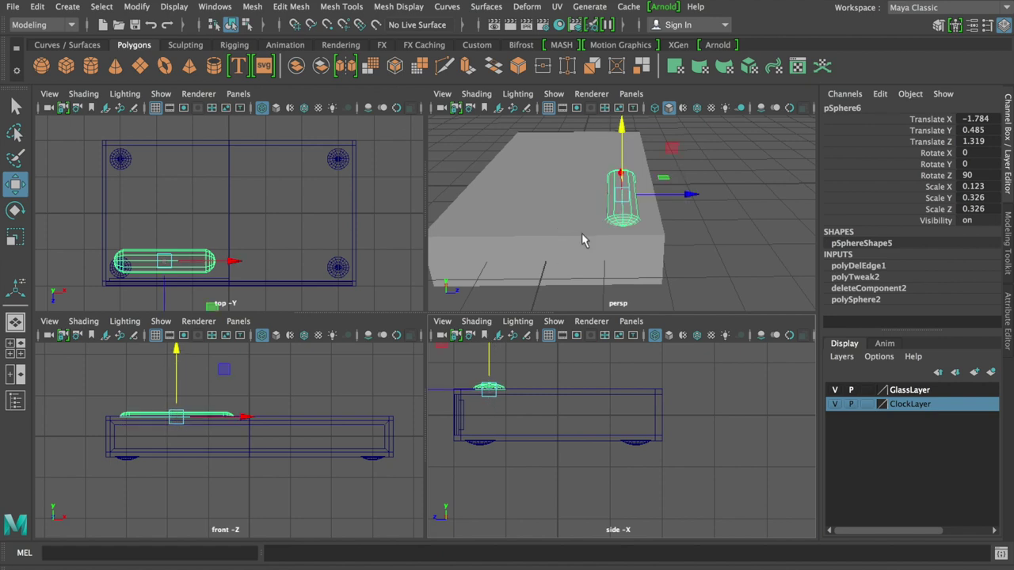
{"action": "scroll", "coordinate": [582, 235], "scroll_direction": "up", "scroll_amount": 3}
{"action": "scroll", "coordinate": [582, 234], "scroll_direction": "up", "scroll_amount": 3}
{"action": "left_click_drag", "start_coordinate": [581, 235], "coordinate": [667, 219], "text": "alt"}
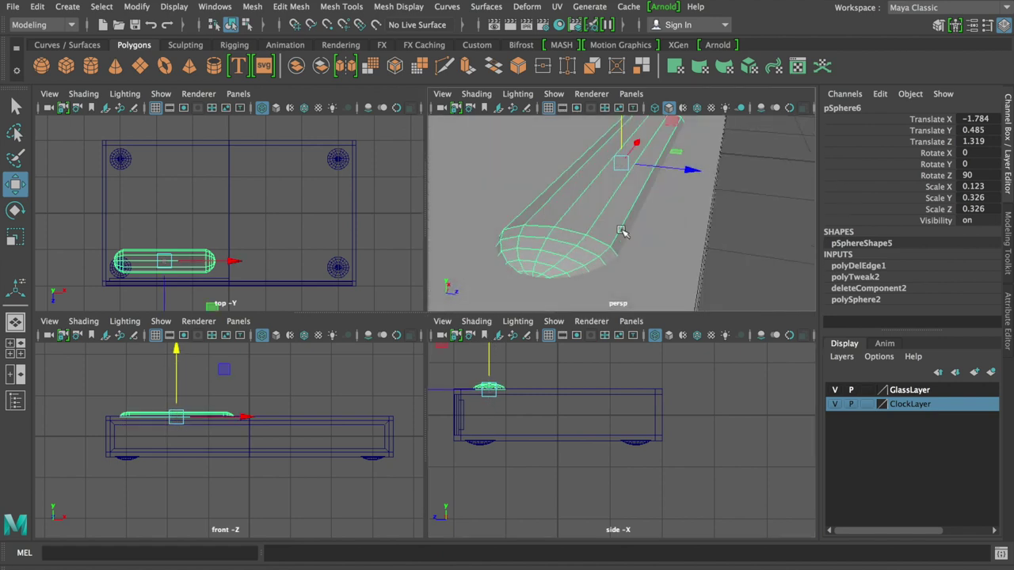
Template ClockLayer and select the capsule's rim edge loop
{"action": "left_click", "coordinate": [867, 404]}
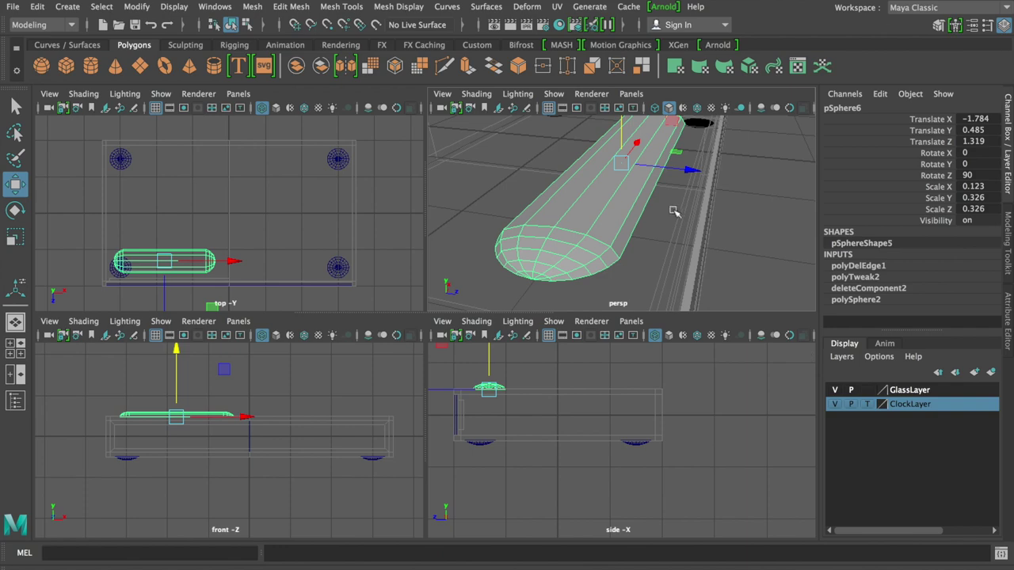
{"action": "mouse_move", "coordinate": [663, 237]}
{"action": "left_mouse_down", "text": "alt"}
{"action": "mouse_move", "coordinate": [691, 200]}
{"action": "mouse_move", "coordinate": [669, 208]}
{"action": "mouse_move", "coordinate": [590, 164]}
{"action": "left_mouse_up", "text": "alt"}
{"action": "right_click_drag", "start_coordinate": [590, 164], "coordinate": [586, 125]}
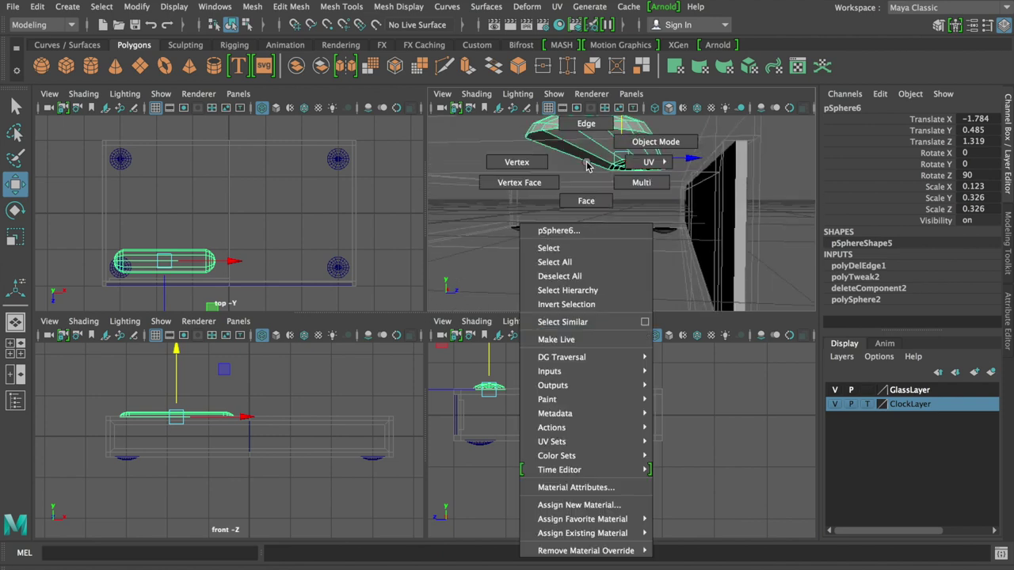
{"action": "double_click", "coordinate": [583, 161]}
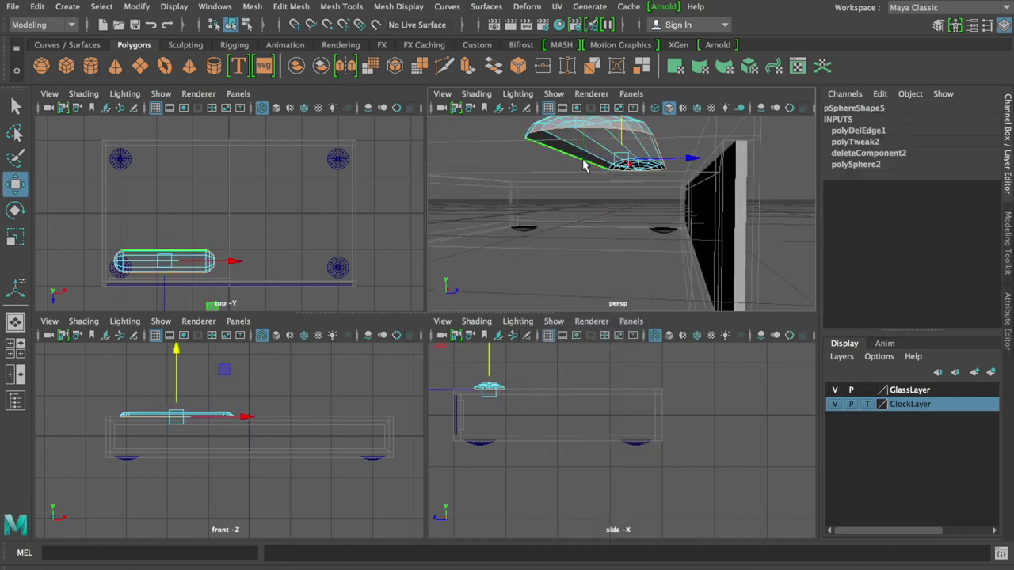
Extrude the rim edge loop (polyExtrudeEdge1), leaving the offset at zero
{"action": "right_click_drag", "start_coordinate": [594, 161], "coordinate": [593, 202], "text": "shift"}
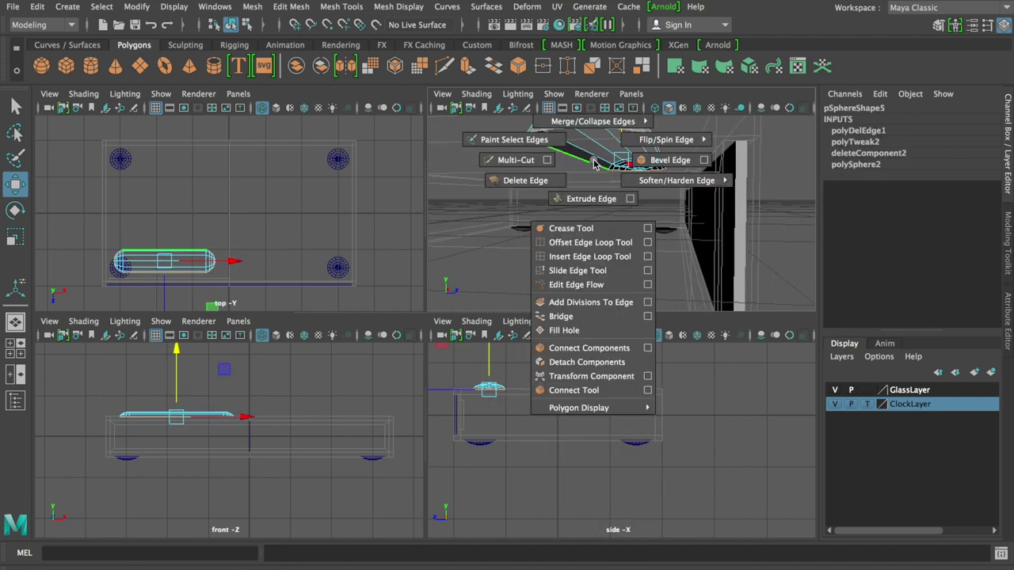
{"action": "left_click", "coordinate": [593, 200]}
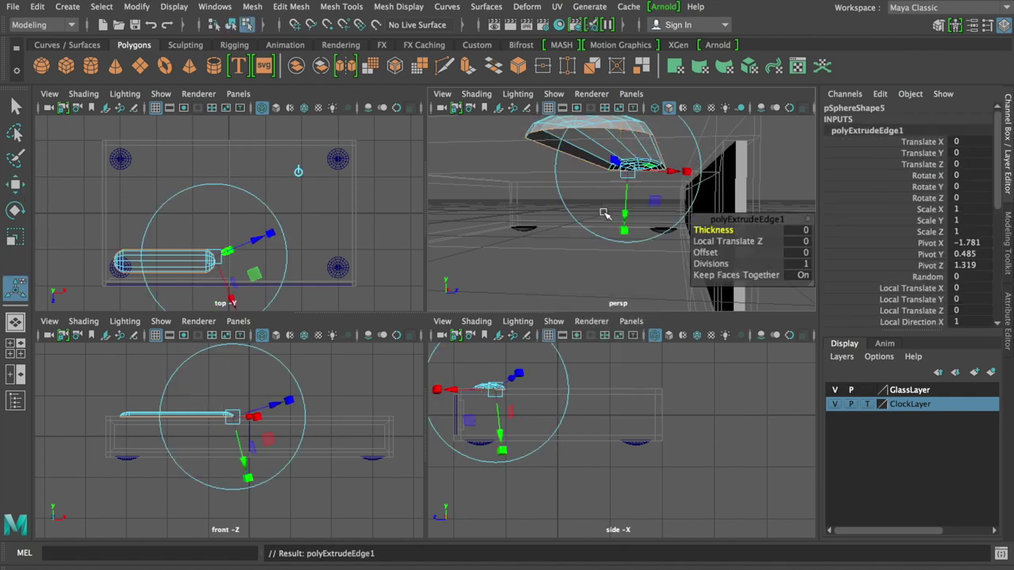
{"action": "left_click_drag", "start_coordinate": [604, 212], "coordinate": [609, 244], "text": "alt"}
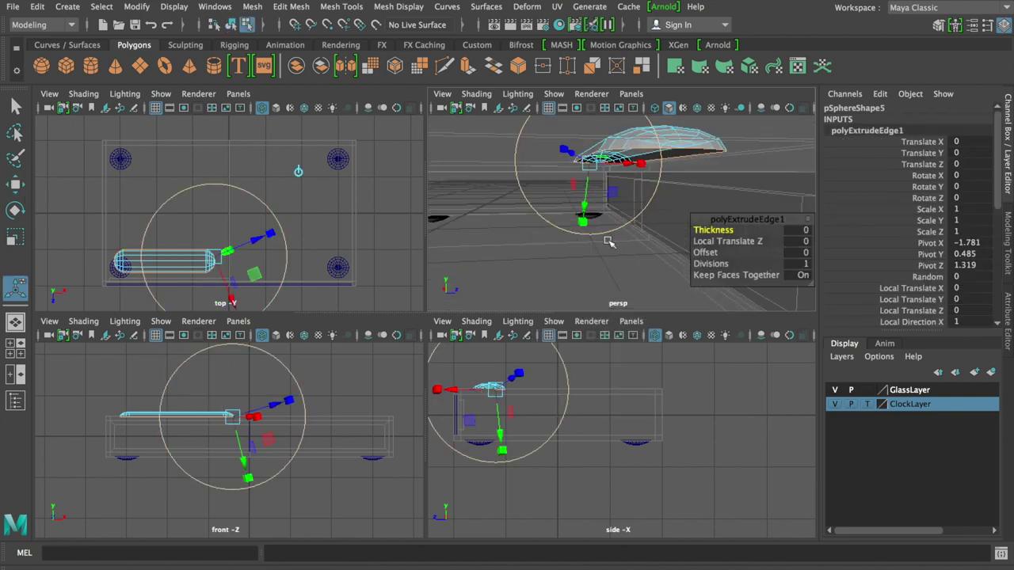
{"action": "left_click_drag", "start_coordinate": [583, 220], "coordinate": [587, 216]}
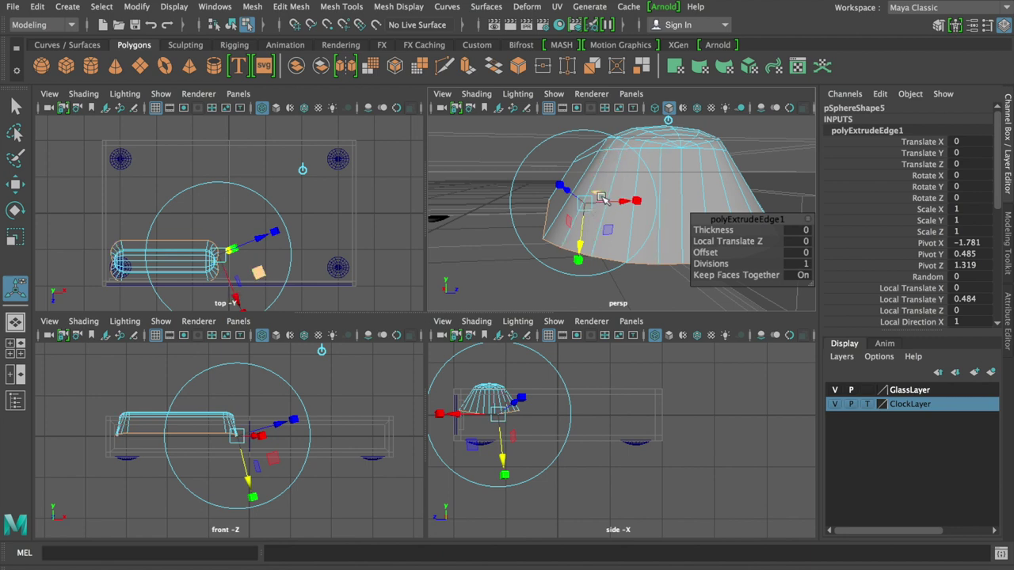
{"action": "left_click_drag", "start_coordinate": [603, 200], "coordinate": [611, 132]}
{"action": "mouse_move", "coordinate": [686, 202]}
{"action": "left_mouse_down", "text": "alt"}
{"action": "mouse_move", "coordinate": [654, 201]}
{"action": "mouse_move", "coordinate": [635, 169]}
{"action": "mouse_move", "coordinate": [691, 129]}
{"action": "left_mouse_up", "text": "alt"}
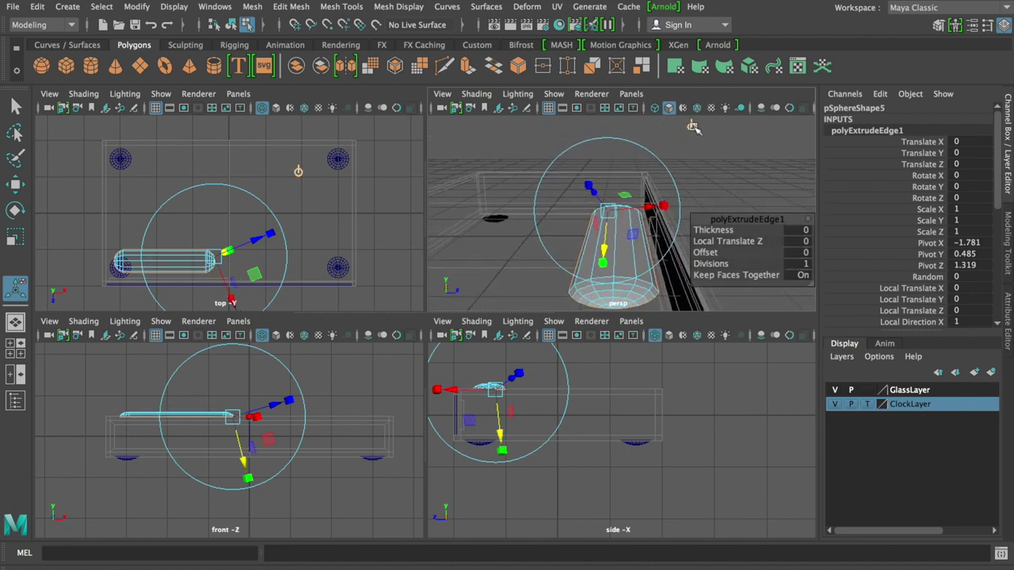
{"action": "left_click", "coordinate": [694, 131]}
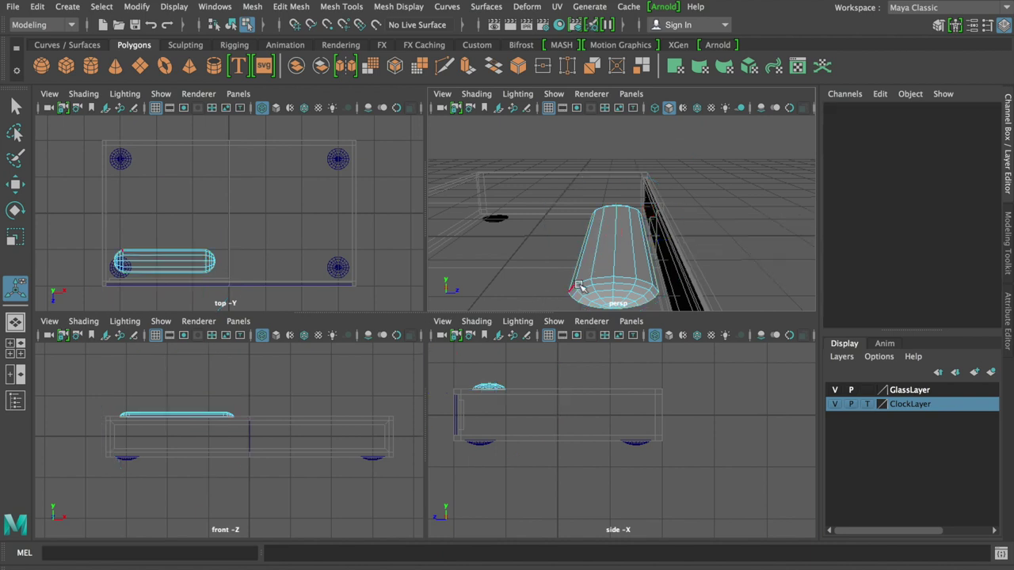
Undo back past the edge extrusion and the capsule's lift
{"action": "right_click_drag", "start_coordinate": [616, 205], "coordinate": [713, 176]}
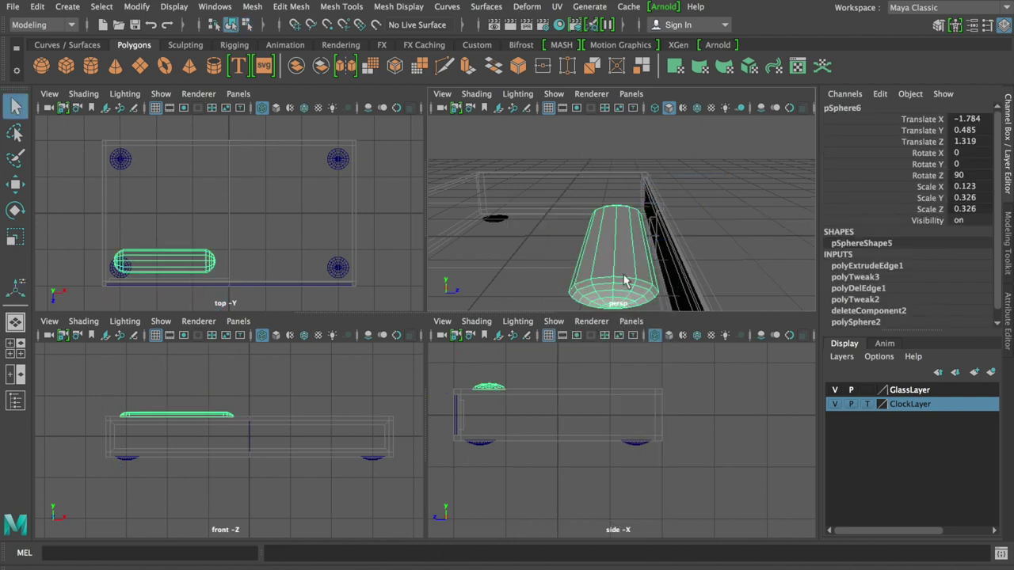
{"action": "key", "text": "w"}
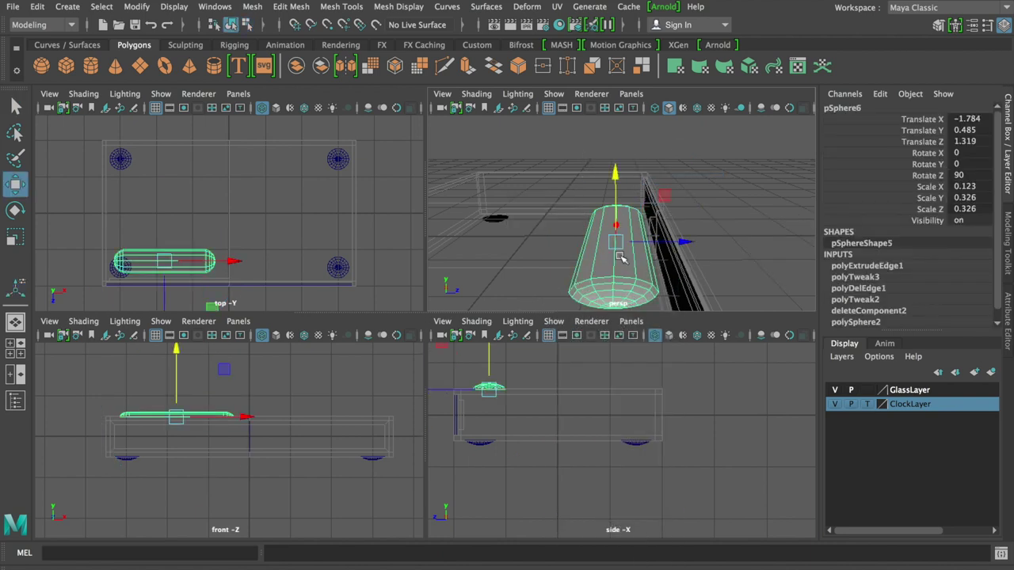
{"action": "key", "text": "r"}
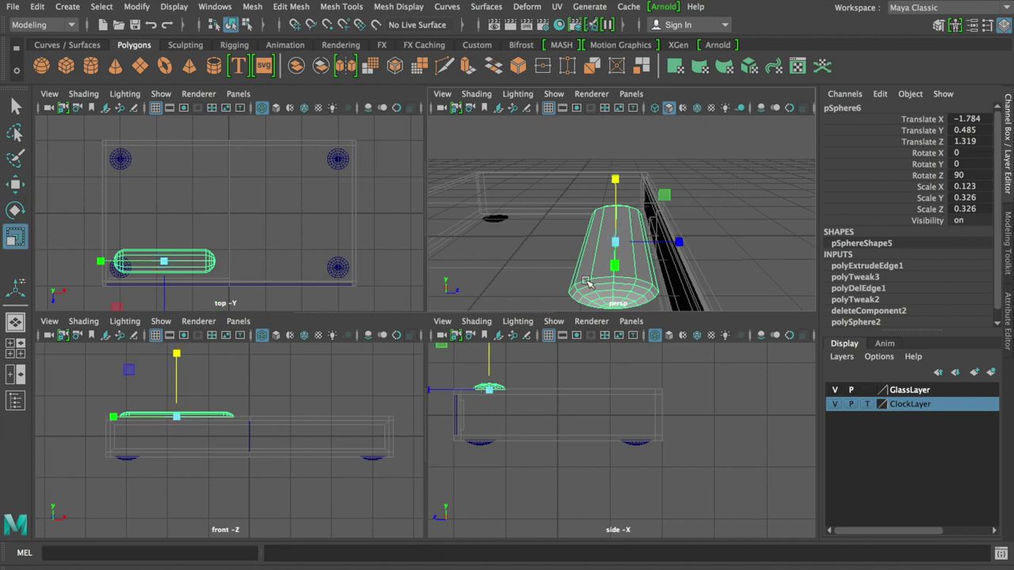
{"action": "left_click_drag", "start_coordinate": [595, 283], "coordinate": [594, 251], "text": "alt"}
{"action": "key", "text": "ctrl+z"}
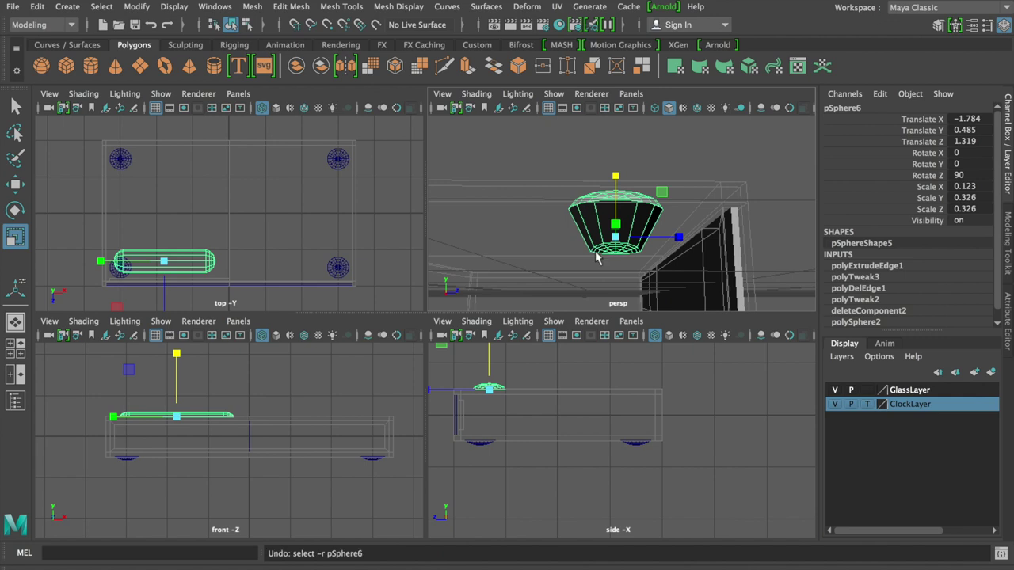
{"action": "key", "text": "ctrl+z"}
{"action": "key", "text": "ctrl+z"}
{"action": "key", "text": "ctrl+z"}
{"action": "key", "text": "ctrl+z"}
{"action": "key", "text": "ctrl+z"}
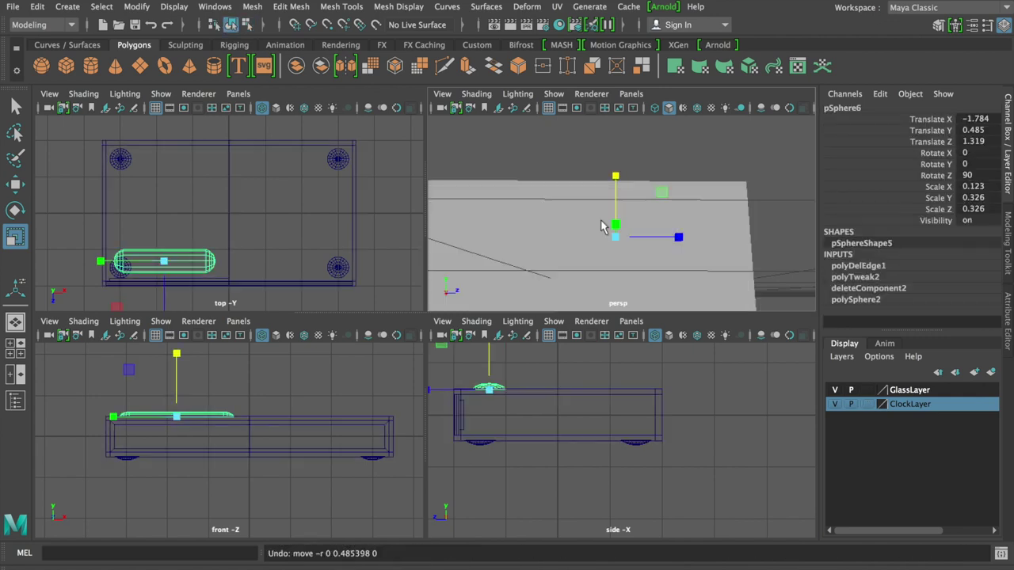
{"action": "key", "text": "ctrl+z"}
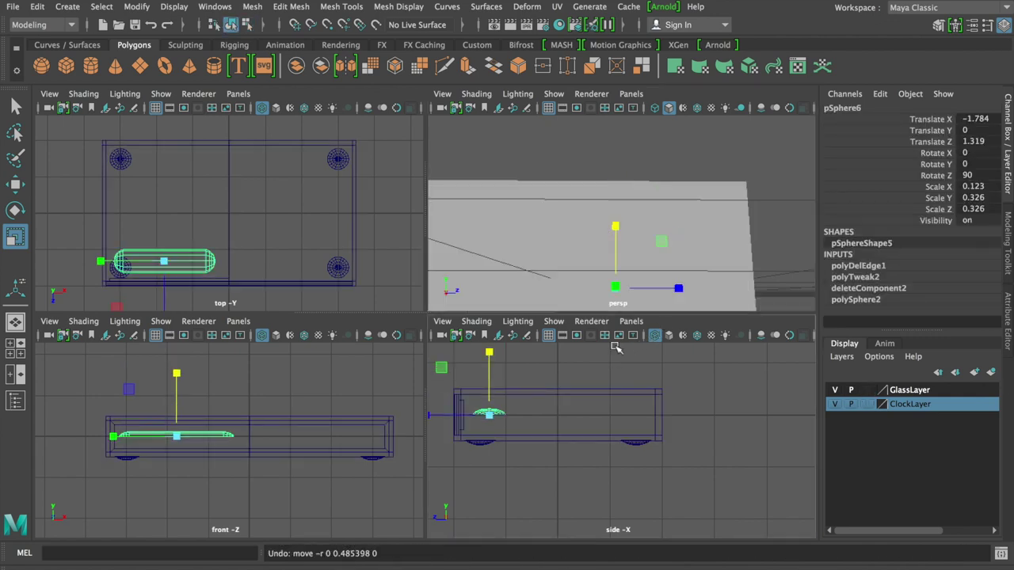
Raise the capsule pSphere6 to Translate Y 0.499 atop the clock body
{"action": "left_click", "coordinate": [662, 229]}
{"action": "key", "text": "f"}
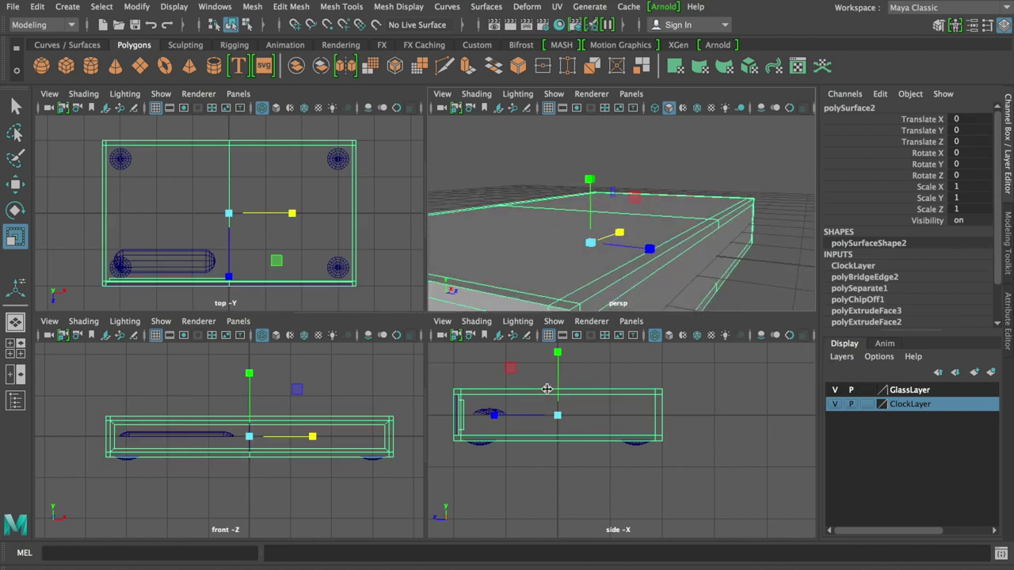
{"action": "key", "text": "w"}
{"action": "left_click", "coordinate": [500, 464]}
{"action": "left_click", "coordinate": [491, 412]}
{"action": "left_click_drag", "start_coordinate": [492, 410], "coordinate": [489, 359]}
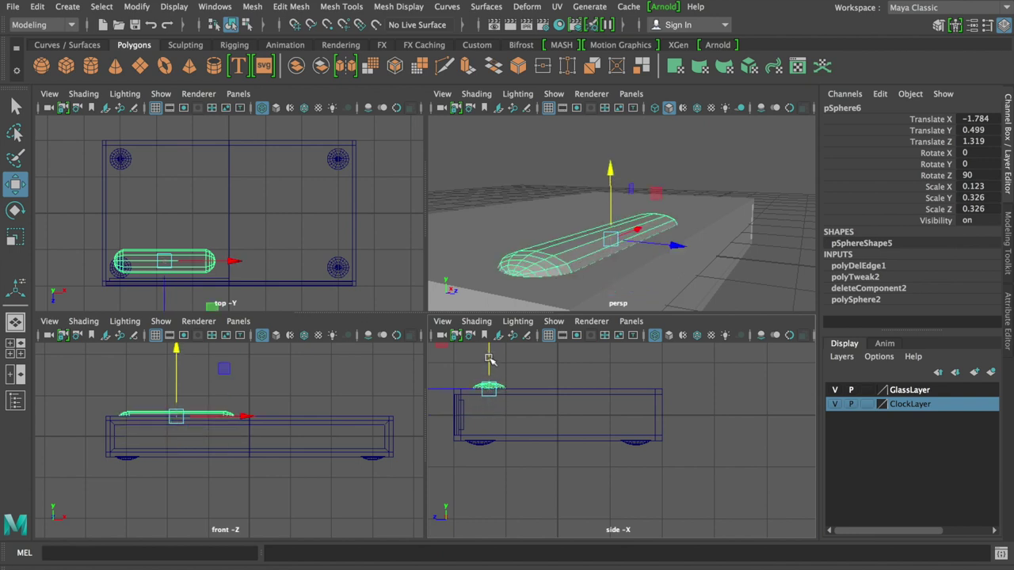
Template ClockLayer again and pick an edge on the capsule's rim
{"action": "left_click", "coordinate": [868, 405]}
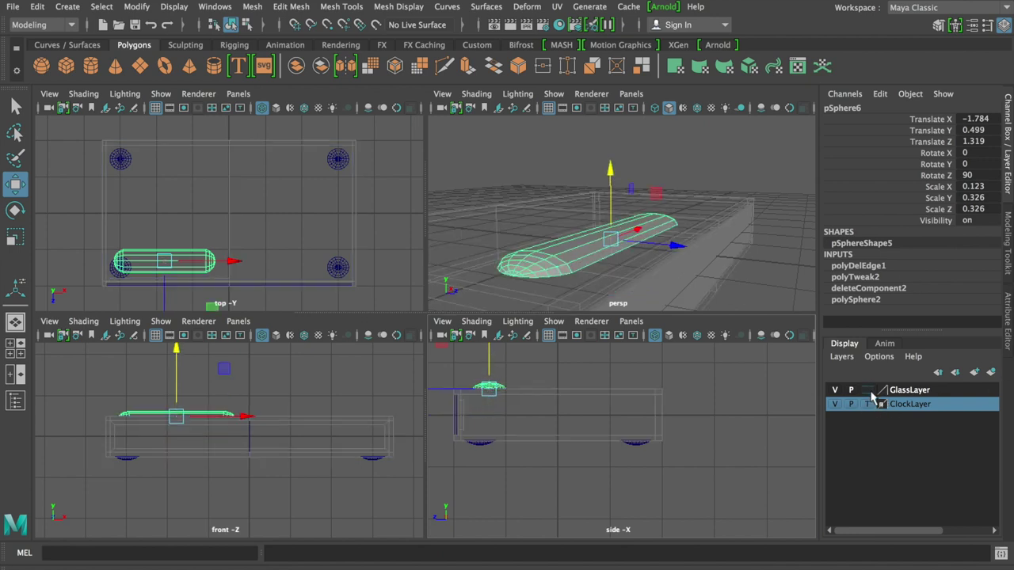
{"action": "key", "text": "f"}
{"action": "right_click_drag", "start_coordinate": [590, 200], "coordinate": [594, 167]}
{"action": "mouse_move", "coordinate": [595, 167]}
{"action": "left_mouse_down", "text": "alt"}
{"action": "mouse_move", "coordinate": [617, 283]}
{"action": "mouse_move", "coordinate": [587, 193]}
{"action": "mouse_move", "coordinate": [613, 224]}
{"action": "left_mouse_up", "text": "alt"}
{"action": "left_click", "coordinate": [612, 223]}
{"action": "scroll", "coordinate": [625, 221], "scroll_direction": "up", "scroll_amount": 5}
{"action": "mouse_move", "coordinate": [697, 199]}
{"action": "left_mouse_down", "text": "alt"}
{"action": "mouse_move", "coordinate": [651, 226]}
{"action": "mouse_move", "coordinate": [690, 229]}
{"action": "mouse_move", "coordinate": [679, 240]}
{"action": "left_mouse_up", "text": "alt"}
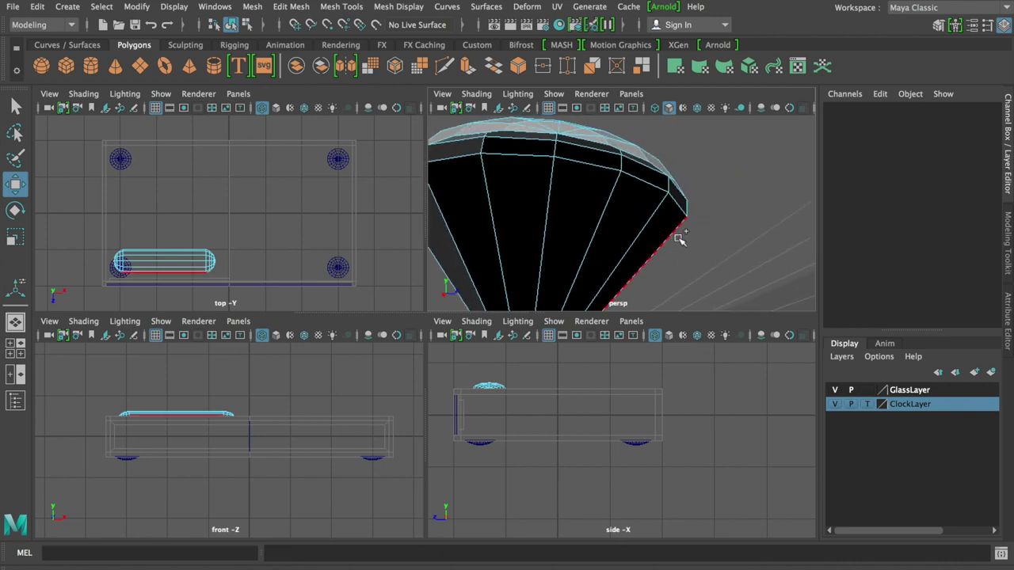
Extrude the capsule's rim edge and lower it slightly to form a short skirt (Translate Y -0.066)
{"action": "left_click", "coordinate": [678, 228]}
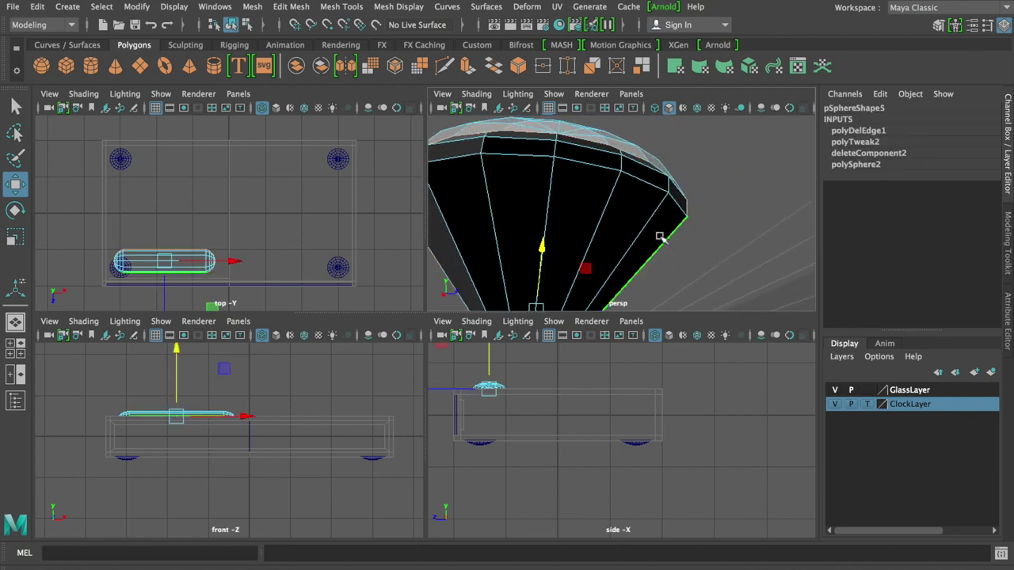
{"action": "mouse_move", "coordinate": [545, 249]}
{"action": "left_mouse_down"}
{"action": "mouse_move", "coordinate": [543, 272]}
{"action": "mouse_move", "coordinate": [572, 217]}
{"action": "mouse_move", "coordinate": [509, 208]}
{"action": "left_mouse_up"}
{"action": "right_click", "coordinate": [611, 230], "text": "shift"}
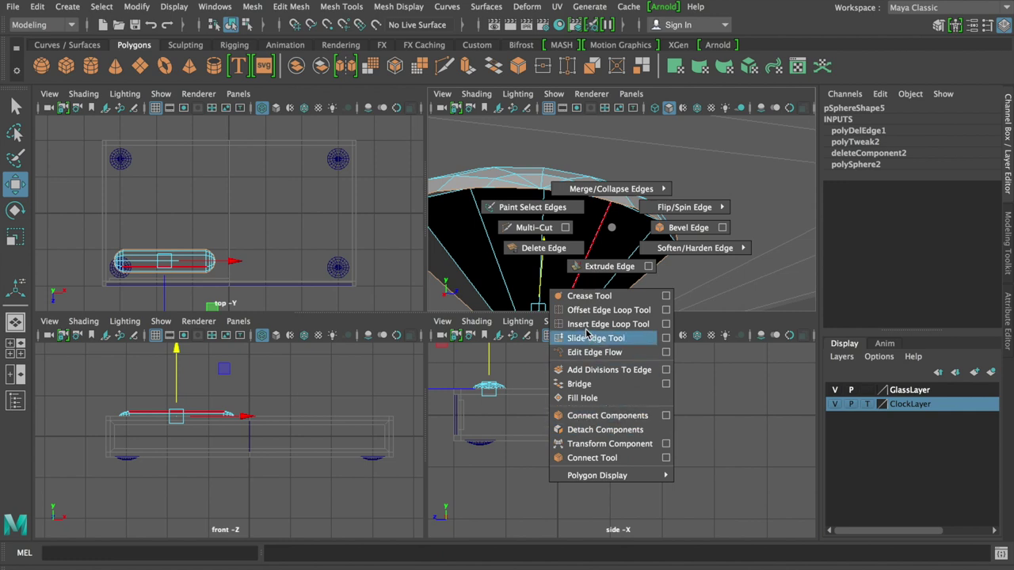
{"action": "left_click", "coordinate": [596, 266]}
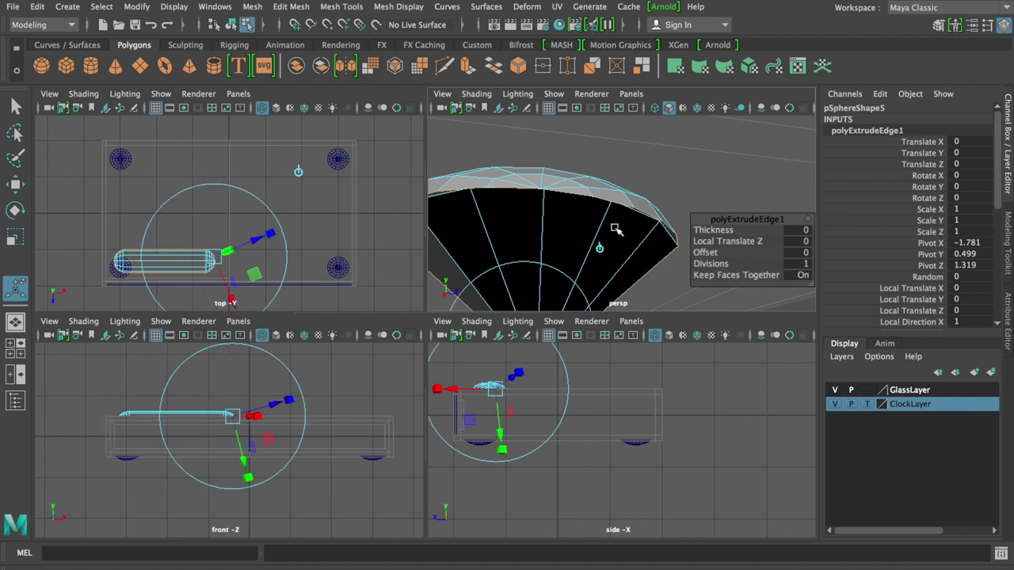
{"action": "left_click", "coordinate": [602, 249]}
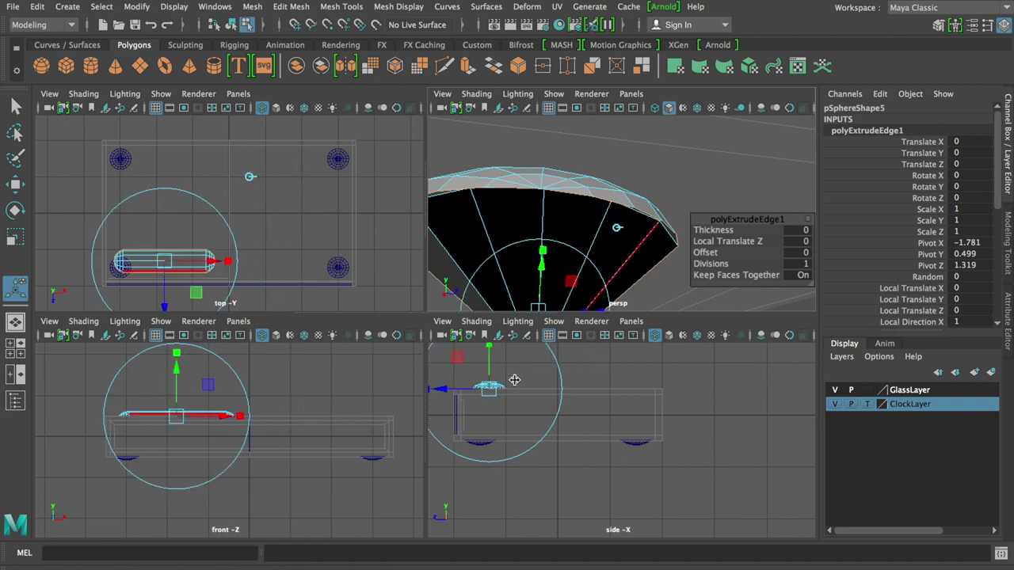
{"action": "left_click_drag", "start_coordinate": [490, 347], "coordinate": [491, 395]}
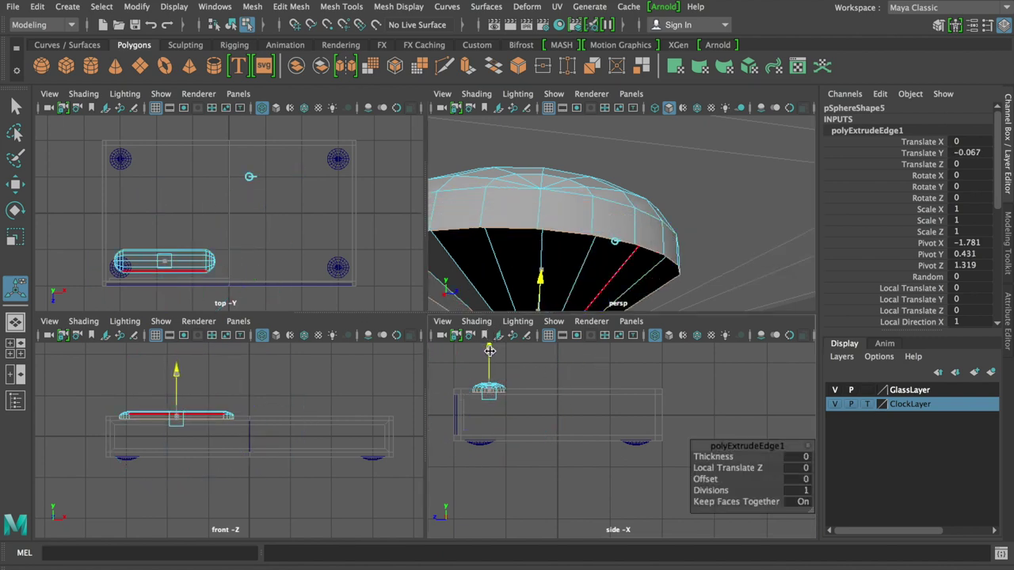
{"action": "scroll", "coordinate": [515, 369], "scroll_direction": "up", "scroll_amount": 5}
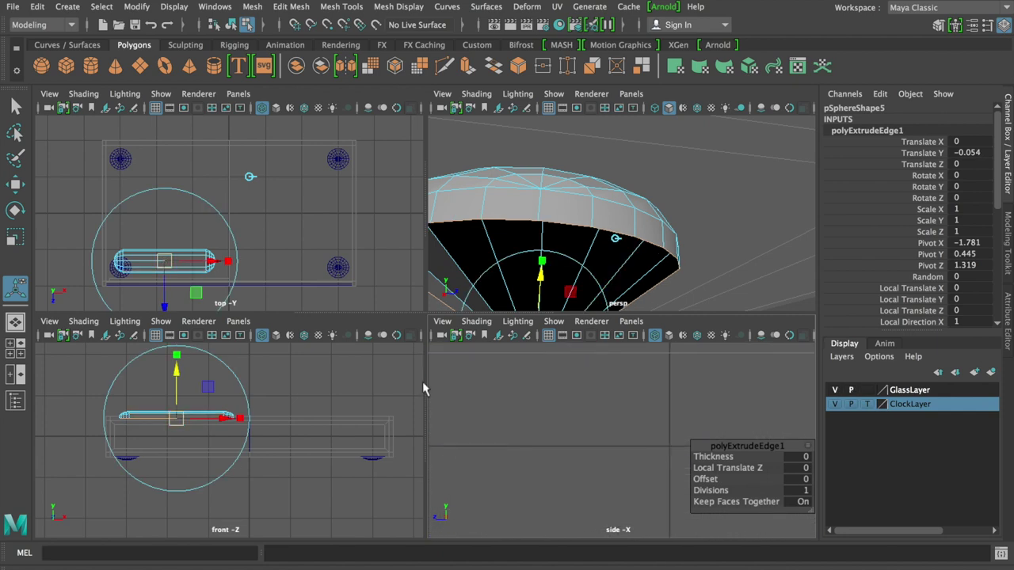
{"action": "scroll", "coordinate": [646, 406], "scroll_direction": "up", "scroll_amount": 5}
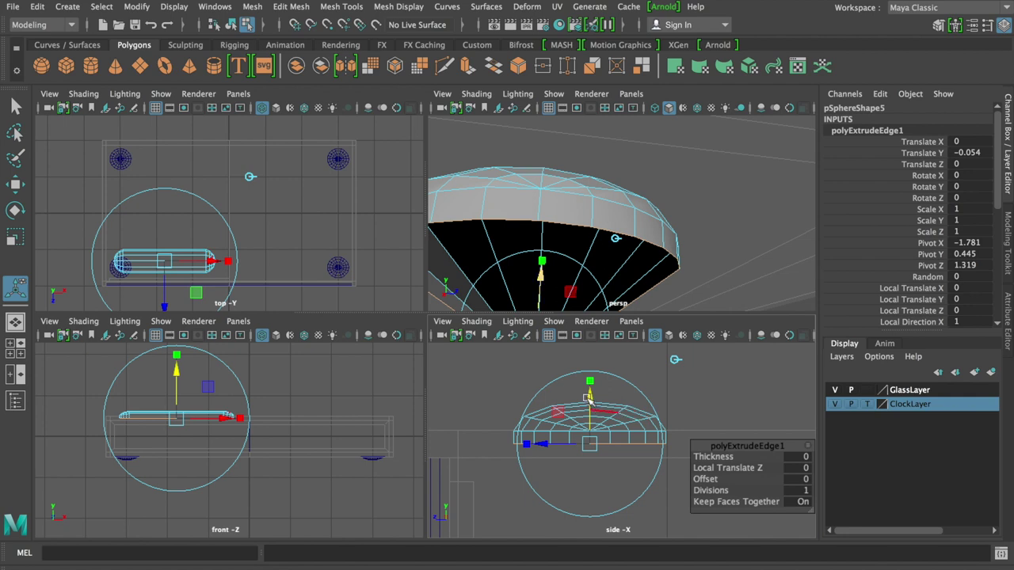
{"action": "left_click_drag", "start_coordinate": [589, 407], "coordinate": [589, 409]}
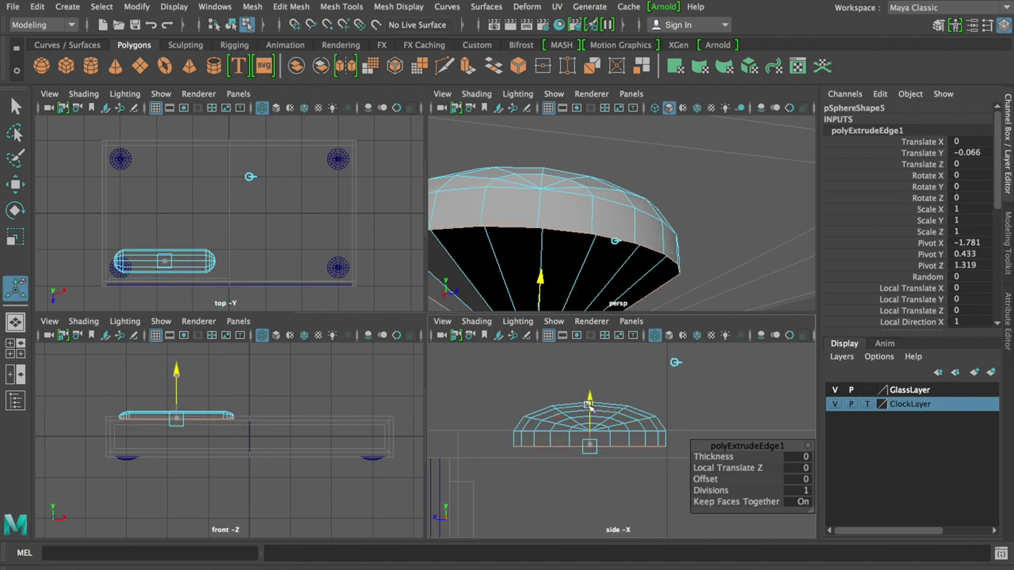
Return to Object Mode and preview the button as a smooth mesh, inspecting it from several angles
{"action": "right_click_drag", "start_coordinate": [602, 230], "coordinate": [670, 179]}
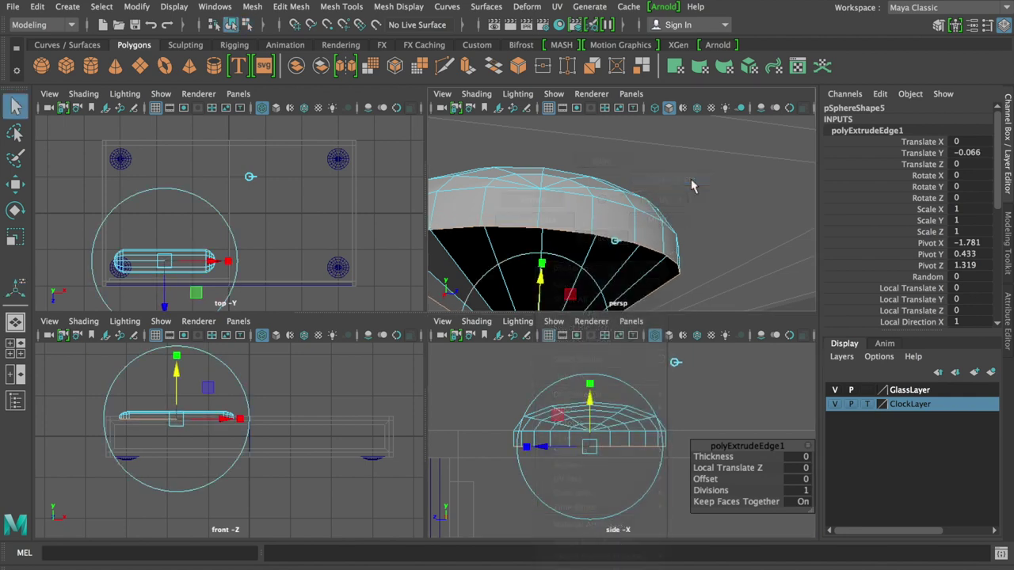
{"action": "mouse_move", "coordinate": [619, 206]}
{"action": "left_mouse_down", "text": "alt"}
{"action": "mouse_move", "coordinate": [599, 252]}
{"action": "mouse_move", "coordinate": [607, 269]}
{"action": "left_mouse_up", "text": "alt"}
{"action": "scroll", "coordinate": [637, 210], "scroll_direction": "up", "scroll_amount": 3}
{"action": "mouse_move", "coordinate": [634, 220]}
{"action": "left_mouse_down", "text": "alt"}
{"action": "mouse_move", "coordinate": [476, 233]}
{"action": "mouse_move", "coordinate": [657, 226]}
{"action": "left_mouse_up", "text": "alt"}
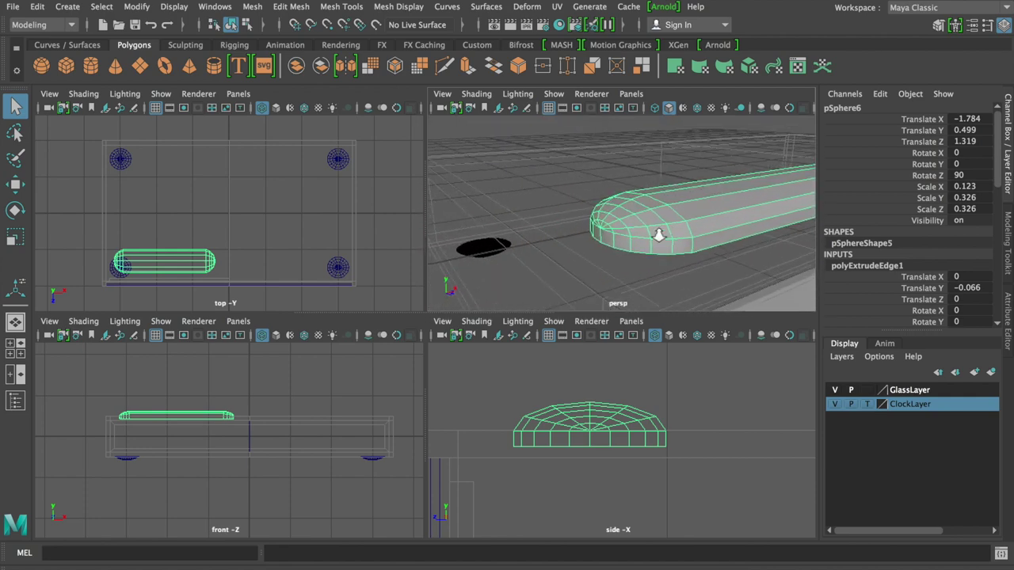
{"action": "mouse_move", "coordinate": [774, 221]}
{"action": "left_mouse_down", "text": "alt"}
{"action": "mouse_move", "coordinate": [594, 235]}
{"action": "mouse_move", "coordinate": [667, 229]}
{"action": "left_mouse_up", "text": "alt"}
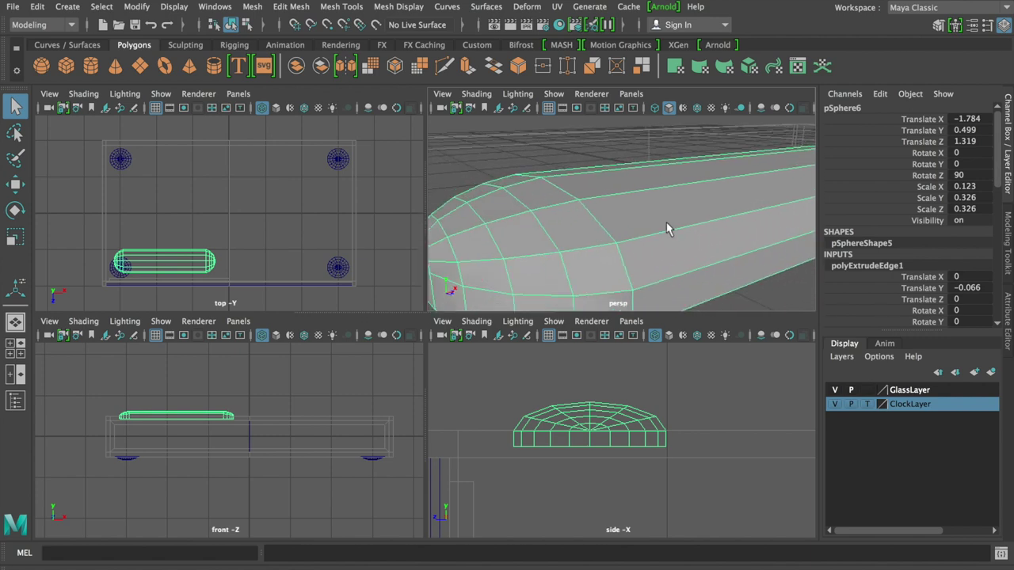
{"action": "key", "text": "3"}
{"action": "mouse_move", "coordinate": [615, 220]}
{"action": "left_mouse_down", "text": "alt"}
{"action": "mouse_move", "coordinate": [464, 233]}
{"action": "mouse_move", "coordinate": [607, 227]}
{"action": "mouse_move", "coordinate": [561, 240]}
{"action": "mouse_move", "coordinate": [418, 233]}
{"action": "mouse_move", "coordinate": [593, 238]}
{"action": "mouse_move", "coordinate": [630, 253]}
{"action": "left_mouse_up", "text": "alt"}
{"action": "scroll", "coordinate": [631, 253], "scroll_direction": "down", "scroll_amount": 2}
{"action": "scroll", "coordinate": [644, 237], "scroll_direction": "down", "scroll_amount": 2}
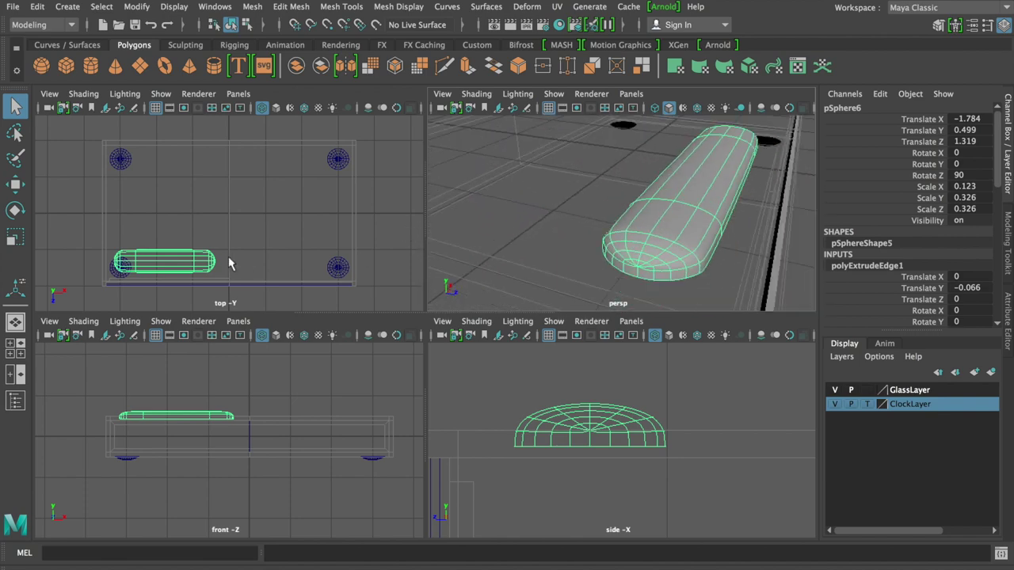
{"action": "mouse_move", "coordinate": [747, 208]}
{"action": "left_mouse_down", "text": "alt"}
{"action": "mouse_move", "coordinate": [599, 198]}
{"action": "mouse_move", "coordinate": [677, 228]}
{"action": "left_mouse_up", "text": "alt"}
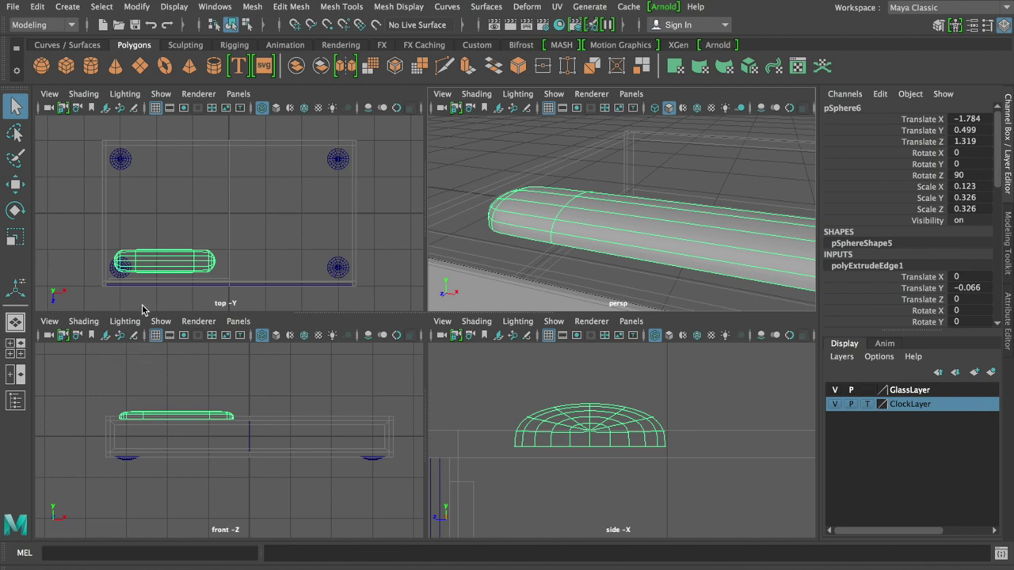
Recentre the capsule in the top view and select the capsule button
{"action": "scroll", "coordinate": [238, 262], "scroll_direction": "up", "scroll_amount": 2}
{"action": "scroll", "coordinate": [277, 243], "scroll_direction": "up", "scroll_amount": 2}
{"action": "scroll", "coordinate": [317, 222], "scroll_direction": "up", "scroll_amount": 2}
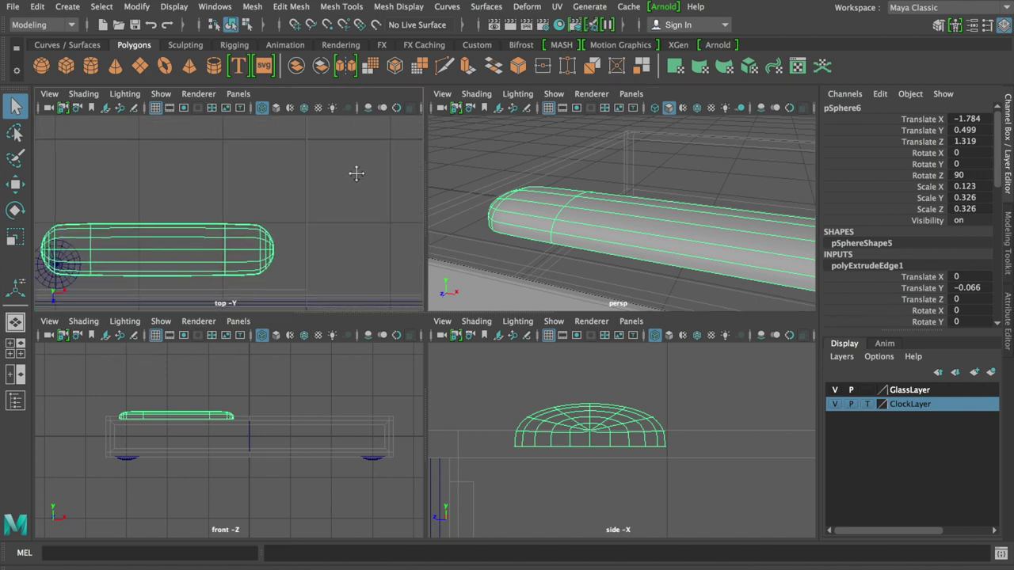
{"action": "middle_click_drag", "start_coordinate": [356, 174], "coordinate": [428, 174], "text": "alt"}
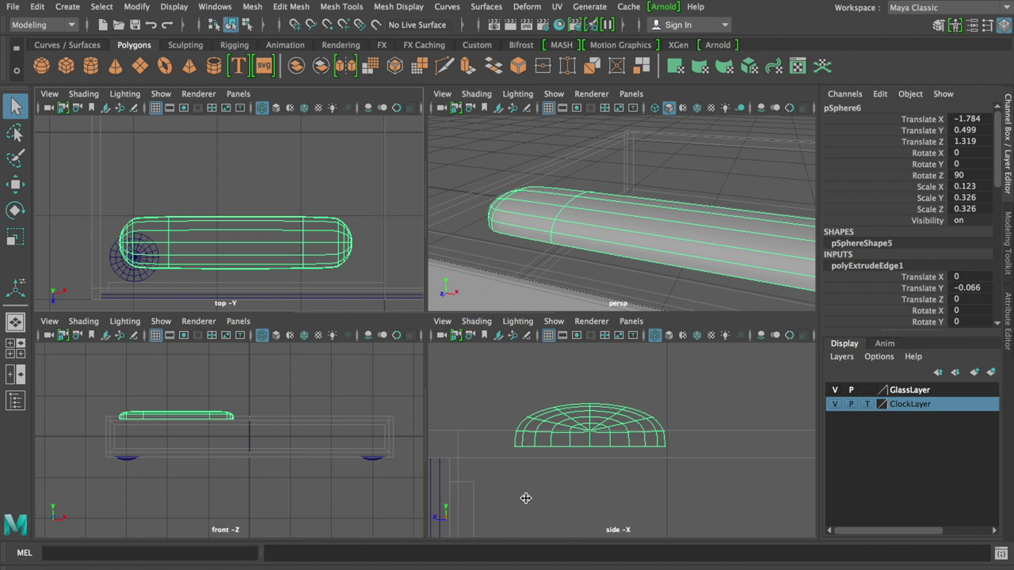
{"action": "right_click_drag", "start_coordinate": [619, 424], "coordinate": [633, 405]}
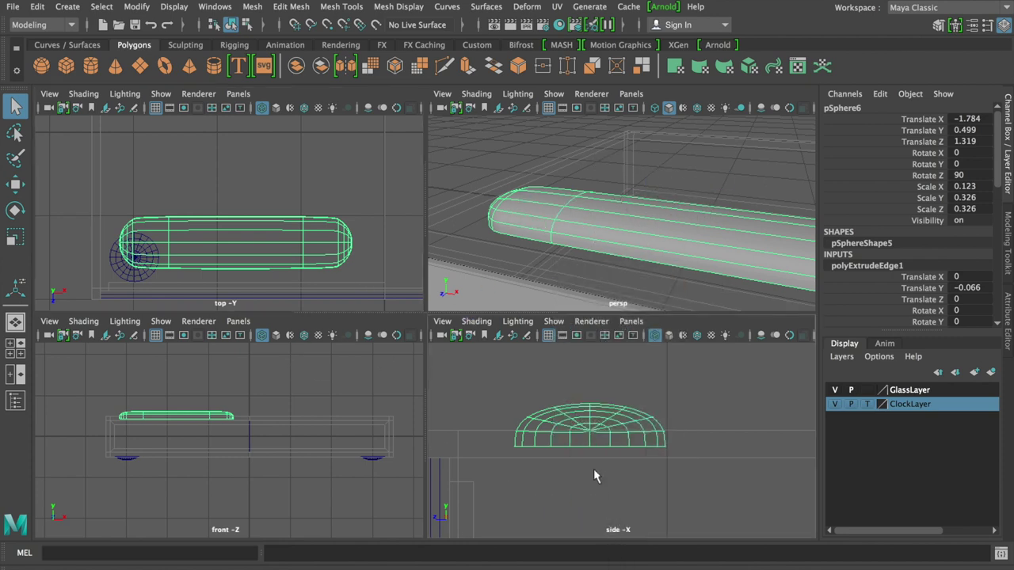
{"action": "left_click", "coordinate": [598, 440]}
Raise the button slightly, then duplicate it and move the copy to Translate Z 0.368
{"action": "key", "text": "w"}
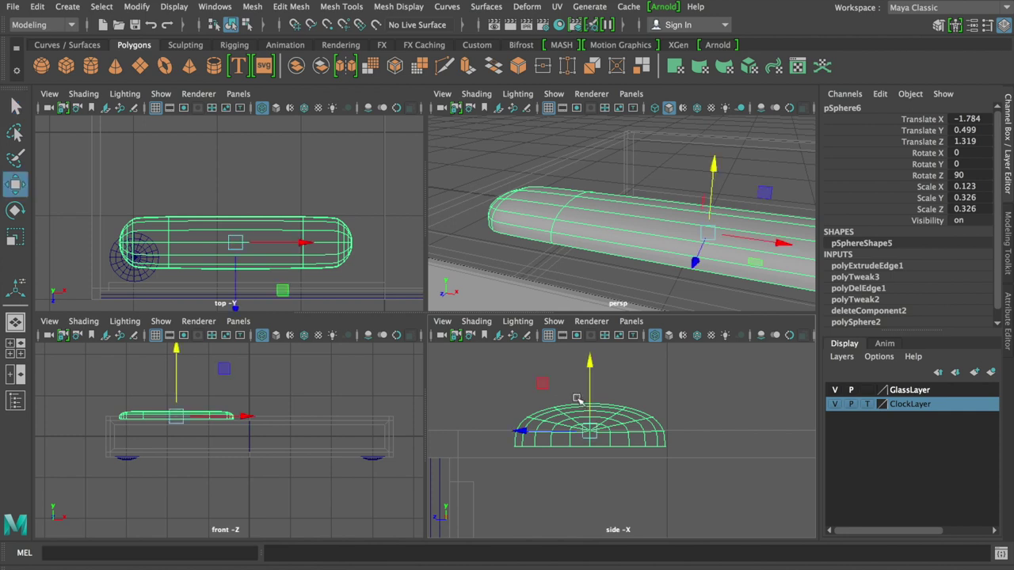
{"action": "left_click_drag", "start_coordinate": [589, 406], "coordinate": [588, 399]}
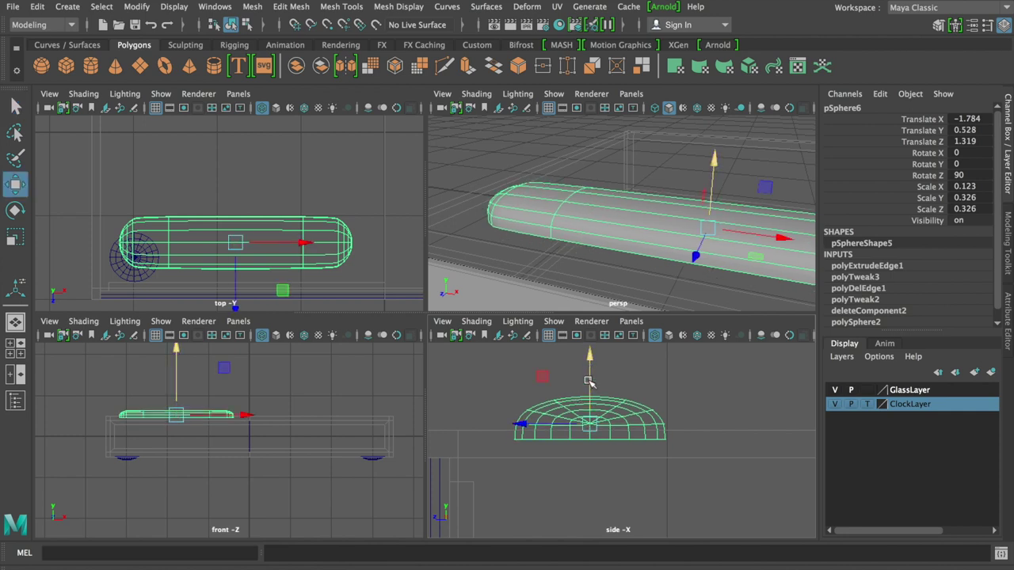
{"action": "key", "text": "ctrl+d"}
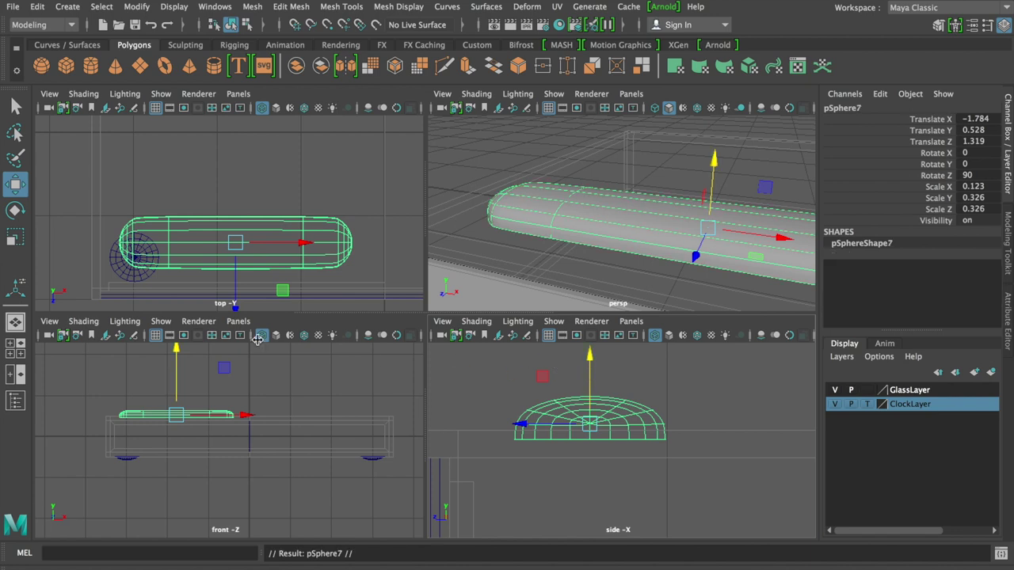
{"action": "left_click_drag", "start_coordinate": [233, 301], "coordinate": [242, 226]}
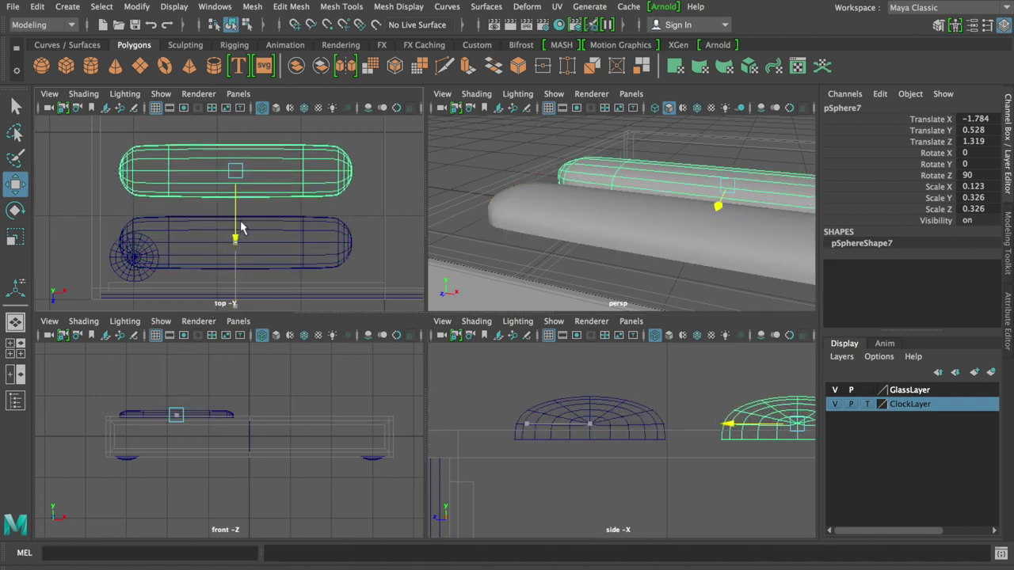
Try rotating the copy about X, undo it back to Rotate X 0, and switch to vertex mode
{"action": "key", "text": "e"}
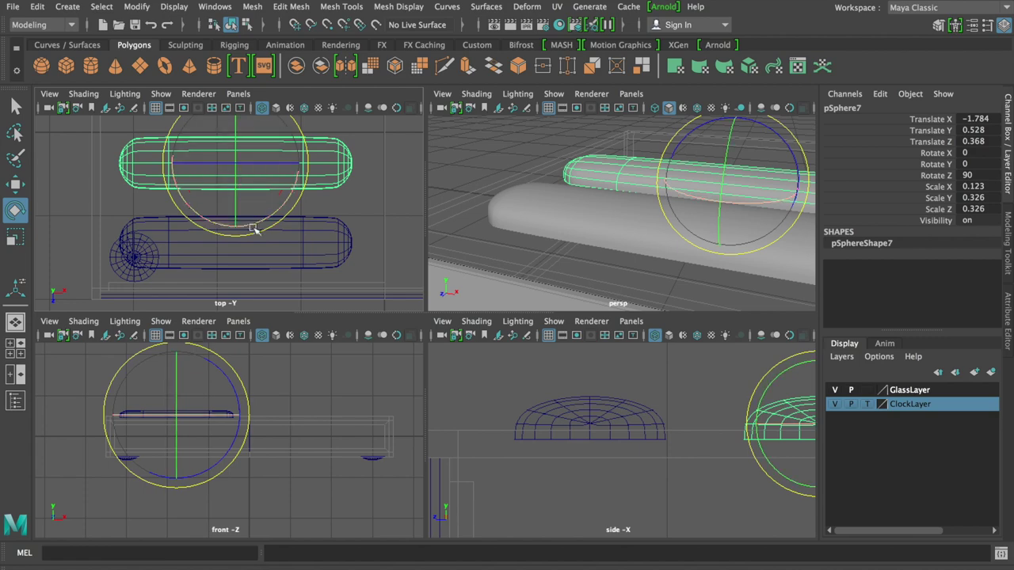
{"action": "left_click_drag", "start_coordinate": [258, 235], "coordinate": [131, 227]}
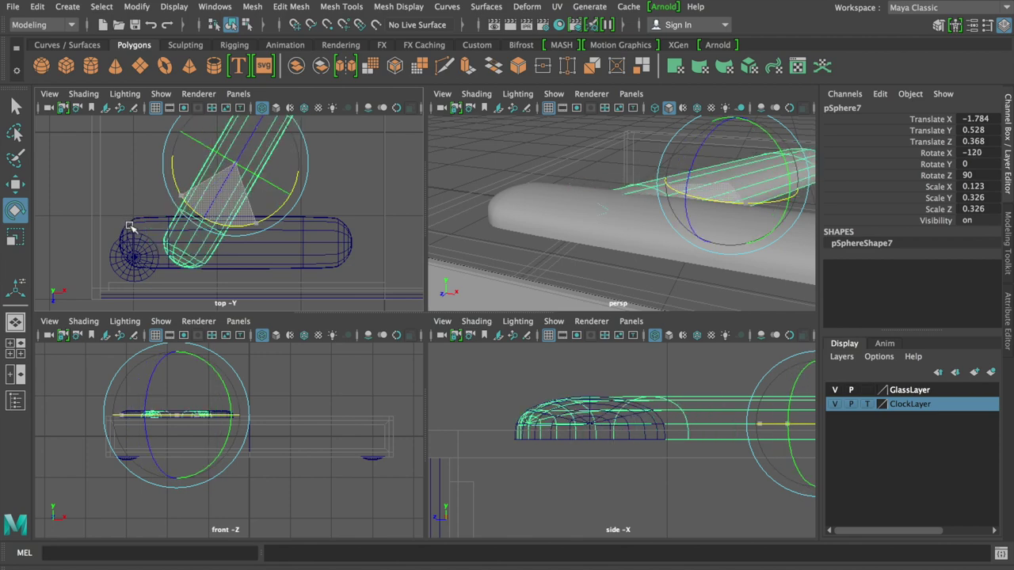
{"action": "left_click_drag", "start_coordinate": [125, 225], "coordinate": [126, 226]}
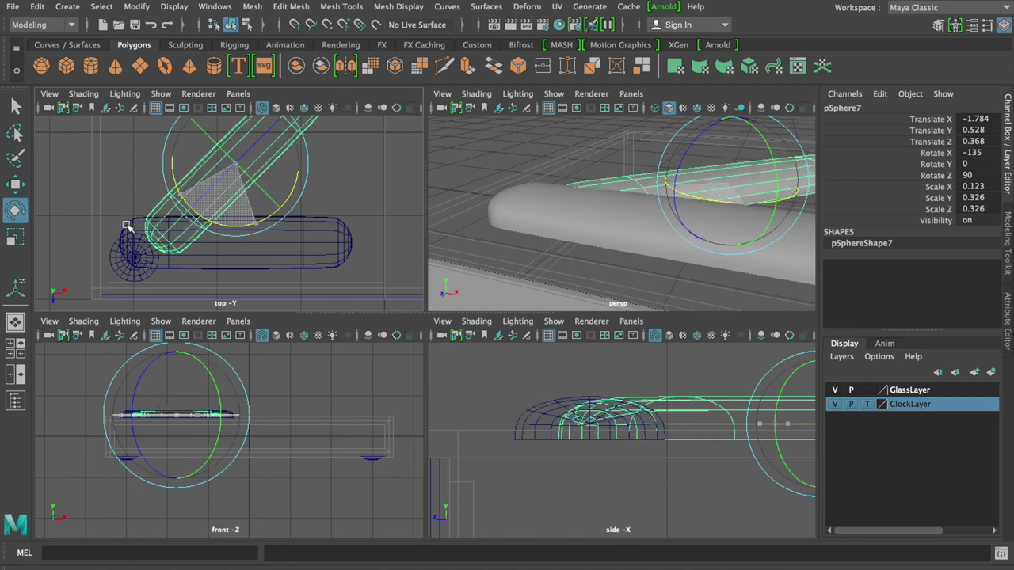
{"action": "key", "text": "ctrl+z"}
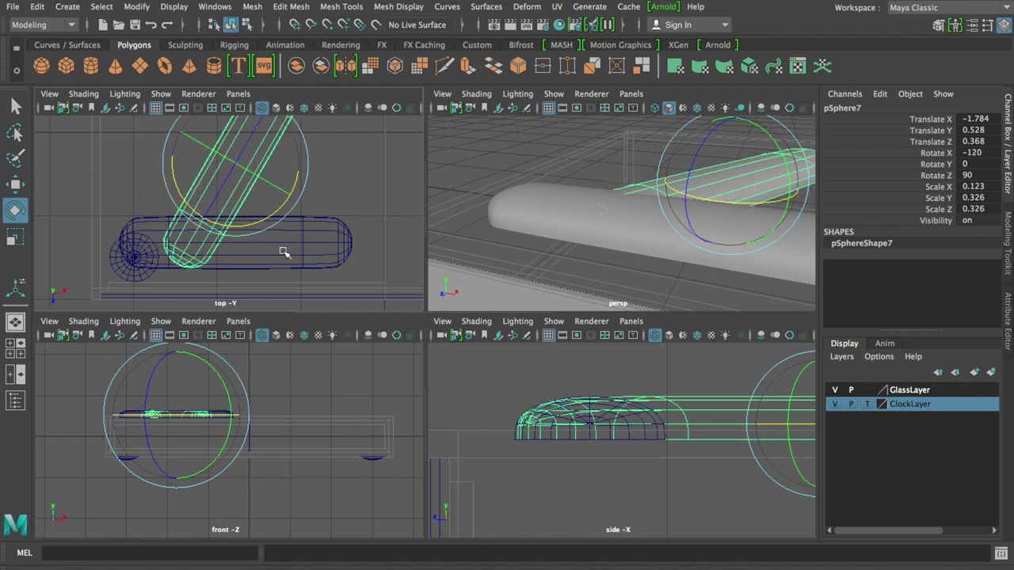
{"action": "scroll", "coordinate": [283, 252], "scroll_direction": "down", "scroll_amount": 2}
{"action": "scroll", "coordinate": [277, 258], "scroll_direction": "down", "scroll_amount": 2}
{"action": "scroll", "coordinate": [269, 266], "scroll_direction": "down", "scroll_amount": 2}
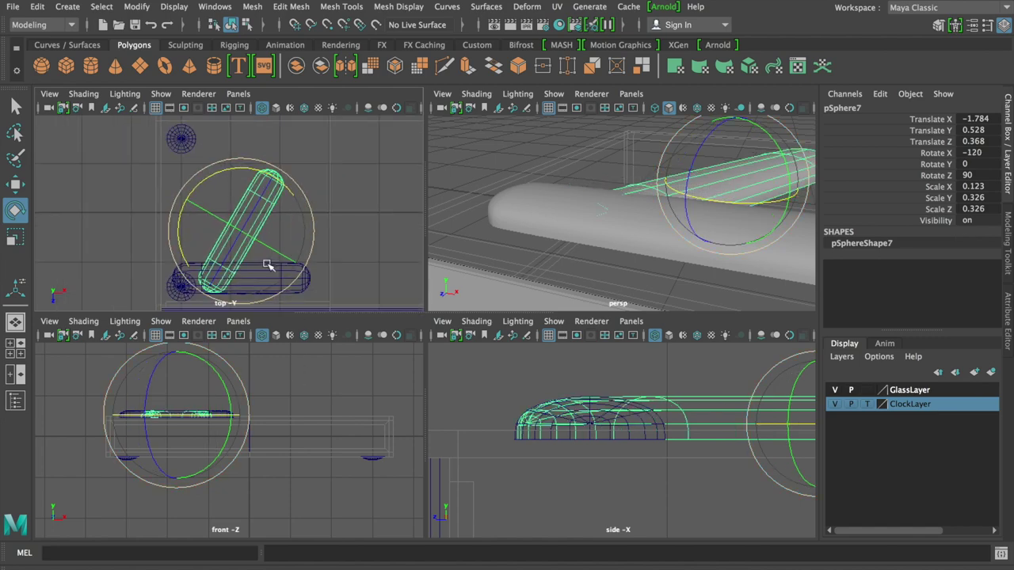
{"action": "mouse_move", "coordinate": [276, 199]}
{"action": "right_mouse_down"}
{"action": "mouse_move", "coordinate": [284, 176]}
{"action": "mouse_move", "coordinate": [202, 199]}
{"action": "right_mouse_up"}
{"action": "key", "text": "ctrl+z"}
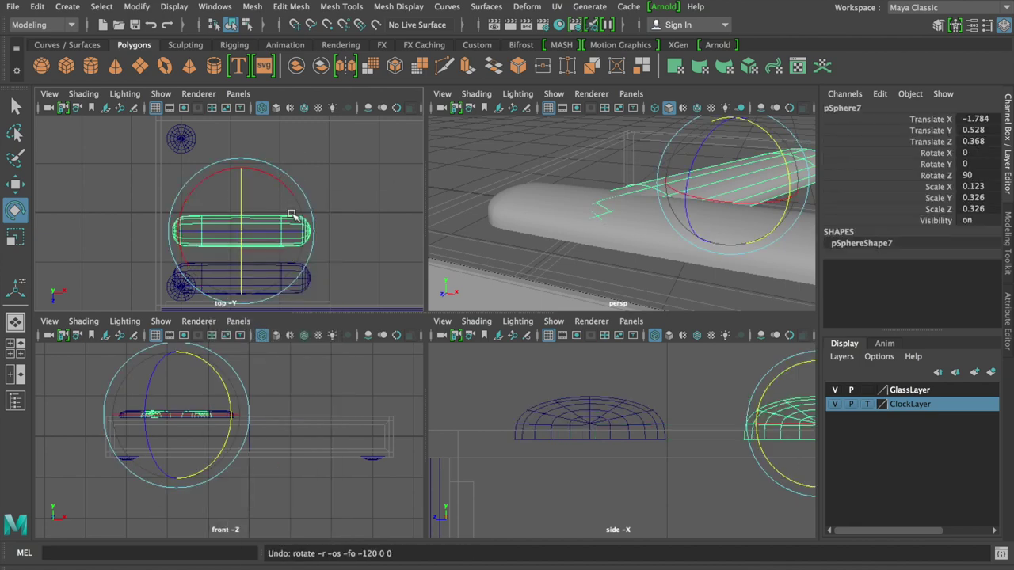
{"action": "right_click_drag", "start_coordinate": [346, 199], "coordinate": [295, 198]}
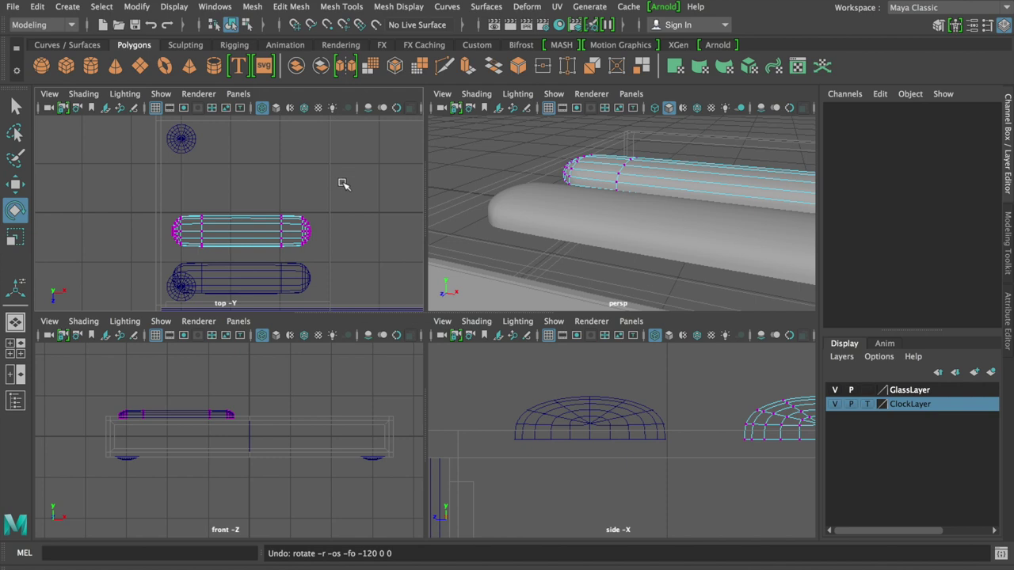
Stretch the copy by moving its right-end vertices right and left-end vertices left, then return to Object Mode
{"action": "left_click_drag", "start_coordinate": [347, 205], "coordinate": [278, 284]}
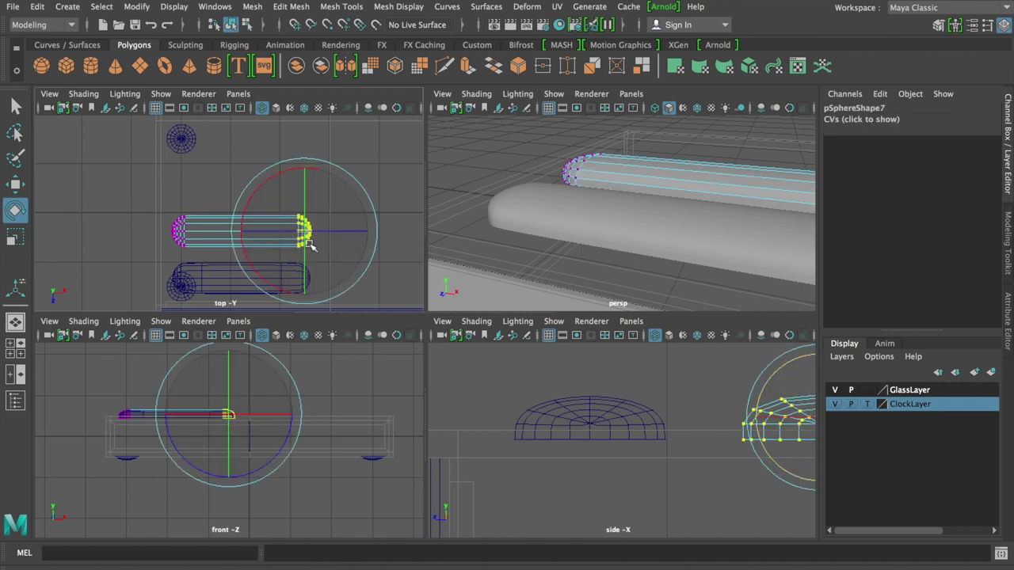
{"action": "key", "text": "w"}
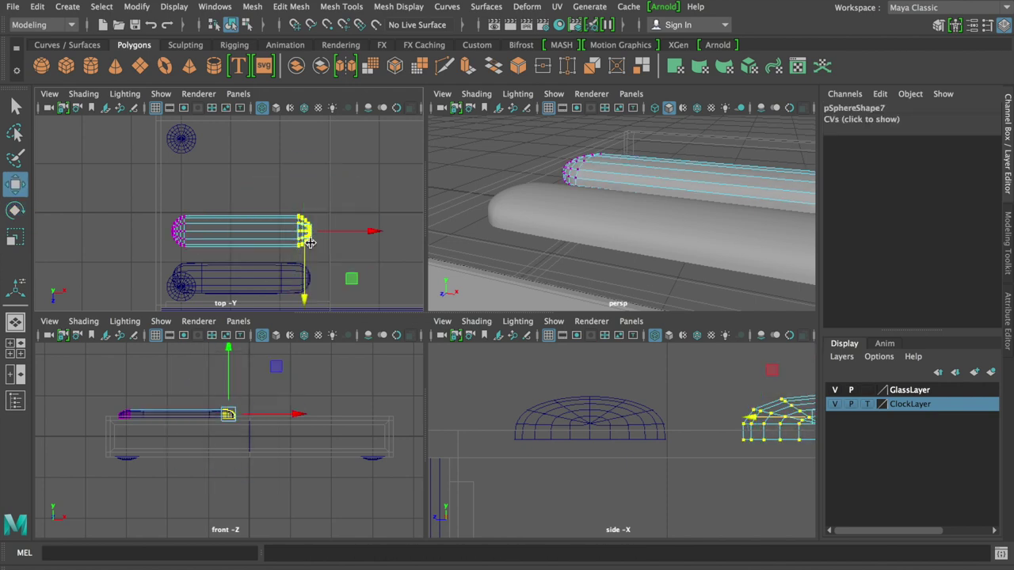
{"action": "left_click_drag", "start_coordinate": [339, 229], "coordinate": [406, 230]}
{"action": "mouse_move", "coordinate": [149, 206]}
{"action": "left_mouse_down"}
{"action": "mouse_move", "coordinate": [209, 247]}
{"action": "mouse_move", "coordinate": [219, 233]}
{"action": "mouse_move", "coordinate": [184, 240]}
{"action": "left_mouse_up"}
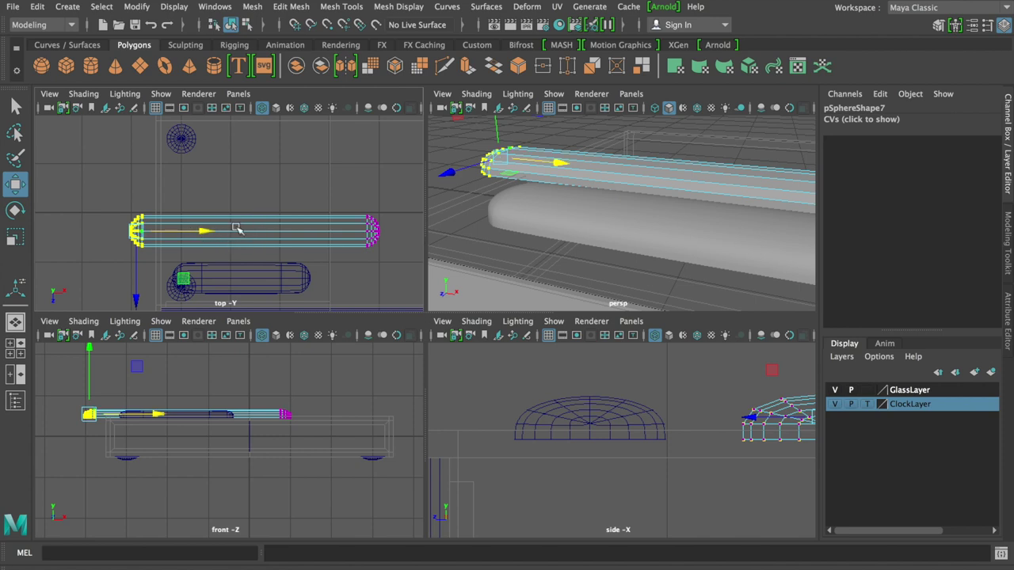
{"action": "right_click_drag", "start_coordinate": [235, 229], "coordinate": [299, 181]}
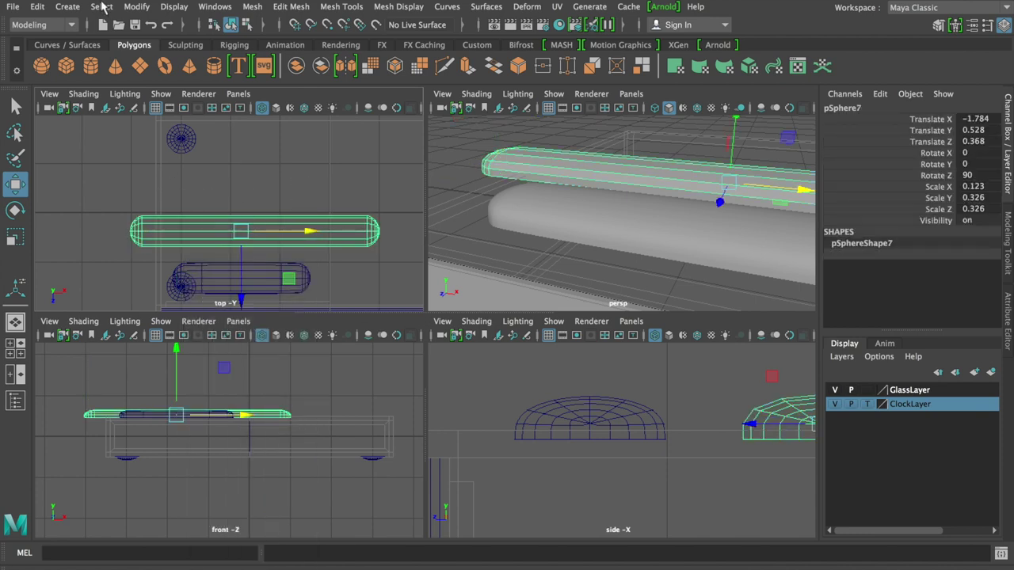
{"action": "left_click", "coordinate": [136, 7]}
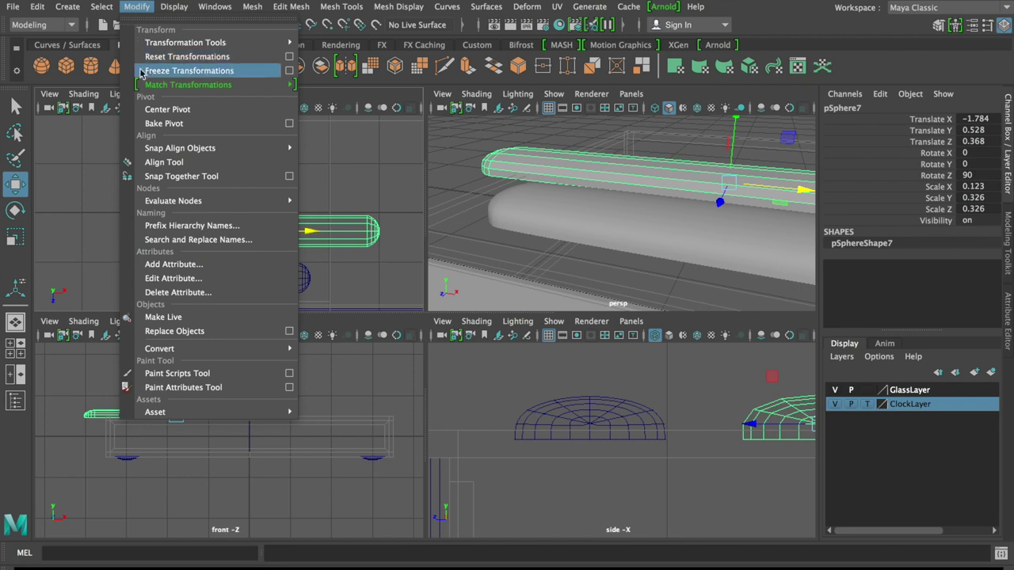
Centre the copy's pivot and tilt it 60° about the X axis
{"action": "left_click", "coordinate": [170, 110]}
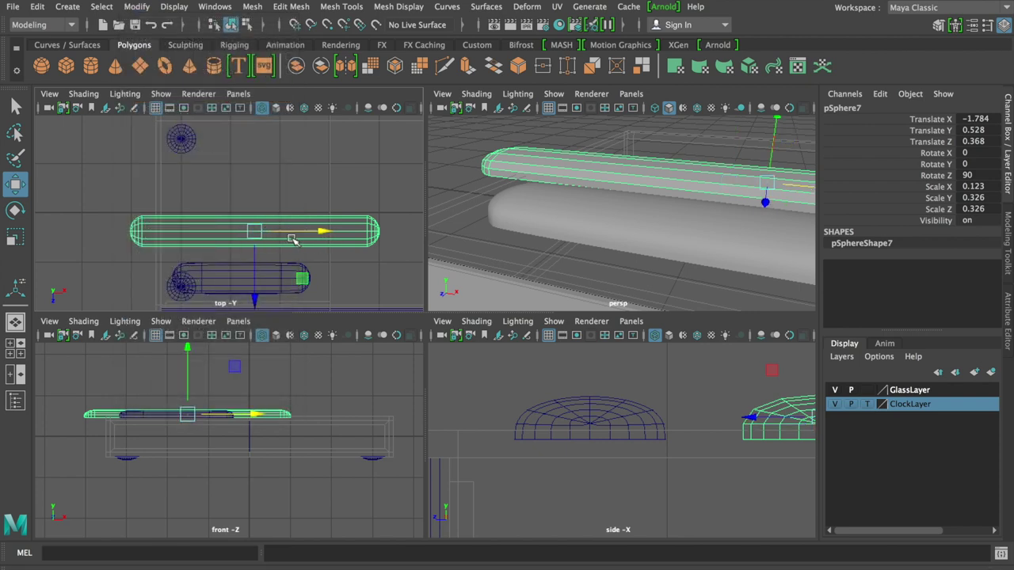
{"action": "key", "text": "e"}
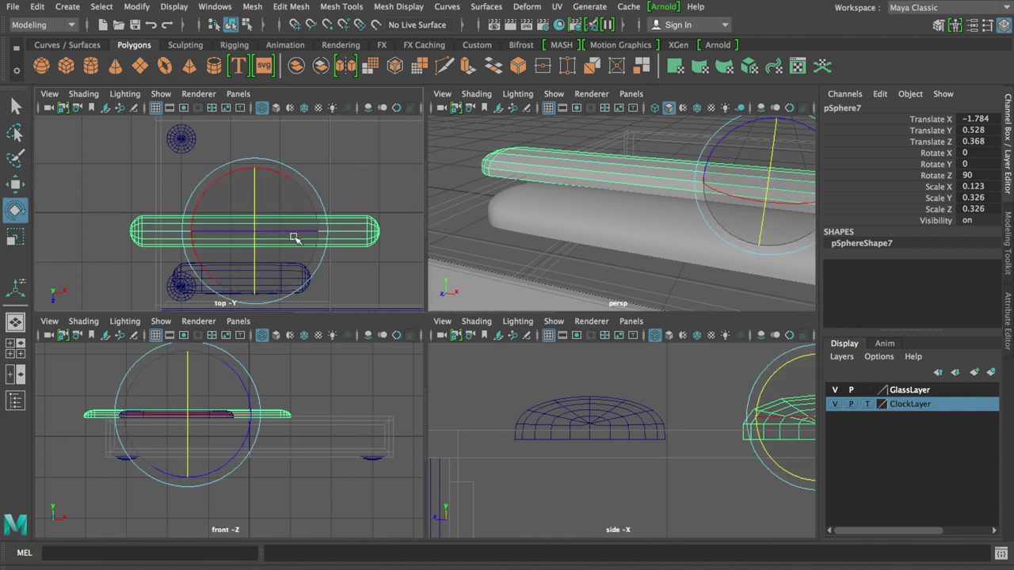
{"action": "left_click", "coordinate": [228, 177]}
{"action": "left_click_drag", "start_coordinate": [228, 177], "coordinate": [200, 214]}
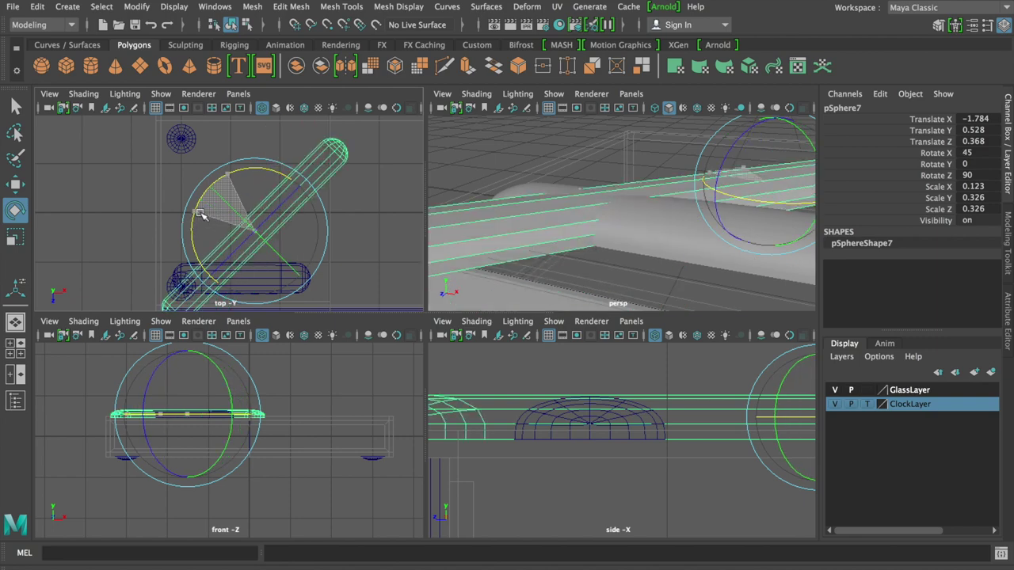
{"action": "left_click_drag", "start_coordinate": [200, 214], "coordinate": [209, 225]}
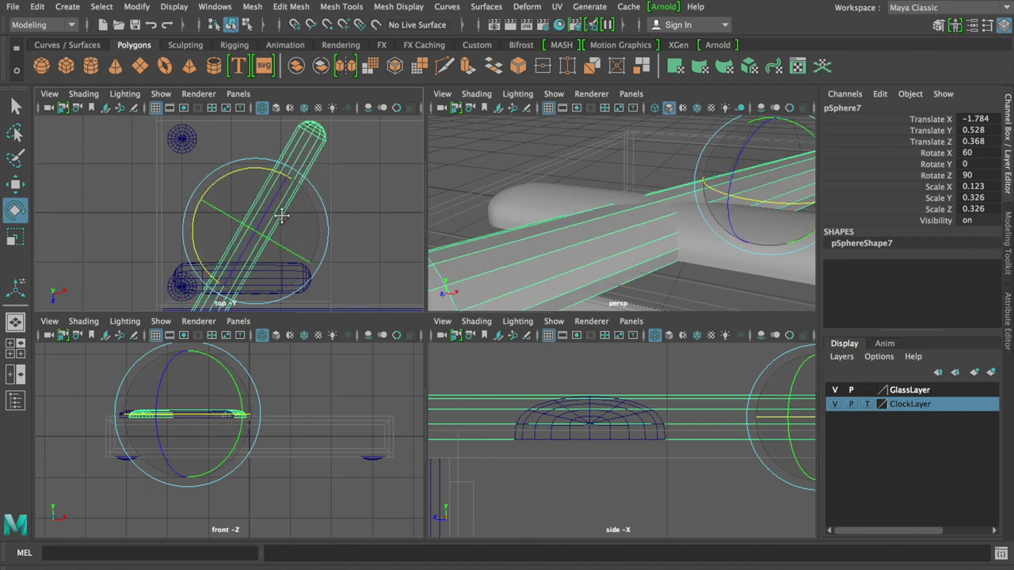
{"action": "middle_click_drag", "start_coordinate": [283, 221], "coordinate": [291, 202], "text": "alt"}
Shrink the capsule to Scale 0.038/0.1/0.1 and place it above the large capsule's left end (X -2.993, Z 0.07)
{"action": "key", "text": "w"}
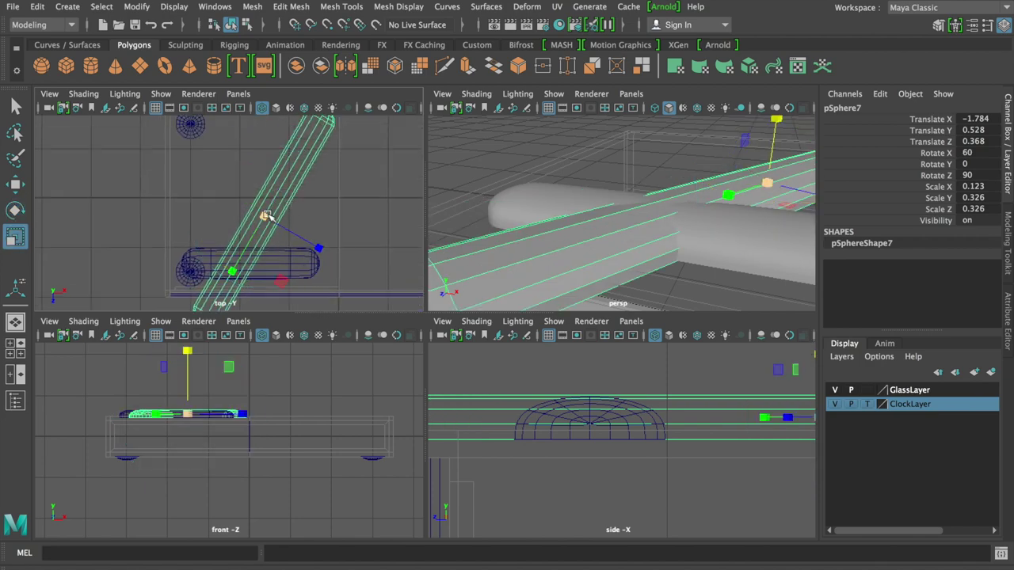
{"action": "key", "text": "ctrl+z"}
{"action": "key", "text": "r"}
{"action": "middle_click_drag", "start_coordinate": [193, 195], "coordinate": [170, 192]}
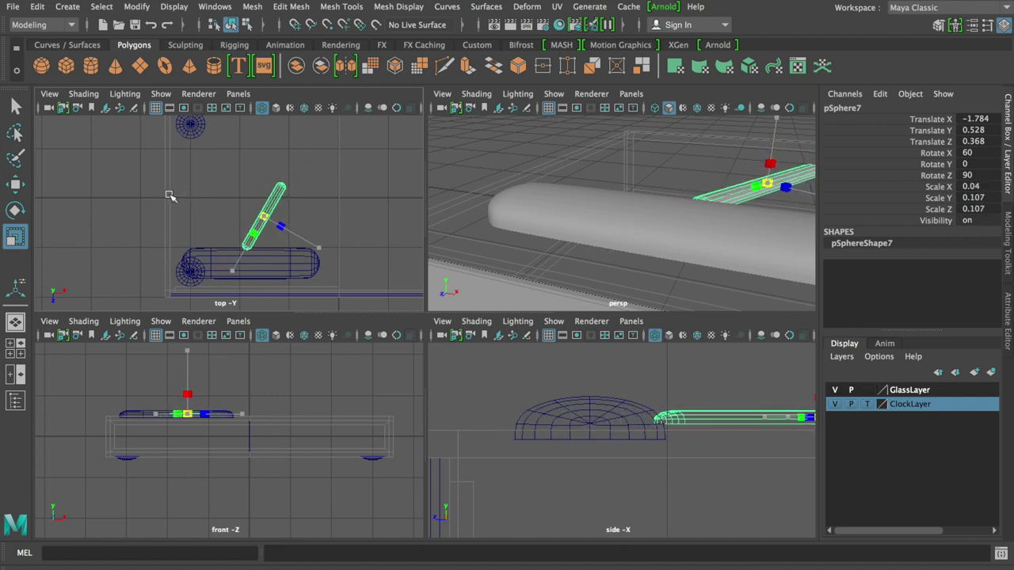
{"action": "key", "text": "plus"}
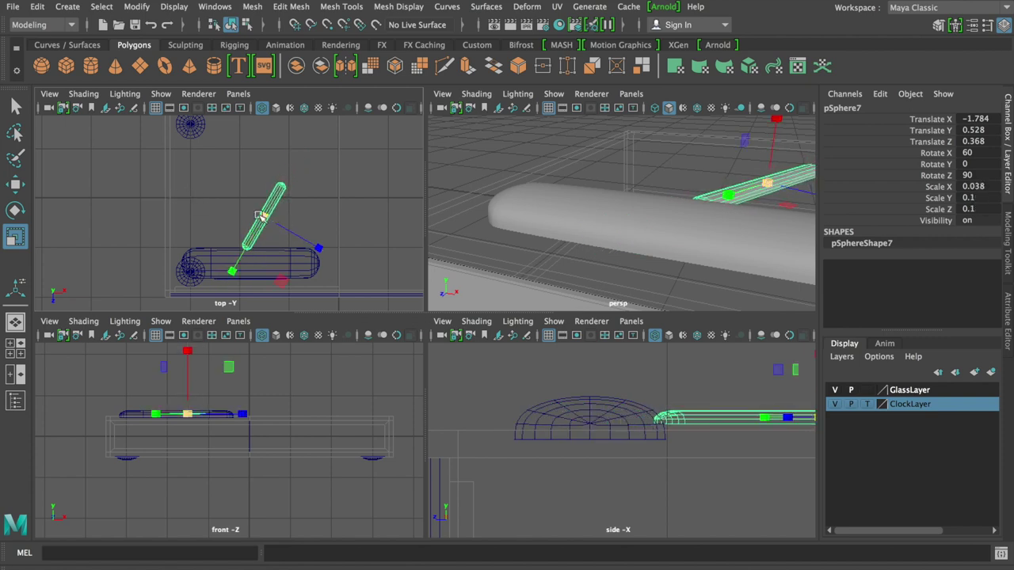
{"action": "key", "text": "w"}
{"action": "left_click_drag", "start_coordinate": [312, 263], "coordinate": [257, 252]}
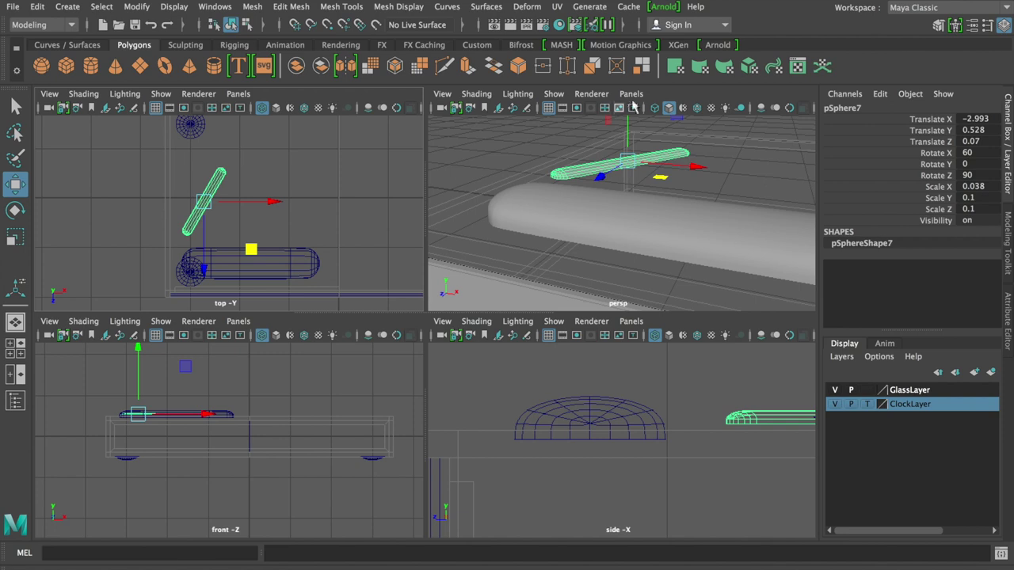
Duplicate the thin capsule along X into a row of four evenly spaced copies and smooth-preview them
{"action": "left_click_drag", "start_coordinate": [648, 170], "coordinate": [467, 177], "text": "alt"}
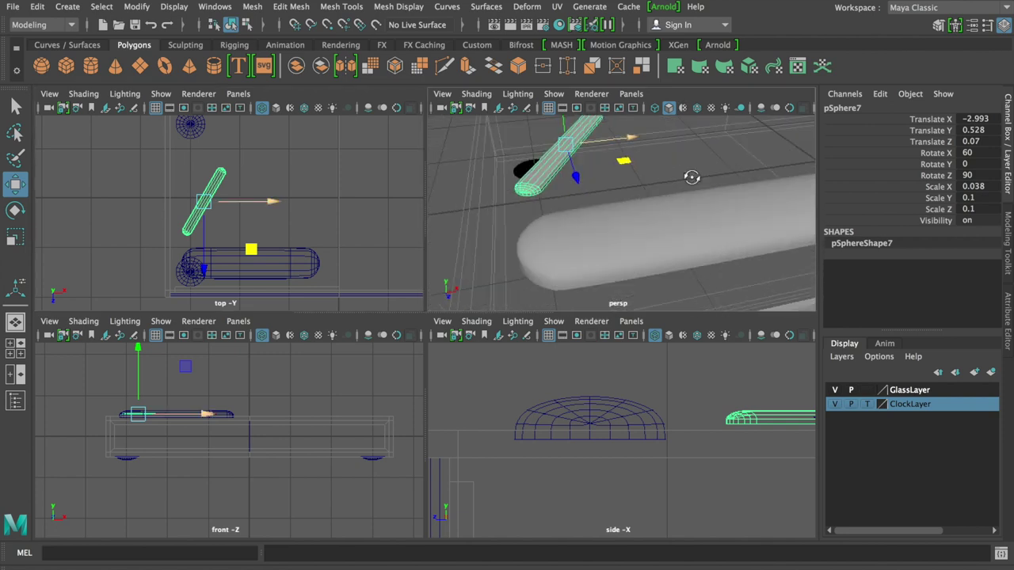
{"action": "key", "text": "ctrl+d"}
{"action": "left_click_drag", "start_coordinate": [294, 202], "coordinate": [387, 208]}
{"action": "key", "text": "ctrl+d"}
{"action": "key", "text": "ctrl+d"}
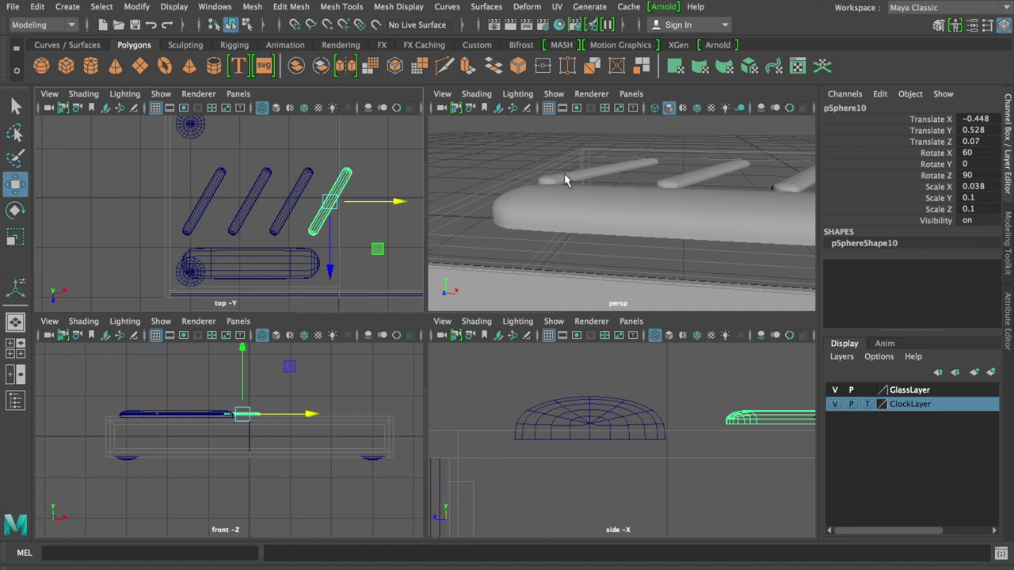
{"action": "left_click_drag", "start_coordinate": [195, 187], "coordinate": [349, 213]}
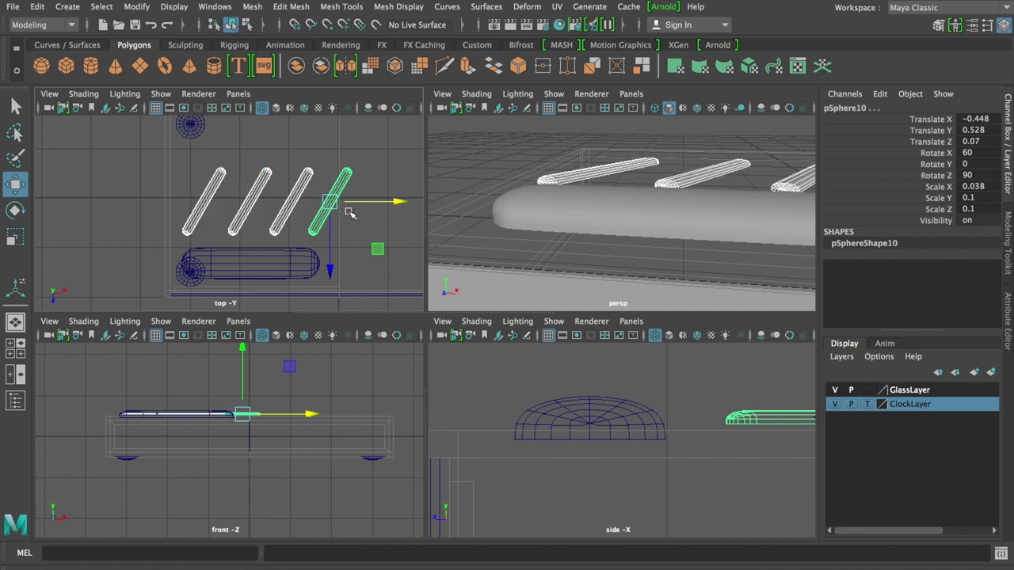
{"action": "key", "text": "3"}
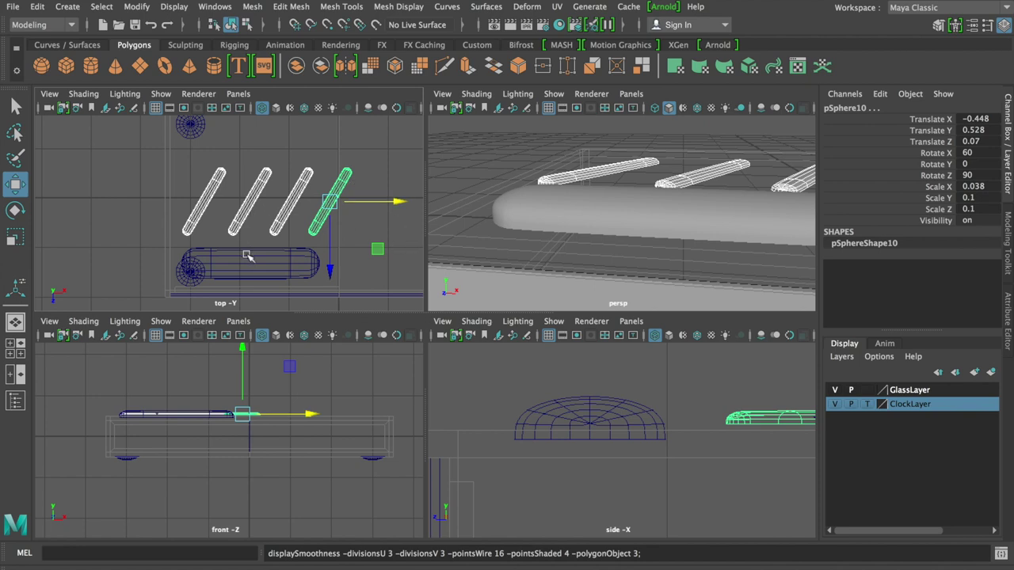
{"action": "left_click", "coordinate": [249, 263]}
{"action": "left_click_drag", "start_coordinate": [197, 184], "coordinate": [356, 216]}
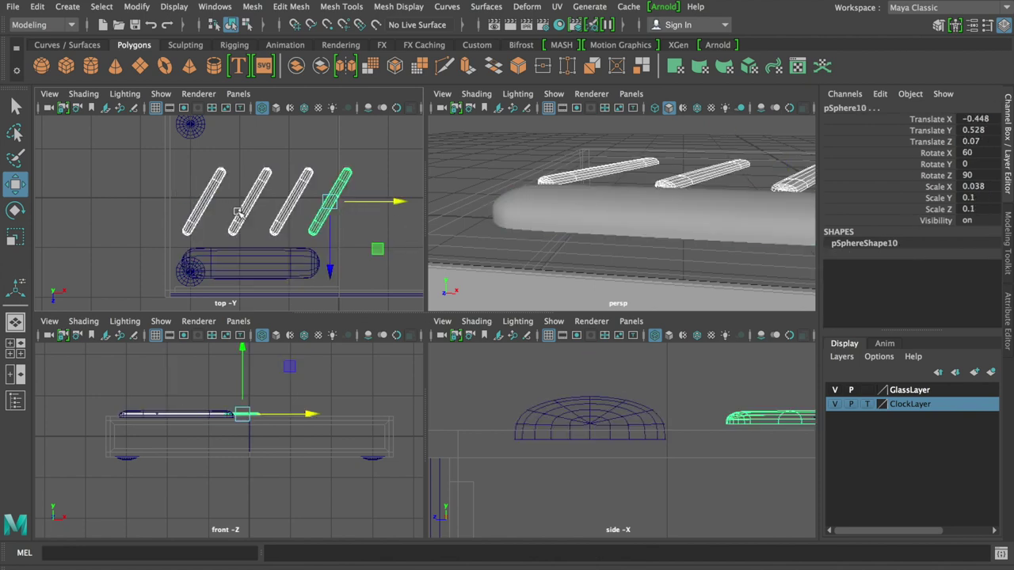
{"action": "left_click", "coordinate": [223, 265]}
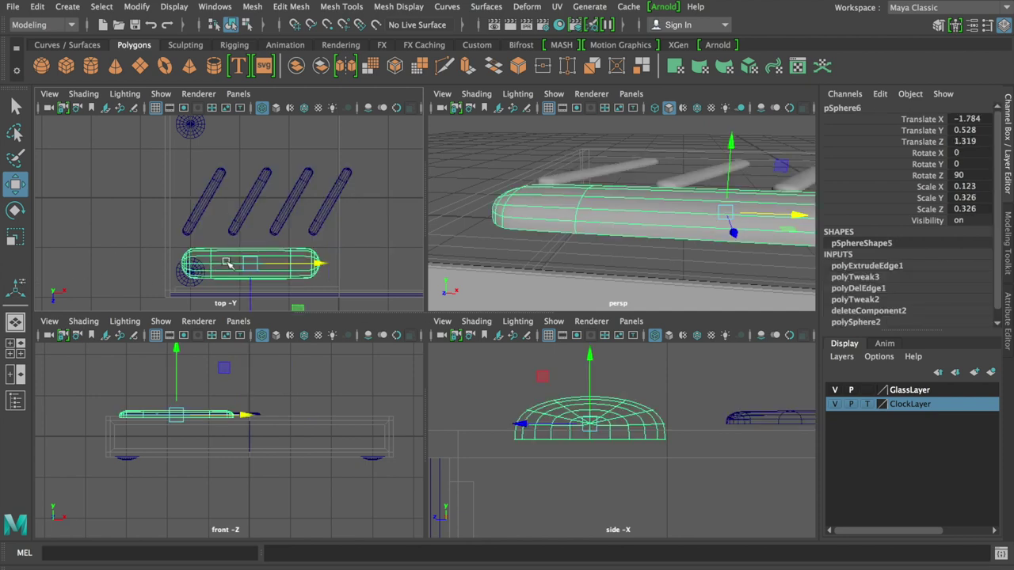
Show the Outliner and rename pSphere6 to Snooze
{"action": "left_click", "coordinate": [16, 400]}
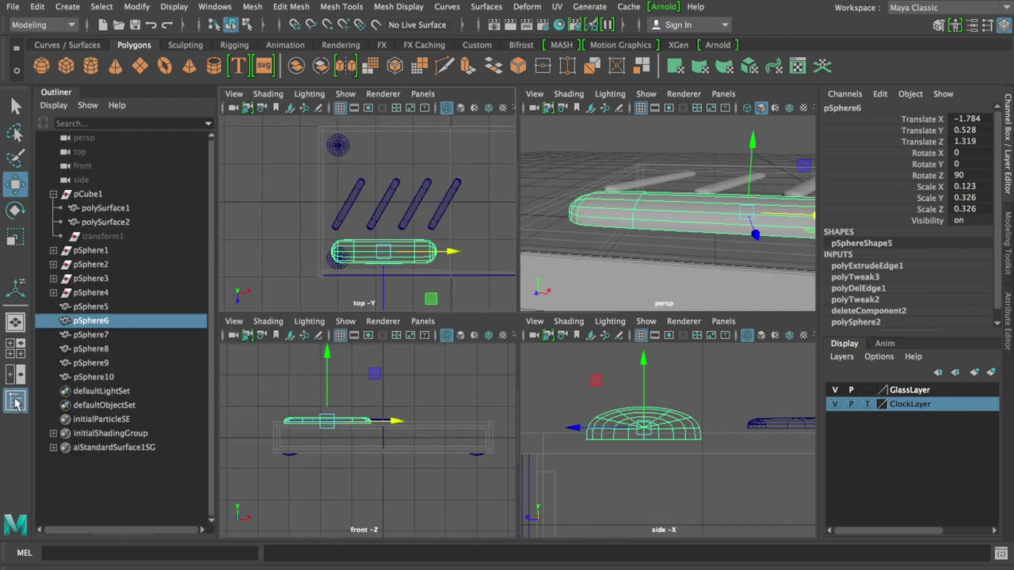
{"action": "double_click", "coordinate": [94, 321]}
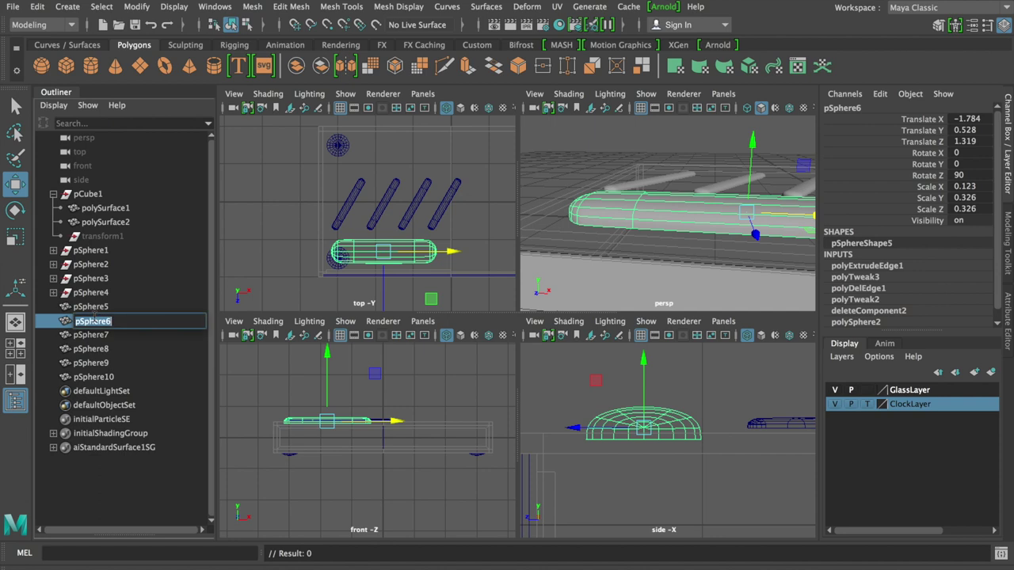
{"action": "type", "text": "Snooze"}
{"action": "left_click", "coordinate": [278, 224]}
Parent the thin capsules pSphere8–pSphere10 under pSphere7 in the Outliner
{"action": "left_click_drag", "start_coordinate": [296, 206], "coordinate": [496, 192]}
{"action": "left_click_drag", "start_coordinate": [84, 339], "coordinate": [82, 325]}
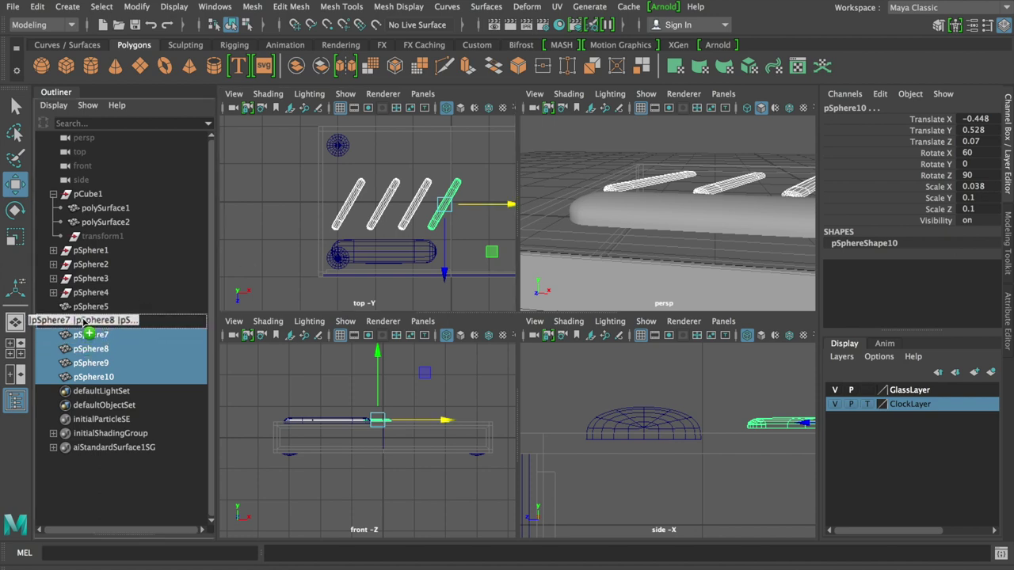
{"action": "left_click_drag", "start_coordinate": [82, 324], "coordinate": [83, 325]}
{"action": "left_click", "coordinate": [91, 335]}
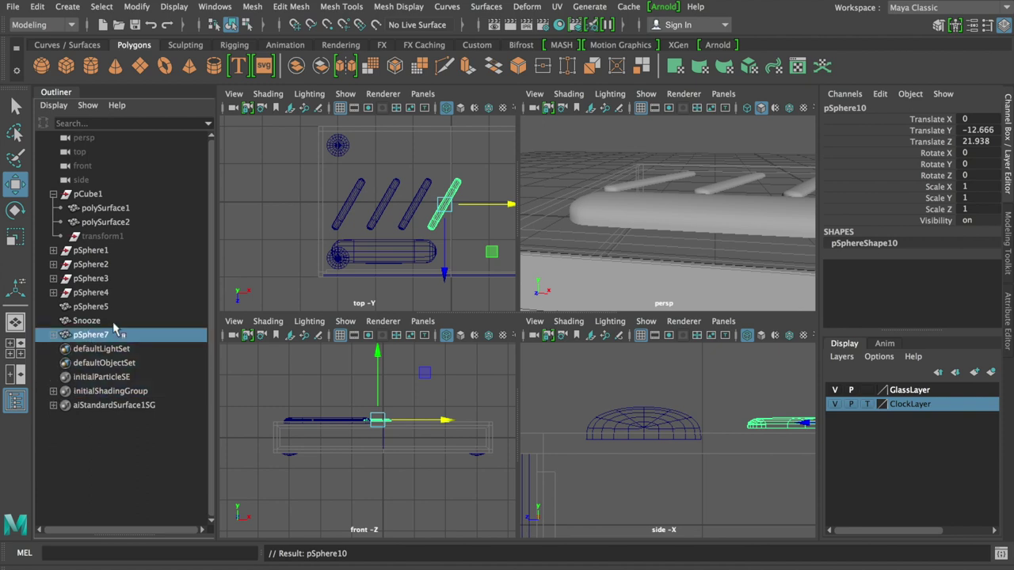
{"action": "left_click", "coordinate": [53, 335]}
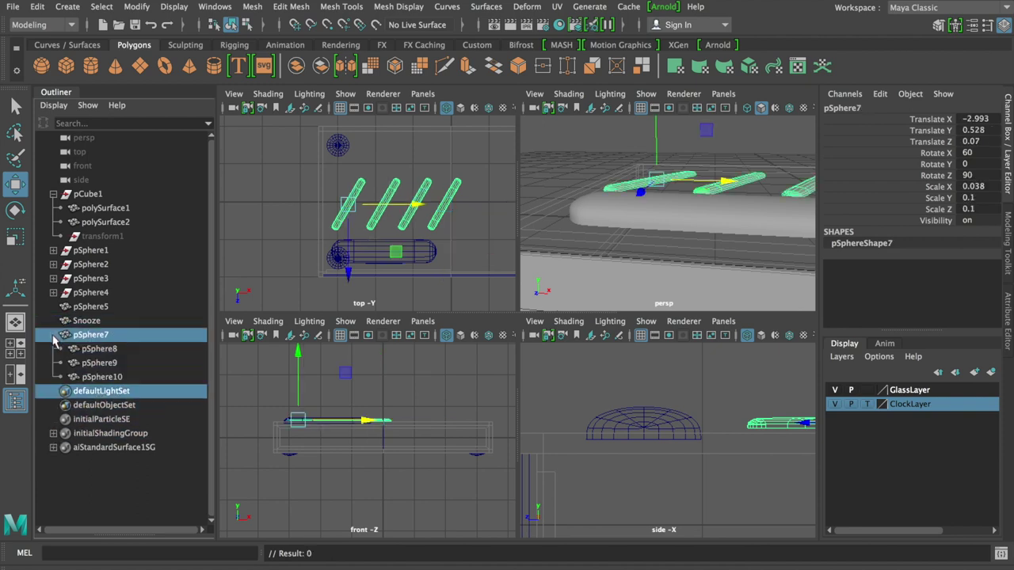
{"action": "left_click", "coordinate": [99, 349]}
{"action": "left_click", "coordinate": [101, 377], "text": "shift"}
{"action": "left_click_drag", "start_coordinate": [101, 379], "coordinate": [95, 347]}
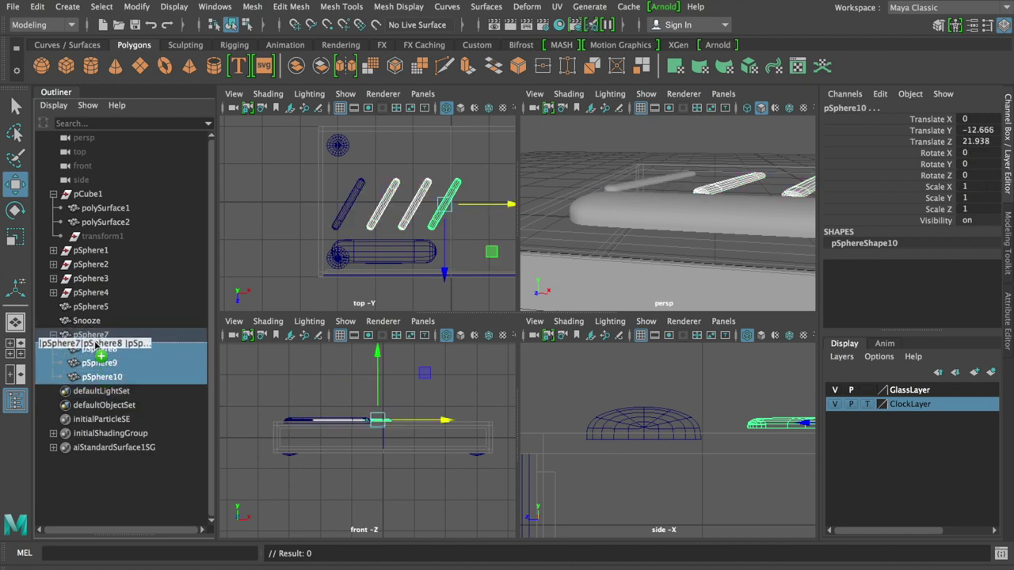
{"action": "left_click_drag", "start_coordinate": [95, 347], "coordinate": [62, 339]}
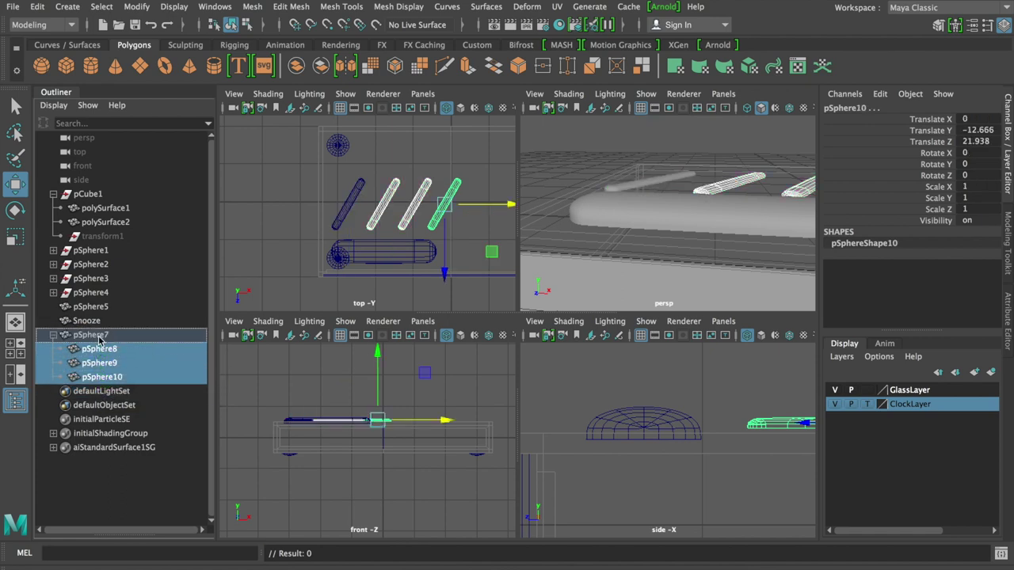
{"action": "left_click", "coordinate": [53, 335]}
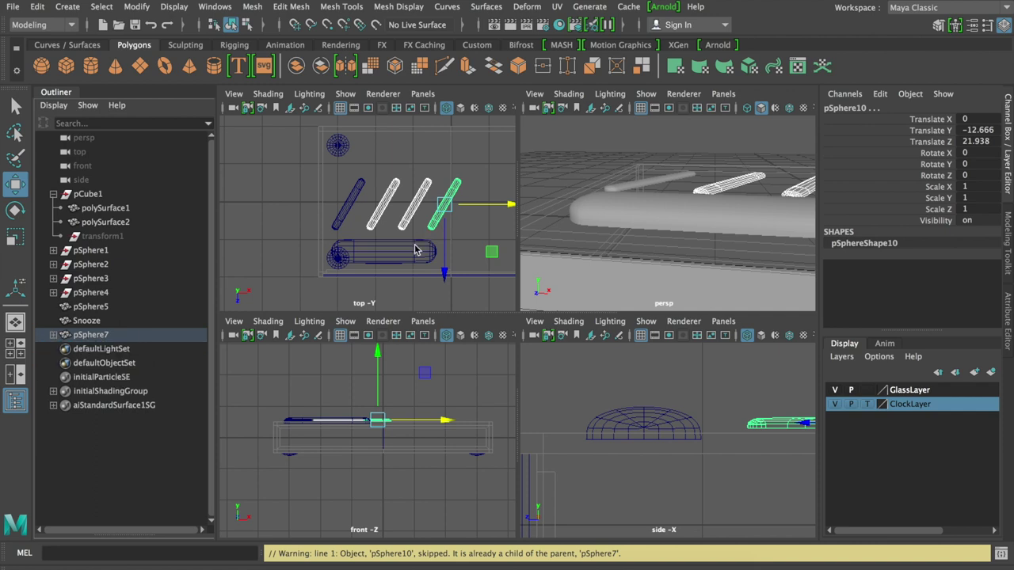
Test-move Snooze, undo it, and reparent pSphere8–pSphere10 under Snooze
{"action": "left_click", "coordinate": [415, 248]}
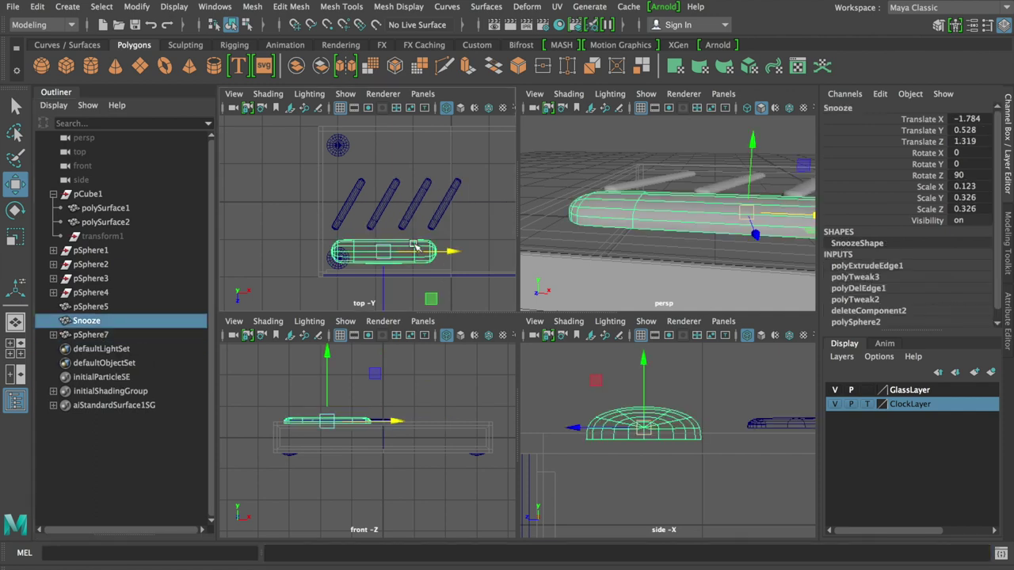
{"action": "left_click_drag", "start_coordinate": [448, 252], "coordinate": [437, 249]}
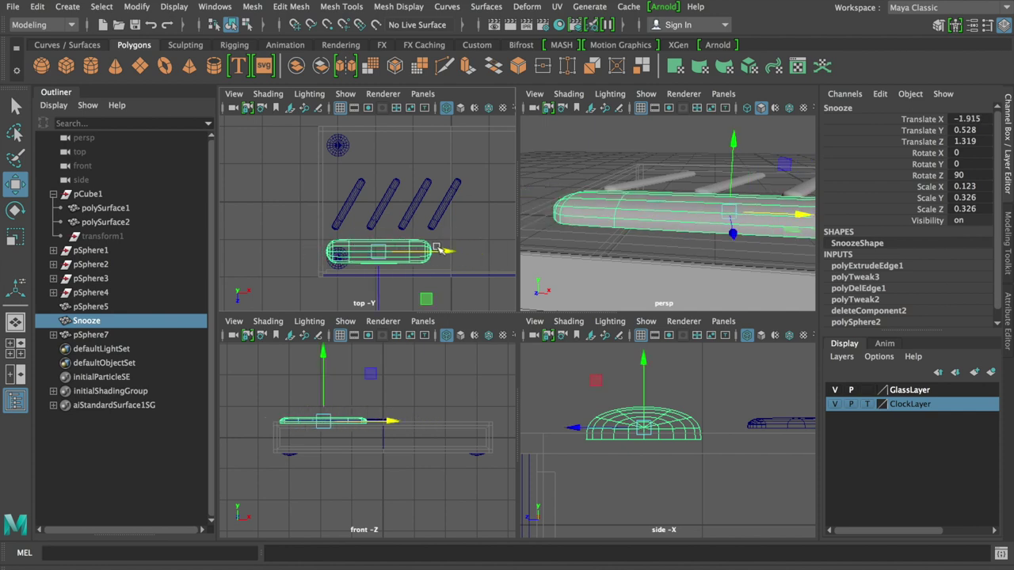
{"action": "key", "text": "ctrl+z"}
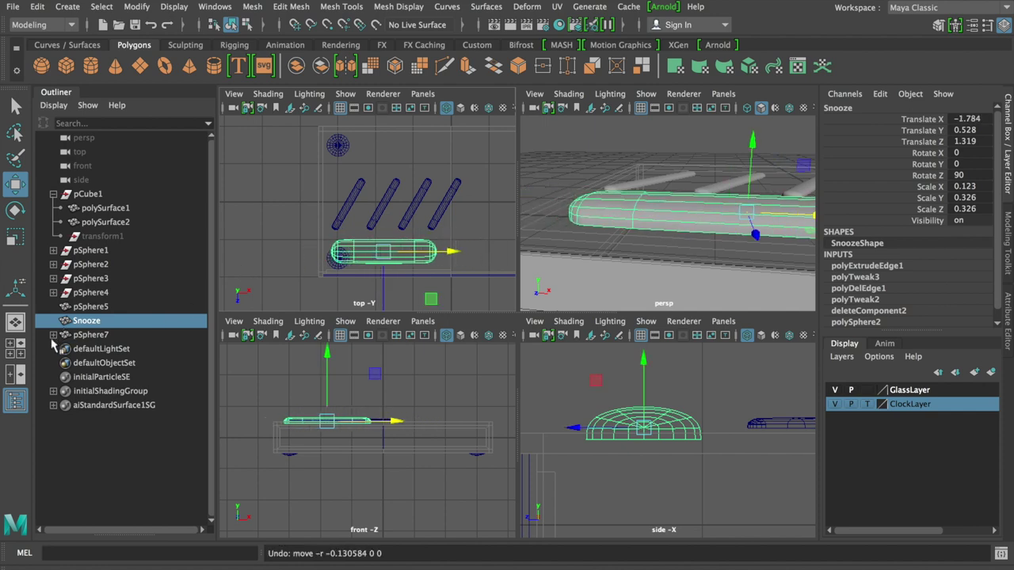
{"action": "left_click", "coordinate": [53, 335]}
{"action": "left_click", "coordinate": [89, 350]}
{"action": "left_click", "coordinate": [95, 377], "text": "shift"}
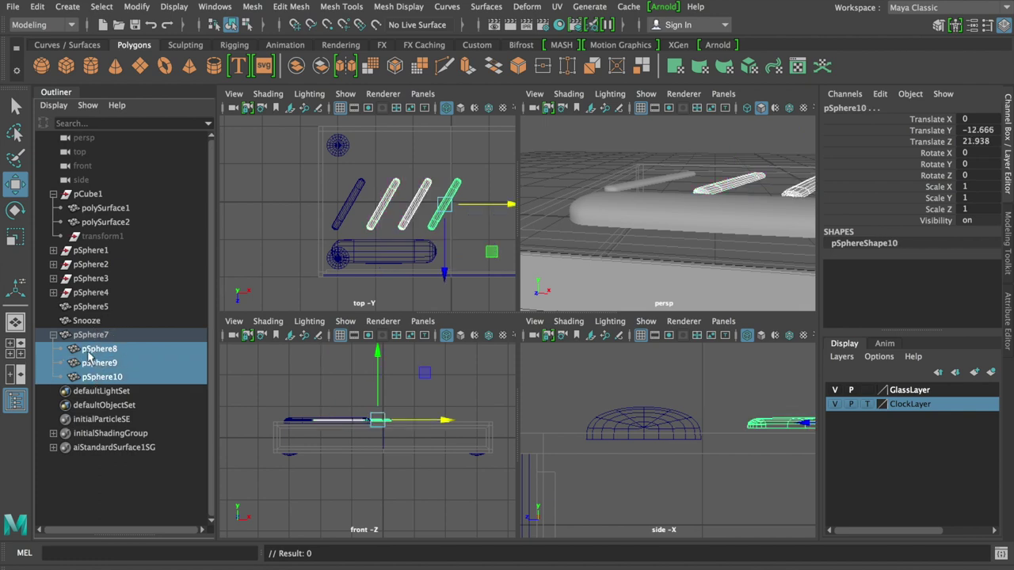
{"action": "left_click_drag", "start_coordinate": [91, 358], "coordinate": [88, 321]}
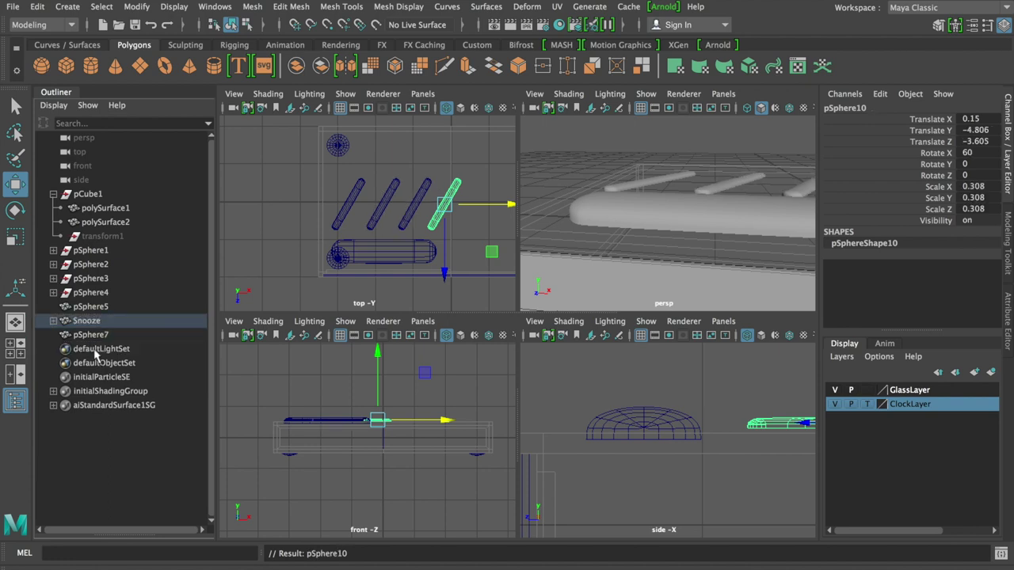
Parent pSphere7 under Snooze, confirm all four capsules follow it, then hide the Outliner
{"action": "left_click", "coordinate": [92, 335]}
{"action": "left_click_drag", "start_coordinate": [92, 336], "coordinate": [84, 321]}
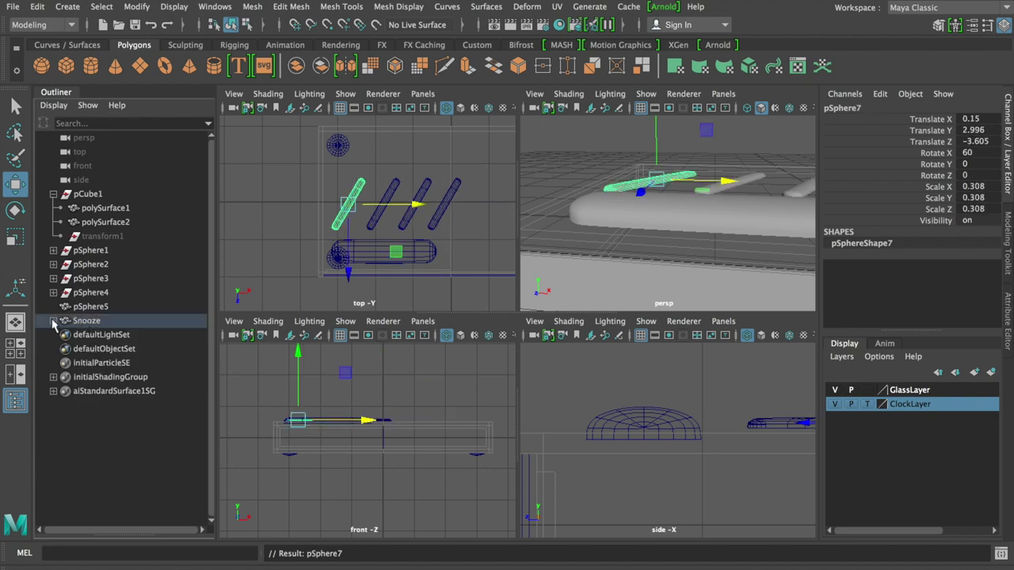
{"action": "left_click", "coordinate": [53, 321]}
{"action": "left_click", "coordinate": [53, 321]}
{"action": "left_click", "coordinate": [87, 321]}
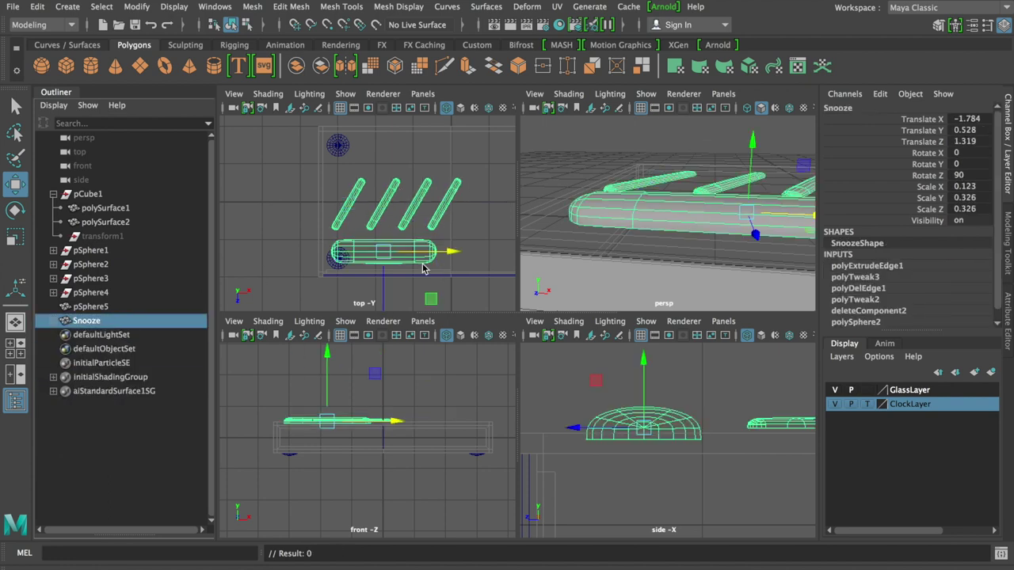
{"action": "left_click_drag", "start_coordinate": [445, 263], "coordinate": [449, 259]}
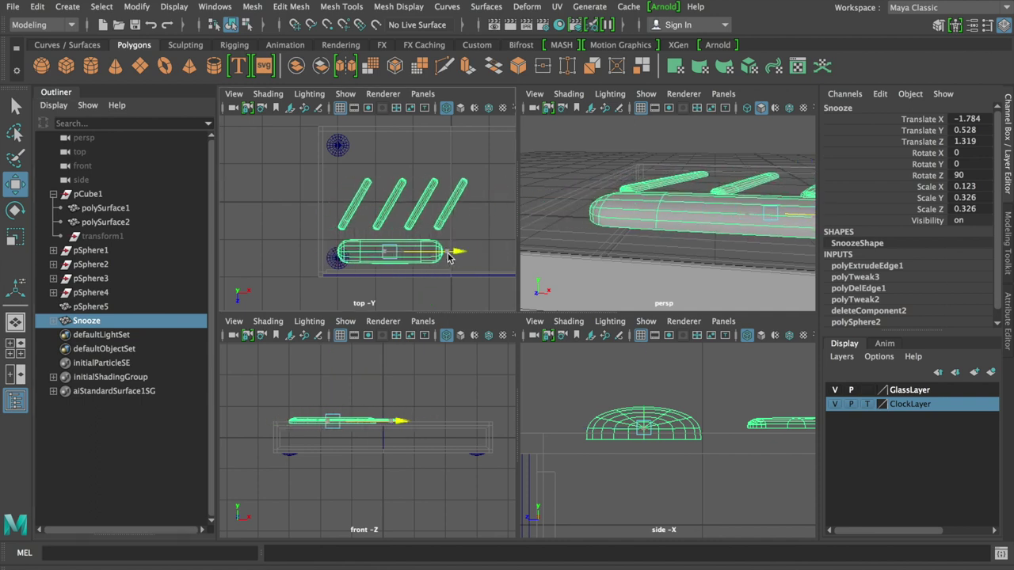
{"action": "key", "text": "ctrl+z"}
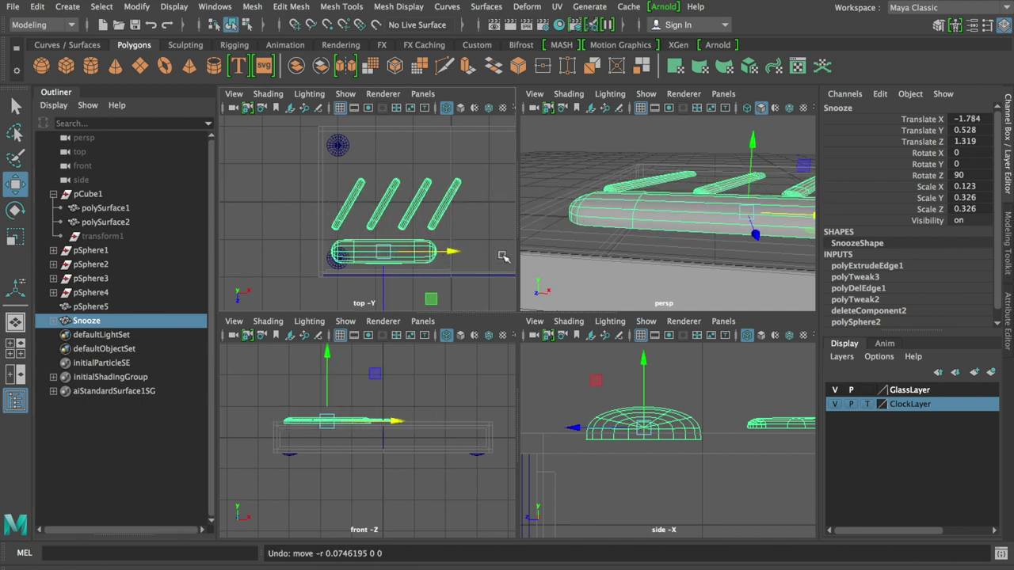
{"action": "left_click_drag", "start_coordinate": [657, 199], "coordinate": [660, 215], "text": "alt"}
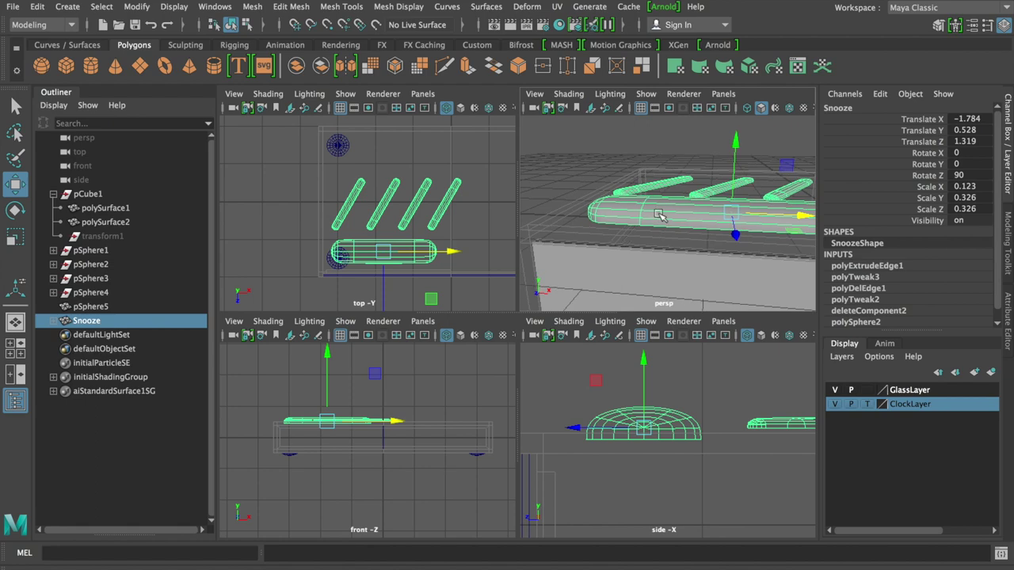
{"action": "left_click", "coordinate": [16, 402]}
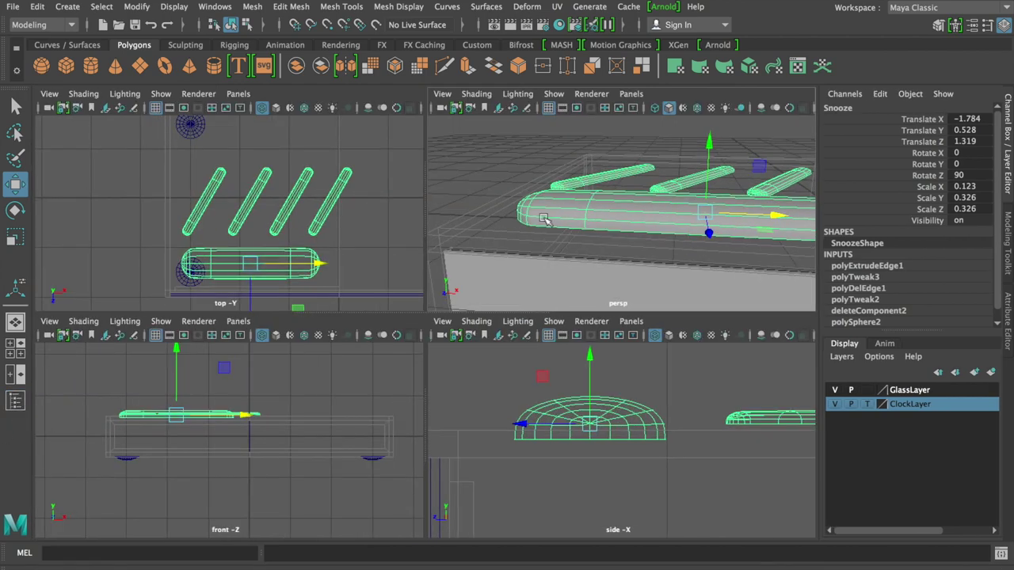
{"action": "mouse_move", "coordinate": [570, 228]}
{"action": "left_mouse_down", "text": "alt"}
{"action": "mouse_move", "coordinate": [622, 221]}
{"action": "mouse_move", "coordinate": [425, 233]}
{"action": "mouse_move", "coordinate": [641, 218]}
{"action": "mouse_move", "coordinate": [686, 191]}
{"action": "mouse_move", "coordinate": [567, 237]}
{"action": "mouse_move", "coordinate": [483, 217]}
{"action": "mouse_move", "coordinate": [620, 248]}
{"action": "mouse_move", "coordinate": [491, 262]}
{"action": "left_mouse_up", "text": "alt"}
Set ClockLayer to reference (R) display and select the grey casing box
{"action": "left_click", "coordinate": [867, 404]}
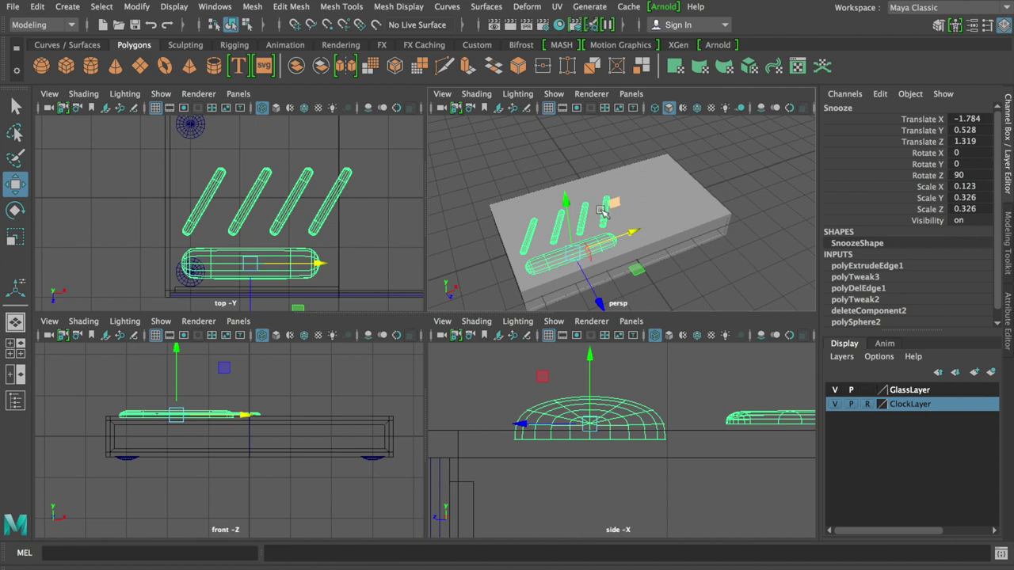
{"action": "mouse_move", "coordinate": [667, 269]}
{"action": "left_mouse_down", "text": "alt"}
{"action": "mouse_move", "coordinate": [657, 235]}
{"action": "mouse_move", "coordinate": [707, 234]}
{"action": "mouse_move", "coordinate": [668, 237]}
{"action": "mouse_move", "coordinate": [664, 228]}
{"action": "left_mouse_up", "text": "alt"}
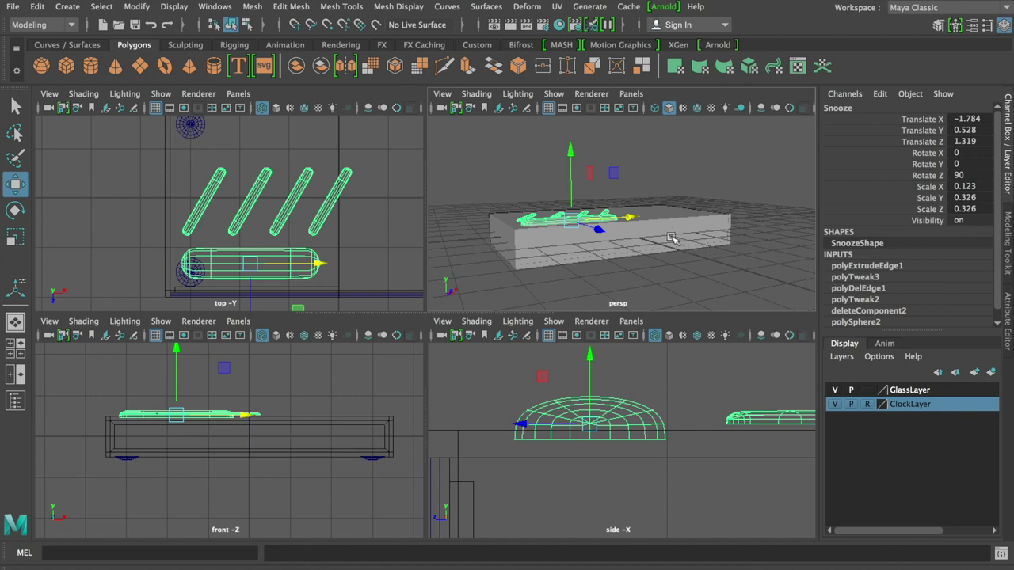
{"action": "left_click", "coordinate": [673, 239]}
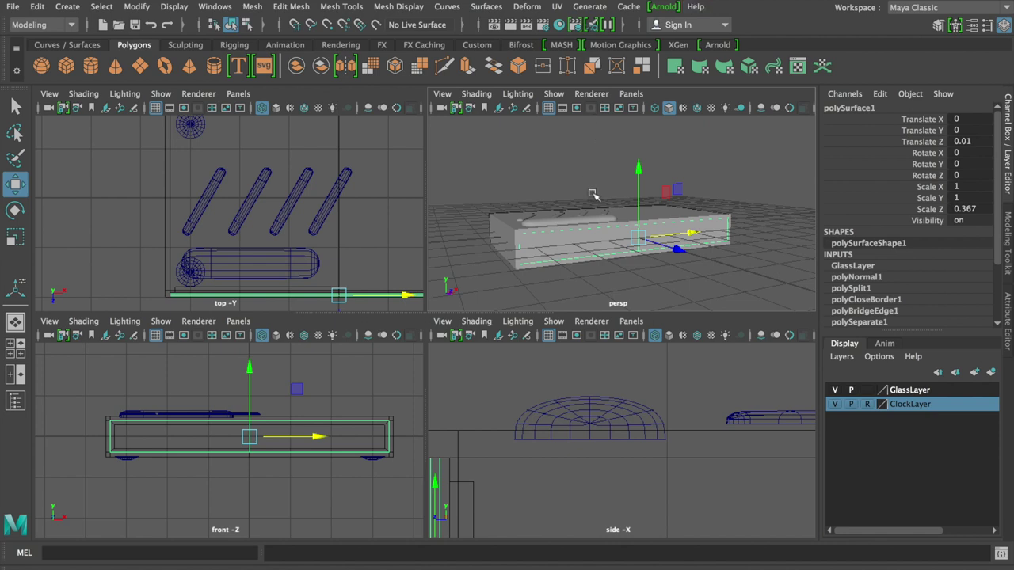
{"action": "mouse_move", "coordinate": [592, 194]}
{"action": "left_mouse_down", "text": "alt"}
{"action": "mouse_move", "coordinate": [647, 252]}
{"action": "mouse_move", "coordinate": [590, 222]}
{"action": "left_mouse_up", "text": "alt"}
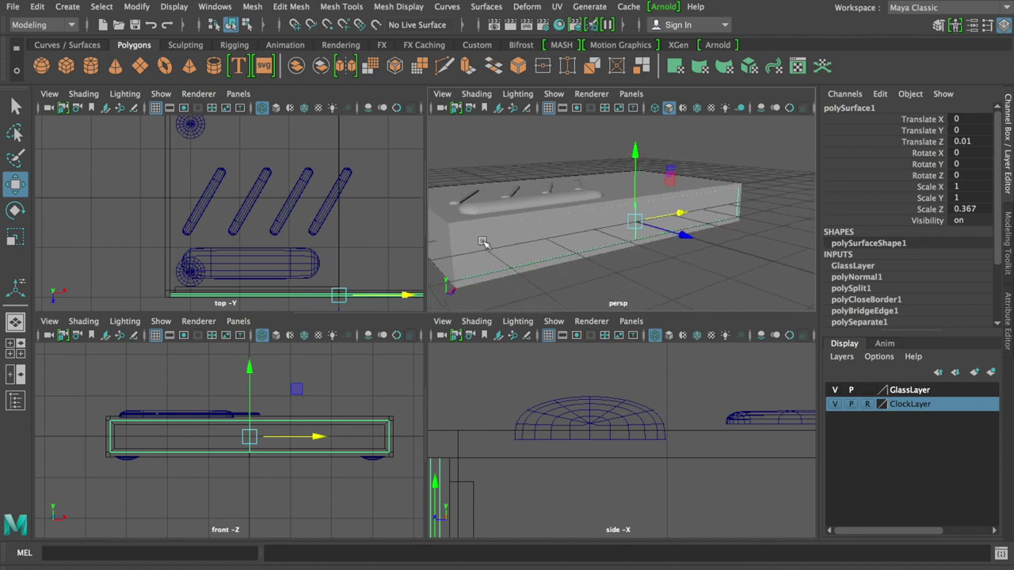
{"action": "mouse_move", "coordinate": [555, 247]}
{"action": "left_mouse_down", "text": "alt"}
{"action": "mouse_move", "coordinate": [514, 257]}
{"action": "mouse_move", "coordinate": [524, 236]}
{"action": "left_mouse_up", "text": "alt"}
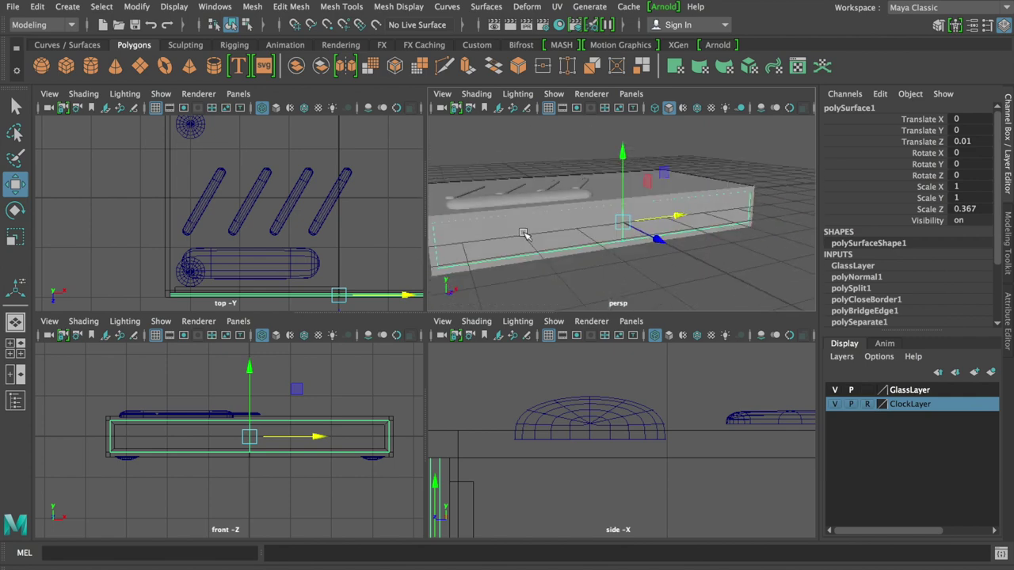
Assign a new Arnold aiStandardSurface material to the casing box
{"action": "right_click", "coordinate": [523, 199]}
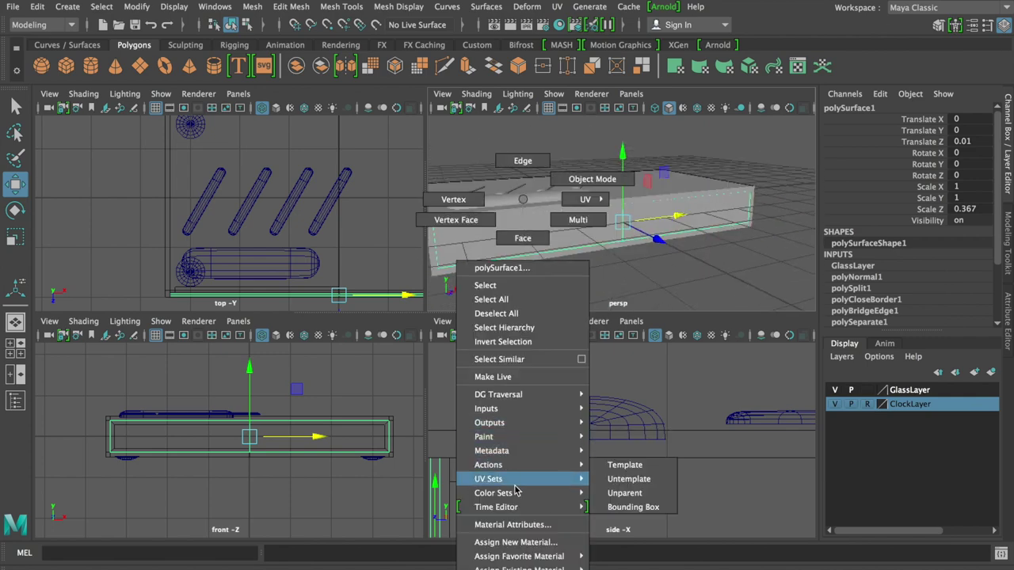
{"action": "left_click", "coordinate": [521, 545]}
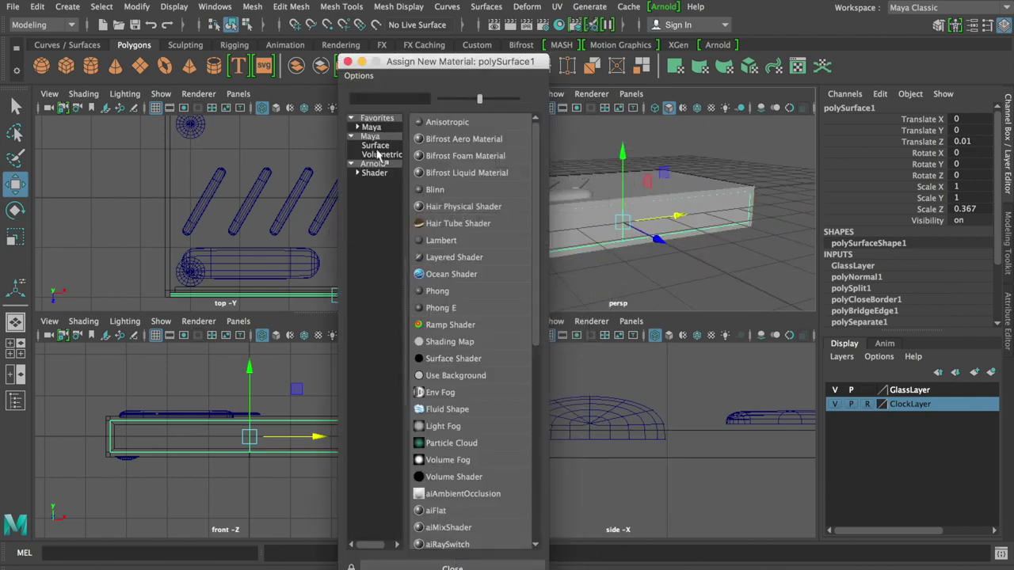
{"action": "left_click", "coordinate": [375, 174]}
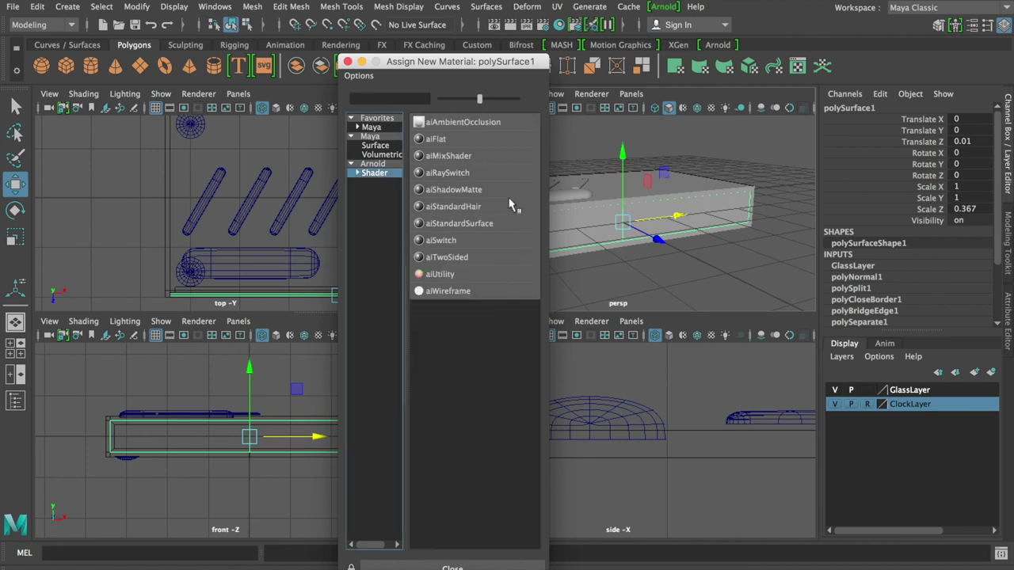
{"action": "left_click", "coordinate": [473, 228]}
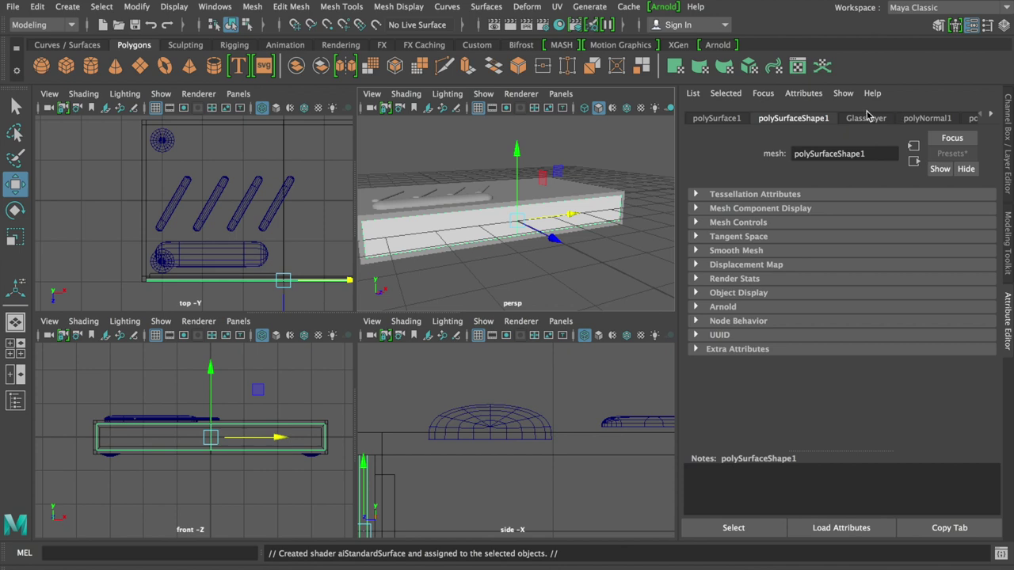
{"action": "left_click", "coordinate": [991, 117]}
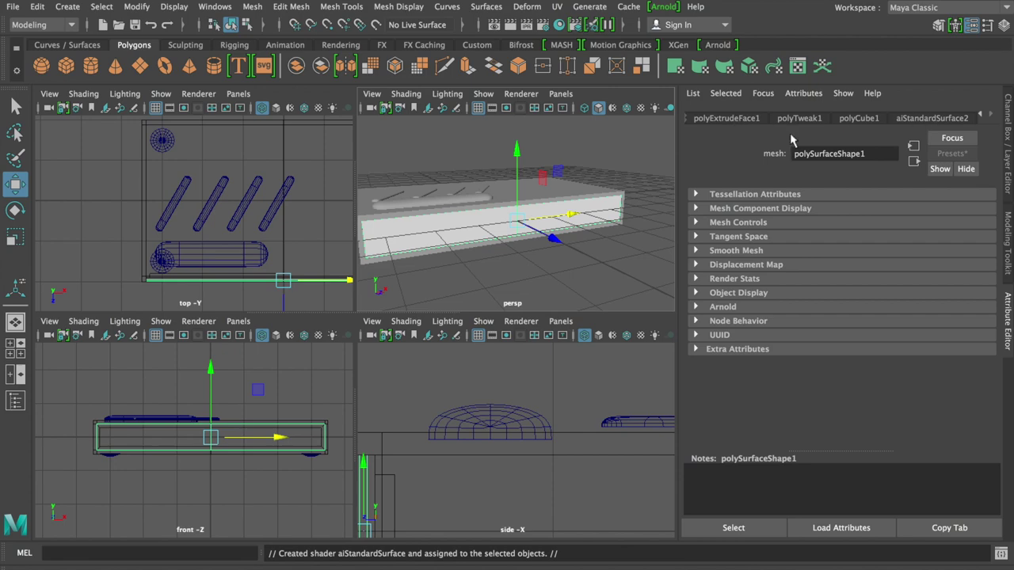
Delete the casing's construction history and rename the shader AiGlassMaterial
{"action": "left_click", "coordinate": [37, 7]}
{"action": "mouse_move", "coordinate": [78, 173]}
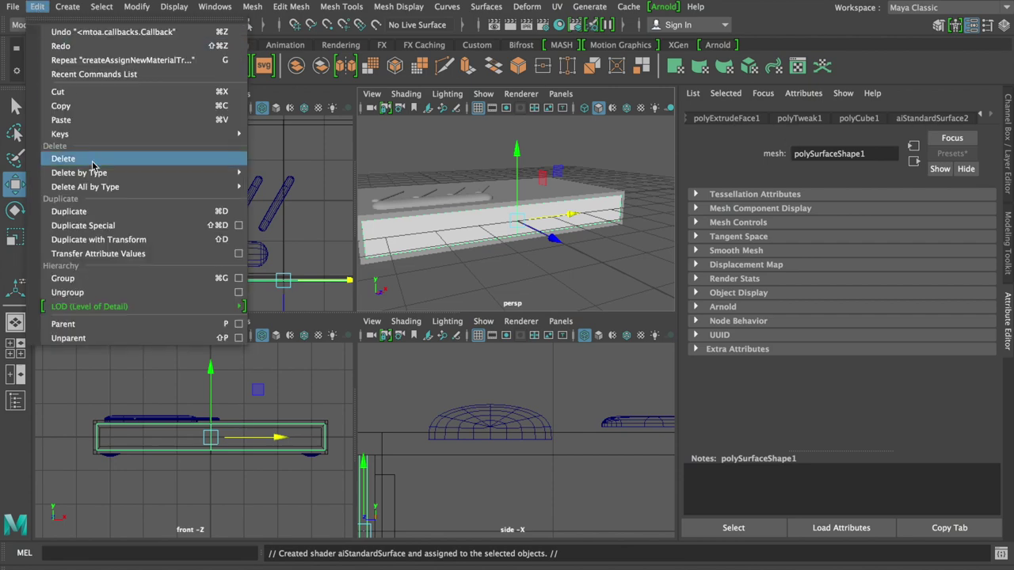
{"action": "left_click", "coordinate": [337, 190]}
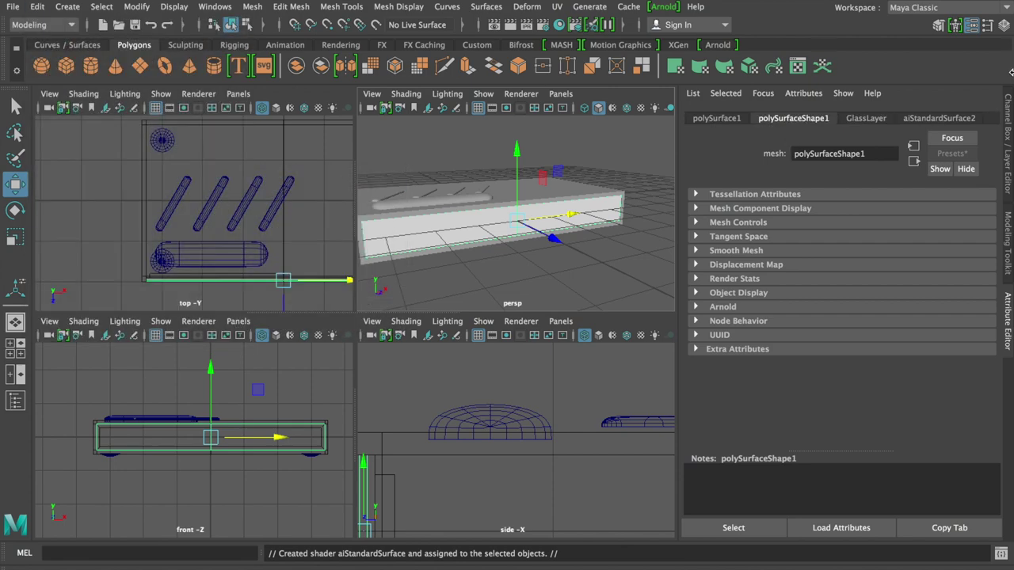
{"action": "left_click", "coordinate": [916, 120]}
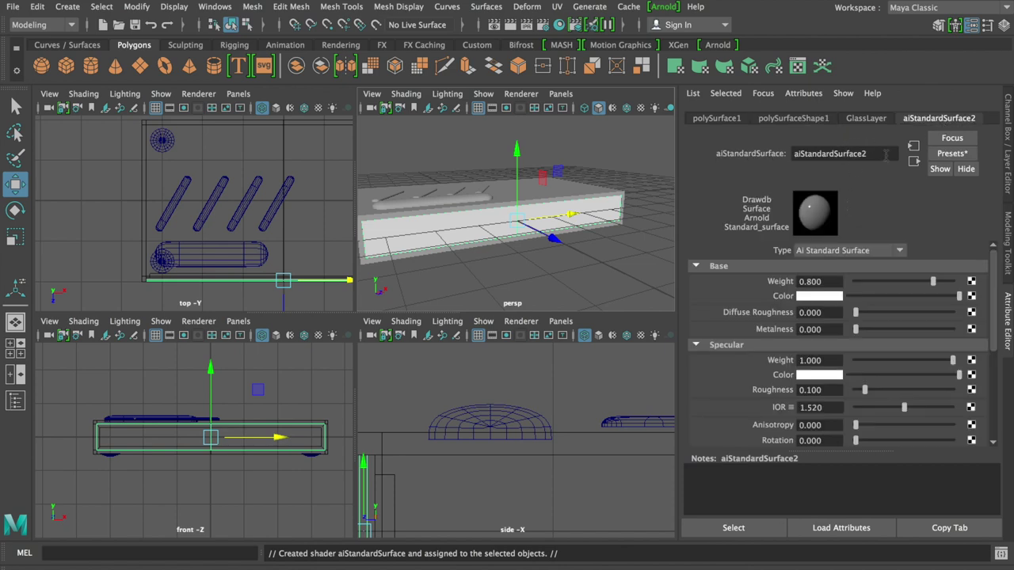
{"action": "double_click", "coordinate": [886, 155]}
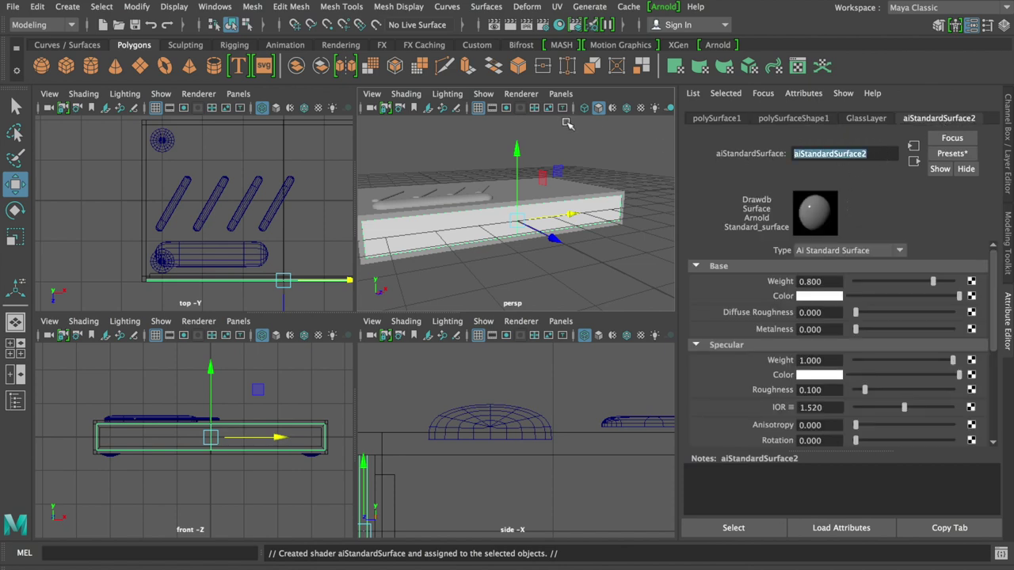
{"action": "type", "text": "AiGlassMaterial"}
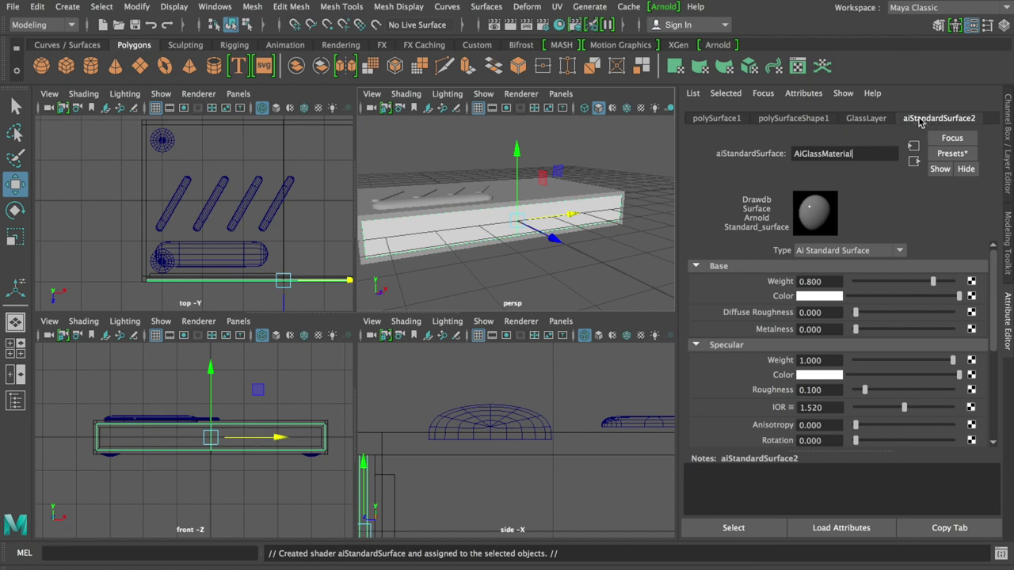
{"action": "key", "text": "Return"}
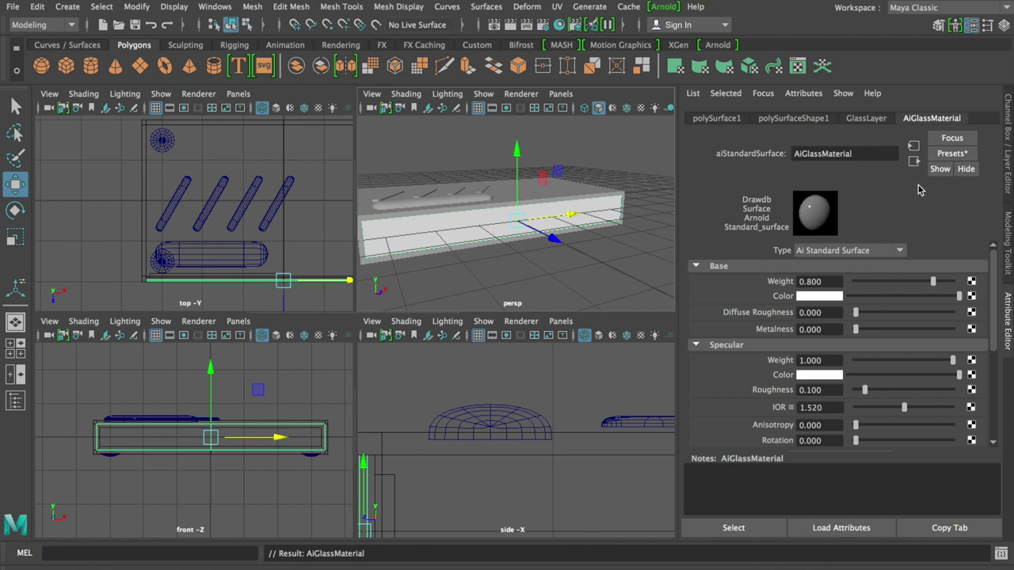
{"action": "left_click", "coordinate": [951, 153]}
{"action": "mouse_move", "coordinate": [863, 334]}
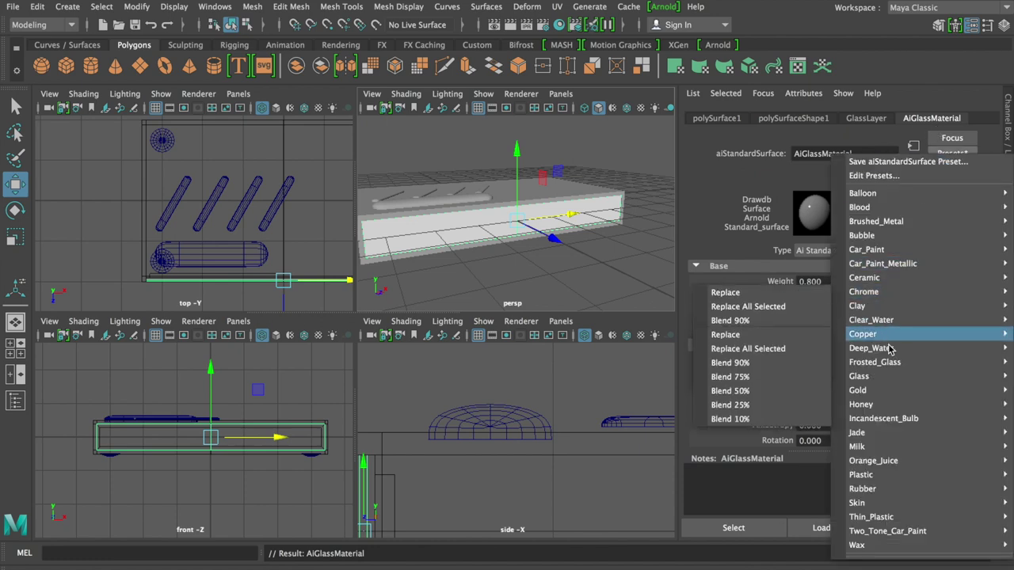
Replace AiGlassMaterial's settings with the Glass preset and review its Specular attributes
{"action": "mouse_move", "coordinate": [858, 376]}
{"action": "left_click", "coordinate": [757, 391]}
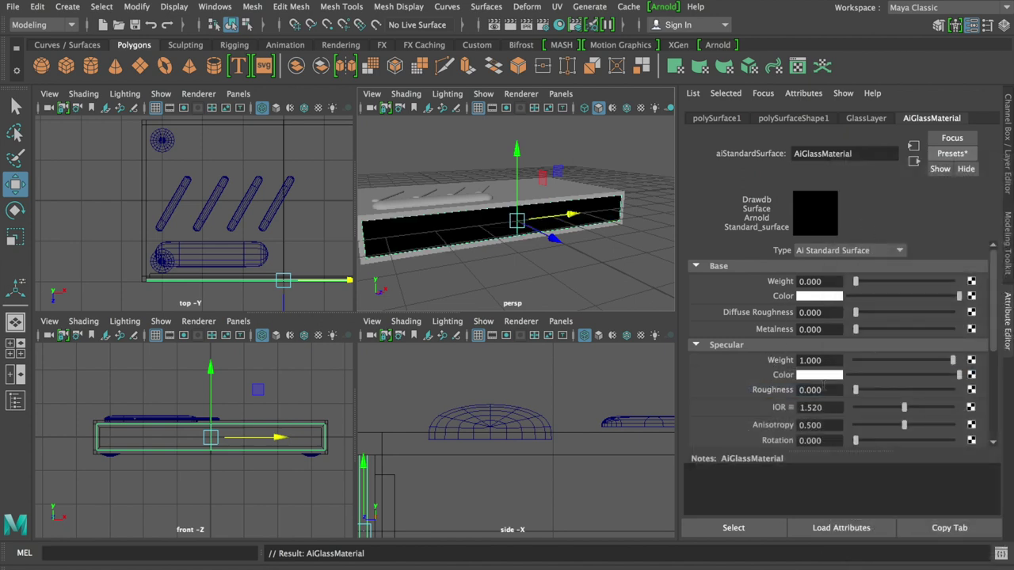
{"action": "scroll", "coordinate": [784, 347], "scroll_direction": "down", "scroll_amount": 3}
{"action": "scroll", "coordinate": [775, 342], "scroll_direction": "up", "scroll_amount": 3}
{"action": "scroll", "coordinate": [757, 402], "scroll_direction": "down", "scroll_amount": 3}
{"action": "scroll", "coordinate": [757, 401], "scroll_direction": "down", "scroll_amount": 2}
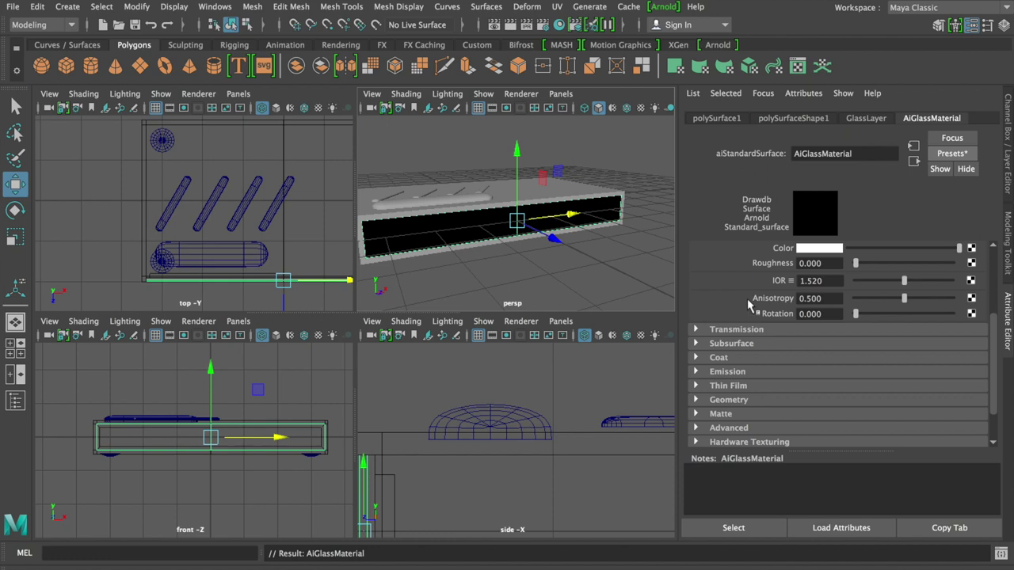
{"action": "scroll", "coordinate": [743, 299], "scroll_direction": "up", "scroll_amount": 3}
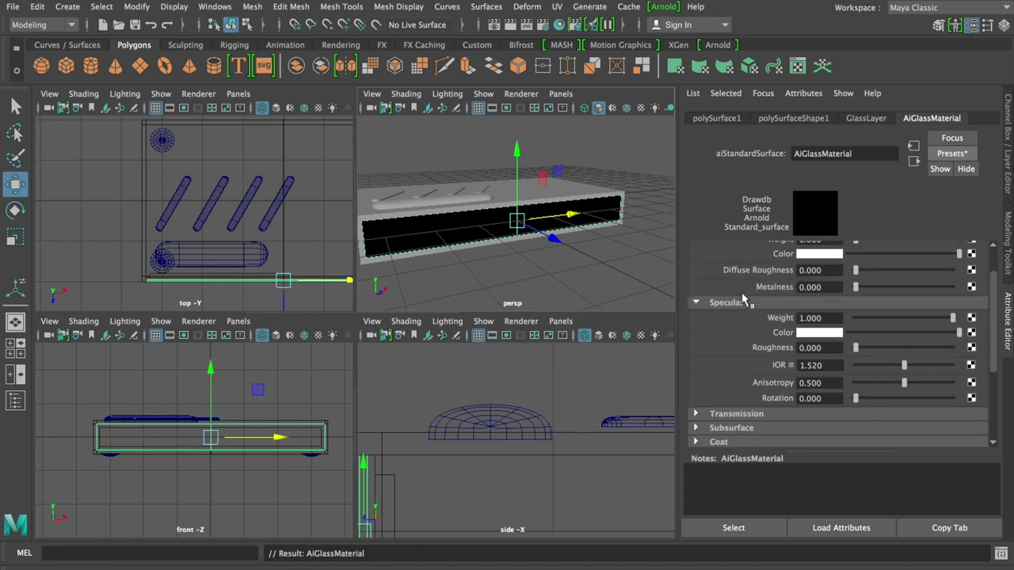
{"action": "scroll", "coordinate": [758, 340], "scroll_direction": "down", "scroll_amount": 3}
{"action": "scroll", "coordinate": [760, 340], "scroll_direction": "up", "scroll_amount": 4}
{"action": "scroll", "coordinate": [780, 315], "scroll_direction": "down", "scroll_amount": 1}
{"action": "left_click", "coordinate": [792, 302]}
{"action": "left_click", "coordinate": [780, 313]}
{"action": "scroll", "coordinate": [789, 316], "scroll_direction": "down", "scroll_amount": 1}
{"action": "scroll", "coordinate": [796, 308], "scroll_direction": "up", "scroll_amount": 2}
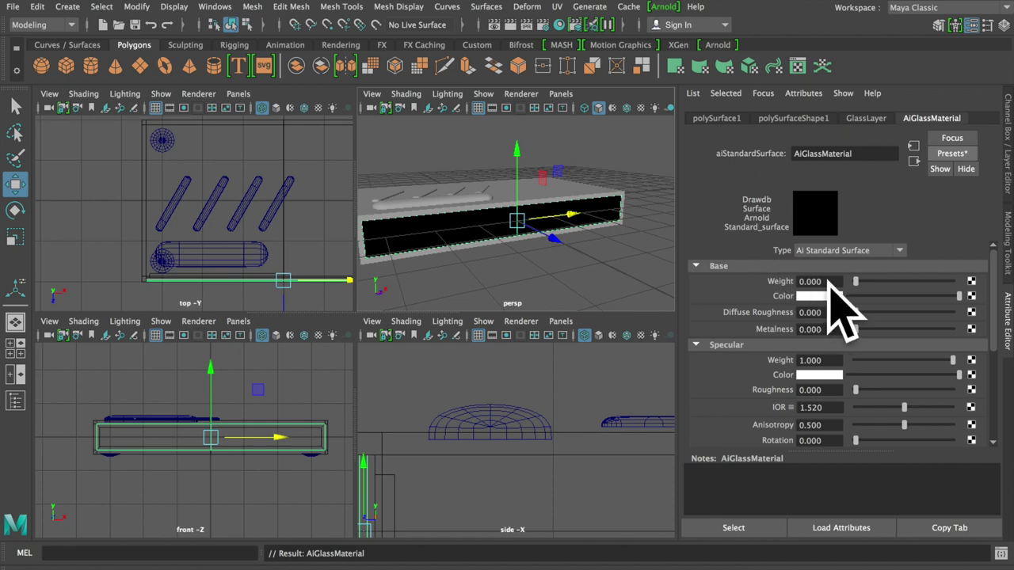
{"action": "scroll", "coordinate": [737, 378], "scroll_direction": "down", "scroll_amount": 1}
{"action": "scroll", "coordinate": [753, 340], "scroll_direction": "down", "scroll_amount": 1}
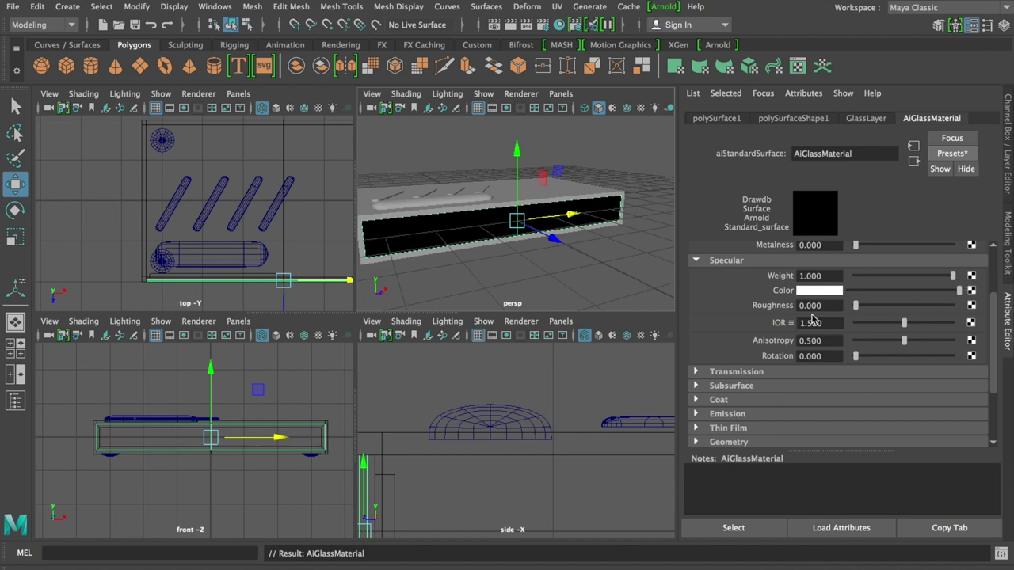
Set specular IOR to 1.520, check Transmission, and show the polySurfaceShape1 attributes
{"action": "left_click_drag", "start_coordinate": [812, 319], "coordinate": [818, 319], "text": "ctrl"}
{"action": "left_click", "coordinate": [696, 372]}
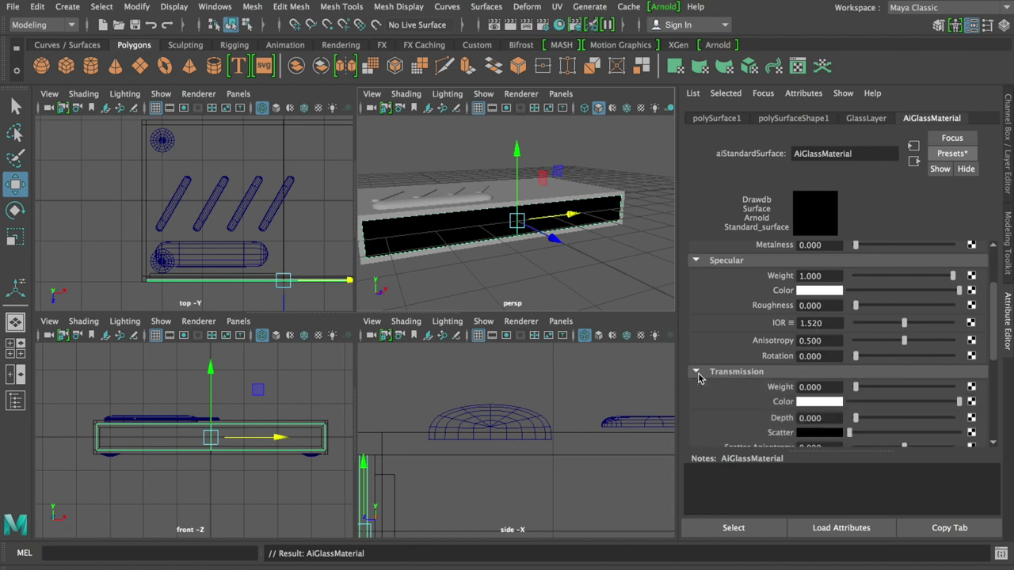
{"action": "scroll", "coordinate": [714, 387], "scroll_direction": "up", "scroll_amount": 2}
{"action": "scroll", "coordinate": [715, 389], "scroll_direction": "up", "scroll_amount": 2}
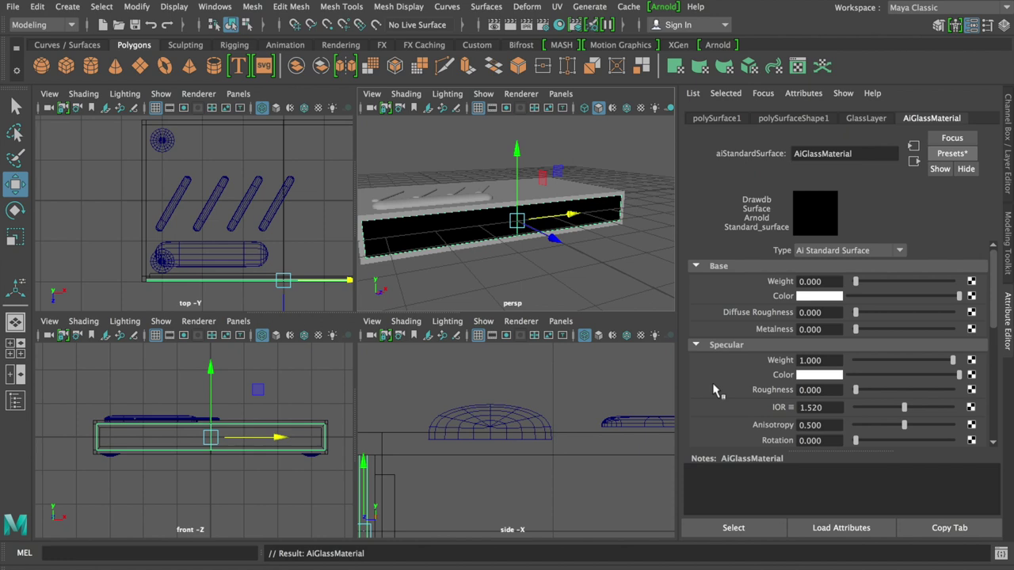
{"action": "scroll", "coordinate": [712, 383], "scroll_direction": "down", "scroll_amount": 4}
{"action": "scroll", "coordinate": [712, 382], "scroll_direction": "down", "scroll_amount": 6}
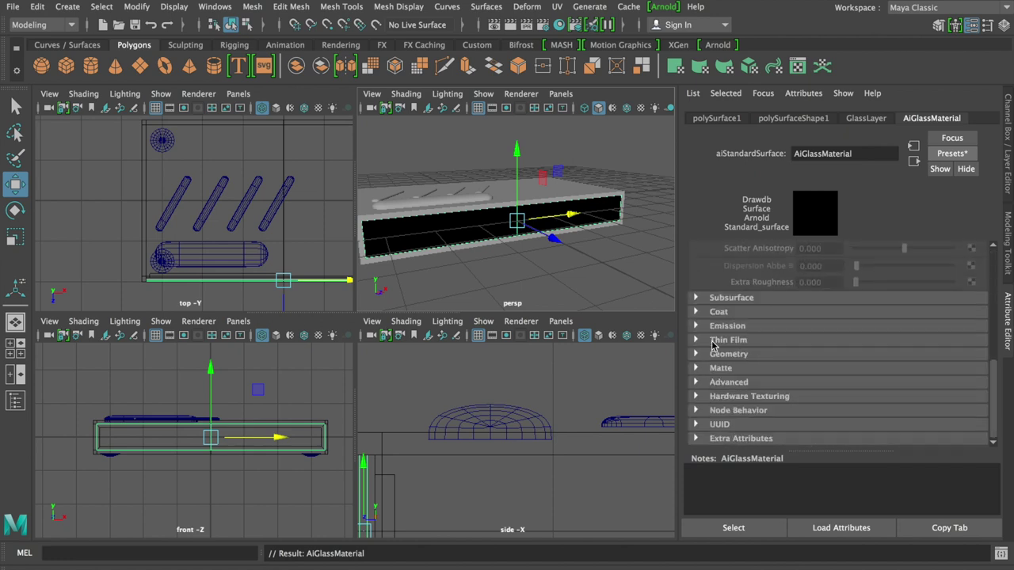
{"action": "left_click", "coordinate": [796, 119]}
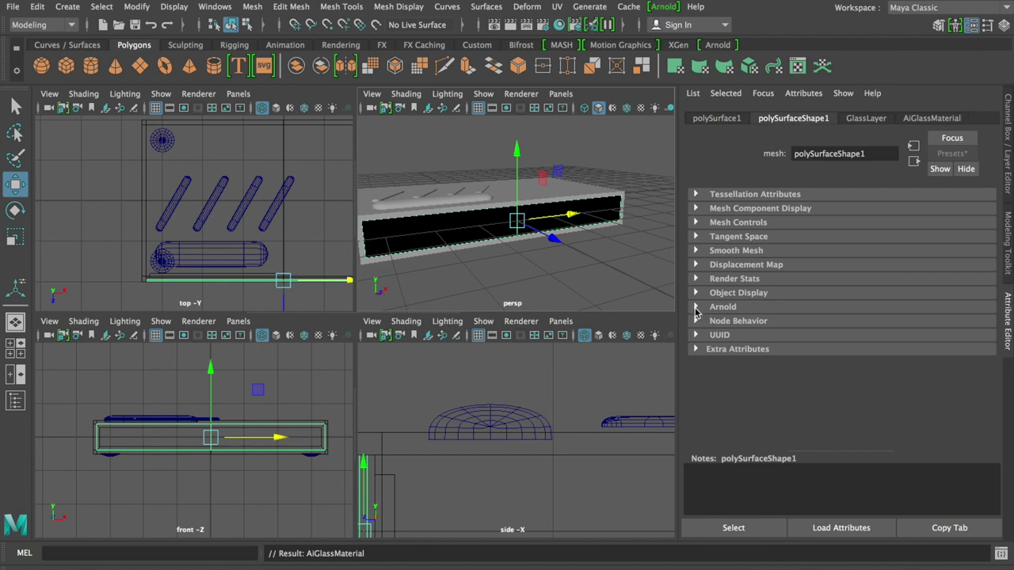
Turn off Arnold Opaque on the glass casing mesh, then view from above and select Snooze
{"action": "left_click", "coordinate": [696, 309]}
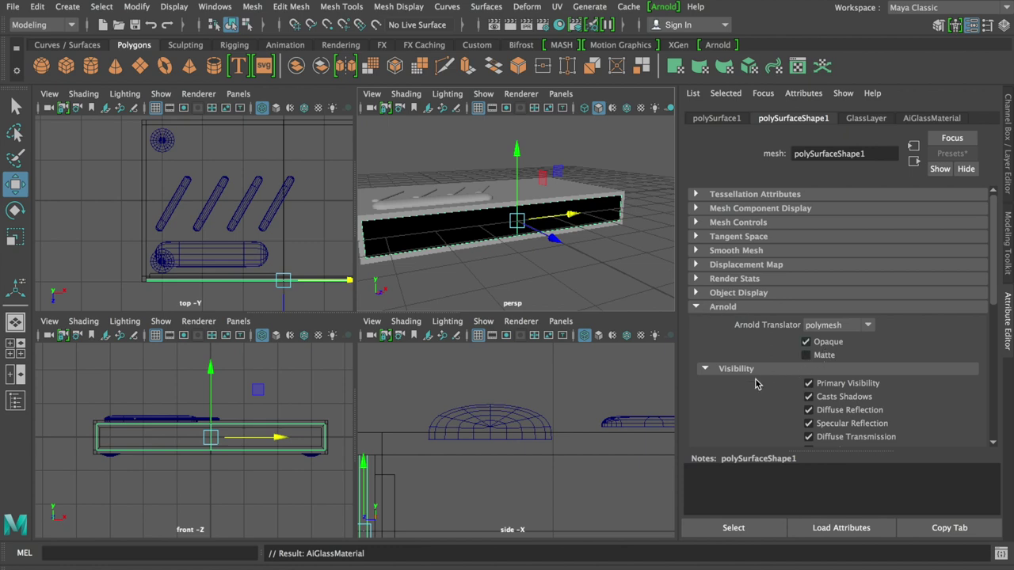
{"action": "scroll", "coordinate": [808, 407], "scroll_direction": "down", "scroll_amount": 1}
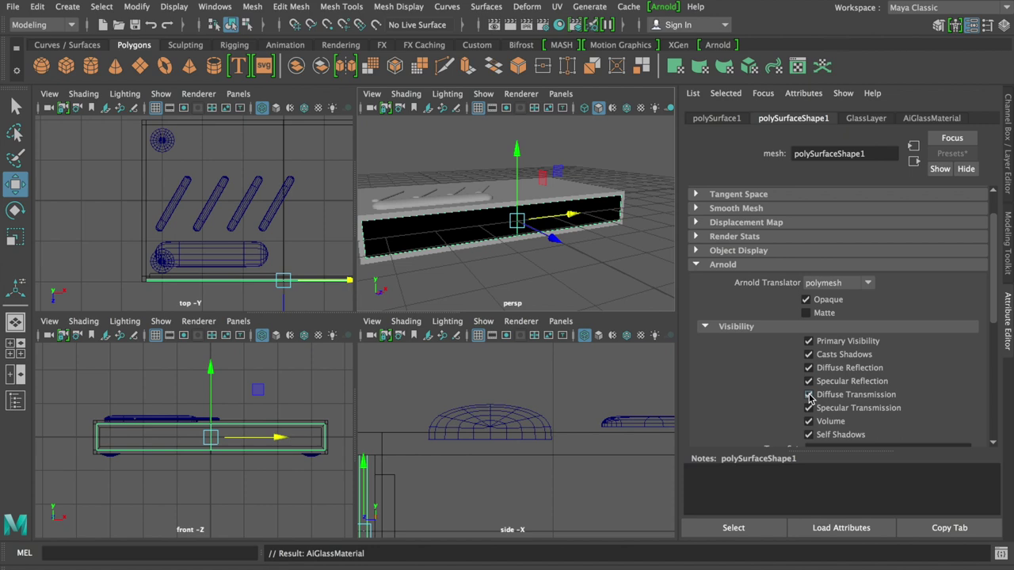
{"action": "left_click", "coordinate": [806, 300]}
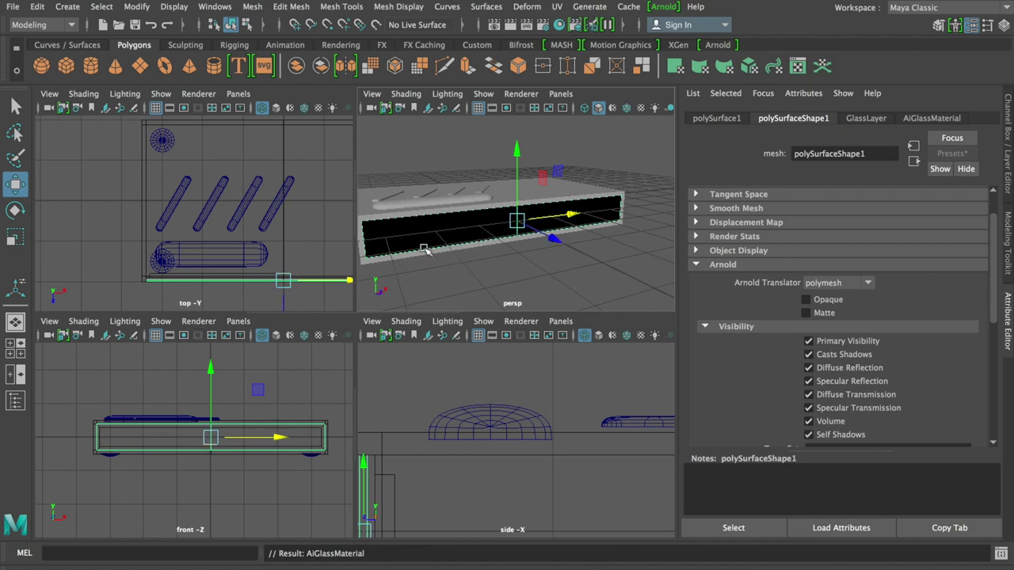
{"action": "mouse_move", "coordinate": [474, 239]}
{"action": "left_mouse_down", "text": "alt"}
{"action": "mouse_move", "coordinate": [434, 255]}
{"action": "mouse_move", "coordinate": [570, 216]}
{"action": "left_mouse_up", "text": "alt"}
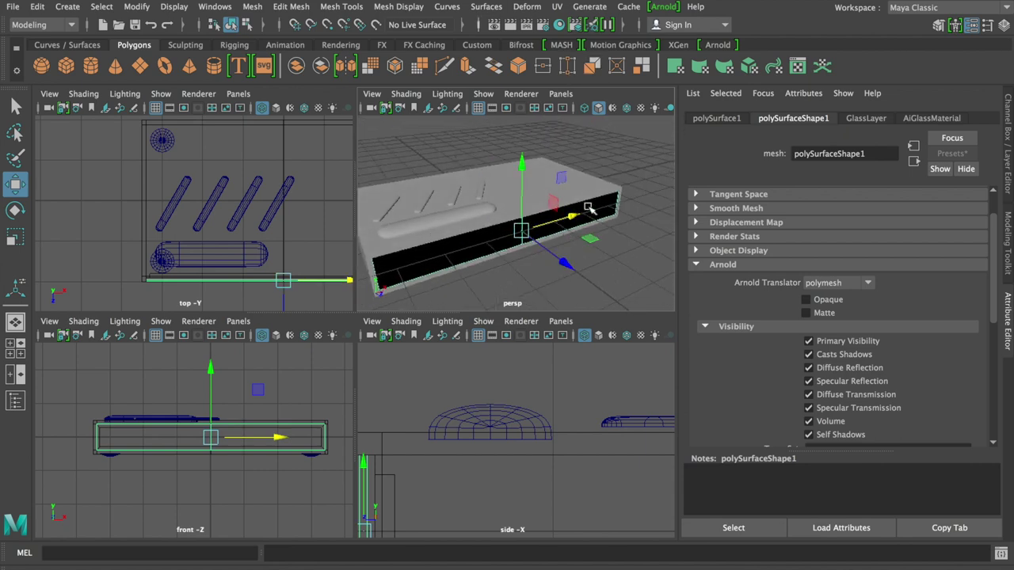
{"action": "left_click", "coordinate": [402, 231]}
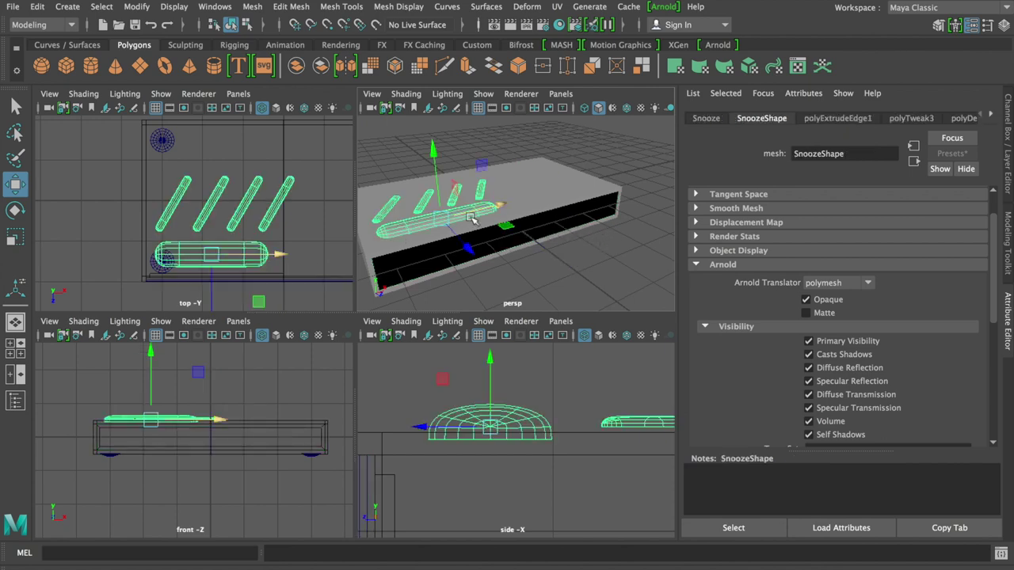
Assign the buttons a new aiStandardSurface material named Buttons using the Rubber preset
{"action": "right_click", "coordinate": [399, 199]}
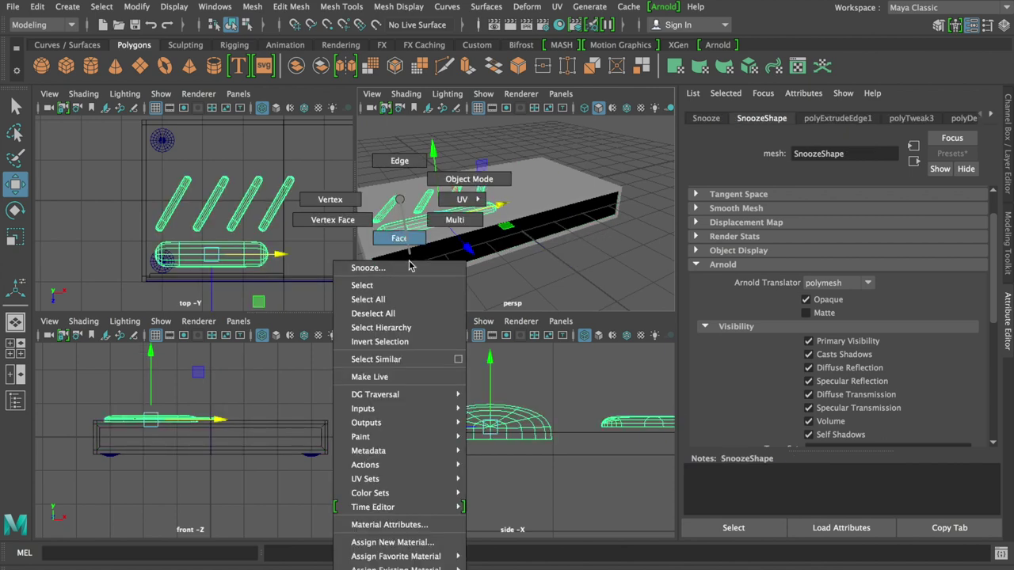
{"action": "left_click", "coordinate": [406, 545]}
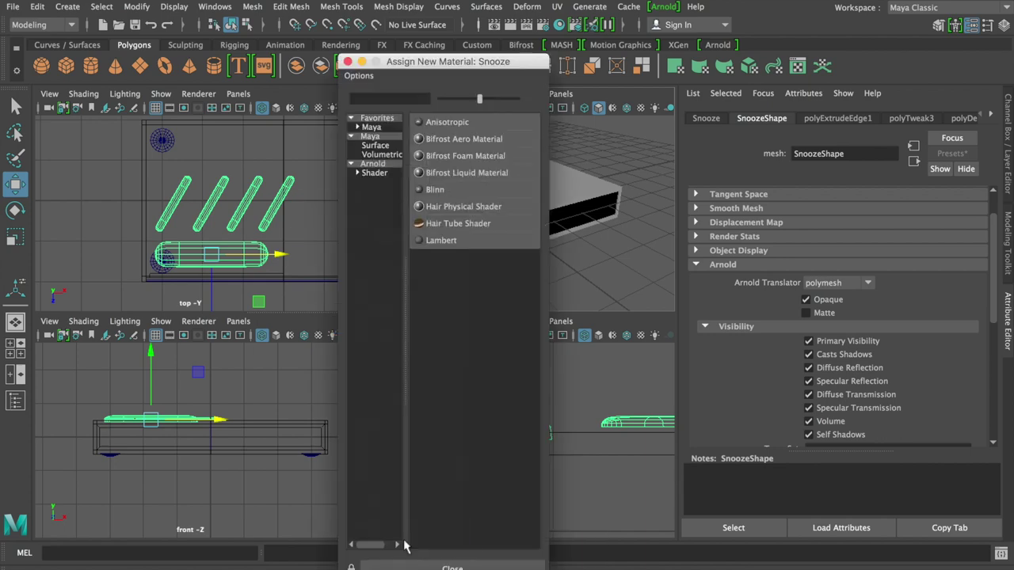
{"action": "left_click", "coordinate": [388, 175]}
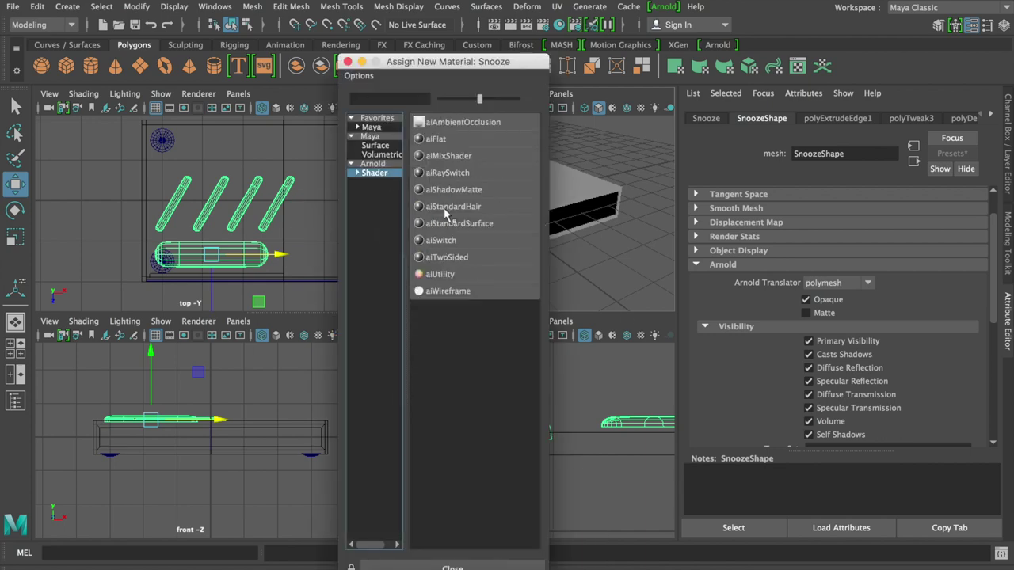
{"action": "left_click", "coordinate": [451, 228]}
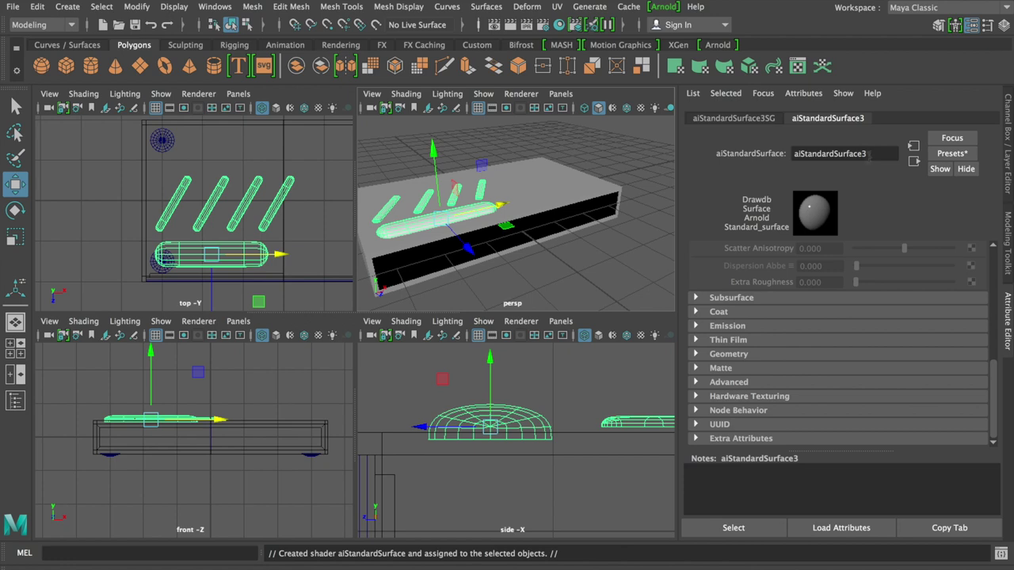
{"action": "double_click", "coordinate": [866, 153]}
{"action": "type", "text": "But"}
{"action": "key", "text": "Return"}
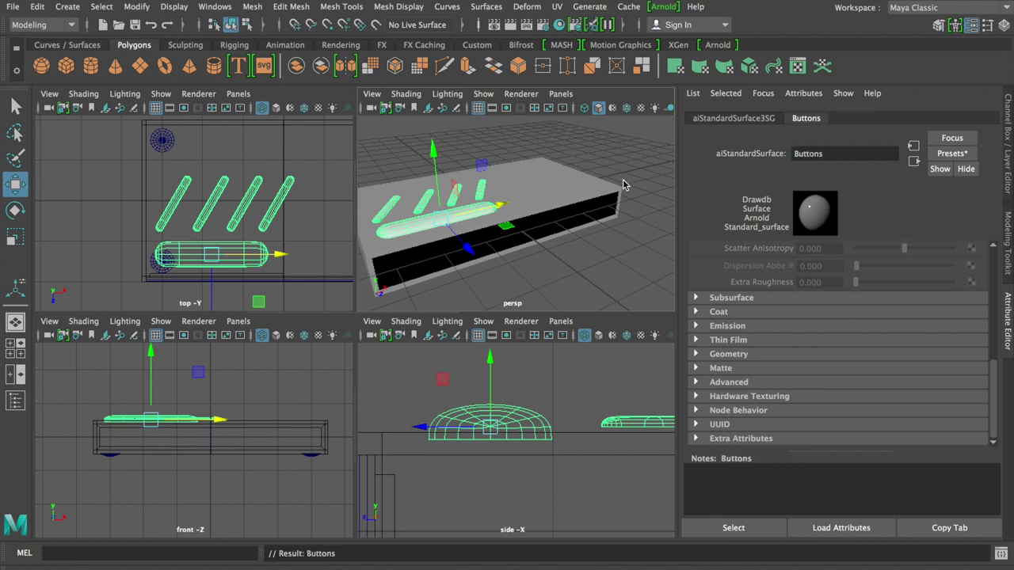
{"action": "left_click", "coordinate": [966, 154]}
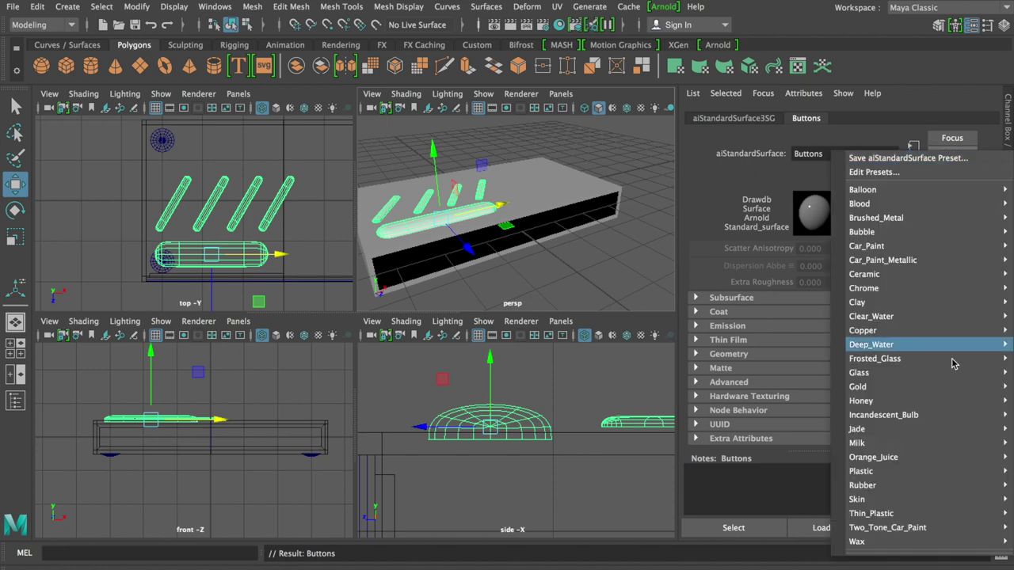
{"action": "mouse_move", "coordinate": [911, 485]}
{"action": "mouse_move", "coordinate": [862, 485]}
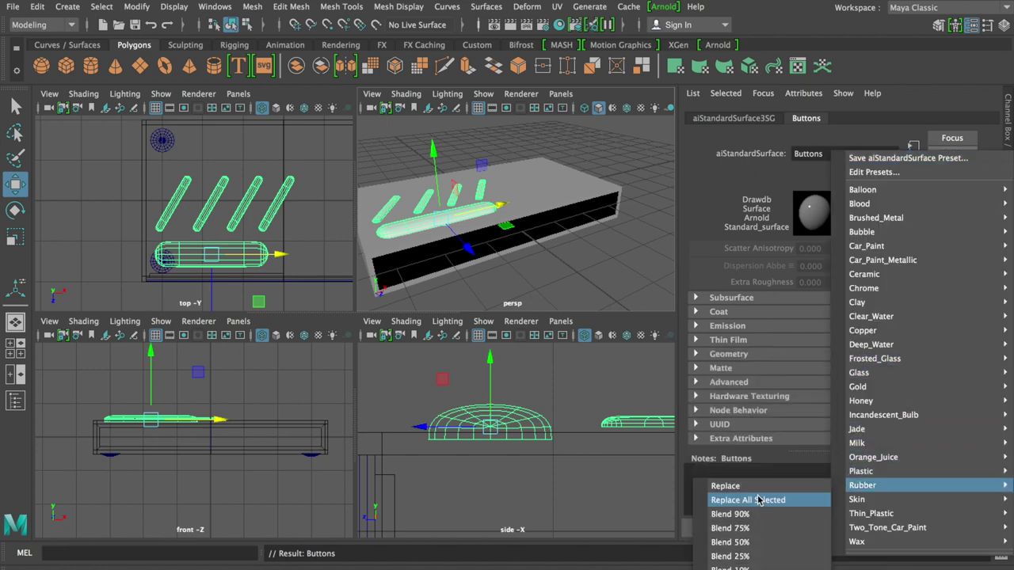
{"action": "left_click", "coordinate": [776, 486]}
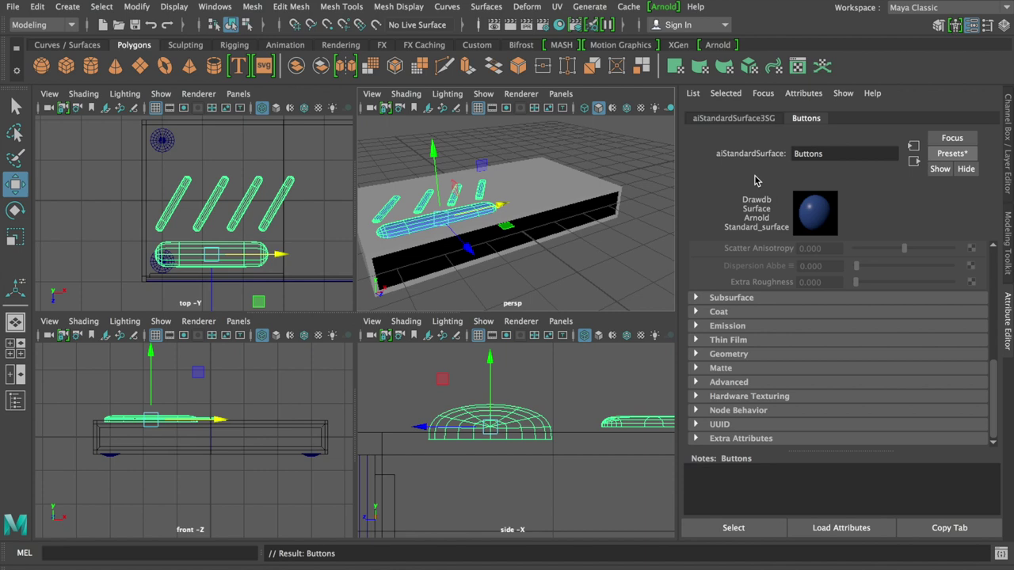
Reselect the button objects and delete their construction history
{"action": "left_click", "coordinate": [542, 269]}
{"action": "left_click", "coordinate": [470, 210]}
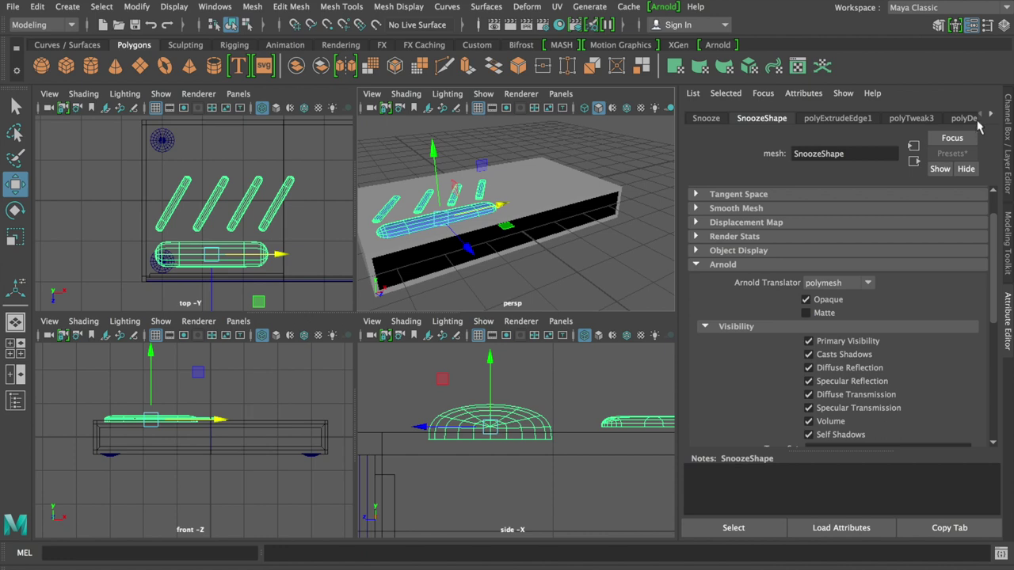
{"action": "left_click", "coordinate": [38, 6]}
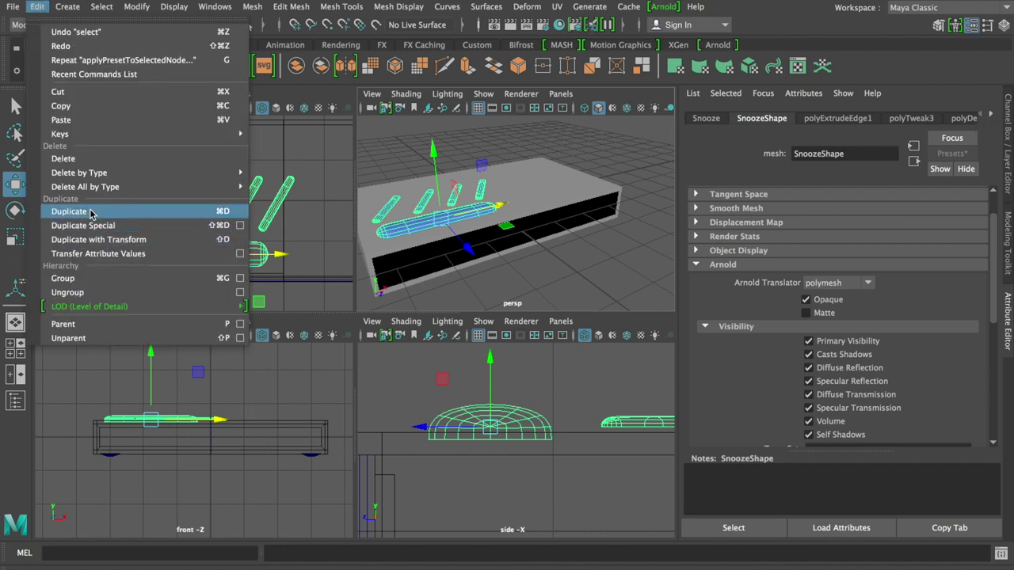
{"action": "mouse_move", "coordinate": [79, 172]}
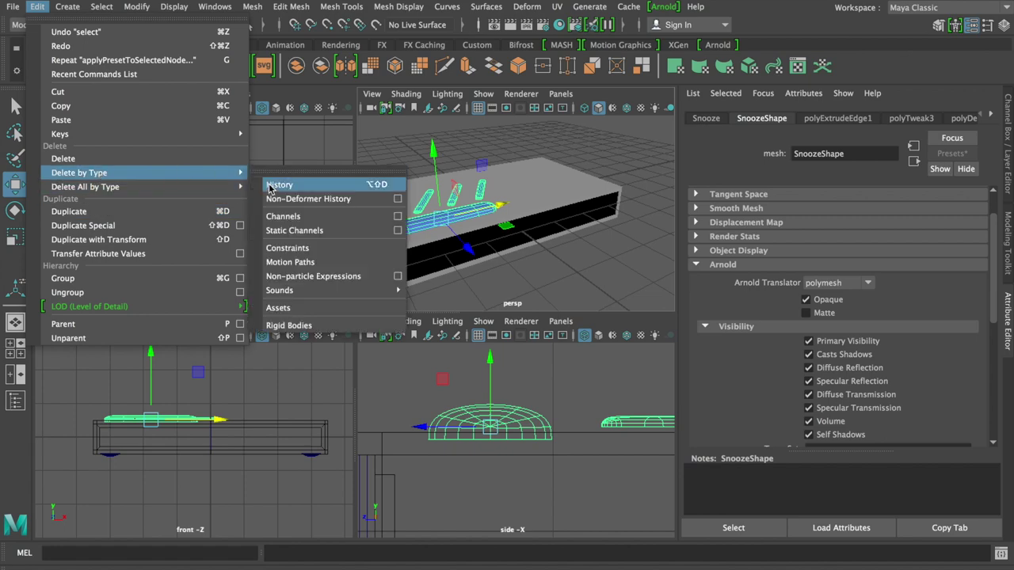
{"action": "left_click", "coordinate": [270, 188]}
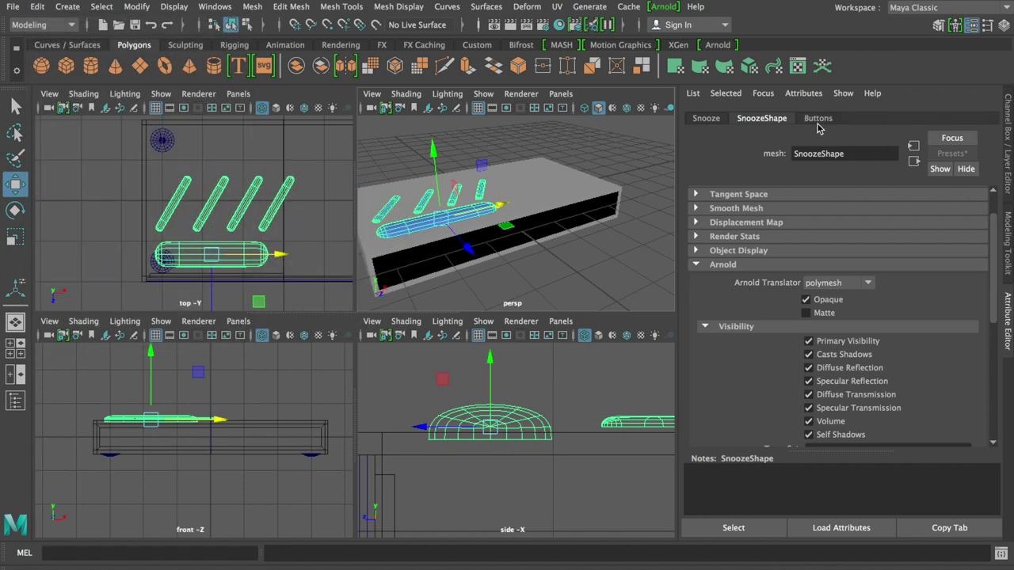
Darken the Buttons base colour to near-black with saturation about 0.276
{"action": "left_click", "coordinate": [817, 125]}
{"action": "scroll", "coordinate": [740, 248], "scroll_direction": "down", "scroll_amount": 1}
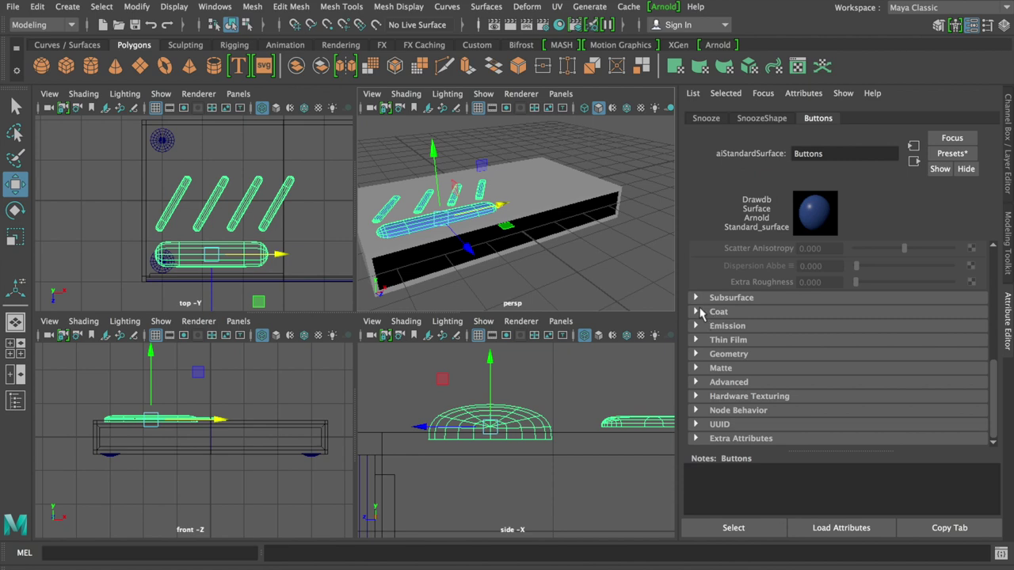
{"action": "left_click", "coordinate": [696, 298]}
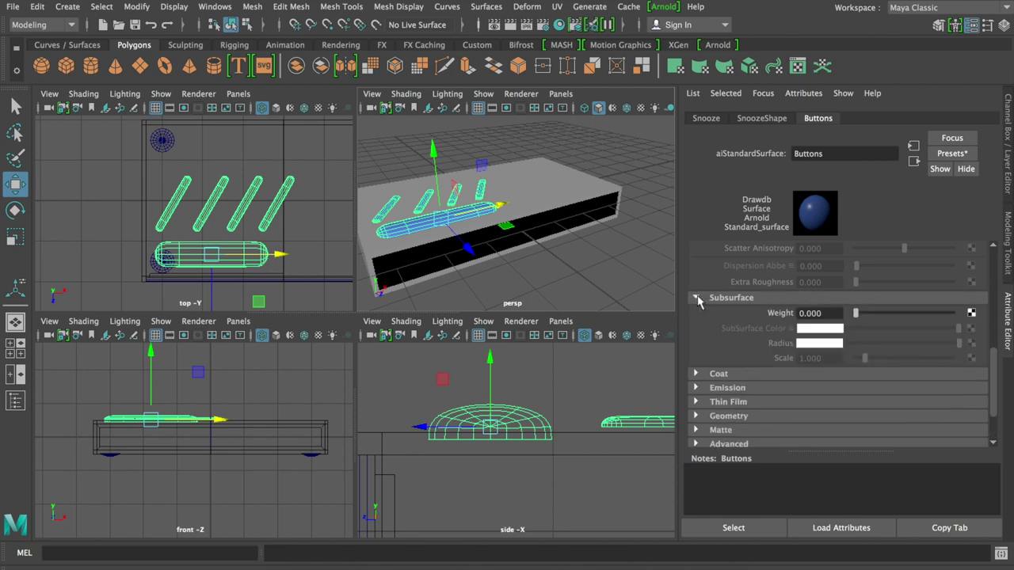
{"action": "left_click", "coordinate": [698, 301]}
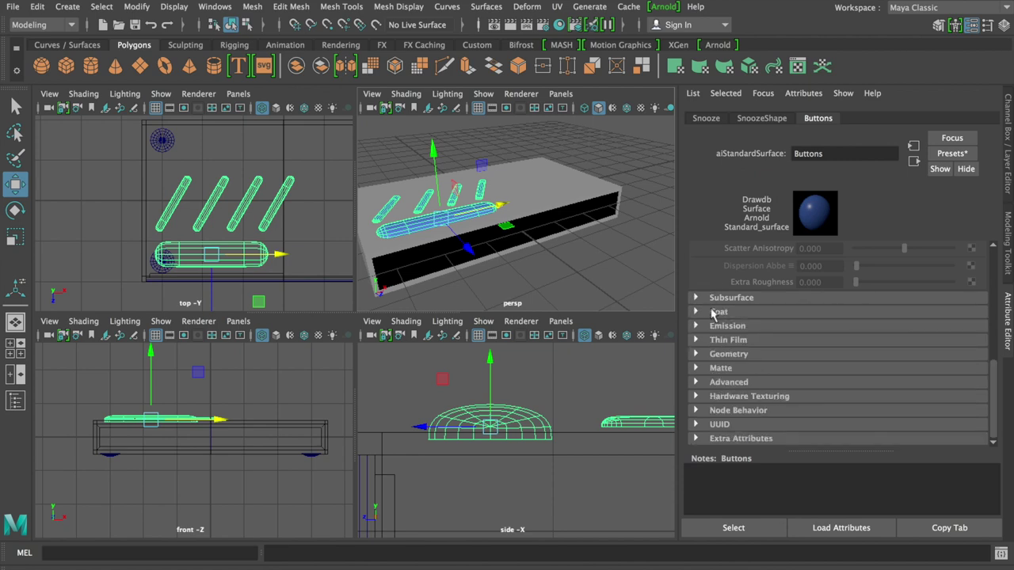
{"action": "scroll", "coordinate": [713, 309], "scroll_direction": "up", "scroll_amount": 3}
{"action": "scroll", "coordinate": [713, 314], "scroll_direction": "up", "scroll_amount": 2}
{"action": "scroll", "coordinate": [713, 306], "scroll_direction": "up", "scroll_amount": 2}
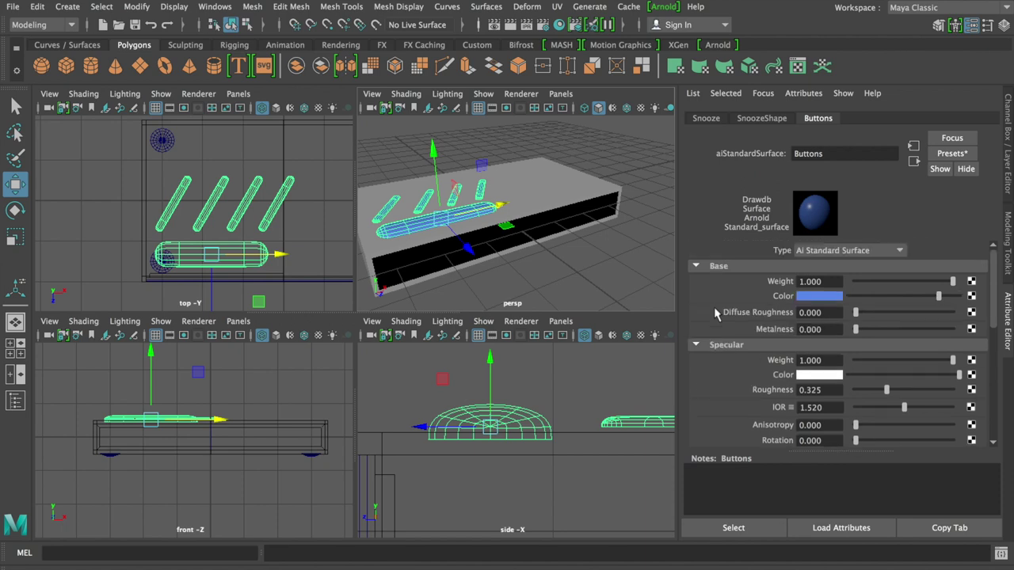
{"action": "left_click", "coordinate": [820, 297]}
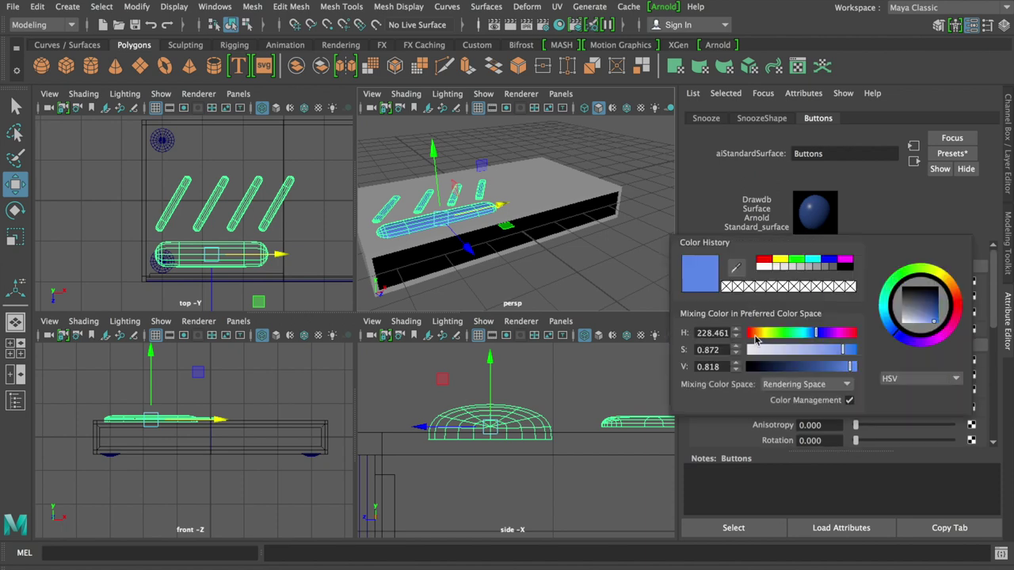
{"action": "left_click_drag", "start_coordinate": [774, 371], "coordinate": [766, 370]}
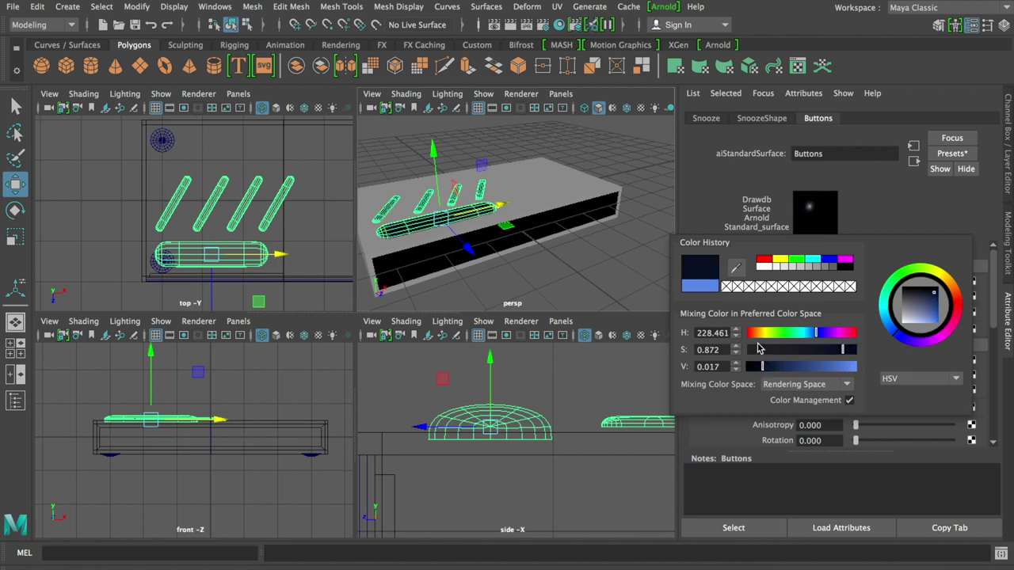
{"action": "left_click_drag", "start_coordinate": [759, 348], "coordinate": [782, 354]}
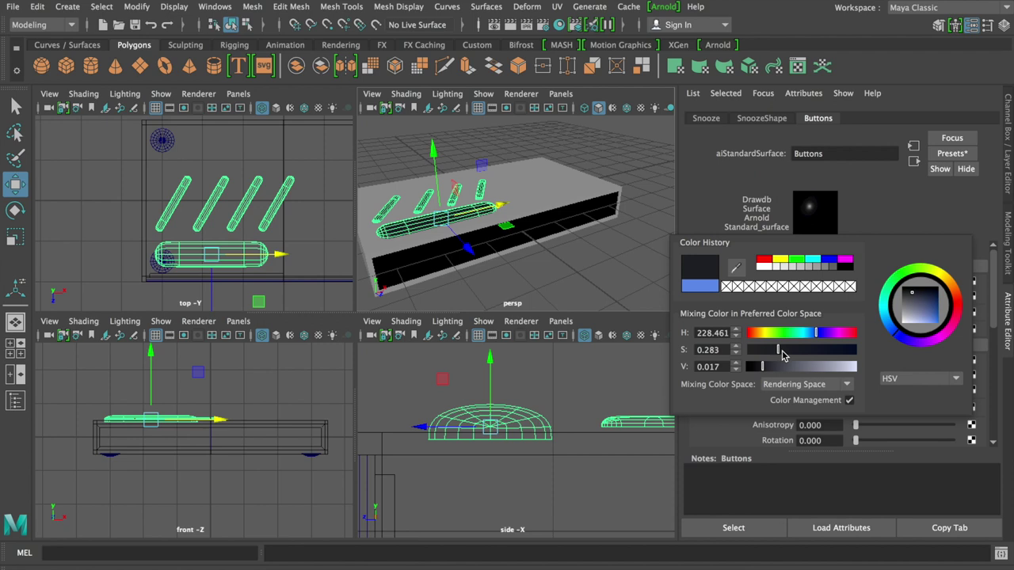
{"action": "left_click", "coordinate": [779, 352]}
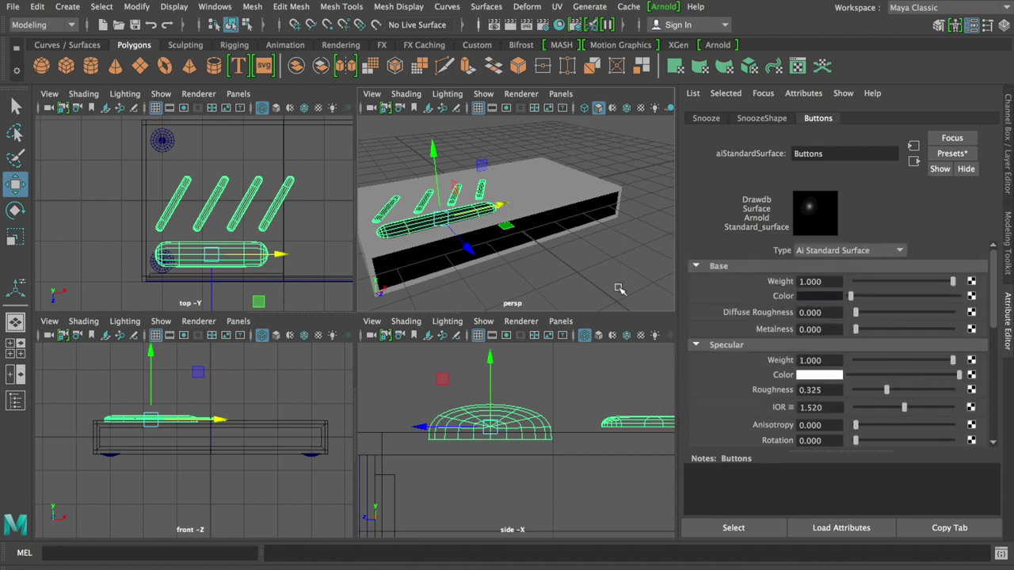
{"action": "left_click", "coordinate": [1009, 314]}
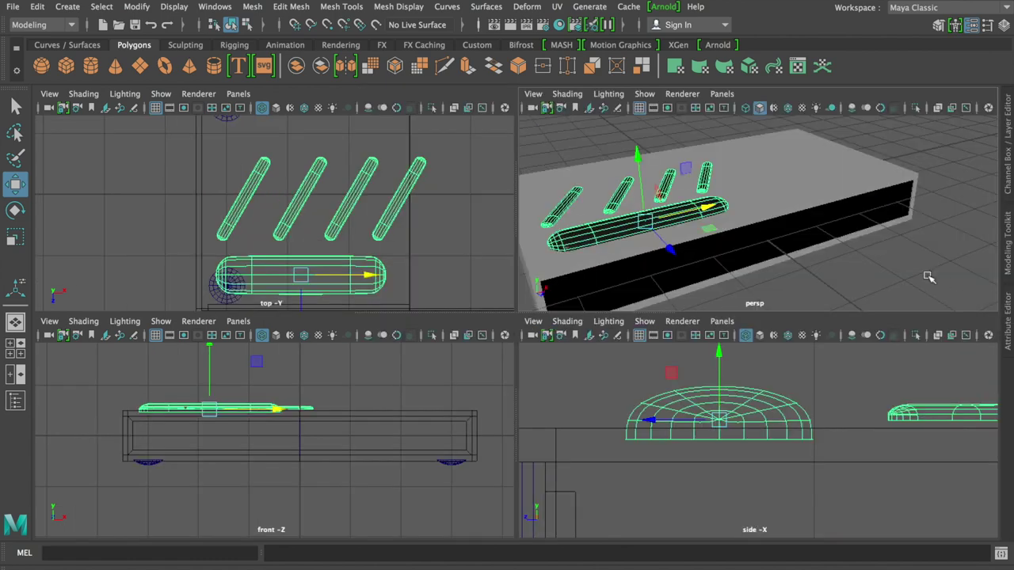
Deselect everything and take ClockLayer out of reference display in the Layer Editor
{"action": "mouse_move", "coordinate": [753, 261]}
{"action": "left_mouse_down", "text": "alt"}
{"action": "mouse_move", "coordinate": [707, 237]}
{"action": "mouse_move", "coordinate": [890, 162]}
{"action": "mouse_move", "coordinate": [766, 184]}
{"action": "mouse_move", "coordinate": [830, 217]}
{"action": "mouse_move", "coordinate": [803, 179]}
{"action": "mouse_move", "coordinate": [785, 188]}
{"action": "left_mouse_up", "text": "alt"}
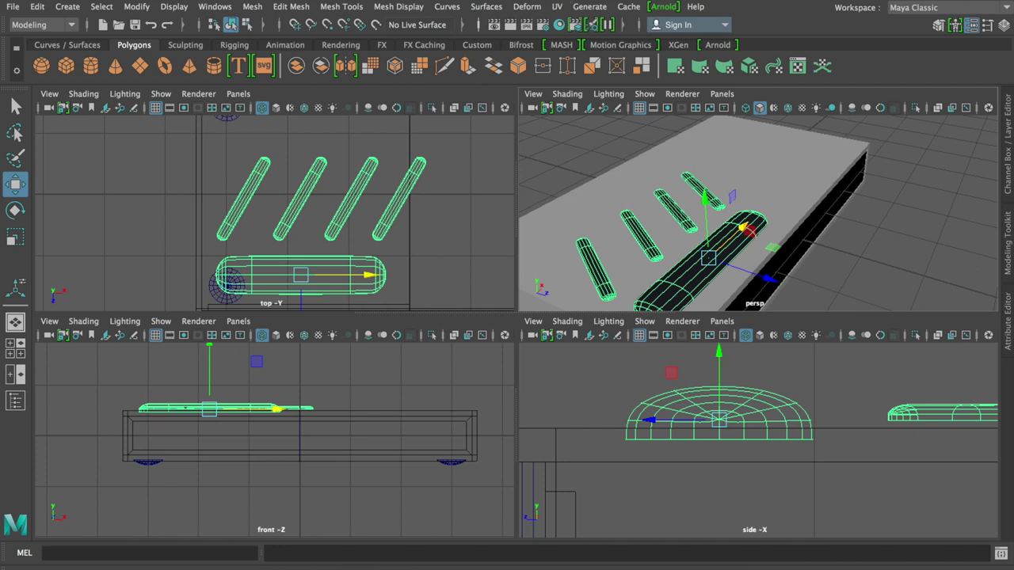
{"action": "left_click", "coordinate": [990, 270]}
{"action": "left_click", "coordinate": [1007, 138]}
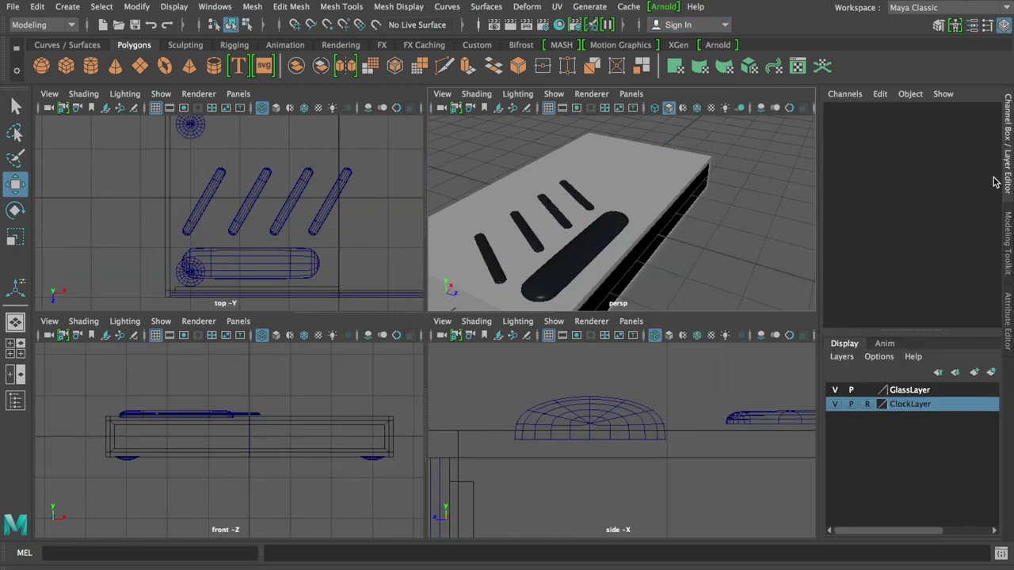
{"action": "left_click", "coordinate": [867, 405]}
Create two new empty display layers, layer1 and layer2
{"action": "left_click_drag", "start_coordinate": [645, 254], "coordinate": [724, 261], "text": "alt"}
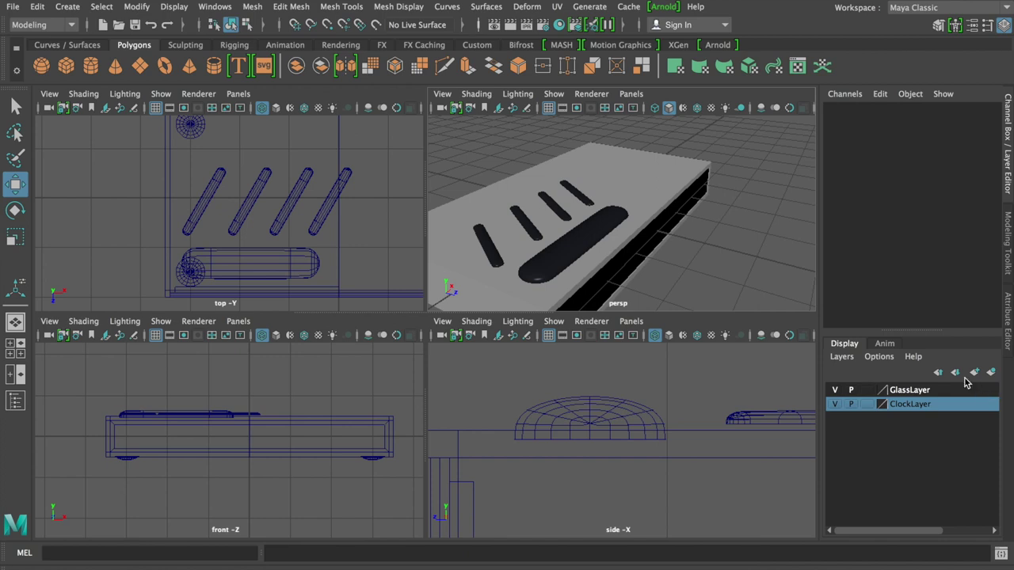
{"action": "left_click", "coordinate": [975, 372]}
{"action": "left_click", "coordinate": [974, 372]}
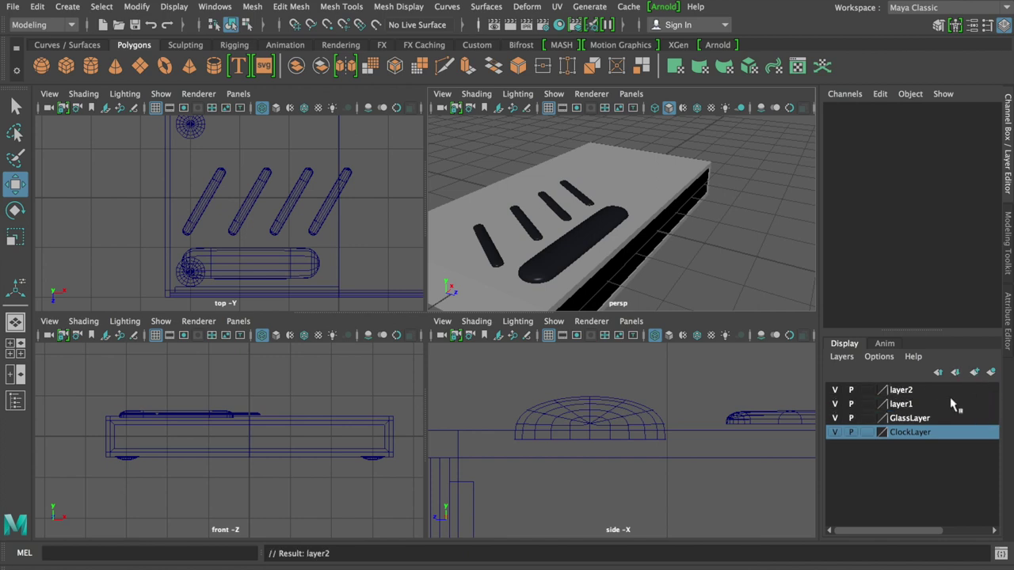
Rename layer1 to ButtonsLayer
{"action": "double_click", "coordinate": [903, 406]}
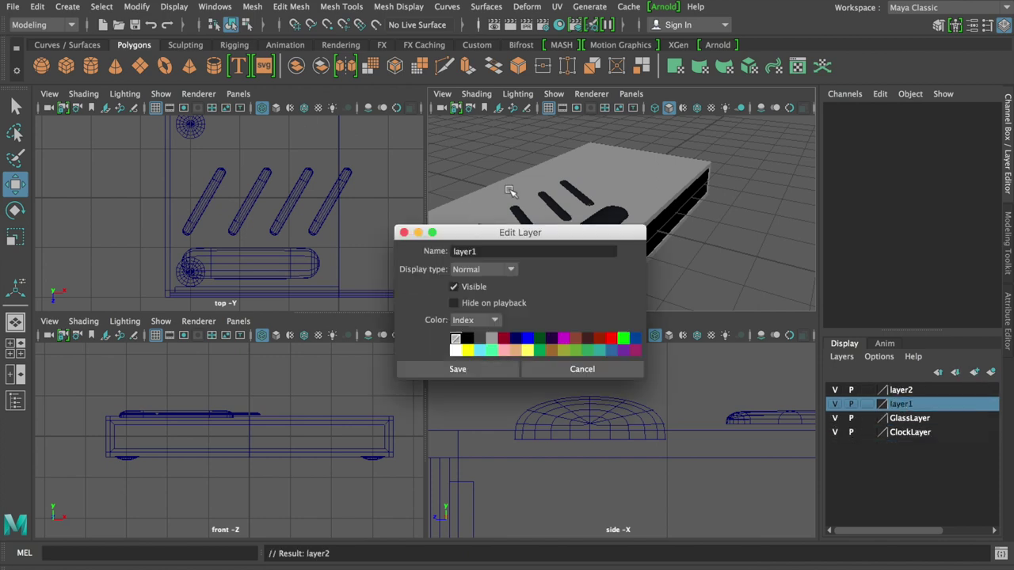
{"action": "double_click", "coordinate": [487, 250]}
{"action": "type", "text": "B"}
{"action": "left_click", "coordinate": [486, 369]}
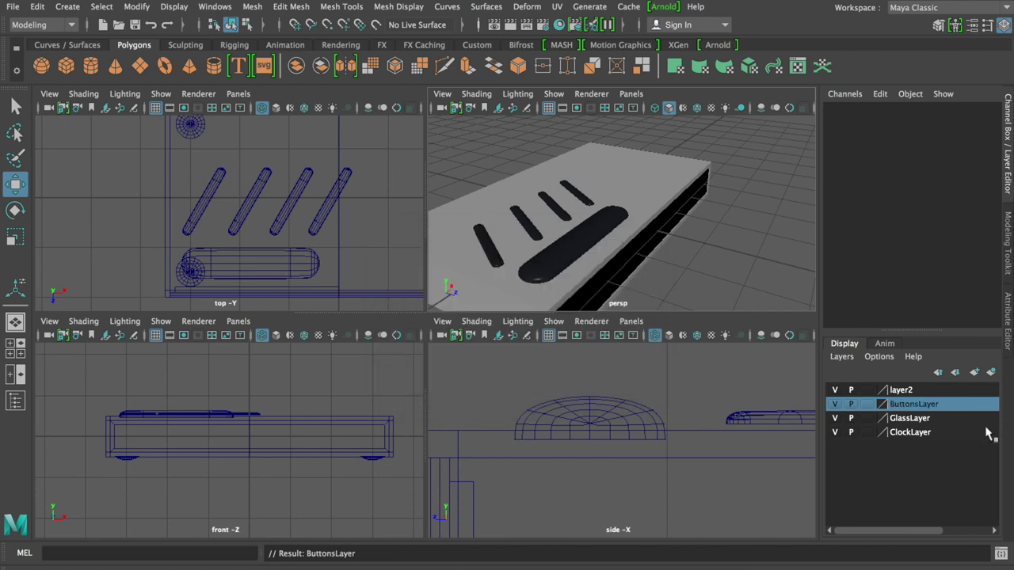
Rename layer2 to FeetLayer, then select the button objects
{"action": "left_click", "coordinate": [901, 391]}
{"action": "double_click", "coordinate": [901, 393]}
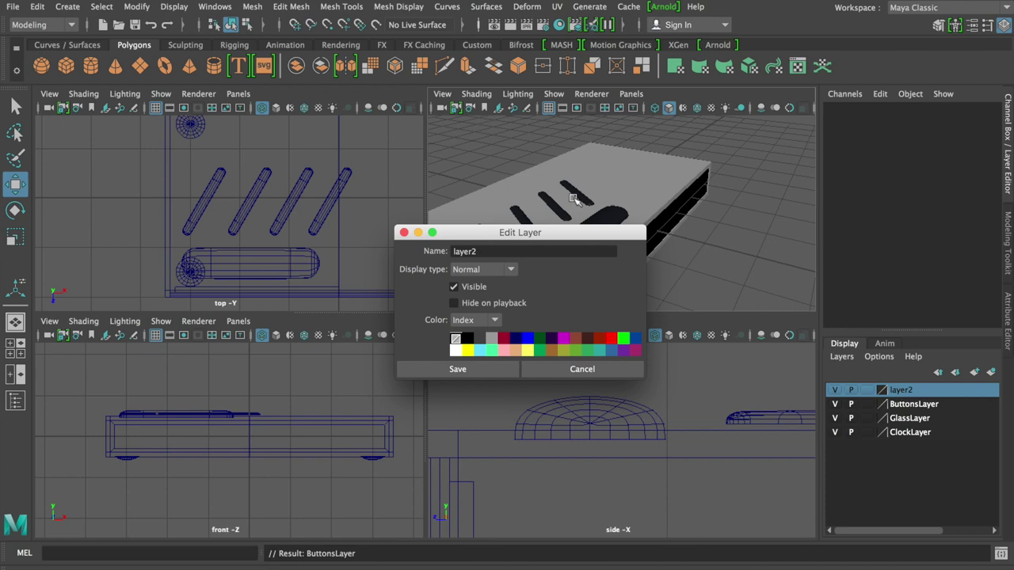
{"action": "double_click", "coordinate": [484, 251]}
{"action": "type", "text": "FeetL"}
{"action": "left_click", "coordinate": [428, 370]}
{"action": "left_click", "coordinate": [593, 233]}
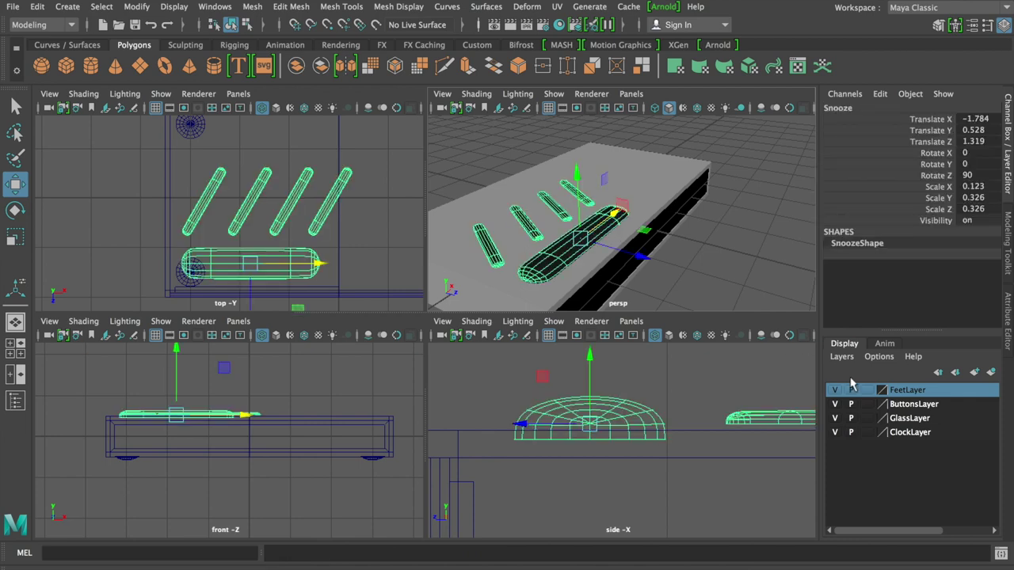
{"action": "left_click", "coordinate": [911, 405]}
Add the selected buttons to ButtonsLayer and set it to template display
{"action": "right_click", "coordinate": [912, 408]}
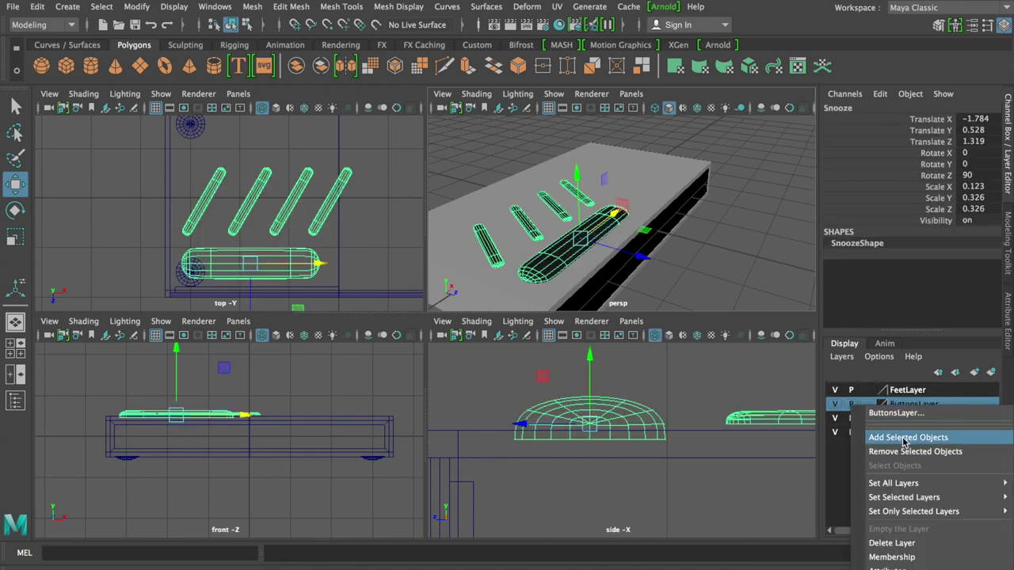
{"action": "left_click", "coordinate": [905, 437]}
{"action": "left_click", "coordinate": [866, 404]}
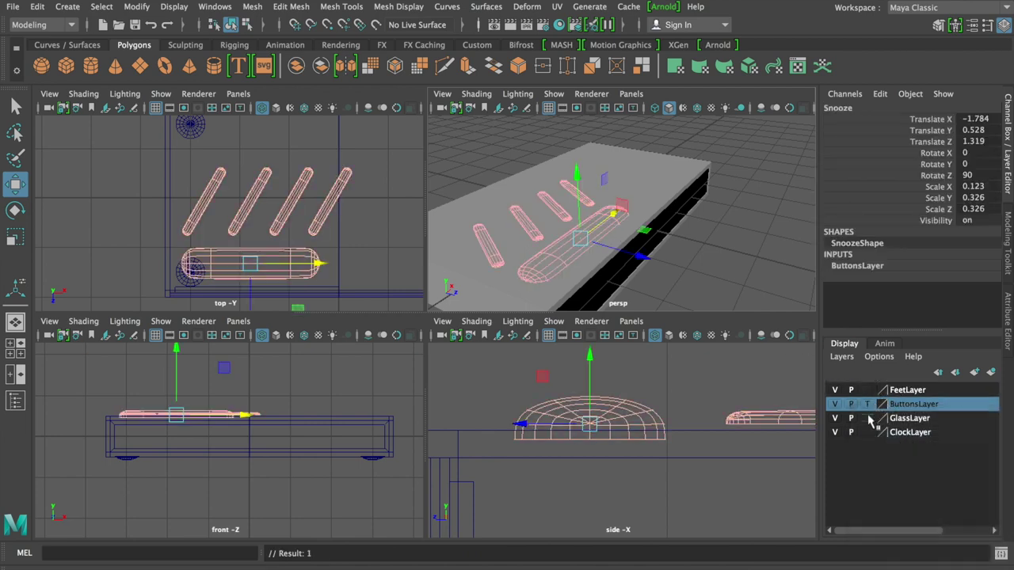
Select the feet under the clock and add them to FeetLayer
{"action": "left_click_drag", "start_coordinate": [675, 274], "coordinate": [467, 174], "text": "alt"}
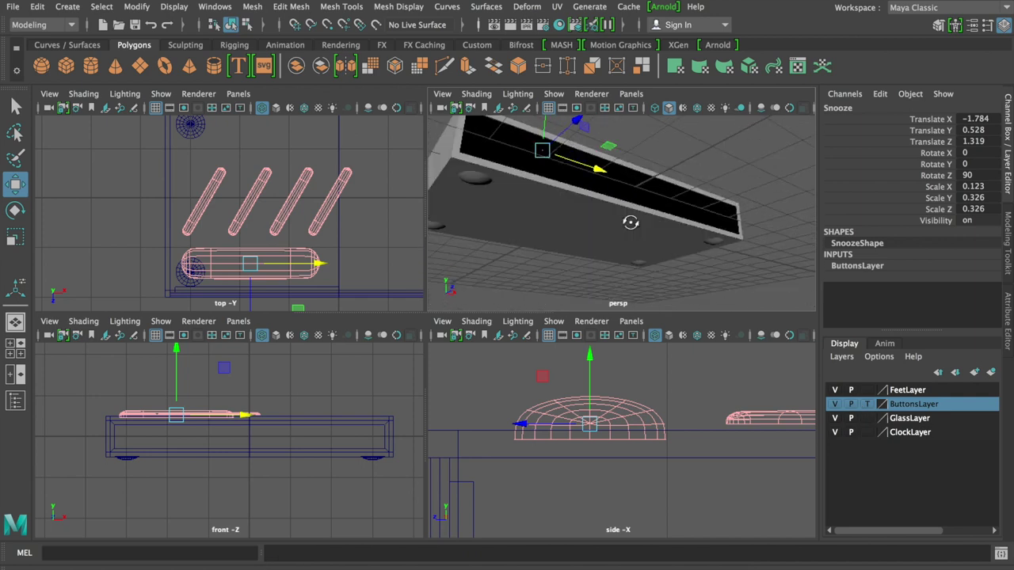
{"action": "left_click", "coordinate": [467, 174]}
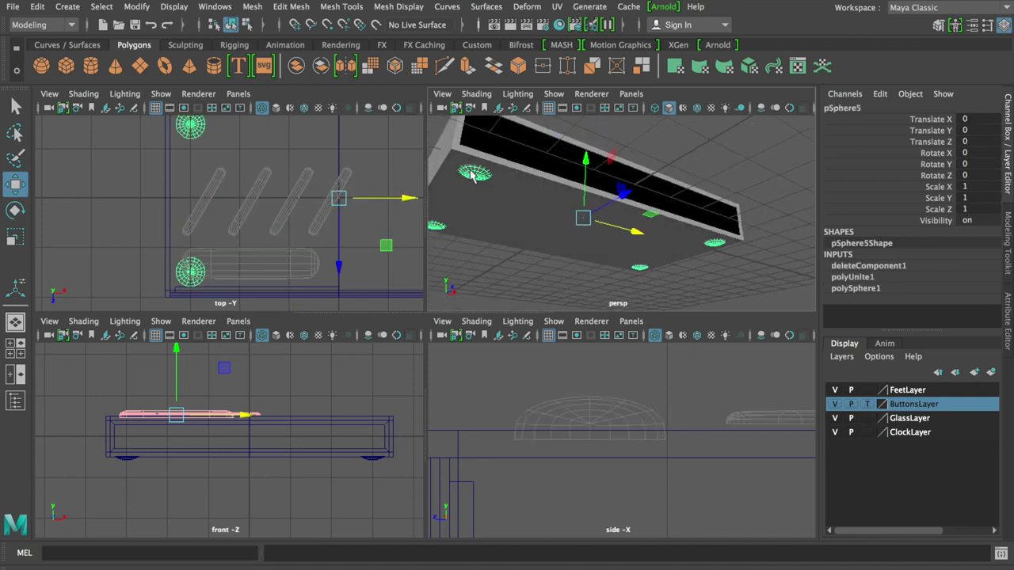
{"action": "left_click", "coordinate": [909, 391]}
{"action": "right_click", "coordinate": [914, 393]}
{"action": "left_click", "coordinate": [913, 428]}
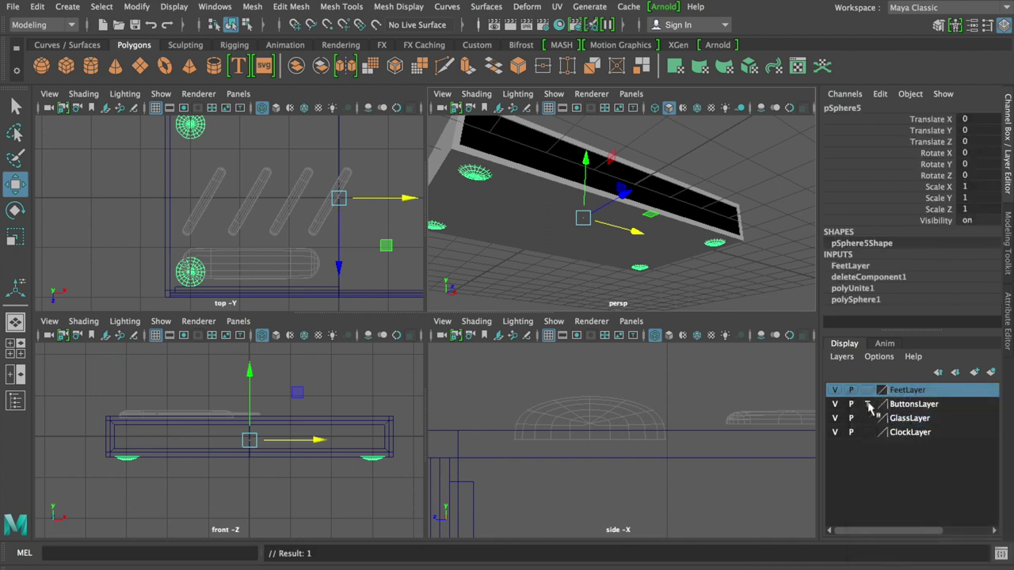
Set GlassLayer to template display
{"action": "left_click_drag", "start_coordinate": [468, 126], "coordinate": [597, 215], "text": "alt"}
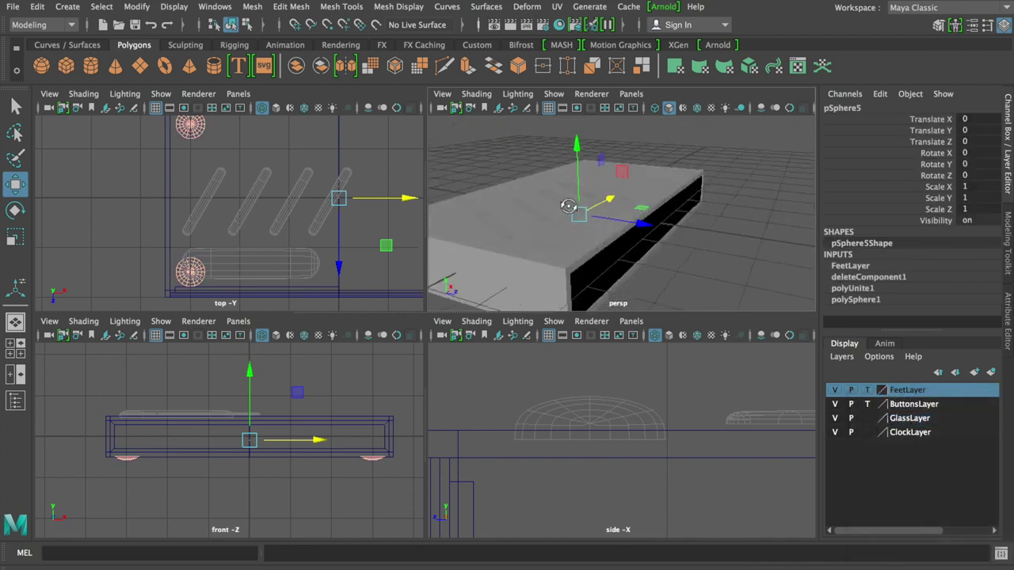
{"action": "left_click", "coordinate": [677, 220]}
{"action": "left_click_drag", "start_coordinate": [677, 220], "coordinate": [666, 225], "text": "alt"}
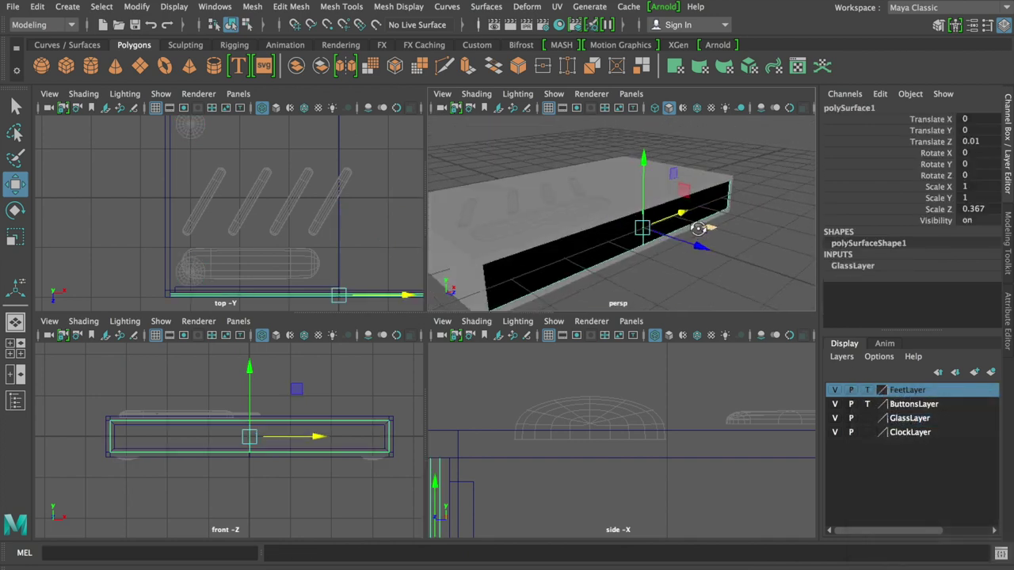
{"action": "left_click", "coordinate": [867, 419]}
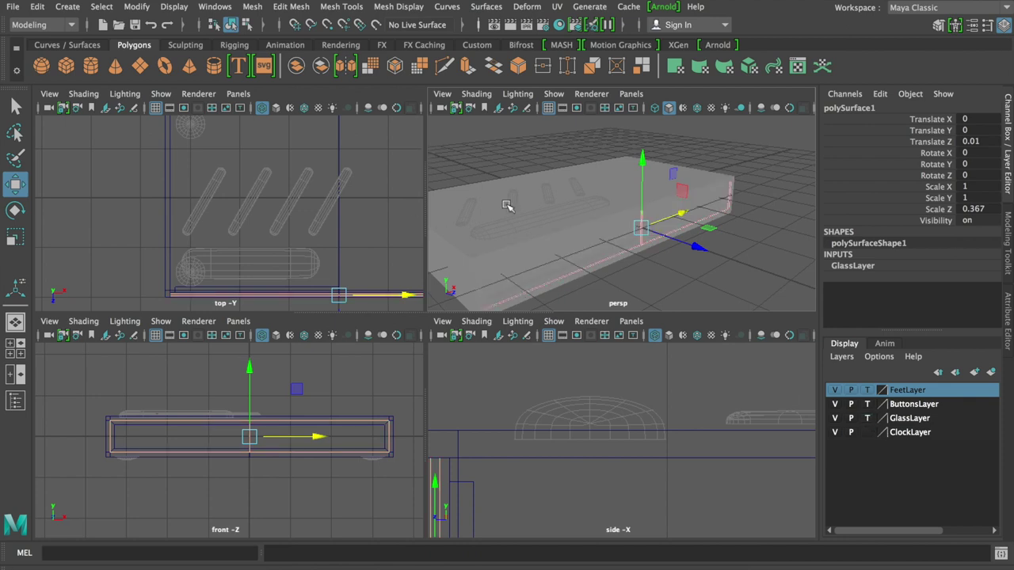
Select the clock box body and view its underside
{"action": "mouse_move", "coordinate": [543, 218]}
{"action": "left_mouse_down", "text": "alt"}
{"action": "mouse_move", "coordinate": [540, 210]}
{"action": "mouse_move", "coordinate": [598, 235]}
{"action": "left_mouse_up", "text": "alt"}
{"action": "scroll", "coordinate": [540, 210], "scroll_direction": "up", "scroll_amount": 3}
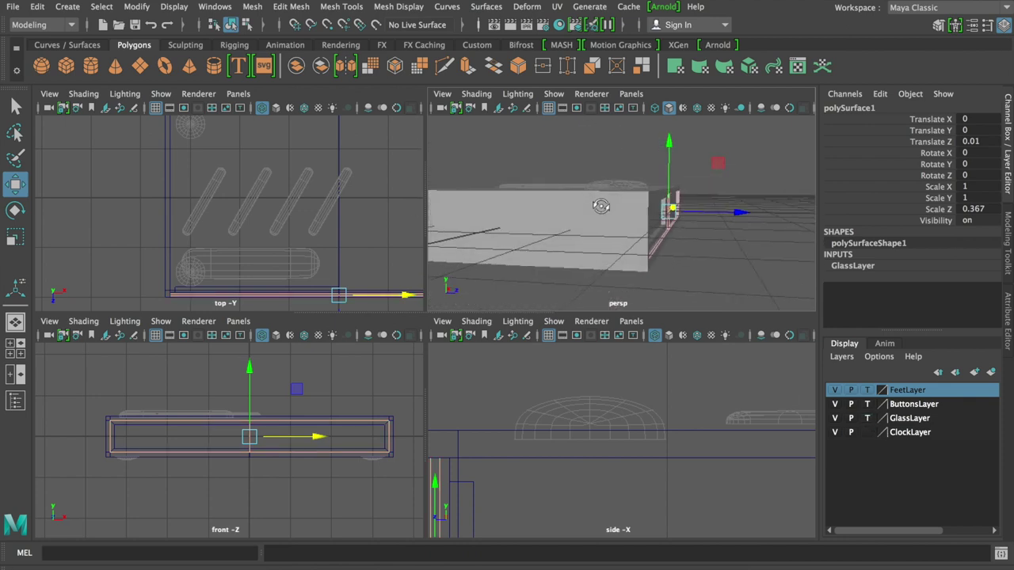
{"action": "left_click", "coordinate": [468, 265]}
{"action": "mouse_move", "coordinate": [576, 244]}
{"action": "left_mouse_down", "text": "alt"}
{"action": "mouse_move", "coordinate": [656, 260]}
{"action": "mouse_move", "coordinate": [611, 217]}
{"action": "mouse_move", "coordinate": [654, 224]}
{"action": "mouse_move", "coordinate": [455, 199]}
{"action": "mouse_move", "coordinate": [484, 227]}
{"action": "mouse_move", "coordinate": [464, 233]}
{"action": "mouse_move", "coordinate": [516, 242]}
{"action": "mouse_move", "coordinate": [618, 233]}
{"action": "mouse_move", "coordinate": [563, 235]}
{"action": "left_mouse_up", "text": "alt"}
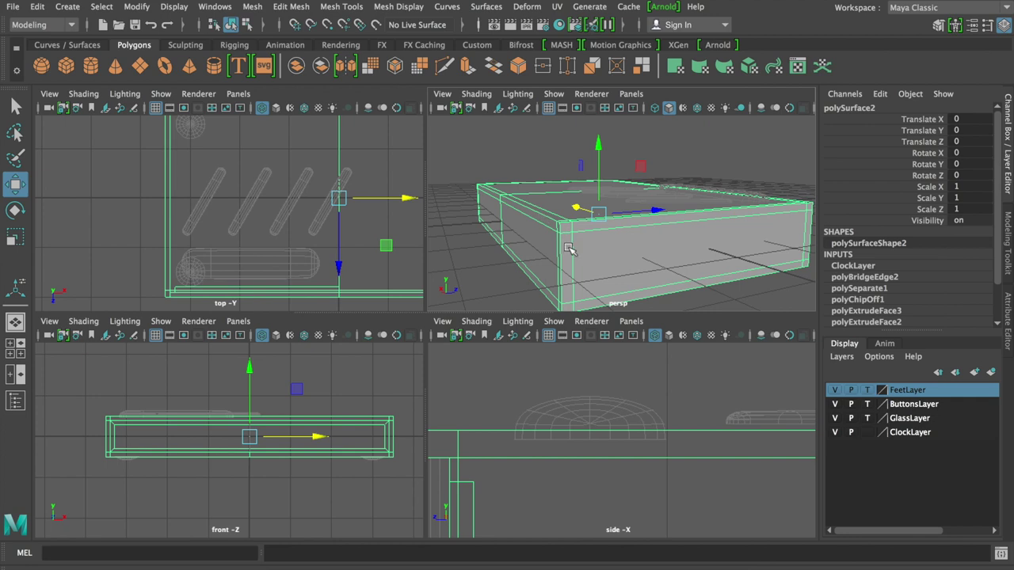
Switch the clock box to face selection and pick faces around its sides and front
{"action": "right_click", "coordinate": [561, 268]}
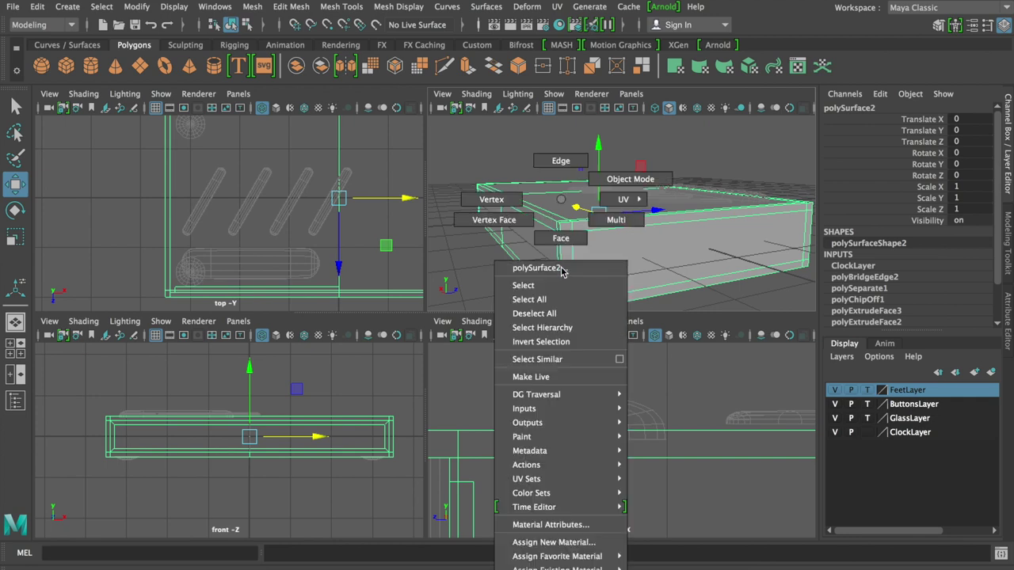
{"action": "left_click", "coordinate": [561, 239]}
{"action": "left_click", "coordinate": [564, 230]}
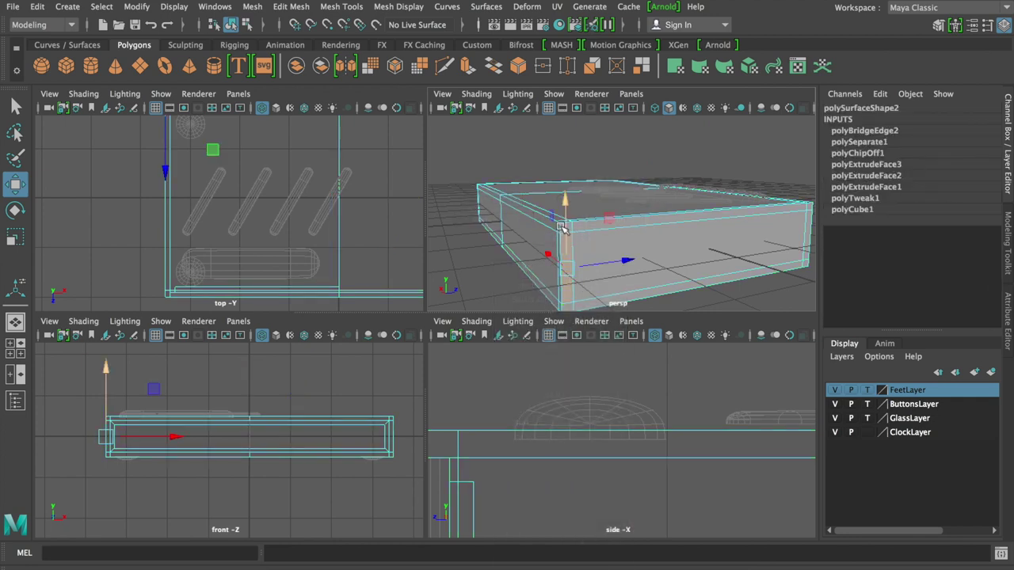
{"action": "mouse_move", "coordinate": [656, 233]}
{"action": "left_mouse_down", "text": "alt"}
{"action": "mouse_move", "coordinate": [652, 219]}
{"action": "mouse_move", "coordinate": [507, 227]}
{"action": "left_mouse_up", "text": "alt"}
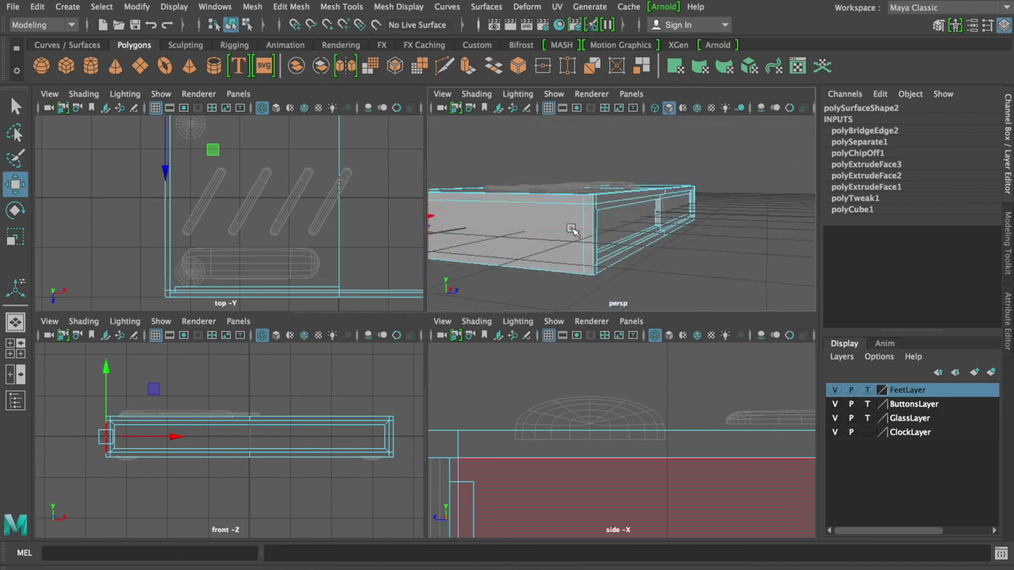
{"action": "left_click", "coordinate": [593, 236]}
{"action": "mouse_move", "coordinate": [606, 235]}
{"action": "left_mouse_down", "text": "alt"}
{"action": "mouse_move", "coordinate": [600, 255]}
{"action": "mouse_move", "coordinate": [630, 235]}
{"action": "mouse_move", "coordinate": [620, 229]}
{"action": "left_mouse_up", "text": "alt"}
{"action": "left_click", "coordinate": [557, 250]}
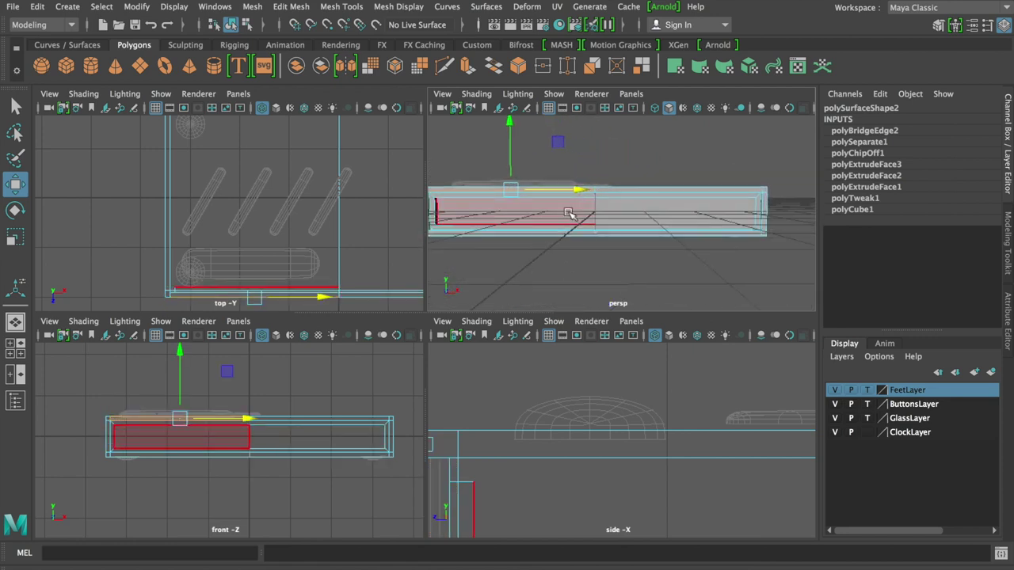
{"action": "left_click", "coordinate": [620, 229]}
Try front and bottom faces, ending with the large left underside face selected
{"action": "mouse_move", "coordinate": [620, 229]}
{"action": "left_mouse_down", "text": "alt"}
{"action": "mouse_move", "coordinate": [643, 213]}
{"action": "mouse_move", "coordinate": [725, 224]}
{"action": "left_mouse_up", "text": "alt"}
{"action": "left_click", "coordinate": [642, 213]}
{"action": "left_click", "coordinate": [703, 226]}
{"action": "left_click", "coordinate": [703, 227]}
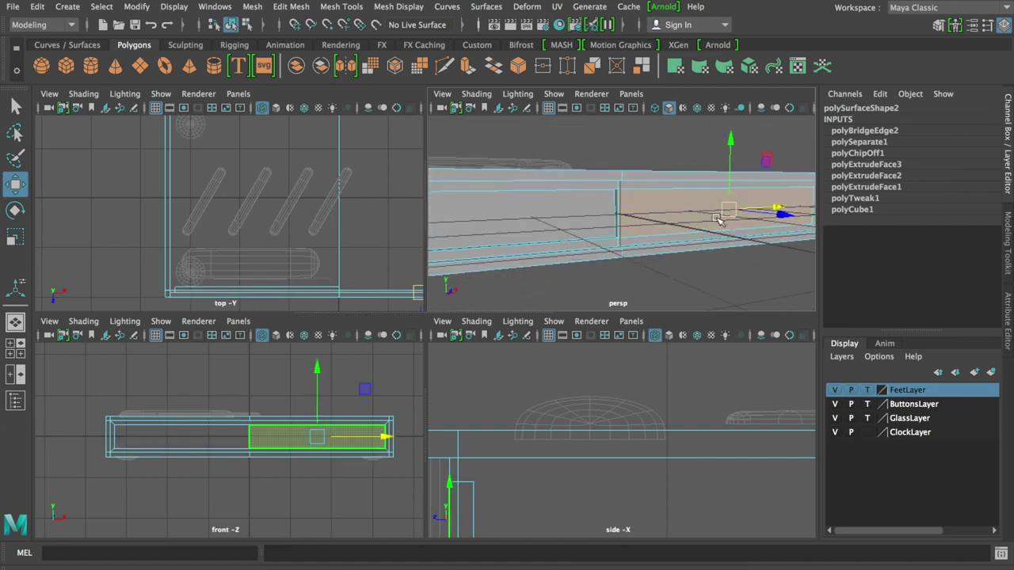
{"action": "mouse_move", "coordinate": [634, 224]}
{"action": "left_mouse_down", "text": "alt"}
{"action": "mouse_move", "coordinate": [720, 215]}
{"action": "mouse_move", "coordinate": [685, 232]}
{"action": "mouse_move", "coordinate": [663, 222]}
{"action": "mouse_move", "coordinate": [623, 227]}
{"action": "mouse_move", "coordinate": [641, 226]}
{"action": "mouse_move", "coordinate": [520, 260]}
{"action": "mouse_move", "coordinate": [545, 135]}
{"action": "mouse_move", "coordinate": [561, 343]}
{"action": "left_mouse_up", "text": "alt"}
{"action": "left_click", "coordinate": [512, 257]}
{"action": "mouse_move", "coordinate": [626, 279]}
{"action": "left_mouse_down", "text": "alt"}
{"action": "mouse_move", "coordinate": [607, 242]}
{"action": "mouse_move", "coordinate": [600, 279]}
{"action": "mouse_move", "coordinate": [421, 294]}
{"action": "mouse_move", "coordinate": [482, 288]}
{"action": "mouse_move", "coordinate": [534, 198]}
{"action": "left_mouse_up", "text": "alt"}
{"action": "left_click", "coordinate": [610, 198]}
{"action": "mouse_move", "coordinate": [610, 198]}
{"action": "left_mouse_down", "text": "alt"}
{"action": "mouse_move", "coordinate": [621, 274]}
{"action": "mouse_move", "coordinate": [506, 227]}
{"action": "mouse_move", "coordinate": [515, 227]}
{"action": "left_mouse_up", "text": "alt"}
{"action": "left_click", "coordinate": [551, 231]}
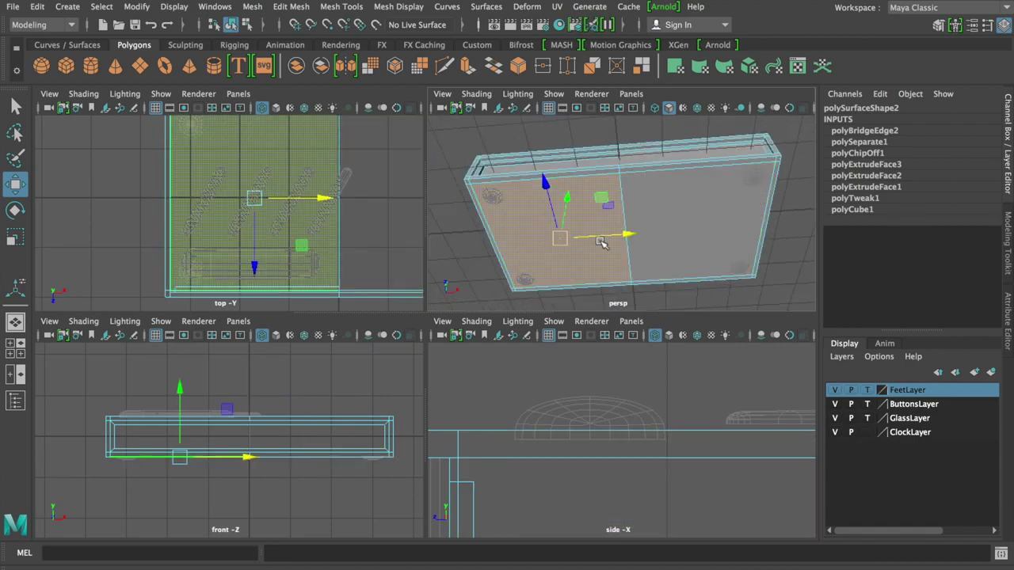
Orbit to the top of the box and select its front face
{"action": "mouse_move", "coordinate": [669, 223]}
{"action": "left_mouse_down", "text": "alt"}
{"action": "mouse_move", "coordinate": [514, 235]}
{"action": "mouse_move", "coordinate": [566, 290]}
{"action": "mouse_move", "coordinate": [655, 224]}
{"action": "left_mouse_up", "text": "alt"}
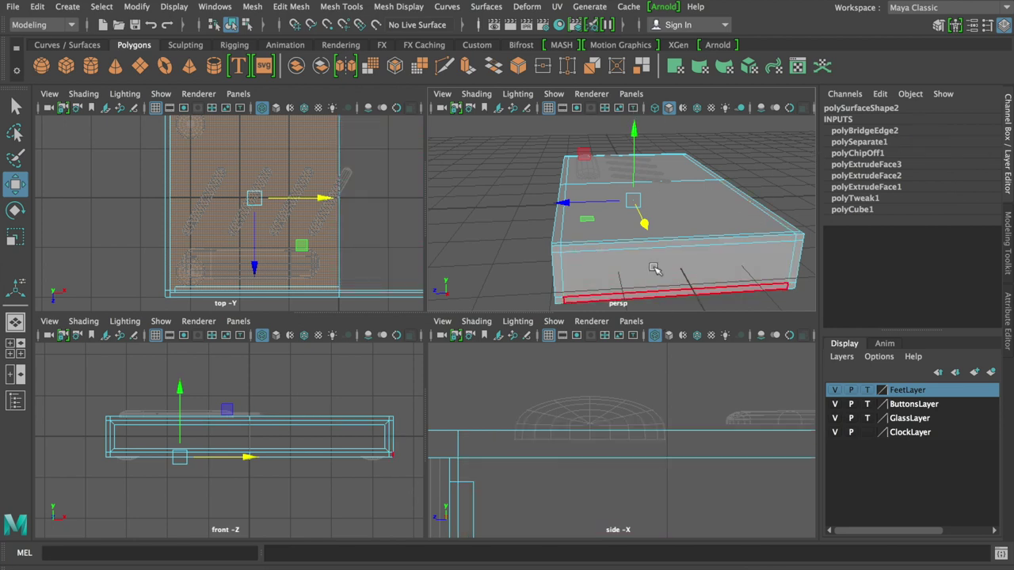
{"action": "left_click_drag", "start_coordinate": [638, 241], "coordinate": [635, 225], "text": "alt"}
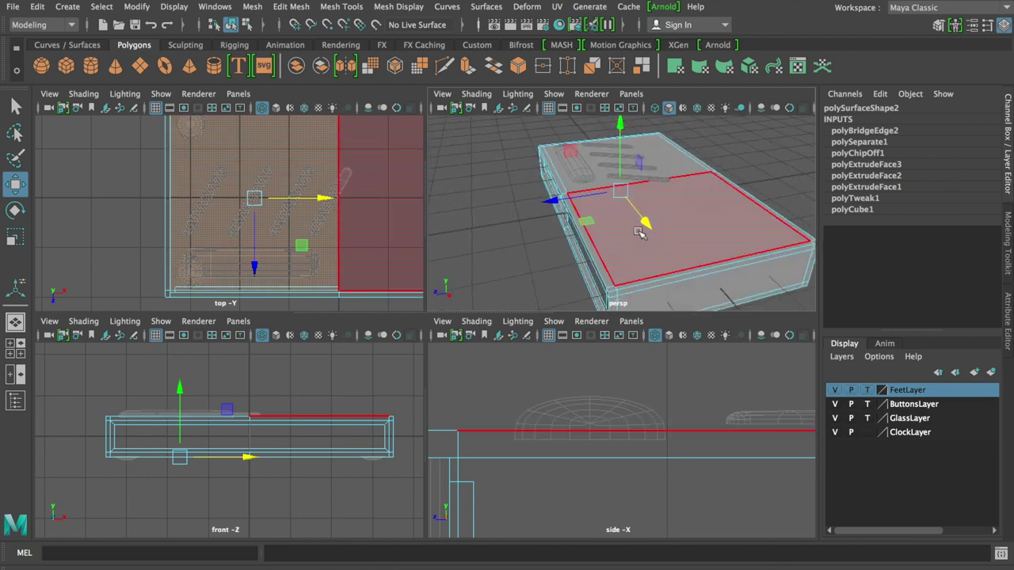
{"action": "mouse_move", "coordinate": [717, 236]}
{"action": "left_mouse_down", "text": "alt"}
{"action": "mouse_move", "coordinate": [772, 222]}
{"action": "mouse_move", "coordinate": [657, 217]}
{"action": "mouse_move", "coordinate": [645, 230]}
{"action": "left_mouse_up", "text": "alt"}
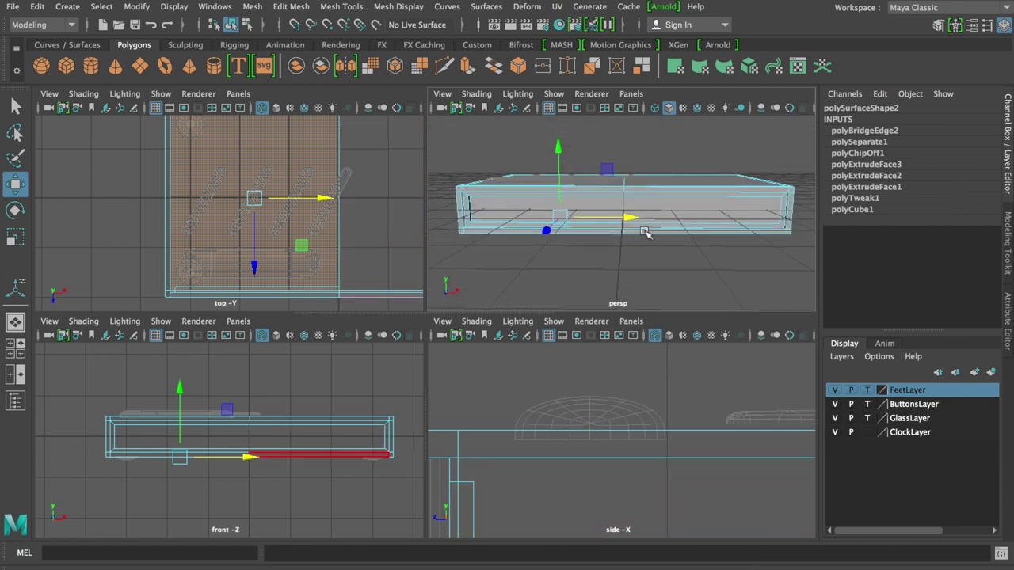
{"action": "left_click", "coordinate": [523, 207]}
Select the lower front-left face and maximize the perspective view, looking from above
{"action": "left_click_drag", "start_coordinate": [518, 251], "coordinate": [586, 243], "text": "alt"}
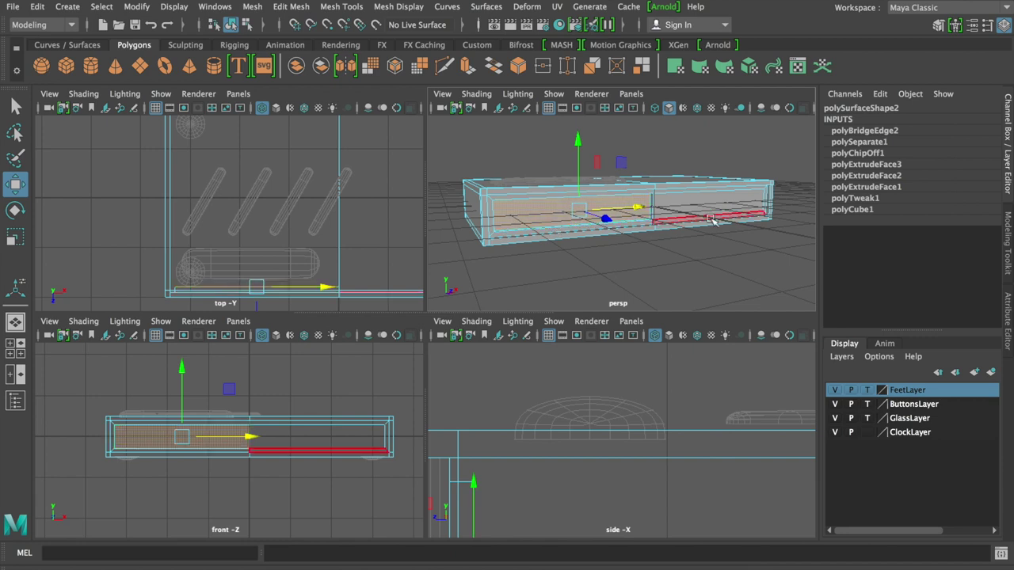
{"action": "scroll", "coordinate": [705, 209], "scroll_direction": "down", "scroll_amount": 5}
{"action": "left_click_drag", "start_coordinate": [642, 217], "coordinate": [626, 229], "text": "alt"}
{"action": "scroll", "coordinate": [629, 220], "scroll_direction": "up", "scroll_amount": 3}
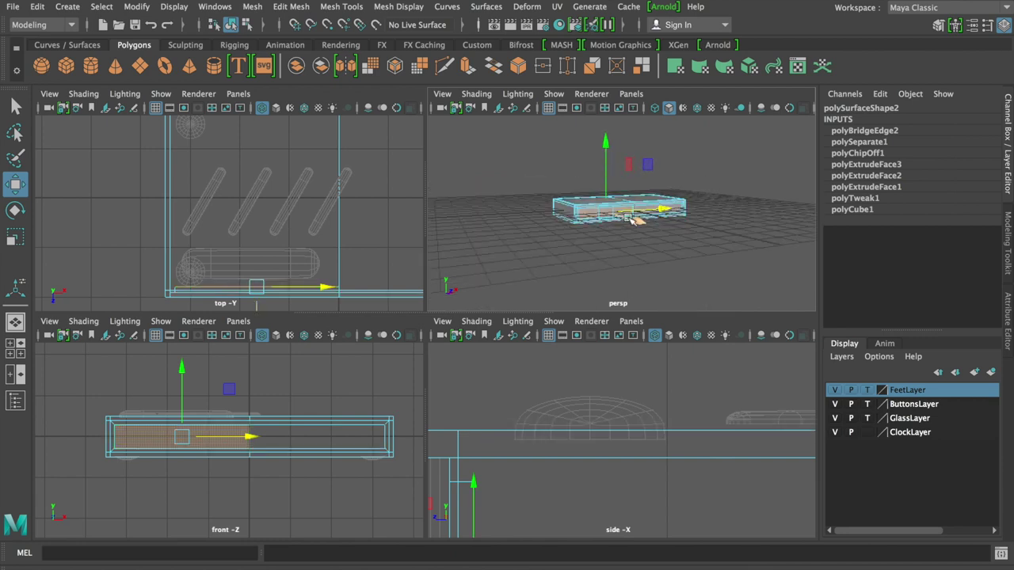
{"action": "scroll", "coordinate": [630, 220], "scroll_direction": "up", "scroll_amount": 5}
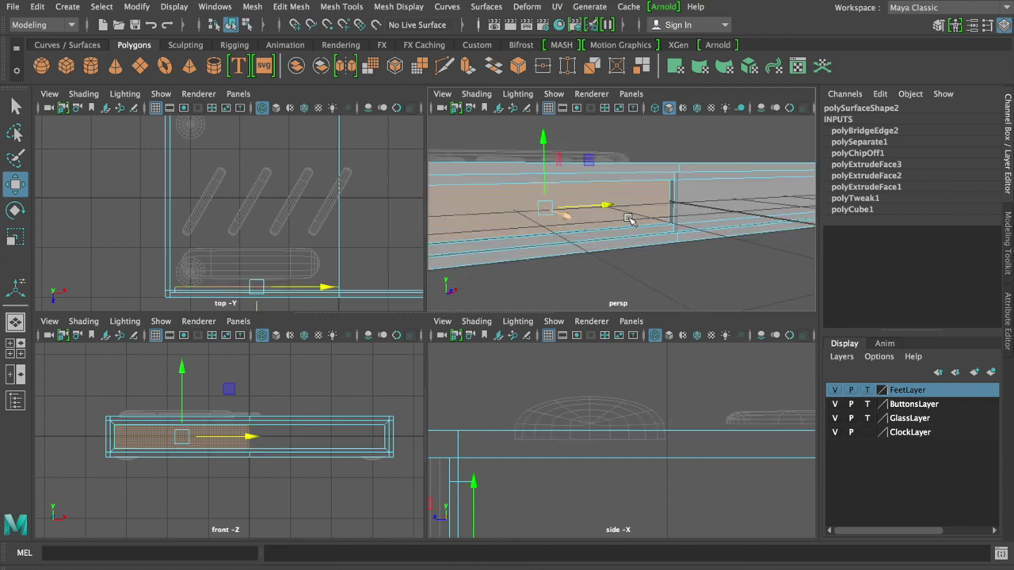
{"action": "scroll", "coordinate": [628, 220], "scroll_direction": "down", "scroll_amount": 5}
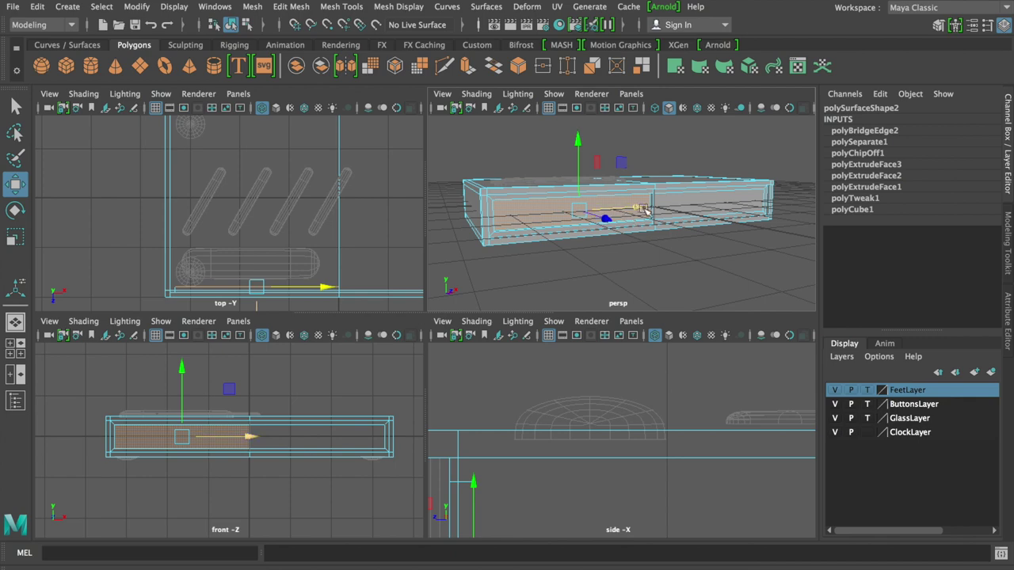
{"action": "left_click", "coordinate": [504, 200]}
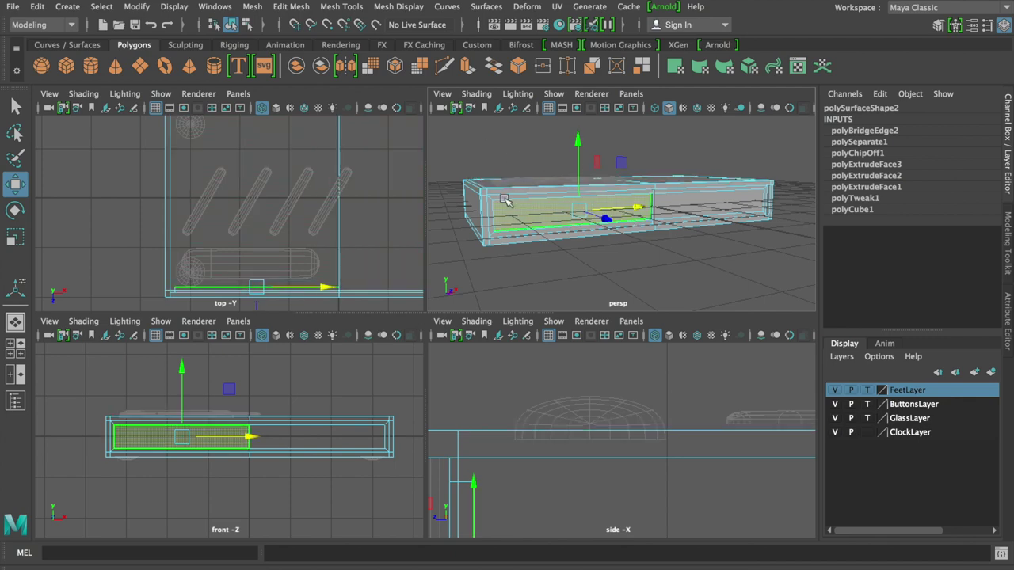
{"action": "key", "text": "space"}
{"action": "mouse_move", "coordinate": [507, 192]}
{"action": "left_mouse_down", "text": "alt"}
{"action": "mouse_move", "coordinate": [436, 199]}
{"action": "mouse_move", "coordinate": [494, 226]}
{"action": "mouse_move", "coordinate": [491, 249]}
{"action": "mouse_move", "coordinate": [489, 223]}
{"action": "mouse_move", "coordinate": [428, 204]}
{"action": "mouse_move", "coordinate": [482, 232]}
{"action": "mouse_move", "coordinate": [464, 221]}
{"action": "left_mouse_up", "text": "alt"}
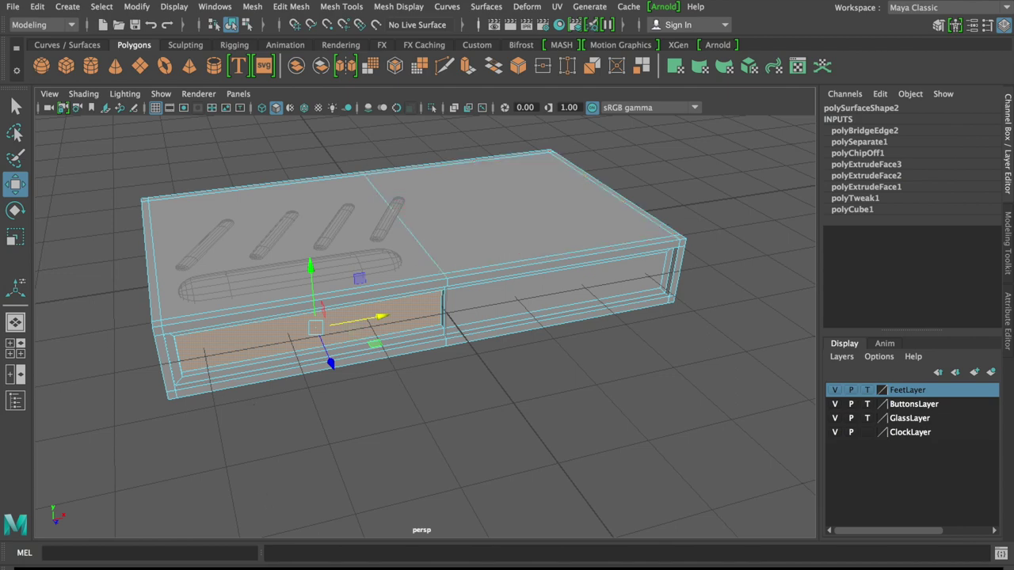
Glance at the Arnold downloads page in Chrome, then return to Maya
{"action": "left_click", "coordinate": [311, 564]}
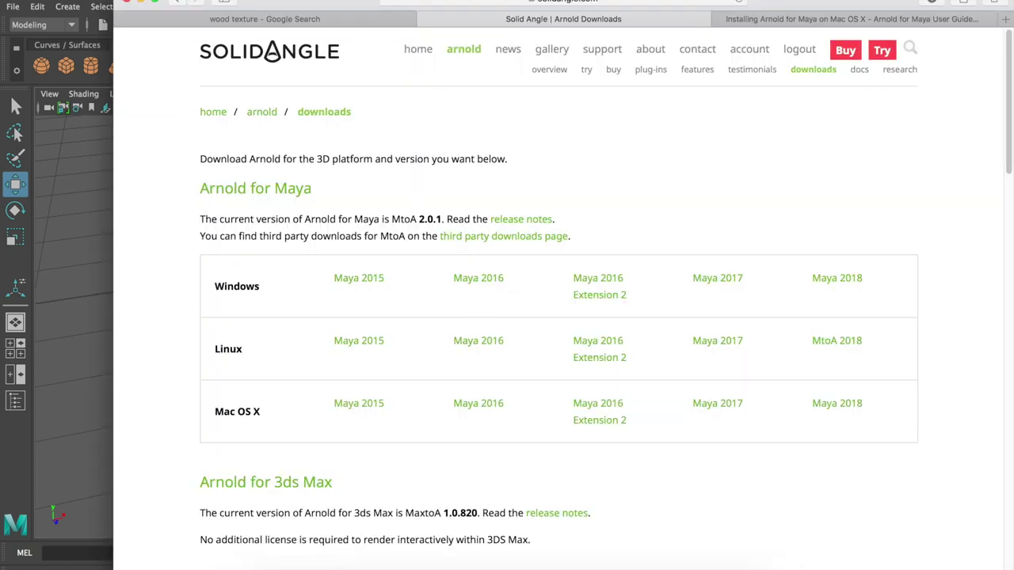
{"action": "left_click", "coordinate": [92, 199]}
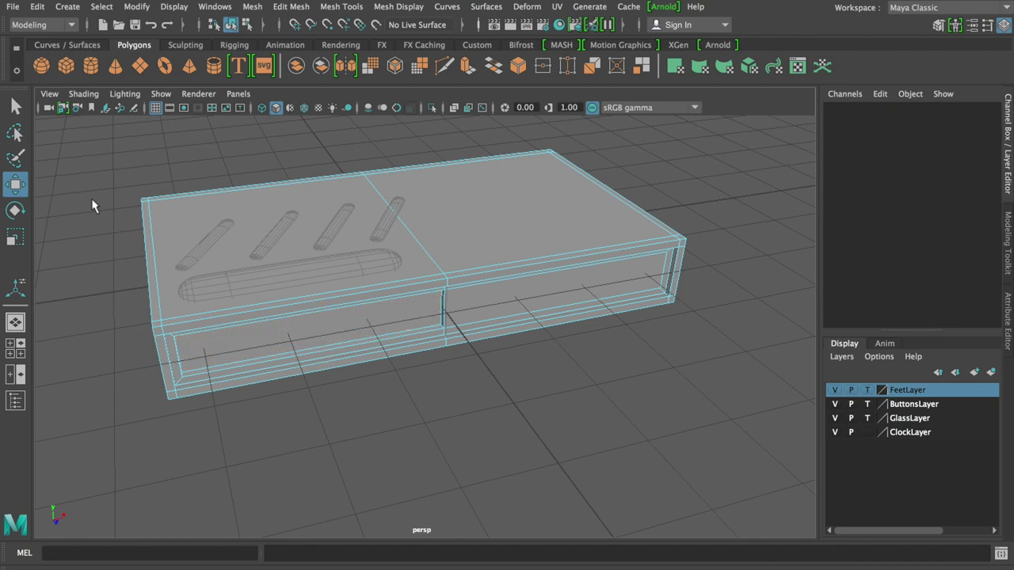
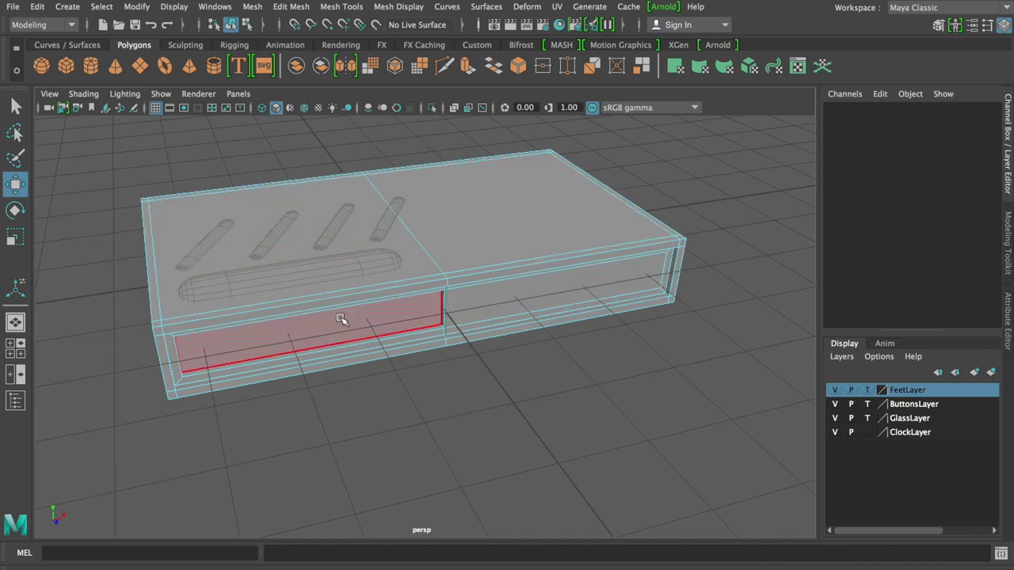
Open the UV Editor and dock it on the right half beside the viewport
{"action": "mouse_move", "coordinate": [423, 261]}
{"action": "left_mouse_down", "text": "alt"}
{"action": "mouse_move", "coordinate": [511, 257]}
{"action": "mouse_move", "coordinate": [475, 266]}
{"action": "left_mouse_up", "text": "alt"}
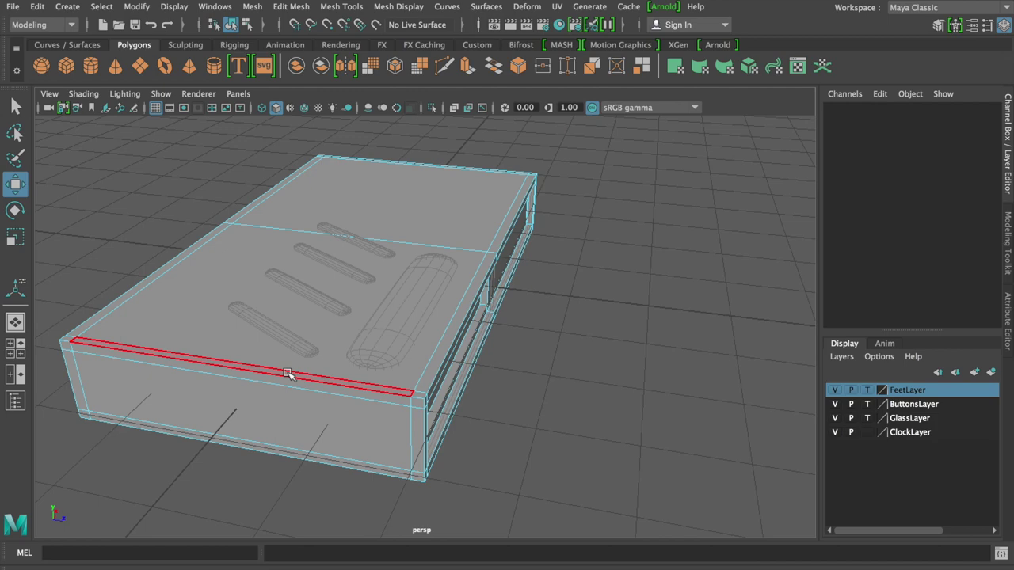
{"action": "mouse_move", "coordinate": [288, 374]}
{"action": "left_mouse_down", "text": "alt"}
{"action": "mouse_move", "coordinate": [306, 369]}
{"action": "mouse_move", "coordinate": [294, 351]}
{"action": "mouse_move", "coordinate": [269, 357]}
{"action": "left_mouse_up", "text": "alt"}
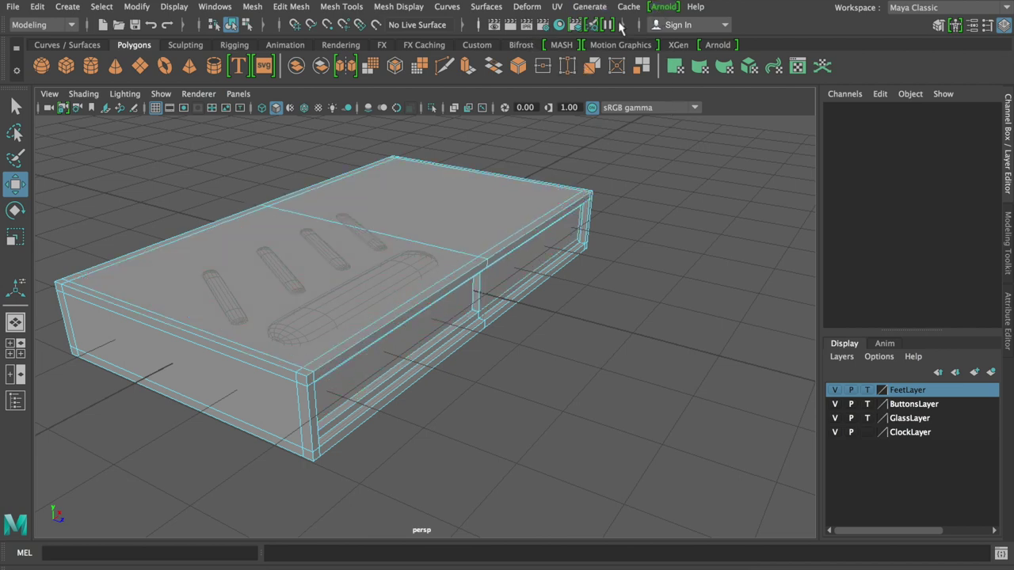
{"action": "left_click", "coordinate": [559, 8]}
{"action": "left_click", "coordinate": [573, 18]}
{"action": "left_click_drag", "start_coordinate": [467, 124], "coordinate": [535, 41]}
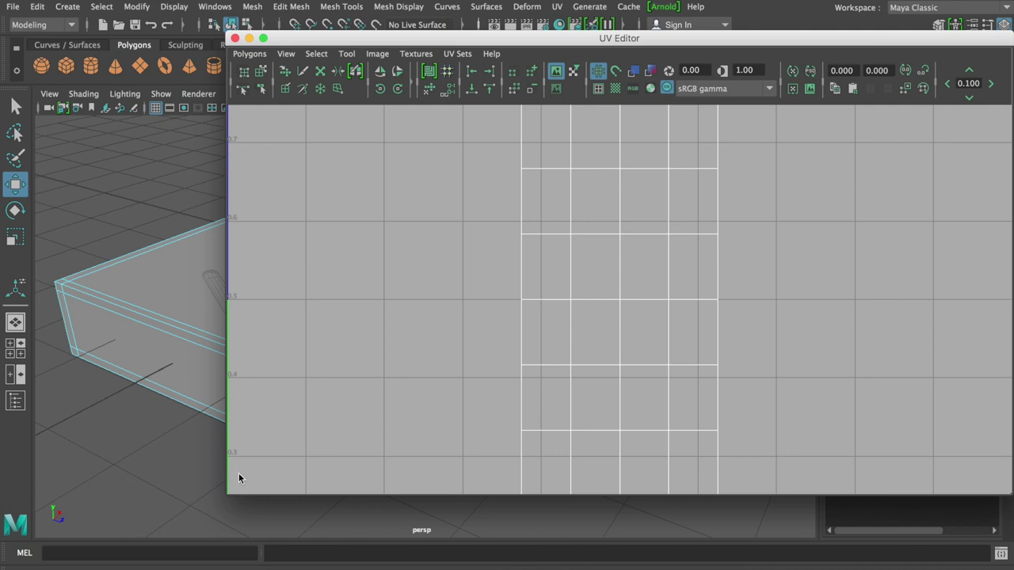
{"action": "mouse_move", "coordinate": [229, 494]}
{"action": "left_mouse_down"}
{"action": "mouse_move", "coordinate": [580, 528]}
{"action": "mouse_move", "coordinate": [529, 525]}
{"action": "left_mouse_up"}
Reframe the box, switch it to Face selection mode, and zoom out in the UV Editor
{"action": "mouse_move", "coordinate": [445, 449]}
{"action": "right_mouse_down", "text": "alt"}
{"action": "mouse_move", "coordinate": [409, 423]}
{"action": "mouse_move", "coordinate": [314, 415]}
{"action": "mouse_move", "coordinate": [318, 380]}
{"action": "right_mouse_up", "text": "alt"}
{"action": "middle_click_drag", "start_coordinate": [318, 380], "coordinate": [229, 310], "text": "alt"}
{"action": "mouse_move", "coordinate": [296, 305]}
{"action": "left_mouse_down", "text": "alt"}
{"action": "mouse_move", "coordinate": [283, 316]}
{"action": "mouse_move", "coordinate": [195, 245]}
{"action": "mouse_move", "coordinate": [273, 310]}
{"action": "left_mouse_up", "text": "alt"}
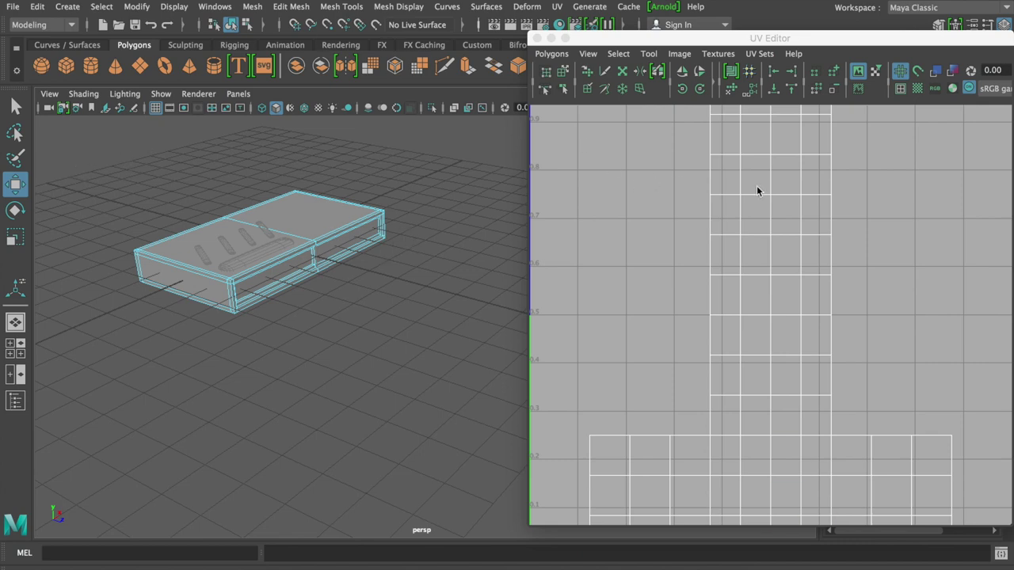
{"action": "right_click", "coordinate": [321, 228]}
{"action": "left_click", "coordinate": [320, 236]}
{"action": "scroll", "coordinate": [682, 460], "scroll_direction": "up", "scroll_amount": 2}
{"action": "scroll", "coordinate": [684, 467], "scroll_direction": "down", "scroll_amount": 2}
{"action": "scroll", "coordinate": [684, 459], "scroll_direction": "down", "scroll_amount": 2}
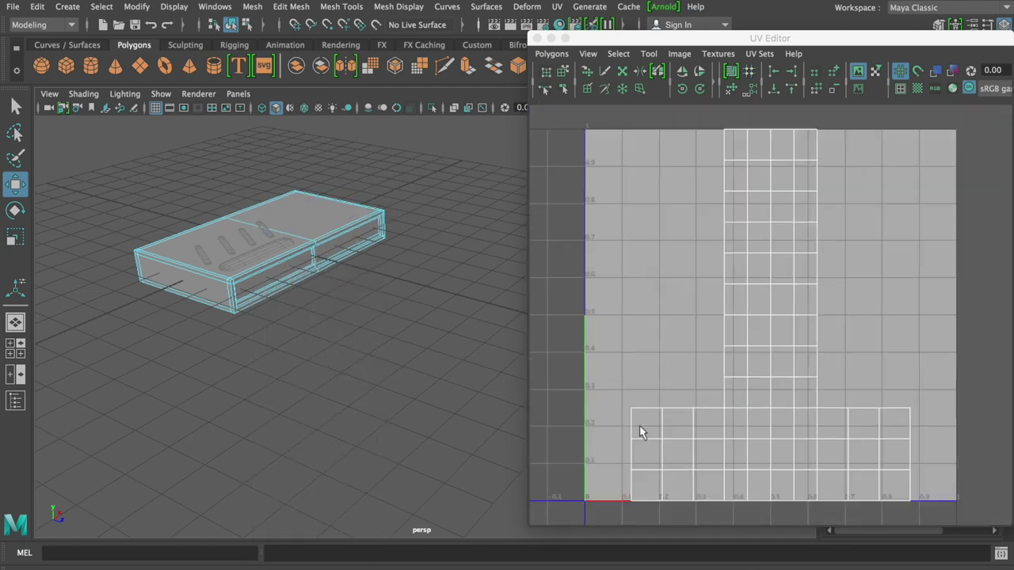
Turn on Checkered Tiles so the box and UV tile show a checker pattern
{"action": "left_click", "coordinate": [919, 90]}
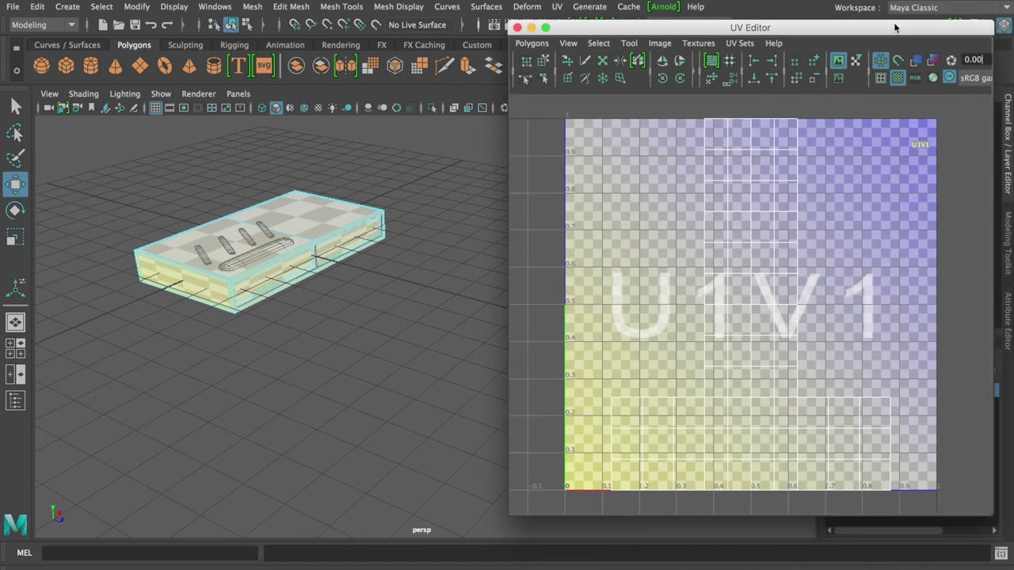
{"action": "left_click_drag", "start_coordinate": [922, 38], "coordinate": [911, 16]}
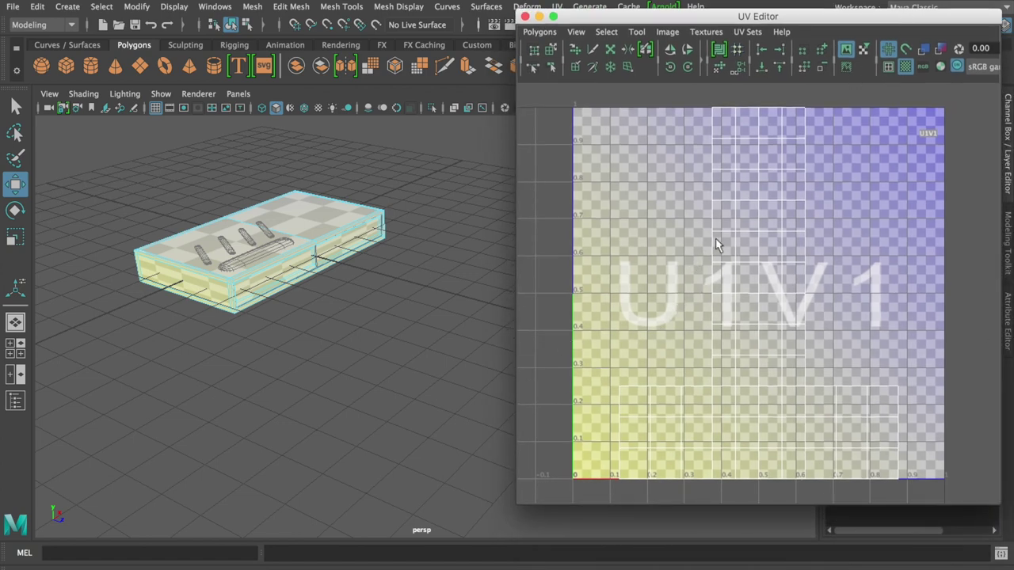
{"action": "mouse_move", "coordinate": [255, 279]}
{"action": "left_mouse_down", "text": "alt"}
{"action": "mouse_move", "coordinate": [340, 260]}
{"action": "mouse_move", "coordinate": [266, 280]}
{"action": "left_mouse_up", "text": "alt"}
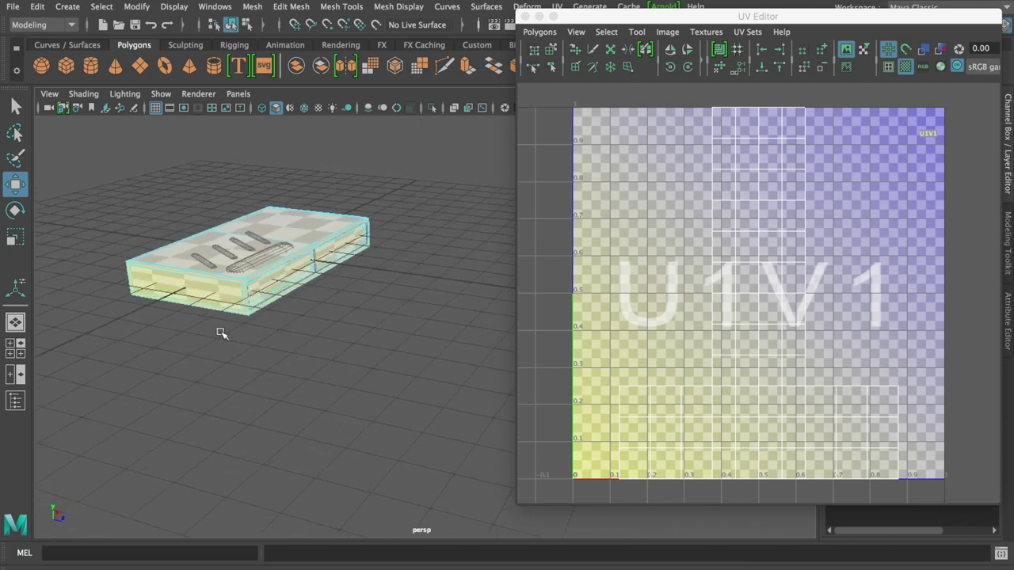
{"action": "left_click", "coordinate": [538, 418]}
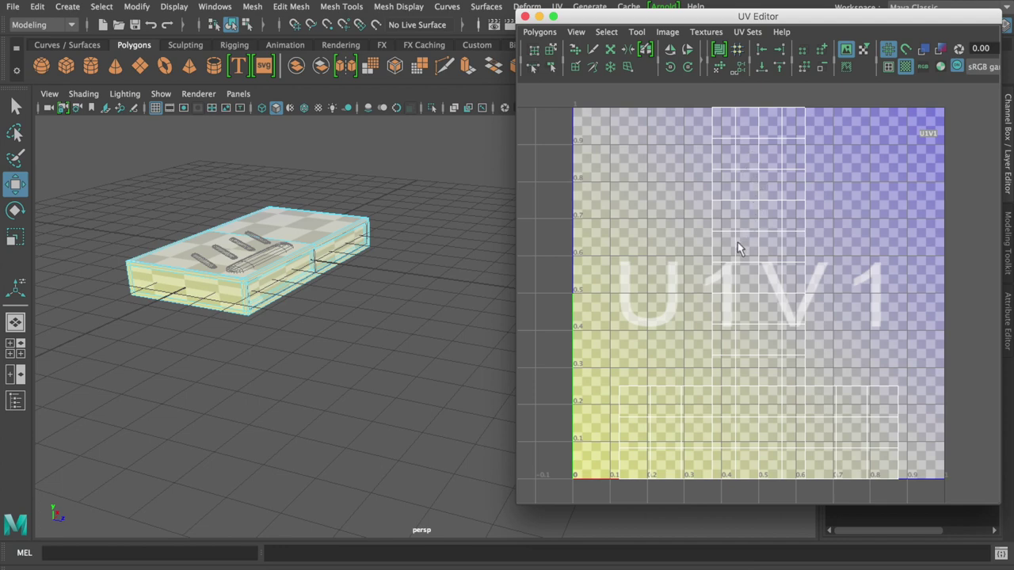
Select the front, side and strip faces to see where each lands in the UV layout
{"action": "mouse_move", "coordinate": [248, 301]}
{"action": "left_mouse_down", "text": "alt"}
{"action": "mouse_move", "coordinate": [407, 193]}
{"action": "mouse_move", "coordinate": [301, 294]}
{"action": "mouse_move", "coordinate": [481, 344]}
{"action": "mouse_move", "coordinate": [452, 311]}
{"action": "mouse_move", "coordinate": [369, 297]}
{"action": "mouse_move", "coordinate": [358, 423]}
{"action": "mouse_move", "coordinate": [417, 295]}
{"action": "mouse_move", "coordinate": [313, 293]}
{"action": "left_mouse_up", "text": "alt"}
{"action": "left_click", "coordinate": [312, 293]}
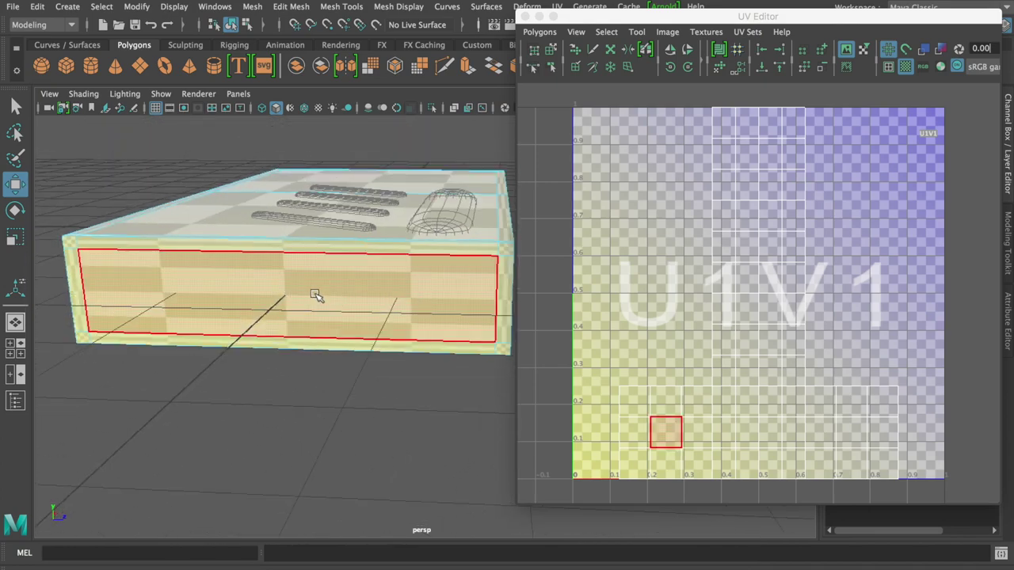
{"action": "mouse_move", "coordinate": [321, 293]}
{"action": "left_mouse_down", "text": "alt"}
{"action": "mouse_move", "coordinate": [211, 285]}
{"action": "mouse_move", "coordinate": [445, 285]}
{"action": "mouse_move", "coordinate": [283, 293]}
{"action": "mouse_move", "coordinate": [317, 274]}
{"action": "mouse_move", "coordinate": [266, 276]}
{"action": "left_mouse_up", "text": "alt"}
{"action": "left_click", "coordinate": [317, 274]}
{"action": "left_click", "coordinate": [467, 265]}
{"action": "left_click", "coordinate": [267, 279]}
{"action": "left_click", "coordinate": [476, 294]}
{"action": "left_click", "coordinate": [251, 325]}
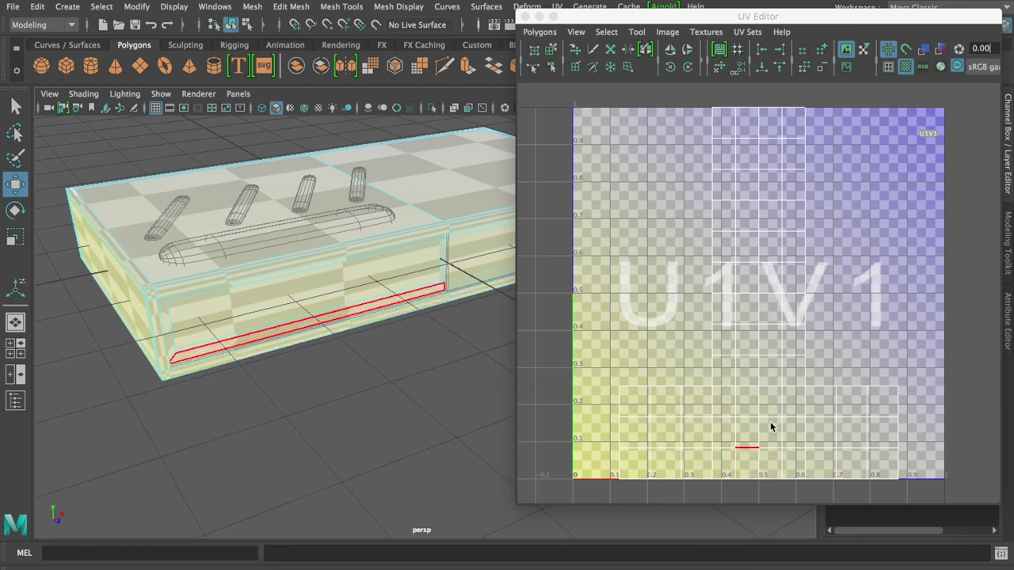
{"action": "left_click", "coordinate": [746, 433]}
Inspect the UV placement of the top, front and top-edge strip faces
{"action": "left_click", "coordinate": [247, 297]}
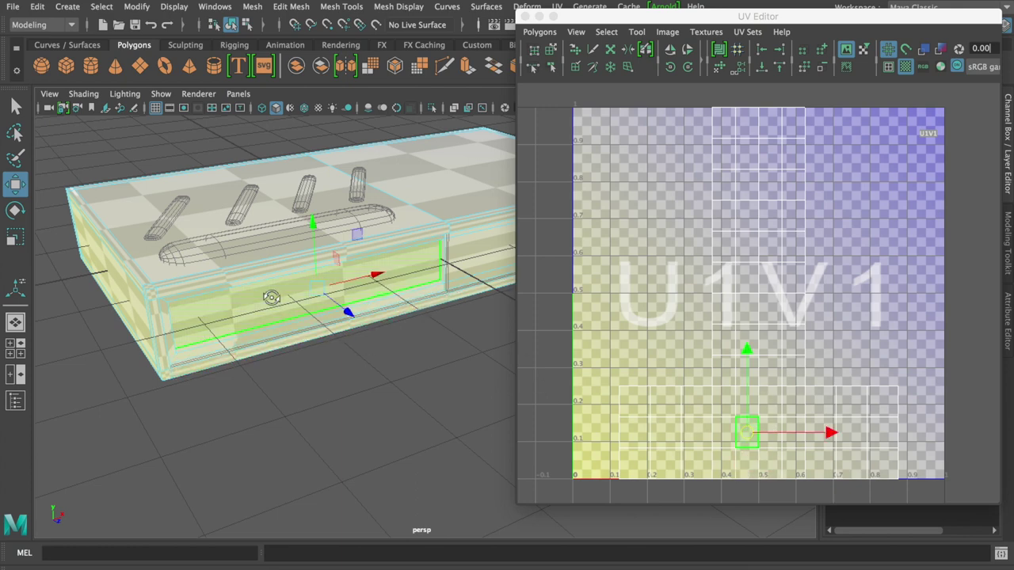
{"action": "left_click_drag", "start_coordinate": [274, 298], "coordinate": [333, 295], "text": "alt"}
{"action": "left_click", "coordinate": [256, 346]}
{"action": "left_click", "coordinate": [287, 320]}
{"action": "left_click_drag", "start_coordinate": [287, 320], "coordinate": [313, 299], "text": "alt"}
{"action": "left_click", "coordinate": [313, 299]}
{"action": "left_click", "coordinate": [322, 279]}
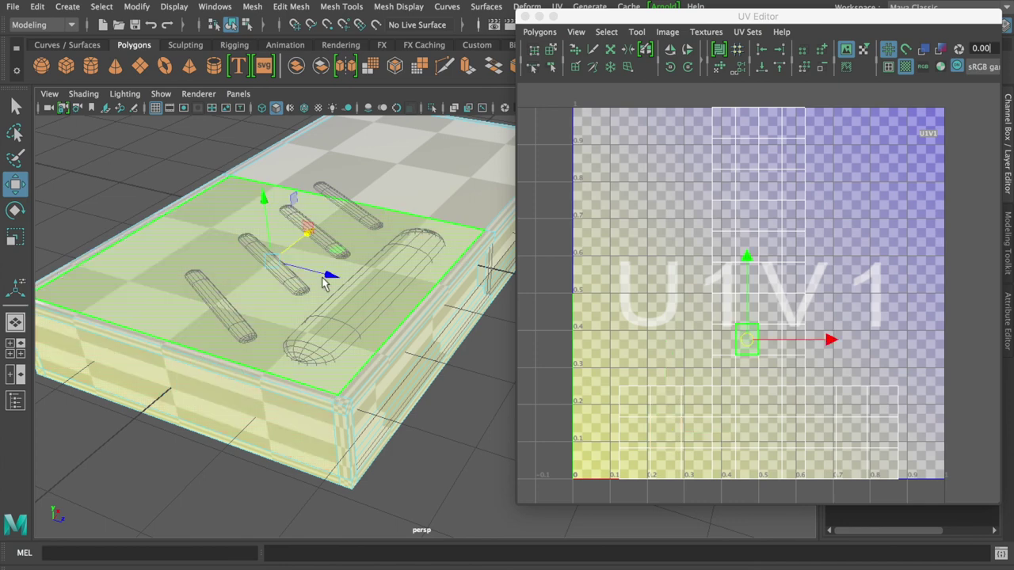
{"action": "left_click", "coordinate": [250, 390]}
{"action": "left_click", "coordinate": [289, 332]}
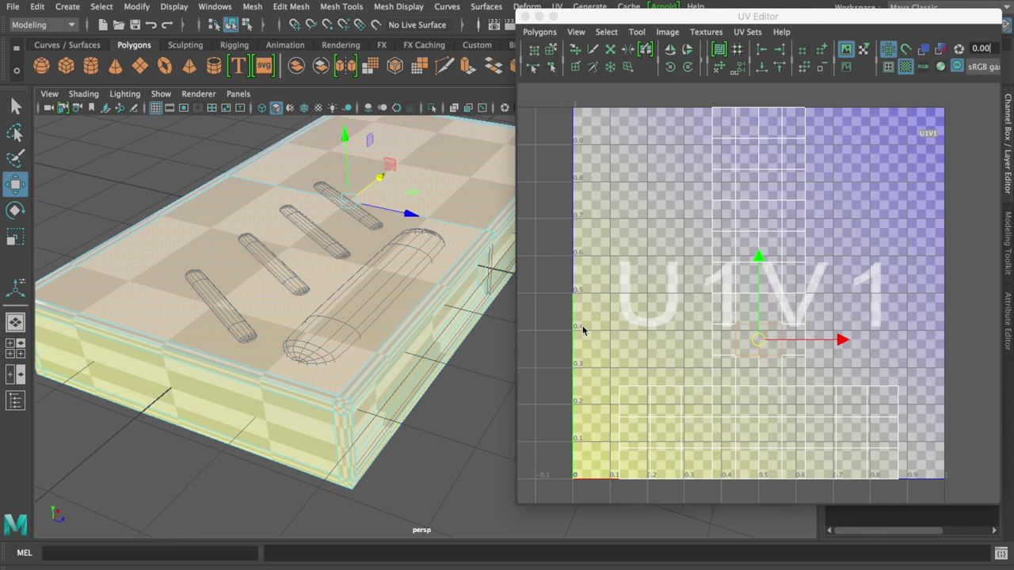
Check the front and top faces from low and high views, then select faces across the box
{"action": "mouse_move", "coordinate": [271, 410]}
{"action": "left_mouse_down", "text": "alt"}
{"action": "mouse_move", "coordinate": [315, 386]}
{"action": "mouse_move", "coordinate": [314, 301]}
{"action": "left_mouse_up", "text": "alt"}
{"action": "left_click", "coordinate": [314, 301]}
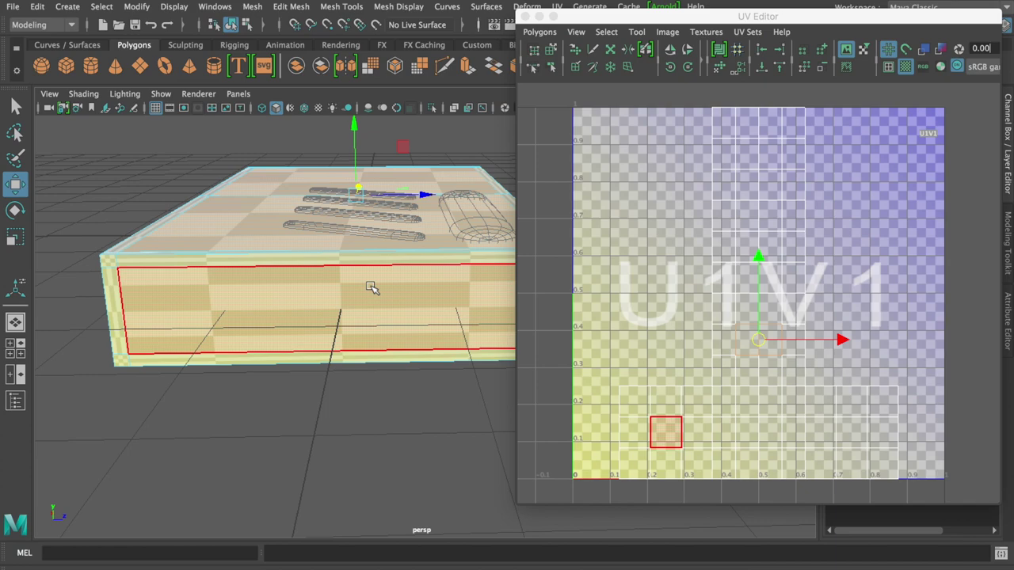
{"action": "mouse_move", "coordinate": [372, 287]}
{"action": "left_mouse_down", "text": "alt"}
{"action": "mouse_move", "coordinate": [204, 301]}
{"action": "mouse_move", "coordinate": [283, 271]}
{"action": "mouse_move", "coordinate": [309, 301]}
{"action": "left_mouse_up", "text": "alt"}
{"action": "left_click", "coordinate": [309, 301]}
{"action": "right_click_drag", "start_coordinate": [373, 281], "coordinate": [165, 306], "text": "alt"}
{"action": "scroll", "coordinate": [377, 278], "scroll_direction": "up", "scroll_amount": 3}
{"action": "left_click_drag", "start_coordinate": [367, 276], "coordinate": [185, 215], "text": "alt"}
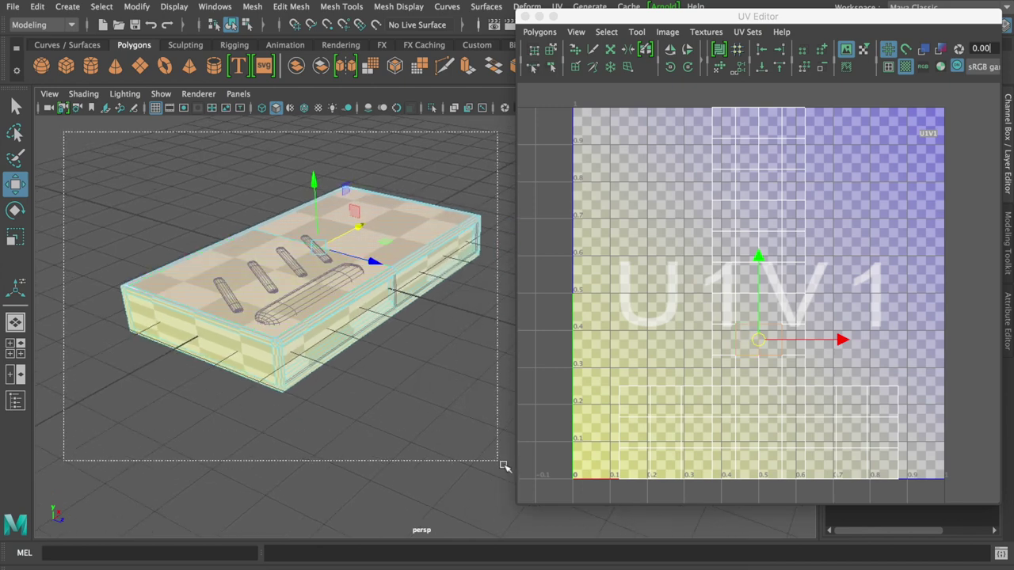
{"action": "left_click_drag", "start_coordinate": [66, 133], "coordinate": [520, 479]}
{"action": "left_click", "coordinate": [435, 242]}
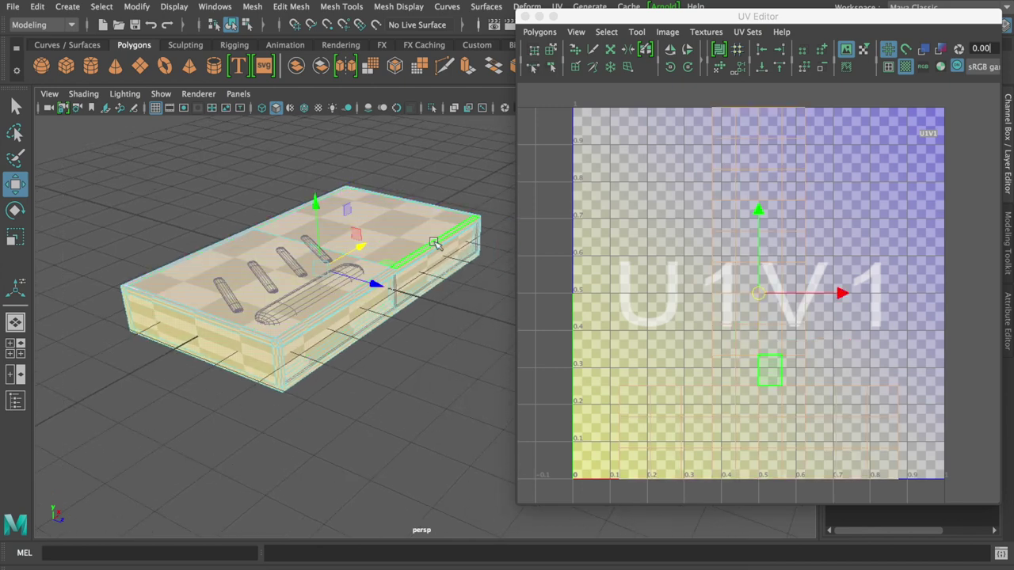
Make the checker pattern denser and apply Automatic UV projection to the box
{"action": "left_click", "coordinate": [906, 69]}
{"action": "left_click_drag", "start_coordinate": [572, 19], "coordinate": [570, 38]}
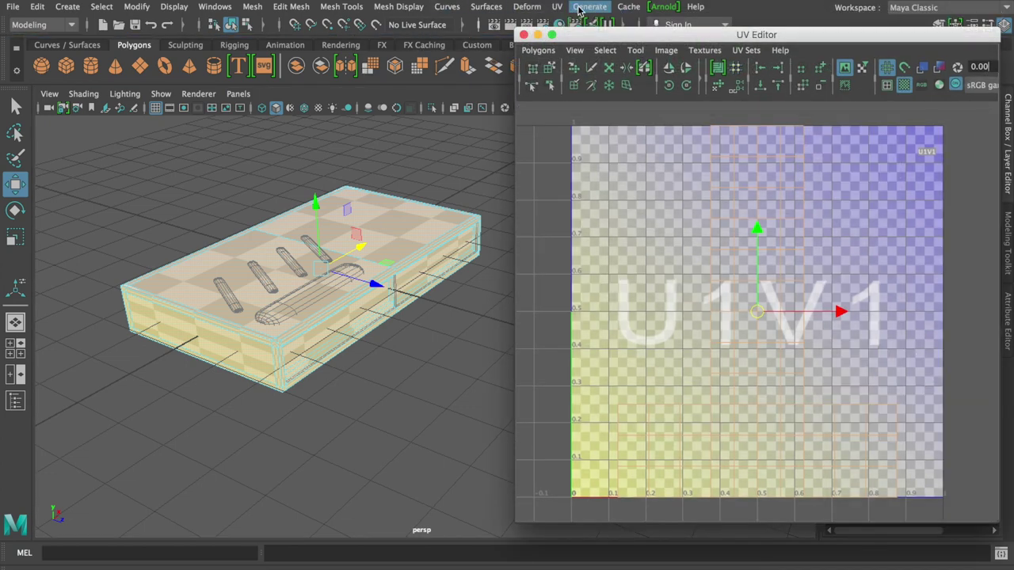
{"action": "left_click", "coordinate": [557, 7]}
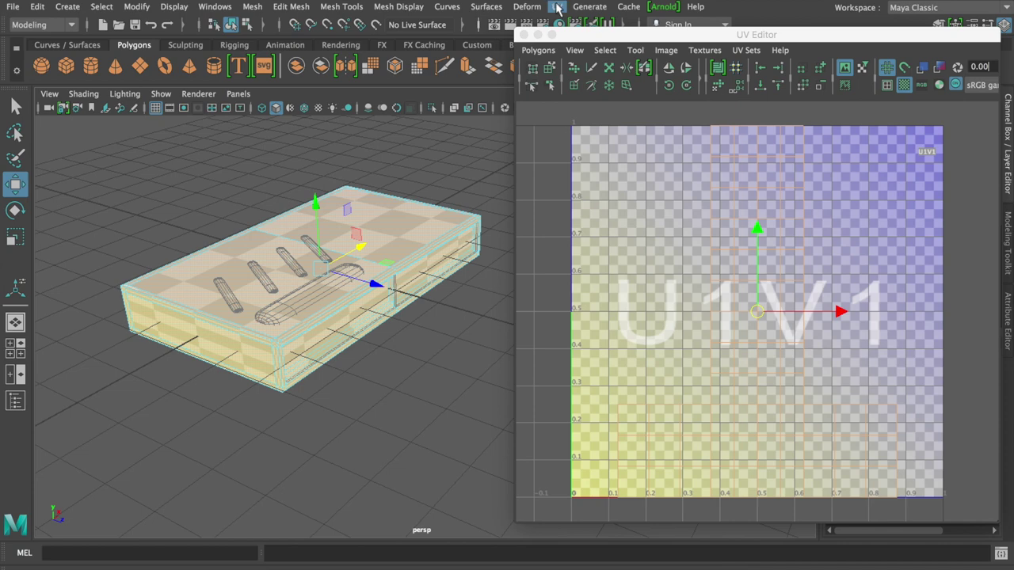
{"action": "left_click", "coordinate": [557, 6]}
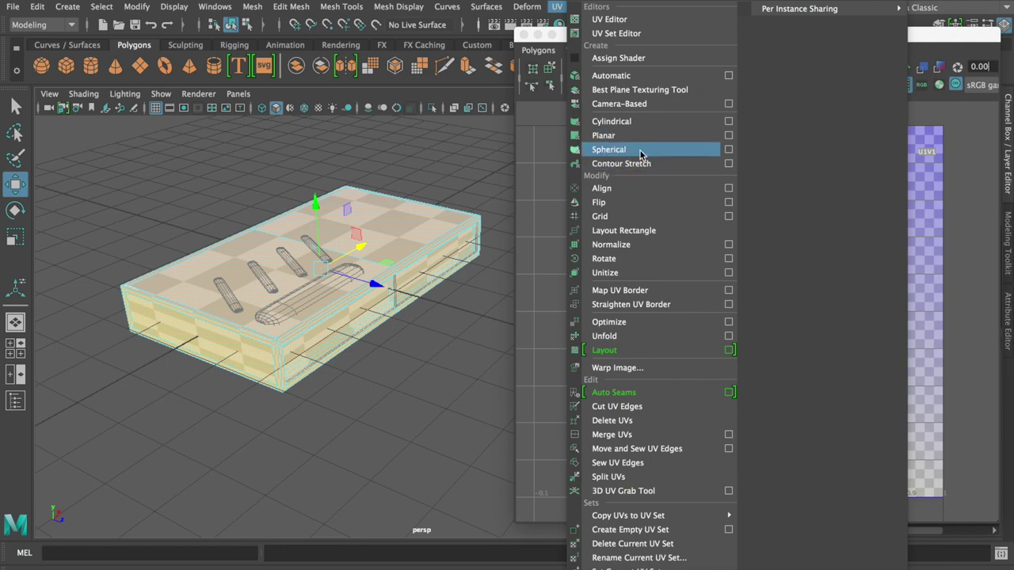
{"action": "left_click", "coordinate": [619, 81]}
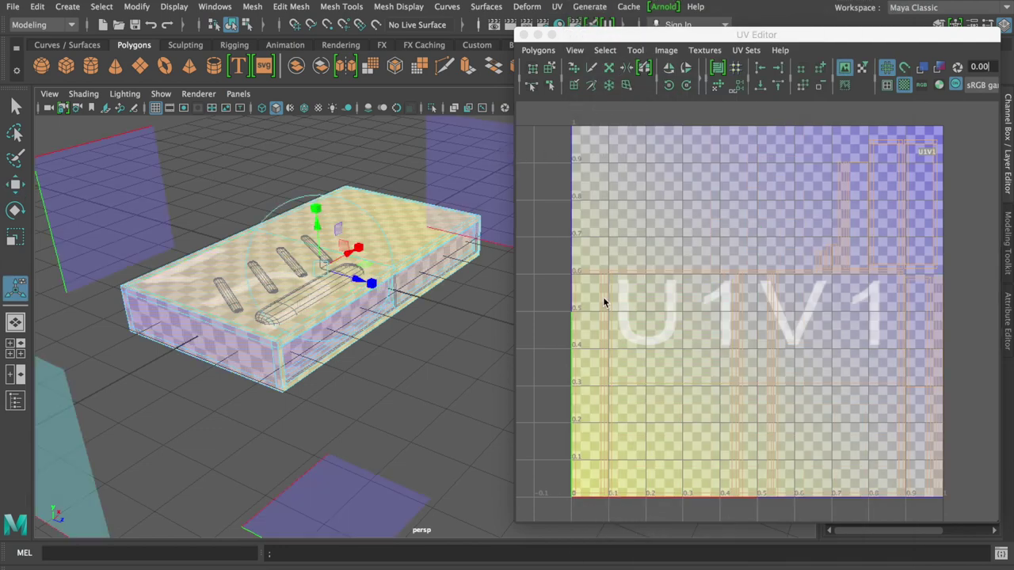
Orbit and zoom in close on the box to inspect its new automatic UV shells
{"action": "mouse_move", "coordinate": [326, 308]}
{"action": "left_mouse_down", "text": "alt"}
{"action": "mouse_move", "coordinate": [272, 293]}
{"action": "mouse_move", "coordinate": [281, 276]}
{"action": "mouse_move", "coordinate": [240, 332]}
{"action": "mouse_move", "coordinate": [169, 332]}
{"action": "mouse_move", "coordinate": [136, 320]}
{"action": "mouse_move", "coordinate": [324, 312]}
{"action": "mouse_move", "coordinate": [117, 311]}
{"action": "mouse_move", "coordinate": [357, 294]}
{"action": "mouse_move", "coordinate": [439, 319]}
{"action": "mouse_move", "coordinate": [219, 290]}
{"action": "left_mouse_up", "text": "alt"}
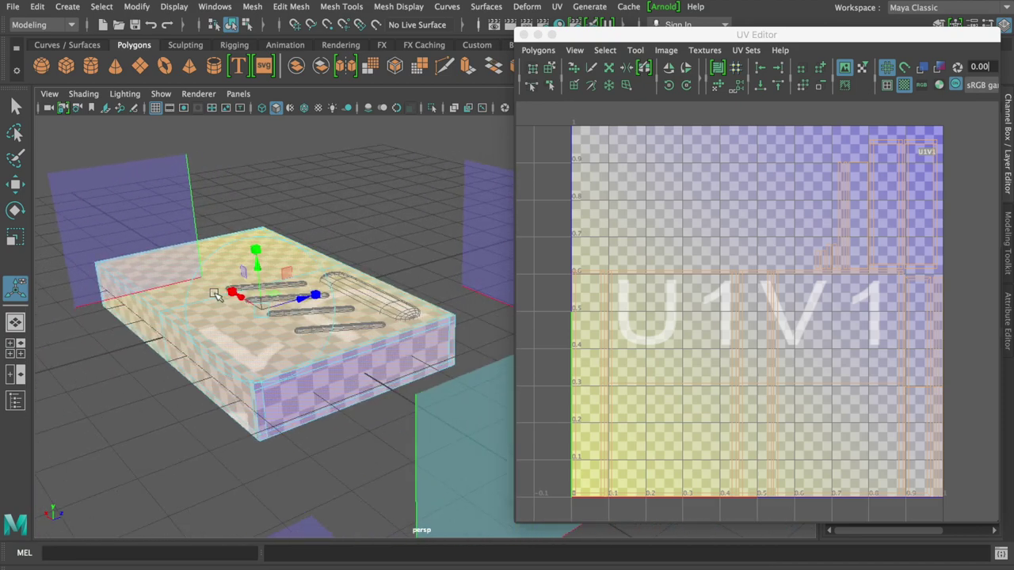
{"action": "right_click_drag", "start_coordinate": [219, 290], "coordinate": [401, 313], "text": "alt"}
{"action": "scroll", "coordinate": [405, 315], "scroll_direction": "up", "scroll_amount": 3}
{"action": "mouse_move", "coordinate": [405, 315]}
{"action": "left_mouse_down", "text": "alt"}
{"action": "mouse_move", "coordinate": [345, 294]}
{"action": "mouse_move", "coordinate": [287, 308]}
{"action": "left_mouse_up", "text": "alt"}
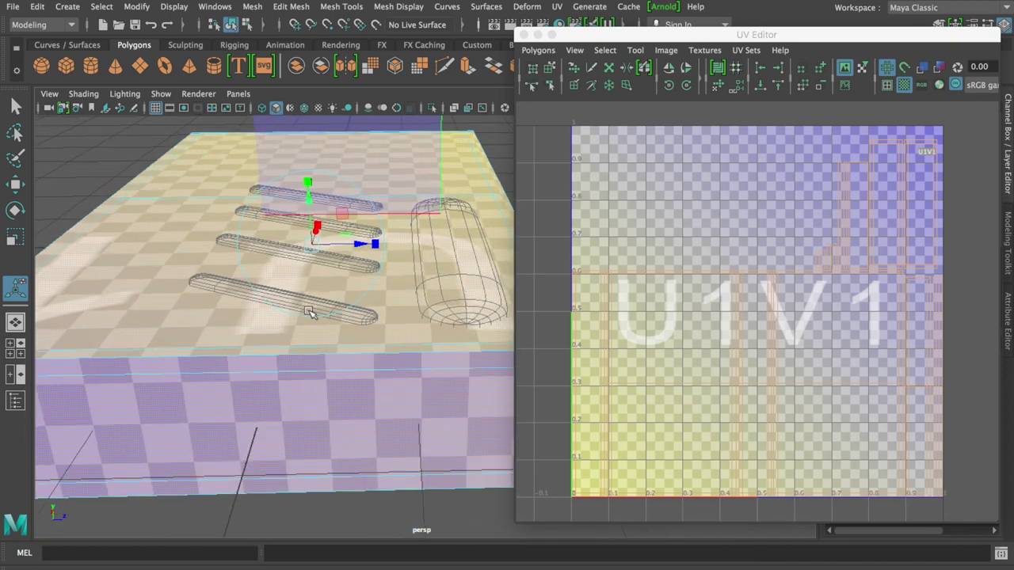
{"action": "scroll", "coordinate": [297, 307], "scroll_direction": "up", "scroll_amount": 2}
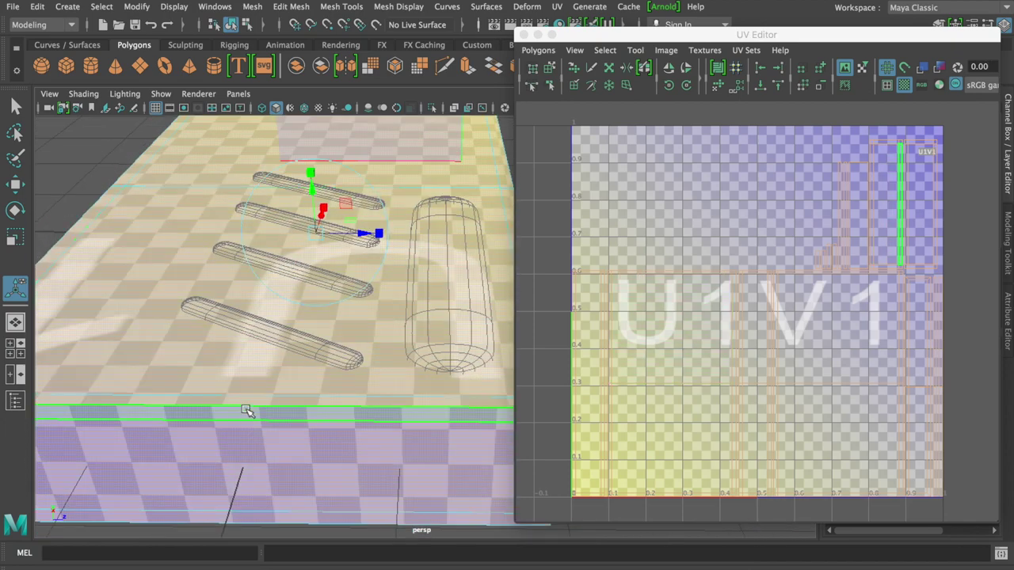
{"action": "scroll", "coordinate": [247, 406], "scroll_direction": "up", "scroll_amount": 2}
{"action": "scroll", "coordinate": [381, 340], "scroll_direction": "up", "scroll_amount": 2}
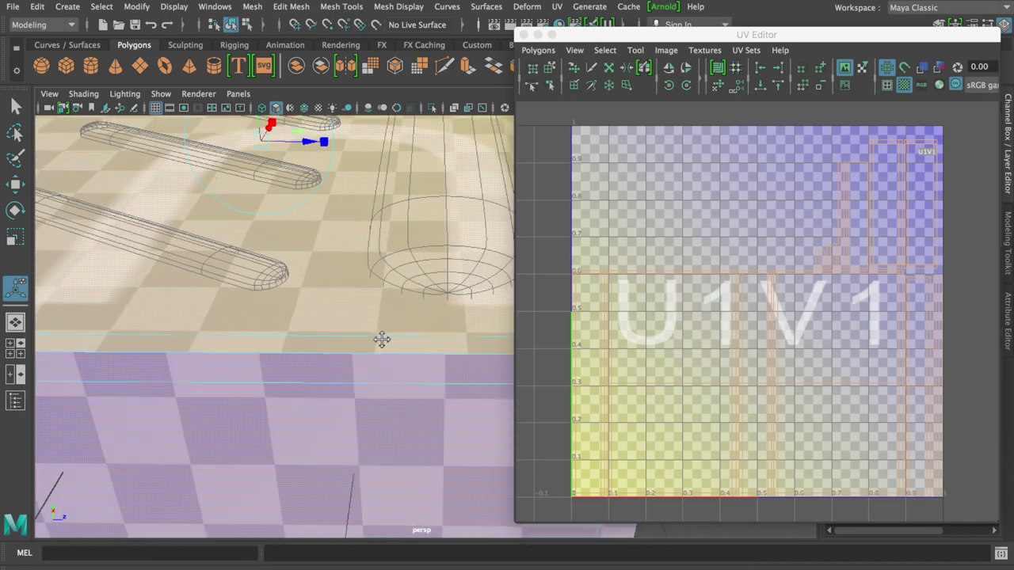
{"action": "right_click", "coordinate": [310, 356]}
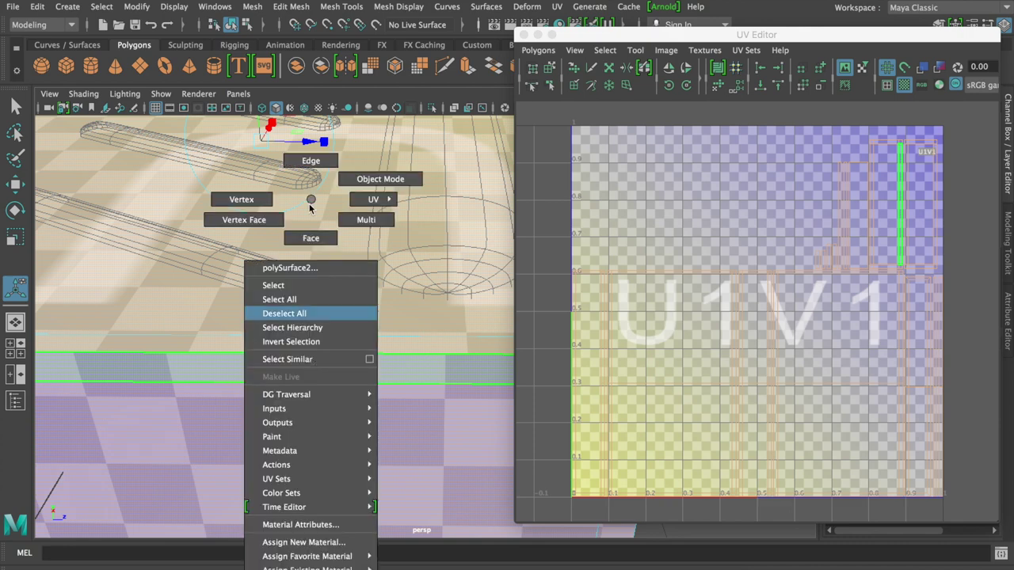
Switch to Edge mode, check the top front edge, deselect it, and turn off the checker texture
{"action": "left_click", "coordinate": [306, 162]}
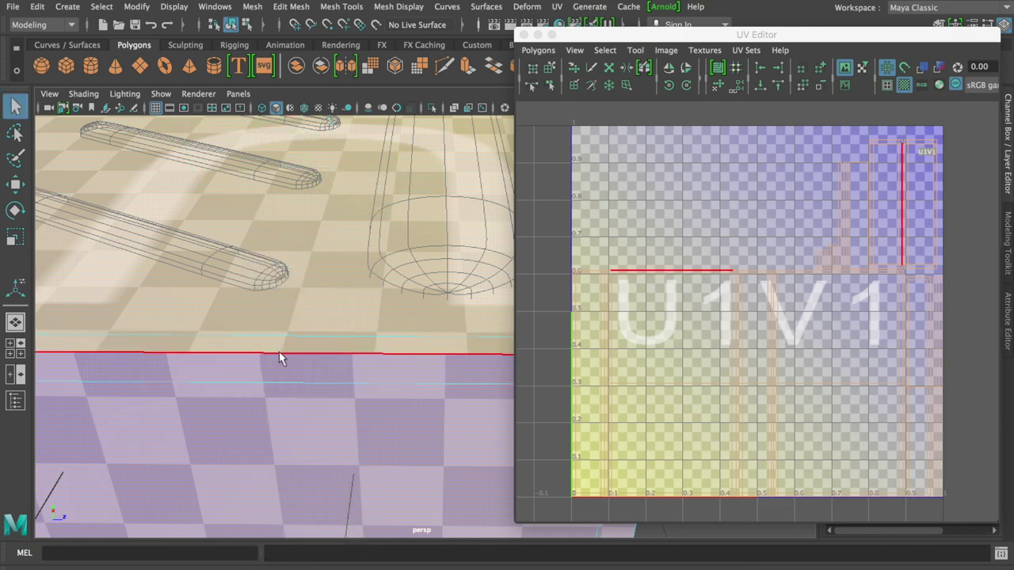
{"action": "left_click", "coordinate": [278, 356]}
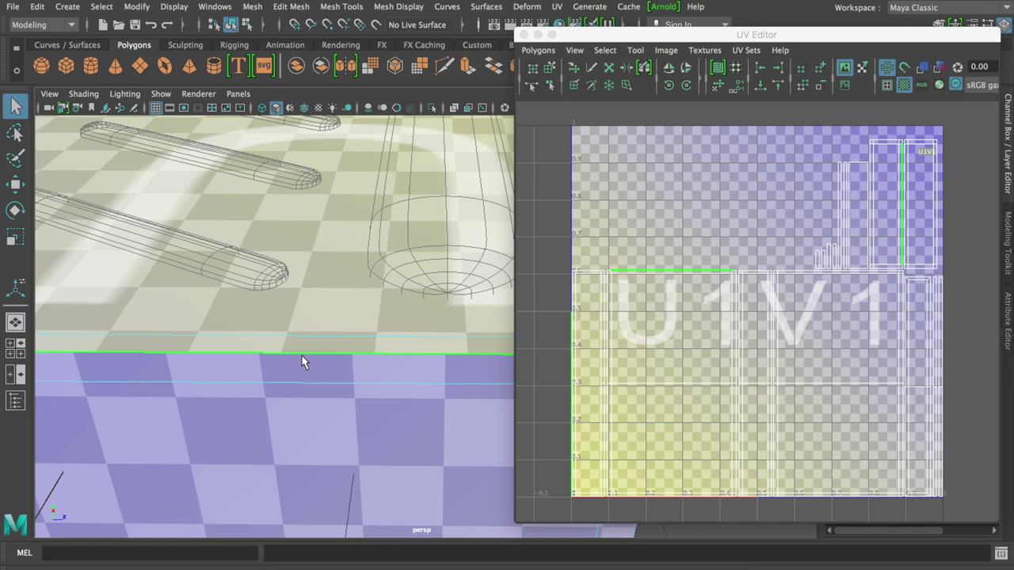
{"action": "right_click_drag", "start_coordinate": [362, 348], "coordinate": [236, 358], "text": "alt"}
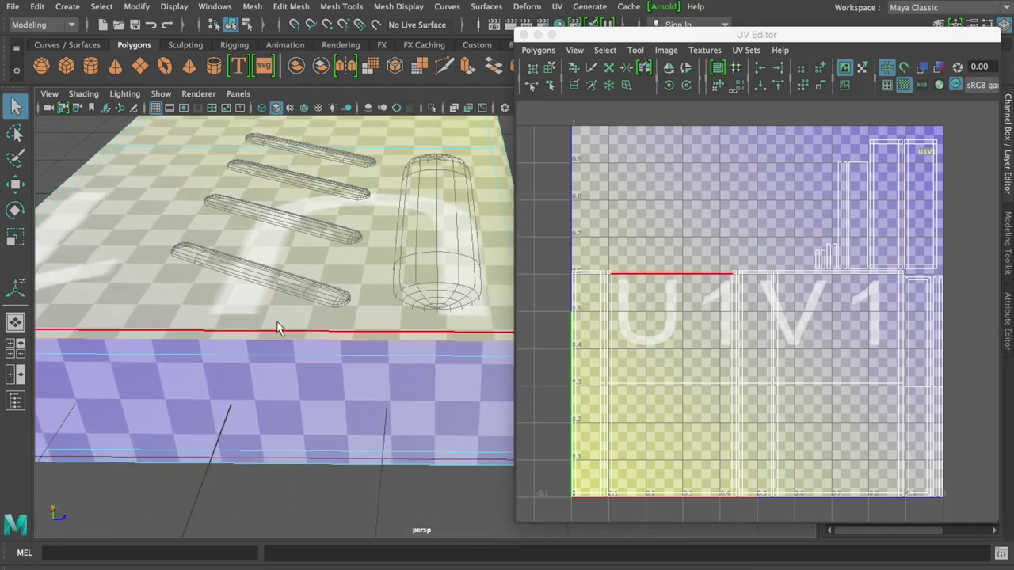
{"action": "left_click", "coordinate": [339, 250]}
{"action": "mouse_move", "coordinate": [328, 344]}
{"action": "left_mouse_down", "text": "alt"}
{"action": "mouse_move", "coordinate": [403, 262]}
{"action": "mouse_move", "coordinate": [253, 275]}
{"action": "mouse_move", "coordinate": [281, 266]}
{"action": "mouse_move", "coordinate": [241, 235]}
{"action": "mouse_move", "coordinate": [280, 233]}
{"action": "mouse_move", "coordinate": [303, 273]}
{"action": "left_mouse_up", "text": "alt"}
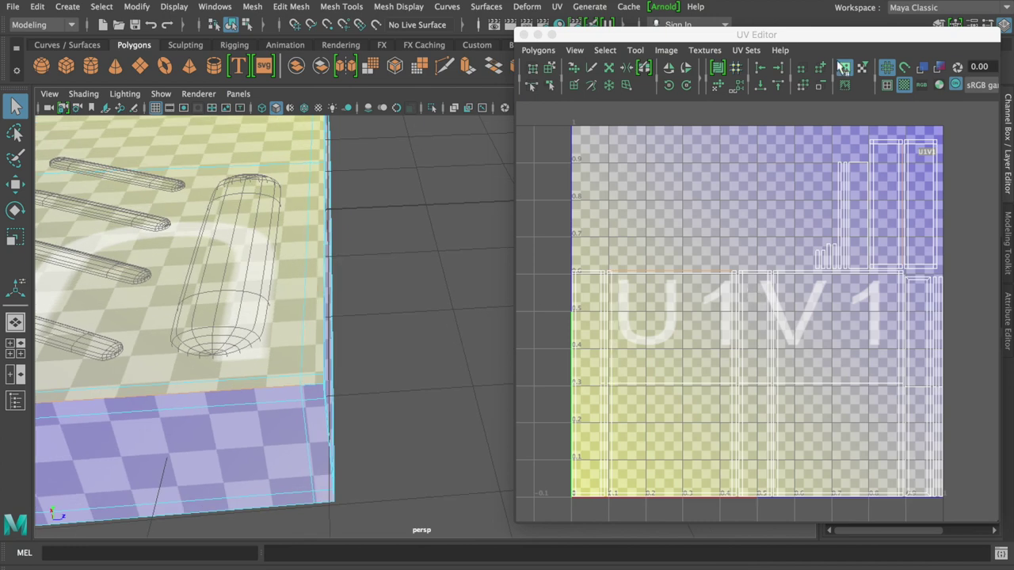
{"action": "left_click", "coordinate": [904, 85]}
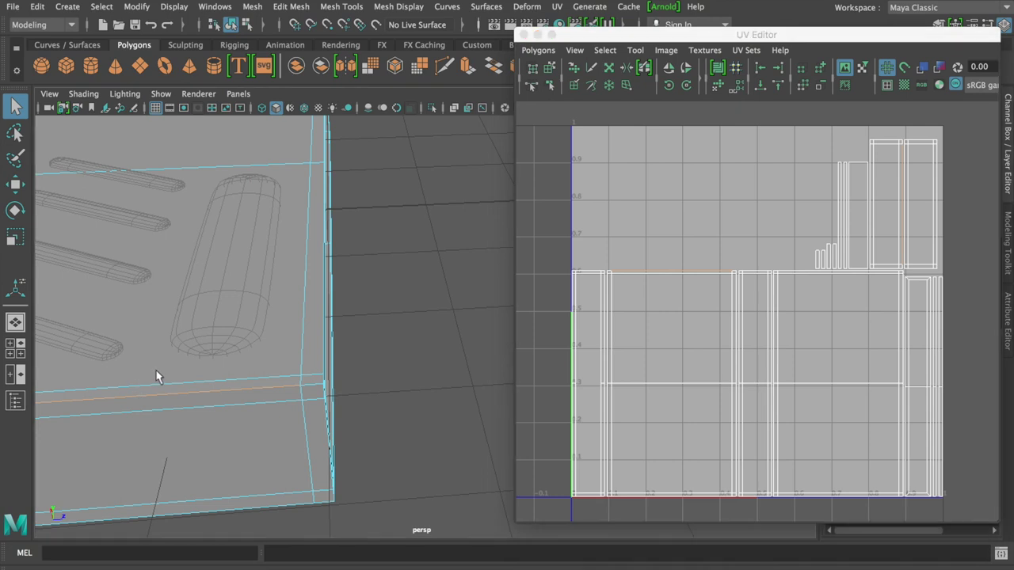
Select the top face's side edge and the box's vertical corner edge
{"action": "left_click_drag", "start_coordinate": [158, 376], "coordinate": [423, 351], "text": "alt"}
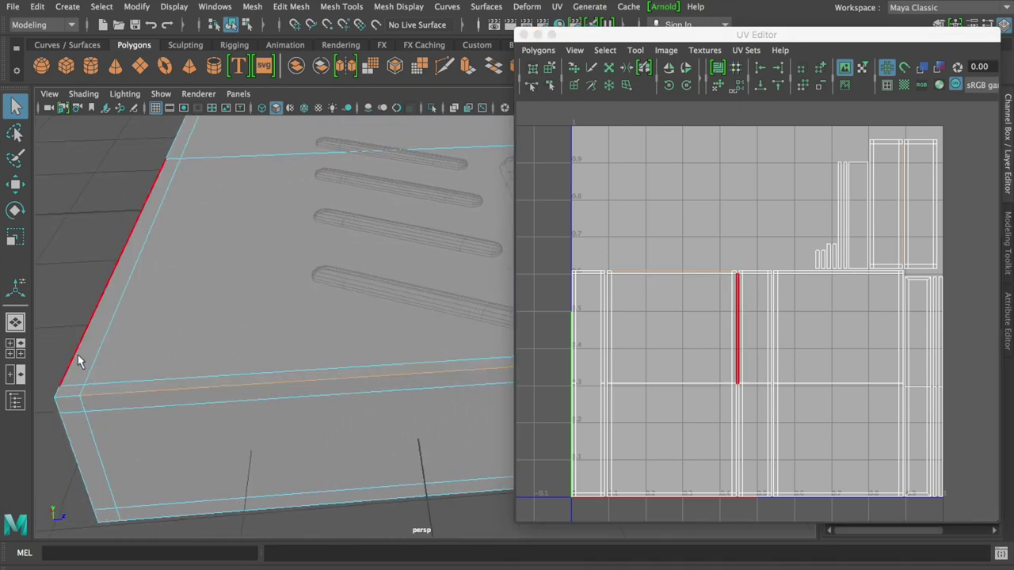
{"action": "left_click", "coordinate": [98, 342]}
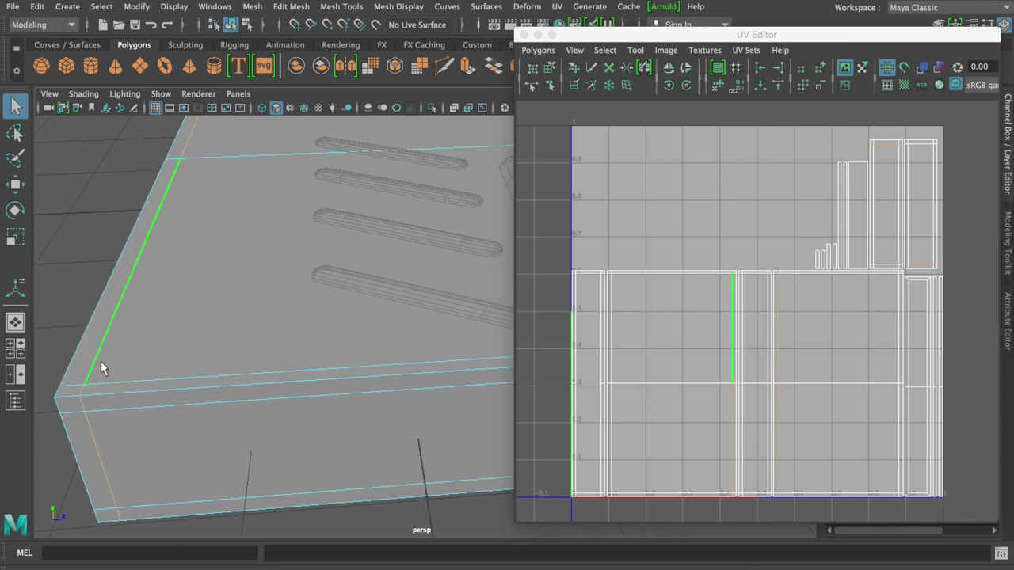
{"action": "left_click_drag", "start_coordinate": [185, 372], "coordinate": [304, 375], "text": "alt"}
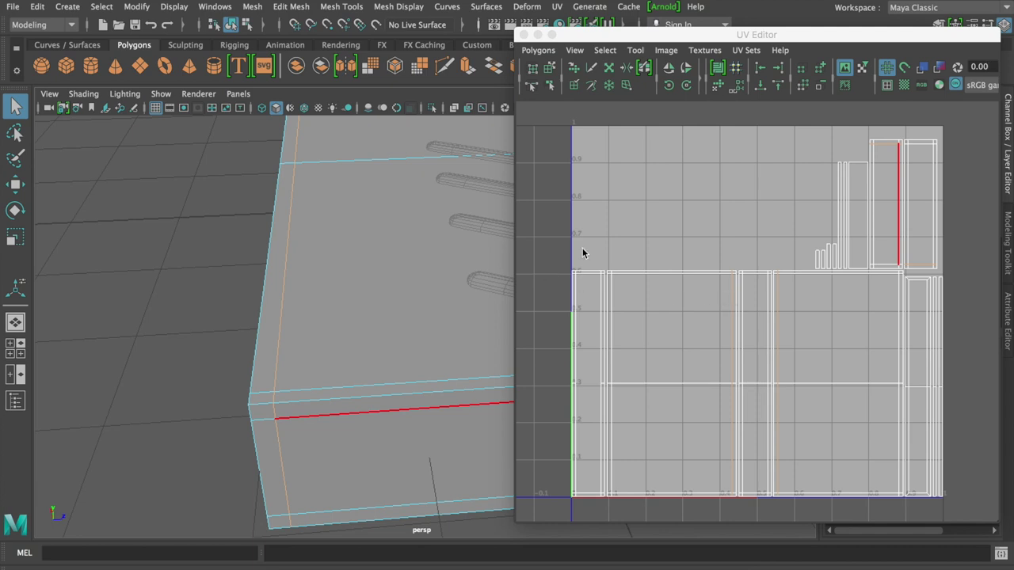
{"action": "mouse_move", "coordinate": [418, 320]}
{"action": "left_mouse_down", "text": "alt"}
{"action": "mouse_move", "coordinate": [165, 283]}
{"action": "mouse_move", "coordinate": [156, 301]}
{"action": "left_mouse_up", "text": "alt"}
{"action": "mouse_move", "coordinate": [373, 314]}
{"action": "left_mouse_down", "text": "alt"}
{"action": "mouse_move", "coordinate": [381, 303]}
{"action": "mouse_move", "coordinate": [413, 307]}
{"action": "left_mouse_up", "text": "alt"}
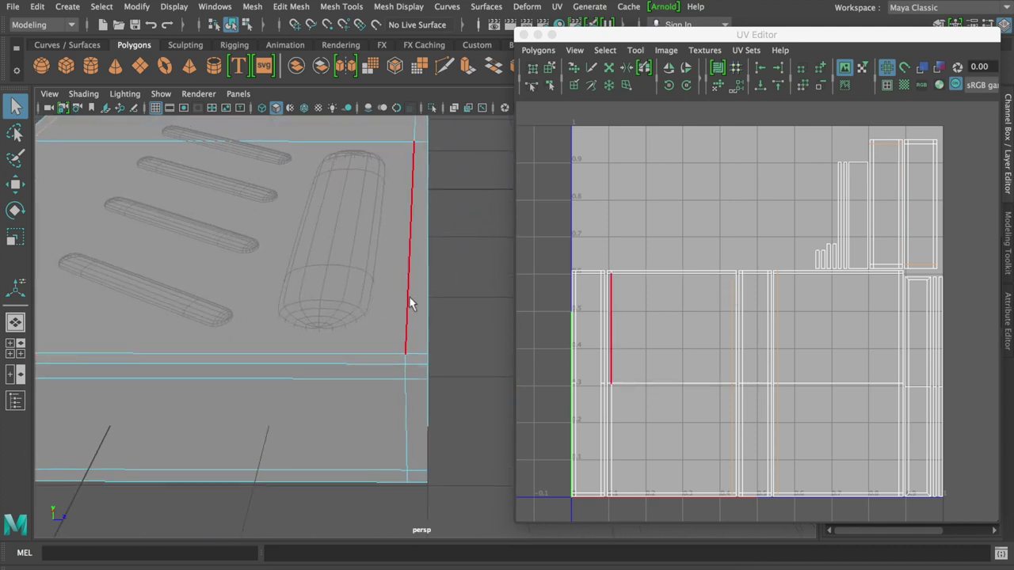
{"action": "mouse_move", "coordinate": [401, 266]}
{"action": "left_mouse_down", "text": "alt"}
{"action": "mouse_move", "coordinate": [381, 264]}
{"action": "mouse_move", "coordinate": [565, 332]}
{"action": "mouse_move", "coordinate": [340, 314]}
{"action": "mouse_move", "coordinate": [401, 304]}
{"action": "mouse_move", "coordinate": [373, 294]}
{"action": "left_mouse_up", "text": "alt"}
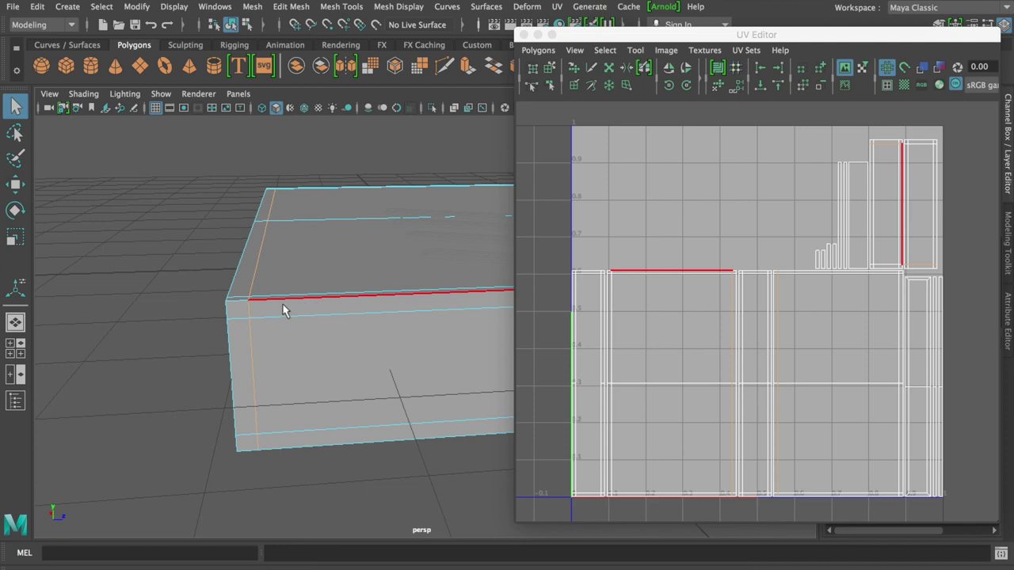
{"action": "left_click_drag", "start_coordinate": [286, 309], "coordinate": [308, 340], "text": "alt"}
{"action": "left_click", "coordinate": [310, 343]}
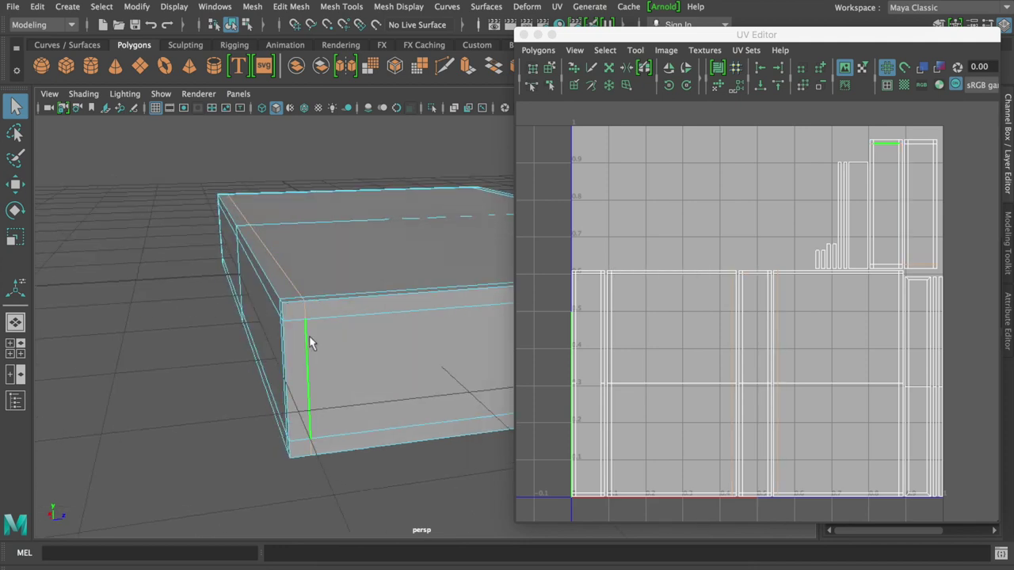
{"action": "mouse_move", "coordinate": [314, 362]}
{"action": "left_mouse_down", "text": "alt"}
{"action": "mouse_move", "coordinate": [317, 301]}
{"action": "mouse_move", "coordinate": [318, 373]}
{"action": "left_mouse_up", "text": "alt"}
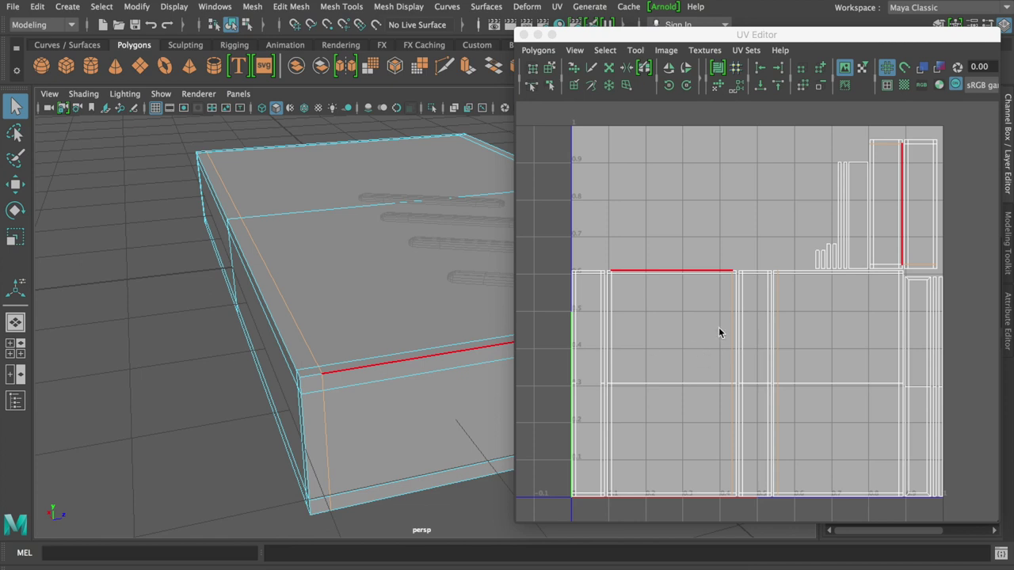
Cut the UVs along the selected edge, creating polyMapCut1
{"action": "right_click", "coordinate": [753, 360], "text": "shift"}
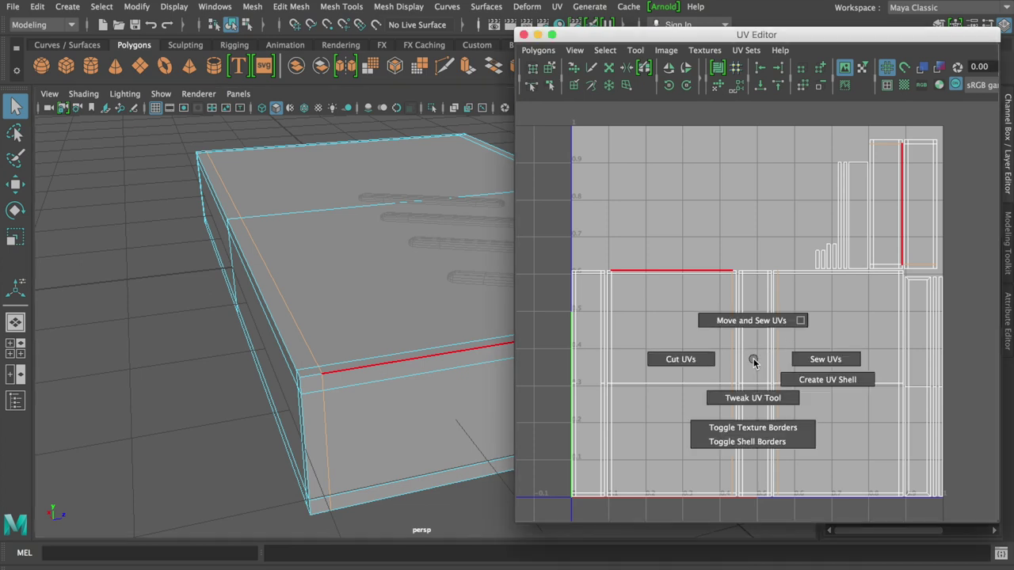
{"action": "left_click", "coordinate": [685, 360]}
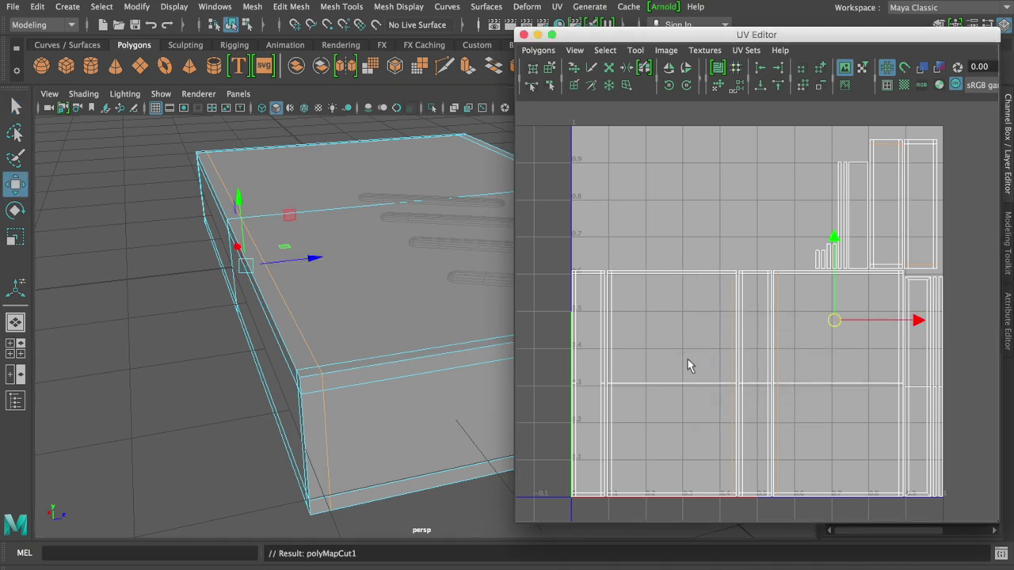
{"action": "right_click", "coordinate": [772, 361]}
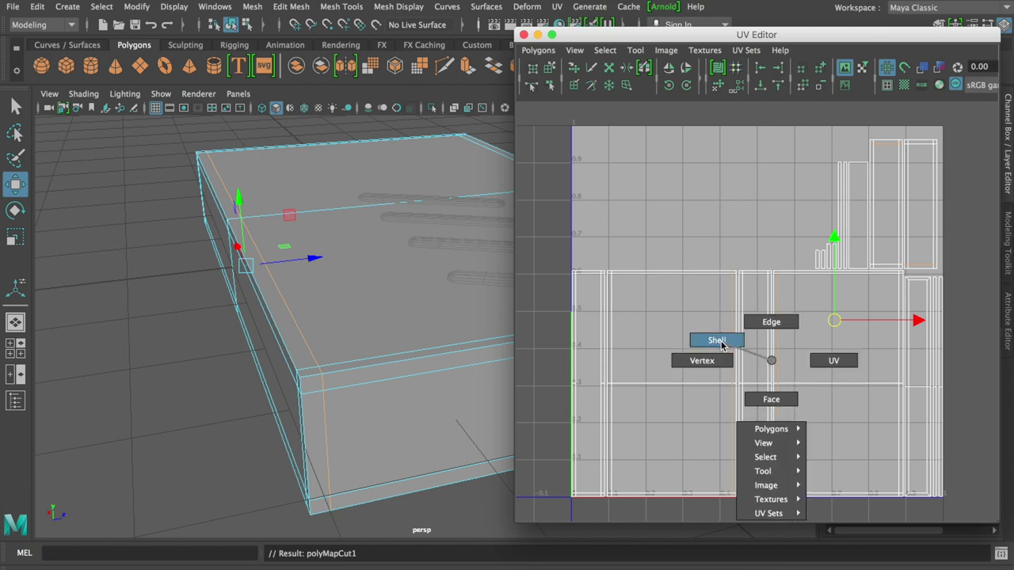
{"action": "left_click", "coordinate": [721, 341]}
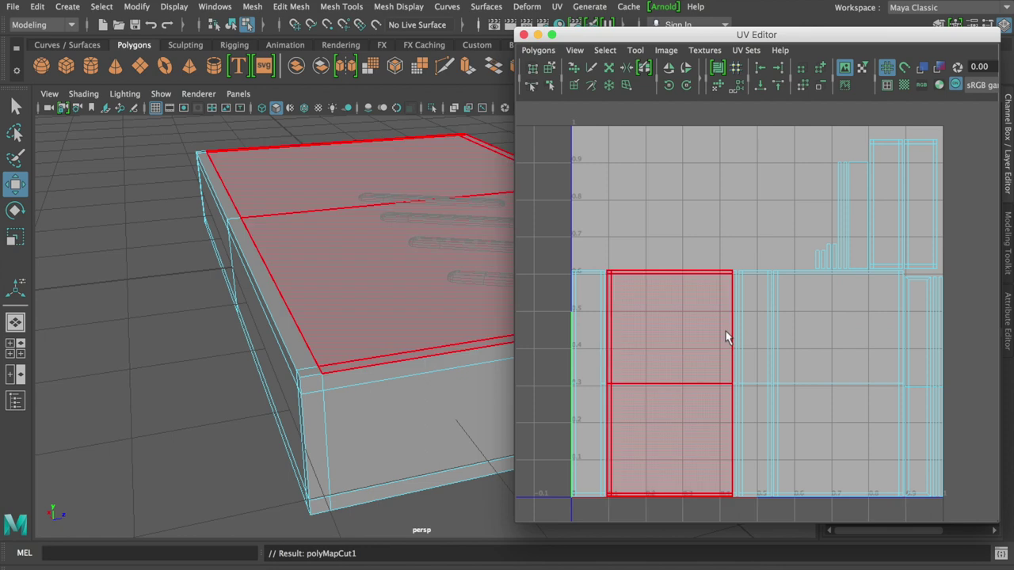
{"action": "left_click", "coordinate": [731, 329]}
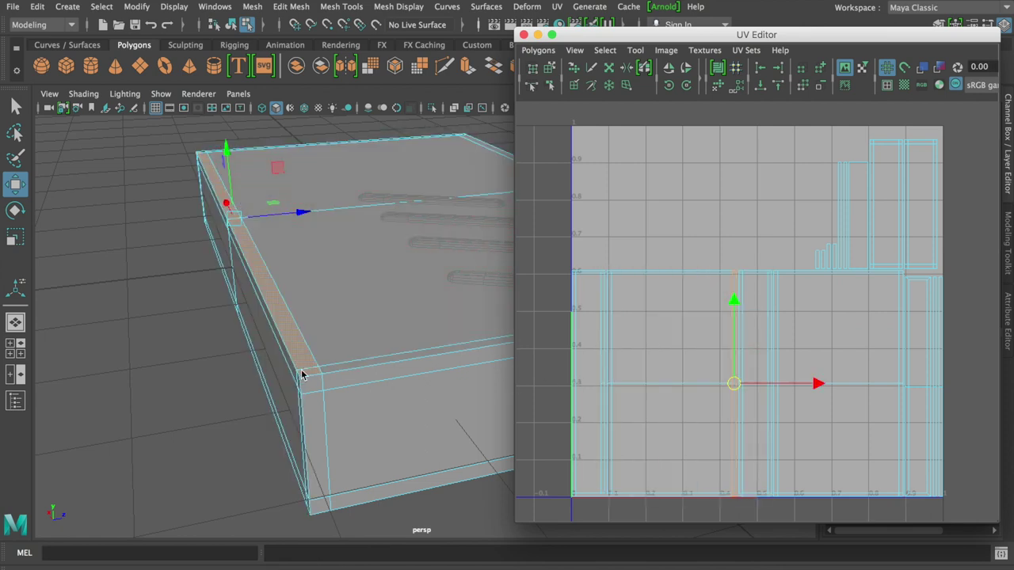
{"action": "left_click", "coordinate": [675, 363]}
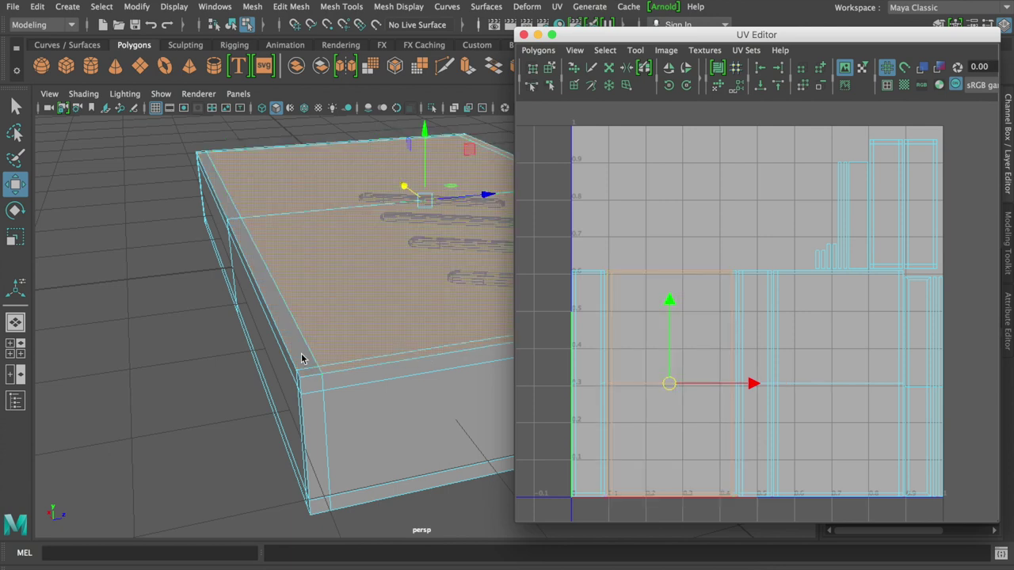
{"action": "left_click", "coordinate": [321, 408]}
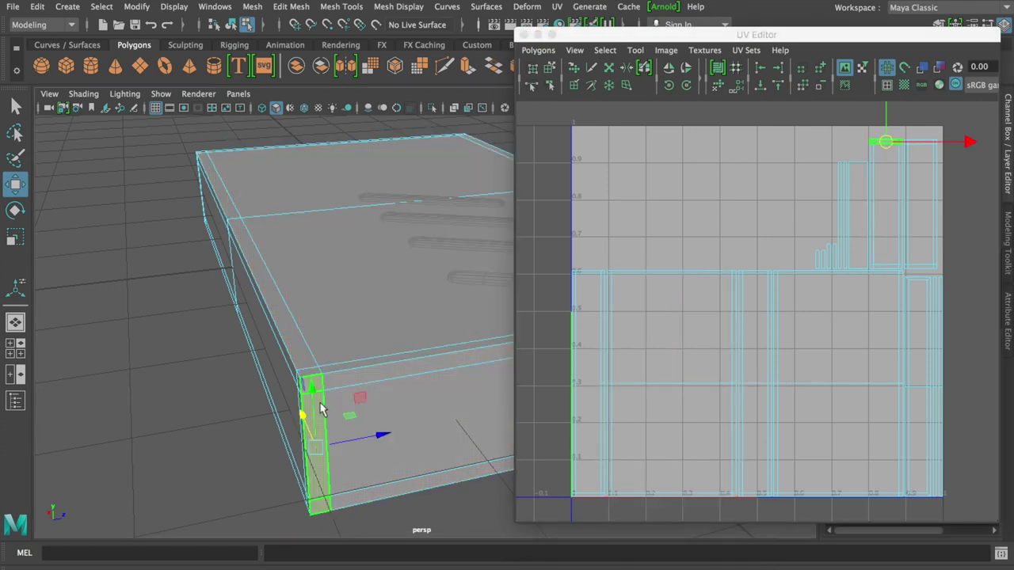
{"action": "left_click", "coordinate": [412, 407]}
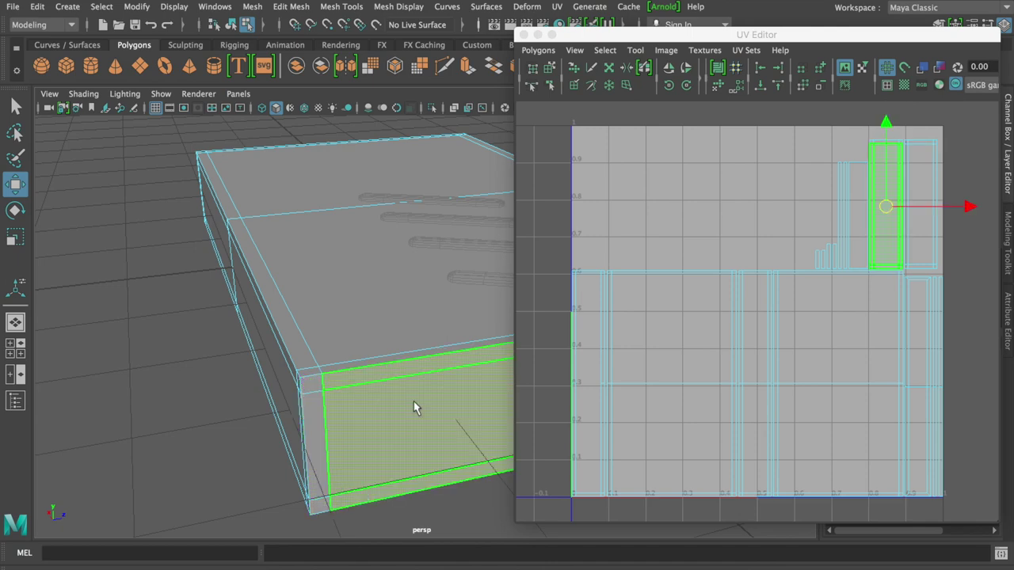
{"action": "left_click", "coordinate": [315, 407]}
{"action": "left_click_drag", "start_coordinate": [315, 407], "coordinate": [328, 395], "text": "alt"}
{"action": "right_click_drag", "start_coordinate": [426, 199], "coordinate": [421, 159]}
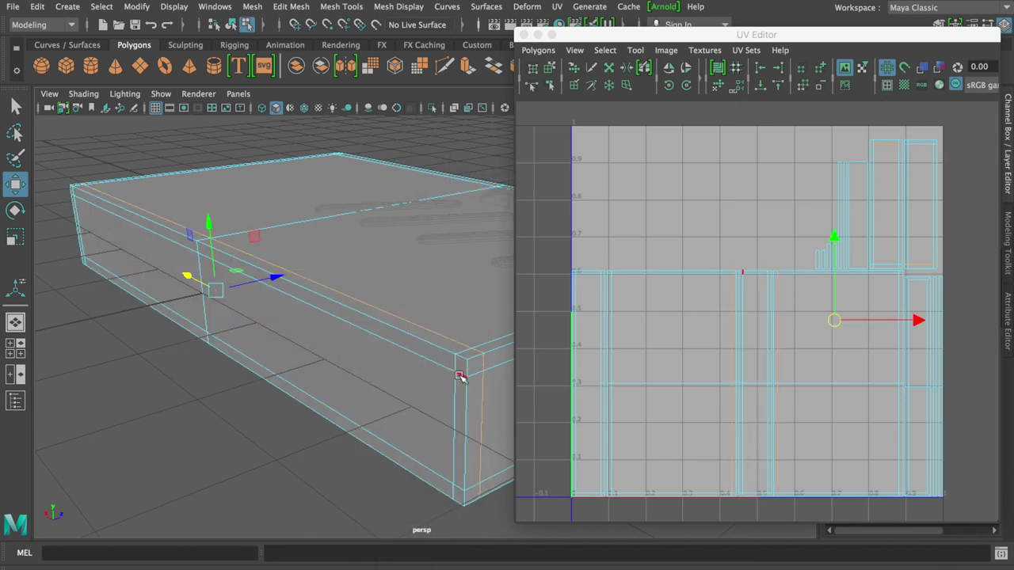
Select the box's corner edges, ending with the vertical front corner edge
{"action": "left_click", "coordinate": [462, 361]}
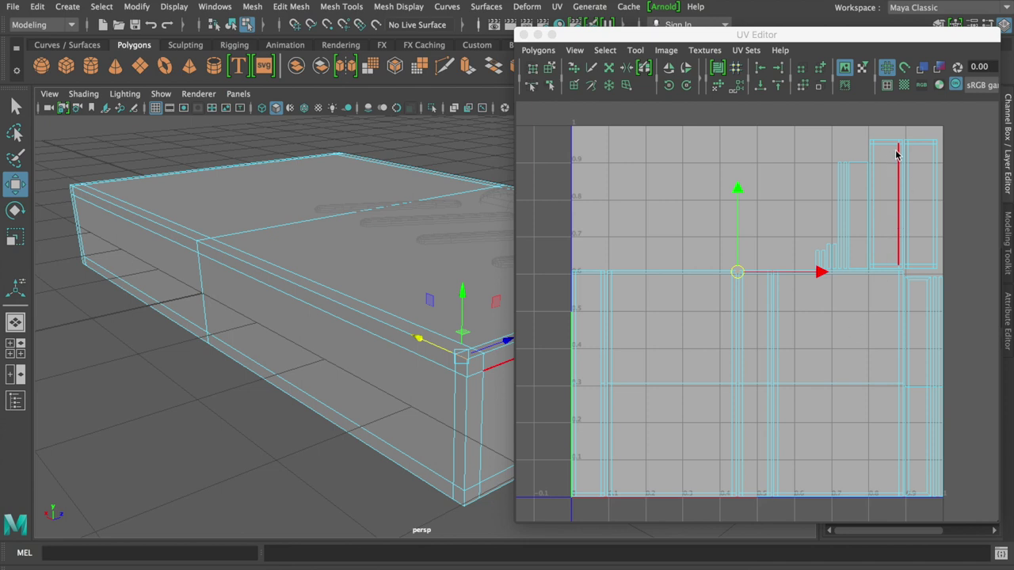
{"action": "scroll", "coordinate": [761, 309], "scroll_direction": "up", "scroll_amount": 2}
{"action": "scroll", "coordinate": [722, 290], "scroll_direction": "up", "scroll_amount": 2}
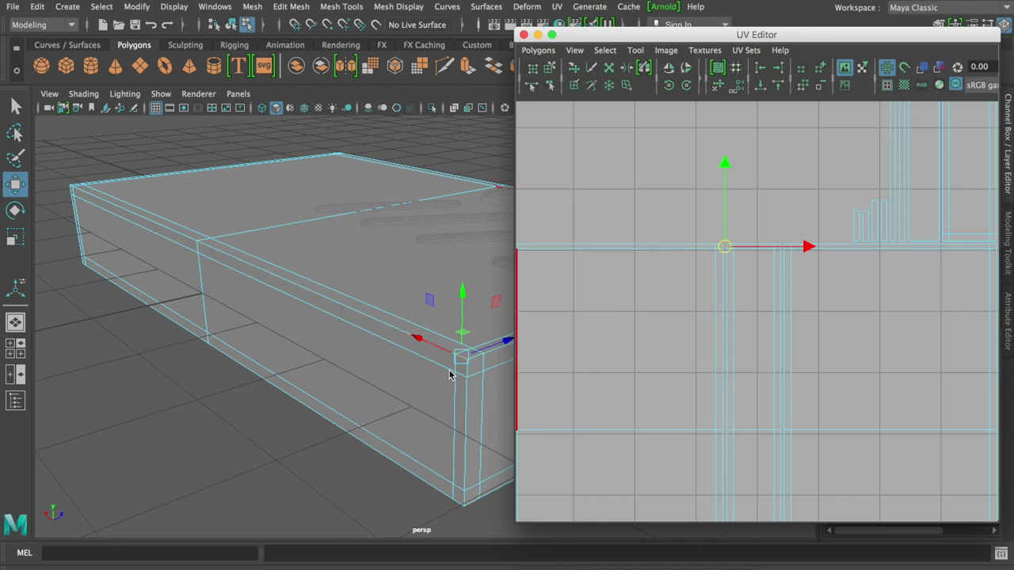
{"action": "left_click", "coordinate": [163, 151]}
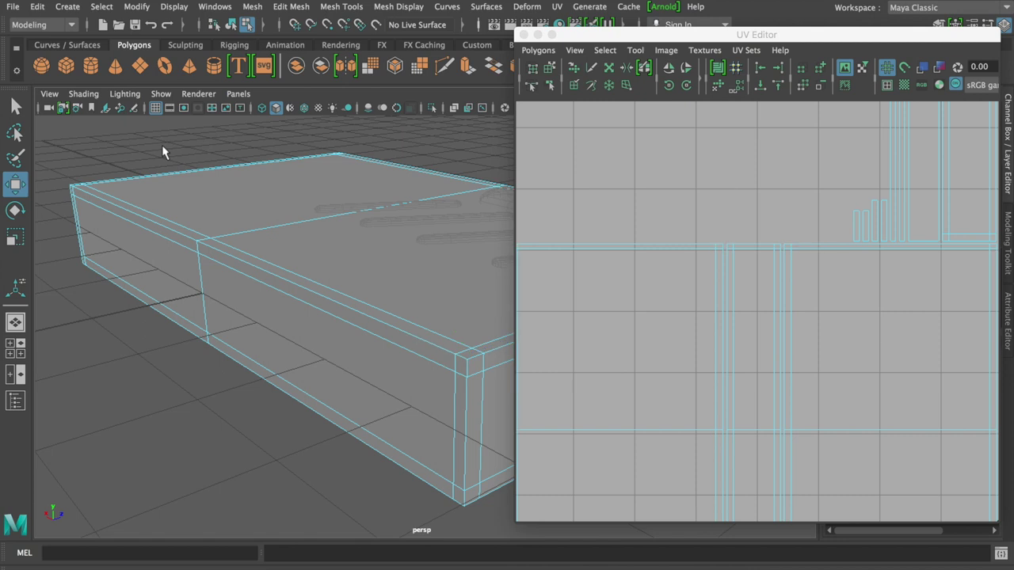
{"action": "left_click", "coordinate": [463, 361]}
{"action": "left_click", "coordinate": [376, 318]}
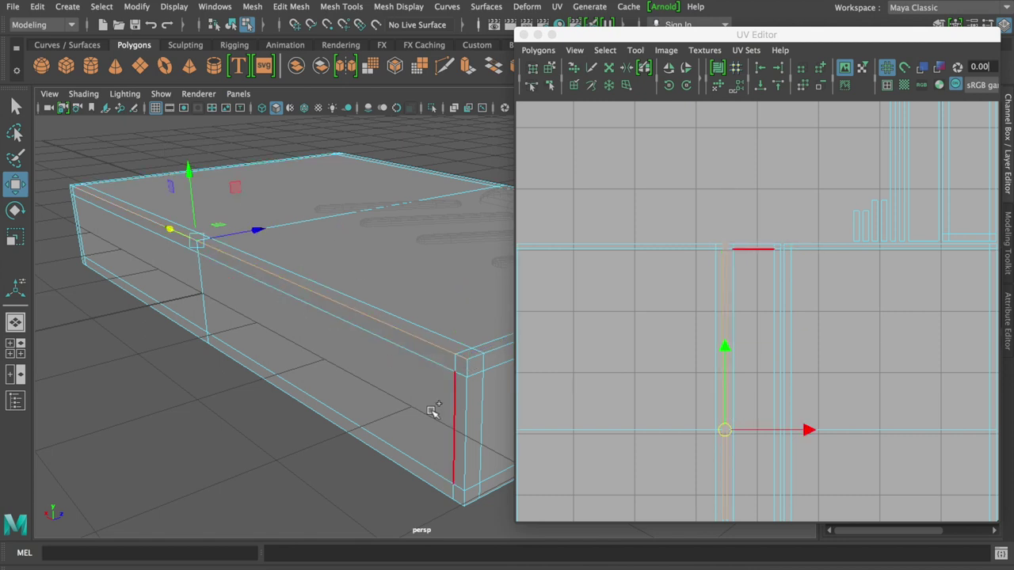
{"action": "left_click", "coordinate": [465, 366], "text": "shift"}
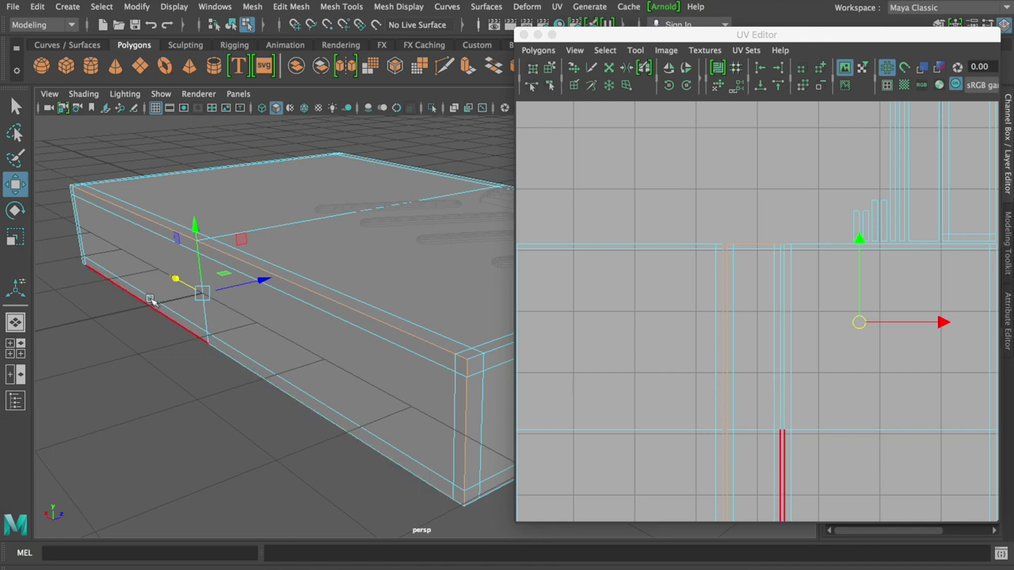
{"action": "left_click_drag", "start_coordinate": [359, 437], "coordinate": [362, 419], "text": "alt"}
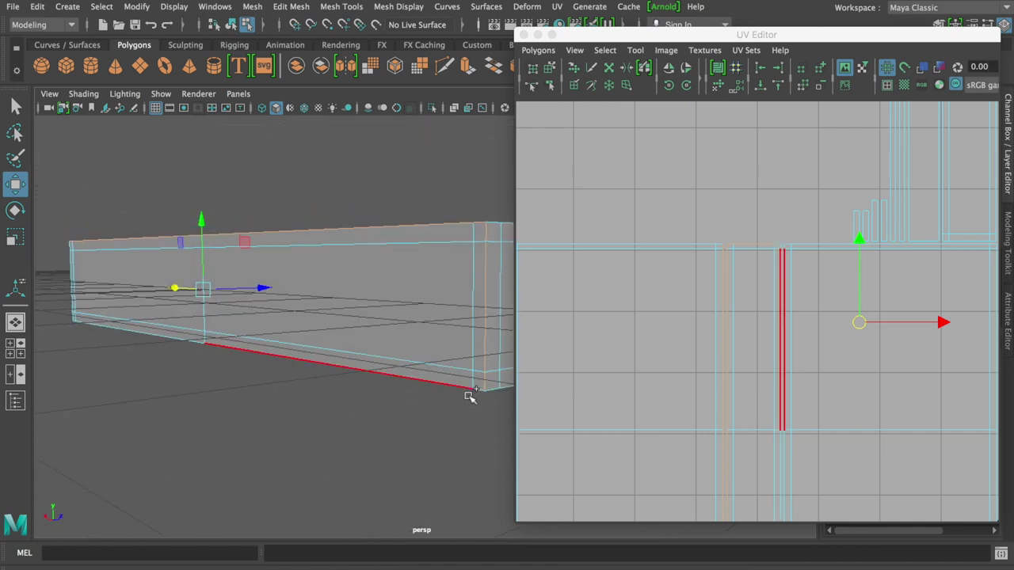
{"action": "mouse_move", "coordinate": [224, 445]}
{"action": "left_mouse_down", "text": "alt"}
{"action": "mouse_move", "coordinate": [238, 402]}
{"action": "mouse_move", "coordinate": [470, 403]}
{"action": "left_mouse_up", "text": "alt"}
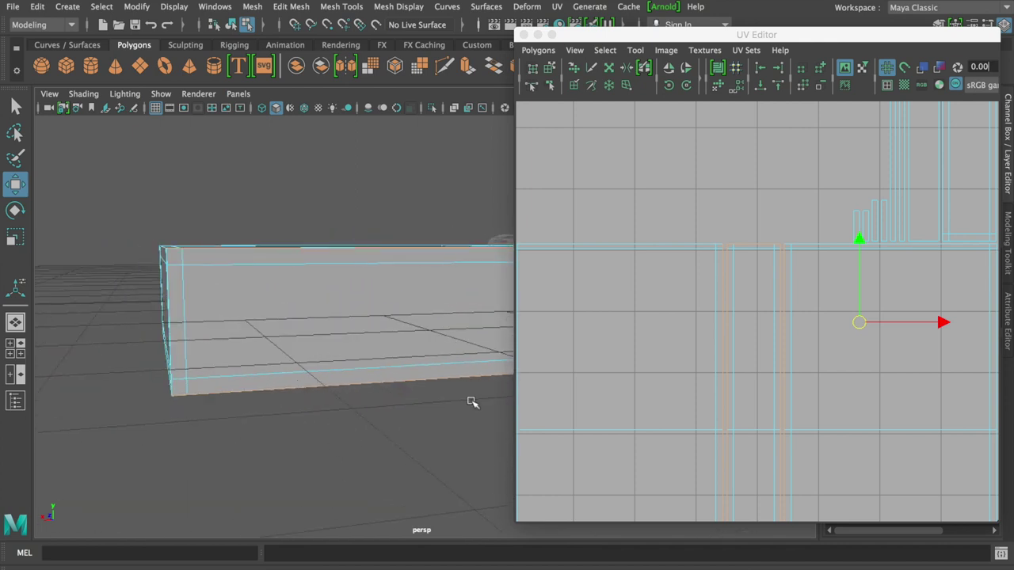
{"action": "left_click_drag", "start_coordinate": [272, 369], "coordinate": [265, 358], "text": "alt"}
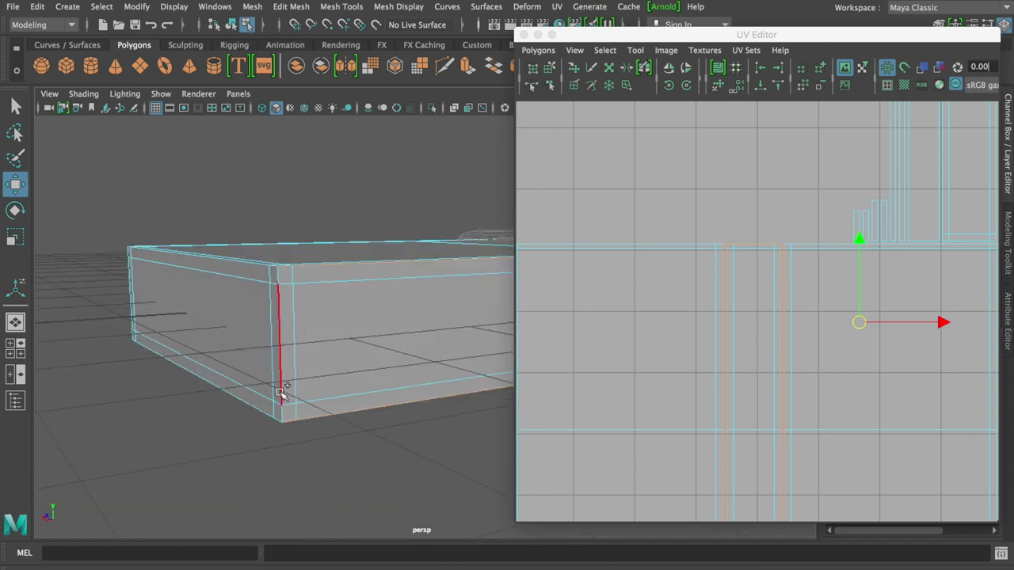
{"action": "left_click", "coordinate": [279, 351]}
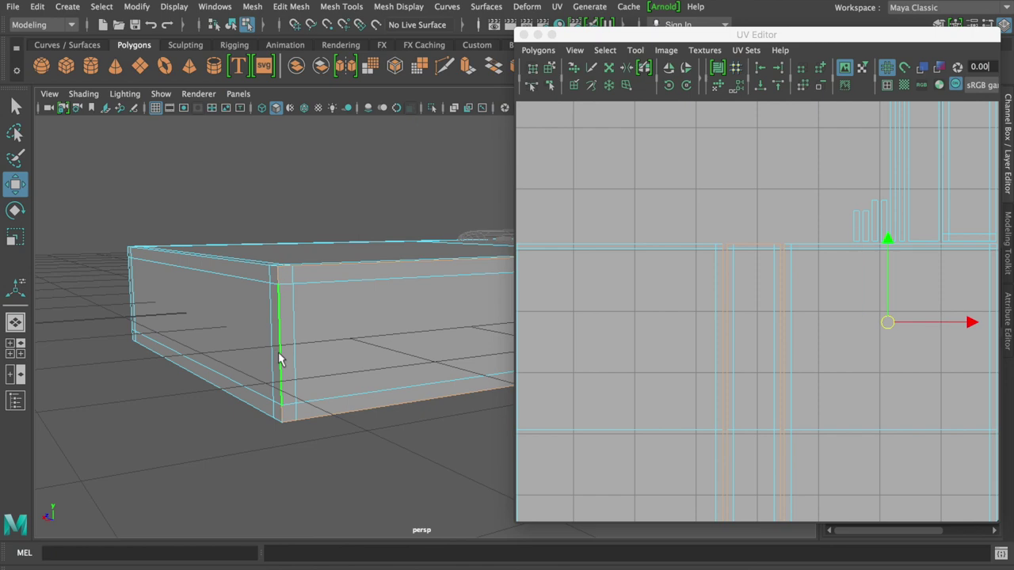
{"action": "mouse_move", "coordinate": [279, 351]}
{"action": "left_mouse_down", "text": "alt"}
{"action": "mouse_move", "coordinate": [357, 362]}
{"action": "mouse_move", "coordinate": [283, 367]}
{"action": "mouse_move", "coordinate": [321, 362]}
{"action": "mouse_move", "coordinate": [288, 356]}
{"action": "left_mouse_up", "text": "alt"}
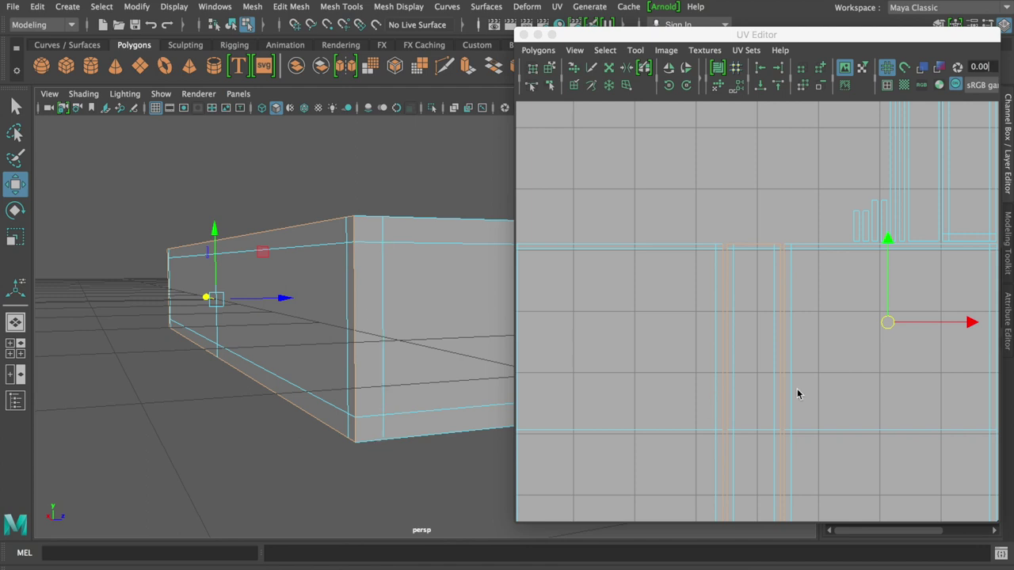
Move and sew the UV shells along that edge (polyMapSewMove1) and select the joined shell
{"action": "right_click_drag", "start_coordinate": [767, 331], "coordinate": [758, 293], "text": "shift"}
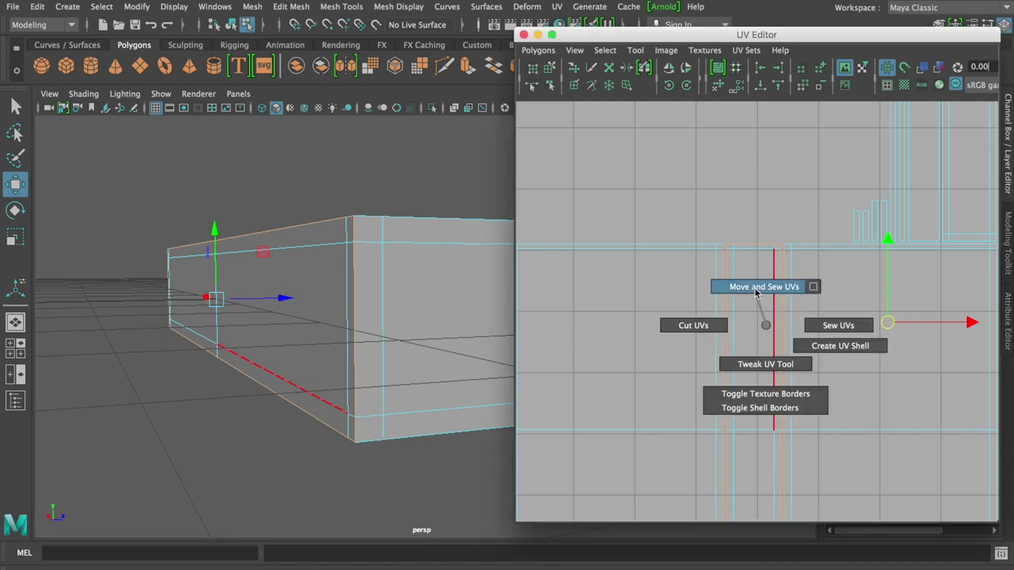
{"action": "right_click_drag", "start_coordinate": [755, 291], "coordinate": [716, 312], "text": "shift"}
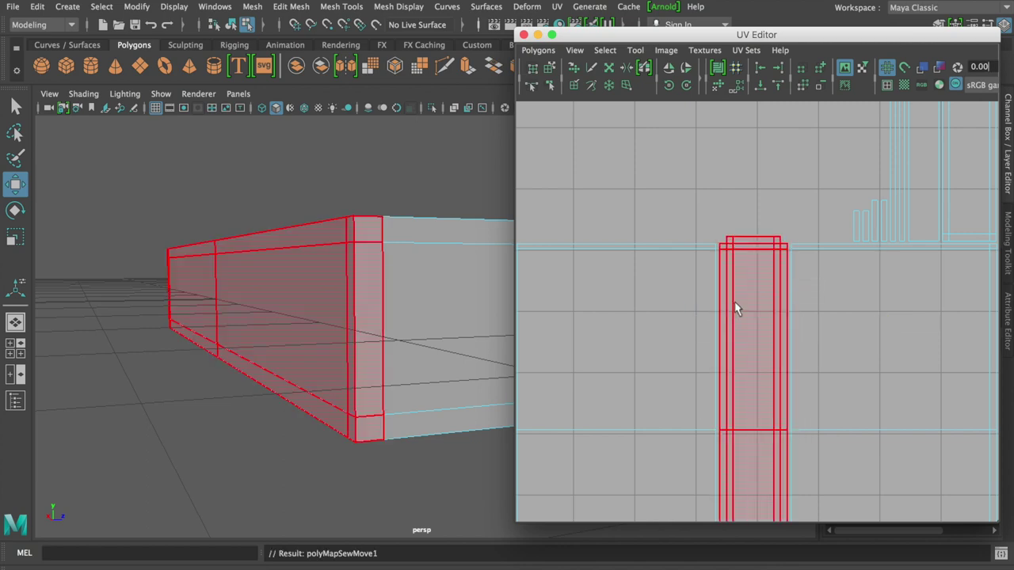
{"action": "left_click", "coordinate": [735, 301]}
Deselect the sewn shell and inspect the box's underside, side, top and front faces
{"action": "left_click_drag", "start_coordinate": [398, 360], "coordinate": [286, 356], "text": "alt"}
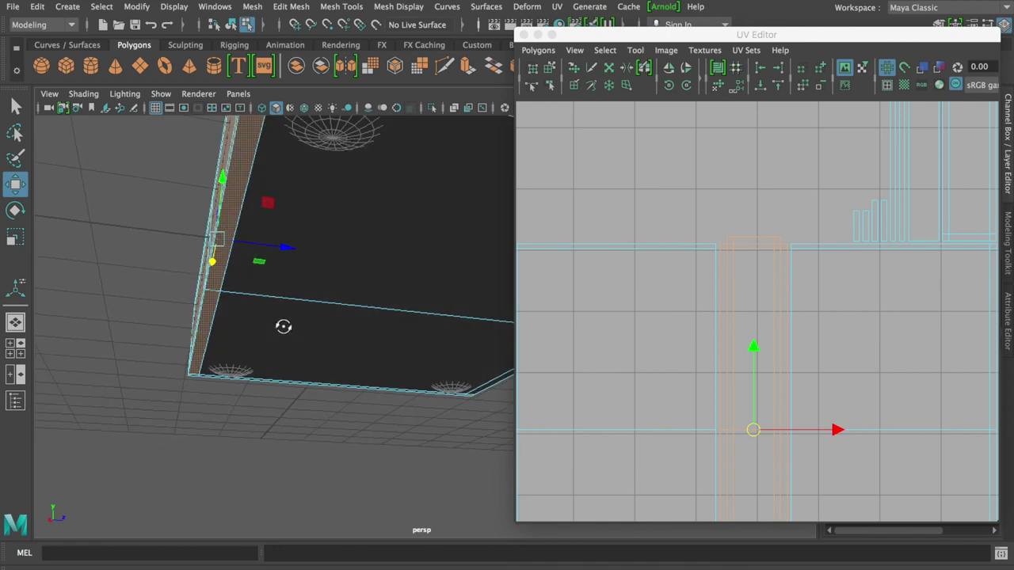
{"action": "left_click_drag", "start_coordinate": [286, 355], "coordinate": [294, 351], "text": "alt"}
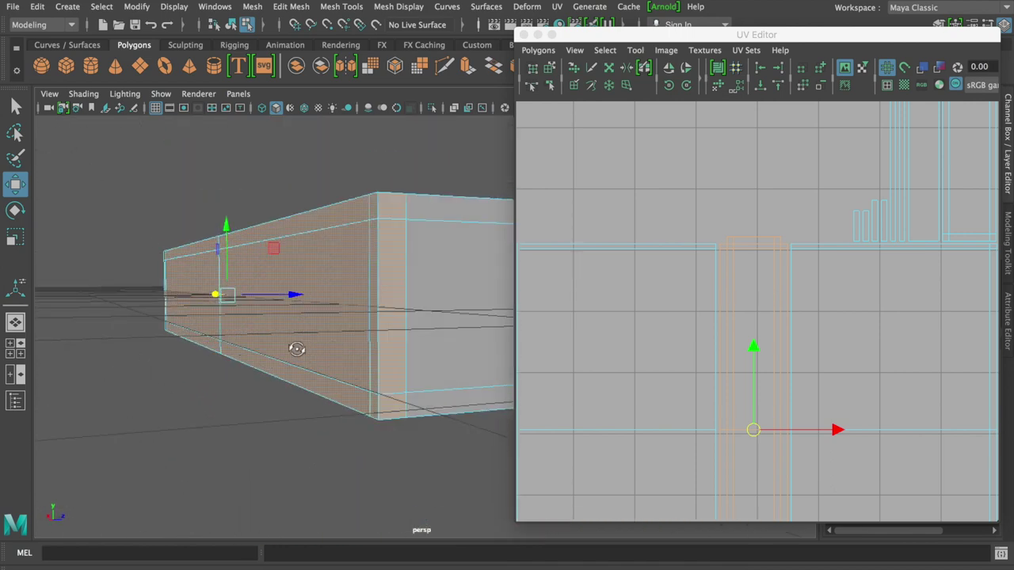
{"action": "middle_click_drag", "start_coordinate": [753, 412], "coordinate": [707, 347], "text": "alt"}
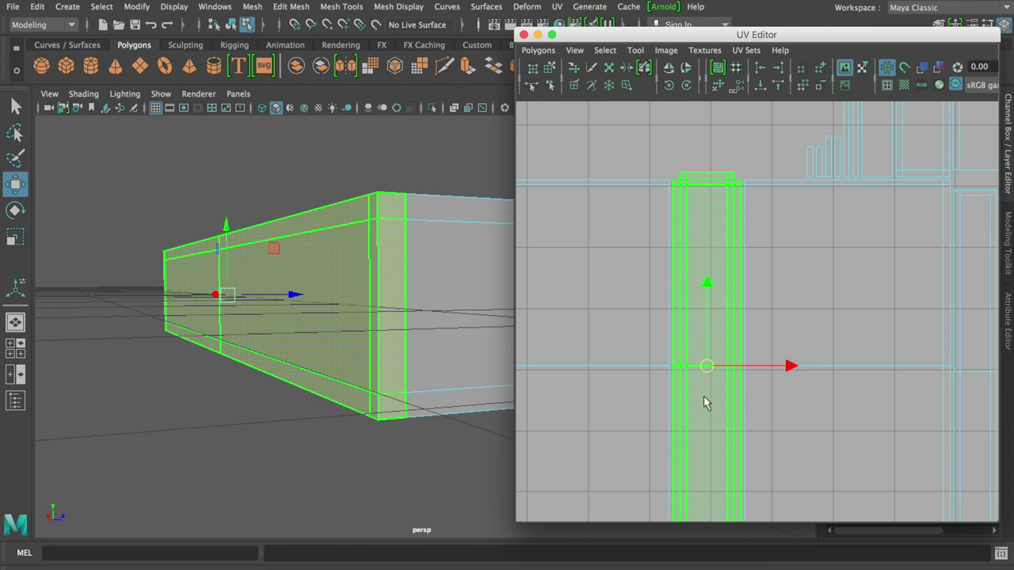
{"action": "left_click", "coordinate": [385, 486]}
{"action": "left_click", "coordinate": [356, 412]}
{"action": "mouse_move", "coordinate": [356, 410]}
{"action": "left_mouse_down", "text": "alt"}
{"action": "mouse_move", "coordinate": [351, 399]}
{"action": "mouse_move", "coordinate": [380, 402]}
{"action": "mouse_move", "coordinate": [377, 339]}
{"action": "left_mouse_up", "text": "alt"}
{"action": "left_click", "coordinate": [377, 340]}
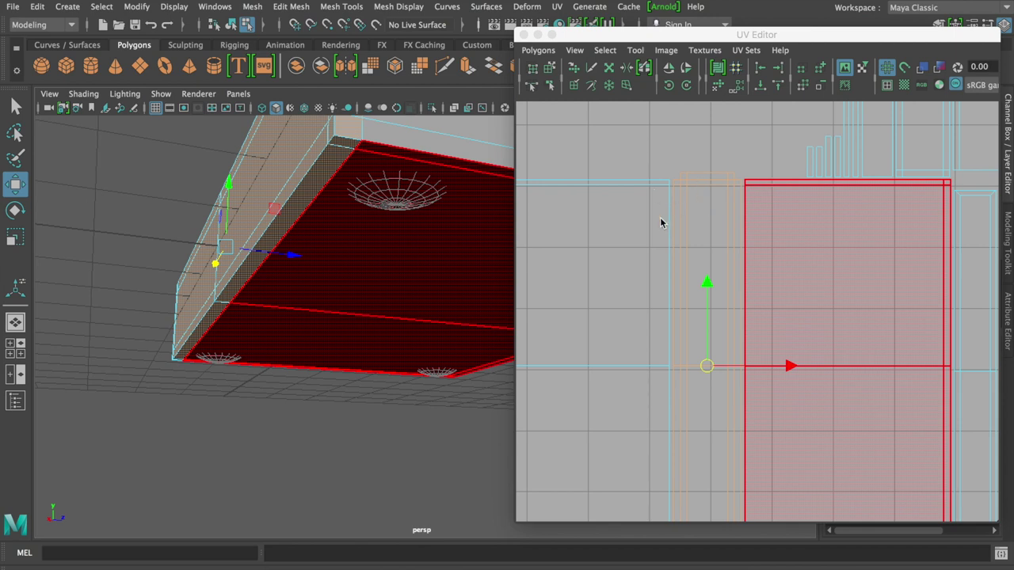
{"action": "left_click_drag", "start_coordinate": [380, 186], "coordinate": [358, 199], "text": "alt"}
{"action": "left_click", "coordinate": [358, 220]}
{"action": "left_click_drag", "start_coordinate": [396, 317], "coordinate": [283, 339], "text": "alt"}
{"action": "left_click", "coordinate": [423, 330]}
{"action": "mouse_move", "coordinate": [423, 330]}
{"action": "left_mouse_down", "text": "alt"}
{"action": "mouse_move", "coordinate": [450, 345]}
{"action": "mouse_move", "coordinate": [362, 344]}
{"action": "mouse_move", "coordinate": [441, 328]}
{"action": "mouse_move", "coordinate": [296, 306]}
{"action": "left_mouse_up", "text": "alt"}
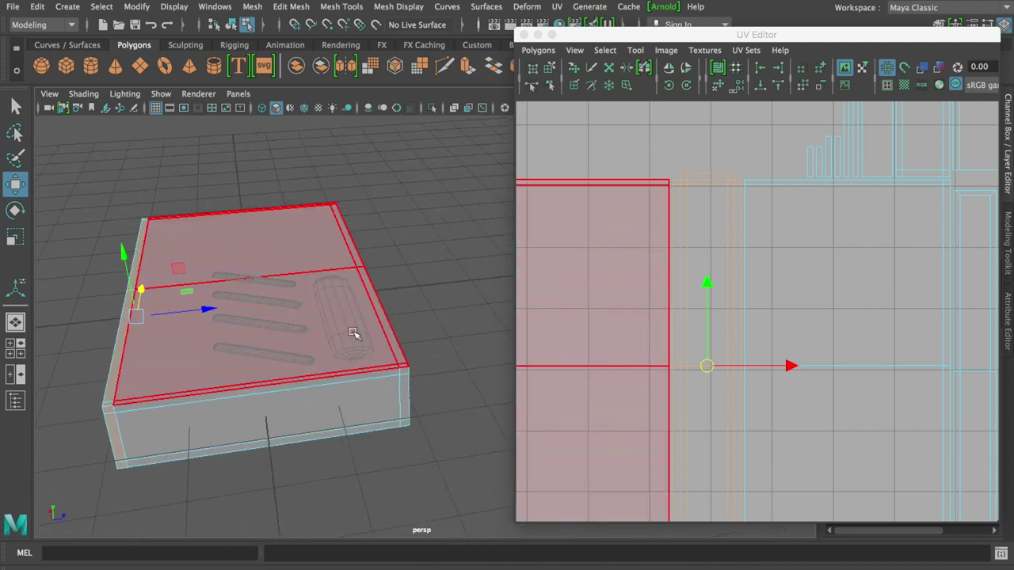
{"action": "left_click_drag", "start_coordinate": [353, 332], "coordinate": [389, 367], "text": "alt"}
{"action": "left_click", "coordinate": [381, 369]}
Switch to Edge mode, select the vertical corner edge loop, and cut UVs along it (polyMapCut2)
{"action": "mouse_move", "coordinate": [380, 369]}
{"action": "right_mouse_down"}
{"action": "mouse_move", "coordinate": [400, 179]}
{"action": "mouse_move", "coordinate": [378, 161]}
{"action": "right_mouse_up"}
{"action": "left_click", "coordinate": [370, 380]}
{"action": "double_click", "coordinate": [372, 382]}
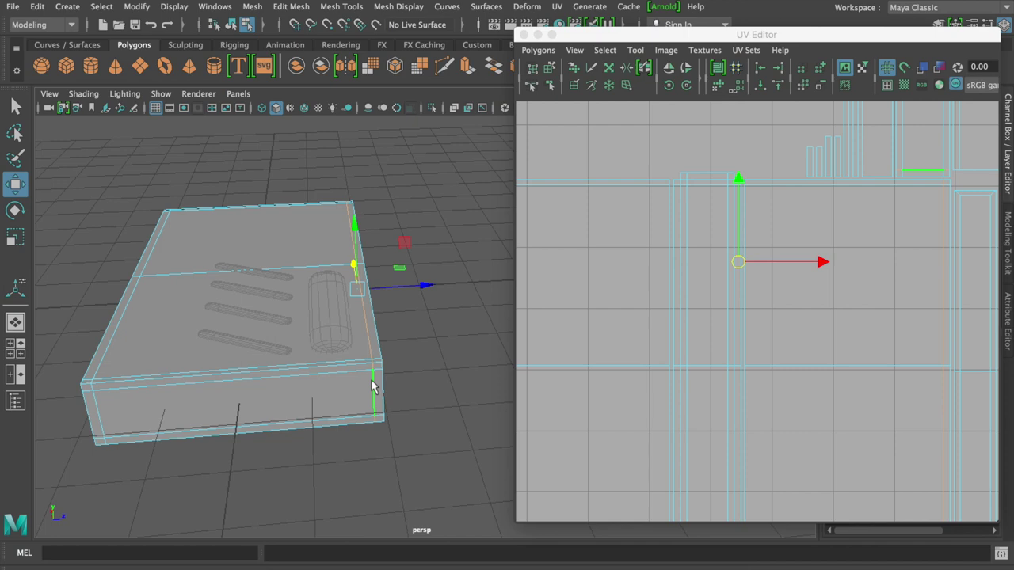
{"action": "mouse_move", "coordinate": [372, 377]}
{"action": "left_mouse_down", "text": "alt"}
{"action": "mouse_move", "coordinate": [358, 404]}
{"action": "mouse_move", "coordinate": [381, 343]}
{"action": "mouse_move", "coordinate": [376, 405]}
{"action": "mouse_move", "coordinate": [354, 378]}
{"action": "left_mouse_up", "text": "alt"}
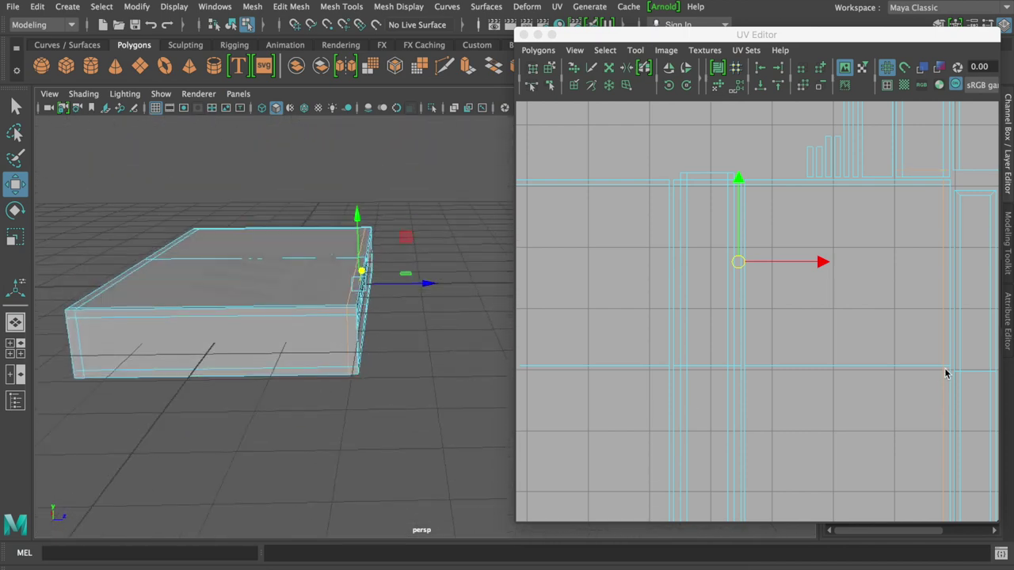
{"action": "left_click", "coordinate": [944, 300]}
{"action": "mouse_move", "coordinate": [886, 289]}
{"action": "right_mouse_down", "text": "shift"}
{"action": "mouse_move", "coordinate": [802, 299]}
{"action": "mouse_move", "coordinate": [803, 290]}
{"action": "right_mouse_up", "text": "shift"}
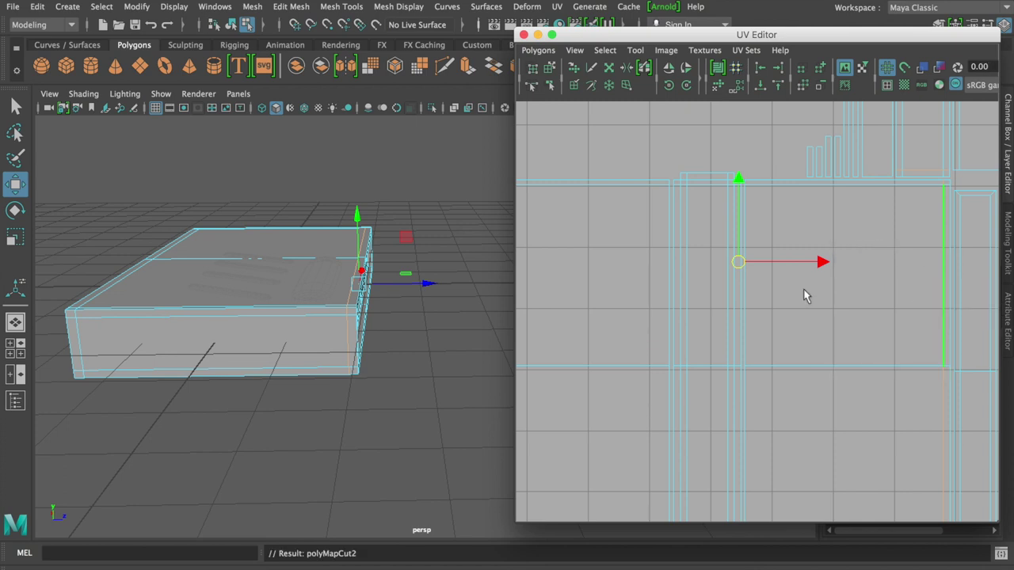
Select the dark side face's top edge and the corner edge at the box's end
{"action": "left_click_drag", "start_coordinate": [400, 367], "coordinate": [419, 319], "text": "alt"}
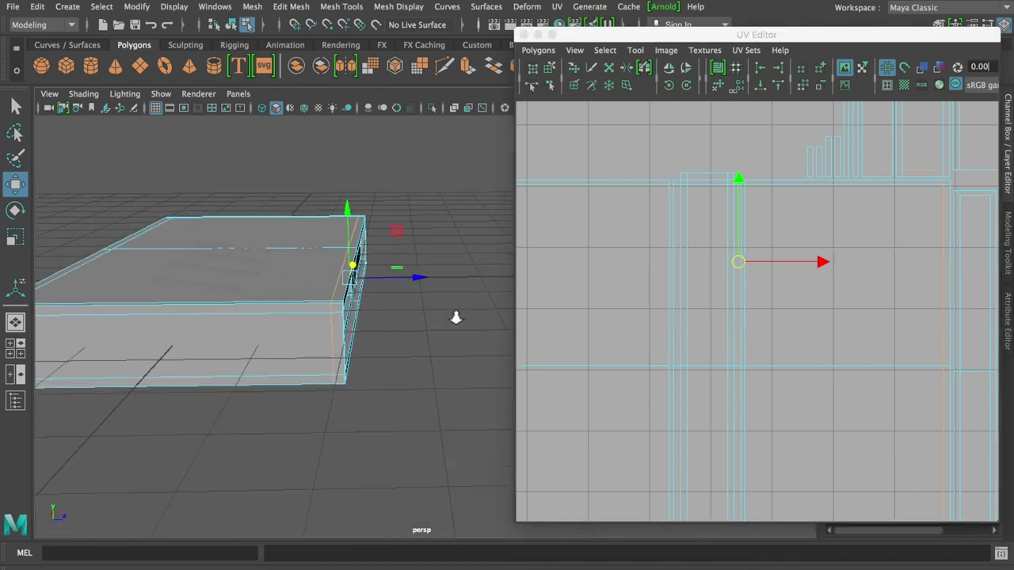
{"action": "left_click_drag", "start_coordinate": [244, 293], "coordinate": [231, 293], "text": "alt"}
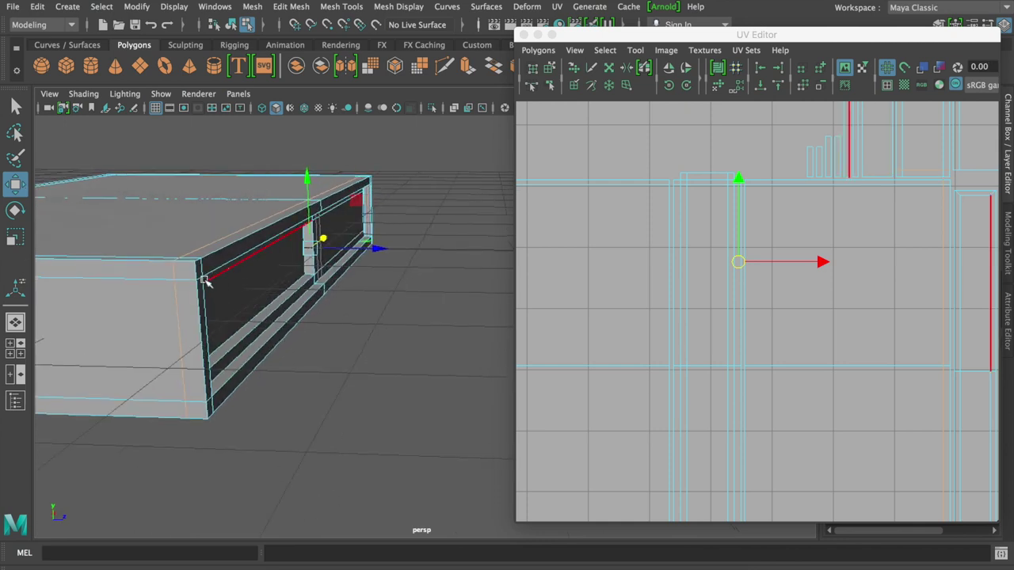
{"action": "left_click", "coordinate": [199, 273]}
{"action": "left_click", "coordinate": [199, 274]}
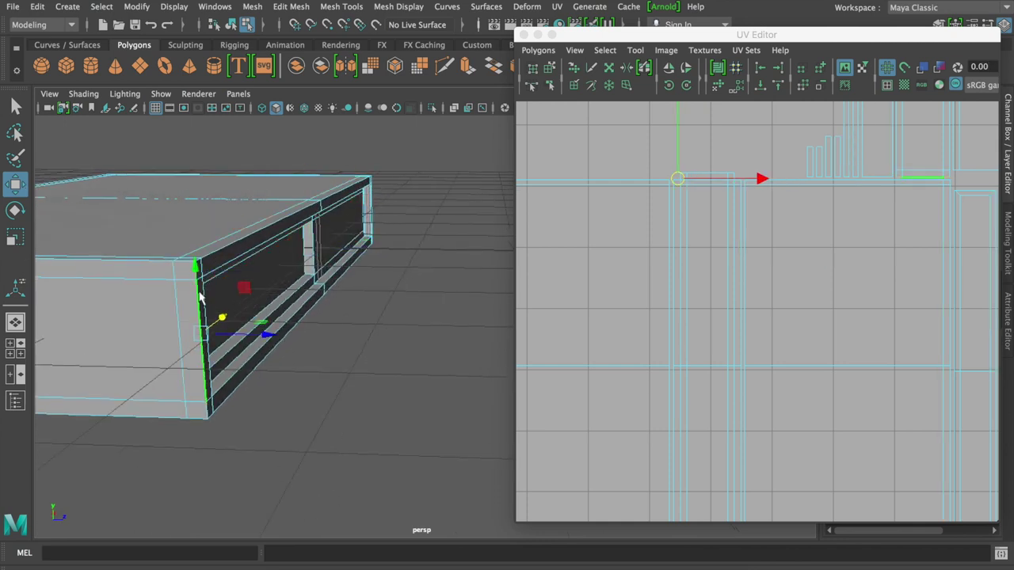
{"action": "left_click_drag", "start_coordinate": [200, 274], "coordinate": [158, 335], "text": "alt"}
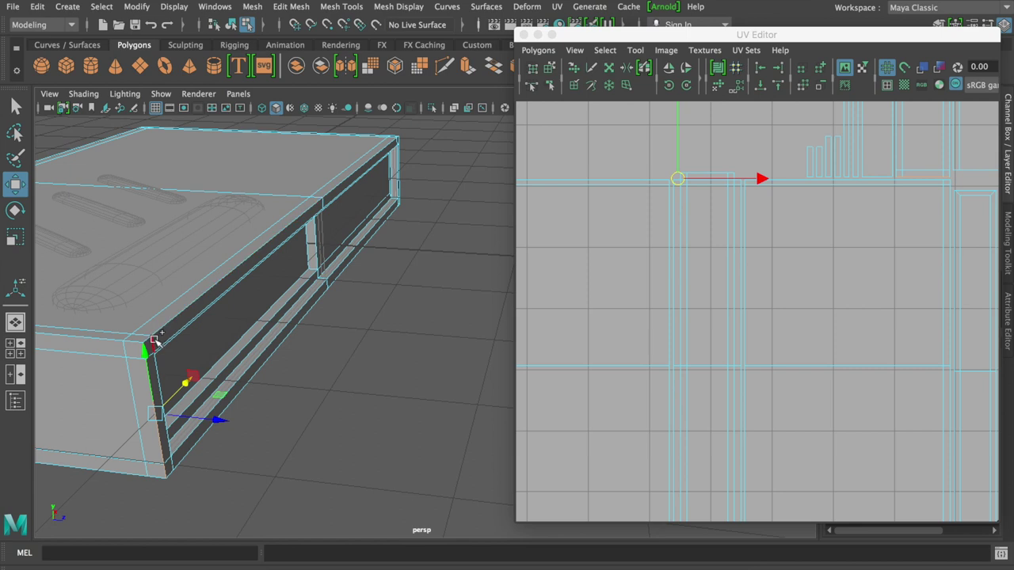
{"action": "left_click_drag", "start_coordinate": [152, 342], "coordinate": [61, 343], "text": "alt"}
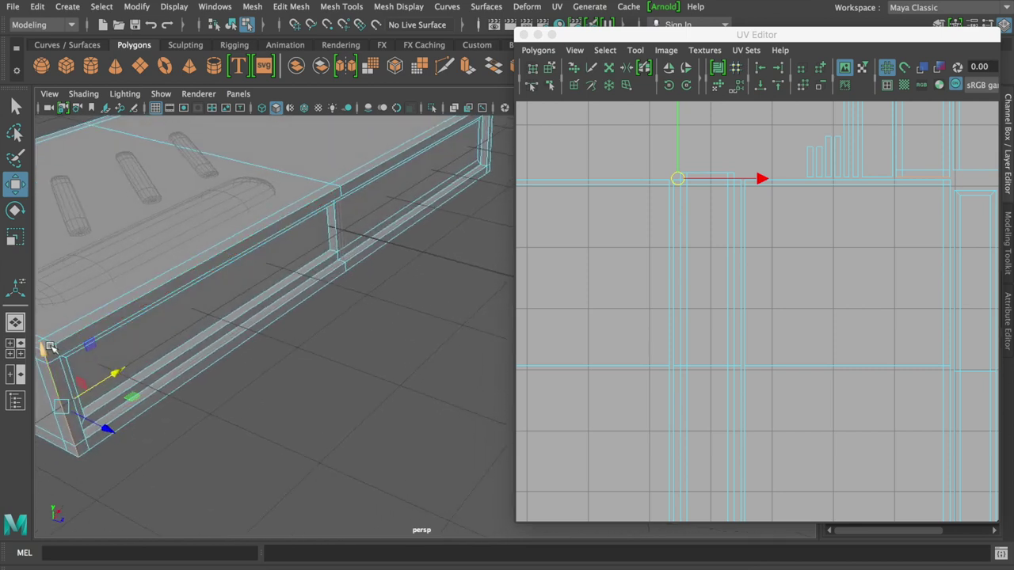
{"action": "left_click", "coordinate": [55, 346]}
{"action": "mouse_move", "coordinate": [293, 264]}
{"action": "left_mouse_down", "text": "alt"}
{"action": "mouse_move", "coordinate": [335, 221]}
{"action": "mouse_move", "coordinate": [133, 320]}
{"action": "mouse_move", "coordinate": [152, 306]}
{"action": "mouse_move", "coordinate": [301, 306]}
{"action": "mouse_move", "coordinate": [340, 317]}
{"action": "mouse_move", "coordinate": [294, 369]}
{"action": "left_mouse_up", "text": "alt"}
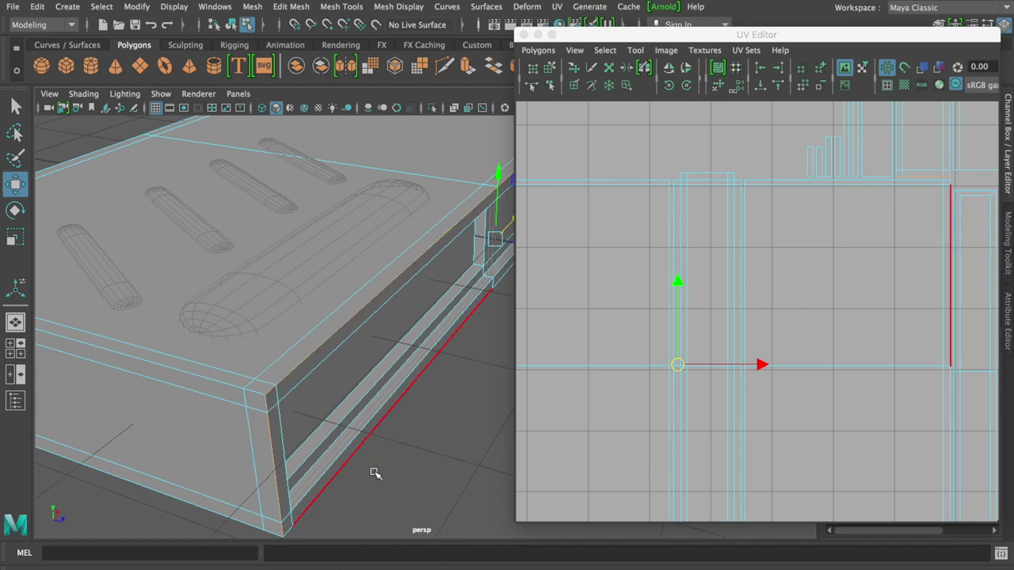
Select the vertical corner edge and move and sew its UVs (polyMapSewMove2)
{"action": "mouse_move", "coordinate": [375, 473]}
{"action": "left_mouse_down", "text": "alt"}
{"action": "mouse_move", "coordinate": [362, 460]}
{"action": "mouse_move", "coordinate": [409, 407]}
{"action": "mouse_move", "coordinate": [400, 387]}
{"action": "left_mouse_up", "text": "alt"}
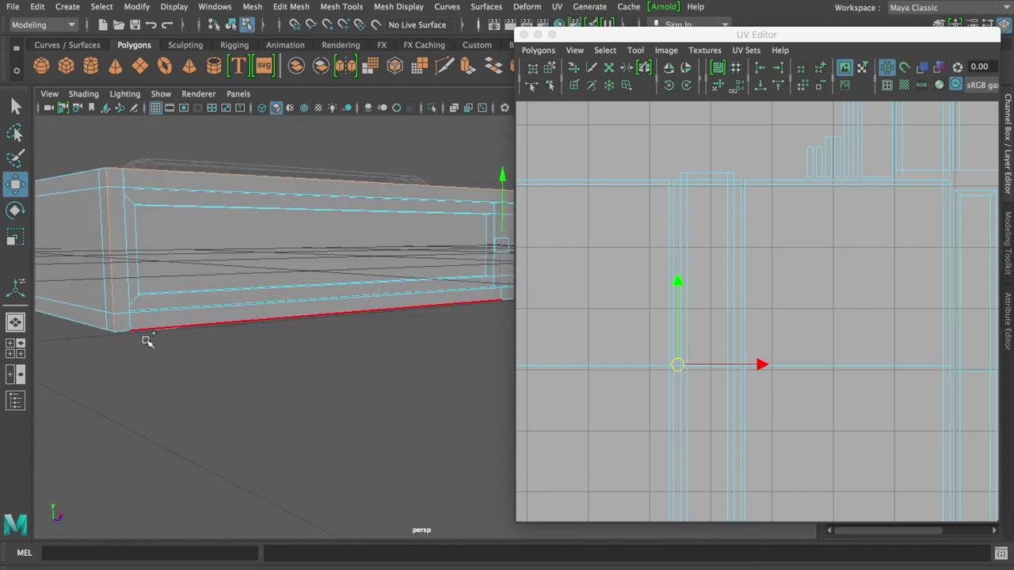
{"action": "mouse_move", "coordinate": [128, 337]}
{"action": "left_mouse_down", "text": "alt"}
{"action": "mouse_move", "coordinate": [323, 317]}
{"action": "mouse_move", "coordinate": [195, 328]}
{"action": "mouse_move", "coordinate": [219, 317]}
{"action": "mouse_move", "coordinate": [6, 323]}
{"action": "mouse_move", "coordinate": [255, 410]}
{"action": "left_mouse_up", "text": "alt"}
{"action": "left_click", "coordinate": [319, 408]}
{"action": "mouse_move", "coordinate": [318, 420]}
{"action": "left_mouse_down", "text": "alt"}
{"action": "mouse_move", "coordinate": [338, 421]}
{"action": "mouse_move", "coordinate": [195, 415]}
{"action": "mouse_move", "coordinate": [321, 406]}
{"action": "left_mouse_up", "text": "alt"}
{"action": "right_click_drag", "start_coordinate": [772, 313], "coordinate": [759, 274], "text": "shift"}
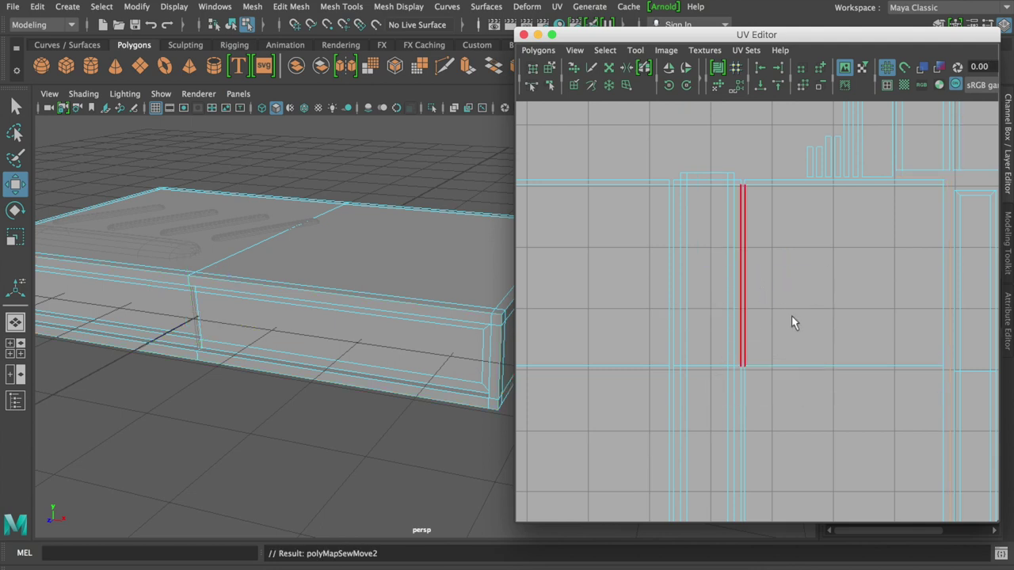
{"action": "scroll", "coordinate": [792, 321], "scroll_direction": "down", "scroll_amount": 2}
Select the left UV shell and the strip of rail faces on the box
{"action": "right_click_drag", "start_coordinate": [784, 324], "coordinate": [770, 318]}
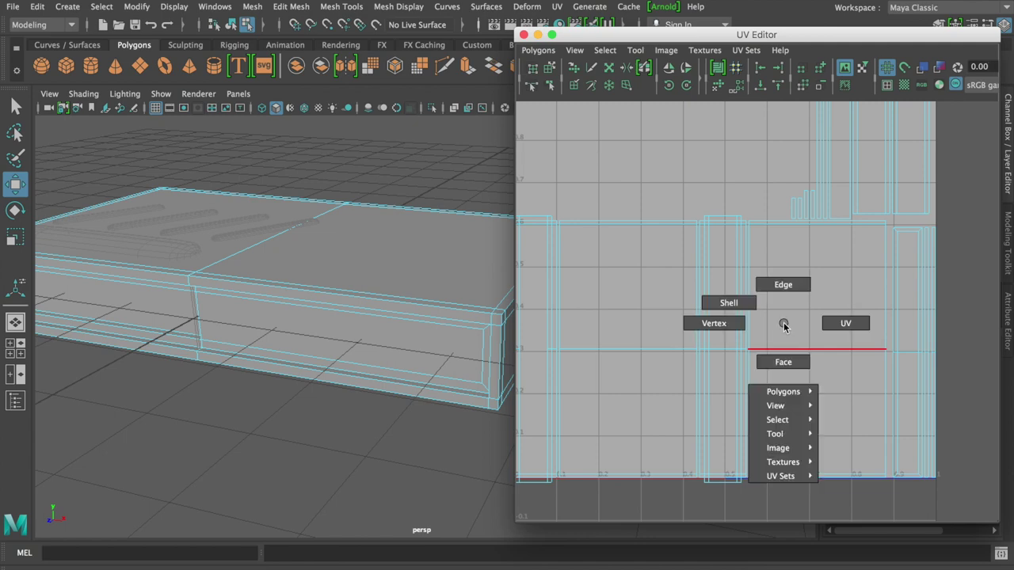
{"action": "left_click", "coordinate": [554, 288]}
{"action": "mouse_move", "coordinate": [444, 356]}
{"action": "left_mouse_down", "text": "alt"}
{"action": "mouse_move", "coordinate": [432, 394]}
{"action": "mouse_move", "coordinate": [351, 373]}
{"action": "mouse_move", "coordinate": [419, 385]}
{"action": "mouse_move", "coordinate": [342, 357]}
{"action": "left_mouse_up", "text": "alt"}
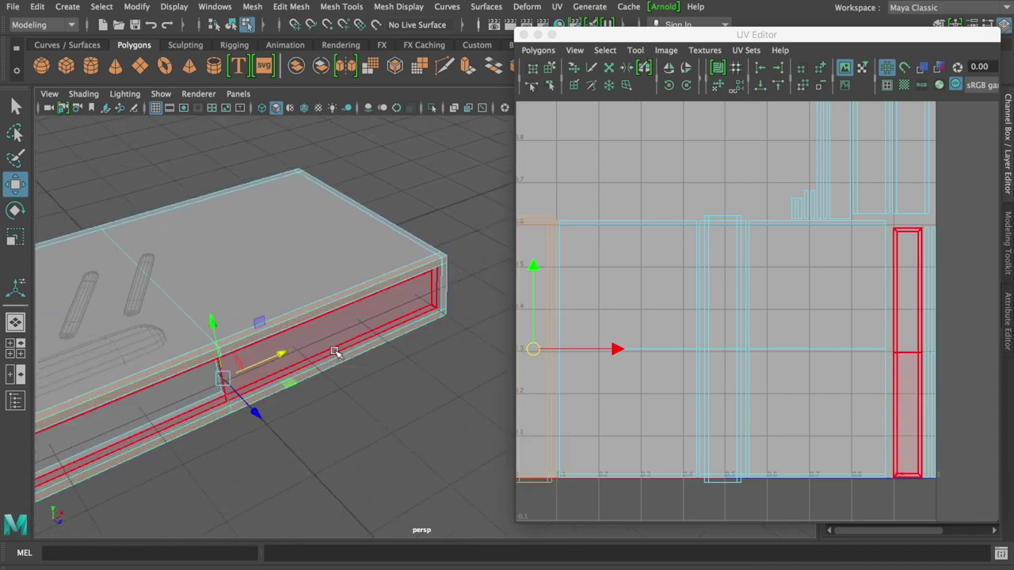
{"action": "mouse_move", "coordinate": [309, 349]}
{"action": "left_mouse_down", "text": "alt"}
{"action": "mouse_move", "coordinate": [362, 369]}
{"action": "mouse_move", "coordinate": [436, 358]}
{"action": "mouse_move", "coordinate": [347, 326]}
{"action": "left_mouse_up", "text": "alt"}
{"action": "right_click_drag", "start_coordinate": [346, 327], "coordinate": [575, 320], "text": "alt"}
{"action": "mouse_move", "coordinate": [214, 343]}
{"action": "left_mouse_down", "text": "alt"}
{"action": "mouse_move", "coordinate": [351, 339]}
{"action": "mouse_move", "coordinate": [210, 339]}
{"action": "left_mouse_up", "text": "alt"}
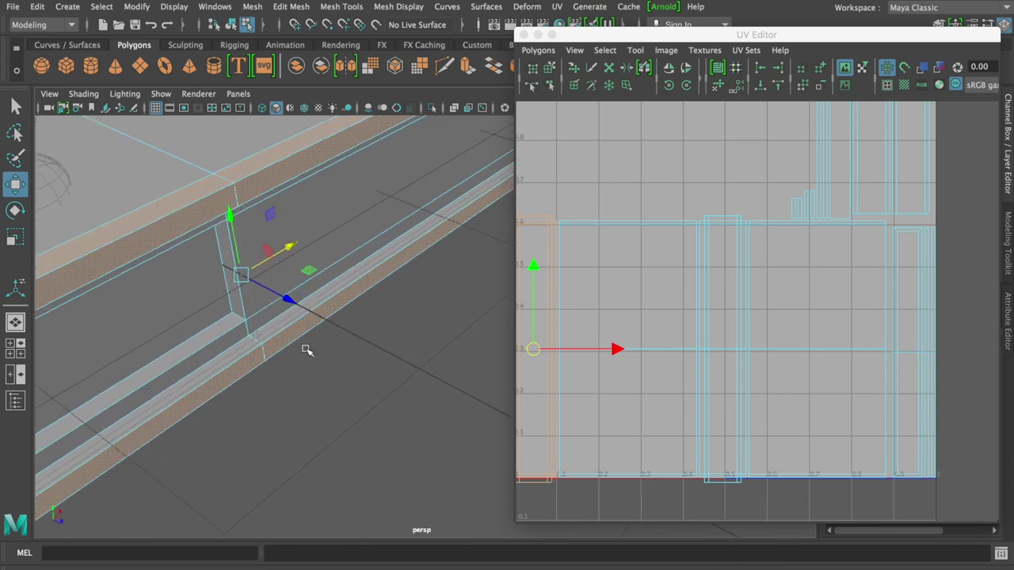
{"action": "left_click", "coordinate": [266, 341]}
{"action": "right_click_drag", "start_coordinate": [266, 341], "coordinate": [255, 164]}
Select the long rail, top and vertical end edges, then Move and Sew their UVs
{"action": "left_click", "coordinate": [286, 329]}
{"action": "left_click_drag", "start_coordinate": [290, 324], "coordinate": [395, 295], "text": "alt"}
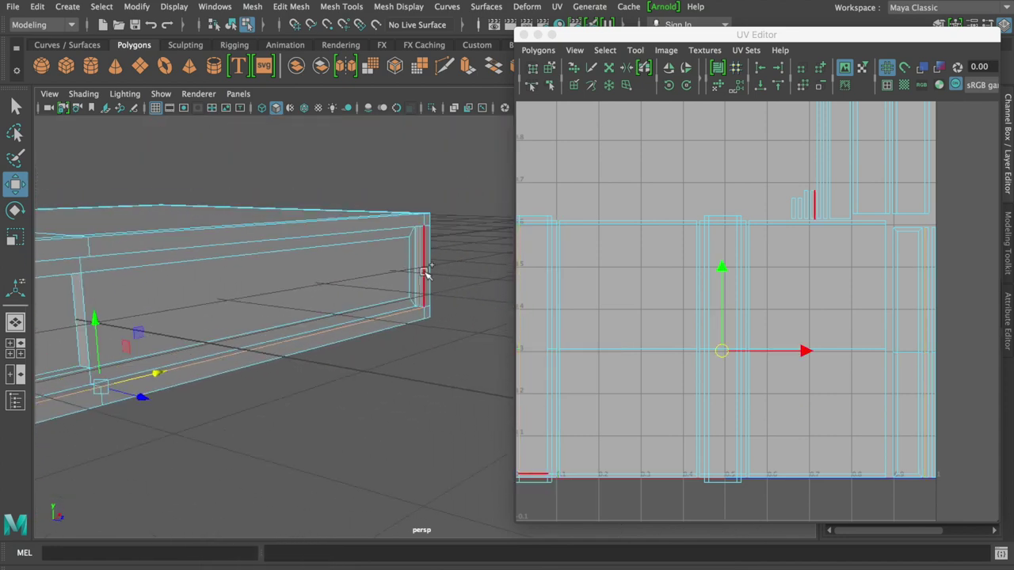
{"action": "left_click", "coordinate": [409, 230], "text": "shift"}
{"action": "mouse_move", "coordinate": [408, 235]}
{"action": "left_mouse_down", "text": "alt"}
{"action": "mouse_move", "coordinate": [399, 303]}
{"action": "mouse_move", "coordinate": [634, 269]}
{"action": "mouse_move", "coordinate": [310, 303]}
{"action": "mouse_move", "coordinate": [510, 288]}
{"action": "left_mouse_up", "text": "alt"}
{"action": "left_click_drag", "start_coordinate": [330, 330], "coordinate": [210, 335], "text": "alt"}
{"action": "left_click", "coordinate": [179, 338], "text": "shift"}
{"action": "mouse_move", "coordinate": [623, 380]}
{"action": "right_mouse_down", "text": "shift"}
{"action": "mouse_move", "coordinate": [630, 351]}
{"action": "mouse_move", "coordinate": [578, 317]}
{"action": "right_mouse_up", "text": "shift"}
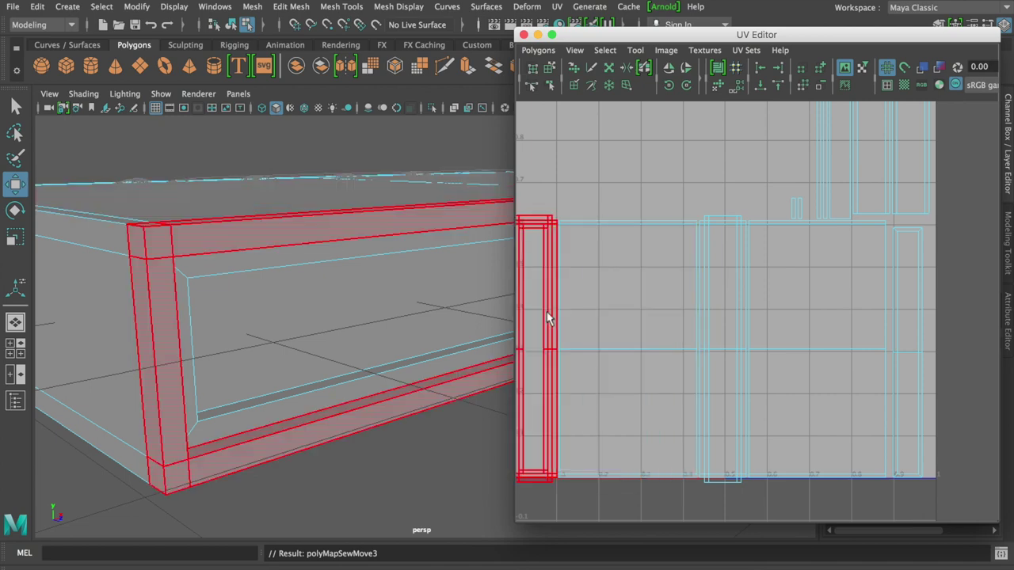
Check the combined left UV shell and inspect the bottom rail faces, then clear the selection
{"action": "left_click", "coordinate": [544, 323]}
{"action": "mouse_move", "coordinate": [485, 438]}
{"action": "left_mouse_down", "text": "alt"}
{"action": "mouse_move", "coordinate": [455, 423]}
{"action": "mouse_move", "coordinate": [464, 432]}
{"action": "mouse_move", "coordinate": [364, 346]}
{"action": "mouse_move", "coordinate": [441, 335]}
{"action": "mouse_move", "coordinate": [361, 324]}
{"action": "mouse_move", "coordinate": [351, 305]}
{"action": "mouse_move", "coordinate": [410, 285]}
{"action": "mouse_move", "coordinate": [221, 312]}
{"action": "mouse_move", "coordinate": [281, 302]}
{"action": "mouse_move", "coordinate": [276, 293]}
{"action": "left_mouse_up", "text": "alt"}
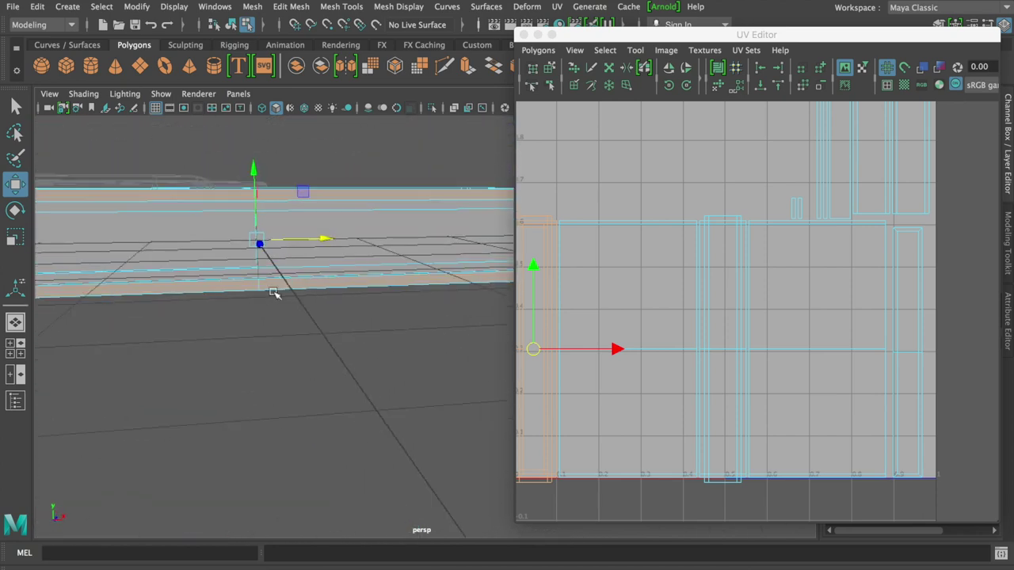
{"action": "left_click", "coordinate": [363, 205]}
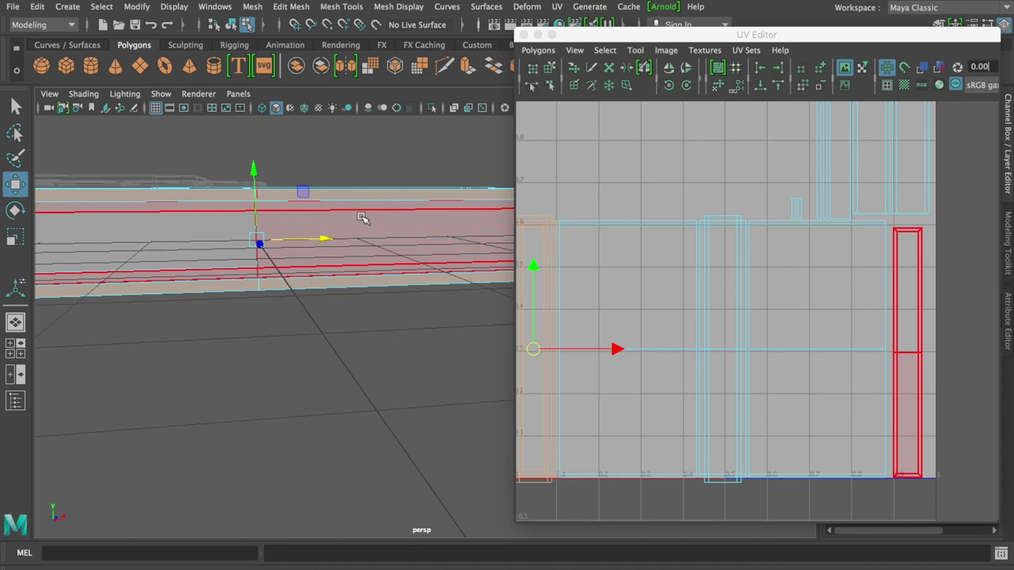
{"action": "mouse_move", "coordinate": [373, 269]}
{"action": "left_mouse_down", "text": "alt"}
{"action": "mouse_move", "coordinate": [373, 283]}
{"action": "mouse_move", "coordinate": [425, 288]}
{"action": "left_mouse_up", "text": "alt"}
{"action": "left_click", "coordinate": [191, 288]}
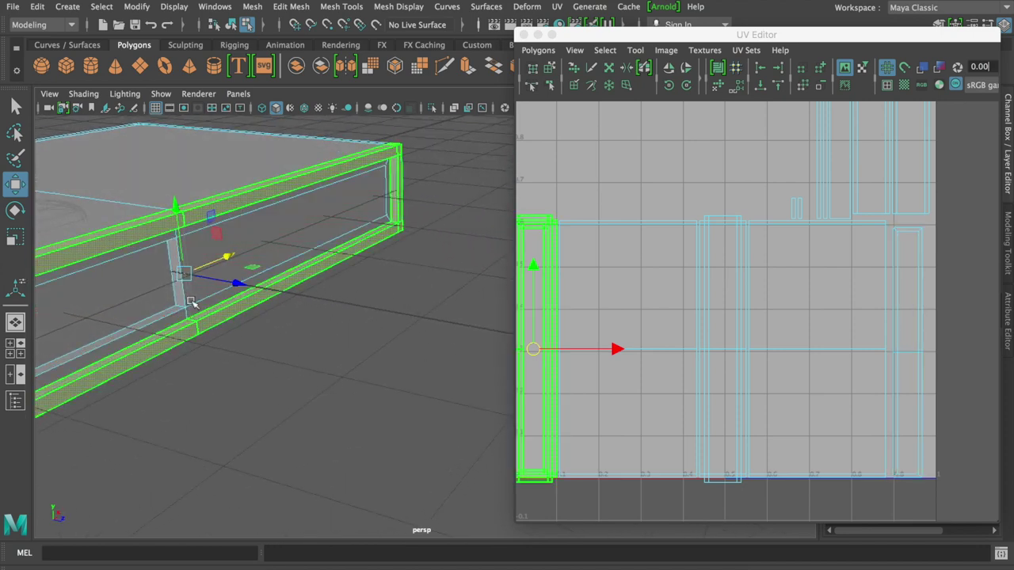
{"action": "left_click", "coordinate": [359, 203]}
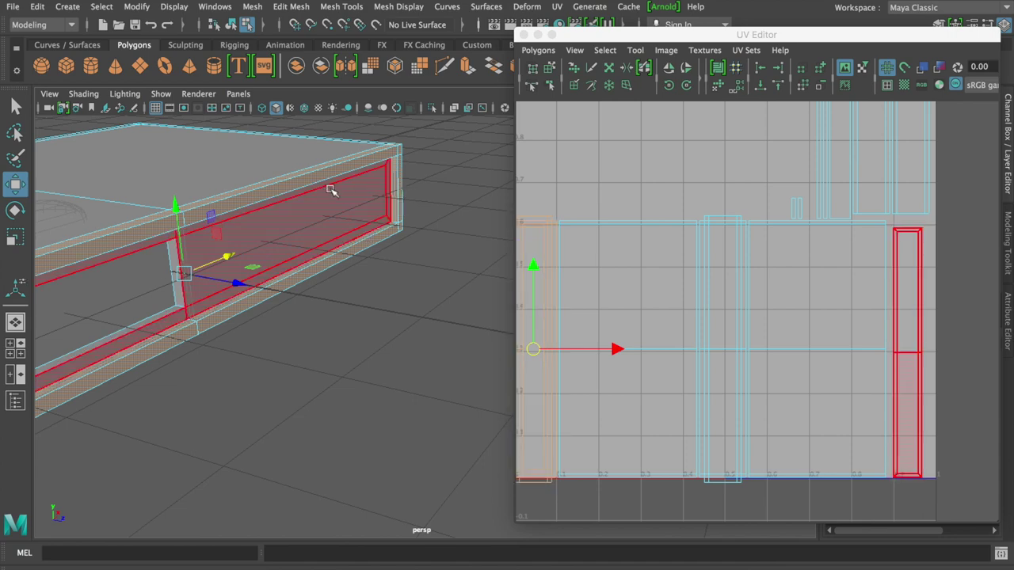
{"action": "left_click", "coordinate": [293, 299]}
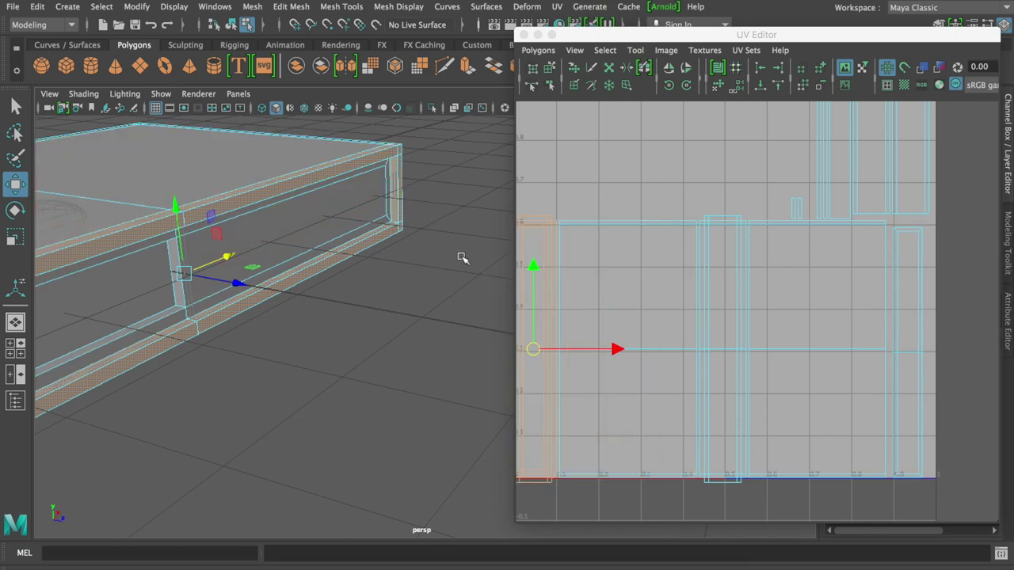
Select the long lower rail edge in Edge mode, then return to Face selection
{"action": "mouse_move", "coordinate": [292, 270]}
{"action": "left_mouse_down", "text": "alt"}
{"action": "mouse_move", "coordinate": [451, 233]}
{"action": "mouse_move", "coordinate": [293, 282]}
{"action": "mouse_move", "coordinate": [433, 290]}
{"action": "mouse_move", "coordinate": [204, 362]}
{"action": "mouse_move", "coordinate": [398, 233]}
{"action": "mouse_move", "coordinate": [357, 351]}
{"action": "mouse_move", "coordinate": [389, 351]}
{"action": "left_mouse_up", "text": "alt"}
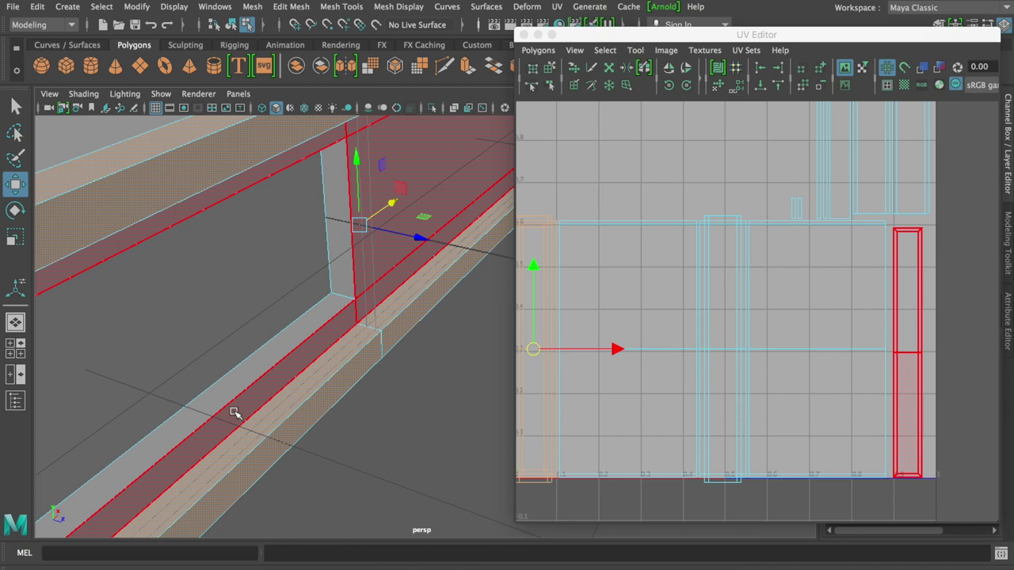
{"action": "right_click_drag", "start_coordinate": [354, 327], "coordinate": [351, 161]}
{"action": "left_click", "coordinate": [351, 331]}
{"action": "left_click", "coordinate": [370, 324]}
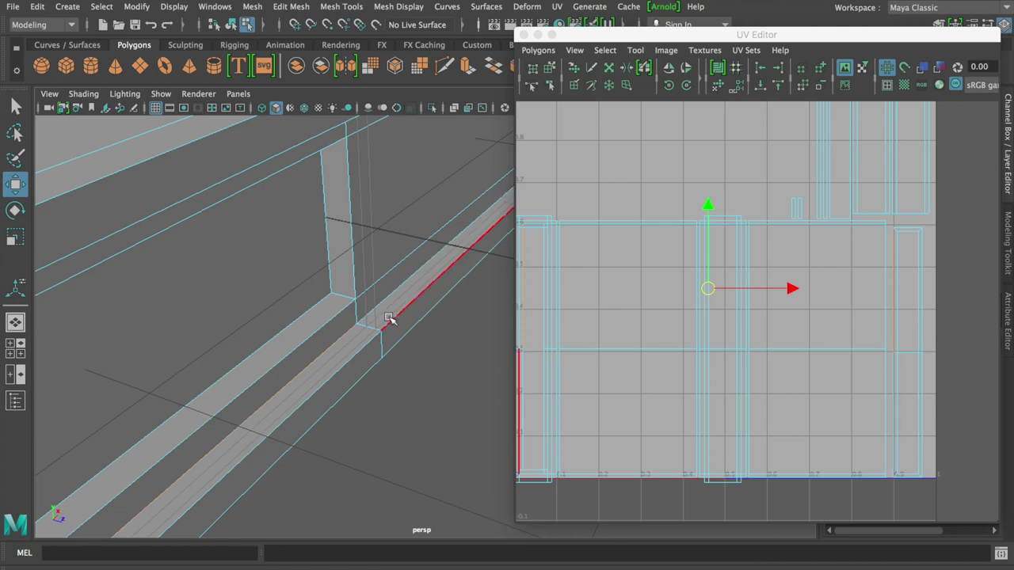
{"action": "left_click", "coordinate": [353, 333]}
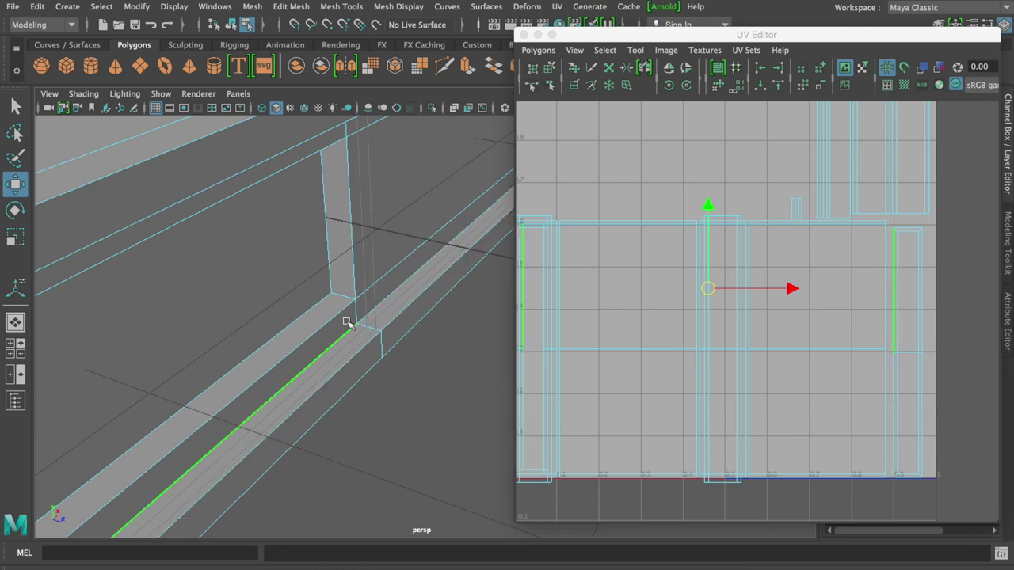
{"action": "mouse_move", "coordinate": [359, 326]}
{"action": "left_mouse_down", "text": "alt"}
{"action": "mouse_move", "coordinate": [274, 324]}
{"action": "mouse_move", "coordinate": [335, 335]}
{"action": "mouse_move", "coordinate": [396, 307]}
{"action": "mouse_move", "coordinate": [225, 384]}
{"action": "left_mouse_up", "text": "alt"}
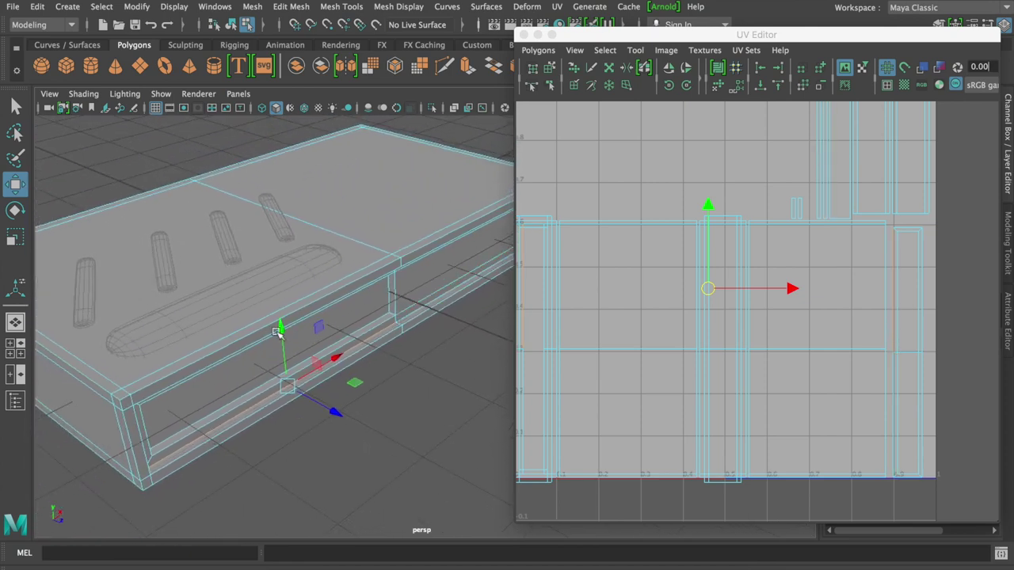
{"action": "mouse_move", "coordinate": [413, 321]}
{"action": "left_mouse_down", "text": "alt"}
{"action": "mouse_move", "coordinate": [367, 262]}
{"action": "mouse_move", "coordinate": [346, 290]}
{"action": "mouse_move", "coordinate": [344, 280]}
{"action": "left_mouse_up", "text": "alt"}
{"action": "right_click_drag", "start_coordinate": [341, 198], "coordinate": [345, 239]}
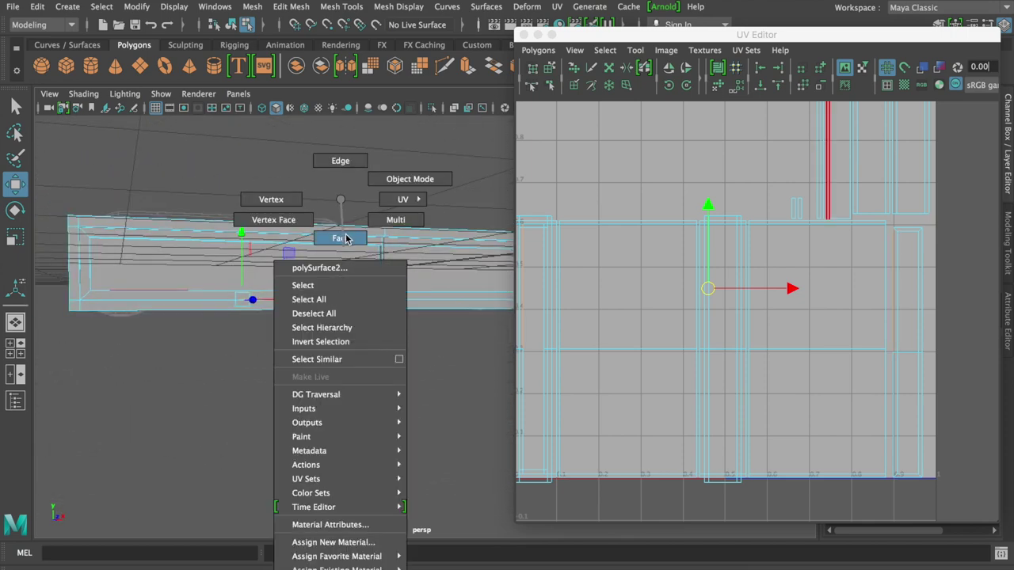
{"action": "left_click", "coordinate": [362, 253]}
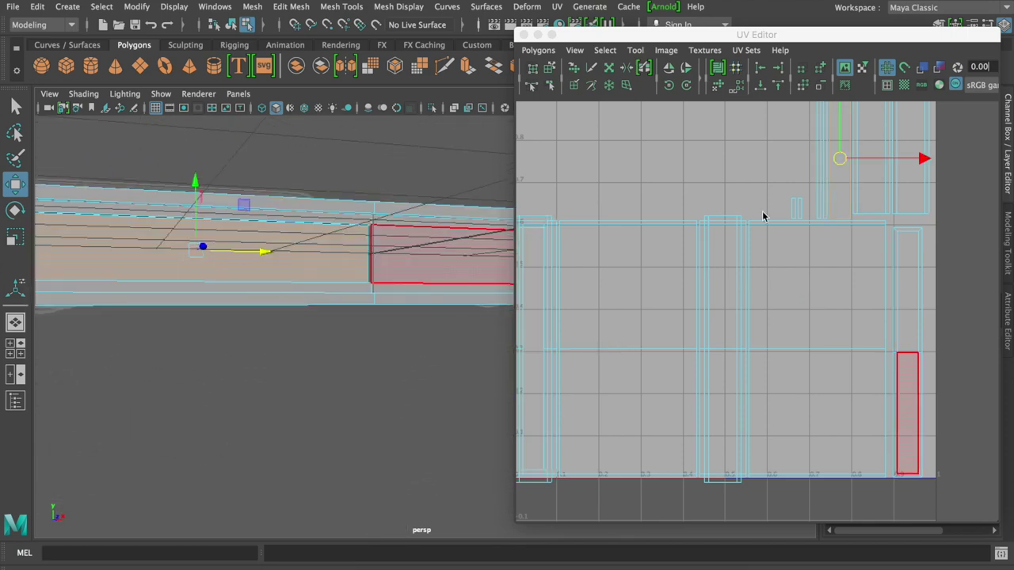
{"action": "left_click", "coordinate": [289, 245]}
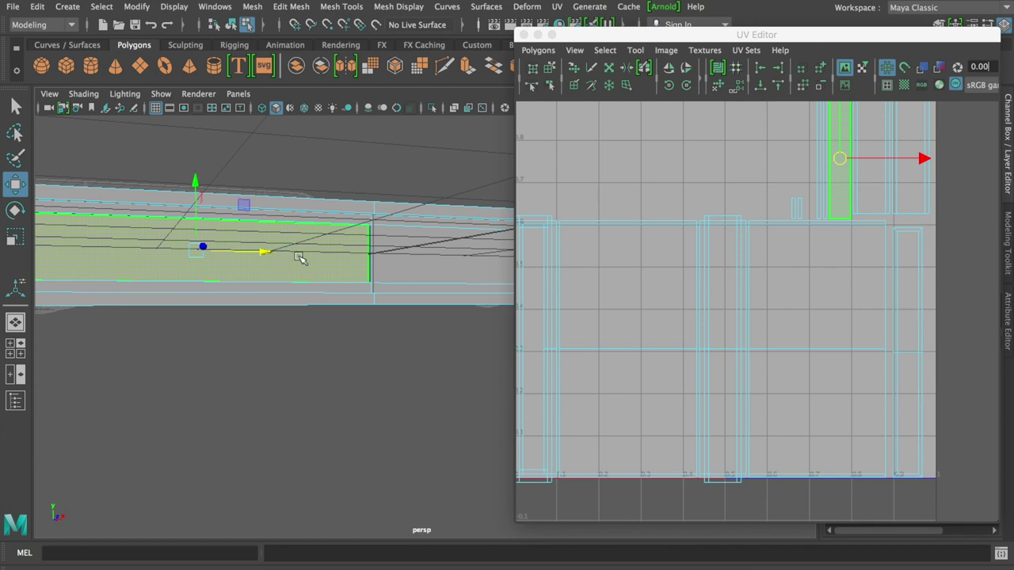
{"action": "left_click_drag", "start_coordinate": [294, 256], "coordinate": [260, 268], "text": "alt"}
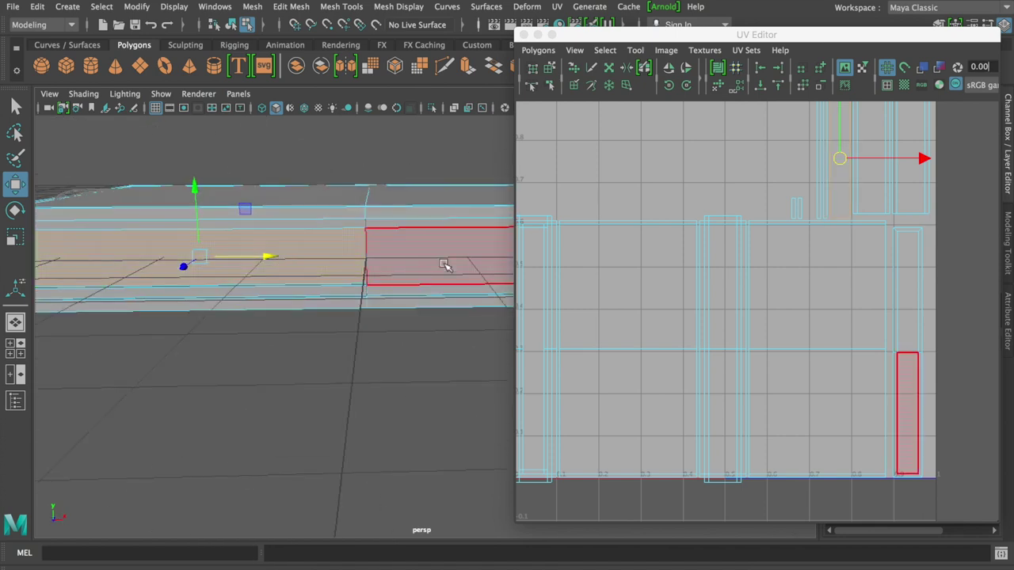
{"action": "left_click", "coordinate": [444, 268]}
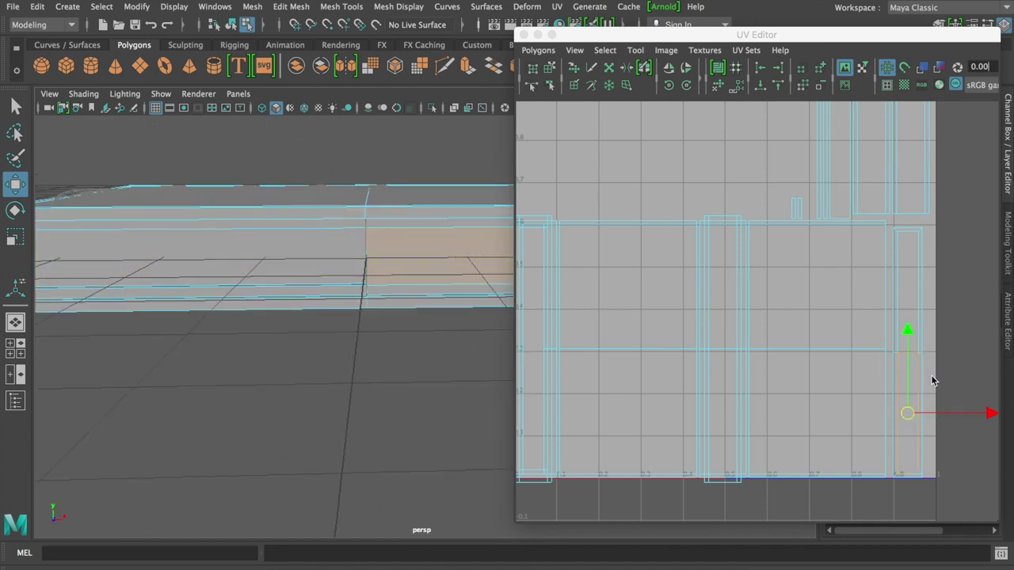
{"action": "right_click_drag", "start_coordinate": [932, 381], "coordinate": [869, 361]}
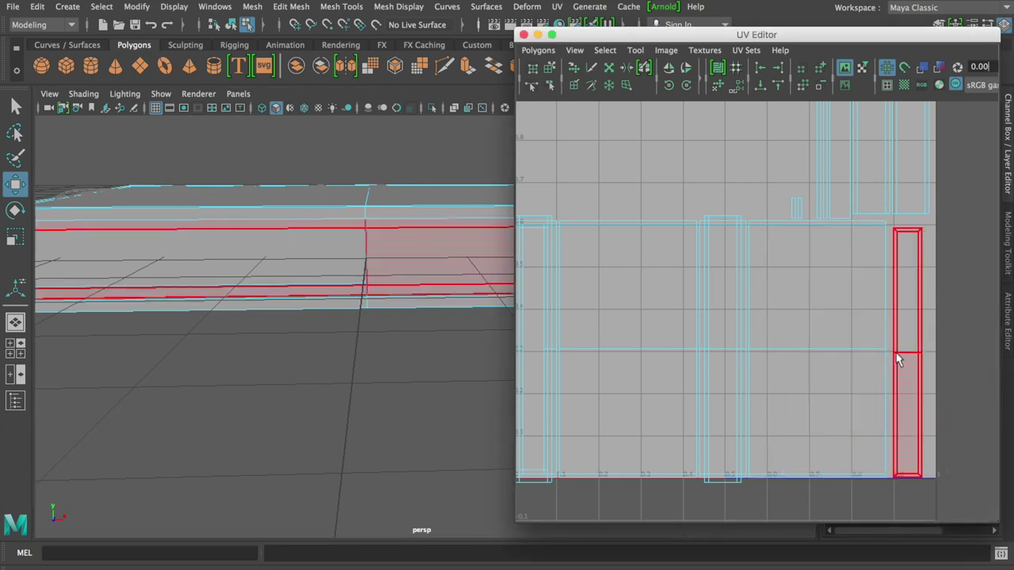
{"action": "left_click", "coordinate": [243, 246]}
{"action": "left_click_drag", "start_coordinate": [260, 256], "coordinate": [412, 277], "text": "alt"}
{"action": "left_click", "coordinate": [447, 285]}
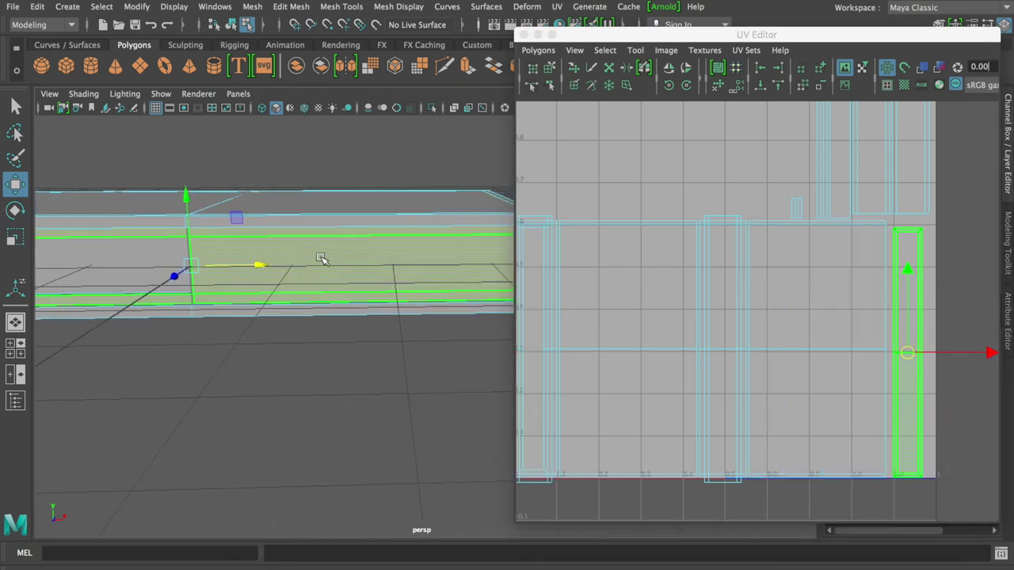
{"action": "mouse_move", "coordinate": [350, 263]}
{"action": "left_mouse_down", "text": "alt"}
{"action": "mouse_move", "coordinate": [338, 264]}
{"action": "mouse_move", "coordinate": [409, 249]}
{"action": "left_mouse_up", "text": "alt"}
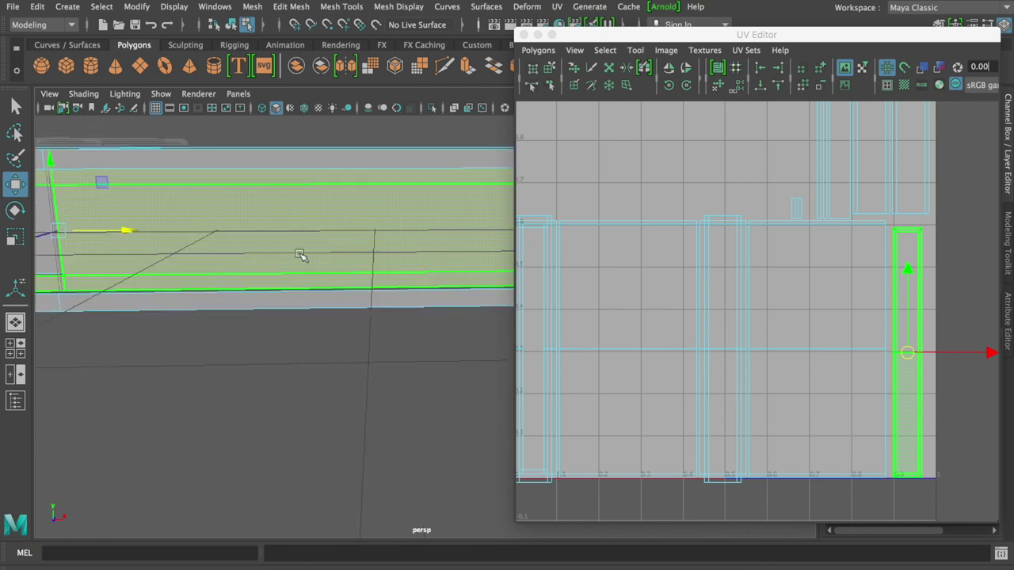
{"action": "left_click_drag", "start_coordinate": [299, 254], "coordinate": [301, 256], "text": "alt"}
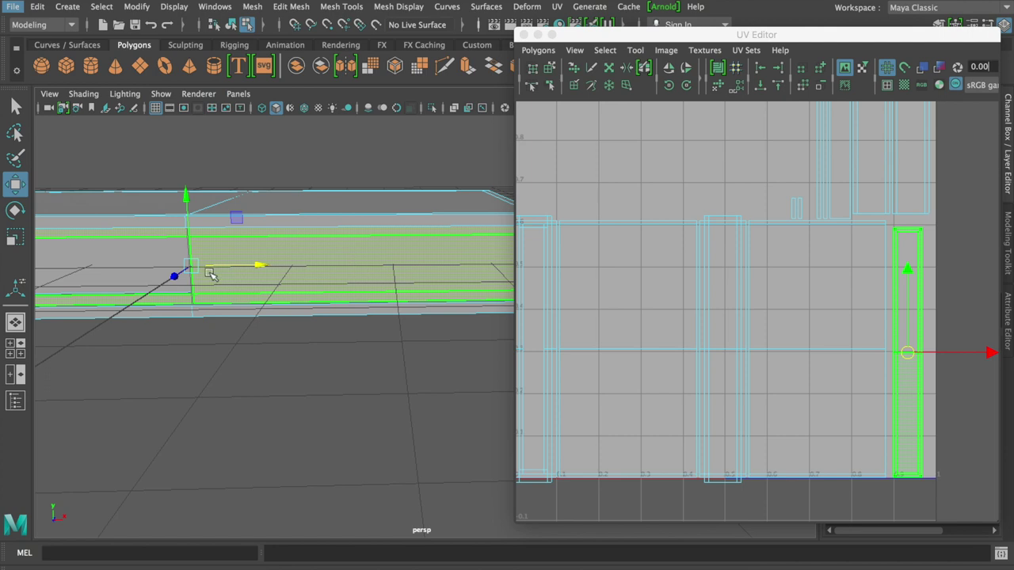
{"action": "left_click", "coordinate": [131, 263]}
{"action": "mouse_move", "coordinate": [163, 290]}
{"action": "left_mouse_down", "text": "alt"}
{"action": "mouse_move", "coordinate": [357, 298]}
{"action": "mouse_move", "coordinate": [316, 293]}
{"action": "mouse_move", "coordinate": [315, 272]}
{"action": "left_mouse_up", "text": "alt"}
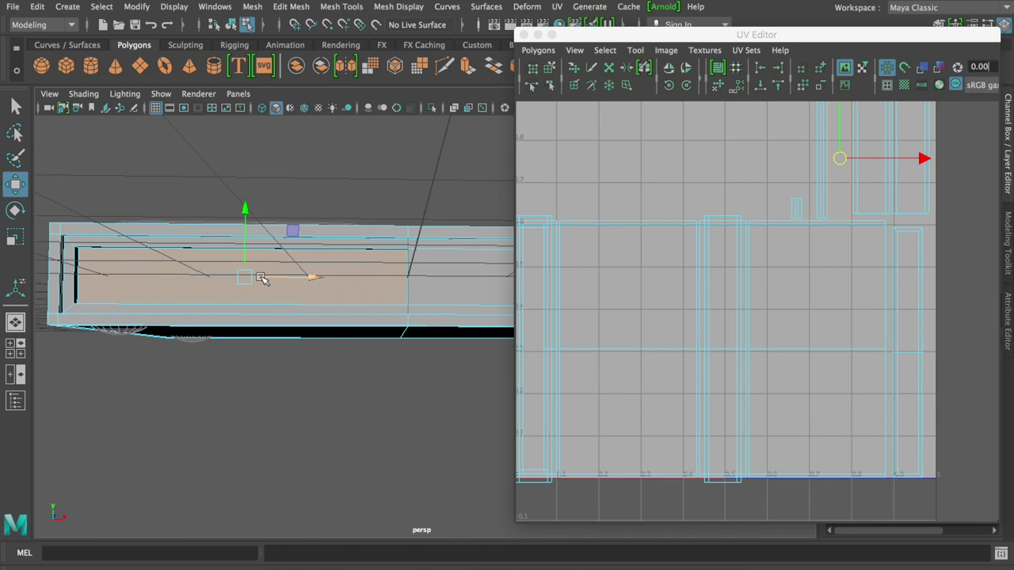
{"action": "left_click", "coordinate": [261, 279]}
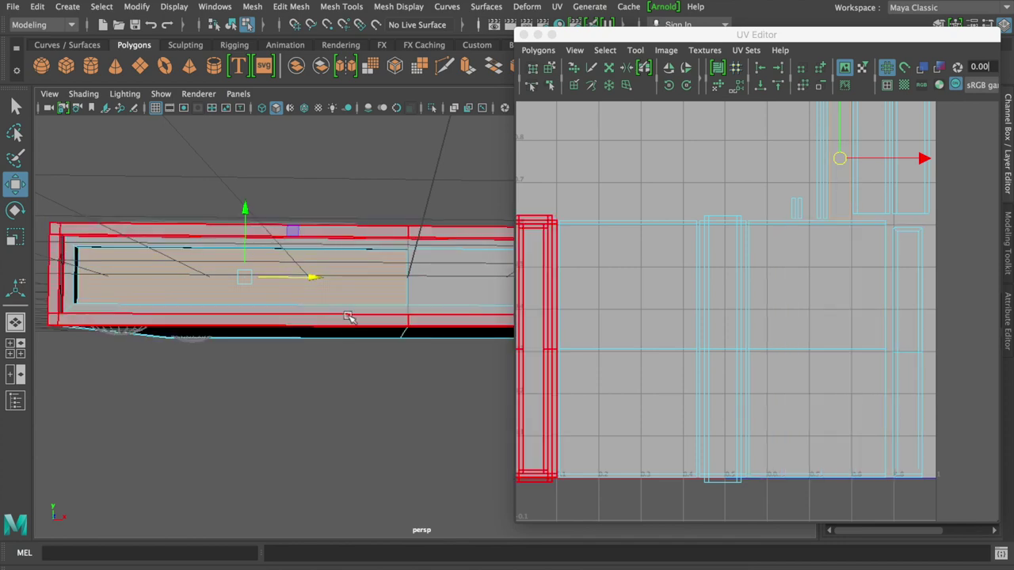
{"action": "mouse_move", "coordinate": [448, 294]}
{"action": "left_mouse_down", "text": "alt"}
{"action": "mouse_move", "coordinate": [444, 276]}
{"action": "mouse_move", "coordinate": [412, 255]}
{"action": "mouse_move", "coordinate": [426, 275]}
{"action": "mouse_move", "coordinate": [260, 272]}
{"action": "mouse_move", "coordinate": [357, 290]}
{"action": "mouse_move", "coordinate": [181, 290]}
{"action": "left_mouse_up", "text": "alt"}
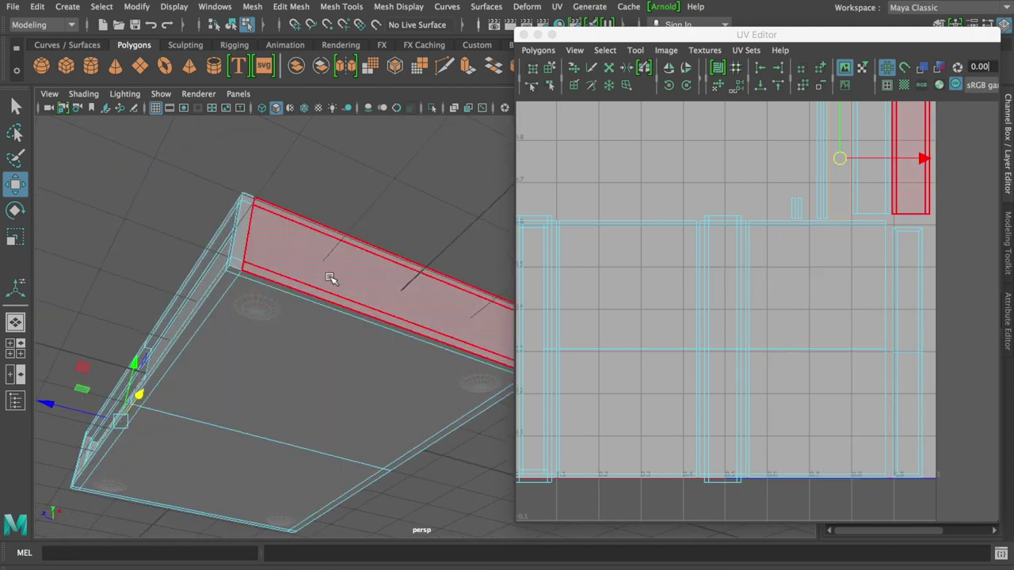
{"action": "mouse_move", "coordinate": [317, 220]}
{"action": "left_mouse_down", "text": "alt"}
{"action": "mouse_move", "coordinate": [309, 328]}
{"action": "mouse_move", "coordinate": [271, 228]}
{"action": "mouse_move", "coordinate": [351, 278]}
{"action": "left_mouse_up", "text": "alt"}
{"action": "right_click_drag", "start_coordinate": [356, 199], "coordinate": [354, 179]}
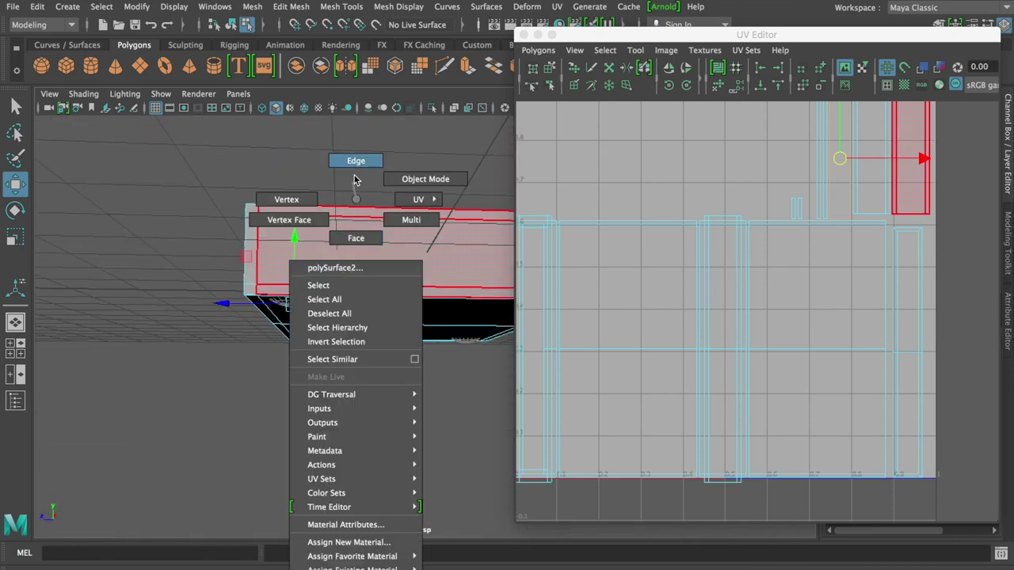
Select the front face's whole UV shell on the clock box
{"action": "right_click_drag", "start_coordinate": [355, 164], "coordinate": [356, 163]}
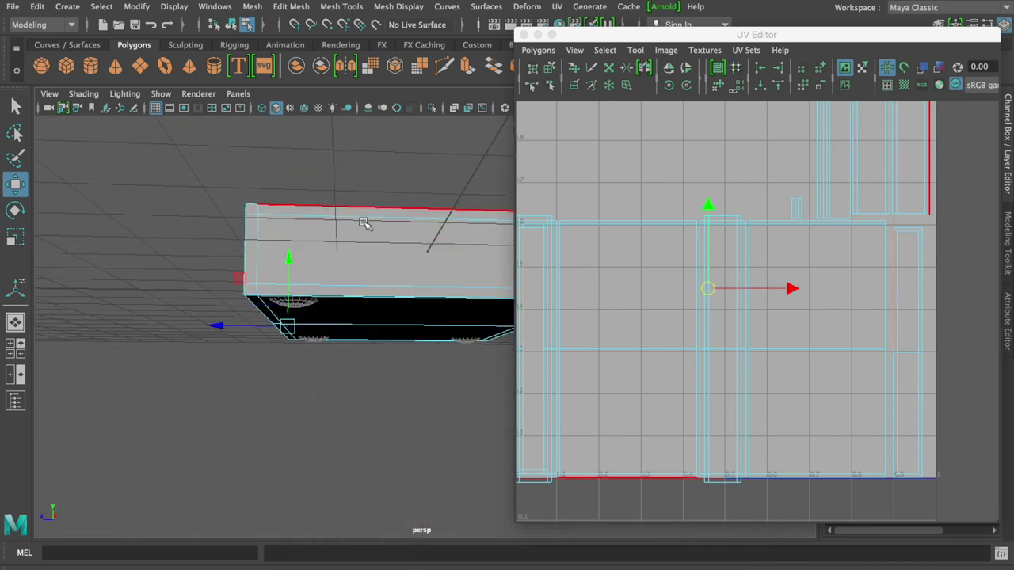
{"action": "left_click_drag", "start_coordinate": [367, 222], "coordinate": [369, 222], "text": "alt"}
{"action": "mouse_move", "coordinate": [367, 199]}
{"action": "right_mouse_down"}
{"action": "mouse_move", "coordinate": [369, 235]}
{"action": "mouse_move", "coordinate": [408, 229]}
{"action": "right_mouse_up"}
{"action": "right_click", "coordinate": [370, 262]}
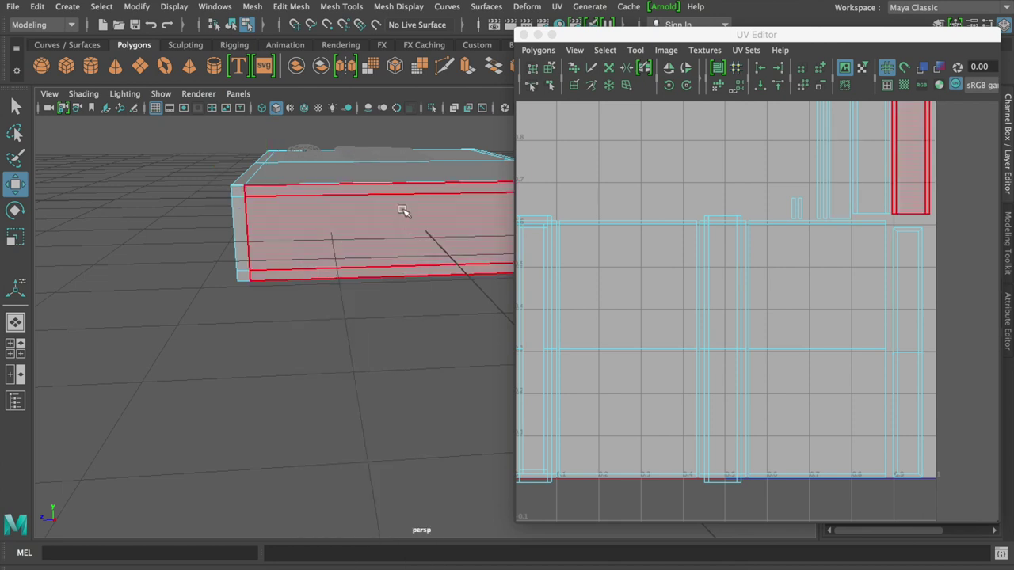
{"action": "left_click", "coordinate": [401, 214]}
Move and Sew UVs along the front–top edge and along the box's top edge
{"action": "mouse_move", "coordinate": [805, 313]}
{"action": "middle_mouse_down", "text": "alt"}
{"action": "mouse_move", "coordinate": [869, 343]}
{"action": "mouse_move", "coordinate": [843, 386]}
{"action": "middle_mouse_up", "text": "alt"}
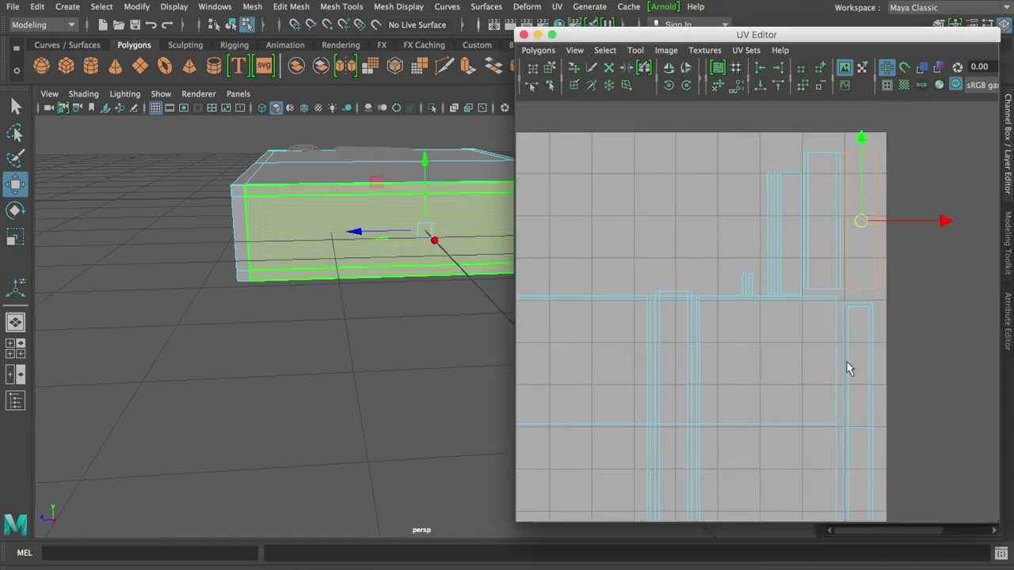
{"action": "left_click_drag", "start_coordinate": [301, 229], "coordinate": [324, 245], "text": "alt"}
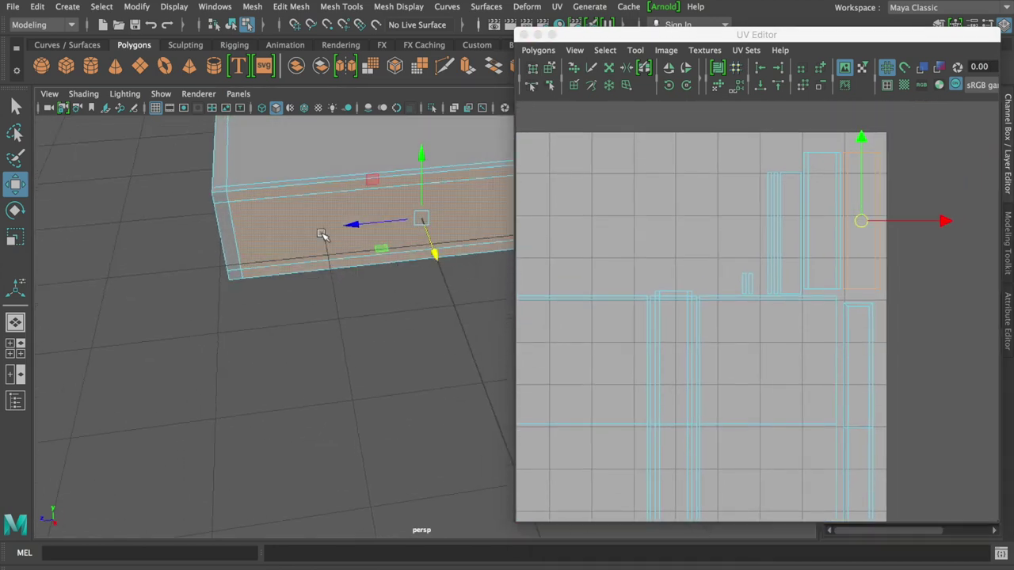
{"action": "right_click_drag", "start_coordinate": [335, 181], "coordinate": [329, 147]}
{"action": "left_click", "coordinate": [330, 186]}
{"action": "right_click_drag", "start_coordinate": [842, 254], "coordinate": [843, 219], "text": "shift"}
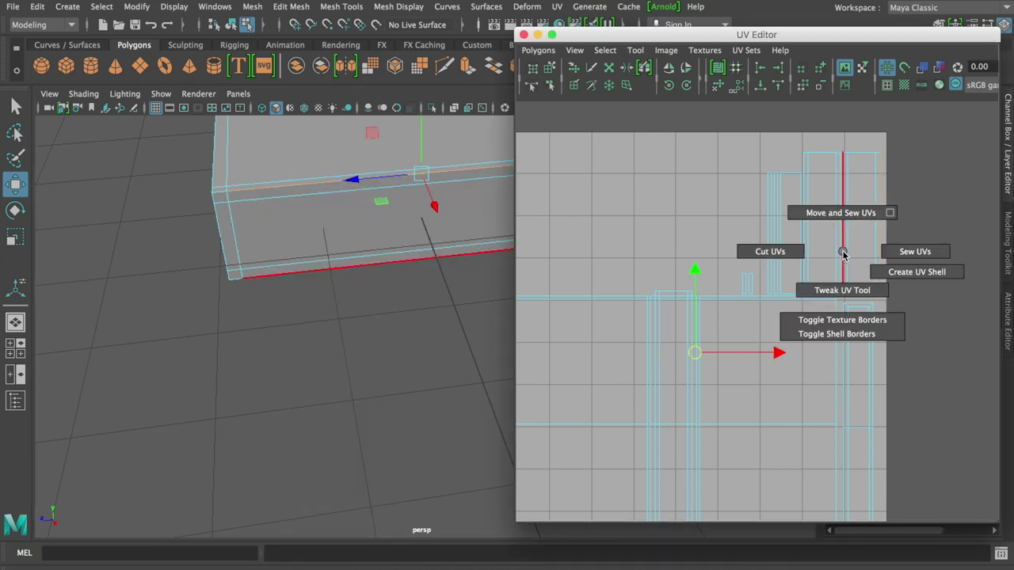
{"action": "left_click_drag", "start_coordinate": [380, 177], "coordinate": [387, 319], "text": "alt"}
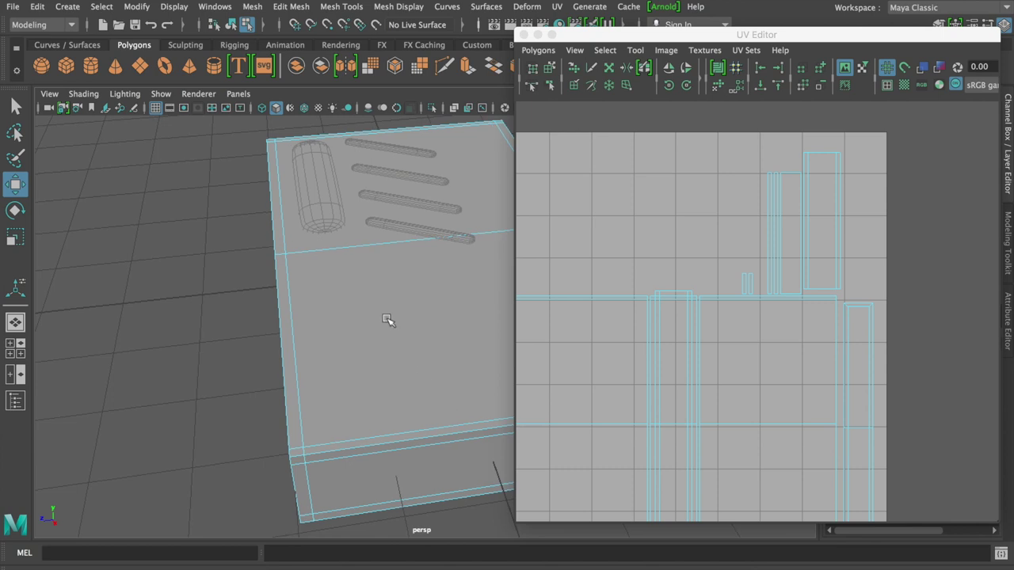
{"action": "left_click", "coordinate": [321, 139]}
{"action": "left_click", "coordinate": [744, 284]}
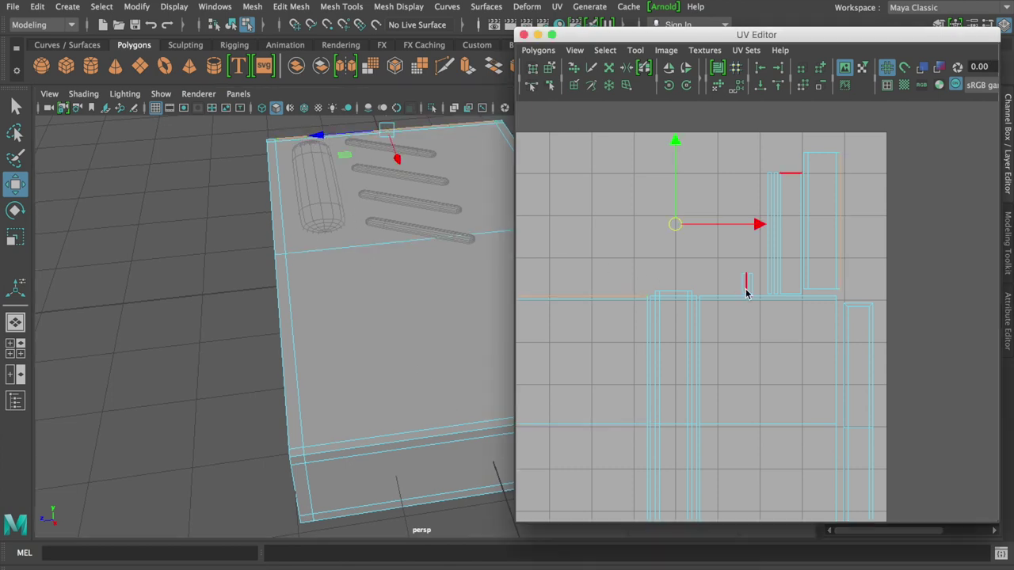
{"action": "right_click_drag", "start_coordinate": [747, 285], "coordinate": [752, 262], "text": "shift"}
Pick a long vertical layout edge, then switch to Shell mode and select the bottom face
{"action": "left_click", "coordinate": [657, 341]}
{"action": "right_click_drag", "start_coordinate": [655, 335], "coordinate": [591, 310]}
{"action": "mouse_move", "coordinate": [414, 372]}
{"action": "left_mouse_down", "text": "alt"}
{"action": "mouse_move", "coordinate": [408, 319]}
{"action": "mouse_move", "coordinate": [472, 252]}
{"action": "mouse_move", "coordinate": [465, 262]}
{"action": "left_mouse_up", "text": "alt"}
{"action": "left_click", "coordinate": [425, 334]}
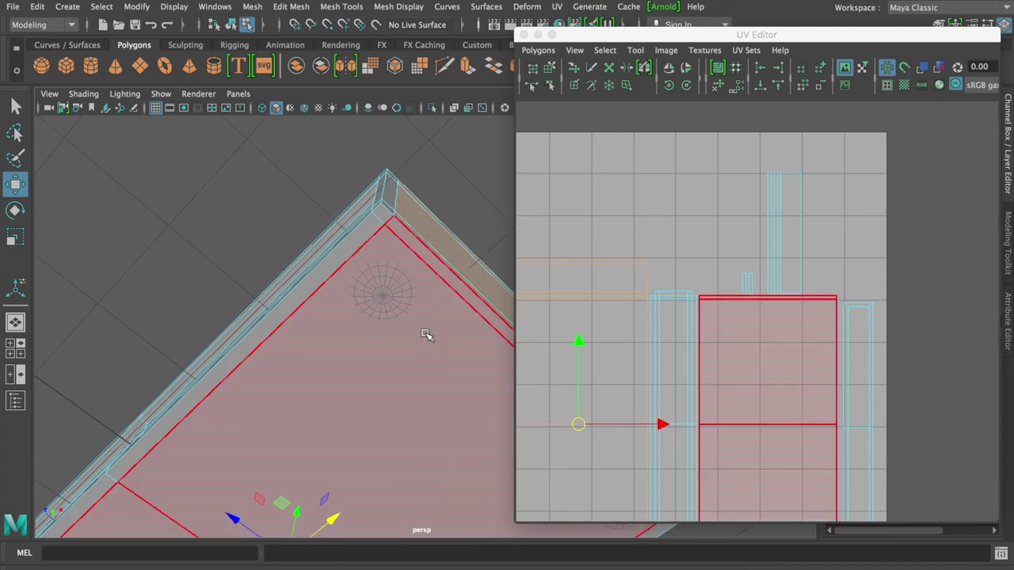
{"action": "left_click_drag", "start_coordinate": [424, 332], "coordinate": [320, 287], "text": "alt"}
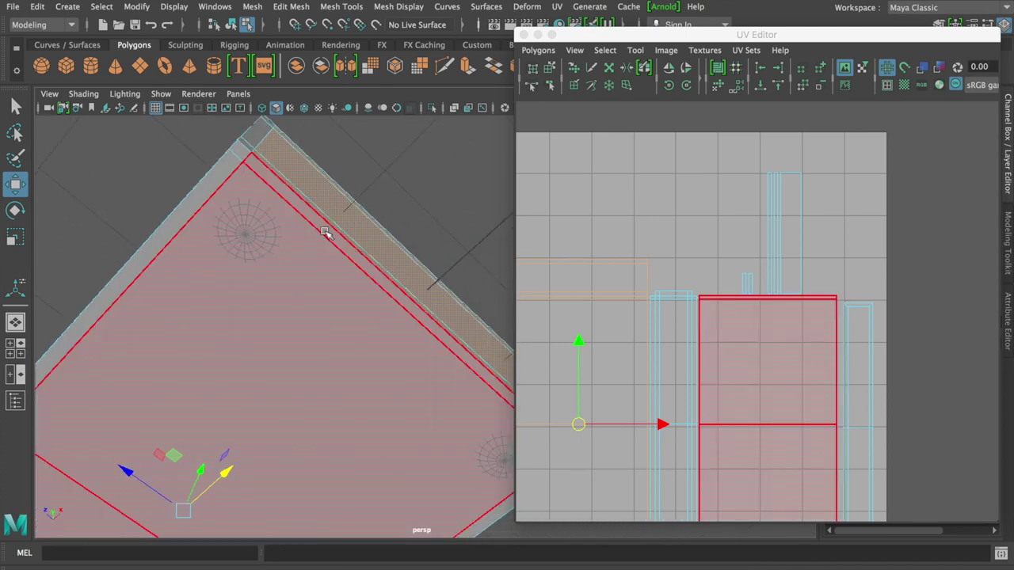
{"action": "right_click_drag", "start_coordinate": [324, 232], "coordinate": [327, 237]}
{"action": "right_click_drag", "start_coordinate": [322, 202], "coordinate": [325, 168]}
{"action": "right_click_drag", "start_coordinate": [318, 227], "coordinate": [317, 236]}
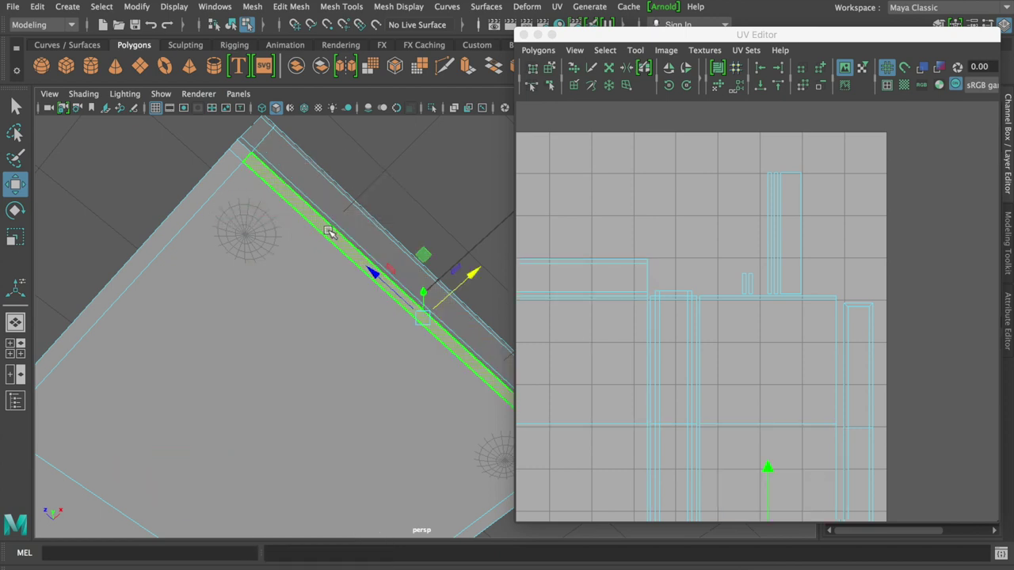
{"action": "right_click_drag", "start_coordinate": [629, 383], "coordinate": [598, 356]}
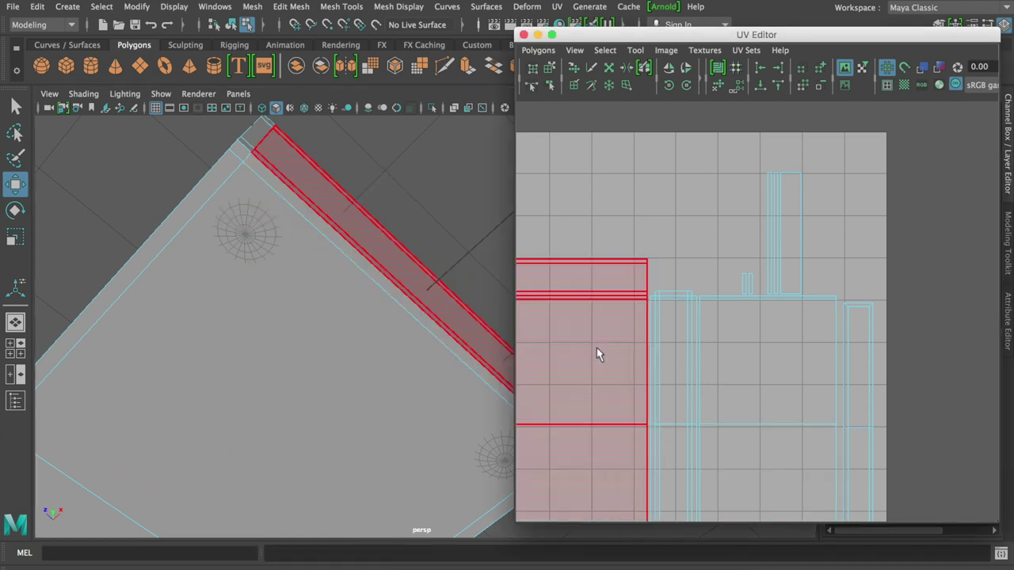
{"action": "left_click", "coordinate": [598, 357]}
{"action": "middle_click_drag", "start_coordinate": [600, 351], "coordinate": [696, 177], "text": "alt"}
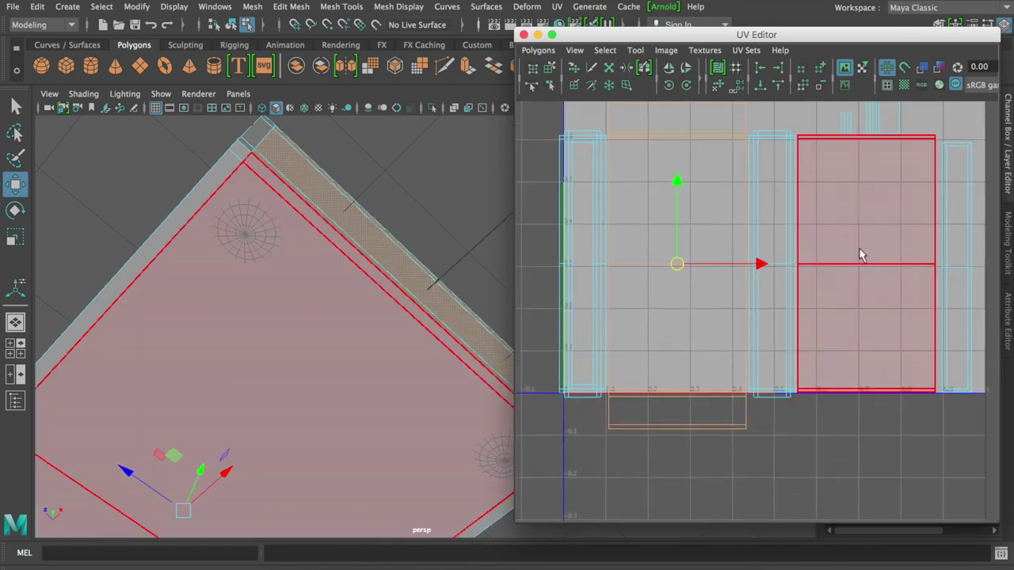
{"action": "left_click", "coordinate": [877, 249]}
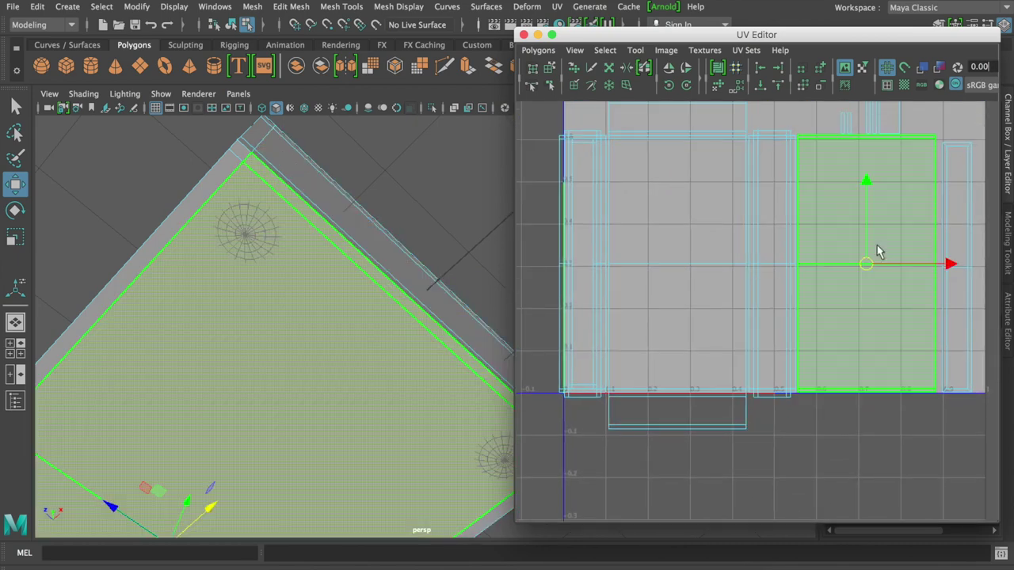
{"action": "right_click_drag", "start_coordinate": [317, 226], "coordinate": [324, 229]}
{"action": "left_click", "coordinate": [324, 229]}
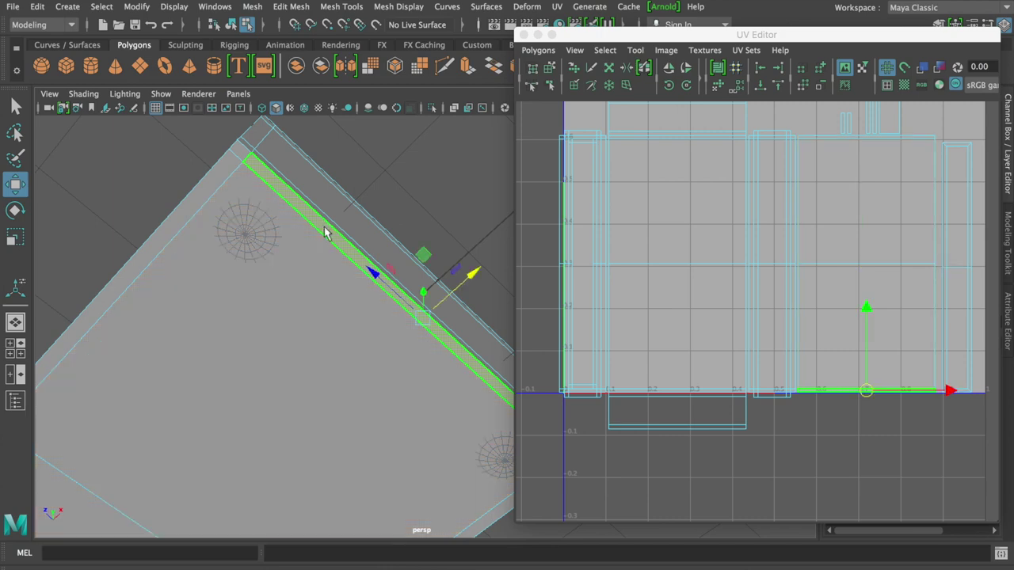
{"action": "right_click_drag", "start_coordinate": [409, 199], "coordinate": [405, 151]}
{"action": "left_click", "coordinate": [353, 233]}
{"action": "mouse_move", "coordinate": [800, 306]}
{"action": "right_mouse_down", "text": "shift"}
{"action": "mouse_move", "coordinate": [807, 279]}
{"action": "mouse_move", "coordinate": [725, 308]}
{"action": "right_mouse_up", "text": "shift"}
{"action": "mouse_move", "coordinate": [502, 340]}
{"action": "left_mouse_down", "text": "alt"}
{"action": "mouse_move", "coordinate": [379, 377]}
{"action": "mouse_move", "coordinate": [335, 356]}
{"action": "left_mouse_up", "text": "alt"}
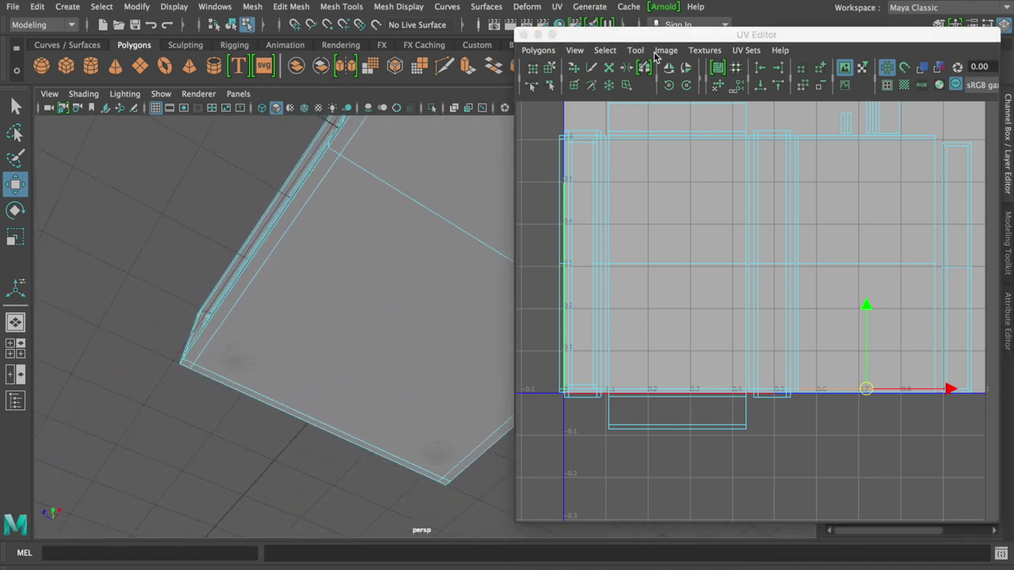
{"action": "left_click", "coordinate": [302, 390]}
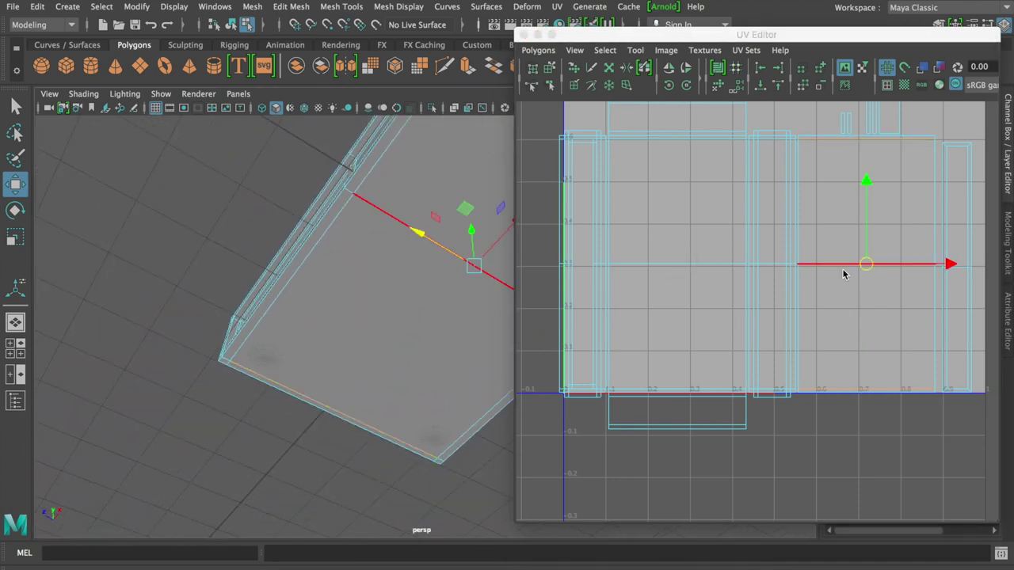
{"action": "mouse_move", "coordinate": [871, 263]}
{"action": "right_mouse_down", "text": "shift"}
{"action": "mouse_move", "coordinate": [867, 242]}
{"action": "mouse_move", "coordinate": [800, 263]}
{"action": "right_mouse_up", "text": "shift"}
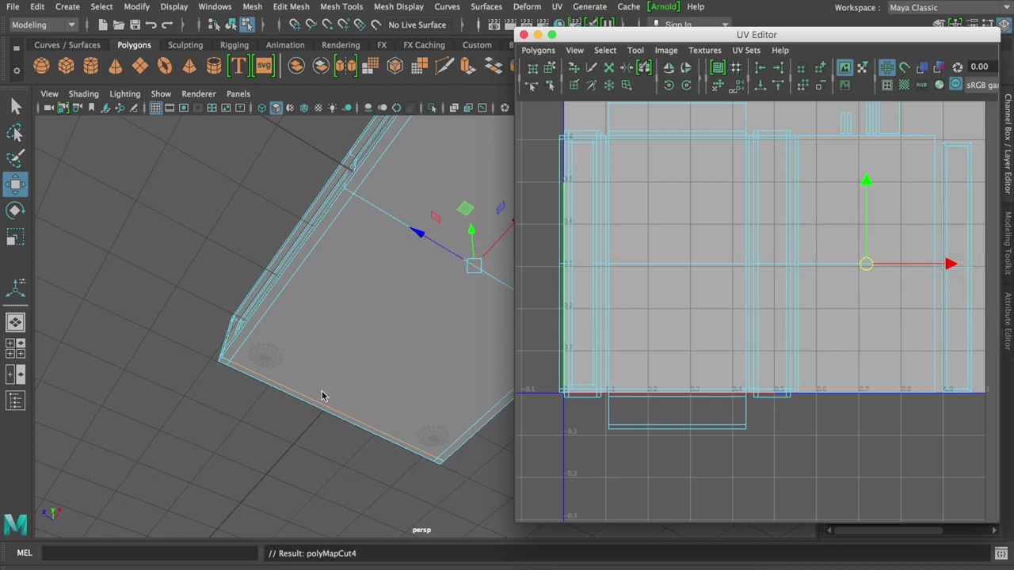
{"action": "left_click", "coordinate": [282, 405]}
{"action": "left_click", "coordinate": [283, 403]}
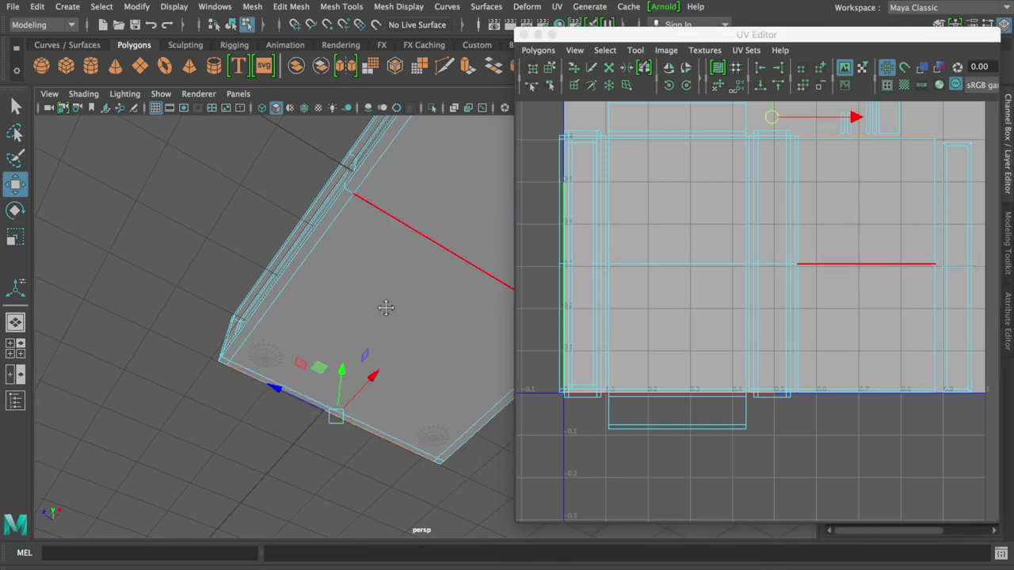
{"action": "left_click_drag", "start_coordinate": [385, 306], "coordinate": [347, 336], "text": "alt"}
{"action": "mouse_move", "coordinate": [430, 227]}
{"action": "left_mouse_down", "text": "alt"}
{"action": "mouse_move", "coordinate": [239, 390]}
{"action": "mouse_move", "coordinate": [317, 277]}
{"action": "left_mouse_up", "text": "alt"}
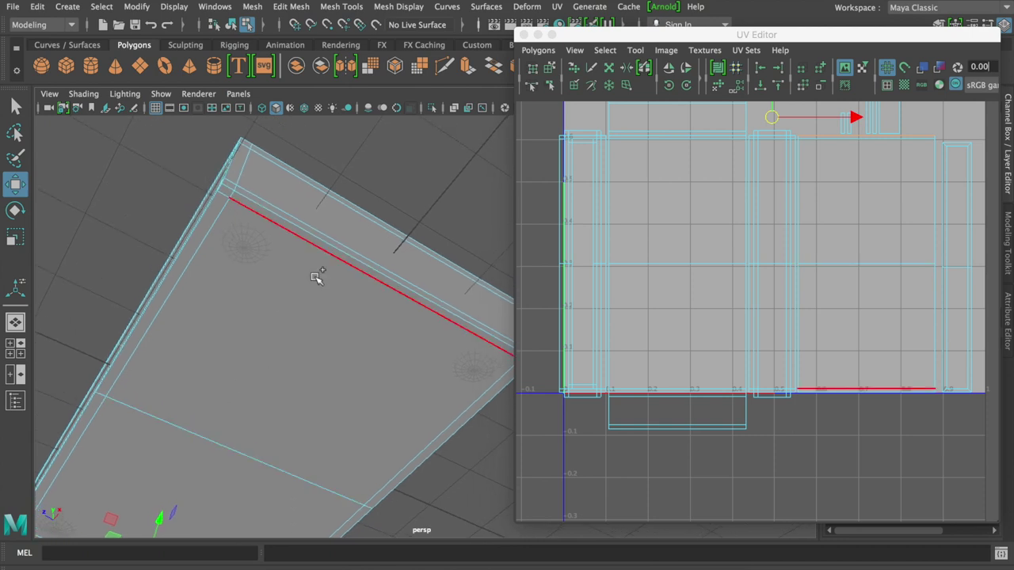
{"action": "left_click", "coordinate": [339, 244]}
{"action": "right_click_drag", "start_coordinate": [709, 209], "coordinate": [717, 173], "text": "shift"}
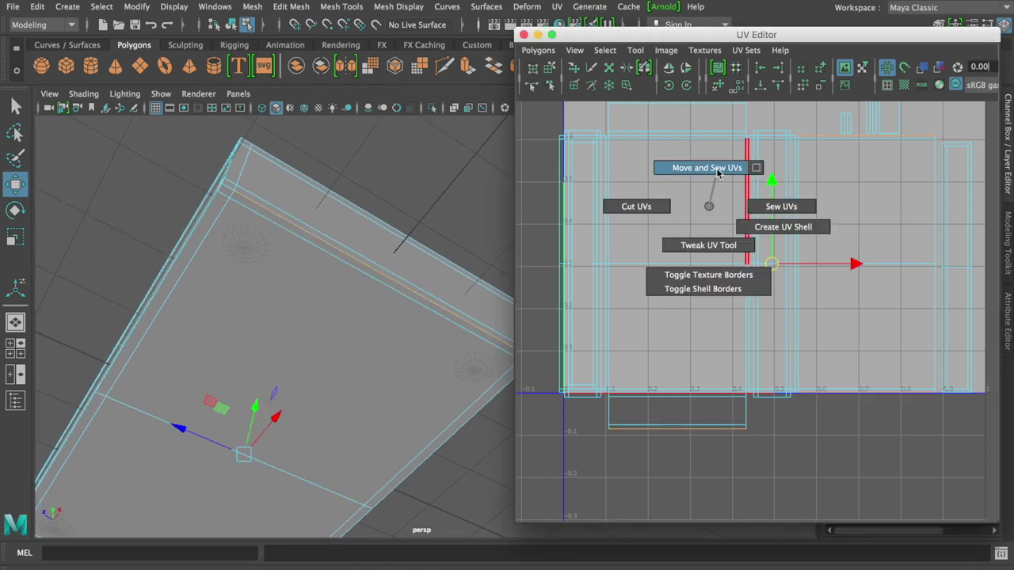
{"action": "right_click_drag", "start_coordinate": [710, 228], "coordinate": [635, 212]}
{"action": "left_click", "coordinate": [648, 224]}
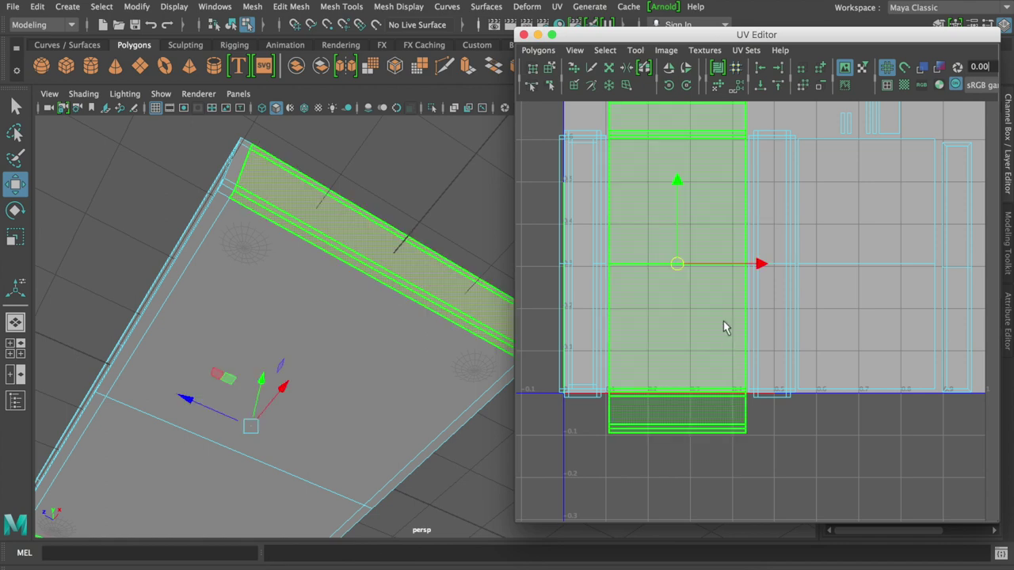
{"action": "middle_click_drag", "start_coordinate": [723, 327], "coordinate": [679, 372], "text": "alt"}
{"action": "mouse_move", "coordinate": [459, 242]}
{"action": "left_mouse_down", "text": "alt"}
{"action": "mouse_move", "coordinate": [426, 310]}
{"action": "mouse_move", "coordinate": [440, 249]}
{"action": "mouse_move", "coordinate": [385, 324]}
{"action": "left_mouse_up", "text": "alt"}
{"action": "left_click", "coordinate": [403, 283]}
{"action": "mouse_move", "coordinate": [398, 290]}
{"action": "left_mouse_down", "text": "alt"}
{"action": "mouse_move", "coordinate": [410, 377]}
{"action": "mouse_move", "coordinate": [609, 401]}
{"action": "mouse_move", "coordinate": [657, 322]}
{"action": "mouse_move", "coordinate": [646, 312]}
{"action": "mouse_move", "coordinate": [570, 335]}
{"action": "left_mouse_up", "text": "alt"}
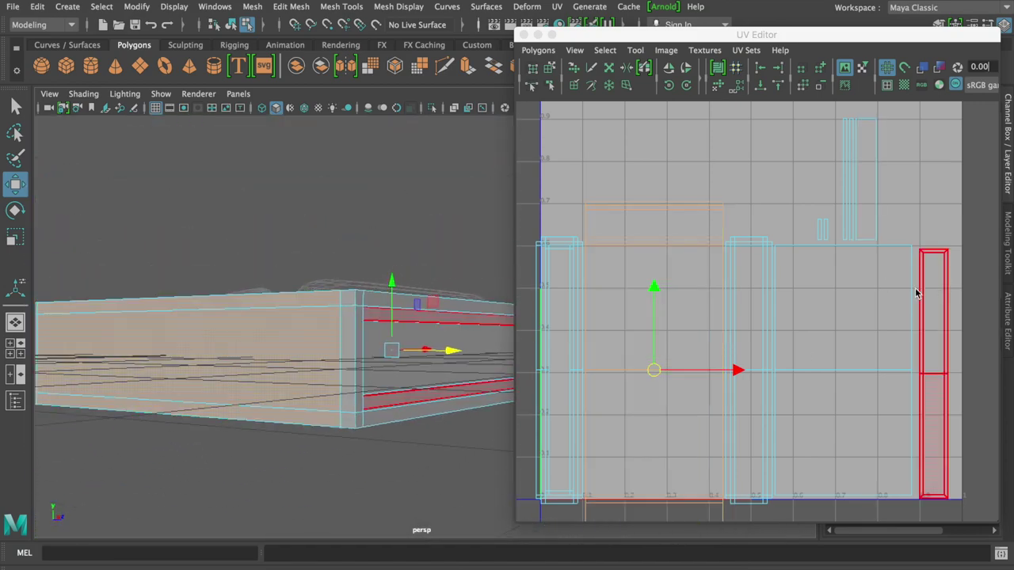
{"action": "mouse_move", "coordinate": [443, 333]}
{"action": "left_mouse_down", "text": "alt"}
{"action": "mouse_move", "coordinate": [373, 349]}
{"action": "mouse_move", "coordinate": [409, 328]}
{"action": "mouse_move", "coordinate": [397, 295]}
{"action": "mouse_move", "coordinate": [380, 293]}
{"action": "left_mouse_up", "text": "alt"}
{"action": "right_click_drag", "start_coordinate": [827, 229], "coordinate": [836, 198]}
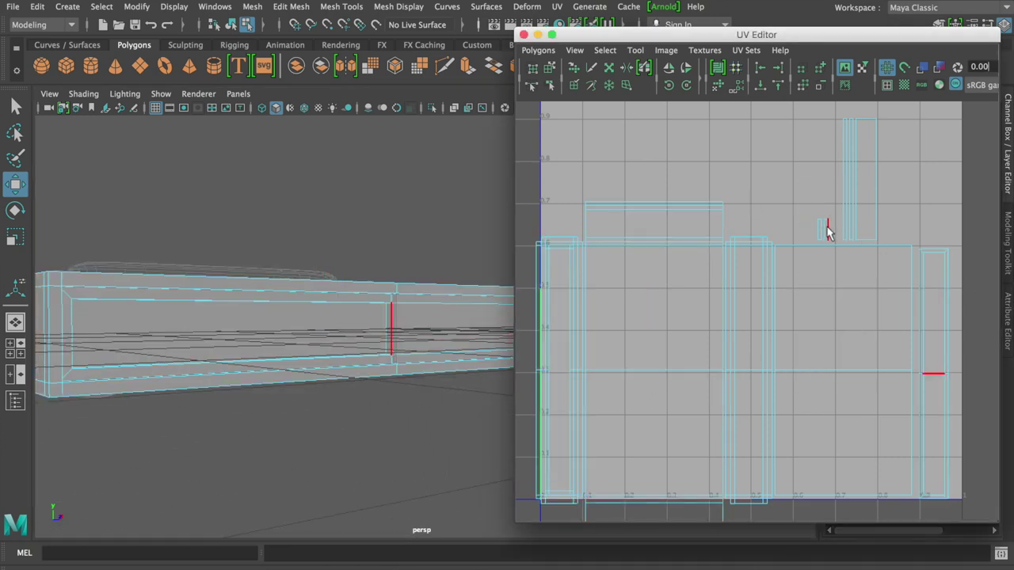
{"action": "right_click_drag", "start_coordinate": [827, 232], "coordinate": [803, 225]}
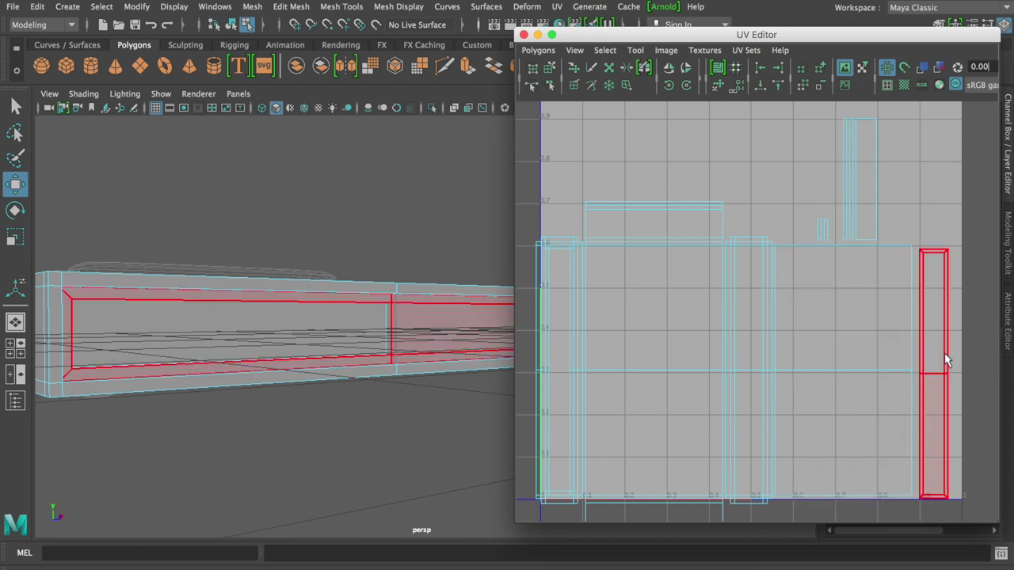
{"action": "left_click", "coordinate": [945, 400]}
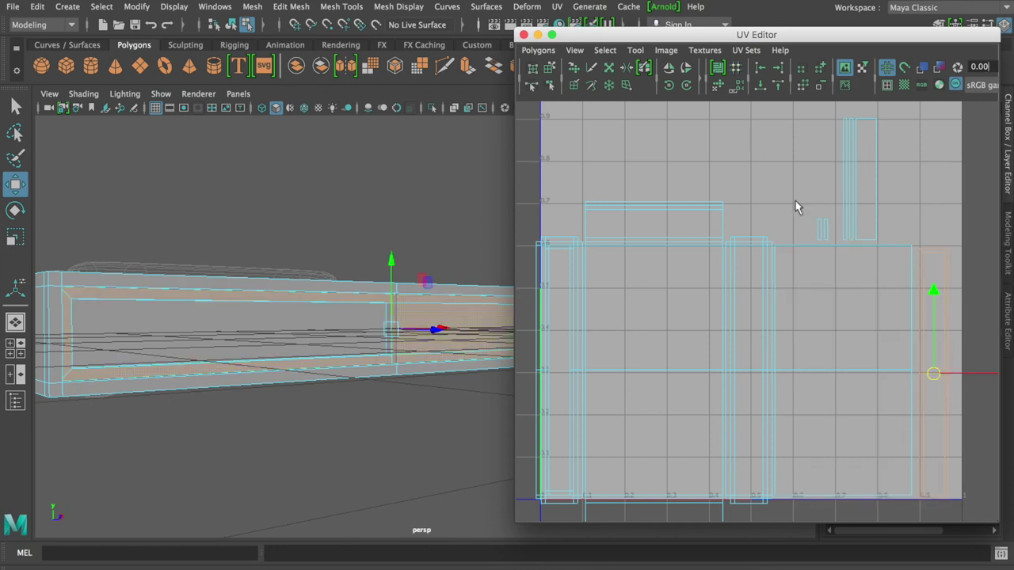
{"action": "left_click", "coordinate": [843, 204]}
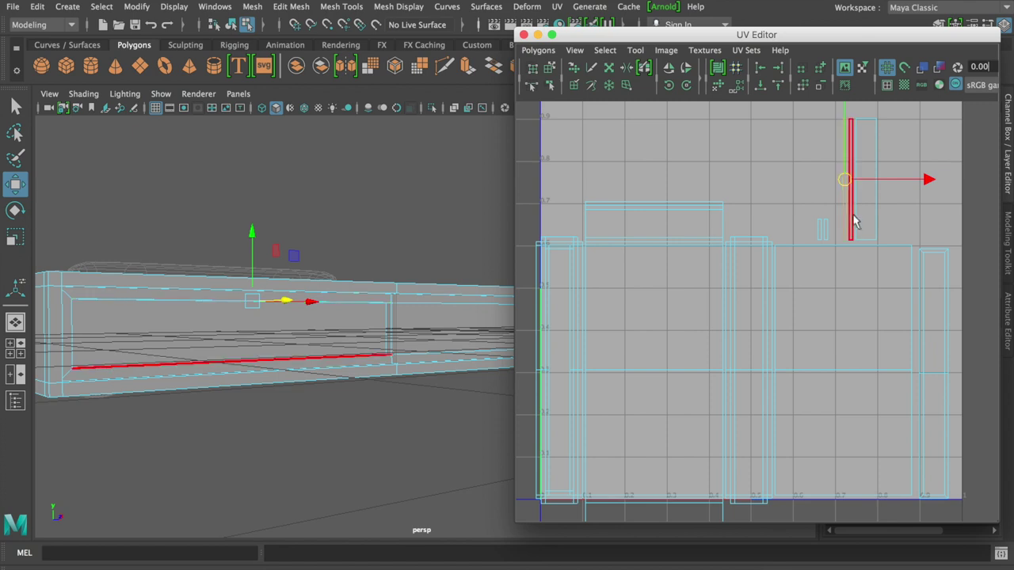
{"action": "left_click", "coordinate": [852, 220]}
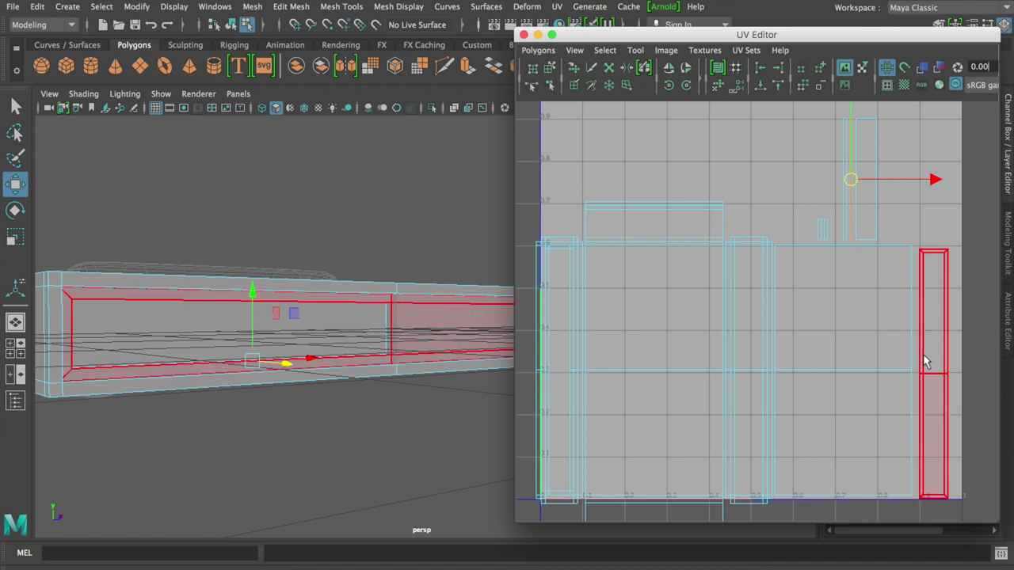
{"action": "right_click", "coordinate": [846, 211]}
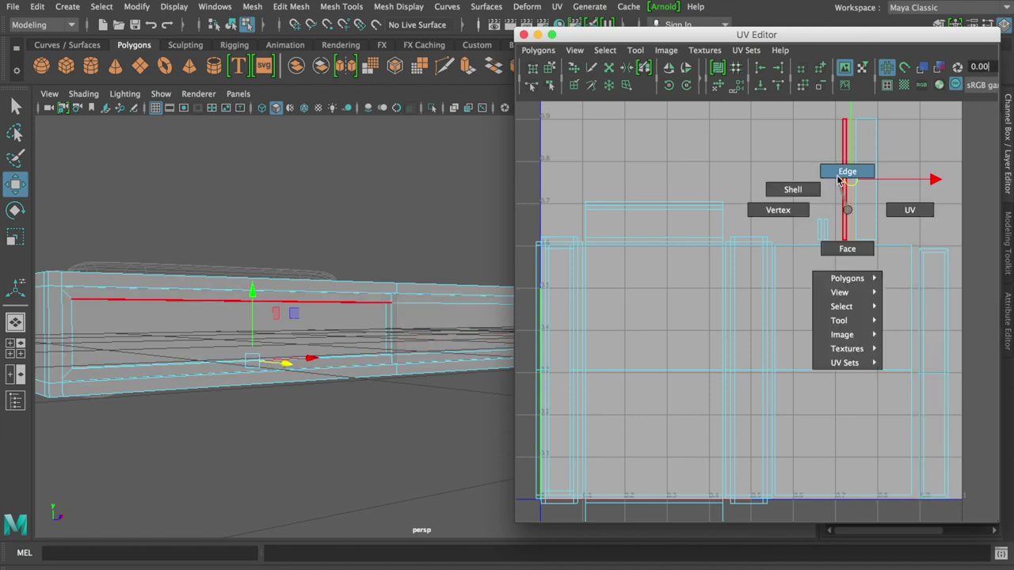
Sew two thin strip border edges onto their neighbouring shells and zoom to the red-edged shell
{"action": "left_click", "coordinate": [850, 216]}
{"action": "right_click_drag", "start_coordinate": [850, 216], "coordinate": [848, 183], "text": "shift"}
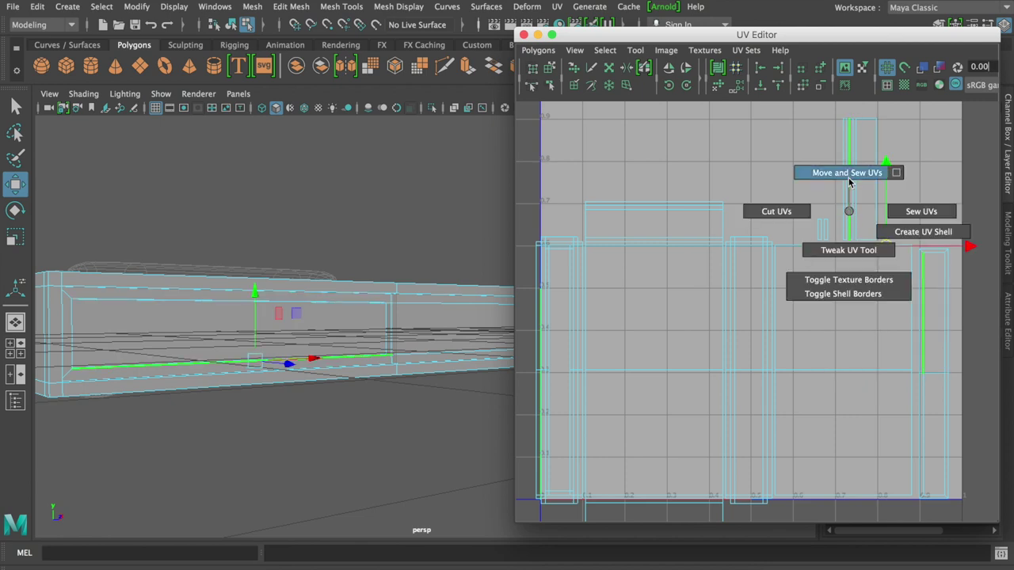
{"action": "left_click", "coordinate": [828, 230]}
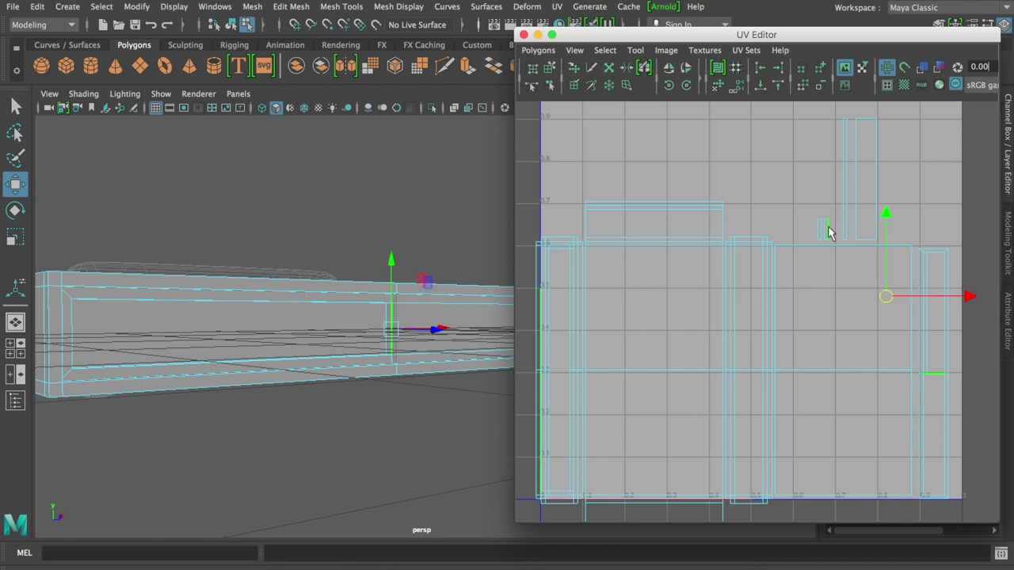
{"action": "right_click_drag", "start_coordinate": [828, 230], "coordinate": [840, 197], "text": "shift"}
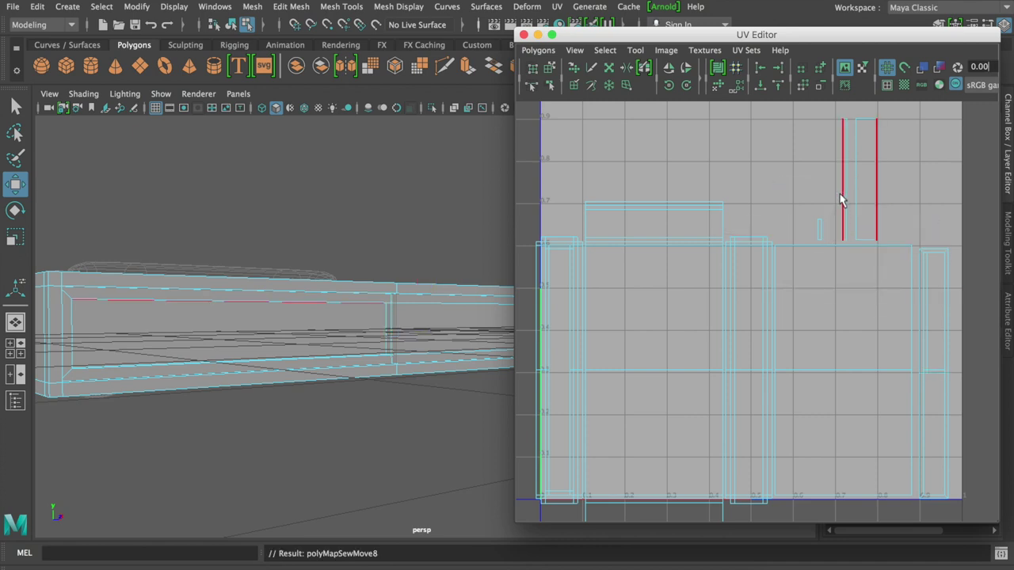
{"action": "scroll", "coordinate": [935, 373], "scroll_direction": "up", "scroll_amount": 2}
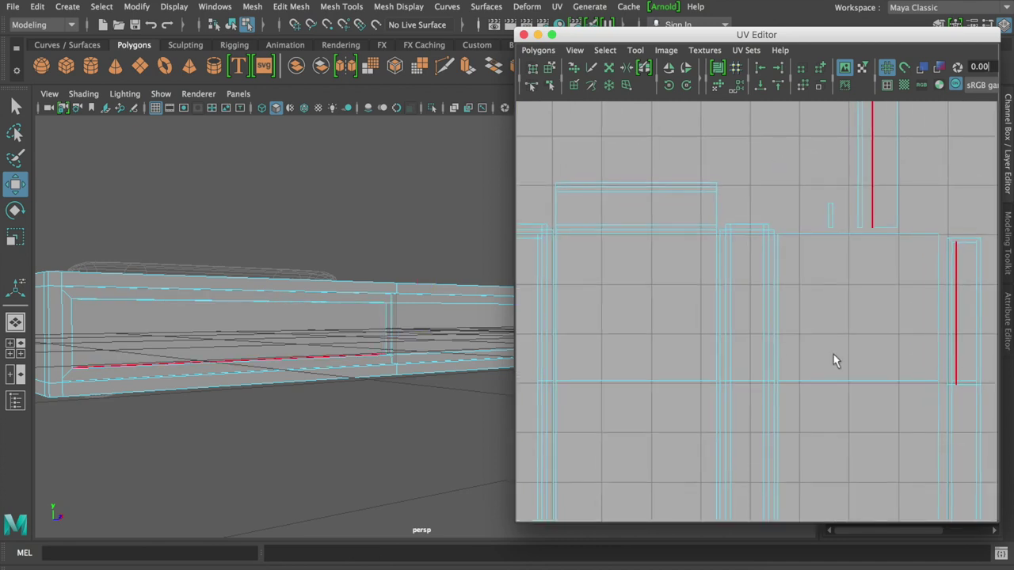
{"action": "middle_click_drag", "start_coordinate": [912, 364], "coordinate": [638, 296], "text": "alt"}
{"action": "scroll", "coordinate": [886, 339], "scroll_direction": "up", "scroll_amount": 2}
{"action": "scroll", "coordinate": [832, 340], "scroll_direction": "up", "scroll_amount": 2}
{"action": "mouse_move", "coordinate": [833, 339]}
{"action": "middle_mouse_down", "text": "alt"}
{"action": "mouse_move", "coordinate": [781, 309]}
{"action": "mouse_move", "coordinate": [697, 295]}
{"action": "middle_mouse_up", "text": "alt"}
Inspect the strip's horizontal and vertical faces in Face mode, then clear the selection
{"action": "right_click_drag", "start_coordinate": [714, 309], "coordinate": [667, 298]}
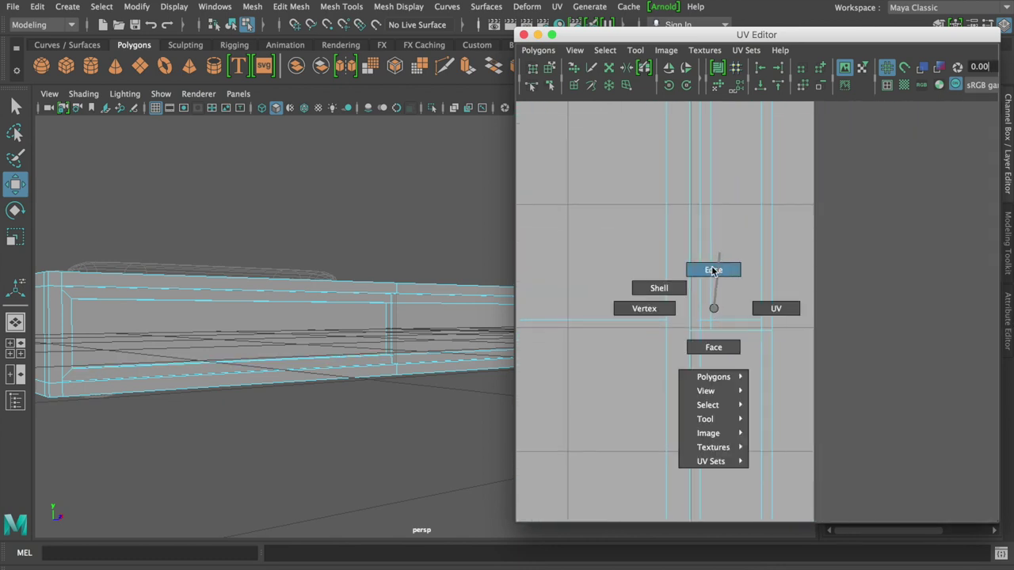
{"action": "right_click_drag", "start_coordinate": [667, 298], "coordinate": [730, 348]}
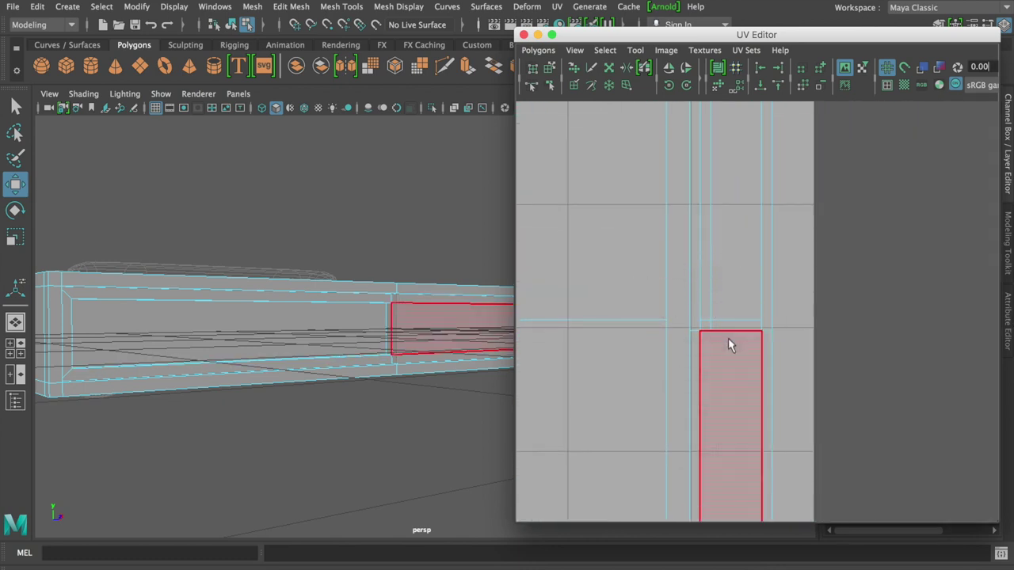
{"action": "left_click", "coordinate": [733, 325]}
{"action": "left_click", "coordinate": [708, 293]}
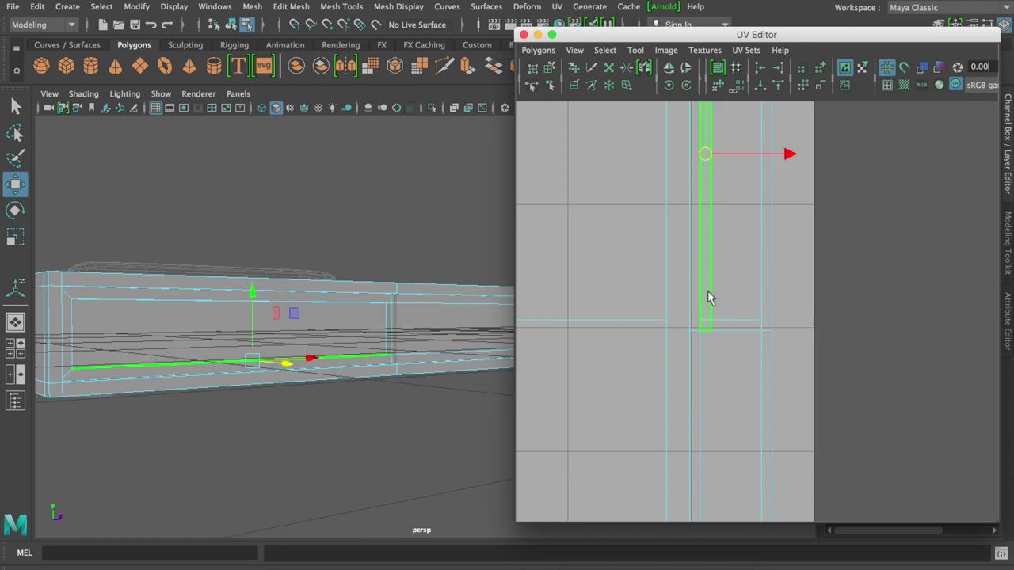
{"action": "left_click", "coordinate": [727, 328]}
{"action": "left_click", "coordinate": [851, 294]}
{"action": "scroll", "coordinate": [699, 254], "scroll_direction": "down", "scroll_amount": 3}
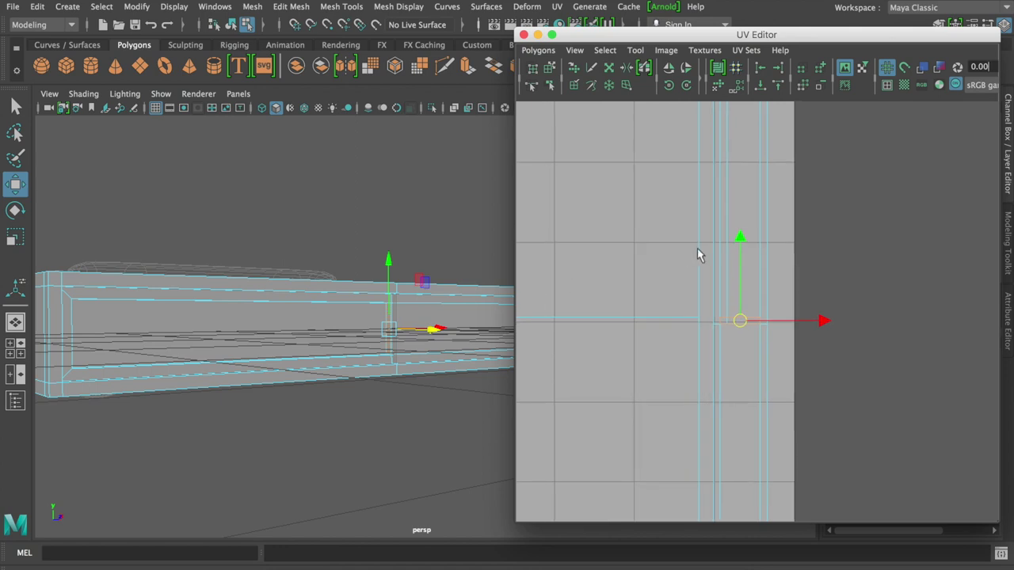
{"action": "middle_click_drag", "start_coordinate": [700, 254], "coordinate": [731, 409], "text": "alt"}
Sew two more strip border edges onto their neighbouring shells
{"action": "left_click", "coordinate": [601, 198]}
{"action": "right_click_drag", "start_coordinate": [600, 196], "coordinate": [609, 180]}
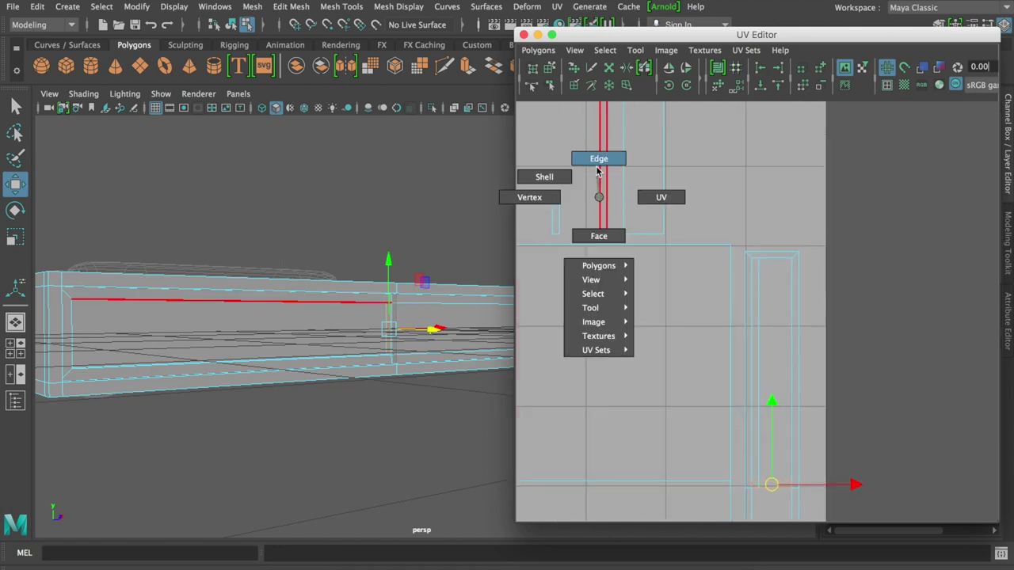
{"action": "left_click", "coordinate": [606, 178]}
{"action": "left_click", "coordinate": [605, 178]}
{"action": "right_click_drag", "start_coordinate": [774, 396], "coordinate": [775, 358], "text": "shift"}
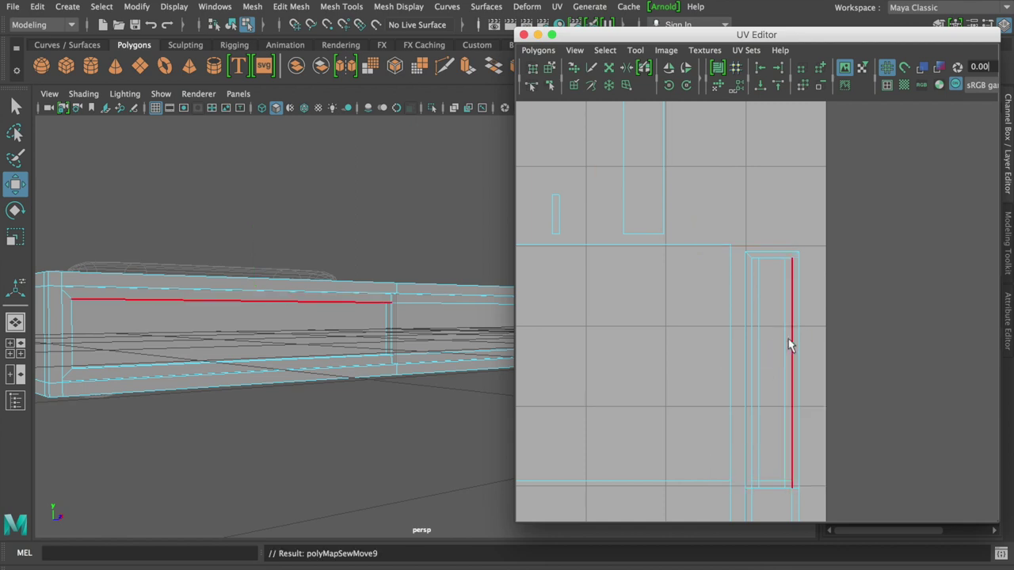
{"action": "left_click", "coordinate": [554, 216]}
{"action": "right_click_drag", "start_coordinate": [780, 300], "coordinate": [776, 266], "text": "shift"}
Frame the whole 0–1 UV square, pick the small shell's vertical edges, and enter Shell mode
{"action": "scroll", "coordinate": [774, 300], "scroll_direction": "down", "scroll_amount": 1}
{"action": "scroll", "coordinate": [527, 297], "scroll_direction": "down", "scroll_amount": 2}
{"action": "scroll", "coordinate": [602, 317], "scroll_direction": "down", "scroll_amount": 2}
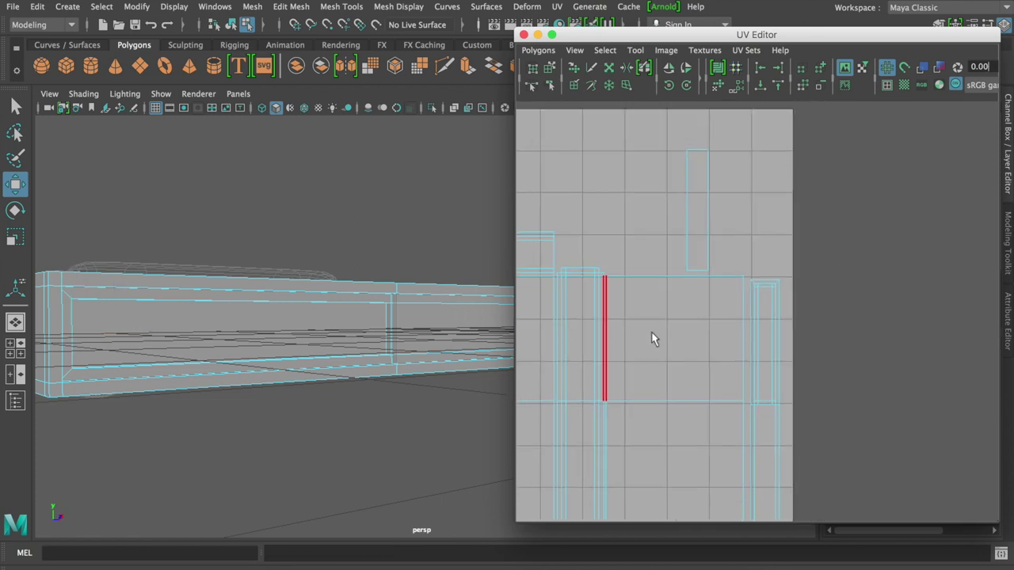
{"action": "scroll", "coordinate": [533, 331], "scroll_direction": "down", "scroll_amount": 2}
{"action": "middle_click_drag", "start_coordinate": [694, 324], "coordinate": [831, 275], "text": "alt"}
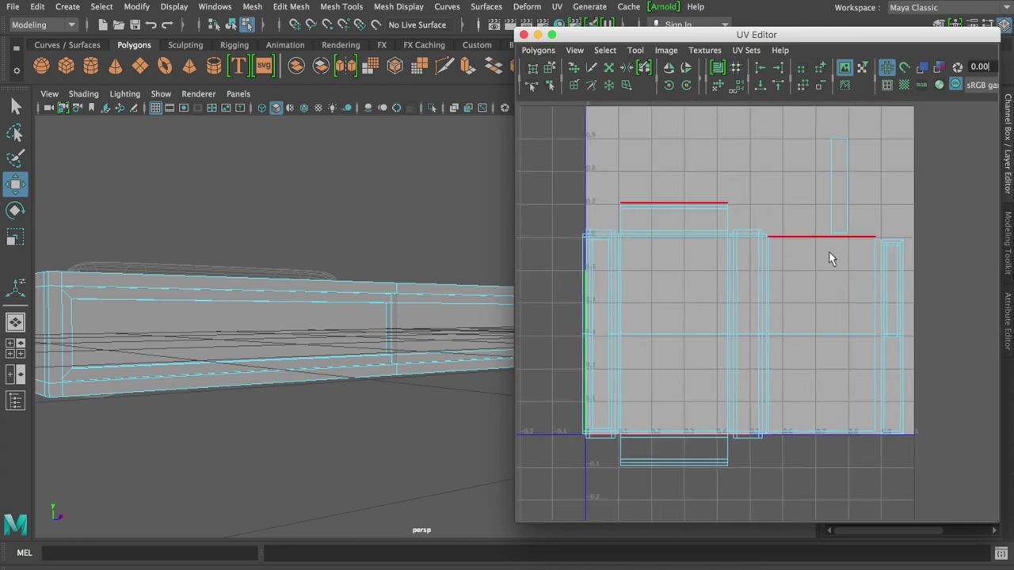
{"action": "left_click", "coordinate": [831, 226]}
{"action": "left_click", "coordinate": [766, 266]}
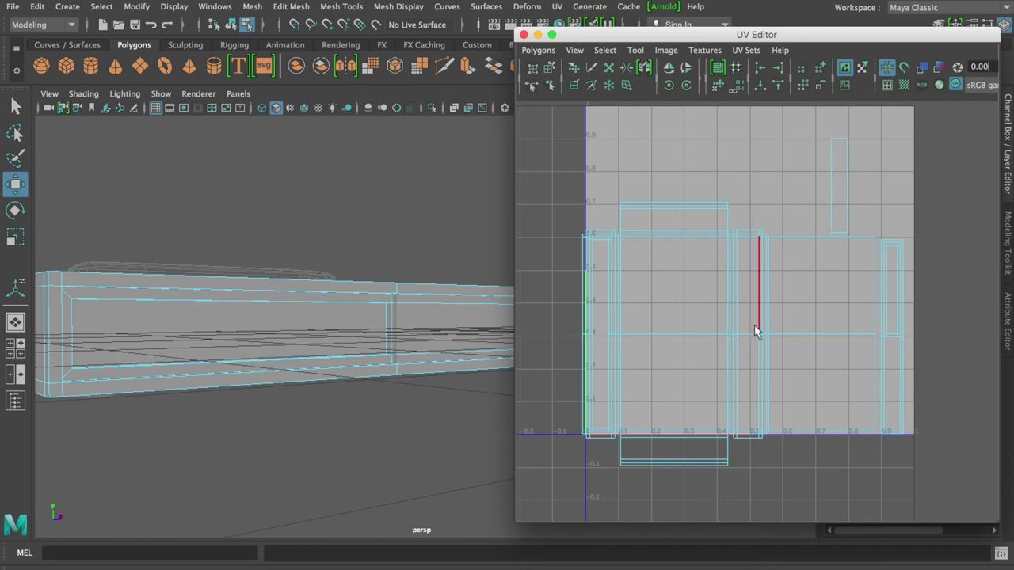
{"action": "right_click_drag", "start_coordinate": [603, 150], "coordinate": [536, 138]}
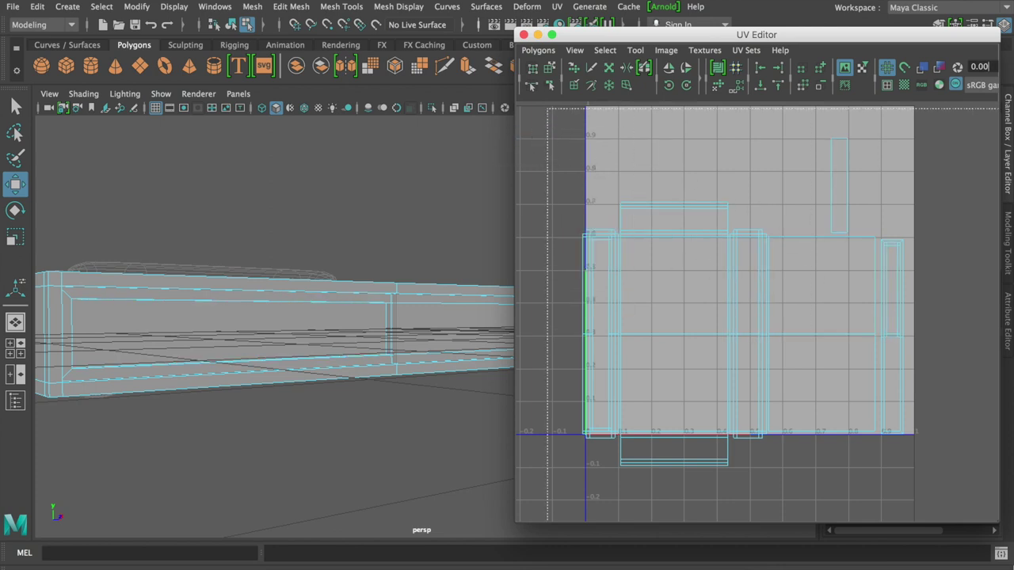
Check the narrow strips, small upper shell and large shell, then marquee-select all shells
{"action": "left_click_drag", "start_coordinate": [996, 522], "coordinate": [931, 498]}
{"action": "left_click", "coordinate": [863, 477]}
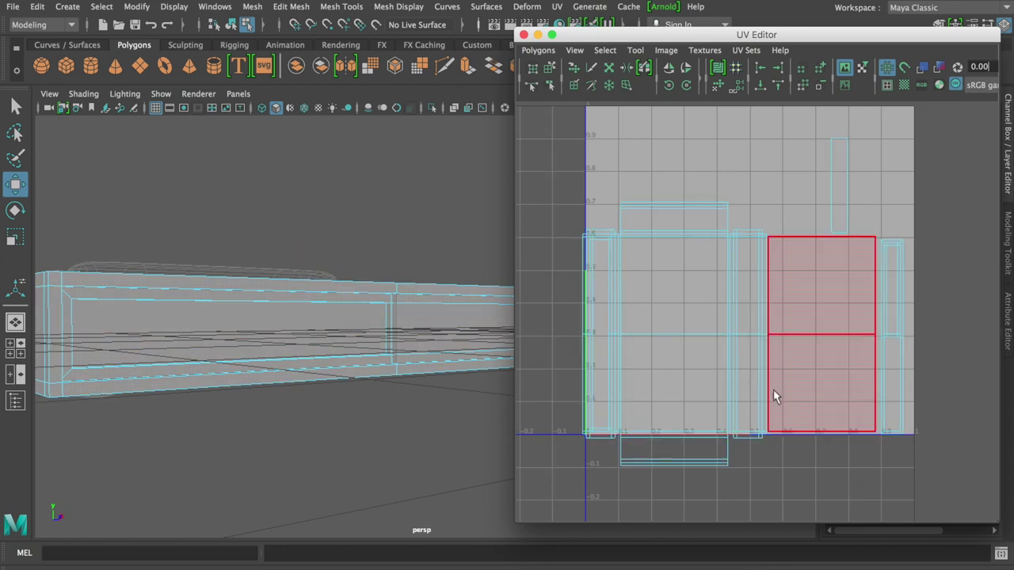
{"action": "left_click", "coordinate": [762, 388]}
{"action": "left_click", "coordinate": [612, 373]}
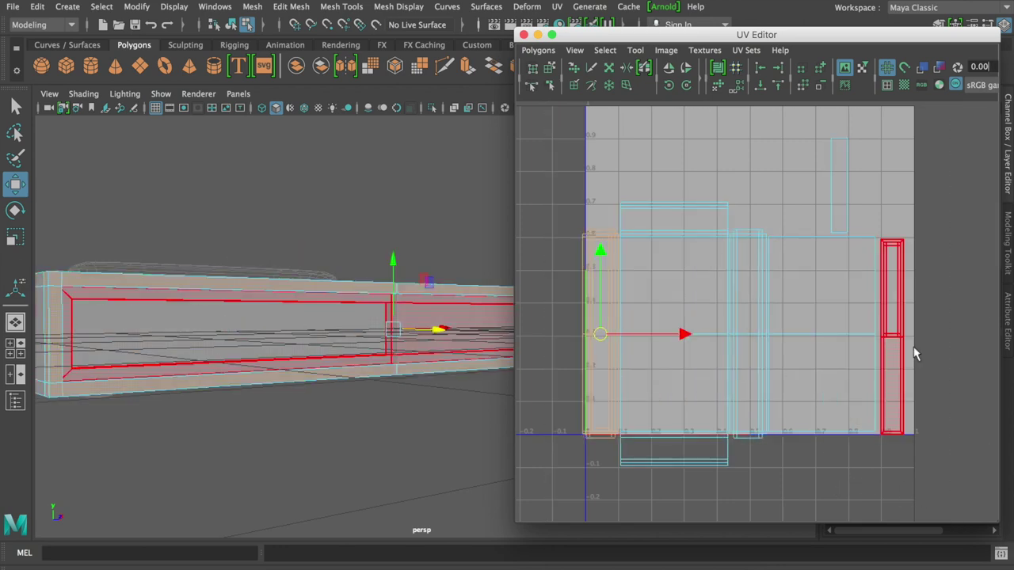
{"action": "left_click", "coordinate": [893, 344]}
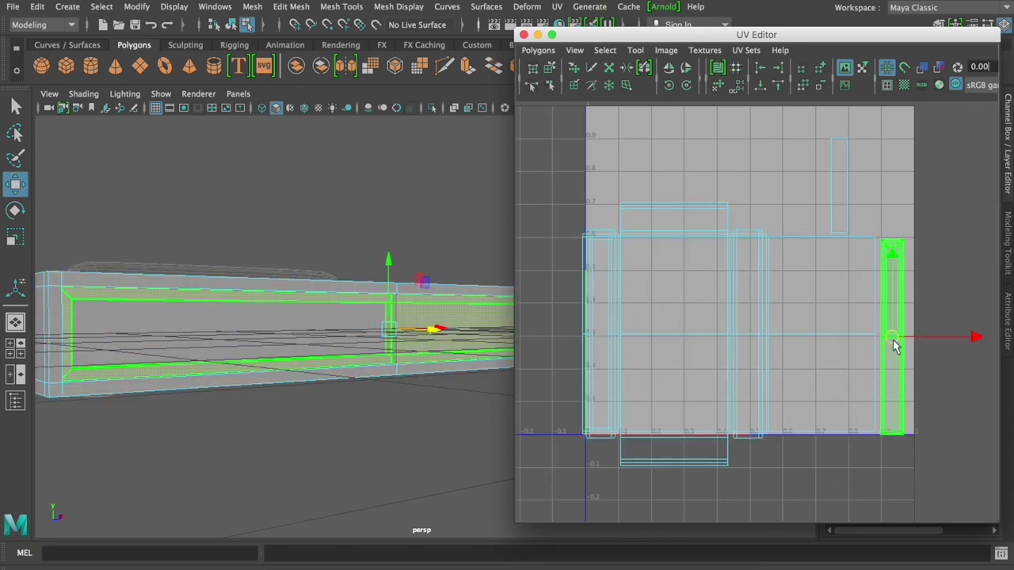
{"action": "left_click", "coordinate": [839, 201]}
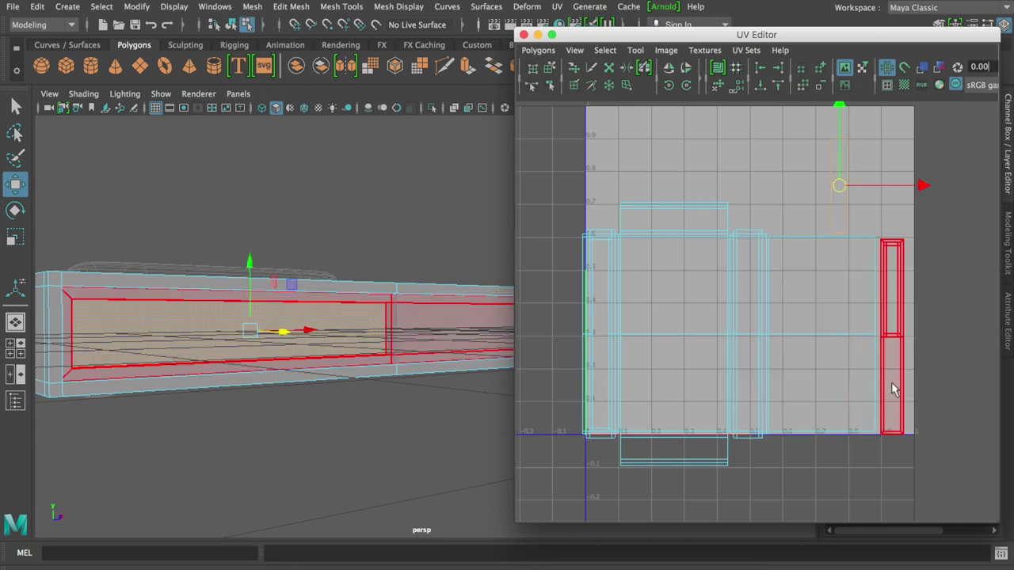
{"action": "left_click", "coordinate": [679, 280]}
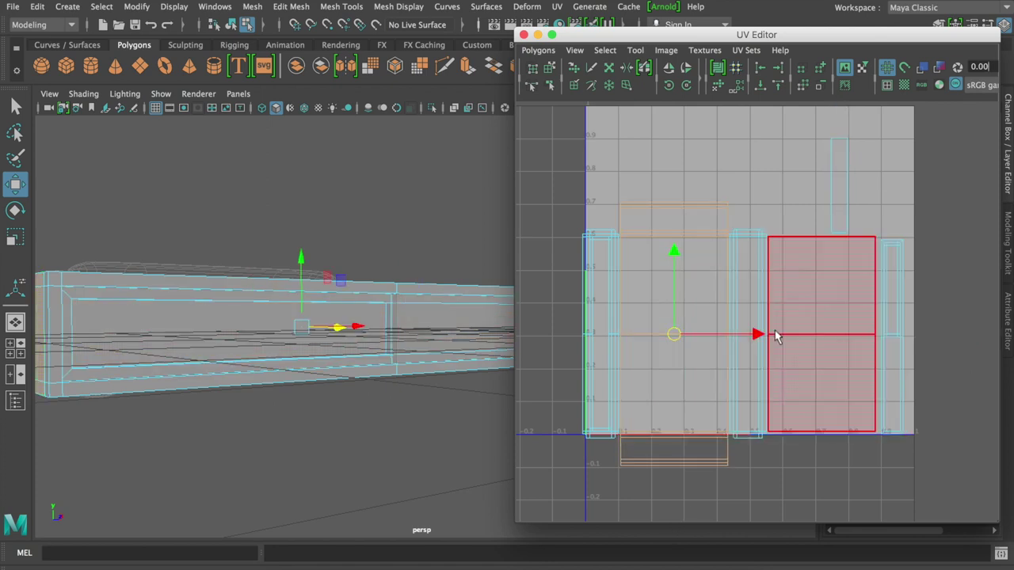
{"action": "left_click_drag", "start_coordinate": [545, 117], "coordinate": [946, 495]}
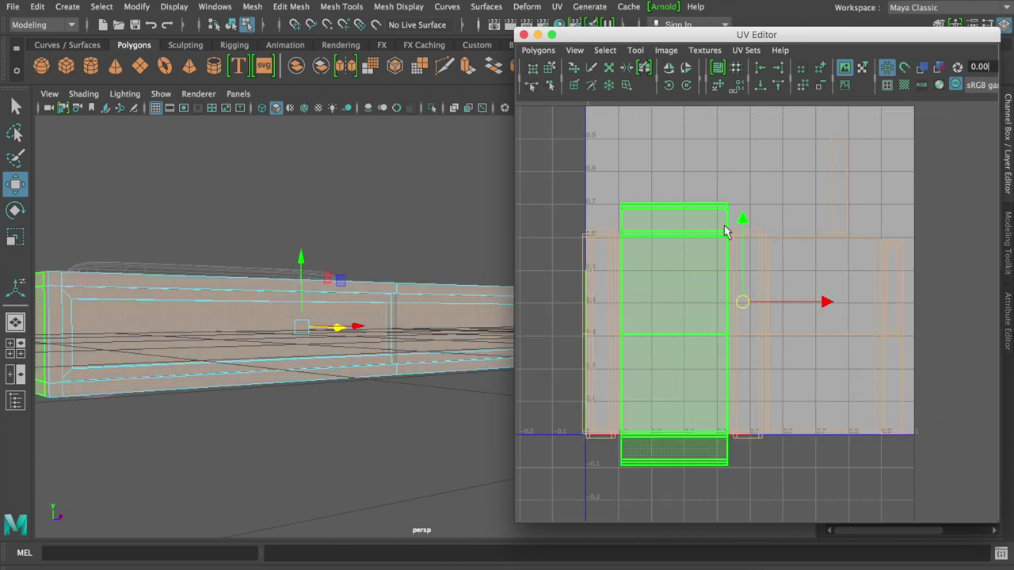
{"action": "scroll", "coordinate": [723, 230], "scroll_direction": "down", "scroll_amount": 1}
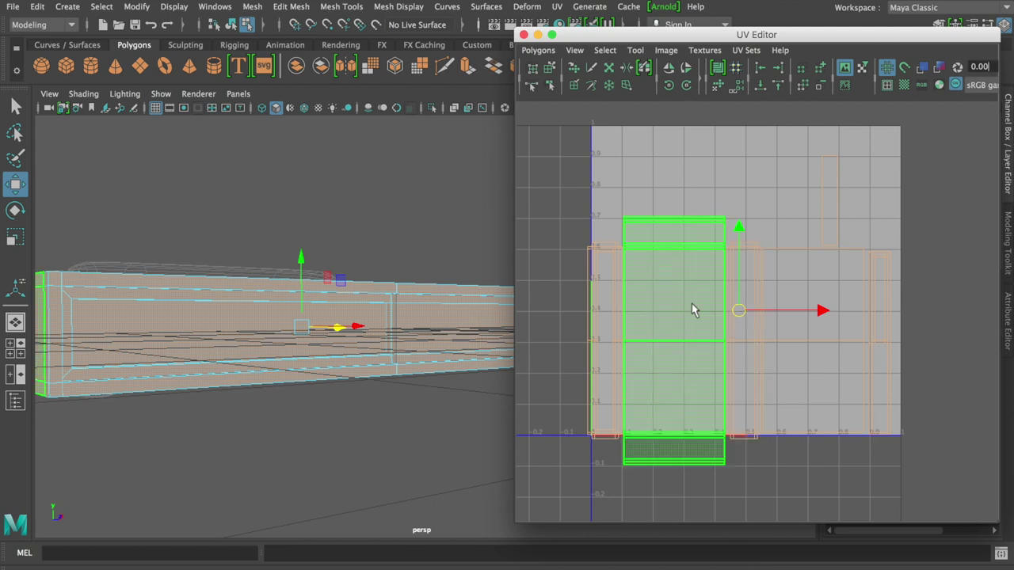
{"action": "left_click", "coordinate": [742, 342]}
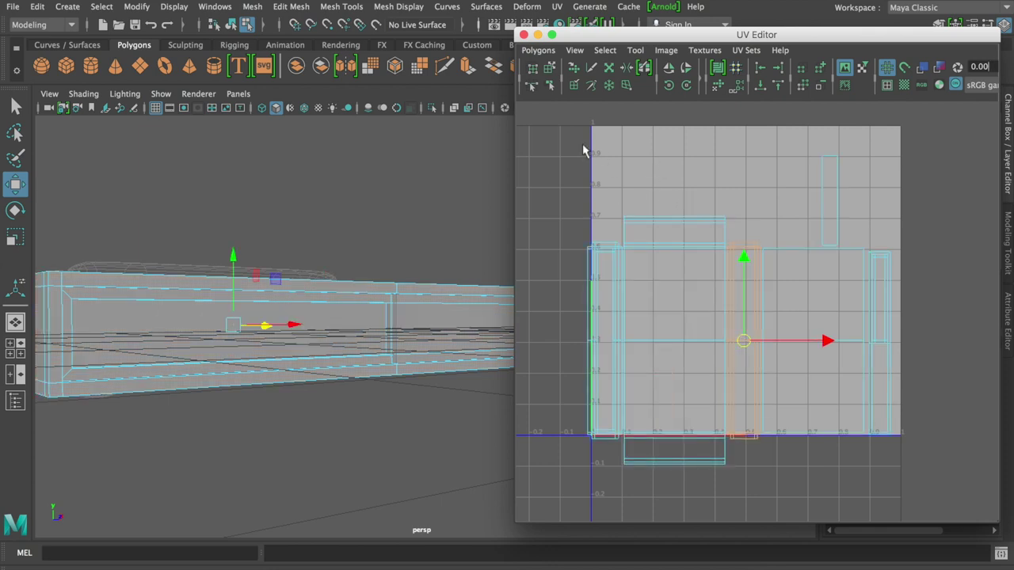
{"action": "left_click_drag", "start_coordinate": [942, 472], "coordinate": [579, 135]}
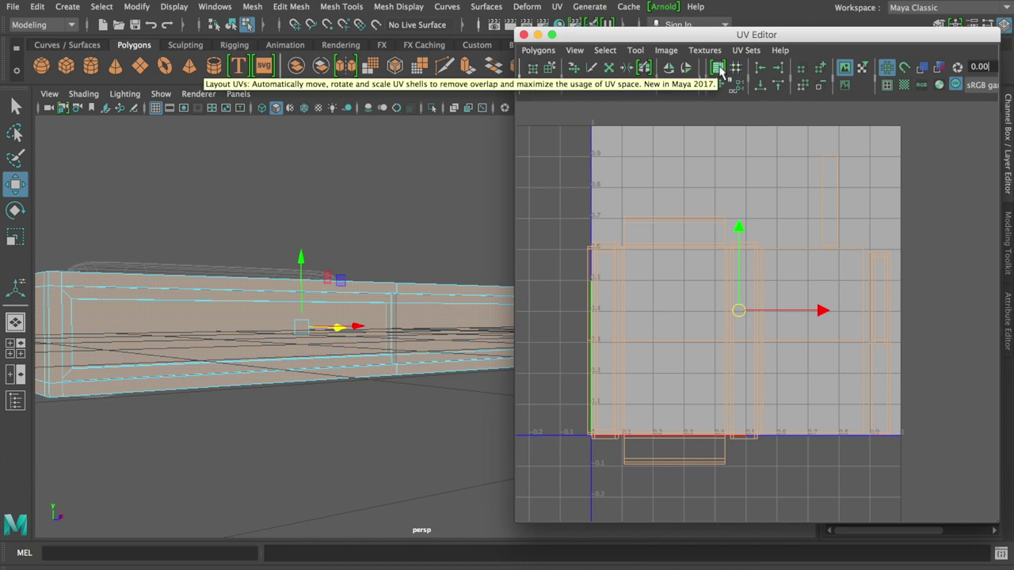
Auto-arrange the UV shells to remove overlap and nudge the selection up into place
{"action": "left_click", "coordinate": [720, 70]}
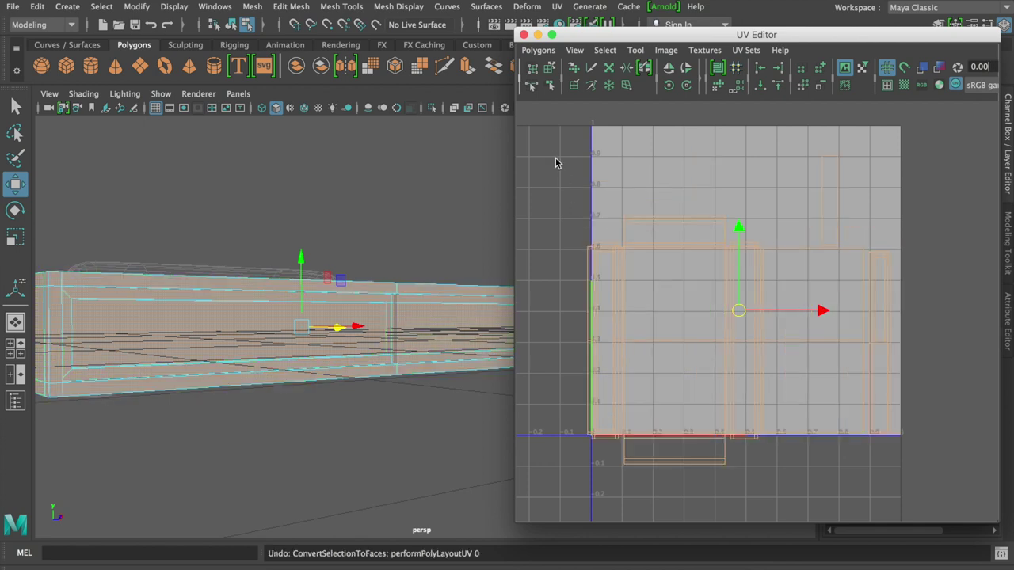
{"action": "left_click_drag", "start_coordinate": [555, 156], "coordinate": [753, 343]}
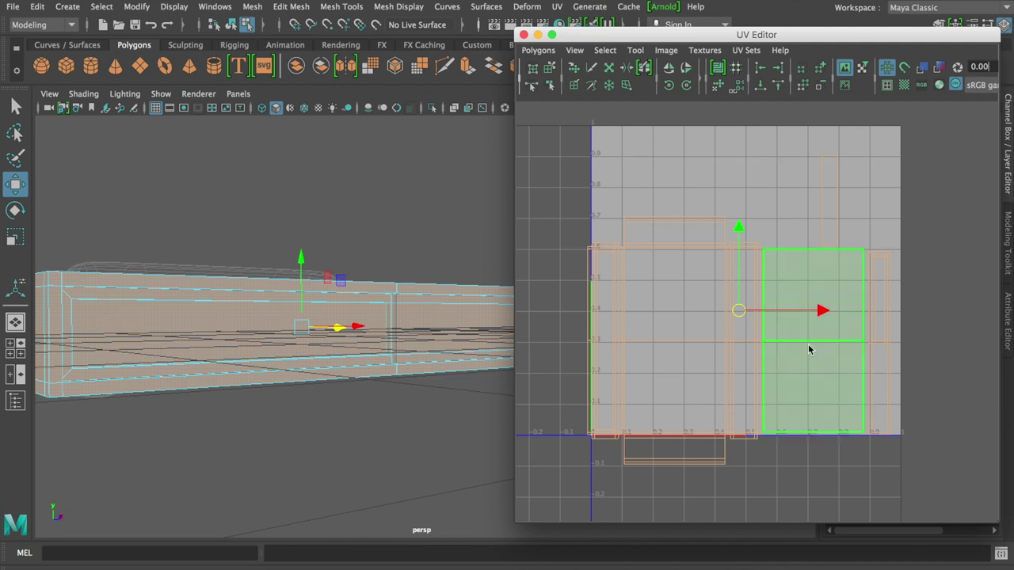
{"action": "left_click_drag", "start_coordinate": [738, 227], "coordinate": [738, 193]}
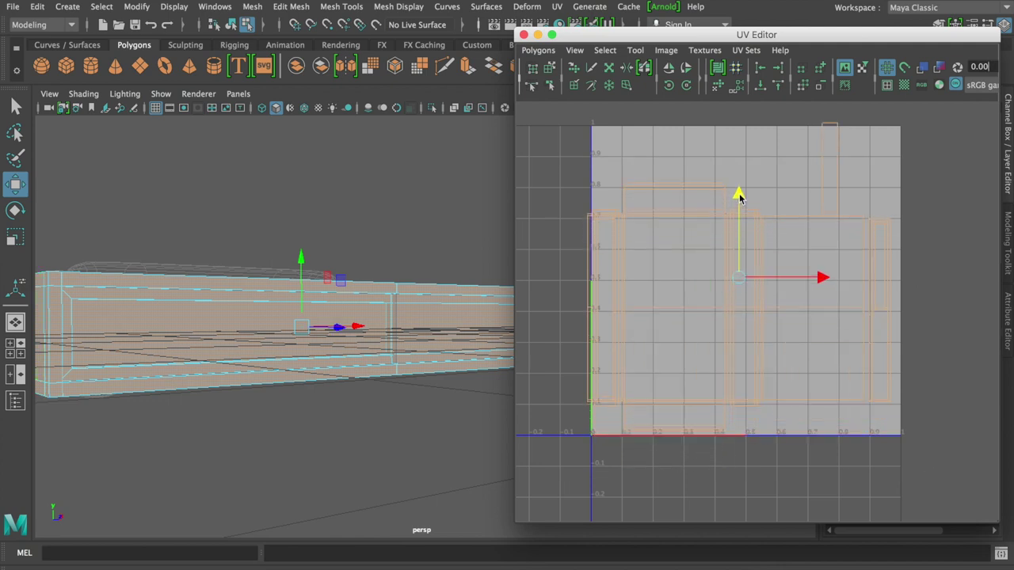
{"action": "left_click_drag", "start_coordinate": [822, 278], "coordinate": [825, 280]}
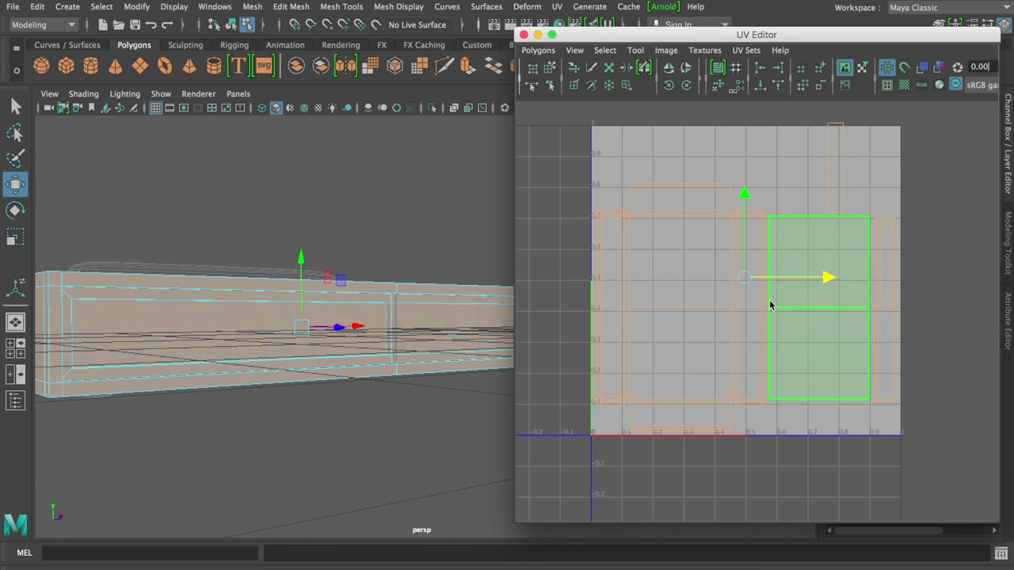
{"action": "left_click_drag", "start_coordinate": [742, 193], "coordinate": [743, 194]}
Marquee-select the main shell group and rotate it 45° counterclockwise
{"action": "left_click", "coordinate": [841, 152]}
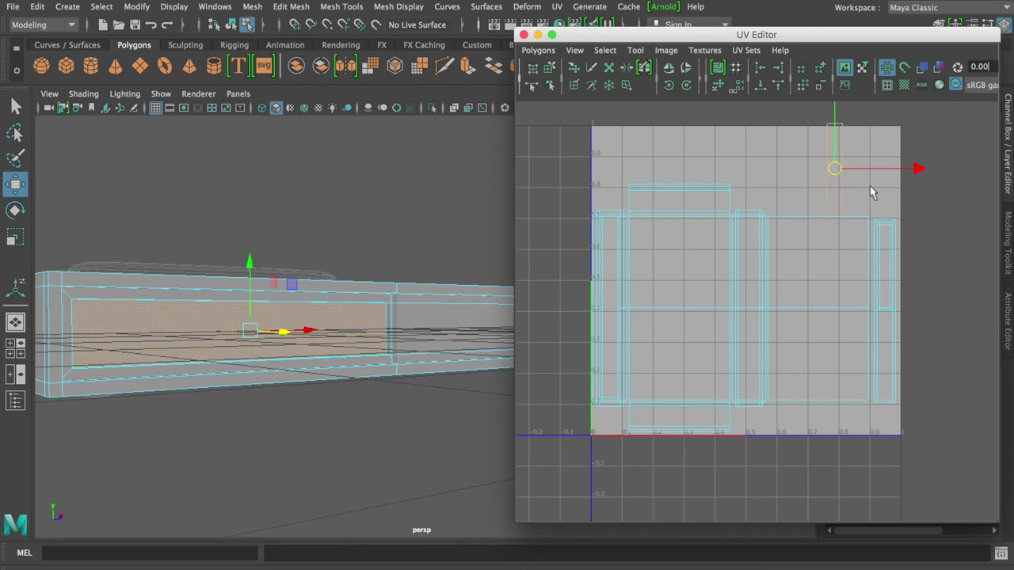
{"action": "left_click_drag", "start_coordinate": [565, 110], "coordinate": [915, 467]}
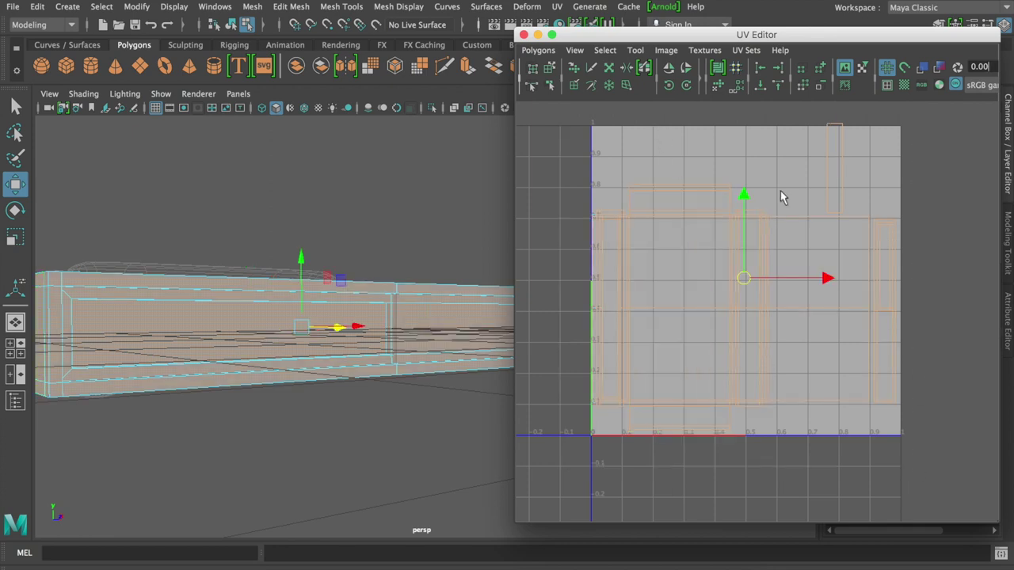
{"action": "left_click", "coordinate": [672, 87]}
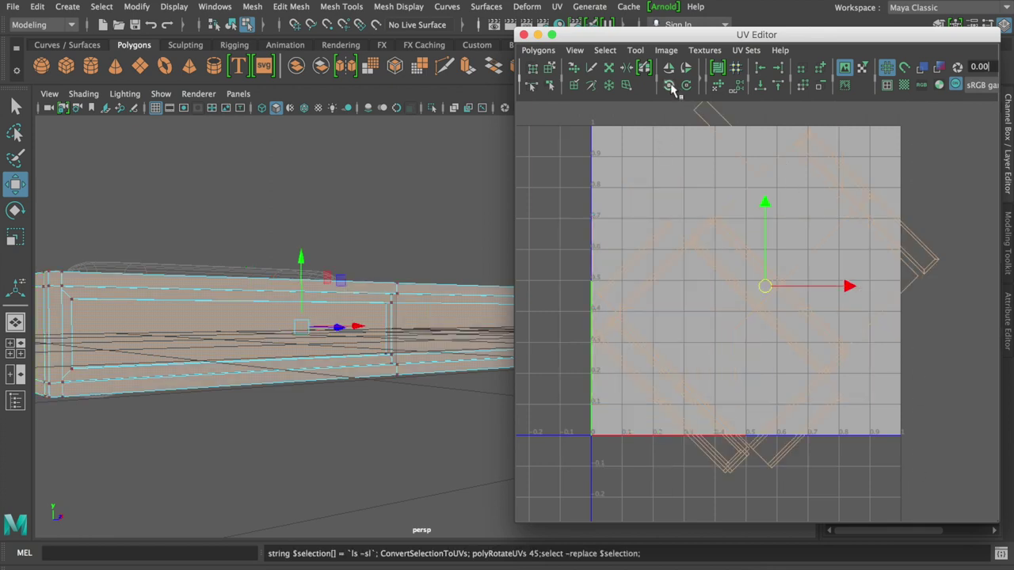
Try further 45° rotations, then undo back to the upright layout and clear the selection
{"action": "left_click", "coordinate": [673, 86]}
{"action": "left_click_drag", "start_coordinate": [745, 297], "coordinate": [749, 281]}
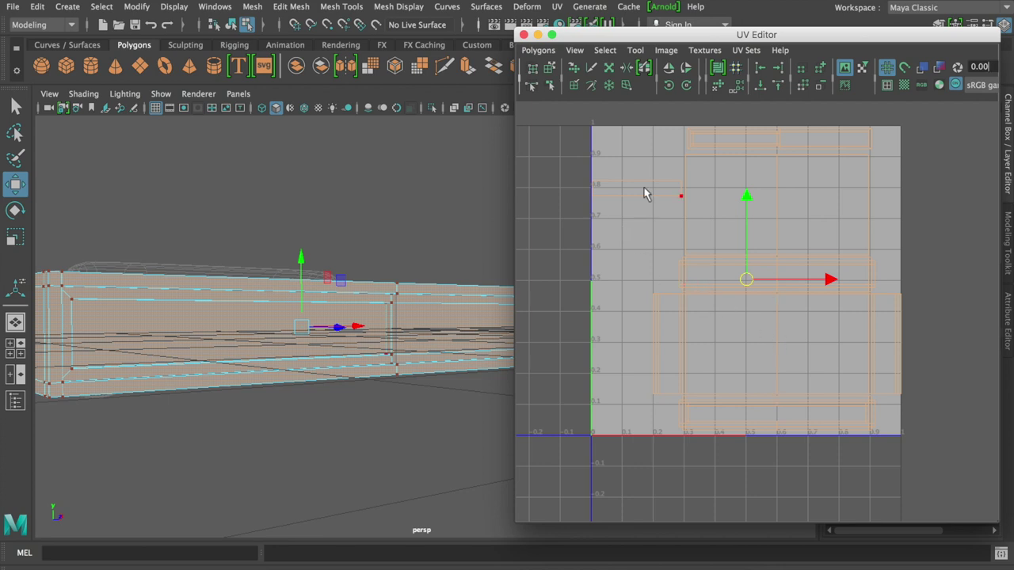
{"action": "left_click", "coordinate": [687, 86]}
{"action": "left_click", "coordinate": [687, 86]}
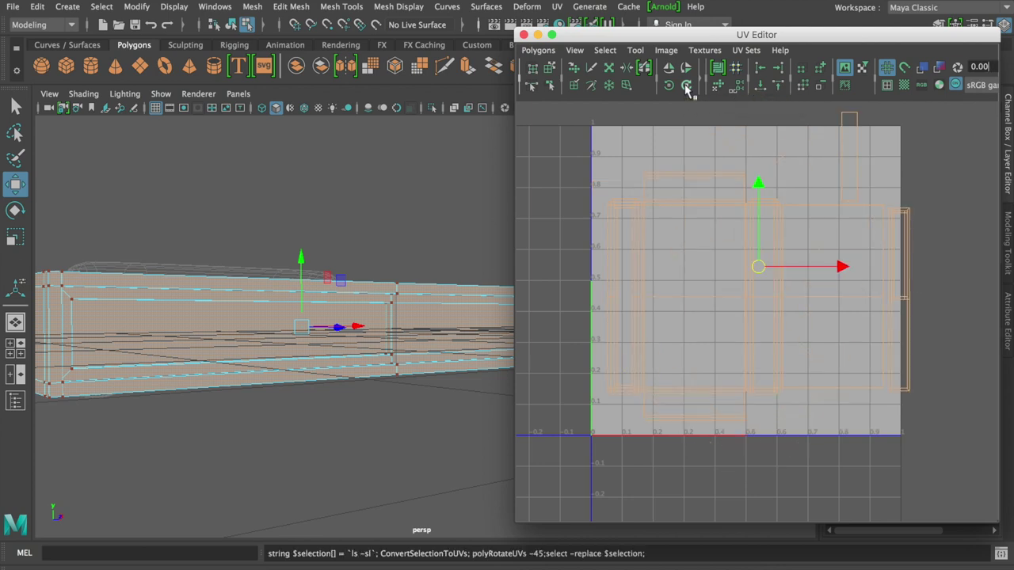
{"action": "key", "text": "ctrl+z"}
{"action": "key", "text": "ctrl+z"}
{"action": "key", "text": "ctrl+z"}
{"action": "key", "text": "ctrl+z"}
{"action": "left_click", "coordinate": [822, 162]}
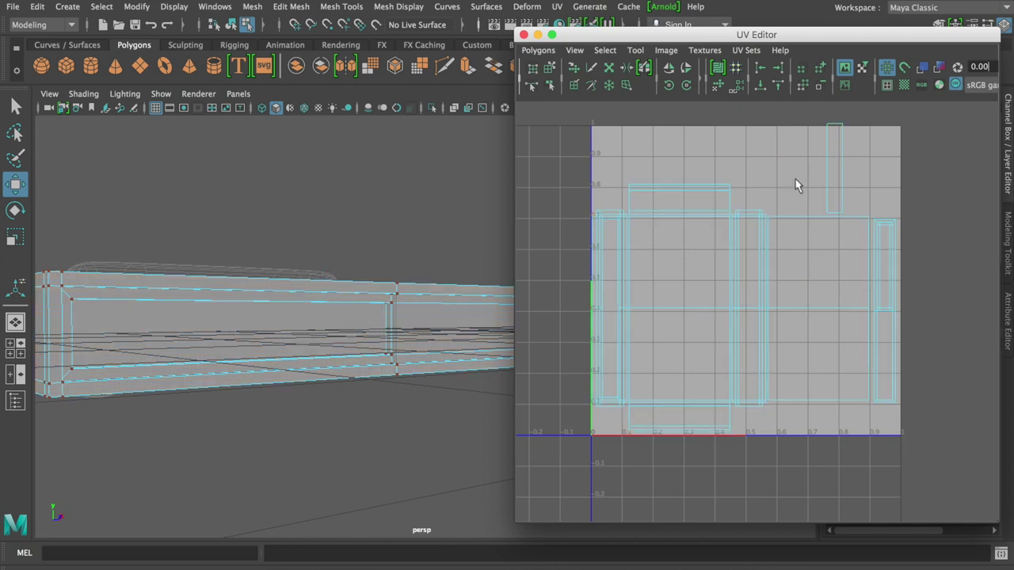
Rotate the thin upper-right shell and lay it horizontally along the top edge
{"action": "right_click", "coordinate": [838, 175]}
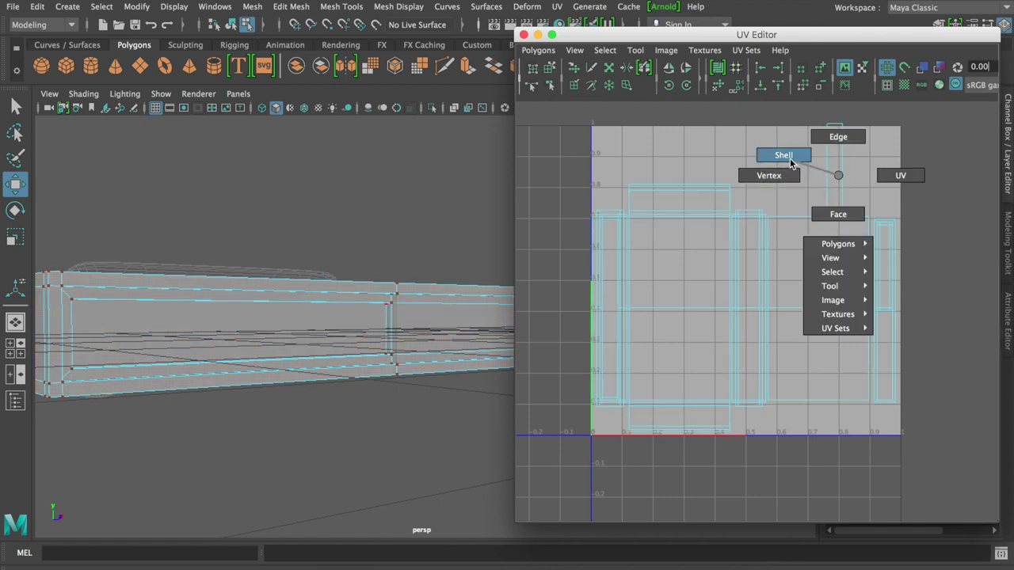
{"action": "left_click", "coordinate": [784, 156]}
{"action": "left_click", "coordinate": [830, 160]}
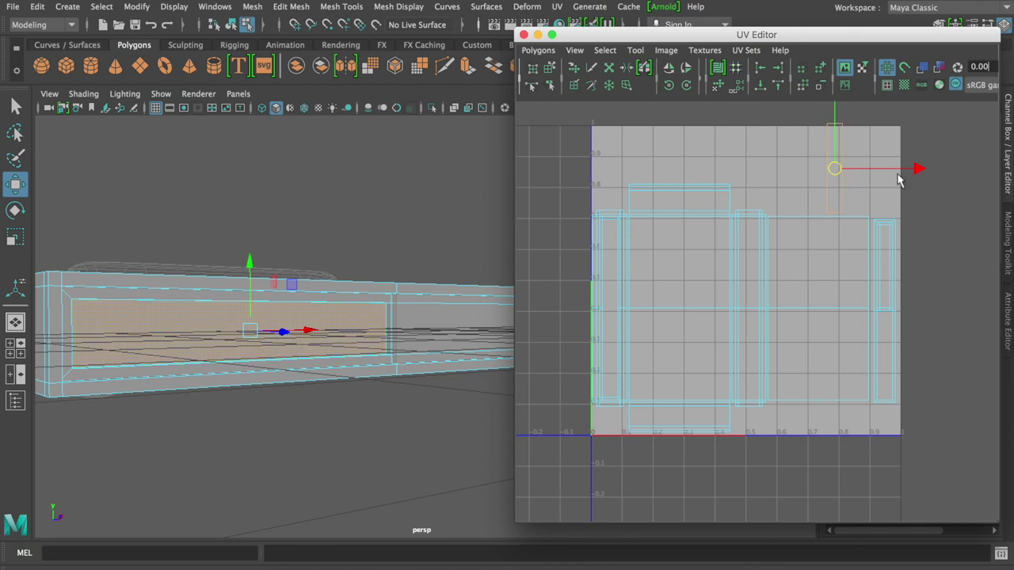
{"action": "left_click_drag", "start_coordinate": [916, 168], "coordinate": [772, 156]}
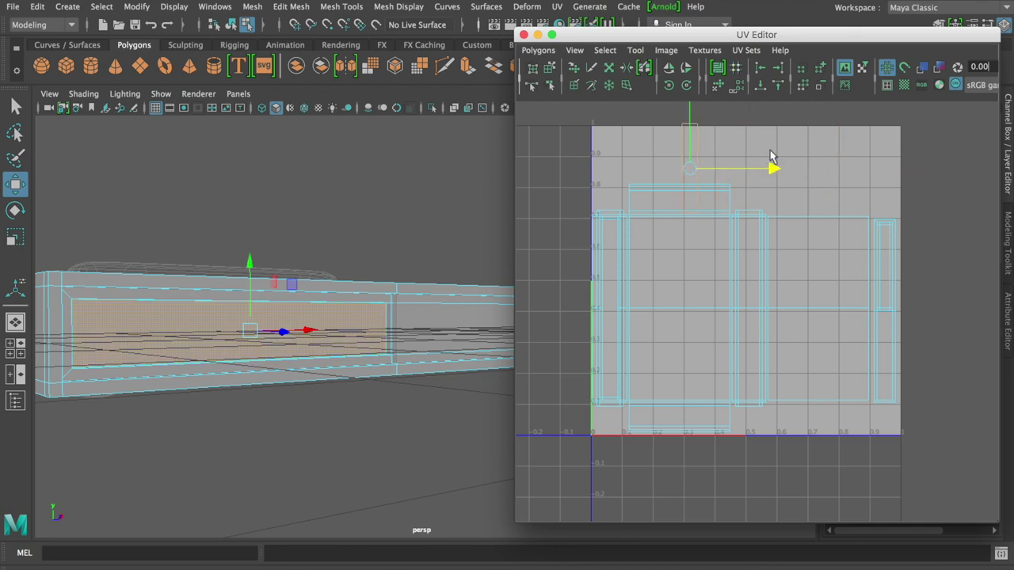
{"action": "left_click", "coordinate": [669, 86]}
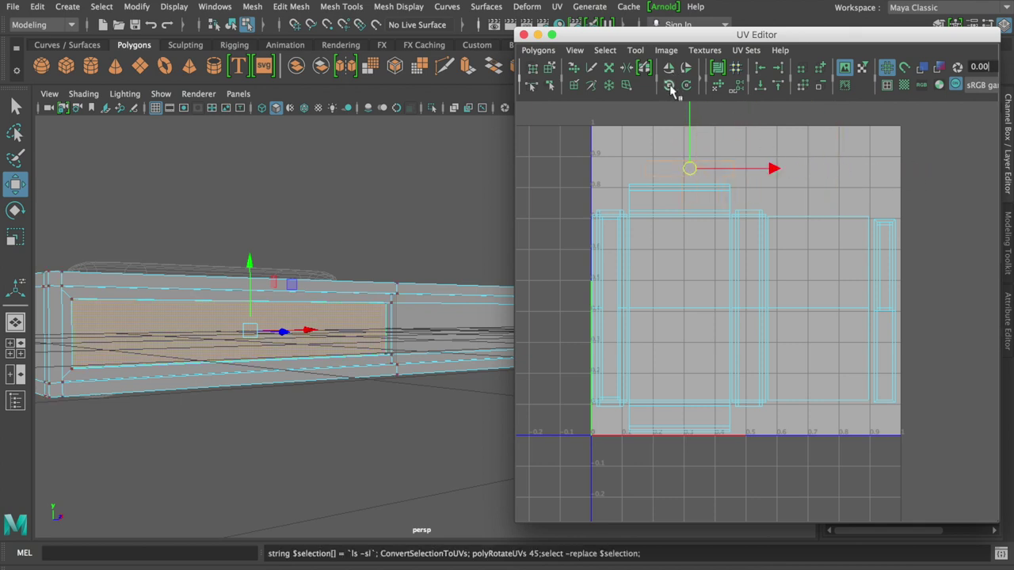
{"action": "left_click_drag", "start_coordinate": [690, 169], "coordinate": [641, 139]}
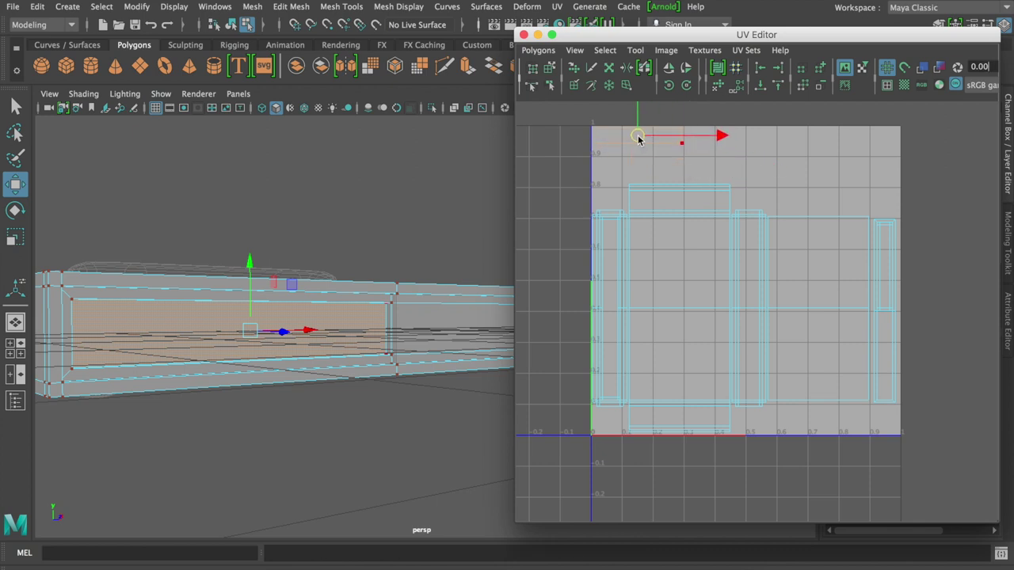
{"action": "left_click_drag", "start_coordinate": [639, 140], "coordinate": [638, 137]}
{"action": "scroll", "coordinate": [679, 154], "scroll_direction": "up", "scroll_amount": 2}
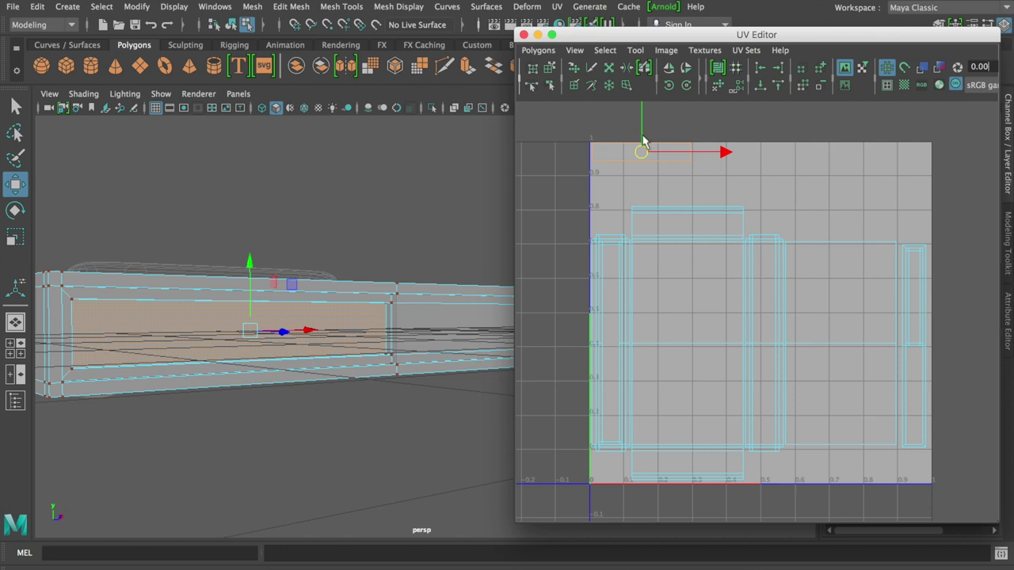
{"action": "key", "text": "r"}
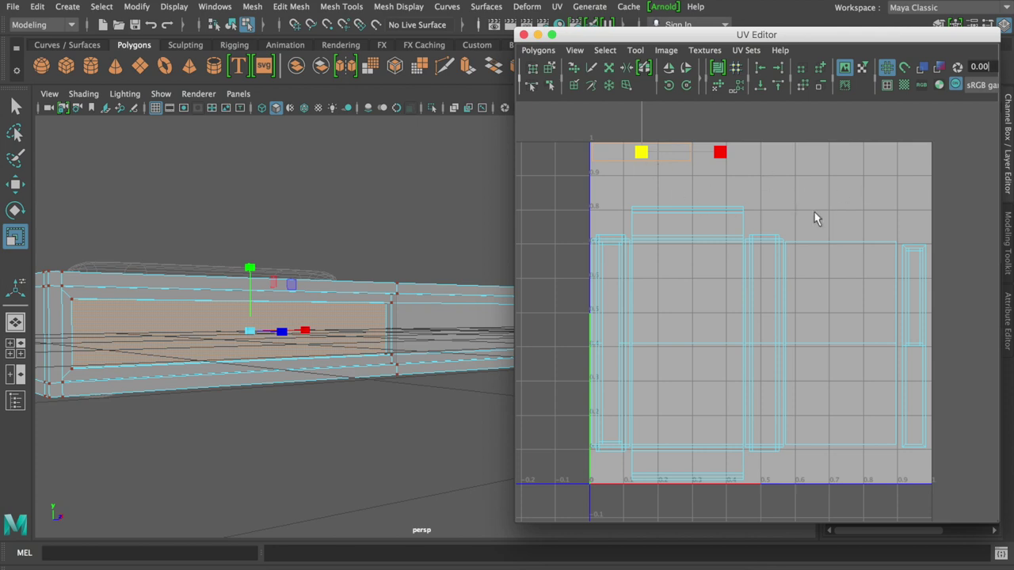
Stretch the thin strip wider horizontally and reposition it along the top
{"action": "mouse_move", "coordinate": [642, 153]}
{"action": "left_mouse_down"}
{"action": "mouse_move", "coordinate": [743, 180]}
{"action": "mouse_move", "coordinate": [733, 183]}
{"action": "left_mouse_up"}
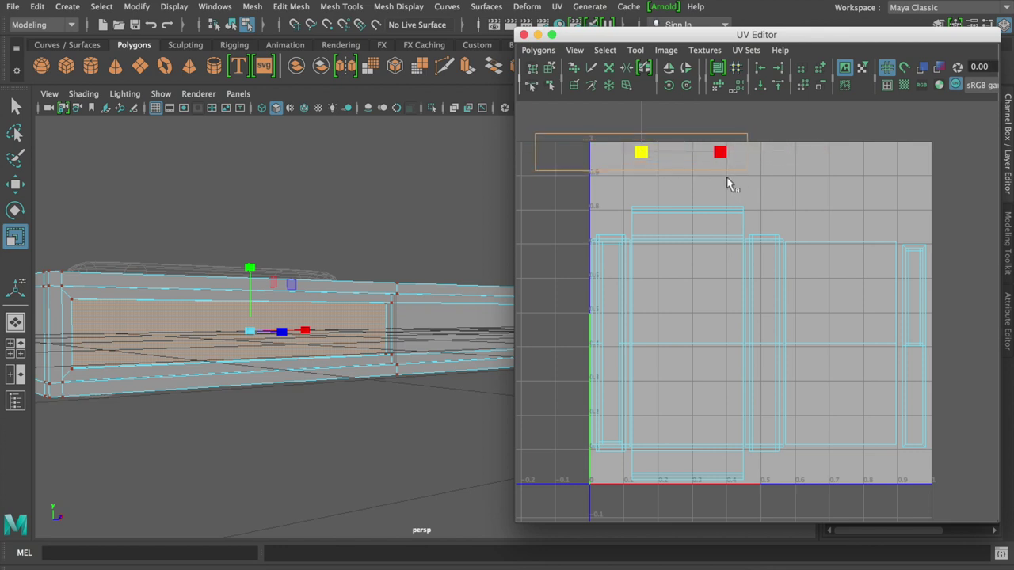
{"action": "key", "text": "w"}
{"action": "mouse_move", "coordinate": [641, 152]}
{"action": "left_mouse_down"}
{"action": "mouse_move", "coordinate": [706, 169]}
{"action": "mouse_move", "coordinate": [698, 162]}
{"action": "left_mouse_up"}
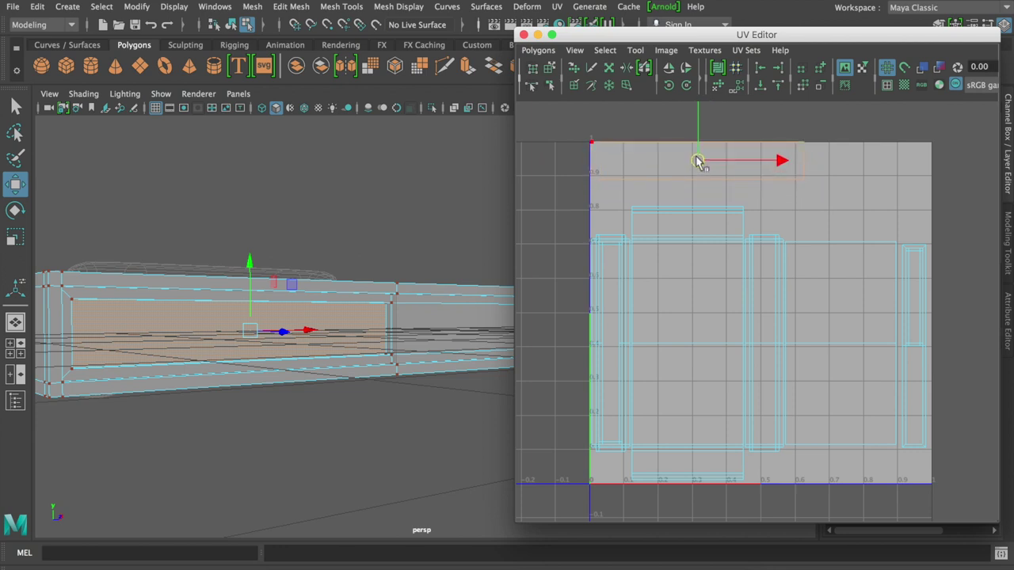
{"action": "left_click_drag", "start_coordinate": [697, 161], "coordinate": [695, 162]}
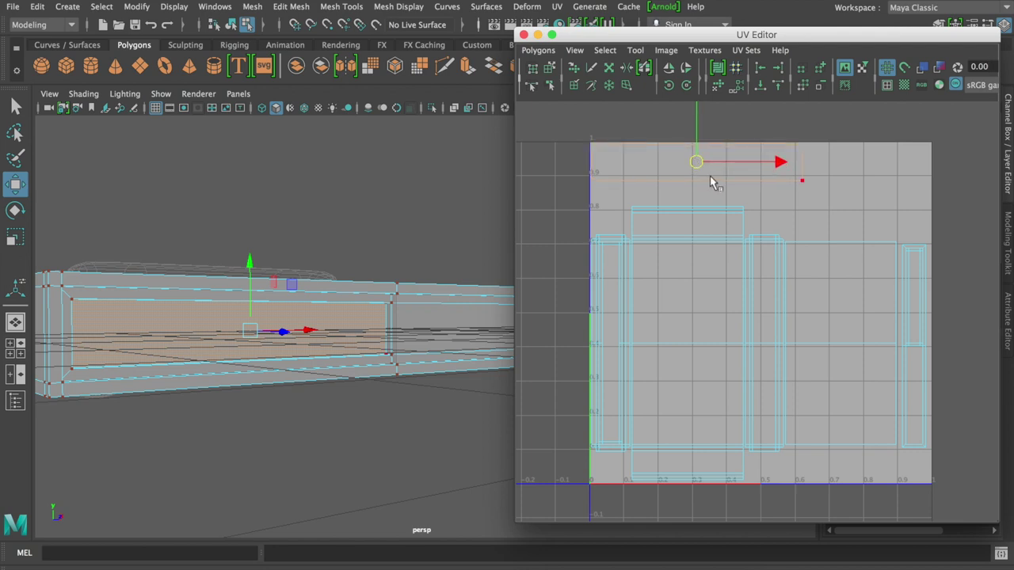
Set the scale pivot at the top-left UV corner and widen the strip toward the right edge
{"action": "key", "text": "r"}
{"action": "left_click", "coordinate": [697, 164]}
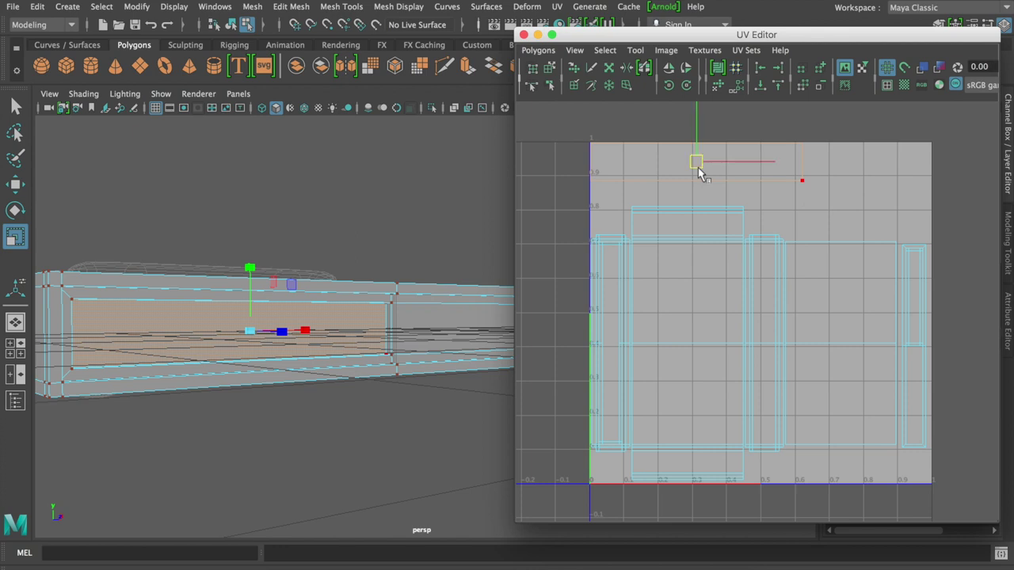
{"action": "left_click_drag", "start_coordinate": [699, 169], "coordinate": [599, 147]}
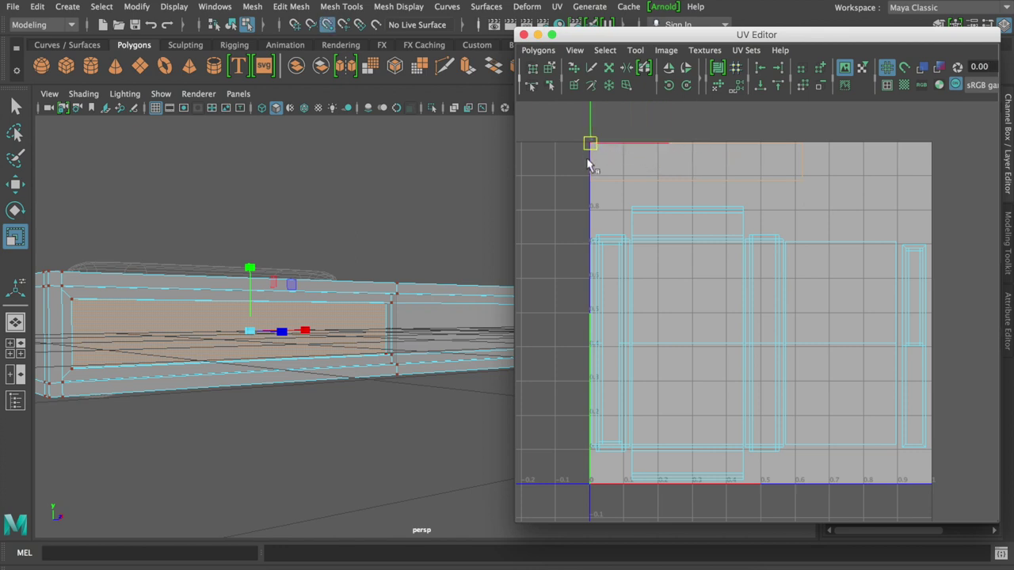
{"action": "left_click", "coordinate": [590, 145]}
{"action": "middle_click_drag", "start_coordinate": [598, 146], "coordinate": [636, 160]}
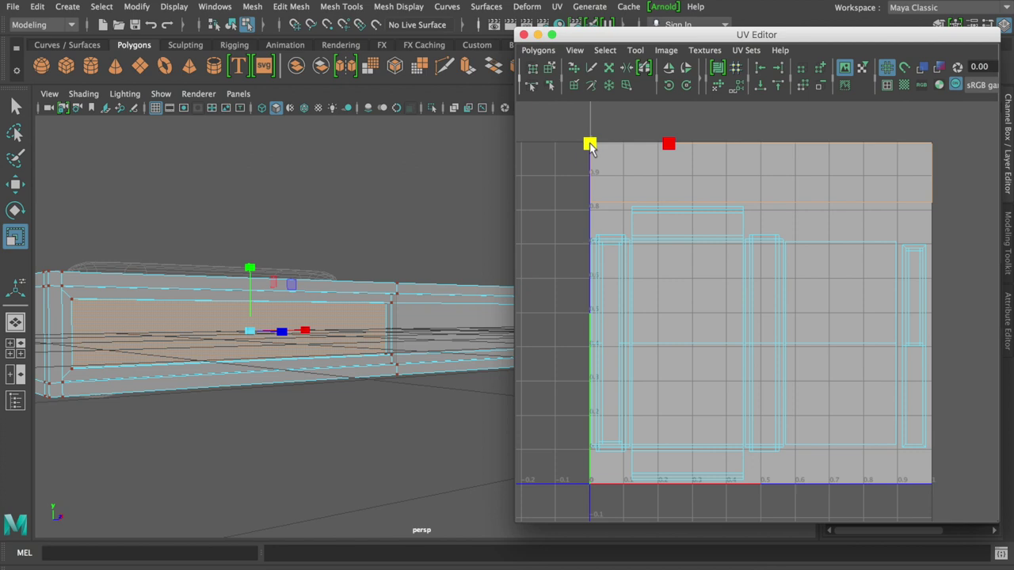
{"action": "left_click_drag", "start_coordinate": [589, 147], "coordinate": [590, 146]}
{"action": "left_click_drag", "start_coordinate": [591, 147], "coordinate": [594, 145]}
{"action": "right_click_drag", "start_coordinate": [613, 282], "coordinate": [571, 257]}
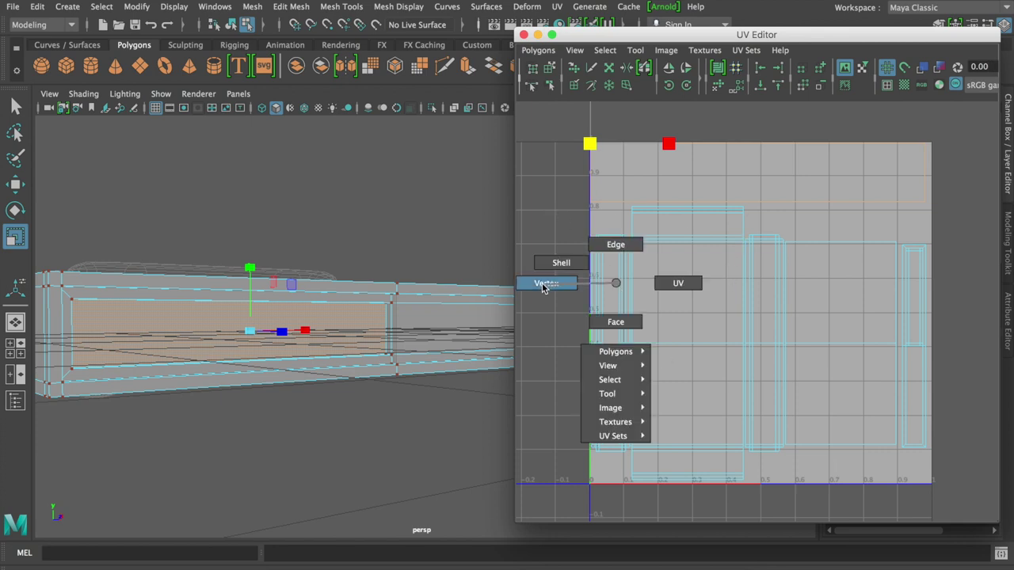
Inspect each clock UV shell in turn: side strips, central block and top strip
{"action": "left_click", "coordinate": [670, 269]}
{"action": "left_click", "coordinate": [765, 272]}
{"action": "left_click", "coordinate": [837, 275]}
{"action": "left_click", "coordinate": [910, 273]}
{"action": "left_click", "coordinate": [910, 273]}
{"action": "left_click", "coordinate": [625, 256]}
{"action": "left_click", "coordinate": [633, 187]}
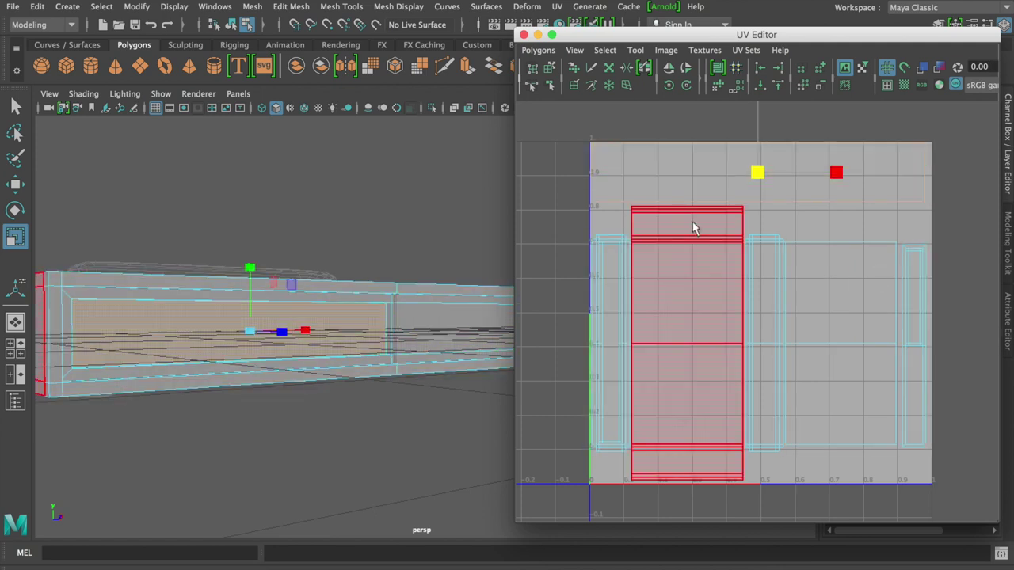
Deselect, then reselect the top strip and narrow middle shell to compare them
{"action": "left_click", "coordinate": [656, 182]}
{"action": "left_click", "coordinate": [567, 144]}
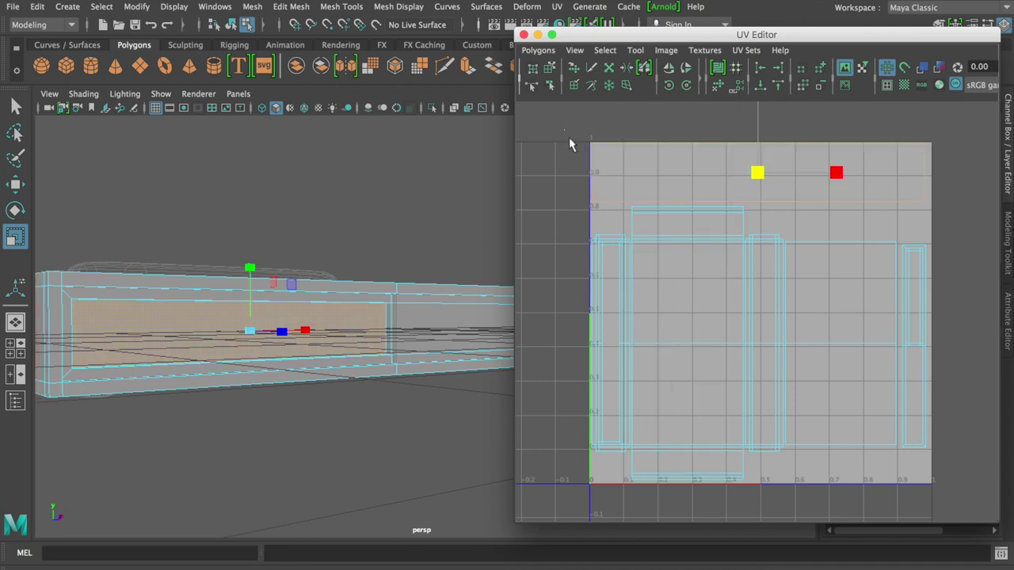
{"action": "left_click", "coordinate": [817, 363]}
{"action": "left_click", "coordinate": [652, 181]}
{"action": "left_click", "coordinate": [611, 330]}
{"action": "left_click", "coordinate": [842, 185]}
{"action": "left_click", "coordinate": [796, 296]}
{"action": "left_click", "coordinate": [780, 279]}
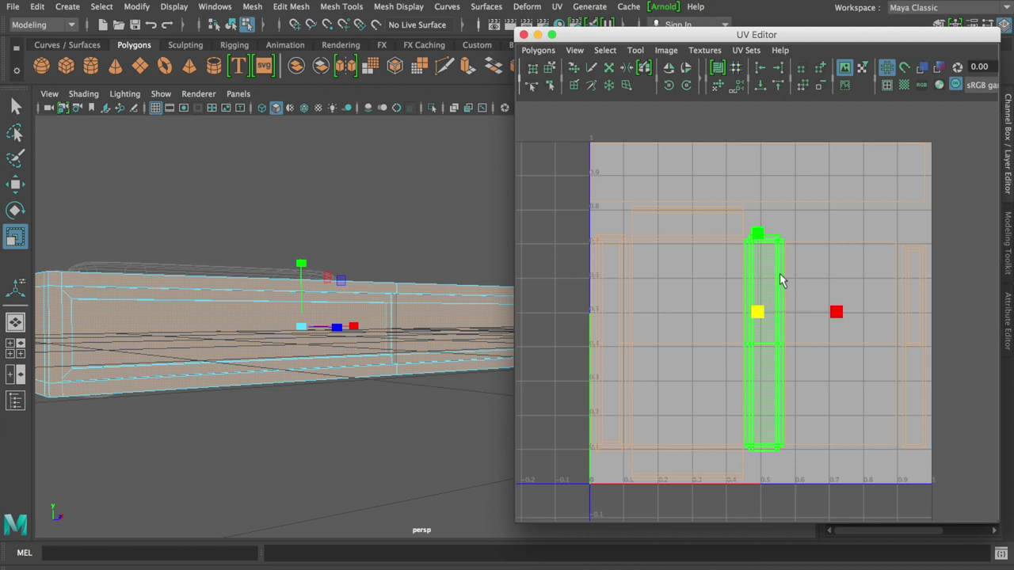
{"action": "left_click", "coordinate": [546, 217]}
{"action": "left_click", "coordinate": [607, 166]}
{"action": "left_click", "coordinate": [576, 131]}
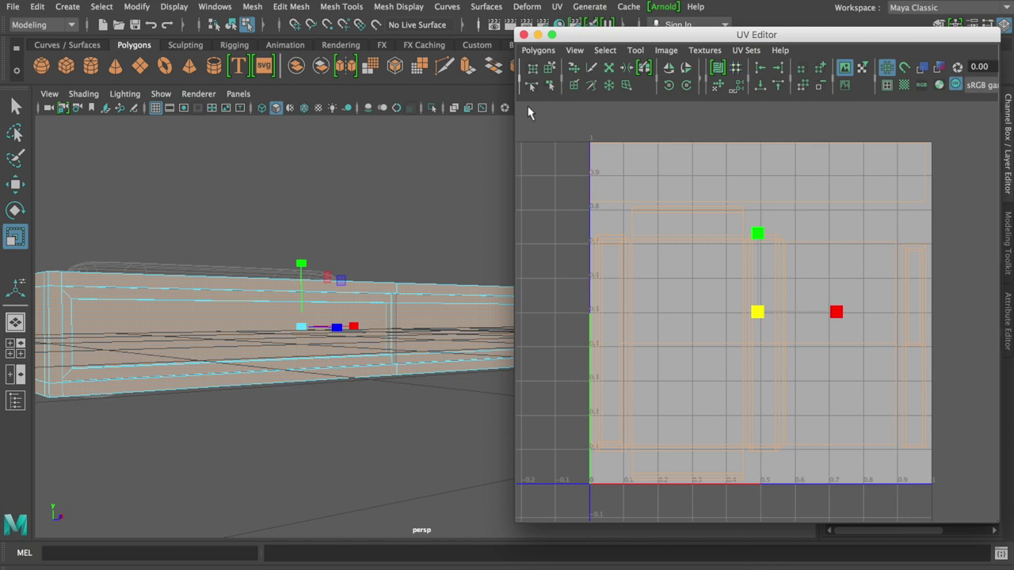
Check the tall shell, clear the selection, and marquee-select all UV shells together
{"action": "left_click", "coordinate": [644, 312]}
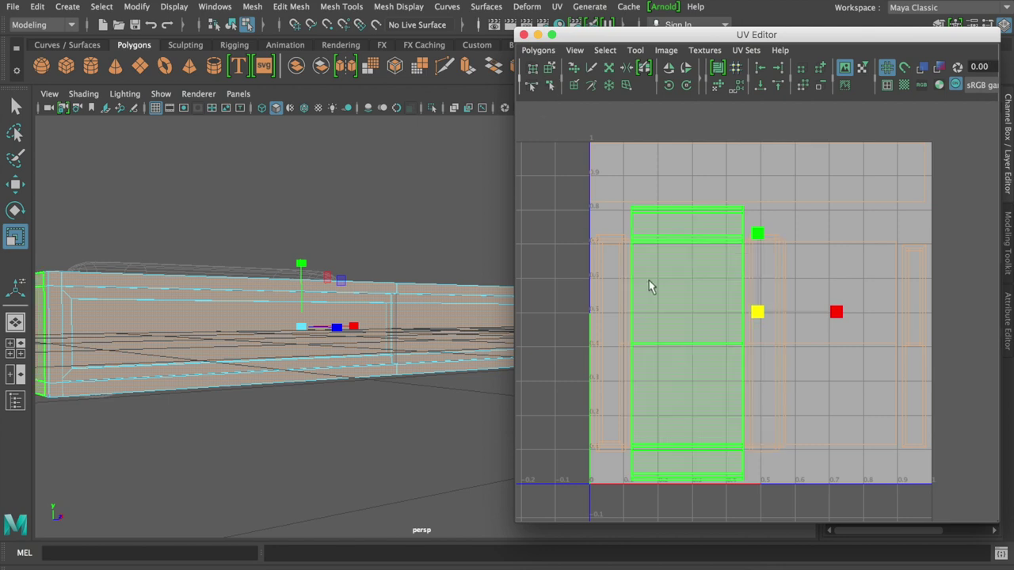
{"action": "left_click", "coordinate": [750, 280]}
{"action": "left_click", "coordinate": [645, 276]}
{"action": "left_click", "coordinate": [618, 245]}
{"action": "left_click", "coordinate": [572, 220]}
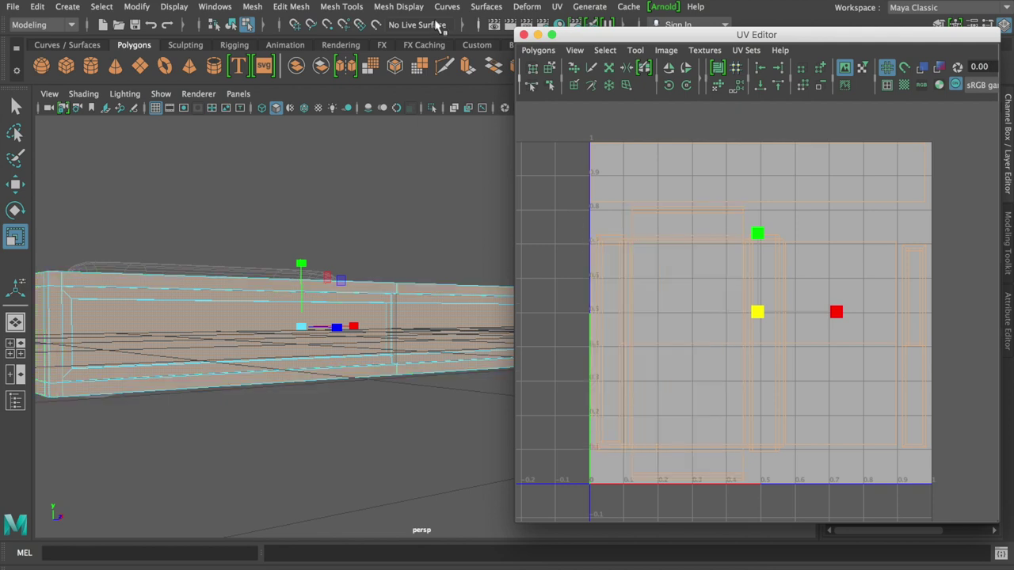
{"action": "left_click_drag", "start_coordinate": [541, 119], "coordinate": [966, 562]}
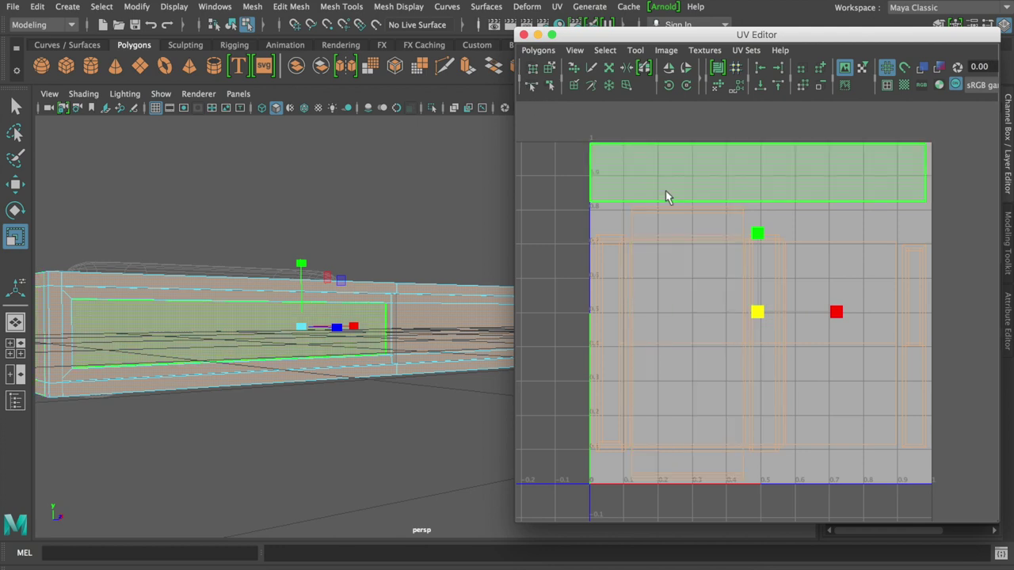
{"action": "left_click", "coordinate": [538, 52]}
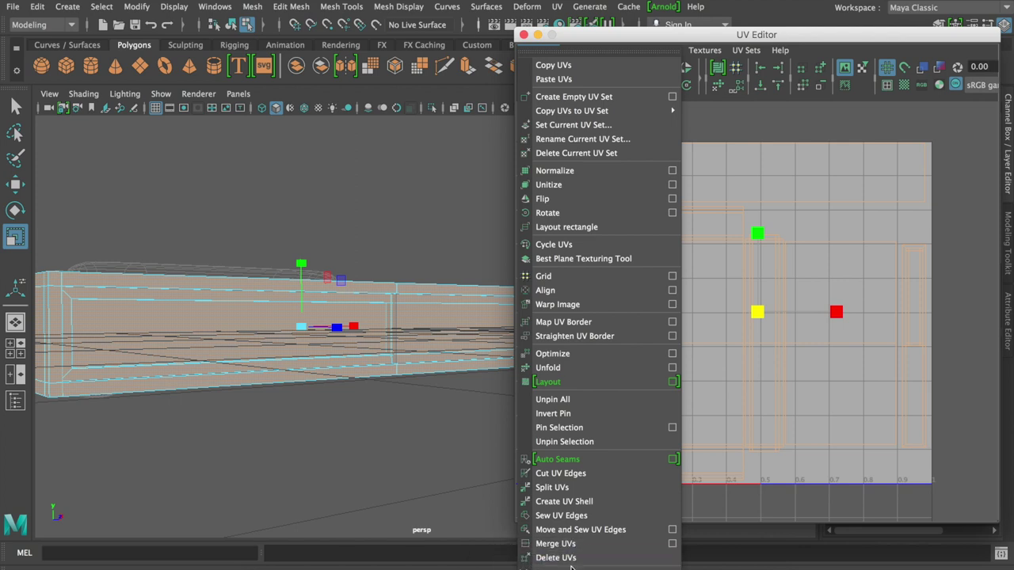
Set the UV Snapshot size to 2048 × 2048 and change Image format from Maya IFF to PNG
{"action": "left_click", "coordinate": [594, 568]}
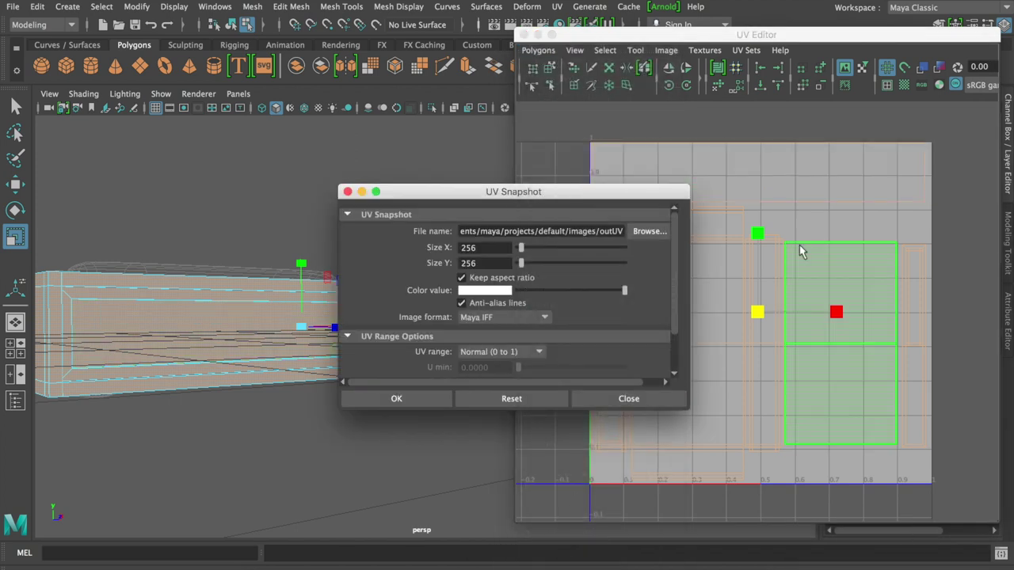
{"action": "key", "text": "Tab"}
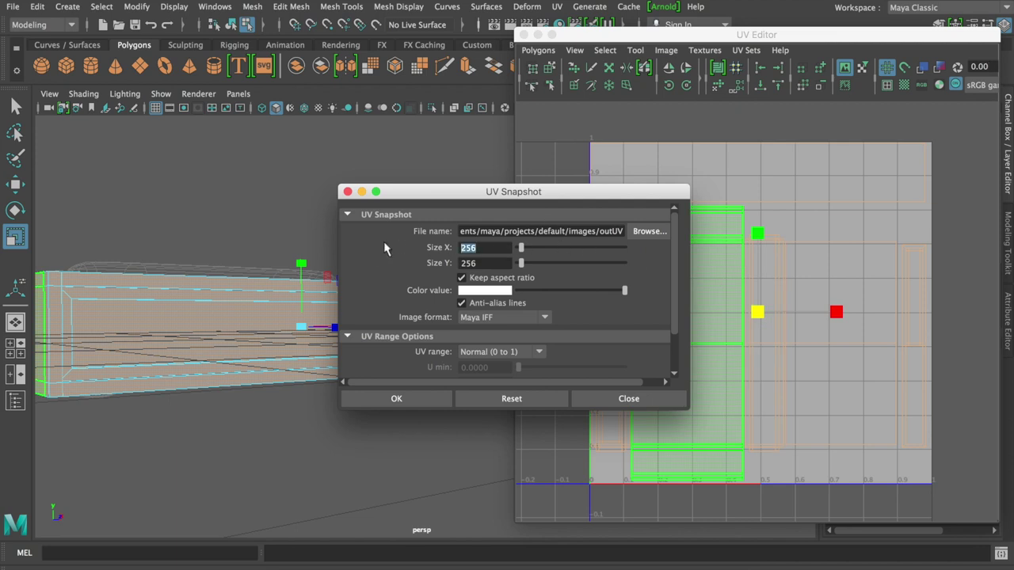
{"action": "type", "text": "2048"}
{"action": "key", "text": "Tab"}
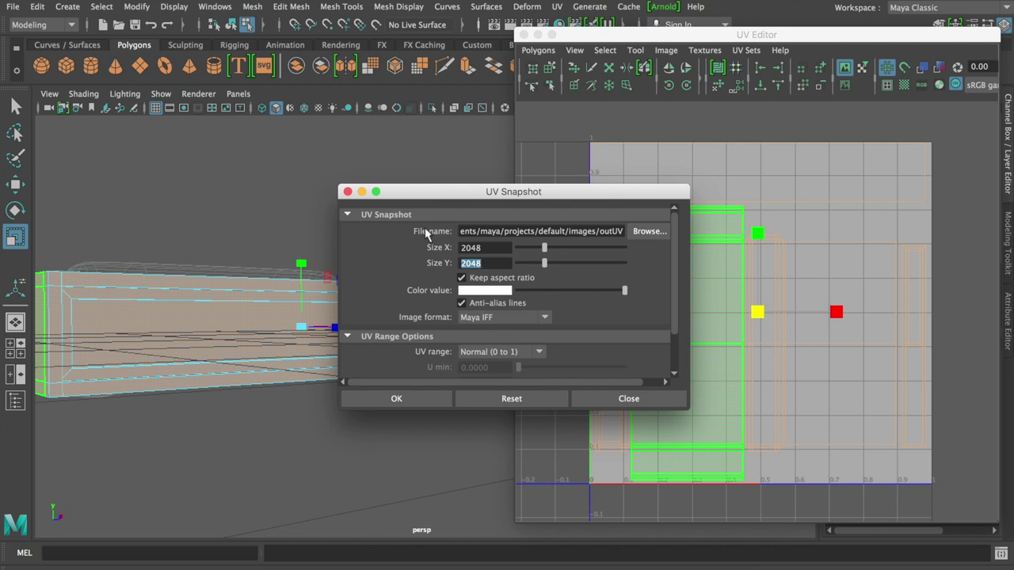
{"action": "scroll", "coordinate": [487, 247], "scroll_direction": "right", "scroll_amount": 2}
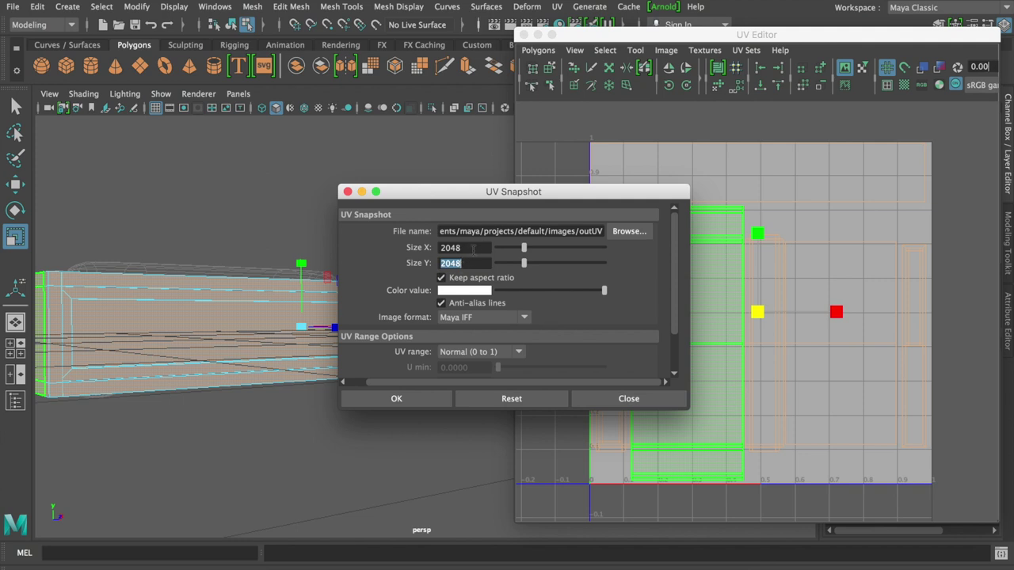
{"action": "left_click", "coordinate": [523, 318]}
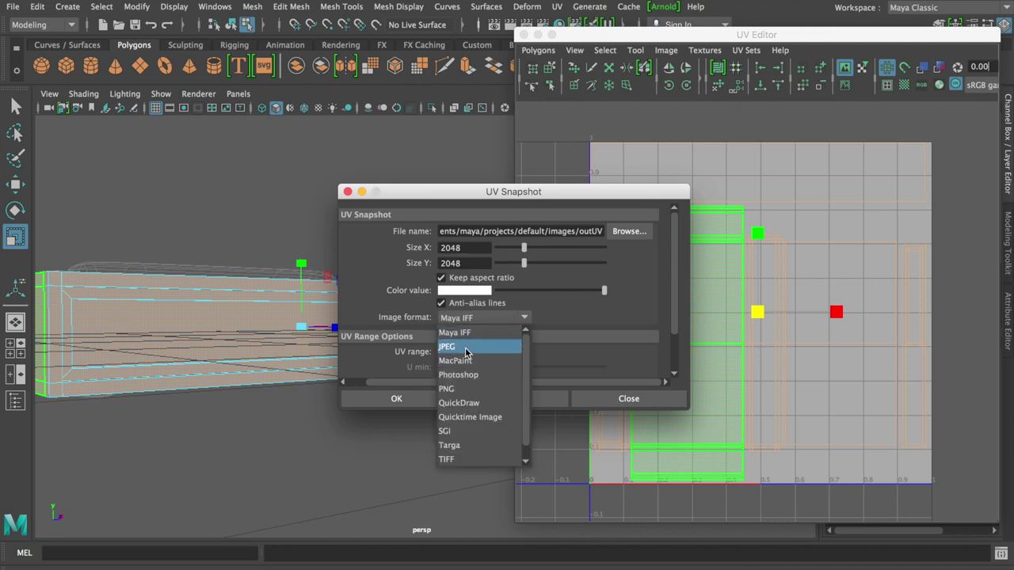
{"action": "left_click", "coordinate": [466, 389]}
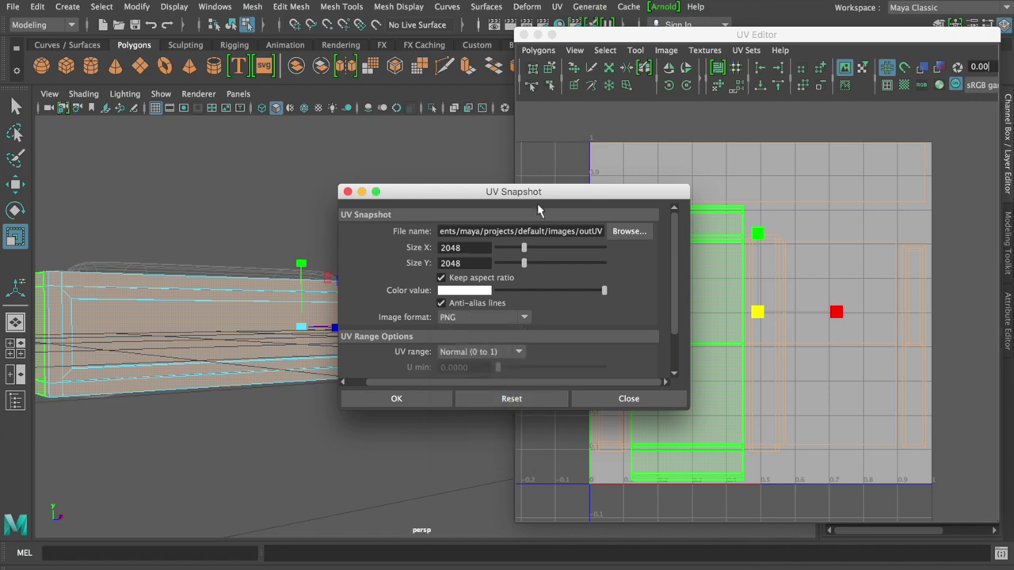
Browse for the snapshot location and navigate to Documents/maya/projects/default
{"action": "left_click", "coordinate": [626, 230]}
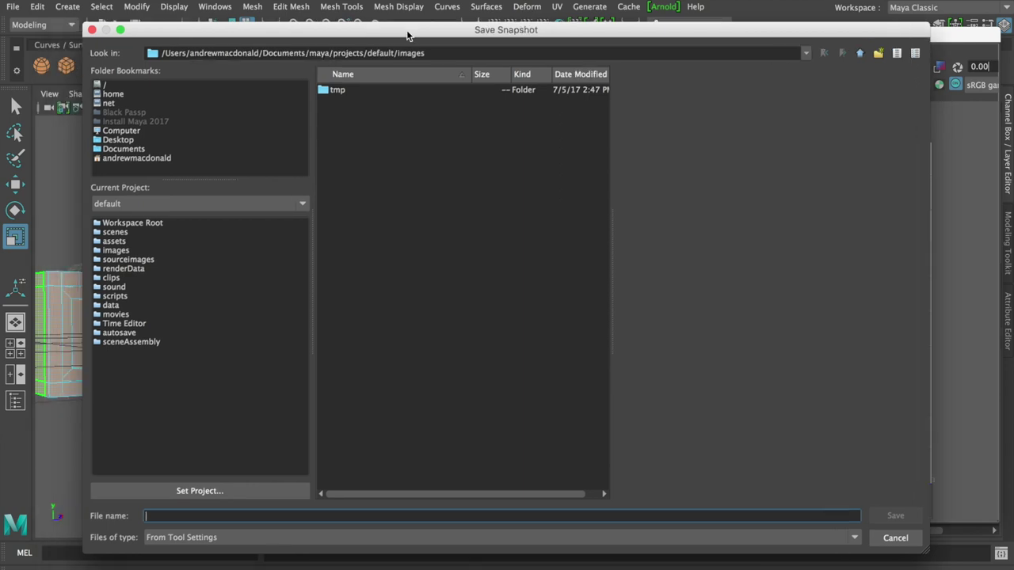
{"action": "left_click_drag", "start_coordinate": [366, 37], "coordinate": [405, 28]}
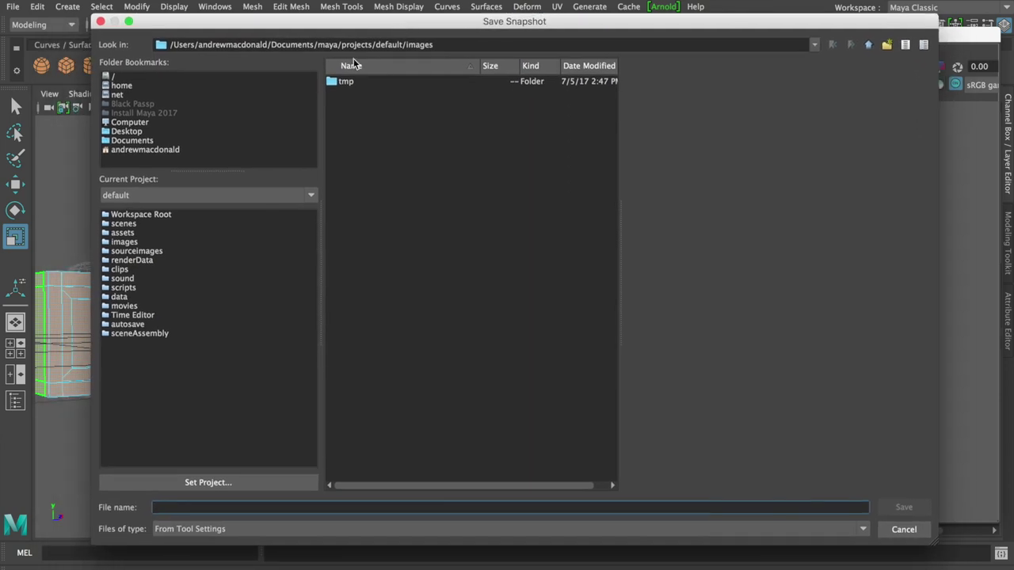
{"action": "left_click", "coordinate": [394, 89]}
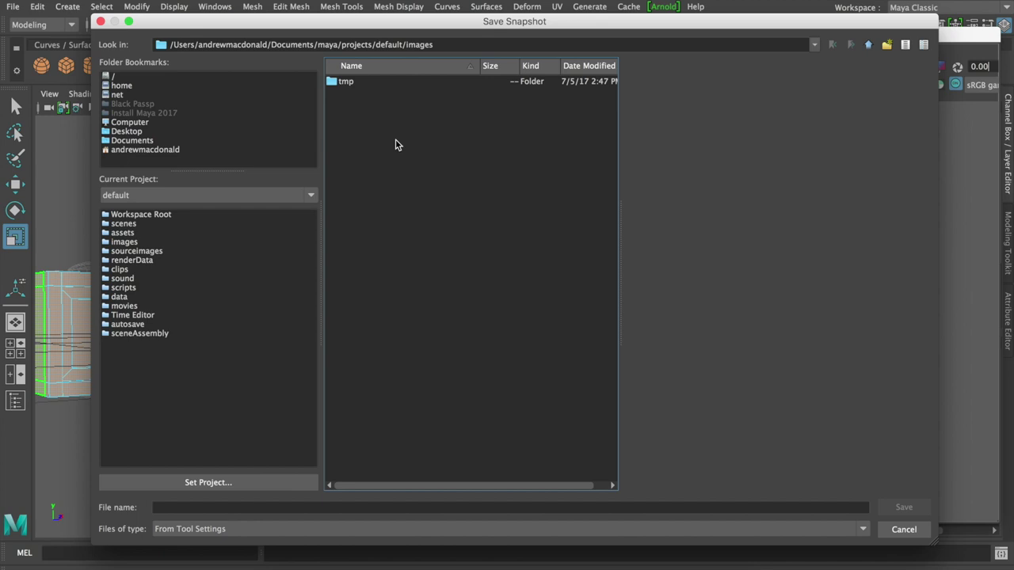
{"action": "left_click", "coordinate": [388, 81]}
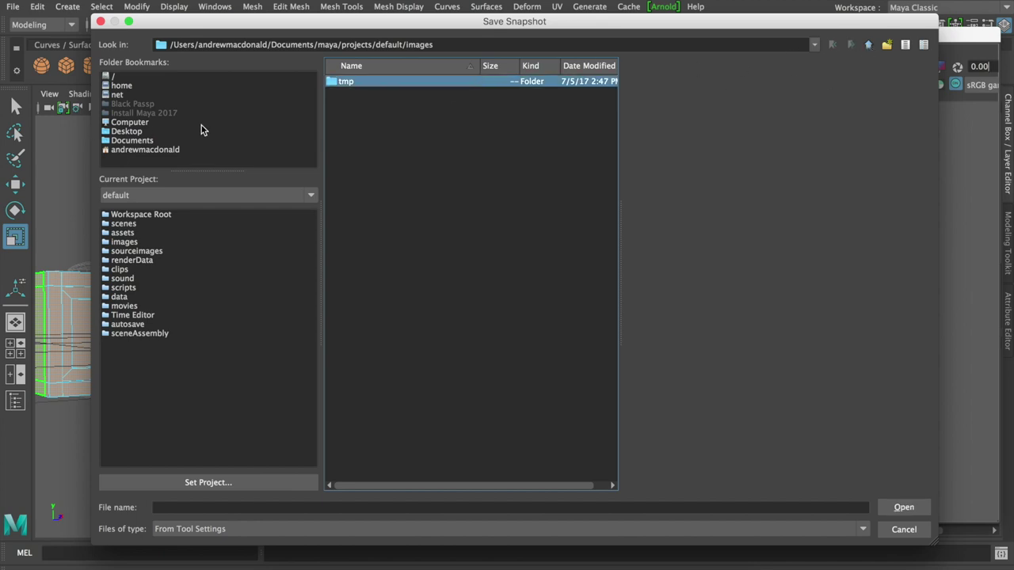
{"action": "left_click", "coordinate": [139, 143]}
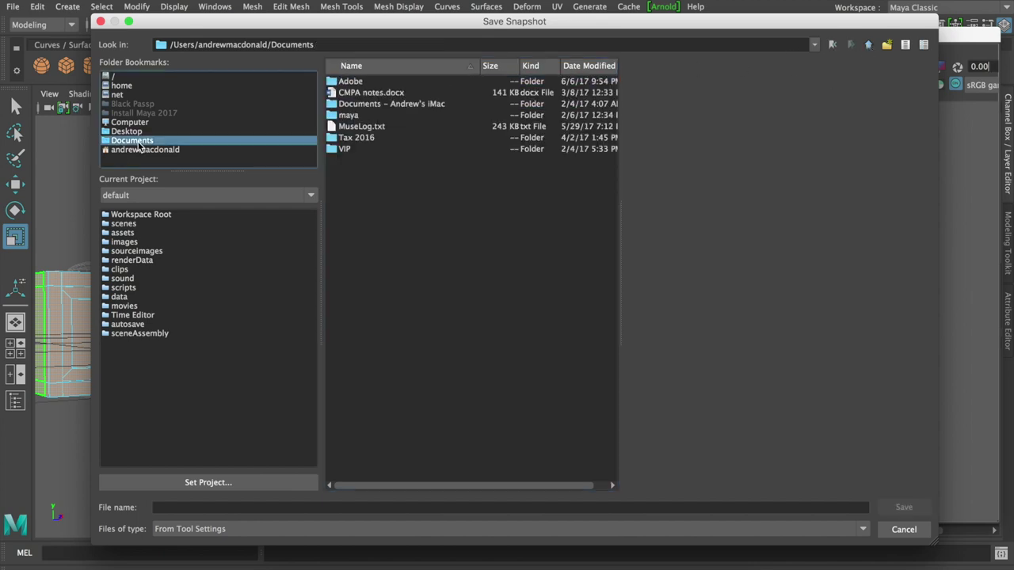
{"action": "double_click", "coordinate": [363, 119]}
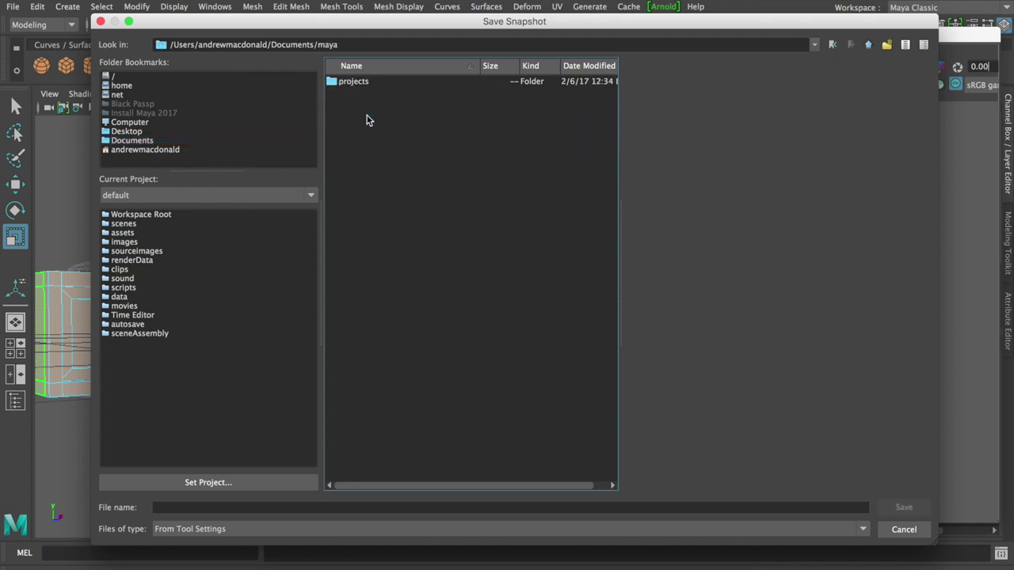
{"action": "double_click", "coordinate": [364, 82]}
{"action": "double_click", "coordinate": [362, 81]}
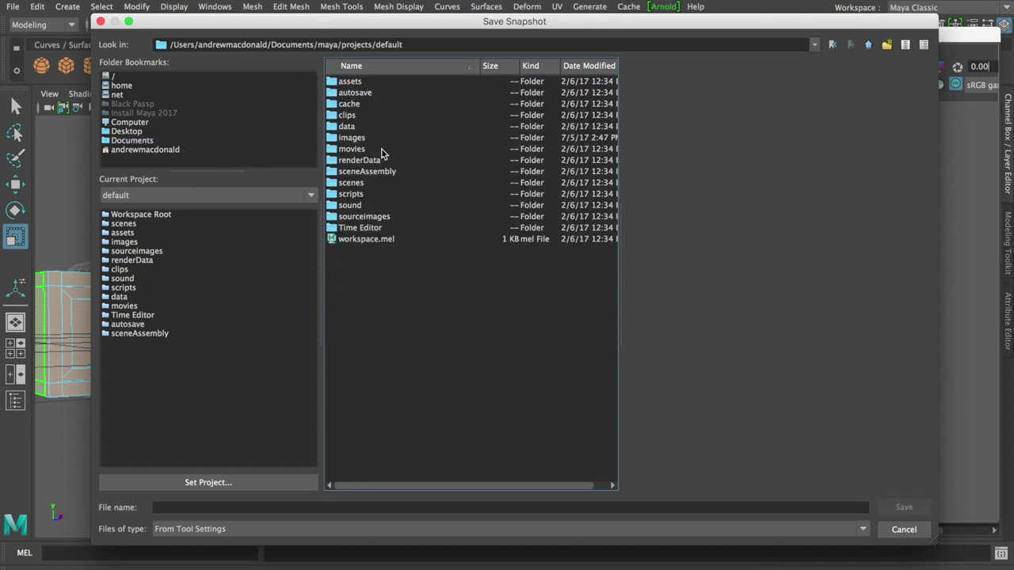
Choose the default project's images folder as the save location
{"action": "left_click", "coordinate": [355, 138]}
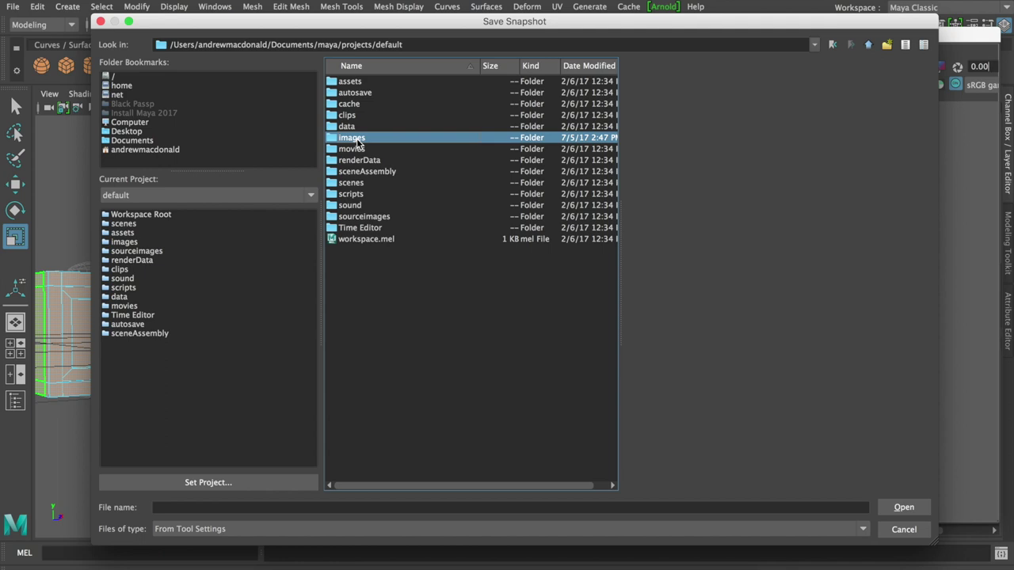
{"action": "double_click", "coordinate": [367, 217]}
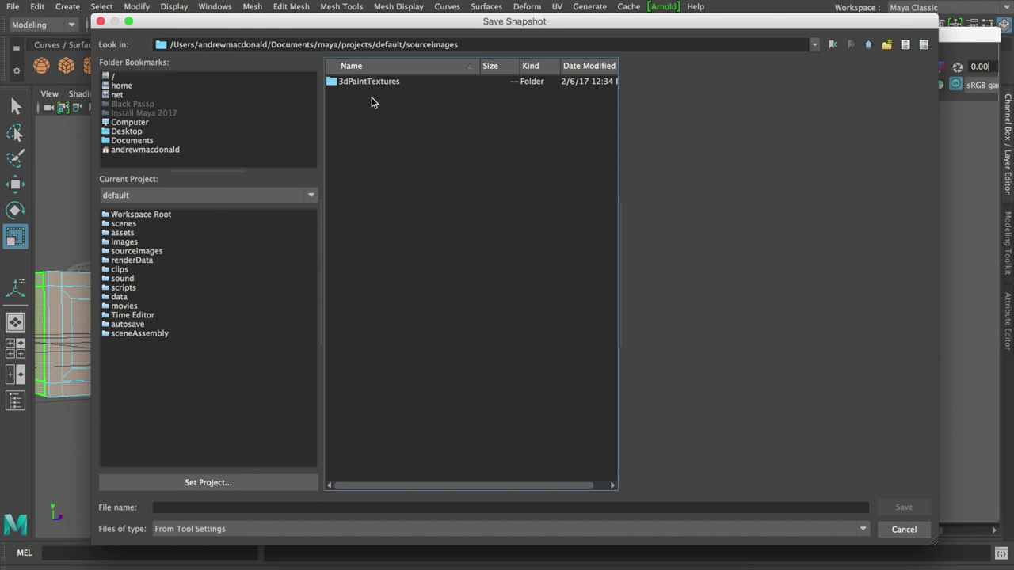
{"action": "left_click", "coordinate": [868, 44]}
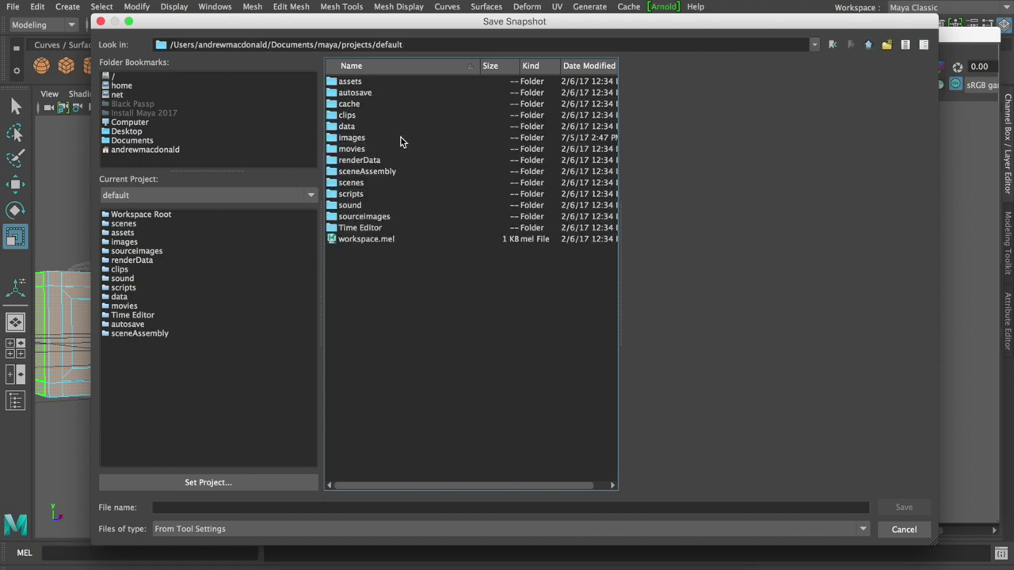
{"action": "left_click", "coordinate": [358, 139]}
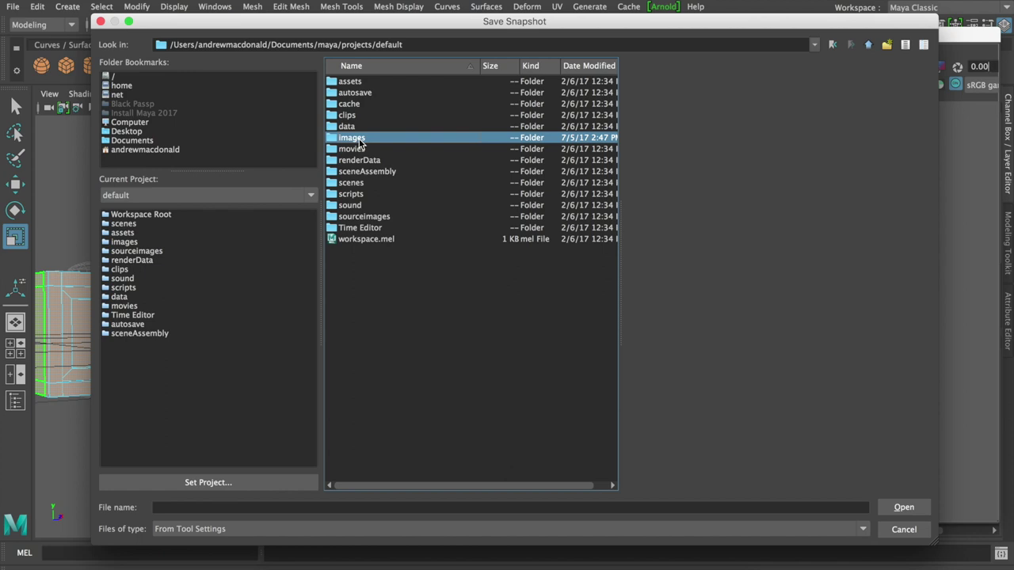
{"action": "left_click", "coordinate": [368, 227]}
{"action": "left_click", "coordinate": [367, 218]}
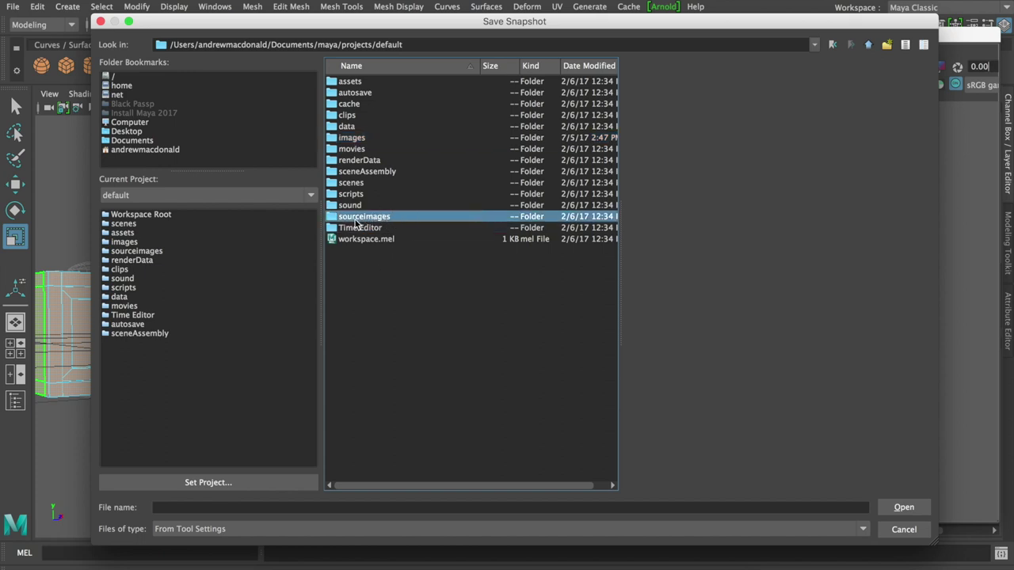
{"action": "left_click", "coordinate": [353, 137]}
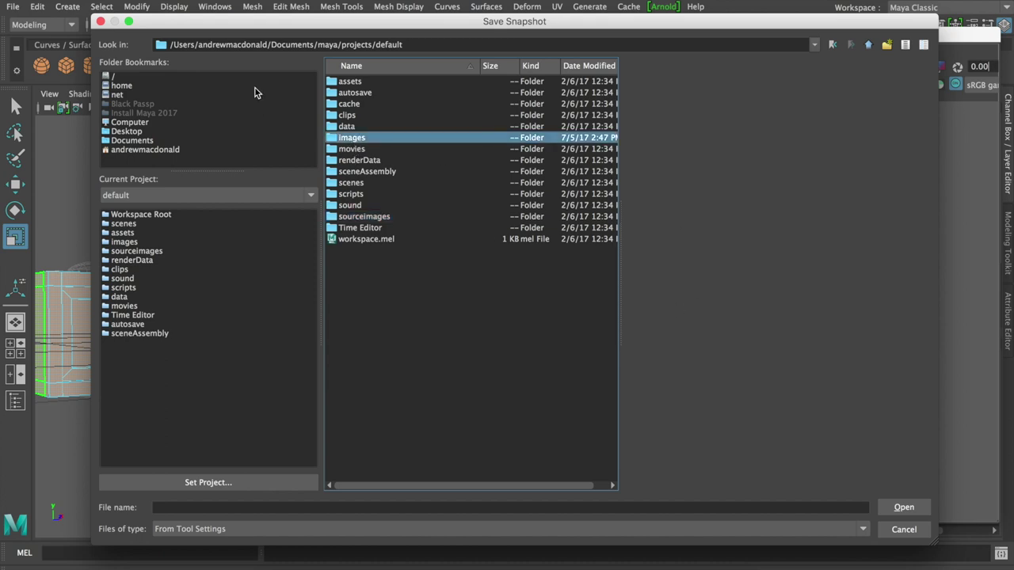
{"action": "double_click", "coordinate": [352, 139]}
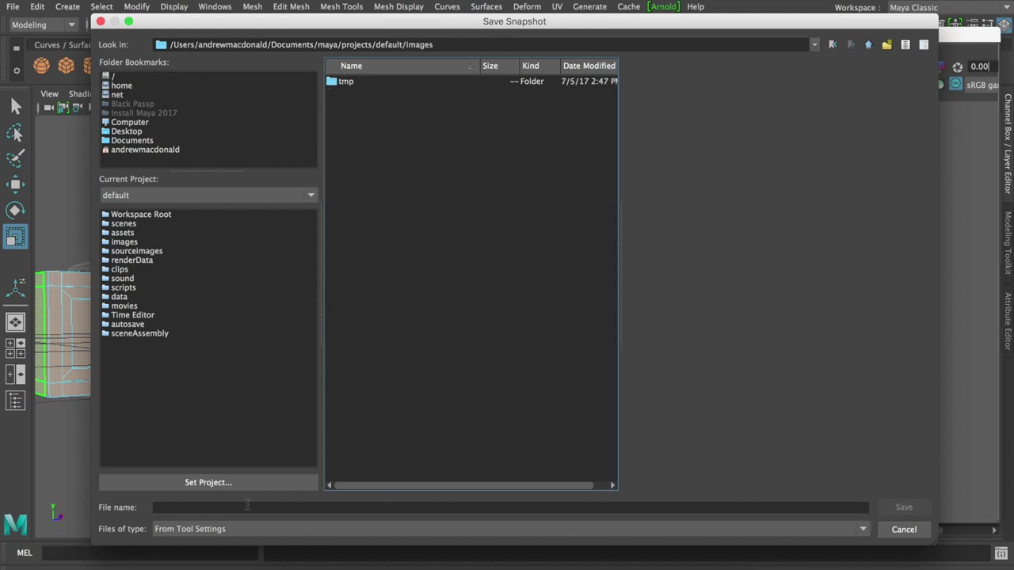
Name the file OutUVClock-Exercise and export the UV snapshot
{"action": "left_click", "coordinate": [171, 507]}
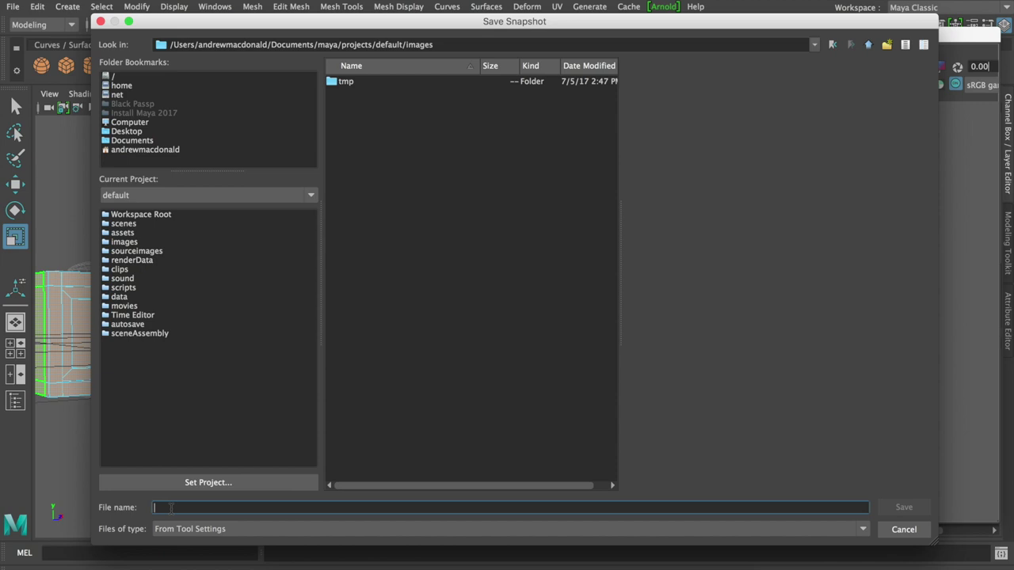
{"action": "type", "text": "OutUV"}
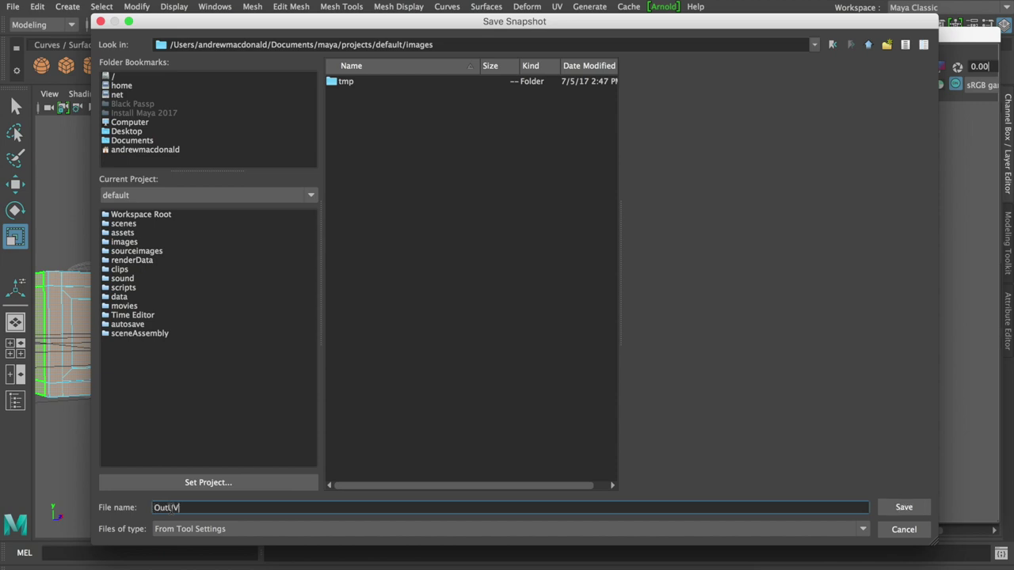
{"action": "type", "text": "Clo"}
{"action": "type", "text": "ck"}
{"action": "type", "text": "-Exercise"}
{"action": "left_click", "coordinate": [903, 507]}
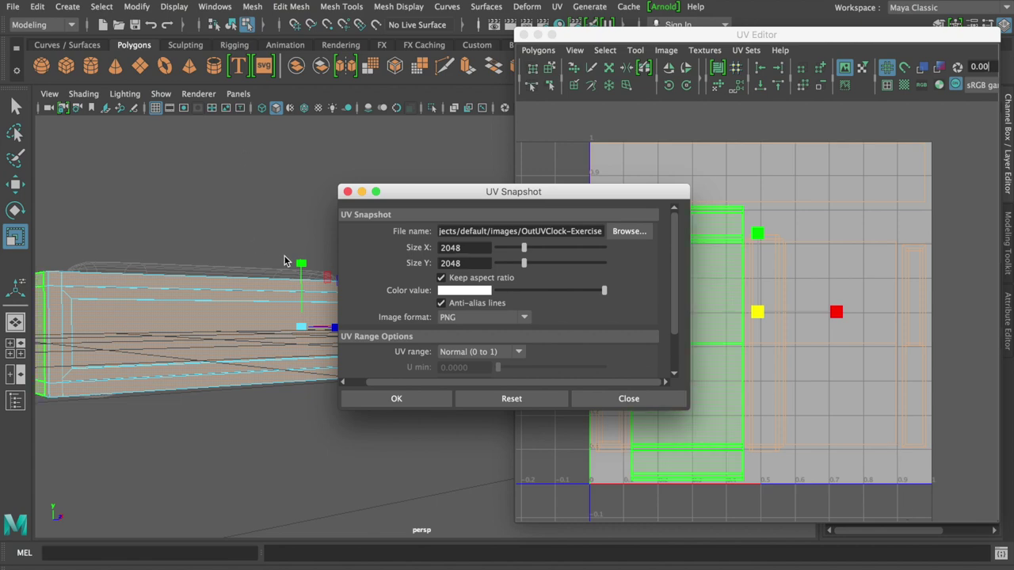
{"action": "left_click", "coordinate": [419, 399]}
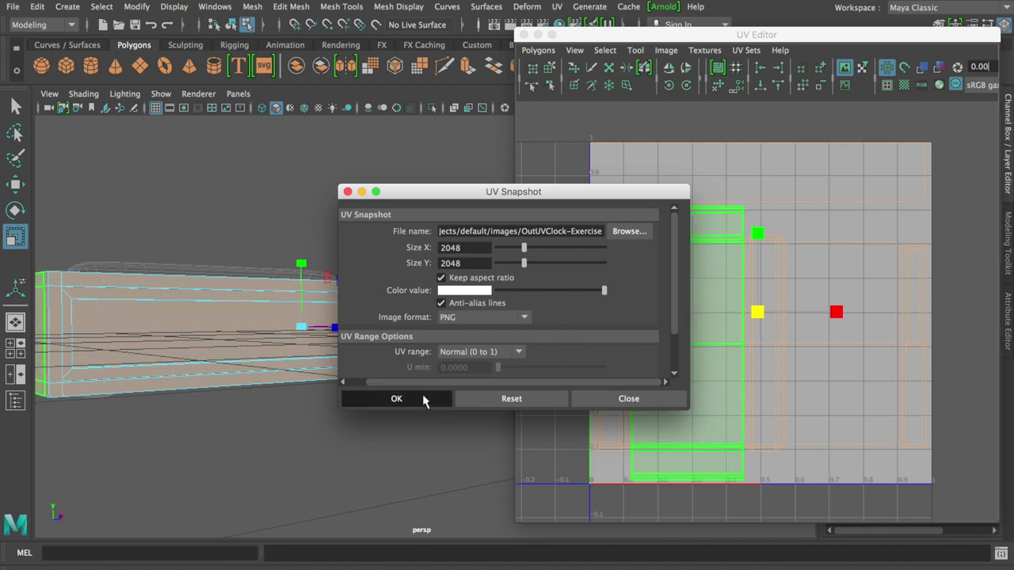
{"action": "left_click", "coordinate": [448, 140]}
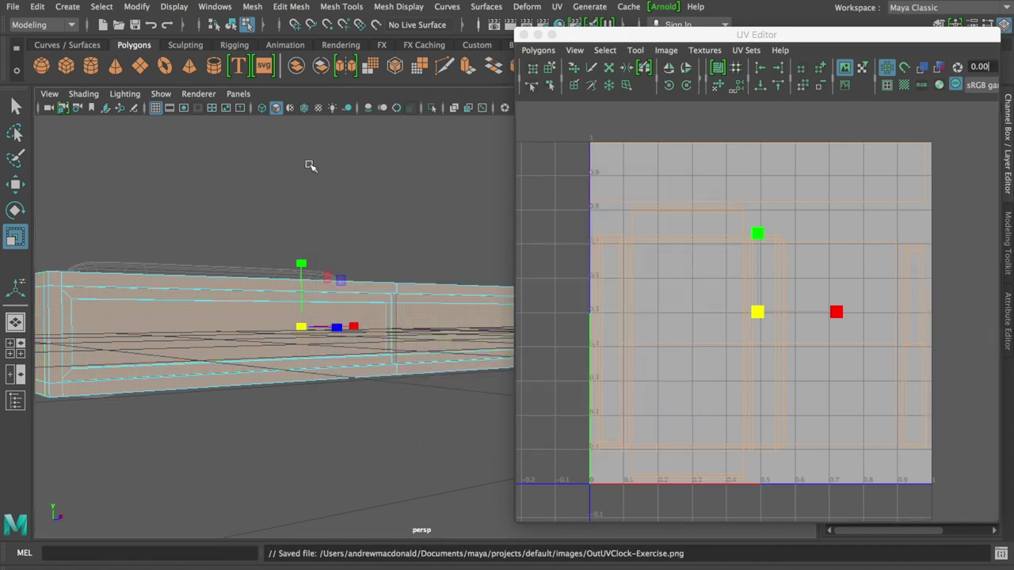
Save the scene as Clock_Exercise in the scenes folder, accepting the Student Version warning
{"action": "left_click", "coordinate": [12, 7]}
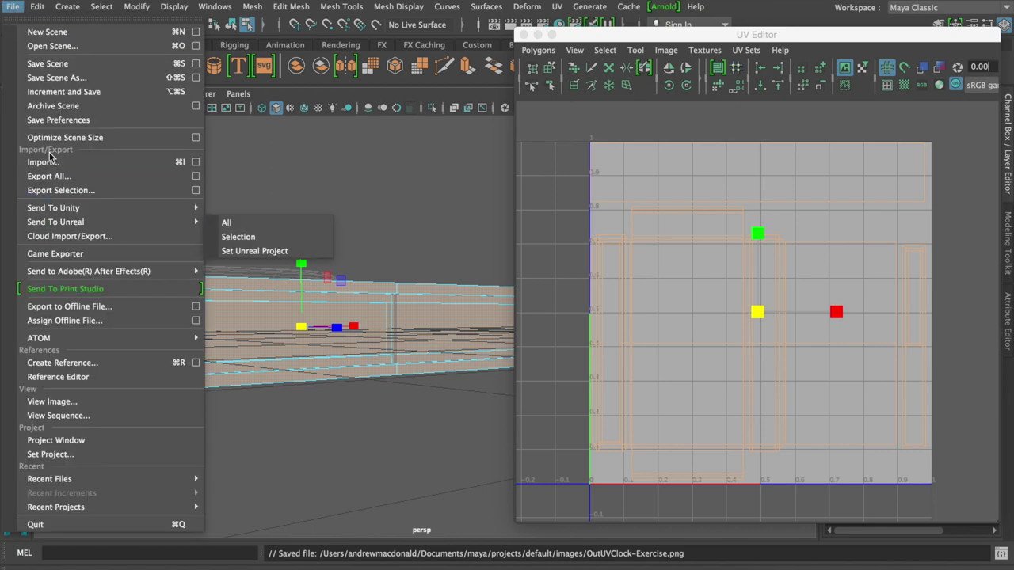
{"action": "left_click", "coordinate": [46, 78]}
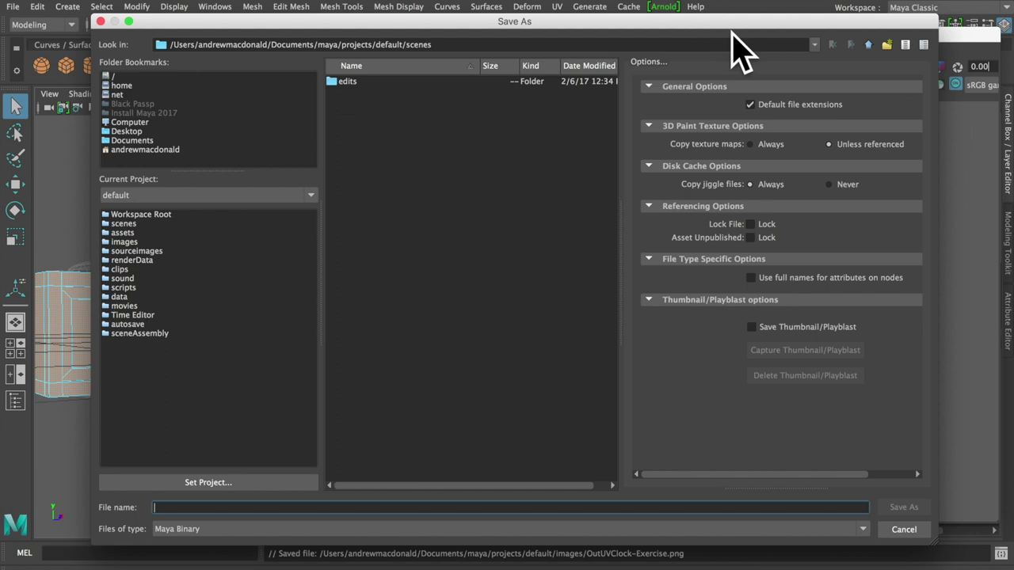
{"action": "left_click", "coordinate": [868, 44]}
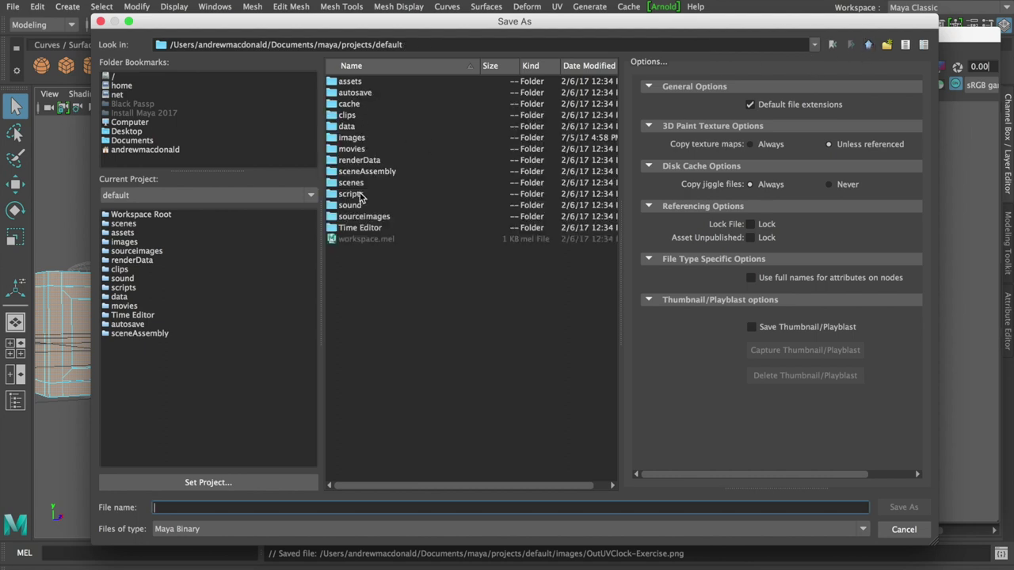
{"action": "double_click", "coordinate": [349, 142]}
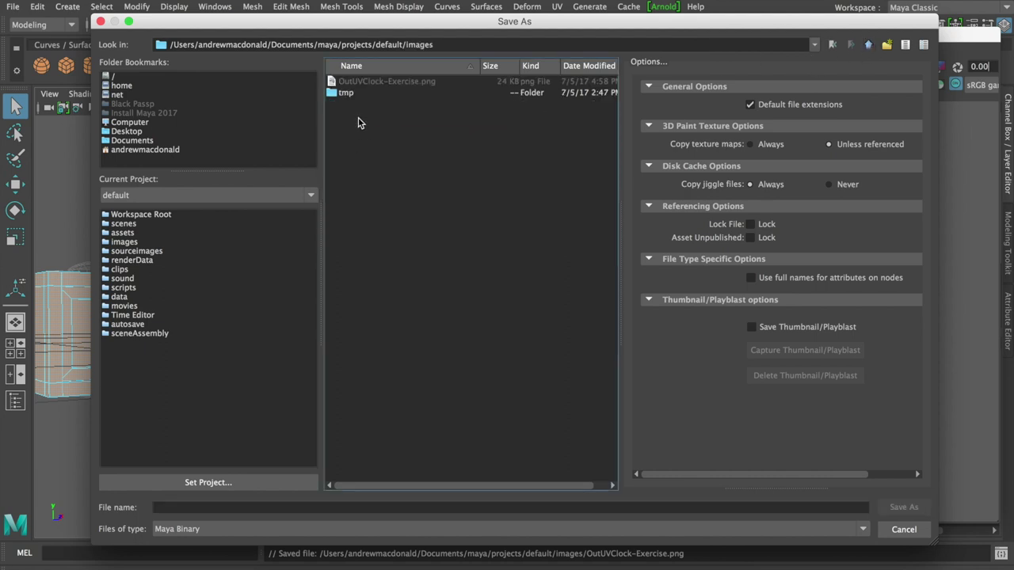
{"action": "left_click", "coordinate": [868, 45]}
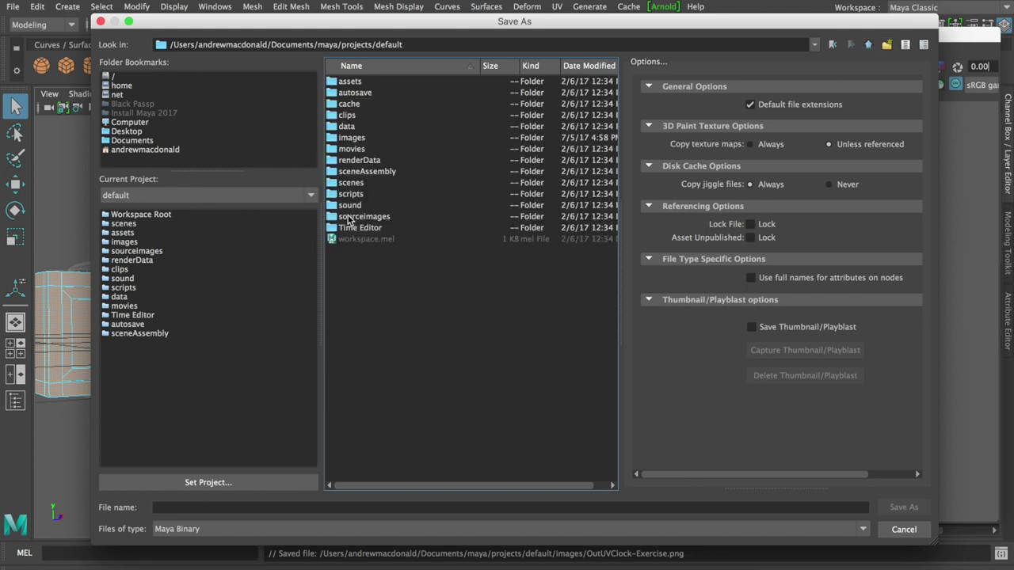
{"action": "double_click", "coordinate": [355, 185]}
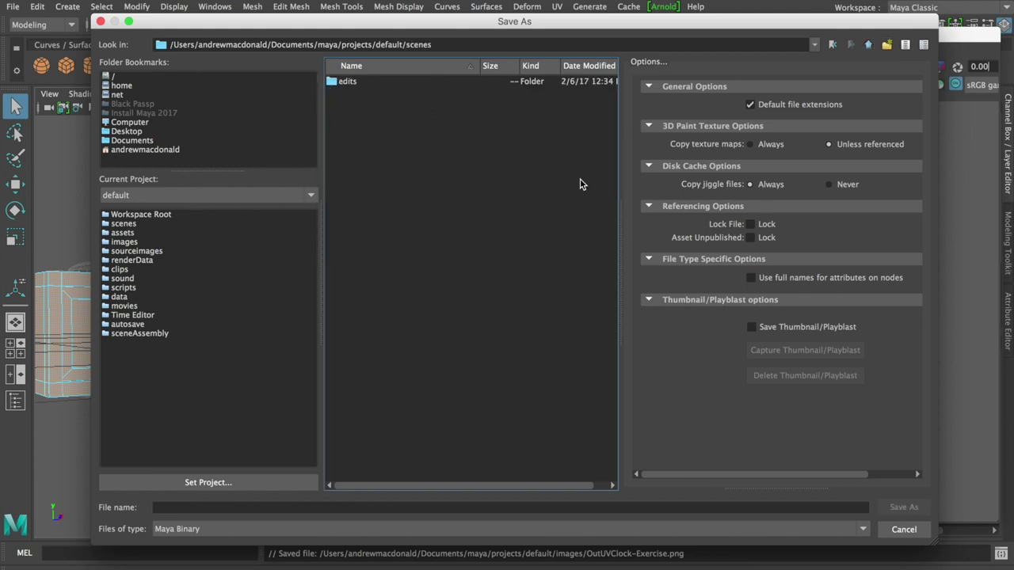
{"action": "left_click", "coordinate": [207, 507]}
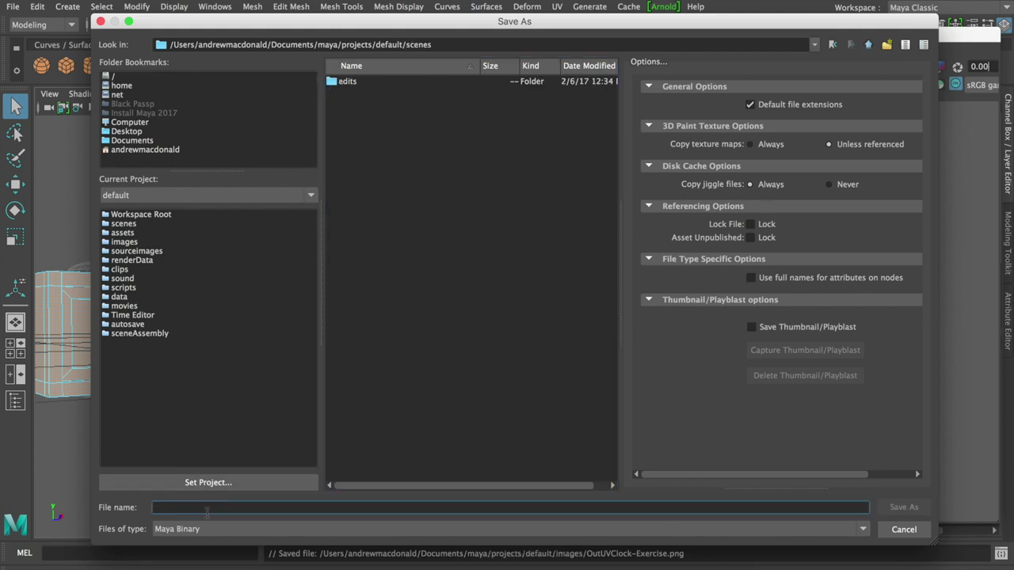
{"action": "type", "text": "Clock_Exercise"}
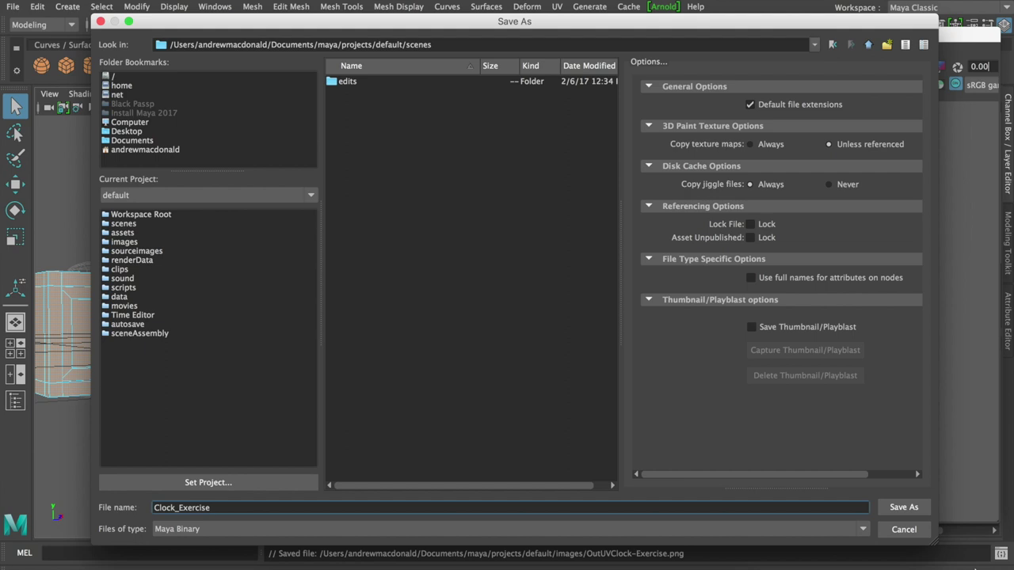
{"action": "left_click", "coordinate": [902, 508]}
{"action": "left_click", "coordinate": [473, 312]}
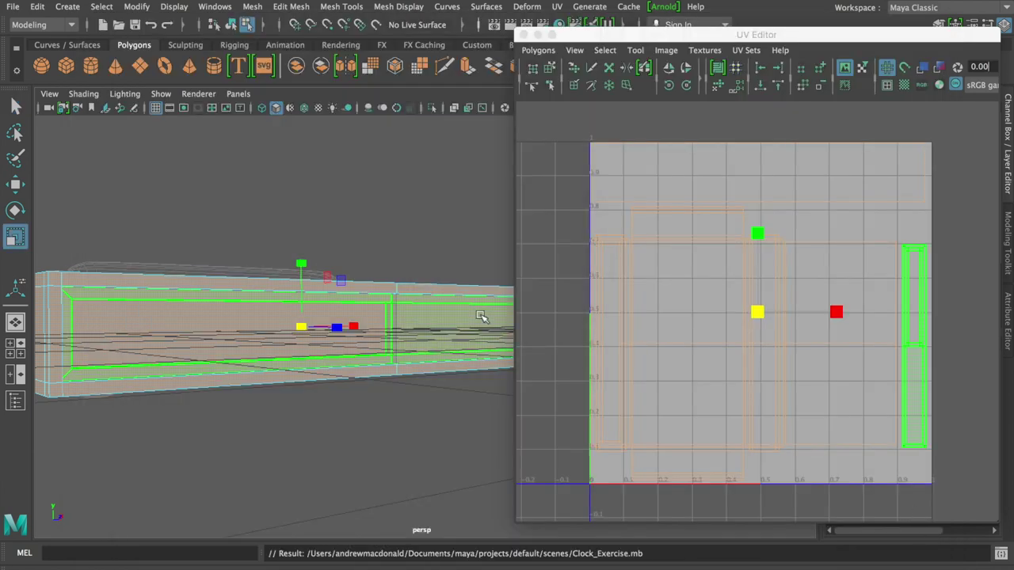
Clear the UV selection, select the right-hand strip, zoom out, and close the UV Editor
{"action": "left_click", "coordinate": [626, 129]}
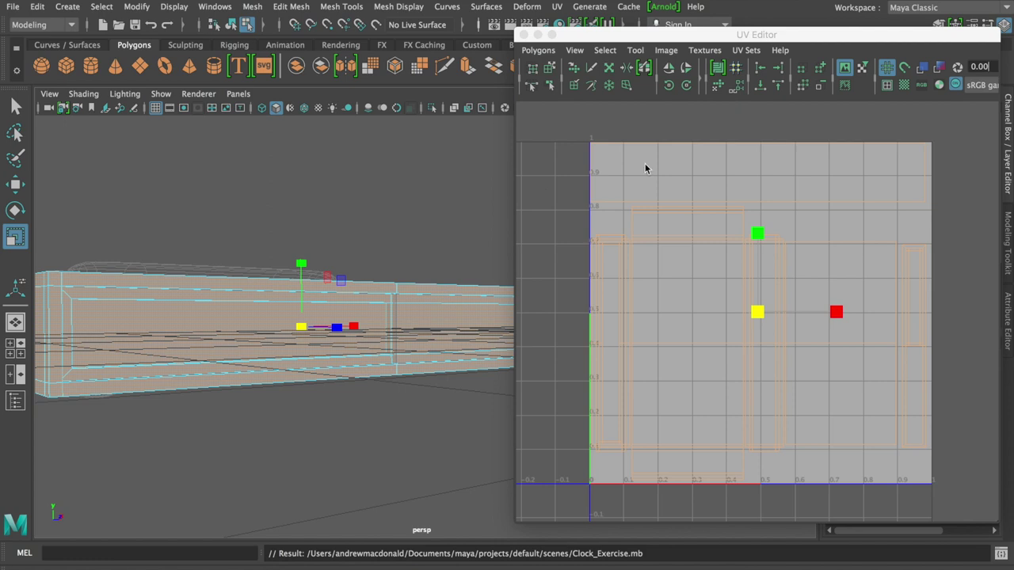
{"action": "left_click", "coordinate": [579, 251]}
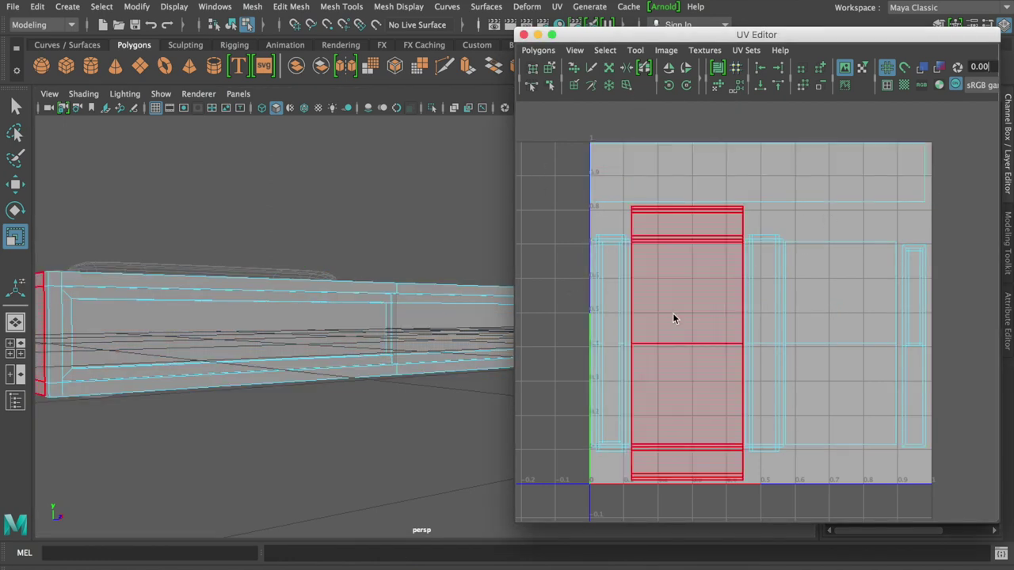
{"action": "left_click", "coordinate": [911, 309]}
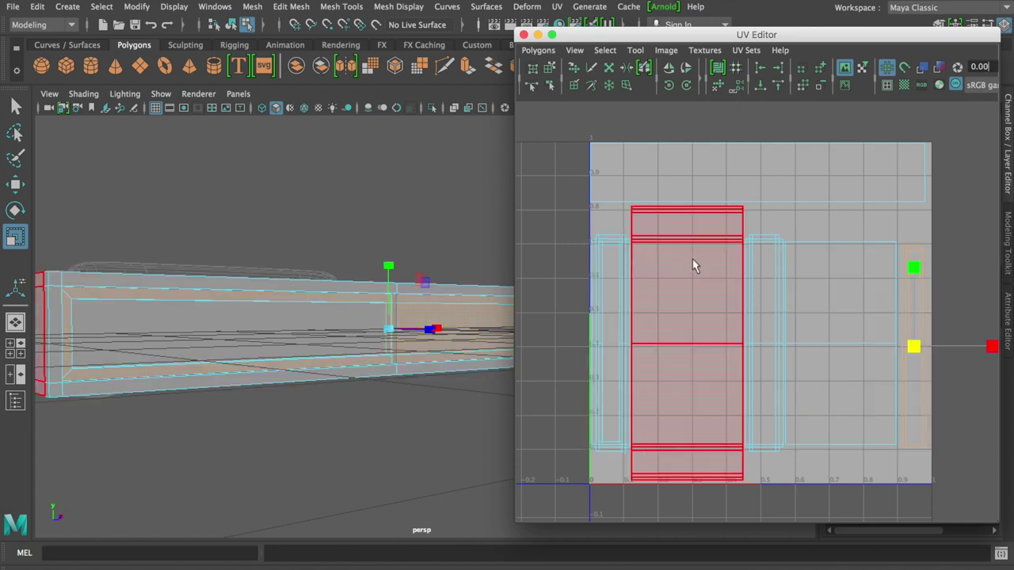
{"action": "scroll", "coordinate": [654, 204], "scroll_direction": "down", "scroll_amount": 1}
{"action": "scroll", "coordinate": [690, 230], "scroll_direction": "down", "scroll_amount": 2}
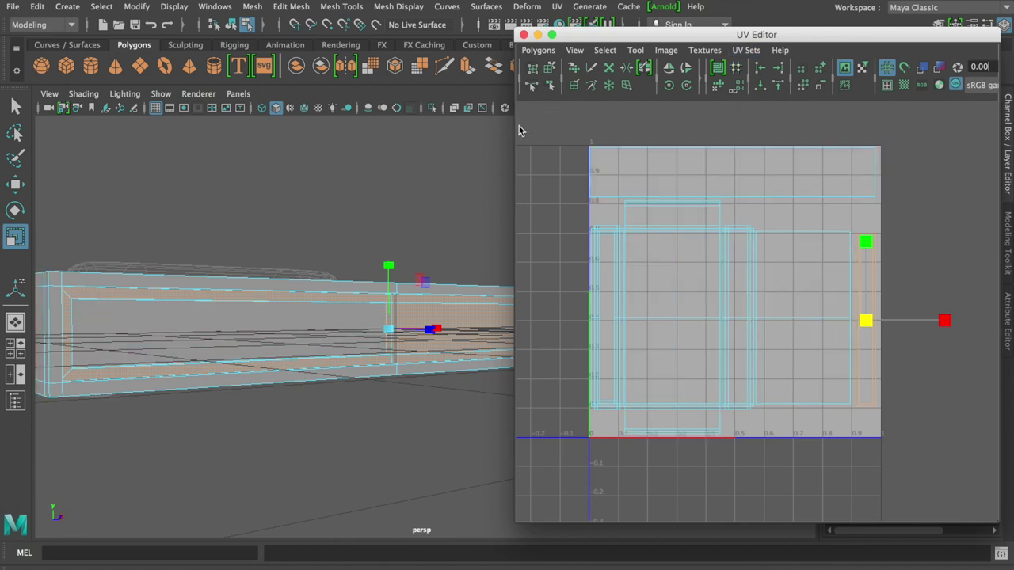
{"action": "left_click", "coordinate": [523, 35]}
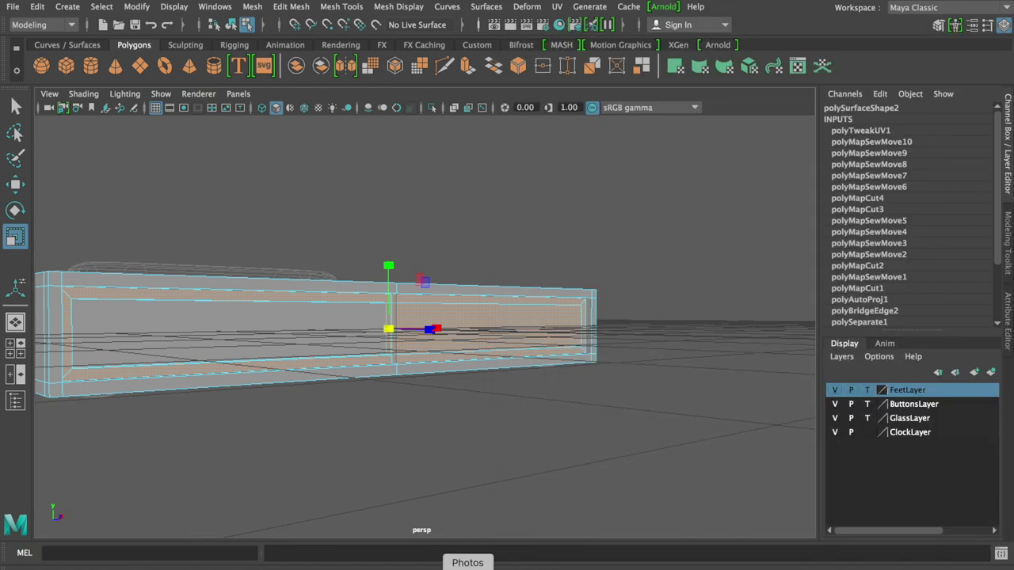
{"action": "left_click", "coordinate": [272, 562]}
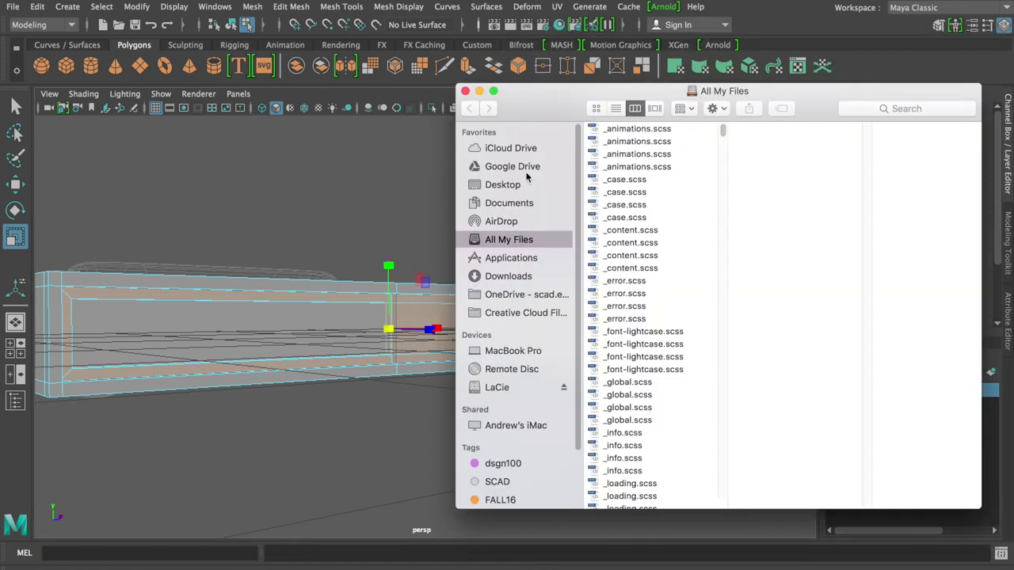
Open OutUVClock-Exercise.png from Documents/maya/projects/default/images with Photoshop CC
{"action": "left_click", "coordinate": [496, 206]}
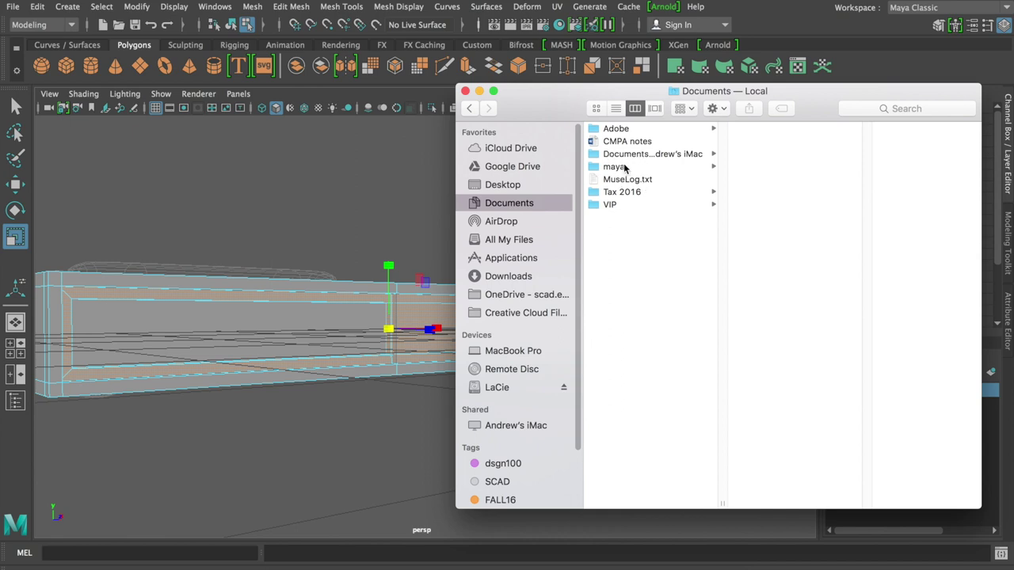
{"action": "left_click", "coordinate": [617, 168]}
{"action": "left_click", "coordinate": [759, 131]}
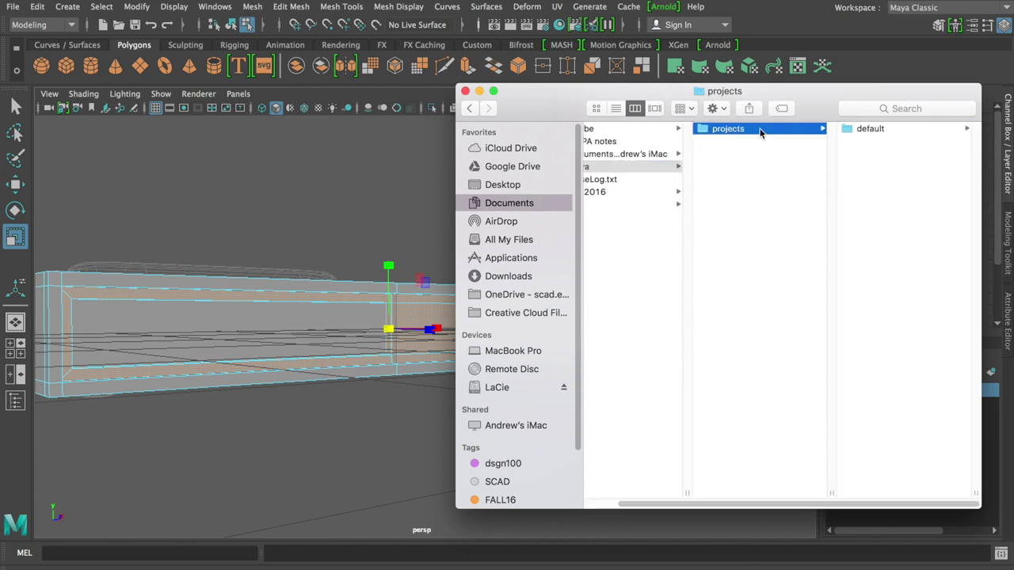
{"action": "left_click", "coordinate": [902, 130]}
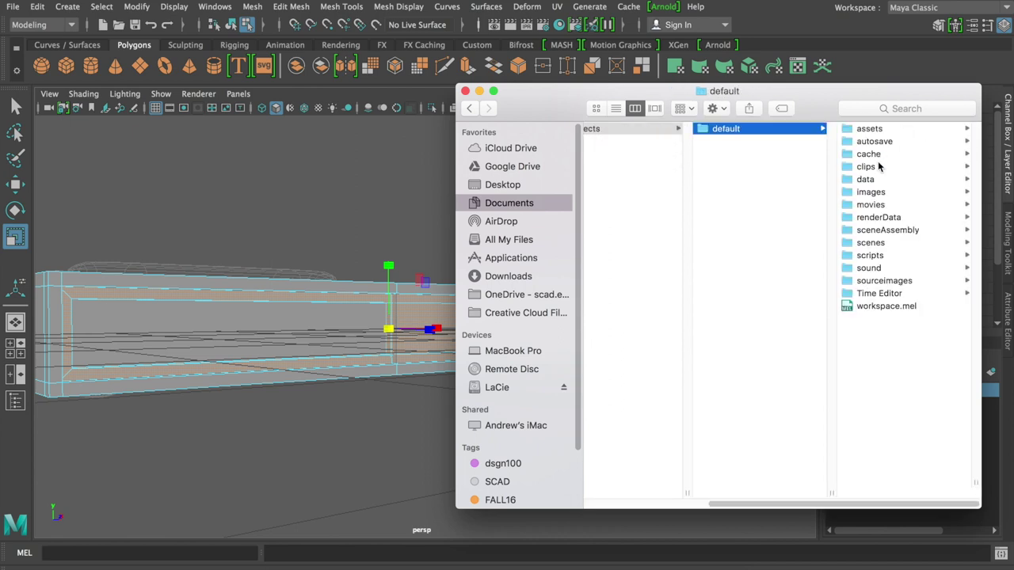
{"action": "left_click", "coordinate": [883, 197]}
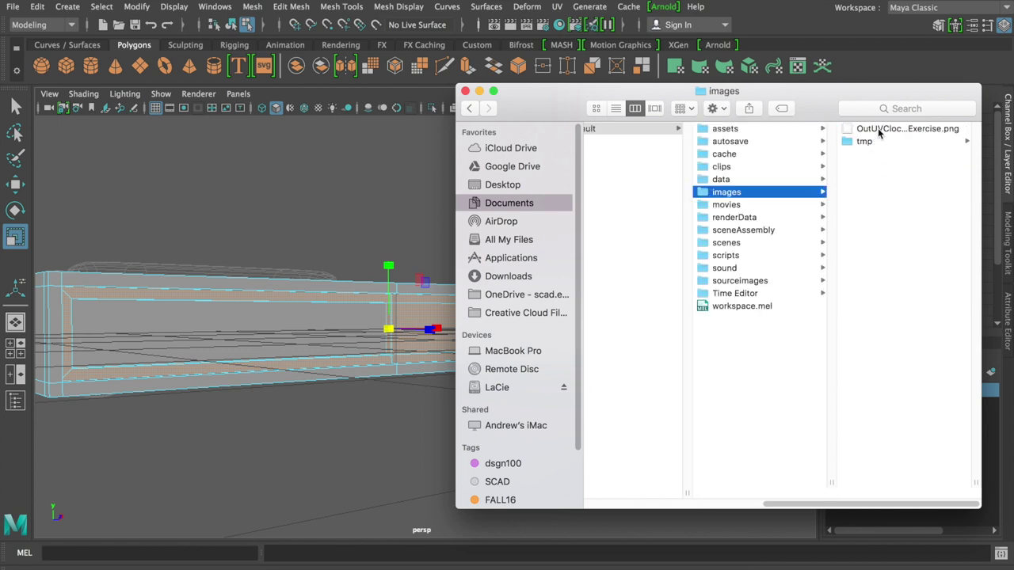
{"action": "left_click", "coordinate": [878, 131]}
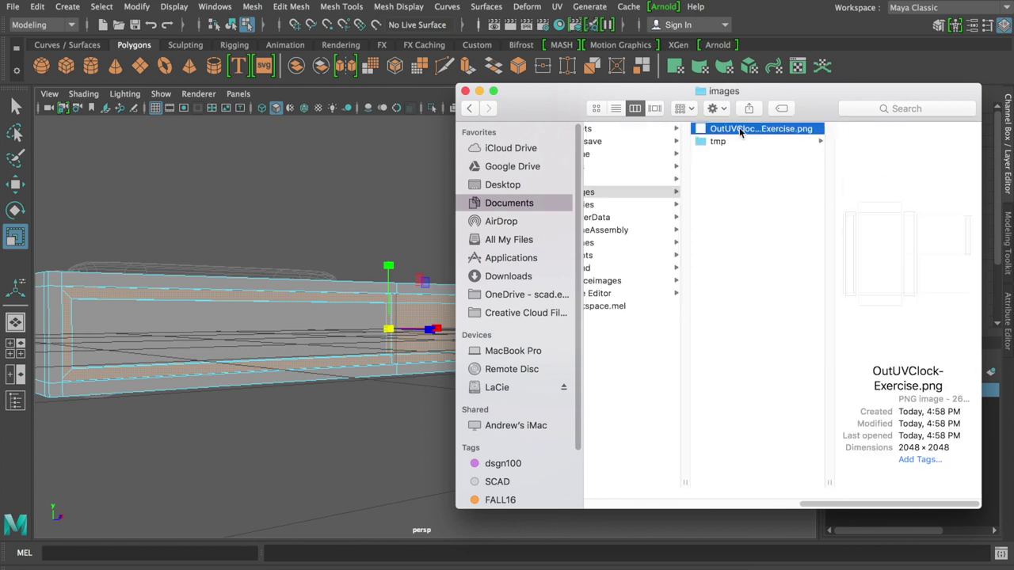
{"action": "right_click", "coordinate": [765, 132]}
{"action": "mouse_move", "coordinate": [803, 151]}
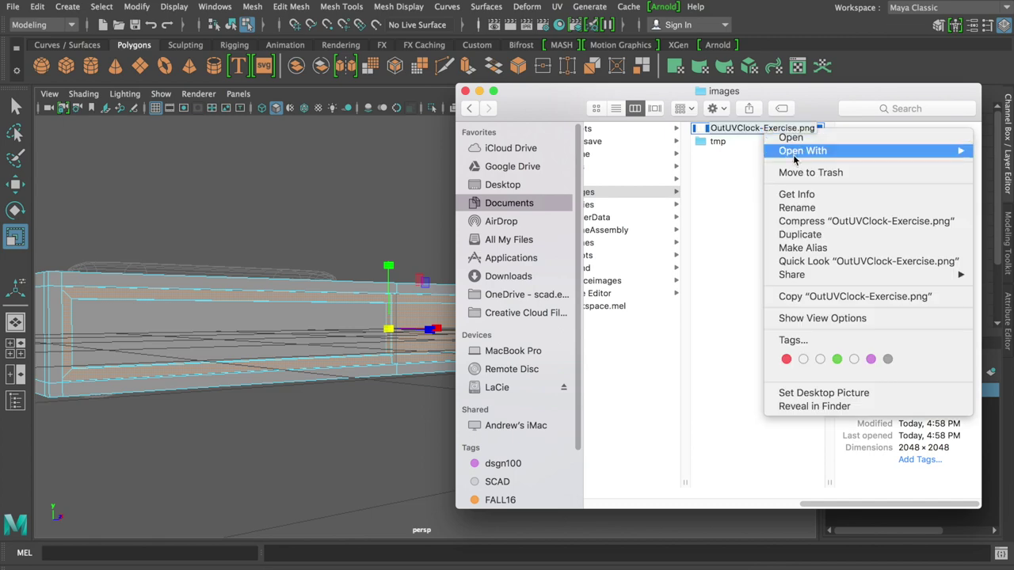
{"action": "left_click", "coordinate": [667, 192]}
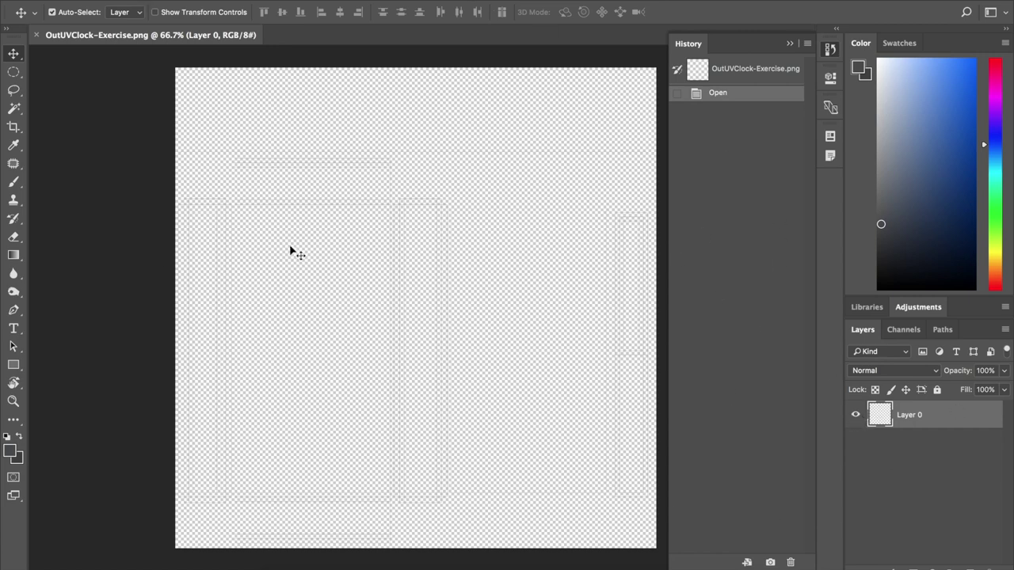
Zoom in and out on the UV snapshot canvas, then collapse the History panel
{"action": "scroll", "coordinate": [211, 258], "scroll_direction": "up", "scroll_amount": 2, "text": "alt"}
{"action": "scroll", "coordinate": [210, 258], "scroll_direction": "up", "scroll_amount": 2, "text": "alt"}
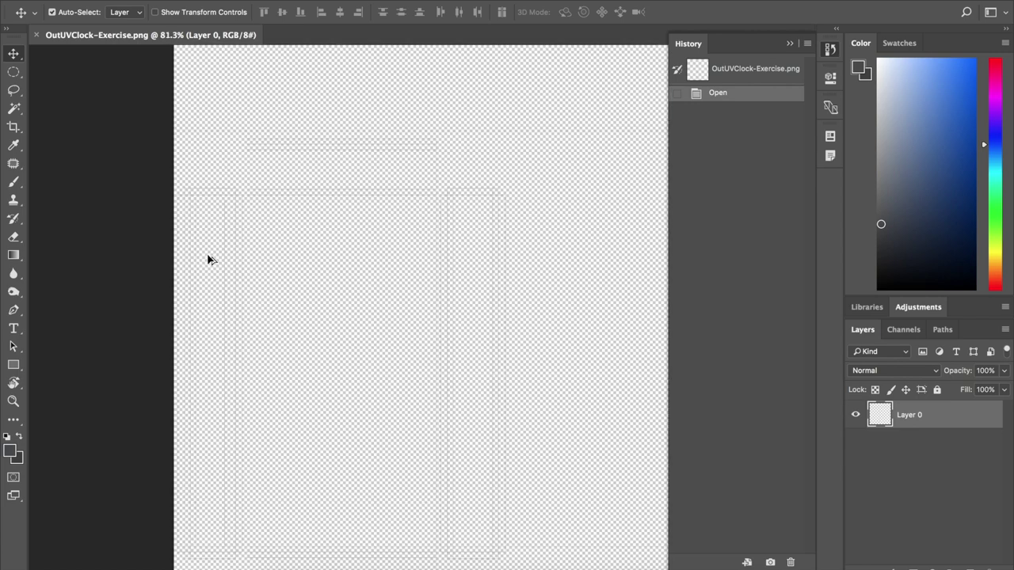
{"action": "scroll", "coordinate": [211, 258], "scroll_direction": "up", "scroll_amount": 2, "text": "alt"}
{"action": "scroll", "coordinate": [211, 258], "scroll_direction": "up", "scroll_amount": 2, "text": "alt"}
{"action": "scroll", "coordinate": [211, 258], "scroll_direction": "down", "scroll_amount": 2, "text": "alt"}
{"action": "scroll", "coordinate": [210, 258], "scroll_direction": "down", "scroll_amount": 5, "text": "alt"}
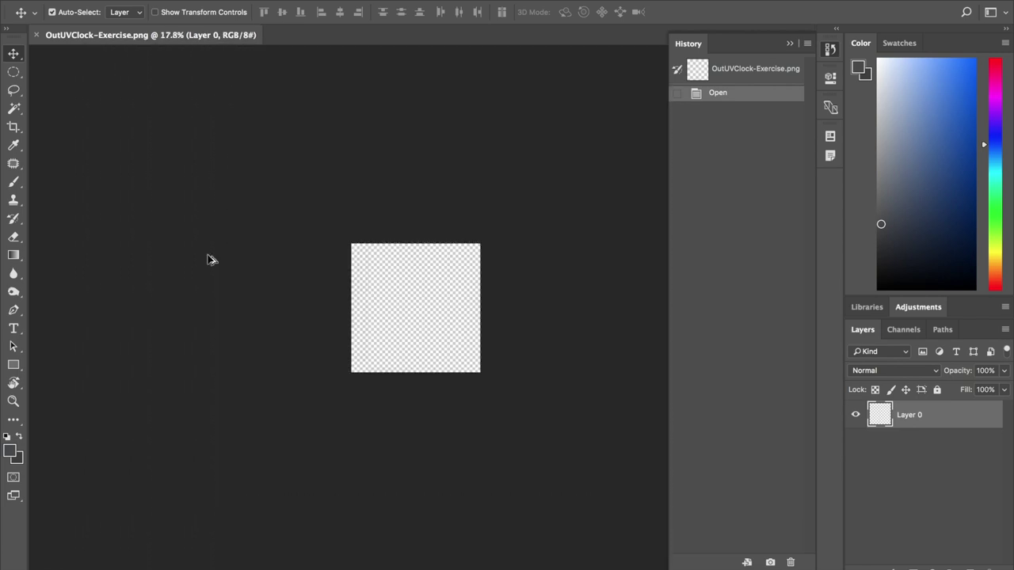
{"action": "scroll", "coordinate": [424, 302], "scroll_direction": "up", "scroll_amount": 3, "text": "alt"}
{"action": "scroll", "coordinate": [424, 302], "scroll_direction": "down", "scroll_amount": 1, "text": "alt"}
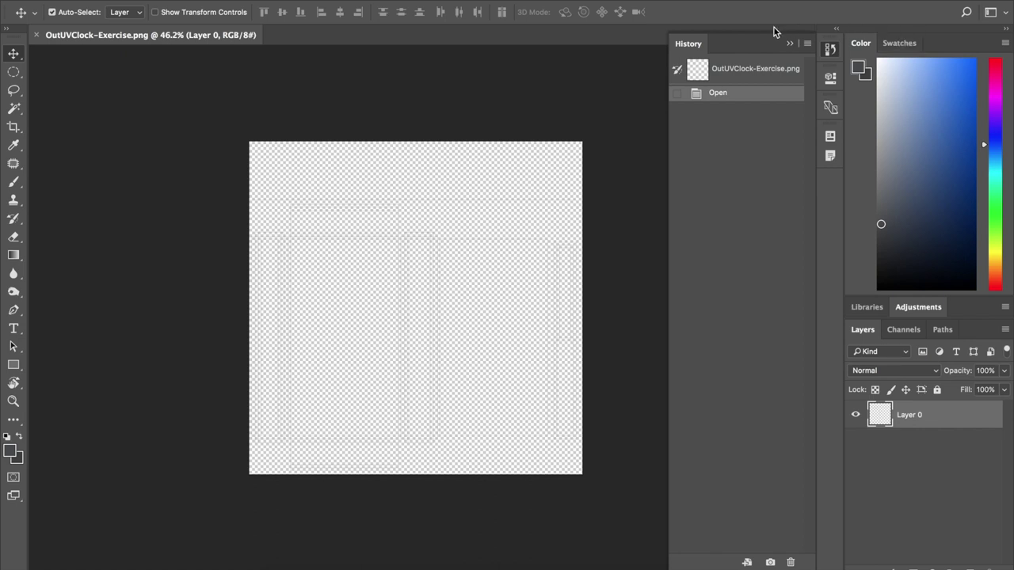
{"action": "left_click", "coordinate": [790, 42]}
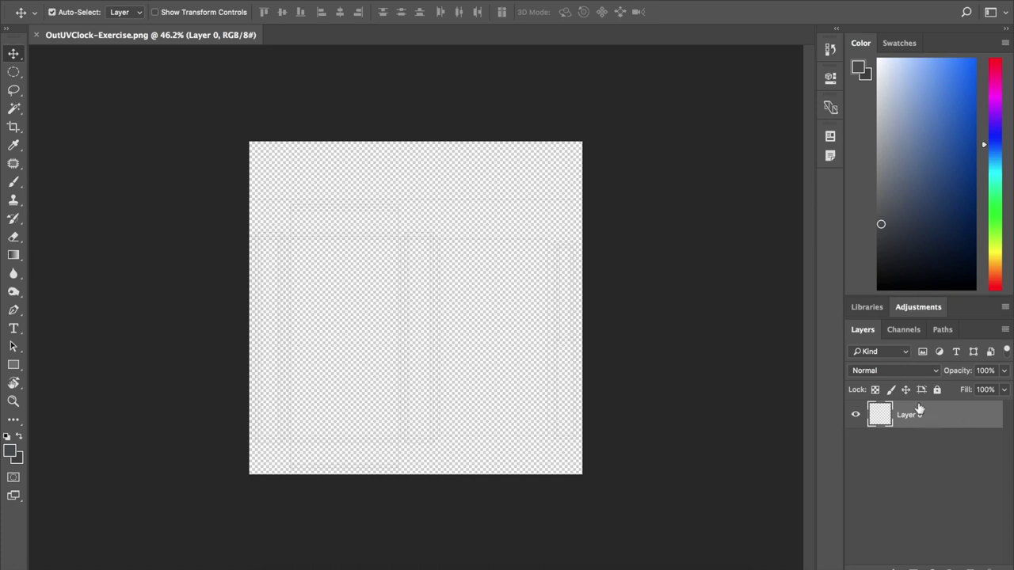
Add a new layer, move Layer 0 above it, lock it fully and rename it UV
{"action": "left_click", "coordinate": [971, 567]}
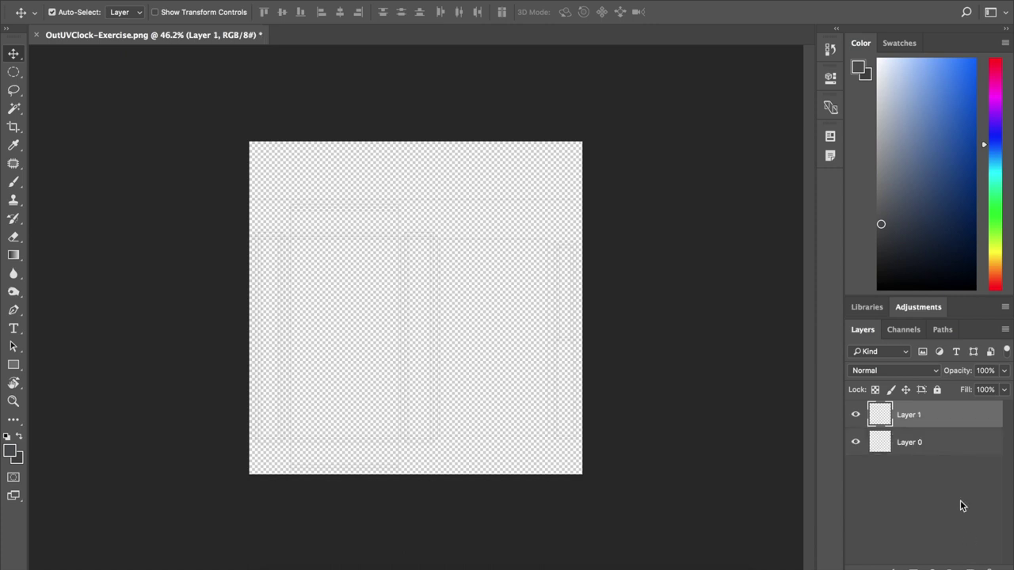
{"action": "left_click", "coordinate": [917, 448]}
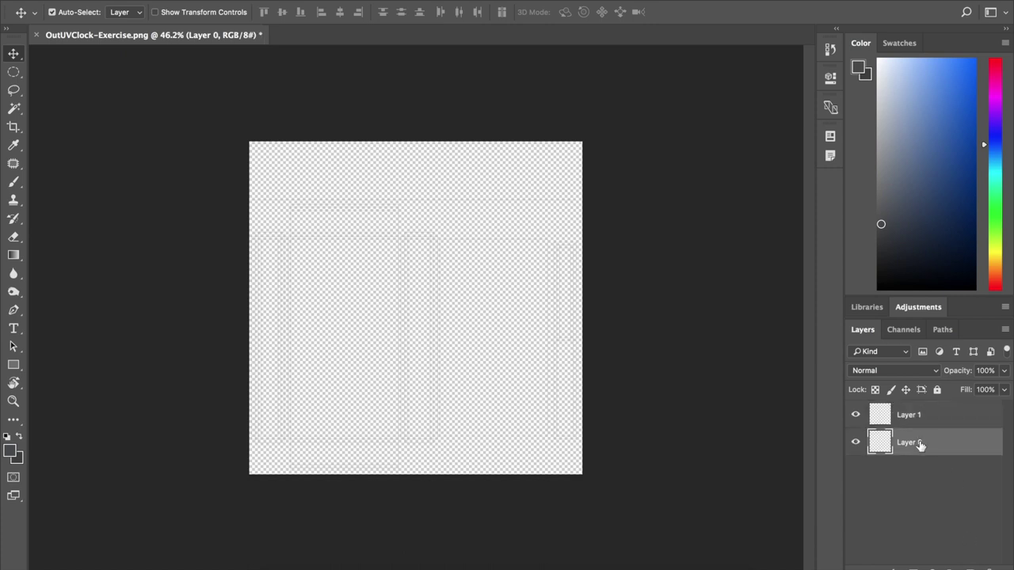
{"action": "left_click_drag", "start_coordinate": [916, 448], "coordinate": [916, 414]}
{"action": "left_click", "coordinate": [937, 390]}
{"action": "left_click", "coordinate": [937, 390]}
{"action": "left_click", "coordinate": [937, 390]}
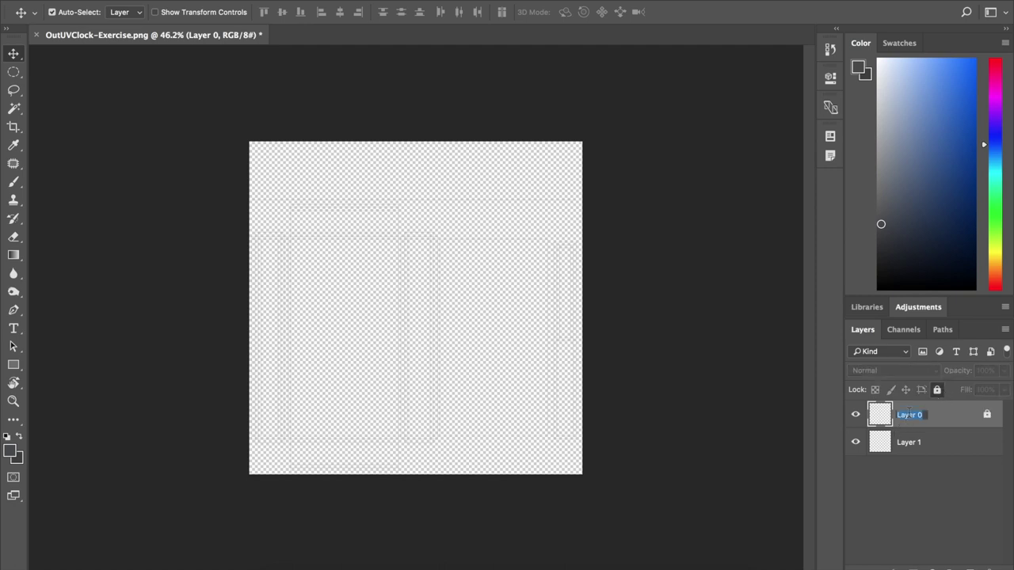
{"action": "type", "text": "UV"}
{"action": "key", "text": "Return"}
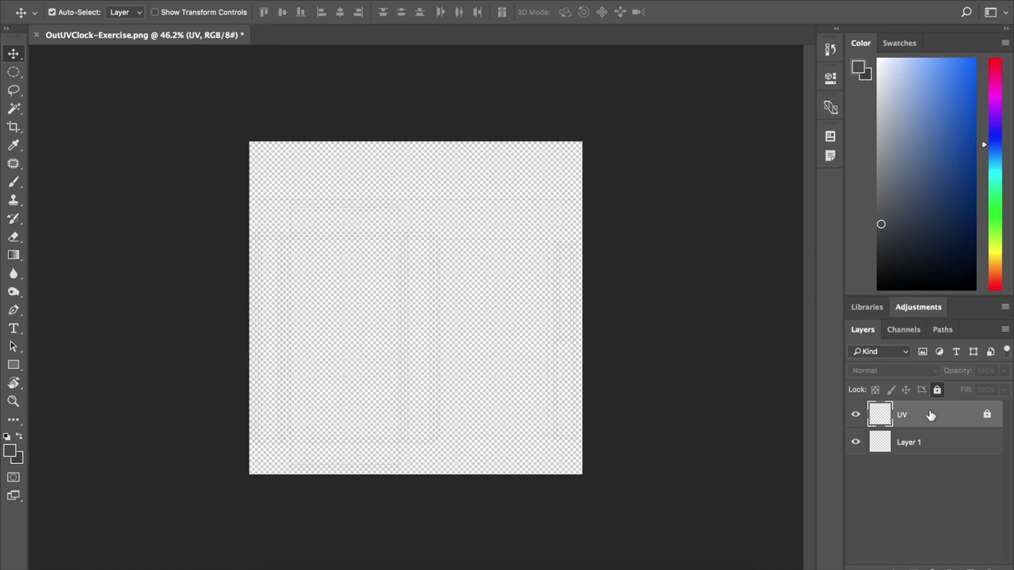
Fill Layer 1 with dark grey #333333 as the foreground colour
{"action": "left_click", "coordinate": [937, 445]}
{"action": "left_click", "coordinate": [925, 420]}
{"action": "left_click", "coordinate": [908, 445]}
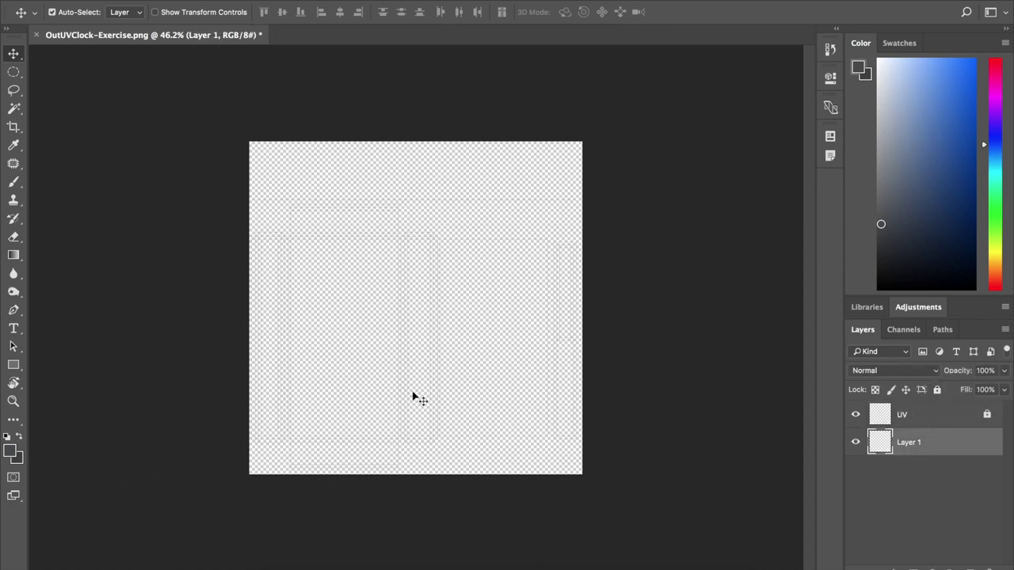
{"action": "key", "text": "d"}
{"action": "left_click", "coordinate": [10, 452]}
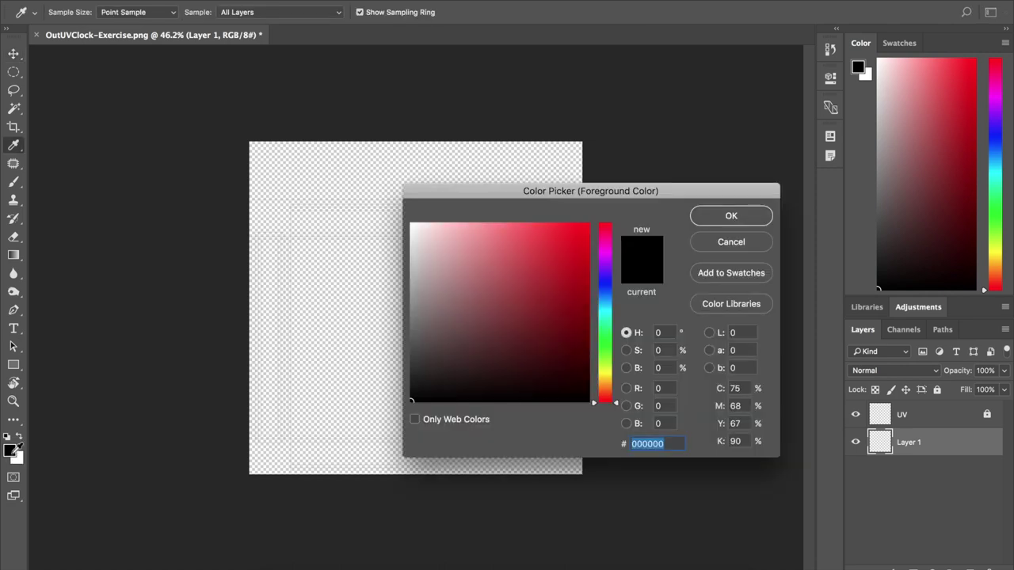
{"action": "left_click", "coordinate": [418, 364]}
{"action": "left_click_drag", "start_coordinate": [418, 364], "coordinate": [407, 364]}
{"action": "left_click", "coordinate": [715, 220]}
{"action": "key", "text": "v"}
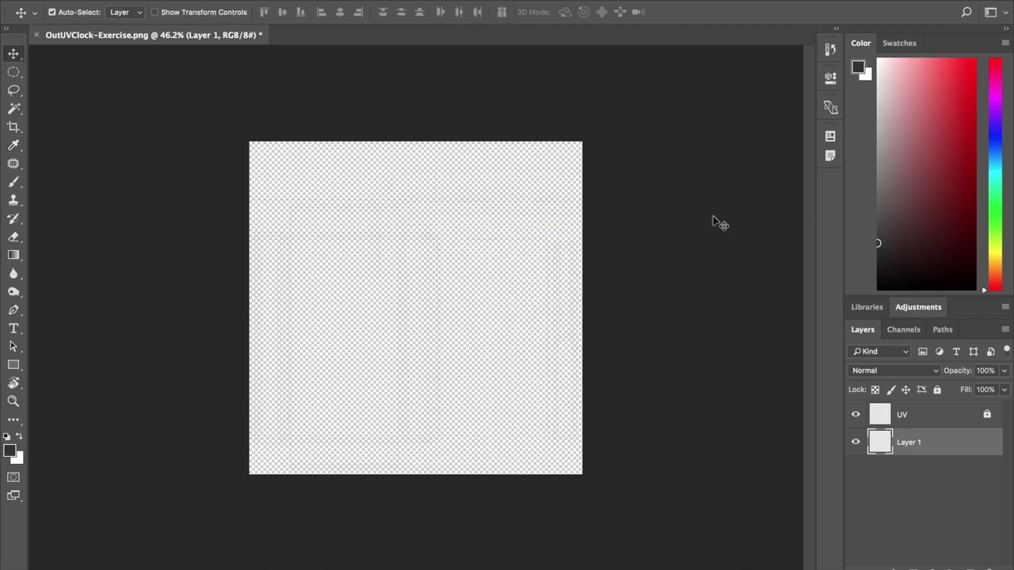
{"action": "key", "text": "alt+BackSpace"}
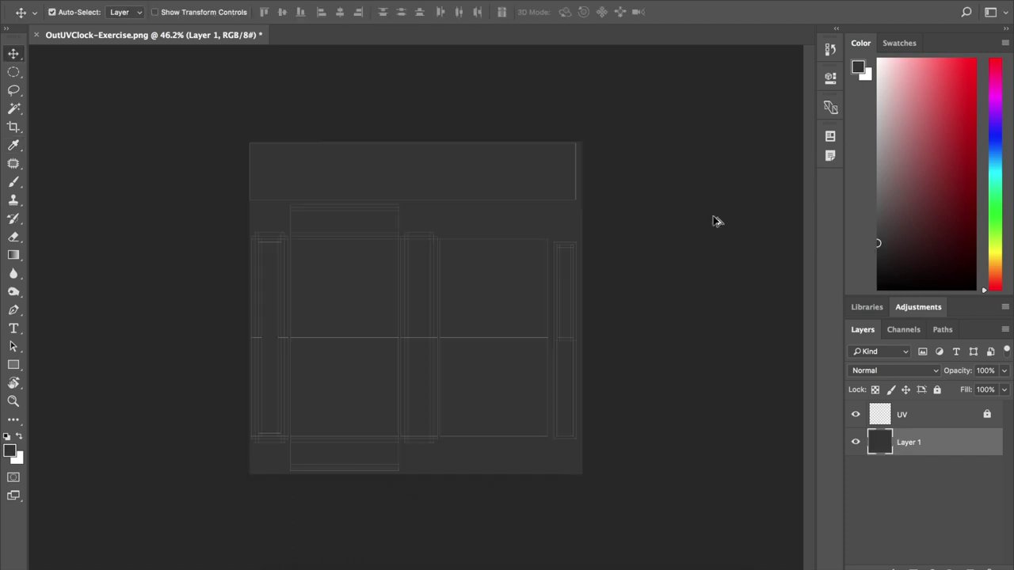
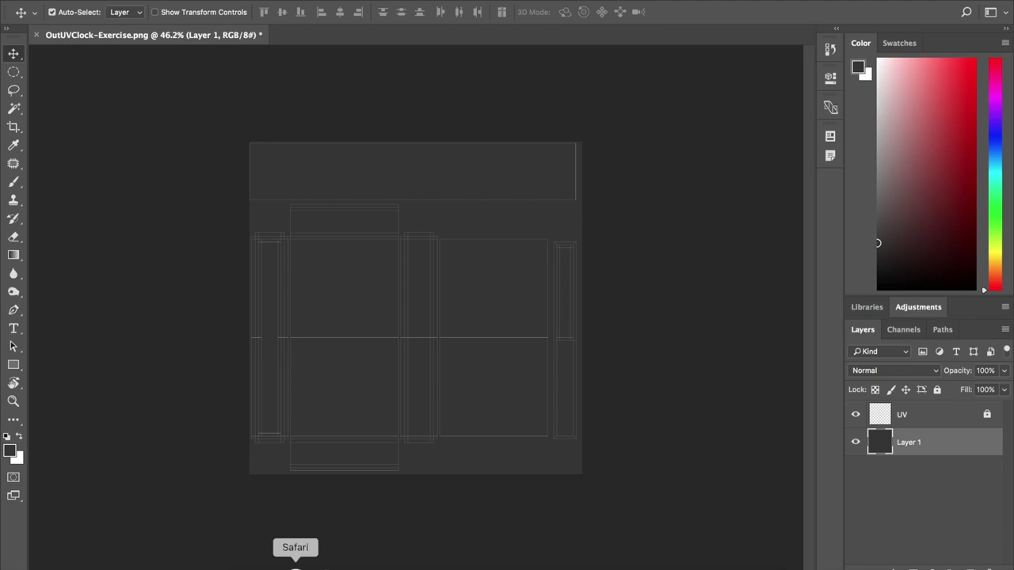
Search Google Images in Safari for 'wood texture tileable'
{"action": "left_click", "coordinate": [337, 564]}
{"action": "left_click", "coordinate": [328, 18]}
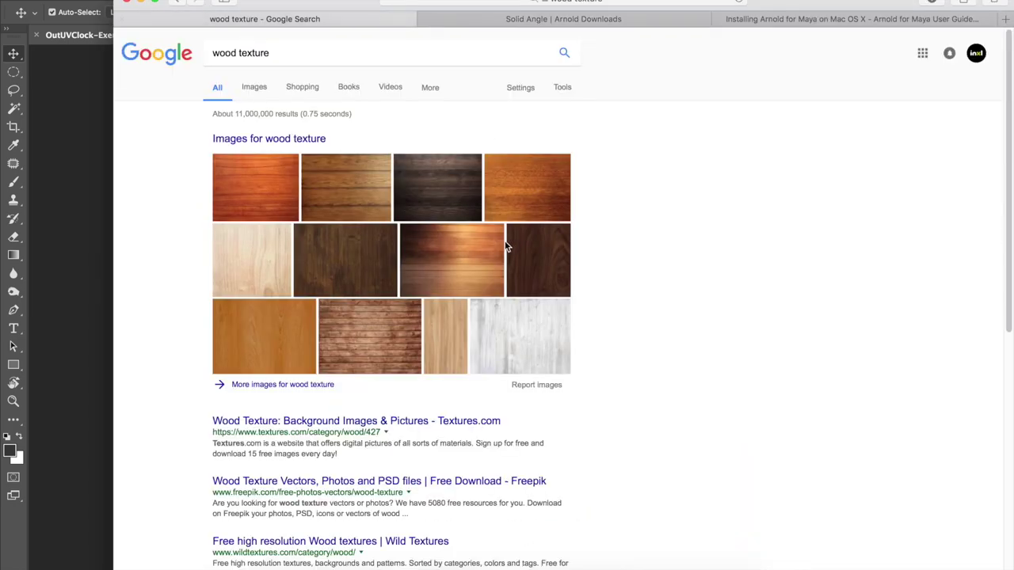
{"action": "left_click", "coordinate": [251, 91]}
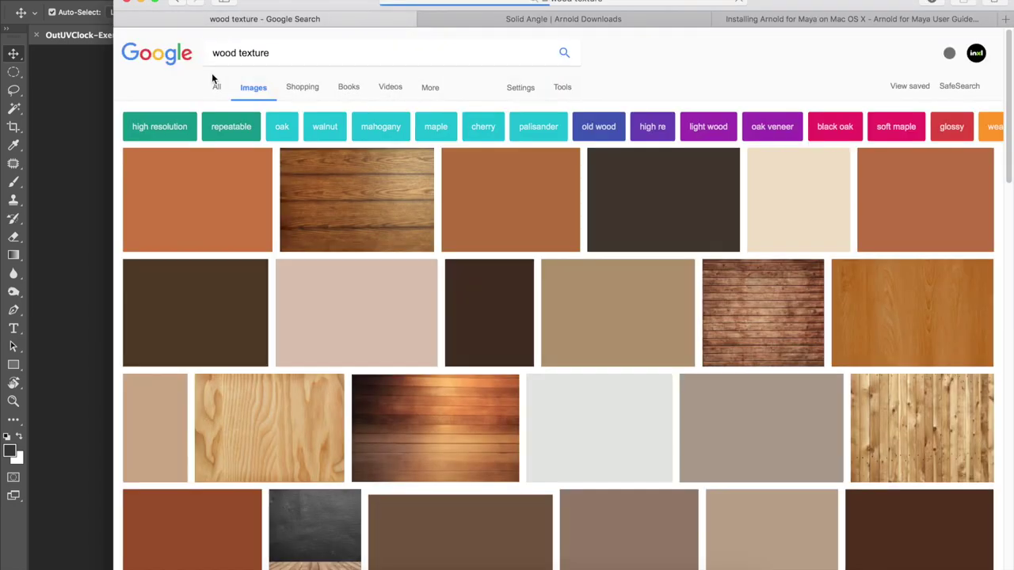
{"action": "left_click", "coordinate": [318, 52]}
{"action": "type", "text": "tileable"}
{"action": "key", "text": "Return"}
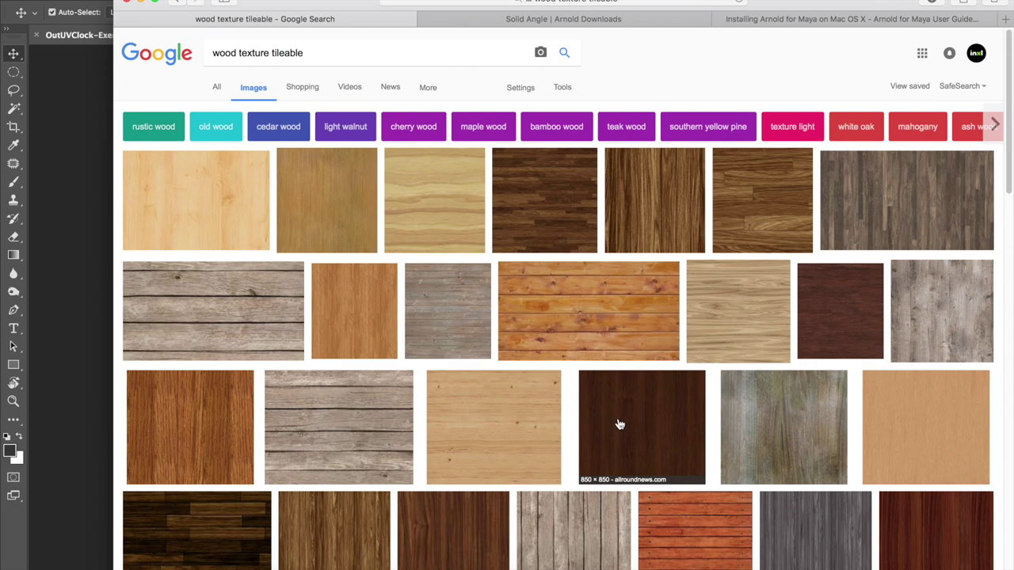
{"action": "scroll", "coordinate": [619, 425], "scroll_direction": "down", "scroll_amount": 2}
{"action": "scroll", "coordinate": [579, 416], "scroll_direction": "down", "scroll_amount": 4}
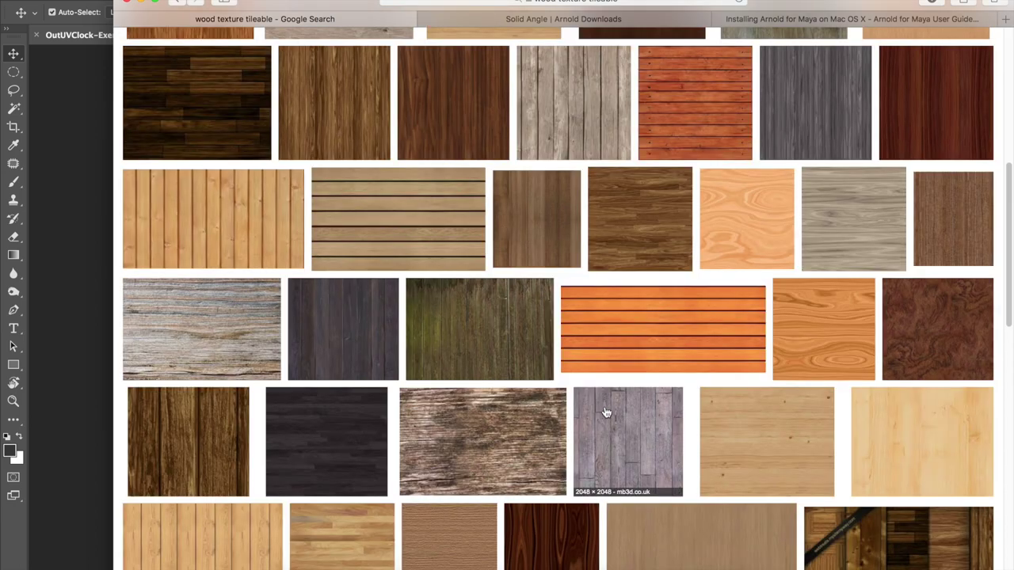
{"action": "scroll", "coordinate": [543, 404], "scroll_direction": "up", "scroll_amount": 1}
{"action": "scroll", "coordinate": [543, 404], "scroll_direction": "down", "scroll_amount": 2}
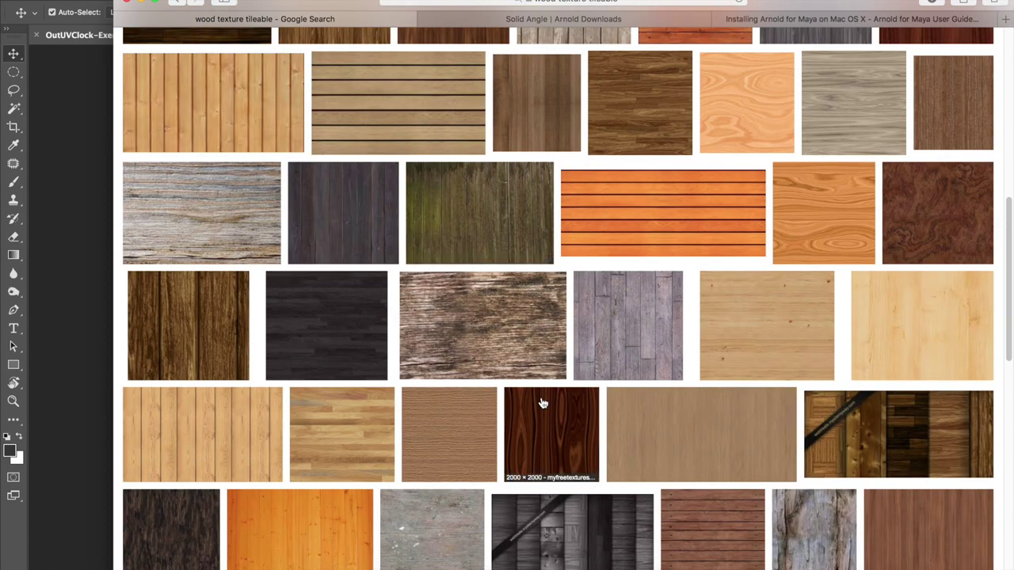
{"action": "scroll", "coordinate": [518, 410], "scroll_direction": "up", "scroll_amount": 1}
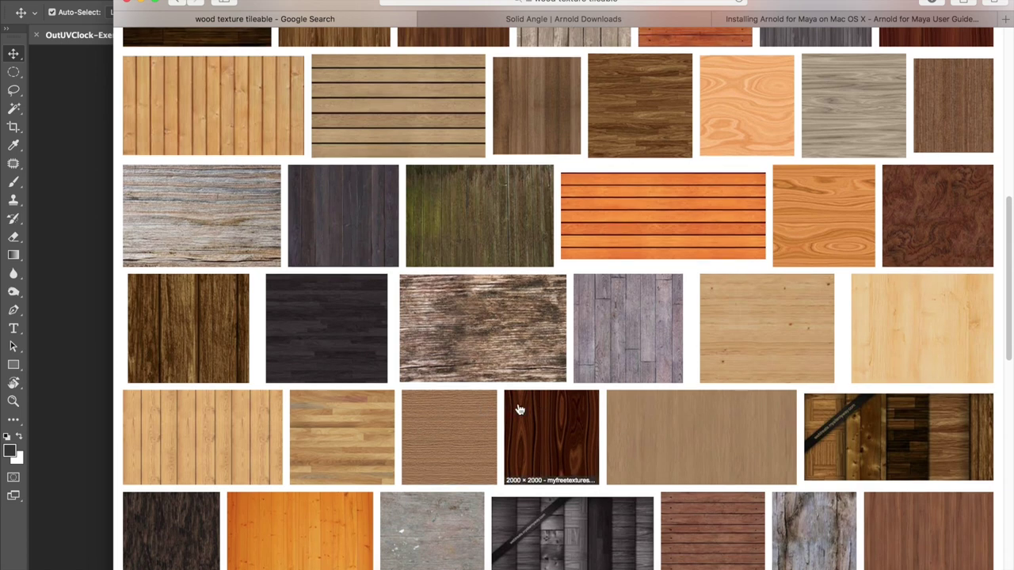
Open the dark wood texture full-size, copy the image, and paste it into Photoshop
{"action": "left_click", "coordinate": [566, 432]}
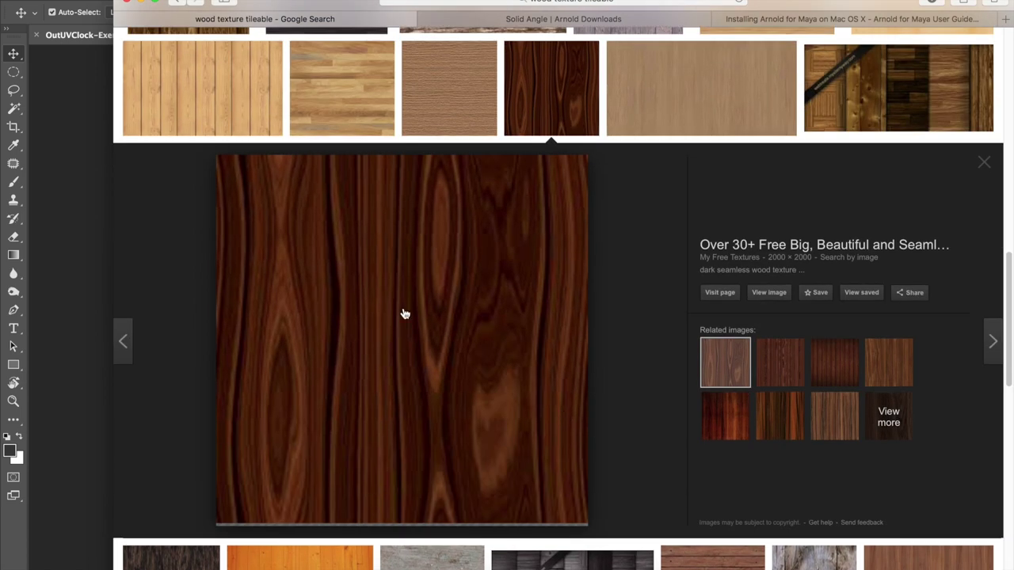
{"action": "left_click", "coordinate": [760, 295]}
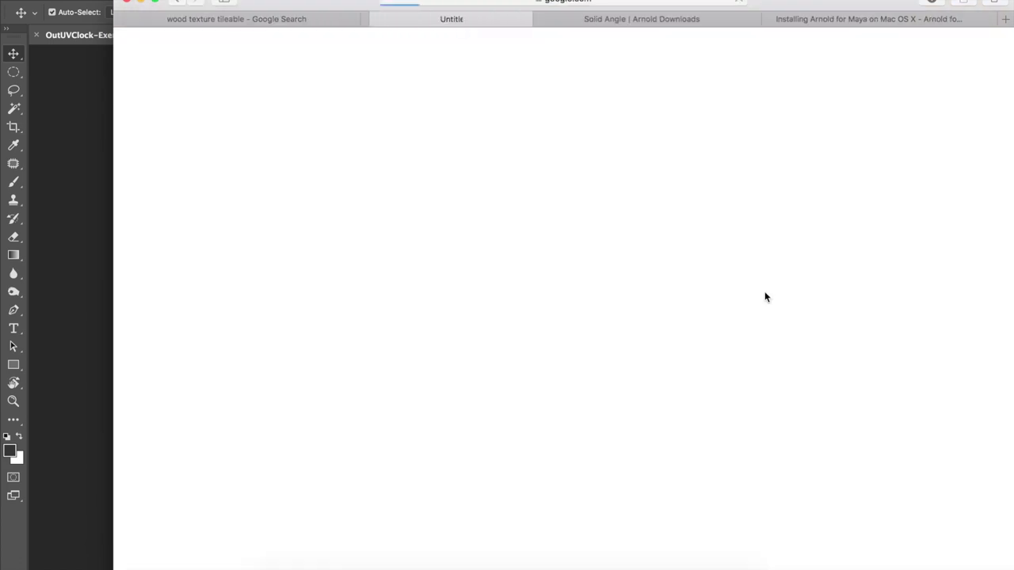
{"action": "left_click", "coordinate": [500, 159]}
{"action": "right_click", "coordinate": [553, 295]}
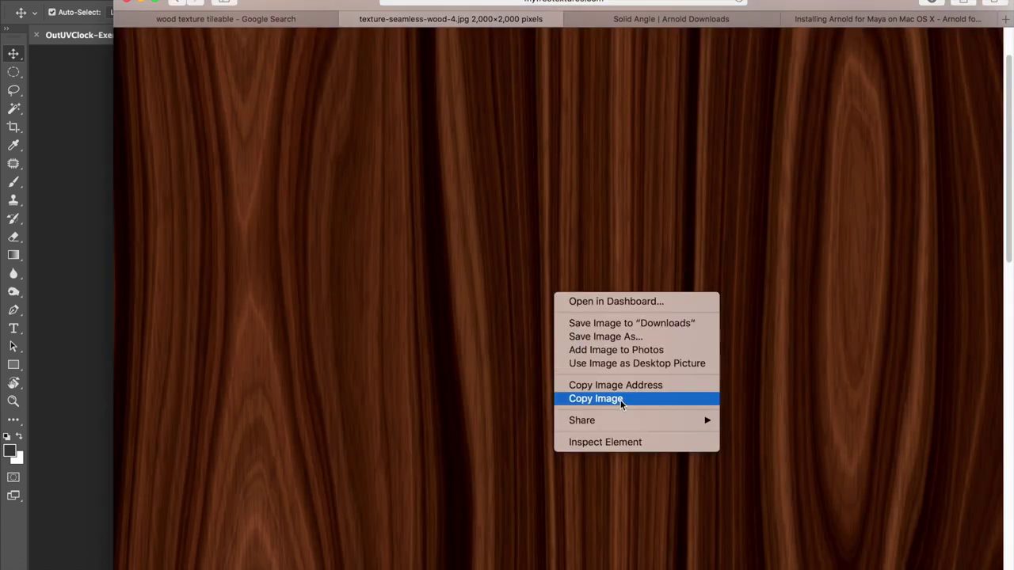
{"action": "left_click", "coordinate": [591, 399]}
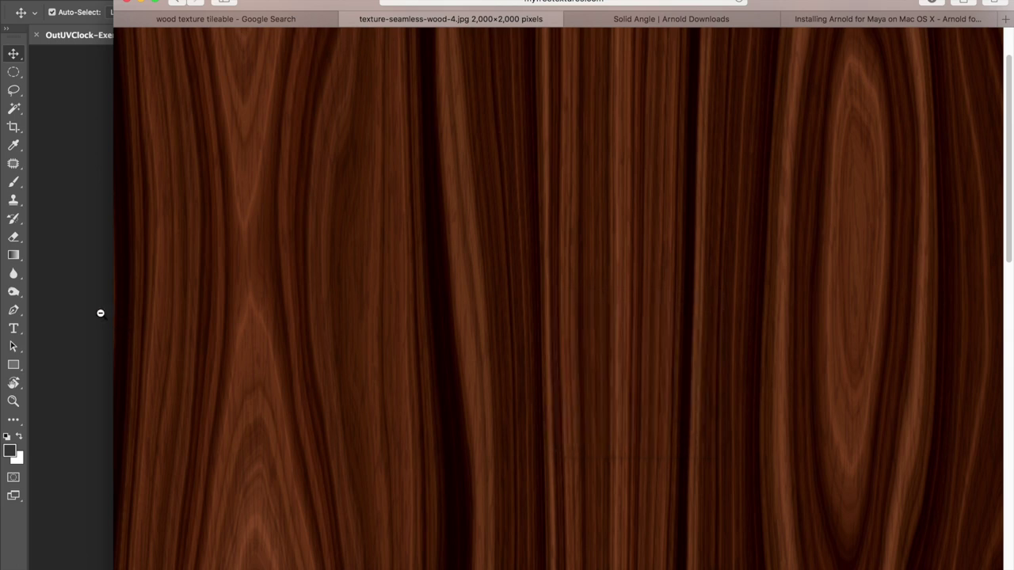
{"action": "left_click", "coordinate": [99, 313]}
{"action": "key", "text": "ctrl+v"}
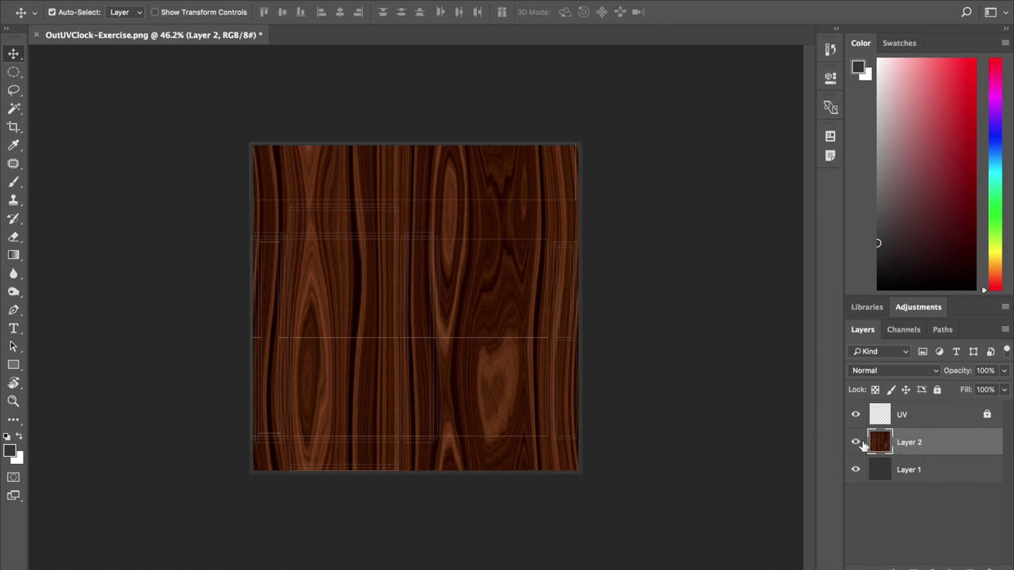
Convert Layer 2 to a smart object, rename it Wood1, and turn off Auto-Select
{"action": "right_click", "coordinate": [975, 450]}
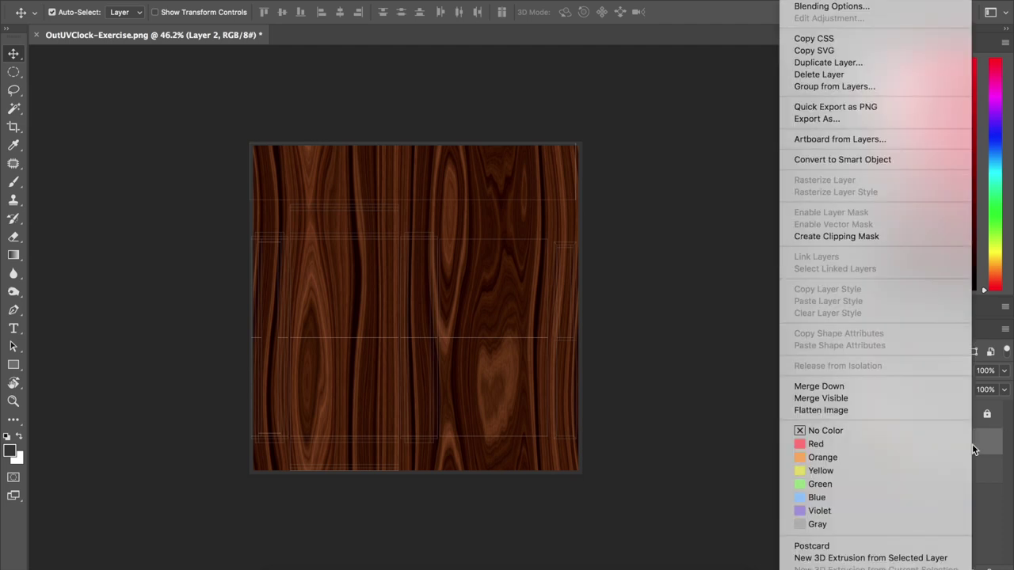
{"action": "left_click", "coordinate": [838, 160]}
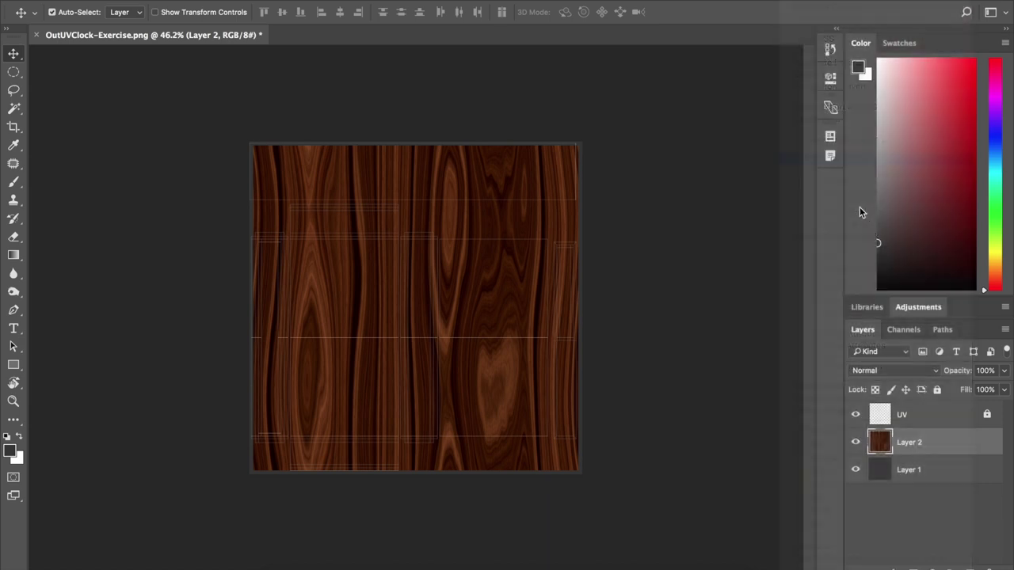
{"action": "double_click", "coordinate": [917, 446]}
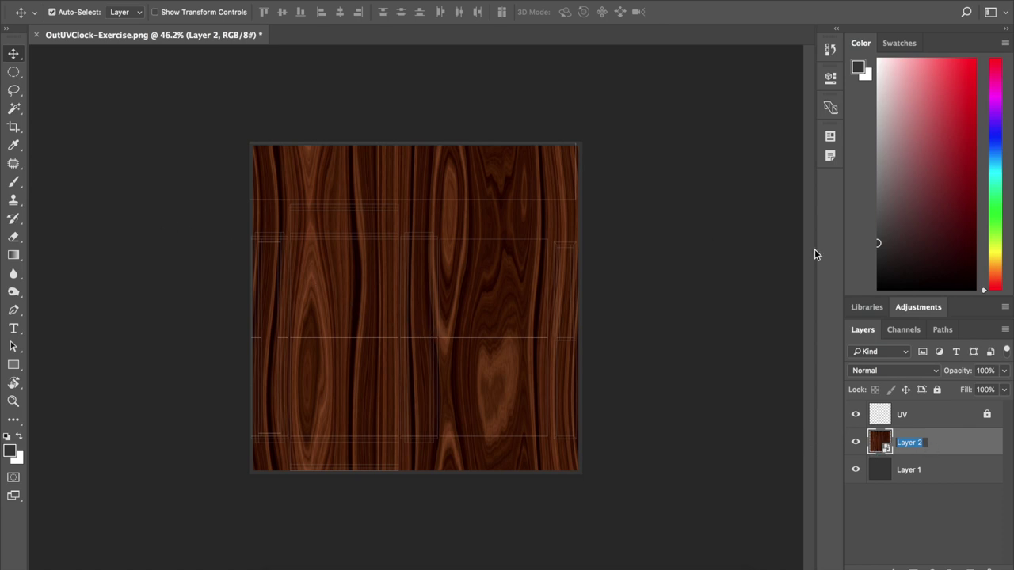
{"action": "type", "text": "Woo"}
{"action": "key", "text": "Return"}
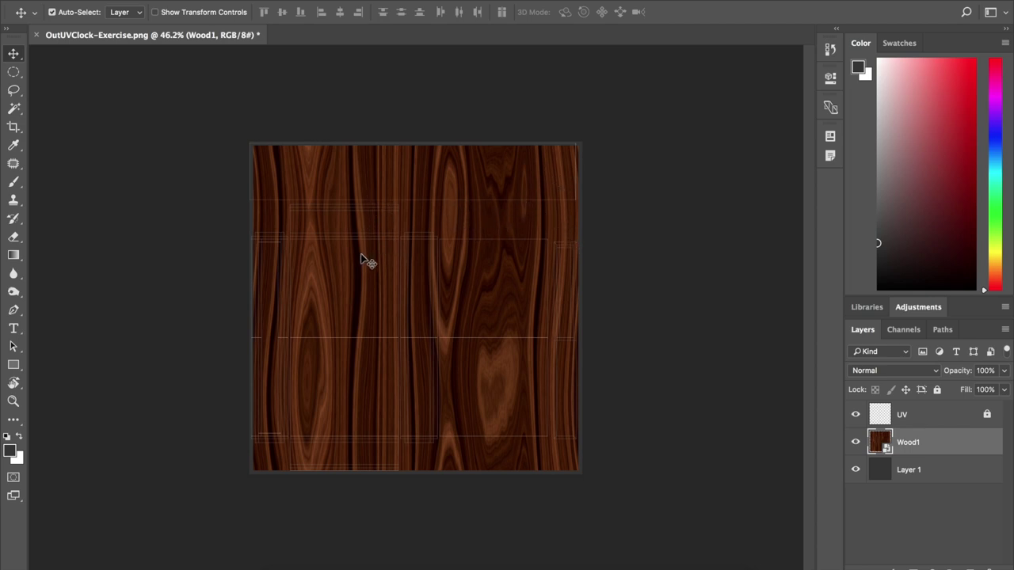
{"action": "left_click_drag", "start_coordinate": [539, 208], "coordinate": [545, 198], "text": "ctrl"}
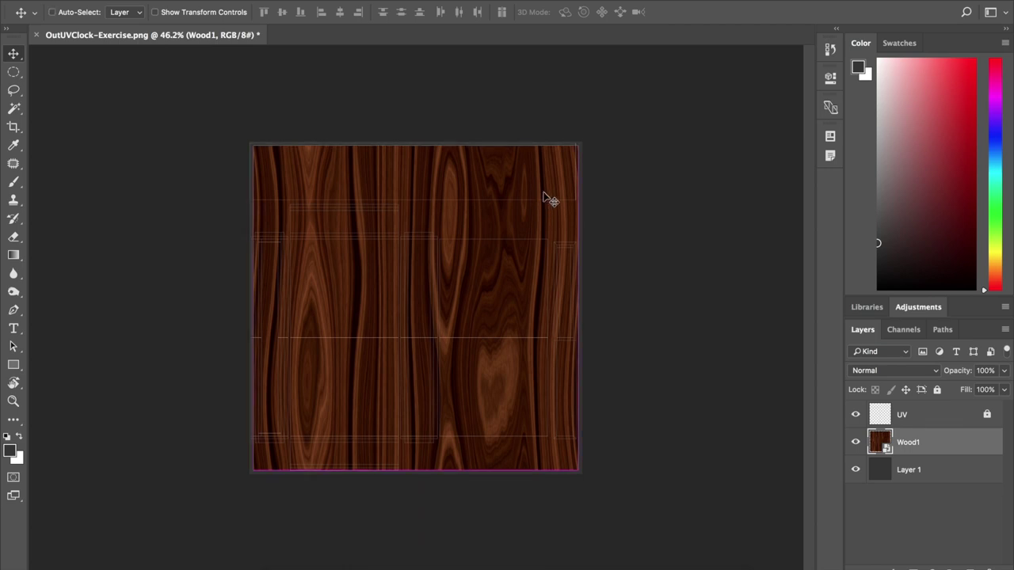
Free-transform Wood1, shrinking it to about 44%
{"action": "key", "text": "ctrl+t"}
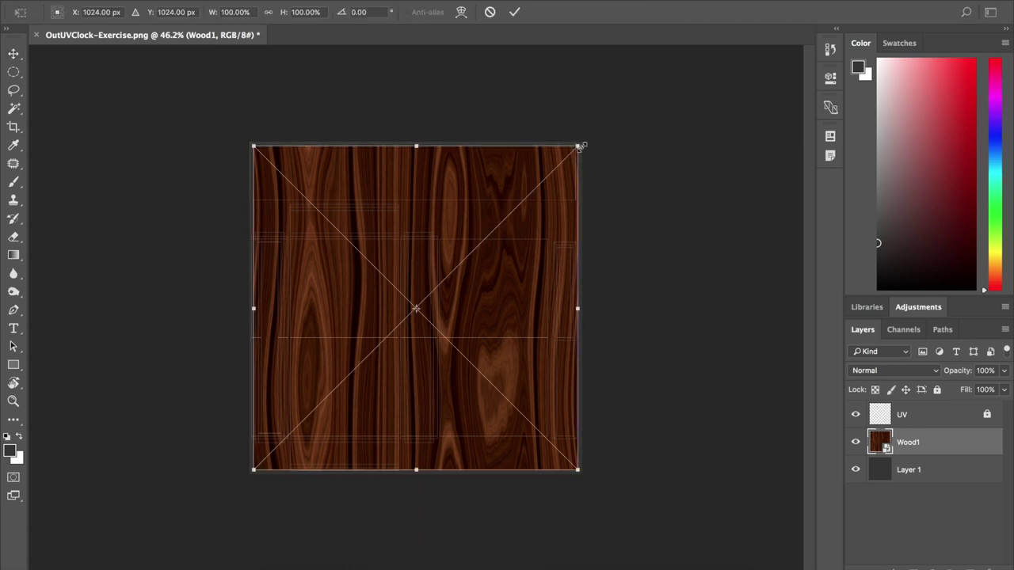
{"action": "left_click_drag", "start_coordinate": [580, 146], "coordinate": [400, 304]}
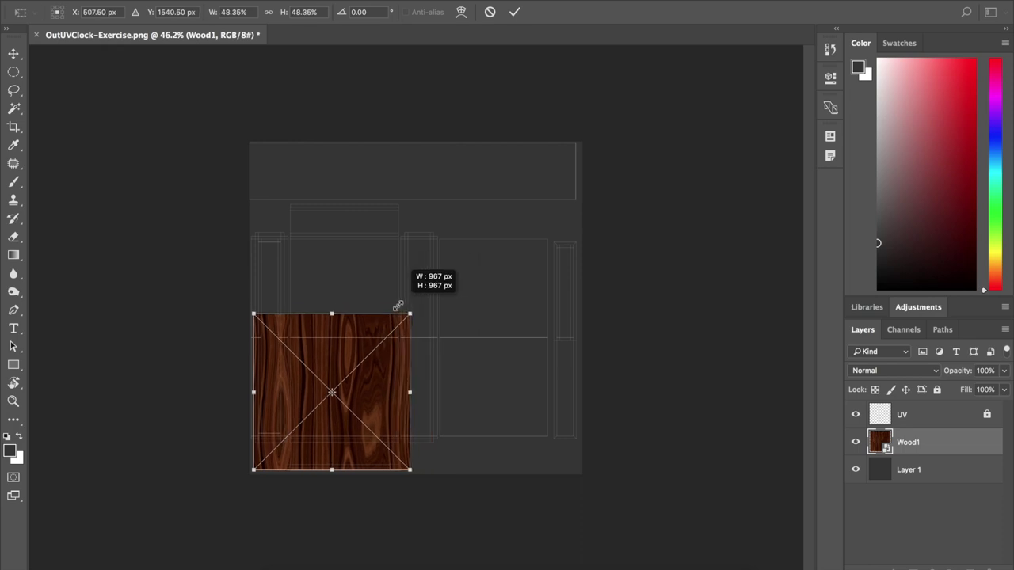
{"action": "left_click_drag", "start_coordinate": [400, 304], "coordinate": [395, 326]}
{"action": "right_click", "coordinate": [348, 358]}
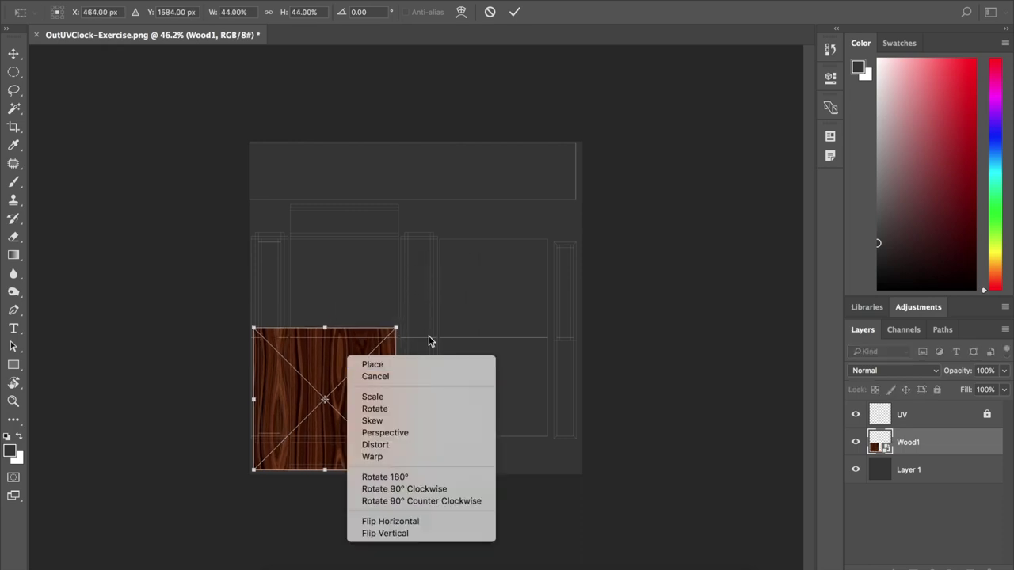
{"action": "left_click", "coordinate": [202, 273]}
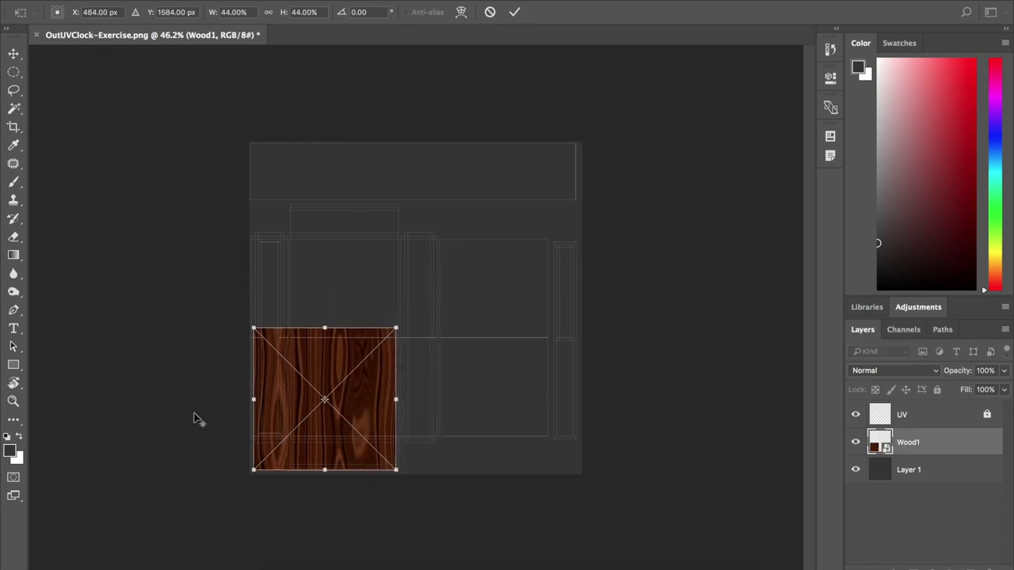
{"action": "scroll", "coordinate": [198, 418], "scroll_direction": "down", "scroll_amount": 1}
{"action": "scroll", "coordinate": [198, 418], "scroll_direction": "up", "scroll_amount": 5}
{"action": "mouse_move", "coordinate": [283, 400]}
{"action": "left_mouse_down"}
{"action": "mouse_move", "coordinate": [434, 130]}
{"action": "mouse_move", "coordinate": [364, 186]}
{"action": "left_mouse_up"}
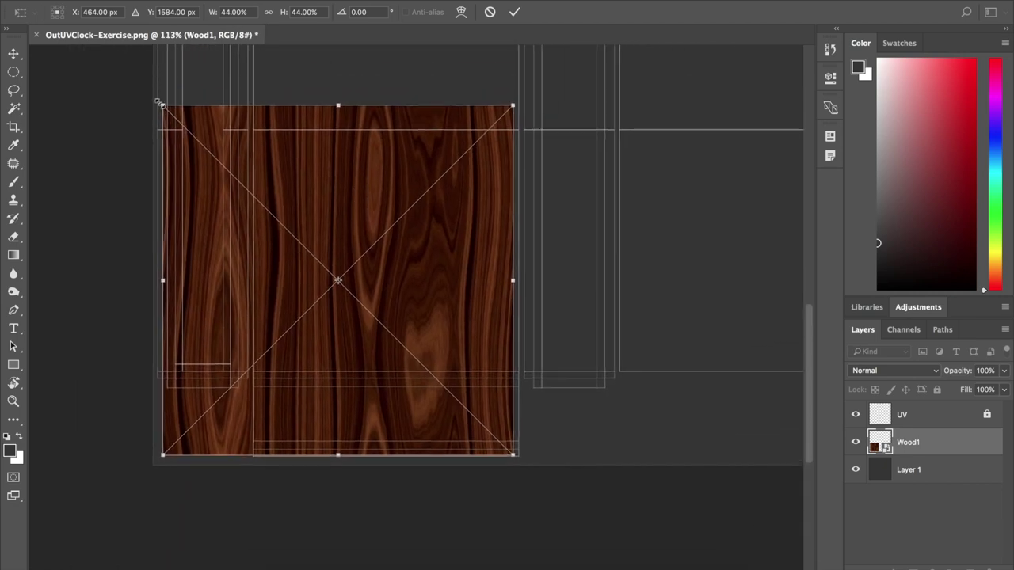
Refine the Wood1 scale to 33.75%, nudge it over the lower-left panel, and commit
{"action": "left_click_drag", "start_coordinate": [160, 104], "coordinate": [252, 193]}
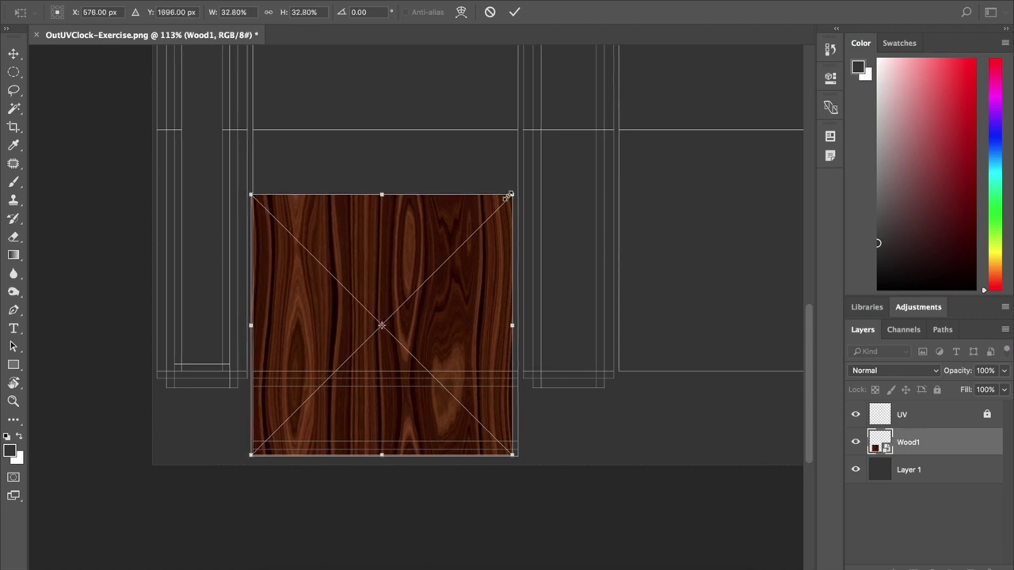
{"action": "left_click_drag", "start_coordinate": [511, 194], "coordinate": [516, 191]}
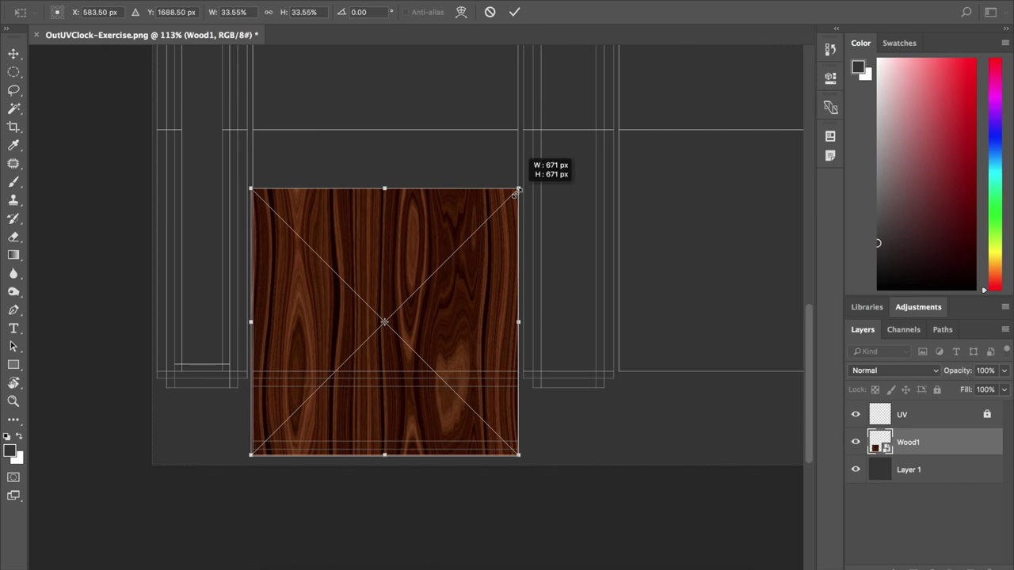
{"action": "left_click_drag", "start_coordinate": [517, 190], "coordinate": [520, 187]}
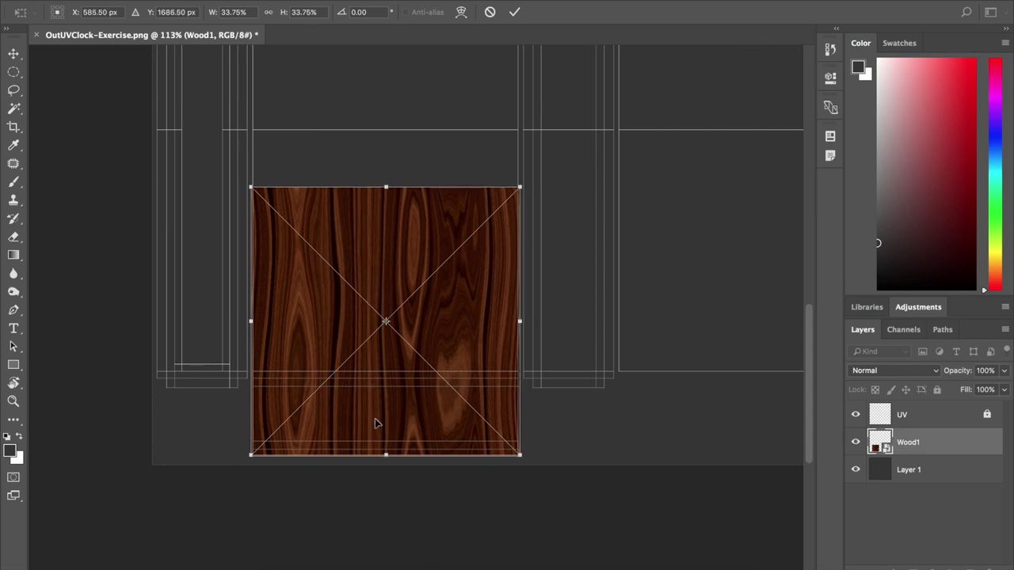
{"action": "key", "text": "Down"}
{"action": "key", "text": "Down"}
{"action": "key", "text": "Down"}
{"action": "key", "text": "Down"}
{"action": "key", "text": "Down"}
{"action": "key", "text": "Down"}
{"action": "key", "text": "Down"}
{"action": "key", "text": "Down"}
{"action": "key", "text": "Up"}
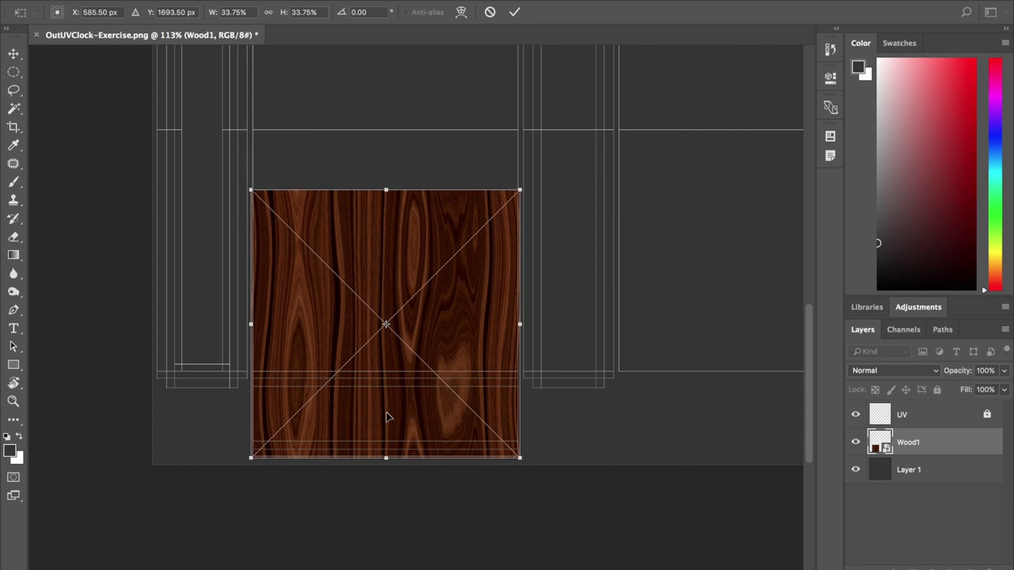
{"action": "right_click", "coordinate": [441, 328]}
{"action": "left_click", "coordinate": [648, 396]}
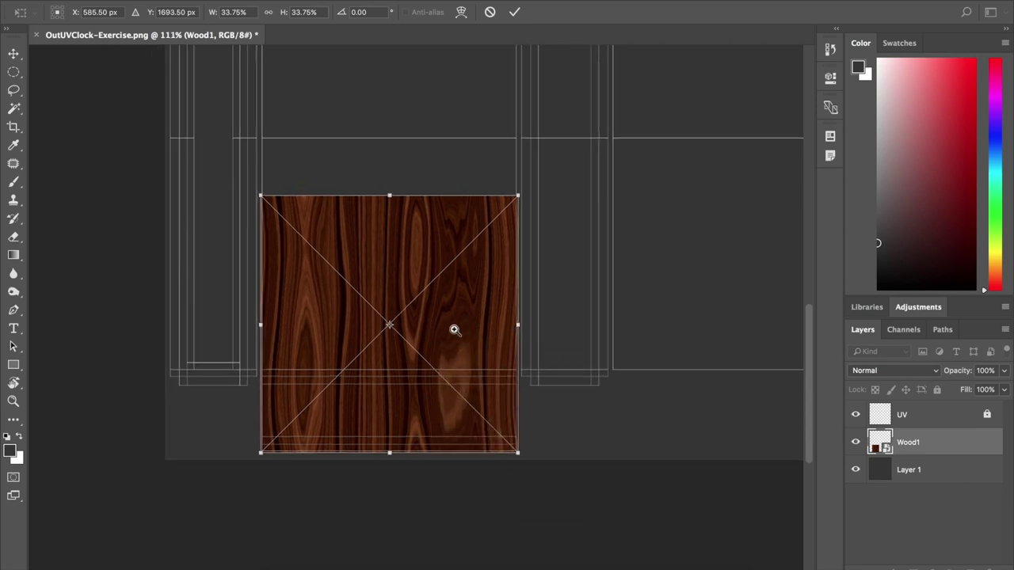
{"action": "left_click_drag", "start_coordinate": [459, 330], "coordinate": [399, 342], "text": "ctrl"}
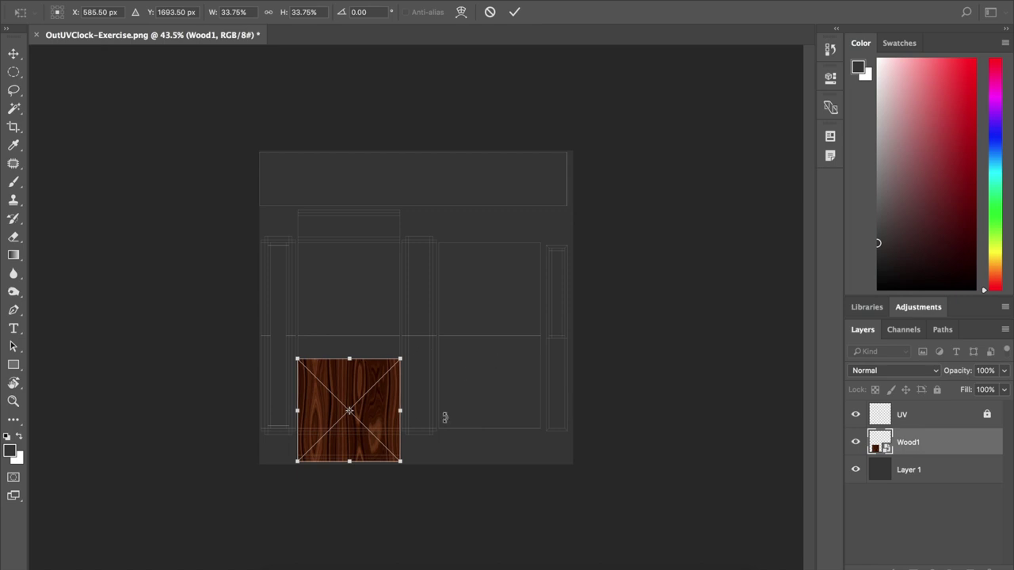
{"action": "key", "text": "Return"}
{"action": "scroll", "coordinate": [300, 430], "scroll_direction": "down", "scroll_amount": 1, "text": "alt"}
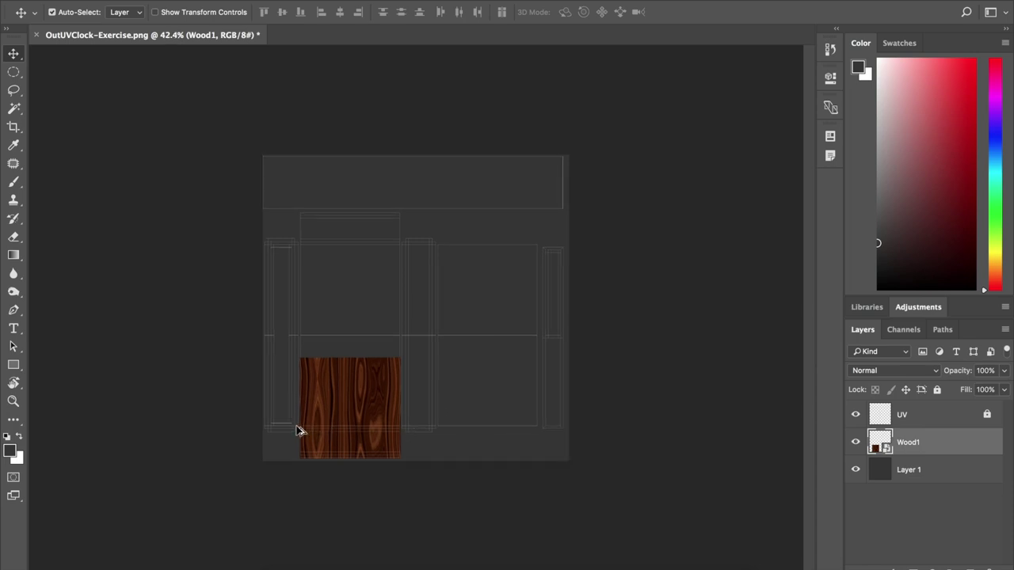
{"action": "scroll", "coordinate": [300, 430], "scroll_direction": "up", "scroll_amount": 1, "text": "alt"}
{"action": "scroll", "coordinate": [301, 430], "scroll_direction": "up", "scroll_amount": 3, "text": "alt"}
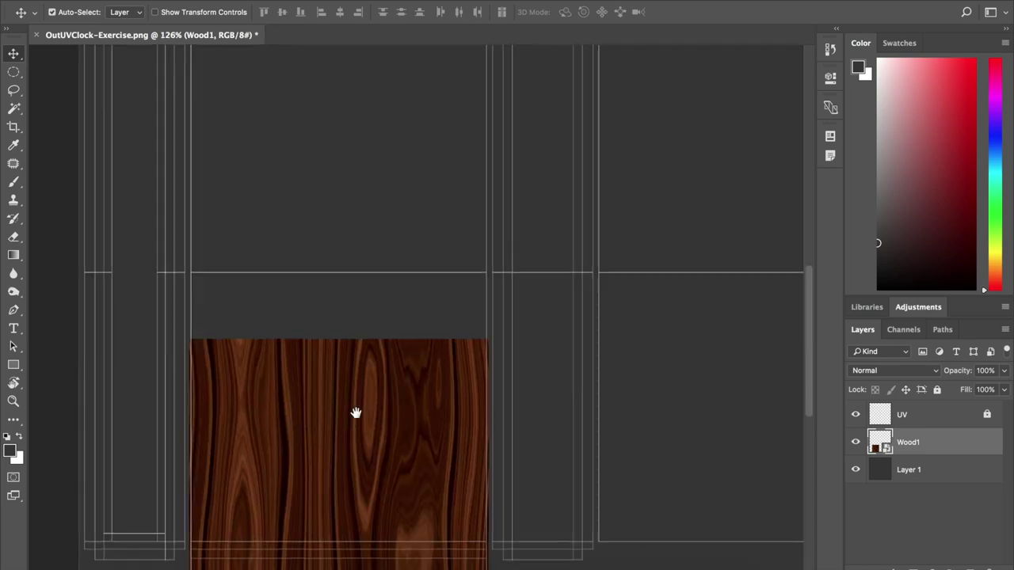
{"action": "left_click_drag", "start_coordinate": [355, 412], "coordinate": [391, 415]}
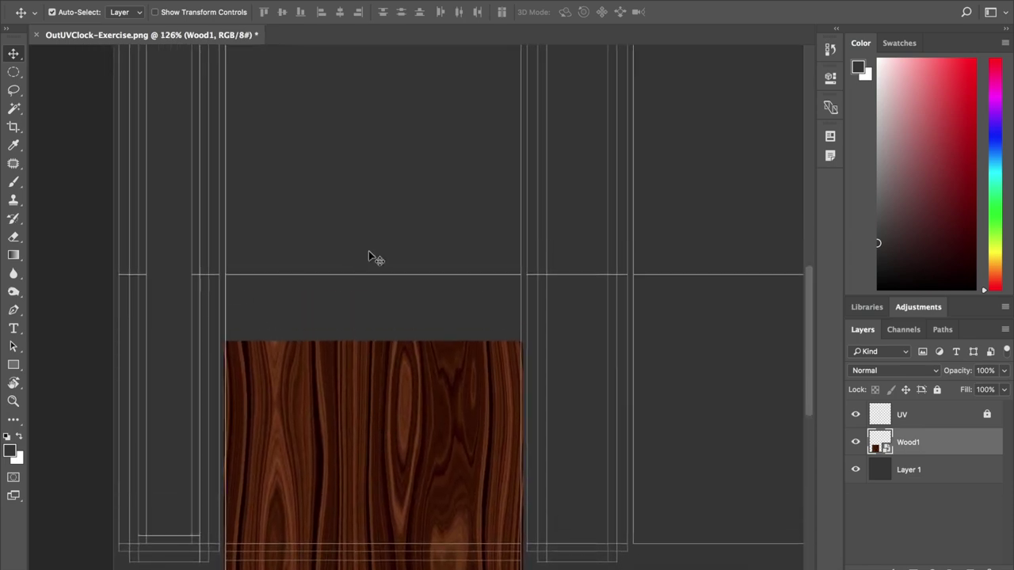
{"action": "left_click_drag", "start_coordinate": [407, 243], "coordinate": [421, 312]}
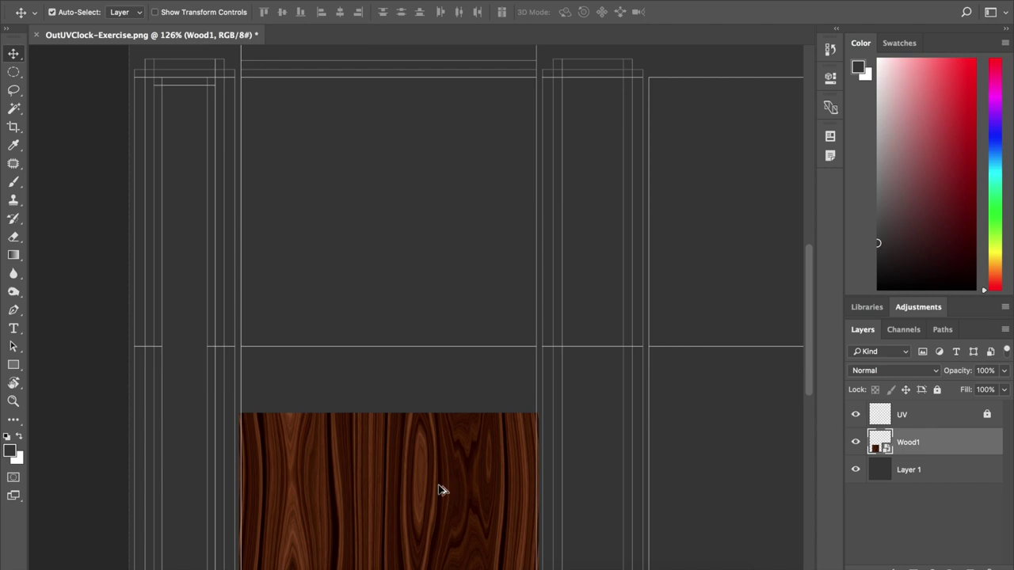
{"action": "key", "text": "ctrl"}
{"action": "key", "text": "ctrl"}
{"action": "key", "text": "ctrl+t"}
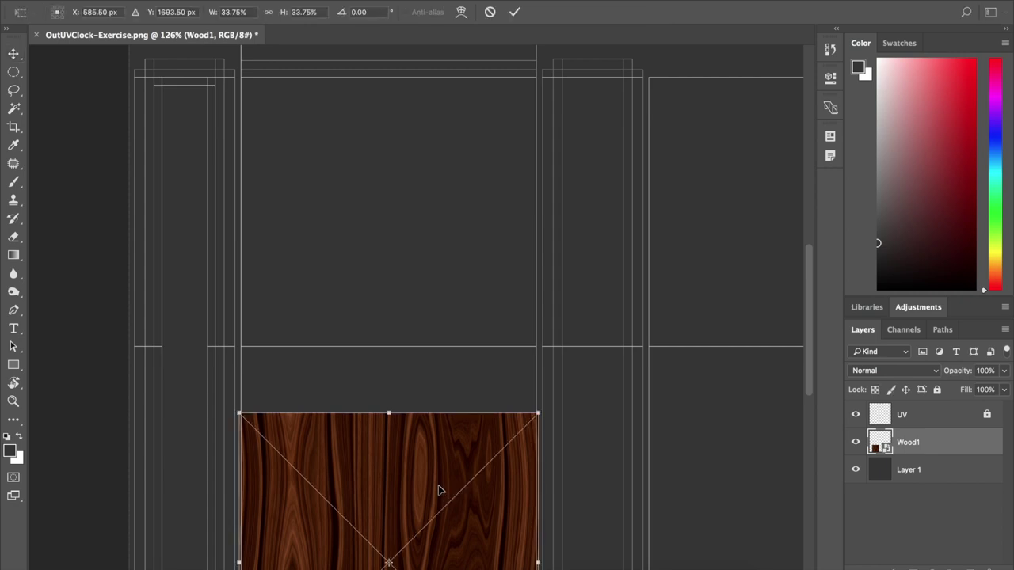
{"action": "left_click_drag", "start_coordinate": [440, 491], "coordinate": [457, 206]}
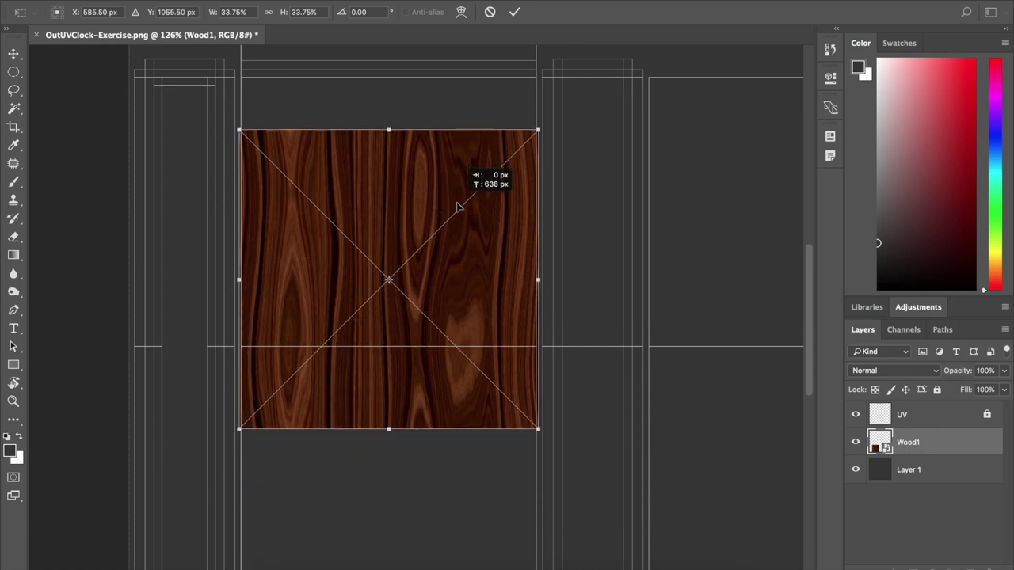
{"action": "key", "text": "ctrl+z"}
{"action": "key", "text": "Escape"}
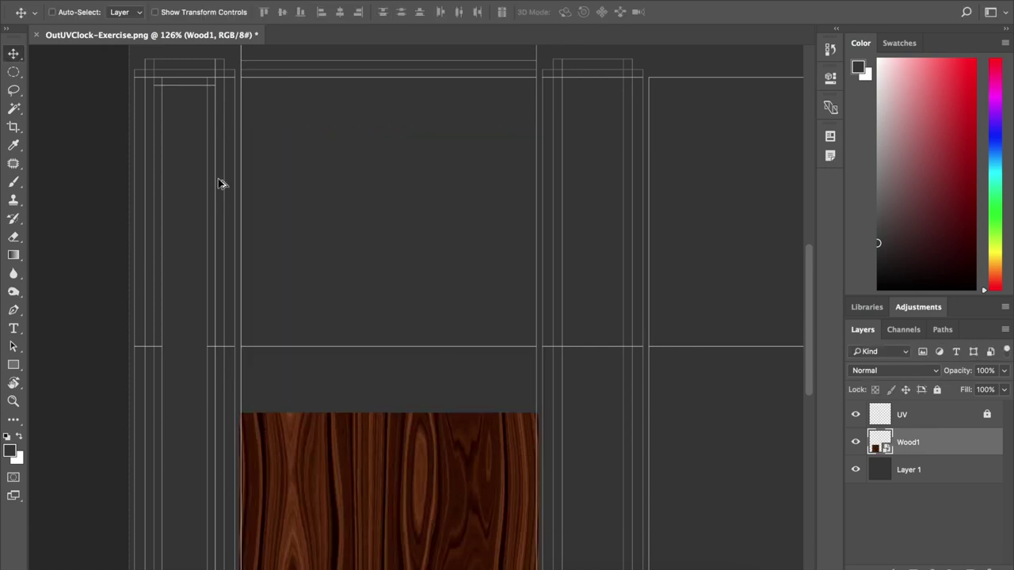
{"action": "key", "text": "ctrl+t"}
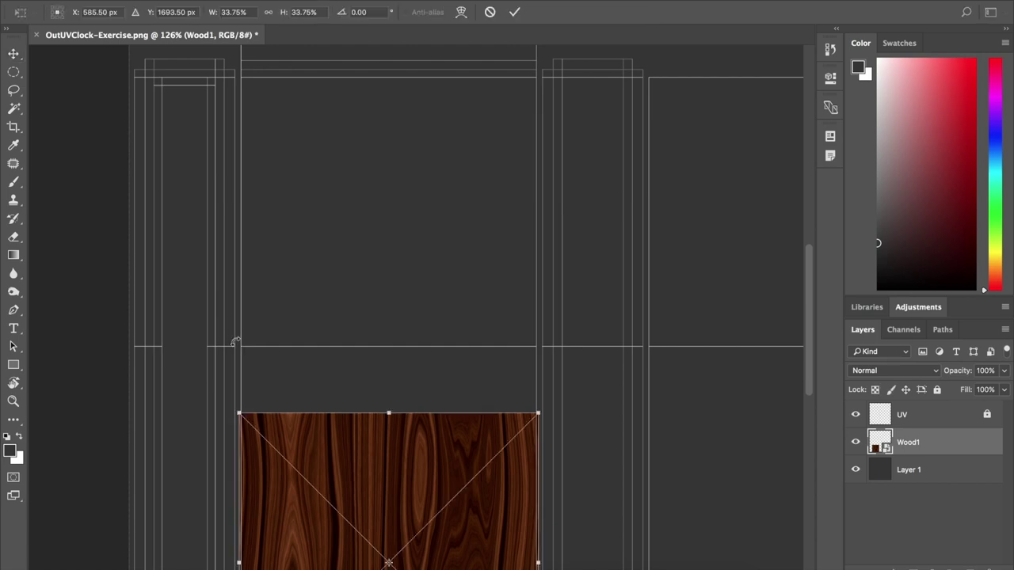
{"action": "left_click_drag", "start_coordinate": [412, 474], "coordinate": [431, 319]}
{"action": "key", "text": "ctrl+z"}
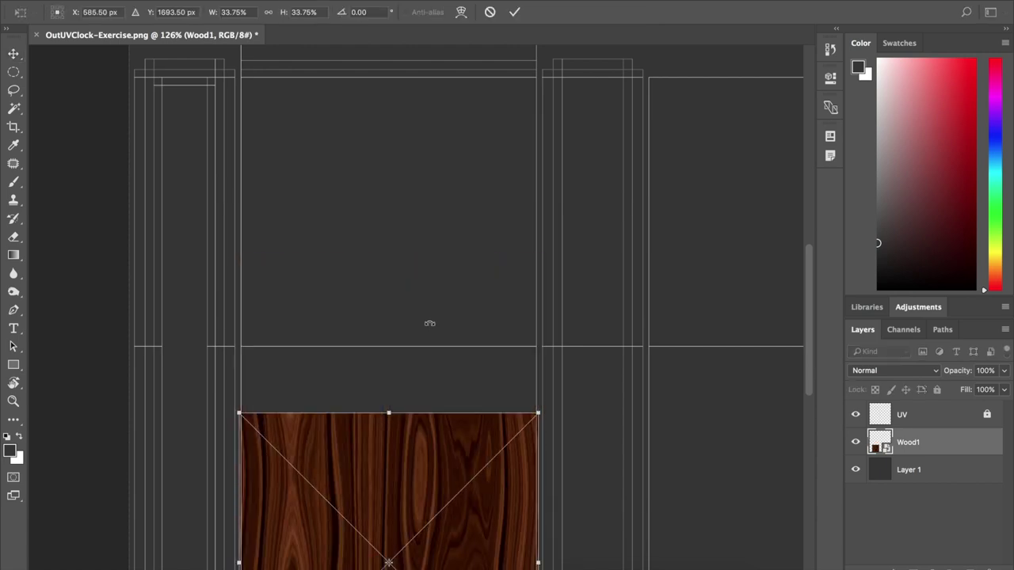
{"action": "key", "text": "Escape"}
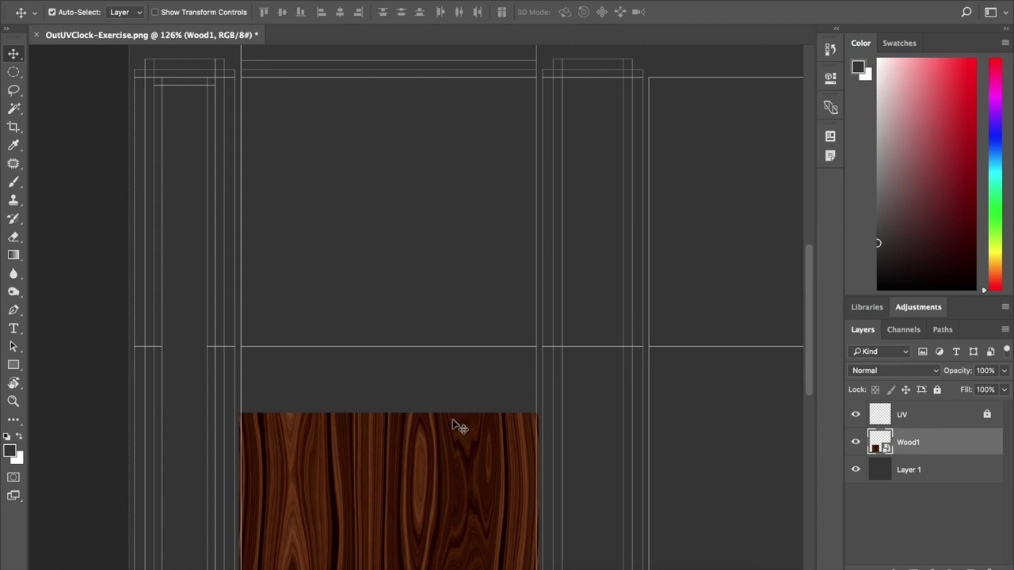
{"action": "key", "text": "ctrl"}
{"action": "left_click_drag", "start_coordinate": [480, 471], "coordinate": [484, 381]}
{"action": "key", "text": "ctrl+z"}
{"action": "mouse_move", "coordinate": [536, 435]}
{"action": "left_mouse_down"}
{"action": "mouse_move", "coordinate": [582, 253]}
{"action": "mouse_move", "coordinate": [586, 262]}
{"action": "left_mouse_up"}
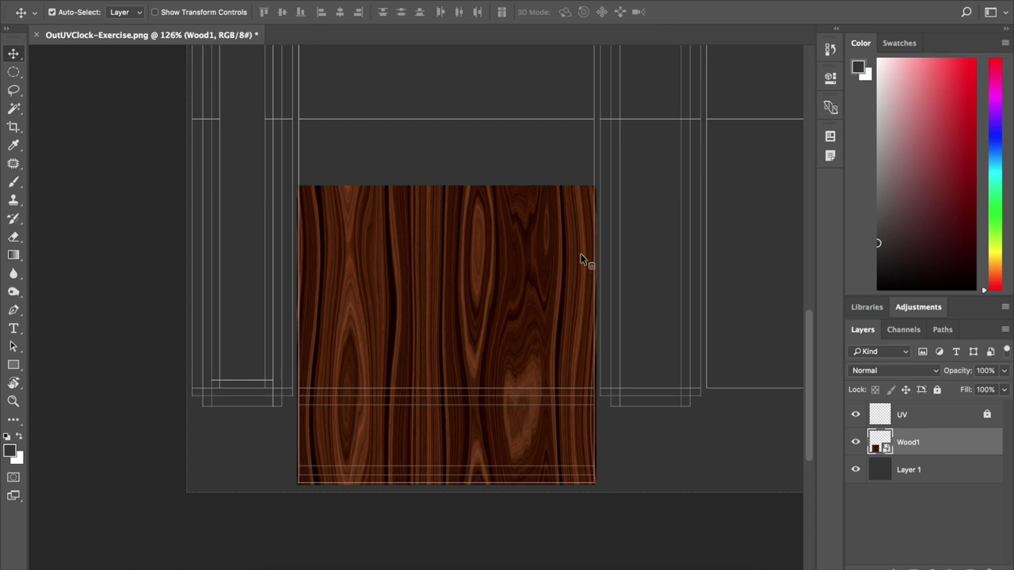
{"action": "key", "text": "ctrl"}
{"action": "key", "text": "ctrl+t"}
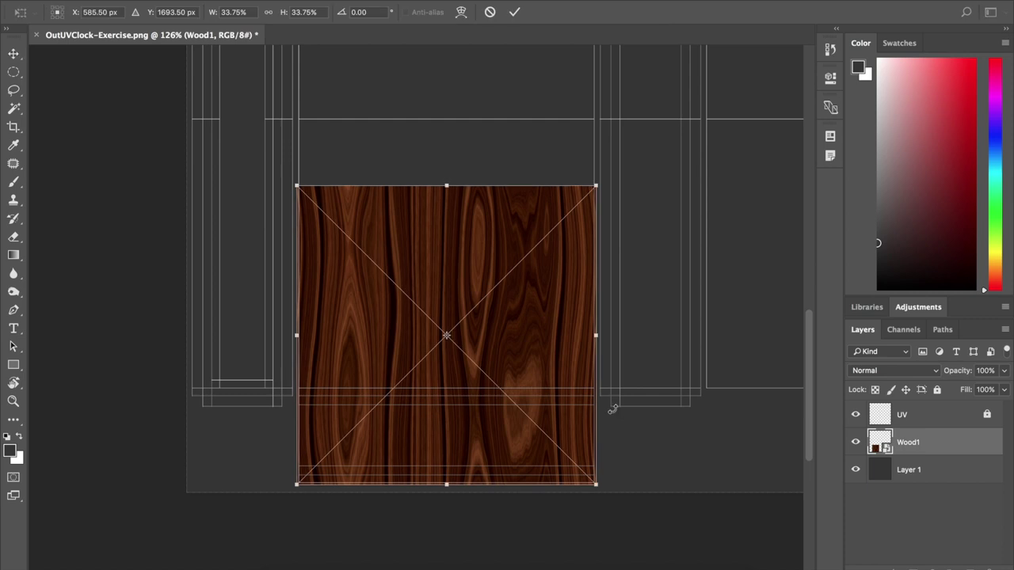
{"action": "left_click_drag", "start_coordinate": [563, 369], "coordinate": [578, 190]}
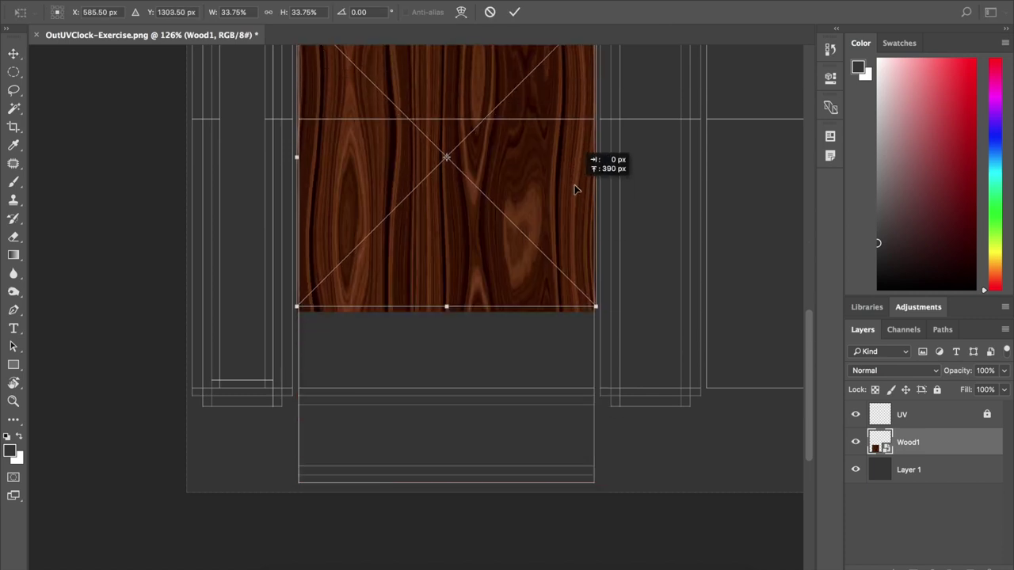
{"action": "key", "text": "ctrl+z"}
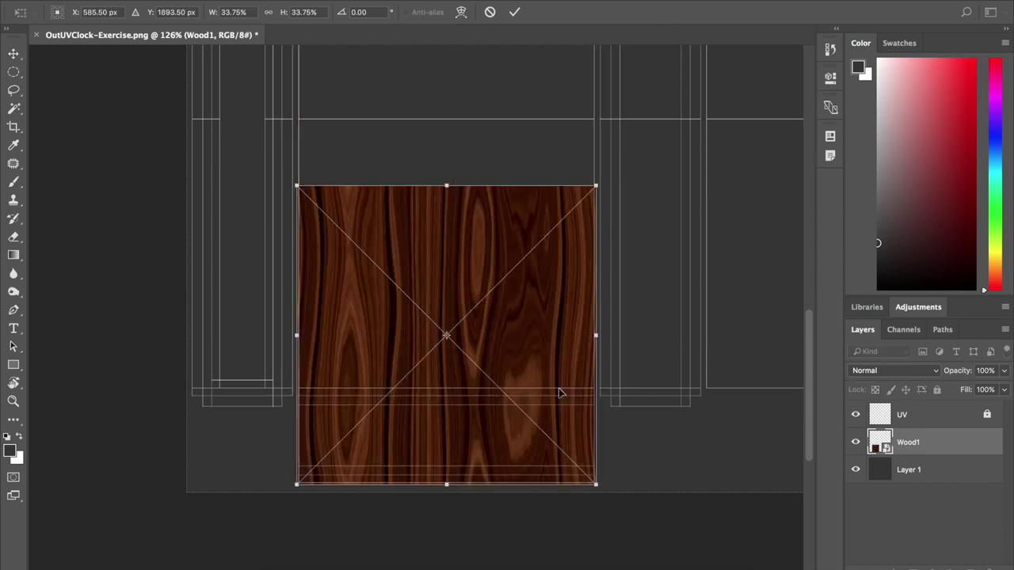
{"action": "key", "text": "Return"}
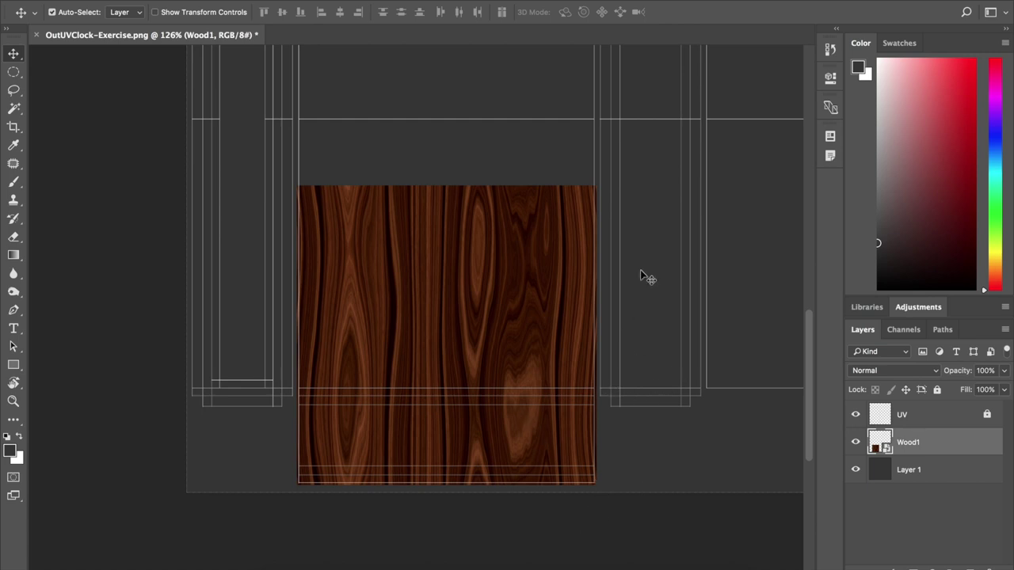
{"action": "scroll", "coordinate": [626, 373], "scroll_direction": "up", "scroll_amount": 5}
{"action": "mouse_move", "coordinate": [534, 367]}
{"action": "left_mouse_down"}
{"action": "mouse_move", "coordinate": [551, 321]}
{"action": "mouse_move", "coordinate": [550, 341]}
{"action": "left_mouse_up"}
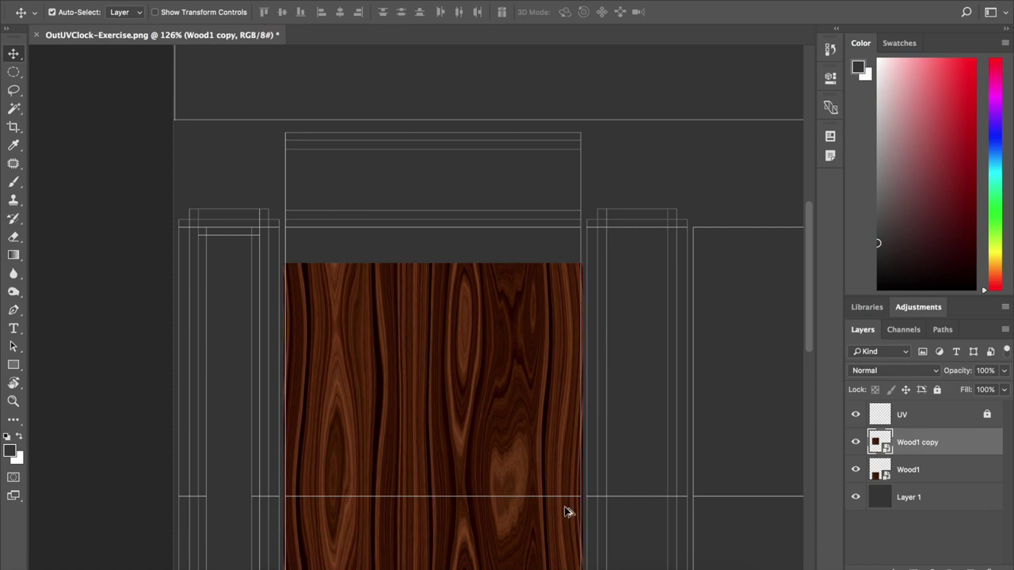
Duplicate the wood layer with Ctrl+J to extend the strip upward as Wood1 copy 2
{"action": "scroll", "coordinate": [589, 401], "scroll_direction": "down", "scroll_amount": 8}
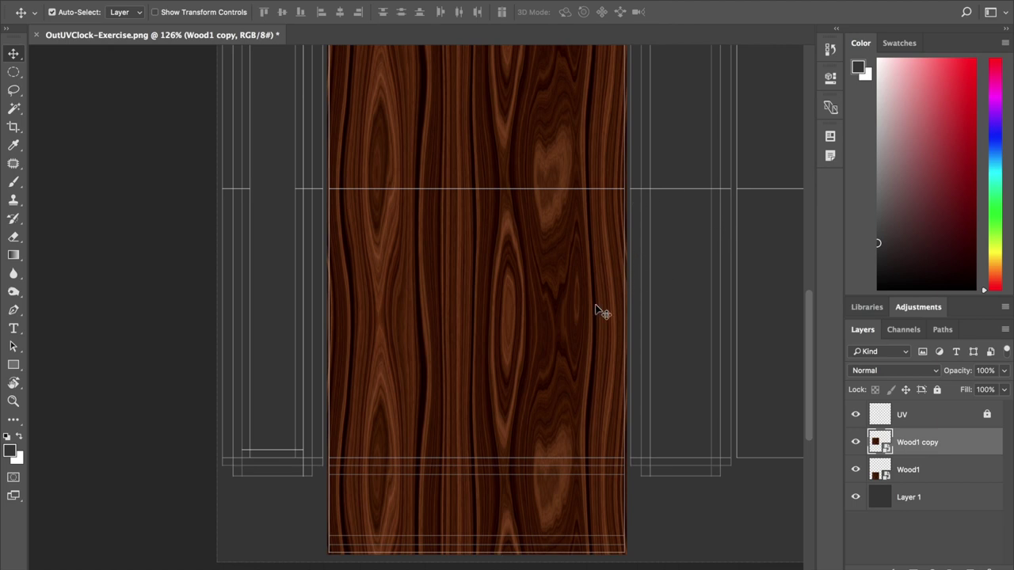
{"action": "mouse_move", "coordinate": [566, 140]}
{"action": "left_mouse_down"}
{"action": "mouse_move", "coordinate": [534, 376]}
{"action": "mouse_move", "coordinate": [549, 451]}
{"action": "mouse_move", "coordinate": [561, 150]}
{"action": "left_mouse_up"}
{"action": "key", "text": "ctrl+j"}
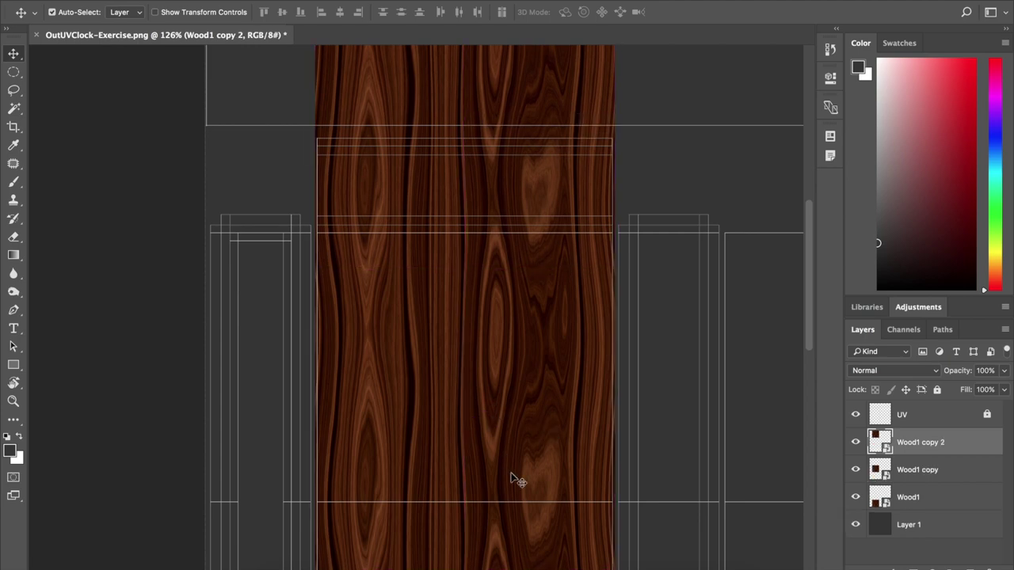
{"action": "scroll", "coordinate": [507, 357], "scroll_direction": "down", "scroll_amount": 5}
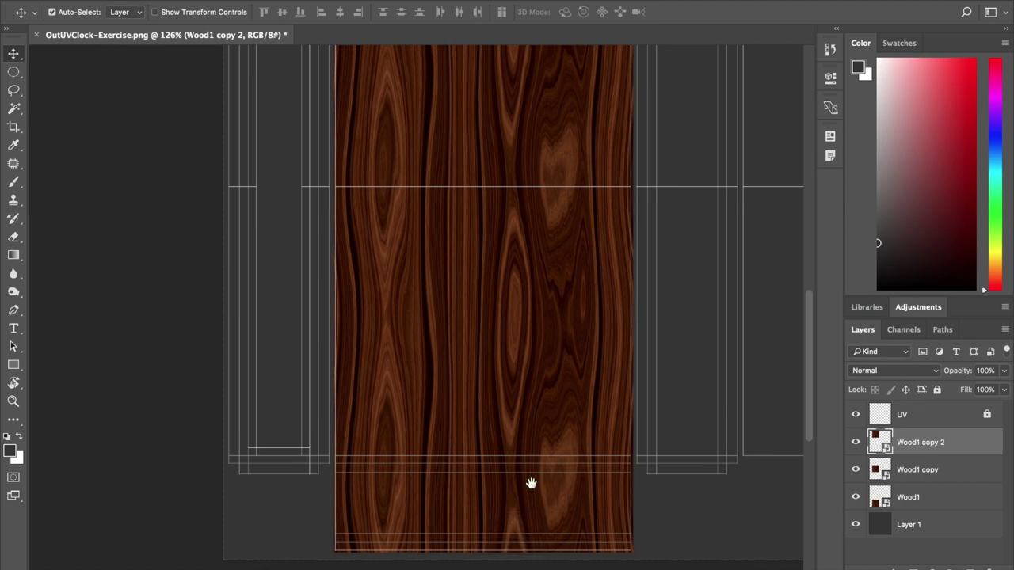
{"action": "scroll", "coordinate": [530, 443], "scroll_direction": "down", "scroll_amount": 5}
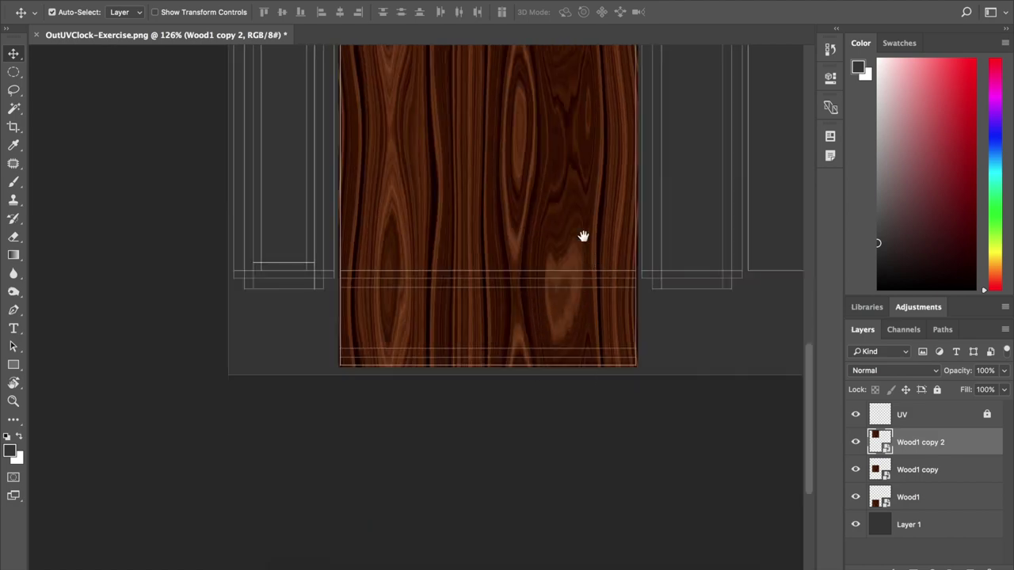
{"action": "left_click_drag", "start_coordinate": [584, 219], "coordinate": [576, 460]}
{"action": "scroll", "coordinate": [566, 402], "scroll_direction": "up", "scroll_amount": 1}
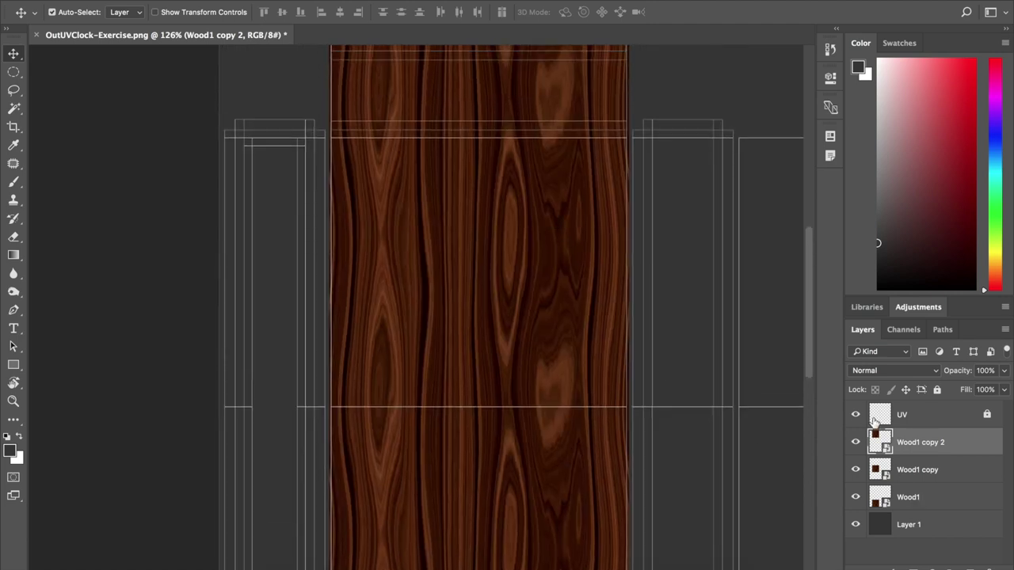
Check the strip by toggling UV and Wood1 copy 2 visibility, then add a layer mask
{"action": "left_click", "coordinate": [856, 414]}
{"action": "mouse_move", "coordinate": [483, 224]}
{"action": "left_mouse_down"}
{"action": "mouse_move", "coordinate": [471, 483]}
{"action": "mouse_move", "coordinate": [473, 388]}
{"action": "left_mouse_up"}
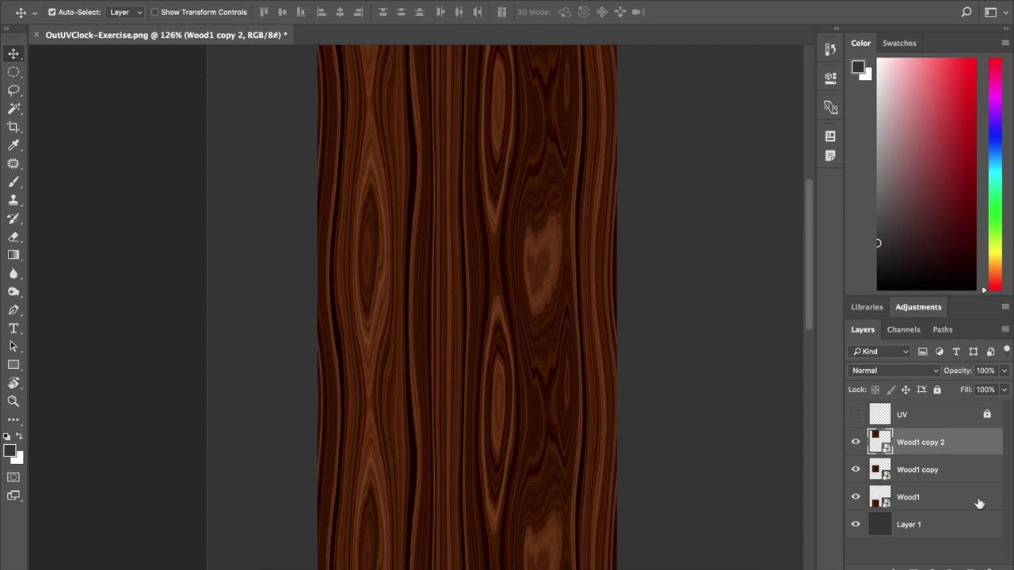
{"action": "left_click", "coordinate": [858, 442]}
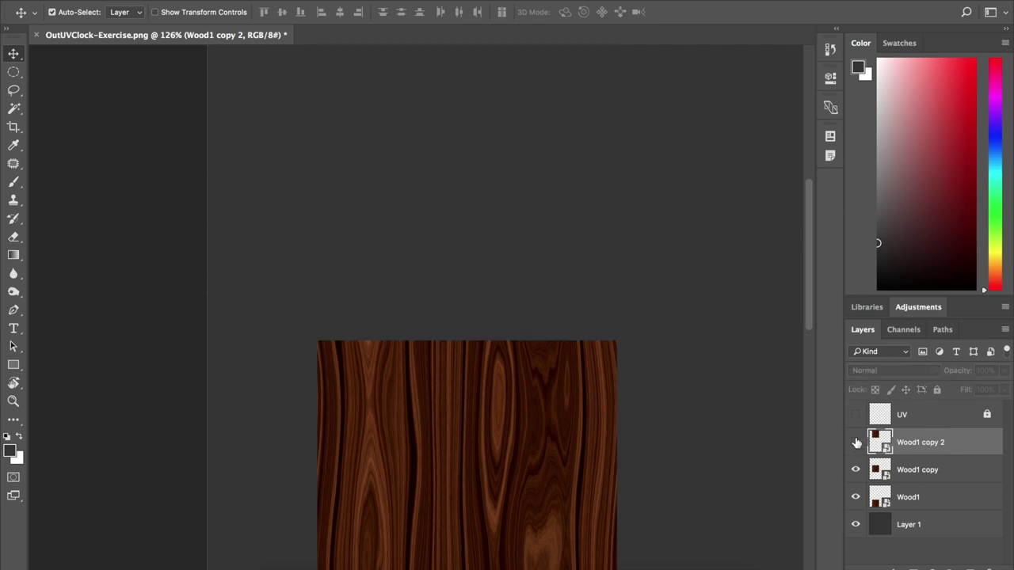
{"action": "left_click", "coordinate": [857, 442]}
{"action": "left_click", "coordinate": [855, 414]}
{"action": "left_click_drag", "start_coordinate": [475, 204], "coordinate": [467, 293]}
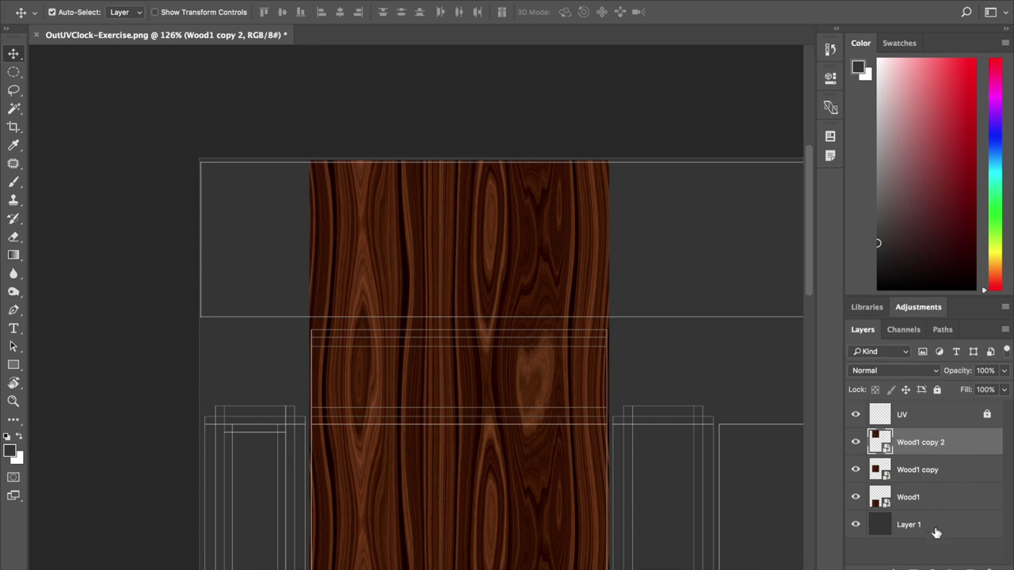
{"action": "left_click", "coordinate": [914, 567]}
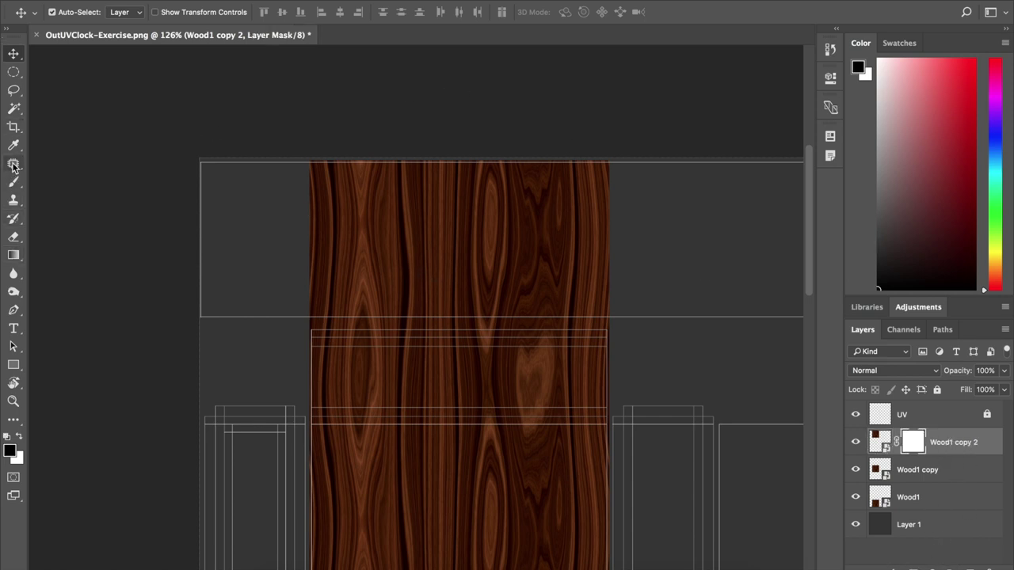
Mask Wood1 copy 2 out of the top UV band using an inverted rectangular selection
{"action": "left_click_drag", "start_coordinate": [14, 71], "coordinate": [65, 85]}
{"action": "left_click", "coordinate": [95, 70]}
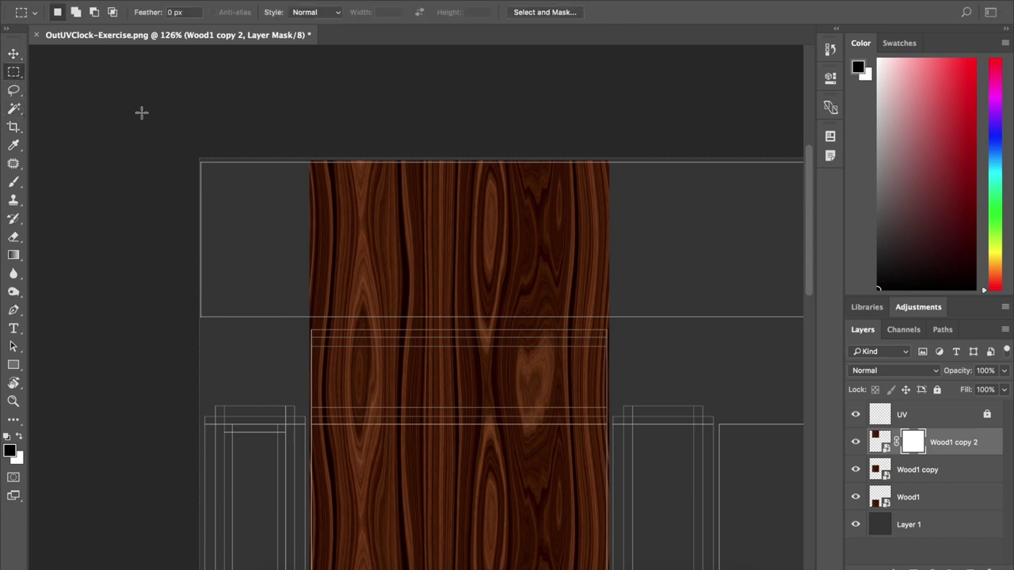
{"action": "left_click_drag", "start_coordinate": [269, 158], "coordinate": [645, 323]}
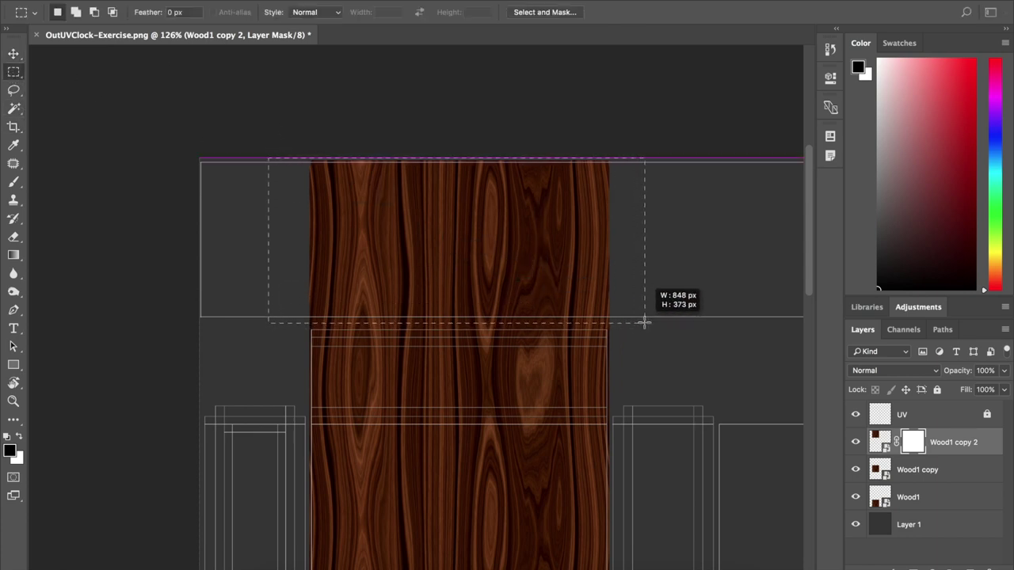
{"action": "left_click_drag", "start_coordinate": [645, 322], "coordinate": [646, 323]}
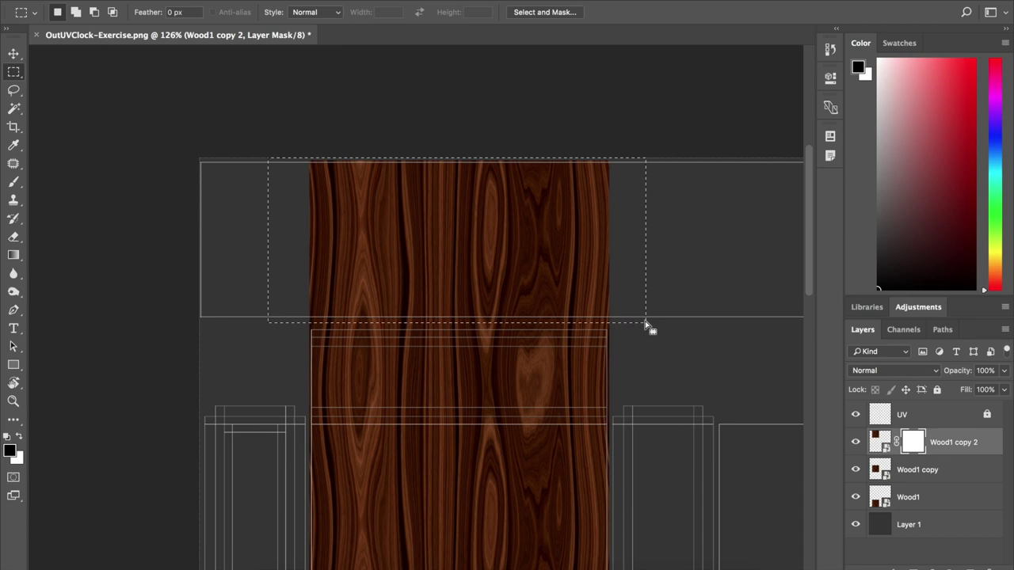
{"action": "key", "text": "shift"}
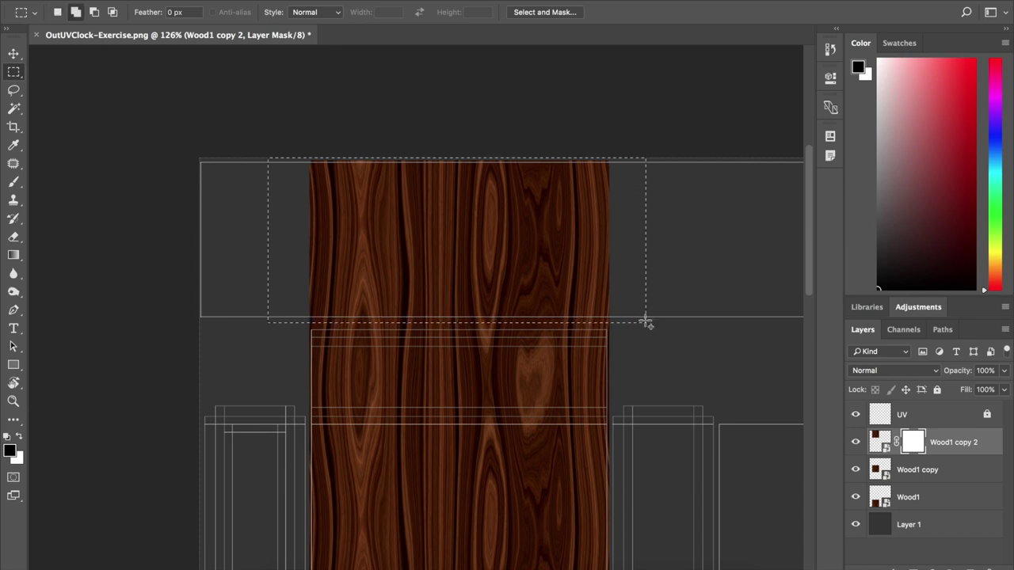
{"action": "key", "text": "ctrl+shift+i"}
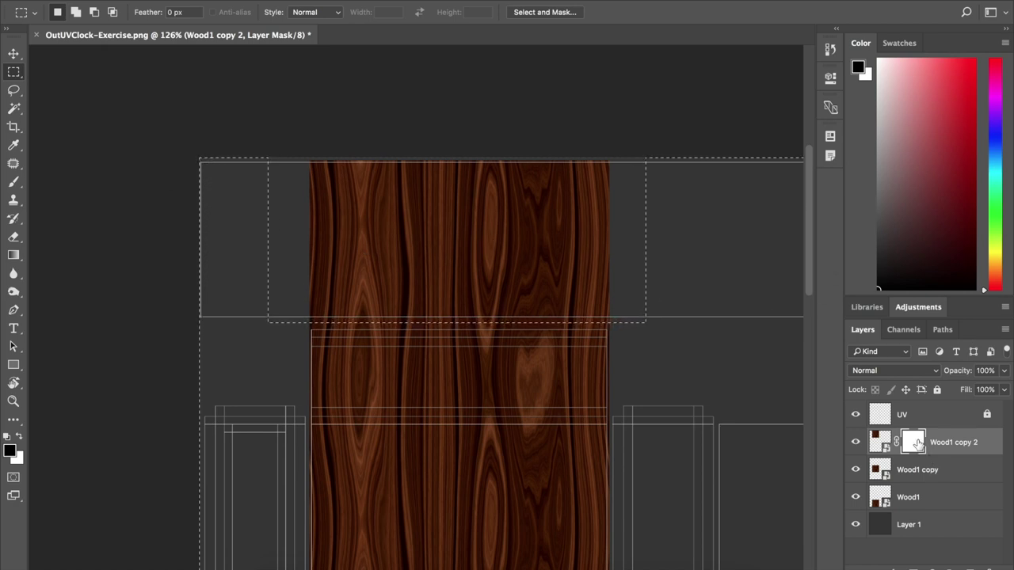
{"action": "left_click_drag", "start_coordinate": [916, 445], "coordinate": [990, 567]}
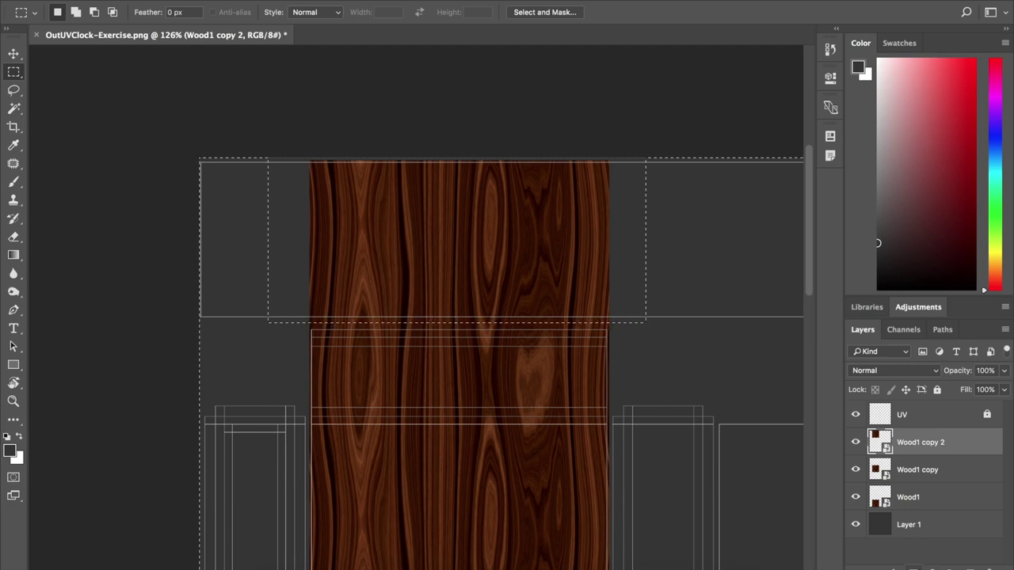
{"action": "left_click", "coordinate": [912, 567]}
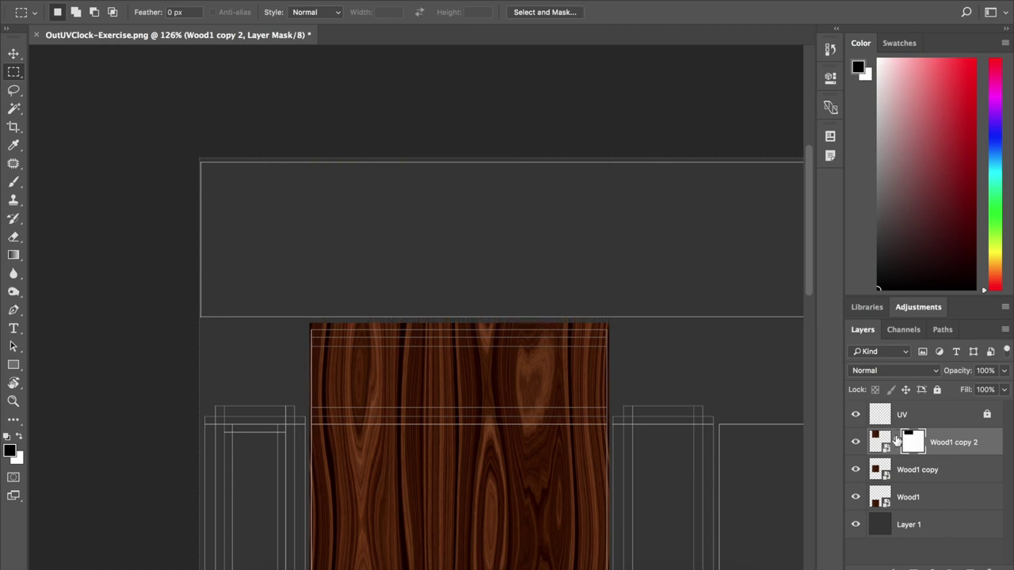
Group the three wood layers and name the group Wood
{"action": "left_click", "coordinate": [944, 496], "text": "shift"}
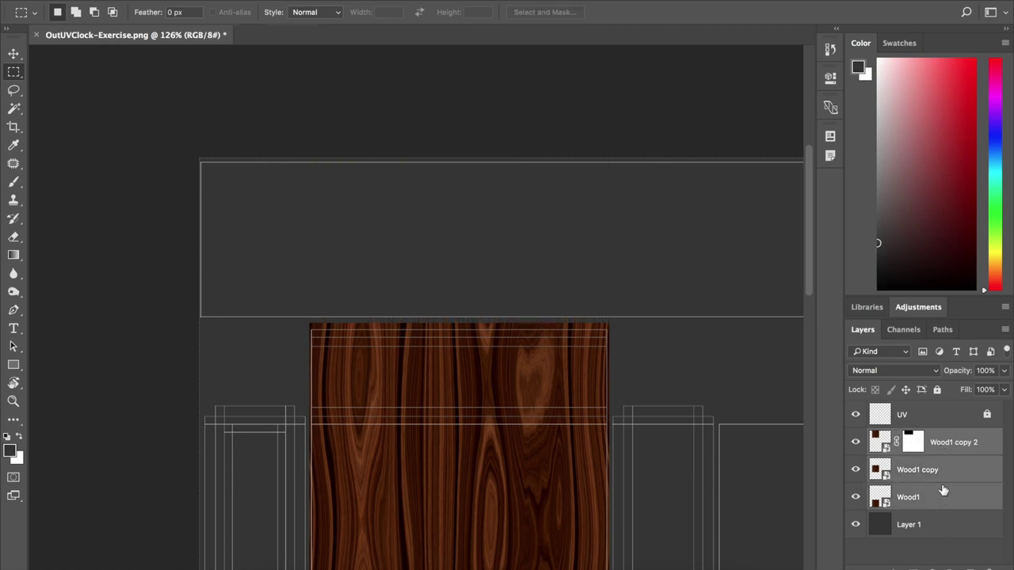
{"action": "key", "text": "ctrl+g"}
{"action": "double_click", "coordinate": [908, 437]}
{"action": "type", "text": "Wood"}
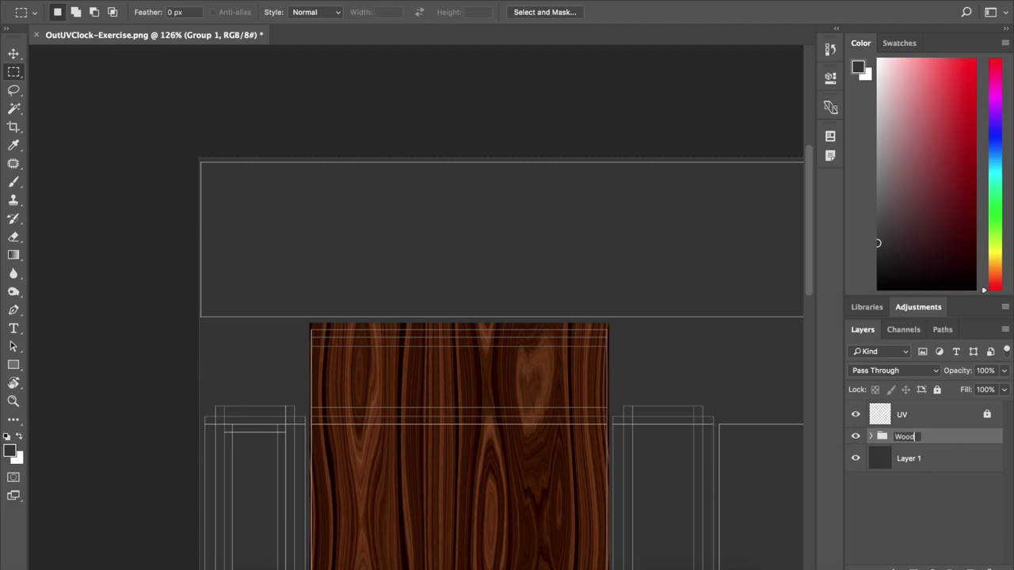
{"action": "key", "text": "Return"}
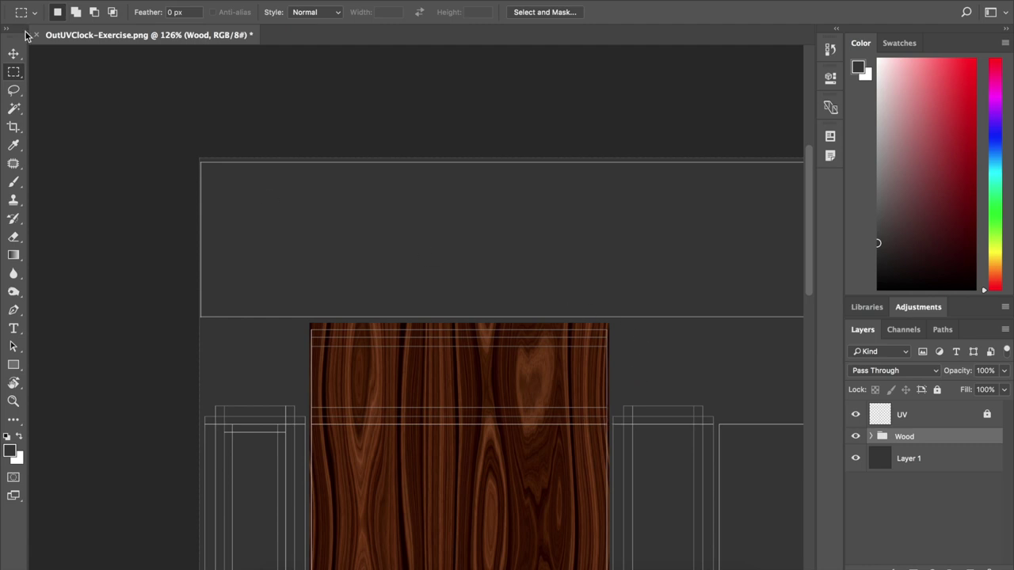
{"action": "left_click", "coordinate": [14, 54]}
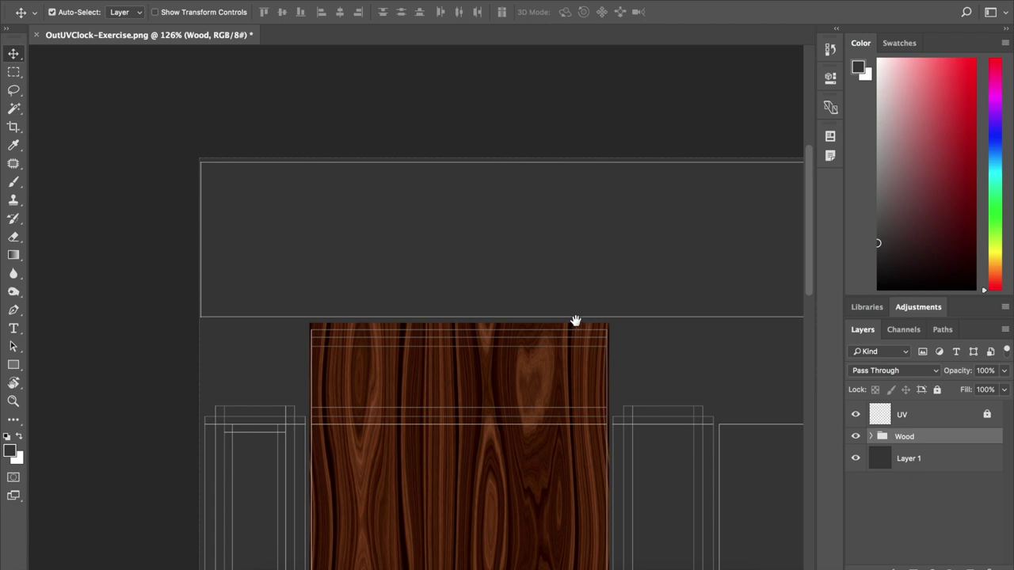
Rotate the canvas view to -90° so the UV layout stands upright
{"action": "left_click_drag", "start_coordinate": [576, 319], "coordinate": [233, 109]}
{"action": "left_click_drag", "start_coordinate": [529, 341], "coordinate": [389, 294]}
{"action": "left_click_drag", "start_coordinate": [507, 280], "coordinate": [498, 152]}
{"action": "key", "text": "r"}
{"action": "mouse_move", "coordinate": [654, 420]}
{"action": "left_mouse_down"}
{"action": "mouse_move", "coordinate": [638, 351]}
{"action": "mouse_move", "coordinate": [438, 274]}
{"action": "left_mouse_up"}
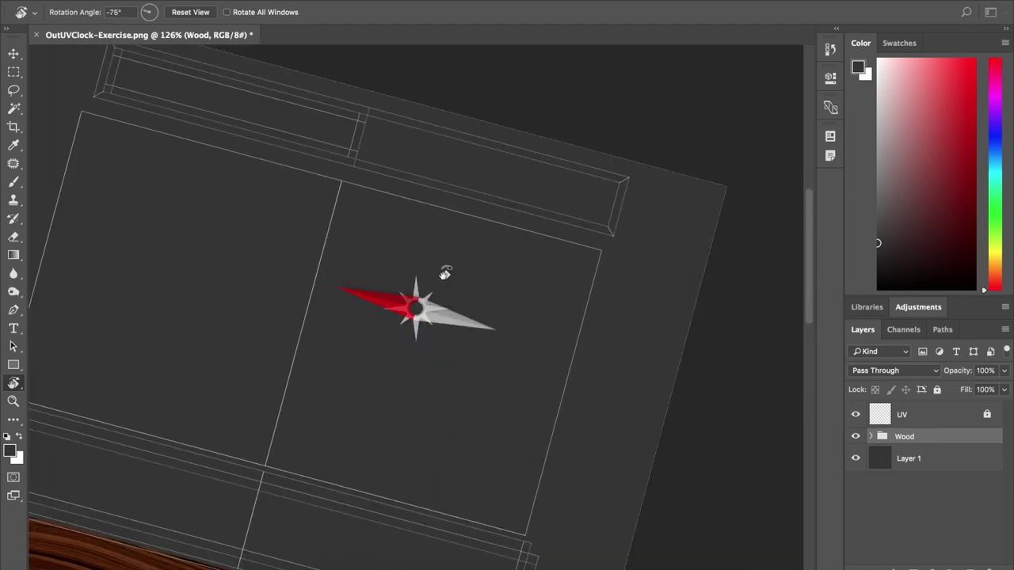
{"action": "left_click_drag", "start_coordinate": [437, 274], "coordinate": [435, 268]}
{"action": "key", "text": "v"}
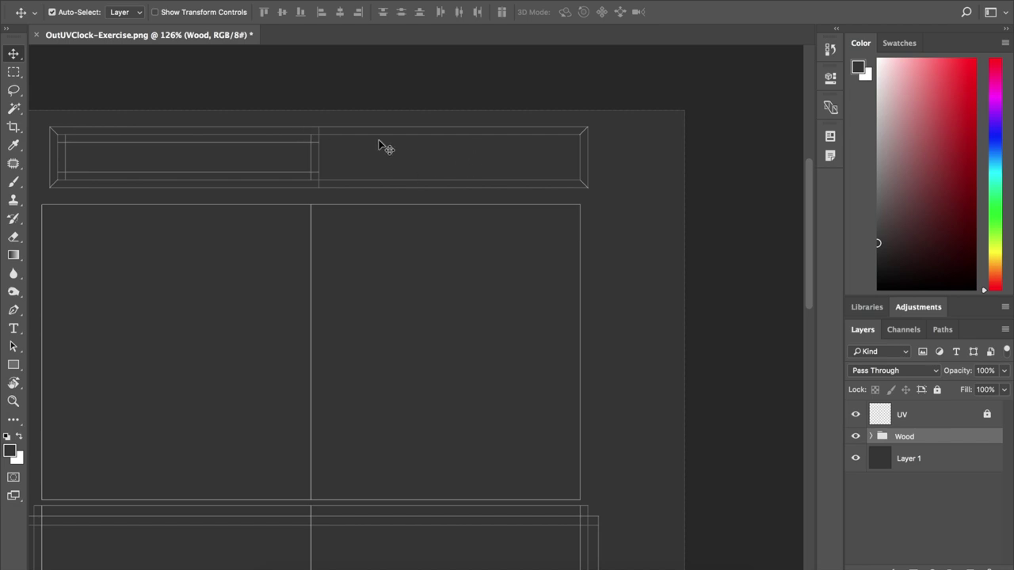
Zoom in and frame the long top strip panel
{"action": "key", "text": "r"}
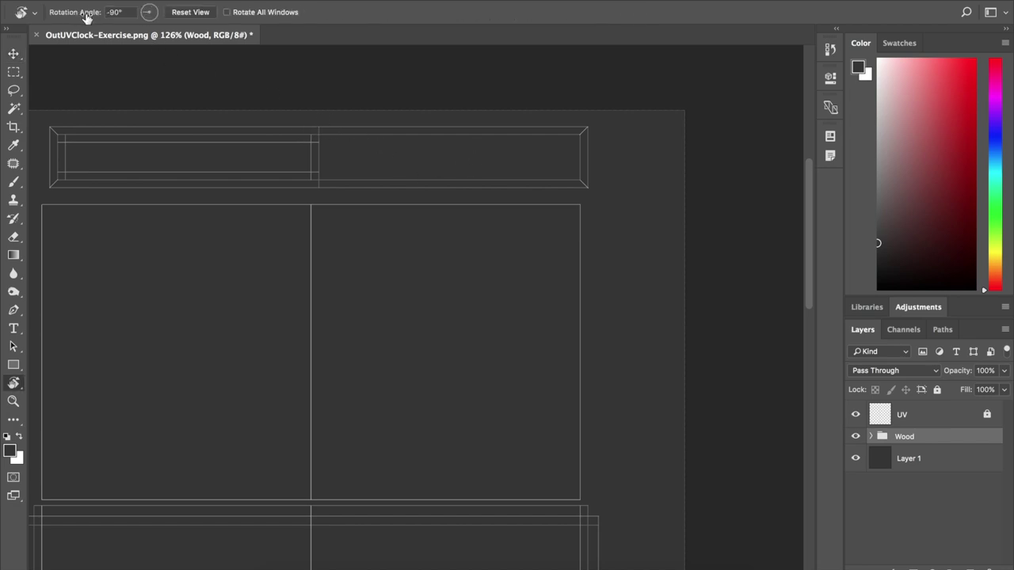
{"action": "key", "text": "v"}
{"action": "key", "text": "r"}
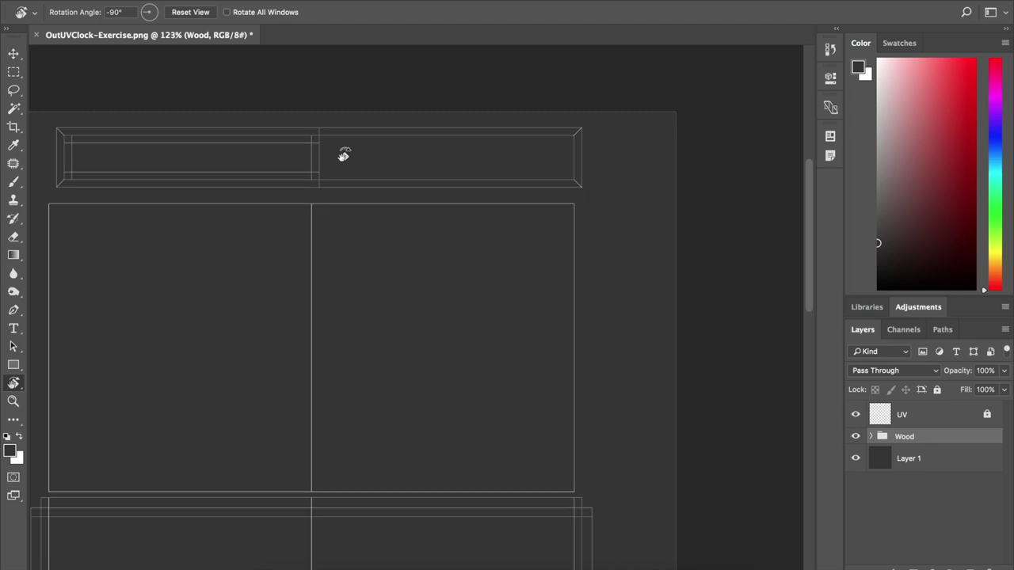
{"action": "mouse_move", "coordinate": [351, 156]}
{"action": "left_mouse_down", "text": "ctrl"}
{"action": "mouse_move", "coordinate": [429, 152]}
{"action": "mouse_move", "coordinate": [389, 148]}
{"action": "left_mouse_up", "text": "ctrl"}
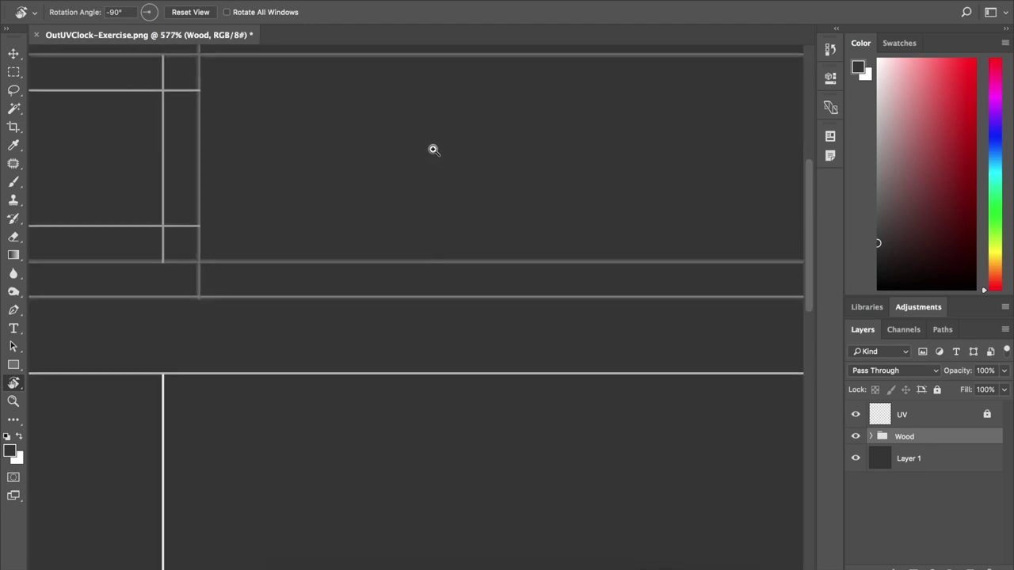
{"action": "mouse_move", "coordinate": [389, 148]}
{"action": "left_mouse_down", "text": "ctrl"}
{"action": "mouse_move", "coordinate": [414, 169]}
{"action": "mouse_move", "coordinate": [351, 256]}
{"action": "left_mouse_up", "text": "ctrl"}
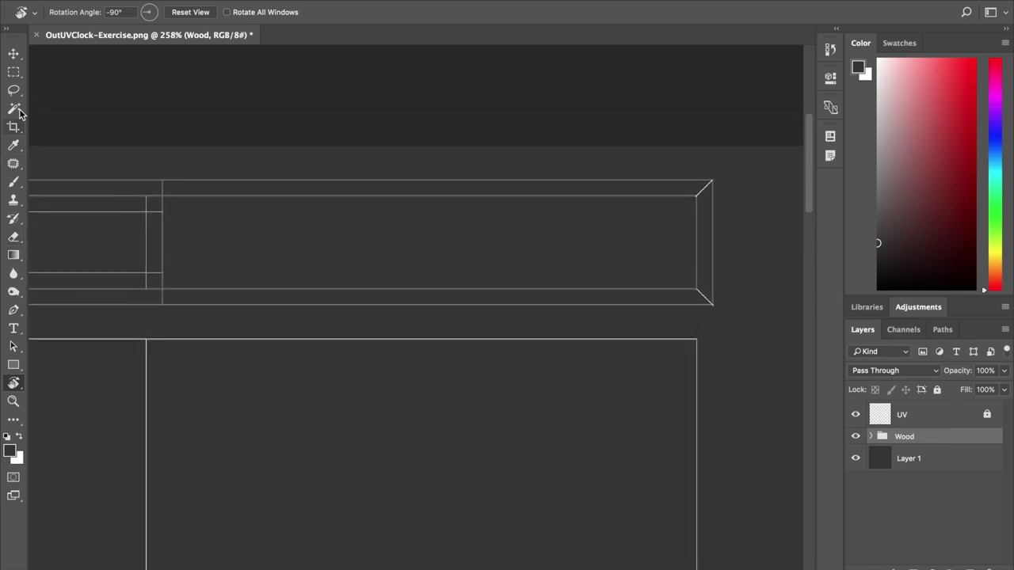
Add FM text in the top strip at 49 pt, straighten it, and move it into place
{"action": "left_click", "coordinate": [14, 330]}
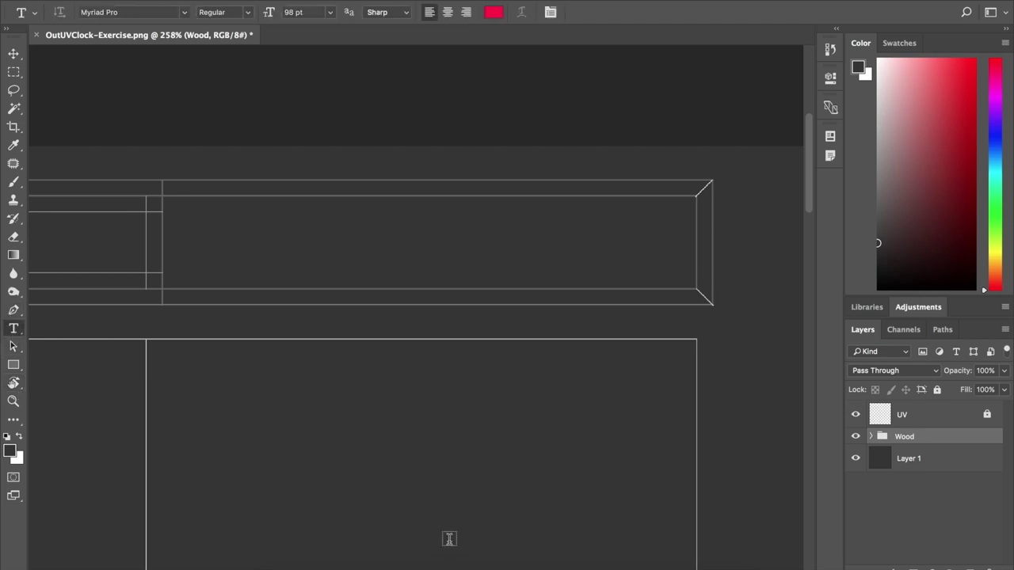
{"action": "left_click_drag", "start_coordinate": [179, 196], "coordinate": [219, 238]}
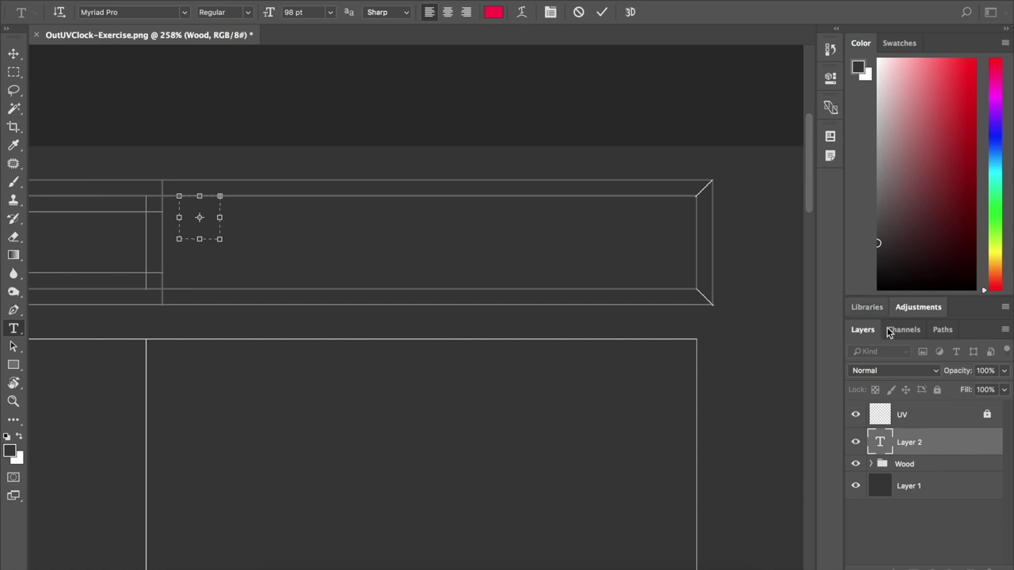
{"action": "left_click", "coordinate": [884, 446]}
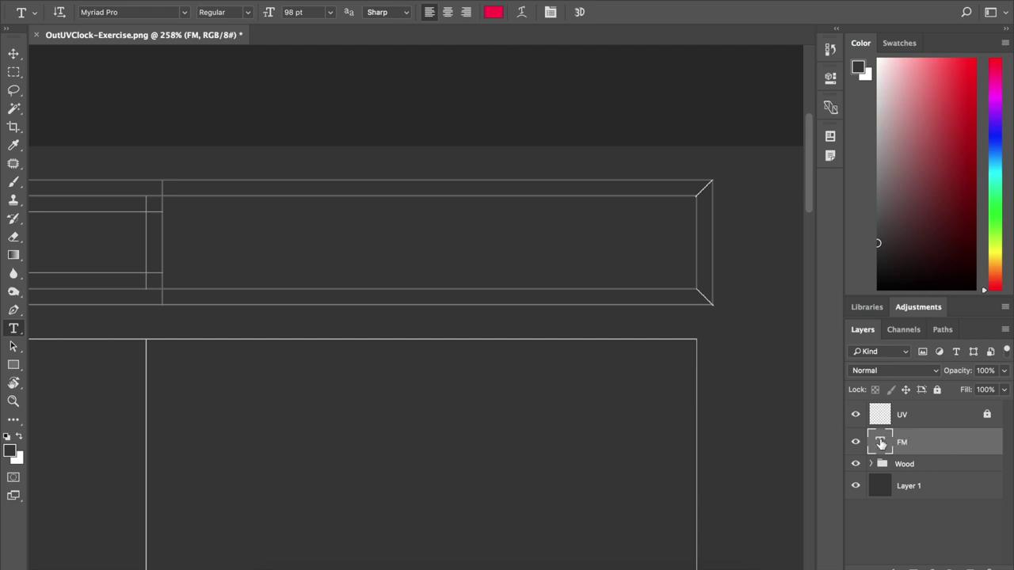
{"action": "double_click", "coordinate": [882, 443]}
{"action": "left_click_drag", "start_coordinate": [268, 13], "coordinate": [234, 24]}
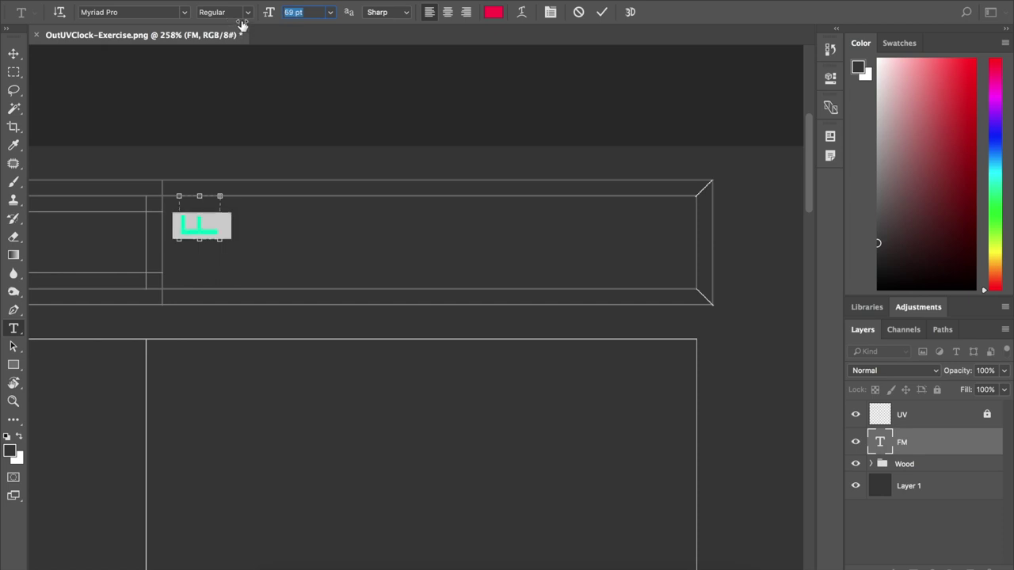
{"action": "type", "text": "49"}
{"action": "mouse_move", "coordinate": [234, 24]}
{"action": "left_mouse_down"}
{"action": "mouse_move", "coordinate": [224, 202]}
{"action": "mouse_move", "coordinate": [256, 145]}
{"action": "left_mouse_up"}
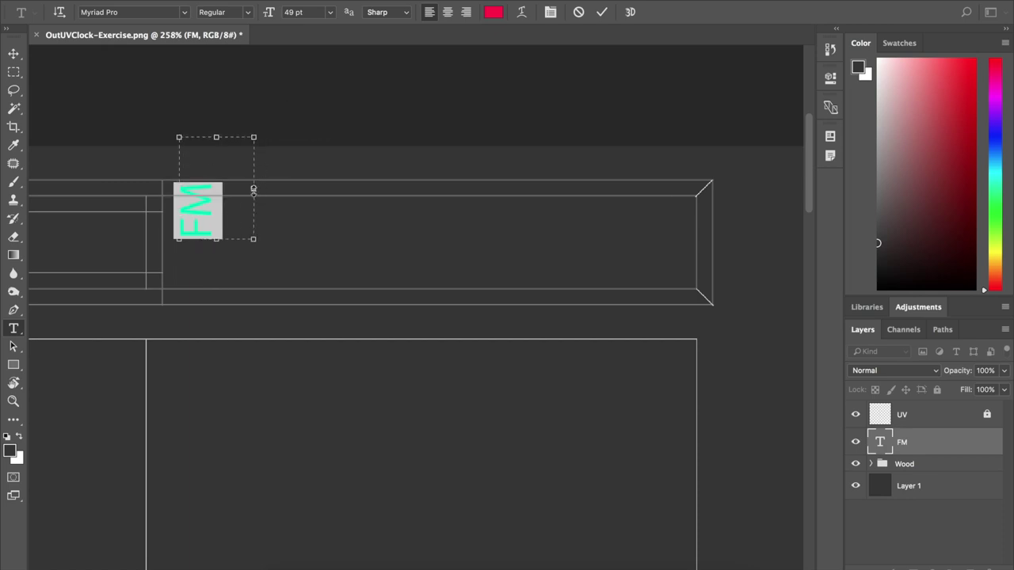
{"action": "left_click_drag", "start_coordinate": [253, 187], "coordinate": [226, 187]}
{"action": "left_click_drag", "start_coordinate": [240, 134], "coordinate": [278, 230]}
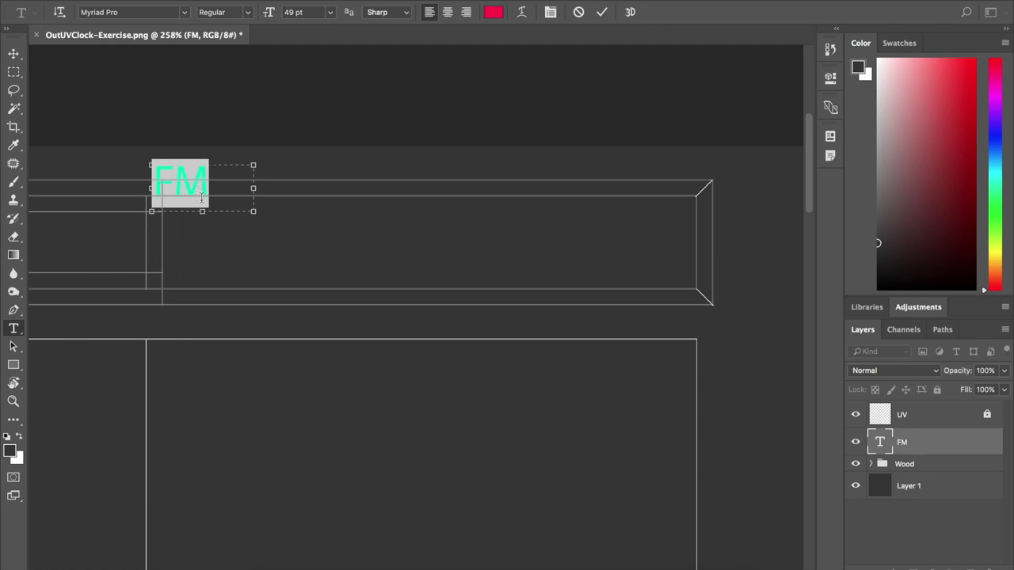
{"action": "left_click", "coordinate": [13, 53]}
{"action": "left_click_drag", "start_coordinate": [210, 210], "coordinate": [231, 225]}
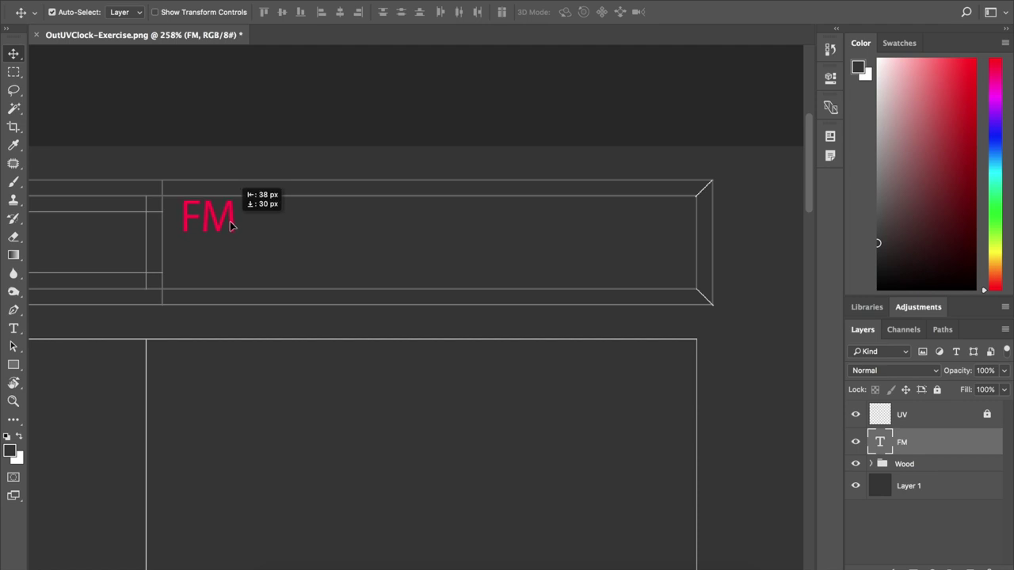
Make the FM text white and 40 pt
{"action": "left_click_drag", "start_coordinate": [231, 225], "coordinate": [229, 221]}
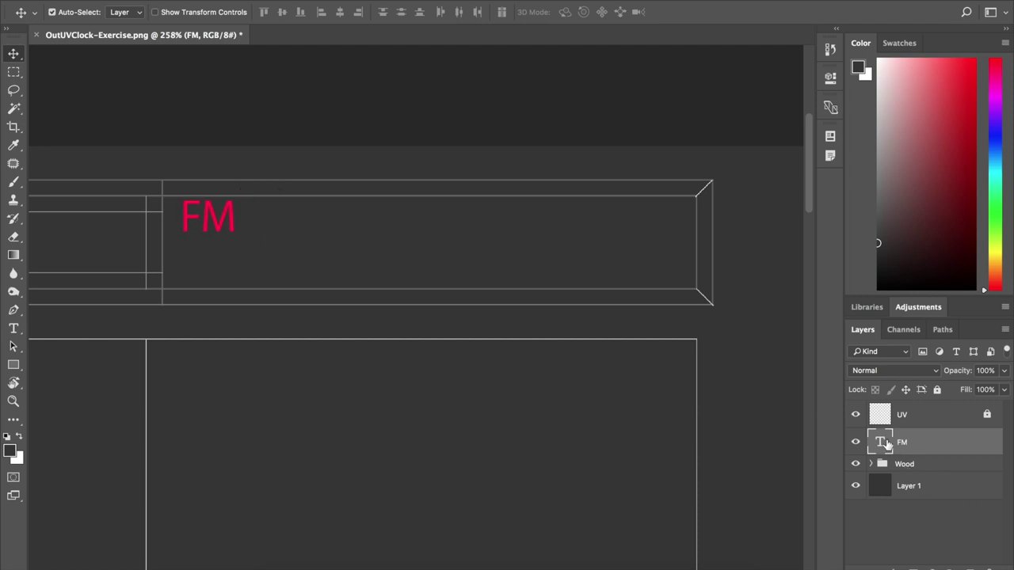
{"action": "double_click", "coordinate": [881, 444]}
{"action": "left_click", "coordinate": [494, 12]}
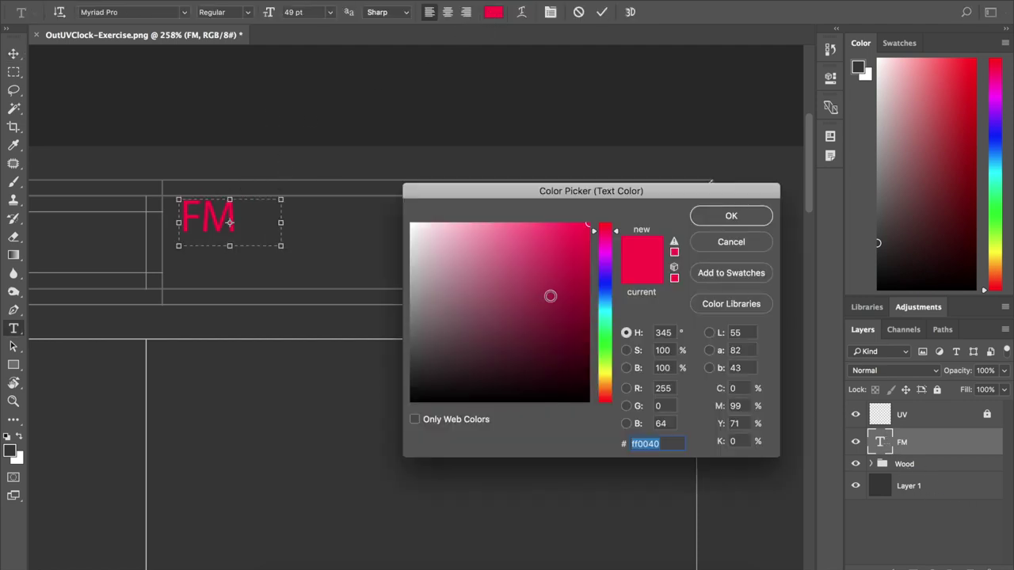
{"action": "left_click_drag", "start_coordinate": [433, 257], "coordinate": [389, 227]}
{"action": "left_click", "coordinate": [732, 216]}
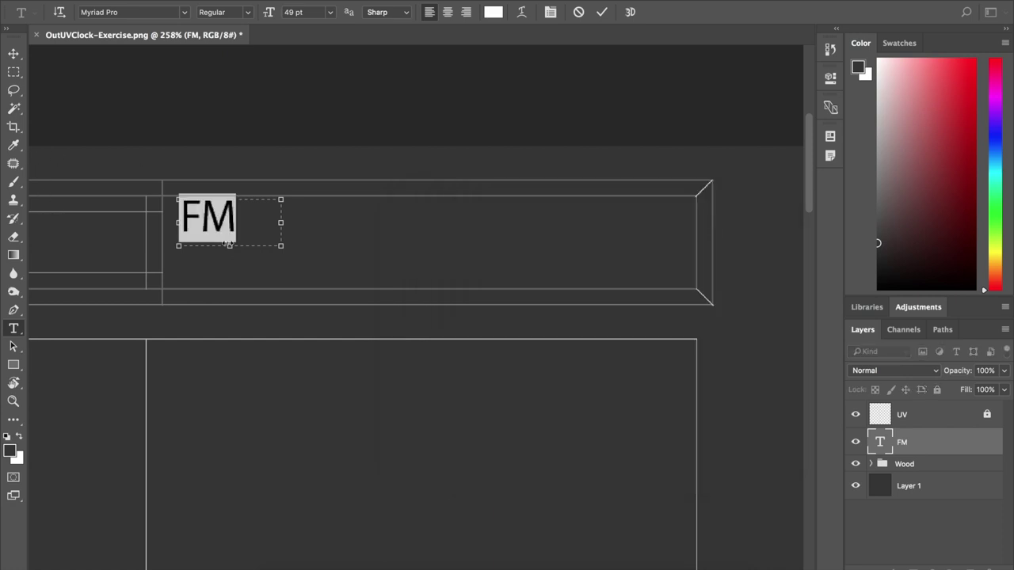
{"action": "left_click_drag", "start_coordinate": [269, 15], "coordinate": [267, 15]}
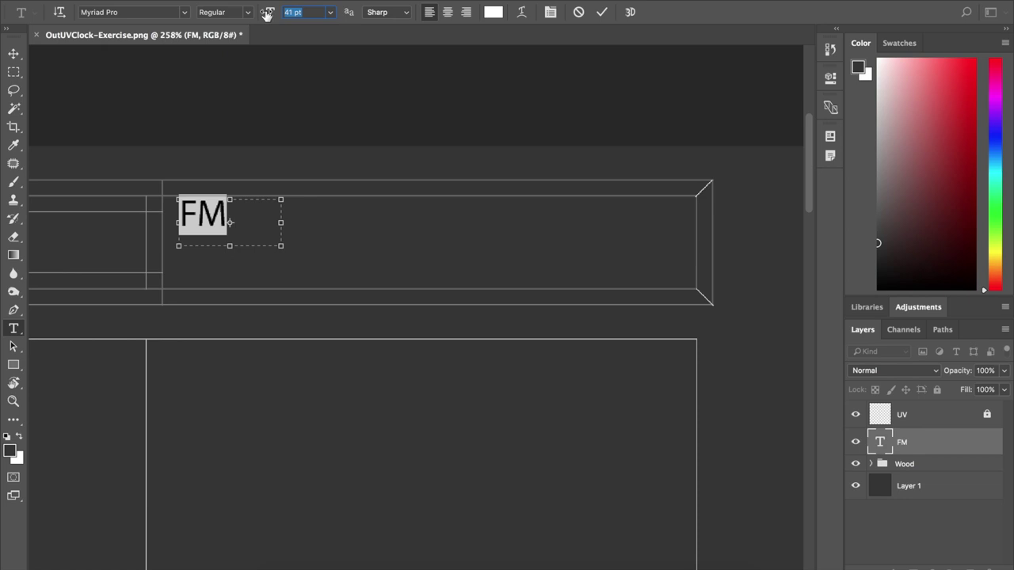
{"action": "left_click_drag", "start_coordinate": [266, 14], "coordinate": [264, 15]}
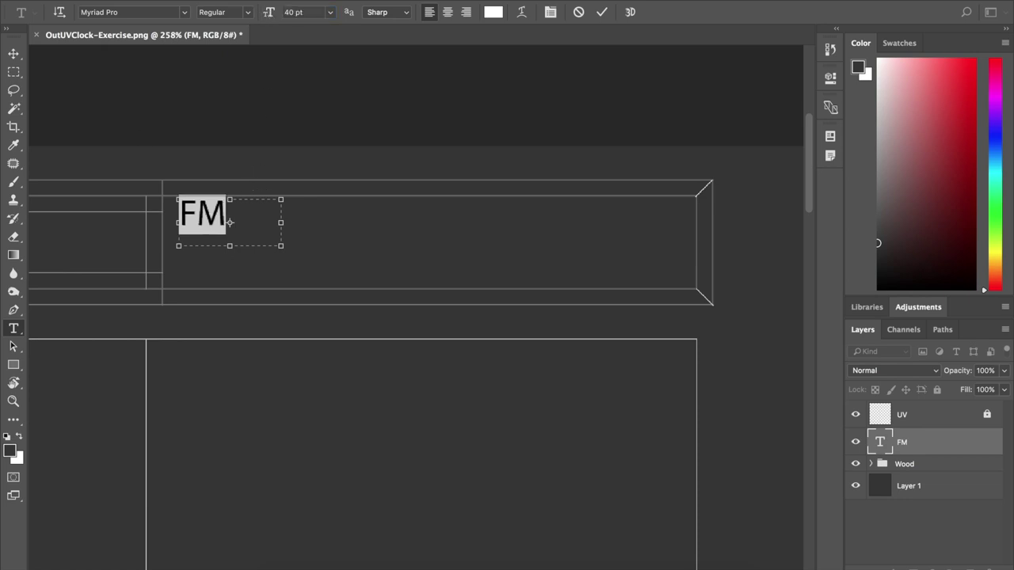
Reposition FM slightly and Alt-drag a duplicate, FM copy, just below it
{"action": "key", "text": "ctrl+Return"}
{"action": "left_click_drag", "start_coordinate": [218, 221], "coordinate": [222, 224], "text": "ctrl"}
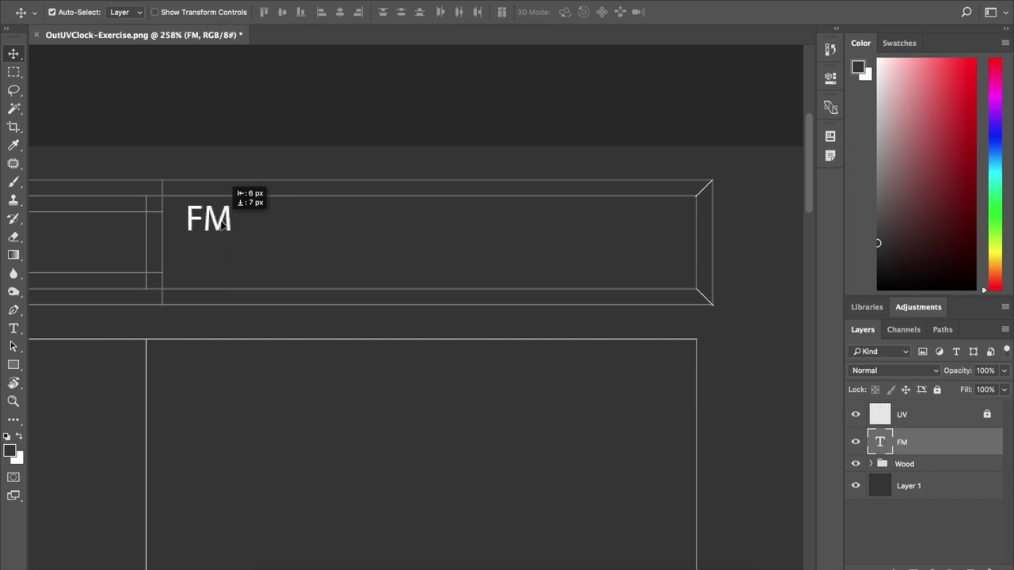
{"action": "left_click_drag", "start_coordinate": [225, 223], "coordinate": [219, 225], "text": "ctrl"}
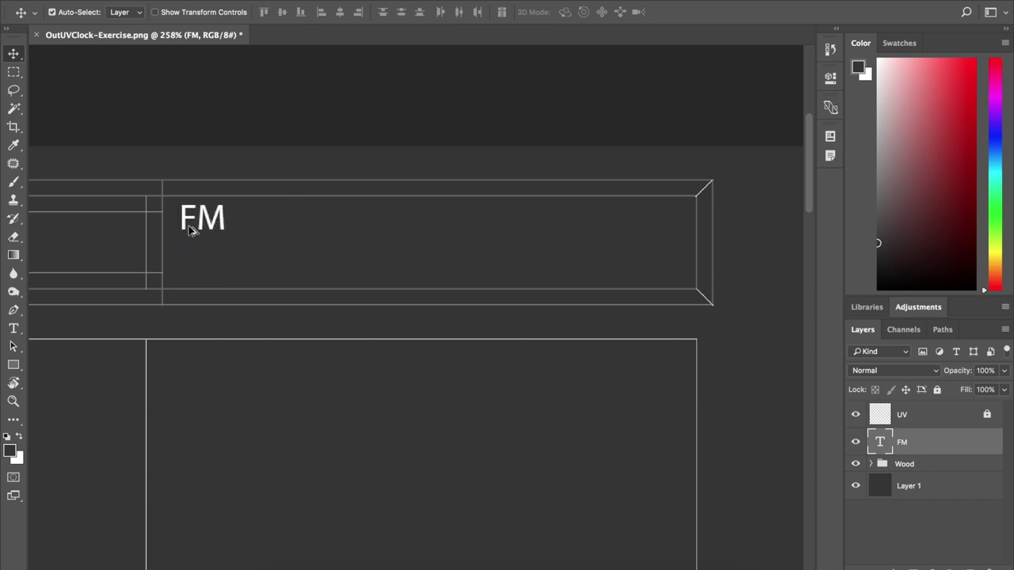
{"action": "left_click_drag", "start_coordinate": [198, 225], "coordinate": [202, 273], "text": "alt"}
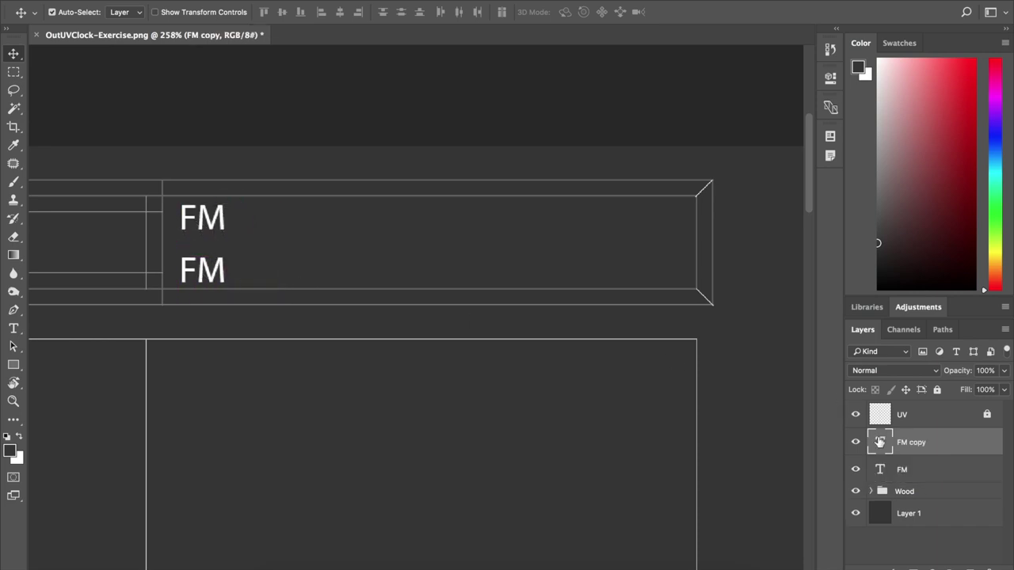
Retype the copied text as AM and set its font to Avenir
{"action": "double_click", "coordinate": [879, 442]}
{"action": "type", "text": "AM"}
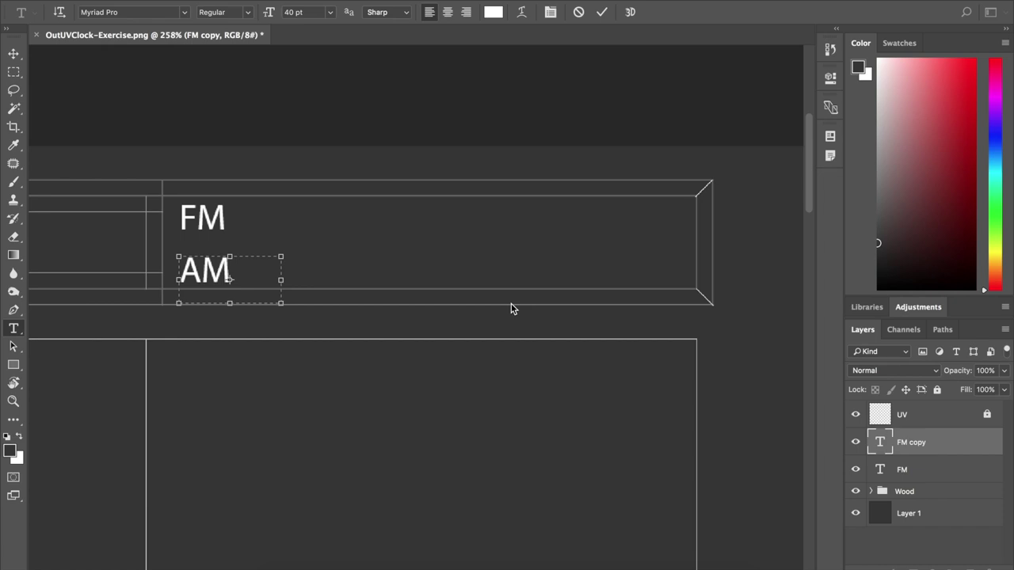
{"action": "left_click", "coordinate": [13, 53]}
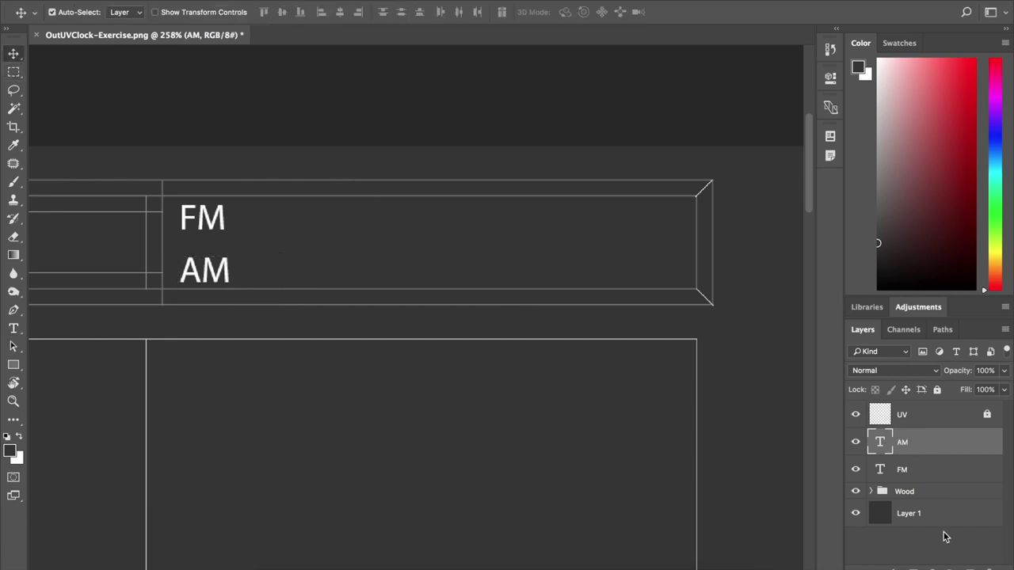
{"action": "double_click", "coordinate": [880, 442]}
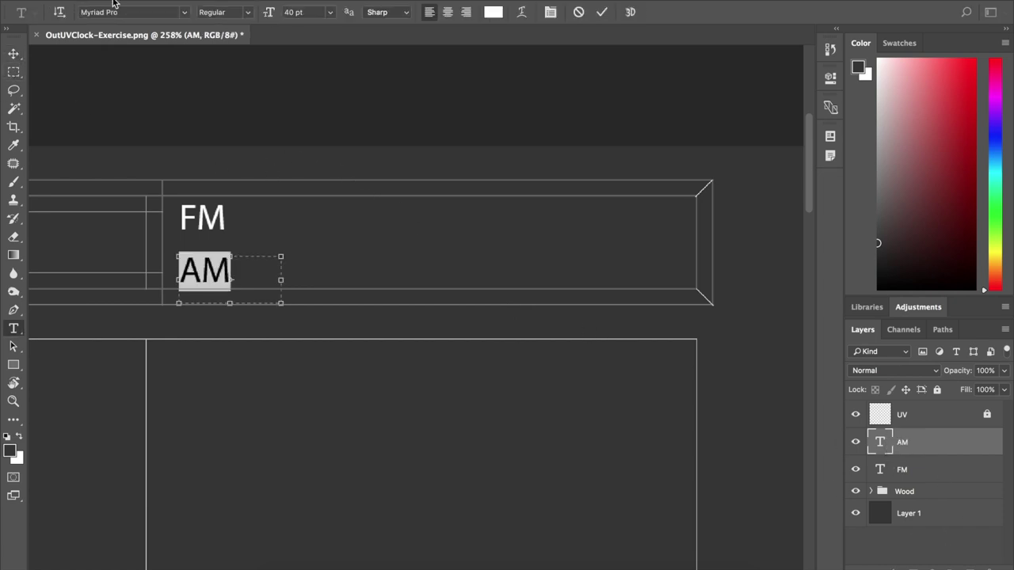
{"action": "left_click", "coordinate": [184, 14]}
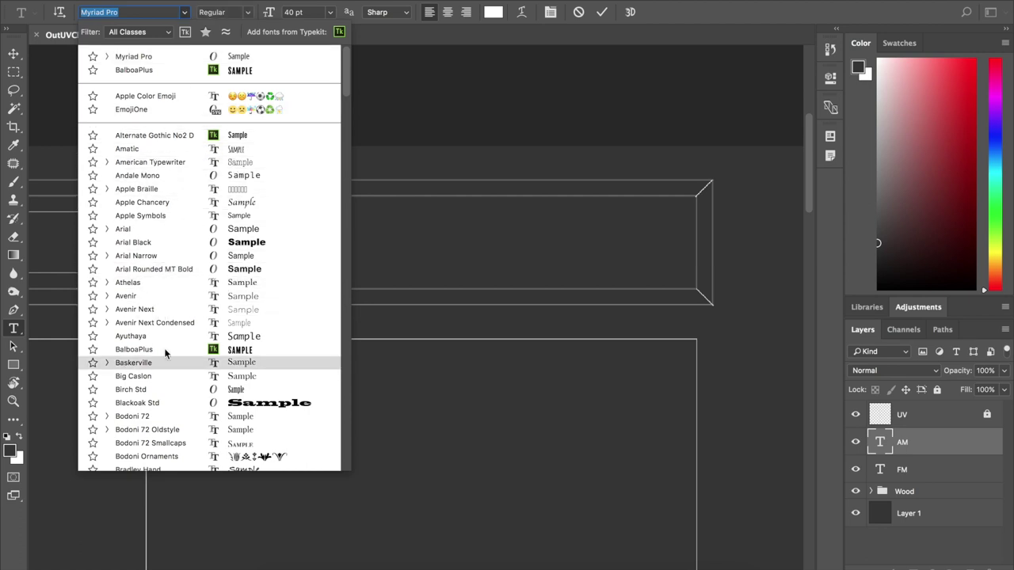
{"action": "left_click", "coordinate": [131, 297]}
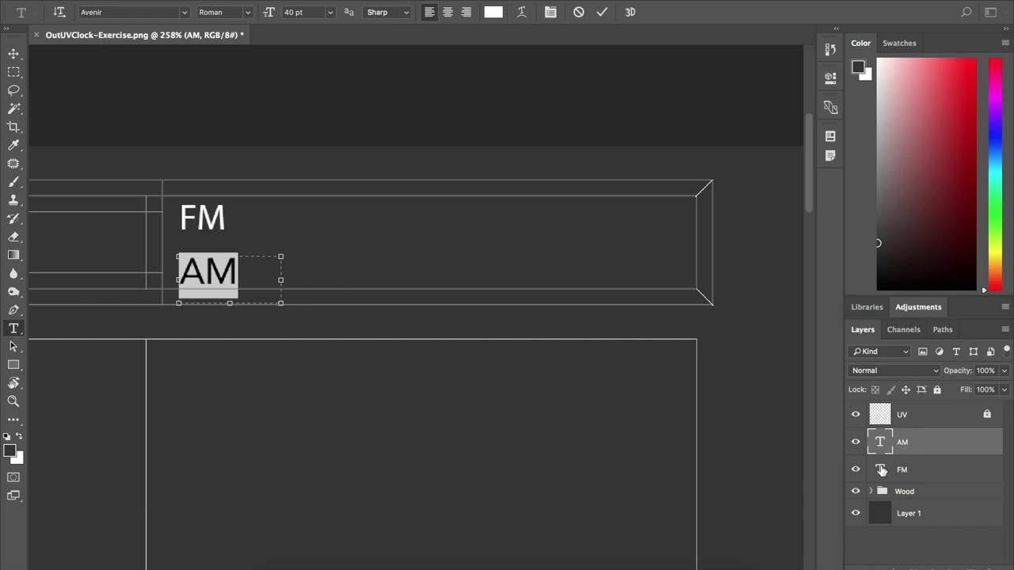
{"action": "key", "text": "Escape"}
{"action": "key", "text": "v"}
Change the FM text font to Avenir Light
{"action": "double_click", "coordinate": [880, 441]}
{"action": "double_click", "coordinate": [881, 468]}
{"action": "left_click", "coordinate": [164, 12]}
{"action": "type", "text": "av"}
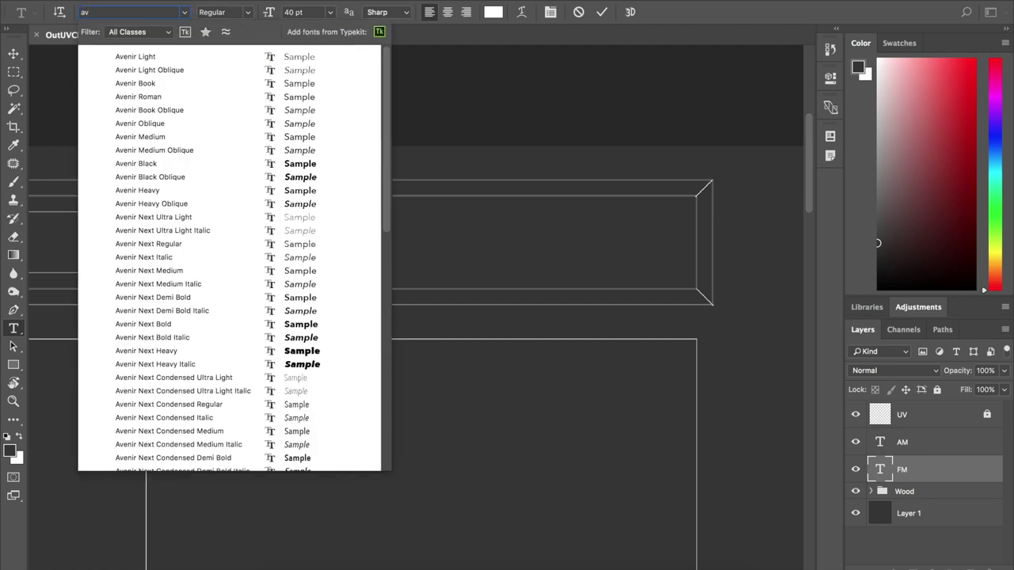
{"action": "left_click", "coordinate": [145, 60]}
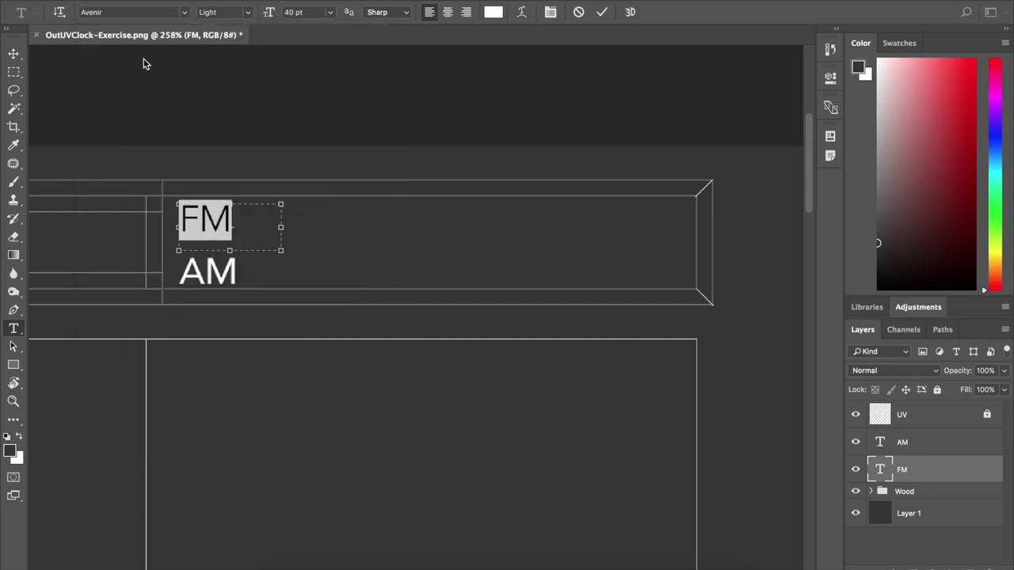
Scale the FM and AM layers together to 86.69%
{"action": "left_click", "coordinate": [911, 442], "text": "shift"}
{"action": "key", "text": "ctrl+t"}
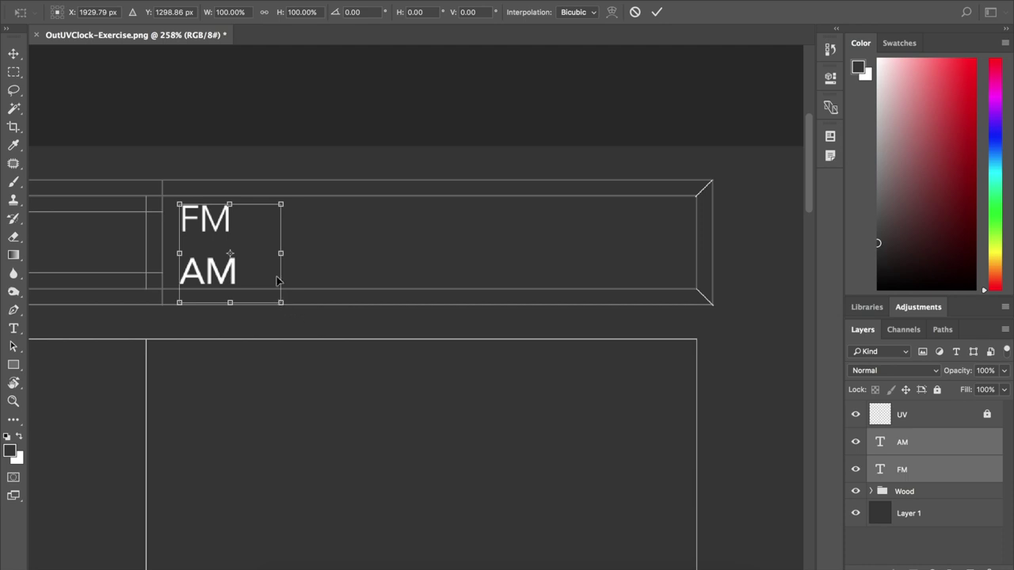
{"action": "left_click_drag", "start_coordinate": [279, 205], "coordinate": [266, 217]}
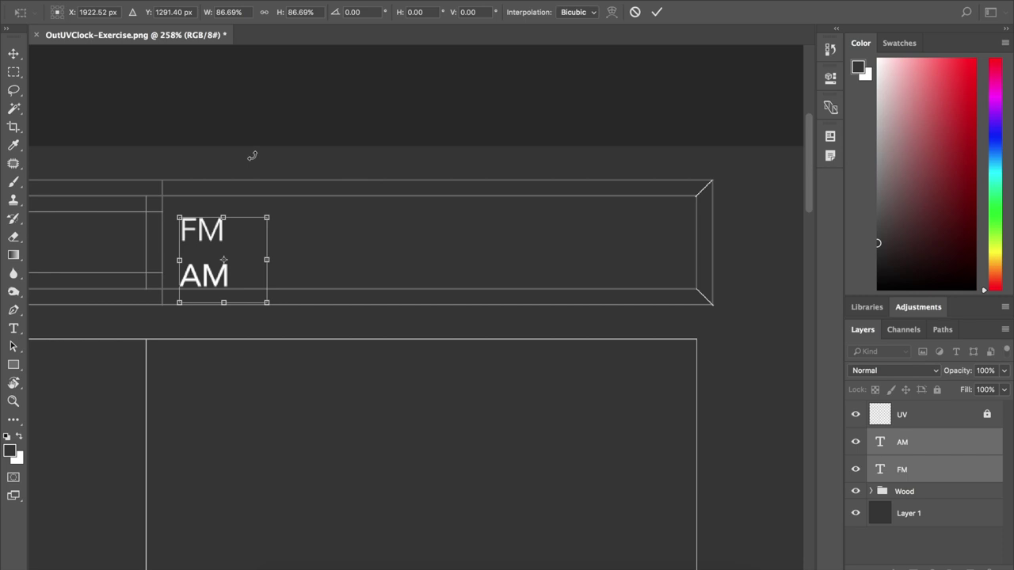
{"action": "key", "text": "Return"}
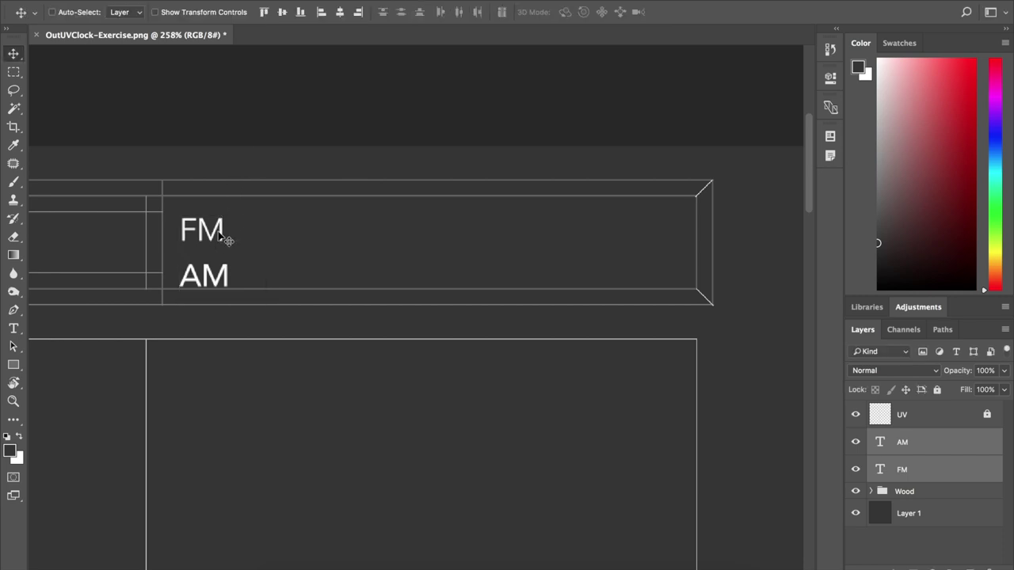
Select the FM and AM text layers and raise them a few pixels
{"action": "left_click", "coordinate": [546, 136]}
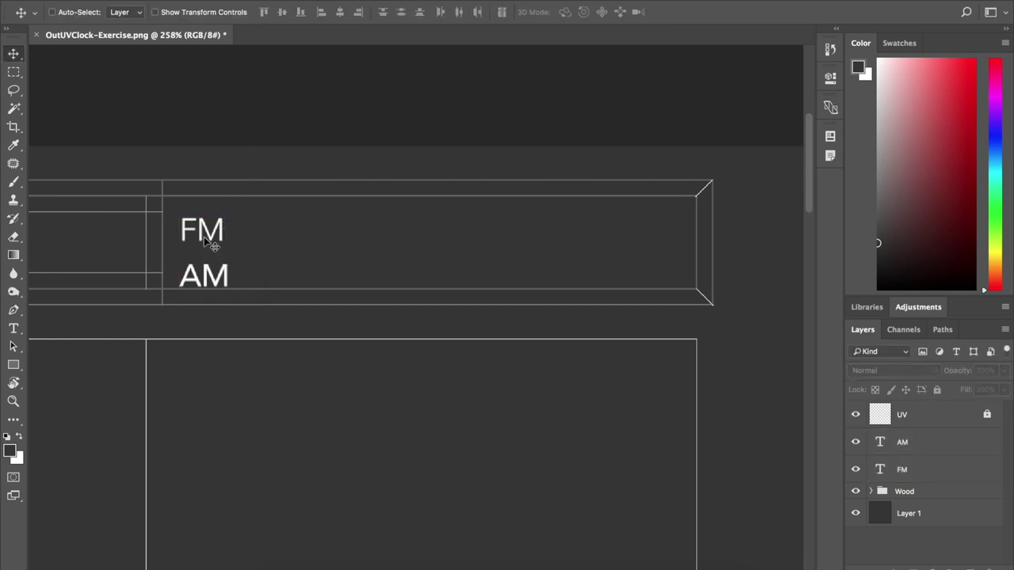
{"action": "left_click", "coordinate": [204, 241]}
{"action": "left_click", "coordinate": [609, 198]}
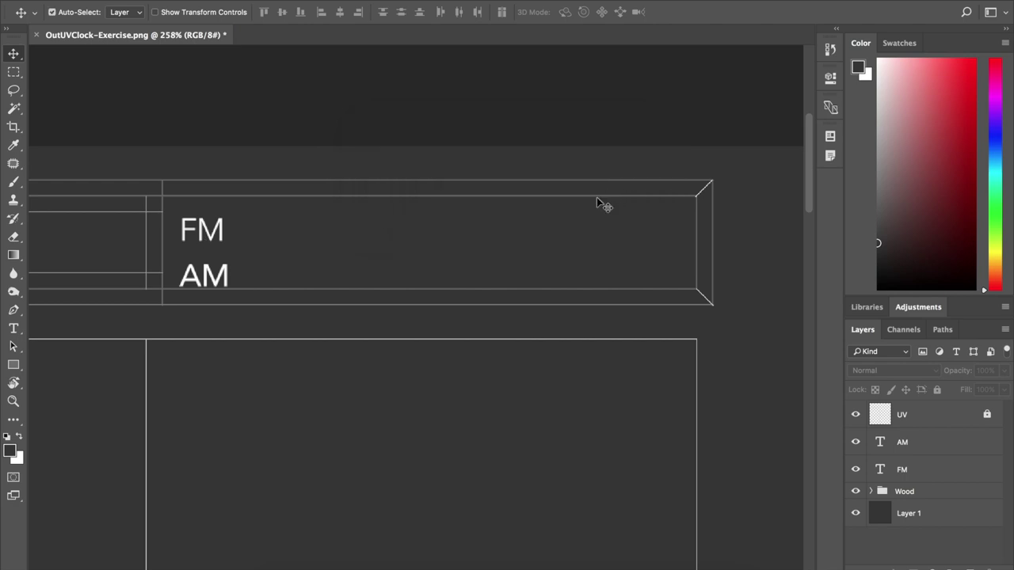
{"action": "left_click", "coordinate": [203, 228]}
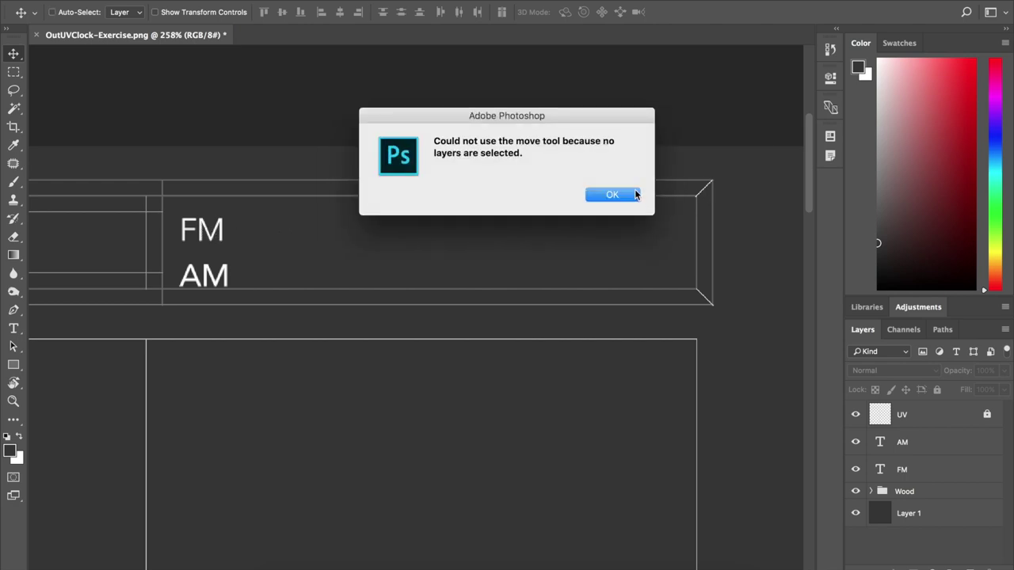
{"action": "left_click", "coordinate": [638, 195]}
{"action": "left_click", "coordinate": [888, 440]}
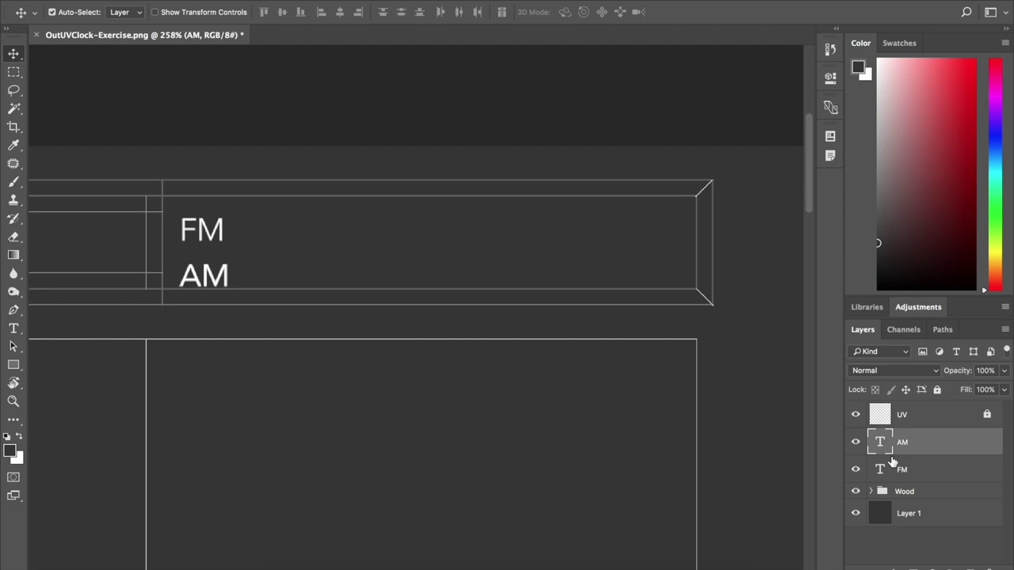
{"action": "left_click", "coordinate": [892, 464]}
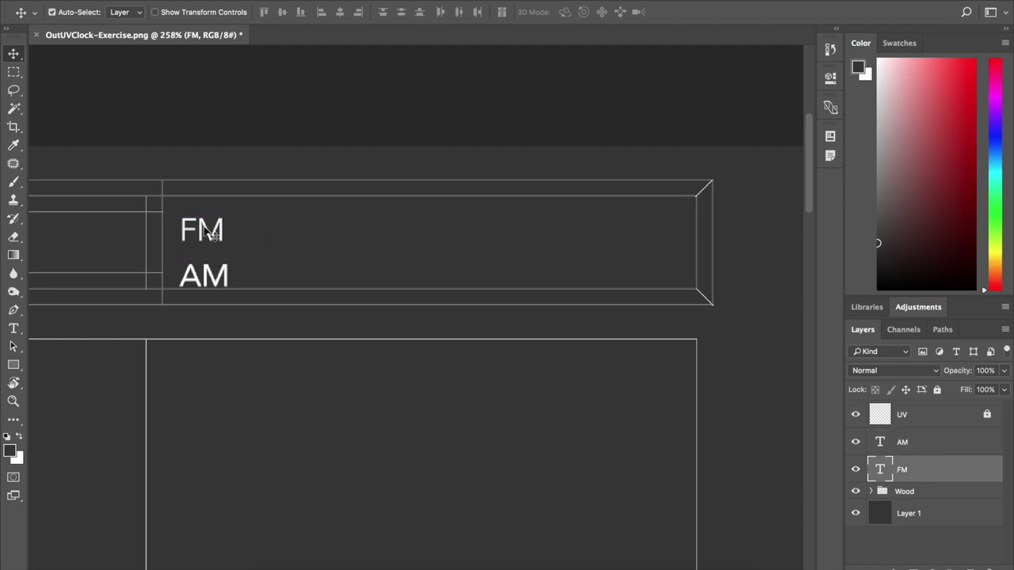
{"action": "left_click_drag", "start_coordinate": [208, 231], "coordinate": [206, 223]}
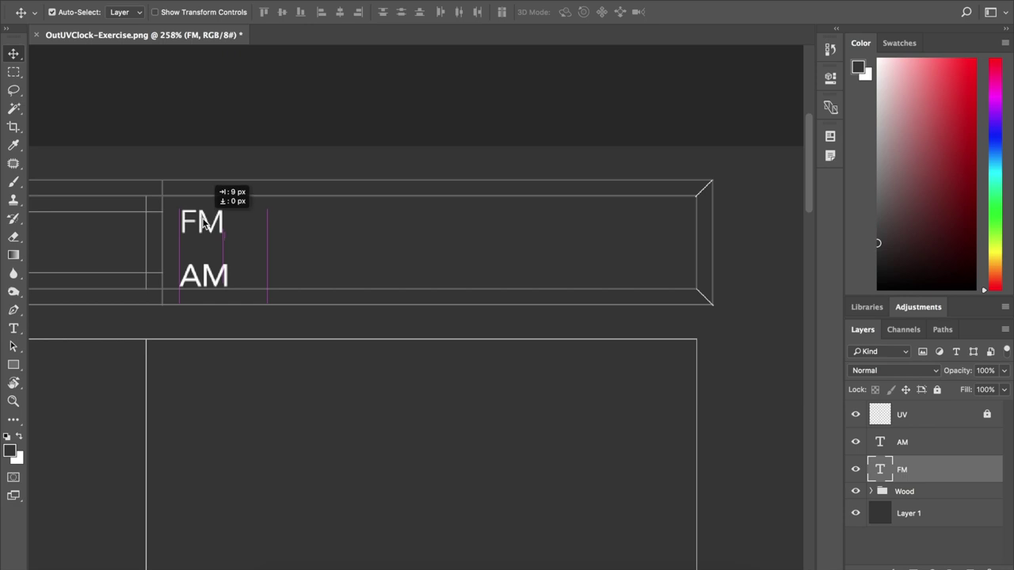
{"action": "left_click_drag", "start_coordinate": [198, 278], "coordinate": [199, 272]}
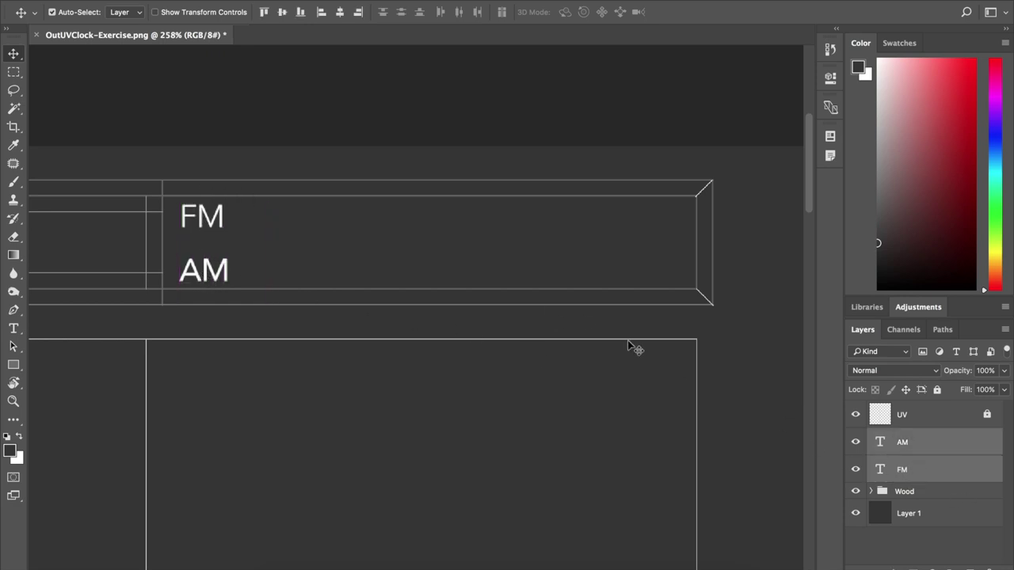
Nudge the AM label slightly left to line up under FM
{"action": "left_click", "coordinate": [357, 125]}
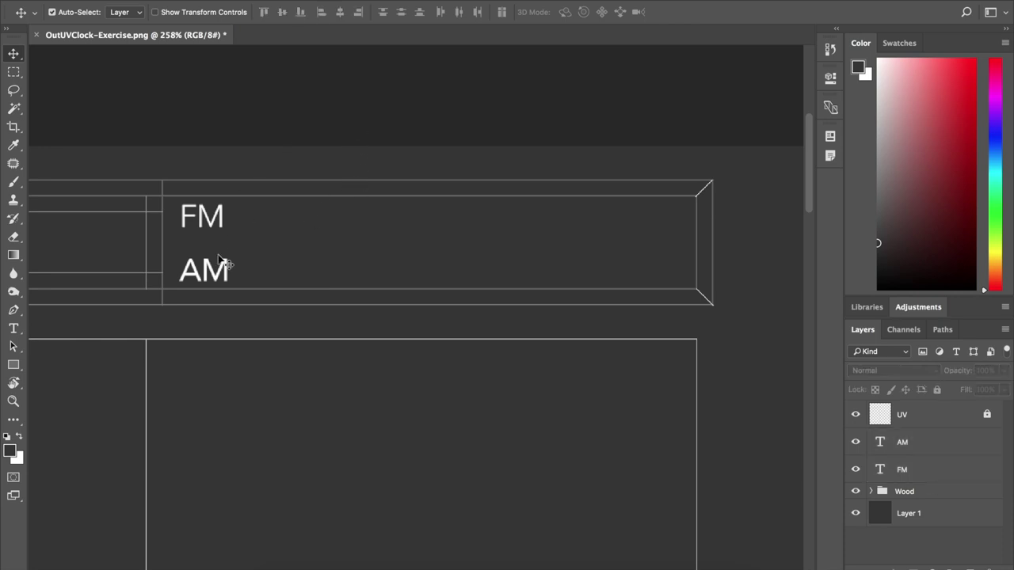
{"action": "left_click", "coordinate": [903, 448]}
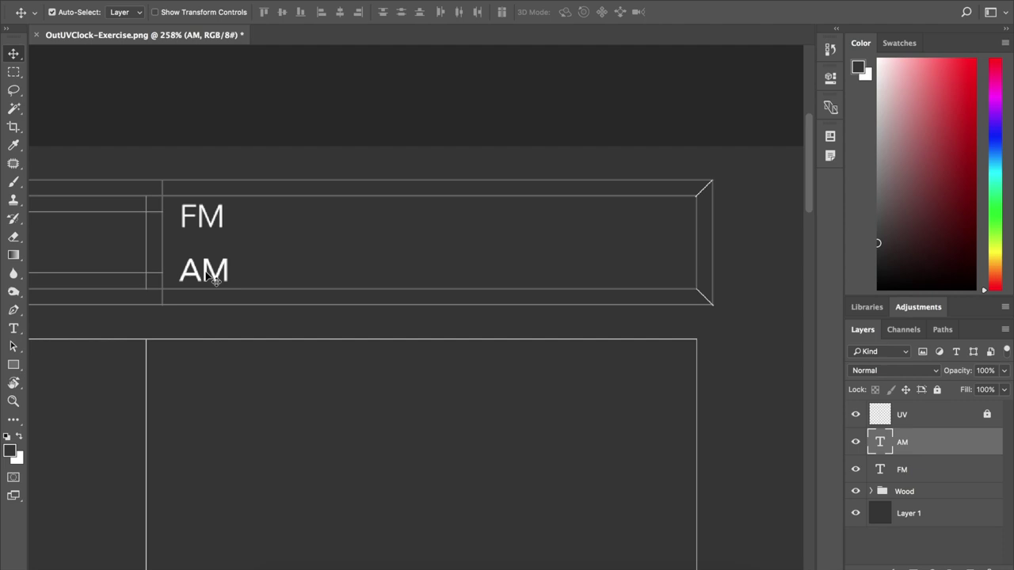
{"action": "key", "text": "Left"}
{"action": "key", "text": "Left"}
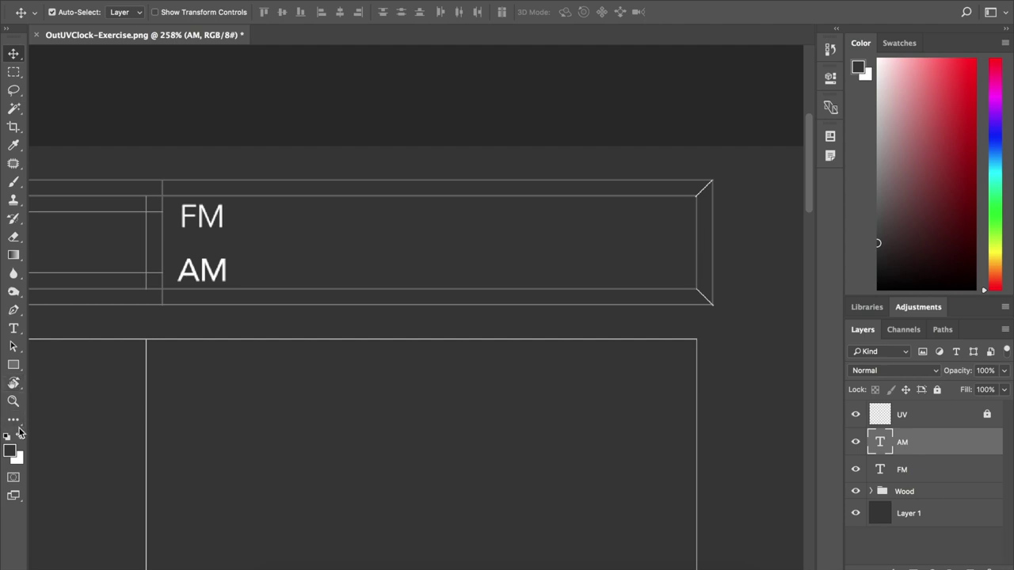
Draw a short vertical tick between FM and AM with the Line tool: no fill, white 4.43 px stroke
{"action": "left_click", "coordinate": [18, 366]}
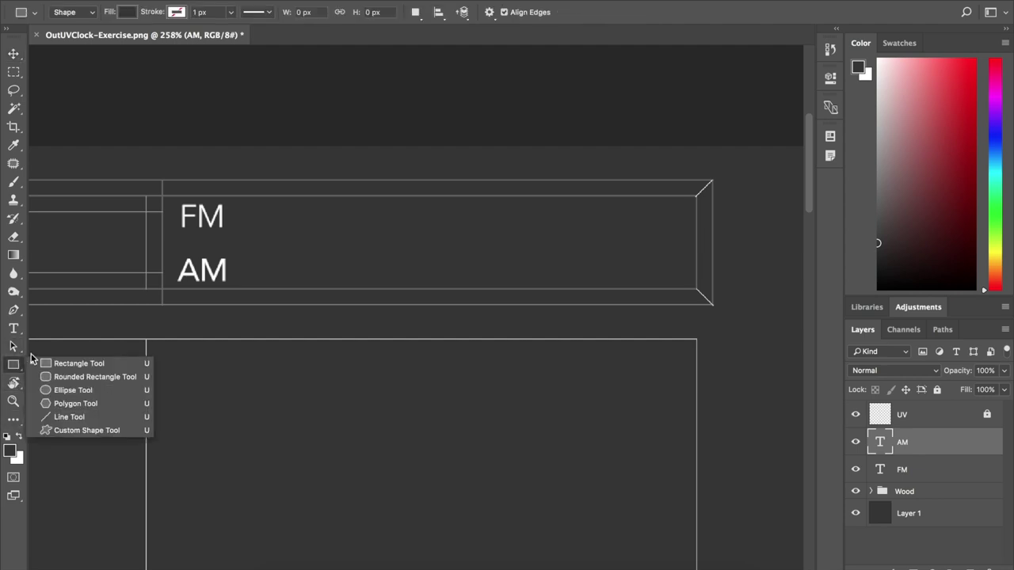
{"action": "left_click", "coordinate": [69, 416]}
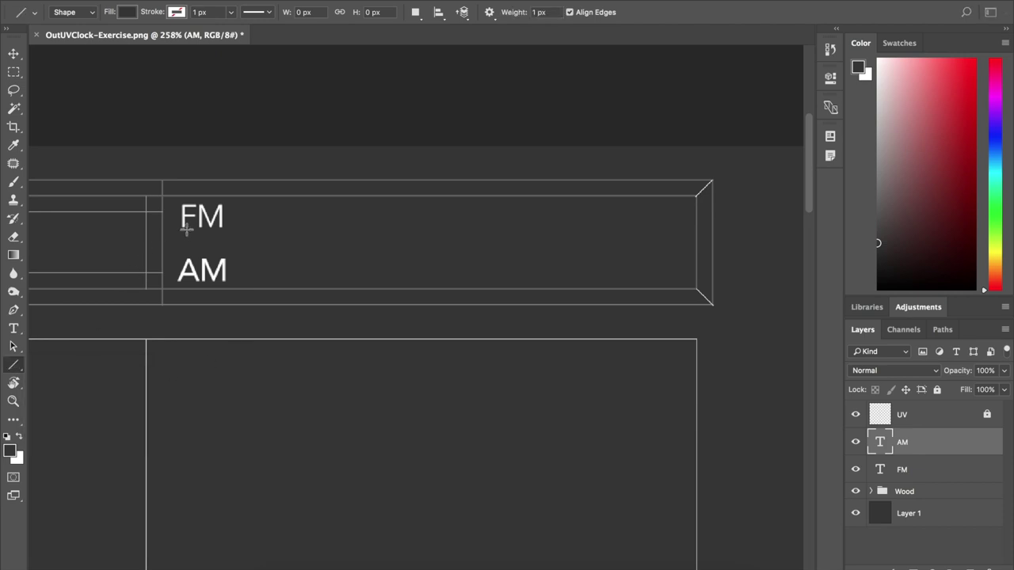
{"action": "left_click", "coordinate": [127, 13]}
{"action": "left_click", "coordinate": [68, 41]}
{"action": "left_click", "coordinate": [176, 13]}
{"action": "left_click", "coordinate": [124, 87]}
{"action": "left_click", "coordinate": [230, 14]}
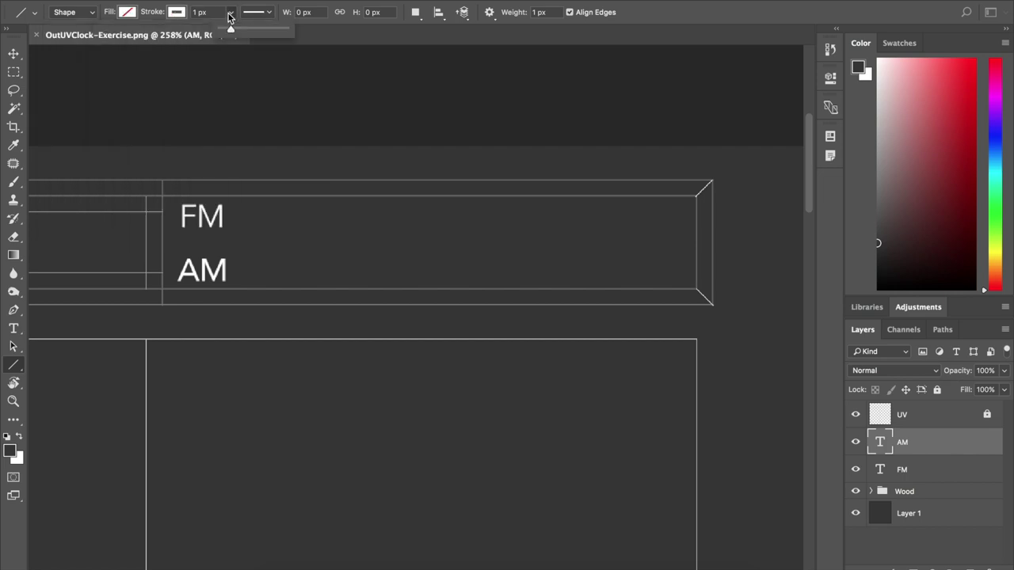
{"action": "left_click_drag", "start_coordinate": [230, 32], "coordinate": [234, 33]}
{"action": "left_click_drag", "start_coordinate": [182, 235], "coordinate": [183, 252]}
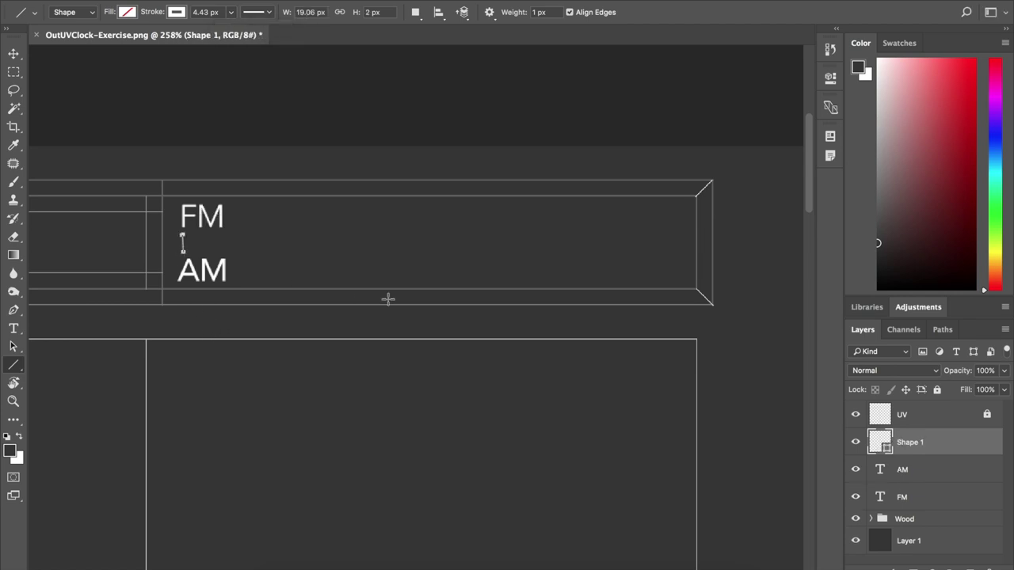
{"action": "key", "text": "ctrl+z"}
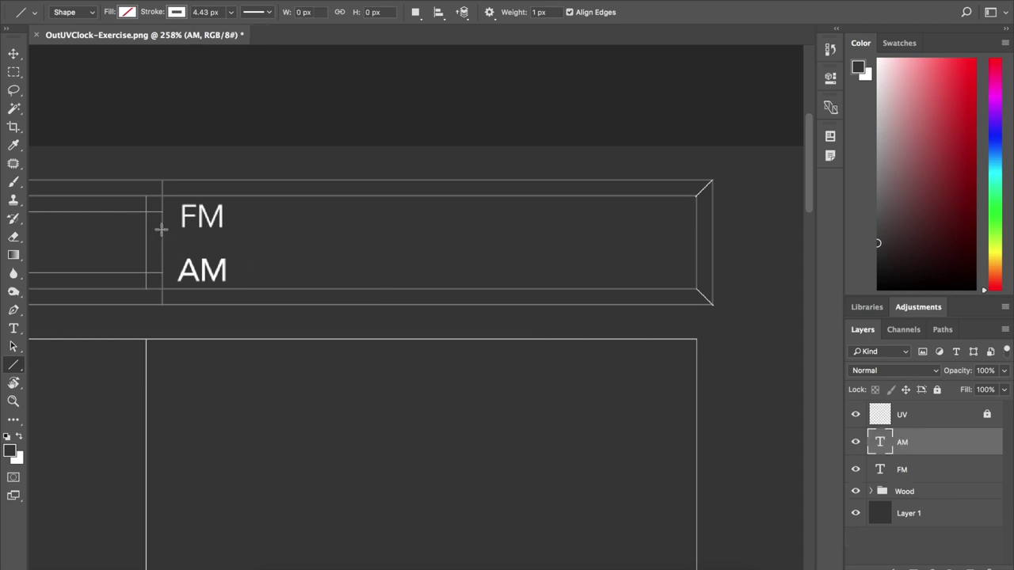
{"action": "left_click_drag", "start_coordinate": [182, 230], "coordinate": [185, 252]}
Try duplicating the tick to the right with a move and transform, then undo both copies
{"action": "key", "text": "v"}
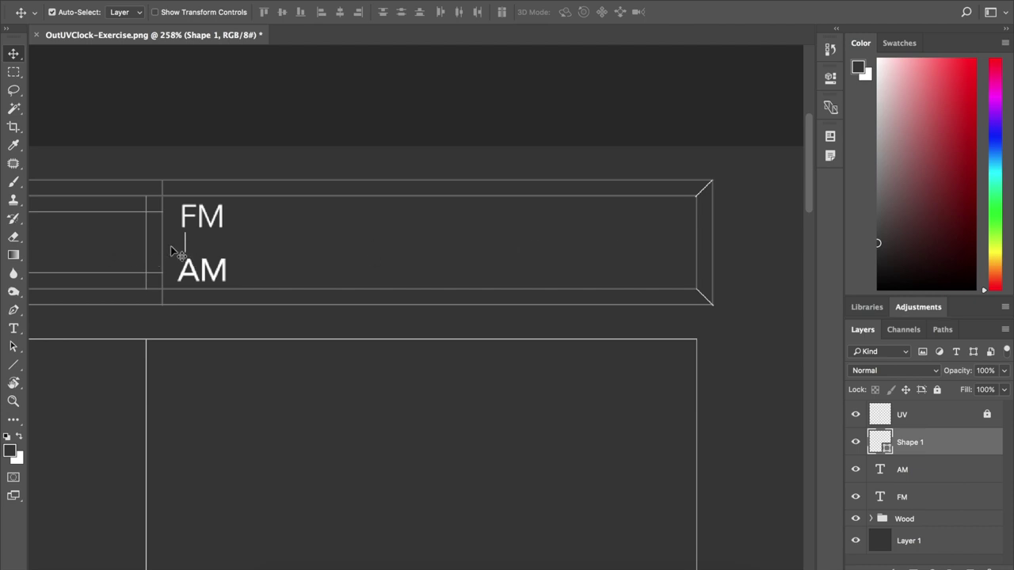
{"action": "scroll", "coordinate": [187, 246], "scroll_direction": "down", "scroll_amount": 1, "text": "alt"}
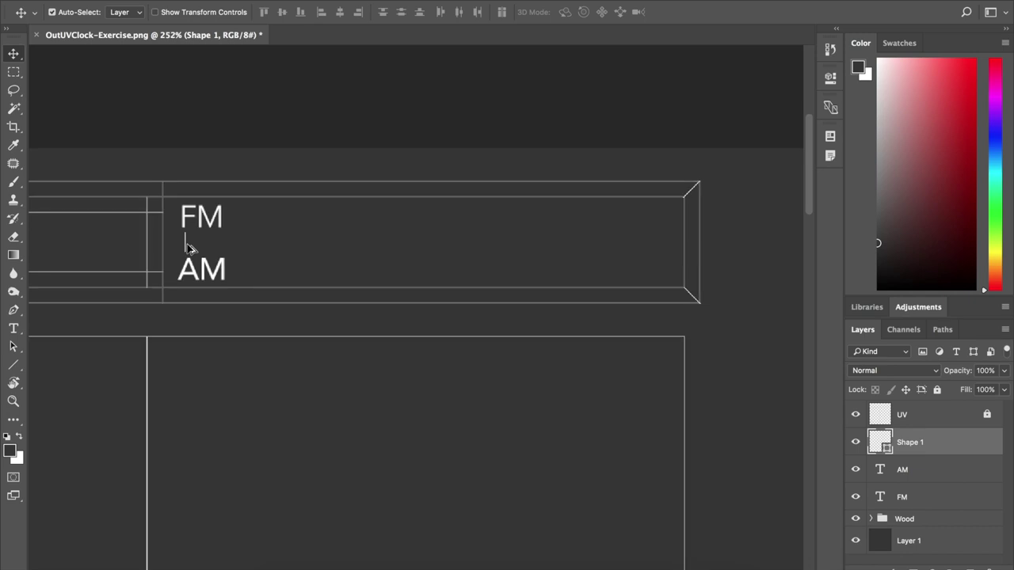
{"action": "scroll", "coordinate": [187, 247], "scroll_direction": "up", "scroll_amount": 3, "text": "alt"}
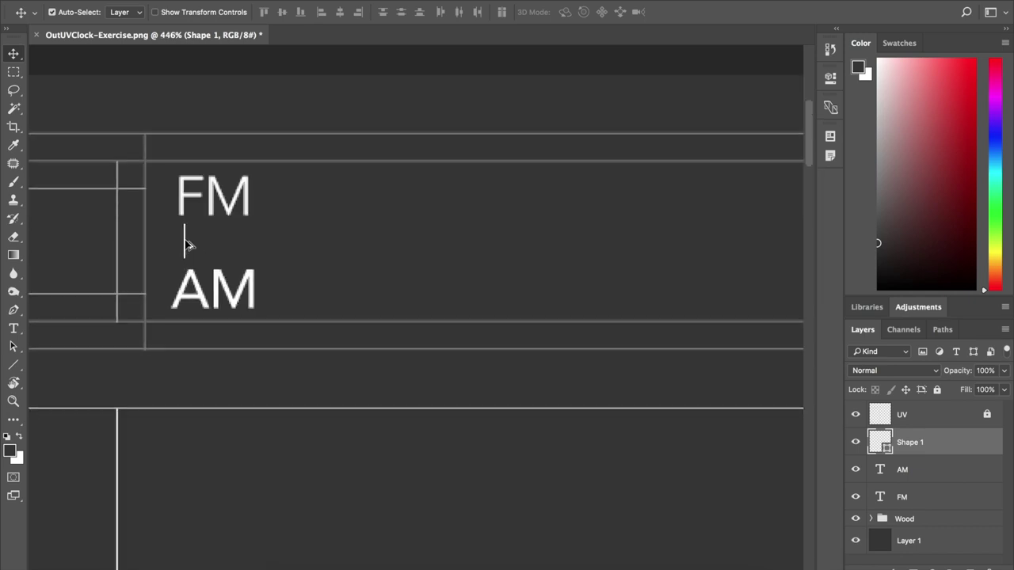
{"action": "left_click_drag", "start_coordinate": [210, 244], "coordinate": [255, 240]}
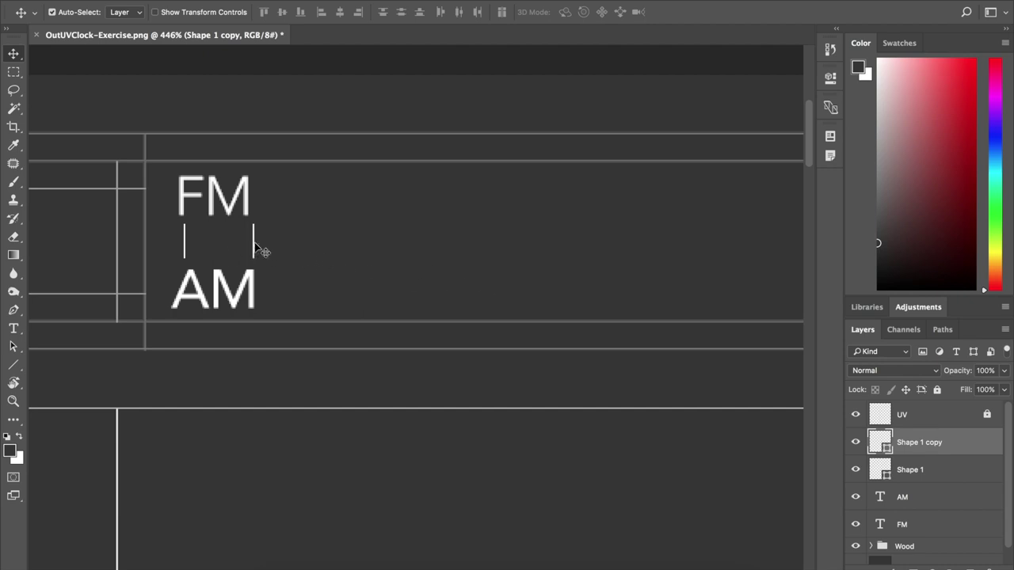
{"action": "key", "text": "ctrl+t"}
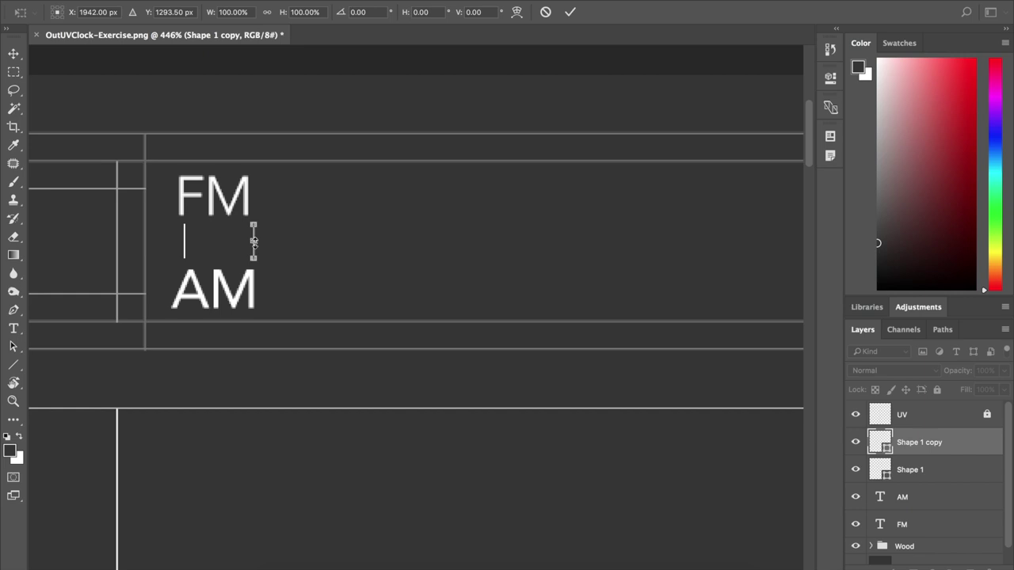
{"action": "left_click_drag", "start_coordinate": [254, 255], "coordinate": [323, 255], "text": "alt"}
{"action": "key", "text": "Return"}
{"action": "key", "text": "ctrl+z"}
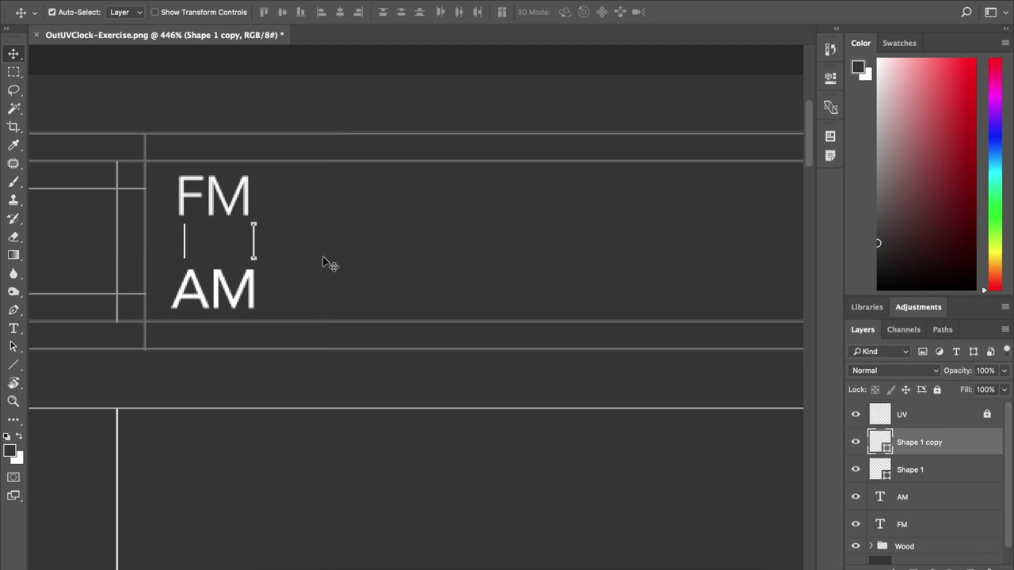
{"action": "key", "text": "ctrl+z"}
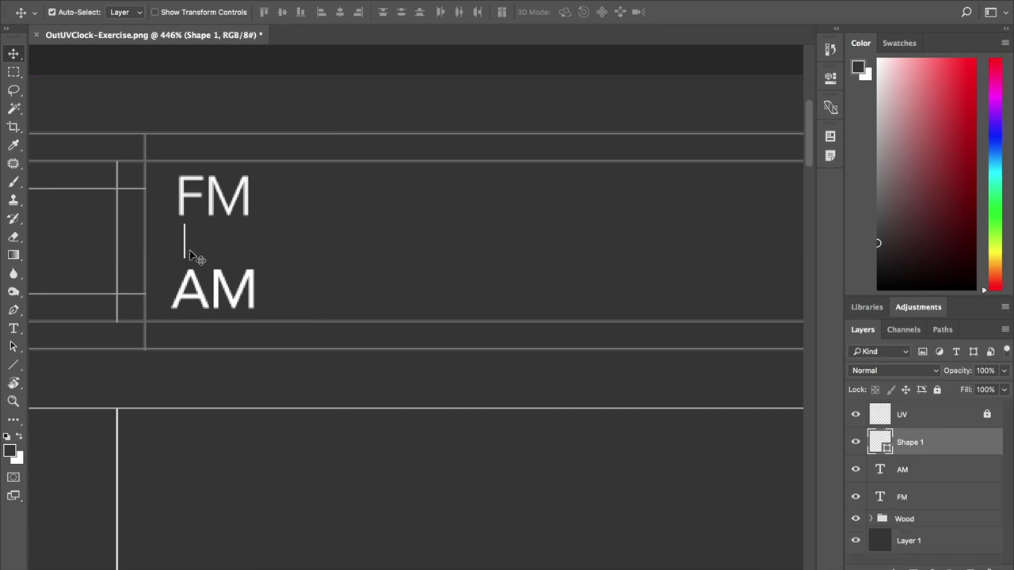
Transform a copy of the tick slightly right and repeat it to build the evenly spaced row
{"action": "key", "text": "ctrl+t"}
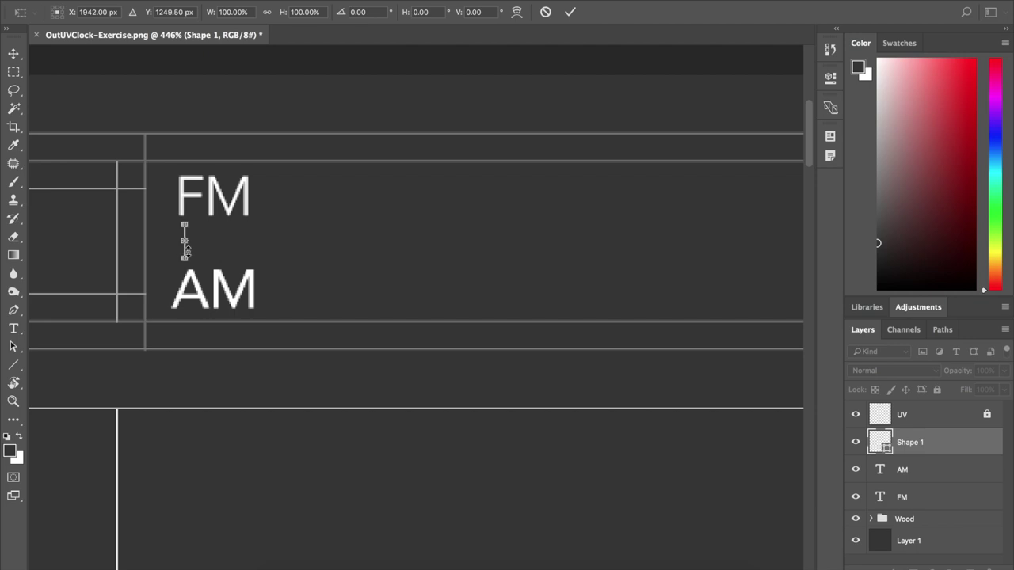
{"action": "left_click_drag", "start_coordinate": [185, 253], "coordinate": [252, 256]}
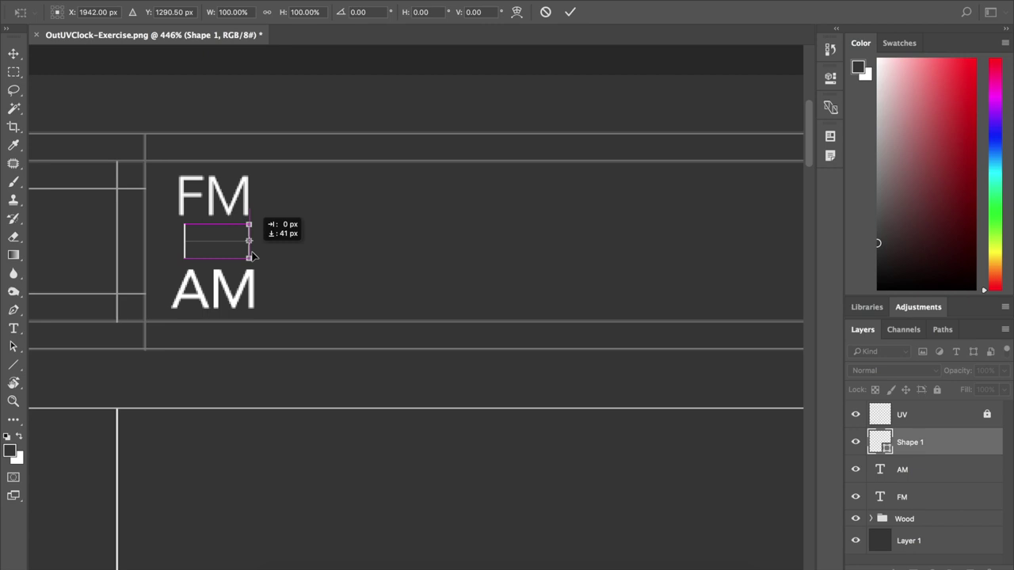
{"action": "left_click_drag", "start_coordinate": [252, 256], "coordinate": [255, 258]}
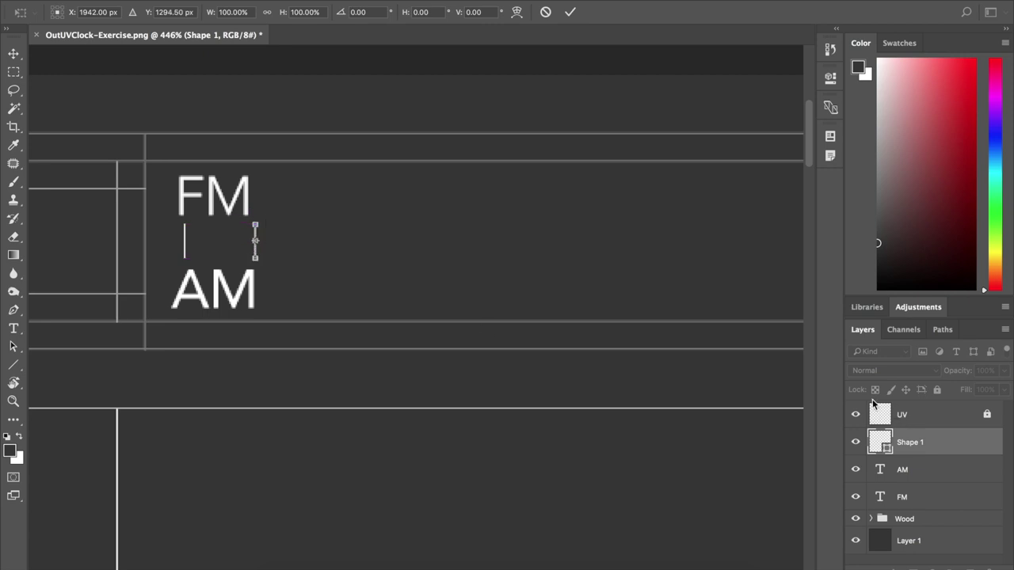
{"action": "key", "text": "Return"}
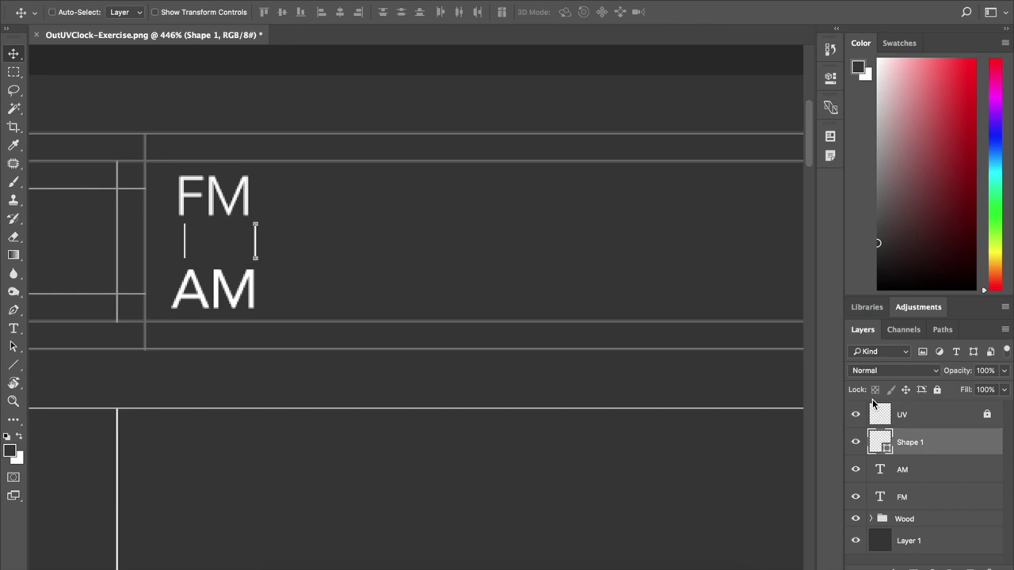
{"action": "key", "text": "ctrl+alt+shift+t"}
{"action": "key", "text": "ctrl+alt+shift+t"}
{"action": "key", "text": "ctrl+alt+shift+t"}
{"action": "key", "text": "ctrl+alt+shift+t"}
{"action": "key", "text": "ctrl+alt+shift+t"}
{"action": "key", "text": "ctrl+alt+shift+t"}
{"action": "key", "text": "ctrl+alt+shift+t"}
Merge all the tick layers down to Shape 1 into one shape layer
{"action": "scroll", "coordinate": [618, 353], "scroll_direction": "down", "scroll_amount": 2, "text": "alt"}
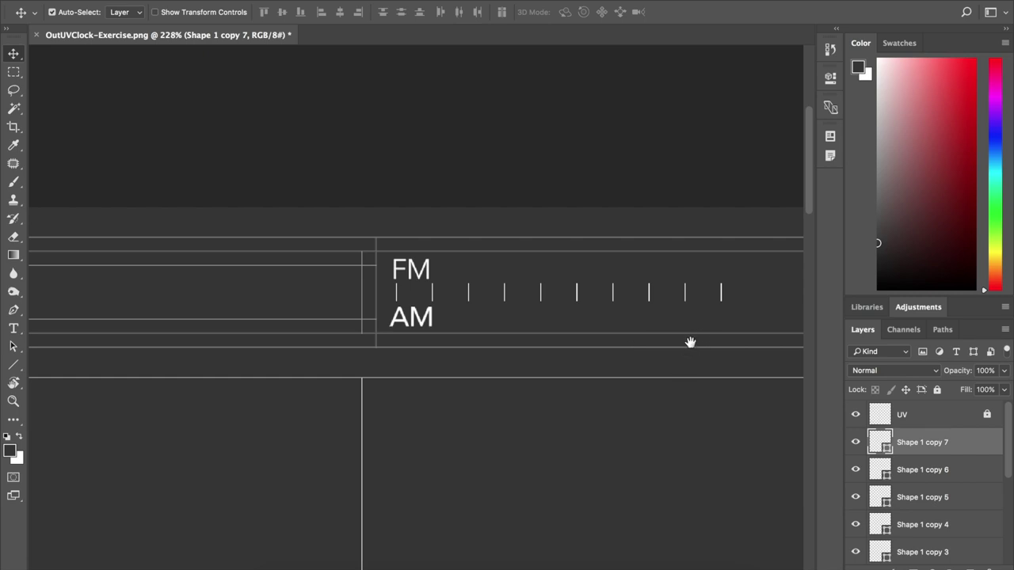
{"action": "left_click_drag", "start_coordinate": [686, 346], "coordinate": [507, 372]}
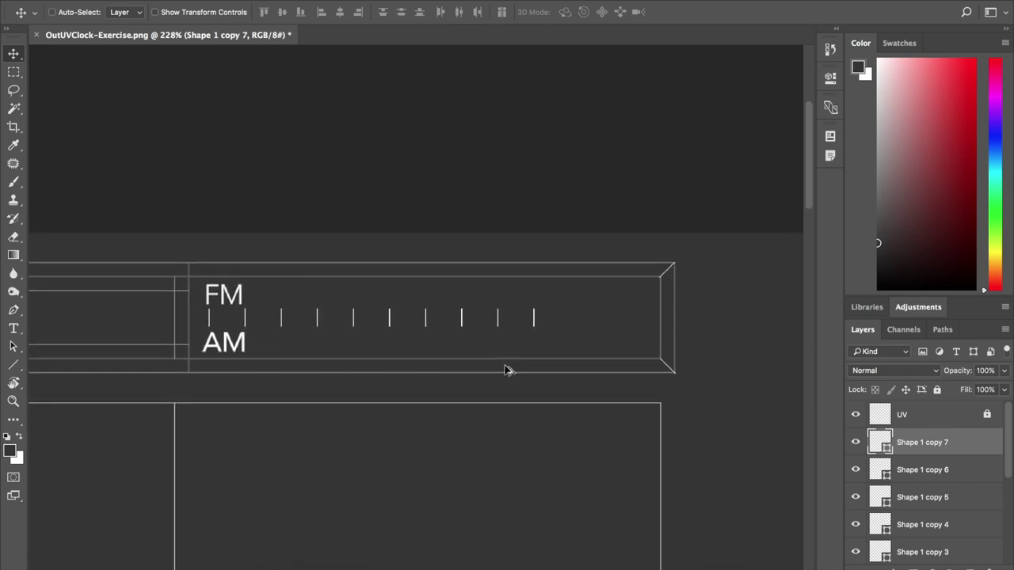
{"action": "key", "text": "ctrl+alt+shift+t"}
{"action": "key", "text": "ctrl+alt+shift+t"}
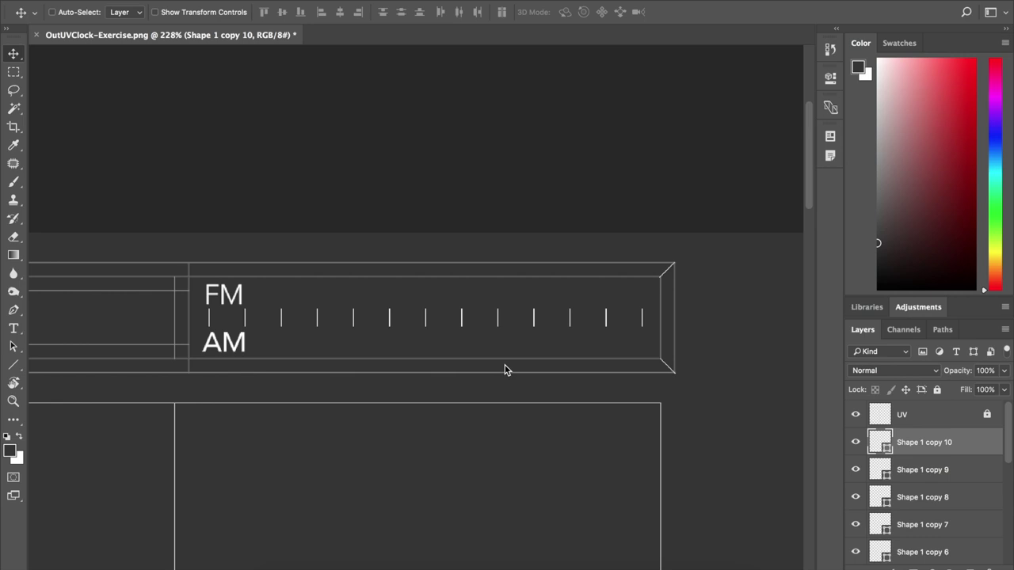
{"action": "key", "text": "ctrl+z"}
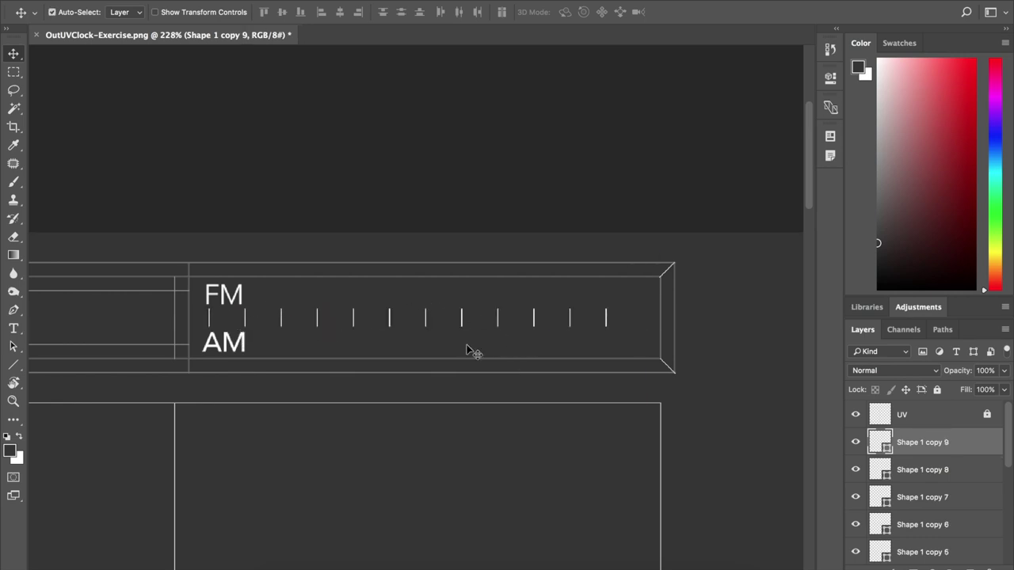
{"action": "scroll", "coordinate": [943, 504], "scroll_direction": "down", "scroll_amount": 5}
{"action": "scroll", "coordinate": [943, 503], "scroll_direction": "down", "scroll_amount": 2}
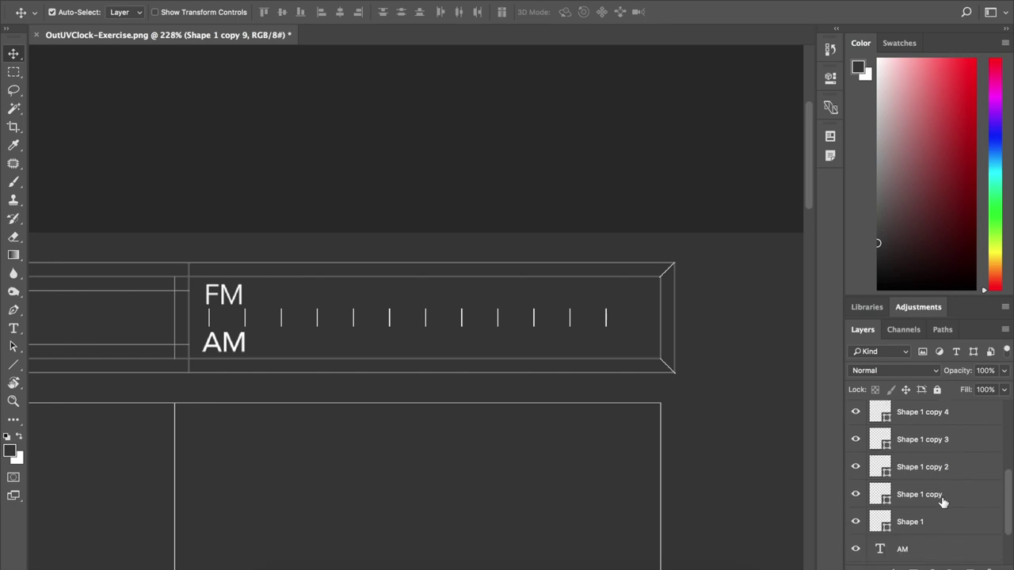
{"action": "left_click", "coordinate": [933, 520], "text": "shift"}
{"action": "right_click", "coordinate": [928, 525]}
{"action": "left_click", "coordinate": [806, 387]}
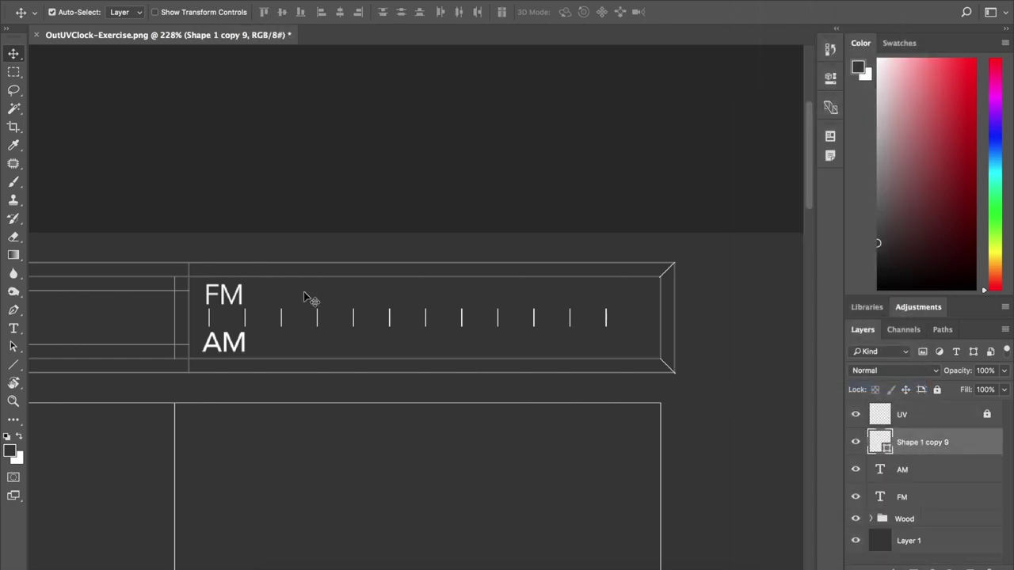
Shift the merged tick row right, stretch it across the strip, then select the AM and FM layers
{"action": "key", "text": "ctrl+t"}
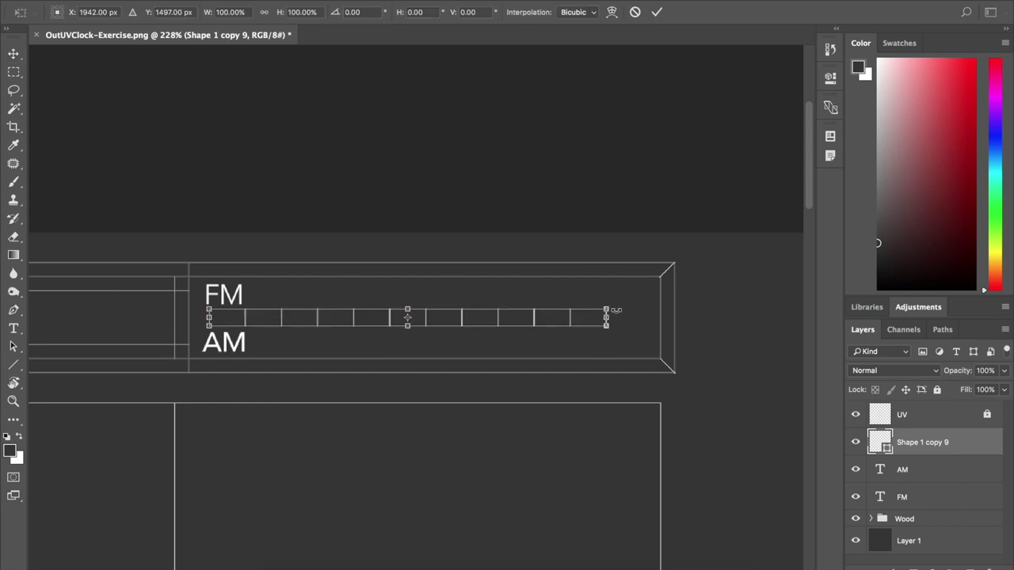
{"action": "left_click_drag", "start_coordinate": [606, 320], "coordinate": [643, 329]}
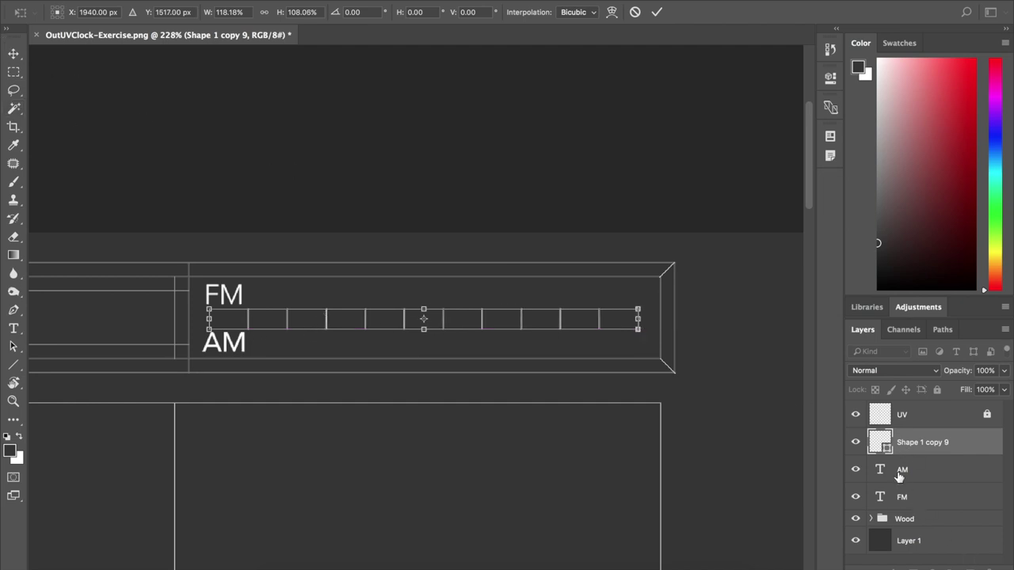
{"action": "key", "text": "Return"}
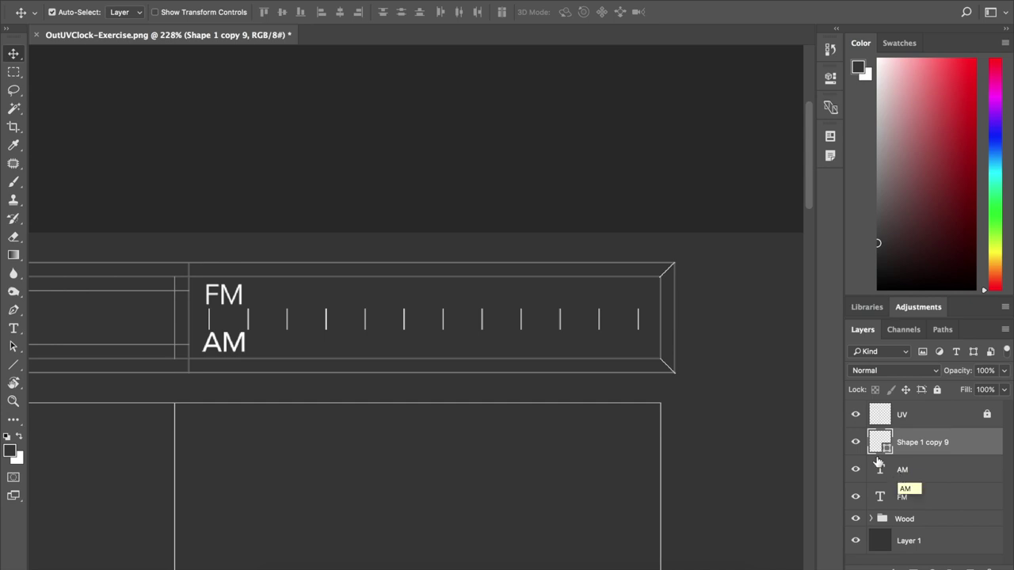
{"action": "double_click", "coordinate": [885, 443]}
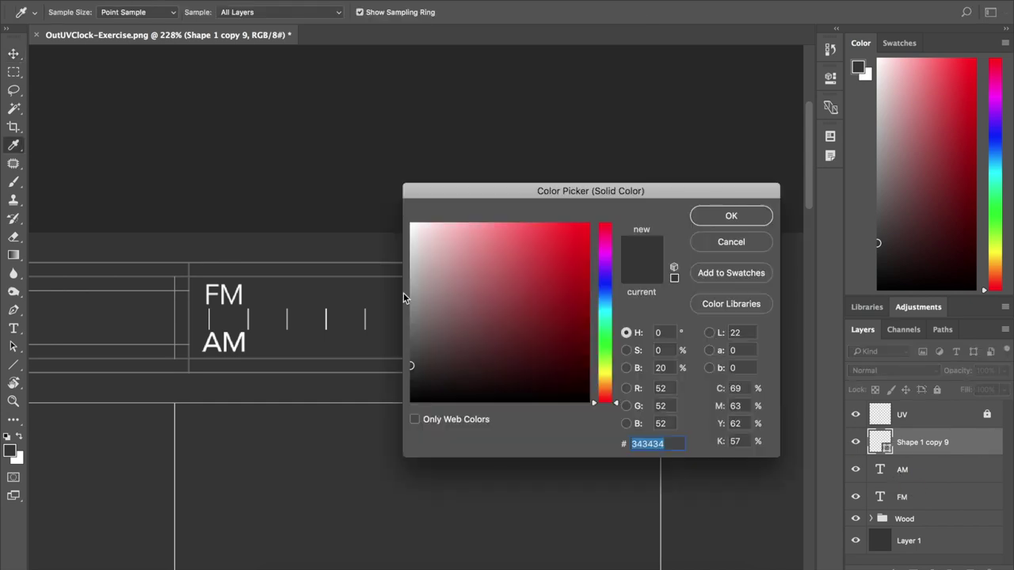
{"action": "left_click", "coordinate": [749, 245]}
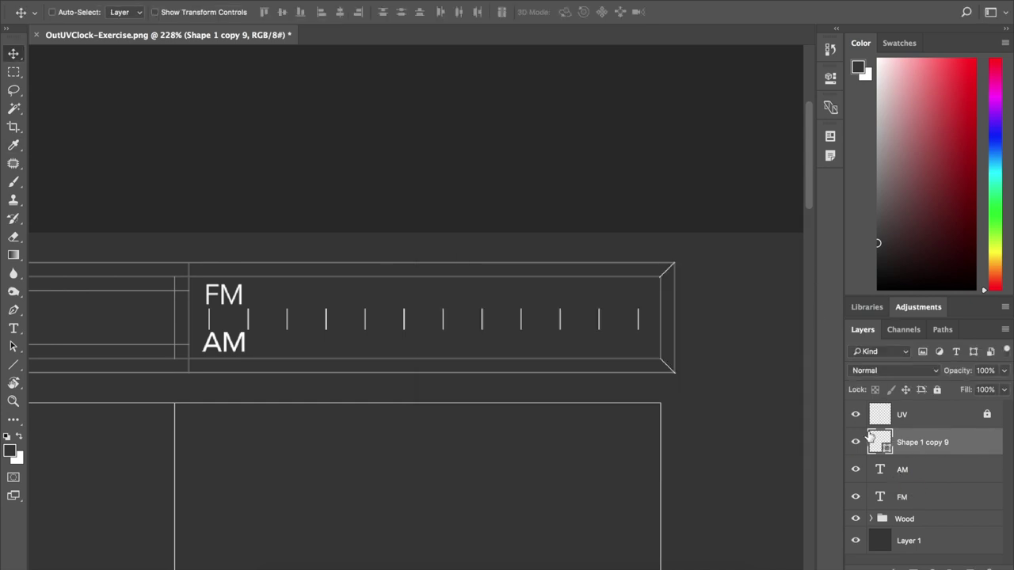
{"action": "key", "text": "ctrl+t"}
{"action": "left_click_drag", "start_coordinate": [424, 309], "coordinate": [423, 312]}
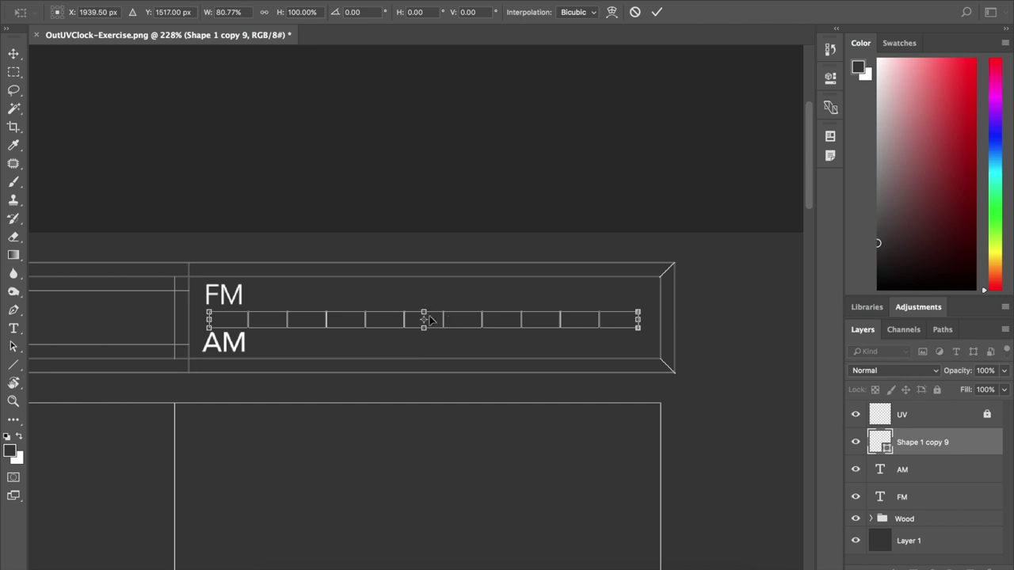
{"action": "key", "text": "Return"}
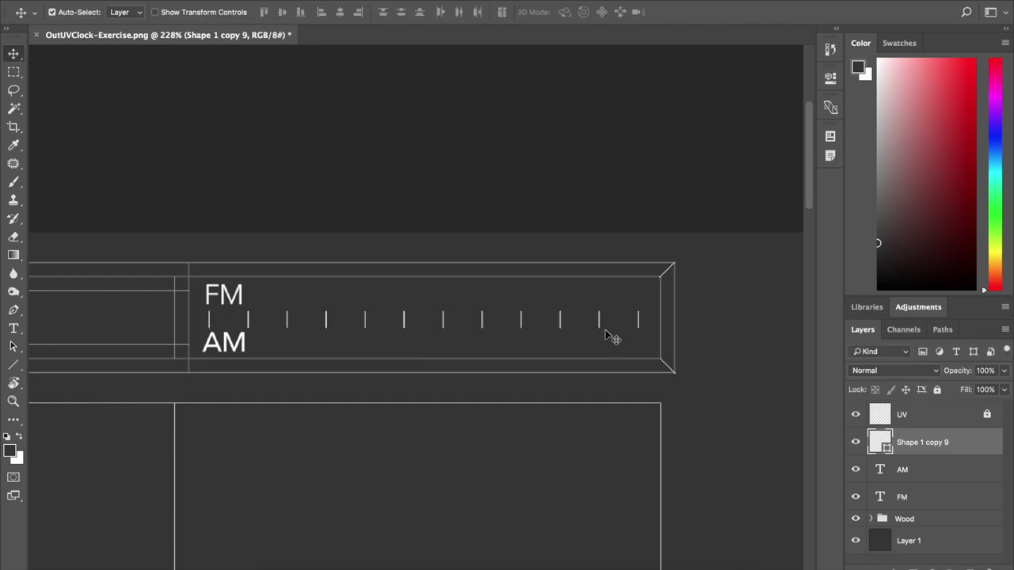
{"action": "left_click", "coordinate": [892, 475]}
{"action": "left_click", "coordinate": [887, 497], "text": "shift"}
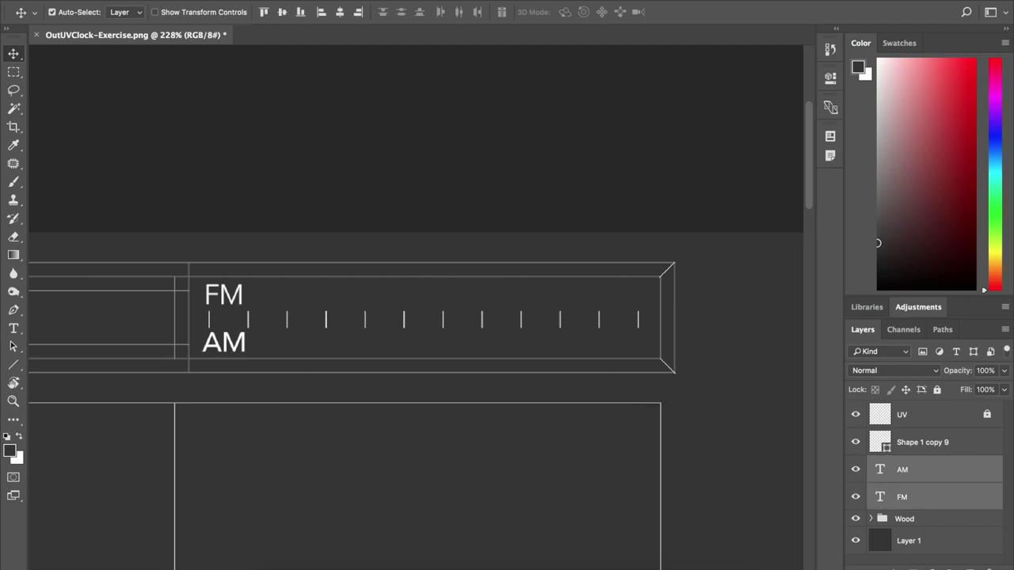
Set the font size of both the FM and AM labels to 26 pt
{"action": "double_click", "coordinate": [878, 470]}
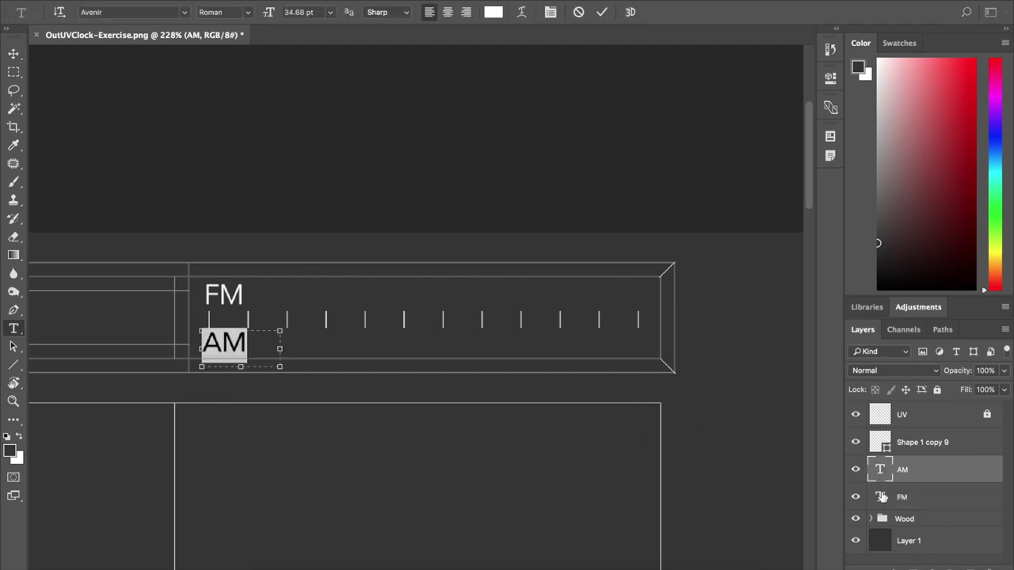
{"action": "double_click", "coordinate": [881, 496]}
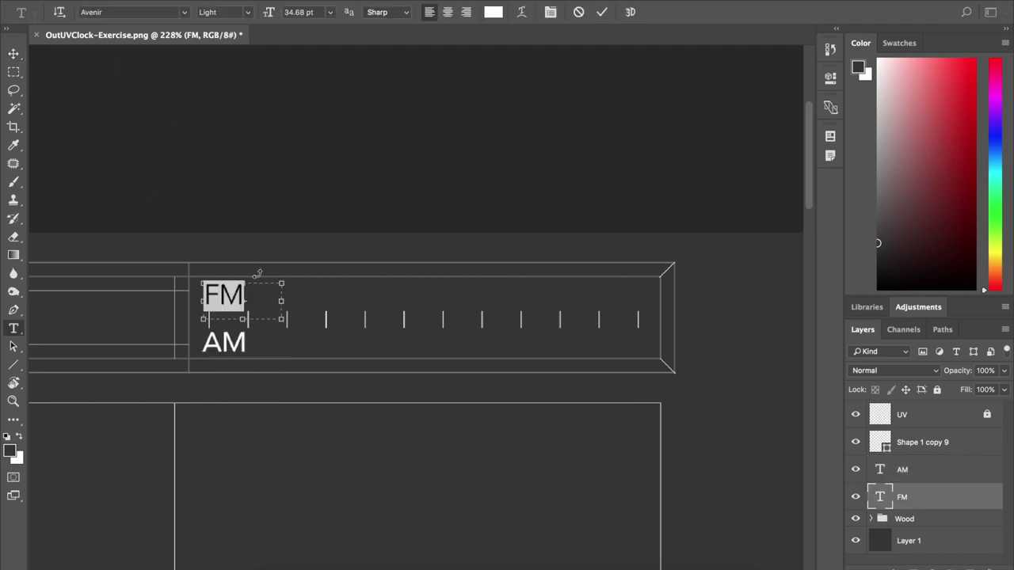
{"action": "left_click", "coordinate": [299, 11]}
{"action": "type", "text": "26"}
{"action": "key", "text": "Tab"}
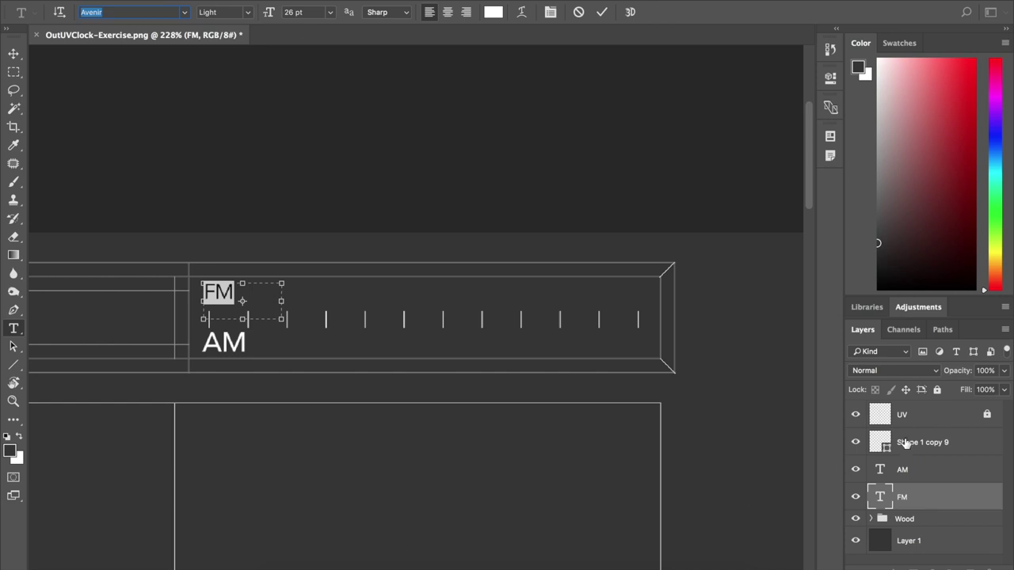
{"action": "double_click", "coordinate": [878, 473]}
{"action": "left_click", "coordinate": [295, 12]}
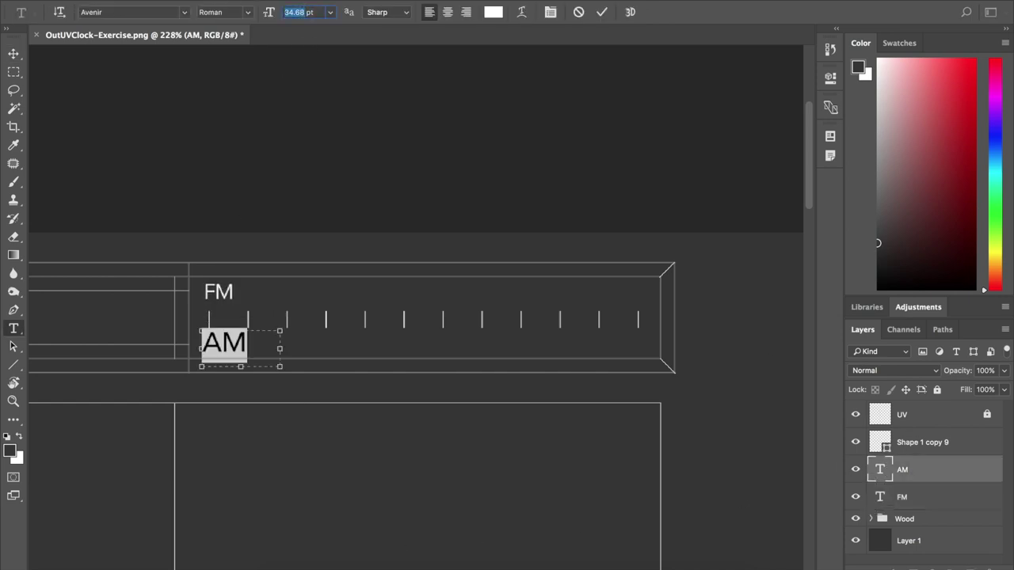
{"action": "type", "text": "26"}
{"action": "key", "text": "Tab"}
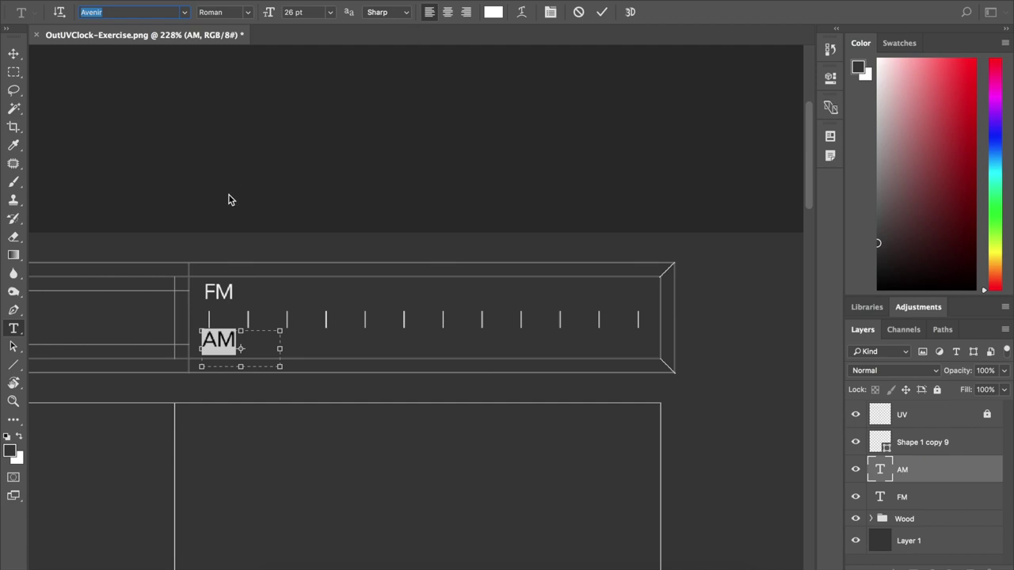
{"action": "left_click", "coordinate": [13, 53]}
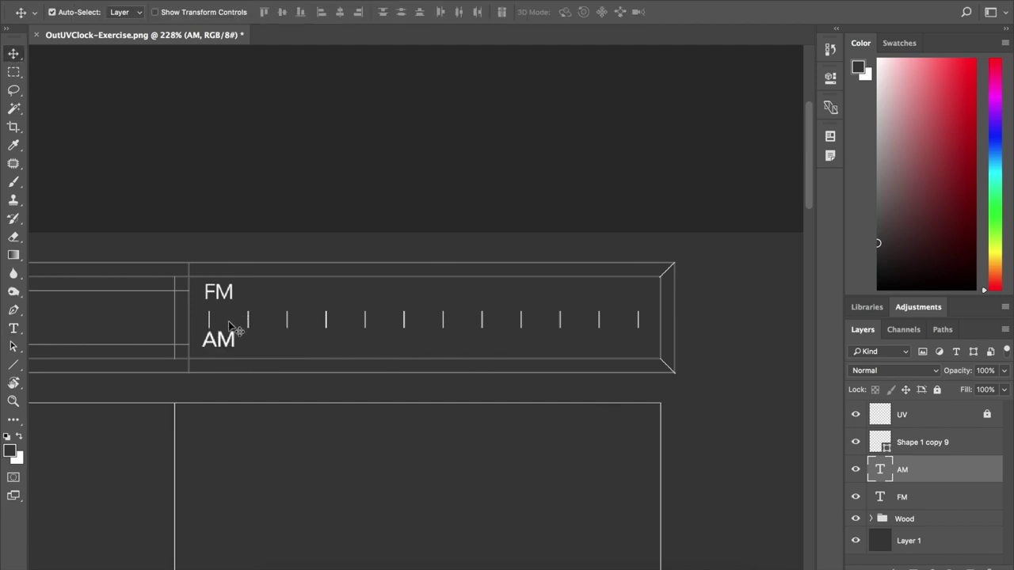
Nudge the FM and AM labels together so they sit just above and below the tick row
{"action": "left_click", "coordinate": [901, 498], "text": "shift"}
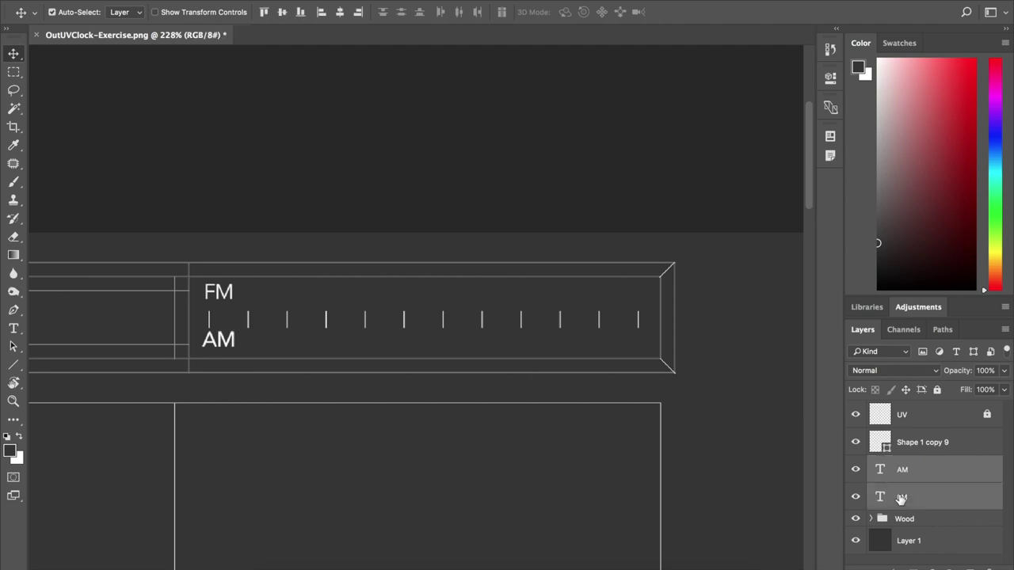
{"action": "key", "text": "Down"}
{"action": "key", "text": "Down"}
{"action": "key", "text": "Down"}
{"action": "key", "text": "Down"}
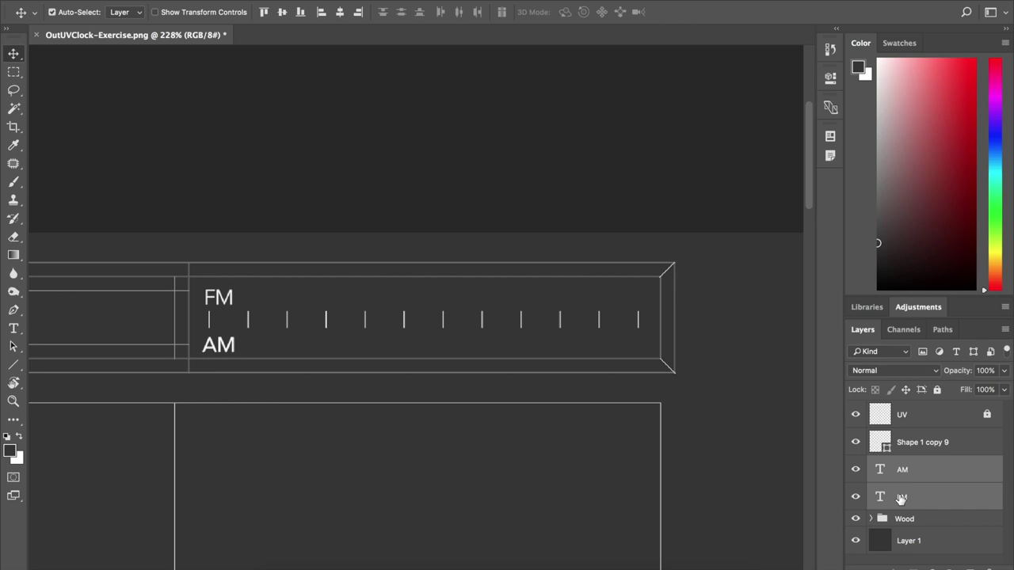
{"action": "key", "text": "Up"}
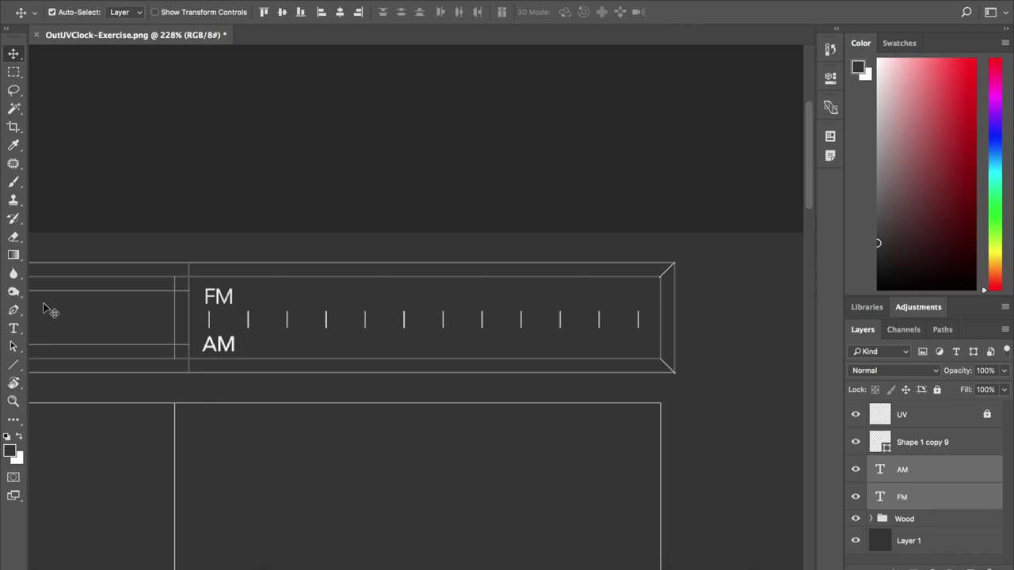
{"action": "key", "text": "Up"}
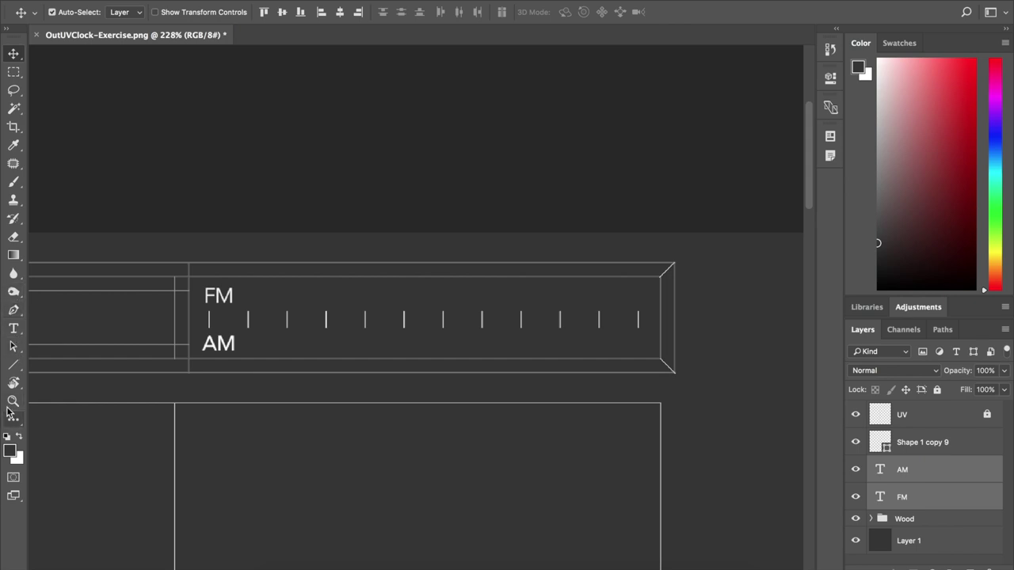
{"action": "left_click", "coordinate": [16, 365]}
Draw a red-filled rectangle over the fifth tick mark
{"action": "left_click", "coordinate": [77, 366]}
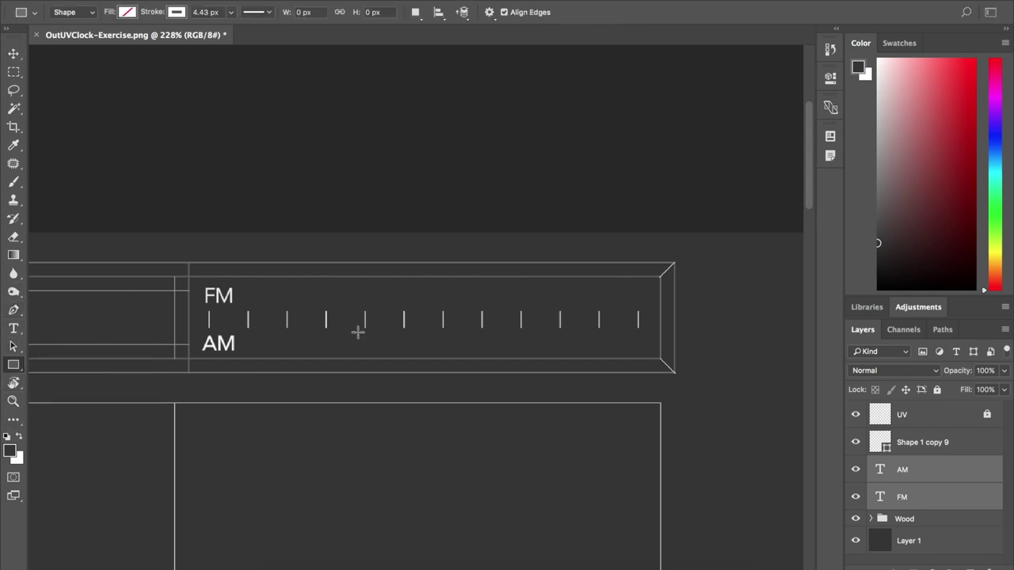
{"action": "left_click", "coordinate": [175, 12]}
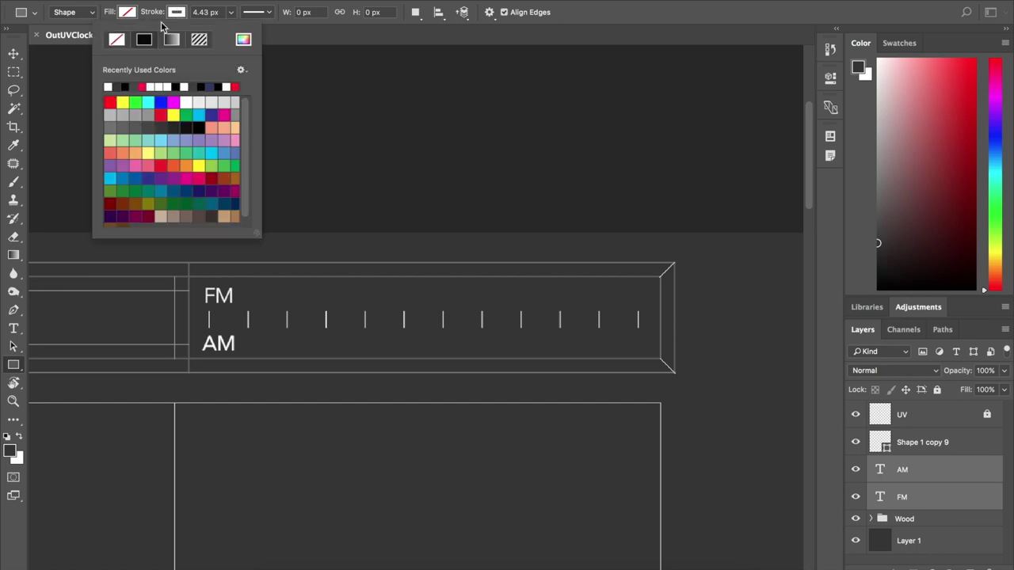
{"action": "left_click", "coordinate": [128, 14]}
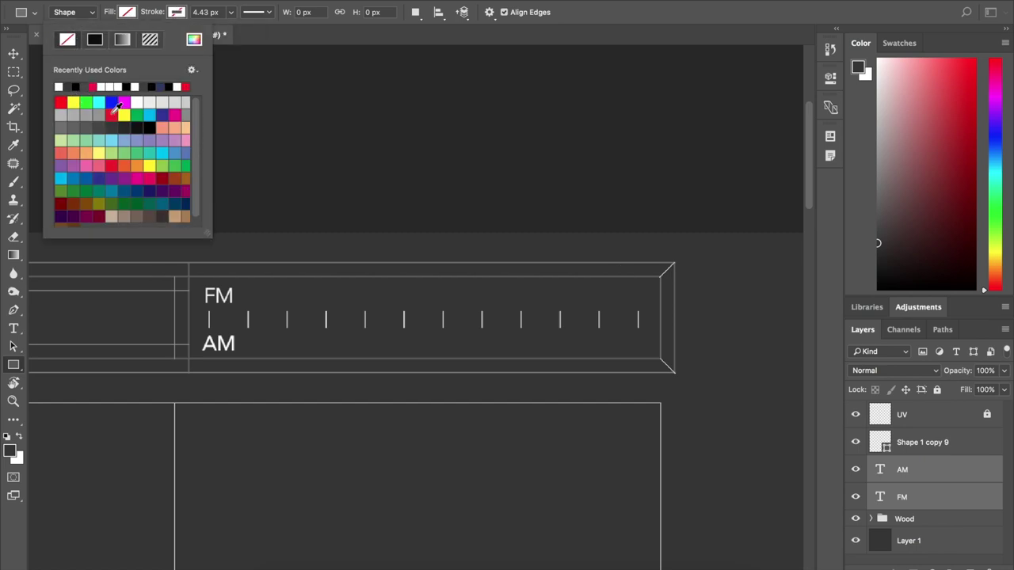
{"action": "left_click", "coordinate": [111, 114]}
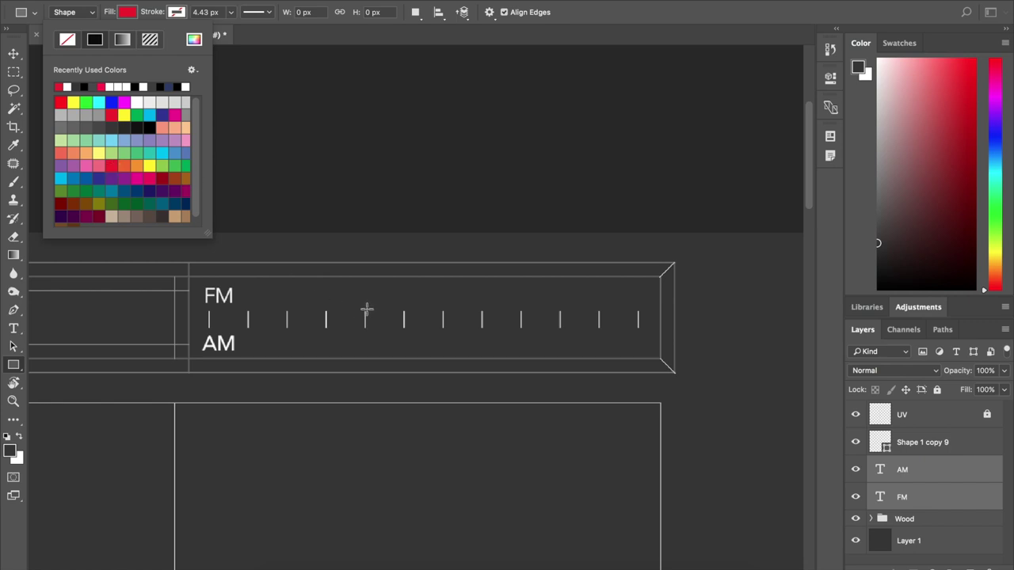
{"action": "left_click_drag", "start_coordinate": [366, 311], "coordinate": [374, 333]}
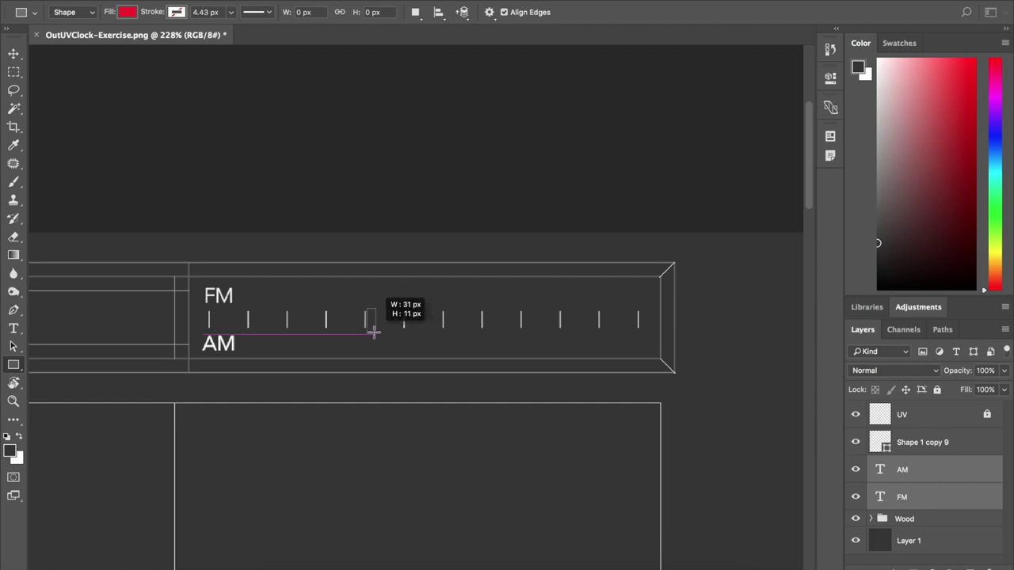
{"action": "left_click_drag", "start_coordinate": [374, 333], "coordinate": [371, 331]}
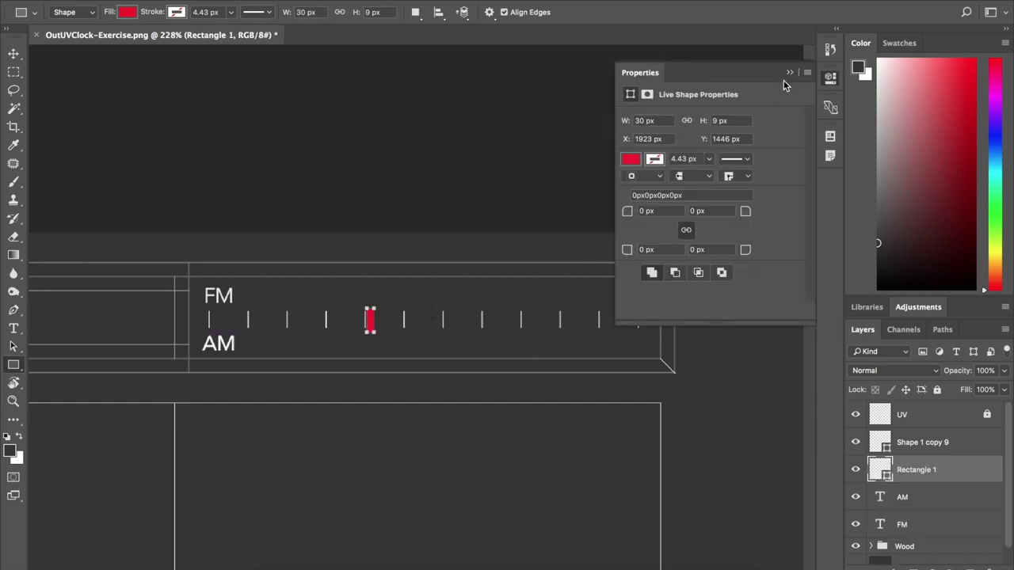
{"action": "left_click", "coordinate": [789, 72]}
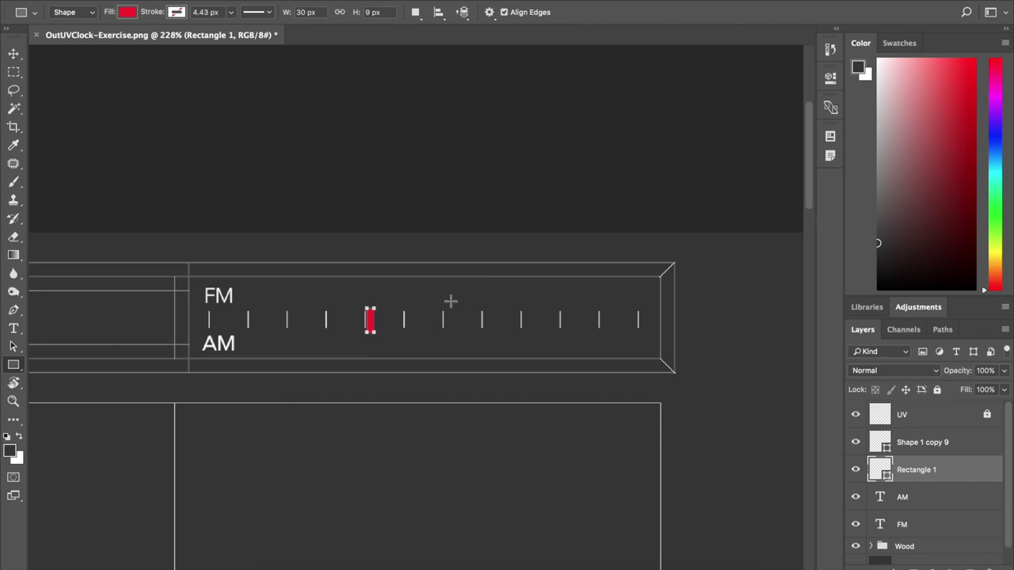
Resize the red rectangle to tick height and move it just right of the fifth tick
{"action": "scroll", "coordinate": [371, 323], "scroll_direction": "up", "scroll_amount": 3, "text": "alt"}
{"action": "scroll", "coordinate": [371, 323], "scroll_direction": "up", "scroll_amount": 2, "text": "alt"}
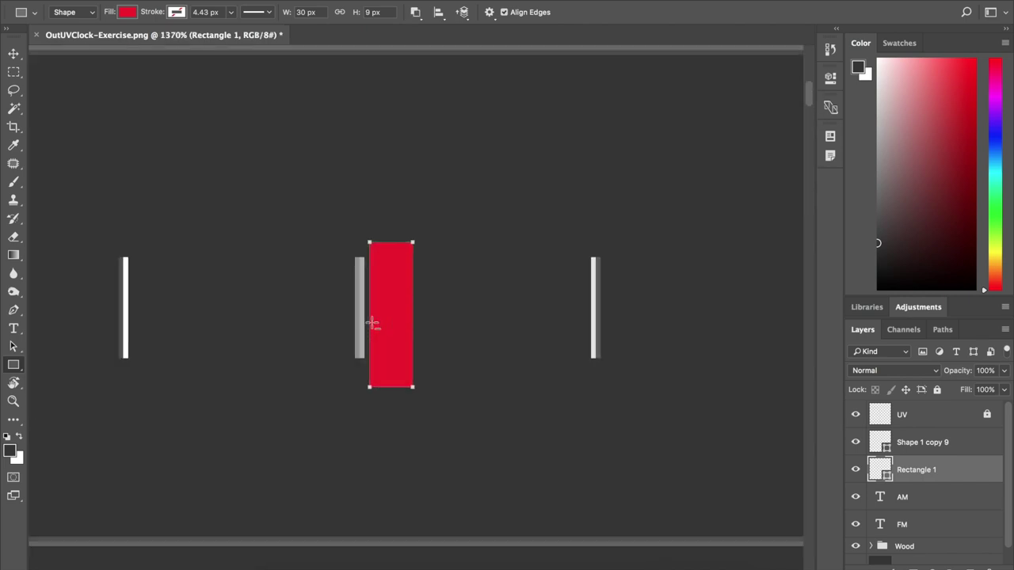
{"action": "key", "text": "v"}
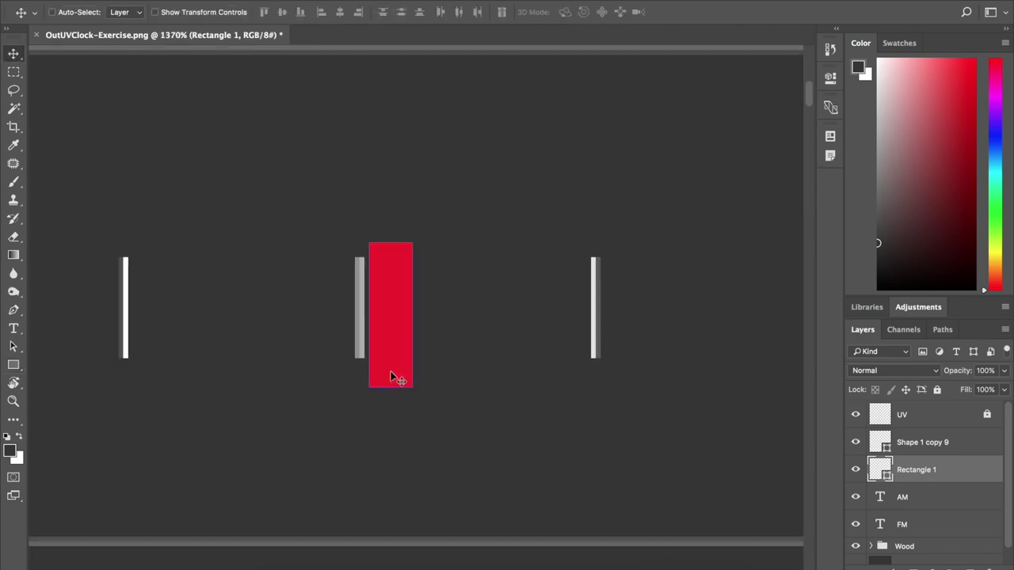
{"action": "key", "text": "ctrl+t"}
{"action": "left_click_drag", "start_coordinate": [392, 388], "coordinate": [408, 362]}
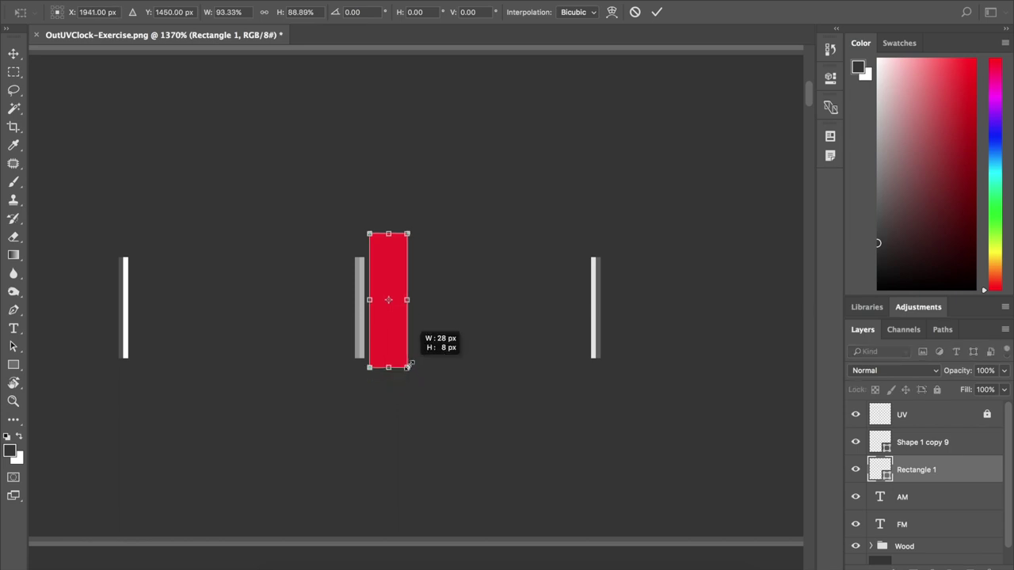
{"action": "left_click_drag", "start_coordinate": [406, 231], "coordinate": [407, 257]}
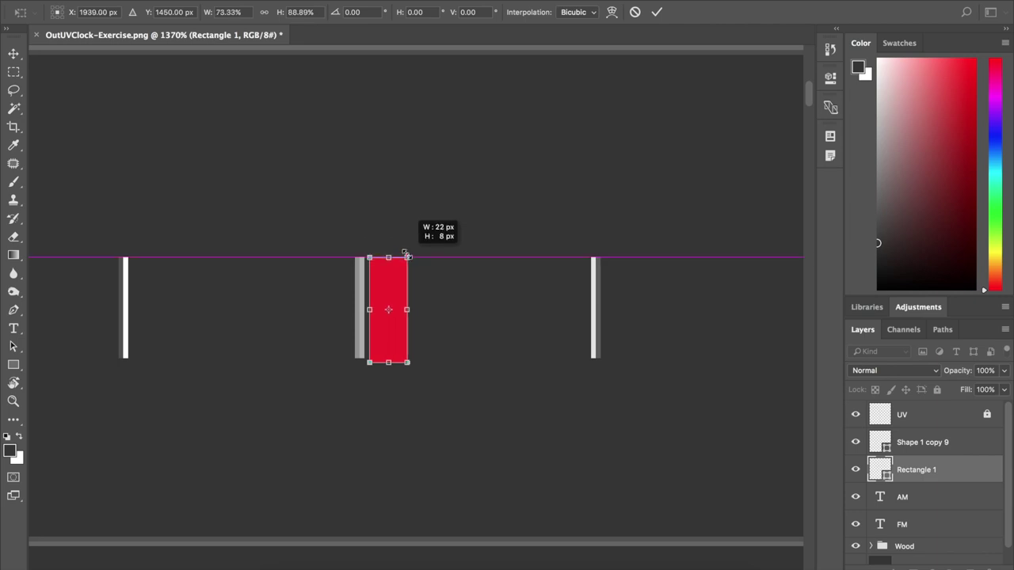
{"action": "left_click_drag", "start_coordinate": [406, 363], "coordinate": [407, 358]}
{"action": "key", "text": "Return"}
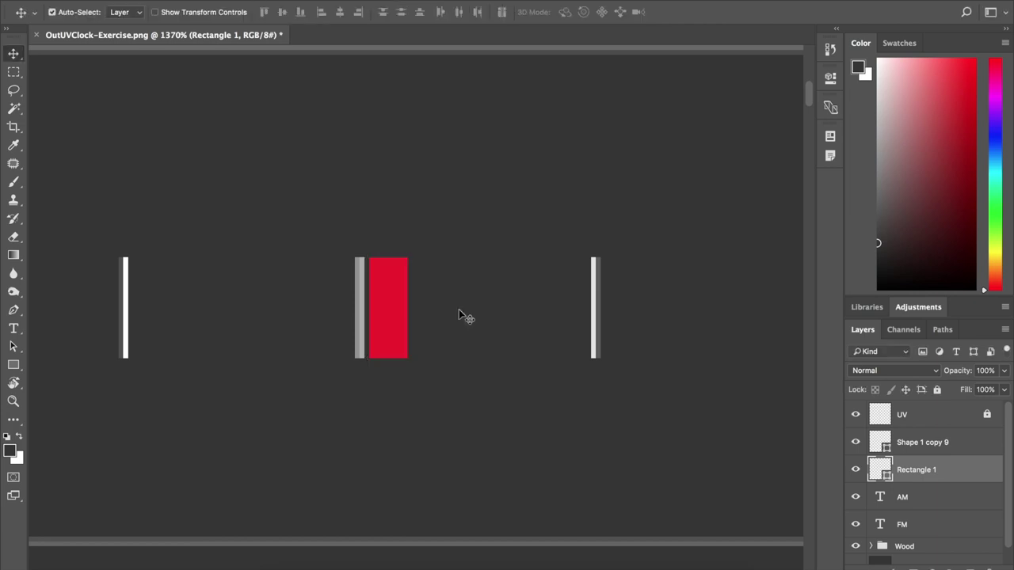
{"action": "left_click_drag", "start_coordinate": [406, 309], "coordinate": [417, 338]}
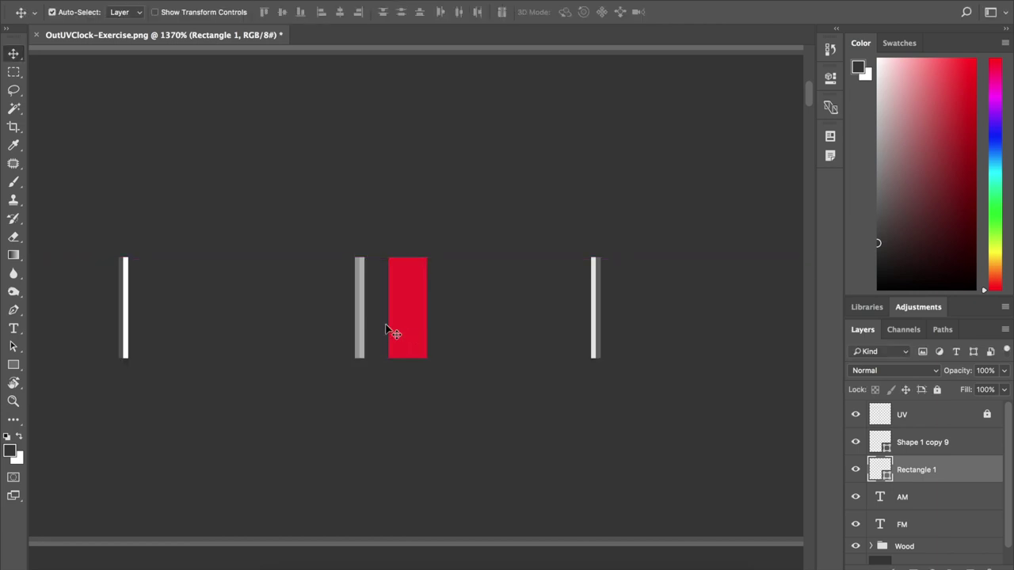
{"action": "scroll", "coordinate": [262, 300], "scroll_direction": "up", "scroll_amount": 1, "text": "alt"}
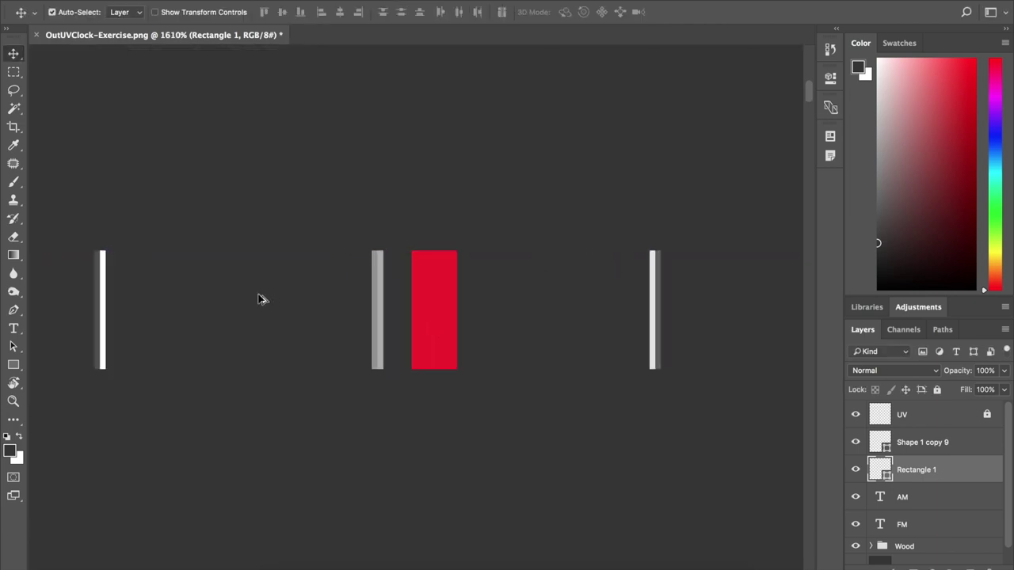
{"action": "scroll", "coordinate": [261, 299], "scroll_direction": "down", "scroll_amount": 3, "text": "alt"}
{"action": "scroll", "coordinate": [262, 299], "scroll_direction": "down", "scroll_amount": 1, "text": "alt"}
{"action": "scroll", "coordinate": [261, 299], "scroll_direction": "down", "scroll_amount": 1, "text": "alt"}
{"action": "scroll", "coordinate": [261, 300], "scroll_direction": "down", "scroll_amount": 1, "text": "alt"}
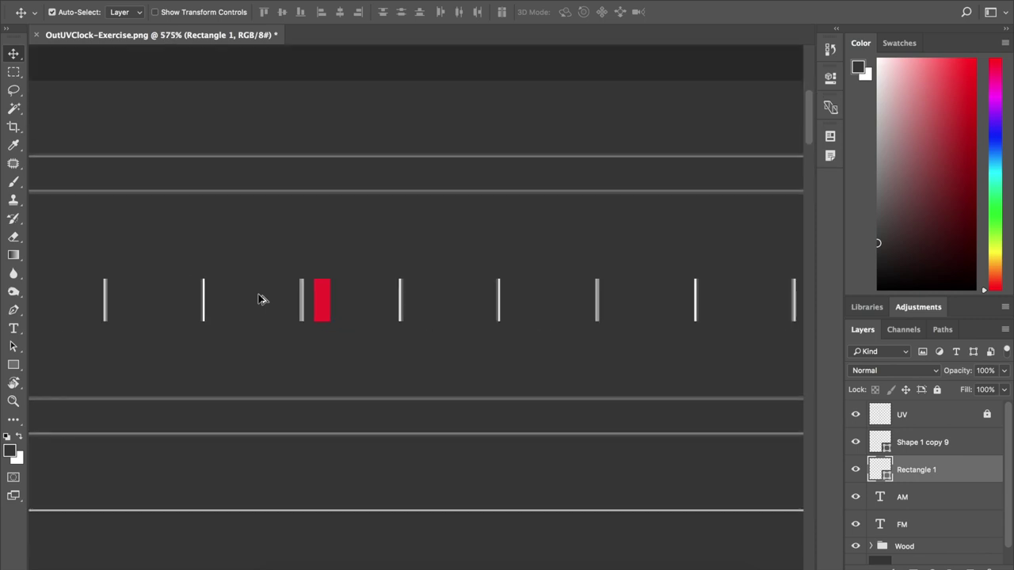
{"action": "scroll", "coordinate": [262, 299], "scroll_direction": "down", "scroll_amount": 2, "text": "alt"}
{"action": "scroll", "coordinate": [245, 305], "scroll_direction": "down", "scroll_amount": 1, "text": "alt"}
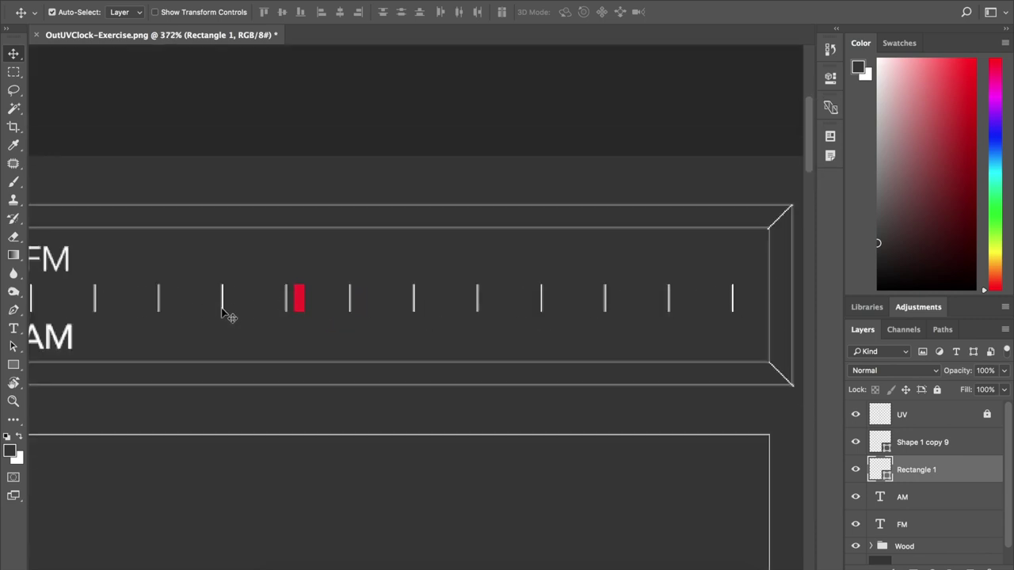
{"action": "left_click_drag", "start_coordinate": [129, 311], "coordinate": [246, 329]}
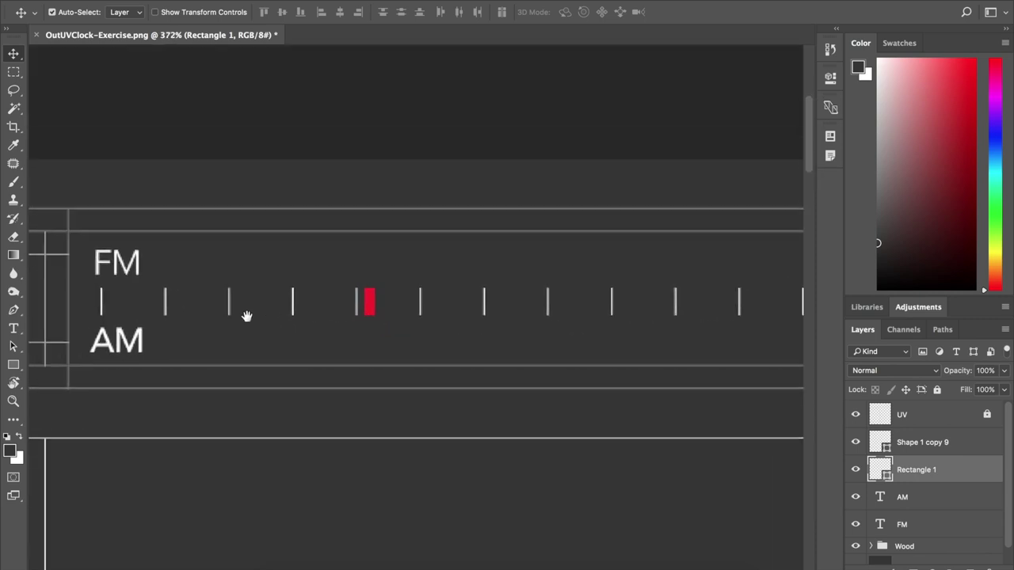
{"action": "scroll", "coordinate": [566, 317], "scroll_direction": "right", "scroll_amount": 3}
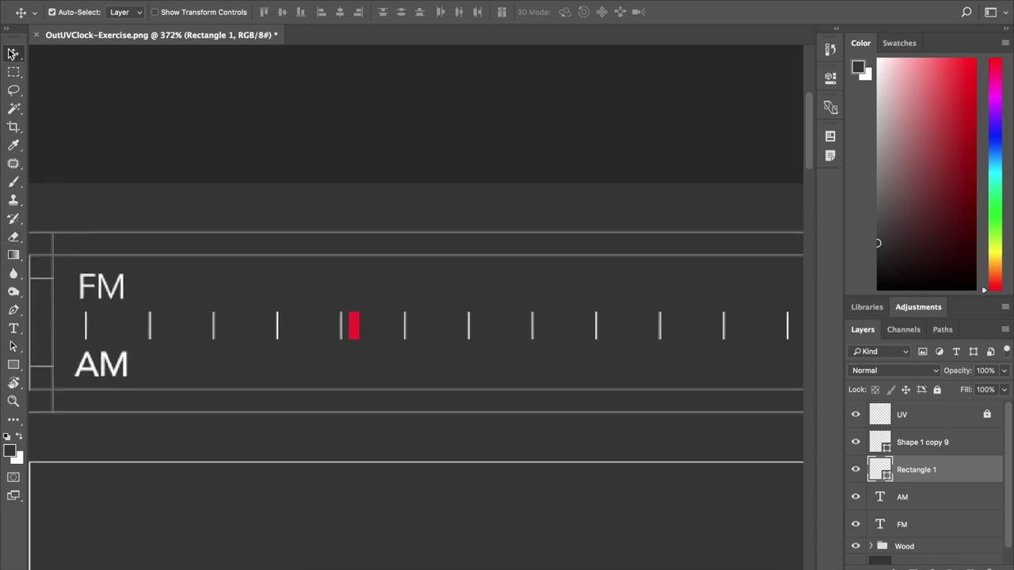
{"action": "left_click_drag", "start_coordinate": [14, 365], "coordinate": [57, 400]}
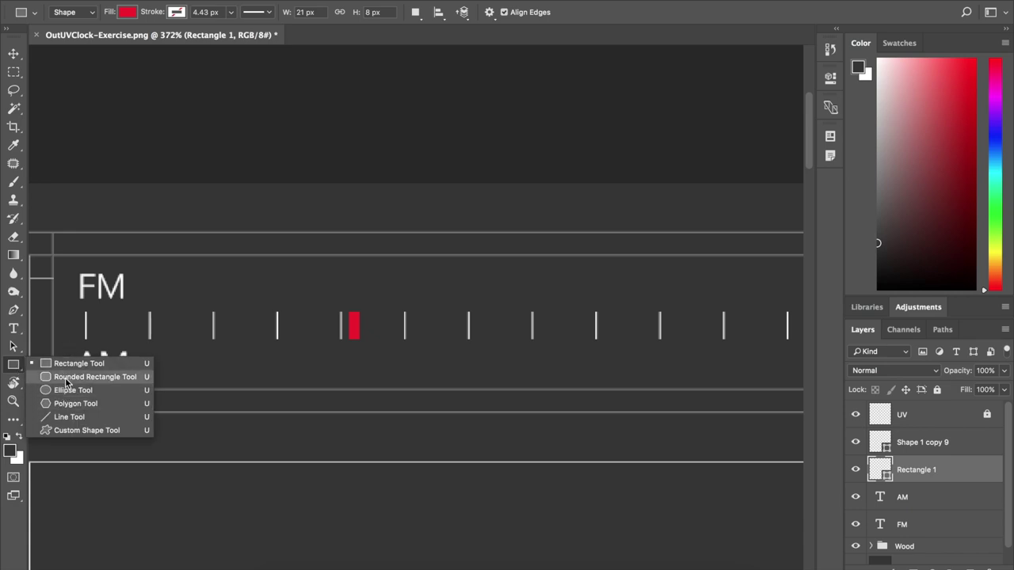
{"action": "left_click", "coordinate": [87, 377]}
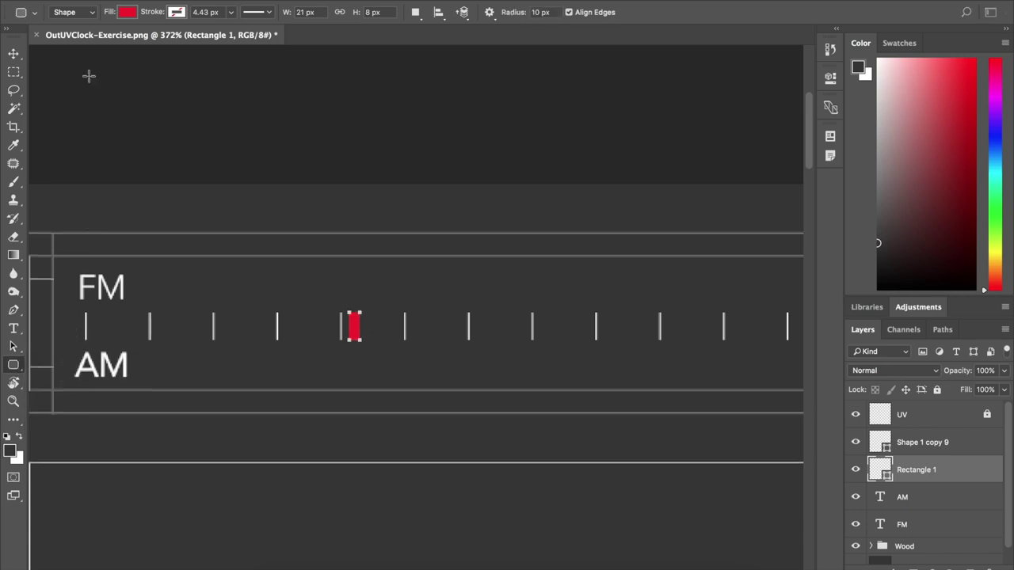
{"action": "left_click", "coordinate": [131, 12]}
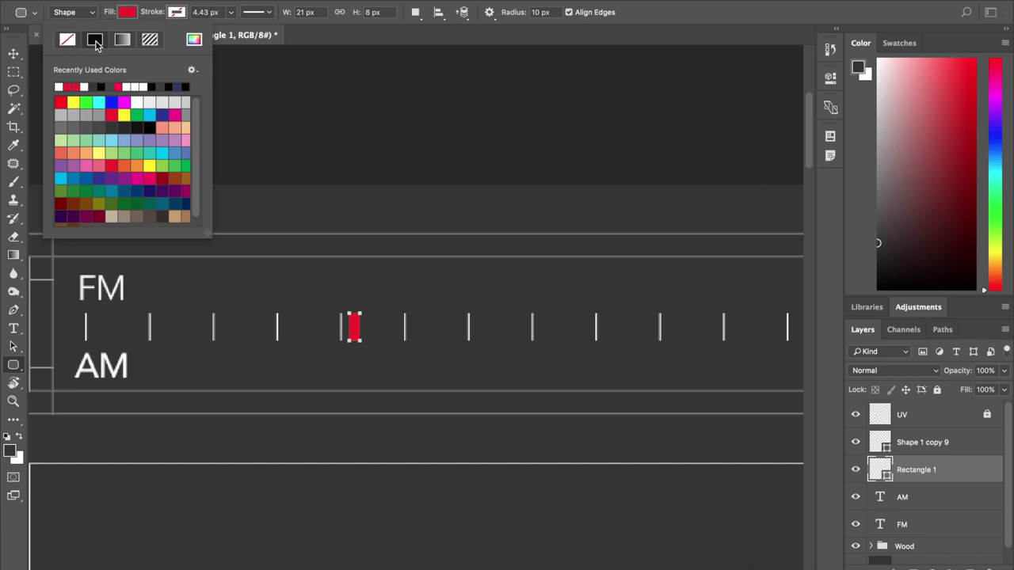
{"action": "left_click", "coordinate": [101, 86]}
{"action": "left_click", "coordinate": [176, 12]}
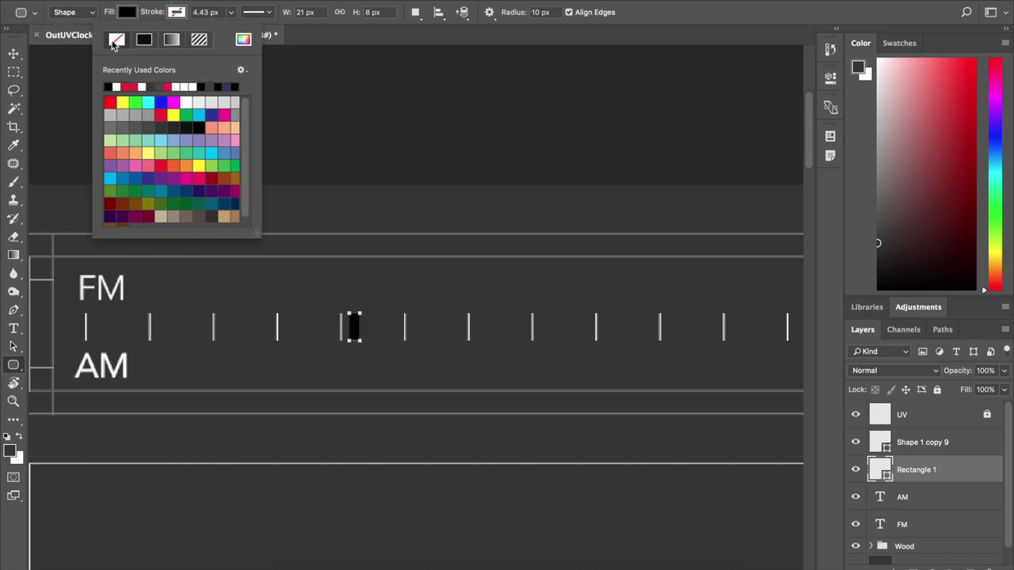
{"action": "left_click", "coordinate": [167, 85]}
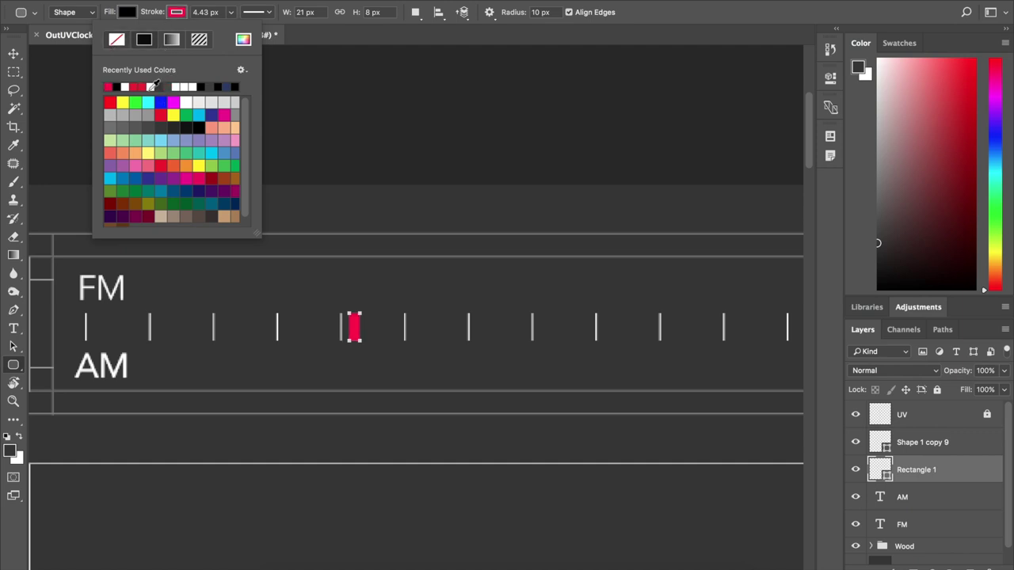
{"action": "left_click", "coordinate": [172, 85]}
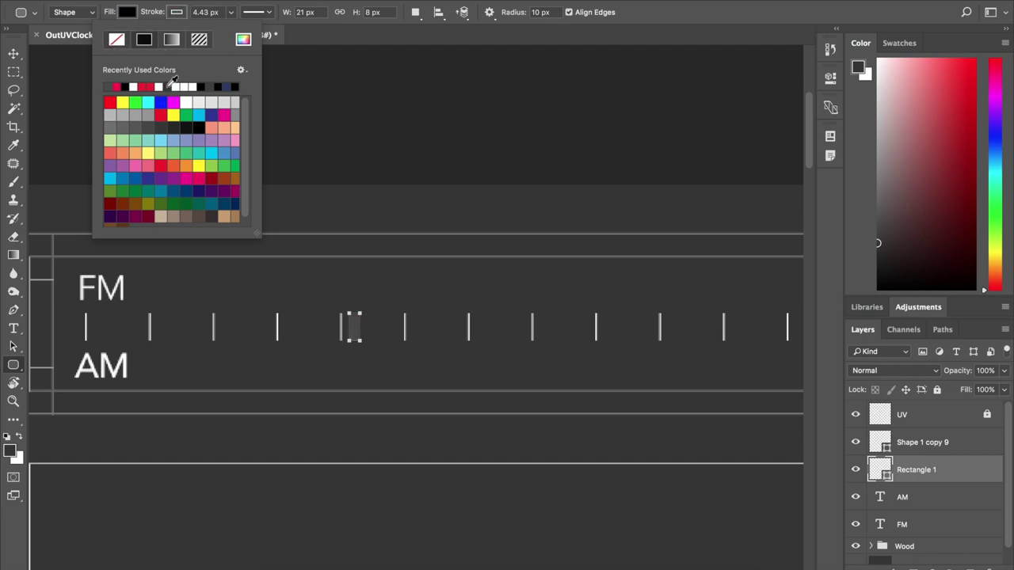
{"action": "left_click", "coordinate": [144, 118]}
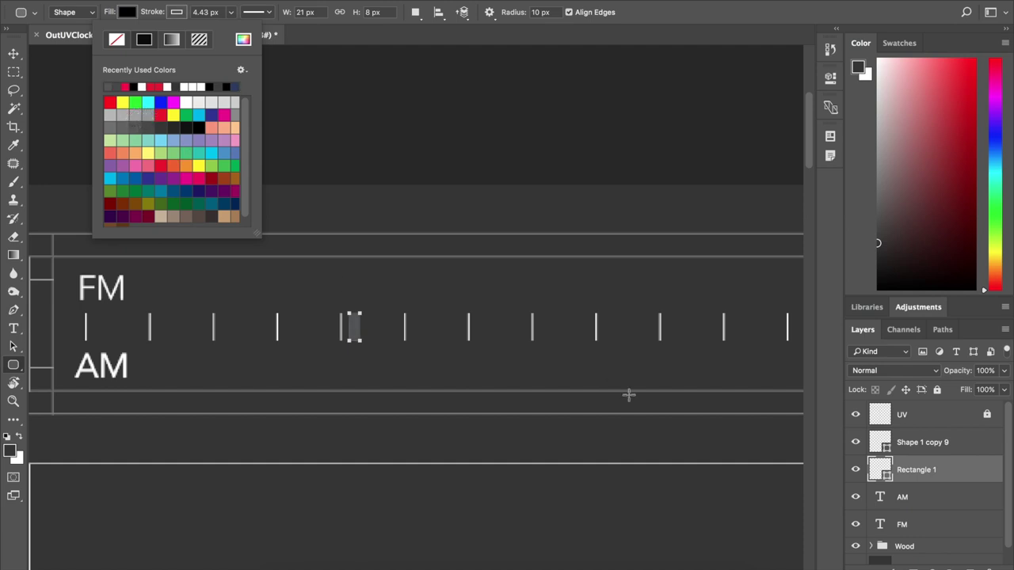
{"action": "left_click", "coordinate": [279, 16]}
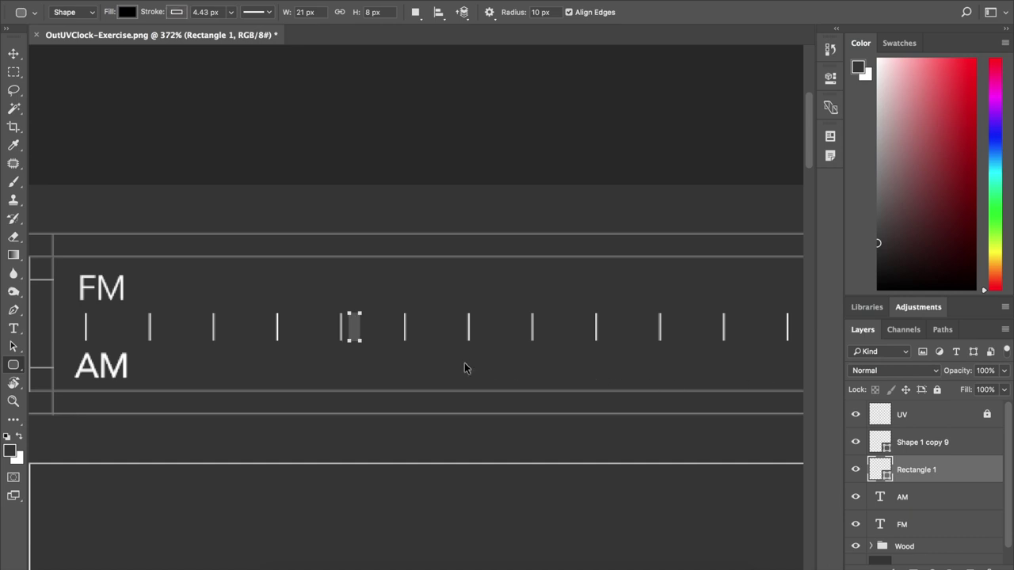
{"action": "key", "text": "Left"}
{"action": "key", "text": "Left"}
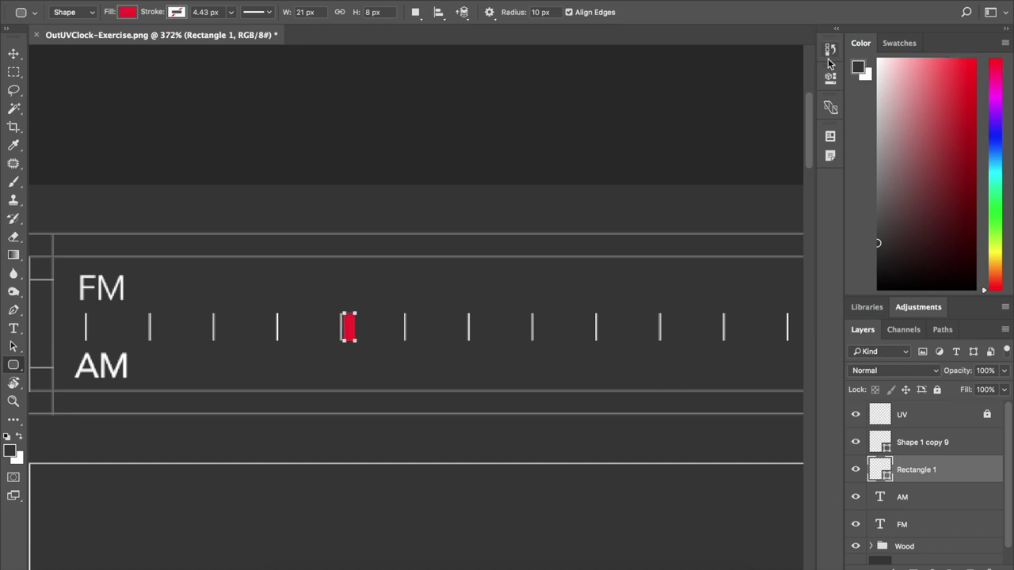
{"action": "left_click", "coordinate": [830, 76]}
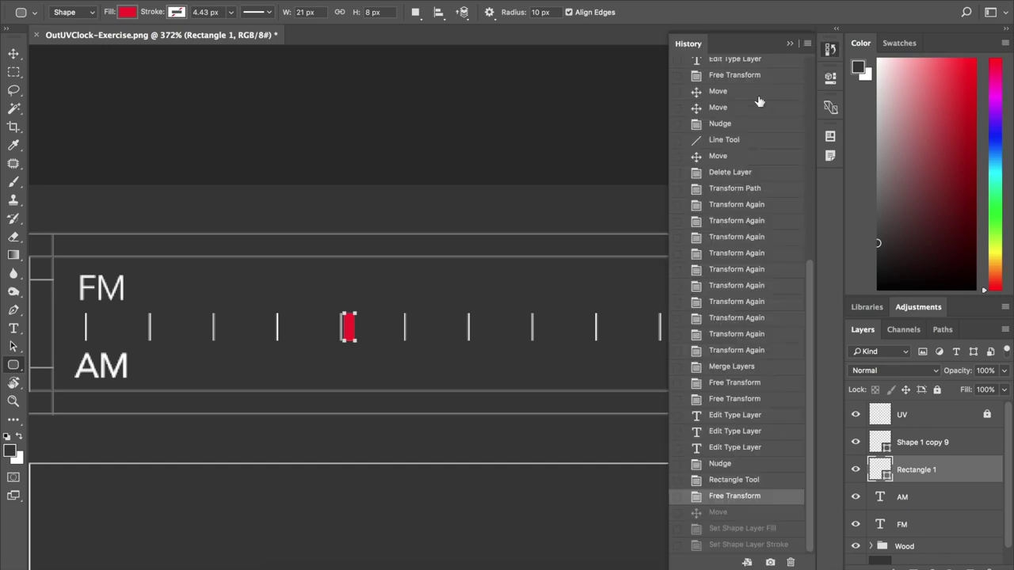
{"action": "left_click", "coordinate": [717, 512]}
{"action": "left_click", "coordinate": [14, 55]}
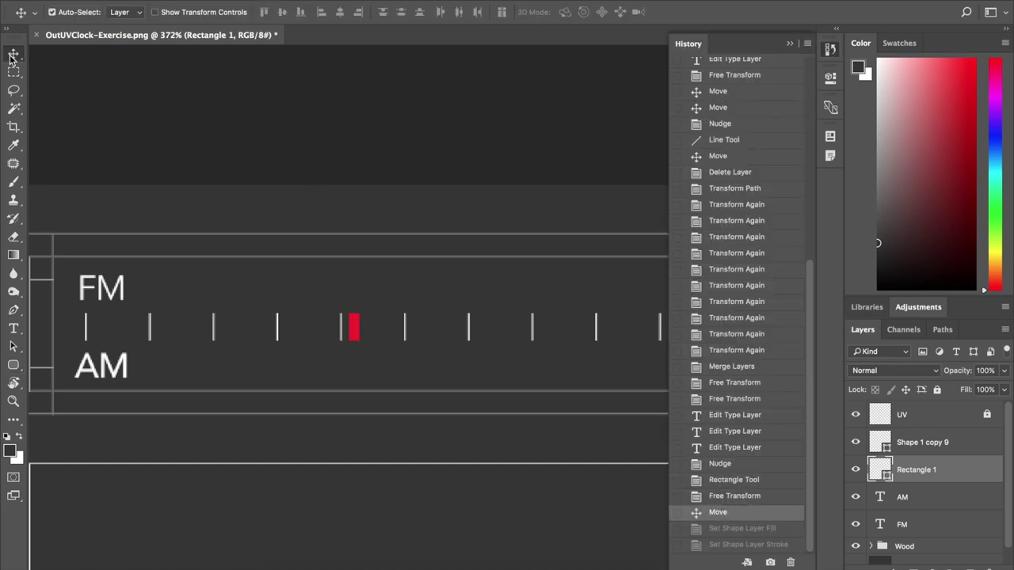
{"action": "left_click", "coordinate": [215, 119]}
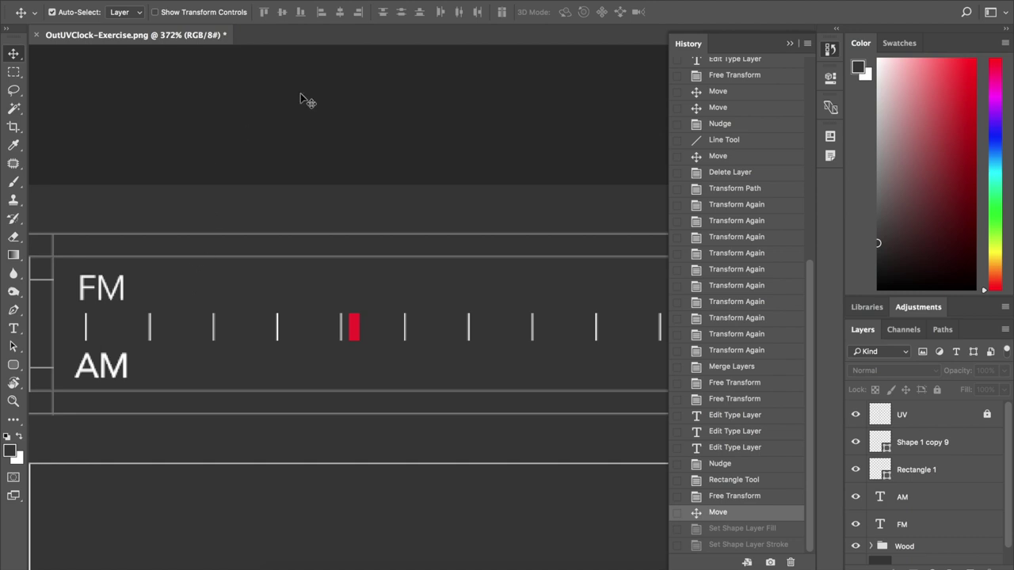
{"action": "left_click", "coordinate": [791, 45]}
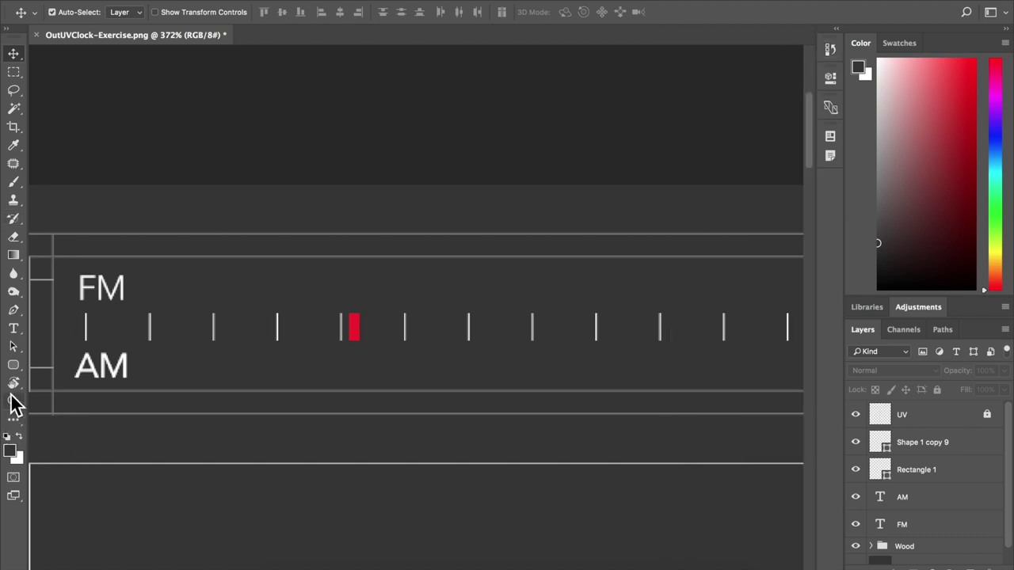
{"action": "left_click", "coordinate": [15, 365]}
Draw a long rounded bar across the tuning scale with a black fill and grey outline
{"action": "mouse_move", "coordinate": [73, 310]}
{"action": "left_mouse_down"}
{"action": "mouse_move", "coordinate": [874, 354]}
{"action": "mouse_move", "coordinate": [640, 343]}
{"action": "left_mouse_up"}
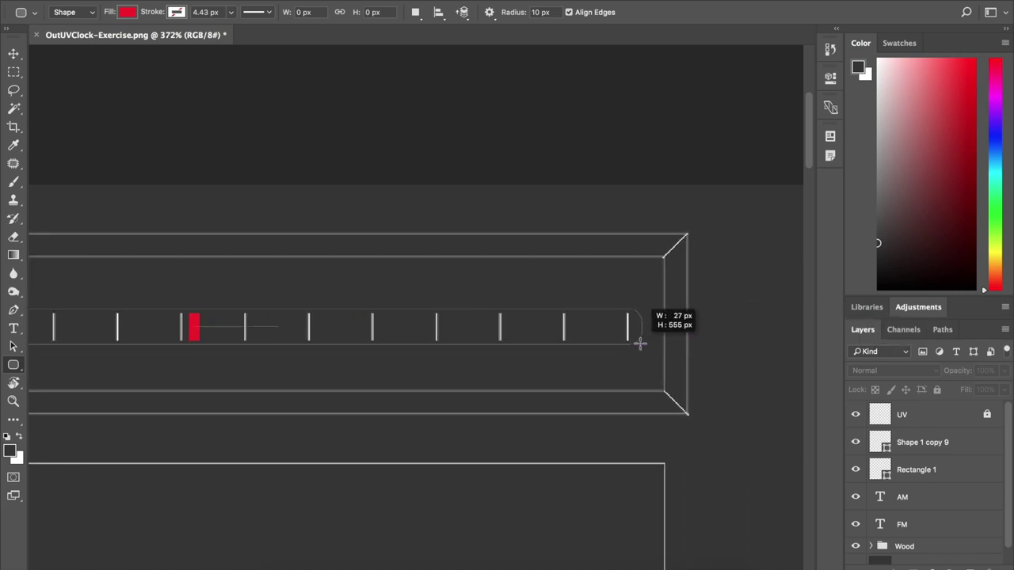
{"action": "left_click_drag", "start_coordinate": [640, 343], "coordinate": [640, 343]}
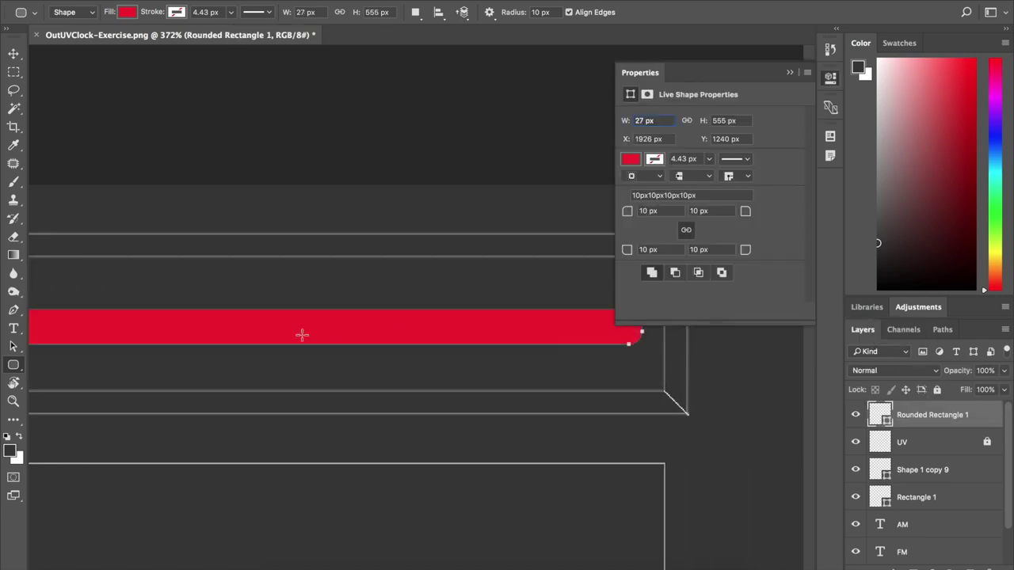
{"action": "left_click", "coordinate": [632, 160]}
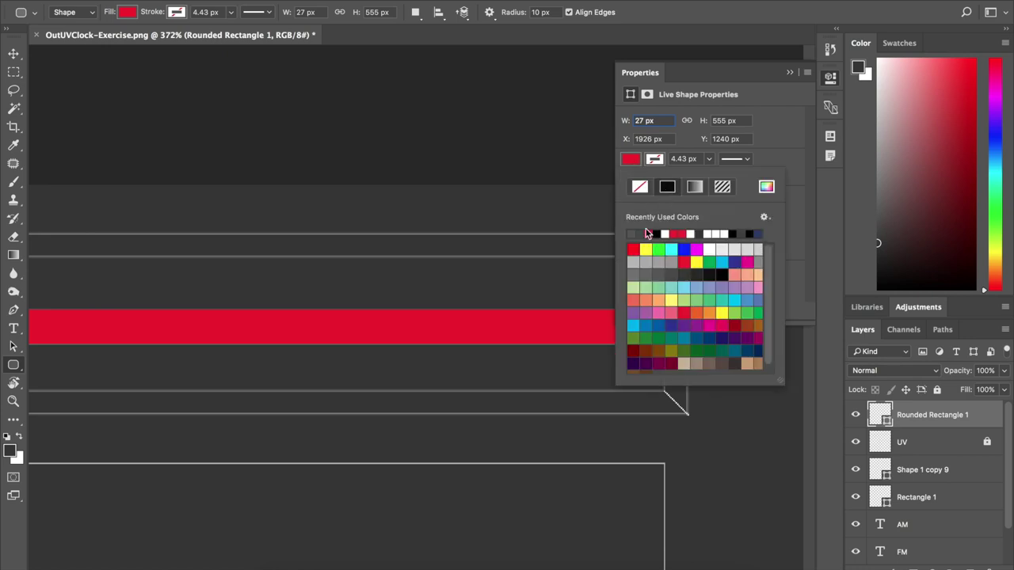
{"action": "left_click", "coordinate": [656, 234]}
{"action": "left_click", "coordinate": [654, 158]}
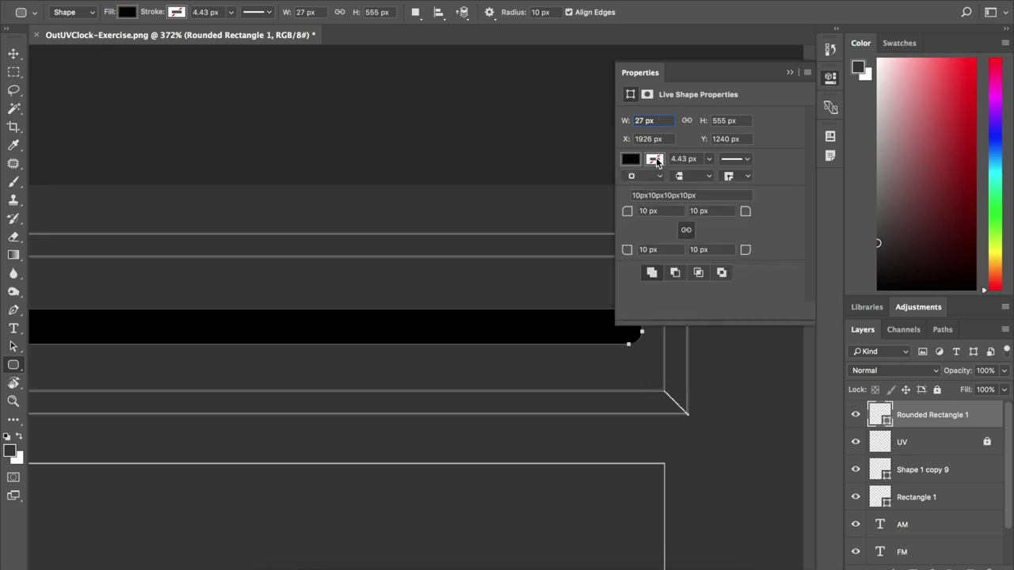
{"action": "left_click", "coordinate": [656, 163]}
{"action": "left_click", "coordinate": [656, 159]}
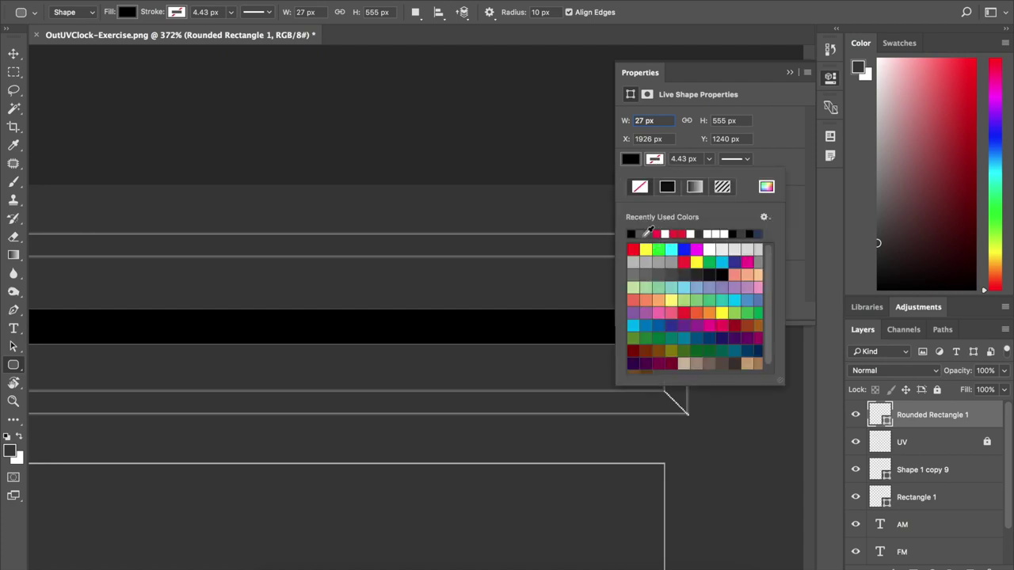
{"action": "left_click", "coordinate": [659, 275]}
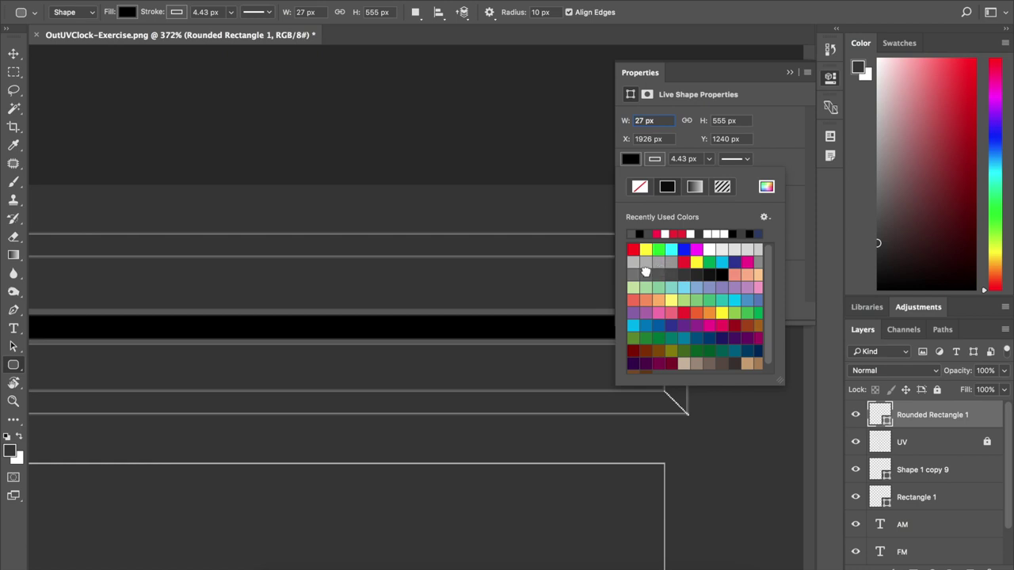
{"action": "left_click", "coordinate": [646, 275]}
{"action": "left_click", "coordinate": [657, 274]}
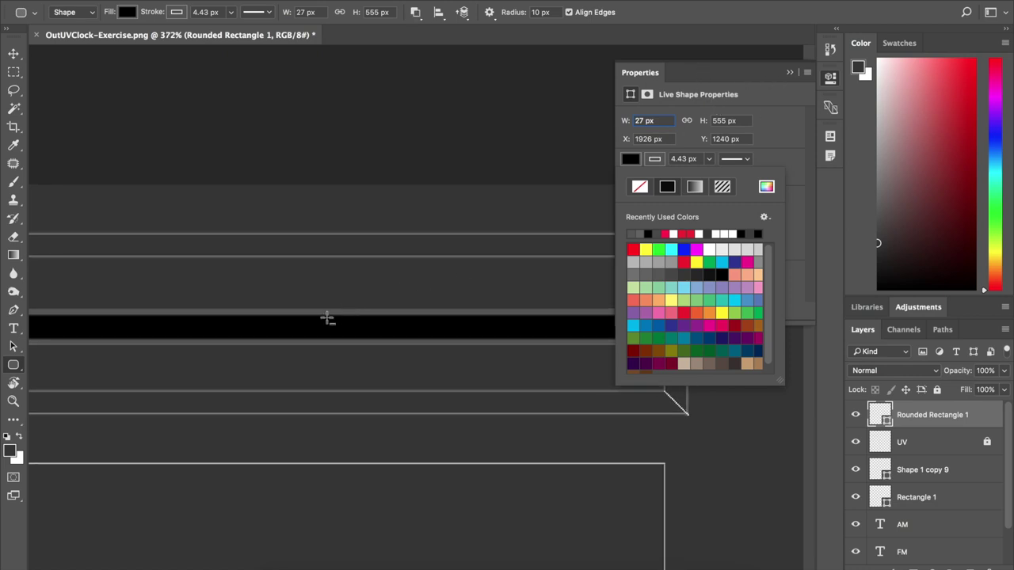
{"action": "scroll", "coordinate": [327, 319], "scroll_direction": "down", "scroll_amount": 4, "text": "alt"}
{"action": "scroll", "coordinate": [327, 318], "scroll_direction": "up", "scroll_amount": 1, "text": "alt"}
{"action": "scroll", "coordinate": [327, 319], "scroll_direction": "up", "scroll_amount": 1, "text": "alt"}
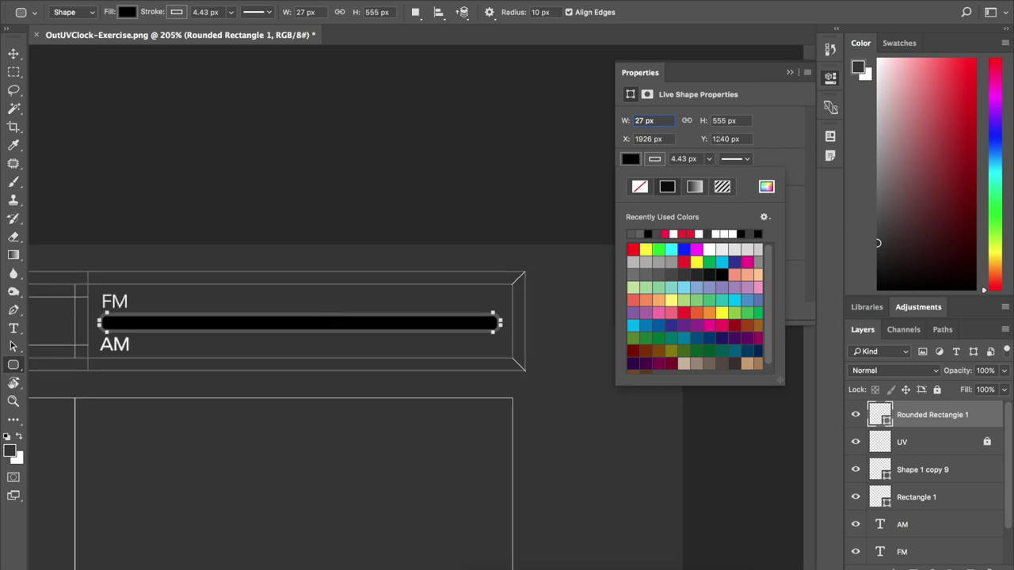
{"action": "left_click", "coordinate": [781, 73]}
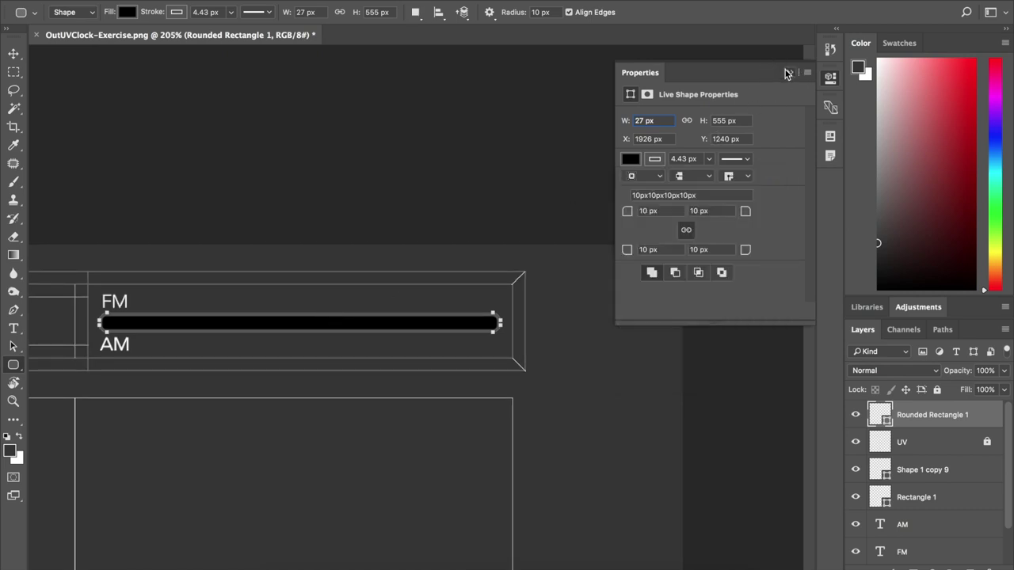
{"action": "left_click", "coordinate": [790, 72]}
Move Rounded Rectangle 1 beneath the tick and marker layers and check the result
{"action": "left_click_drag", "start_coordinate": [942, 418], "coordinate": [937, 506]}
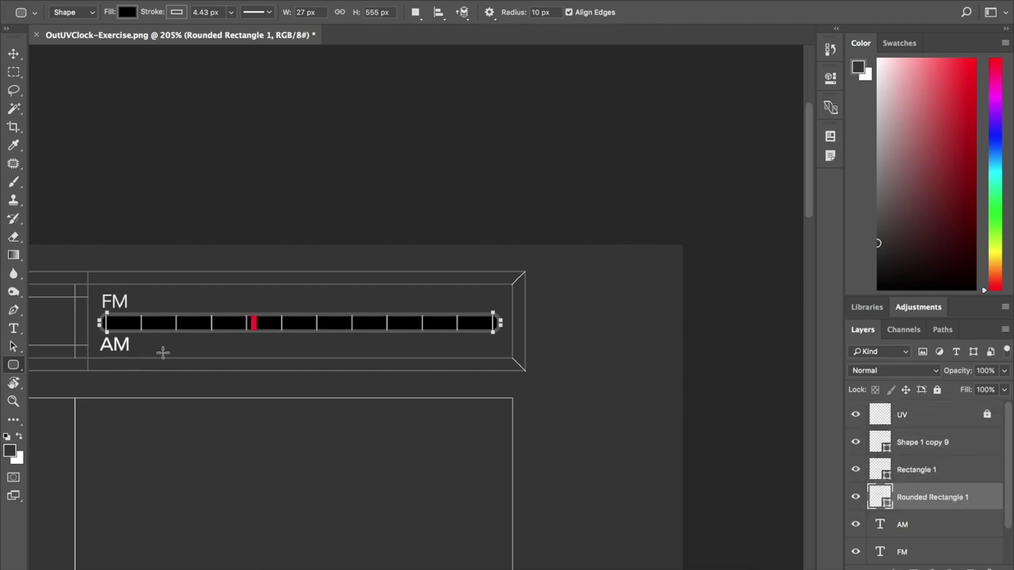
{"action": "left_click", "coordinate": [13, 53]}
{"action": "left_click", "coordinate": [299, 178]}
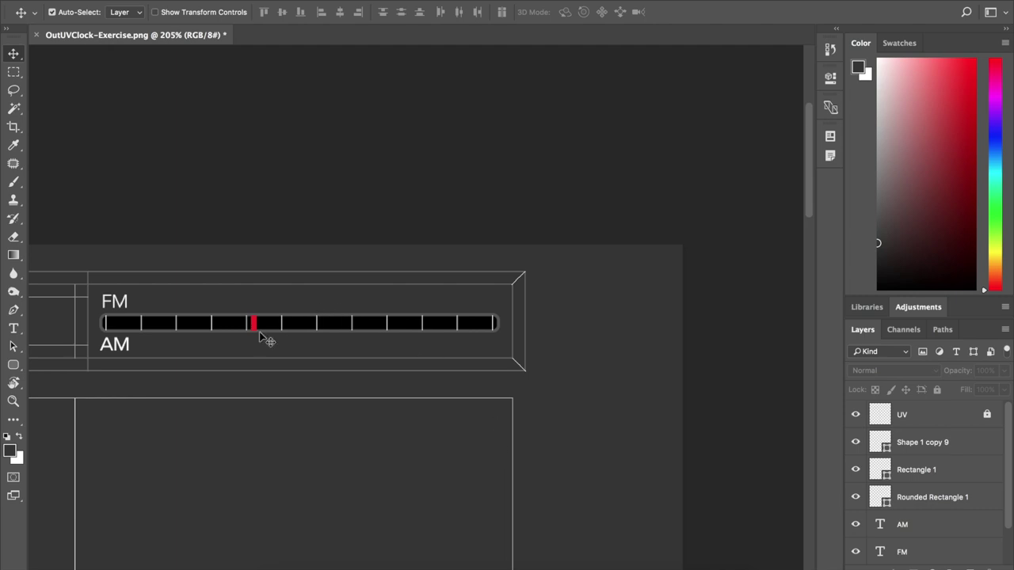
{"action": "scroll", "coordinate": [264, 339], "scroll_direction": "up", "scroll_amount": 3, "text": "alt"}
{"action": "scroll", "coordinate": [263, 338], "scroll_direction": "up", "scroll_amount": 2, "text": "alt"}
{"action": "scroll", "coordinate": [263, 339], "scroll_direction": "down", "scroll_amount": 1, "text": "alt"}
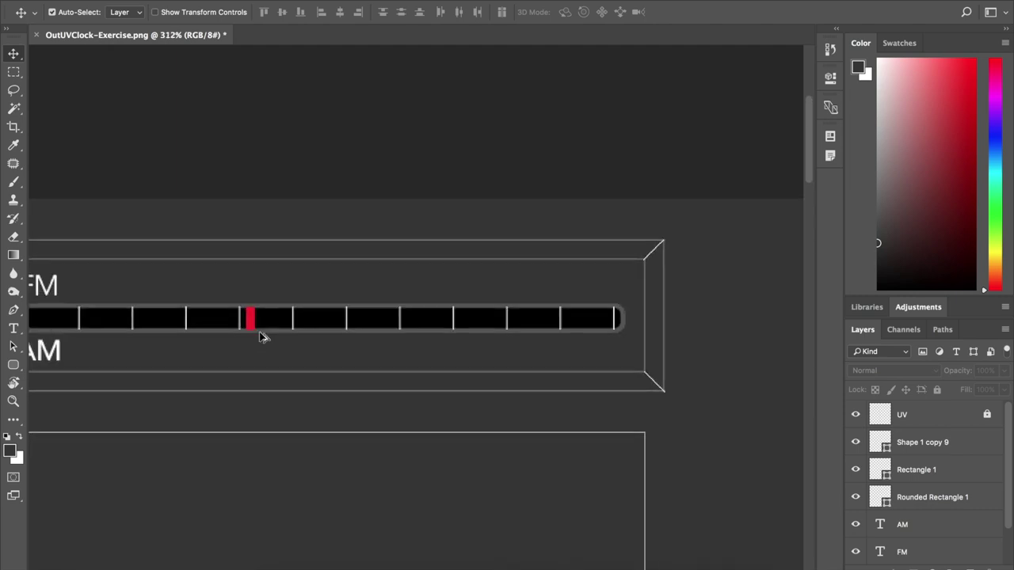
Select the rounded bar, keeping its black fill, and start free-transforming it
{"action": "left_click", "coordinate": [907, 444]}
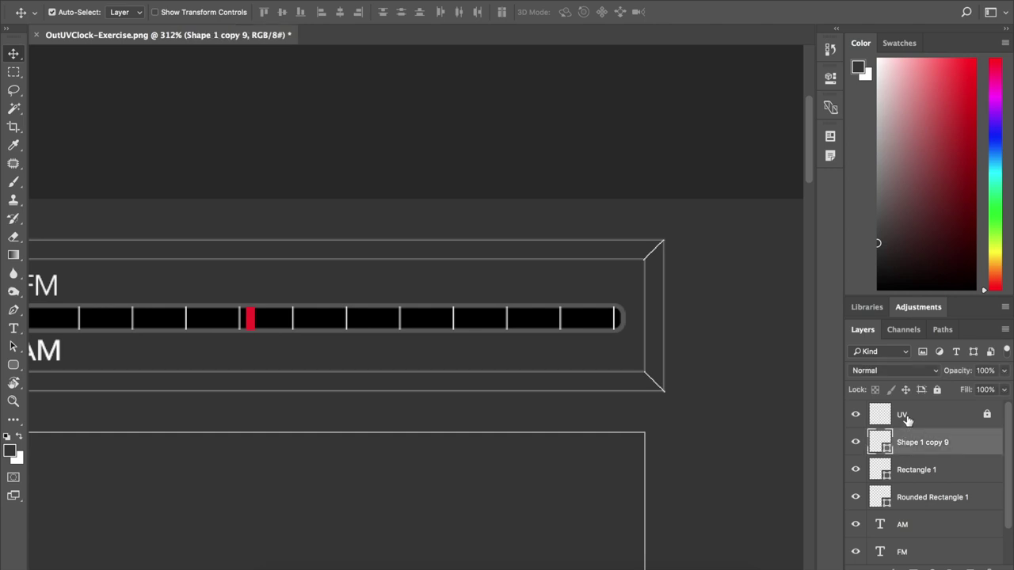
{"action": "left_click", "coordinate": [884, 470]}
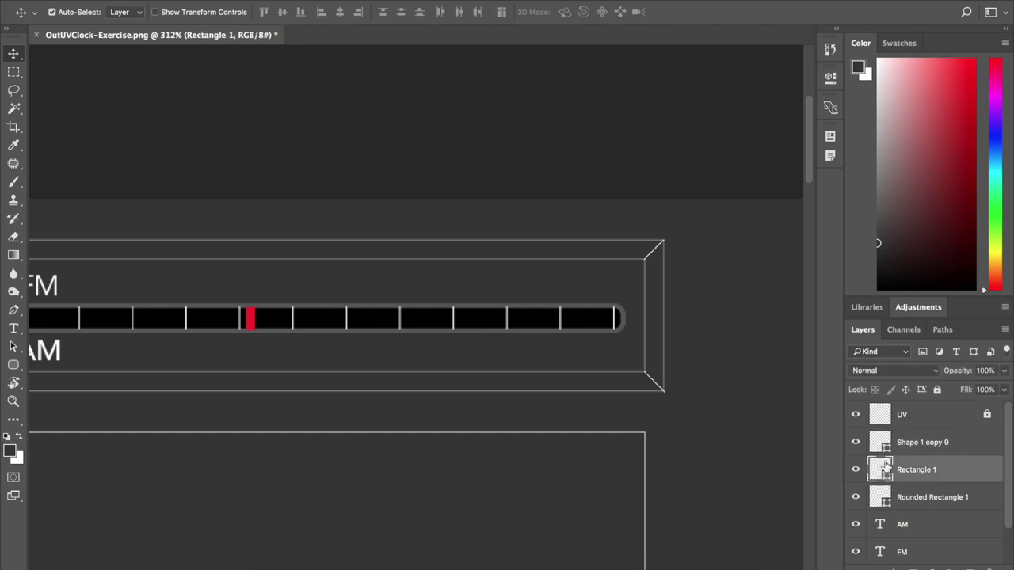
{"action": "double_click", "coordinate": [885, 496]}
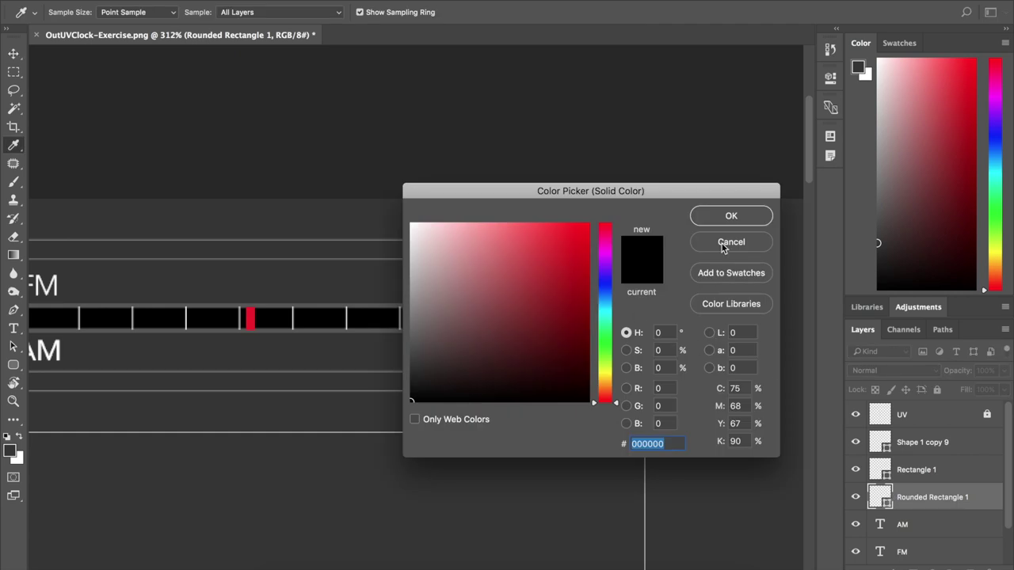
{"action": "left_click", "coordinate": [731, 243]}
{"action": "key", "text": "v"}
{"action": "key", "text": "ctrl+t"}
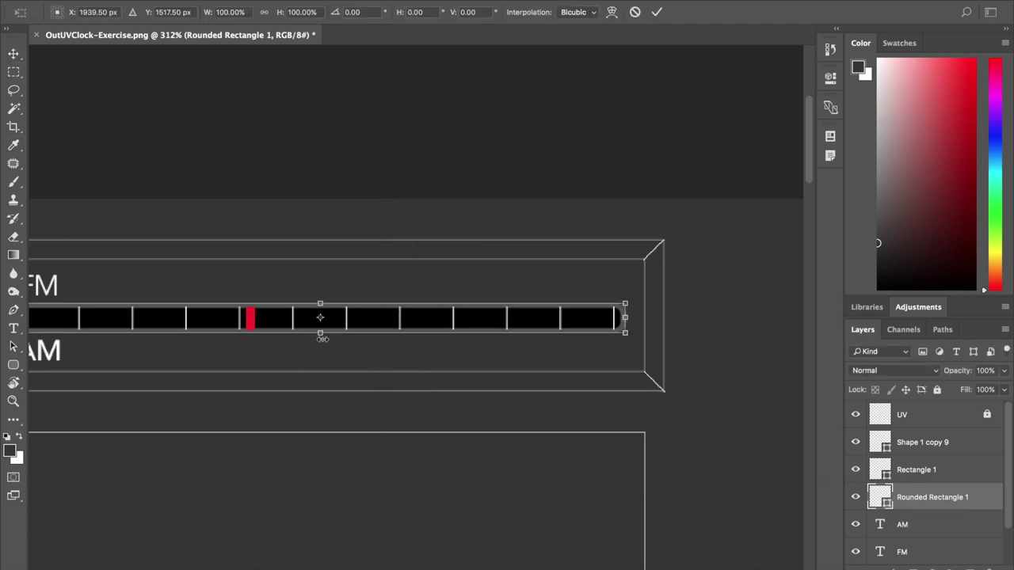
Make the rounded bar taller and extend its left end slightly
{"action": "left_click_drag", "start_coordinate": [319, 334], "coordinate": [319, 333]}
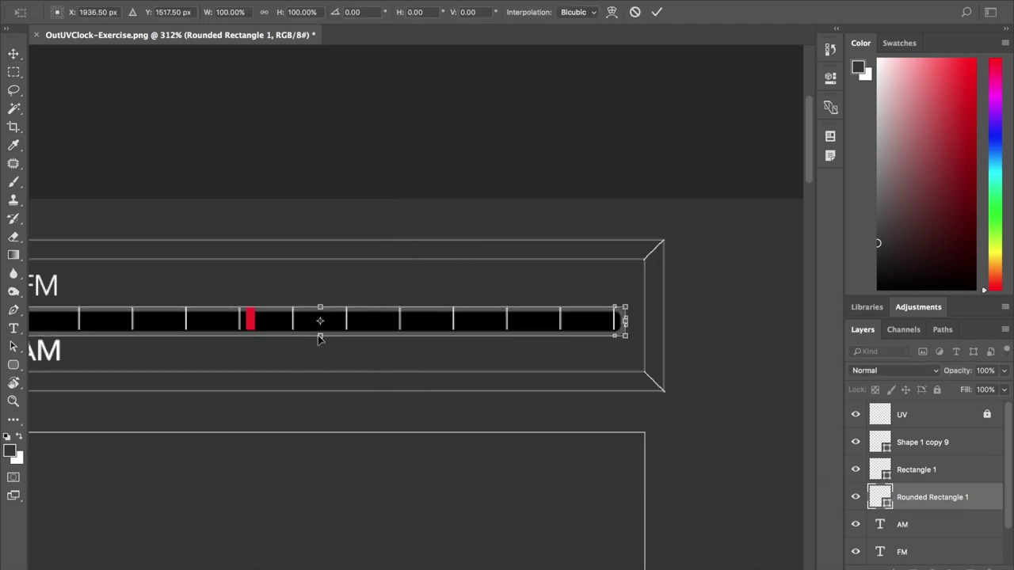
{"action": "left_click_drag", "start_coordinate": [319, 333], "coordinate": [319, 338], "text": "alt"}
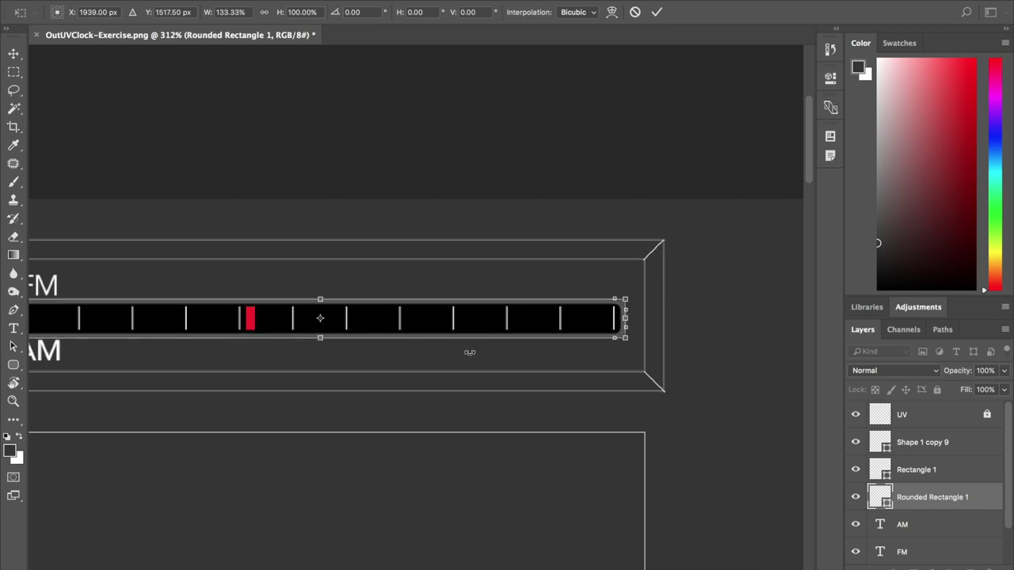
{"action": "scroll", "coordinate": [340, 362], "scroll_direction": "left", "scroll_amount": 5}
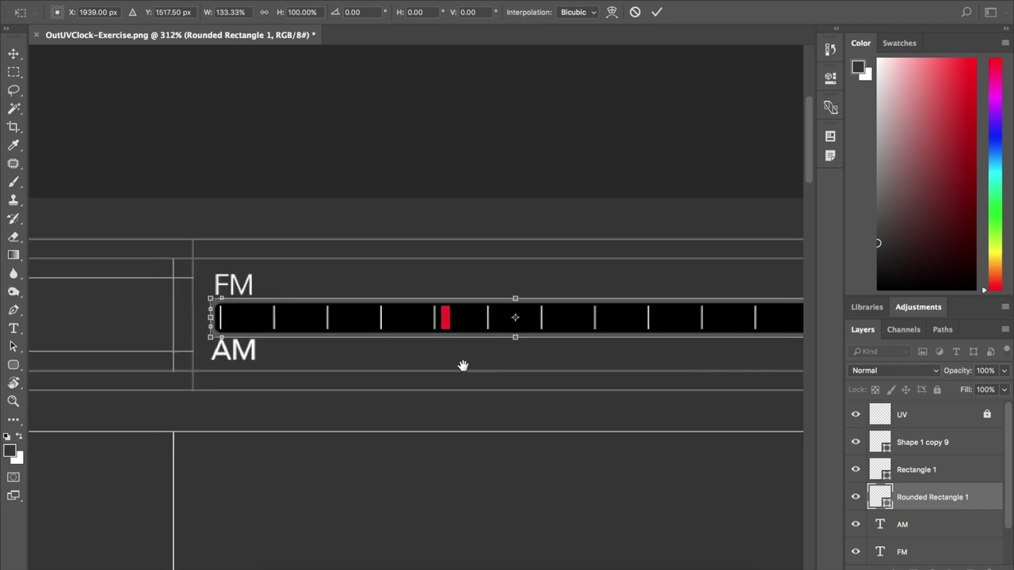
{"action": "left_click_drag", "start_coordinate": [210, 317], "coordinate": [204, 317], "text": "alt"}
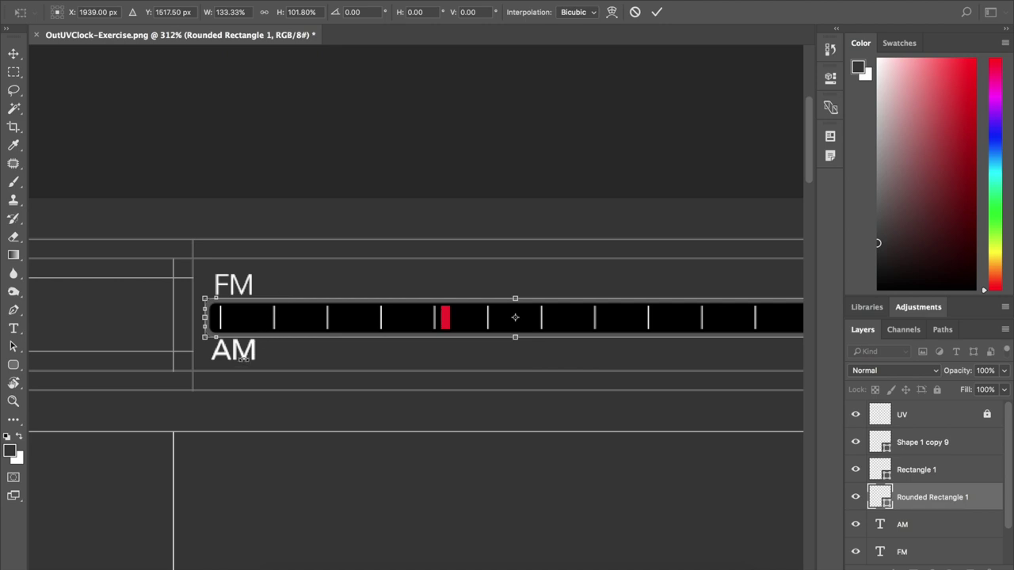
{"action": "key", "text": "Return"}
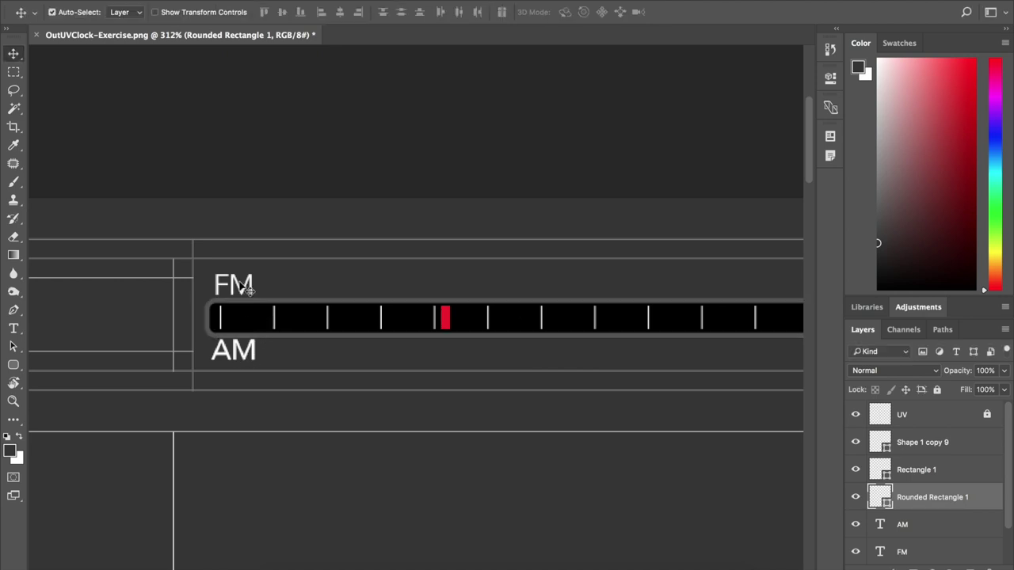
Shorten the bar, Rectangle 1 and Shape 1 copy 9 layers together slightly from the top
{"action": "left_click", "coordinate": [927, 471], "text": "shift"}
{"action": "left_click", "coordinate": [927, 444], "text": "shift"}
{"action": "key", "text": "ctrl+t"}
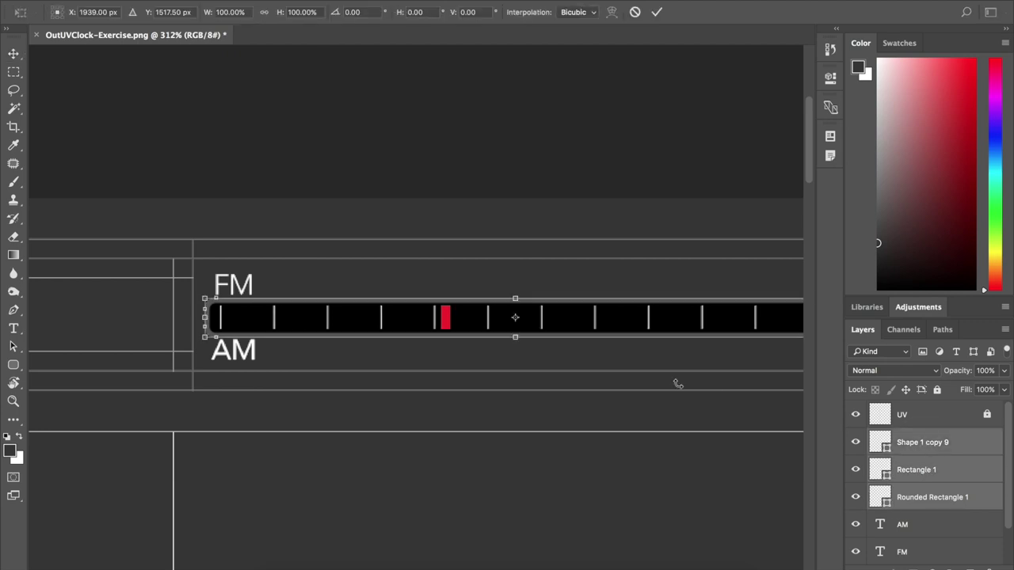
{"action": "left_click_drag", "start_coordinate": [514, 300], "coordinate": [513, 304]}
{"action": "key", "text": "Return"}
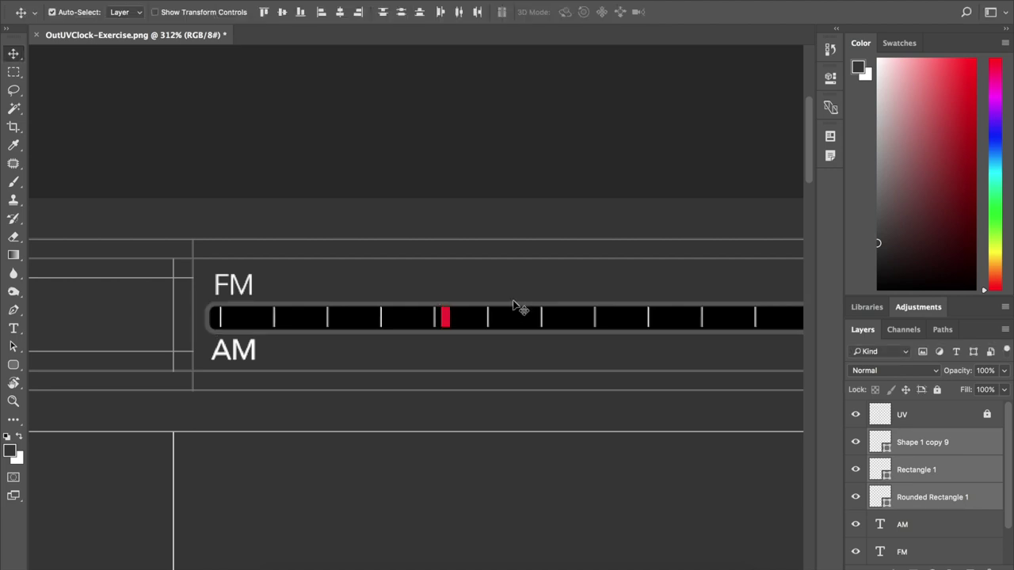
{"action": "left_click", "coordinate": [931, 450]}
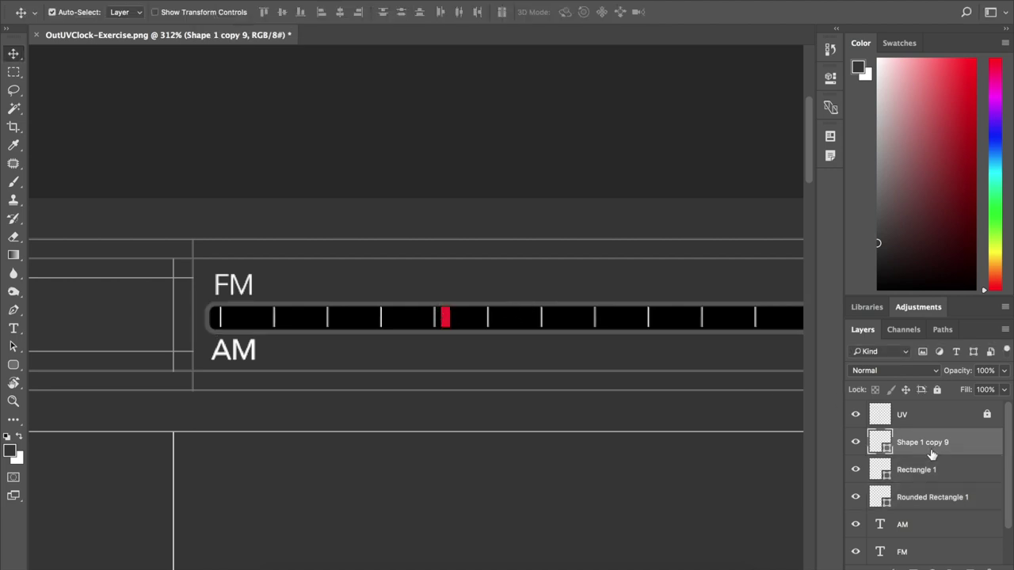
Shorten the white tick marks in Shape 1 copy 9
{"action": "key", "text": "ctrl+t"}
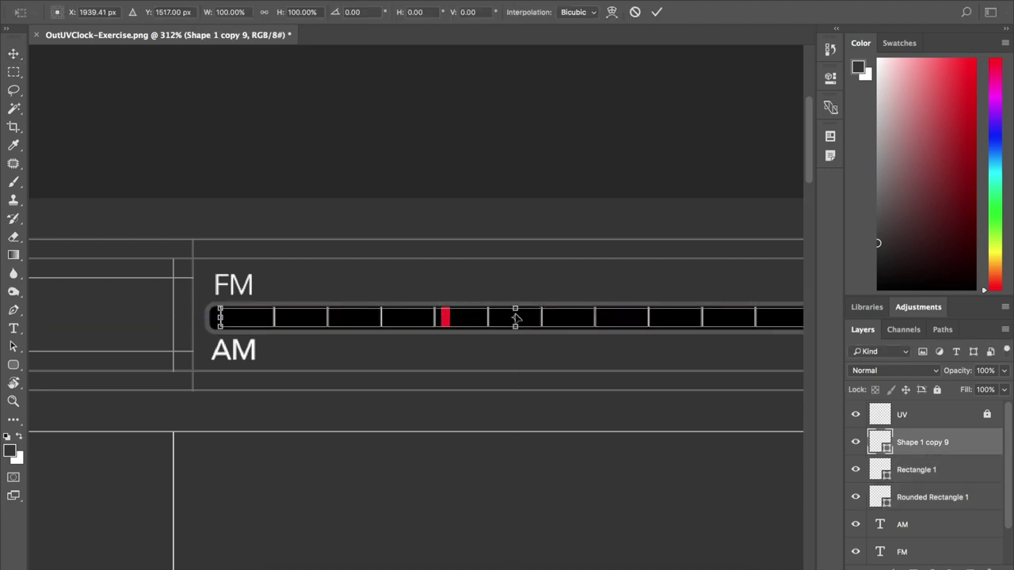
{"action": "left_click_drag", "start_coordinate": [515, 308], "coordinate": [519, 308]}
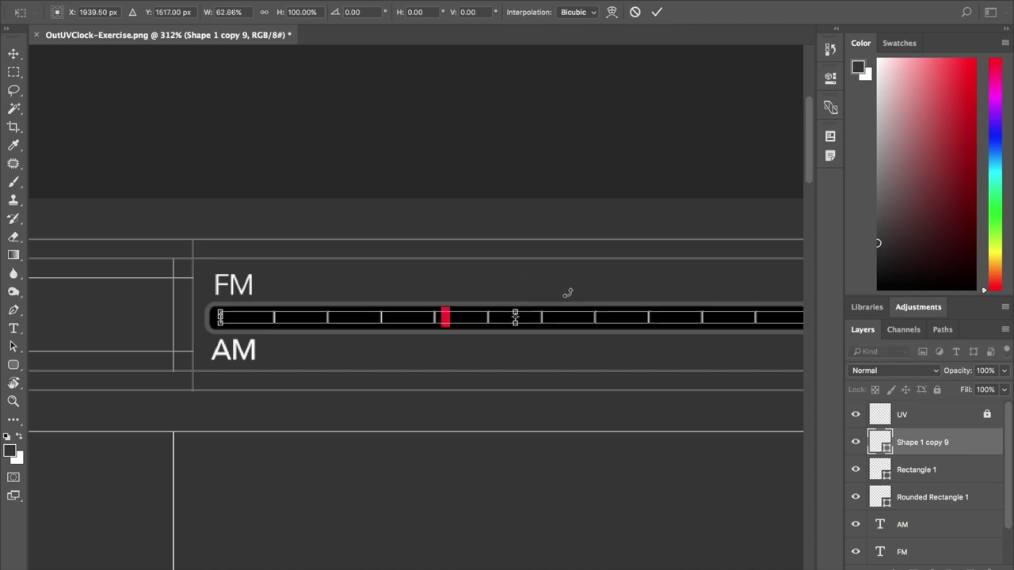
{"action": "key", "text": "Return"}
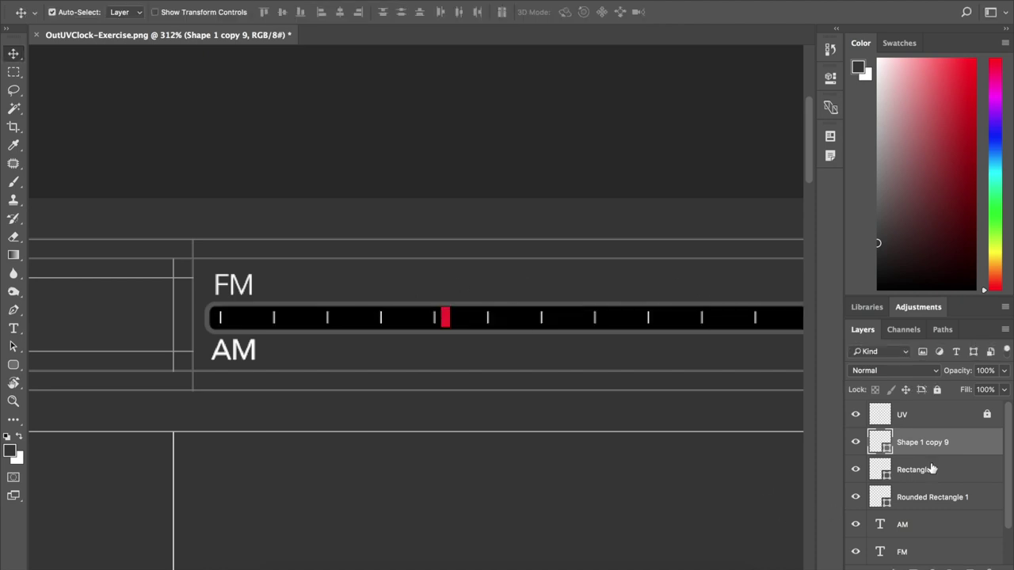
Shrink the red Rectangle 1 marker to 80% width and 75% height
{"action": "left_click", "coordinate": [931, 470]}
{"action": "key", "text": "ctrl+t"}
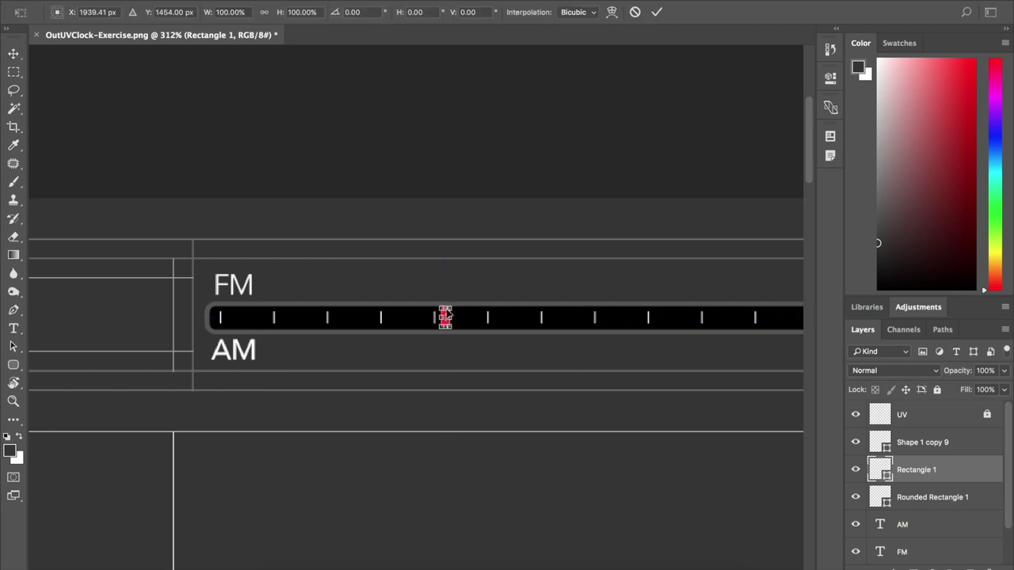
{"action": "scroll", "coordinate": [444, 314], "scroll_direction": "down", "scroll_amount": 1, "text": "alt"}
{"action": "scroll", "coordinate": [444, 314], "scroll_direction": "down", "scroll_amount": 2, "text": "alt"}
{"action": "scroll", "coordinate": [444, 313], "scroll_direction": "up", "scroll_amount": 6, "text": "alt"}
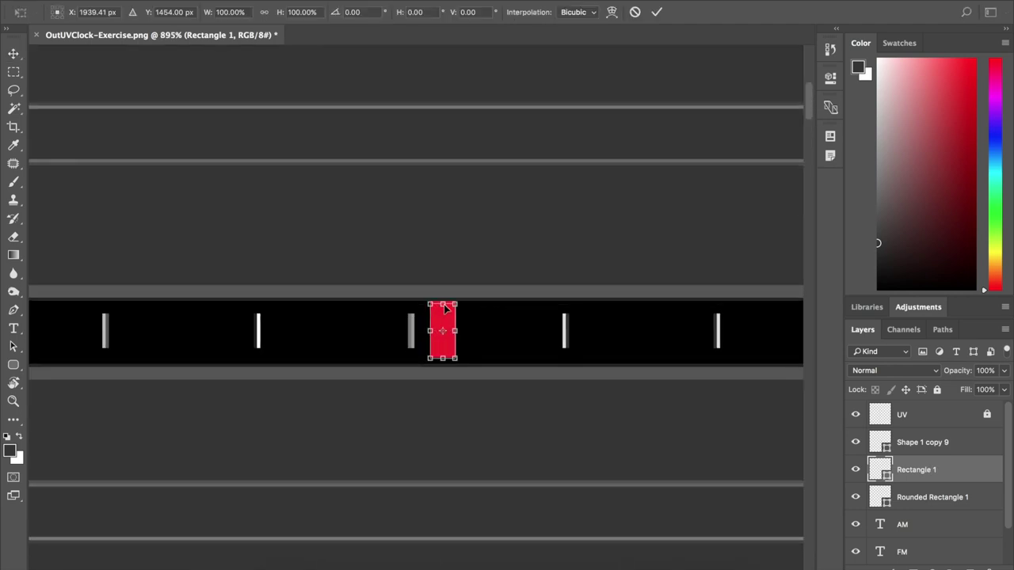
{"action": "left_click_drag", "start_coordinate": [442, 303], "coordinate": [442, 310], "text": "alt"}
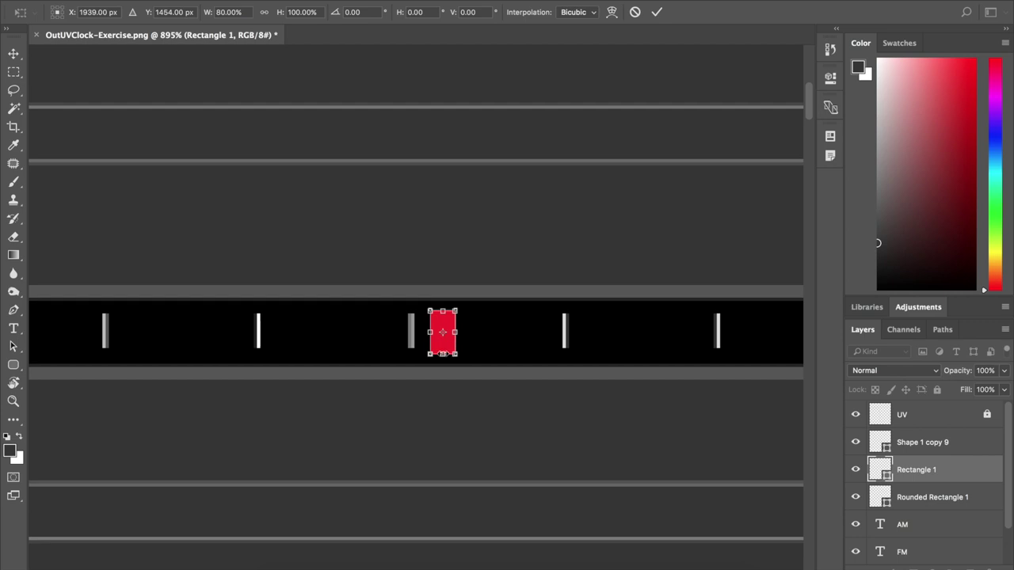
{"action": "left_click_drag", "start_coordinate": [456, 332], "coordinate": [437, 346]}
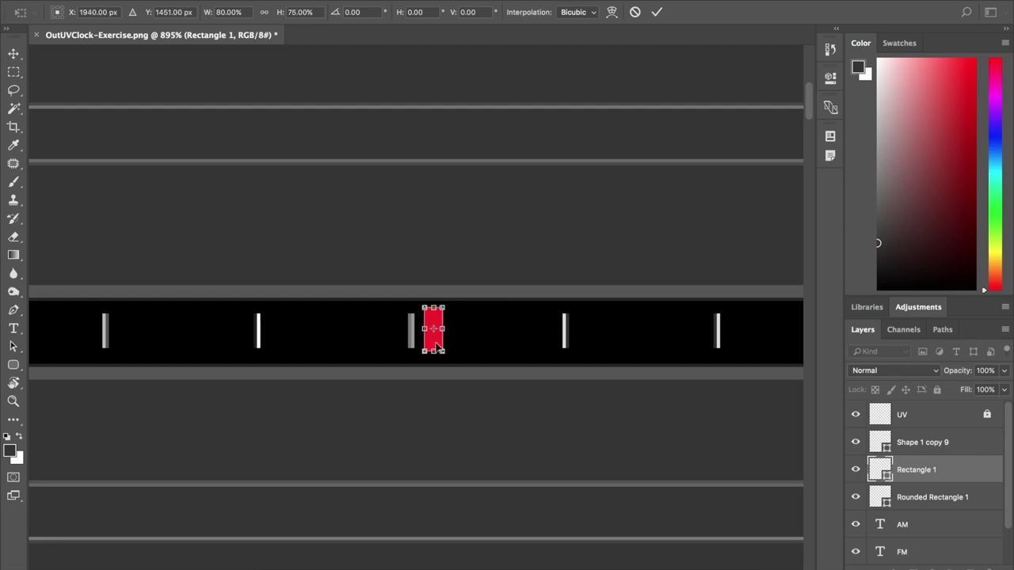
{"action": "key", "text": "Return"}
{"action": "scroll", "coordinate": [436, 346], "scroll_direction": "up", "scroll_amount": 2, "text": "alt"}
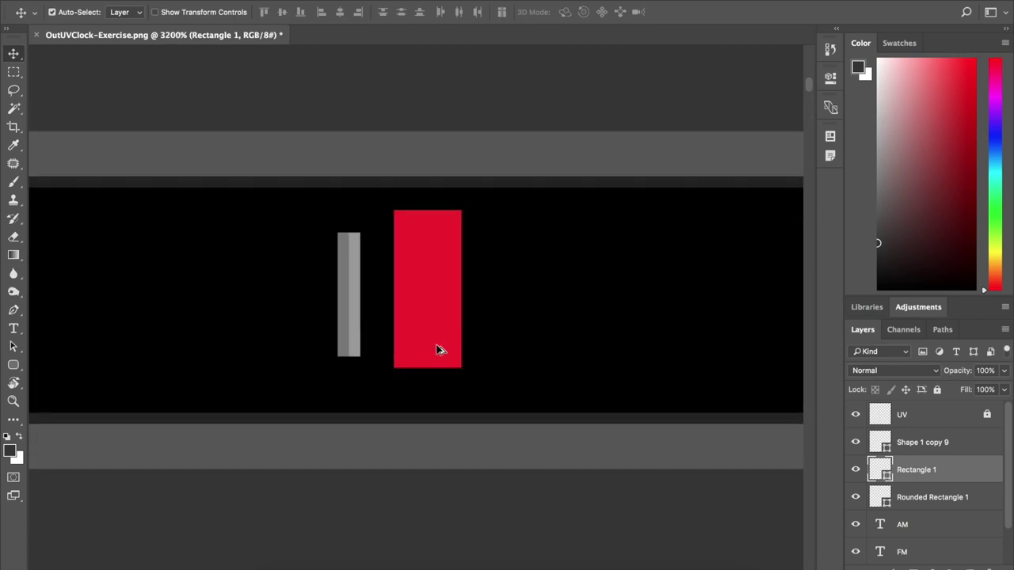
{"action": "scroll", "coordinate": [438, 348], "scroll_direction": "down", "scroll_amount": 3, "text": "alt"}
{"action": "scroll", "coordinate": [439, 348], "scroll_direction": "down", "scroll_amount": 5, "text": "alt"}
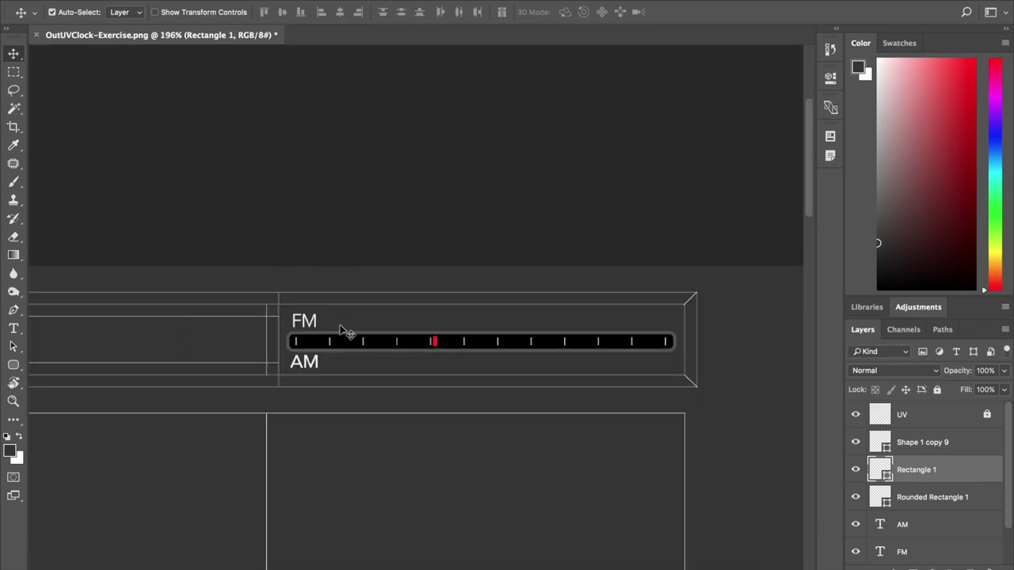
Zoom out and reset the canvas view rotation to 0°
{"action": "mouse_move", "coordinate": [262, 319]}
{"action": "left_mouse_down"}
{"action": "mouse_move", "coordinate": [465, 310]}
{"action": "mouse_move", "coordinate": [340, 219]}
{"action": "mouse_move", "coordinate": [280, 238]}
{"action": "mouse_move", "coordinate": [501, 259]}
{"action": "left_mouse_up"}
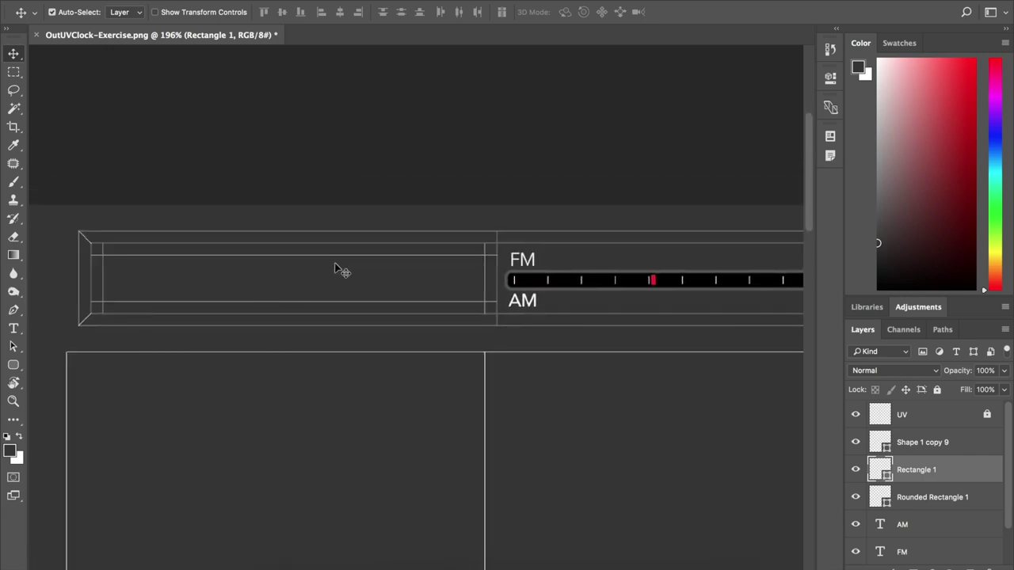
{"action": "scroll", "coordinate": [356, 306], "scroll_direction": "down", "scroll_amount": 1, "text": "alt"}
{"action": "scroll", "coordinate": [341, 281], "scroll_direction": "down", "scroll_amount": 1, "text": "alt"}
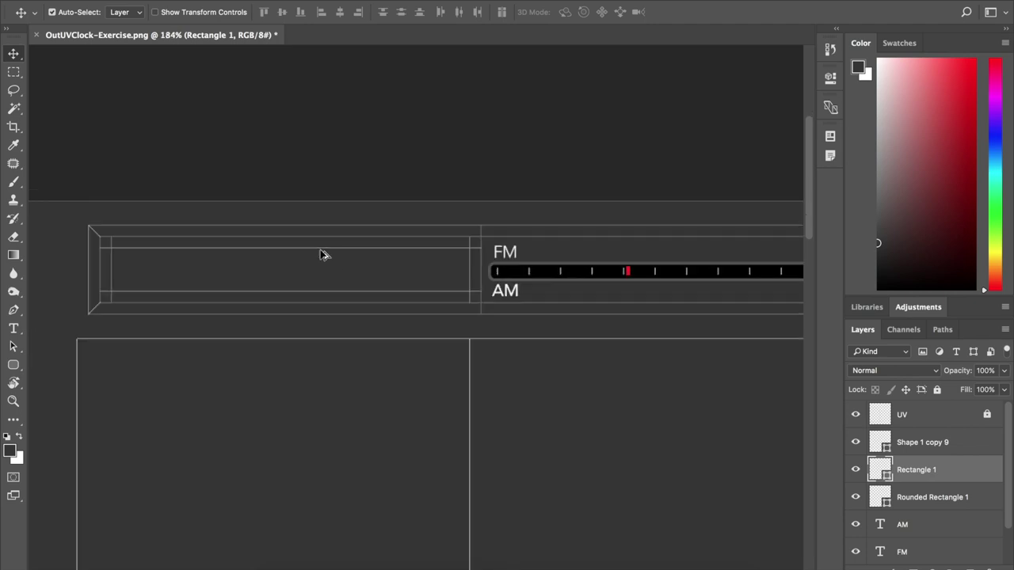
{"action": "scroll", "coordinate": [321, 260], "scroll_direction": "down", "scroll_amount": 1, "text": "alt"}
{"action": "scroll", "coordinate": [317, 265], "scroll_direction": "down", "scroll_amount": 2, "text": "alt"}
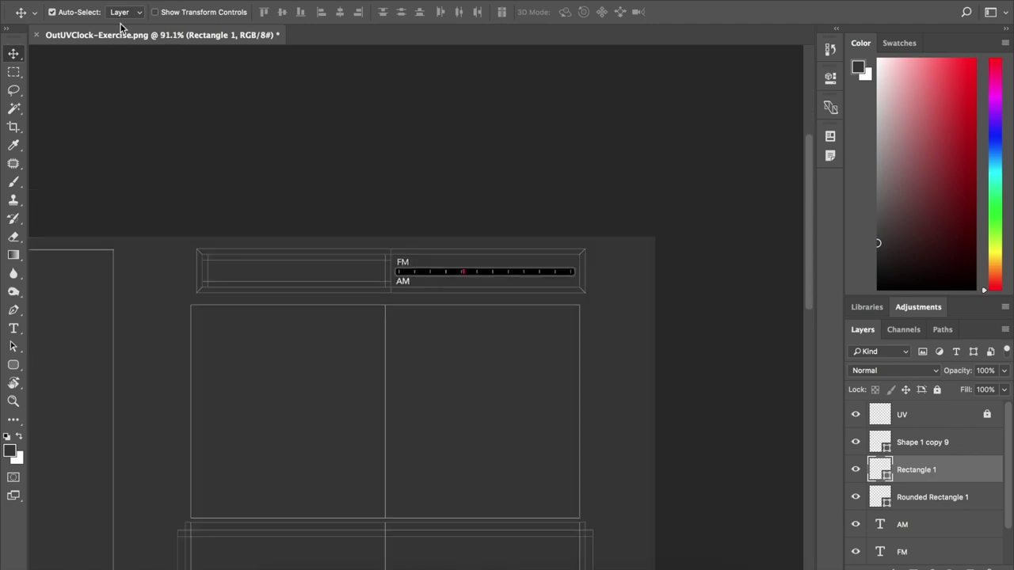
{"action": "scroll", "coordinate": [342, 348], "scroll_direction": "down", "scroll_amount": 1, "text": "alt"}
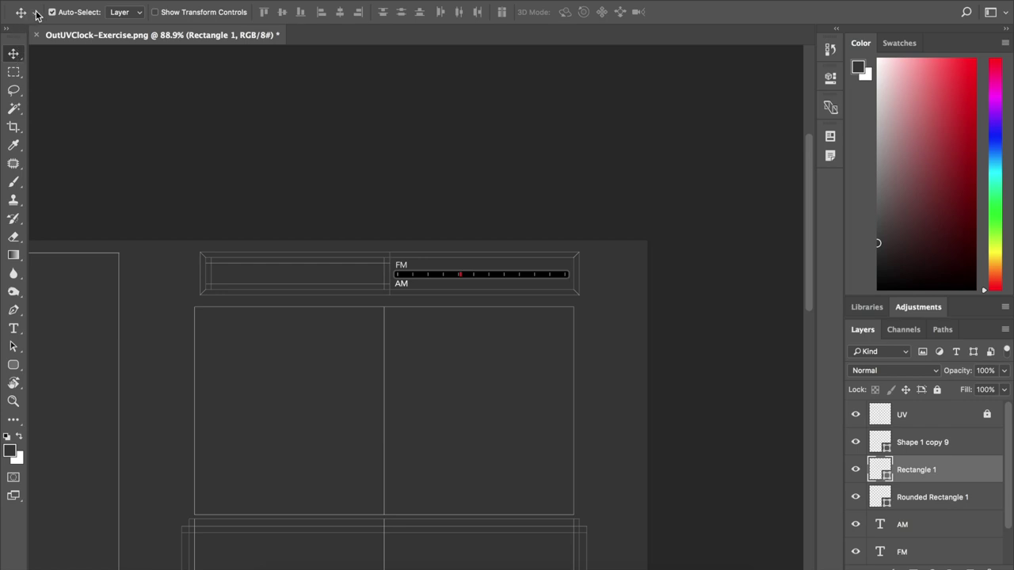
{"action": "key", "text": "r"}
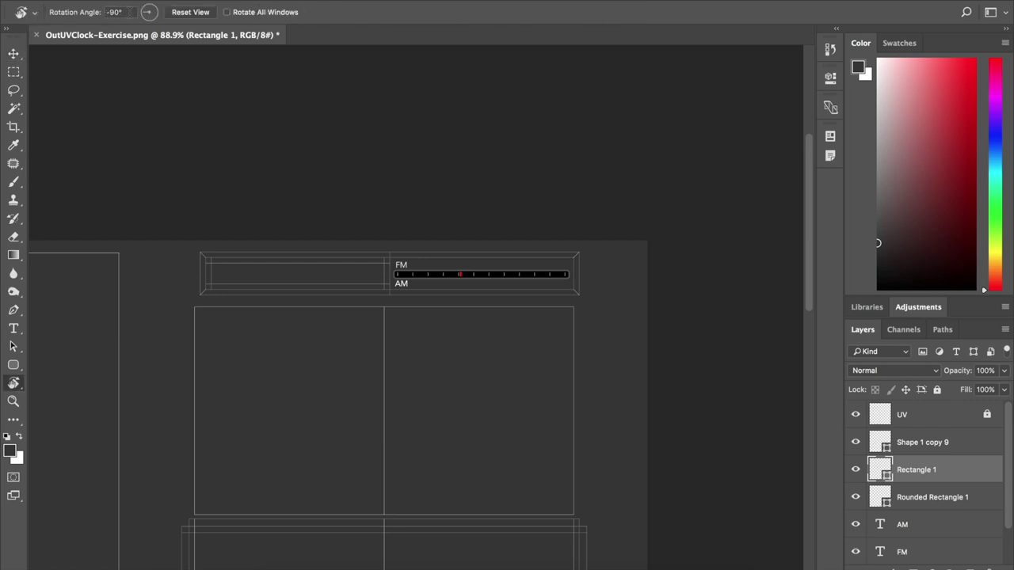
{"action": "type", "text": "0"}
{"action": "key", "text": "Return"}
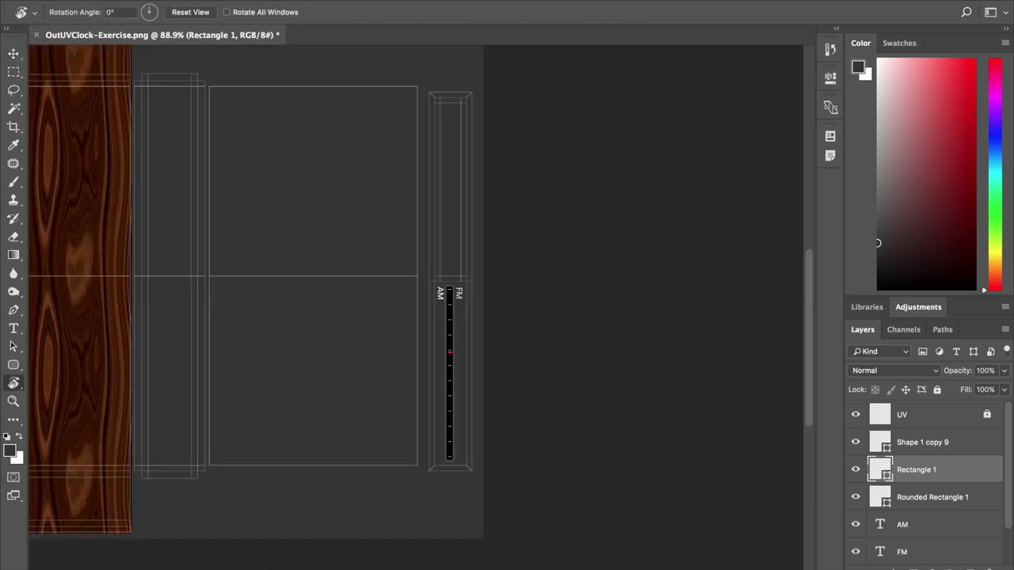
Pan to the wood-textured area, then switch to the wood texture image in Safari
{"action": "key", "text": "v"}
{"action": "left_click_drag", "start_coordinate": [293, 109], "coordinate": [473, 364]}
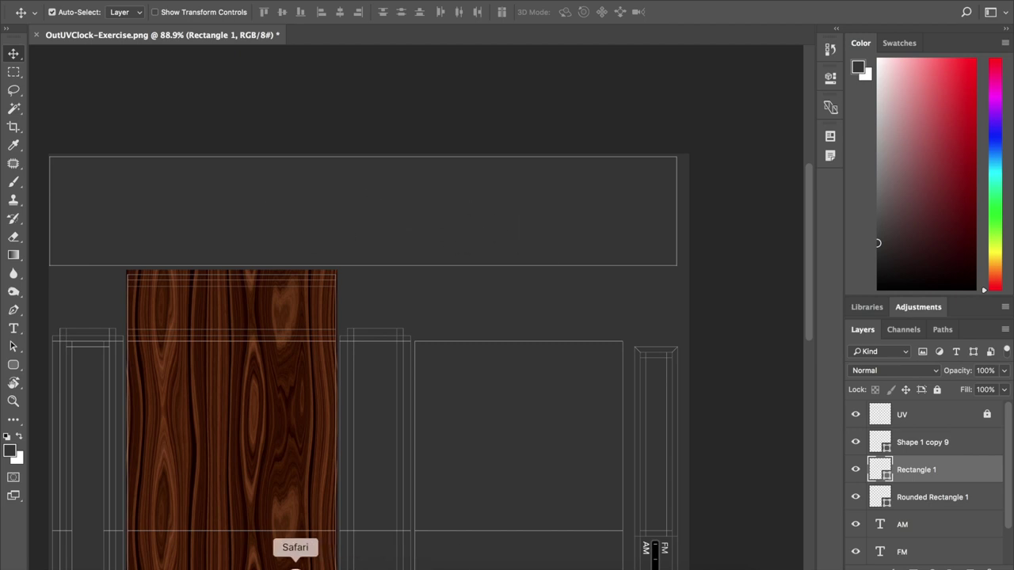
{"action": "left_click", "coordinate": [298, 567]}
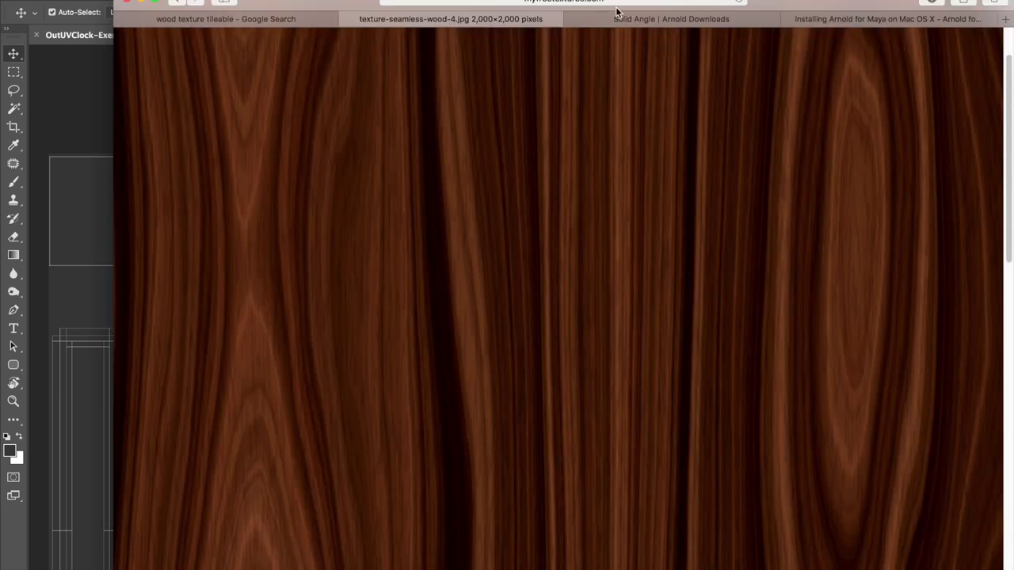
Go to the dafont website and search for 'digital' fonts
{"action": "left_click", "coordinate": [639, 22]}
{"action": "left_click", "coordinate": [623, 1]}
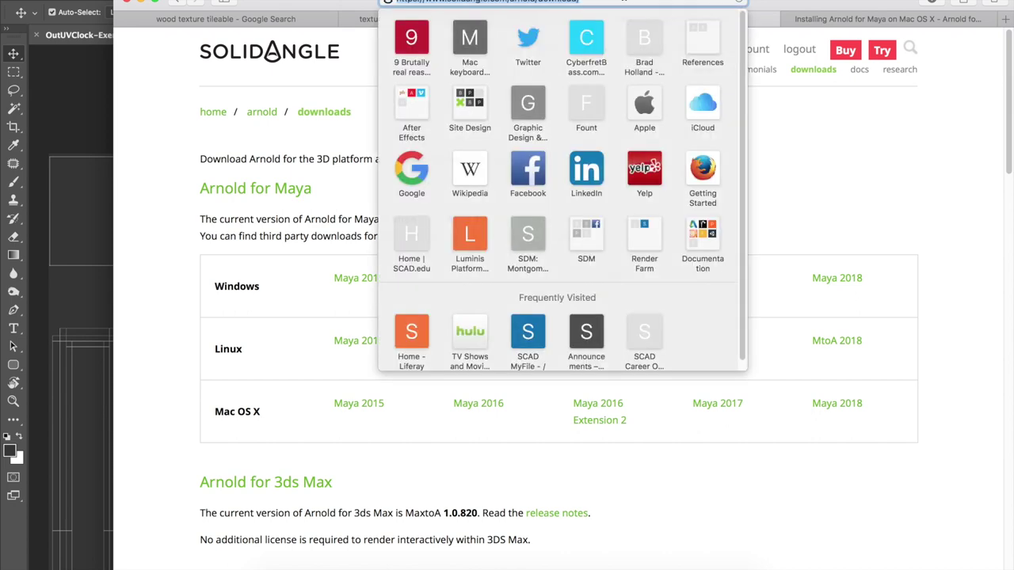
{"action": "type", "text": "dafont.com"}
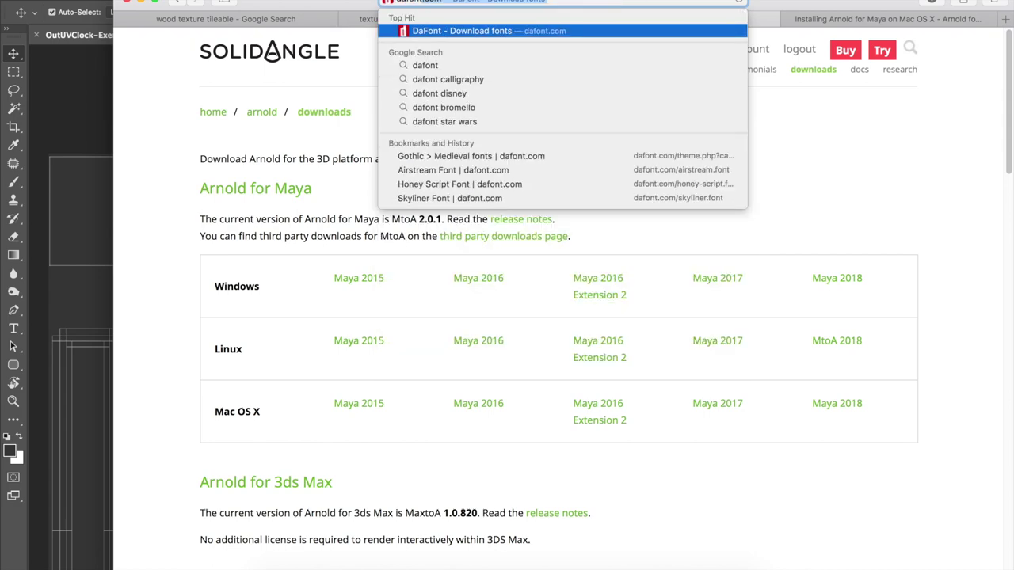
{"action": "key", "text": "Return"}
{"action": "left_click", "coordinate": [838, 138]}
{"action": "type", "text": "digital"}
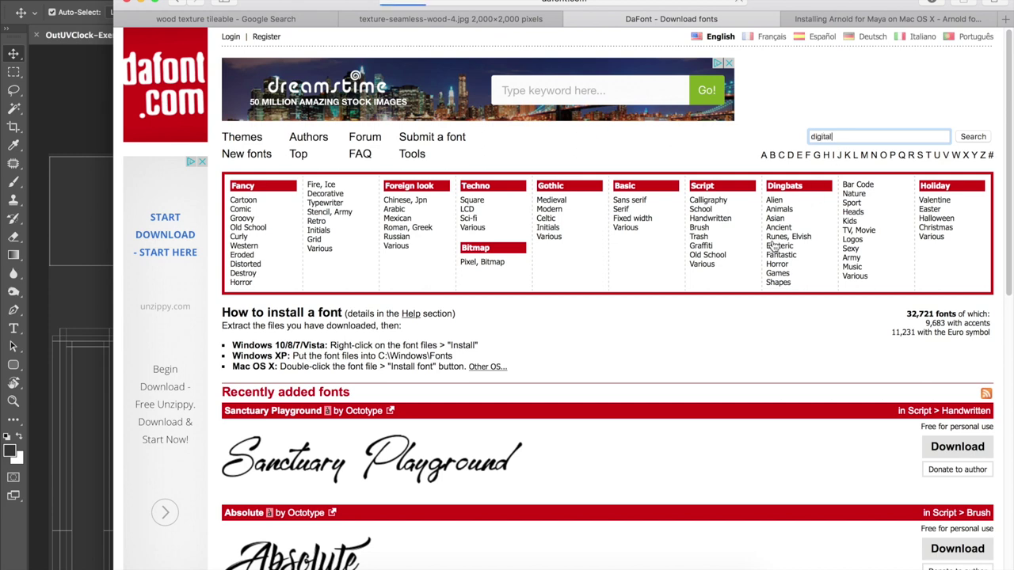
{"action": "key", "text": "Return"}
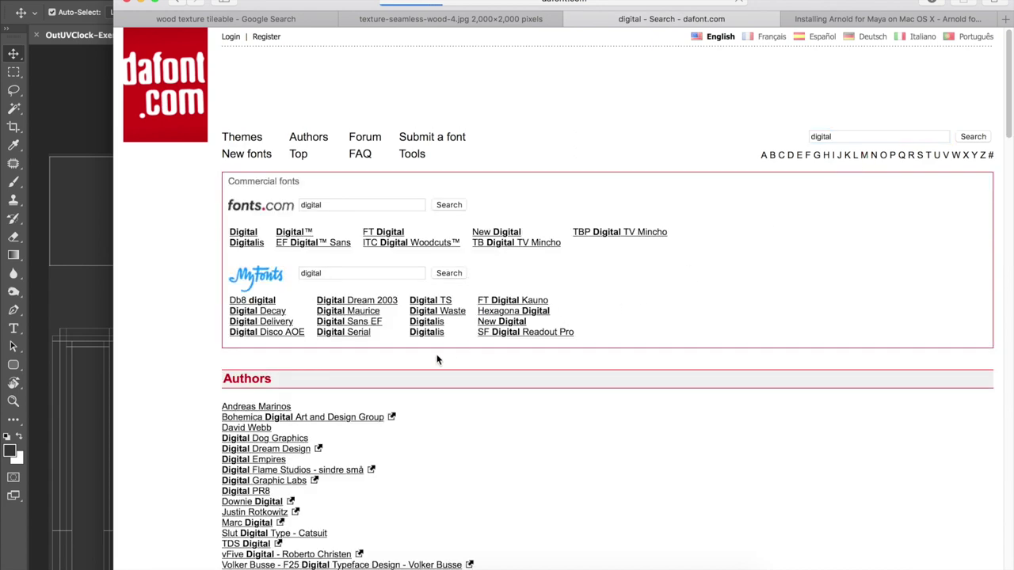
Download the Digital 7 font and show it among the recent downloads
{"action": "scroll", "coordinate": [301, 408], "scroll_direction": "down", "scroll_amount": 1}
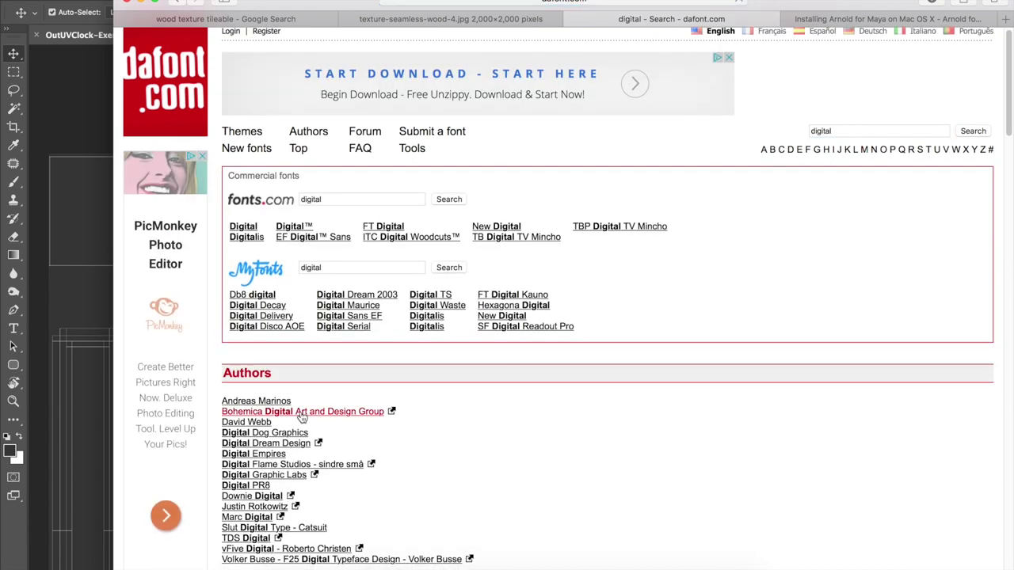
{"action": "scroll", "coordinate": [530, 389], "scroll_direction": "down", "scroll_amount": 1}
{"action": "scroll", "coordinate": [529, 389], "scroll_direction": "down", "scroll_amount": 3}
{"action": "scroll", "coordinate": [530, 389], "scroll_direction": "down", "scroll_amount": 7}
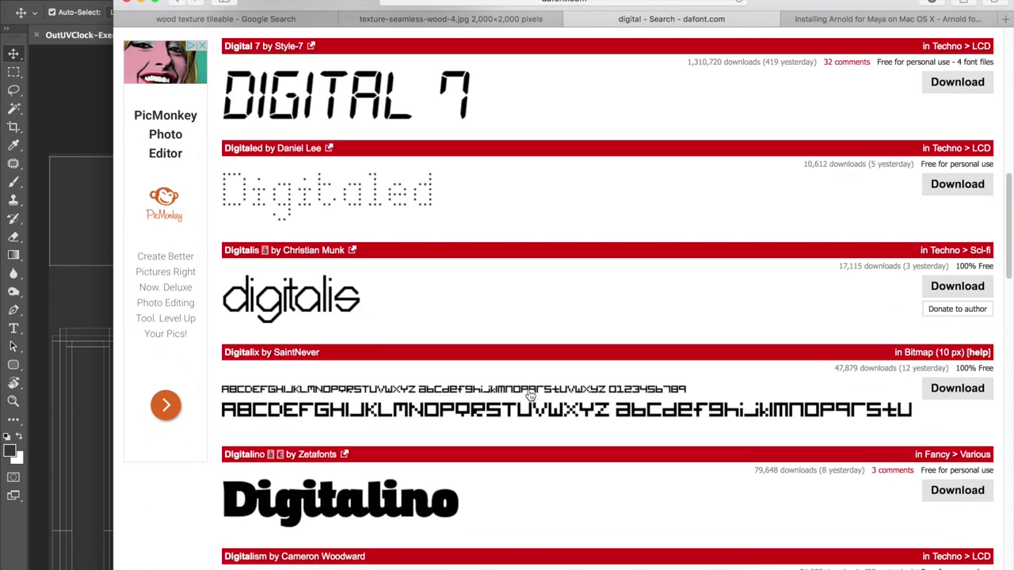
{"action": "scroll", "coordinate": [379, 189], "scroll_direction": "up", "scroll_amount": 1}
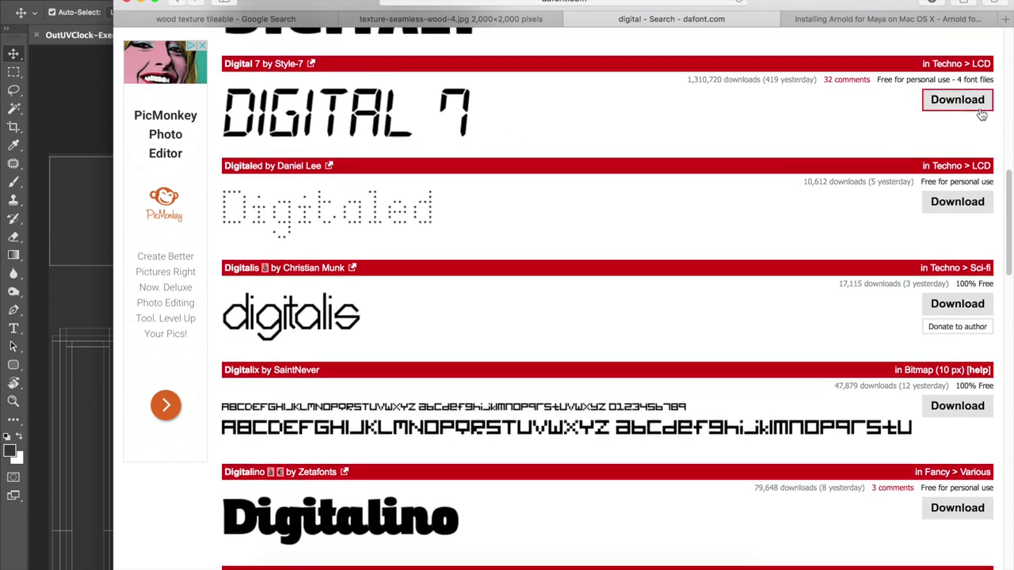
{"action": "left_click", "coordinate": [971, 109]}
{"action": "left_click", "coordinate": [717, 564]}
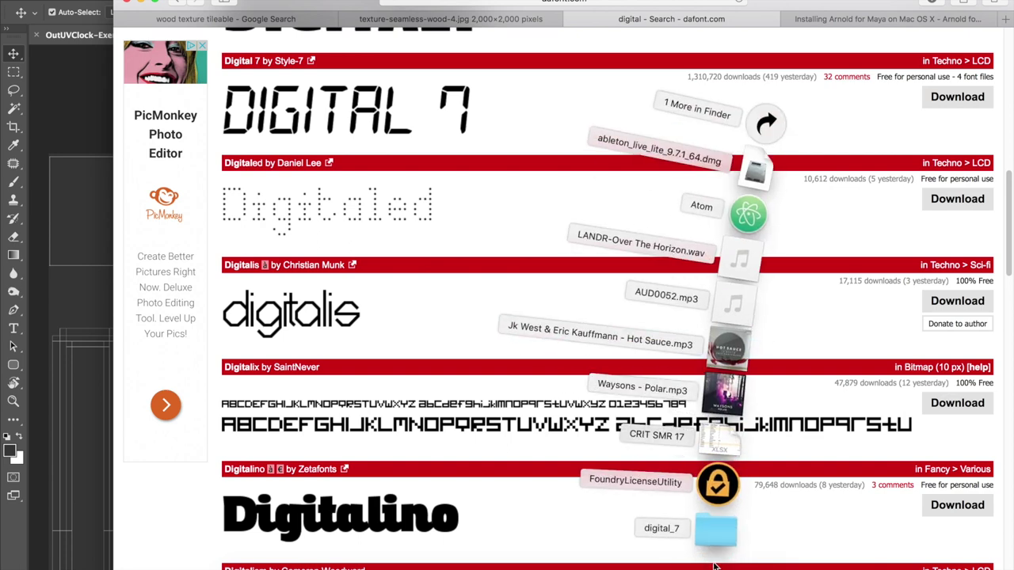
Open the digital_7 folder and select the Digital-7 italic and mono italic .ttf files
{"action": "left_click", "coordinate": [716, 537]}
{"action": "left_click", "coordinate": [663, 188]}
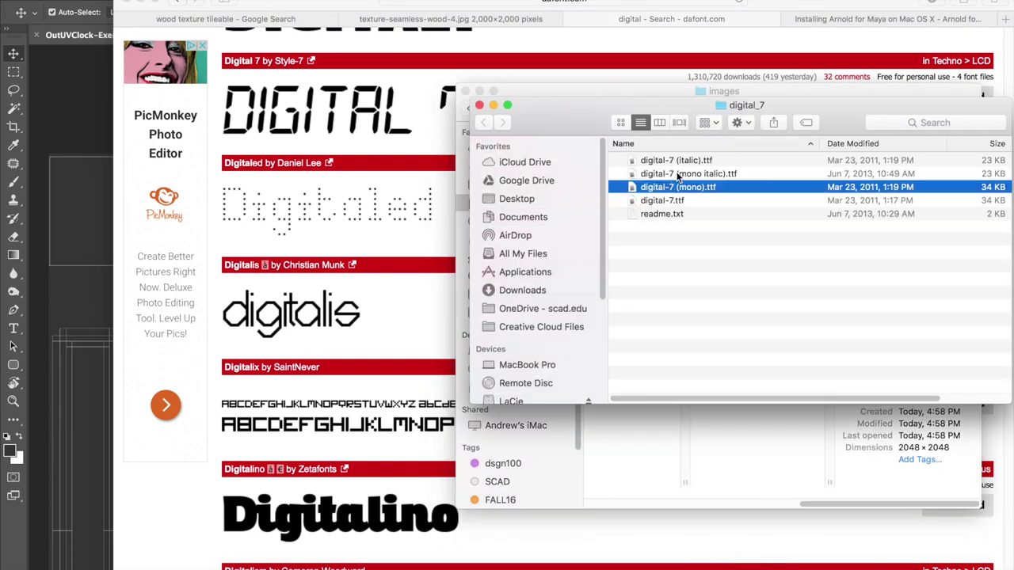
{"action": "left_click", "coordinate": [675, 175]}
{"action": "left_click", "coordinate": [678, 161]}
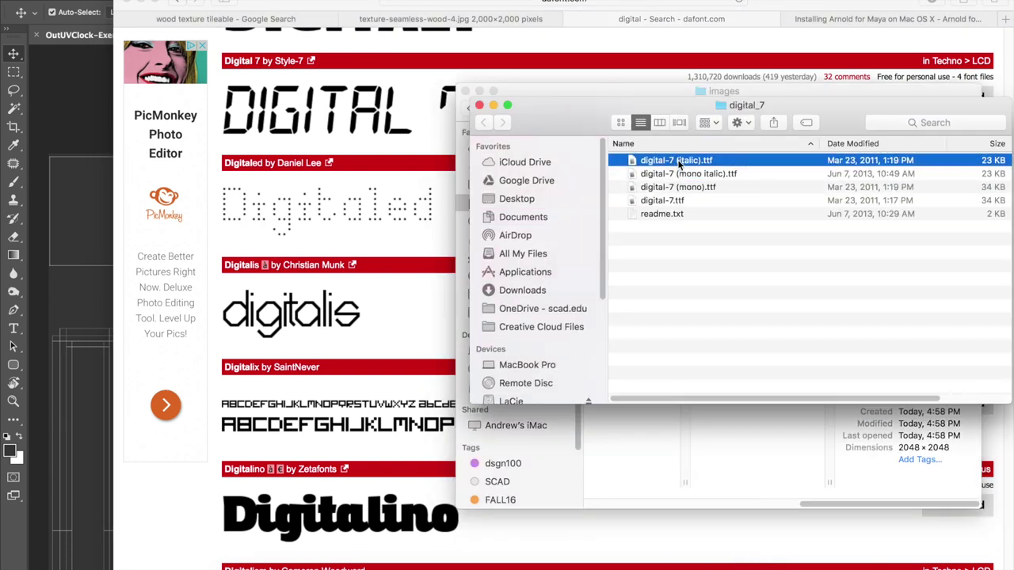
{"action": "left_click", "coordinate": [669, 174]}
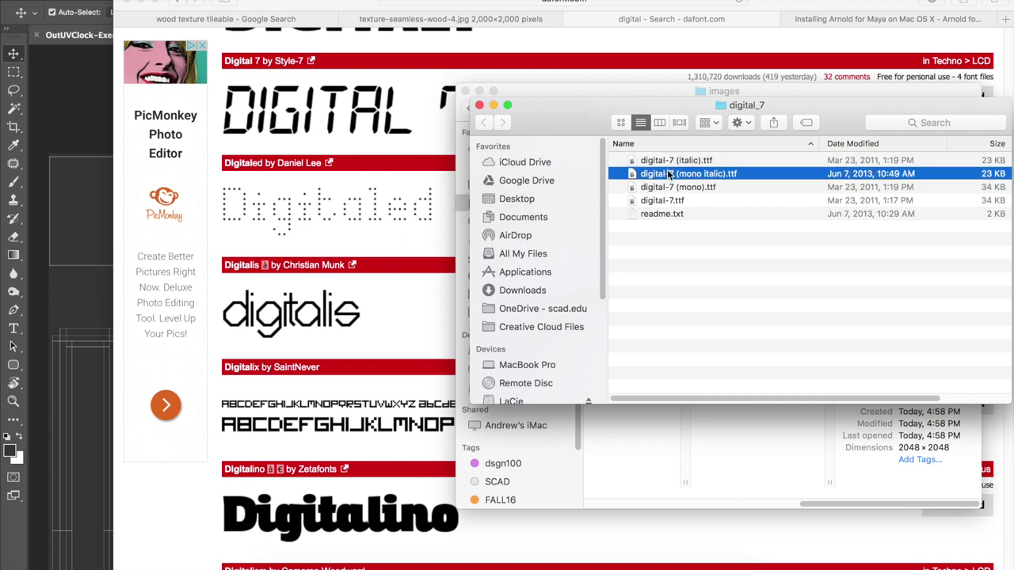
{"action": "left_click", "coordinate": [667, 161], "text": "shift"}
Install the selected Digital-7 fonts through Font Book and return to Photoshop
{"action": "right_click", "coordinate": [667, 160]}
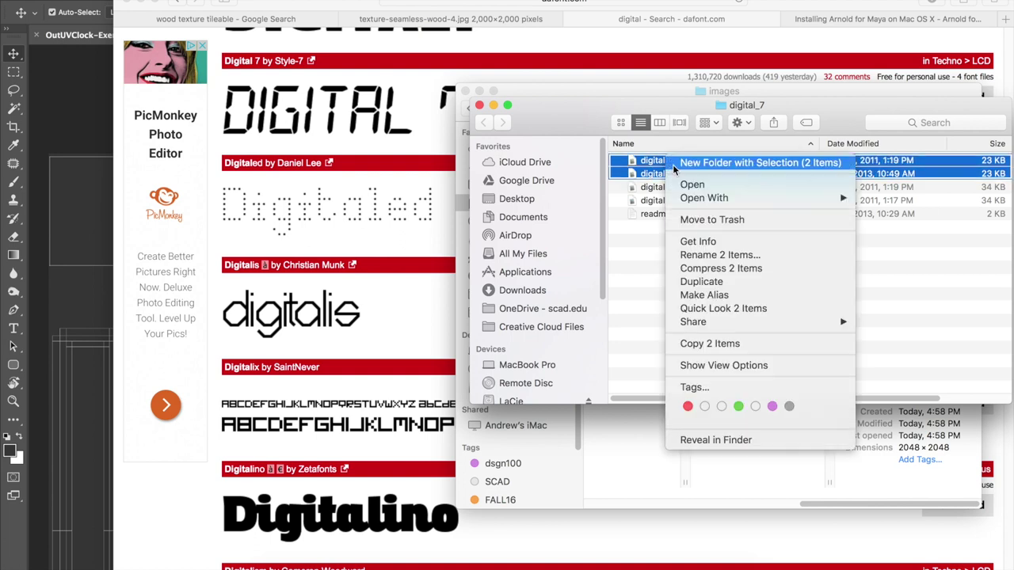
{"action": "left_click", "coordinate": [688, 187]}
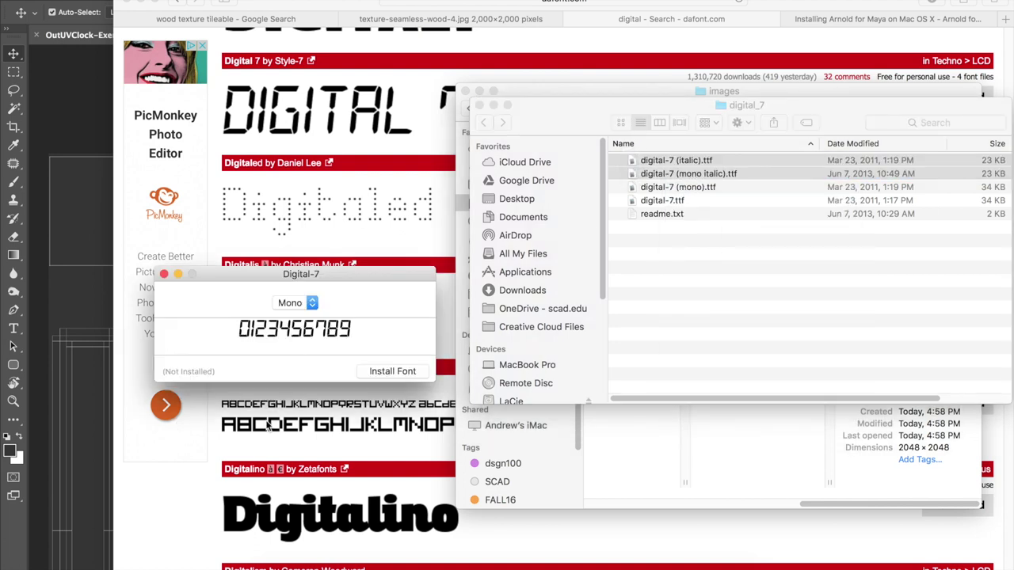
{"action": "left_click", "coordinate": [381, 372]}
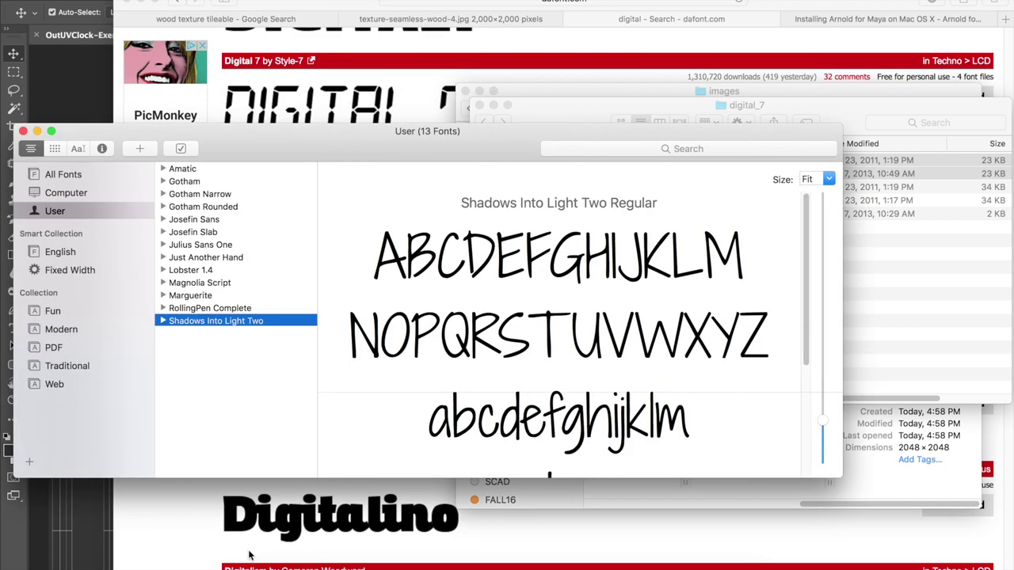
{"action": "left_click", "coordinate": [54, 70]}
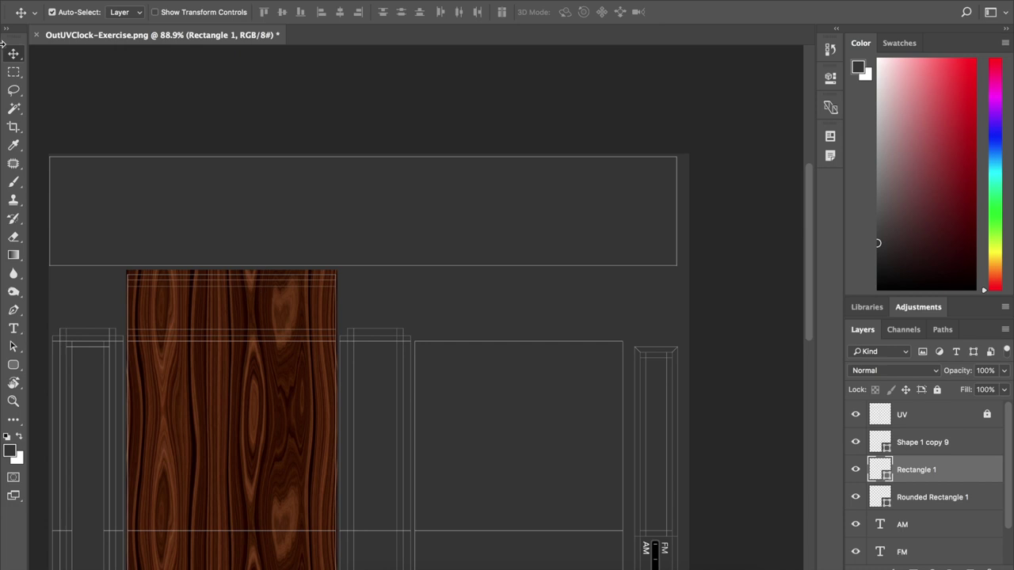
Draw a centred text box across the top panel and type 5:16
{"action": "left_click", "coordinate": [4, 334]}
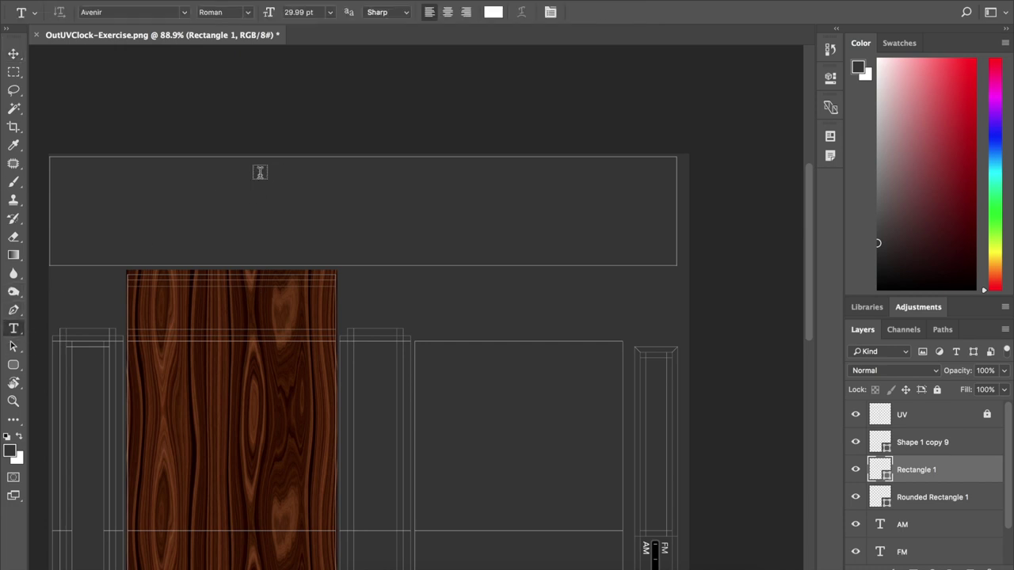
{"action": "left_click_drag", "start_coordinate": [50, 157], "coordinate": [658, 248]}
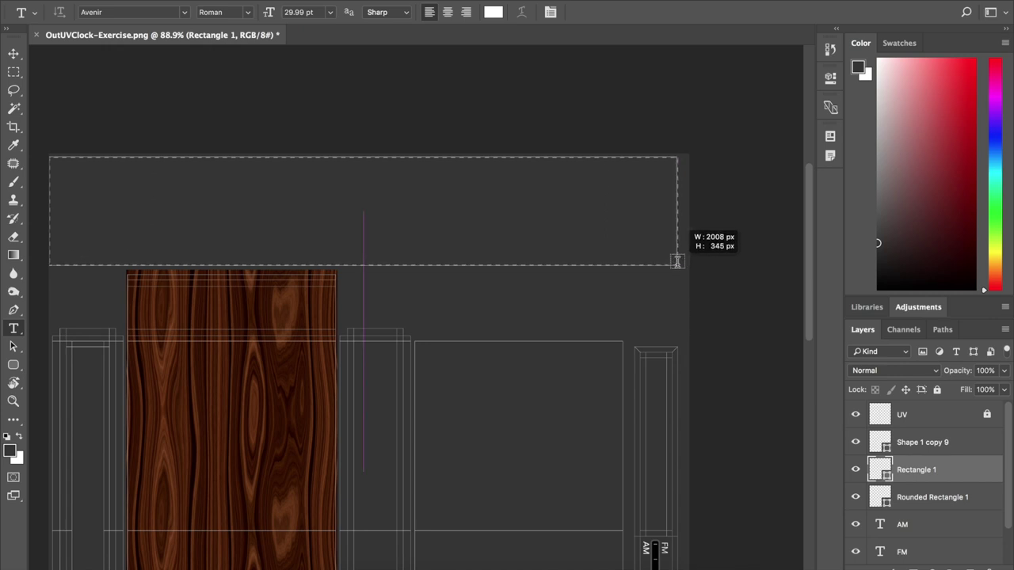
{"action": "left_click_drag", "start_coordinate": [658, 248], "coordinate": [676, 265]}
{"action": "left_click", "coordinate": [447, 15]}
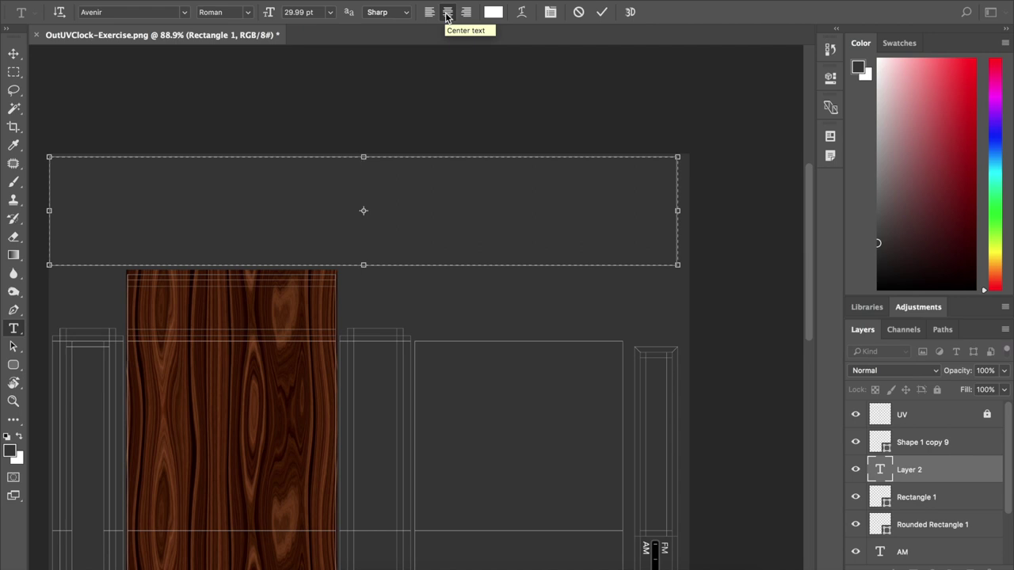
{"action": "type", "text": "16"}
{"action": "key", "text": "shift+Left"}
{"action": "key", "text": "ctrl+a"}
Set the 5:16 text to Digital-7 Mono at about 421 pt and commit it
{"action": "left_click", "coordinate": [131, 12]}
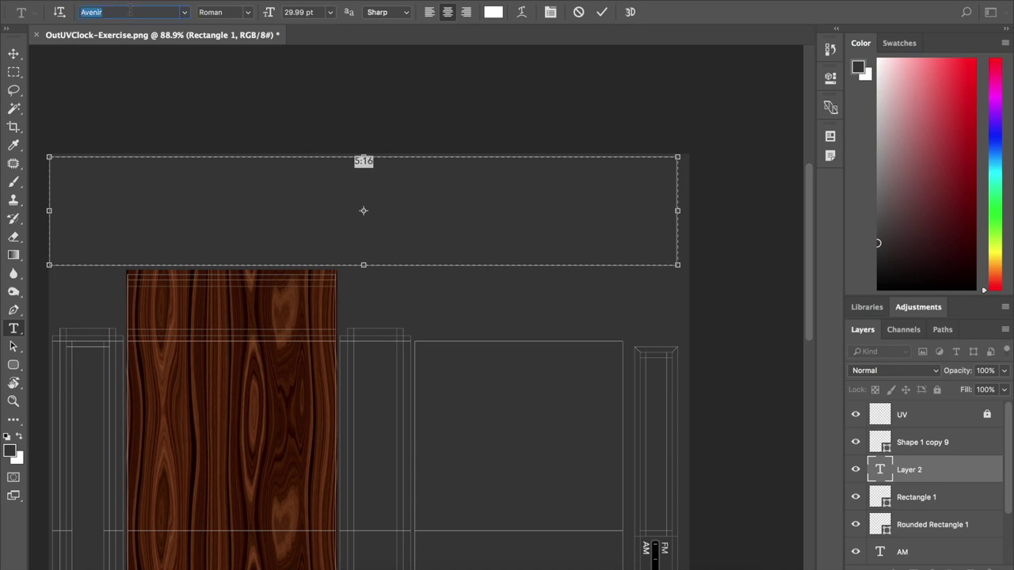
{"action": "type", "text": "digital"}
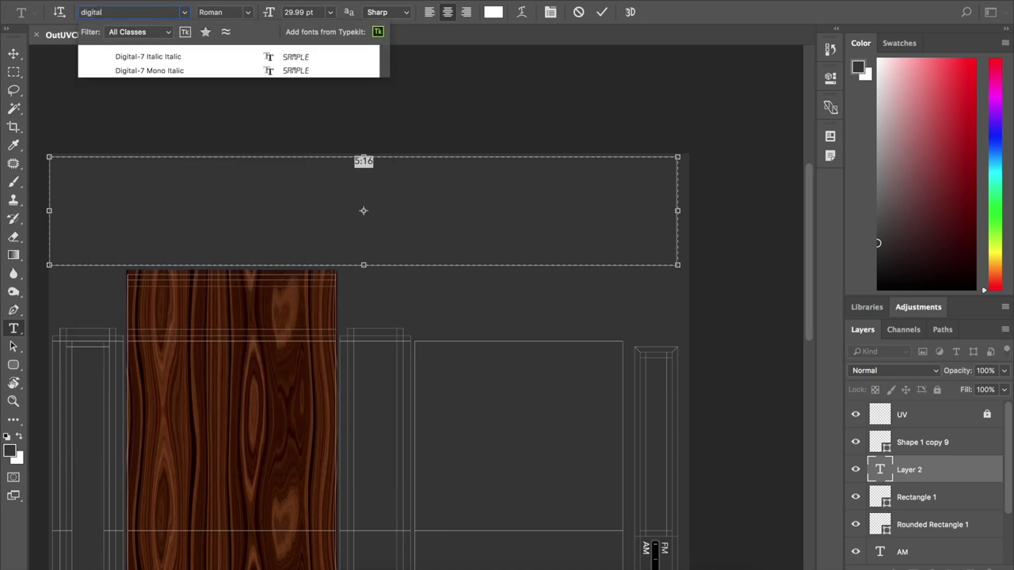
{"action": "left_click", "coordinate": [167, 71]}
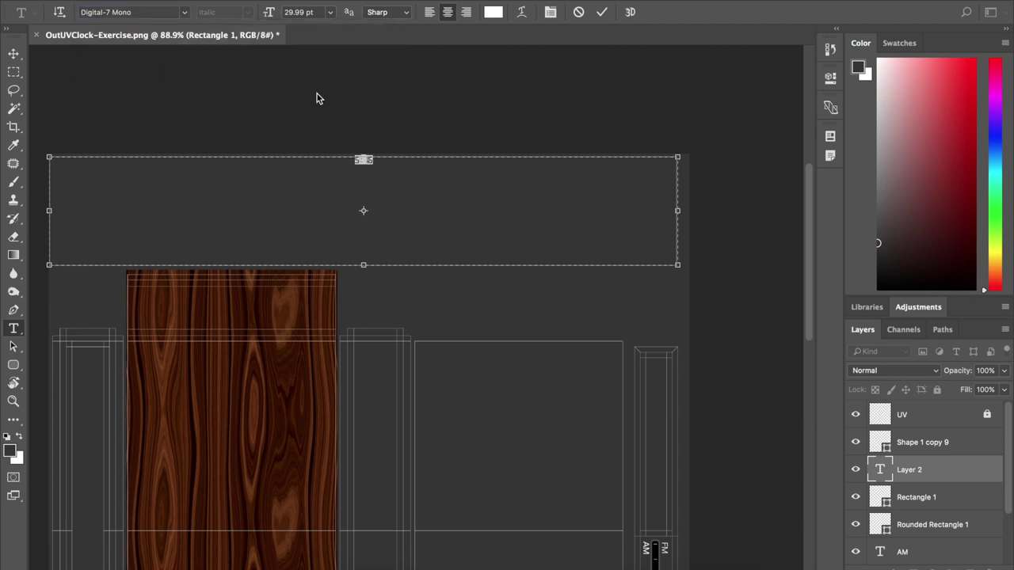
{"action": "mouse_move", "coordinate": [267, 13]}
{"action": "left_mouse_down"}
{"action": "mouse_move", "coordinate": [547, 36]}
{"action": "mouse_move", "coordinate": [537, 36]}
{"action": "left_mouse_up"}
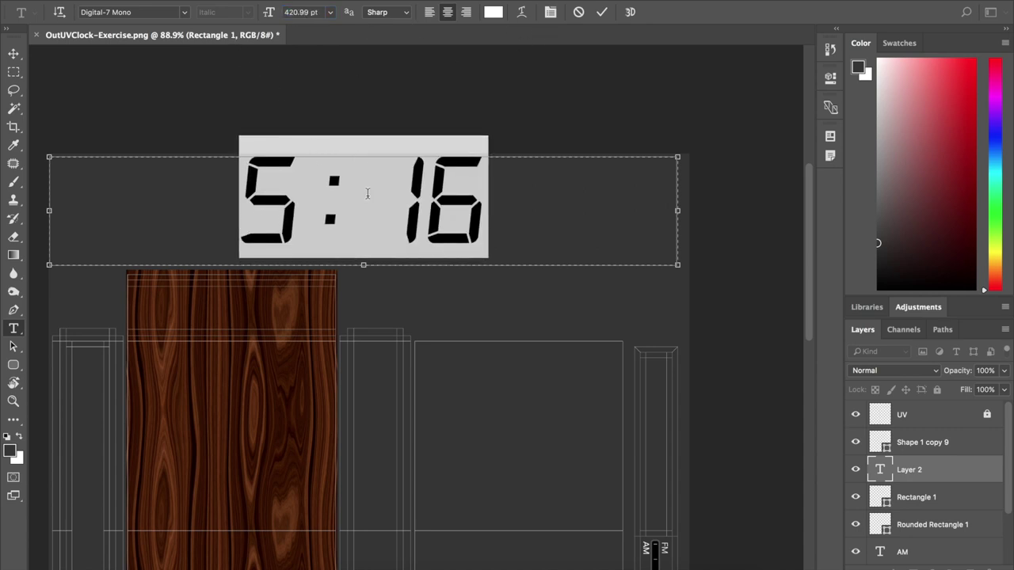
{"action": "left_click", "coordinate": [185, 12]}
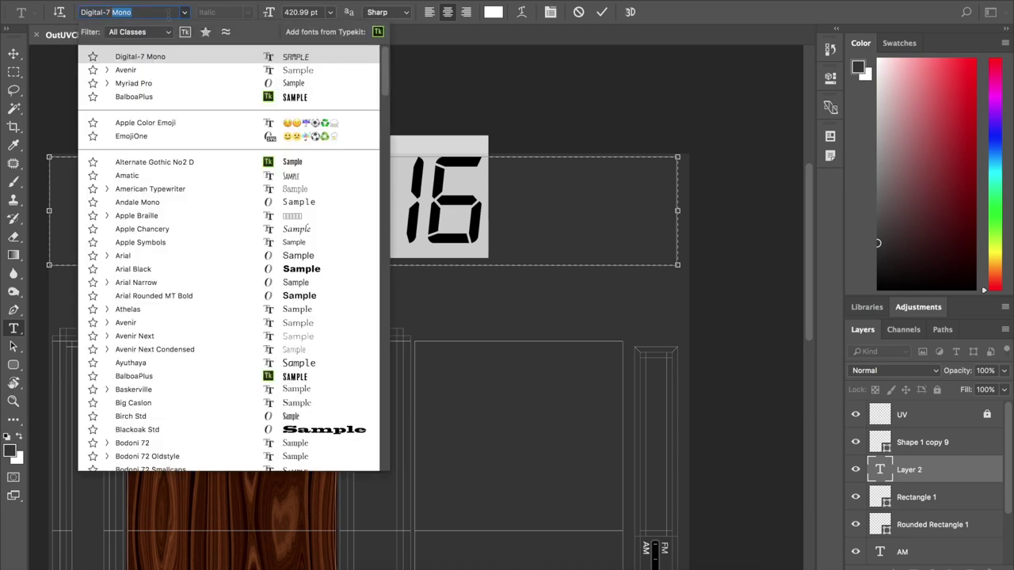
{"action": "type", "text": "digi"}
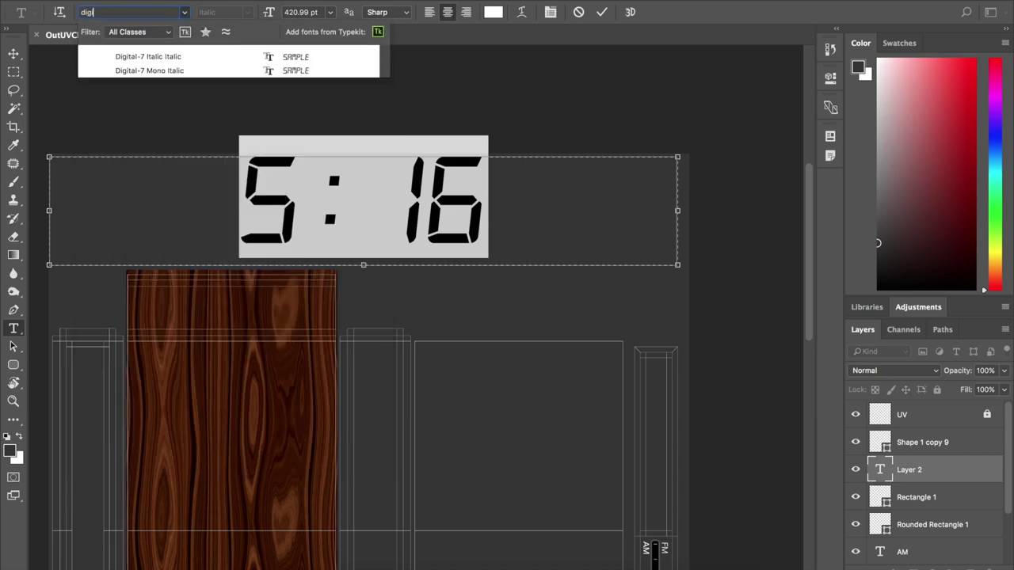
{"action": "left_click", "coordinate": [164, 67]}
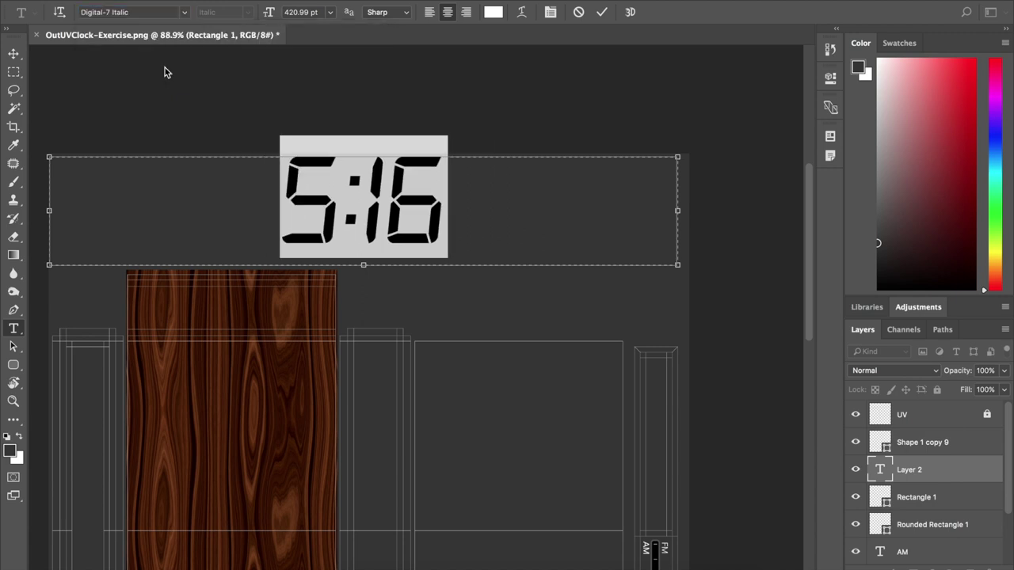
{"action": "left_click", "coordinate": [187, 12]}
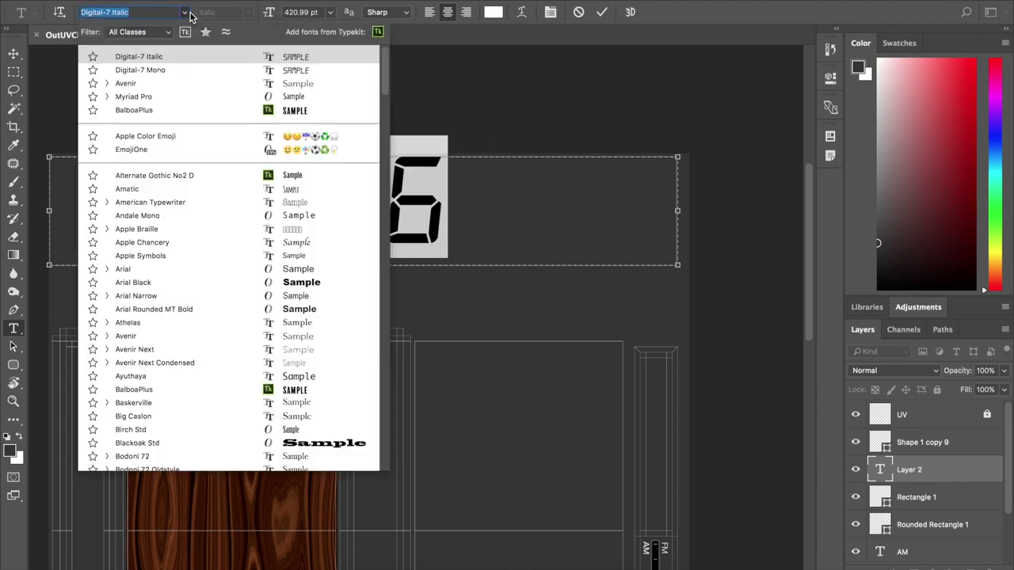
{"action": "left_click", "coordinate": [160, 68]}
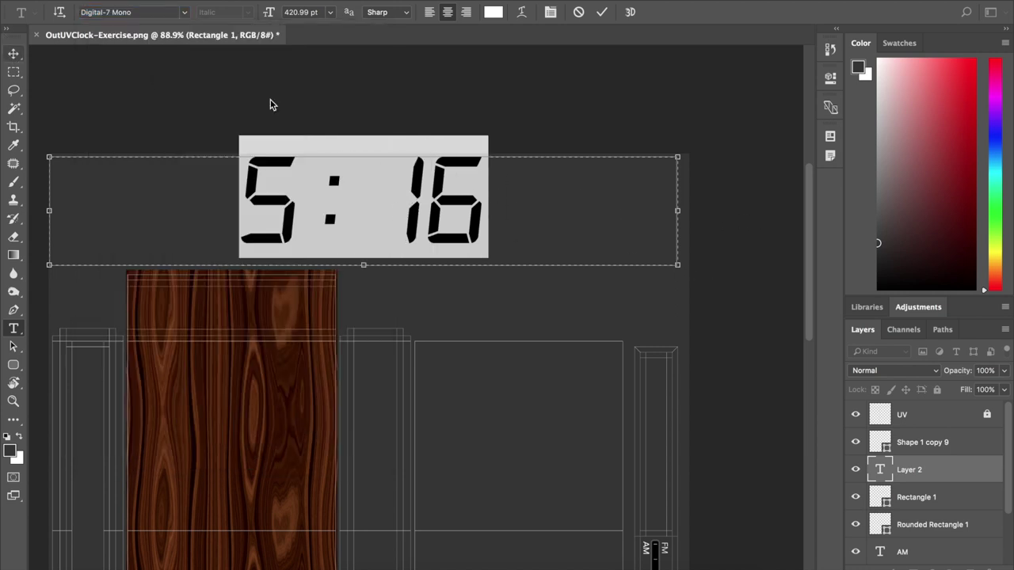
{"action": "key", "text": "Right"}
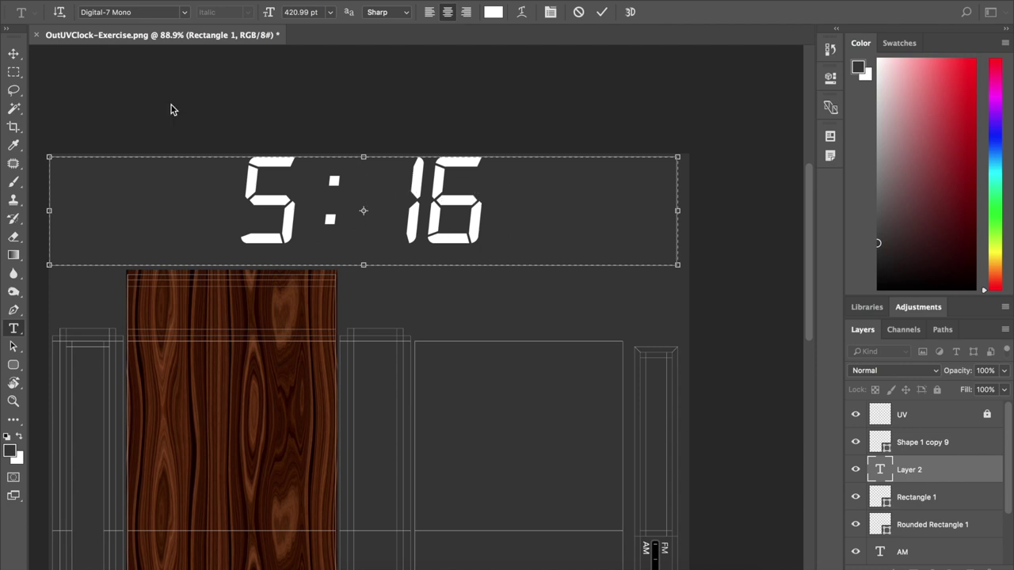
{"action": "left_click", "coordinate": [14, 53]}
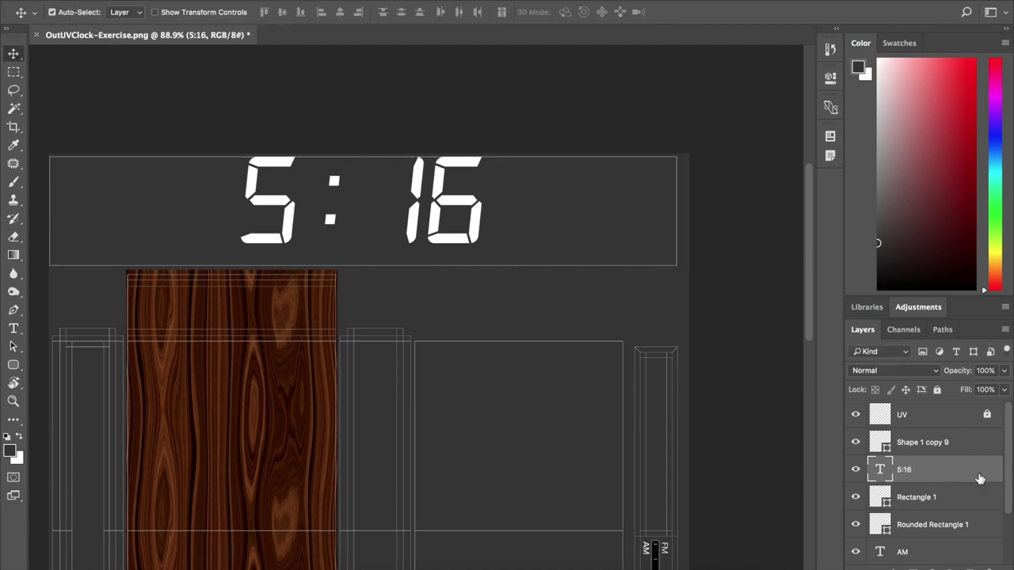
Shift the 5:16 text box slightly lower by adjusting its top and bottom edges
{"action": "double_click", "coordinate": [878, 468]}
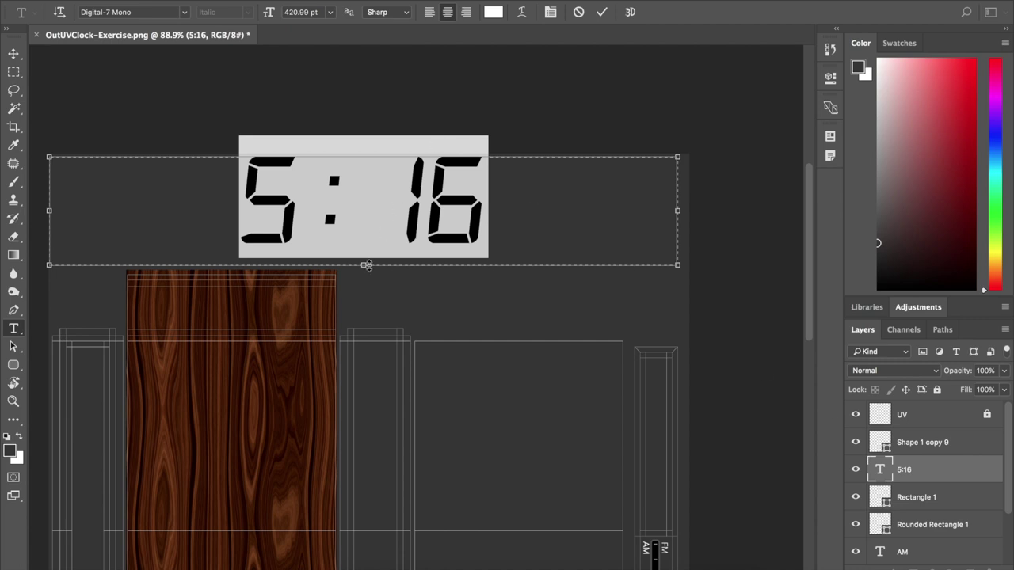
{"action": "left_click_drag", "start_coordinate": [362, 155], "coordinate": [362, 162]}
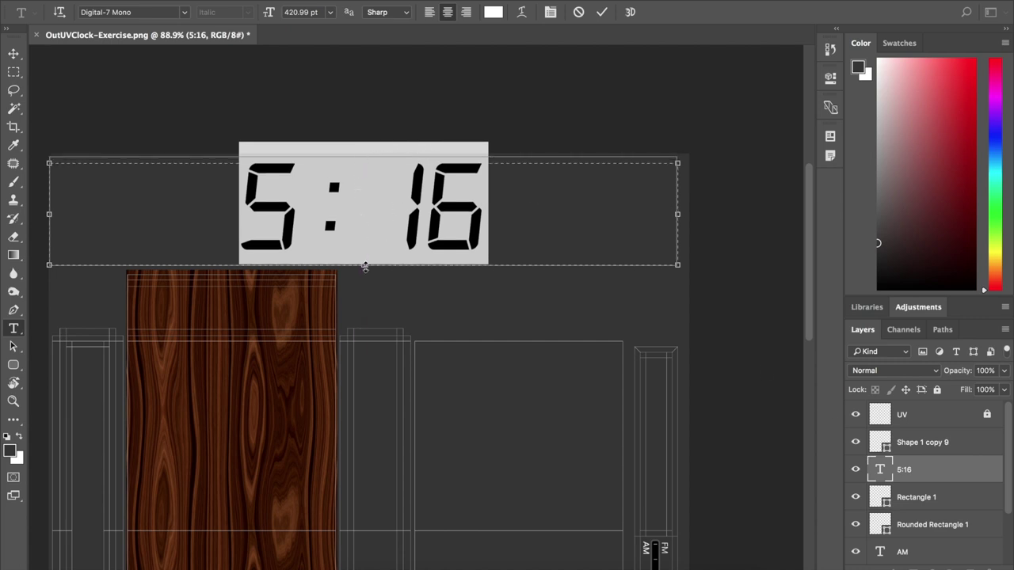
{"action": "left_click_drag", "start_coordinate": [371, 162], "coordinate": [370, 164]}
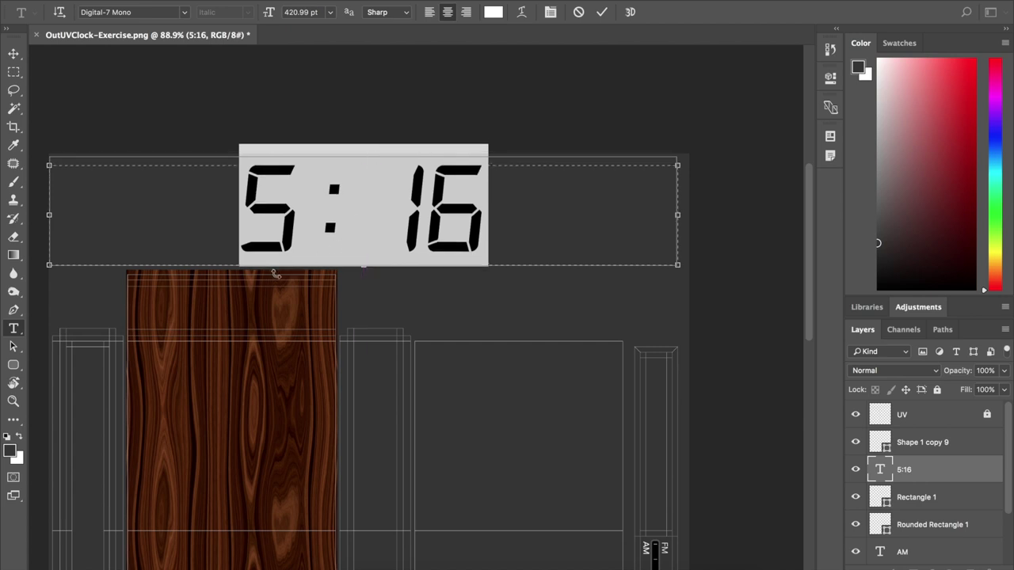
{"action": "left_click_drag", "start_coordinate": [362, 267], "coordinate": [362, 259]}
{"action": "left_click", "coordinate": [14, 53]}
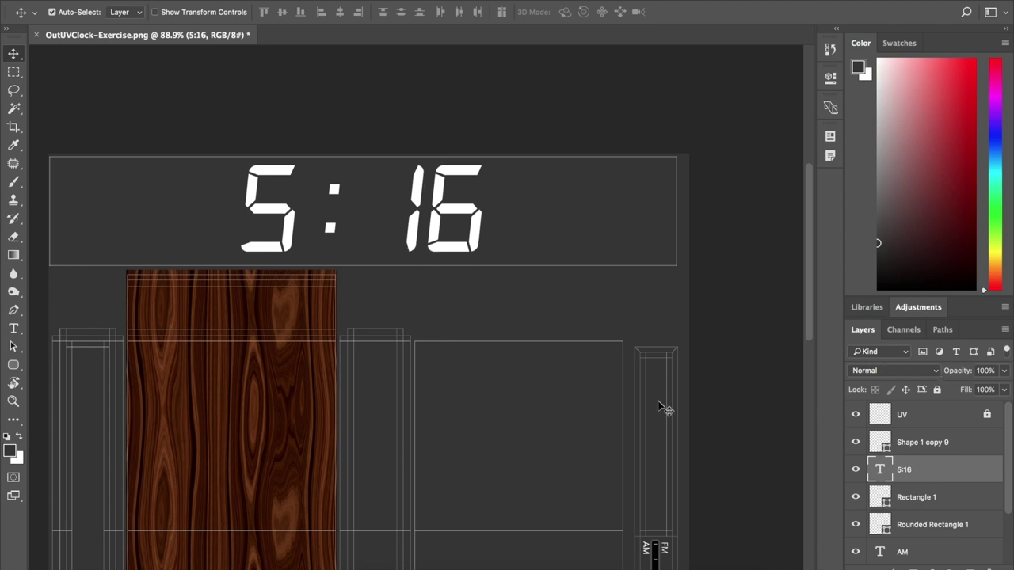
Move the Shape 1 copy 9 layer below the 5:16 text layer
{"action": "scroll", "coordinate": [571, 387], "scroll_direction": "down", "scroll_amount": 1}
{"action": "scroll", "coordinate": [570, 387], "scroll_direction": "down", "scroll_amount": 1}
{"action": "scroll", "coordinate": [571, 386], "scroll_direction": "down", "scroll_amount": 4}
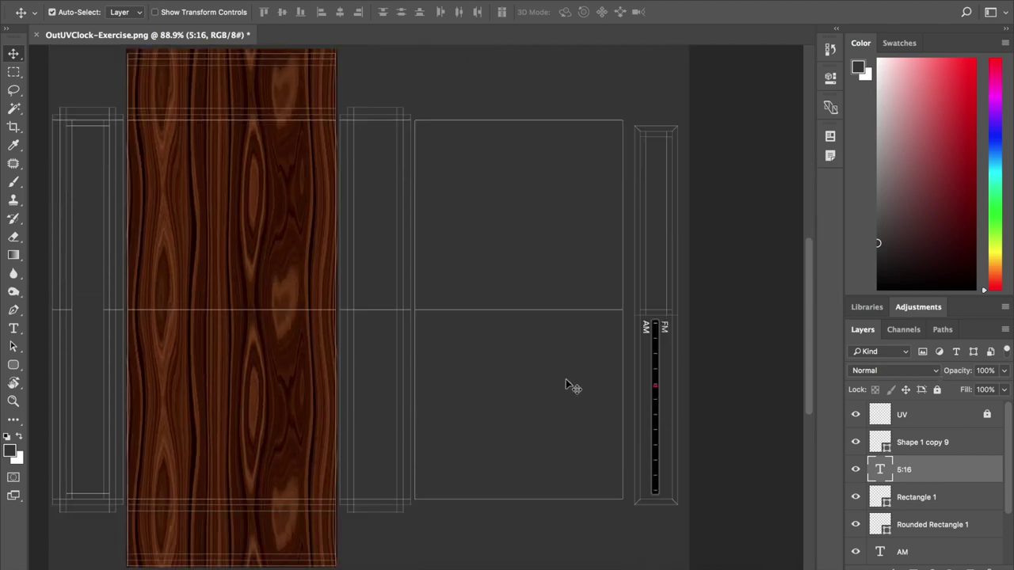
{"action": "scroll", "coordinate": [572, 385], "scroll_direction": "down", "scroll_amount": 1}
{"action": "scroll", "coordinate": [568, 385], "scroll_direction": "down", "scroll_amount": 1}
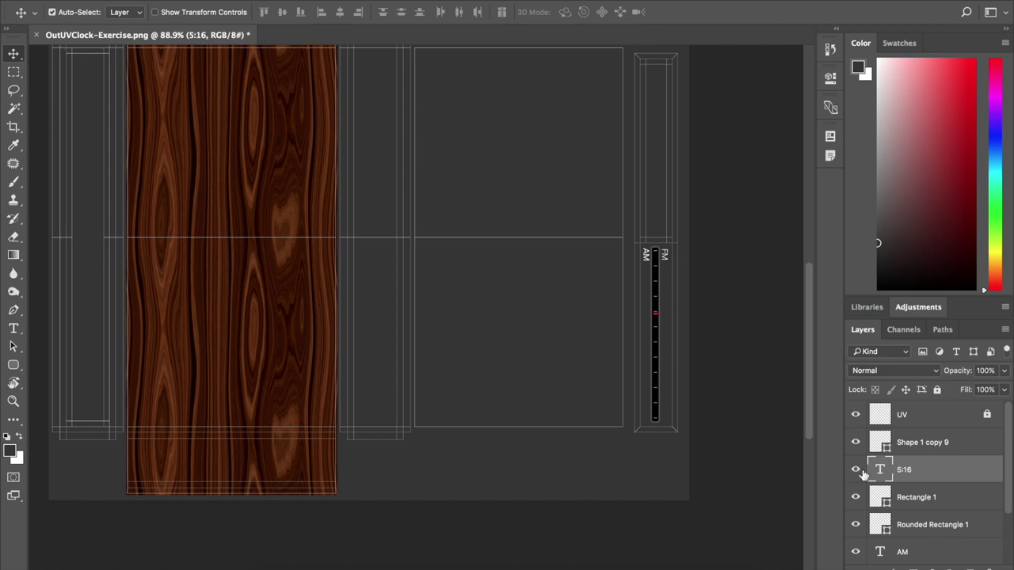
{"action": "left_click_drag", "start_coordinate": [919, 444], "coordinate": [923, 468]}
{"action": "double_click", "coordinate": [923, 470]}
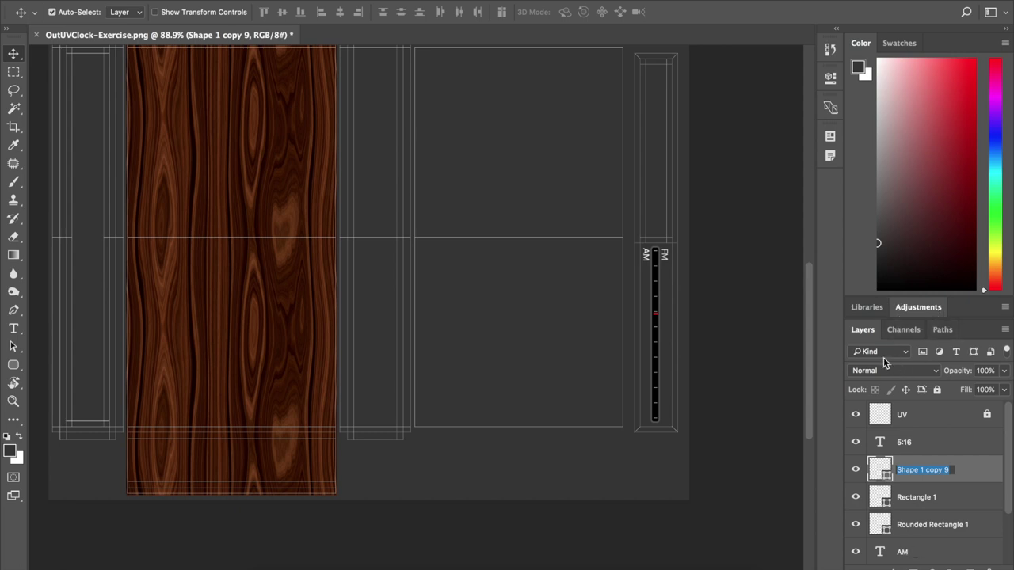
{"action": "left_click", "coordinate": [772, 136]}
Dock the Layers panel under History, close device preview, and enlarge the layers list
{"action": "left_click_drag", "start_coordinate": [863, 330], "coordinate": [833, 191]}
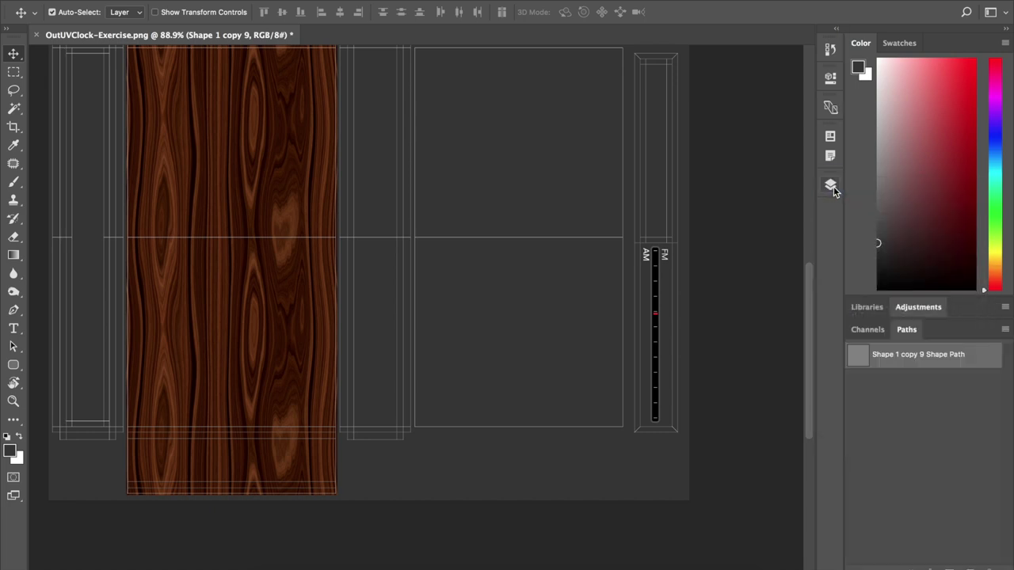
{"action": "left_click", "coordinate": [836, 29]}
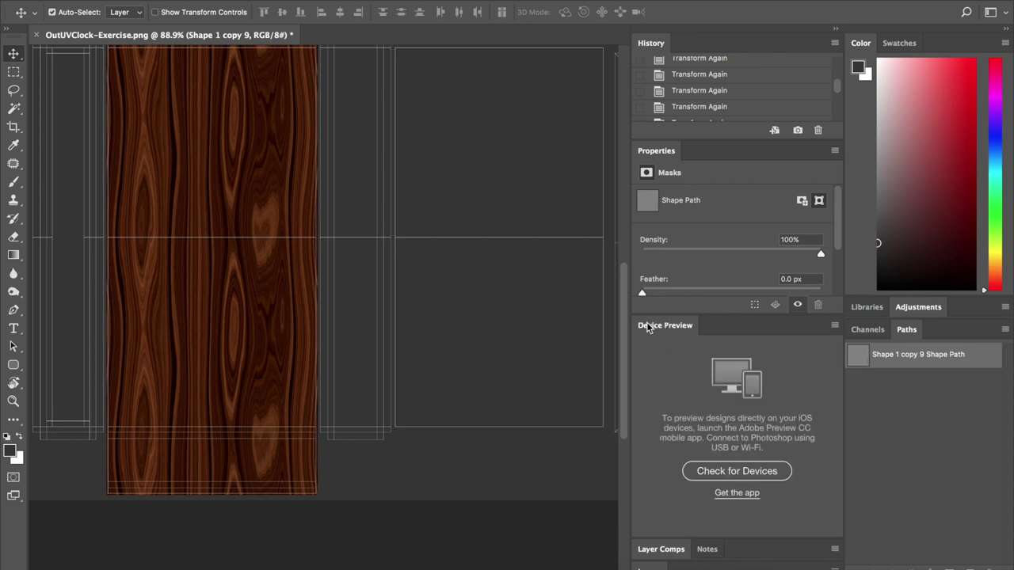
{"action": "left_click_drag", "start_coordinate": [647, 326], "coordinate": [350, 264]}
{"action": "left_click", "coordinate": [350, 265]}
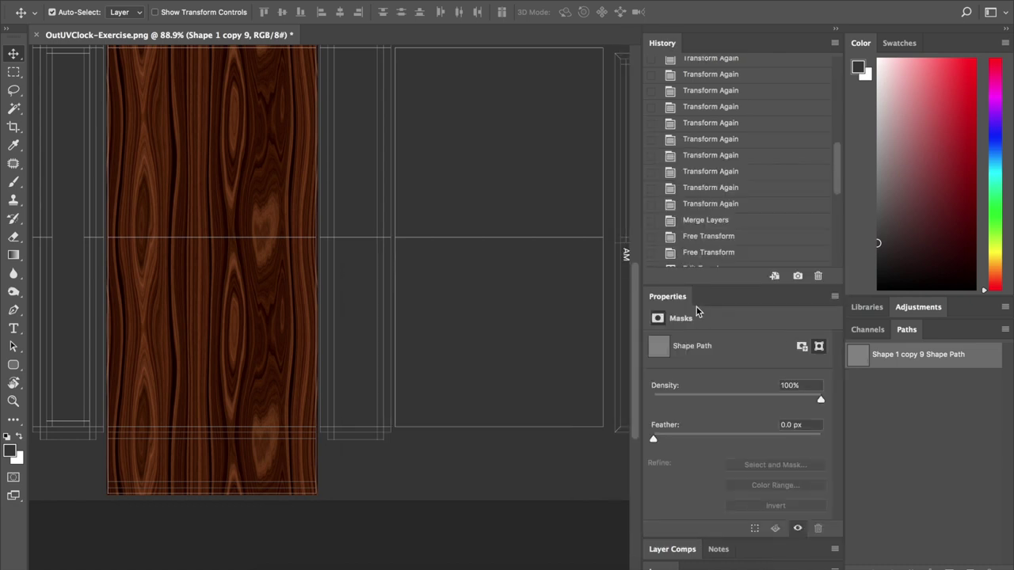
{"action": "left_click_drag", "start_coordinate": [668, 296], "coordinate": [673, 301]}
{"action": "double_click", "coordinate": [673, 301]}
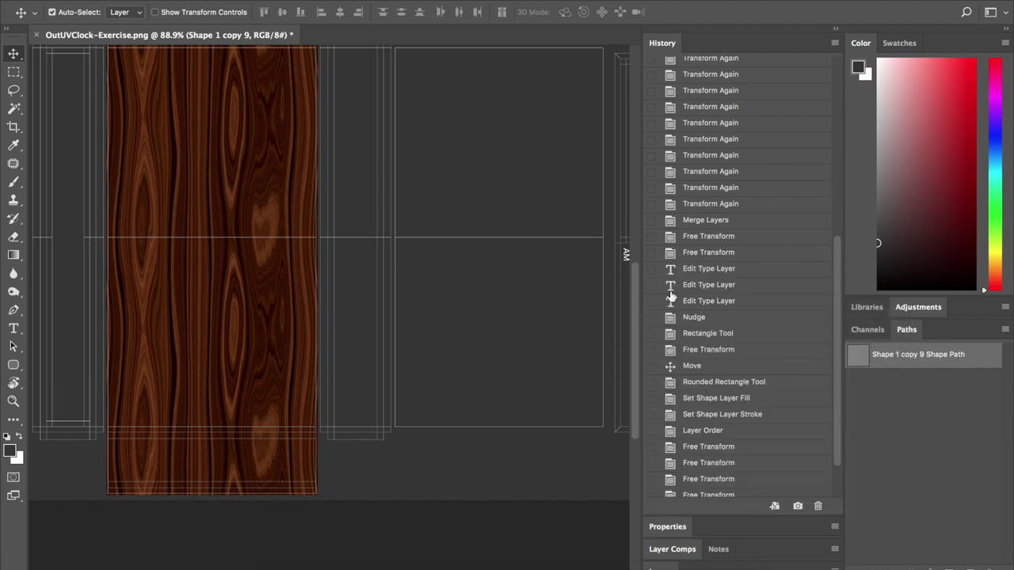
{"action": "left_click", "coordinate": [670, 568]}
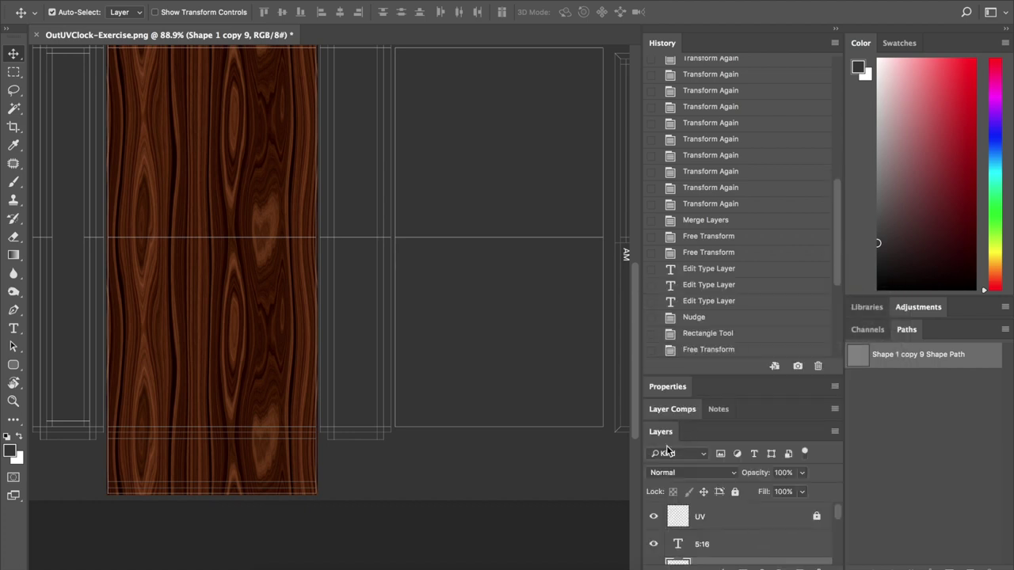
{"action": "left_click_drag", "start_coordinate": [671, 422], "coordinate": [687, 175]}
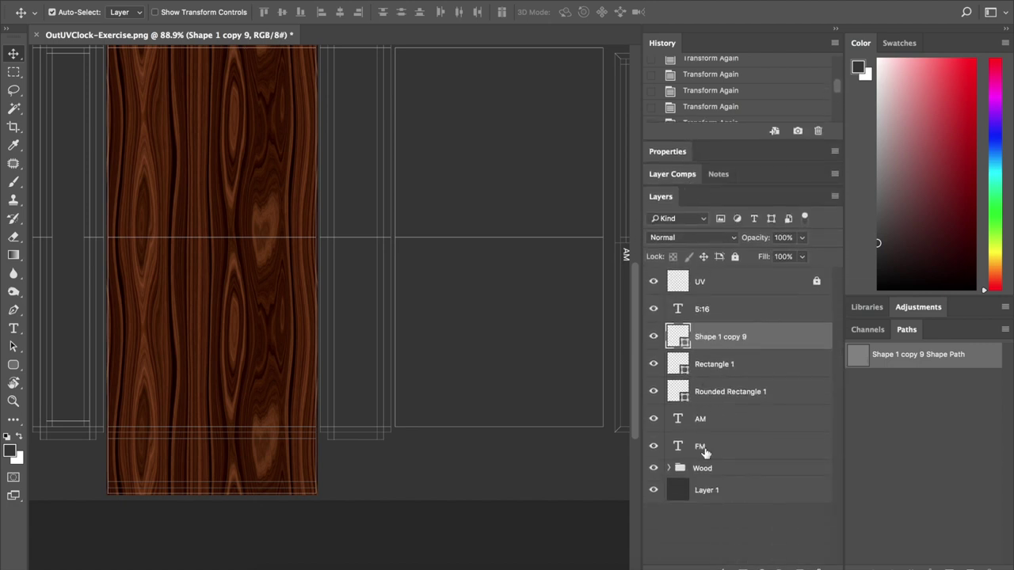
Group the layers from Shape 1 copy 9 to FM into a group named Radio
{"action": "left_click", "coordinate": [702, 449]}
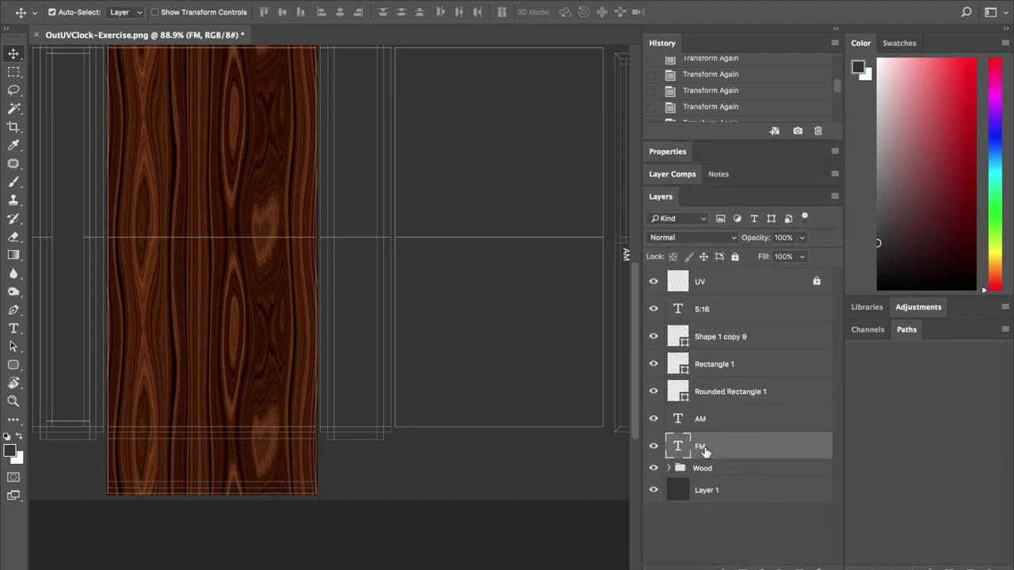
{"action": "left_click", "coordinate": [719, 339], "text": "shift"}
{"action": "key", "text": "ctrl+g"}
{"action": "double_click", "coordinate": [708, 331]}
{"action": "type", "text": "Radio"}
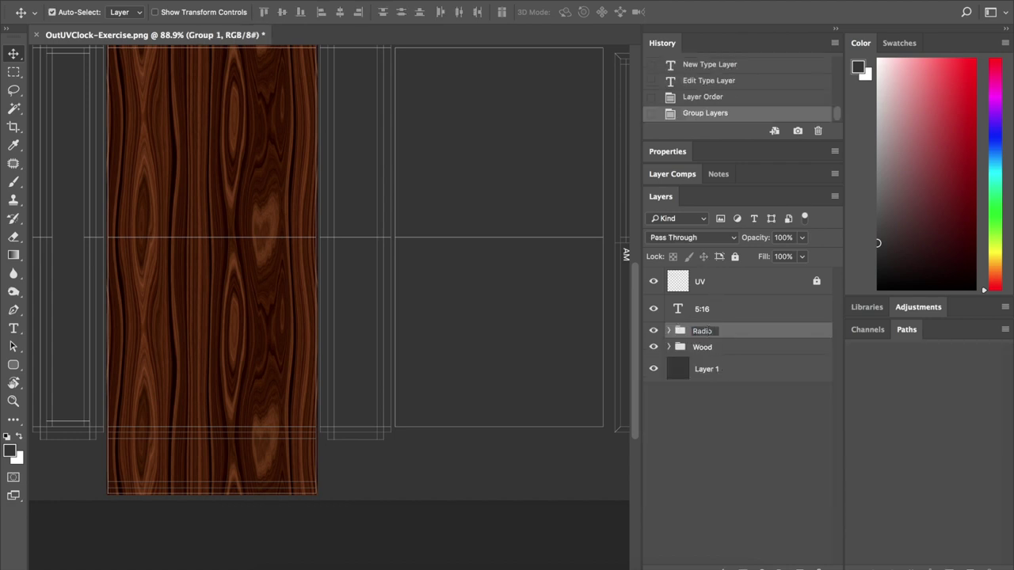
{"action": "key", "text": "Return"}
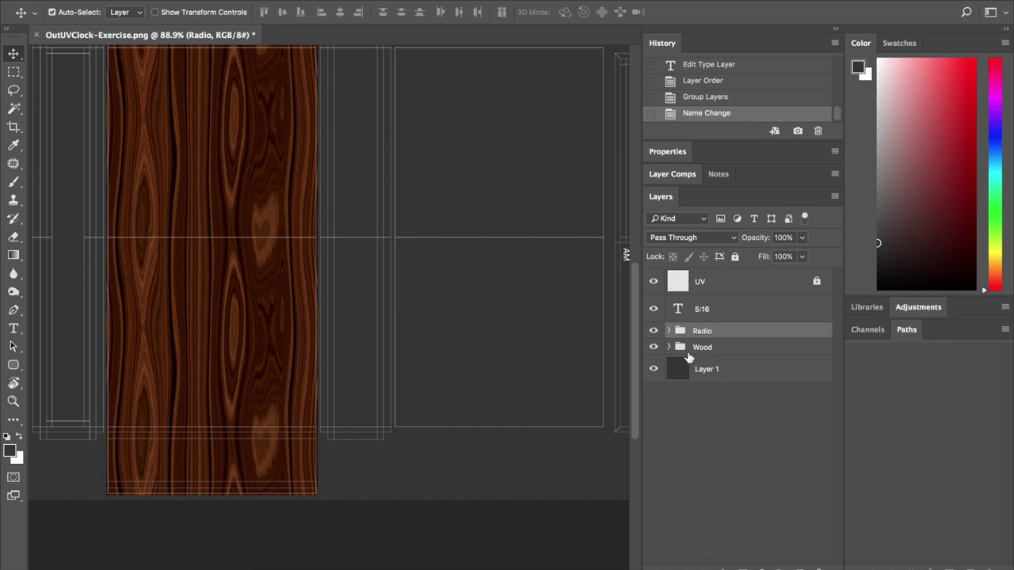
{"action": "key", "text": "ctrl+0"}
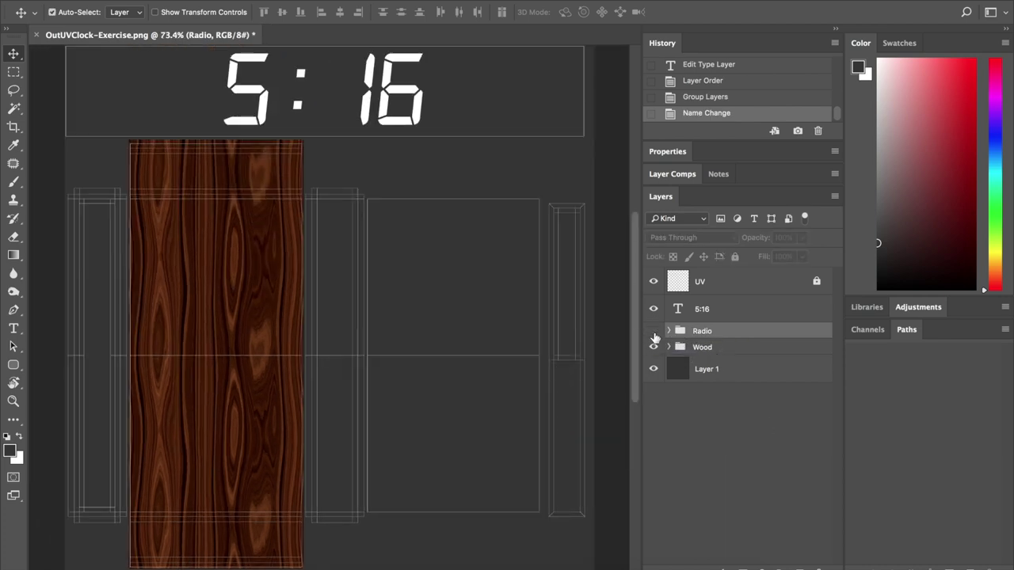
Hide the 5:16 text and UV wireframe layers, leaving the wood and Radio artwork visible
{"action": "left_click", "coordinate": [690, 310]}
{"action": "left_click", "coordinate": [654, 310]}
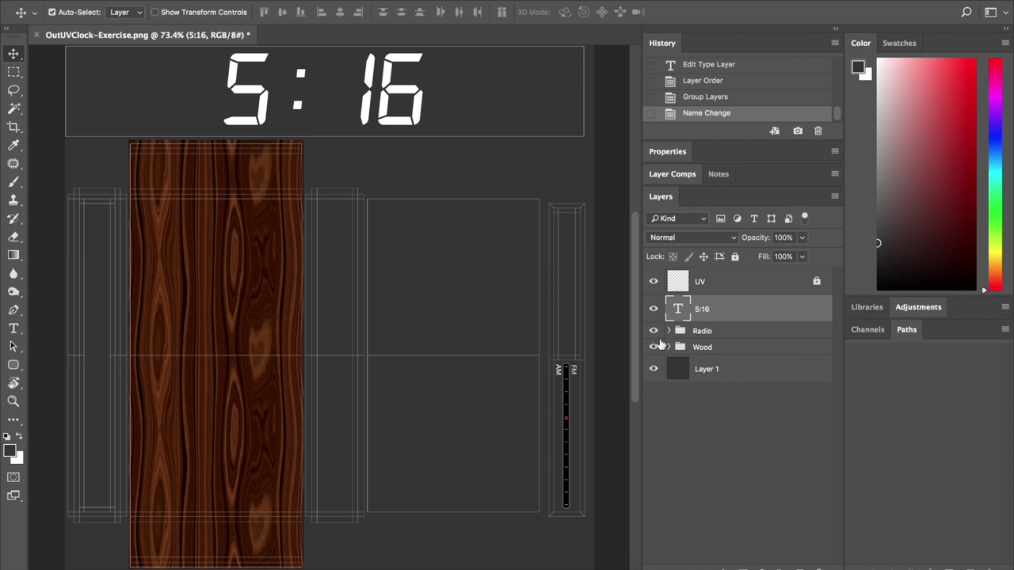
{"action": "left_click", "coordinate": [653, 347]}
{"action": "left_click", "coordinate": [653, 347]}
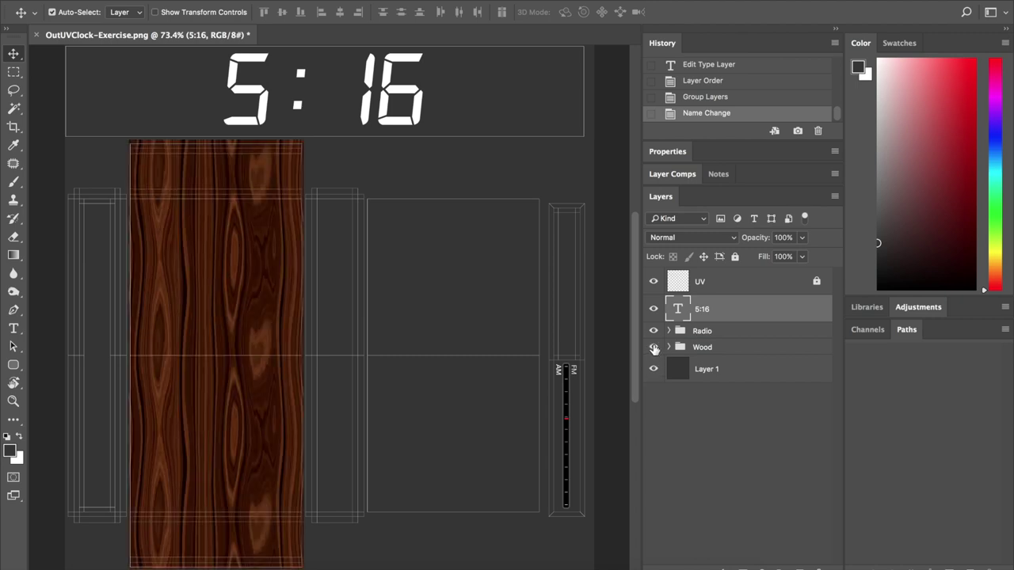
{"action": "left_click", "coordinate": [724, 373]}
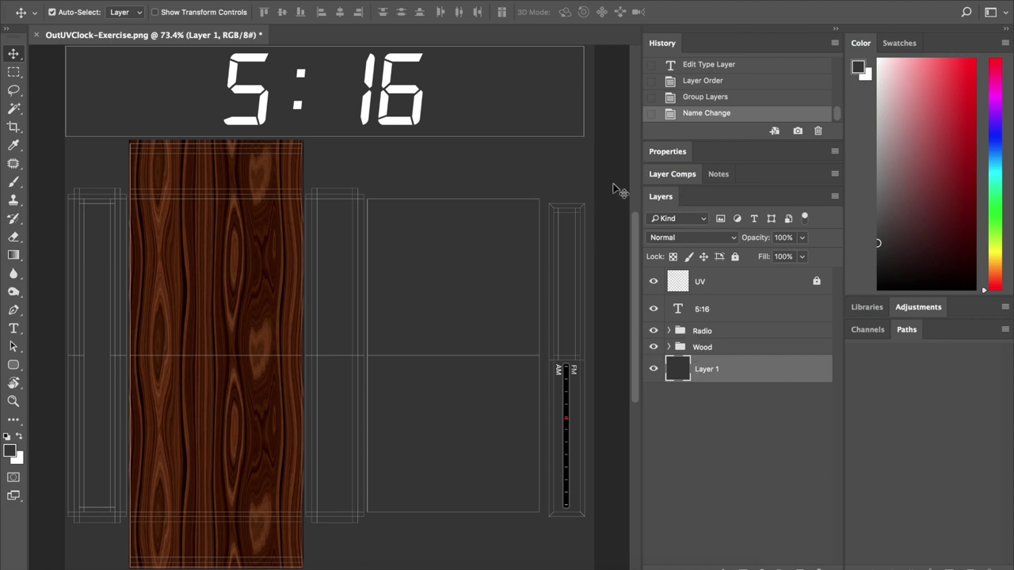
{"action": "left_click", "coordinate": [653, 309]}
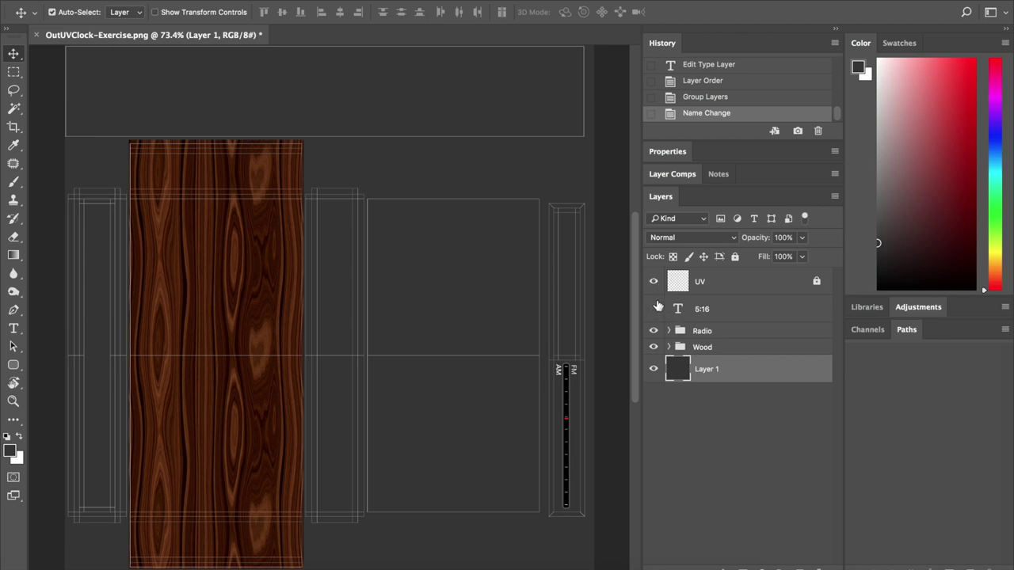
{"action": "left_click", "coordinate": [653, 282]}
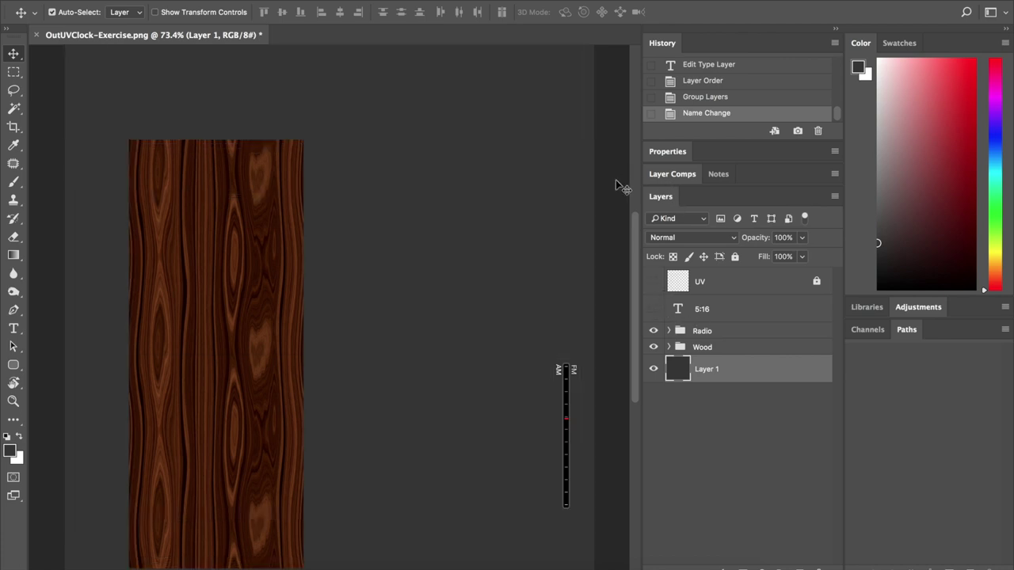
{"action": "left_click", "coordinate": [683, 176]}
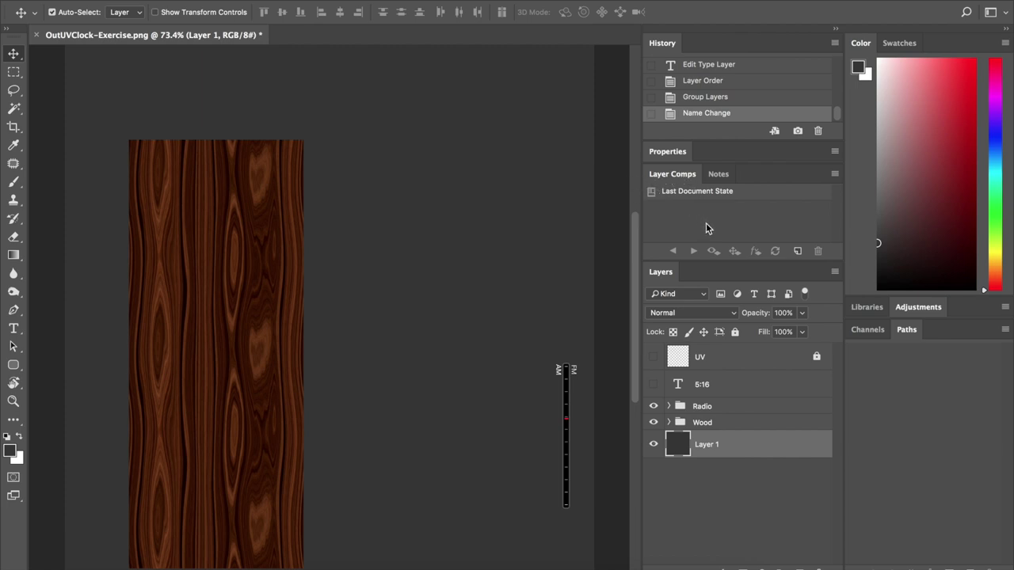
Save the current visibility as a layer comp named Color
{"action": "left_click", "coordinate": [797, 251]}
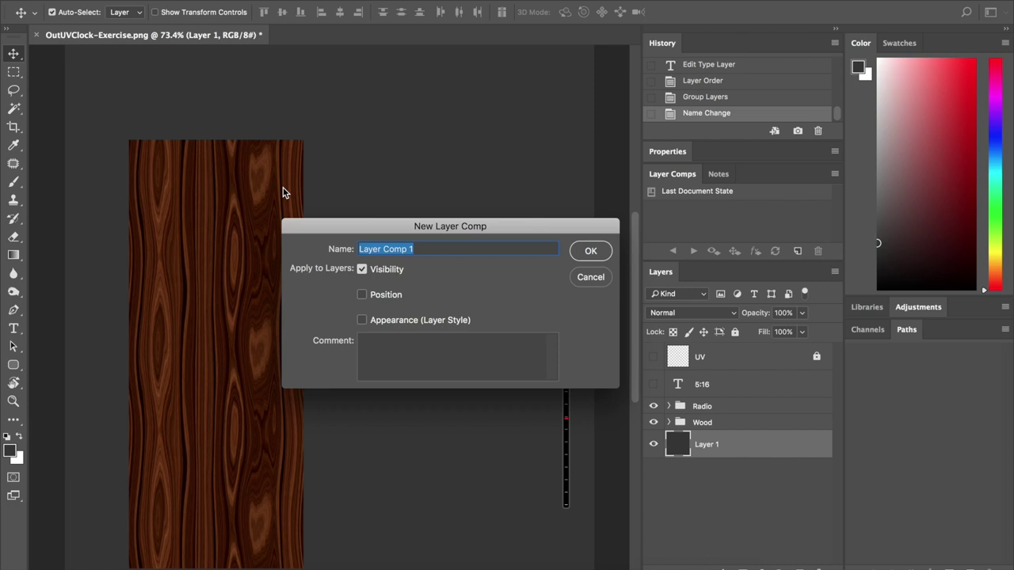
{"action": "type", "text": "Color"}
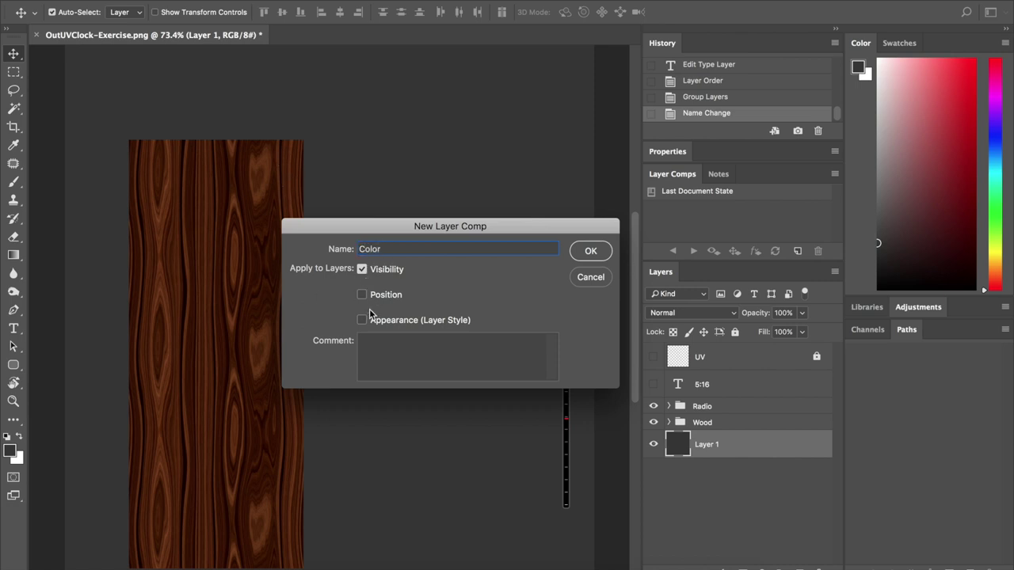
{"action": "left_click", "coordinate": [591, 250]}
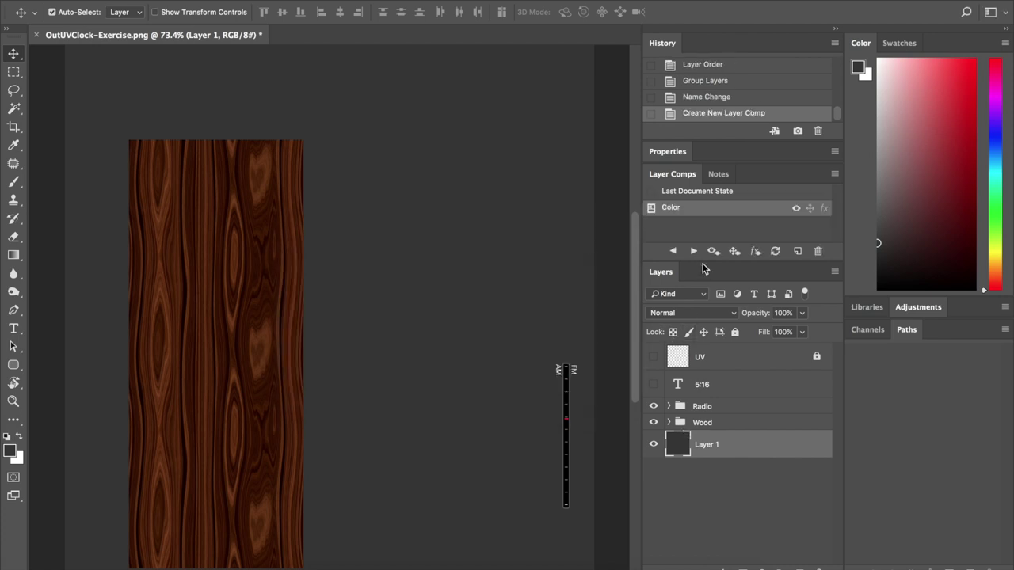
Hide Radio, Wood and Layer 1, show 5:16, and save an Emission layer comp
{"action": "left_click", "coordinate": [652, 406]}
{"action": "left_click_drag", "start_coordinate": [654, 426], "coordinate": [653, 445]}
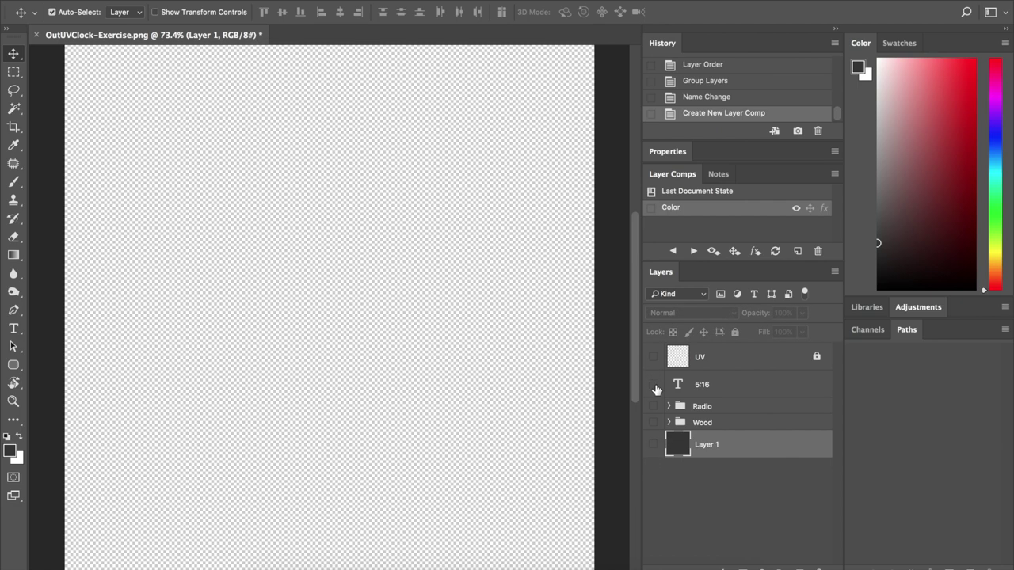
{"action": "left_click", "coordinate": [654, 385]}
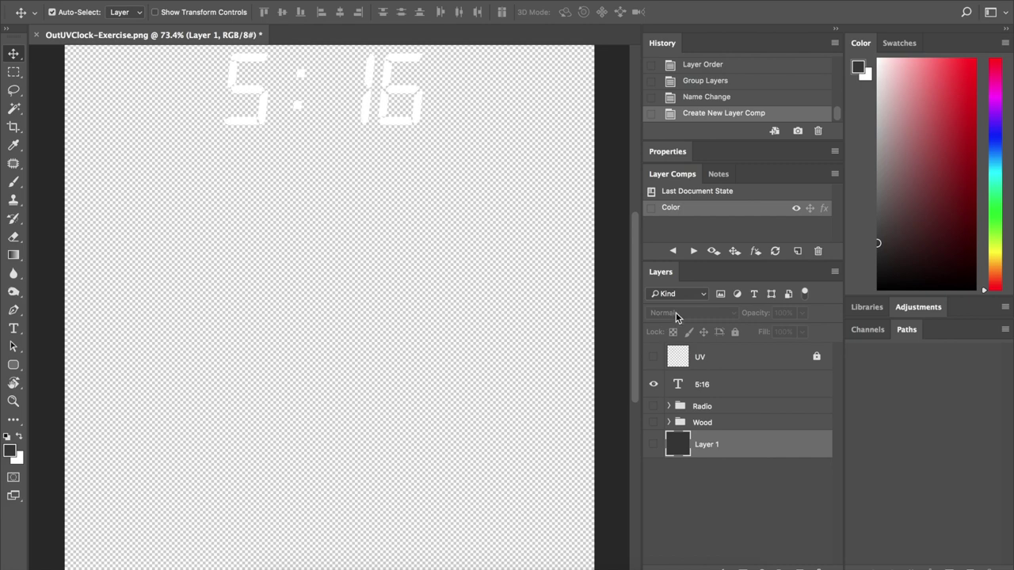
{"action": "left_click", "coordinate": [796, 251]}
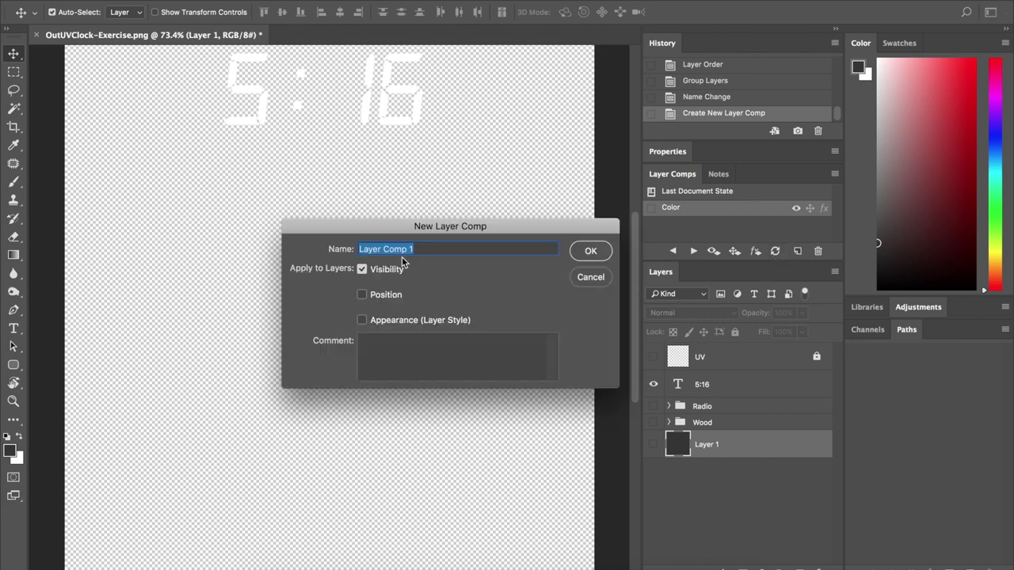
{"action": "type", "text": "Emission"}
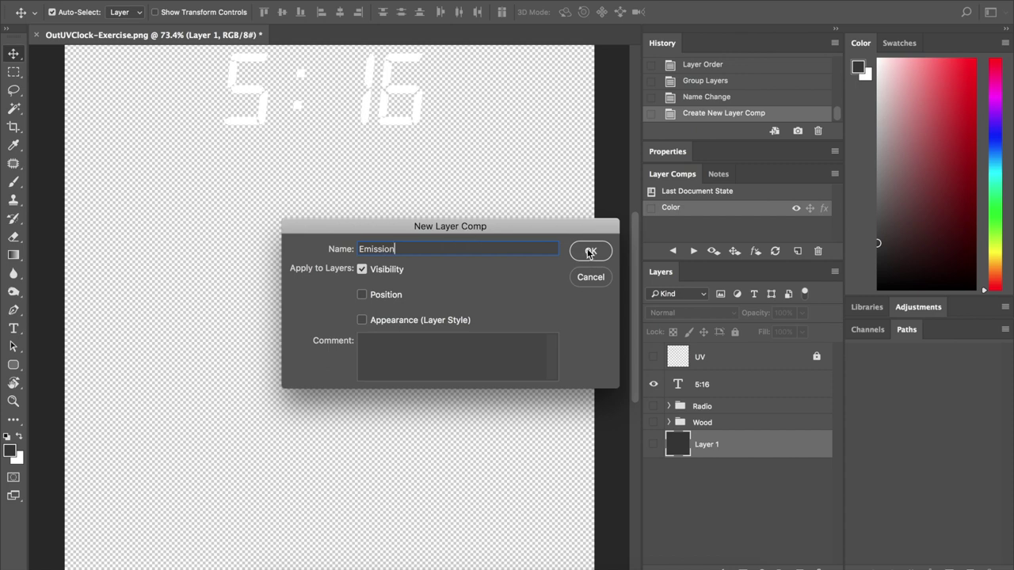
{"action": "left_click", "coordinate": [590, 251]}
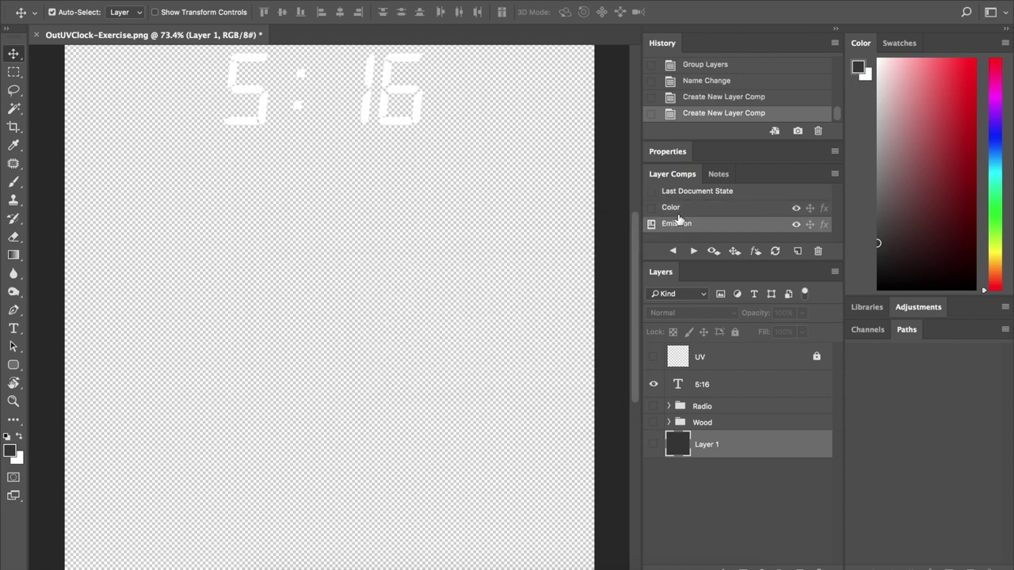
Switch between the Color and Emission layer comps to compare them
{"action": "left_click", "coordinate": [650, 209]}
{"action": "left_click", "coordinate": [650, 225]}
{"action": "left_click", "coordinate": [651, 191]}
{"action": "left_click", "coordinate": [651, 208]}
{"action": "left_click", "coordinate": [650, 224]}
{"action": "left_click", "coordinate": [650, 225]}
{"action": "left_click", "coordinate": [651, 224]}
{"action": "left_click", "coordinate": [650, 209]}
{"action": "left_click", "coordinate": [651, 226]}
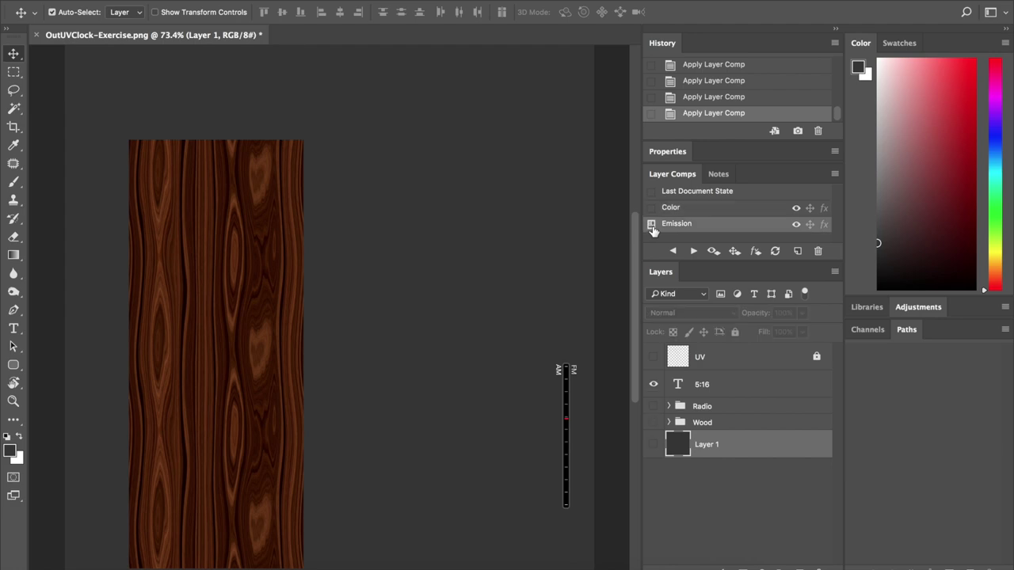
{"action": "left_click", "coordinate": [650, 208]}
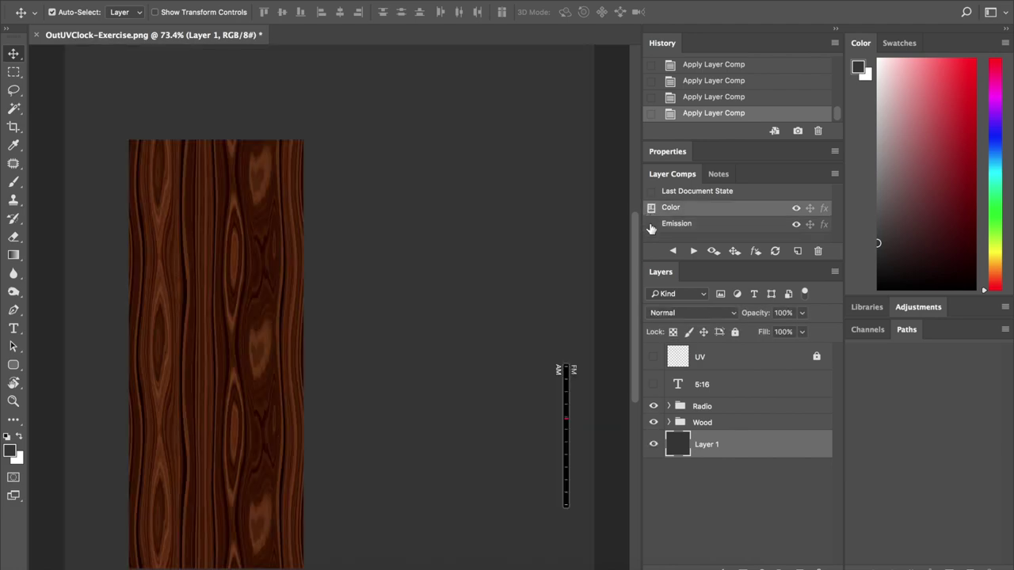
{"action": "left_click", "coordinate": [650, 224]}
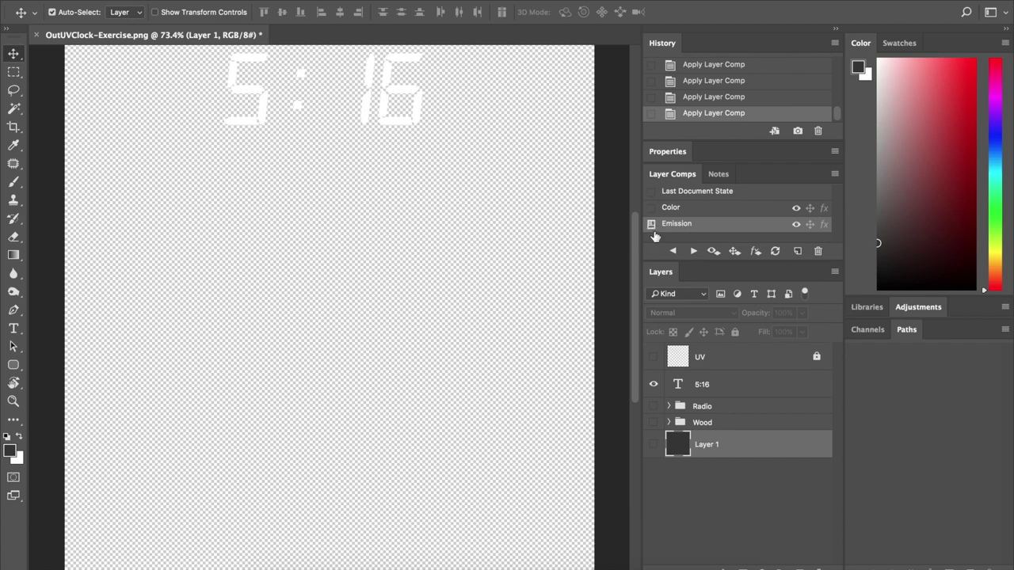
Compare the Emission and Color layer comps, leaving Color applied, then select the Wood group
{"action": "left_click", "coordinate": [652, 208]}
{"action": "left_click", "coordinate": [651, 222]}
{"action": "left_click", "coordinate": [652, 208]}
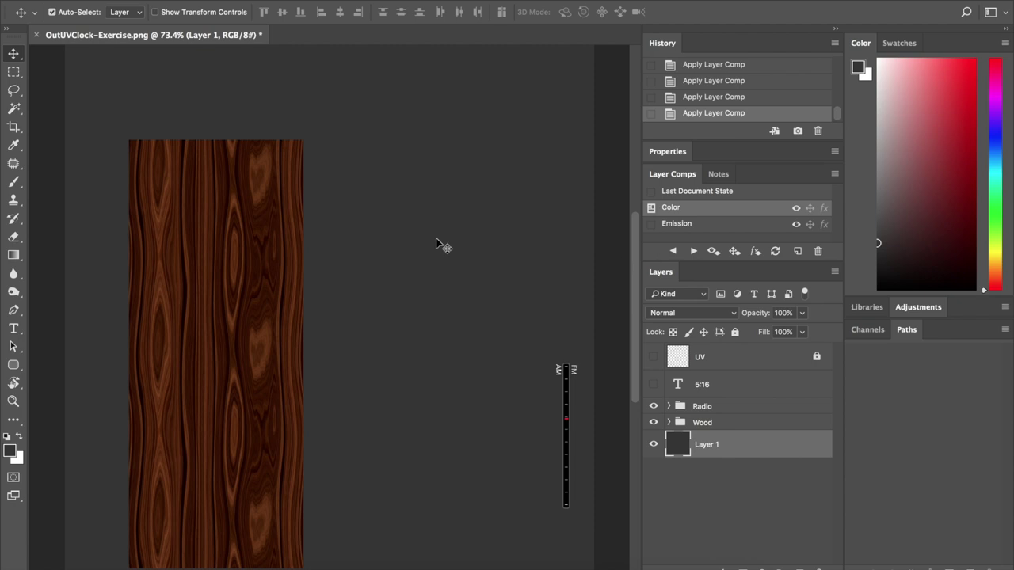
{"action": "left_click", "coordinate": [651, 224]}
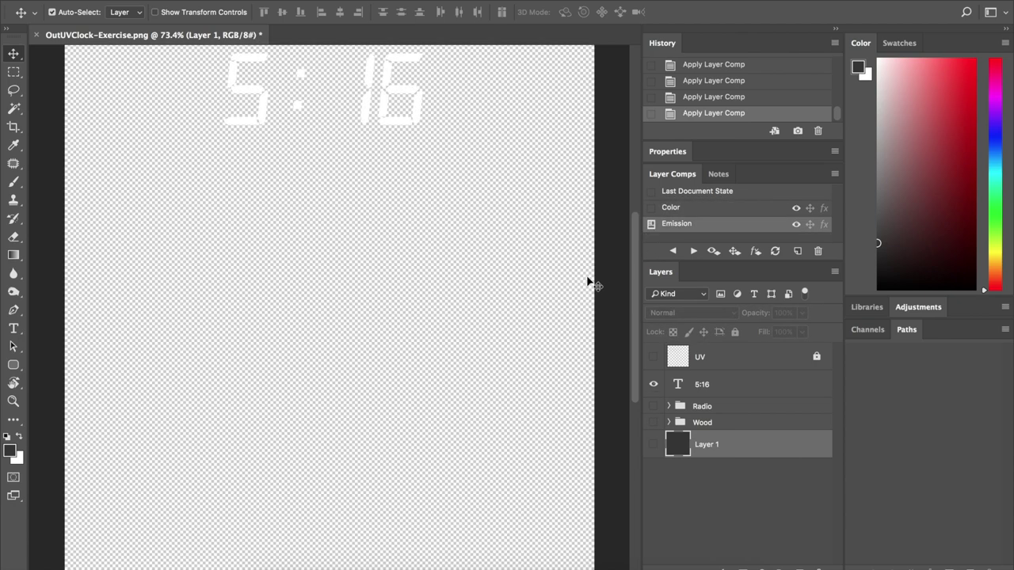
{"action": "left_click", "coordinate": [651, 209]}
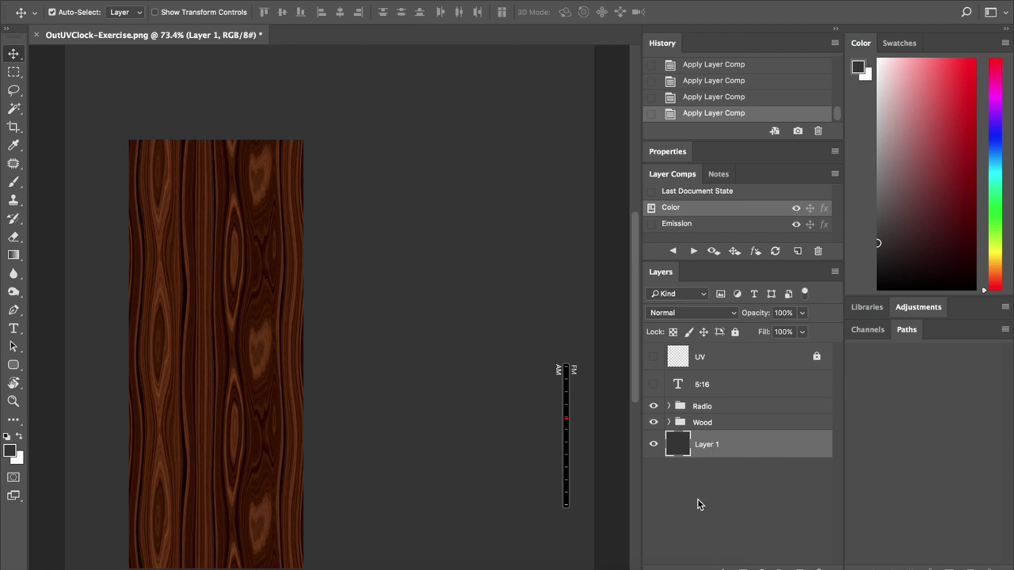
{"action": "left_click", "coordinate": [659, 240]}
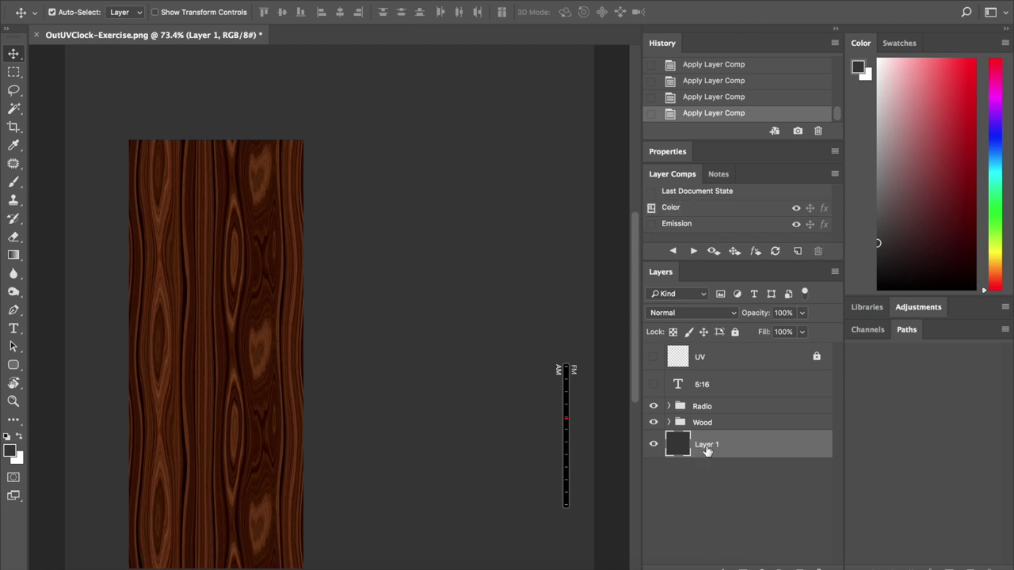
{"action": "left_click", "coordinate": [704, 423]}
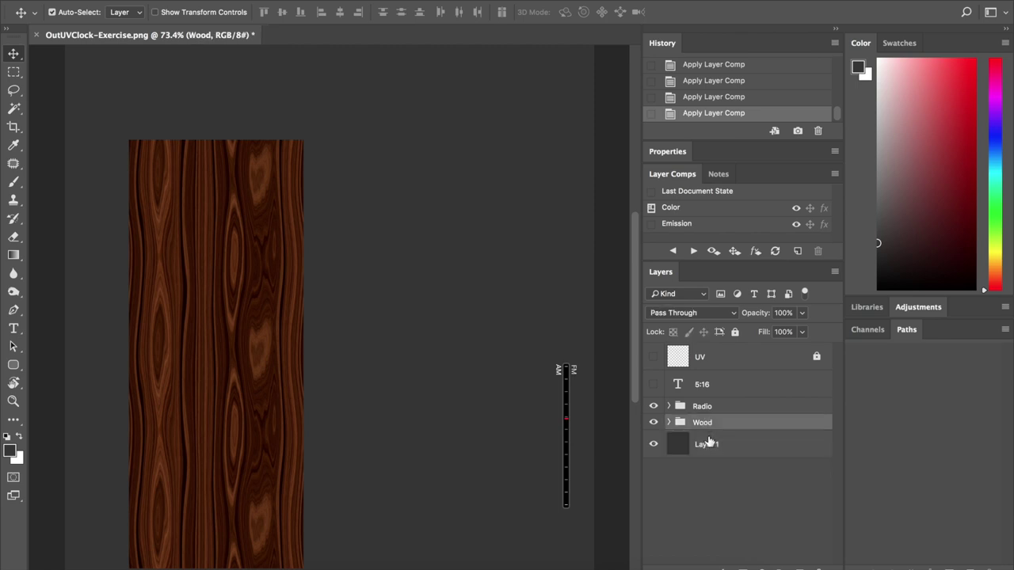
Duplicate the Wood group and Layer 1, naming the Wood copy 'Wood Bump'
{"action": "left_click", "coordinate": [711, 447], "text": "shift"}
{"action": "key", "text": "ctrl"}
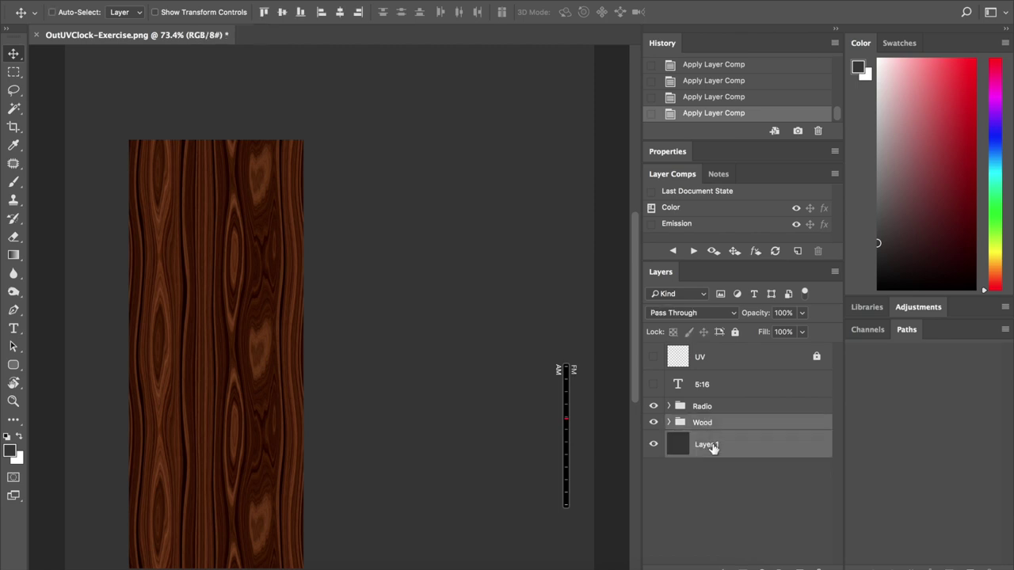
{"action": "key", "text": "ctrl+j"}
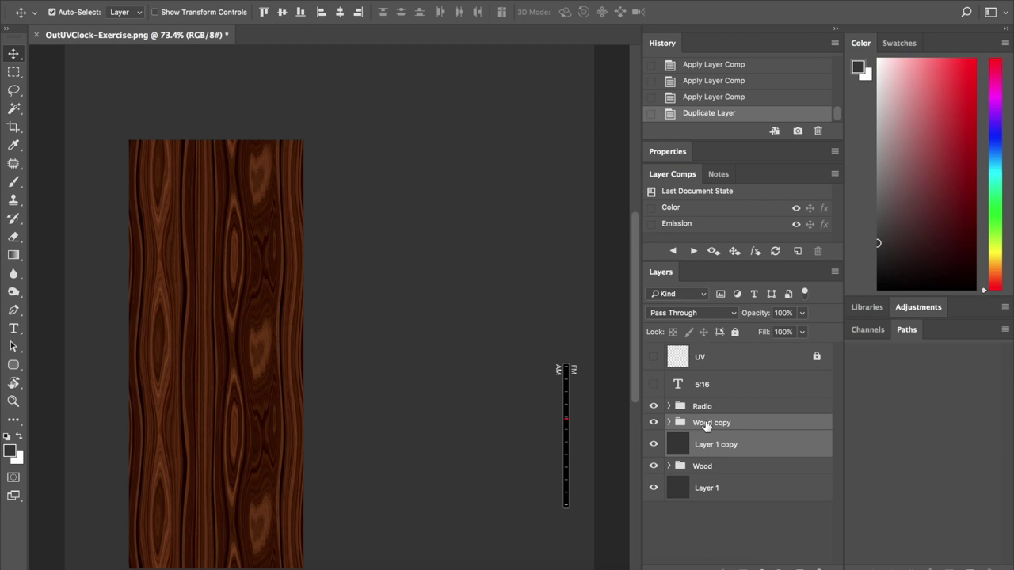
{"action": "double_click", "coordinate": [705, 424]}
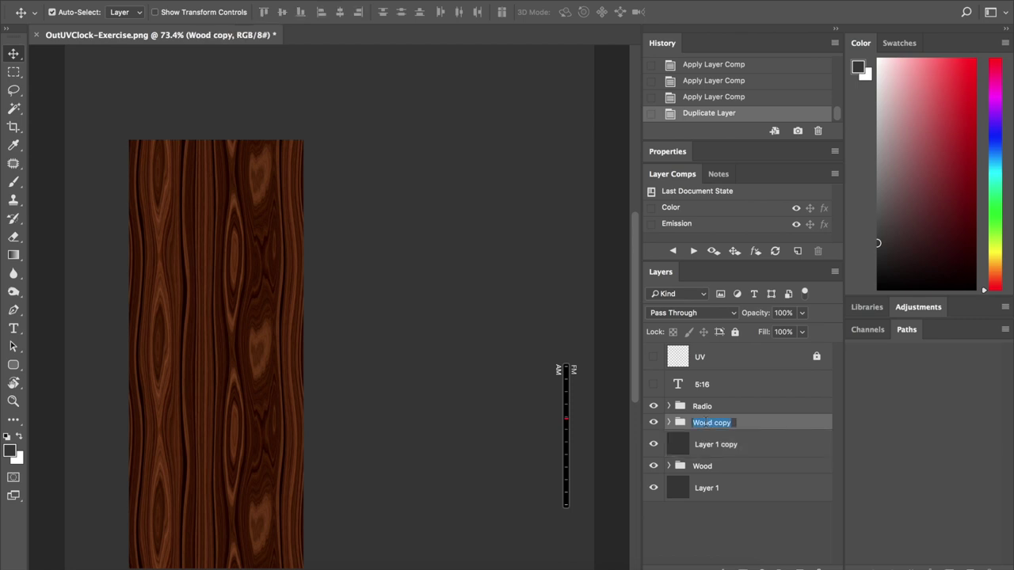
{"action": "type", "text": "Wood Bump"}
{"action": "key", "text": "Return"}
Rename the Layer 1 copy to 'Plastic Bump' and Layer 1 to 'Plastic'
{"action": "double_click", "coordinate": [708, 444]}
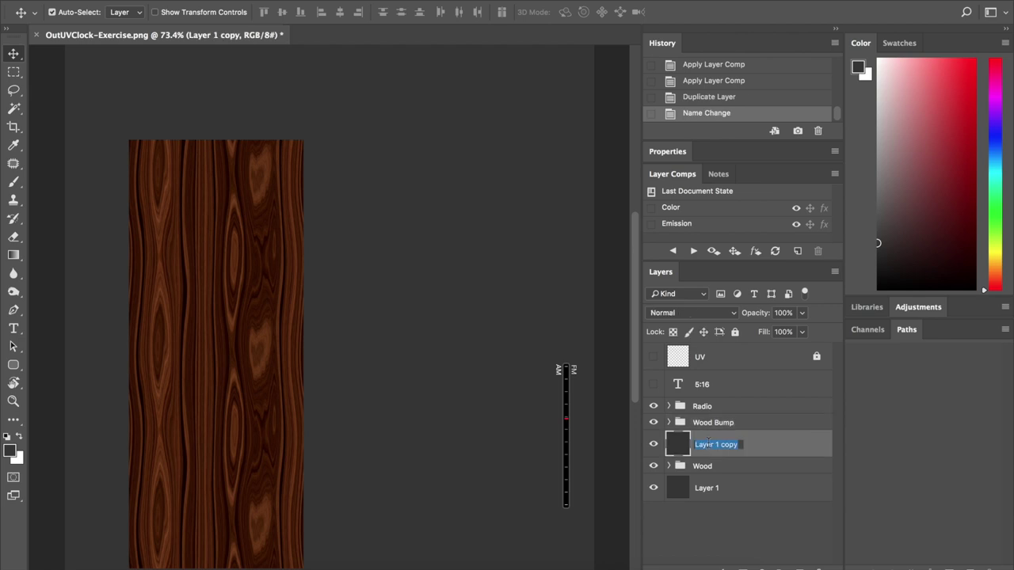
{"action": "type", "text": "Plastick"}
{"action": "key", "text": "BackSpace"}
{"action": "type", "text": "Bump"}
{"action": "key", "text": "Return"}
{"action": "double_click", "coordinate": [707, 488]}
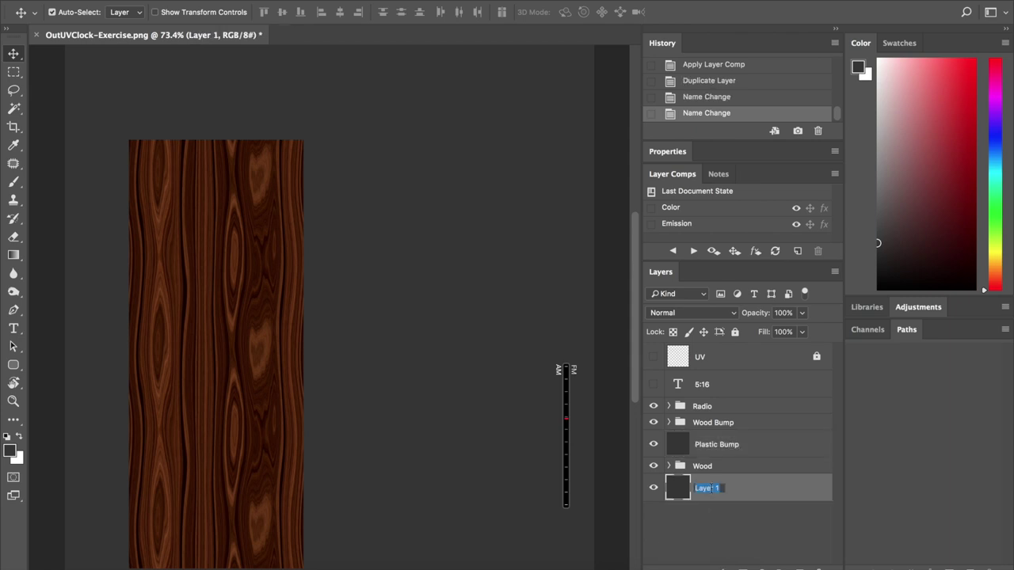
{"action": "type", "text": "Plastic"}
{"action": "key", "text": "Return"}
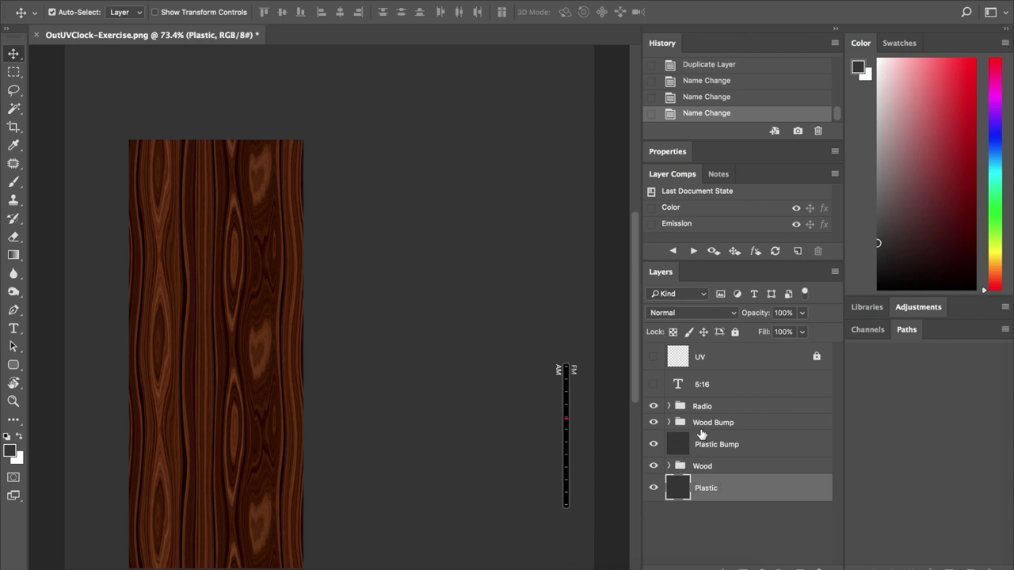
Hide Wood, Plastic and Radio so only Wood Bump and Plastic Bump remain visible
{"action": "left_click", "coordinate": [702, 423]}
{"action": "left_click", "coordinate": [702, 448]}
{"action": "left_click", "coordinate": [654, 465]}
{"action": "left_click", "coordinate": [653, 488]}
{"action": "left_click", "coordinate": [654, 422]}
{"action": "left_click", "coordinate": [653, 406]}
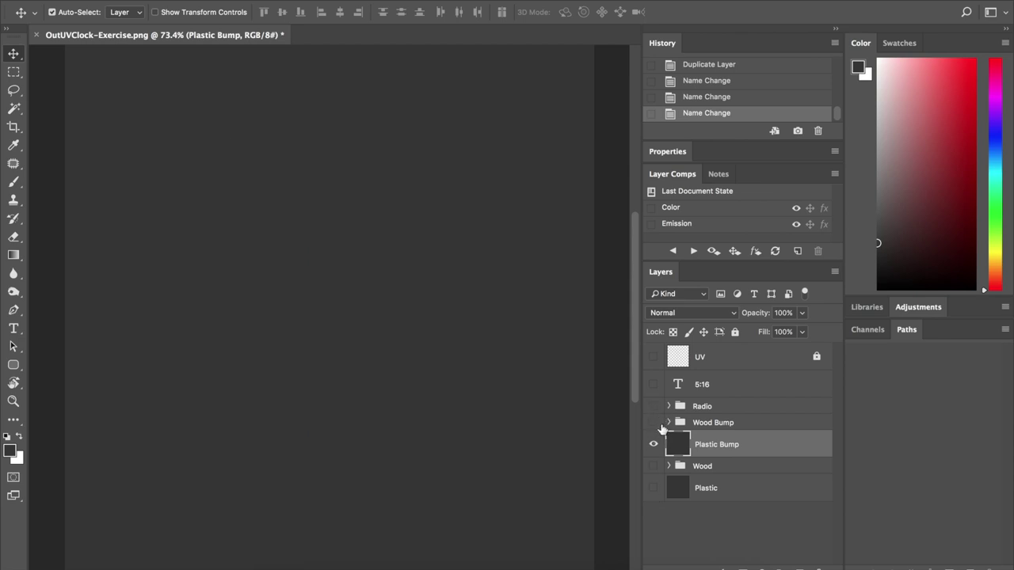
{"action": "left_click", "coordinate": [654, 422]}
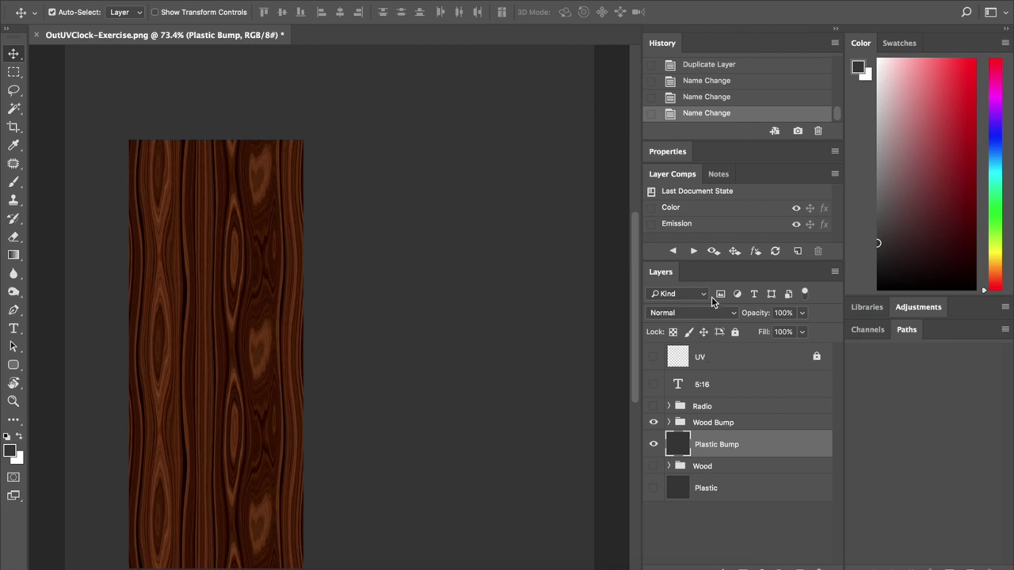
Create a new layer comp named 'Bump' from this visibility state
{"action": "left_click", "coordinate": [799, 252]}
{"action": "type", "text": "Bump"}
{"action": "left_click", "coordinate": [590, 250]}
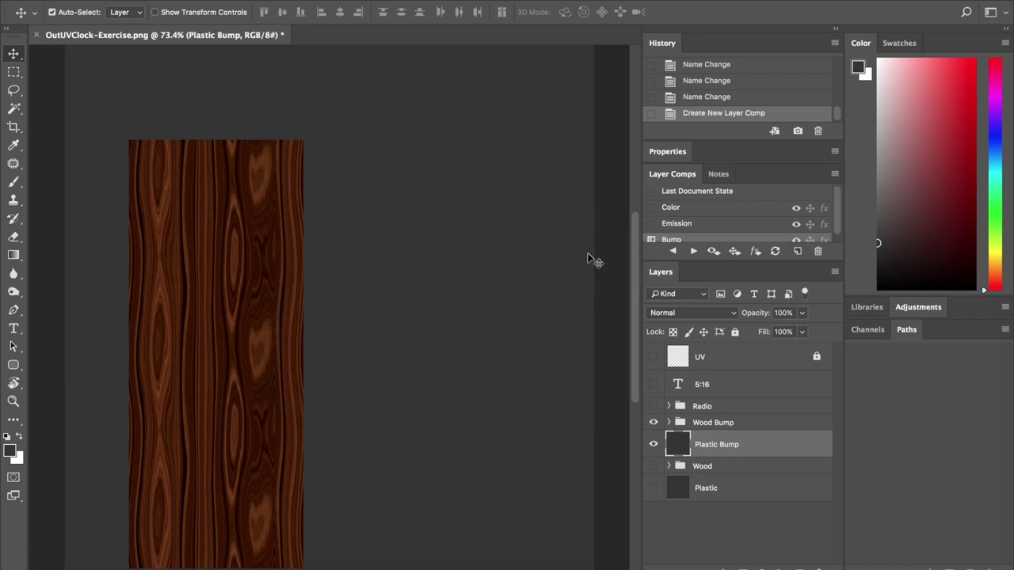
{"action": "left_click_drag", "start_coordinate": [735, 264], "coordinate": [736, 272]}
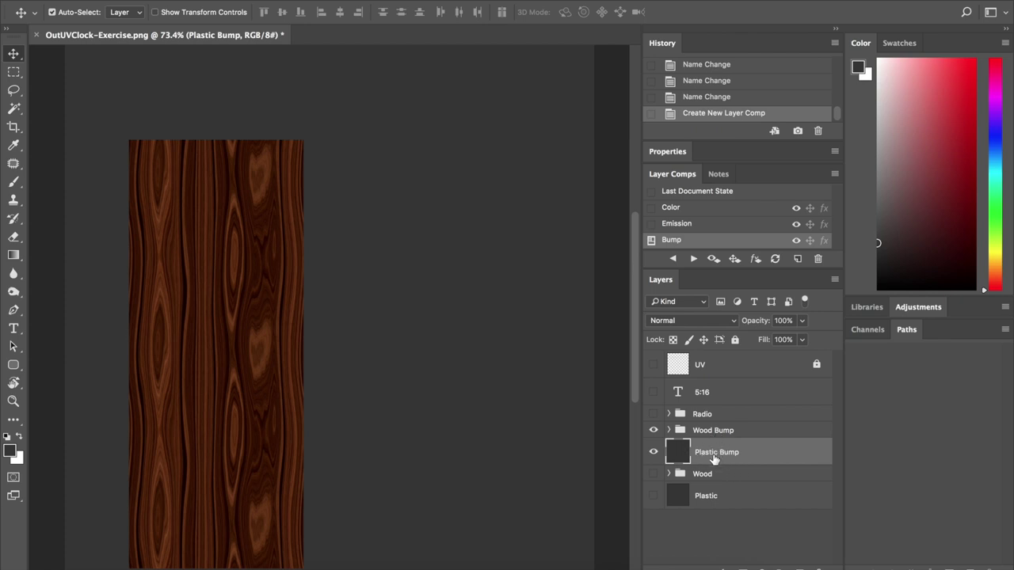
Deselect the Plastic Bump layer in the Layers panel
{"action": "left_click", "coordinate": [694, 527]}
Add 2% Gaussian monochromatic noise to the Plastic Bump layer
{"action": "left_click", "coordinate": [701, 451]}
{"action": "left_click", "coordinate": [341, 0]}
{"action": "mouse_move", "coordinate": [357, 183]}
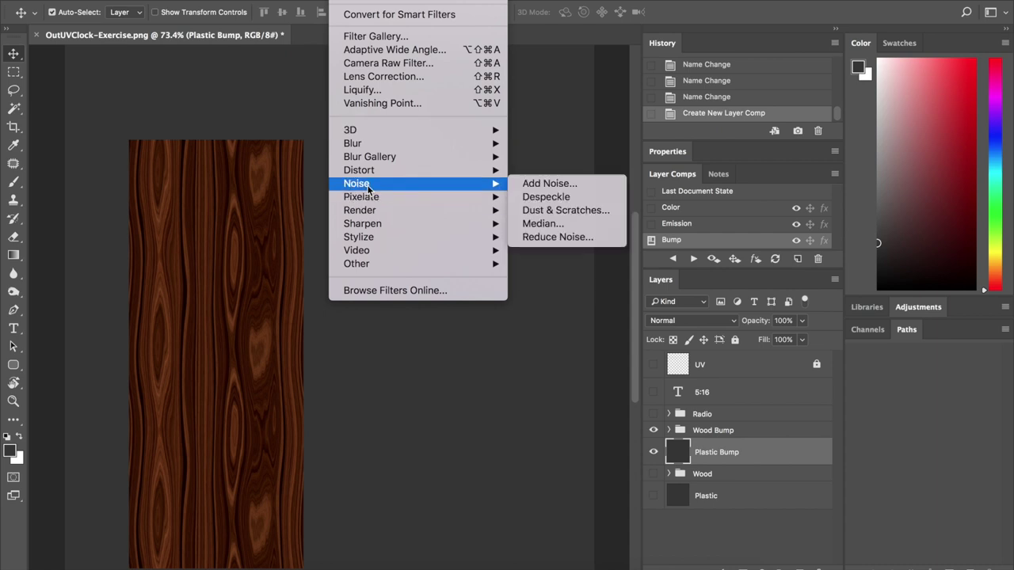
{"action": "left_click", "coordinate": [524, 184]}
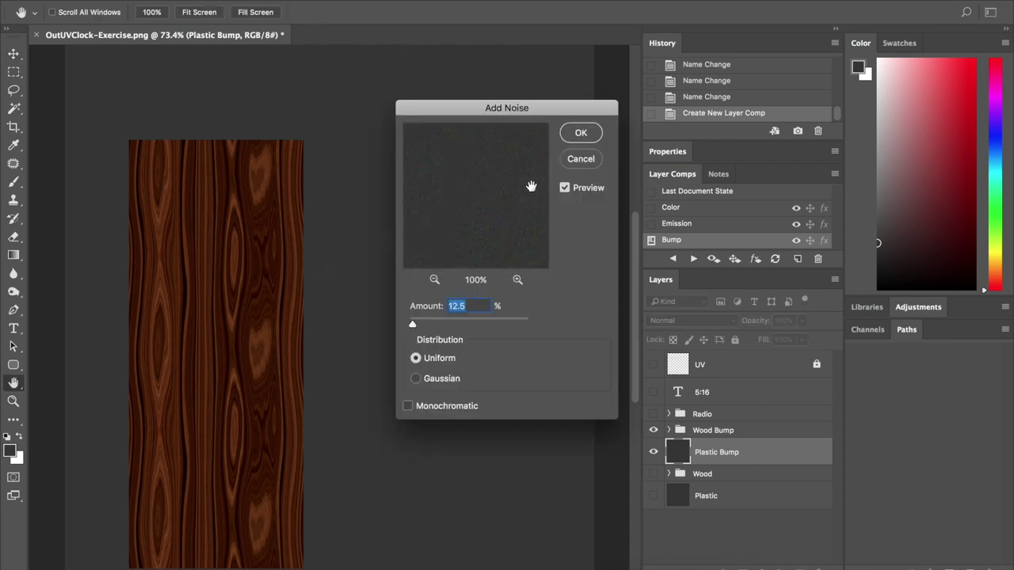
{"action": "left_click", "coordinate": [426, 406]}
{"action": "left_click", "coordinate": [436, 379]}
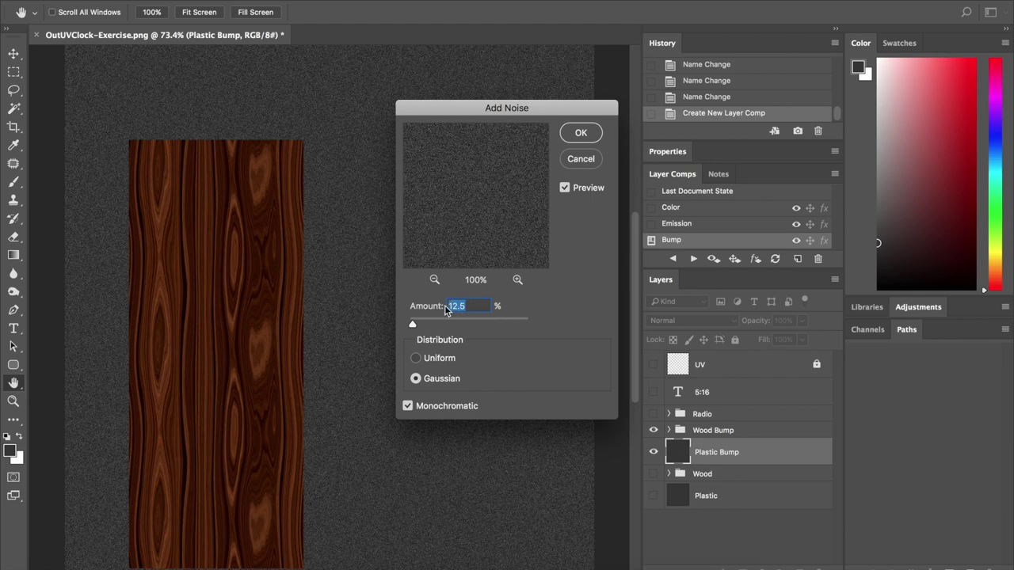
{"action": "type", "text": "2"}
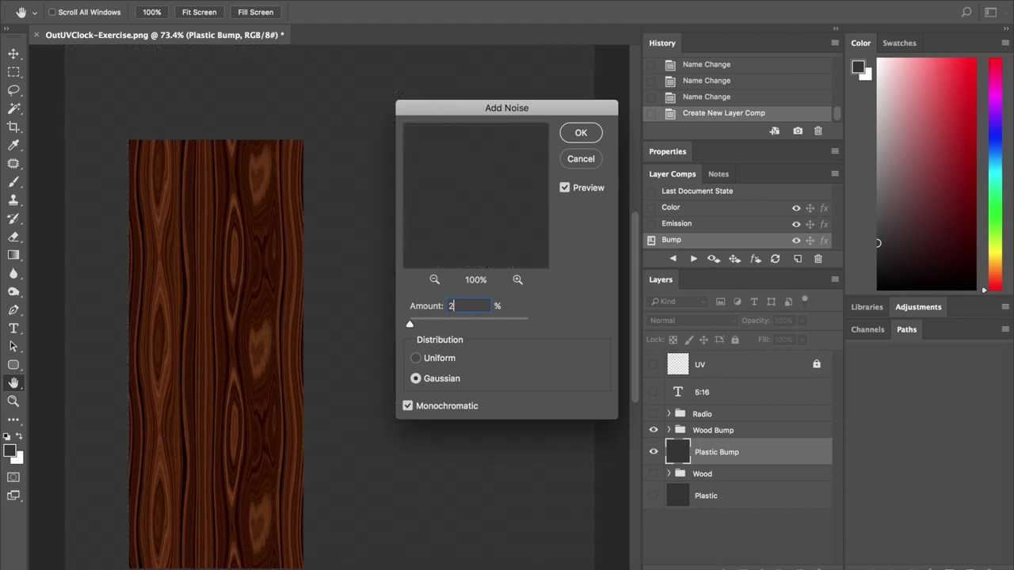
{"action": "left_click", "coordinate": [440, 313]}
{"action": "left_click", "coordinate": [579, 135]}
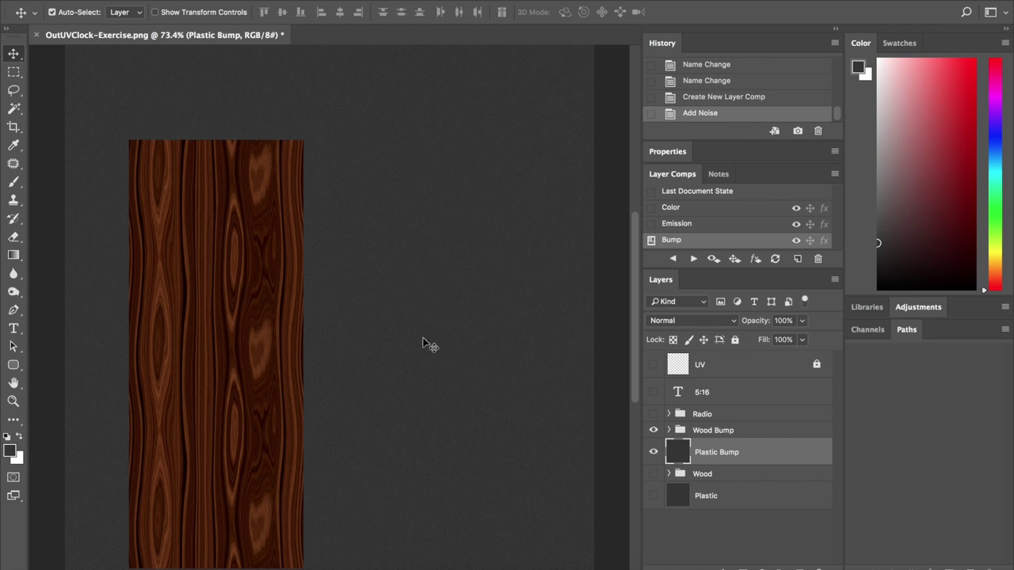
Expand the Wood Bump group in the Layers panel
{"action": "scroll", "coordinate": [425, 343], "scroll_direction": "up", "scroll_amount": 1, "text": "alt"}
{"action": "scroll", "coordinate": [425, 342], "scroll_direction": "up", "scroll_amount": 4, "text": "alt"}
{"action": "scroll", "coordinate": [425, 342], "scroll_direction": "up", "scroll_amount": 1, "text": "alt"}
{"action": "scroll", "coordinate": [426, 342], "scroll_direction": "up", "scroll_amount": 1, "text": "alt"}
{"action": "scroll", "coordinate": [426, 343], "scroll_direction": "down", "scroll_amount": 3, "text": "alt"}
{"action": "scroll", "coordinate": [426, 342], "scroll_direction": "down", "scroll_amount": 1, "text": "alt"}
{"action": "scroll", "coordinate": [425, 342], "scroll_direction": "down", "scroll_amount": 3, "text": "alt"}
{"action": "scroll", "coordinate": [425, 342], "scroll_direction": "down", "scroll_amount": 3, "text": "alt"}
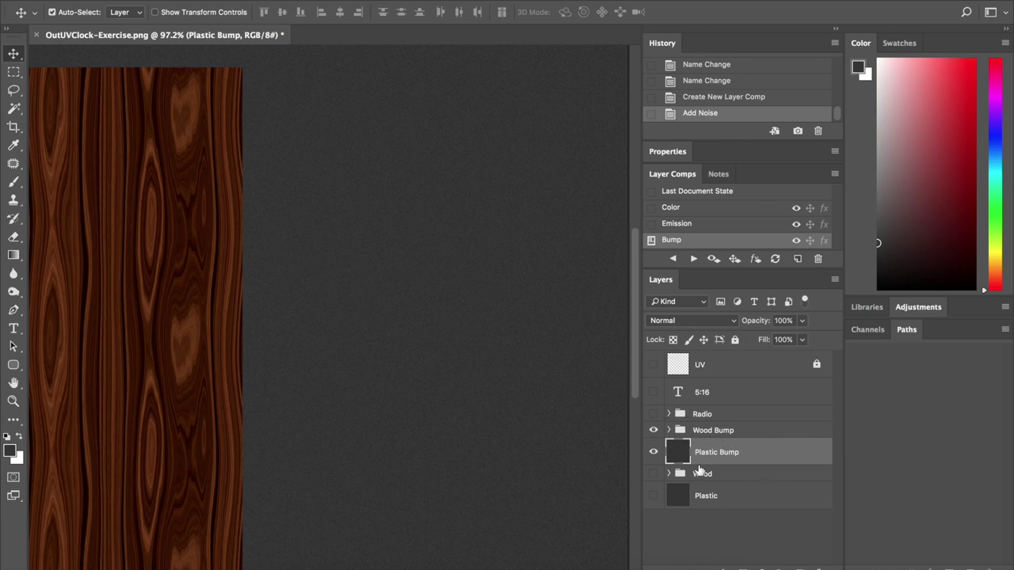
{"action": "left_click", "coordinate": [669, 430]}
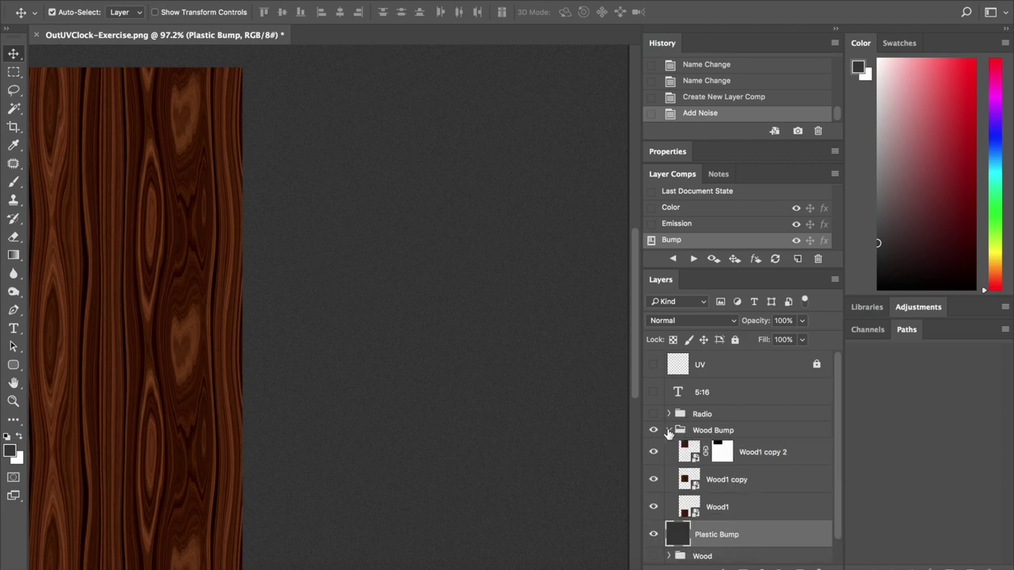
Merge Wood1 copy 2, Wood1 copy and Wood1 into a single layer
{"action": "left_click", "coordinate": [773, 464]}
{"action": "left_click", "coordinate": [736, 508], "text": "shift"}
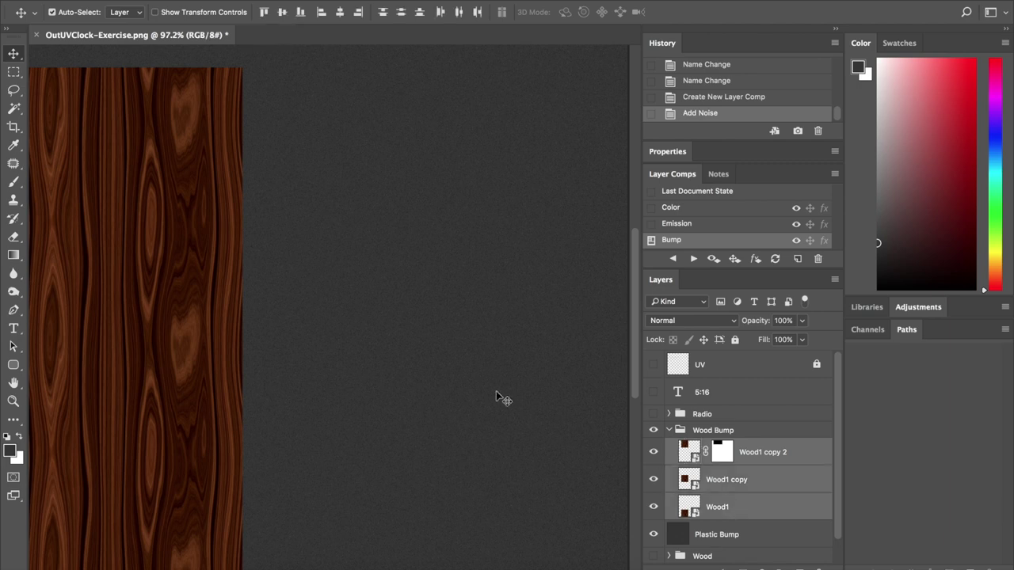
{"action": "scroll", "coordinate": [496, 391], "scroll_direction": "down", "scroll_amount": 3, "text": "alt"}
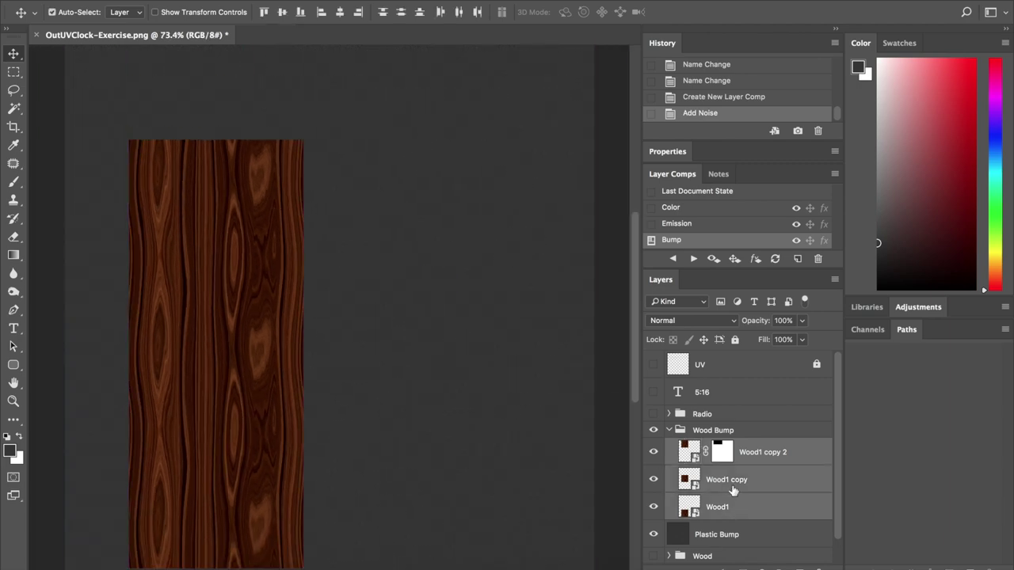
{"action": "right_click", "coordinate": [731, 478]}
{"action": "left_click", "coordinate": [784, 382]}
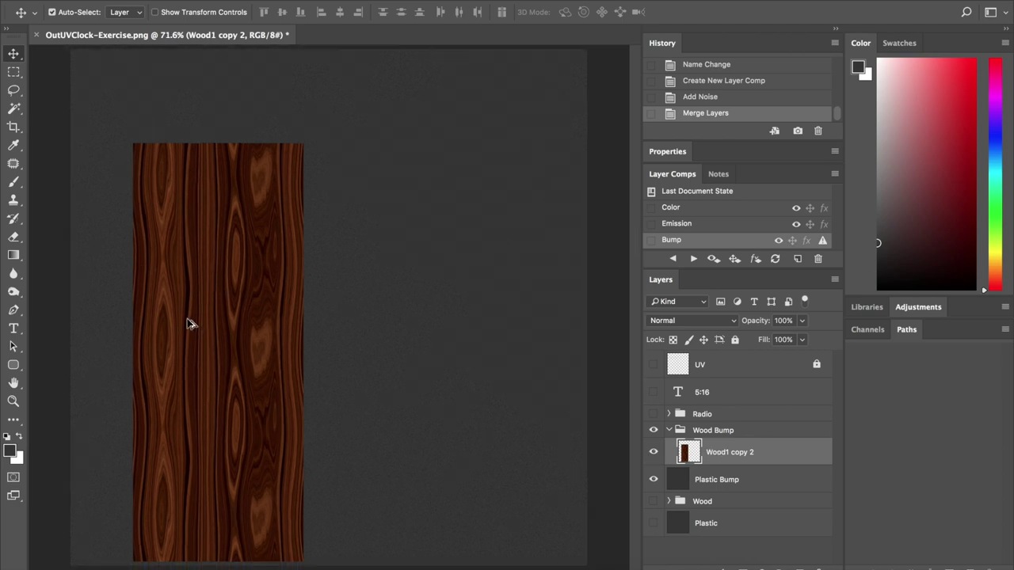
{"action": "scroll", "coordinate": [190, 320], "scroll_direction": "up", "scroll_amount": 3, "text": "alt"}
{"action": "scroll", "coordinate": [191, 320], "scroll_direction": "up", "scroll_amount": 3, "text": "alt"}
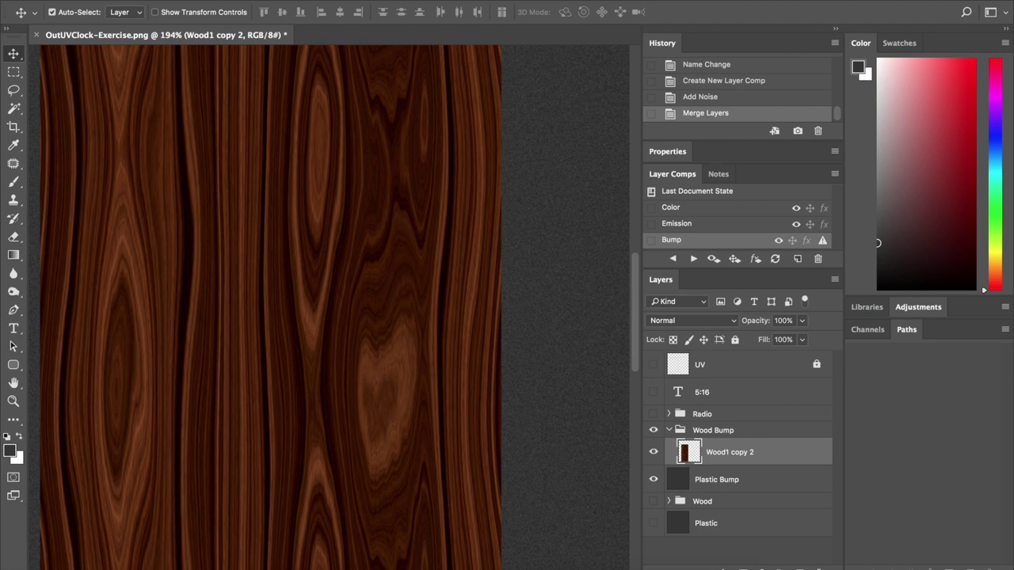
Apply a 1.5-pixel High Pass filter to the merged Wood1 copy 2 layer
{"action": "left_click", "coordinate": [348, 0]}
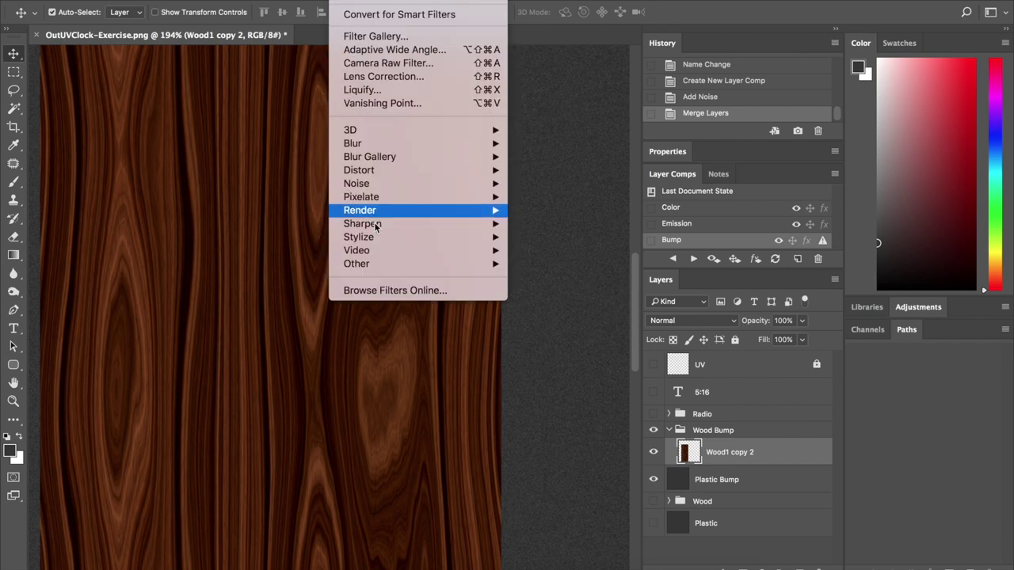
{"action": "mouse_move", "coordinate": [356, 264]}
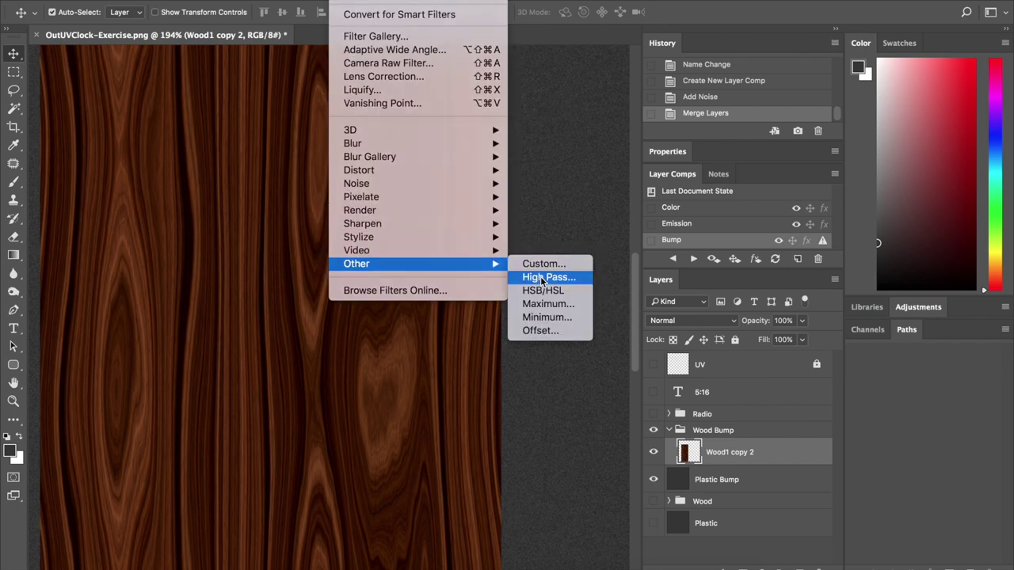
{"action": "left_click", "coordinate": [538, 282]}
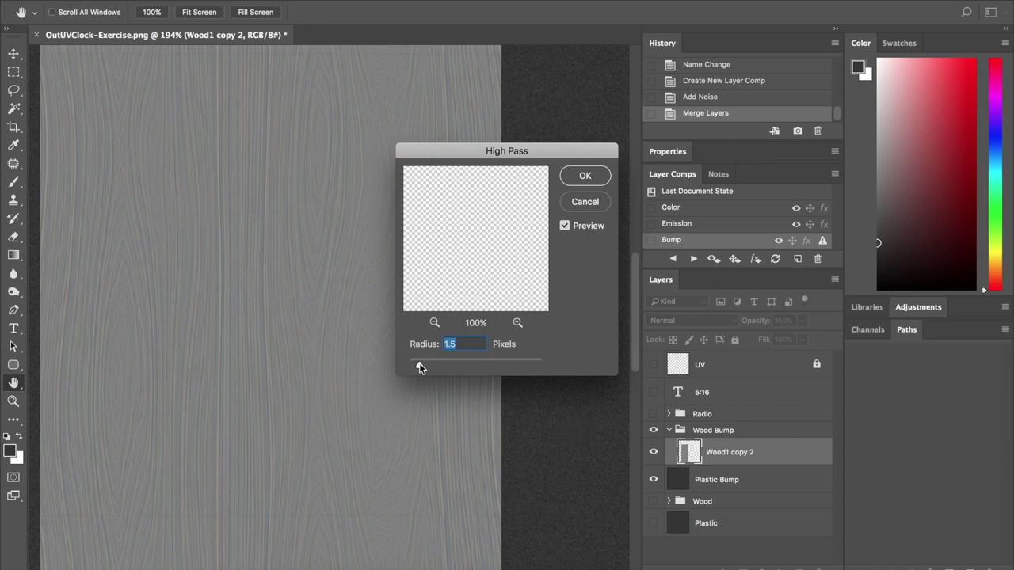
{"action": "left_click", "coordinate": [587, 176]}
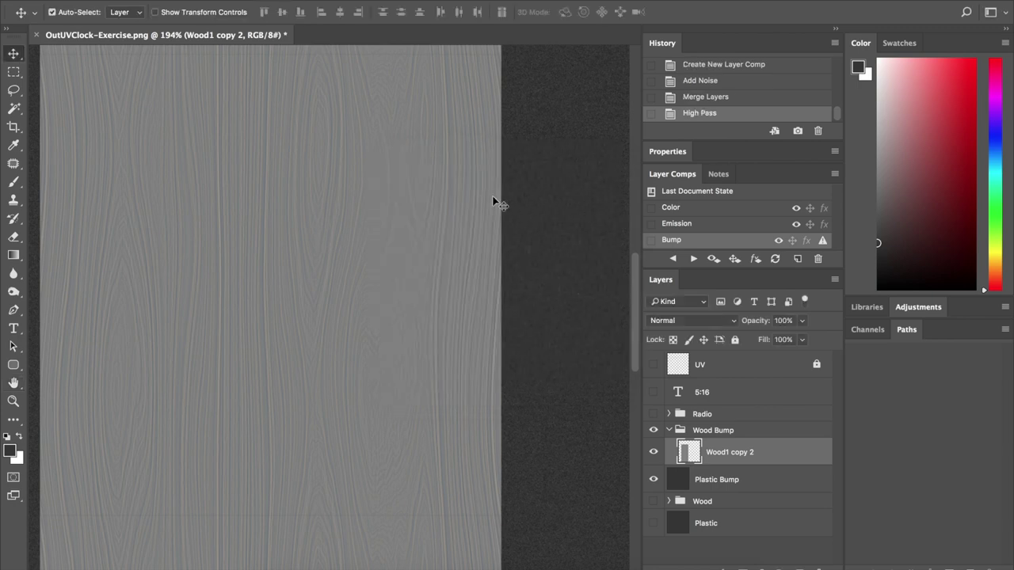
{"action": "scroll", "coordinate": [320, 281], "scroll_direction": "down", "scroll_amount": 3, "text": "alt"}
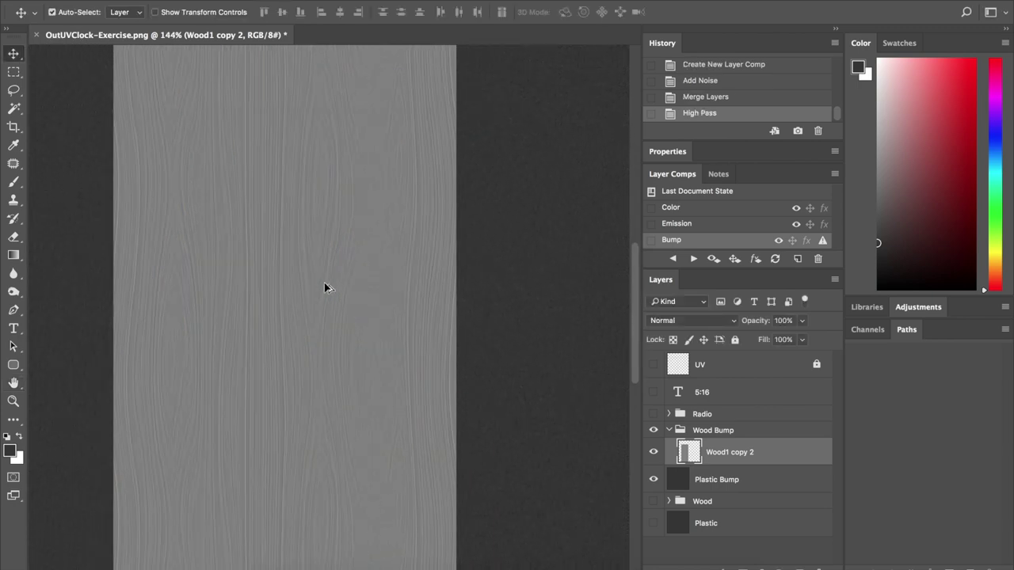
{"action": "scroll", "coordinate": [323, 285], "scroll_direction": "down", "scroll_amount": 5, "text": "alt"}
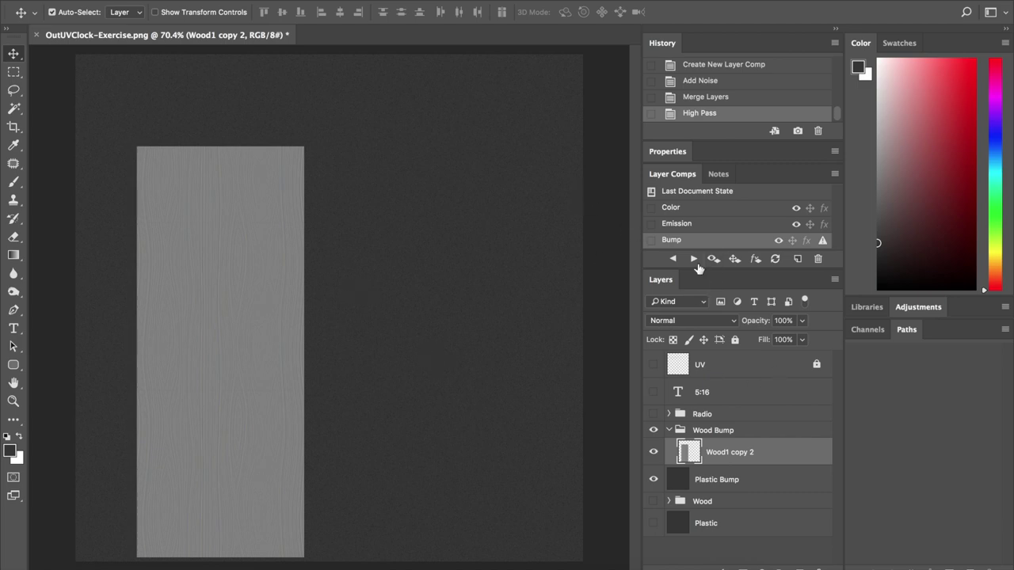
{"action": "left_click", "coordinate": [776, 259]}
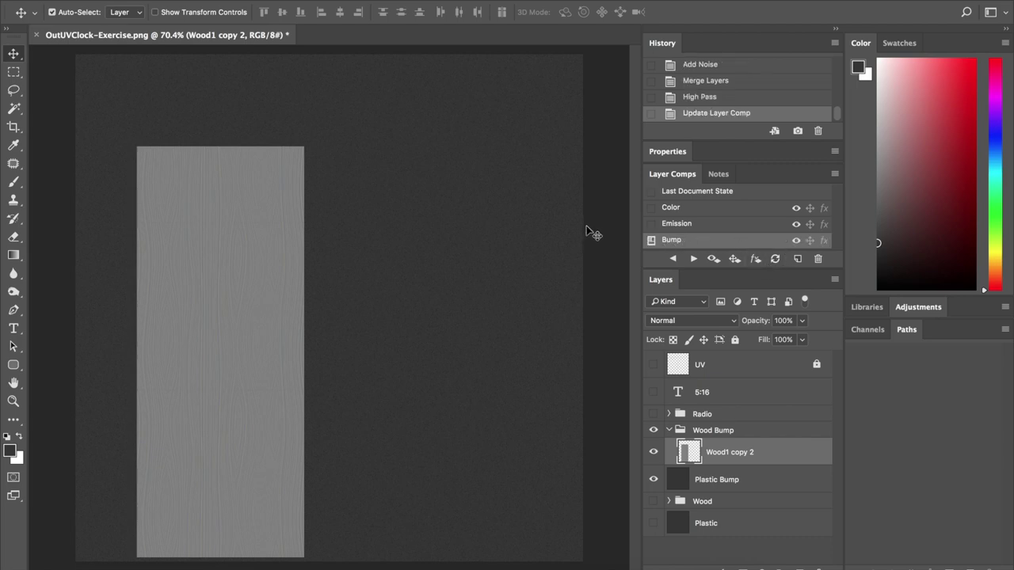
{"action": "left_click", "coordinate": [651, 224]}
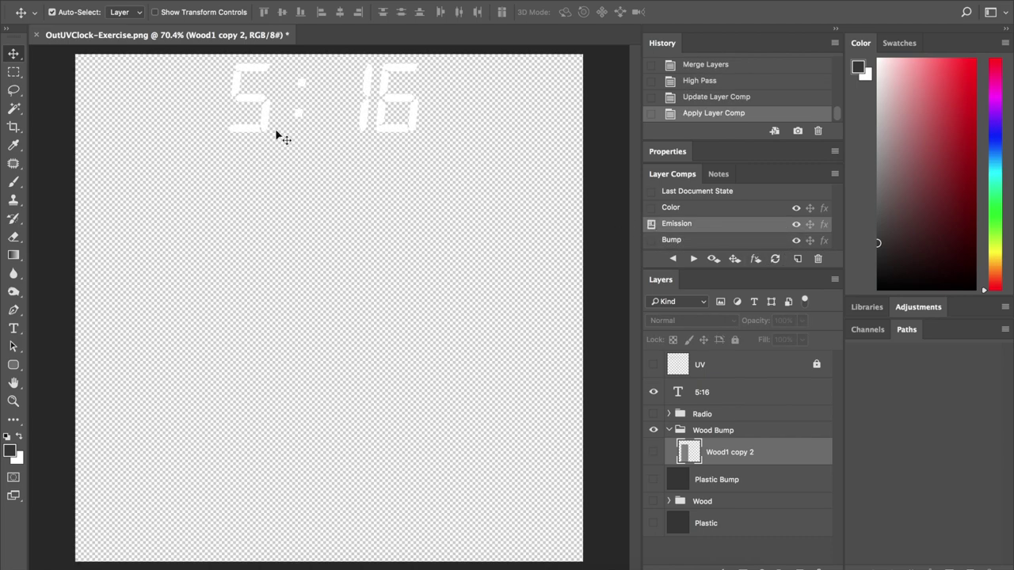
{"action": "left_click", "coordinate": [652, 208]}
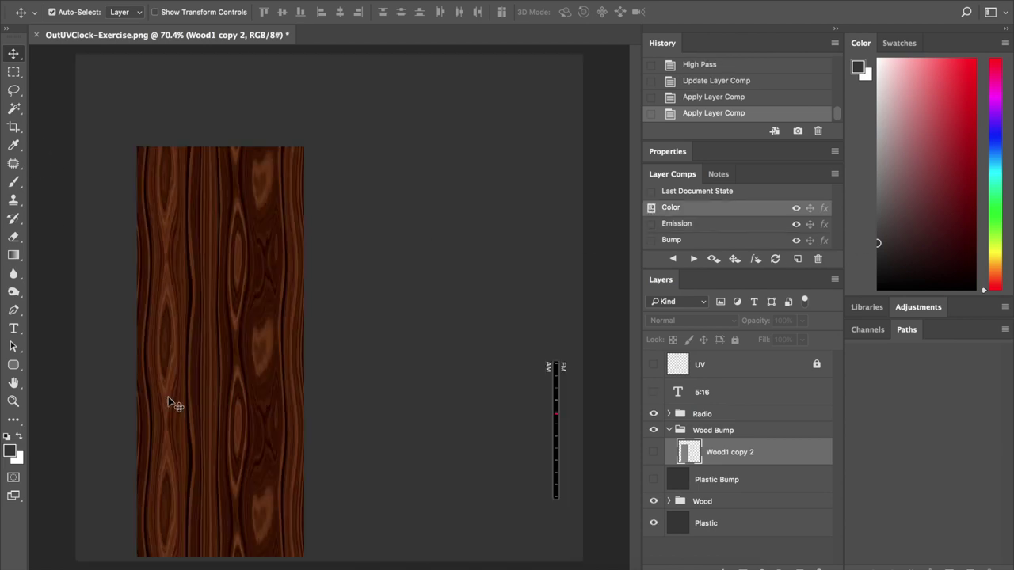
{"action": "left_click", "coordinate": [652, 241]}
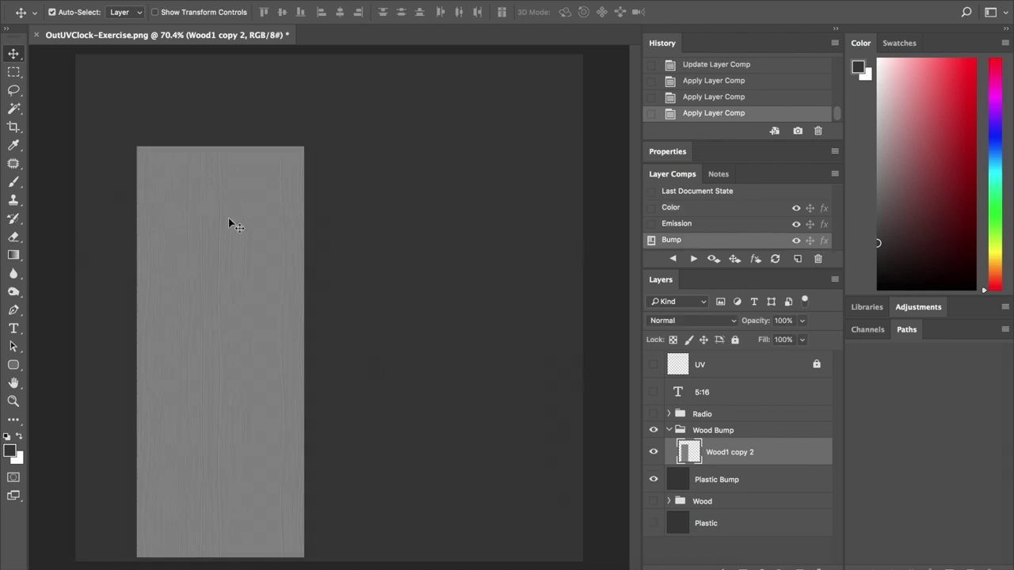
{"action": "left_click", "coordinate": [651, 207]}
{"action": "left_click", "coordinate": [650, 241]}
{"action": "left_click", "coordinate": [650, 209]}
{"action": "left_click", "coordinate": [651, 241]}
{"action": "left_click", "coordinate": [651, 209]}
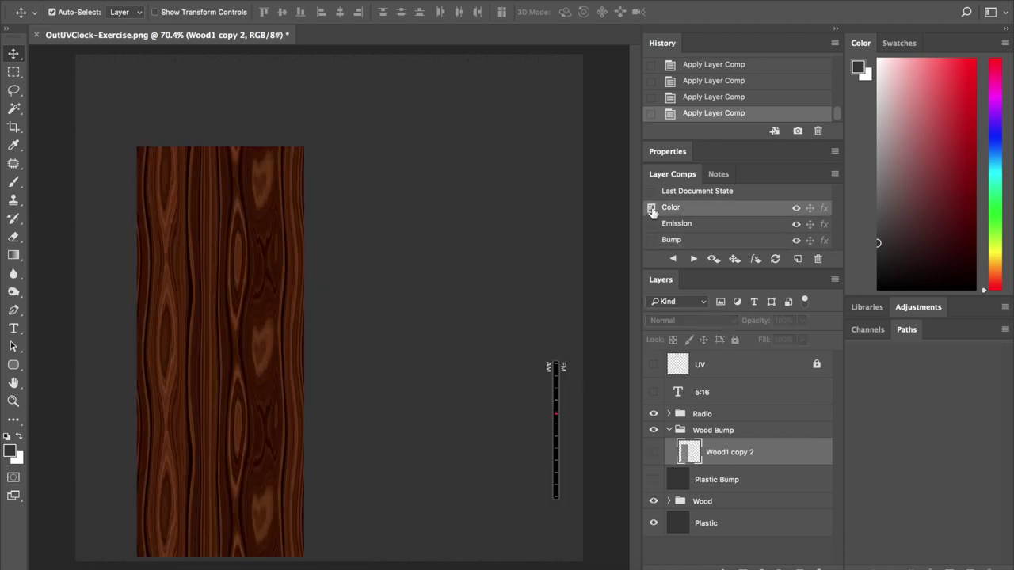
{"action": "left_click", "coordinate": [651, 240]}
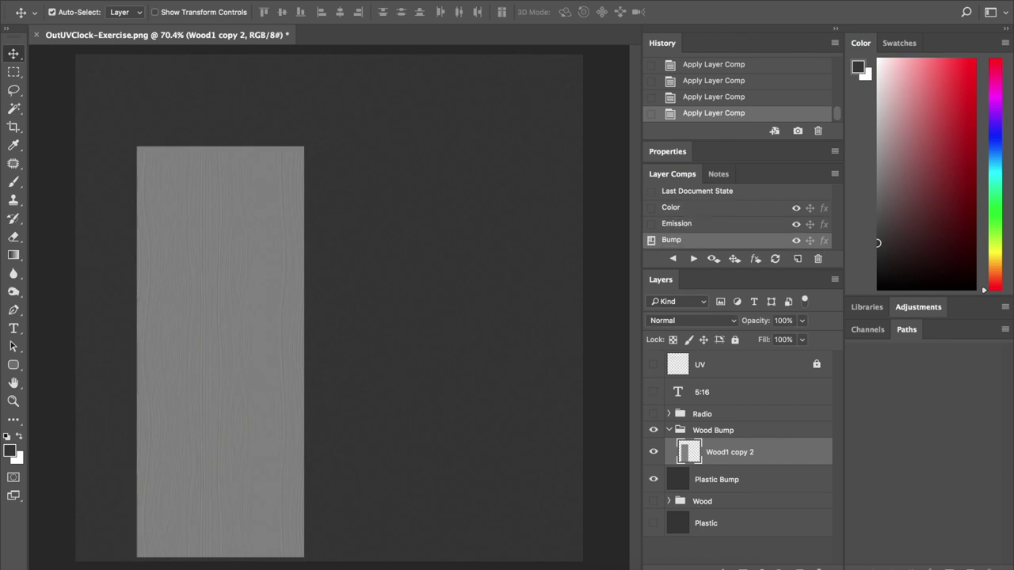
Save the document with layers as OutUVClock-Exercise.psd in the assets folder
{"action": "left_click", "coordinate": [123, 1]}
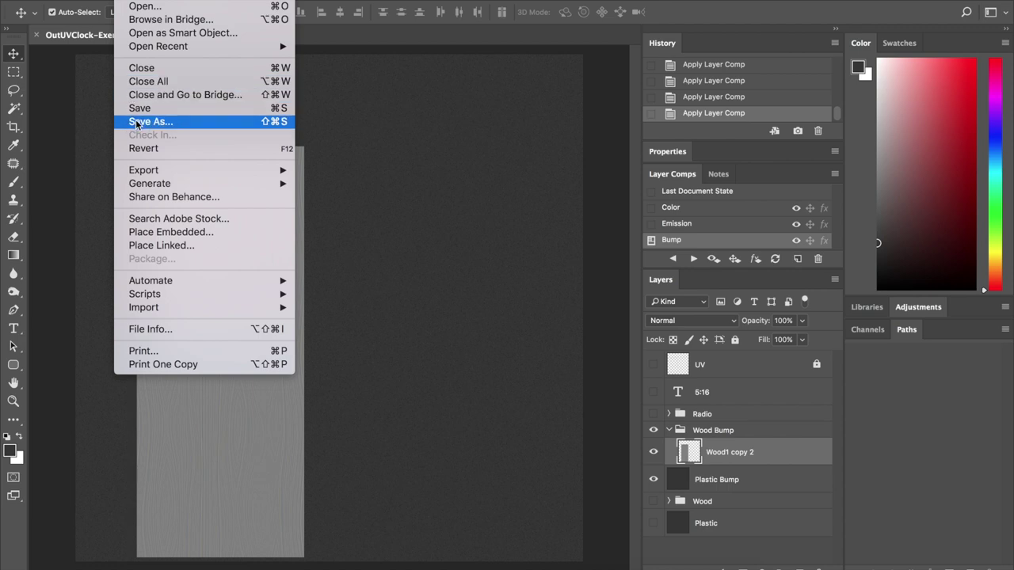
{"action": "left_click", "coordinate": [136, 123]}
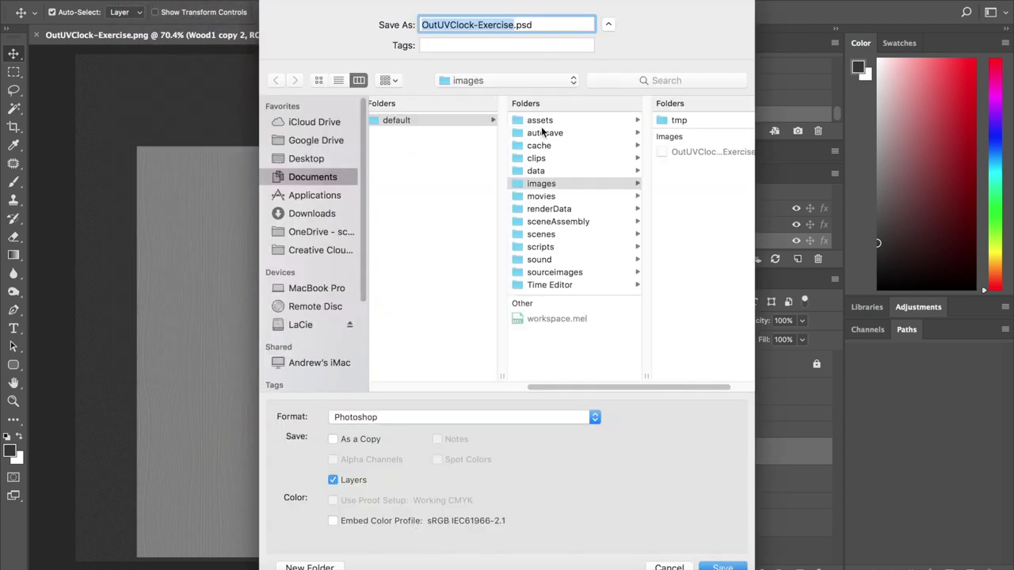
{"action": "left_click", "coordinate": [542, 120]}
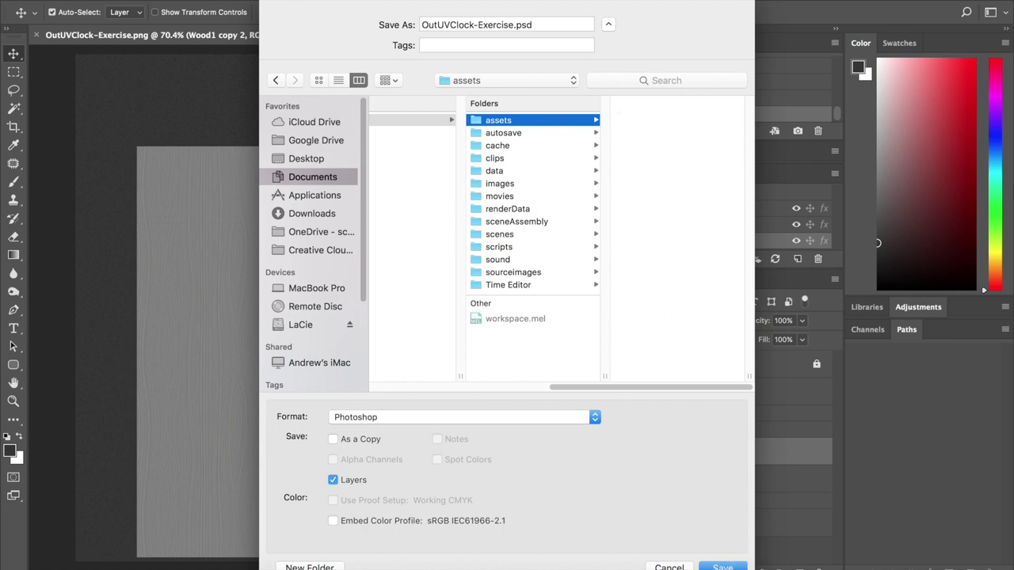
{"action": "left_click", "coordinate": [723, 567]}
{"action": "left_click", "coordinate": [766, 275]}
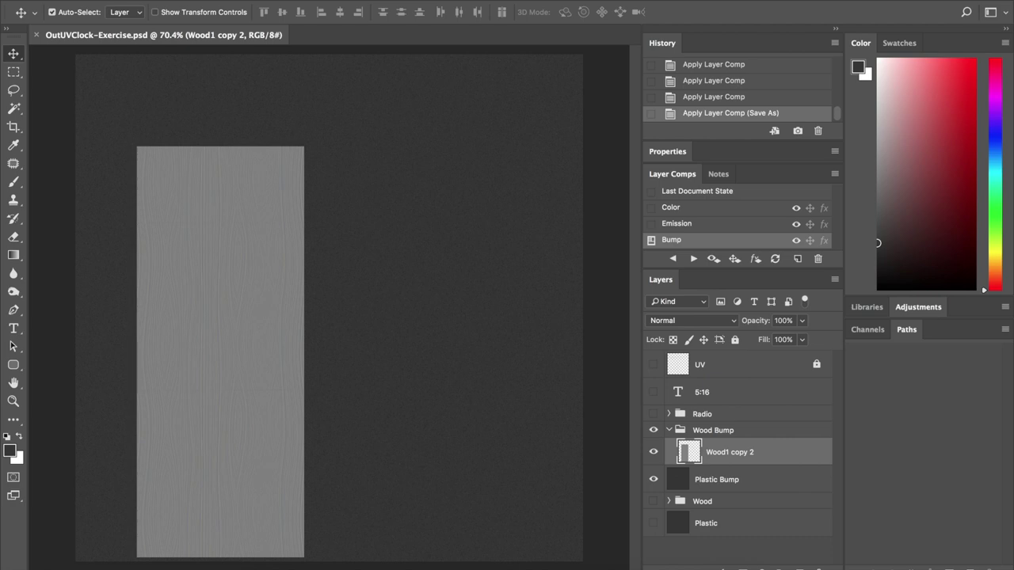
Start Export Layer Comps to Files with projects/default/sourceimages as the destination
{"action": "left_click", "coordinate": [130, 0]}
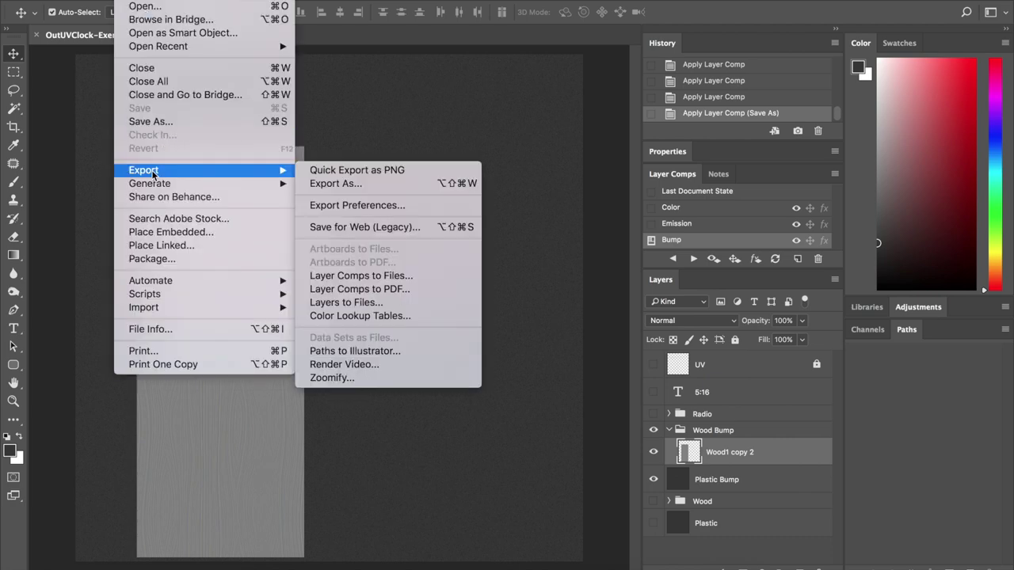
{"action": "left_click", "coordinate": [376, 276]}
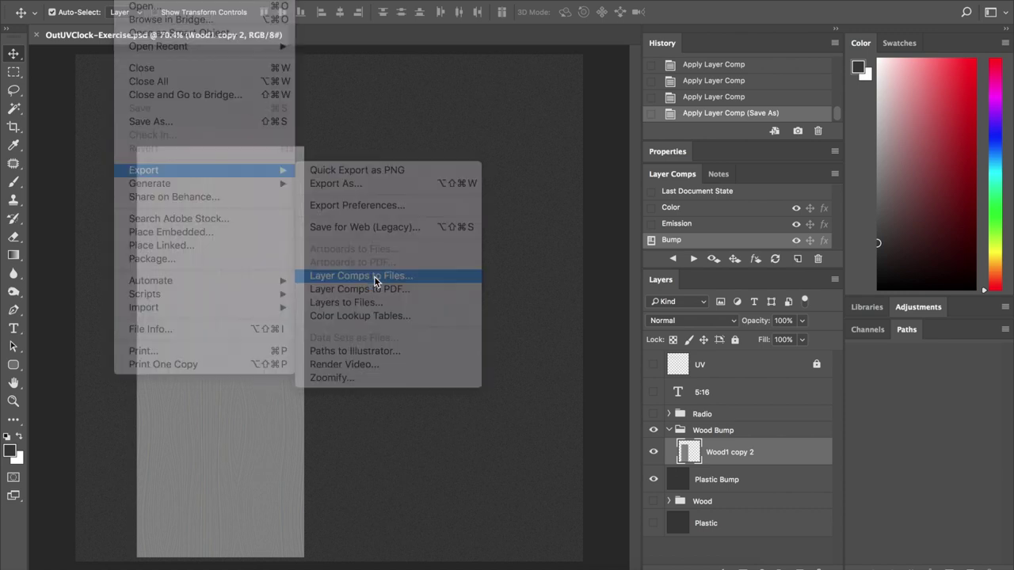
{"action": "left_click", "coordinate": [569, 185]}
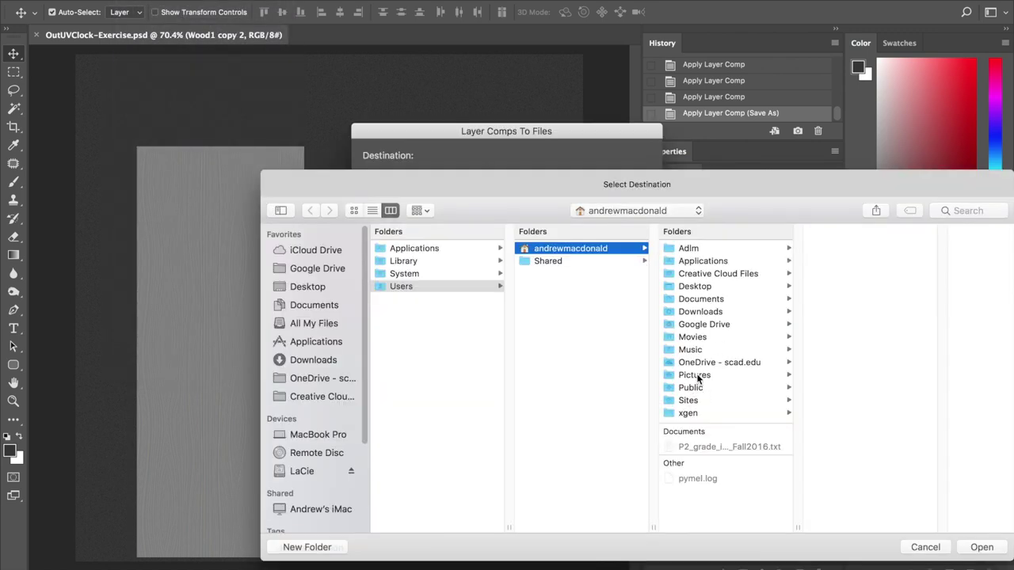
{"action": "left_click", "coordinate": [708, 301]}
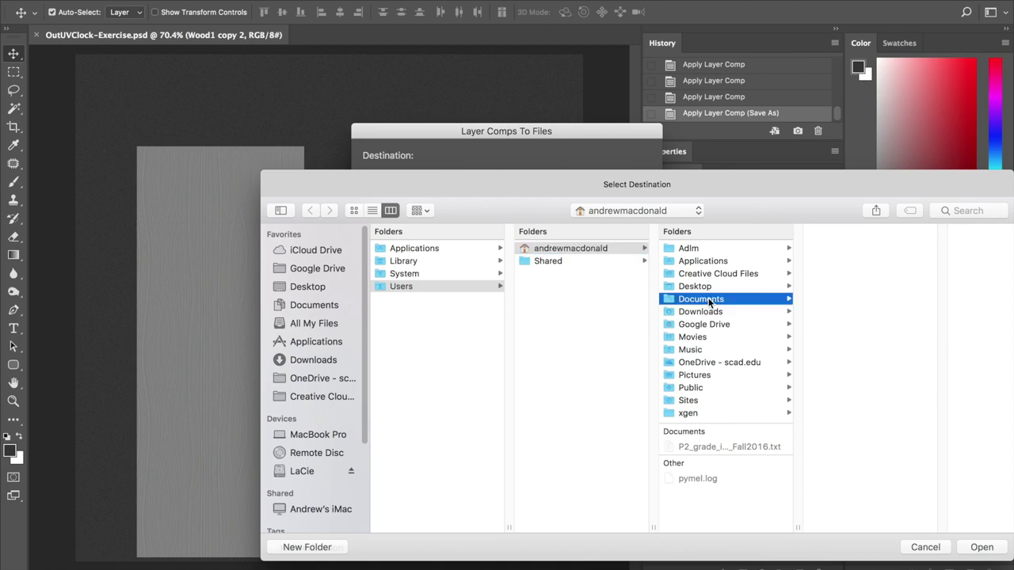
{"action": "double_click", "coordinate": [833, 274]}
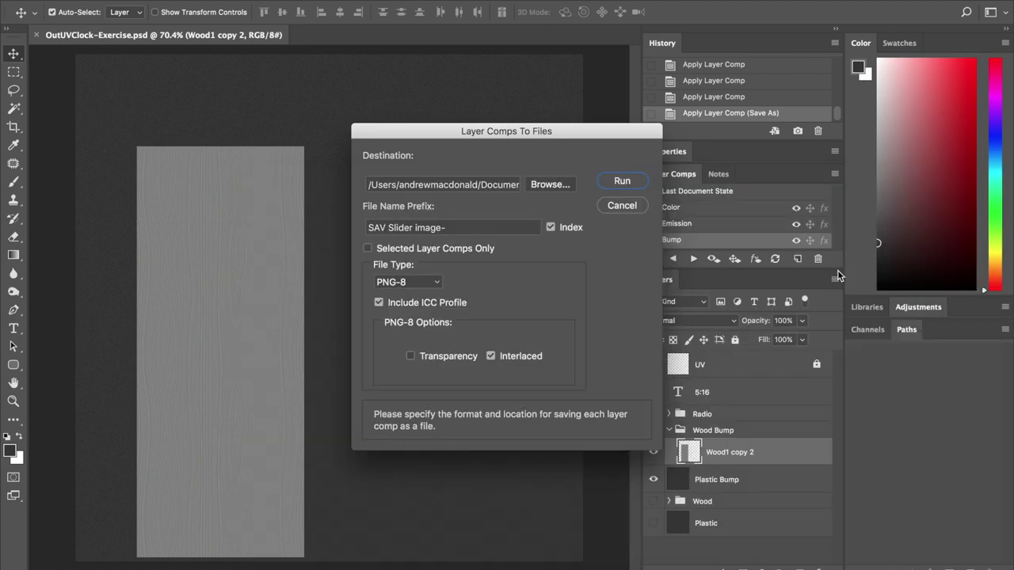
{"action": "left_click", "coordinate": [546, 185]}
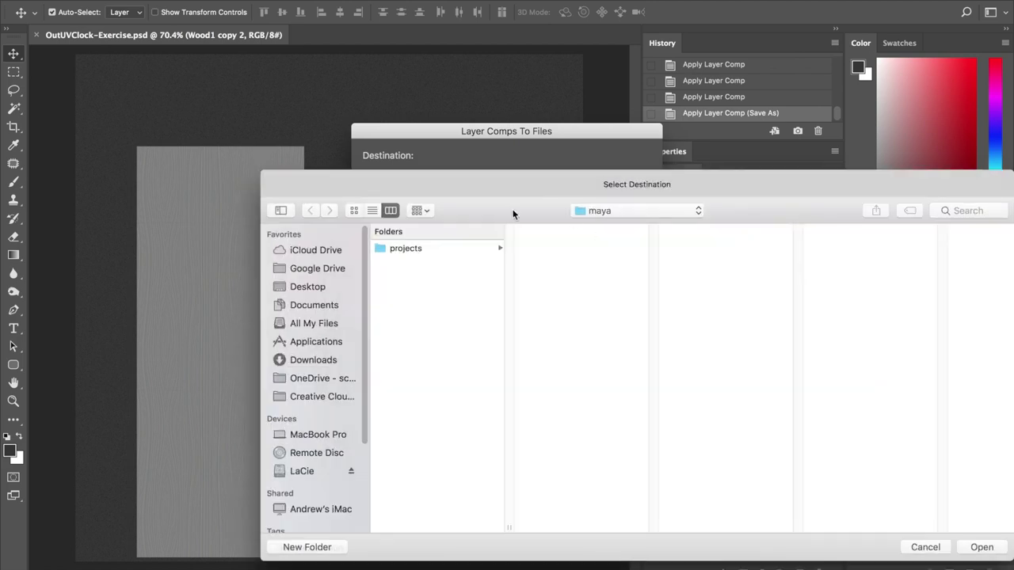
{"action": "left_click", "coordinate": [407, 248]}
{"action": "left_click", "coordinate": [547, 249]}
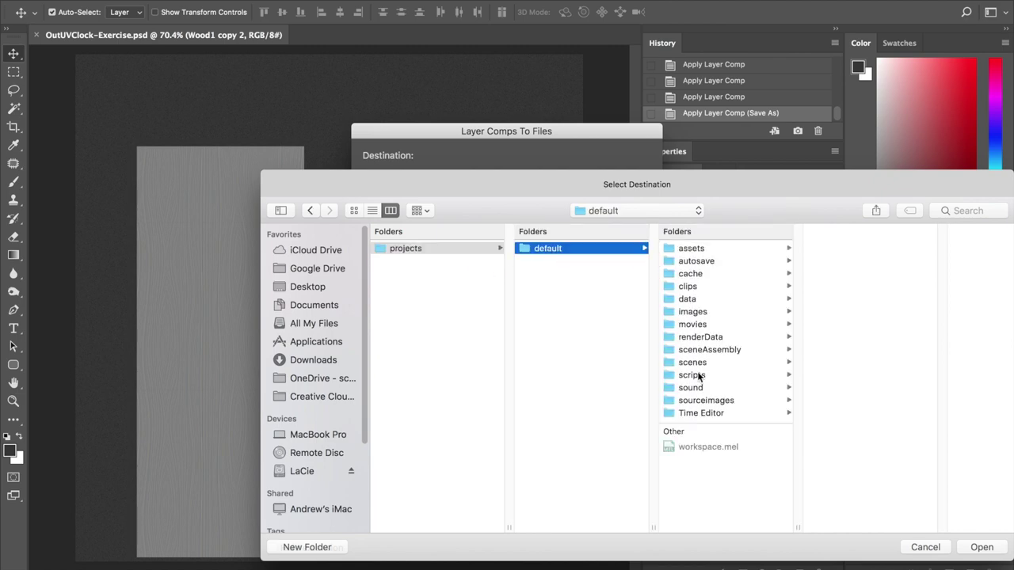
{"action": "left_click", "coordinate": [705, 401]}
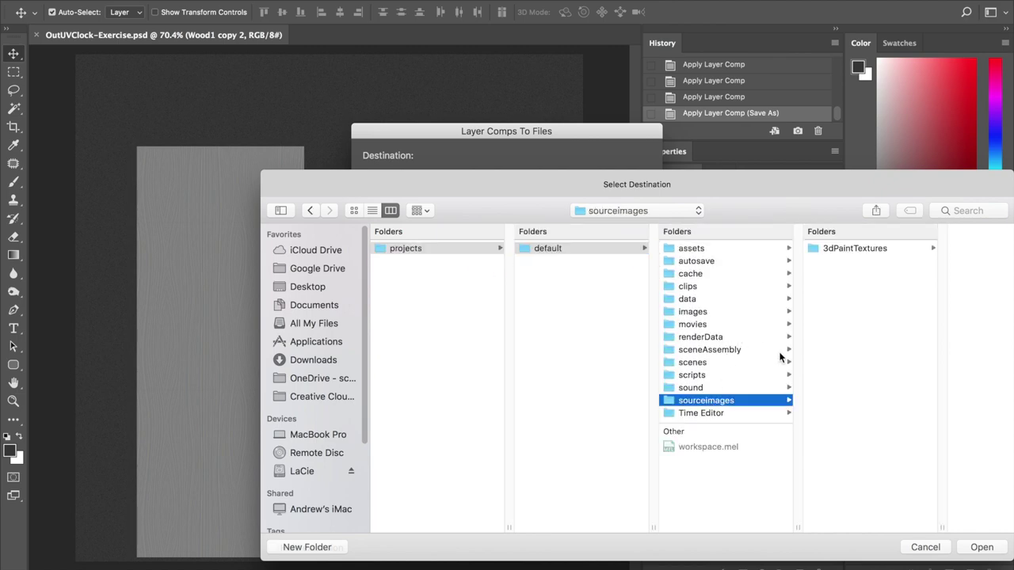
{"action": "left_click", "coordinate": [982, 546]}
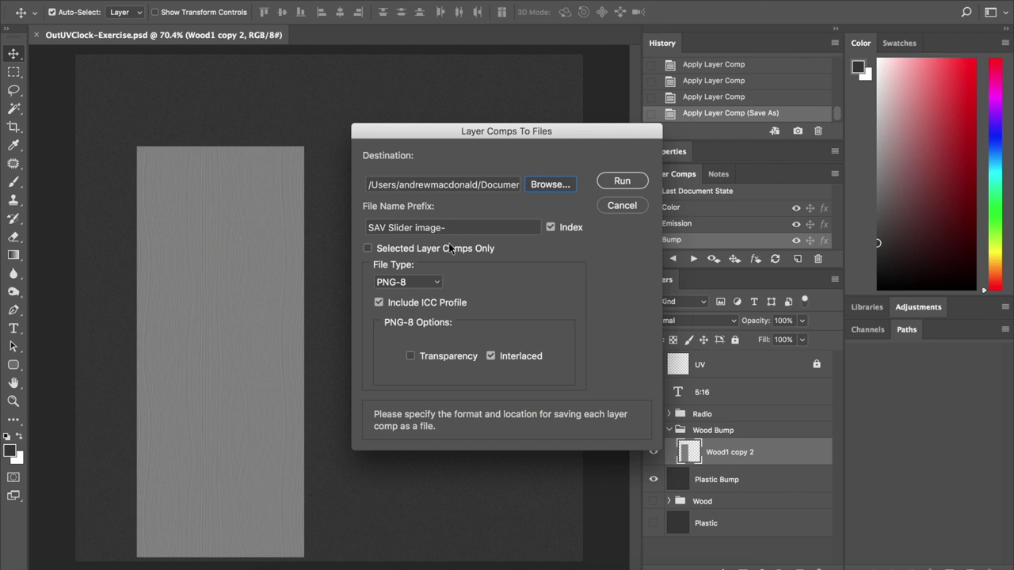
Export the comps with prefix ClockTex as transparent, non-interlaced PNG-8 files
{"action": "left_click_drag", "start_coordinate": [459, 228], "coordinate": [202, 236]}
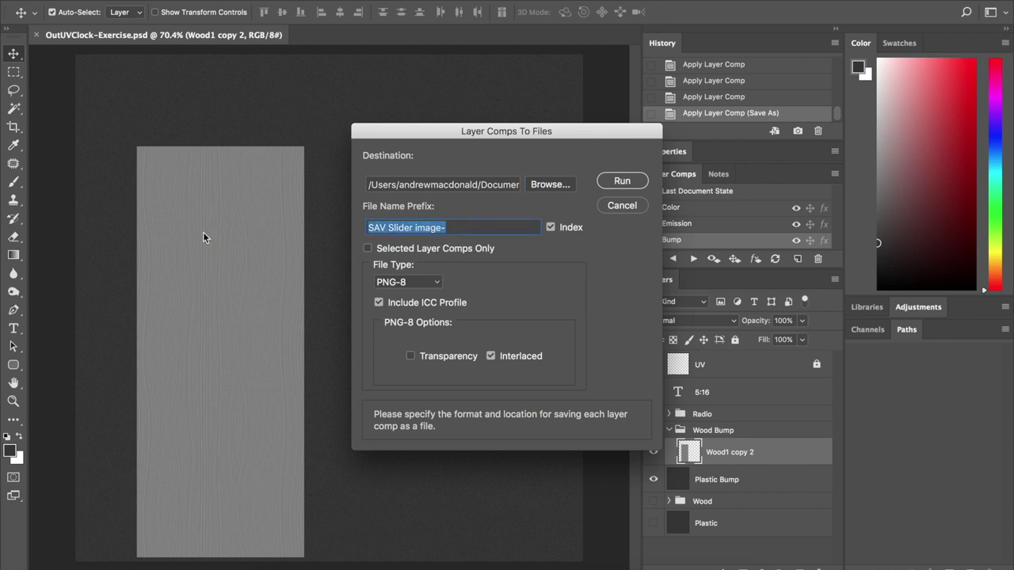
{"action": "type", "text": "C"}
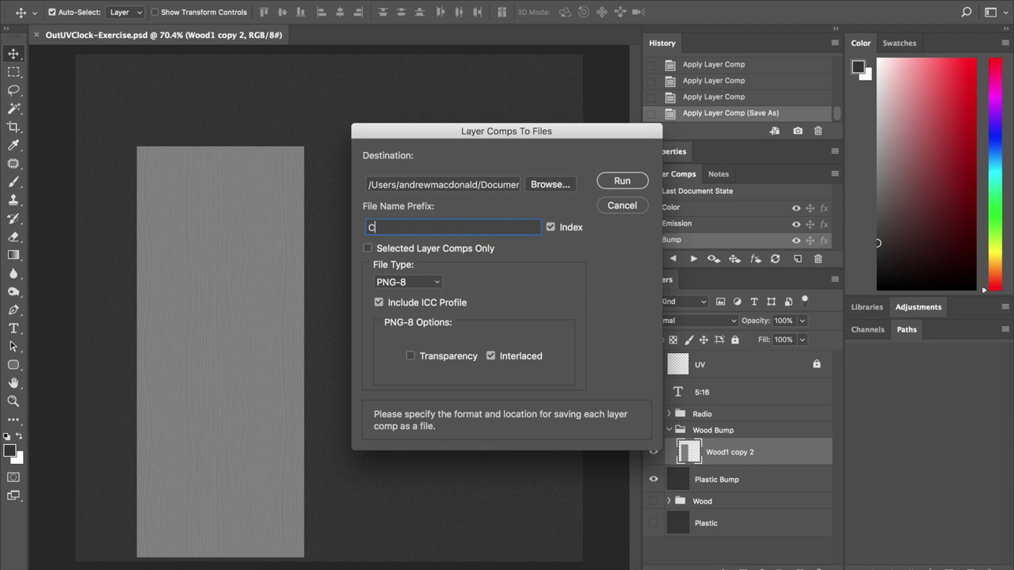
{"action": "type", "text": "lock"}
{"action": "type", "text": "Tex"}
{"action": "left_click_drag", "start_coordinate": [440, 133], "coordinate": [324, 98]}
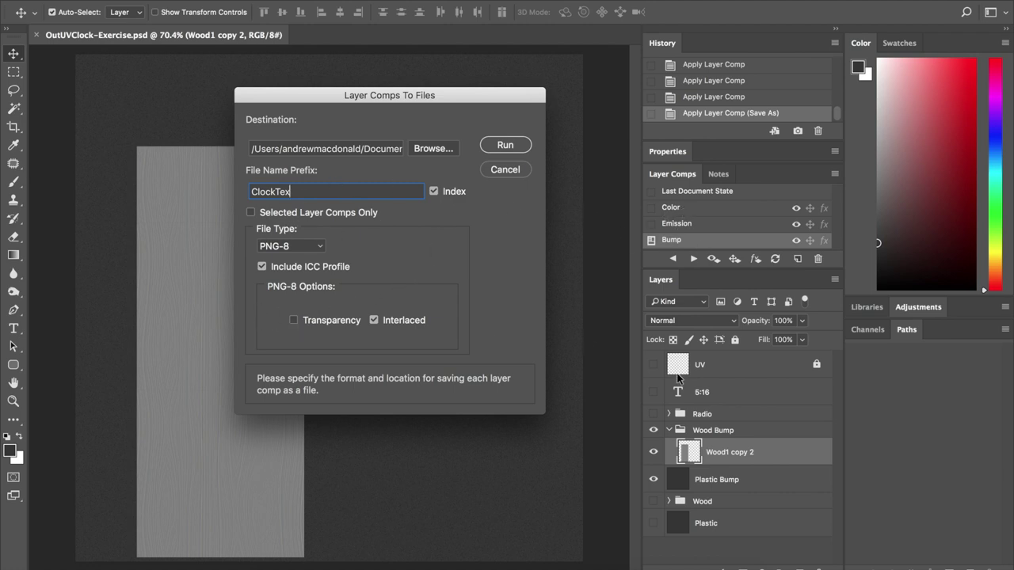
{"action": "left_click", "coordinate": [300, 319]}
{"action": "left_click", "coordinate": [374, 320]}
{"action": "left_click", "coordinate": [501, 145]}
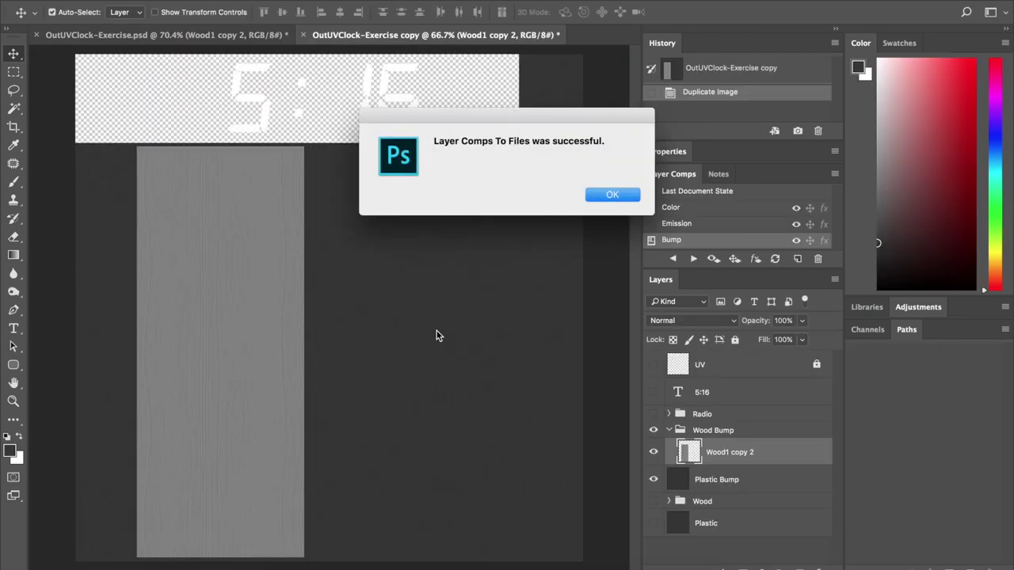
{"action": "left_click", "coordinate": [612, 195]}
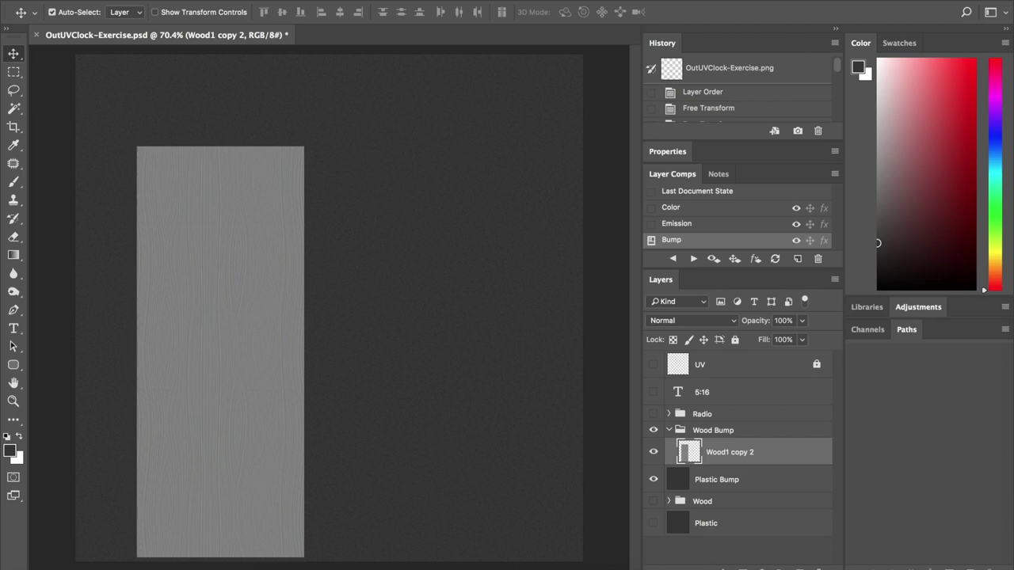
Preview the exported Color, Emission and Bump textures in Finder's sourceimages folder
{"action": "left_click", "coordinate": [264, 564]}
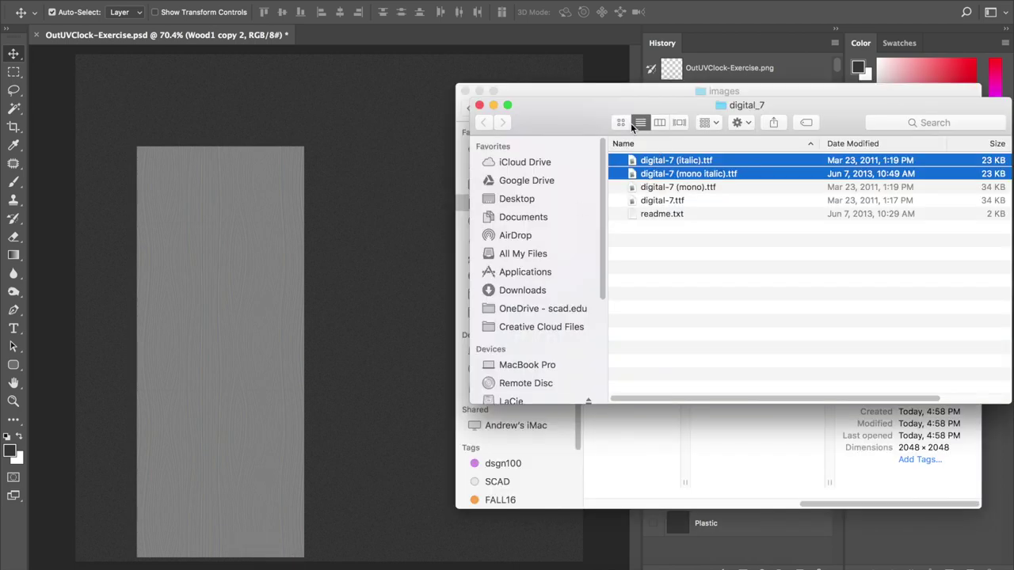
{"action": "left_click", "coordinate": [479, 104]}
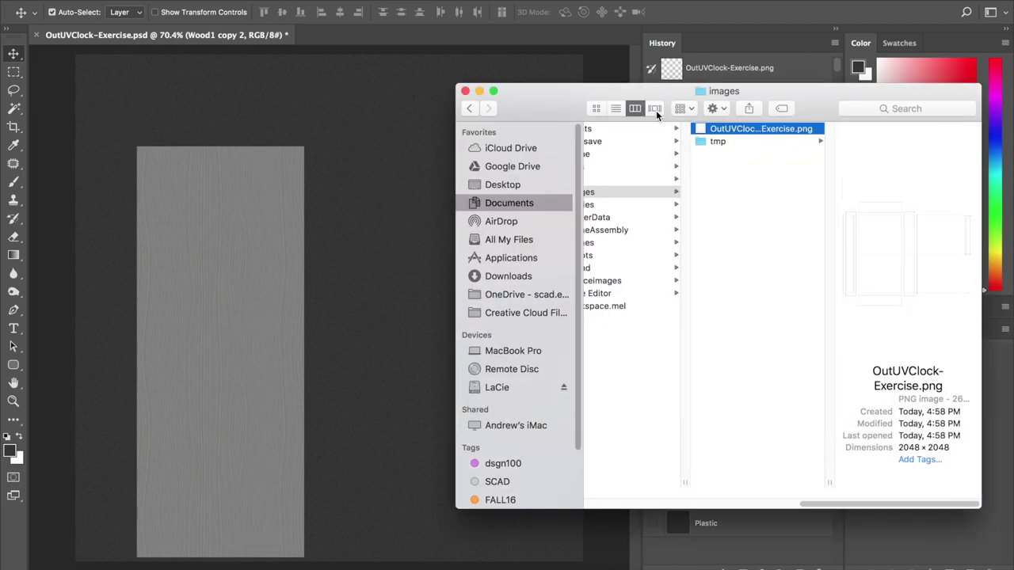
{"action": "left_click_drag", "start_coordinate": [556, 107], "coordinate": [393, 74]}
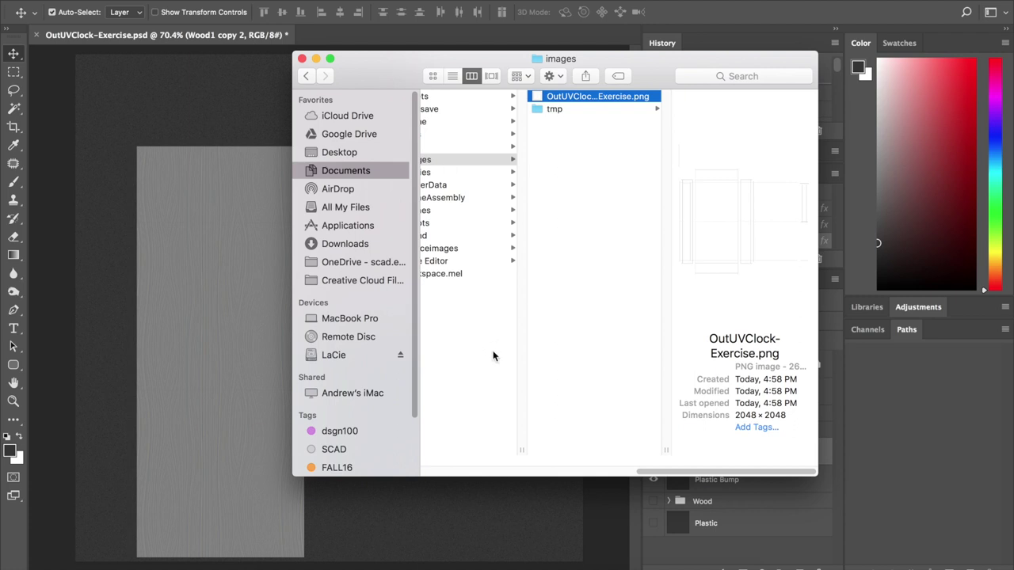
{"action": "scroll", "coordinate": [484, 415], "scroll_direction": "left", "scroll_amount": 3}
{"action": "left_click", "coordinate": [539, 248]}
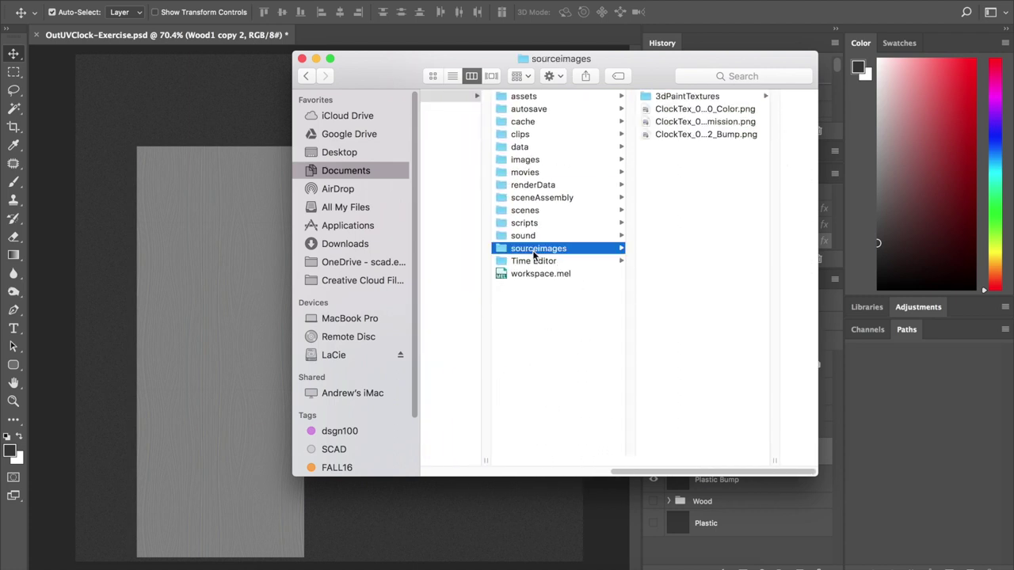
{"action": "left_click", "coordinate": [666, 108]}
{"action": "key", "text": "space"}
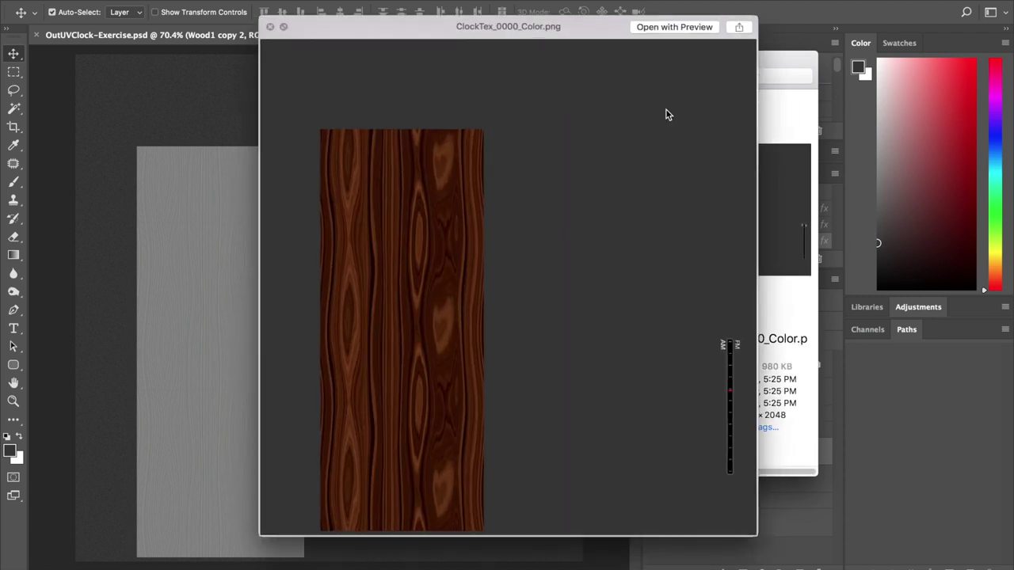
{"action": "key", "text": "space"}
{"action": "key", "text": "Down"}
{"action": "key", "text": "space"}
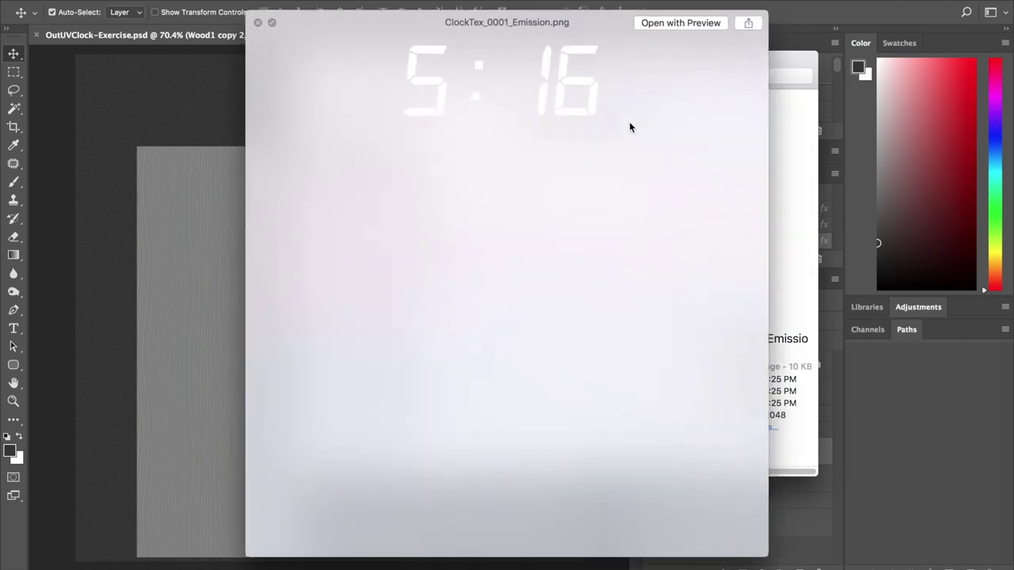
{"action": "left_click_drag", "start_coordinate": [454, 102], "coordinate": [226, 55]}
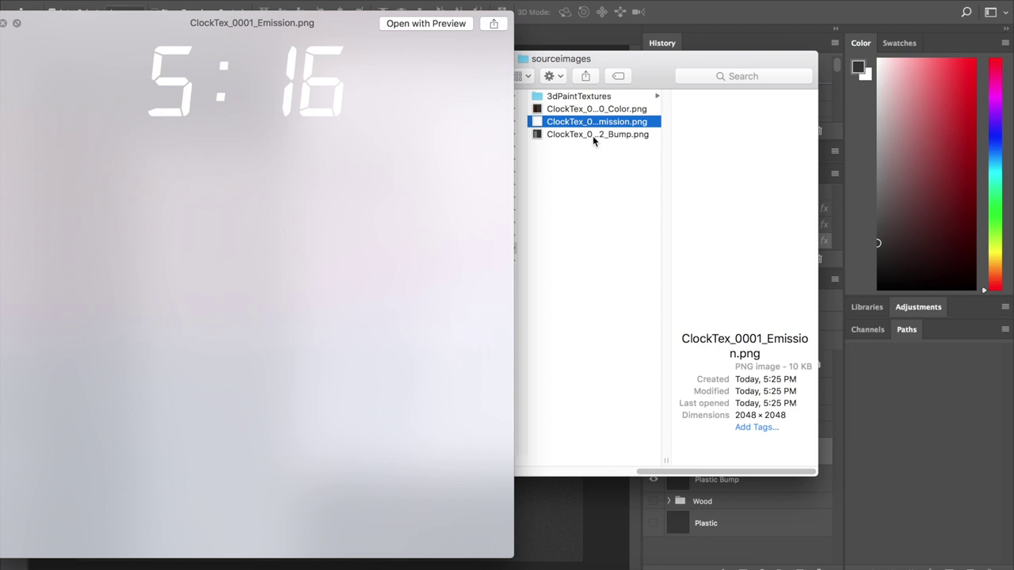
{"action": "left_click", "coordinate": [592, 136]}
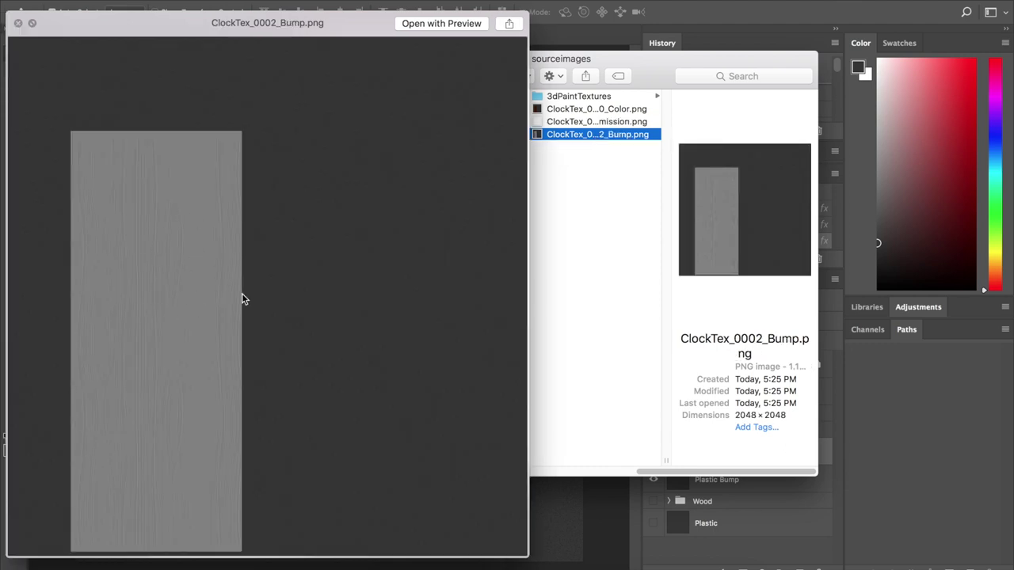
{"action": "key", "text": "space"}
Save the Photoshop document, then hide Photoshop, the font manager and browser to reveal Maya
{"action": "left_click", "coordinate": [316, 61]}
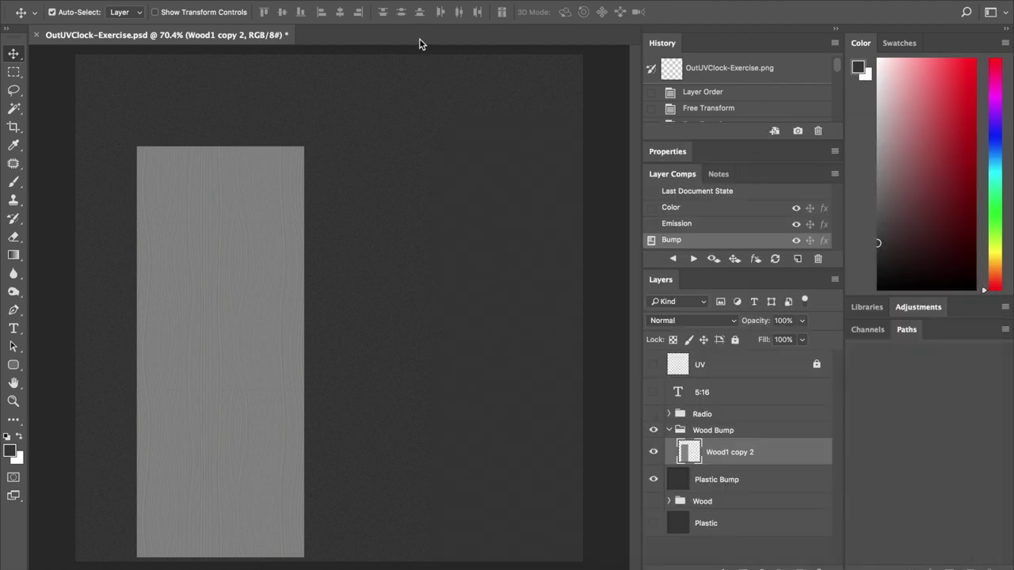
{"action": "key", "text": "ctrl+s"}
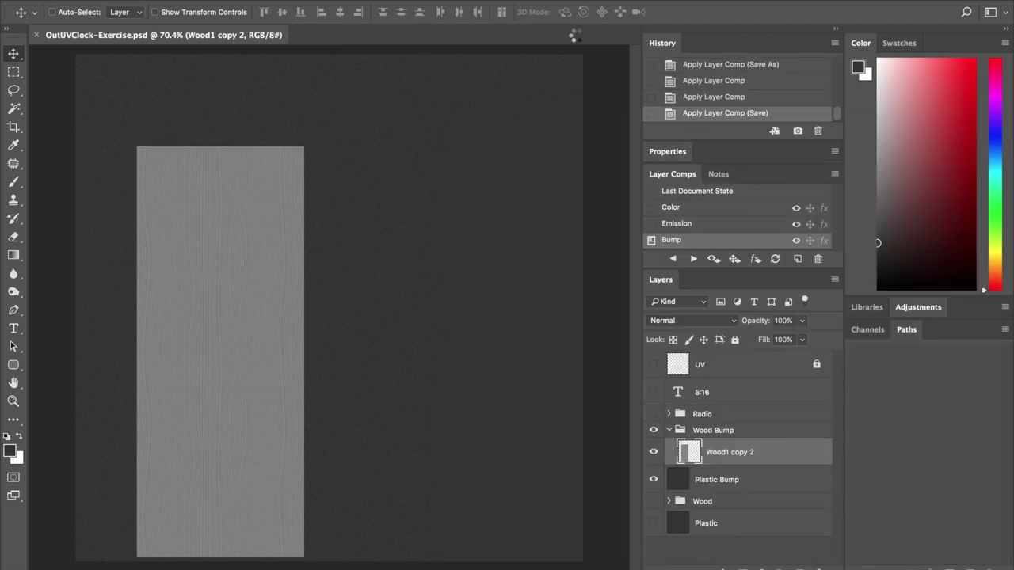
{"action": "key", "text": "super+h"}
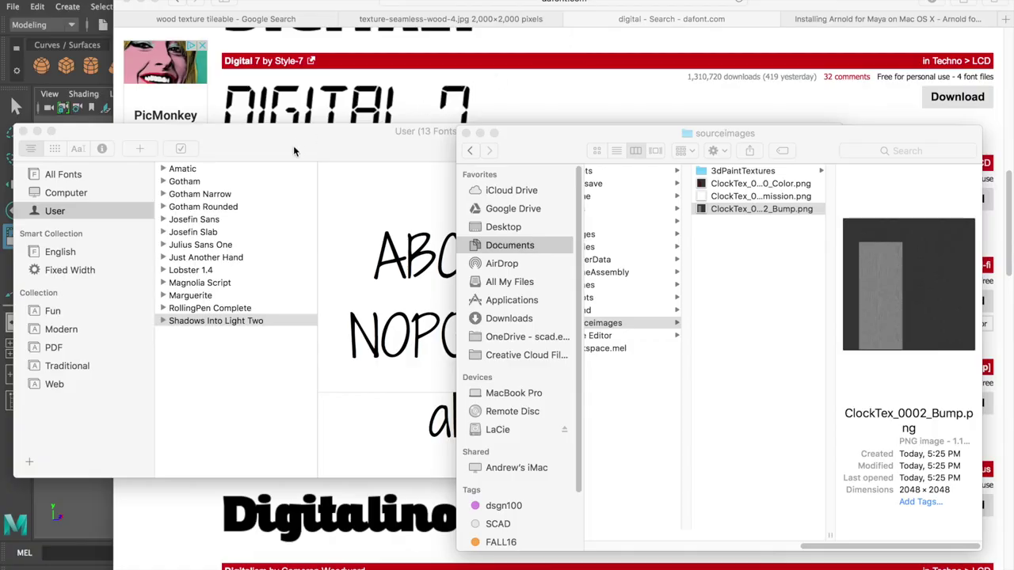
{"action": "left_click", "coordinate": [298, 149]}
{"action": "key", "text": "super+h"}
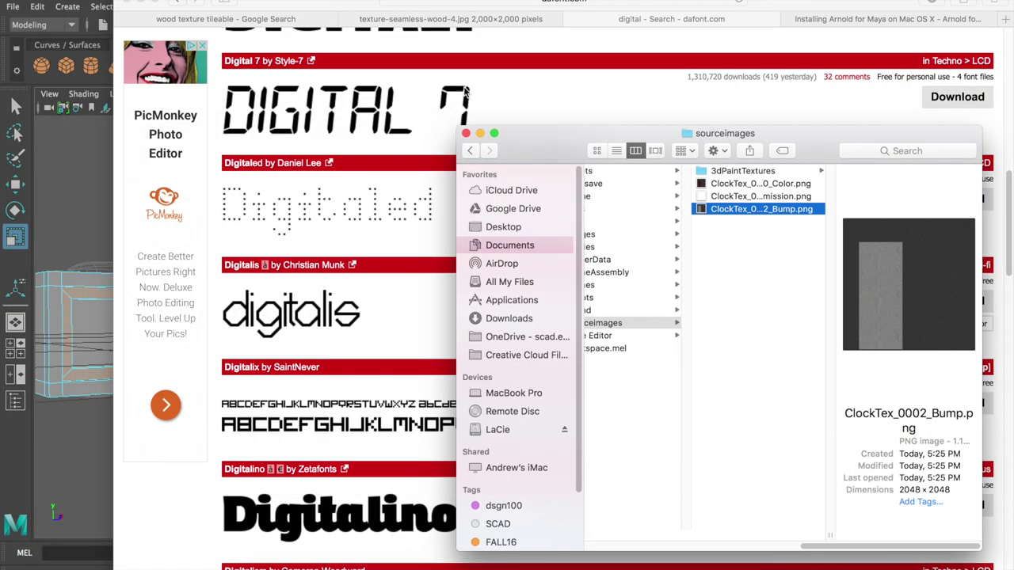
{"action": "left_click", "coordinate": [583, 97]}
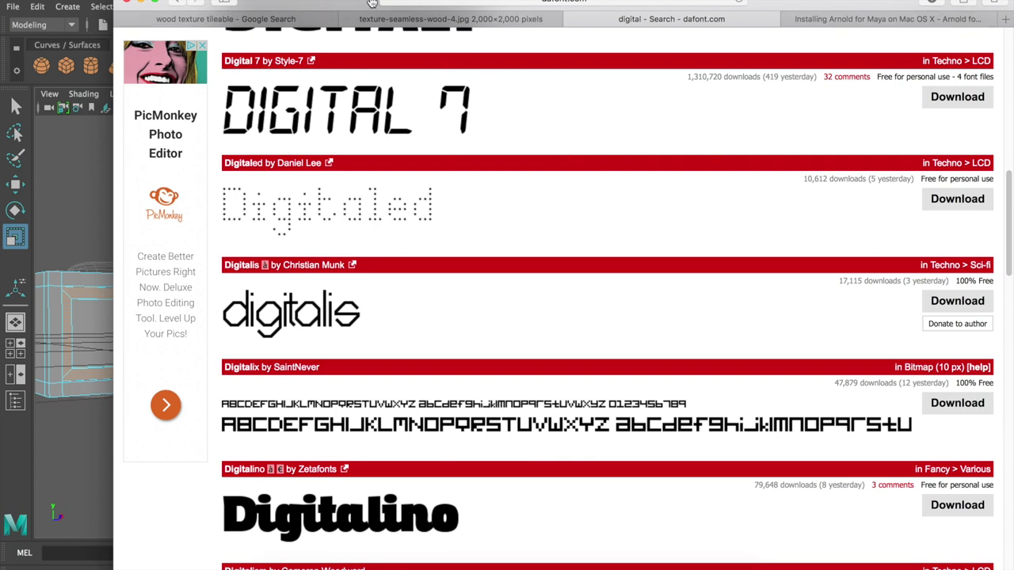
{"action": "key", "text": "super+h"}
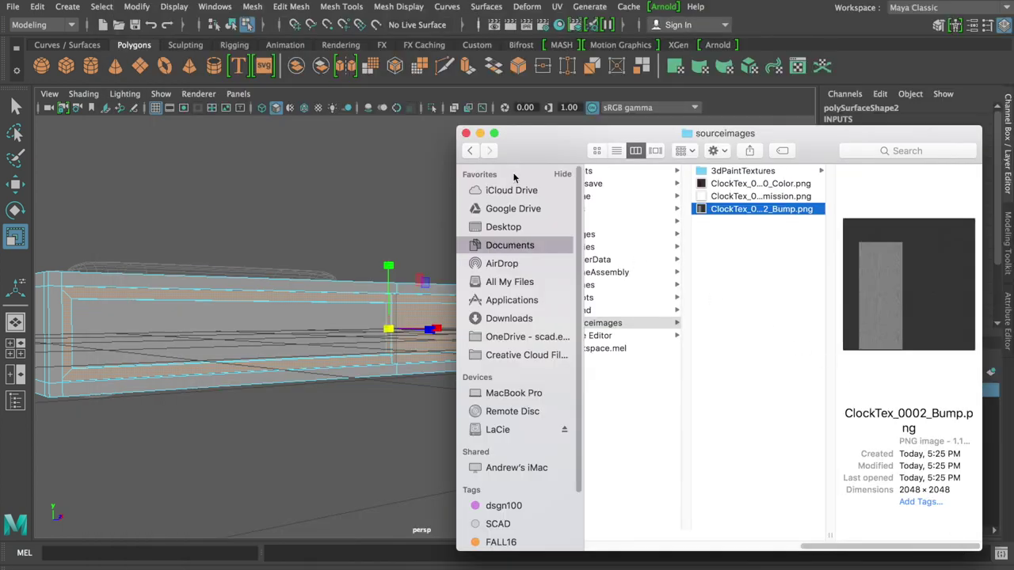
Assign a new Arnold aiStandardSurface material to the clock box
{"action": "left_click_drag", "start_coordinate": [537, 152], "coordinate": [546, 141]}
{"action": "key", "text": "super+h"}
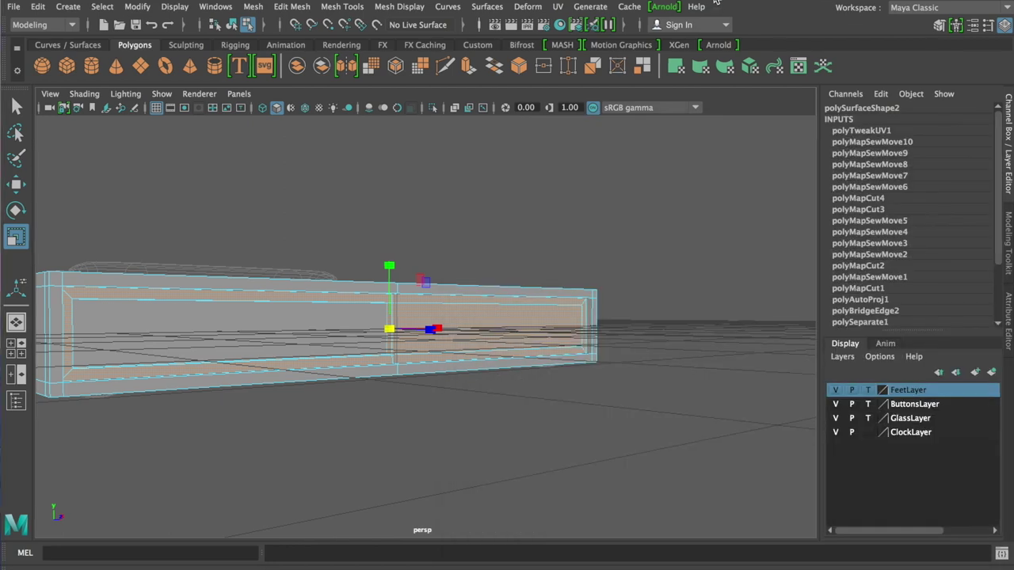
{"action": "mouse_move", "coordinate": [420, 293]}
{"action": "left_mouse_down", "text": "alt"}
{"action": "mouse_move", "coordinate": [353, 312]}
{"action": "mouse_move", "coordinate": [604, 341]}
{"action": "left_mouse_up", "text": "alt"}
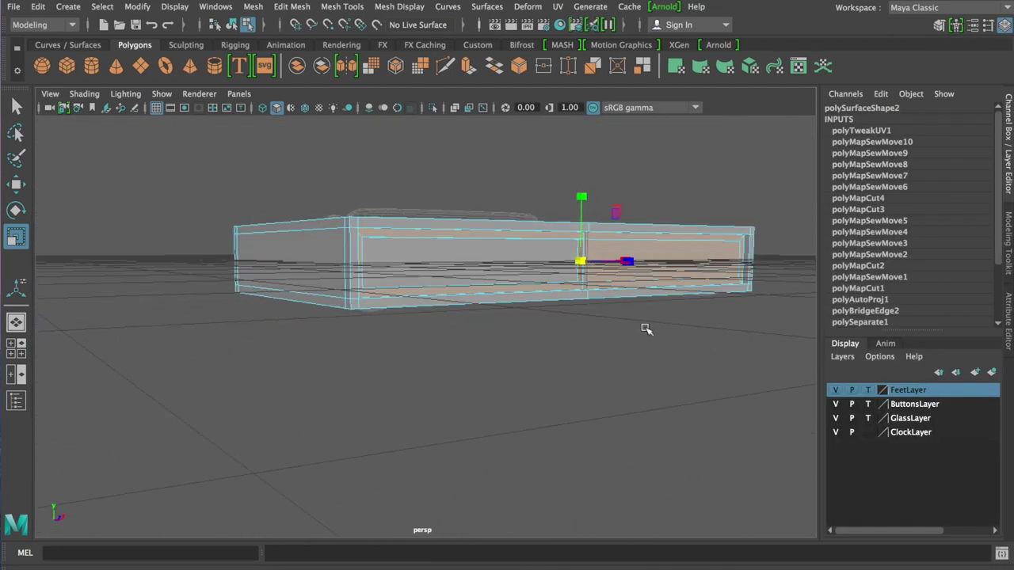
{"action": "right_click_drag", "start_coordinate": [594, 222], "coordinate": [687, 179]}
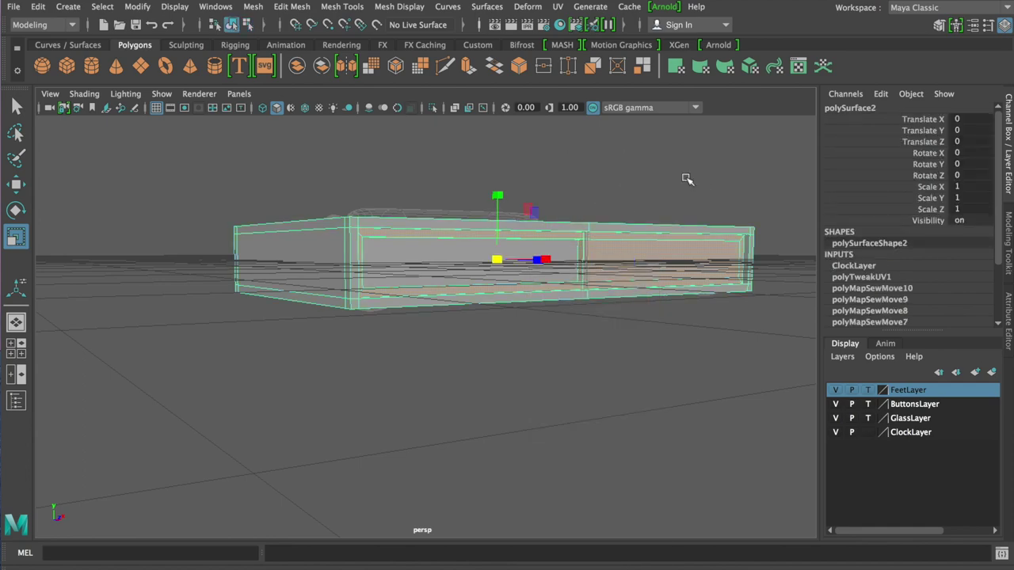
{"action": "left_click", "coordinate": [563, 357]}
{"action": "left_click_drag", "start_coordinate": [563, 362], "coordinate": [558, 365], "text": "alt"}
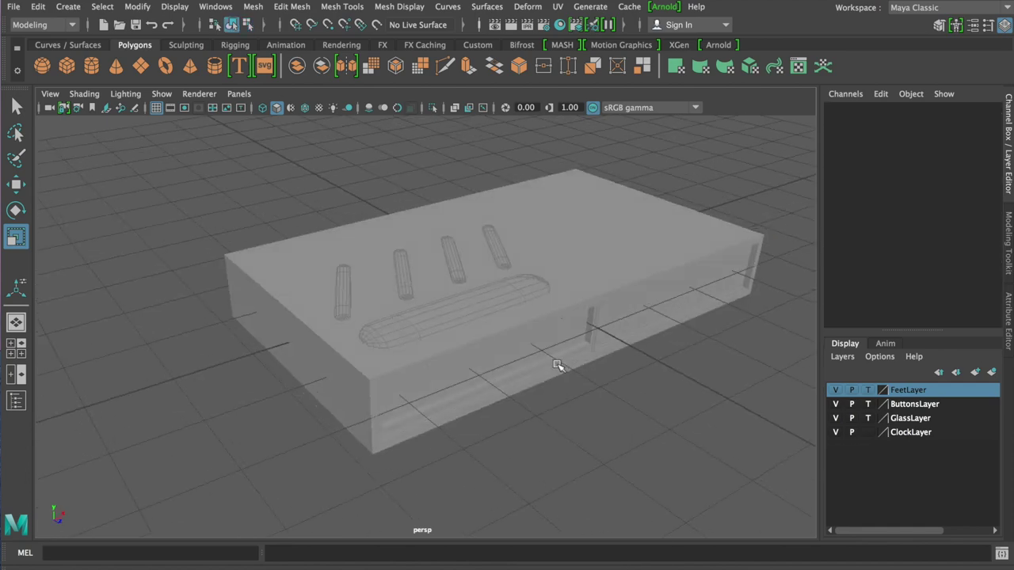
{"action": "left_click", "coordinate": [611, 265]}
{"action": "right_click_drag", "start_coordinate": [611, 267], "coordinate": [586, 531]}
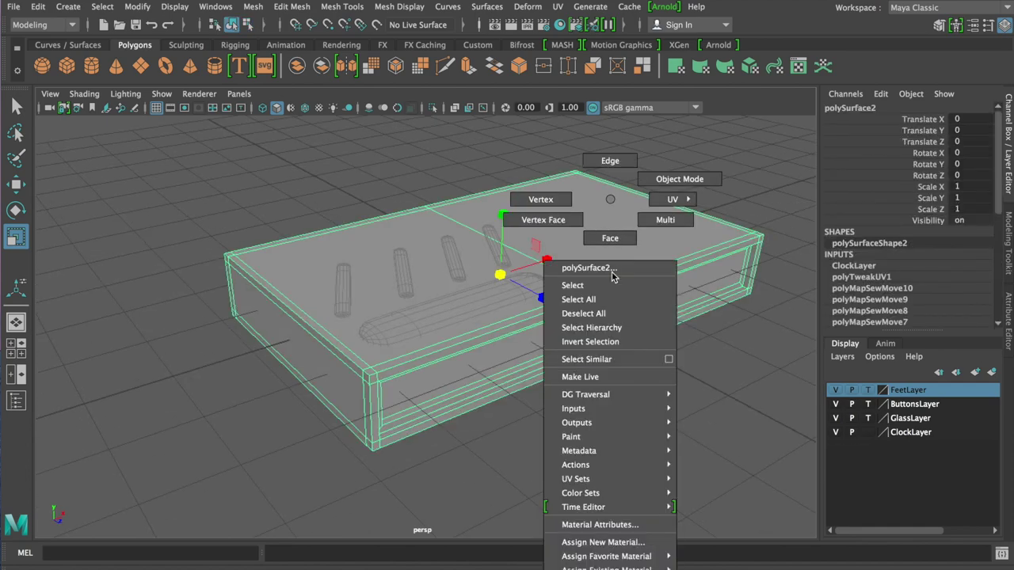
{"action": "left_click", "coordinate": [587, 544]}
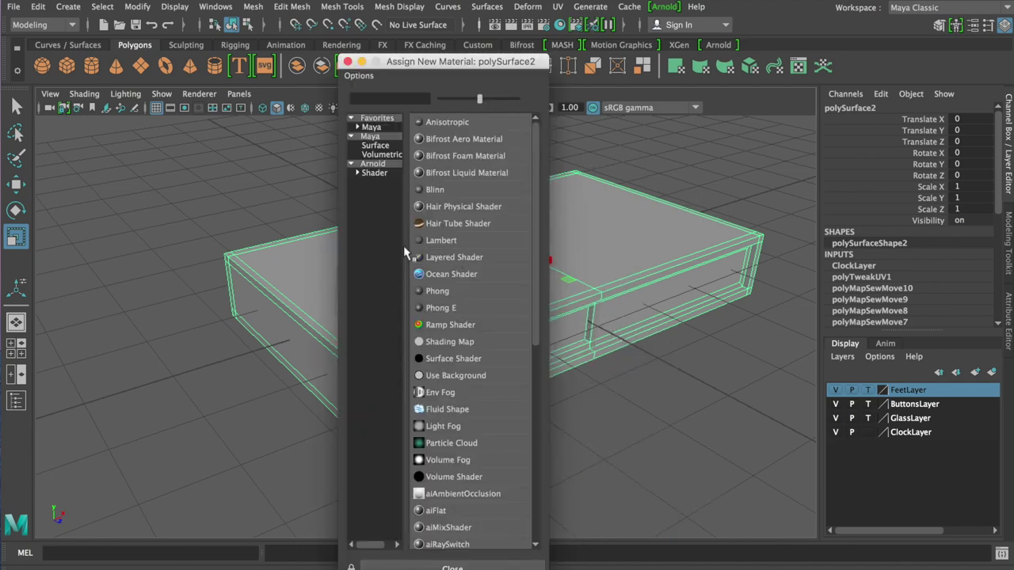
{"action": "left_click", "coordinate": [375, 173]}
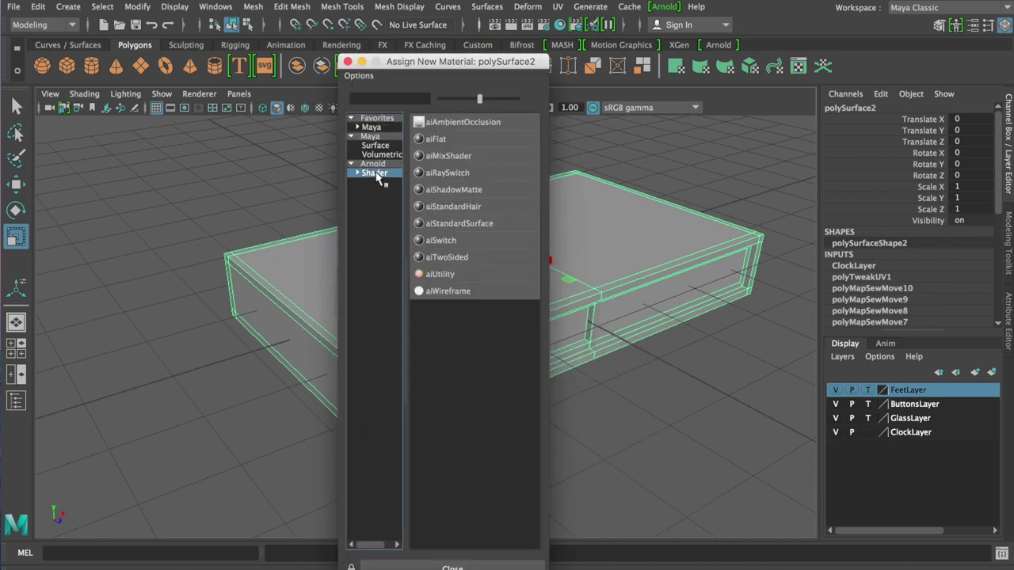
{"action": "left_click", "coordinate": [466, 224]}
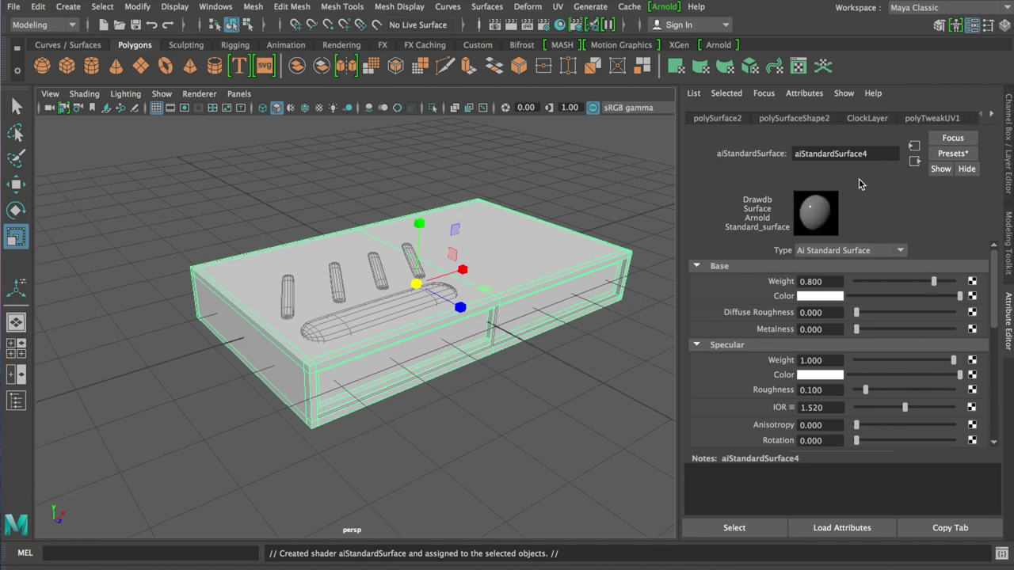
Name the material ClockMaterial and delete the box's construction history
{"action": "double_click", "coordinate": [879, 153]}
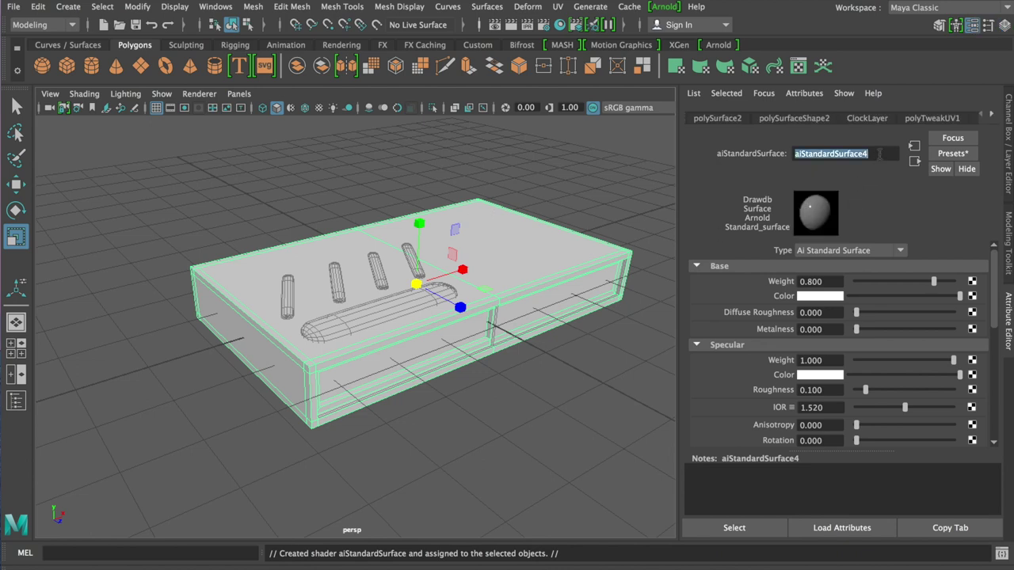
{"action": "type", "text": "ClockMaterial"}
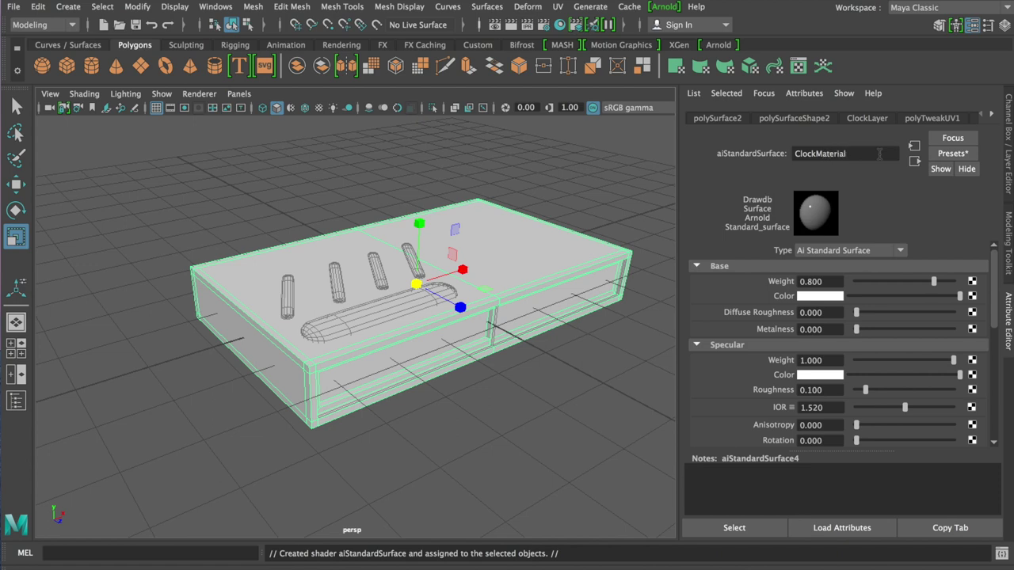
{"action": "key", "text": "Return"}
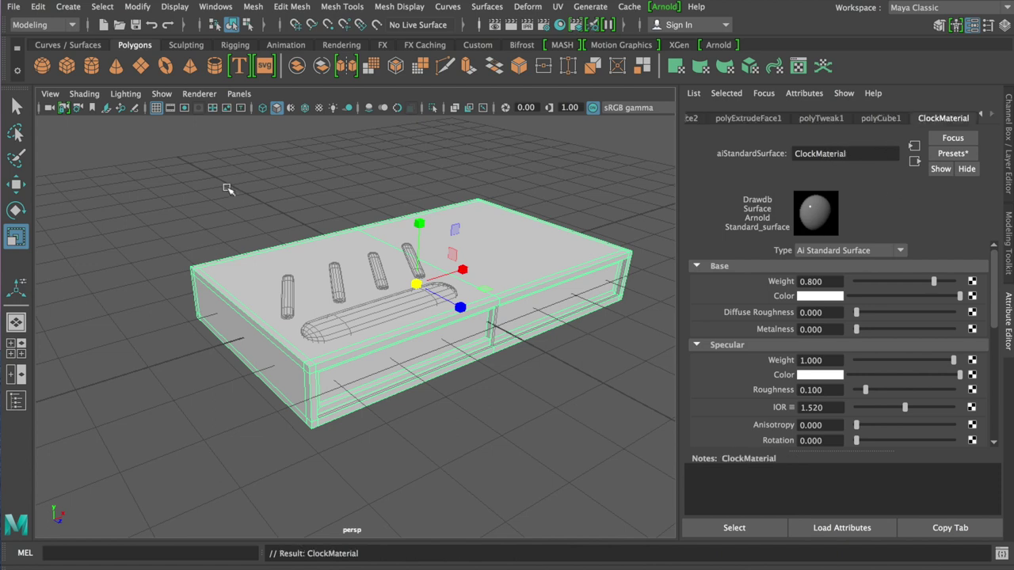
{"action": "left_click", "coordinate": [38, 7]}
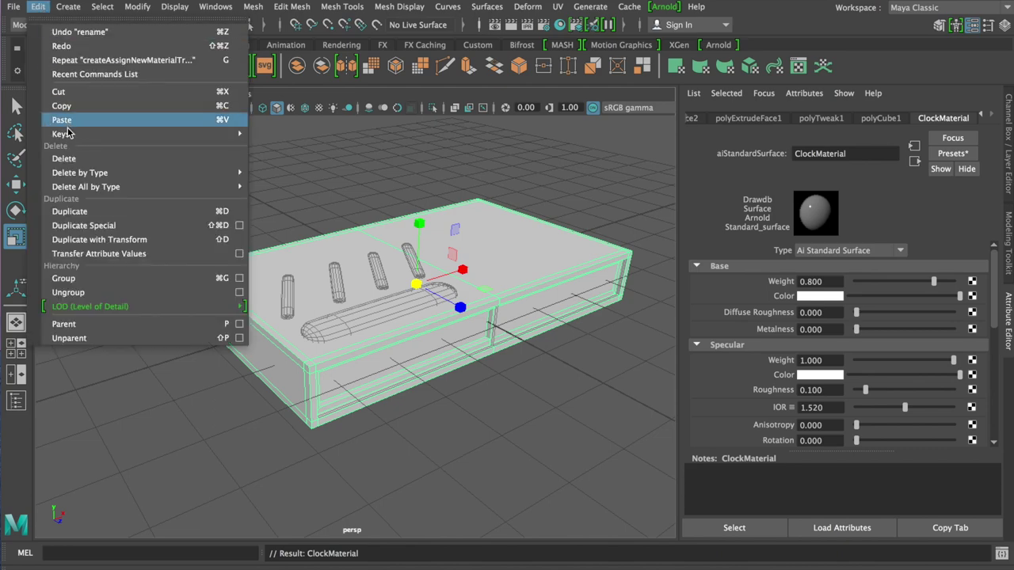
{"action": "mouse_move", "coordinate": [79, 173]}
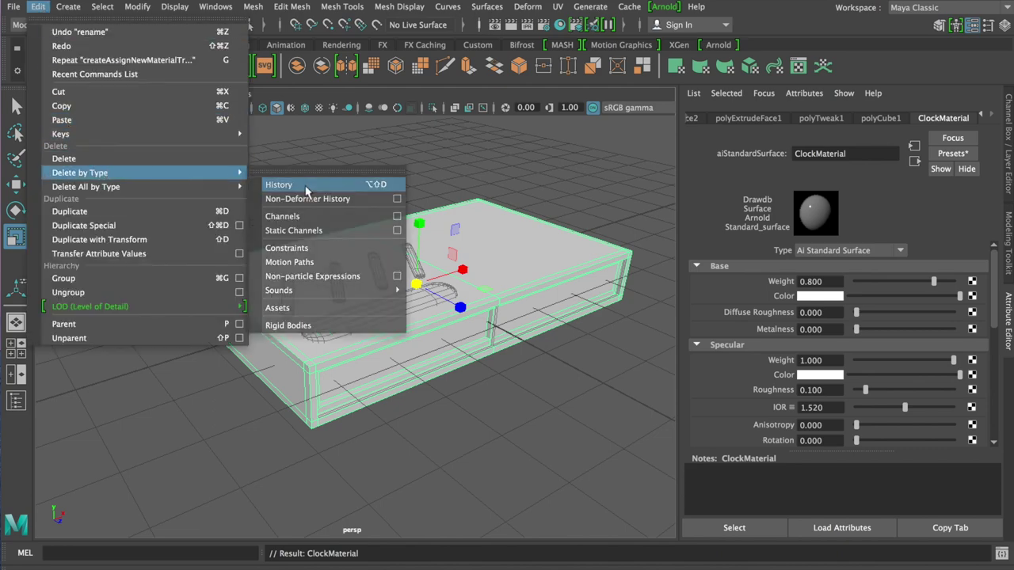
{"action": "left_click", "coordinate": [305, 184]}
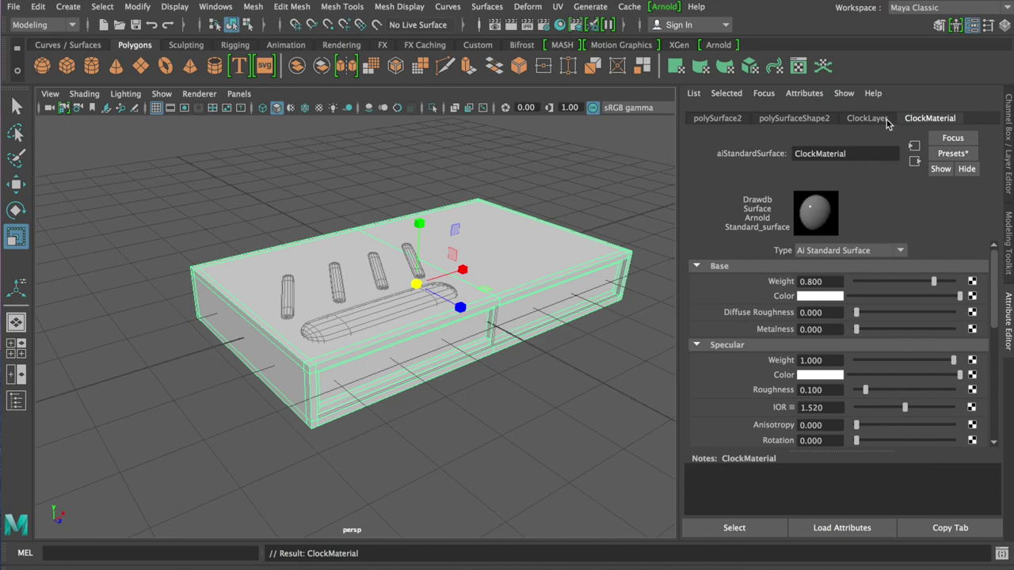
{"action": "left_click", "coordinate": [778, 121]}
{"action": "left_click", "coordinate": [930, 119]}
Open the Hypershade and close its Create panel to show Buttons, ClockMaterial and FeetMaterial
{"action": "left_click", "coordinate": [216, 8]}
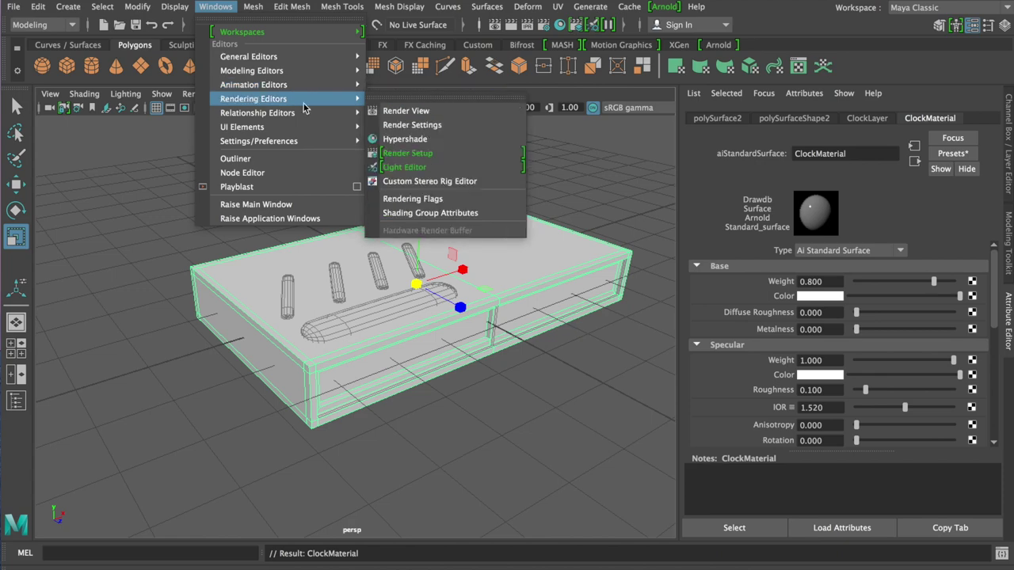
{"action": "mouse_move", "coordinate": [254, 98]}
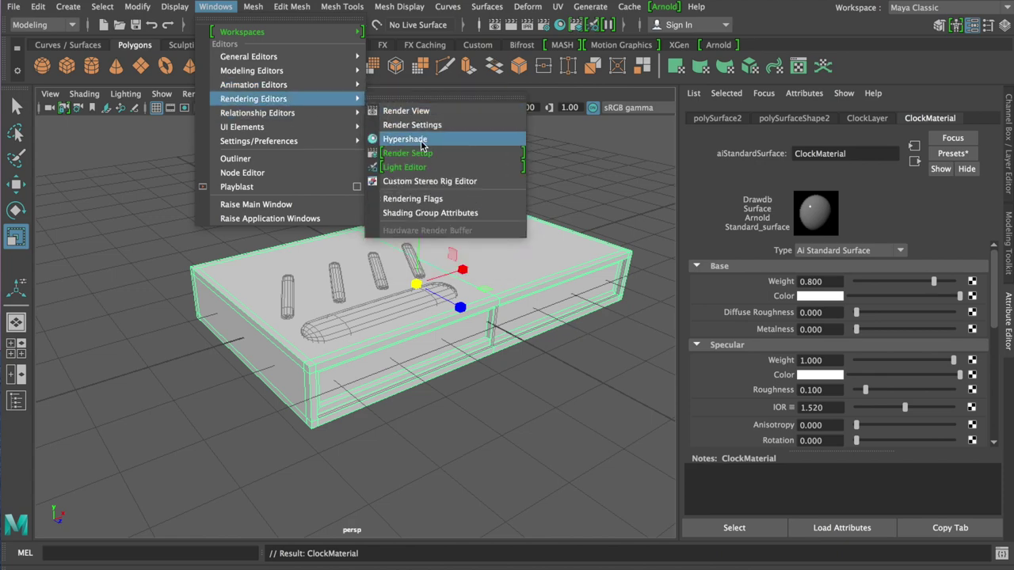
{"action": "left_click", "coordinate": [420, 142]}
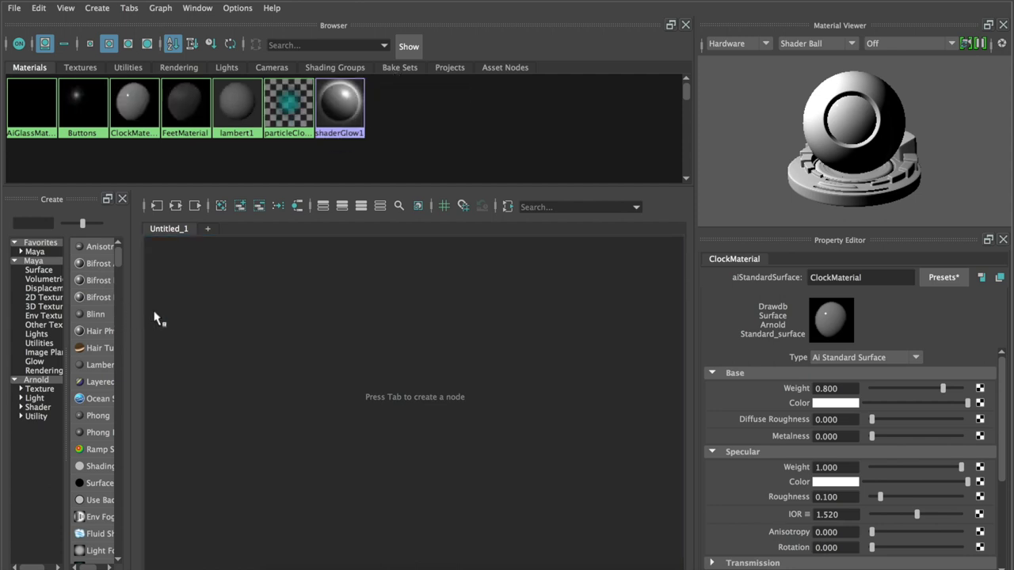
{"action": "left_click_drag", "start_coordinate": [130, 315], "coordinate": [191, 316]}
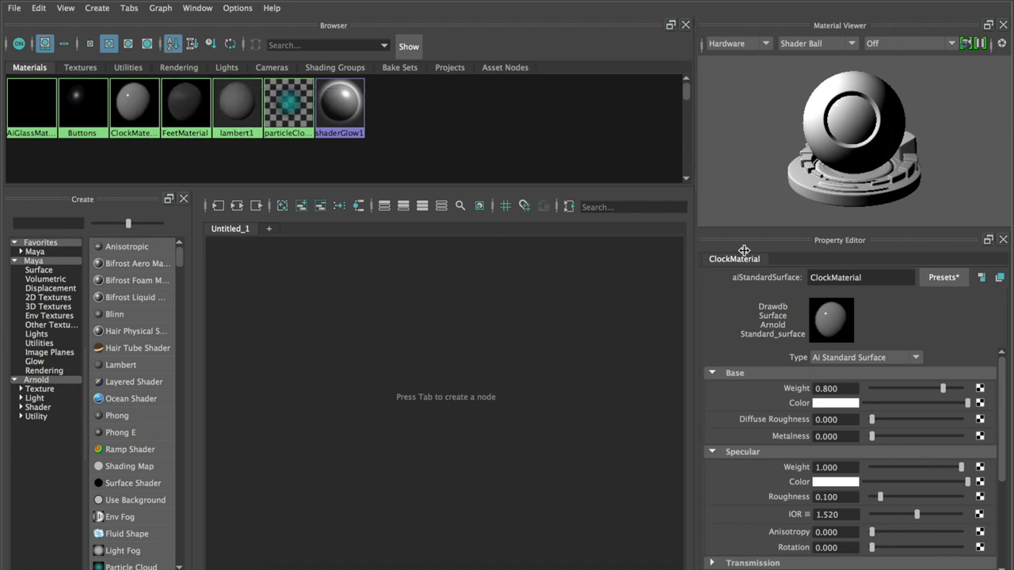
{"action": "left_click", "coordinate": [184, 199]}
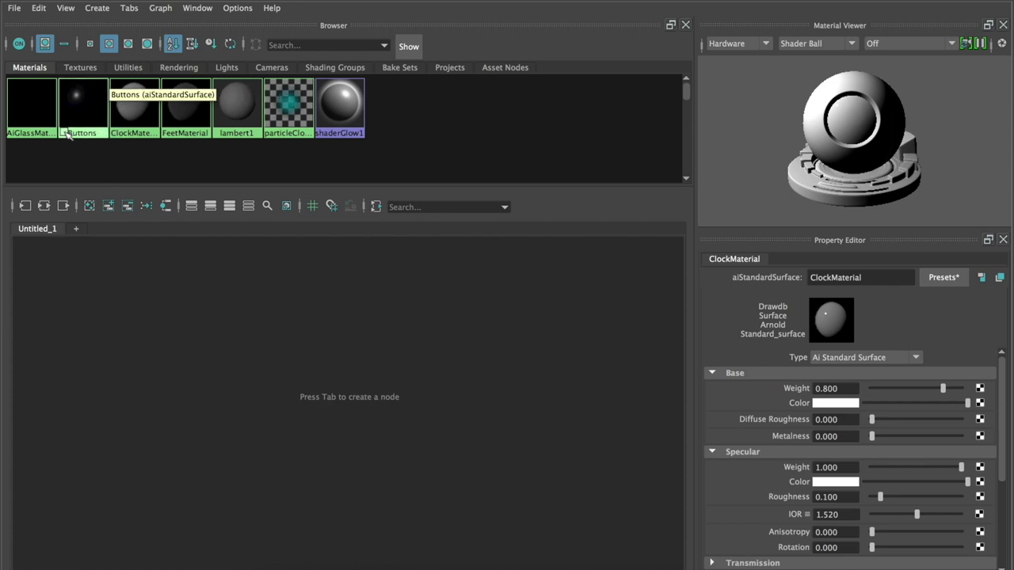
Bring ClockMaterial into the node graph and show its input and output connections
{"action": "left_click", "coordinate": [143, 99]}
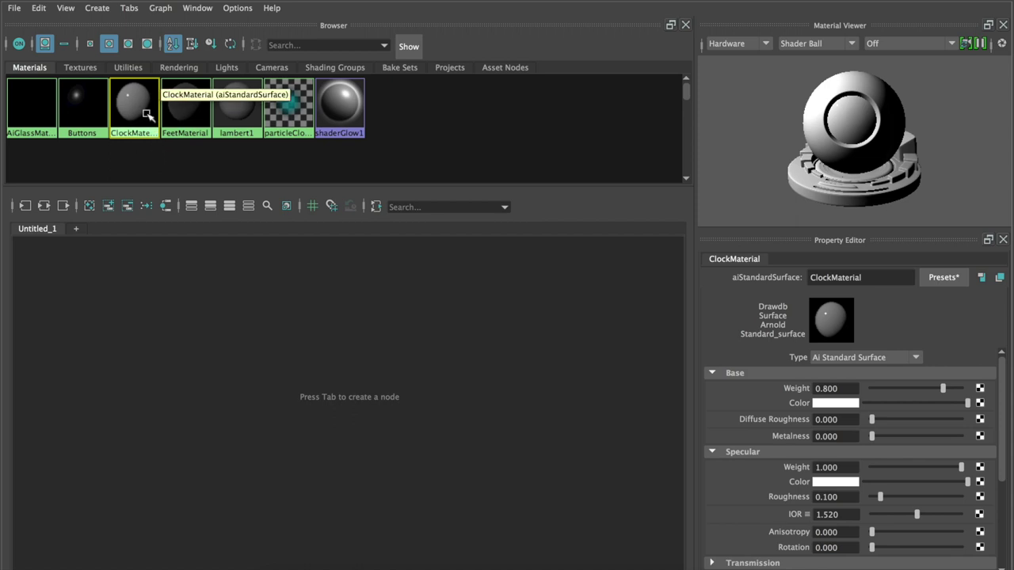
{"action": "left_click_drag", "start_coordinate": [135, 104], "coordinate": [180, 331]}
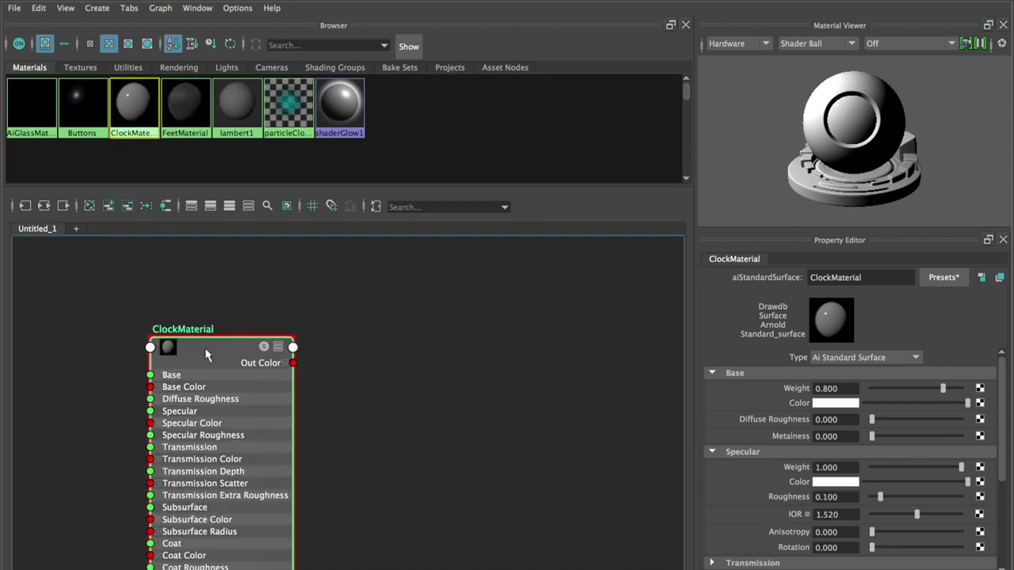
{"action": "left_click_drag", "start_coordinate": [204, 358], "coordinate": [354, 272]}
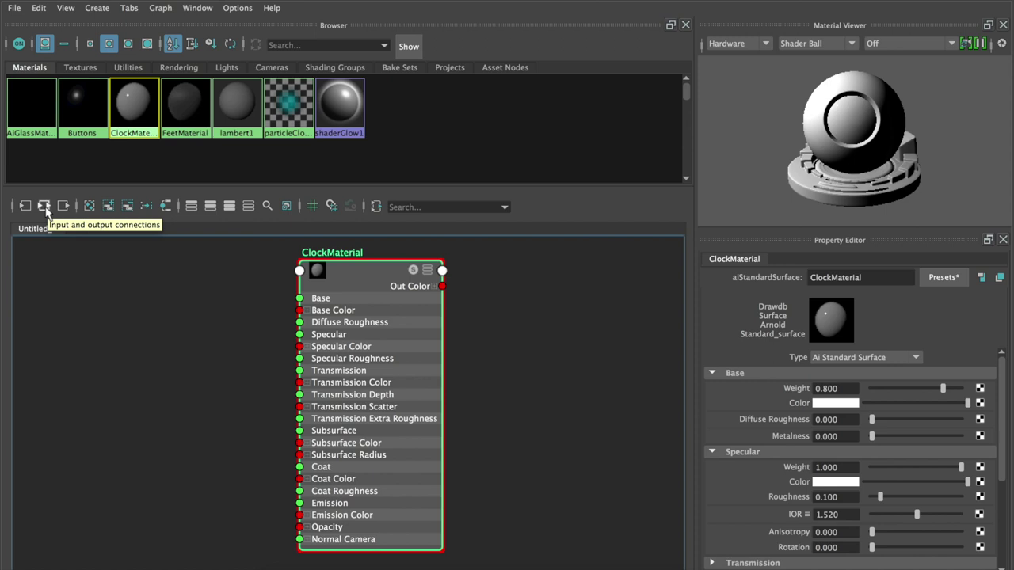
{"action": "left_click", "coordinate": [45, 206]}
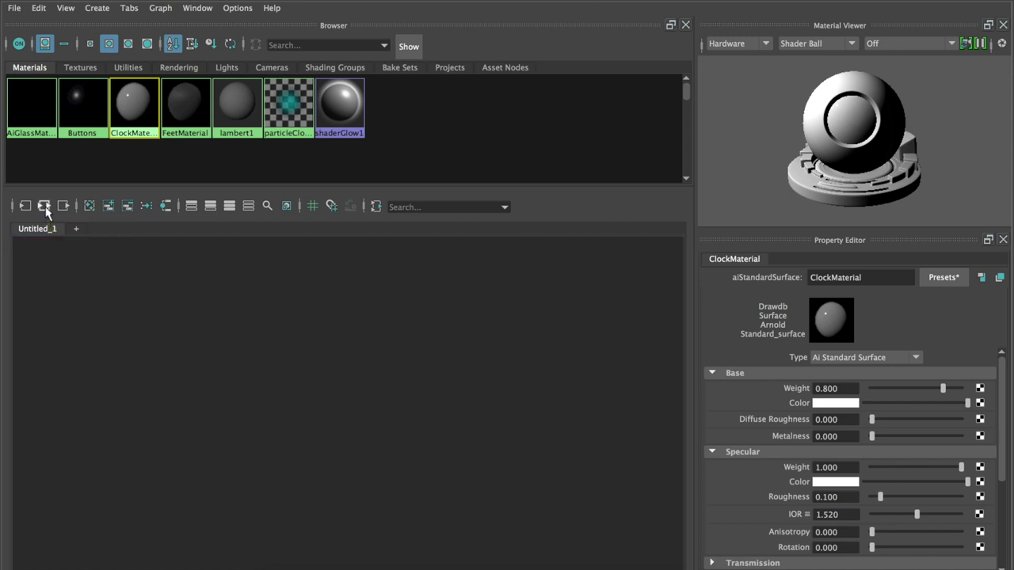
Move ClockMaterial and its aiStandardSurface4SG shading group node into place in the graph
{"action": "left_click", "coordinate": [465, 292]}
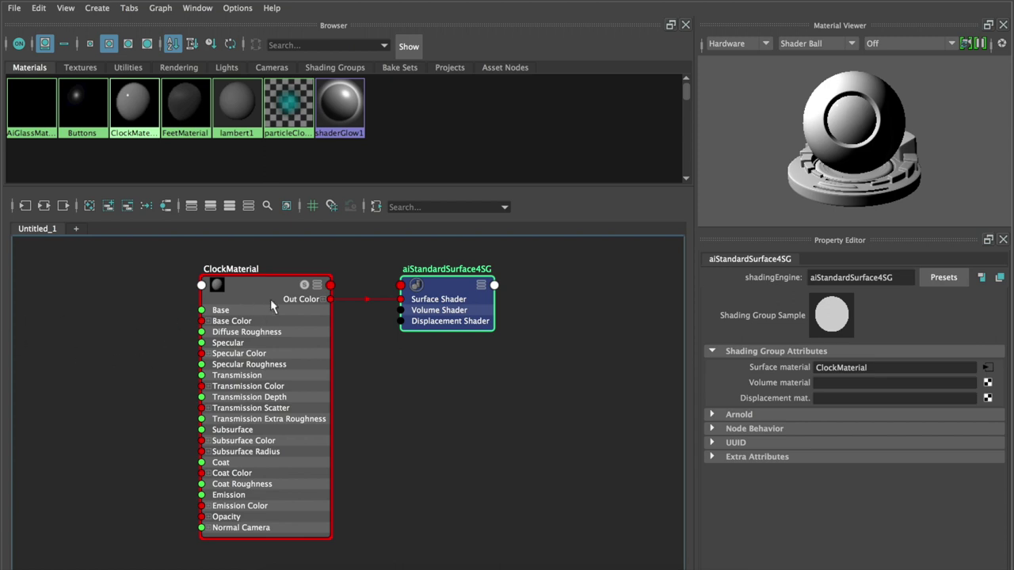
{"action": "left_click_drag", "start_coordinate": [260, 261], "coordinate": [337, 293], "text": "shift"}
{"action": "middle_click_drag", "start_coordinate": [263, 297], "coordinate": [295, 295]}
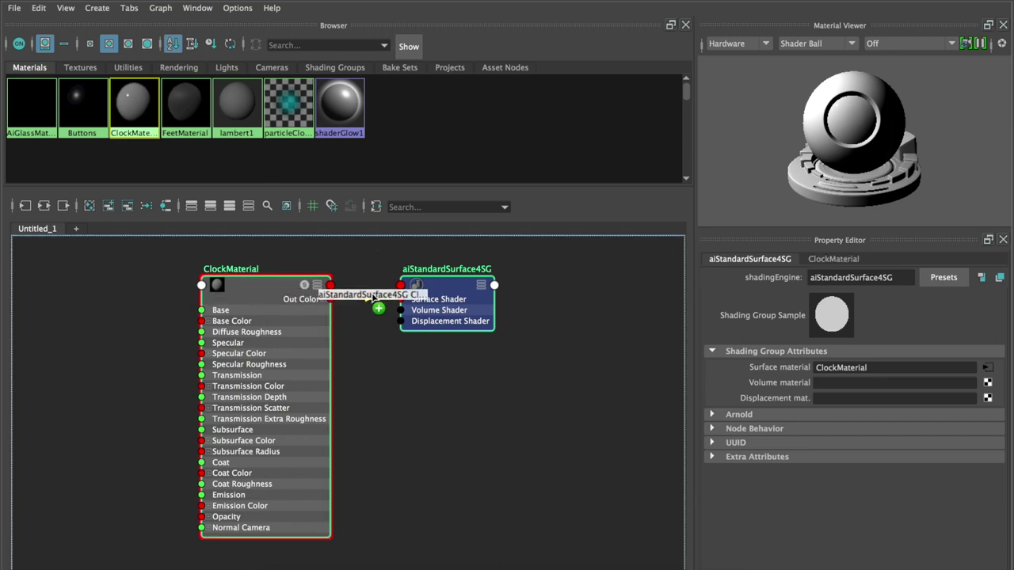
{"action": "mouse_move", "coordinate": [276, 300]}
{"action": "left_mouse_down"}
{"action": "mouse_move", "coordinate": [440, 289]}
{"action": "mouse_move", "coordinate": [429, 287]}
{"action": "left_mouse_up"}
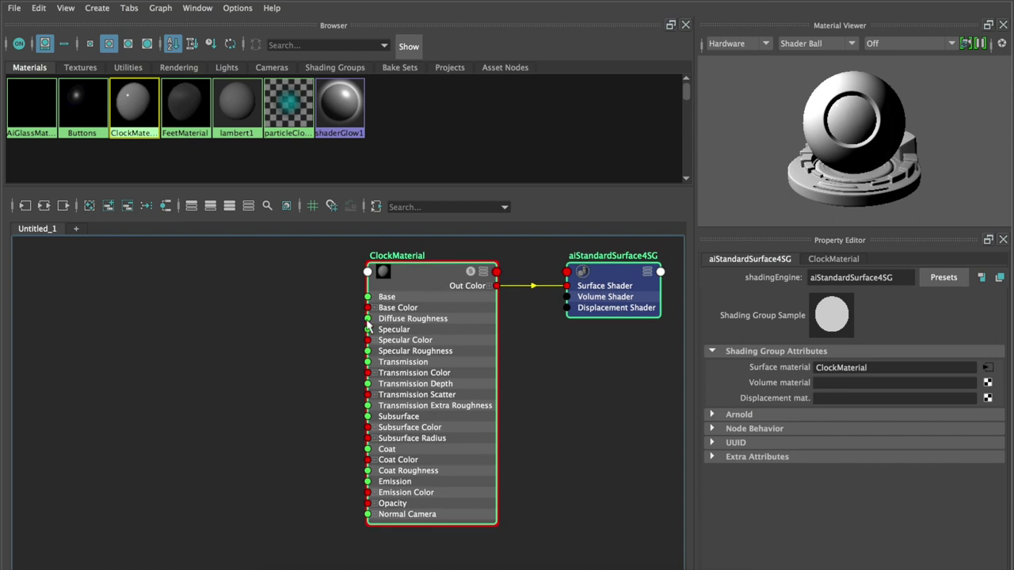
{"action": "left_click", "coordinate": [304, 315]}
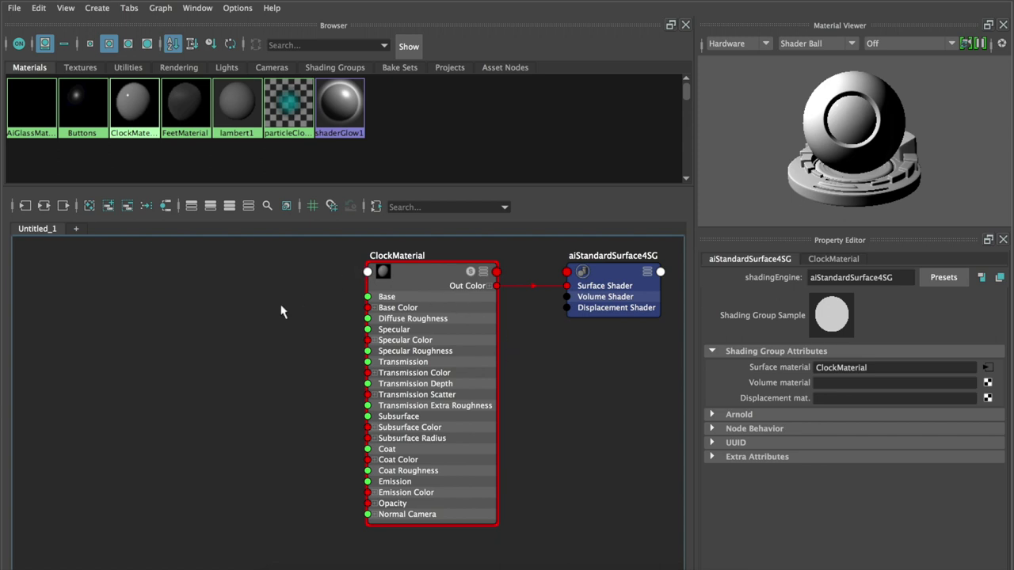
{"action": "left_click", "coordinate": [622, 274]}
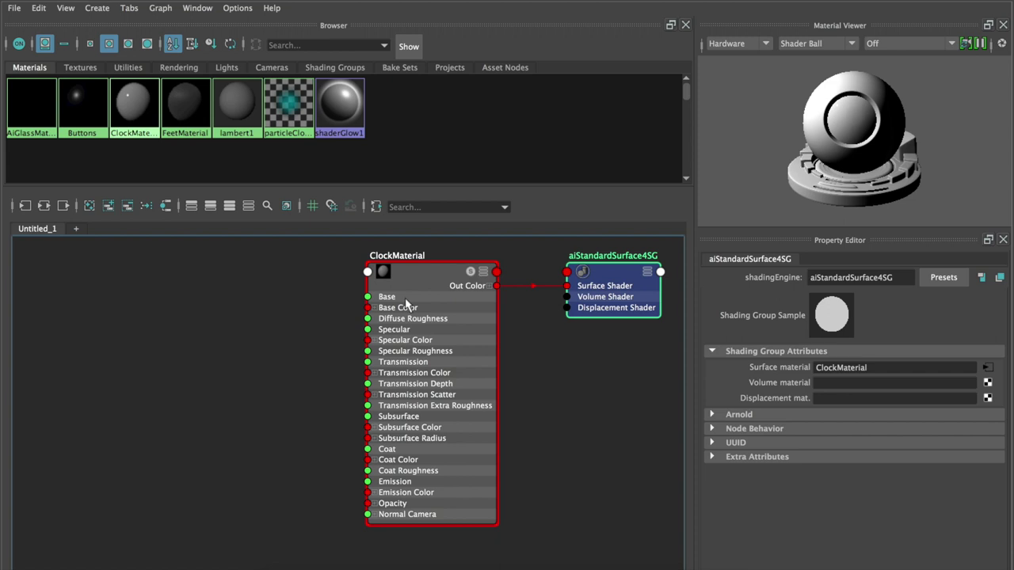
Select ClockMaterial to show its Base Weight 0.800 and white base colour, then start mapping Base Color
{"action": "left_click_drag", "start_coordinate": [277, 266], "coordinate": [495, 380]}
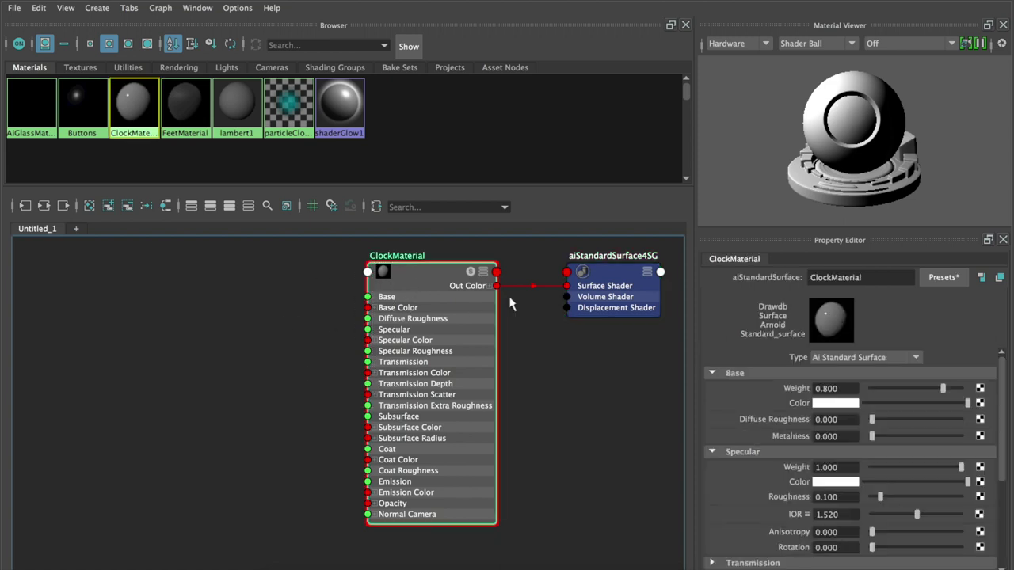
{"action": "left_click", "coordinate": [616, 271]}
{"action": "left_click", "coordinate": [395, 277]}
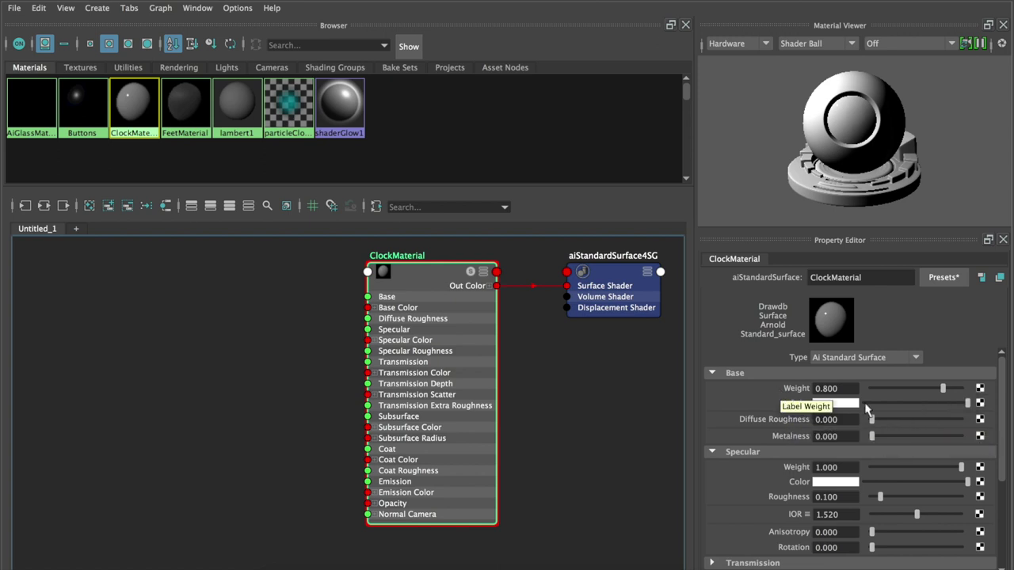
{"action": "left_click", "coordinate": [981, 404]}
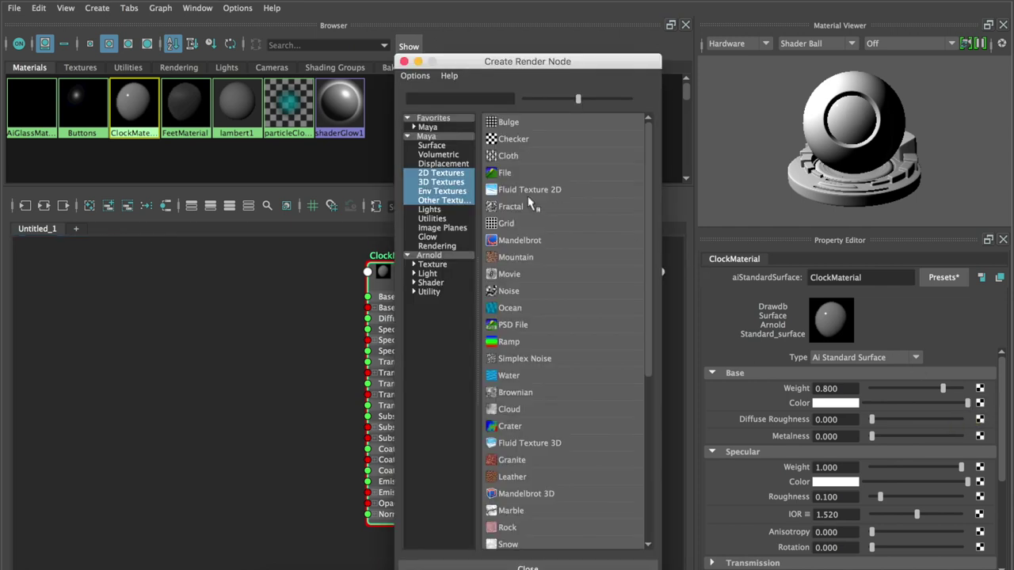
Create a file texture and connect its Out Color to ClockMaterial's Base Color
{"action": "left_click", "coordinate": [504, 173]}
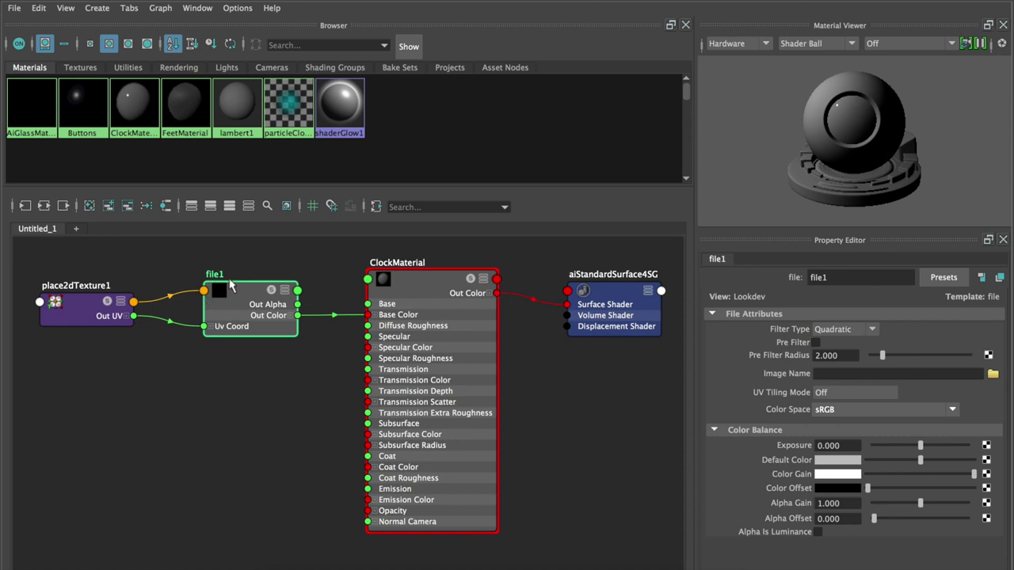
{"action": "left_click", "coordinate": [339, 315]}
{"action": "key", "text": "Delete"}
{"action": "left_click_drag", "start_coordinate": [297, 315], "coordinate": [368, 315]}
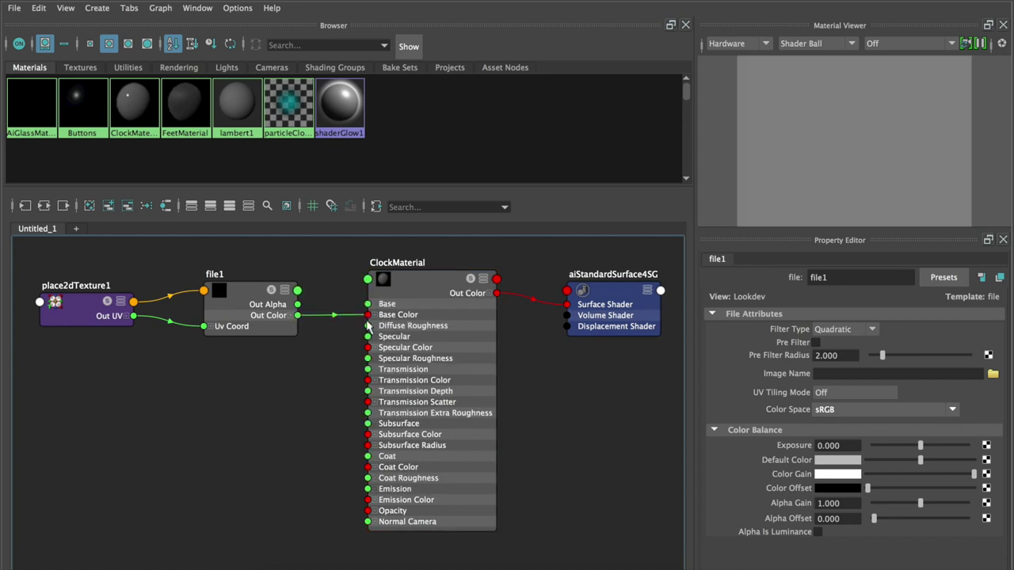
{"action": "mouse_move", "coordinate": [340, 316]}
{"action": "left_mouse_down"}
{"action": "mouse_move", "coordinate": [368, 303]}
{"action": "mouse_move", "coordinate": [367, 499]}
{"action": "mouse_move", "coordinate": [367, 315]}
{"action": "left_mouse_up"}
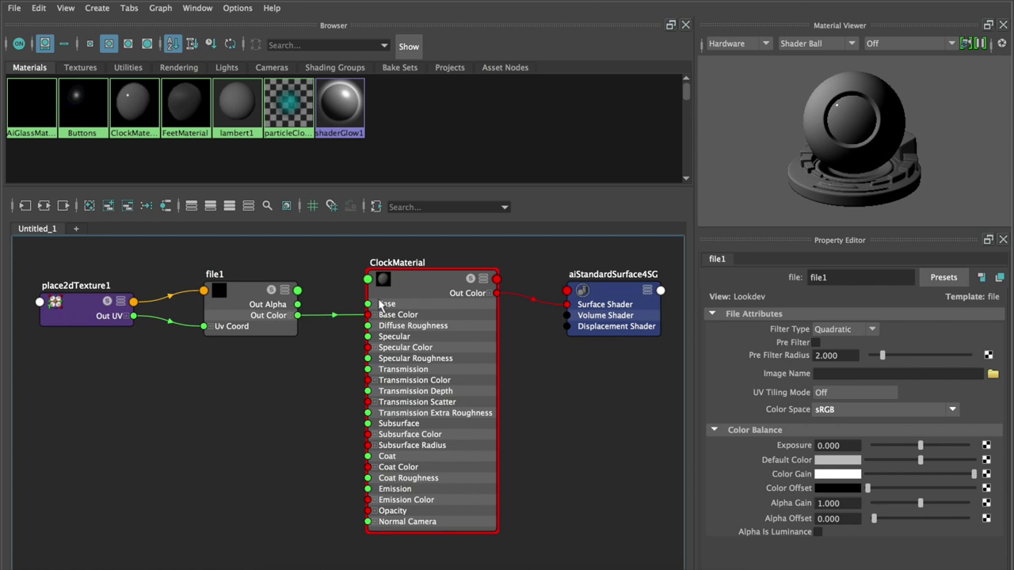
Rename the file1 texture node to ClockWood
{"action": "left_click", "coordinate": [883, 277]}
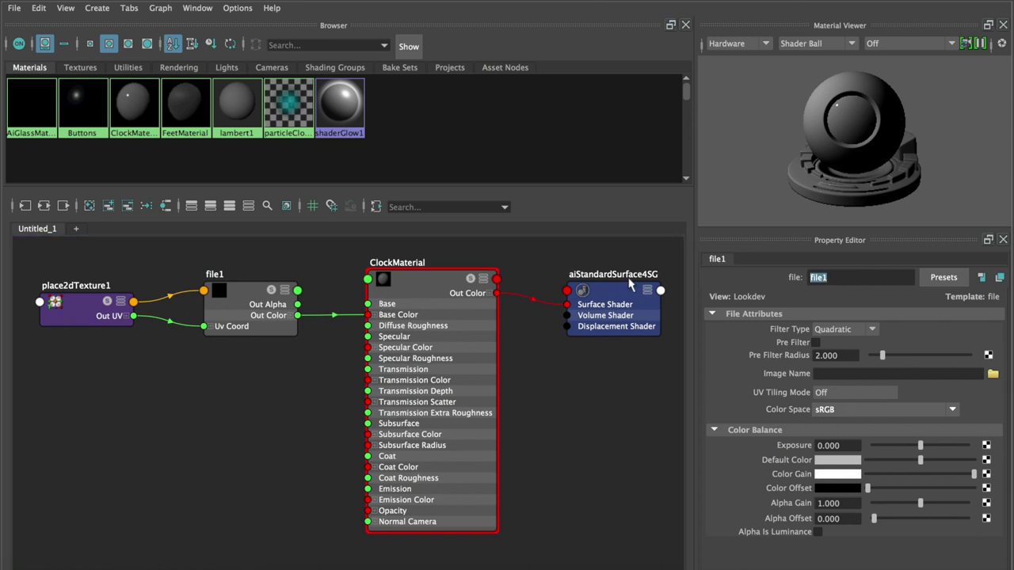
{"action": "type", "text": "ClockWo"}
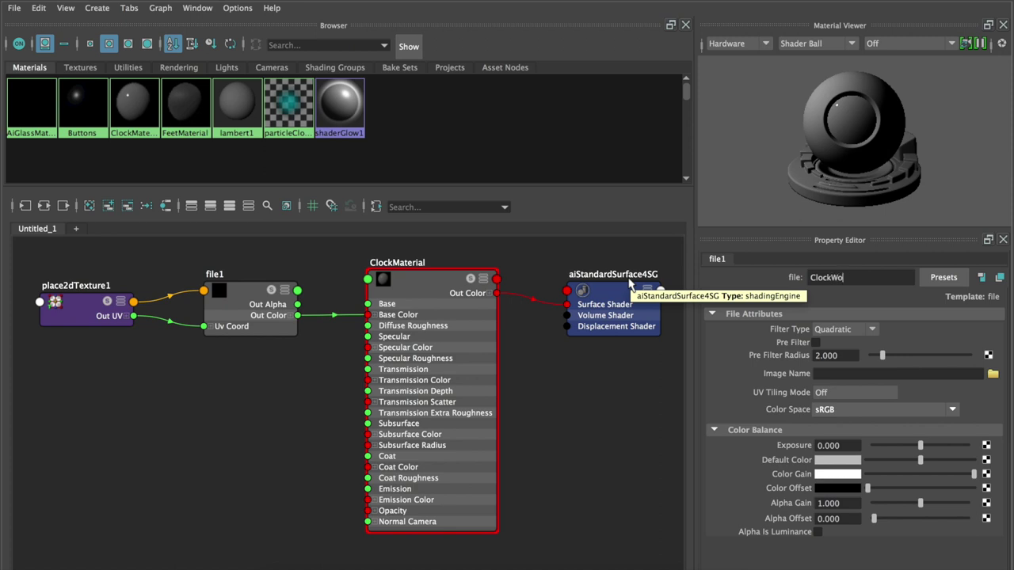
{"action": "key", "text": "BackSpace"}
{"action": "key", "text": "BackSpace"}
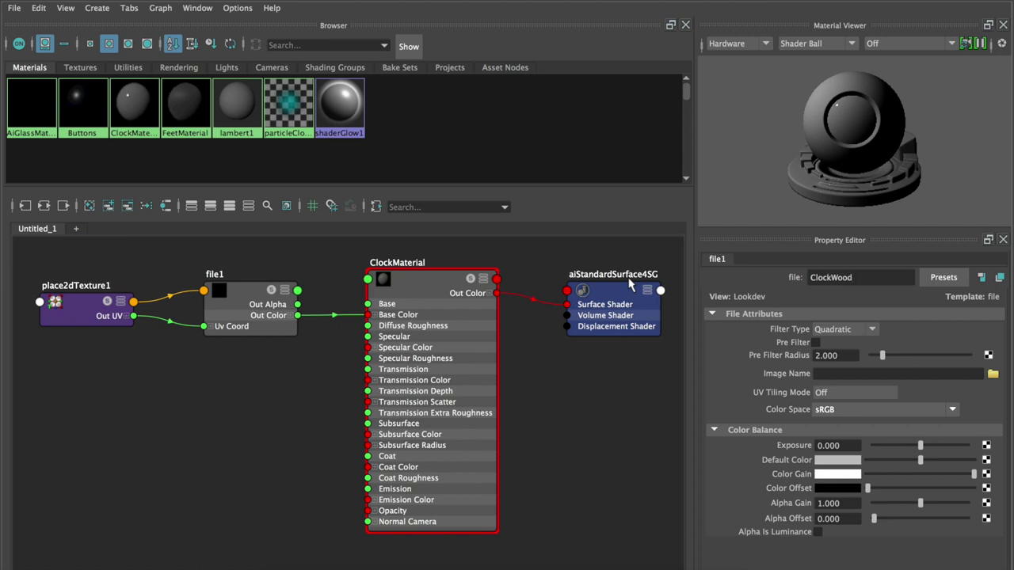
{"action": "key", "text": "Return"}
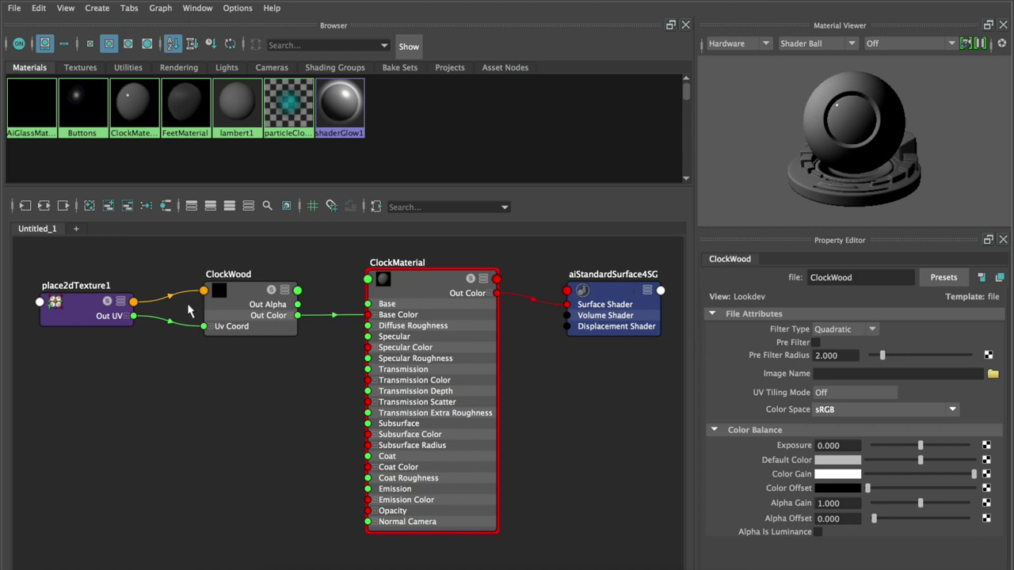
{"action": "left_click", "coordinate": [244, 301]}
{"action": "mouse_move", "coordinate": [297, 316]}
{"action": "left_mouse_down"}
{"action": "mouse_move", "coordinate": [308, 298]}
{"action": "mouse_move", "coordinate": [413, 235]}
{"action": "mouse_move", "coordinate": [340, 246]}
{"action": "left_mouse_up"}
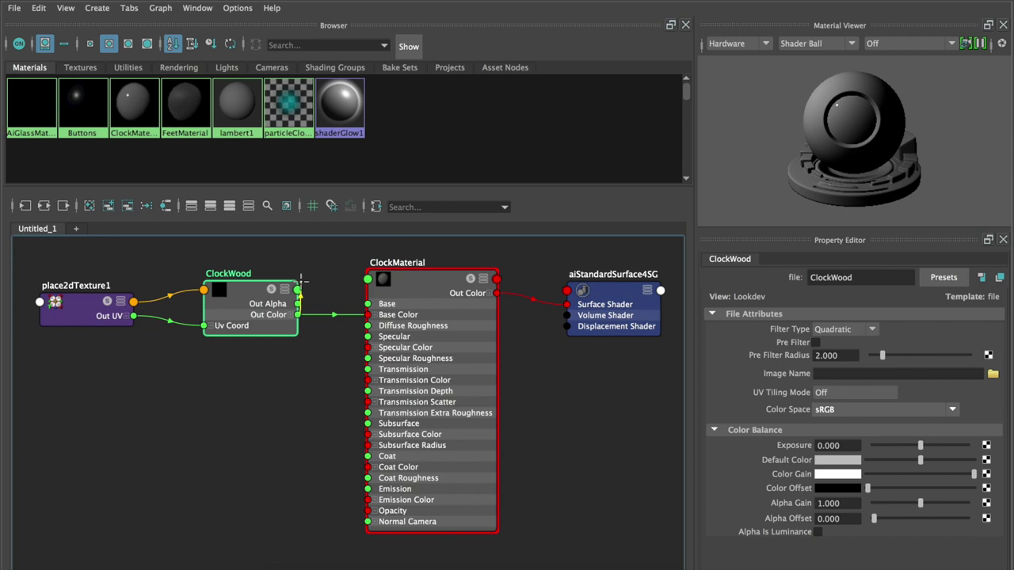
{"action": "left_click_drag", "start_coordinate": [339, 245], "coordinate": [301, 315]}
Load sourceimages/ClockTex_0000_Color.png into ClockWood so the preview ball shows wood grain
{"action": "left_click", "coordinate": [993, 374]}
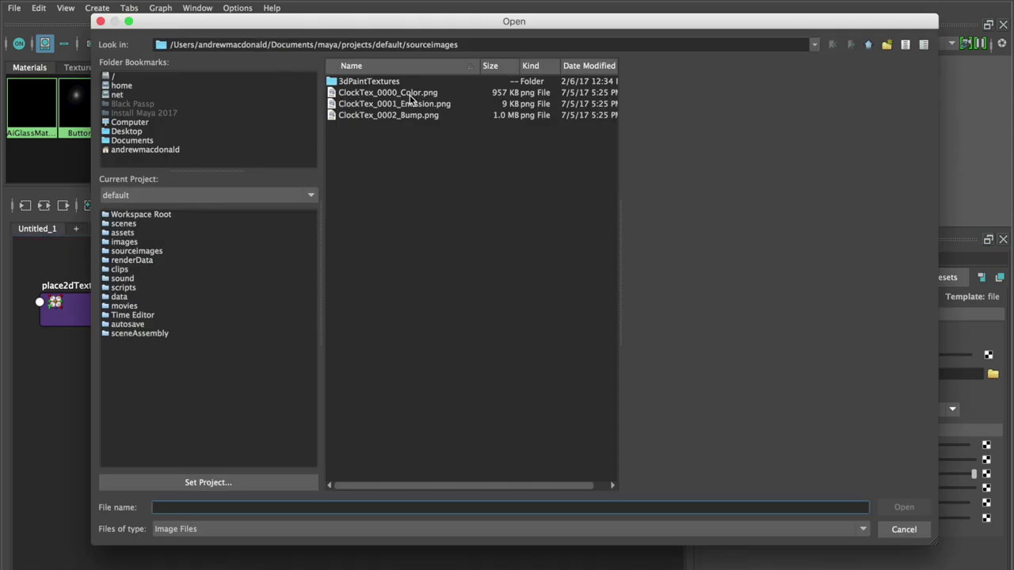
{"action": "left_click", "coordinate": [410, 93]}
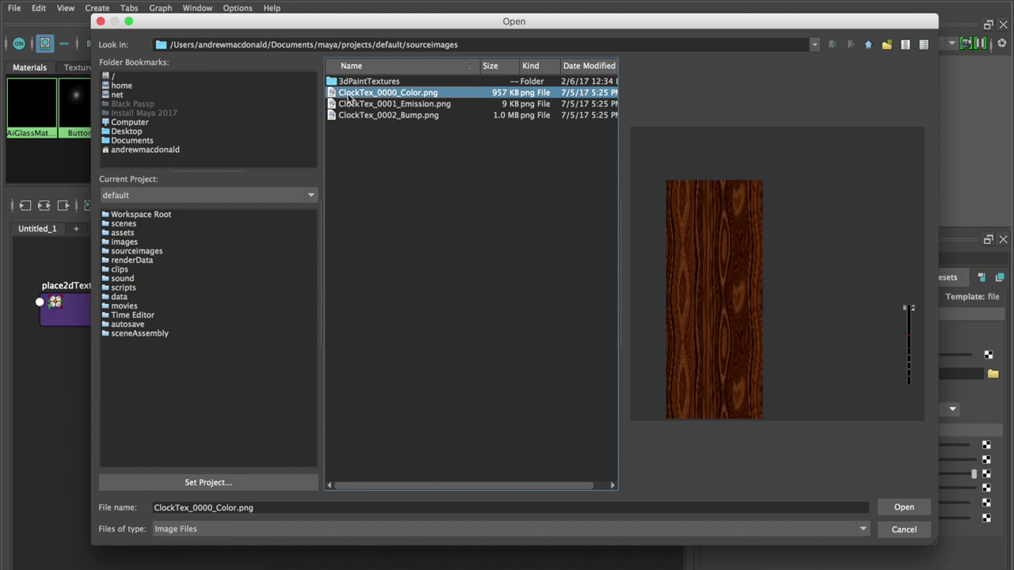
{"action": "left_click", "coordinate": [904, 506]}
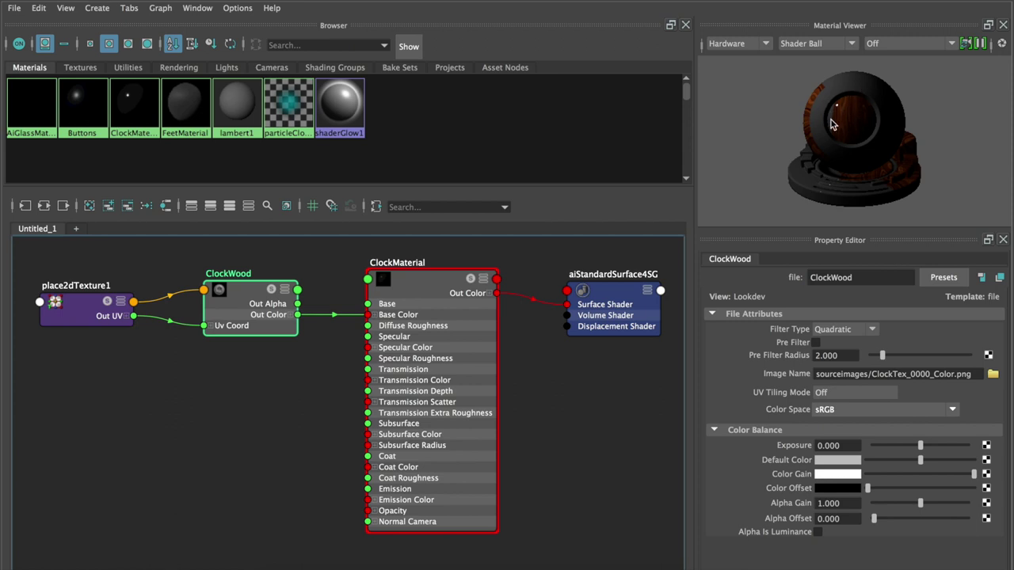
{"action": "left_click", "coordinate": [764, 46]}
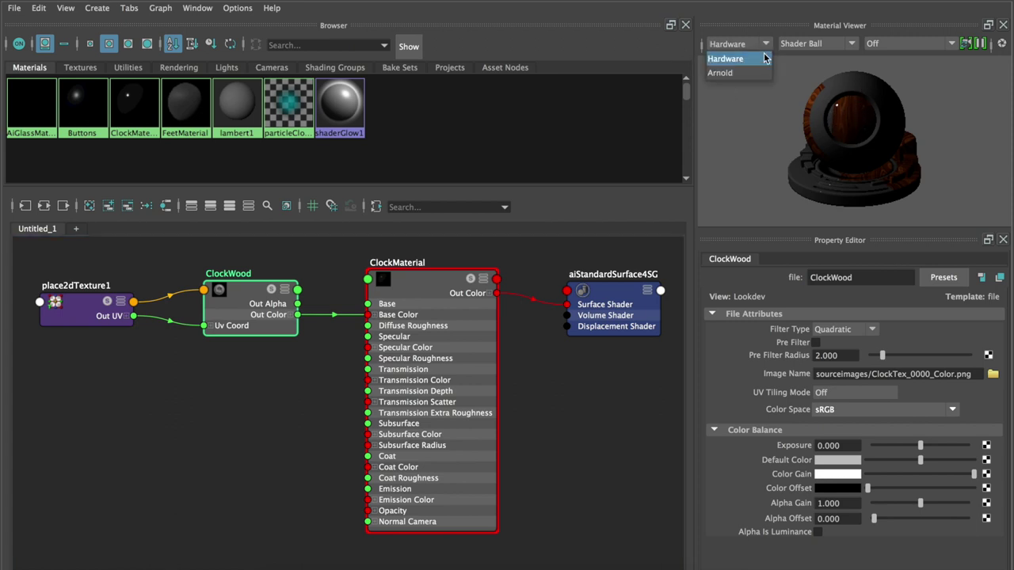
Preview the material in Arnold, lower ClockMaterial's Specular Weight and raise Specular Roughness slightly
{"action": "left_click", "coordinate": [725, 71]}
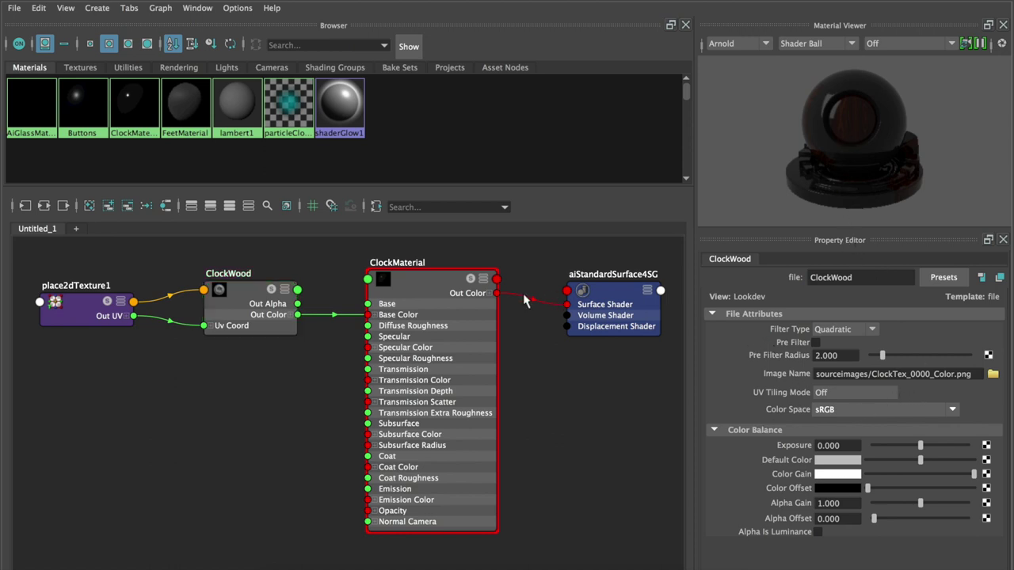
{"action": "left_click", "coordinate": [417, 288]}
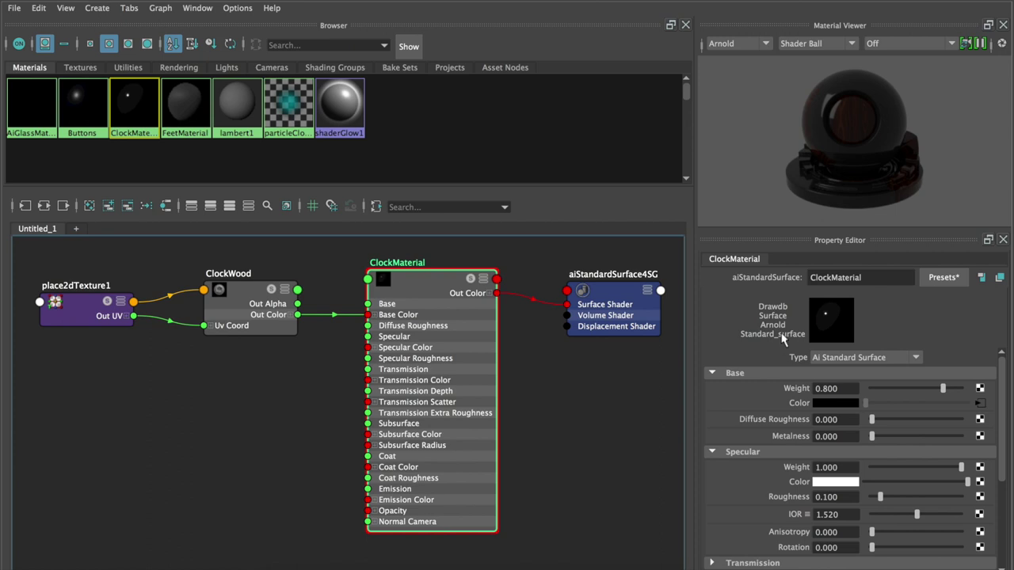
{"action": "left_click", "coordinate": [255, 305]}
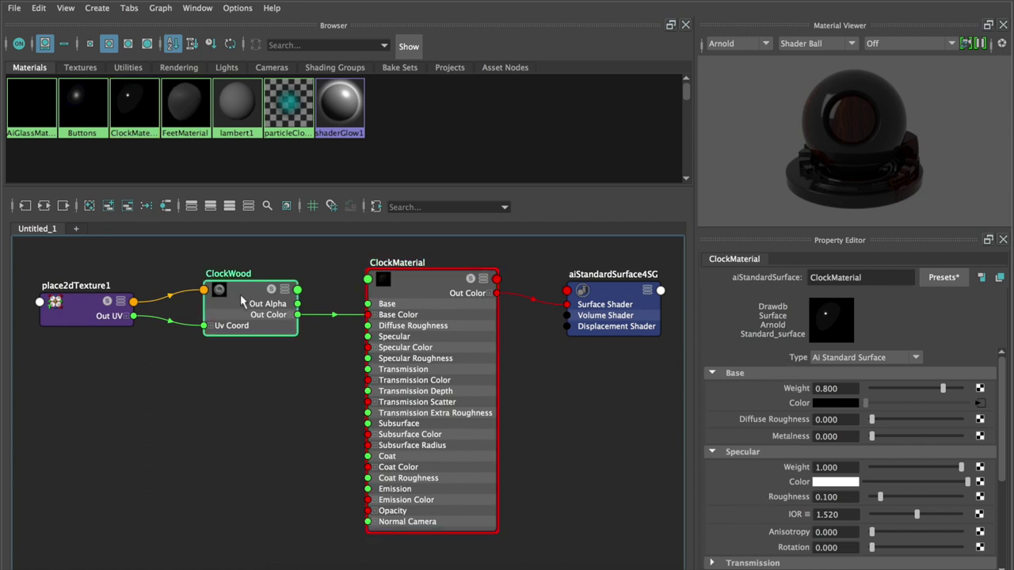
{"action": "left_click", "coordinate": [499, 298]}
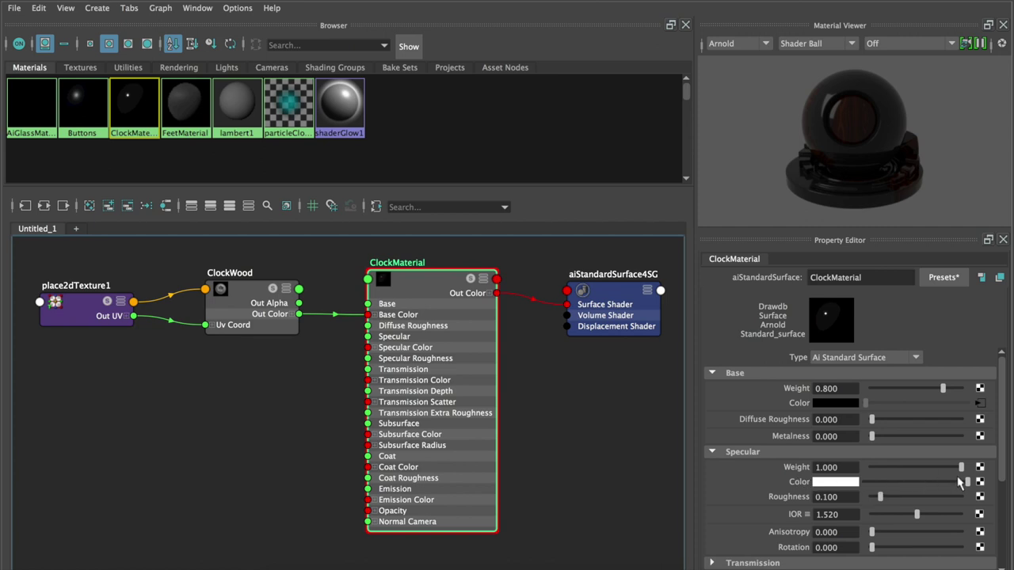
{"action": "left_click_drag", "start_coordinate": [961, 482], "coordinate": [865, 481]}
{"action": "mouse_move", "coordinate": [961, 468]}
{"action": "left_mouse_down"}
{"action": "mouse_move", "coordinate": [871, 467]}
{"action": "mouse_move", "coordinate": [1011, 488]}
{"action": "left_mouse_up"}
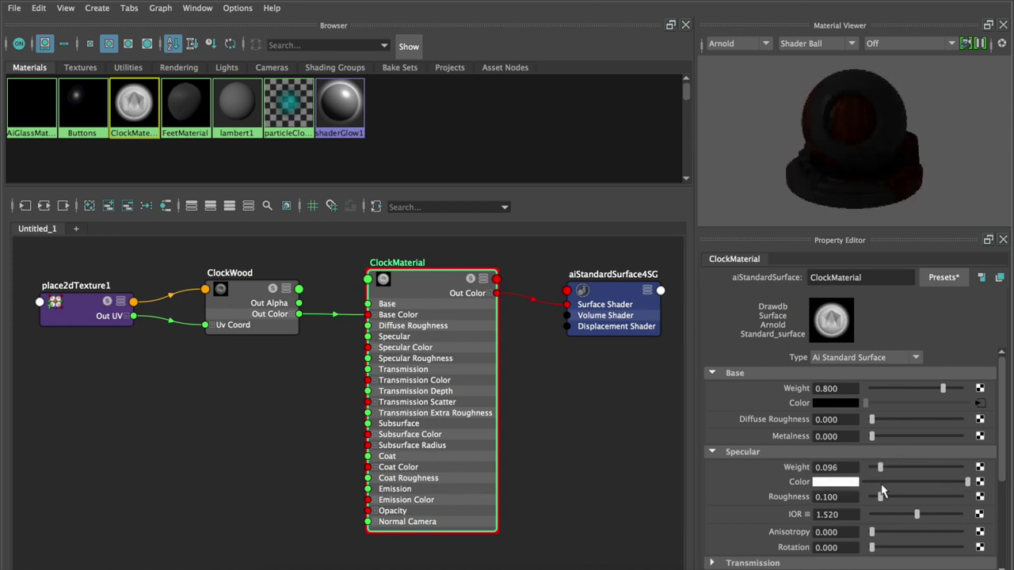
{"action": "left_click_drag", "start_coordinate": [880, 497], "coordinate": [877, 467]}
Set ClockMaterial's Specular Weight to 0 to remove specular reflection
{"action": "scroll", "coordinate": [771, 501], "scroll_direction": "down", "scroll_amount": 3}
{"action": "left_click_drag", "start_coordinate": [877, 384], "coordinate": [869, 385]}
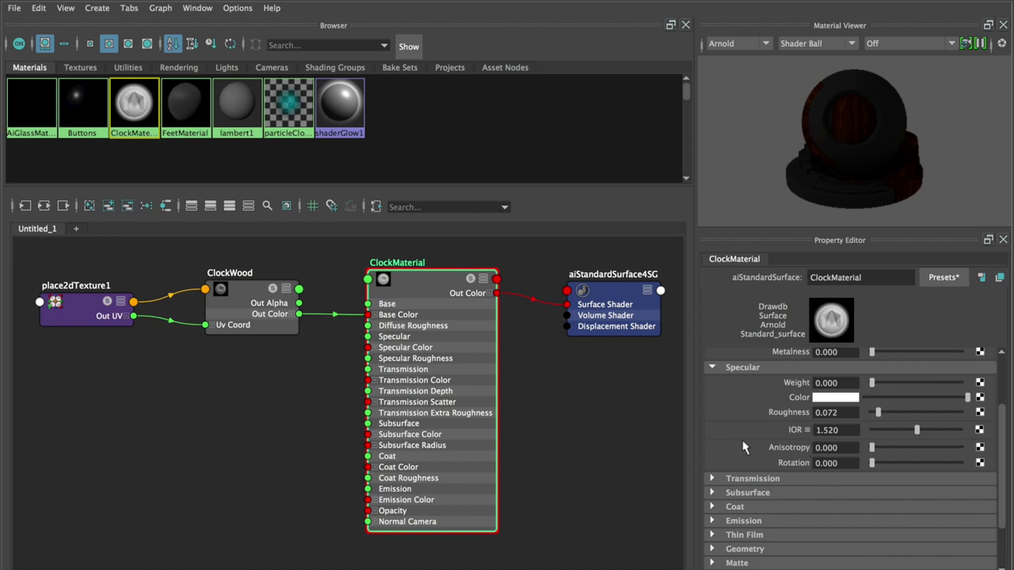
{"action": "scroll", "coordinate": [741, 472], "scroll_direction": "up", "scroll_amount": 2}
{"action": "scroll", "coordinate": [742, 472], "scroll_direction": "down", "scroll_amount": 2}
{"action": "scroll", "coordinate": [737, 451], "scroll_direction": "down", "scroll_amount": 3}
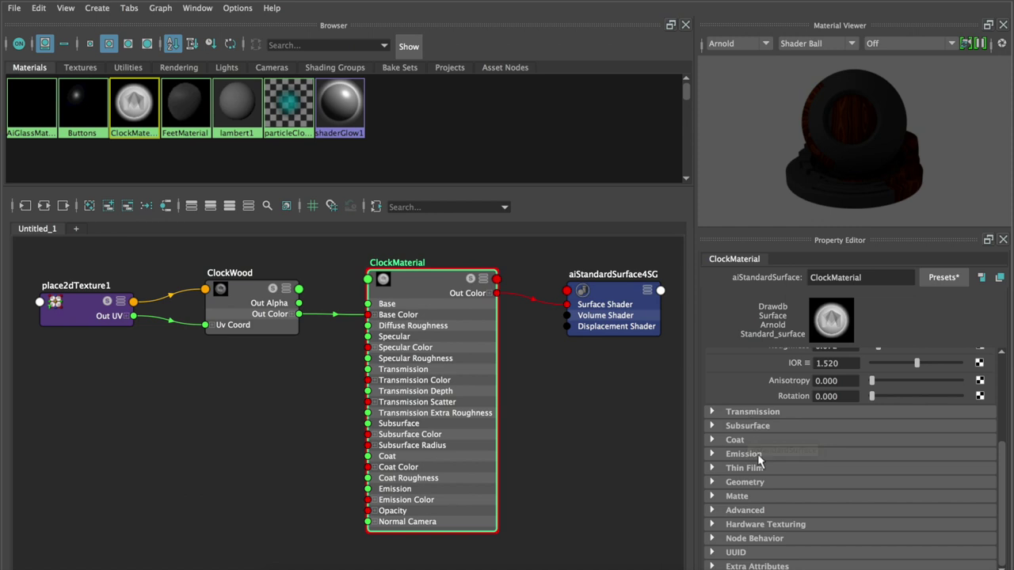
Expand ClockMaterial's Geometry section to show Opacity, Thin Walled and Bump Mapping
{"action": "left_click", "coordinate": [712, 483]}
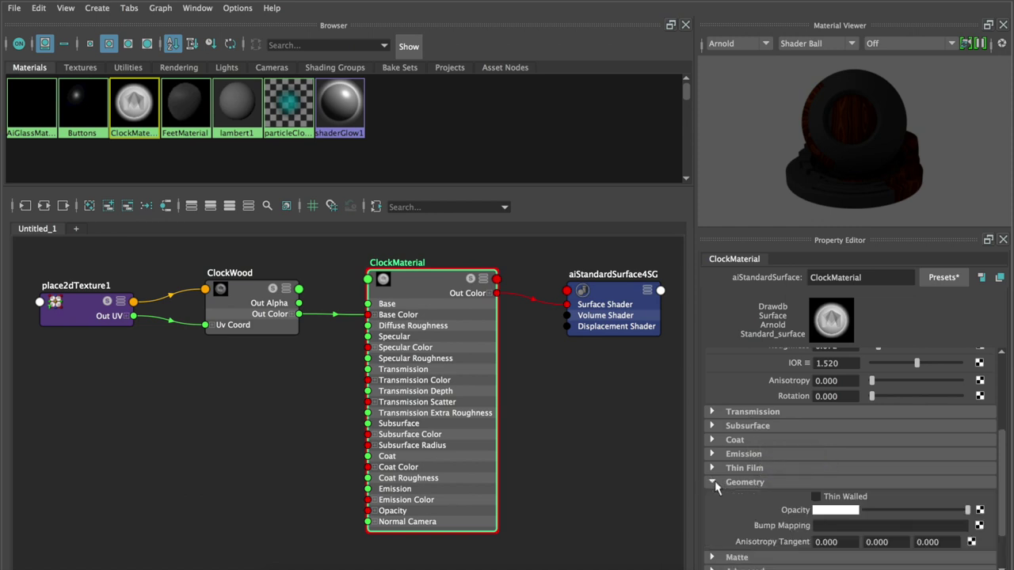
{"action": "scroll", "coordinate": [734, 495], "scroll_direction": "down", "scroll_amount": 2}
{"action": "scroll", "coordinate": [736, 498], "scroll_direction": "down", "scroll_amount": 1}
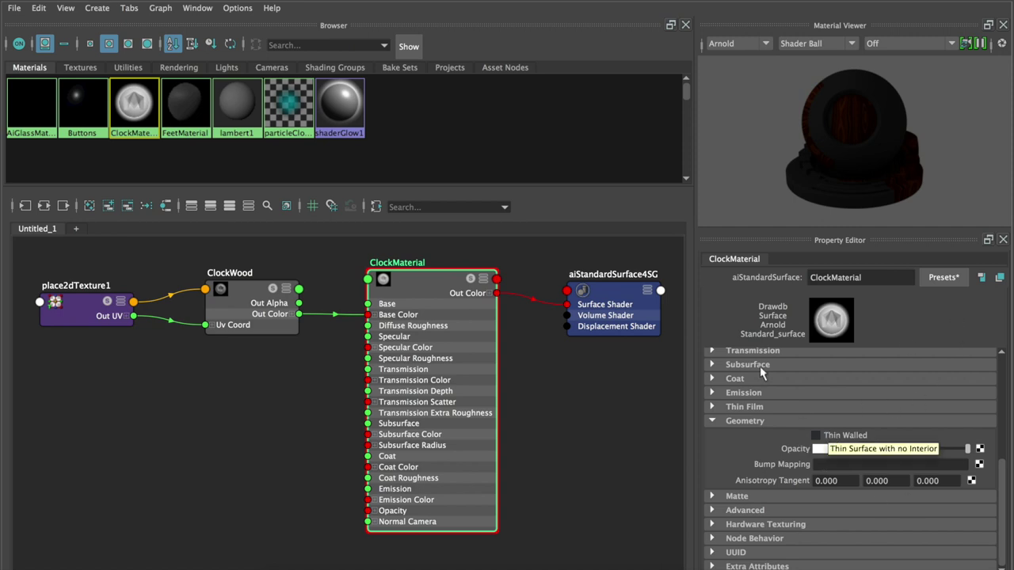
{"action": "scroll", "coordinate": [764, 429], "scroll_direction": "up", "scroll_amount": 6}
{"action": "scroll", "coordinate": [766, 428], "scroll_direction": "down", "scroll_amount": 4}
{"action": "scroll", "coordinate": [768, 427], "scroll_direction": "up", "scroll_amount": 6}
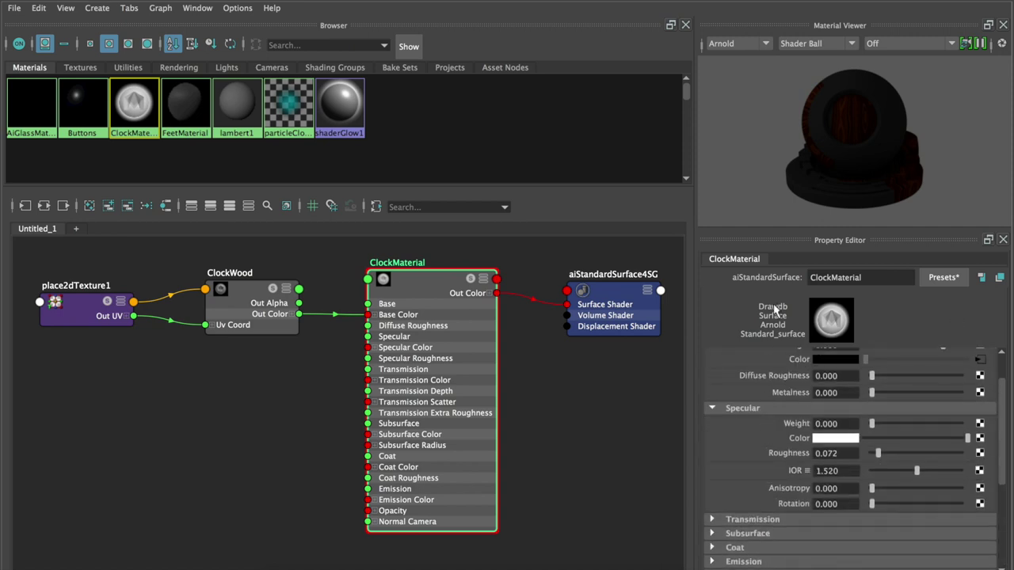
{"action": "scroll", "coordinate": [788, 439], "scroll_direction": "down", "scroll_amount": 4}
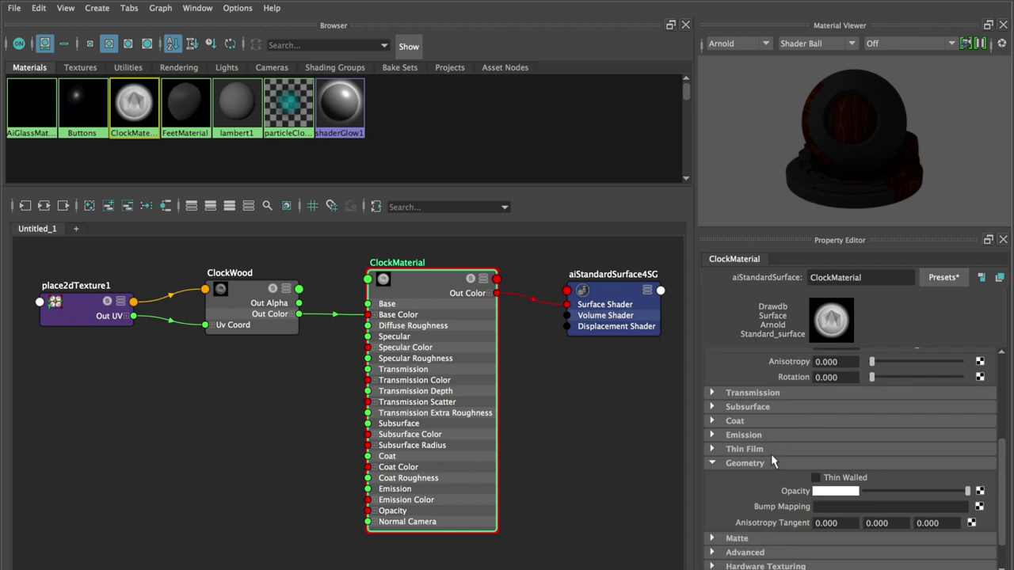
{"action": "scroll", "coordinate": [772, 458], "scroll_direction": "down", "scroll_amount": 2}
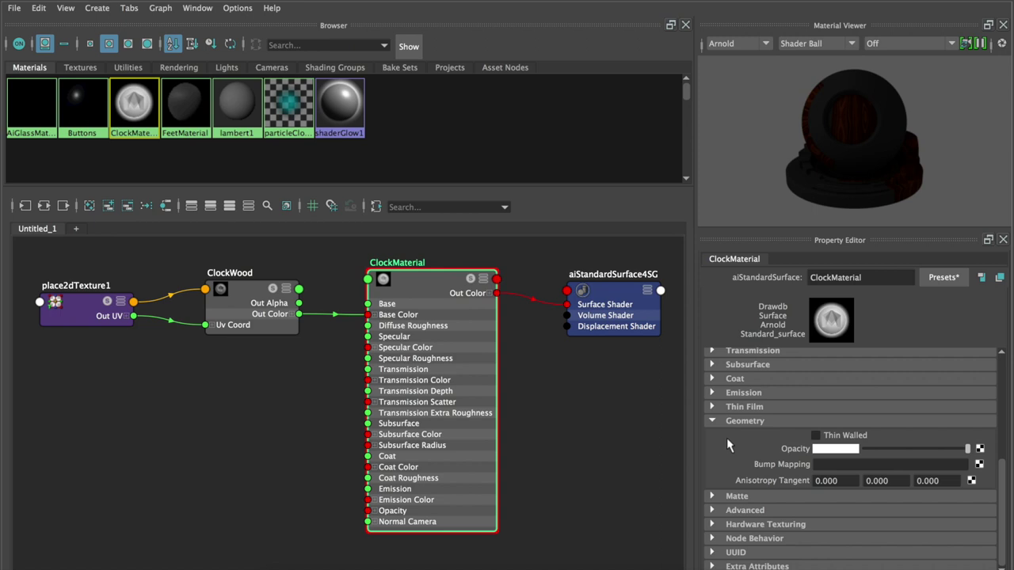
Add a file texture bump map through bump2d1 to ClockMaterial's Normal Camera
{"action": "left_click", "coordinate": [979, 465]}
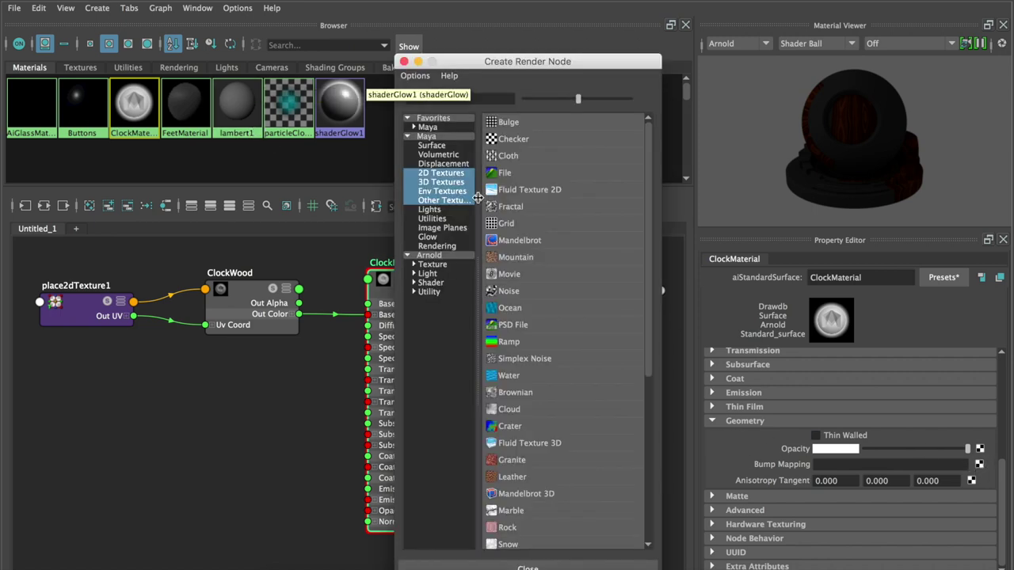
{"action": "left_click", "coordinate": [506, 173]}
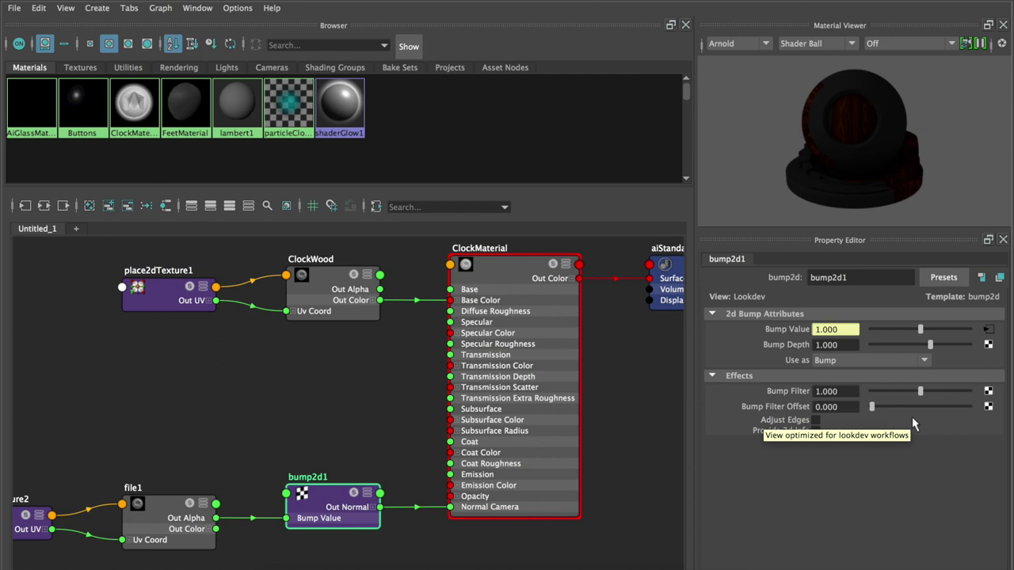
{"action": "left_click", "coordinate": [166, 513]}
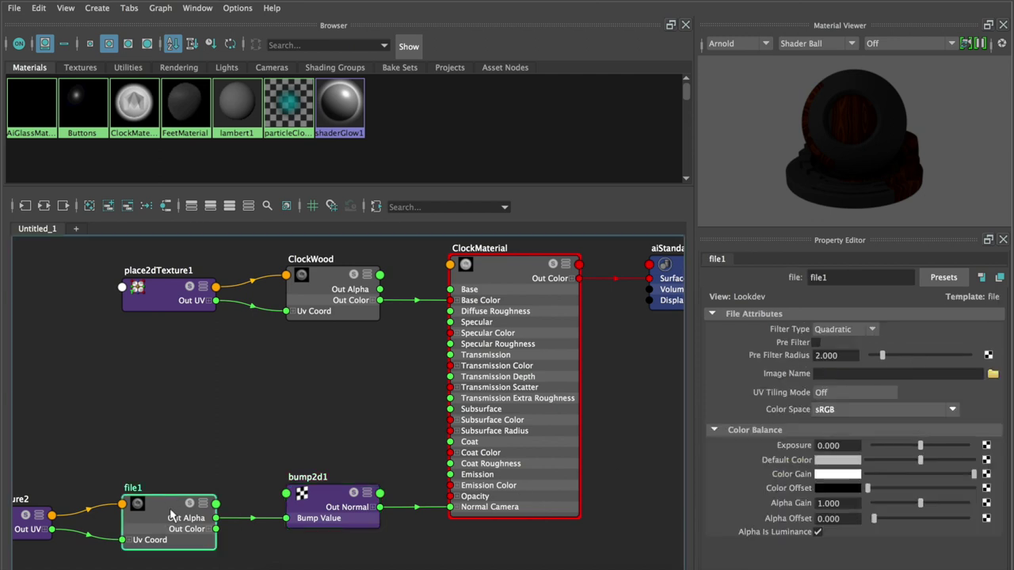
Rename the new bump file node to ClockBump and show texture swatches in the browser
{"action": "double_click", "coordinate": [820, 277]}
{"action": "type", "text": "ClockBump"}
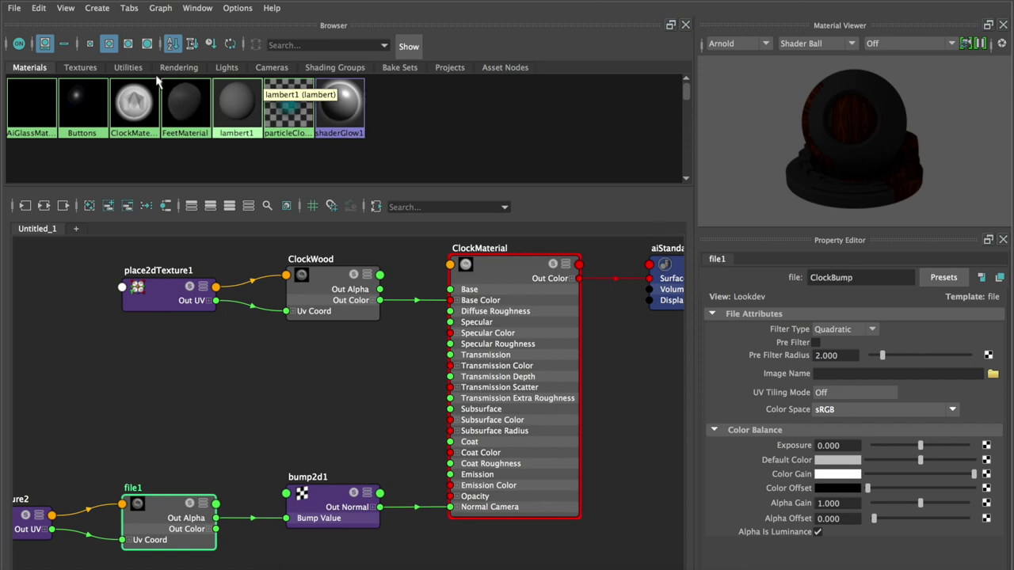
{"action": "left_click", "coordinate": [82, 68]}
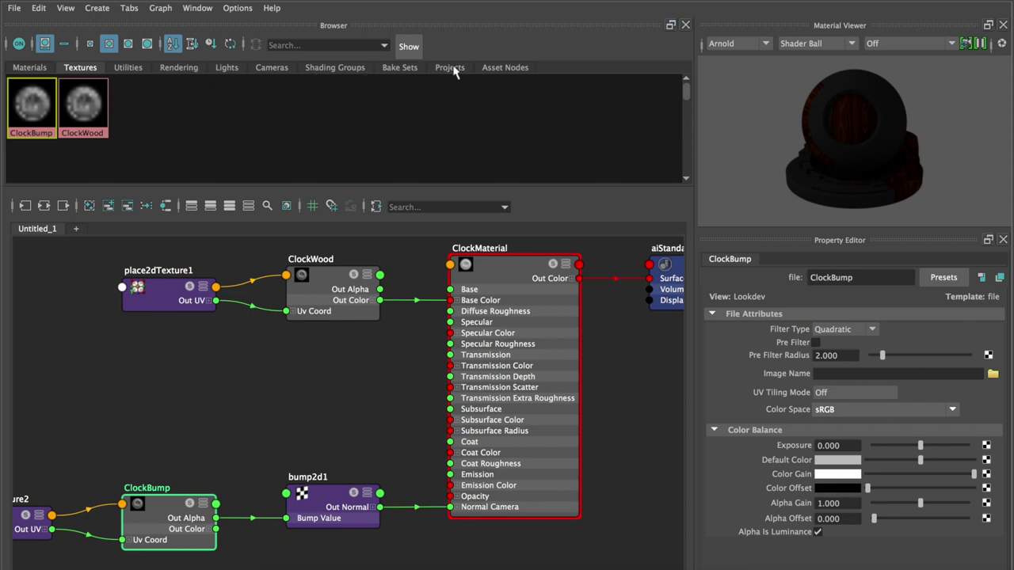
{"action": "left_click", "coordinate": [41, 70]}
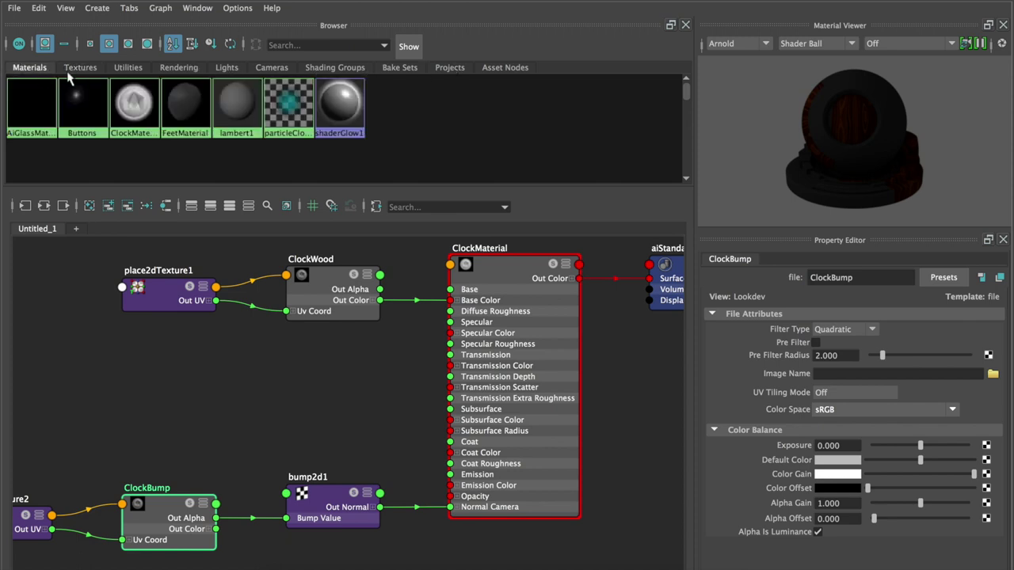
{"action": "left_click", "coordinate": [87, 69]}
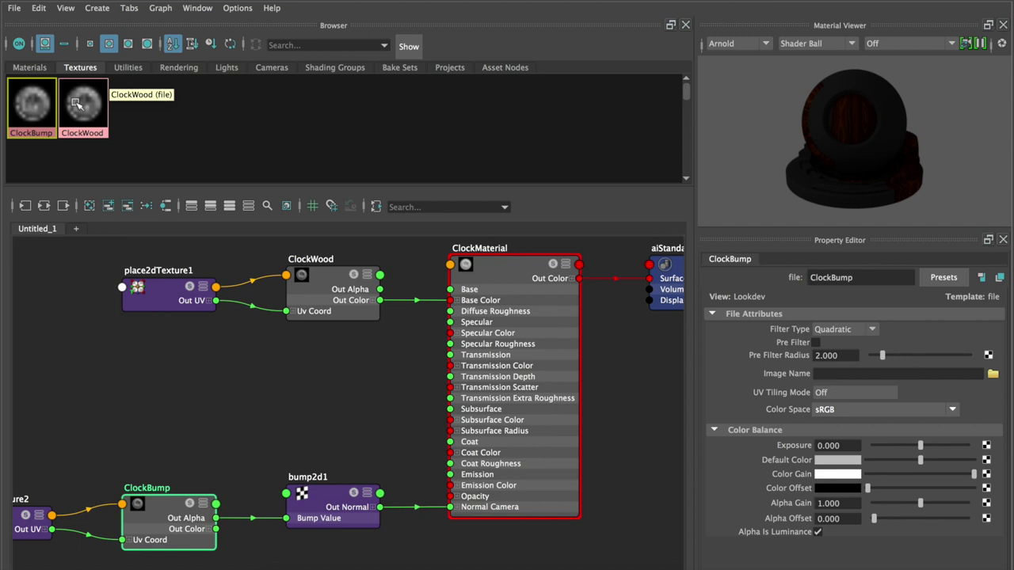
Load ClockTex_0002_Bump.png as ClockBump's image and inspect the bump2d1 node
{"action": "left_click", "coordinate": [29, 68]}
{"action": "left_click", "coordinate": [992, 373]}
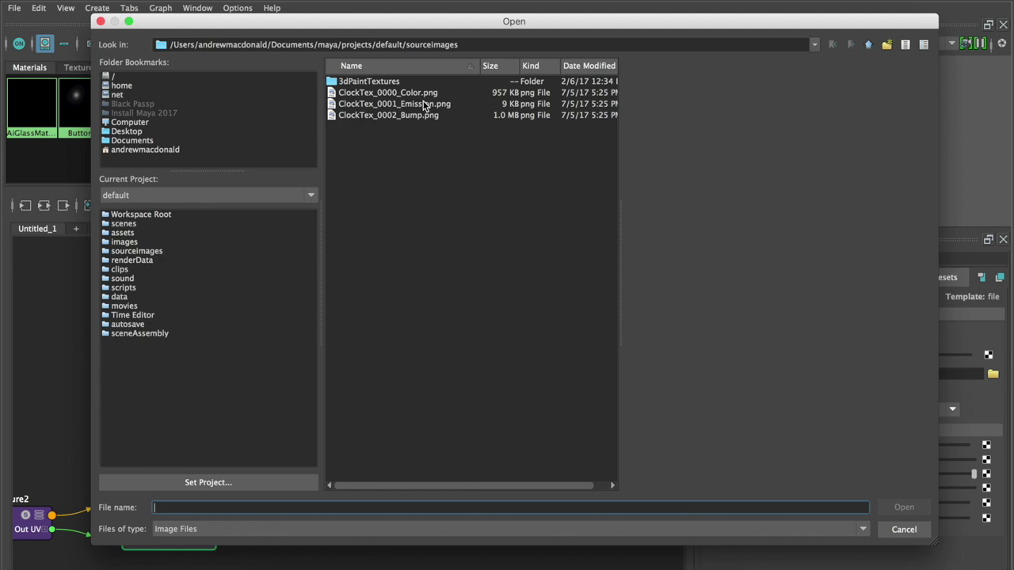
{"action": "left_click", "coordinate": [421, 115]}
{"action": "left_click", "coordinate": [904, 509]}
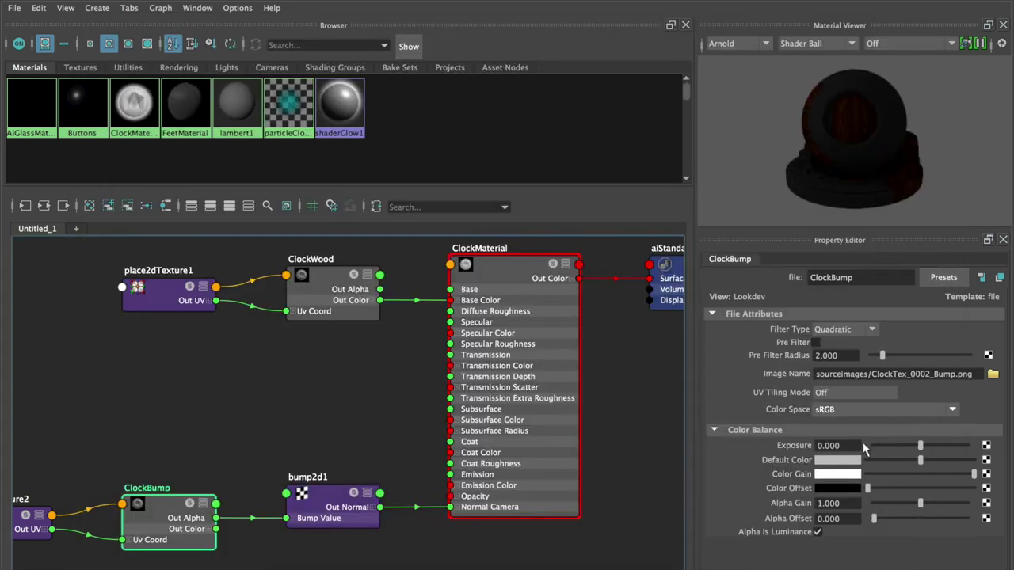
{"action": "left_click", "coordinate": [333, 497]}
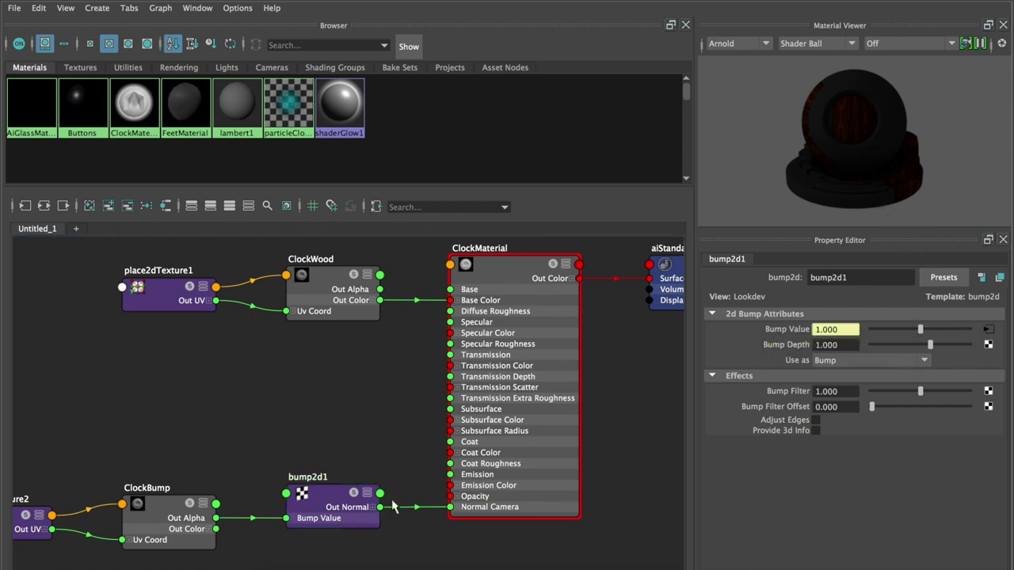
Collapse ClockMaterial's Geometry section, expand Emission, and start mapping its Emission Weight
{"action": "left_click", "coordinate": [511, 282]}
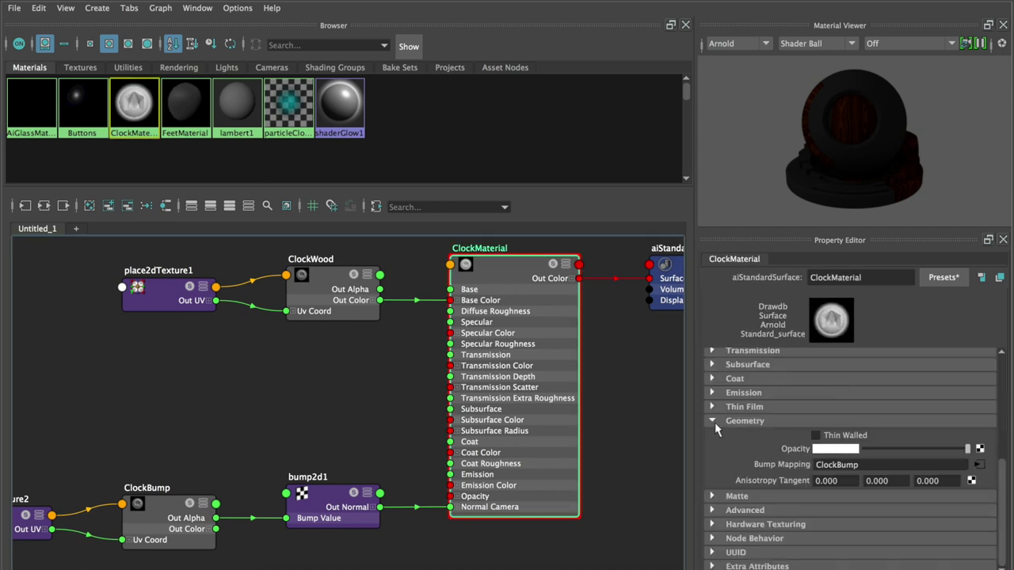
{"action": "left_click", "coordinate": [713, 422]}
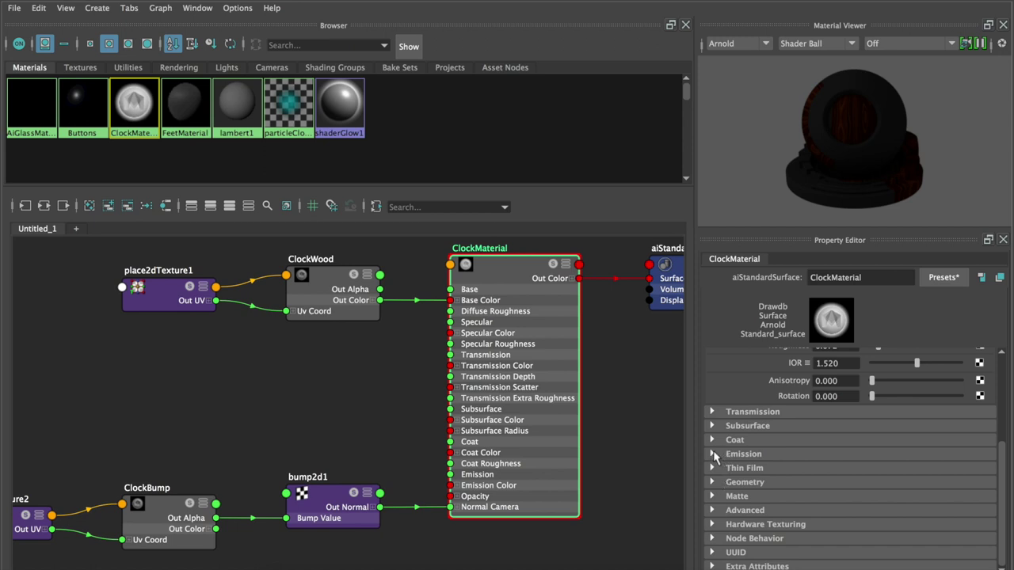
{"action": "left_click", "coordinate": [712, 454]}
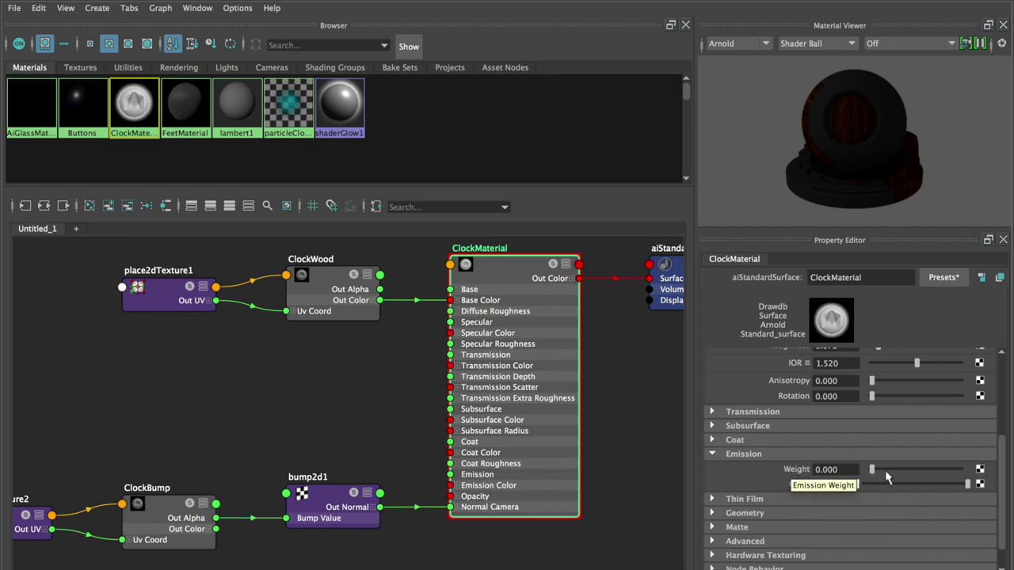
{"action": "left_click", "coordinate": [980, 471]}
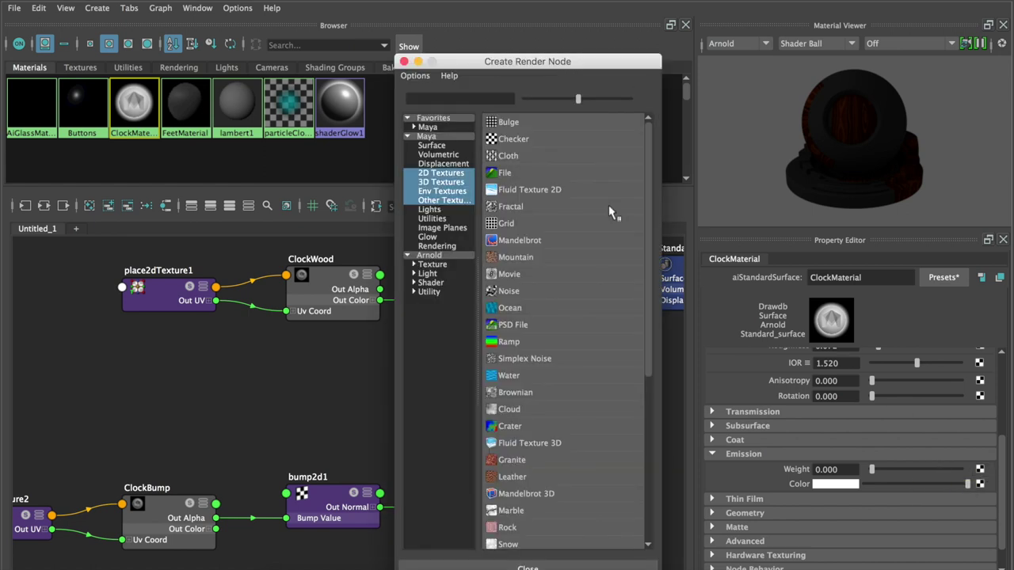
Create a file texture for Emission Weight and name it DigitalEmission
{"action": "left_click", "coordinate": [504, 172]}
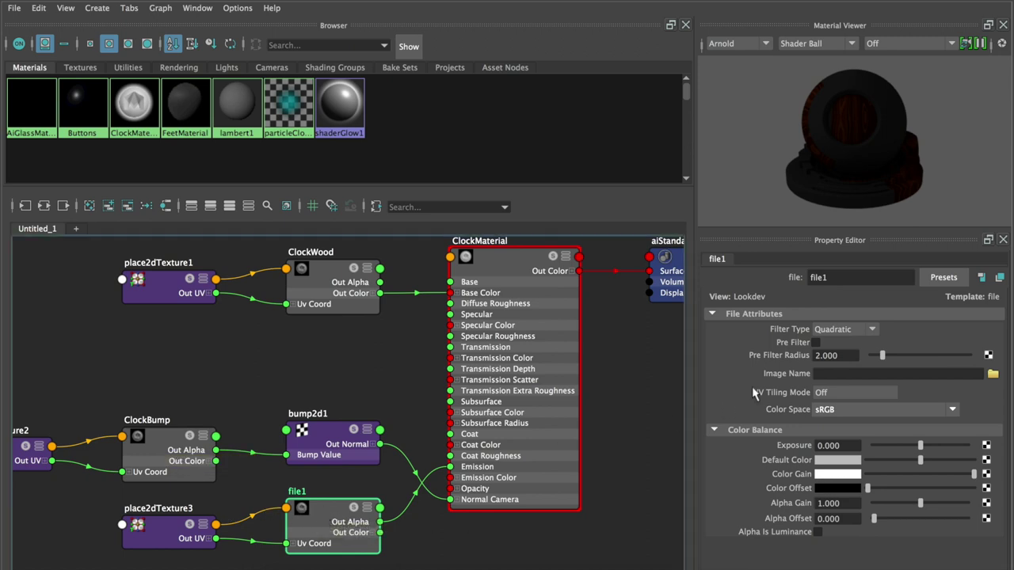
{"action": "left_click", "coordinate": [837, 277]}
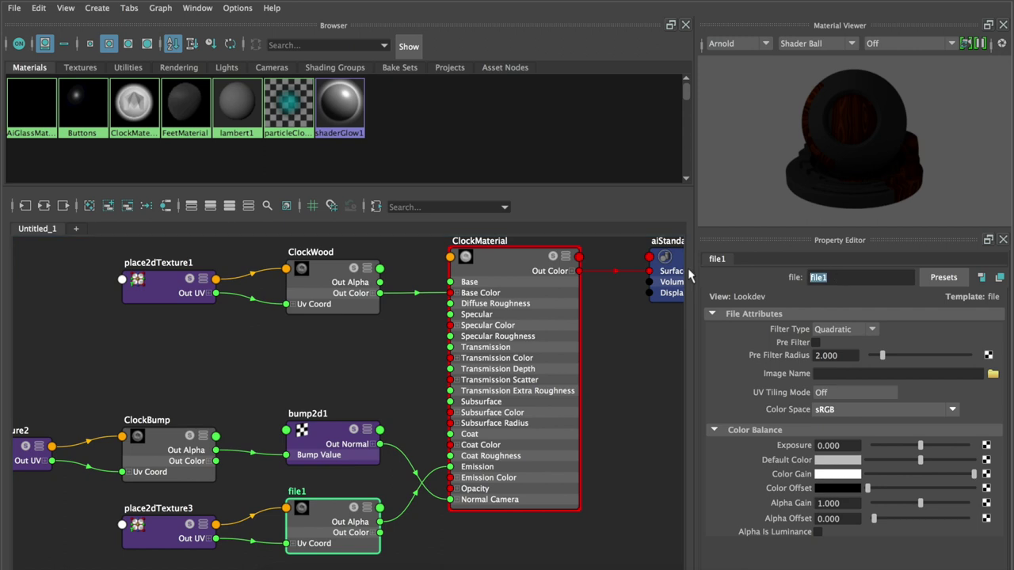
{"action": "type", "text": "DigitalEmission"}
{"action": "key", "text": "Return"}
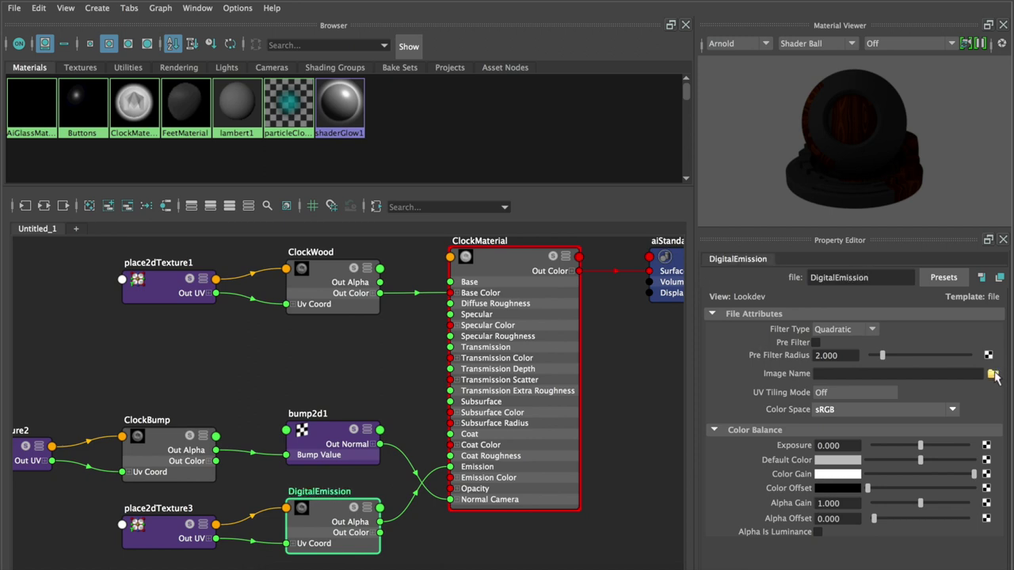
Load ClockTex_0001_Emission.png into DigitalEmission so the 5:16 digits glow
{"action": "left_click", "coordinate": [994, 376]}
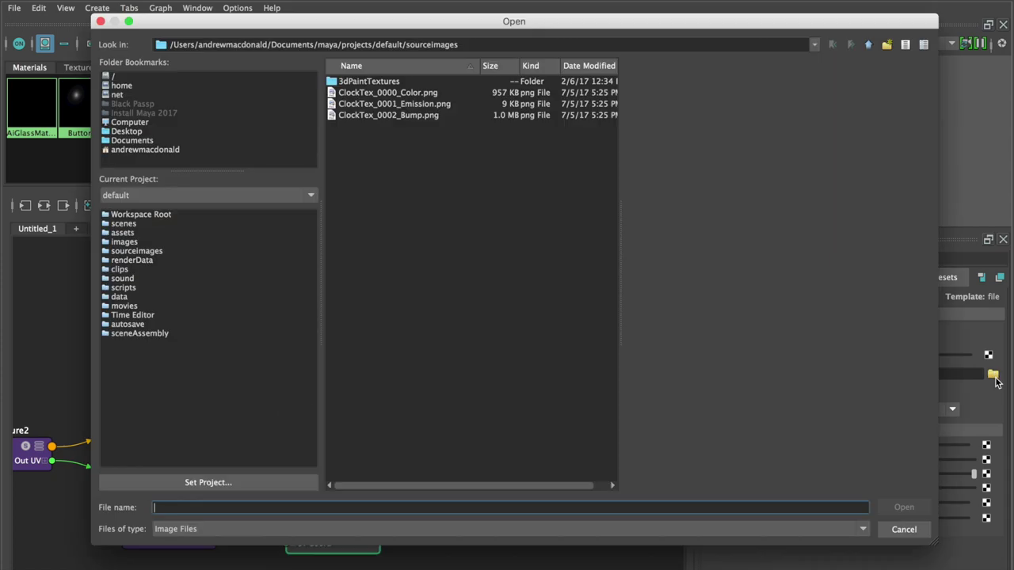
{"action": "left_click", "coordinate": [415, 107]}
{"action": "left_click", "coordinate": [904, 509]}
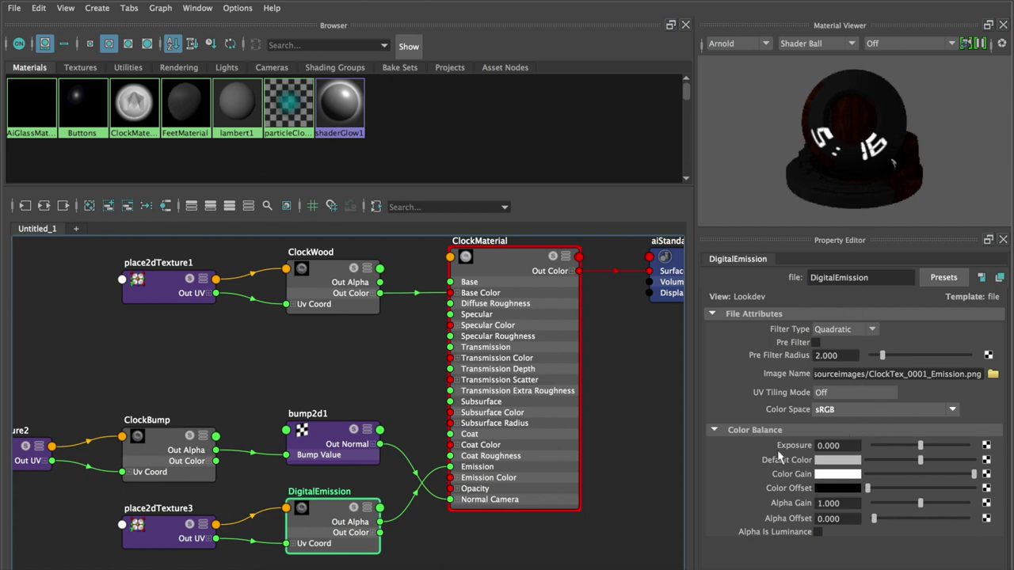
{"action": "left_click", "coordinate": [506, 275]}
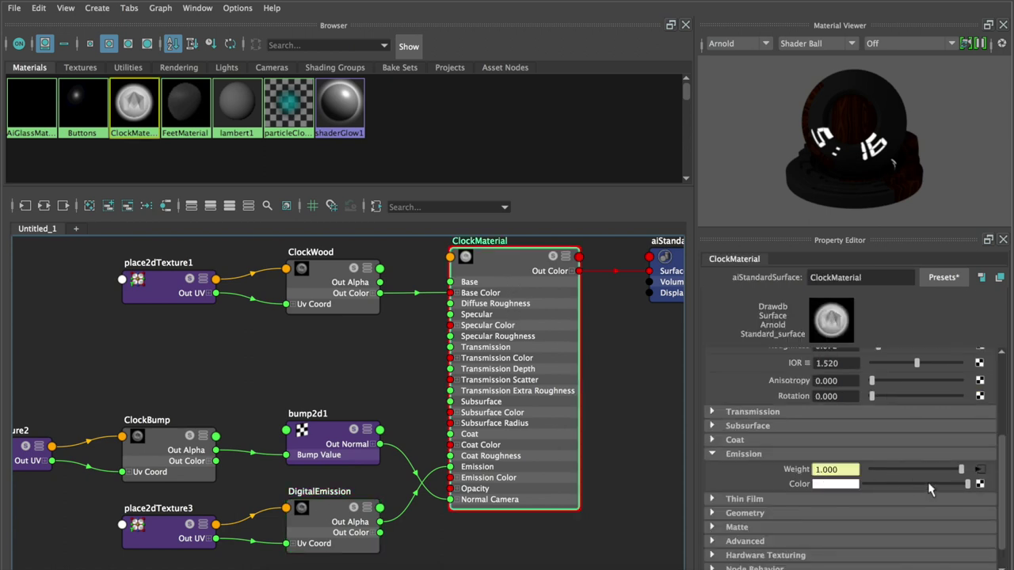
Change ClockMaterial's emission colour from red to green so the preview digits glow green
{"action": "left_click", "coordinate": [834, 486]}
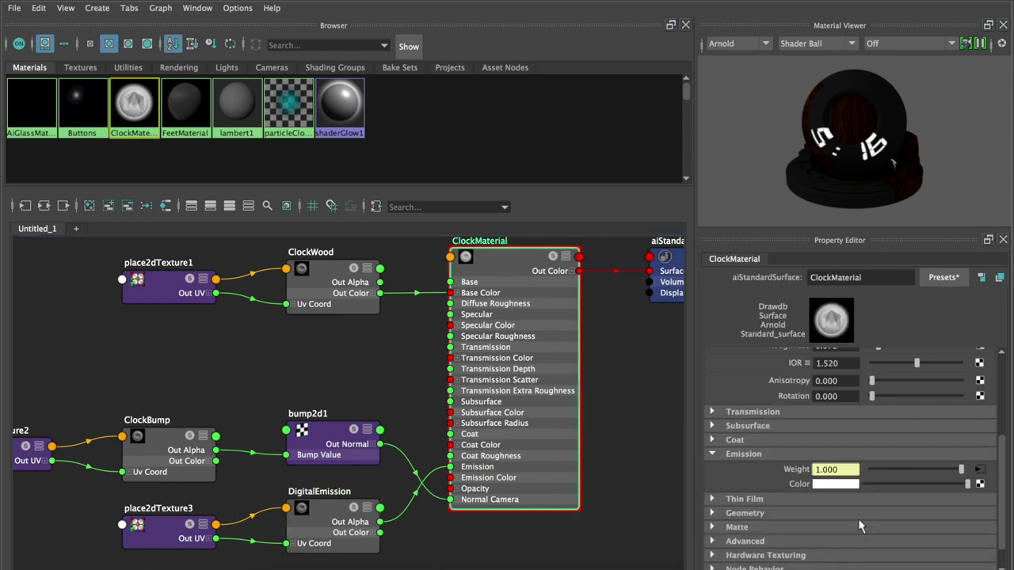
{"action": "left_click", "coordinate": [846, 485]}
{"action": "left_click", "coordinate": [876, 522]}
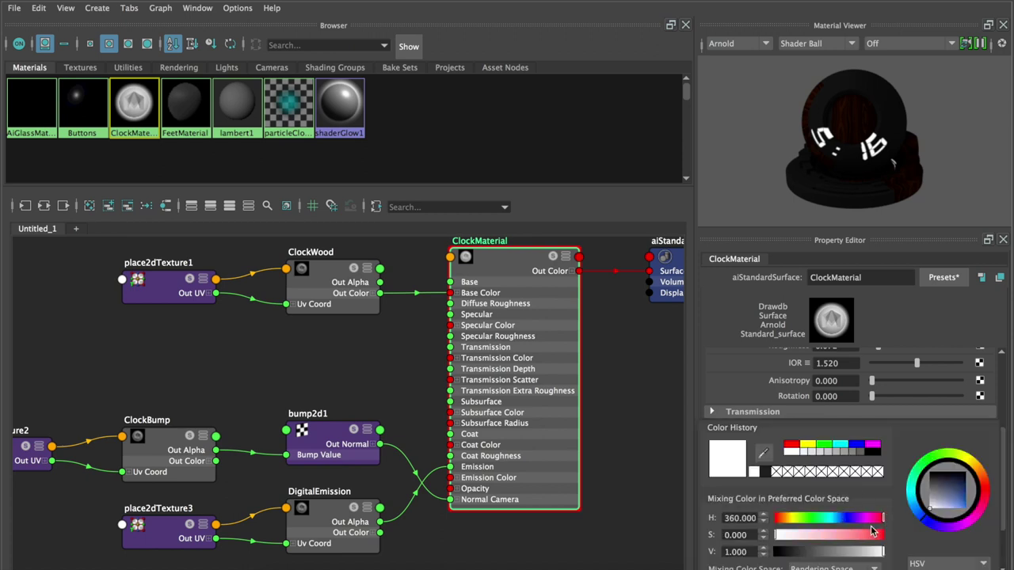
{"action": "left_click_drag", "start_coordinate": [873, 534], "coordinate": [884, 535]}
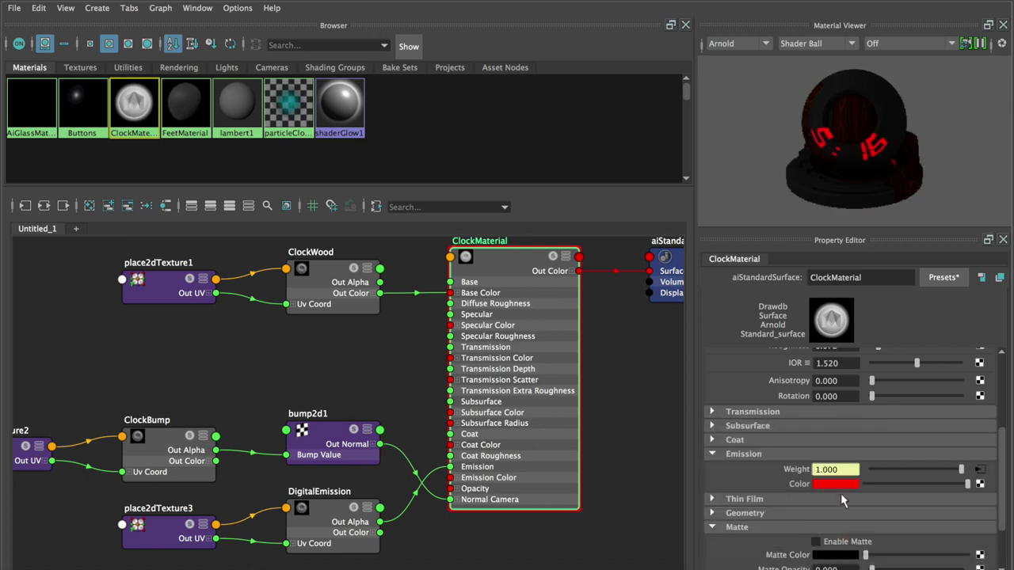
{"action": "left_click", "coordinate": [844, 484]}
{"action": "left_click", "coordinate": [795, 522]}
{"action": "left_click_drag", "start_coordinate": [794, 521], "coordinate": [808, 523]}
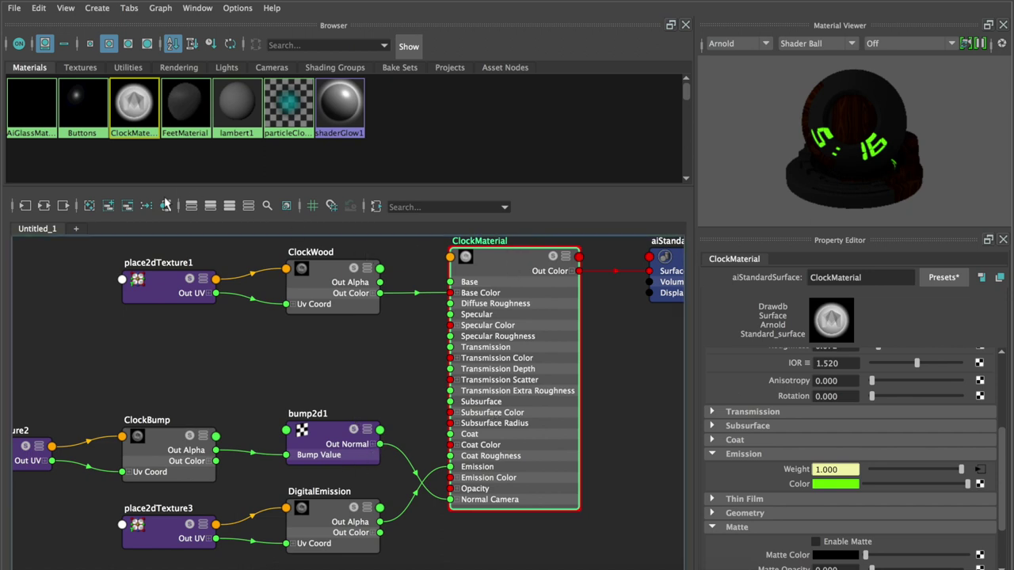
Rearrange the shading network graph and frame it in the view
{"action": "left_click", "coordinate": [48, 205]}
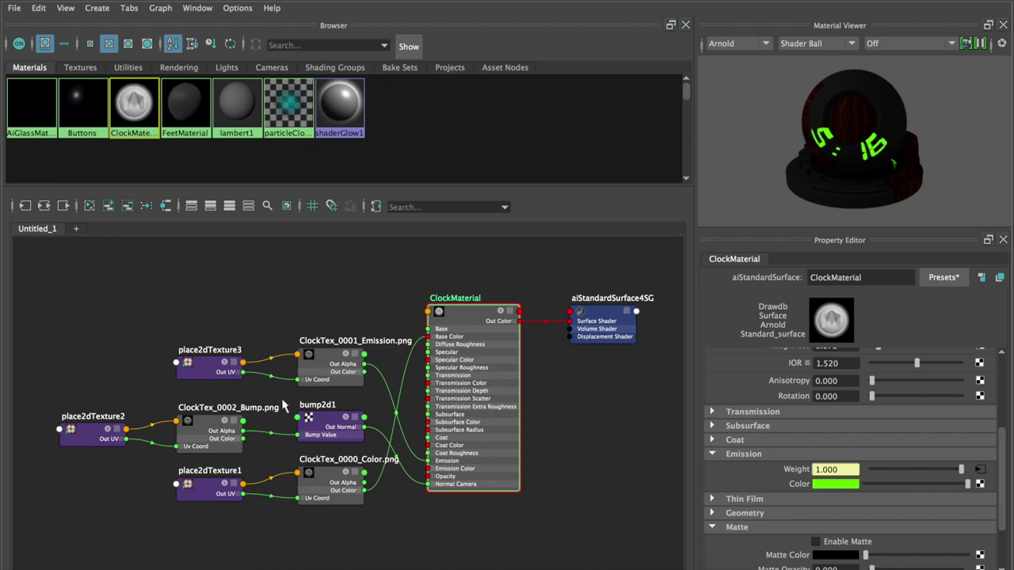
{"action": "key", "text": "f"}
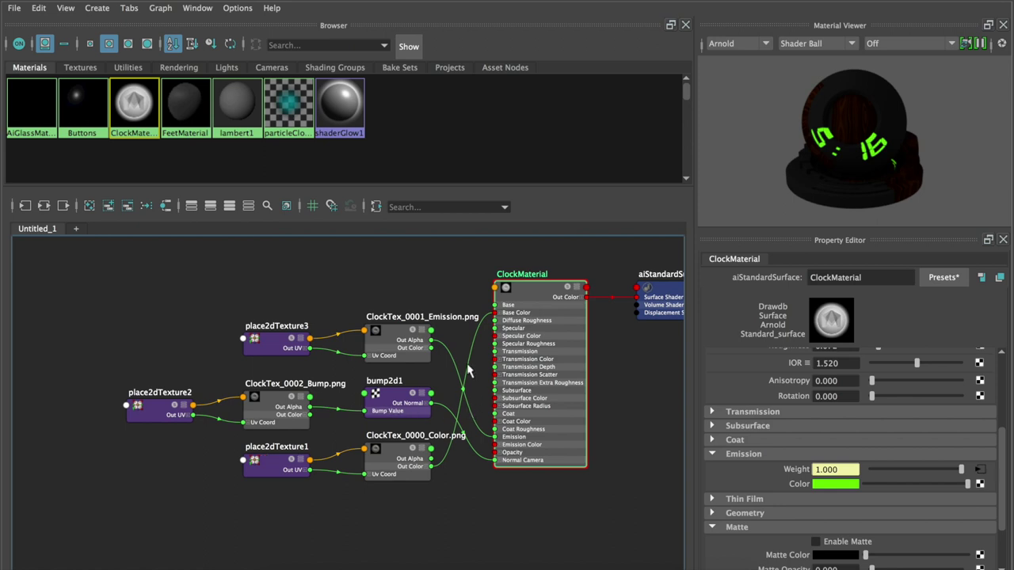
{"action": "middle_click_drag", "start_coordinate": [555, 357], "coordinate": [478, 379], "text": "alt"}
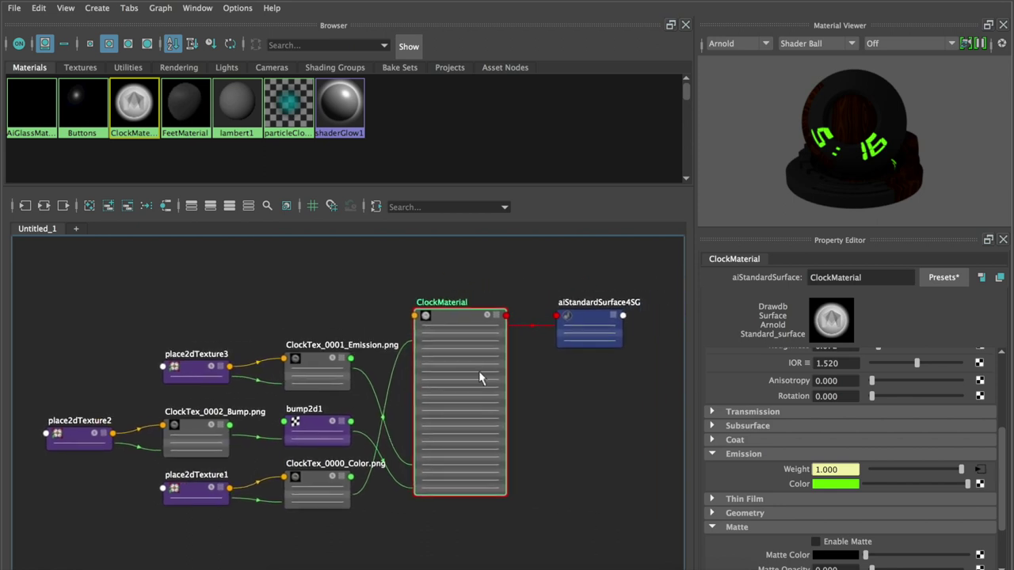
Inspect the aiStandardSurface4SG shading group and the ClockTex_0000_Color texture
{"action": "left_click", "coordinate": [589, 318]}
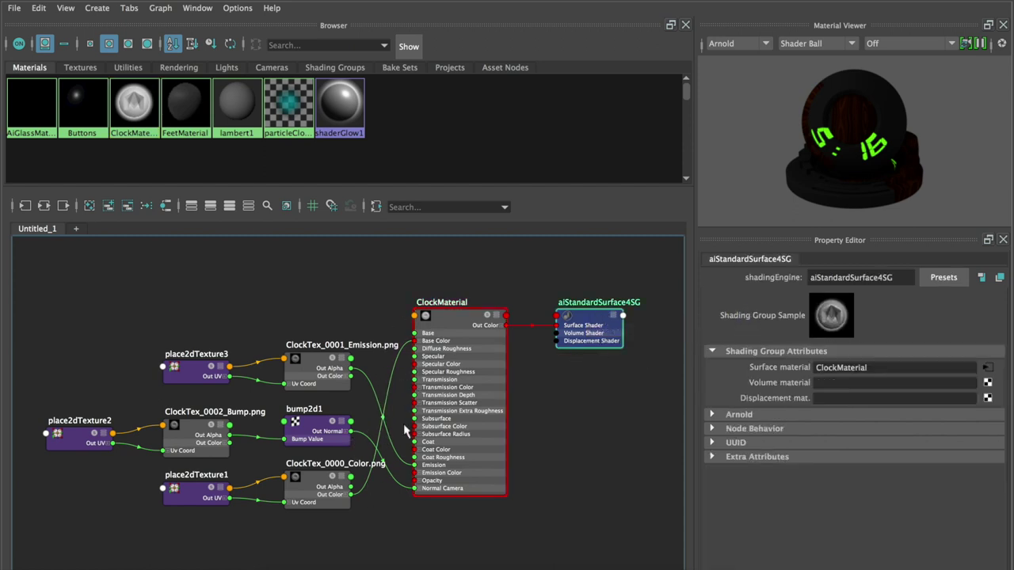
{"action": "scroll", "coordinate": [399, 459], "scroll_direction": "down", "scroll_amount": 2}
{"action": "scroll", "coordinate": [399, 460], "scroll_direction": "up", "scroll_amount": 1}
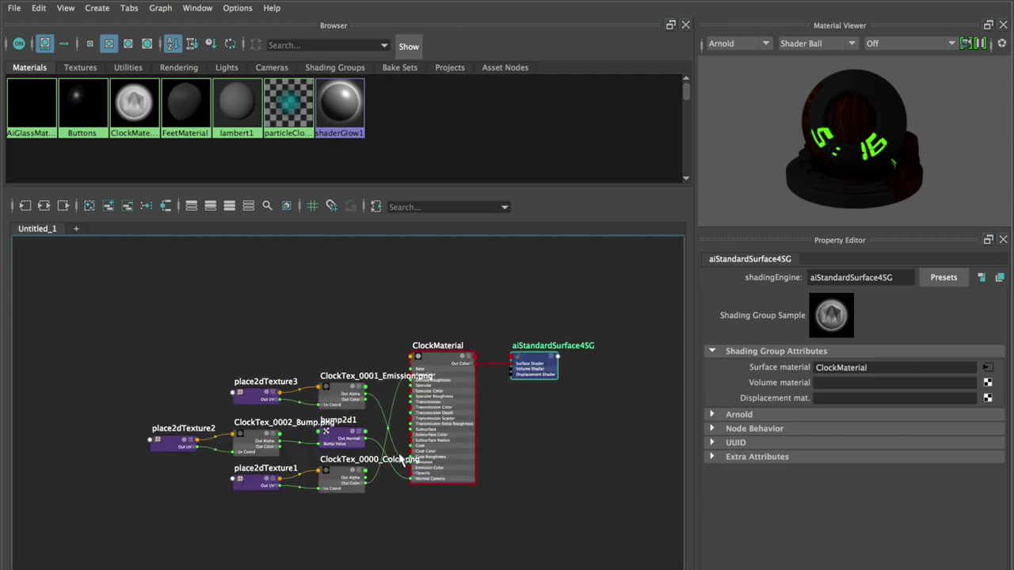
{"action": "scroll", "coordinate": [399, 459], "scroll_direction": "up", "scroll_amount": 3}
{"action": "scroll", "coordinate": [399, 460], "scroll_direction": "up", "scroll_amount": 5}
{"action": "scroll", "coordinate": [400, 460], "scroll_direction": "down", "scroll_amount": 3}
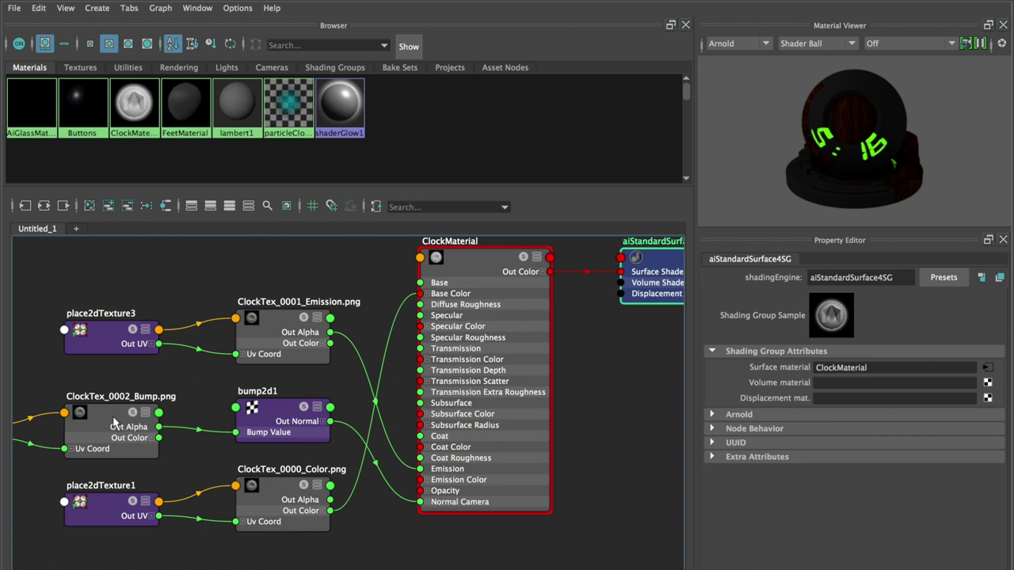
{"action": "left_click", "coordinate": [255, 494]}
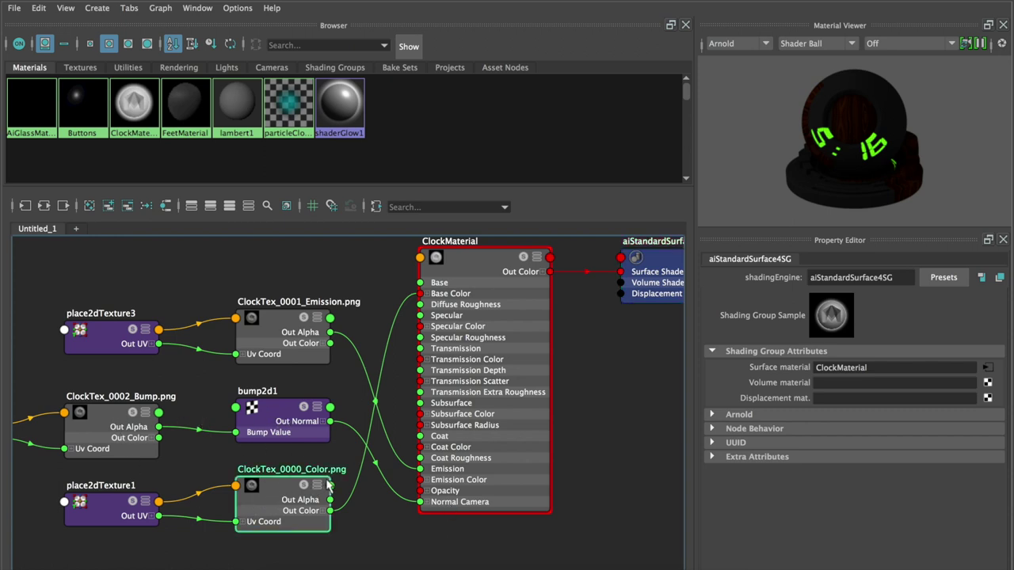
Rewire ClockTex_0001_Emission, replacing its Emission Color link with its alpha output connection
{"action": "left_click", "coordinate": [279, 326]}
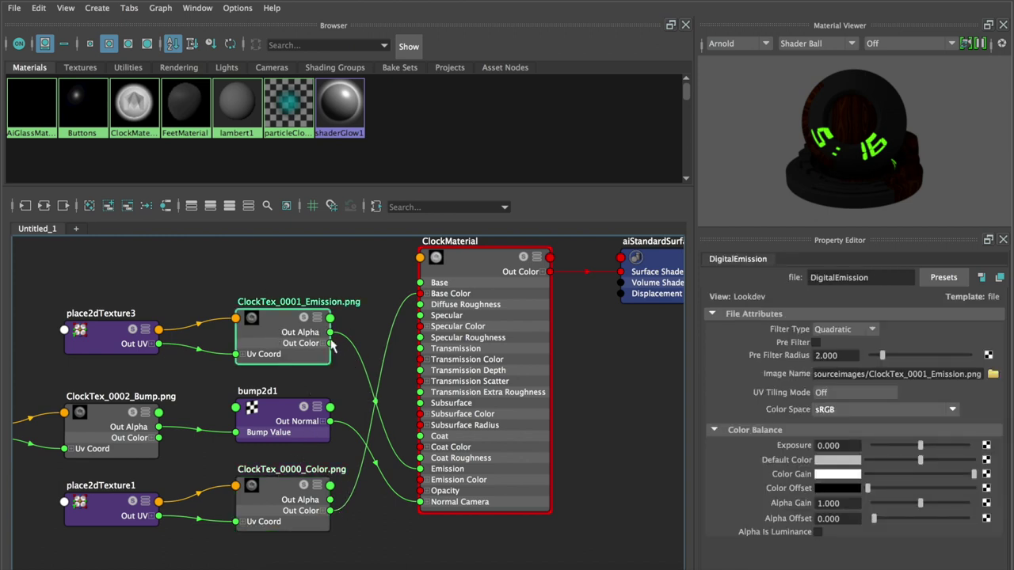
{"action": "left_click_drag", "start_coordinate": [330, 343], "coordinate": [422, 487]}
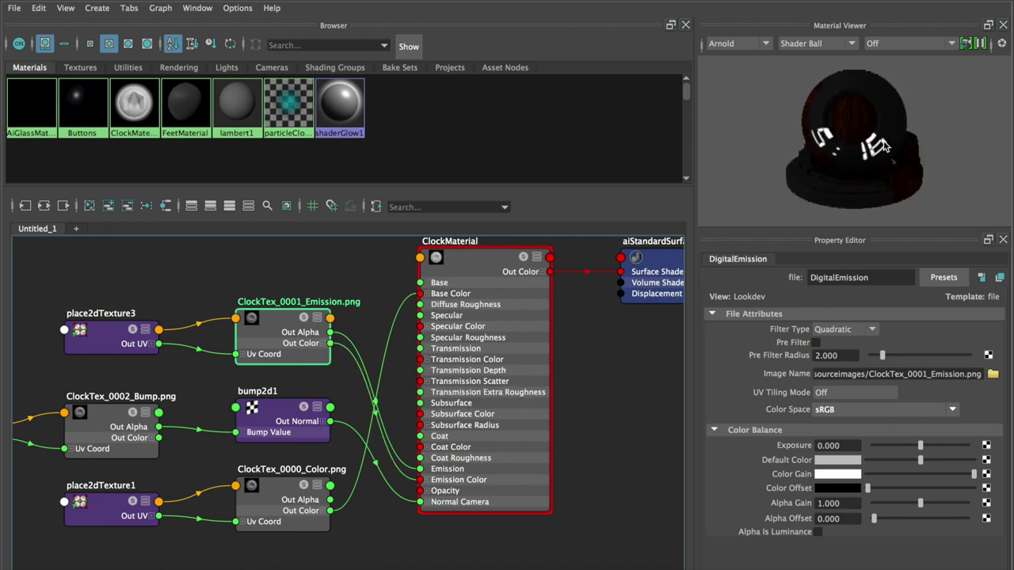
{"action": "left_click", "coordinate": [347, 354]}
{"action": "key", "text": "Delete"}
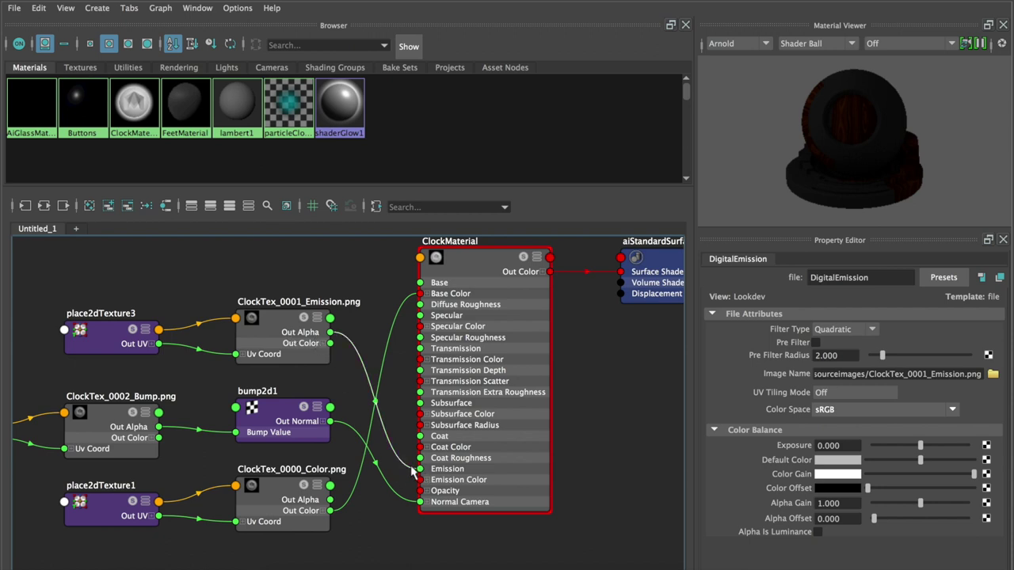
{"action": "mouse_move", "coordinate": [401, 389]}
{"action": "left_mouse_down"}
{"action": "mouse_move", "coordinate": [420, 336]}
{"action": "mouse_move", "coordinate": [421, 402]}
{"action": "left_mouse_up"}
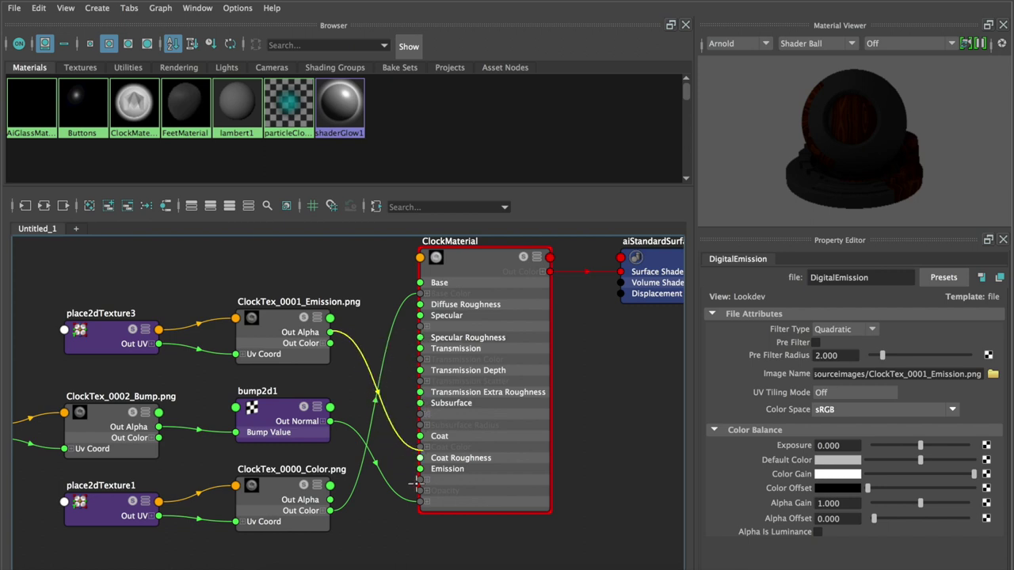
{"action": "mouse_move", "coordinate": [421, 402]}
{"action": "left_mouse_down"}
{"action": "mouse_move", "coordinate": [419, 316]}
{"action": "mouse_move", "coordinate": [421, 469]}
{"action": "left_mouse_up"}
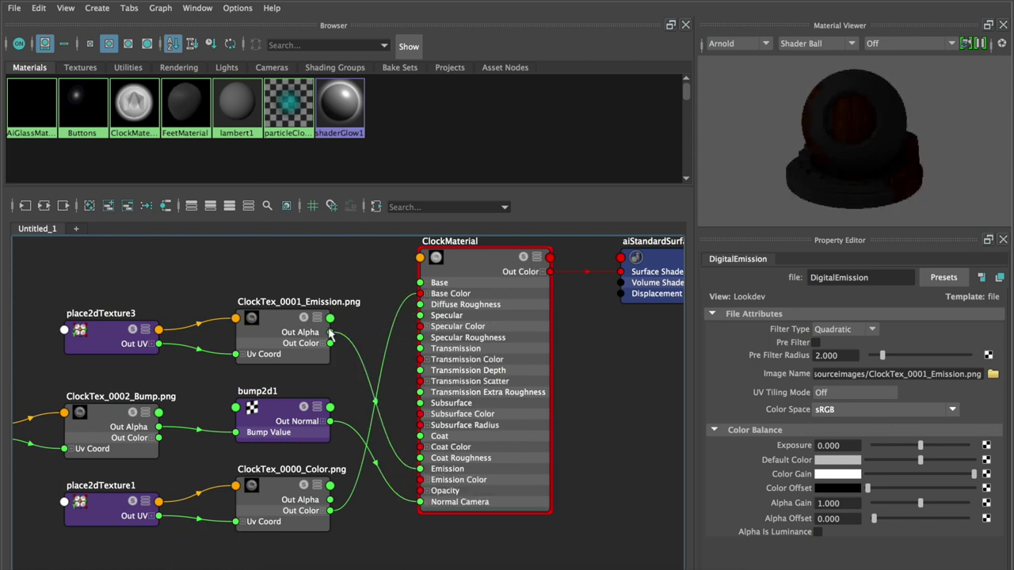
Set ClockMaterial's emission colour to pure red (H 360, S 1, V 1)
{"action": "left_click", "coordinate": [446, 476]}
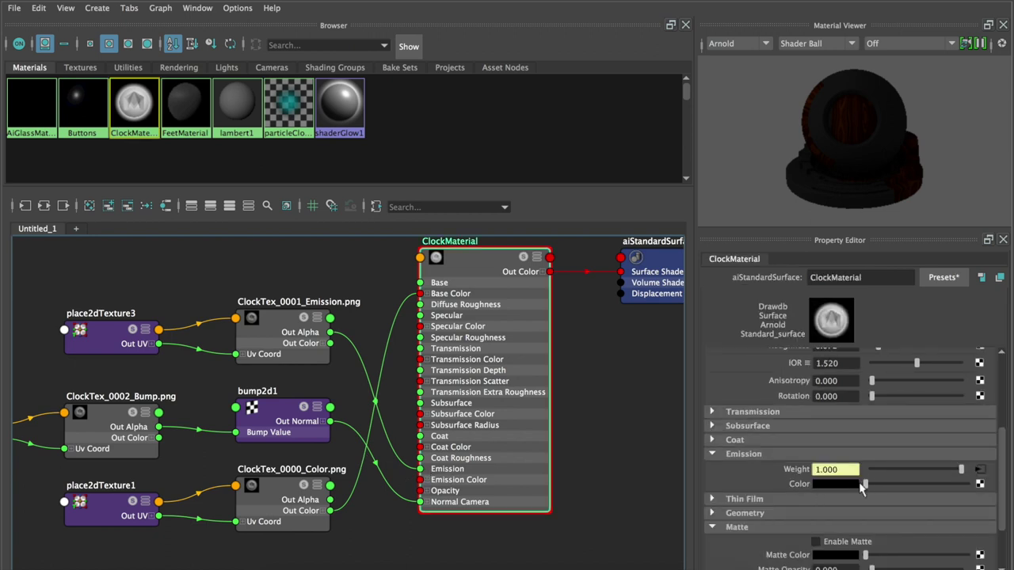
{"action": "left_click_drag", "start_coordinate": [864, 484], "coordinate": [969, 484]}
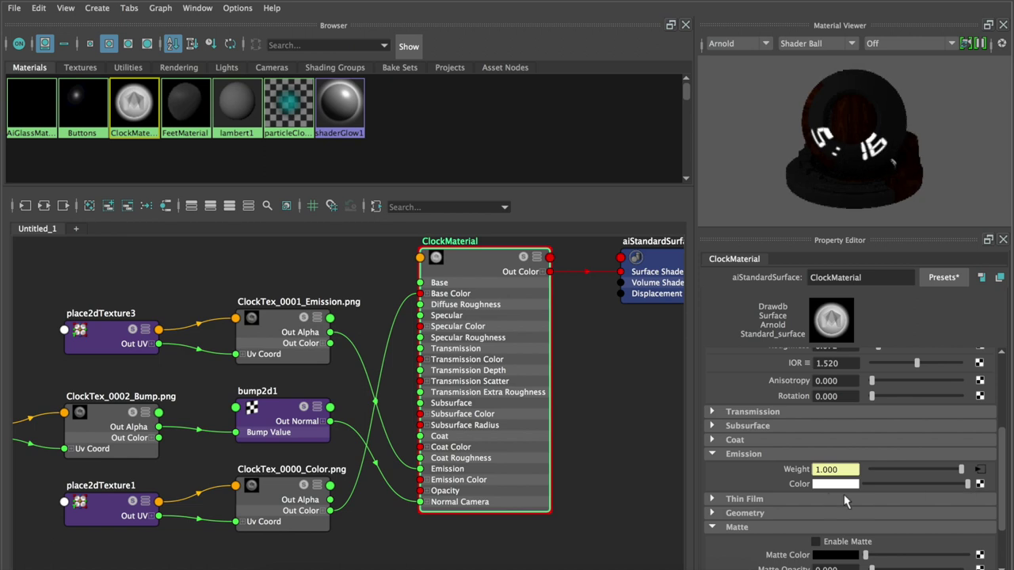
{"action": "left_click", "coordinate": [832, 484]}
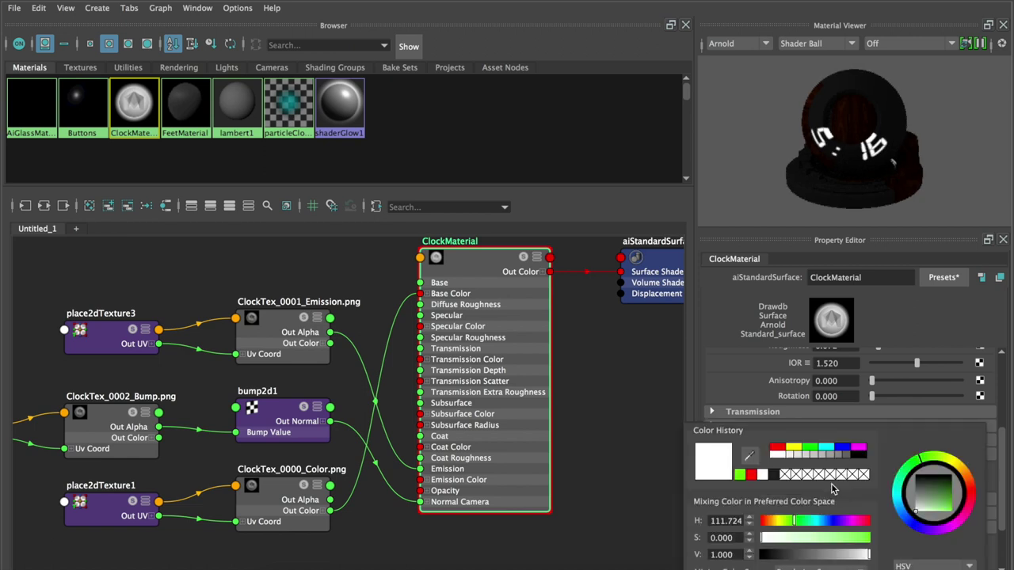
{"action": "left_click", "coordinate": [738, 474]}
{"action": "left_click", "coordinate": [750, 474]}
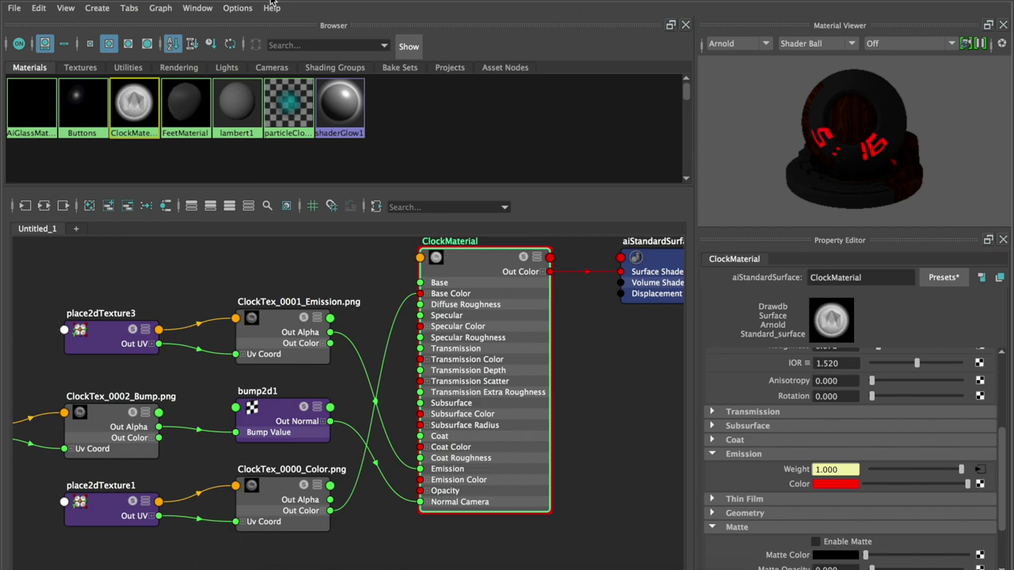
{"action": "left_click", "coordinate": [32, 6]}
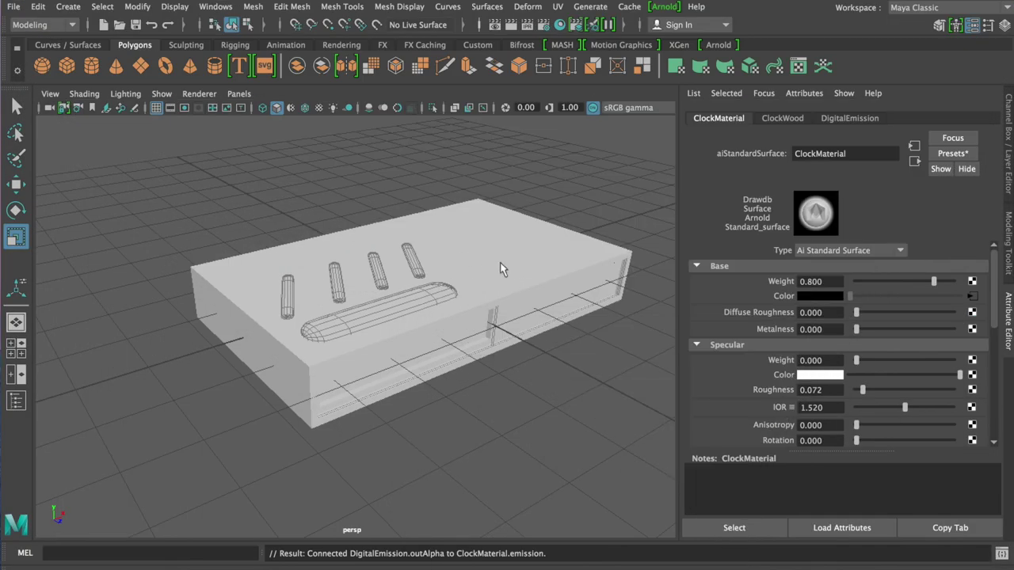
Check the textured clock in the viewport from several angles
{"action": "left_click_drag", "start_coordinate": [488, 290], "coordinate": [468, 291], "text": "alt"}
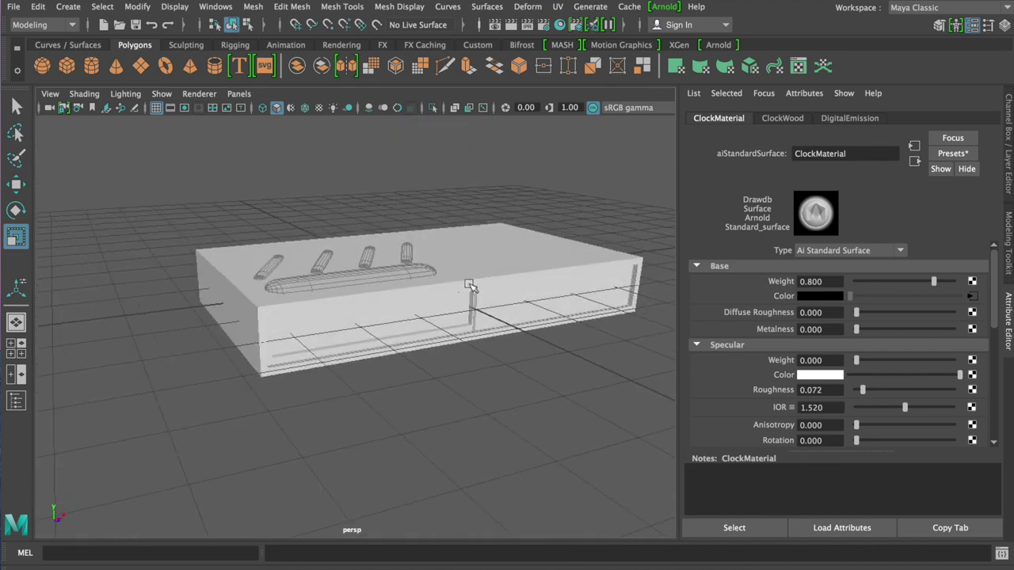
{"action": "key", "text": "ctrl+h"}
{"action": "key", "text": "ctrl+shift+h"}
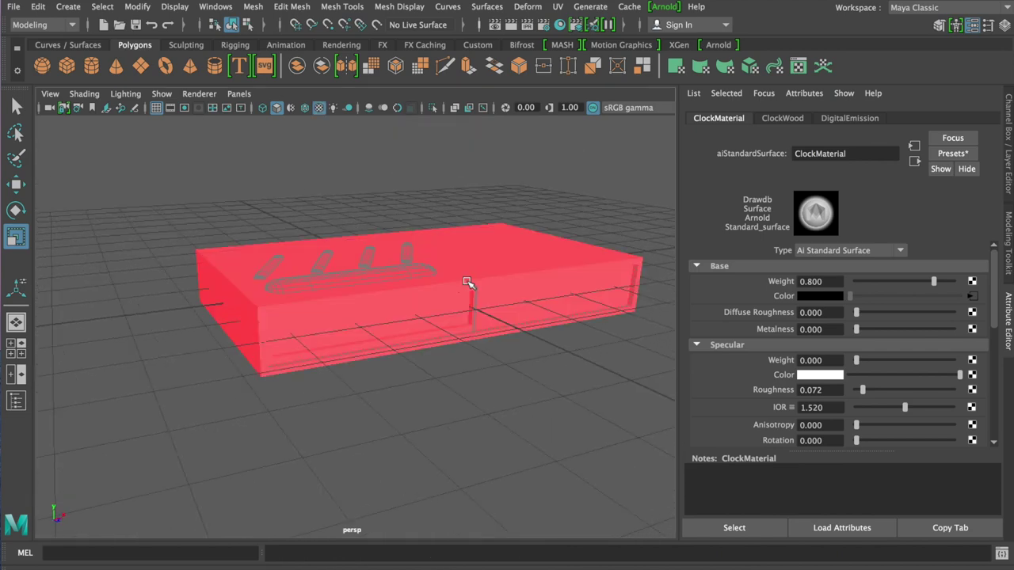
{"action": "key", "text": "6"}
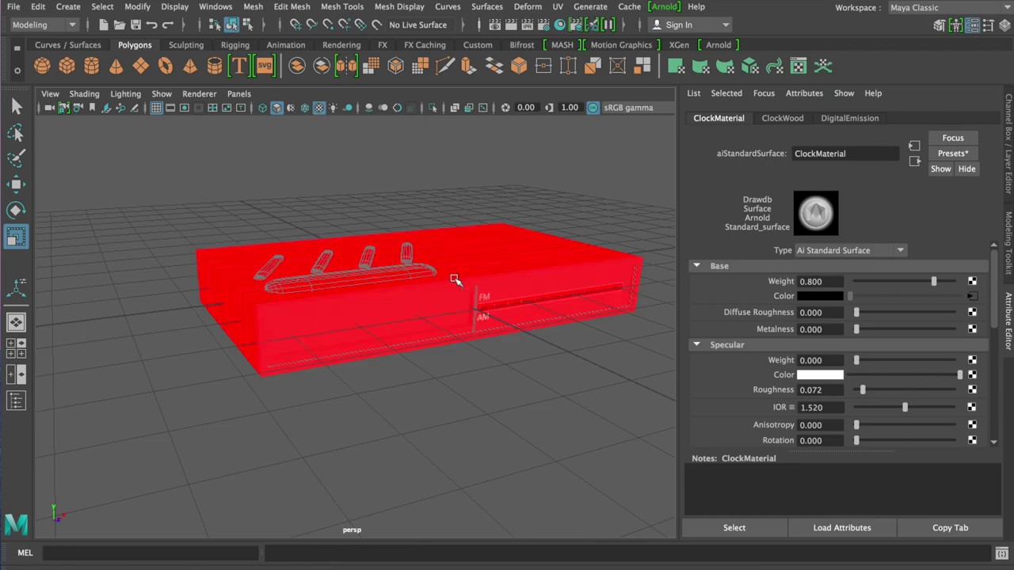
{"action": "mouse_move", "coordinate": [454, 282]}
{"action": "left_mouse_down", "text": "alt"}
{"action": "mouse_move", "coordinate": [525, 277]}
{"action": "mouse_move", "coordinate": [535, 320]}
{"action": "mouse_move", "coordinate": [559, 267]}
{"action": "mouse_move", "coordinate": [354, 324]}
{"action": "mouse_move", "coordinate": [525, 296]}
{"action": "mouse_move", "coordinate": [422, 276]}
{"action": "mouse_move", "coordinate": [417, 299]}
{"action": "mouse_move", "coordinate": [268, 303]}
{"action": "mouse_move", "coordinate": [459, 347]}
{"action": "mouse_move", "coordinate": [436, 340]}
{"action": "left_mouse_up", "text": "alt"}
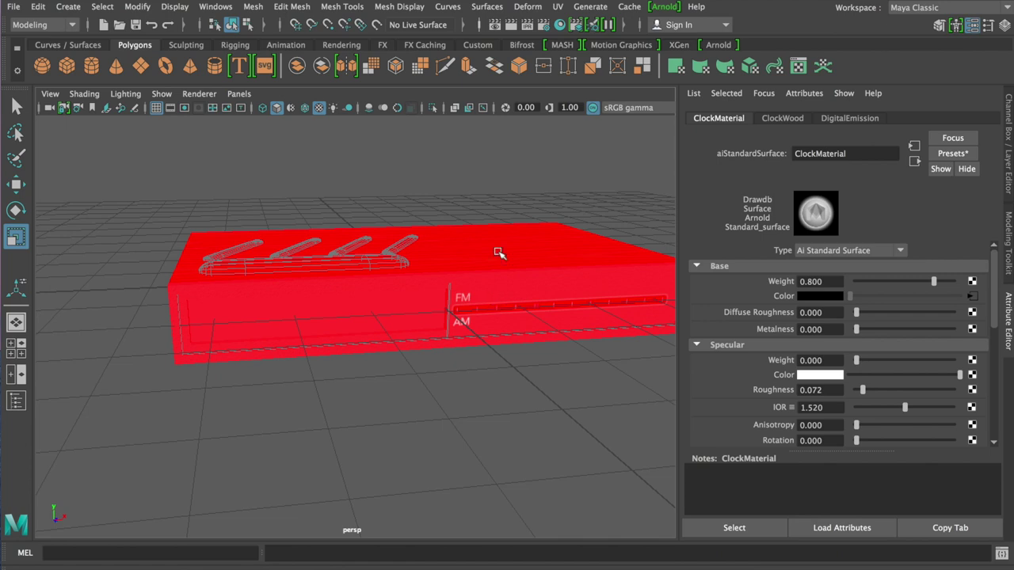
{"action": "key", "text": "5"}
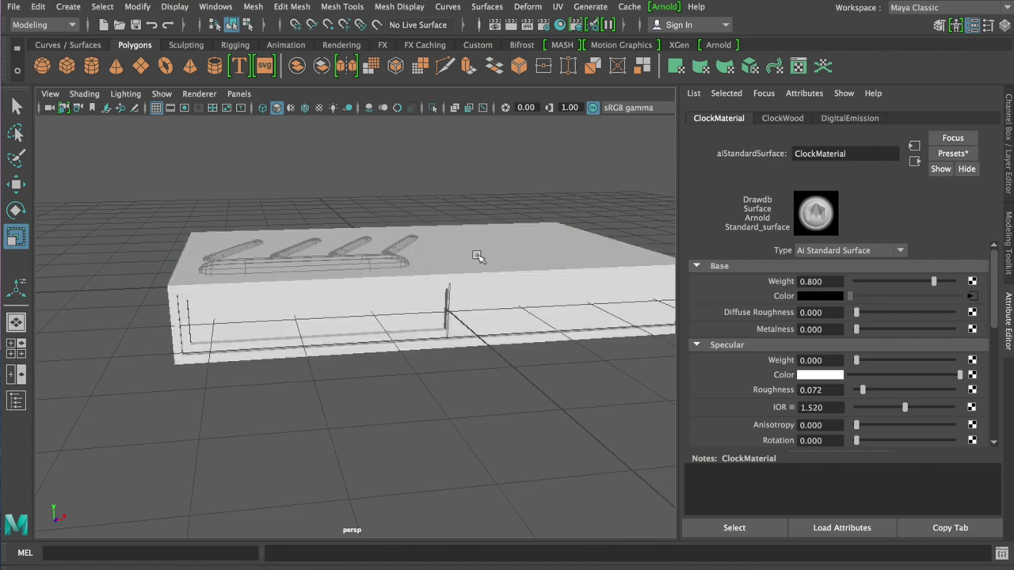
{"action": "mouse_move", "coordinate": [485, 273]}
{"action": "left_mouse_down", "text": "alt"}
{"action": "mouse_move", "coordinate": [498, 280]}
{"action": "mouse_move", "coordinate": [403, 272]}
{"action": "left_mouse_up", "text": "alt"}
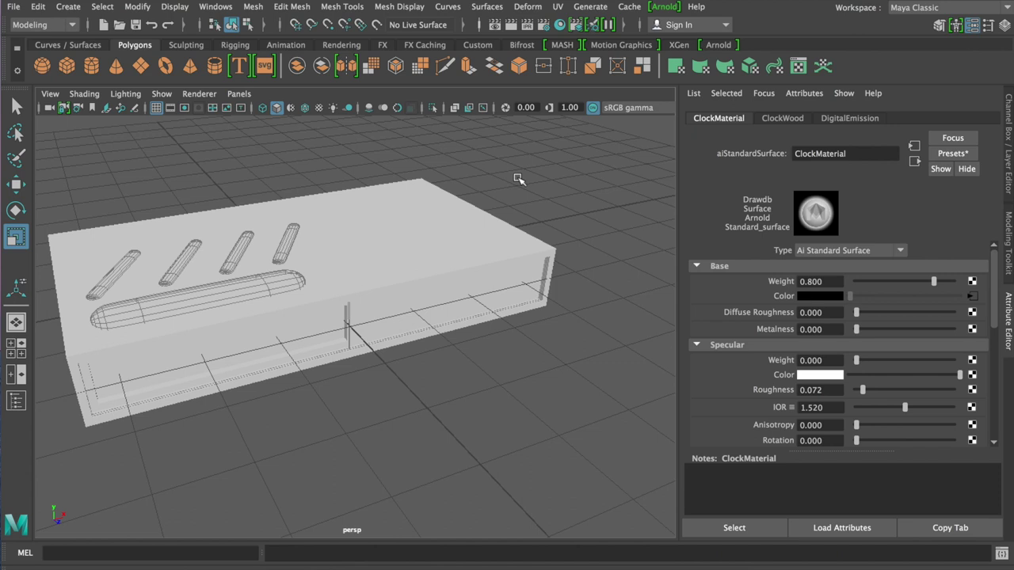
{"action": "left_click_drag", "start_coordinate": [444, 233], "coordinate": [462, 245], "text": "alt"}
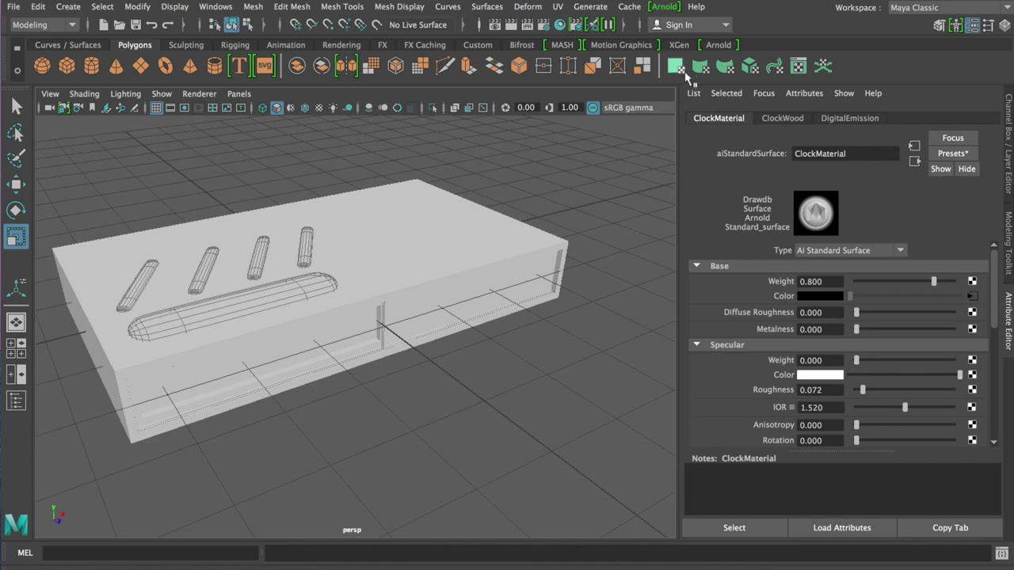
Run an Arnold RenderView test render showing the red 5:16 digits, then create a polygon plane
{"action": "left_click", "coordinate": [663, 7]}
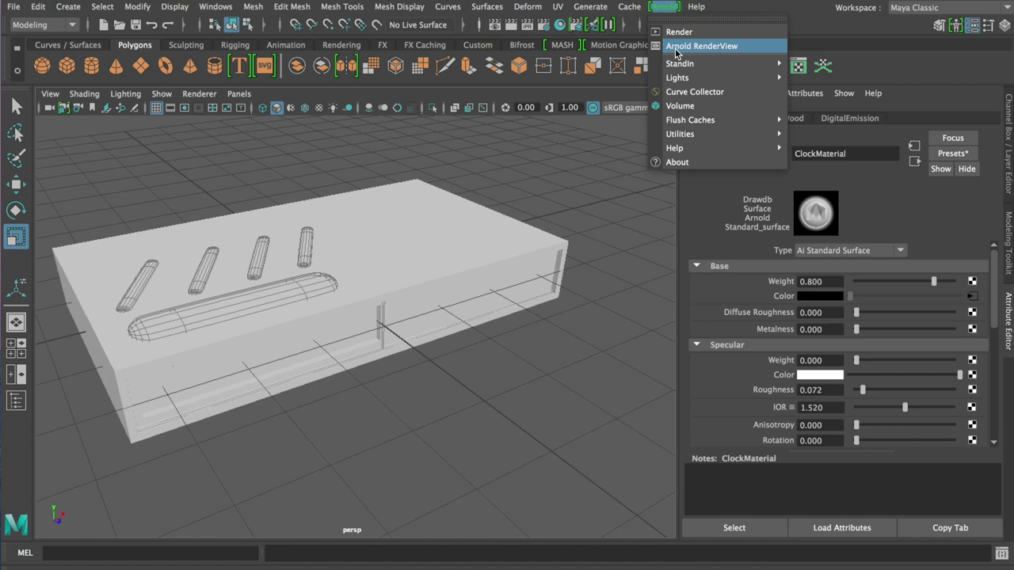
{"action": "left_click", "coordinate": [677, 49]}
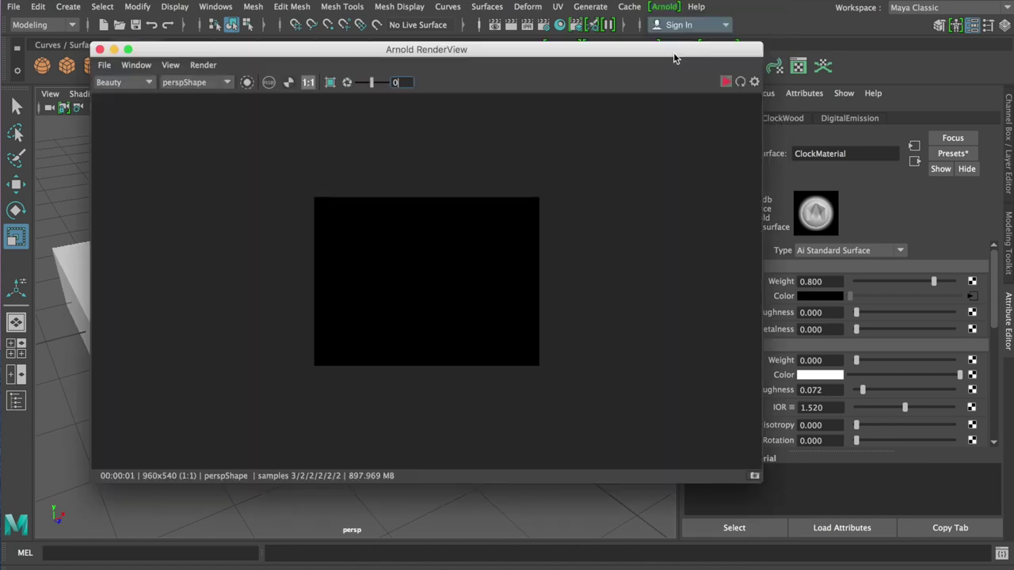
{"action": "left_click", "coordinate": [726, 84]}
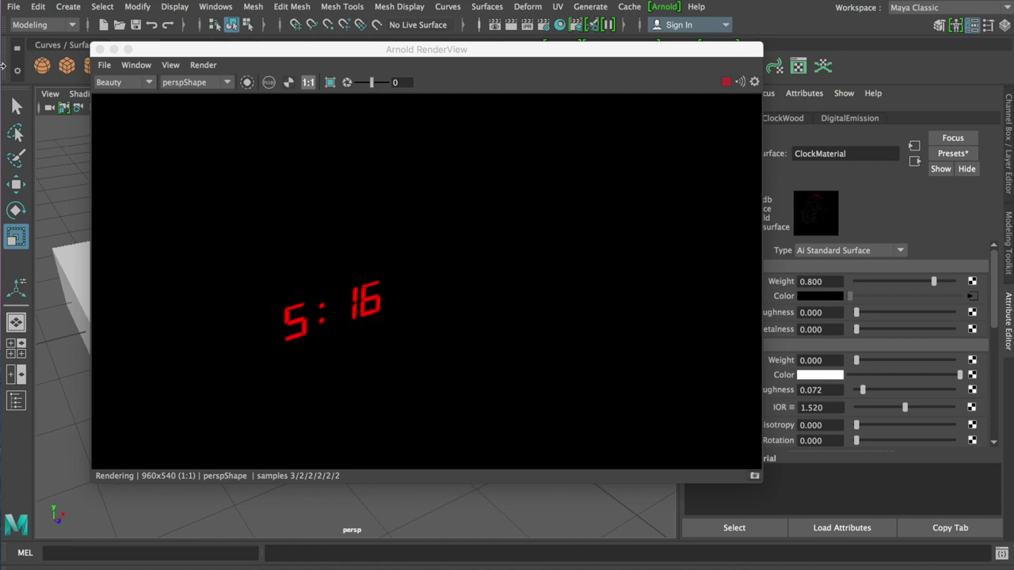
{"action": "left_click", "coordinate": [99, 50]}
{"action": "left_click", "coordinate": [664, 6]}
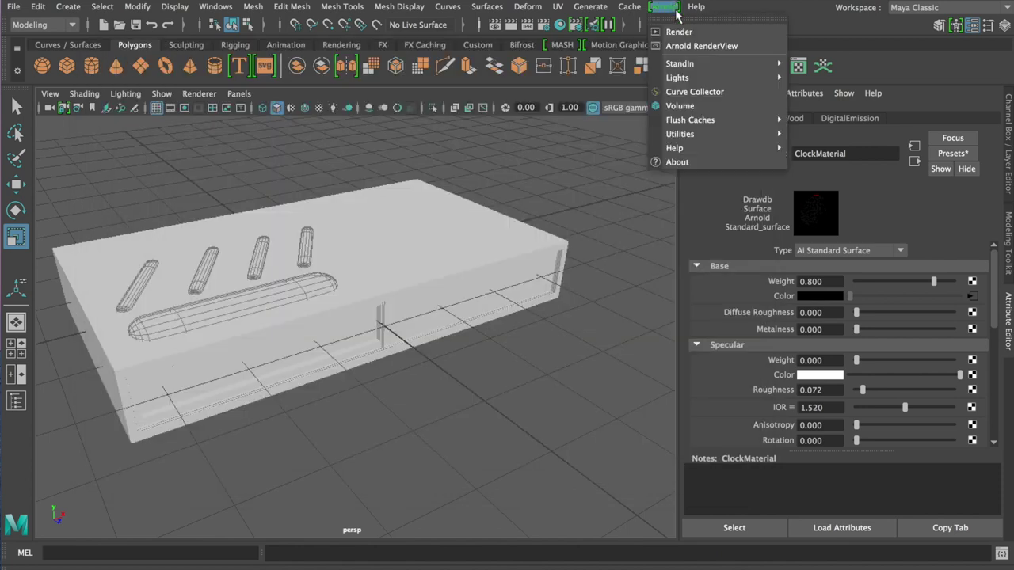
{"action": "left_click", "coordinate": [545, 377]}
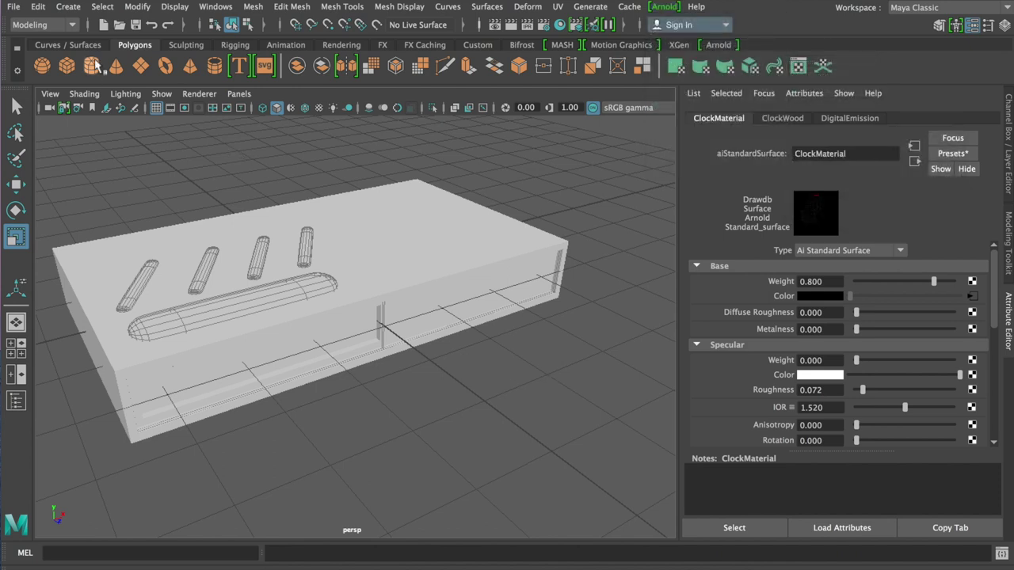
{"action": "left_click", "coordinate": [141, 68]}
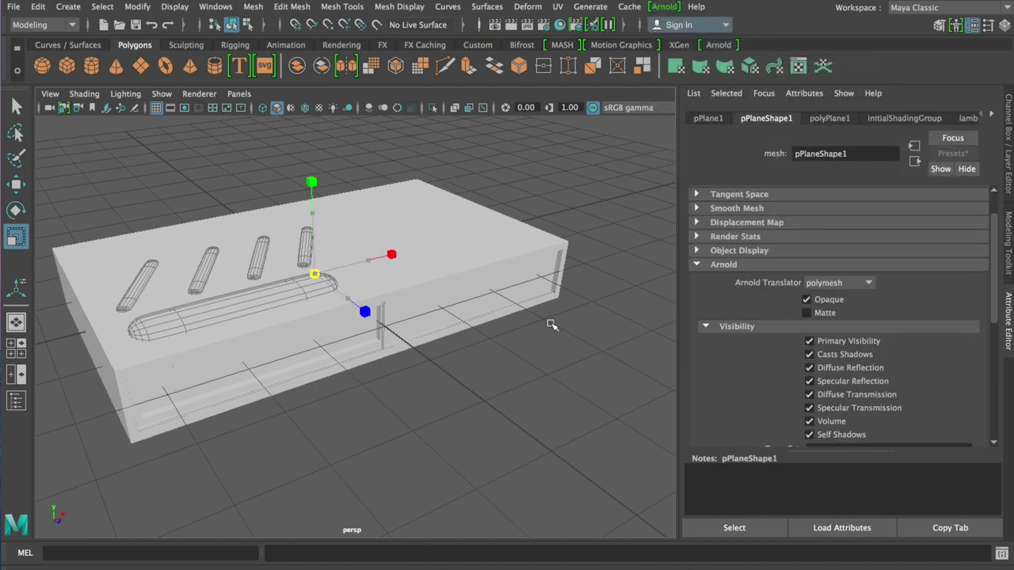
Scale up pPlane1, lower it just beneath the clock body, and switch to the four-view layout
{"action": "left_click_drag", "start_coordinate": [314, 274], "coordinate": [372, 271]}
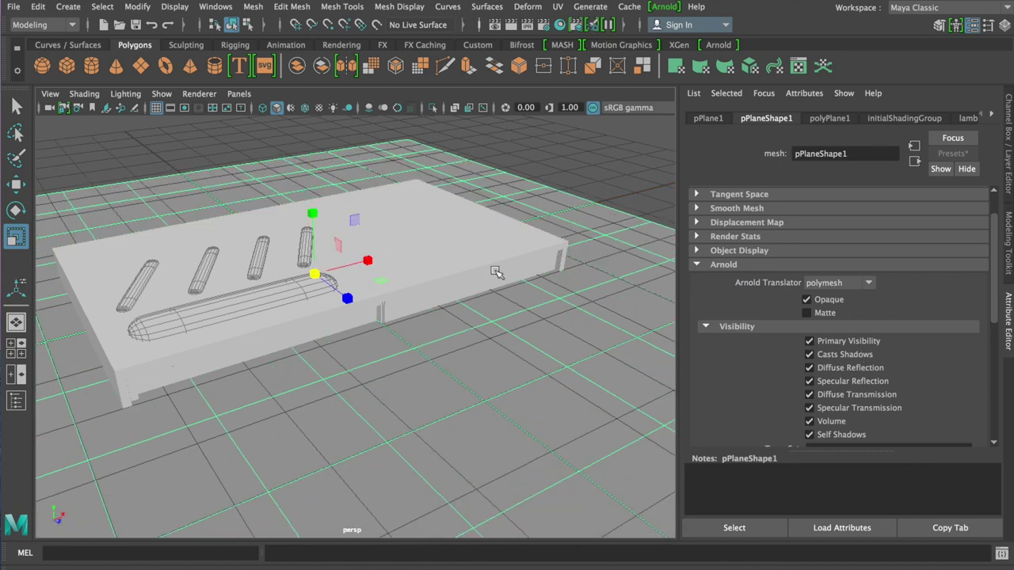
{"action": "key", "text": "w"}
{"action": "mouse_move", "coordinate": [316, 210]}
{"action": "left_mouse_down"}
{"action": "mouse_move", "coordinate": [321, 242]}
{"action": "mouse_move", "coordinate": [311, 237]}
{"action": "left_mouse_up"}
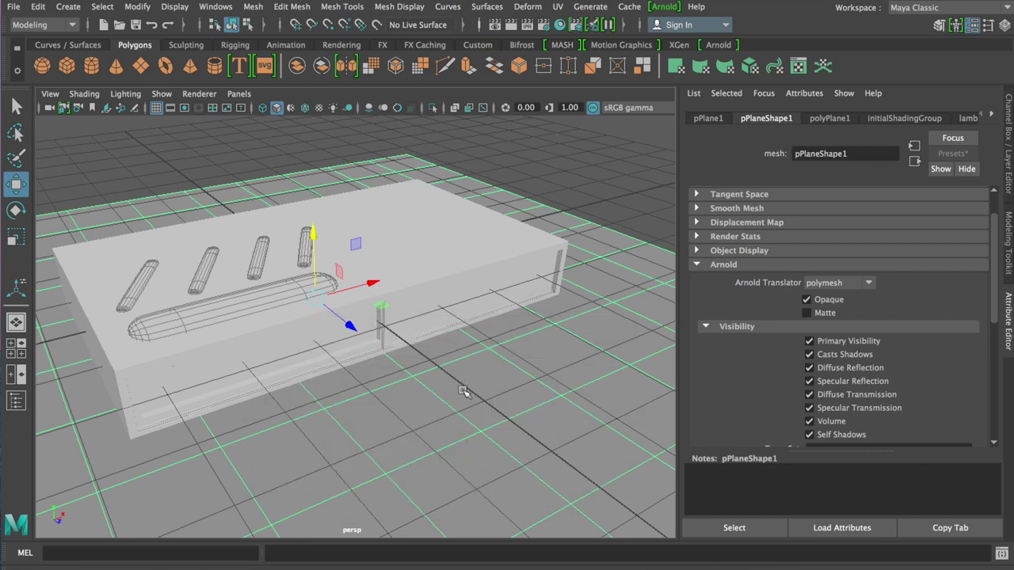
{"action": "key", "text": "space"}
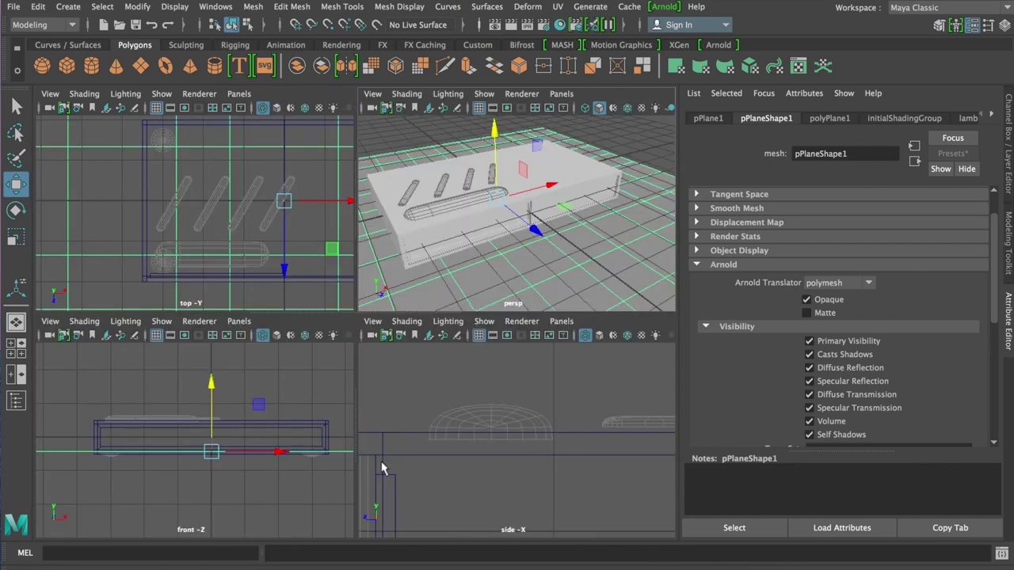
{"action": "key", "text": "f"}
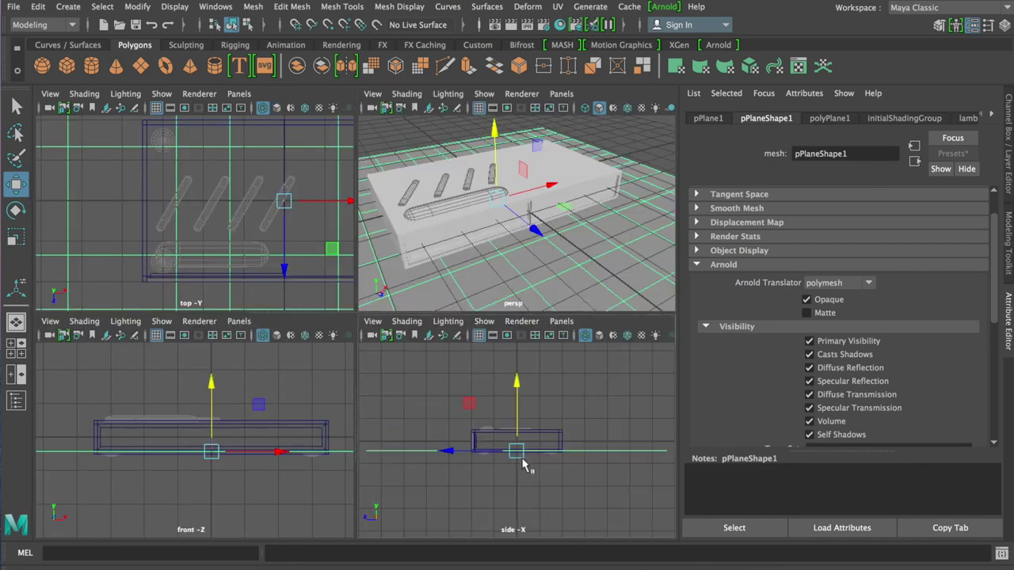
{"action": "mouse_move", "coordinate": [516, 396]}
{"action": "left_mouse_down"}
{"action": "mouse_move", "coordinate": [513, 404]}
{"action": "mouse_move", "coordinate": [517, 391]}
{"action": "left_mouse_up"}
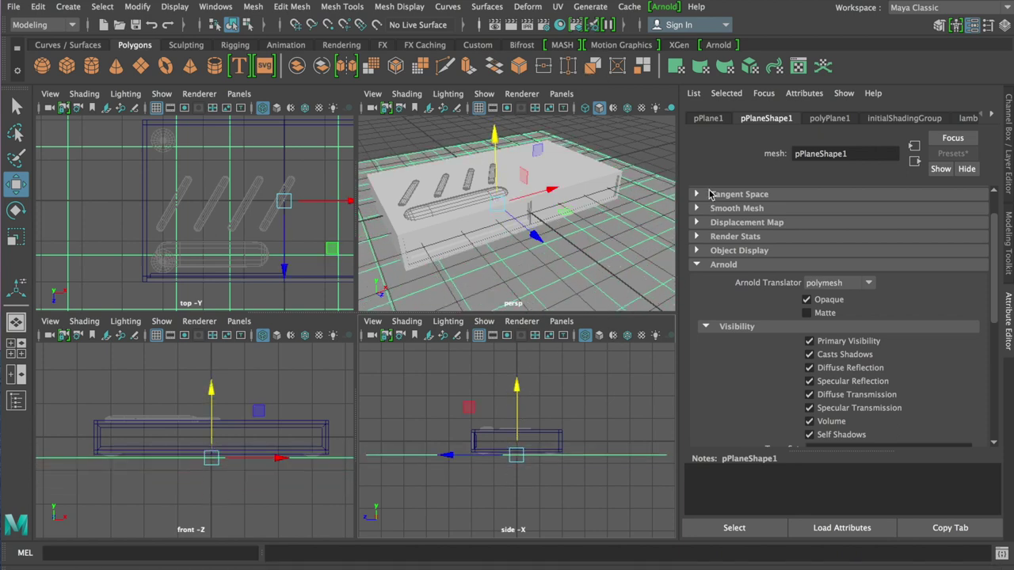
Assign a new aiStandardSurface material to the floor plane
{"action": "right_click", "coordinate": [583, 198]}
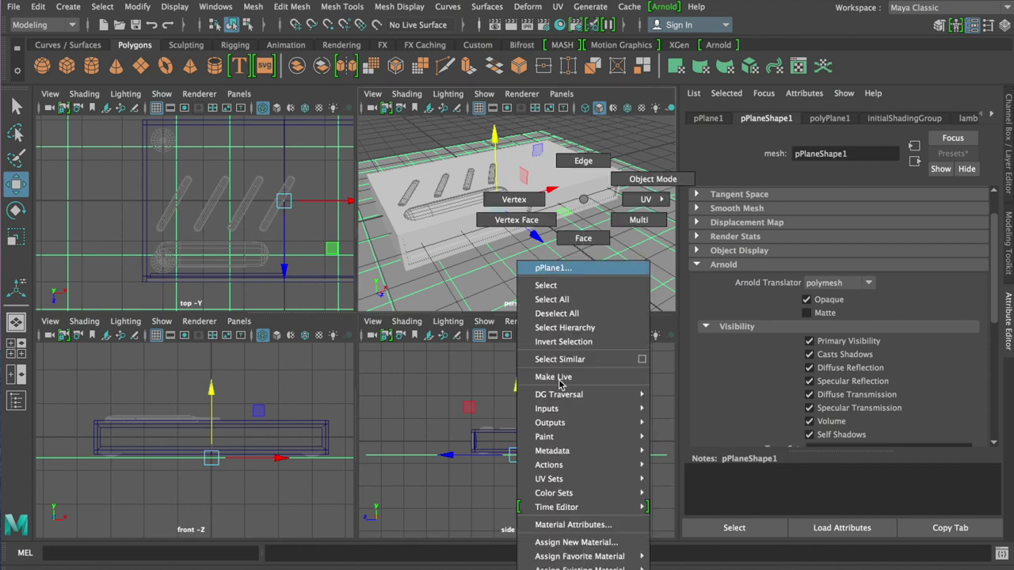
{"action": "left_click", "coordinate": [556, 525]}
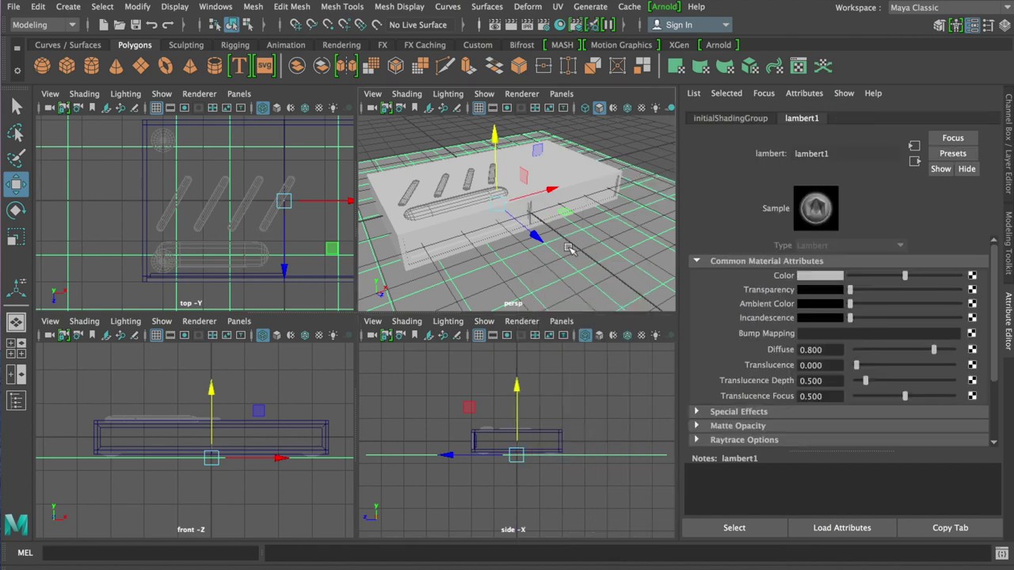
{"action": "right_click", "coordinate": [567, 199]}
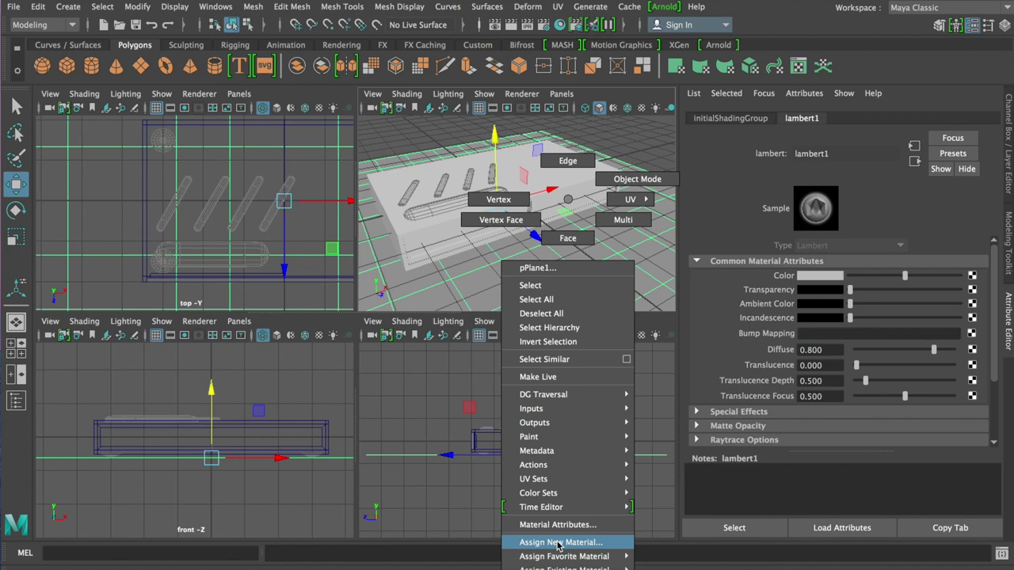
{"action": "left_click", "coordinate": [558, 543]}
{"action": "left_click", "coordinate": [373, 172]}
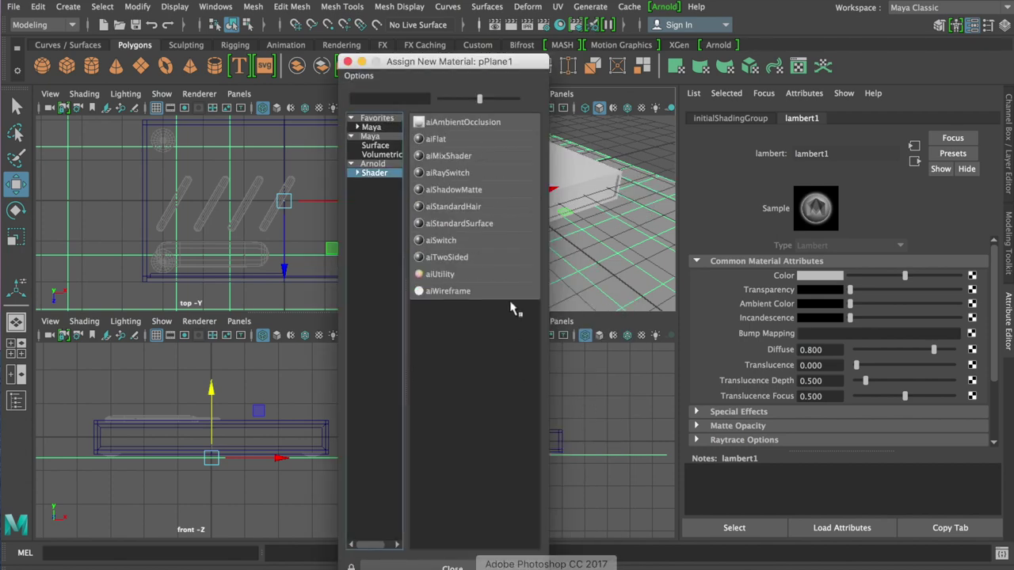
{"action": "left_click", "coordinate": [475, 224]}
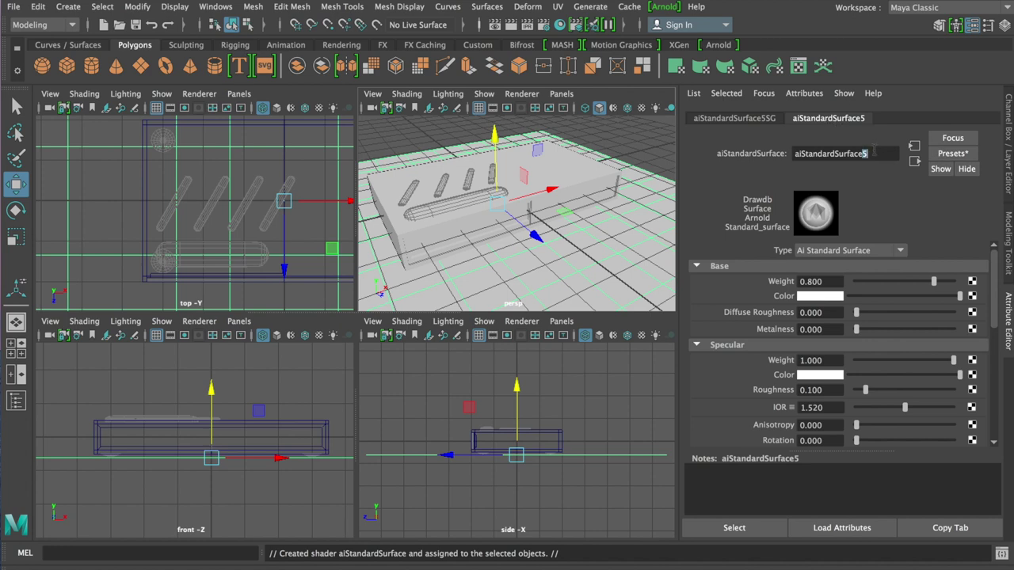
Rename the material 'Floor' and apply the Ceramic preset
{"action": "left_click_drag", "start_coordinate": [872, 151], "coordinate": [696, 143]}
{"action": "type", "text": "Floo"}
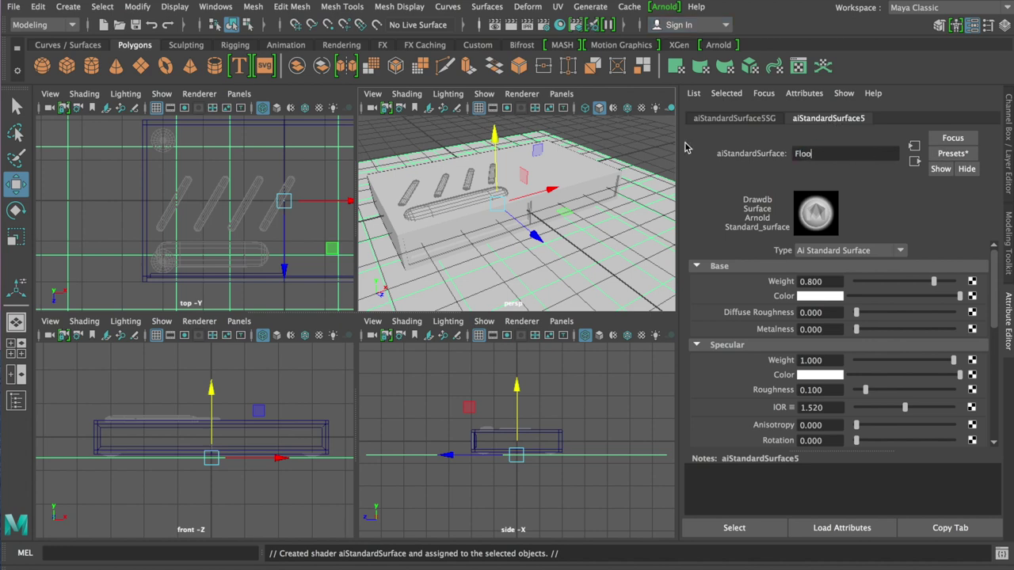
{"action": "type", "text": "r"}
{"action": "key", "text": "Return"}
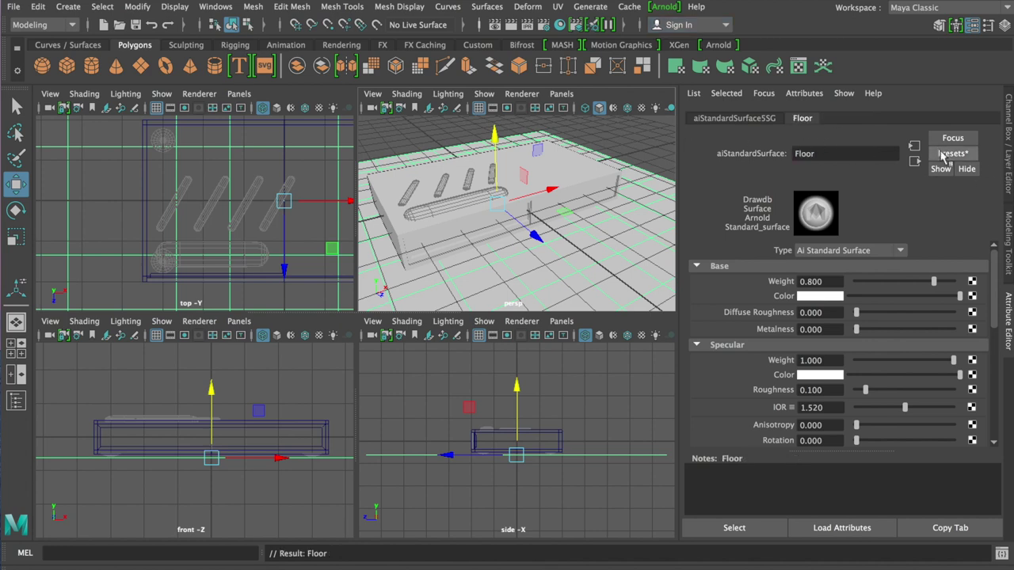
{"action": "left_click", "coordinate": [943, 156]}
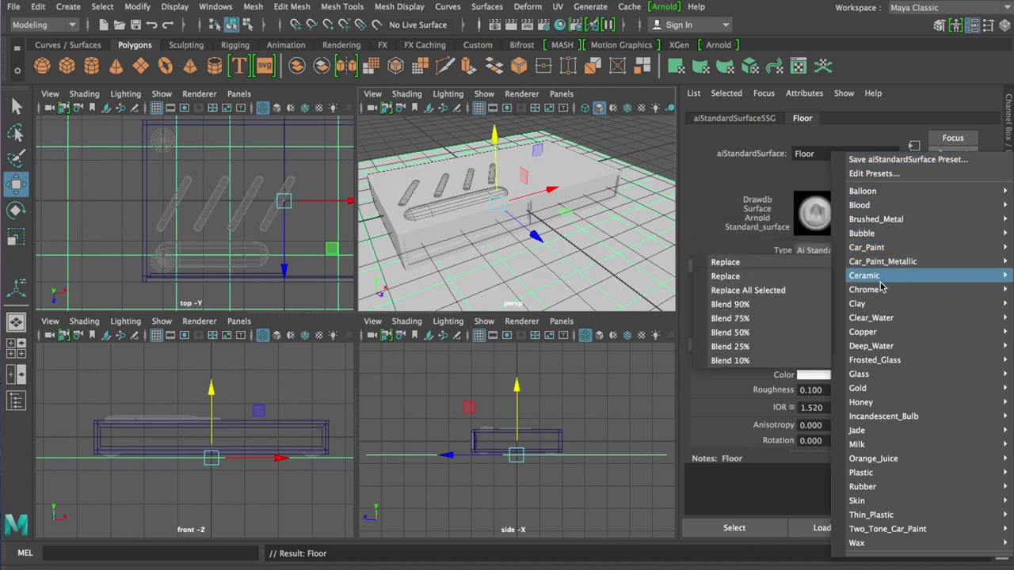
{"action": "left_click", "coordinate": [753, 292]}
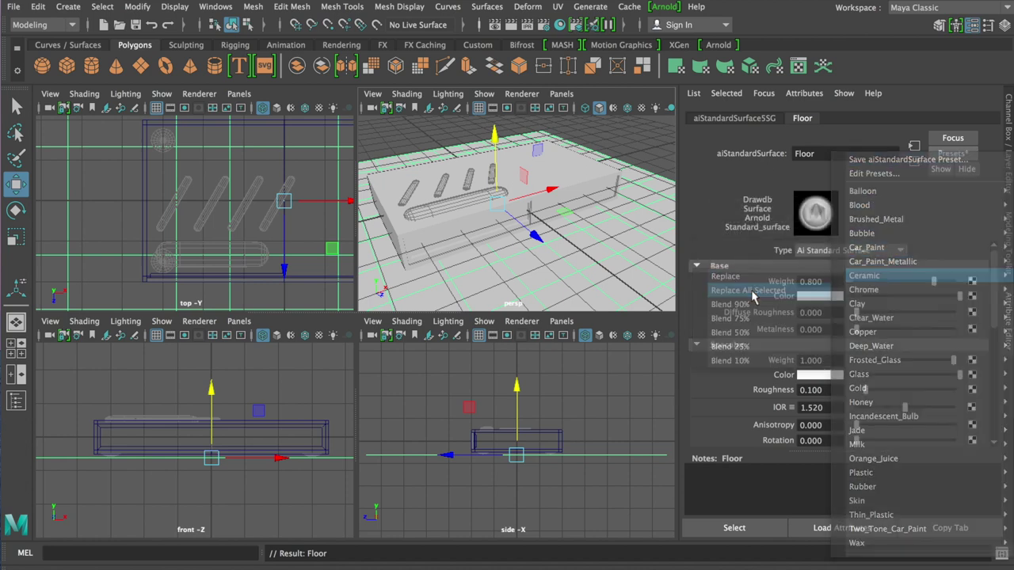
{"action": "left_click", "coordinate": [664, 7]}
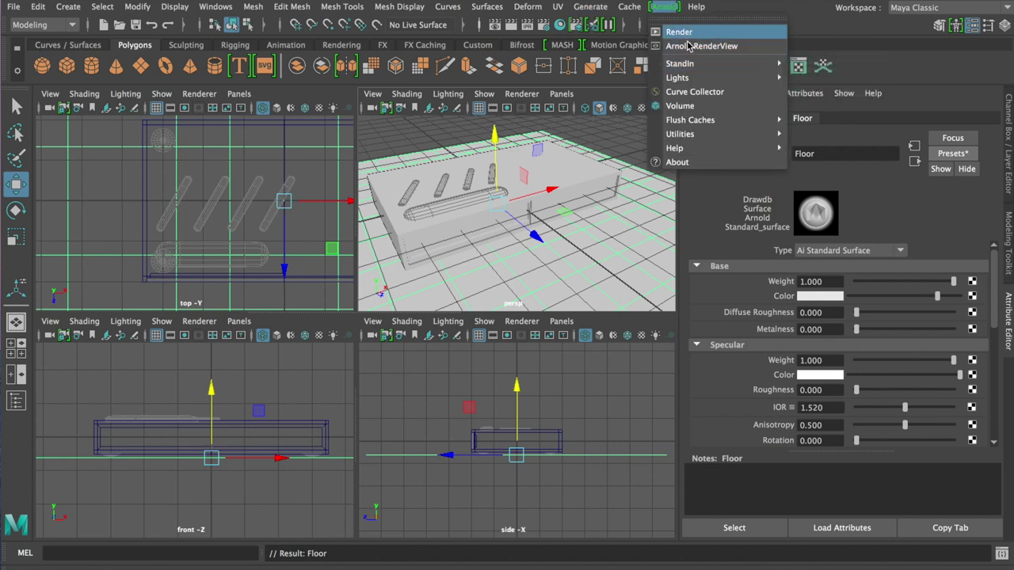
Add a skydome light and render the clock in Arnold RenderView
{"action": "mouse_move", "coordinate": [678, 77]}
{"action": "left_click", "coordinate": [832, 103]}
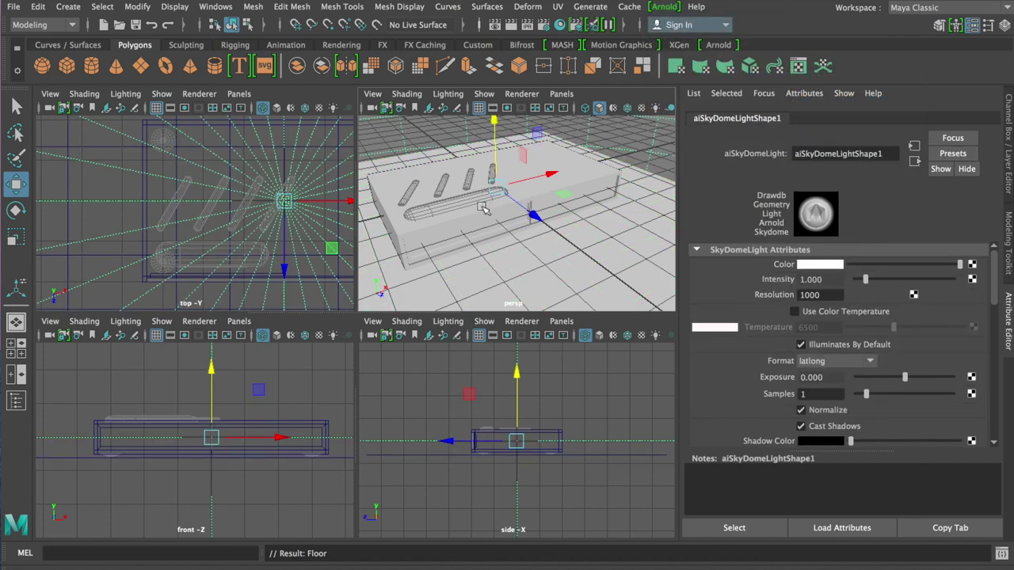
{"action": "left_click_drag", "start_coordinate": [494, 207], "coordinate": [522, 200], "text": "alt"}
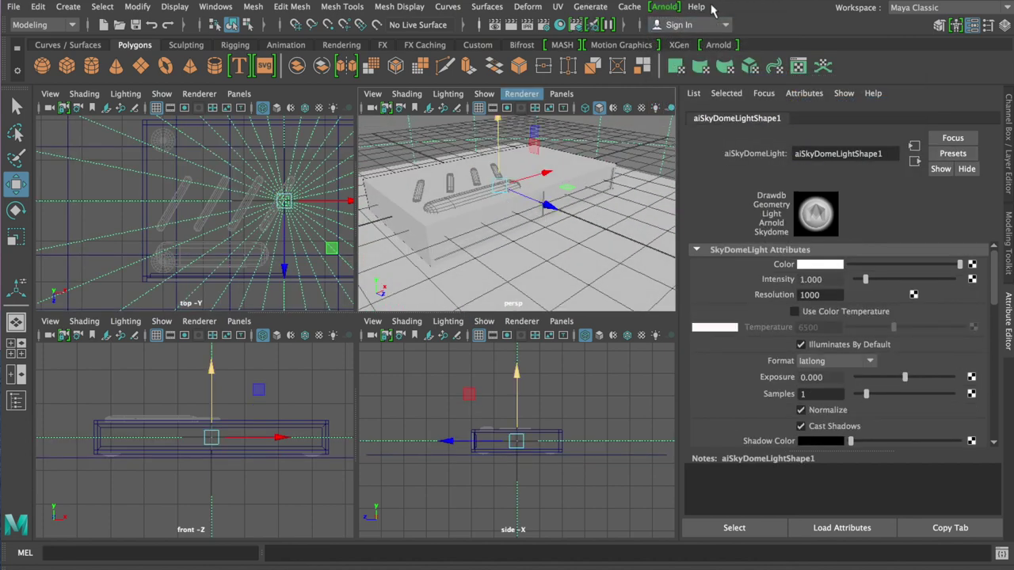
{"action": "left_click", "coordinate": [663, 7]}
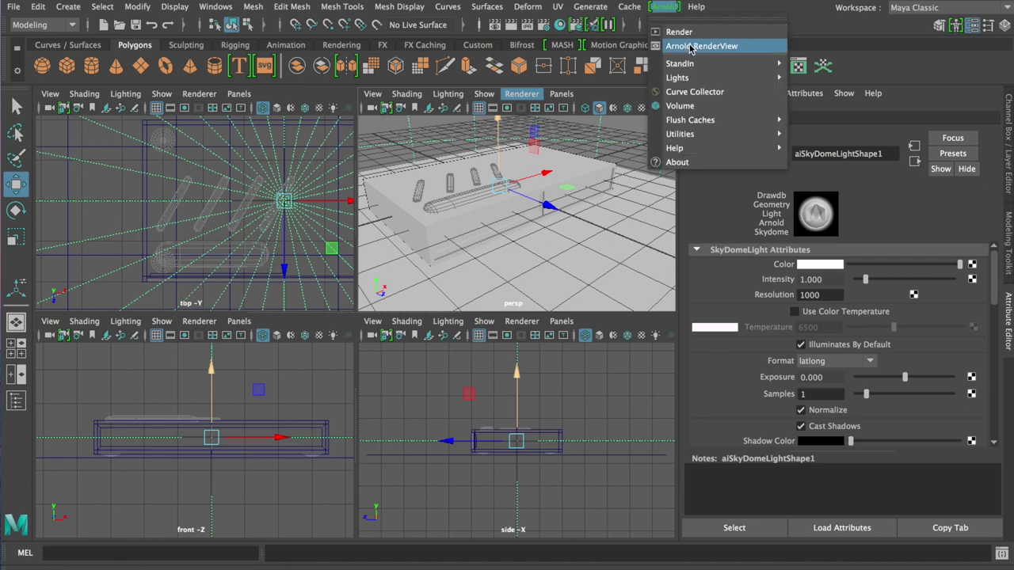
{"action": "left_click", "coordinate": [691, 49]}
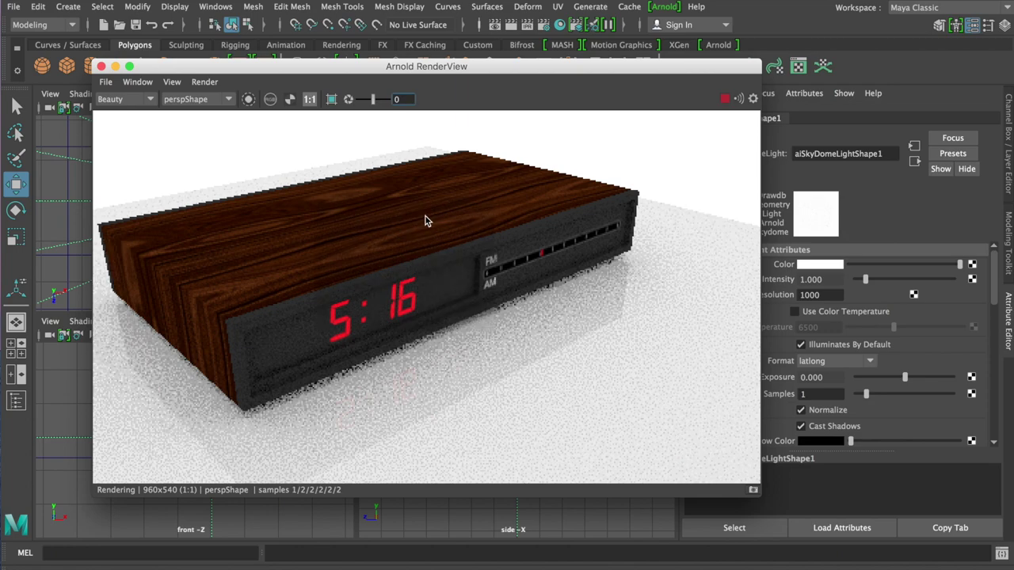
{"action": "mouse_move", "coordinate": [513, 68]}
{"action": "left_mouse_down"}
{"action": "mouse_move", "coordinate": [562, 61]}
{"action": "mouse_move", "coordinate": [537, 35]}
{"action": "left_mouse_up"}
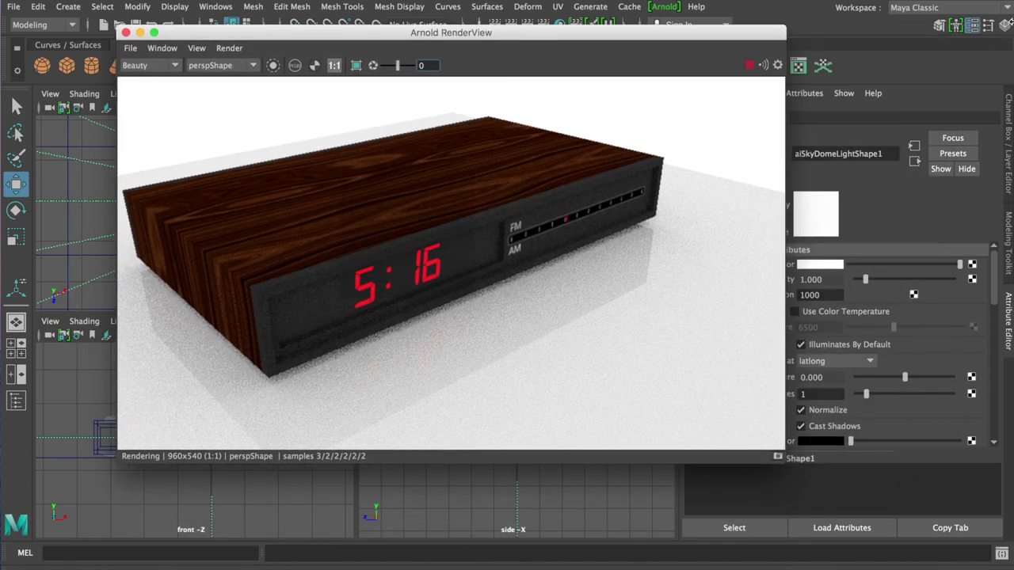
Make ButtonsLayer render normally so the buttons appear, and tumble to a low camera angle
{"action": "left_click", "coordinate": [1008, 121]}
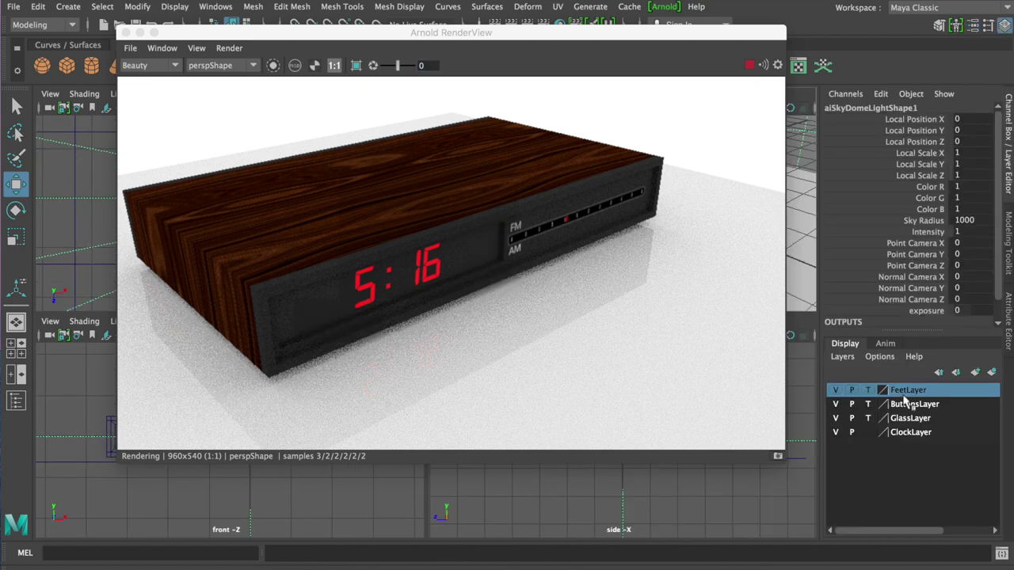
{"action": "left_click", "coordinate": [868, 418]}
{"action": "left_click", "coordinate": [868, 404]}
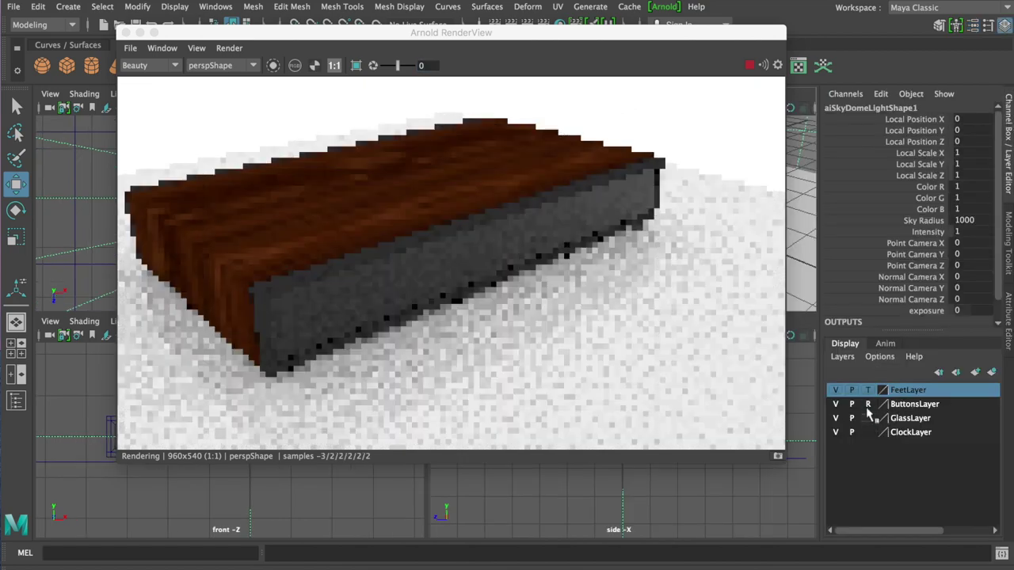
{"action": "left_click", "coordinate": [868, 404]}
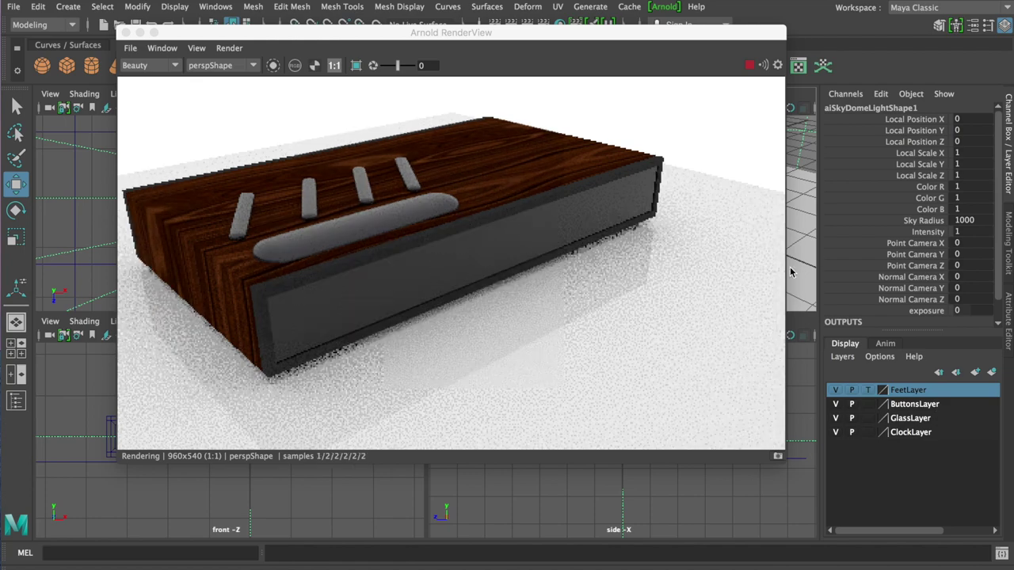
{"action": "left_click_drag", "start_coordinate": [806, 247], "coordinate": [800, 229], "text": "alt"}
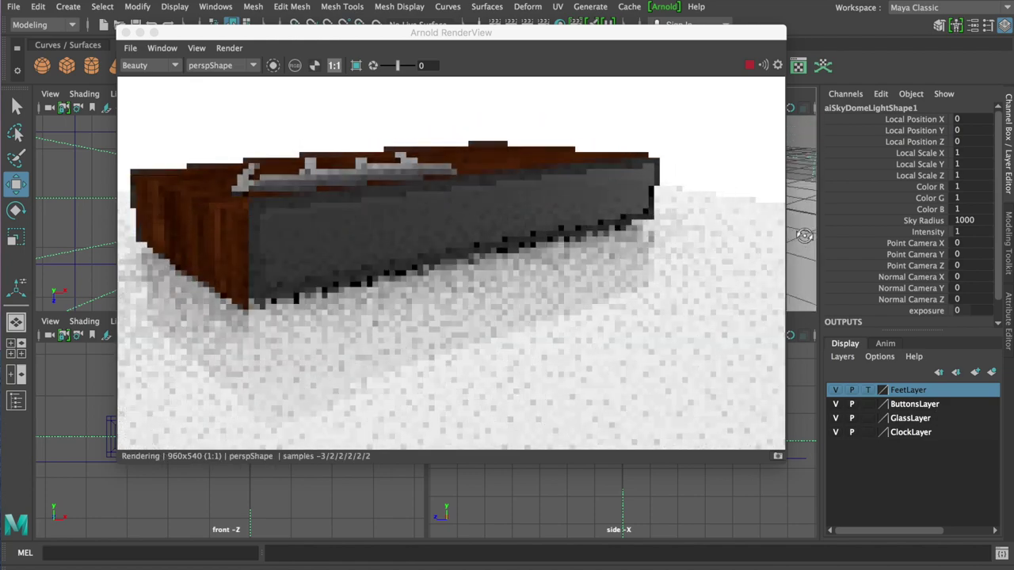
{"action": "left_click", "coordinate": [903, 418]}
{"action": "mouse_move", "coordinate": [540, 33]}
{"action": "left_mouse_down"}
{"action": "mouse_move", "coordinate": [407, 161]}
{"action": "mouse_move", "coordinate": [291, 109]}
{"action": "left_mouse_up"}
Stop templating FeetLayer so the clock's feet render
{"action": "left_click", "coordinate": [706, 169]}
{"action": "left_click", "coordinate": [706, 169]}
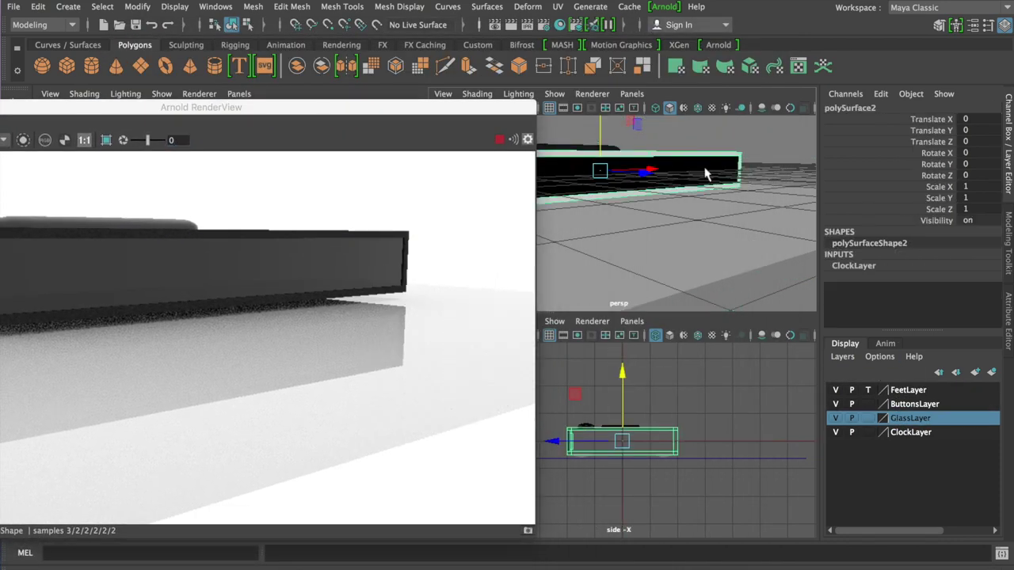
{"action": "left_click", "coordinate": [869, 390]}
{"action": "left_click", "coordinate": [867, 390]}
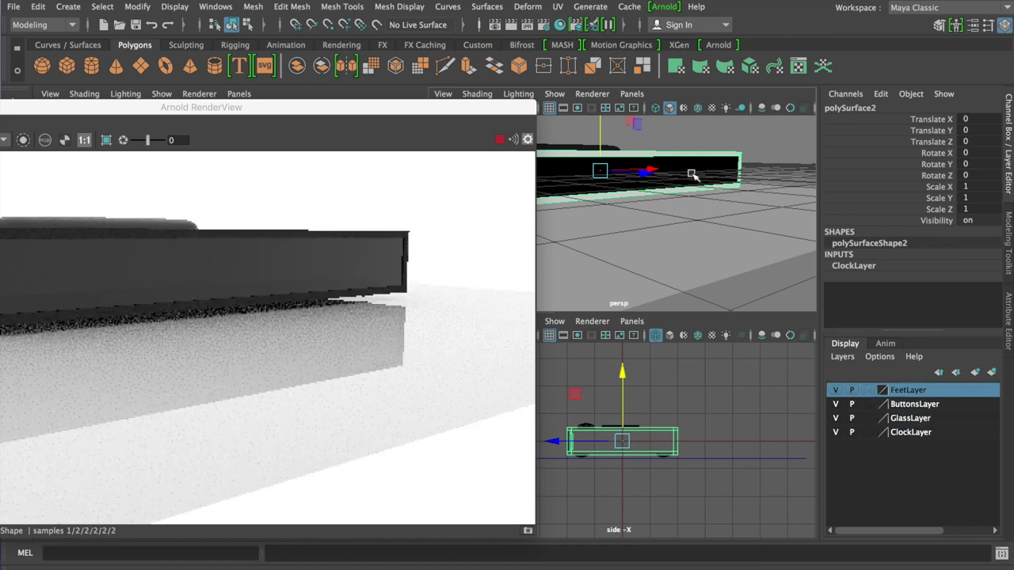
Orbit higher to view the top buttons and toggle GlassLayer visibility off and on
{"action": "left_click", "coordinate": [759, 145]}
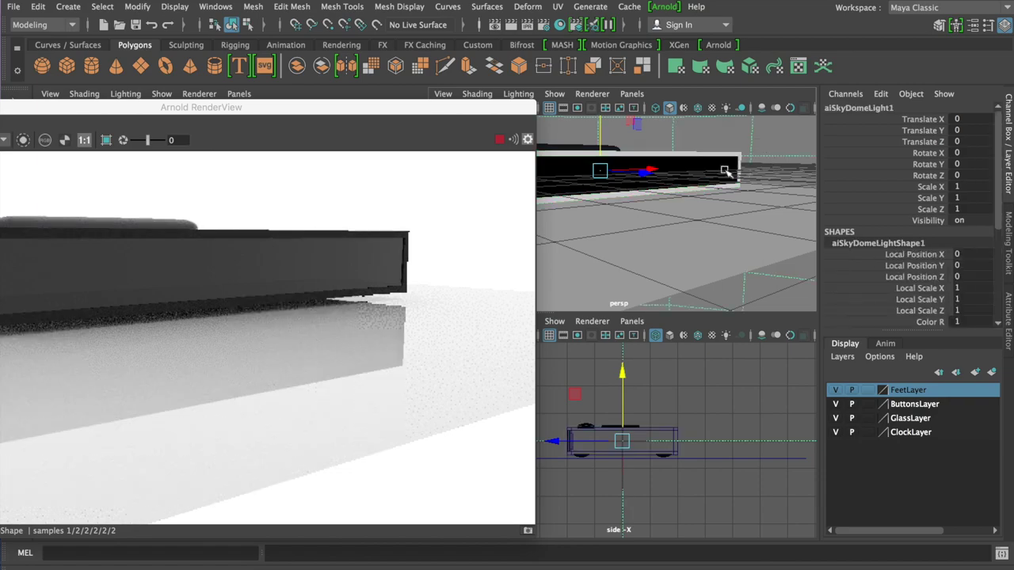
{"action": "left_click", "coordinate": [725, 172]}
{"action": "left_click_drag", "start_coordinate": [726, 175], "coordinate": [732, 230], "text": "alt"}
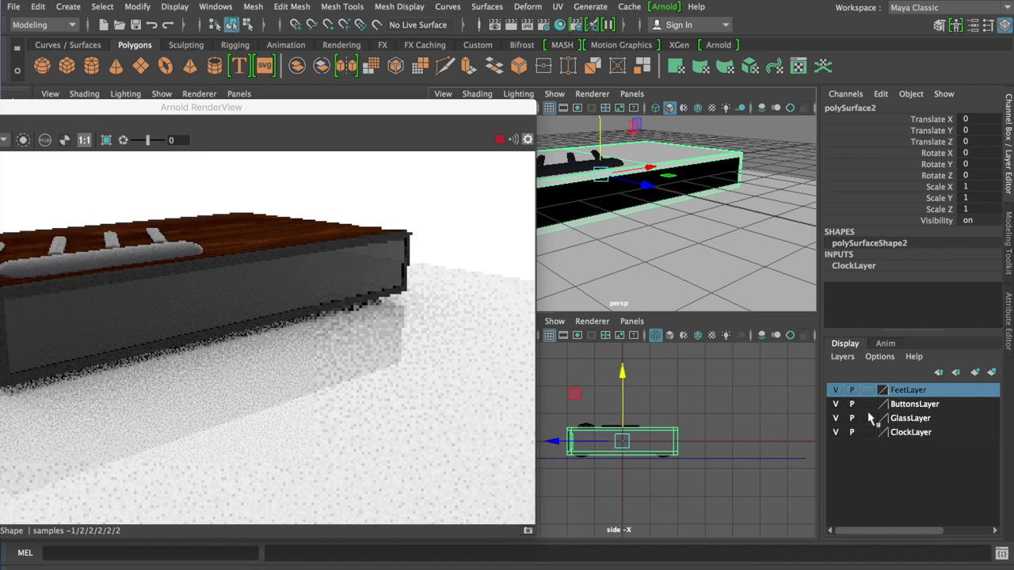
{"action": "left_click", "coordinate": [835, 418]}
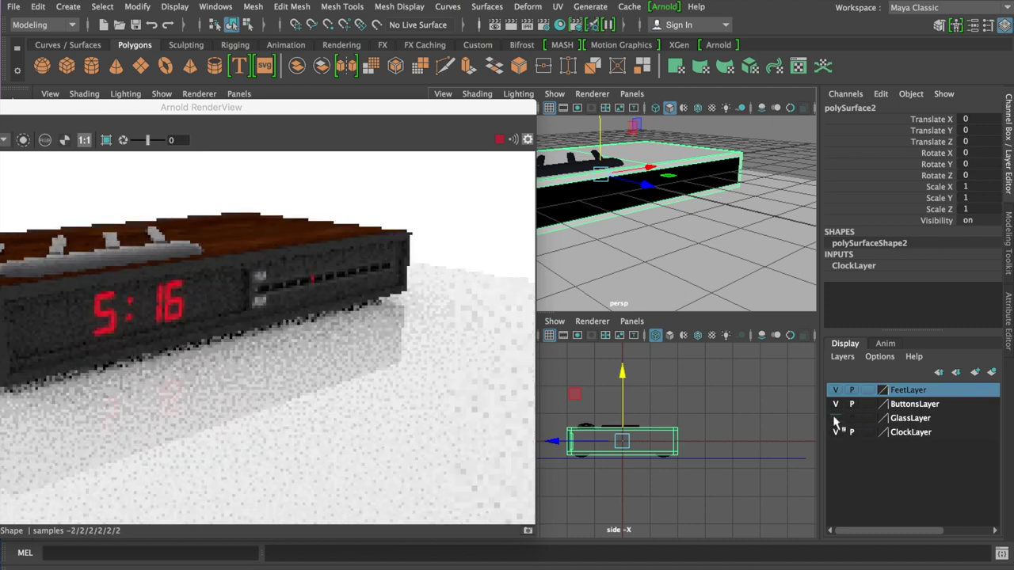
{"action": "left_click", "coordinate": [835, 418]}
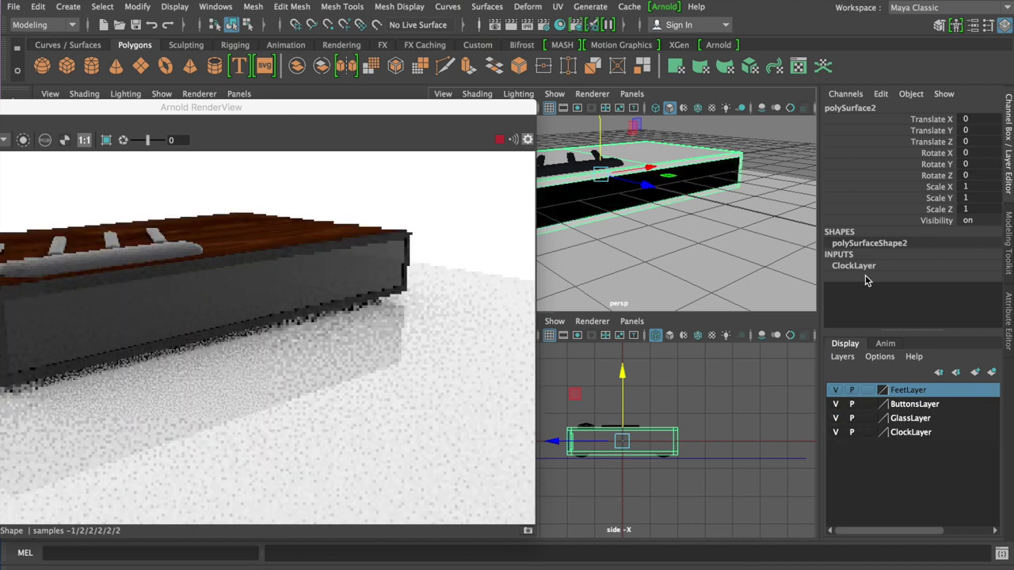
{"action": "left_click_drag", "start_coordinate": [432, 107], "coordinate": [709, 77]}
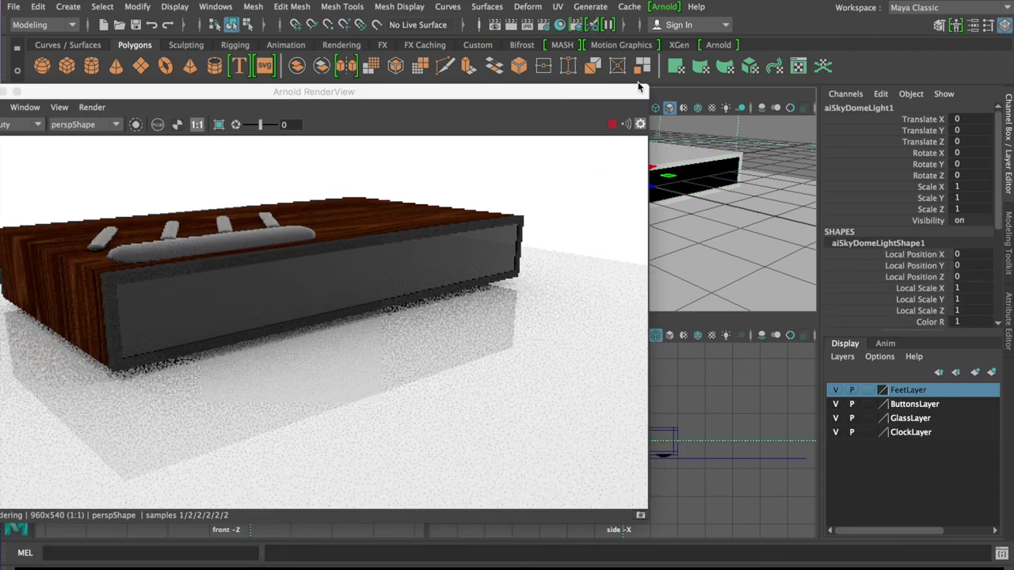
{"action": "left_click", "coordinate": [15, 401]}
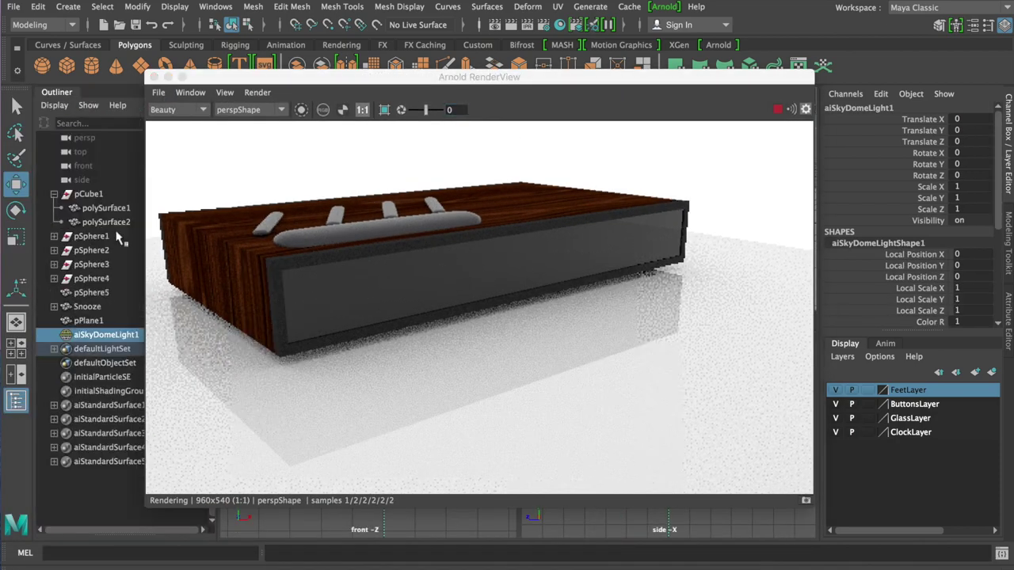
Select the glass face polySurface1 and set AiGlassMaterial's Base Color to black
{"action": "left_click", "coordinate": [154, 77]}
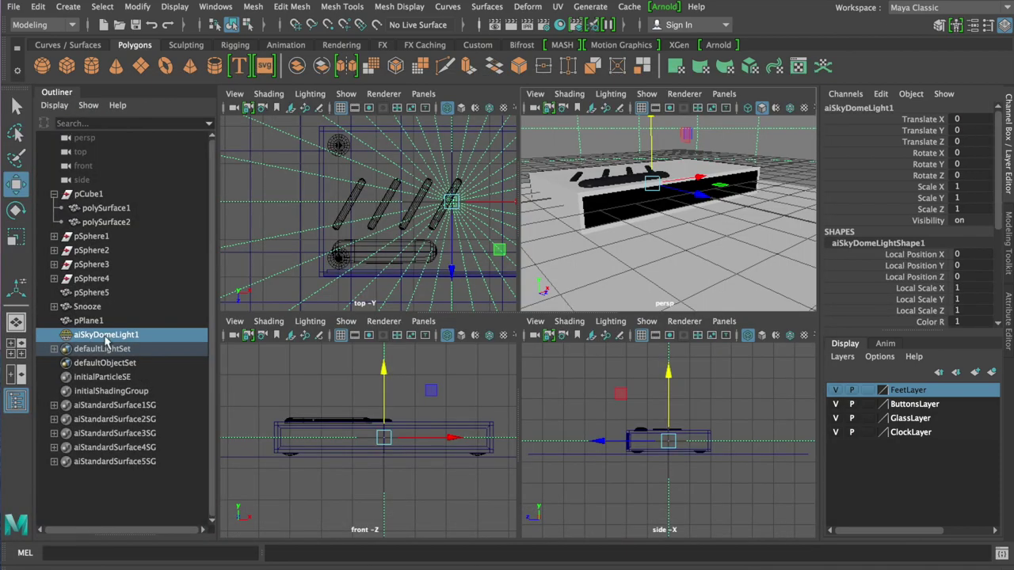
{"action": "left_click", "coordinate": [85, 298]}
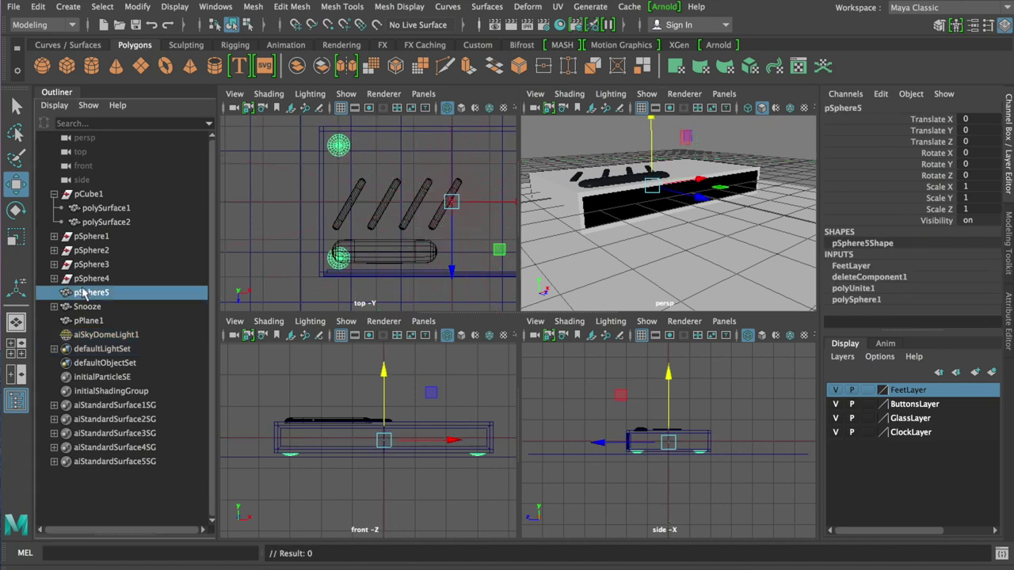
{"action": "left_click", "coordinate": [98, 221]}
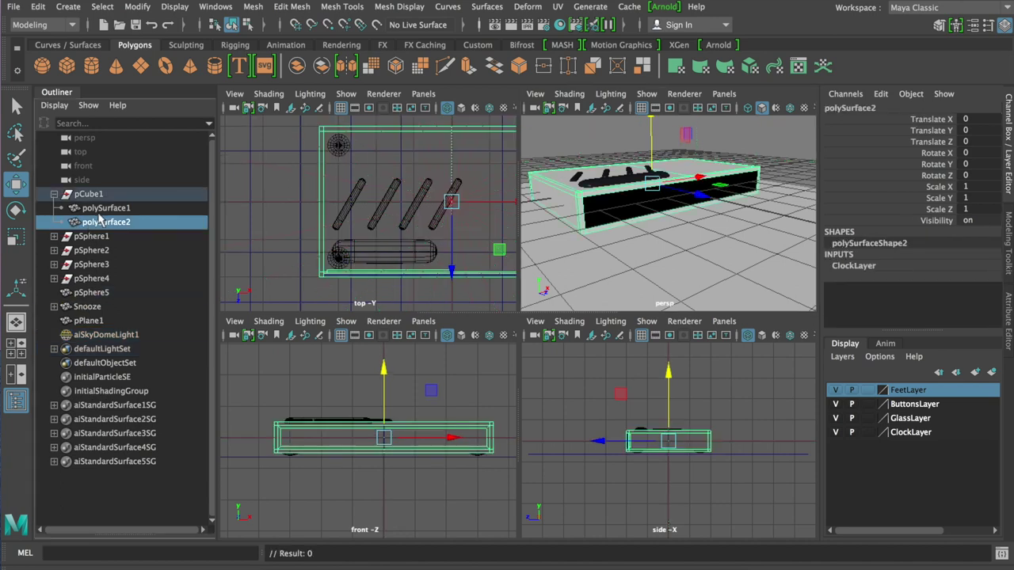
{"action": "left_click", "coordinate": [102, 209]}
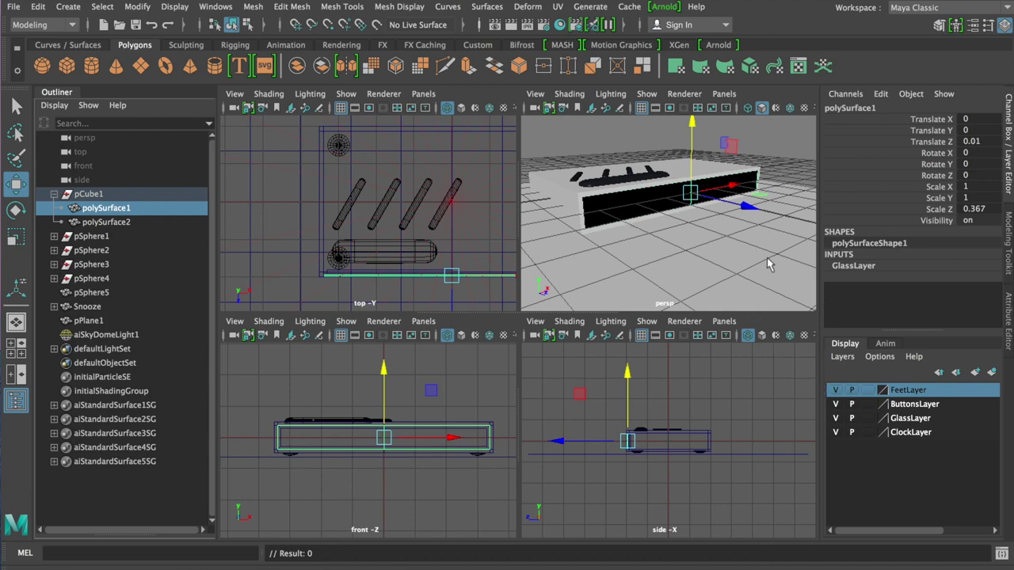
{"action": "left_click", "coordinate": [1010, 328]}
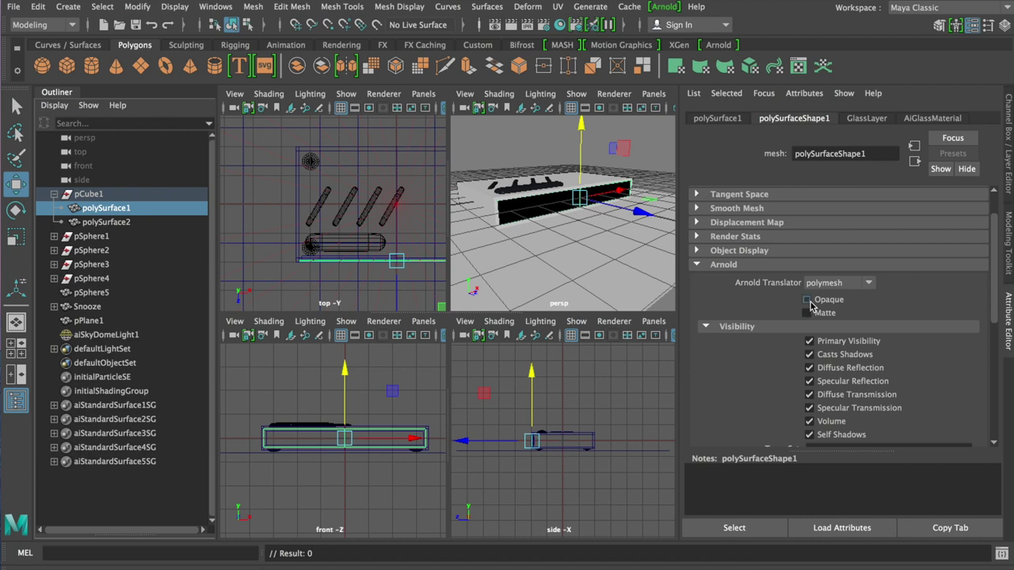
{"action": "left_click", "coordinate": [932, 119]}
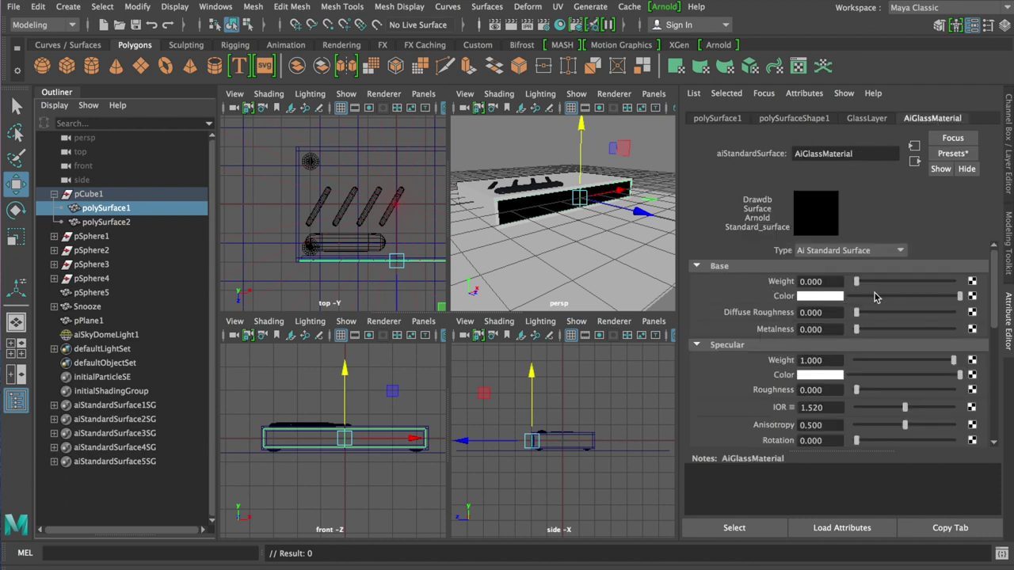
{"action": "left_click_drag", "start_coordinate": [945, 298], "coordinate": [714, 315]}
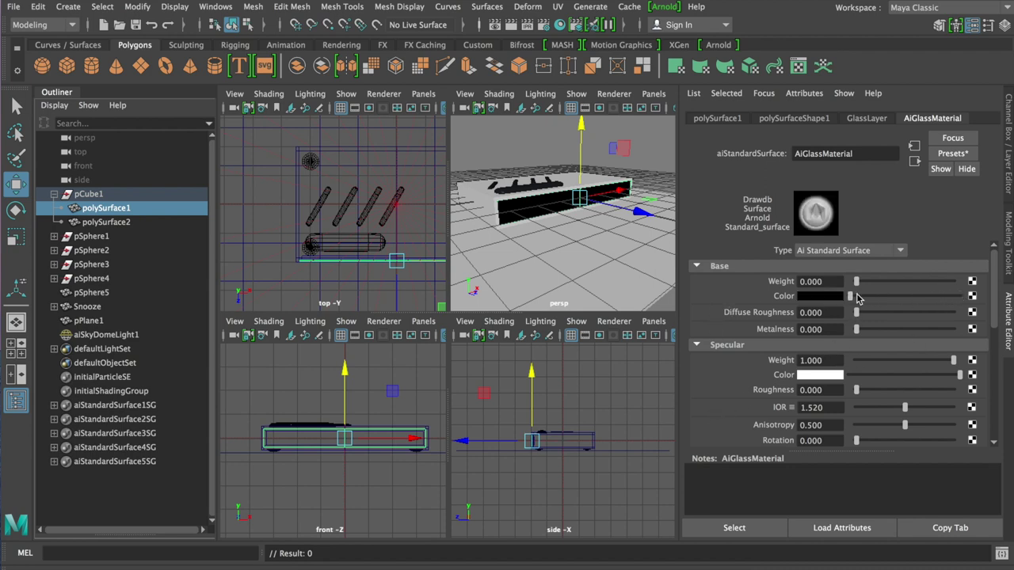
Apply the Glass preset to AiGlassMaterial and raise Transmission Weight to 1.000
{"action": "left_click", "coordinate": [953, 153]}
{"action": "mouse_move", "coordinate": [859, 374]}
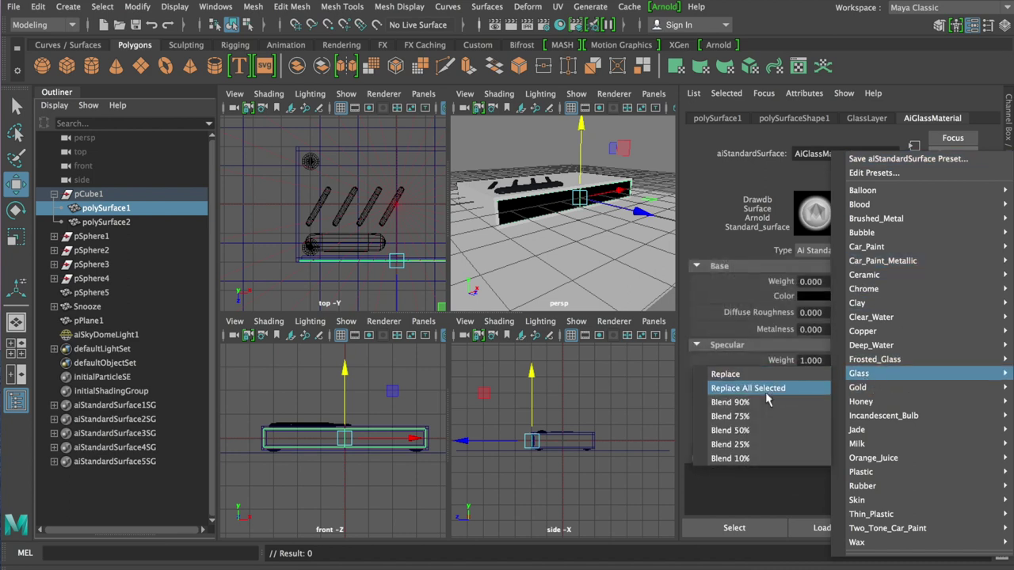
{"action": "left_click", "coordinate": [767, 390]}
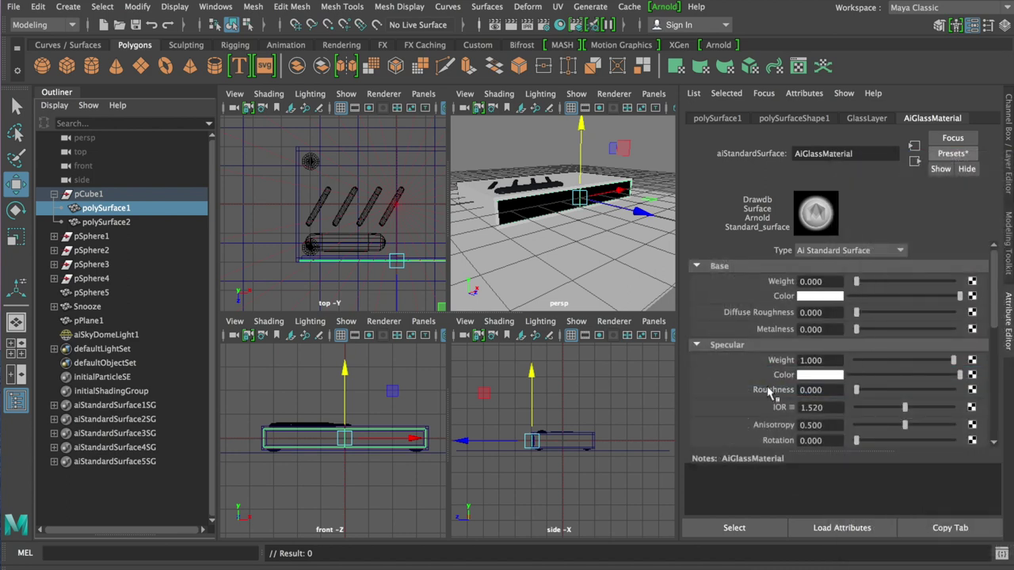
{"action": "scroll", "coordinate": [768, 393], "scroll_direction": "down", "scroll_amount": 1}
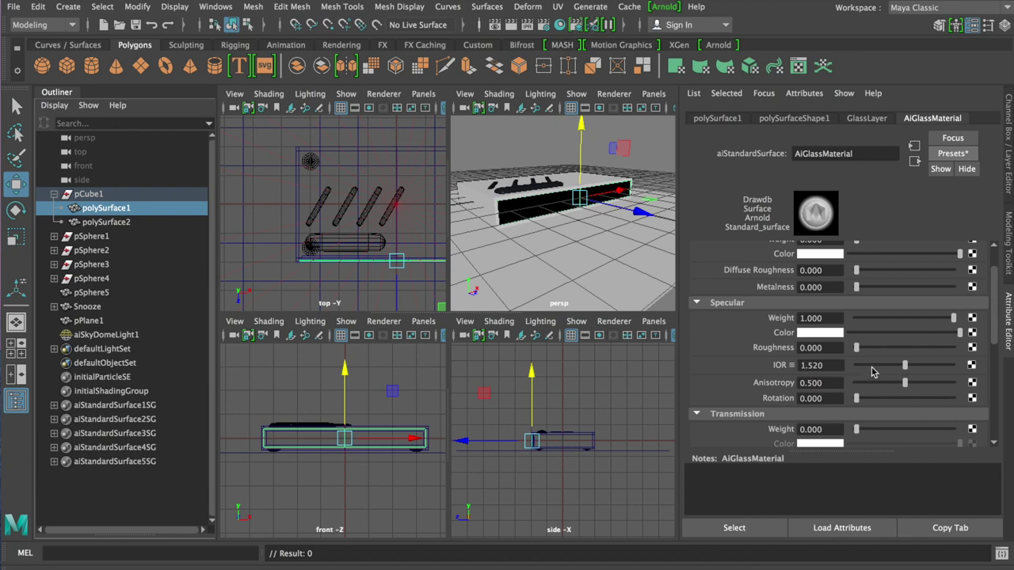
{"action": "scroll", "coordinate": [749, 380], "scroll_direction": "down", "scroll_amount": 1}
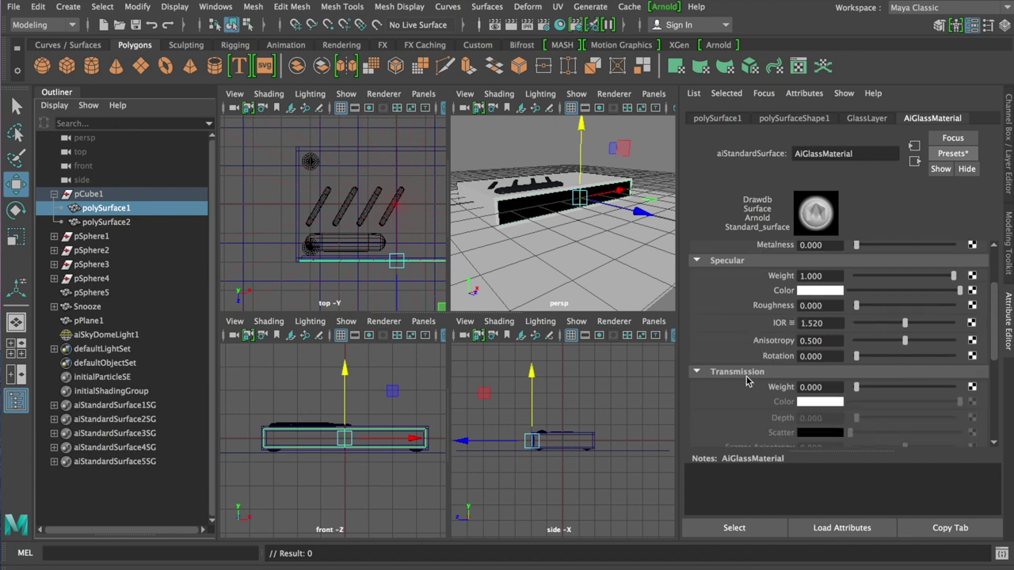
{"action": "scroll", "coordinate": [748, 398], "scroll_direction": "down", "scroll_amount": 1}
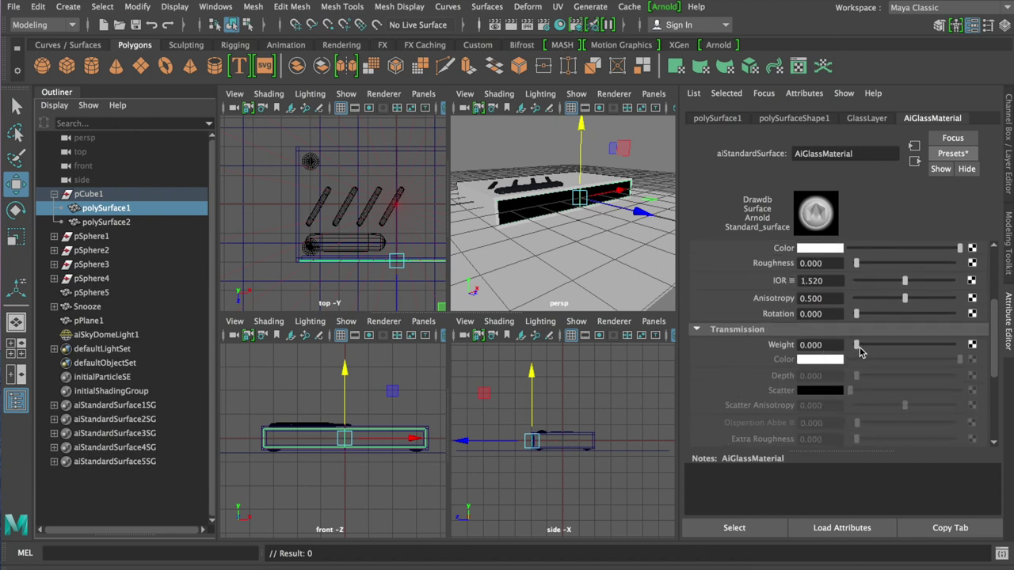
{"action": "left_click_drag", "start_coordinate": [858, 346], "coordinate": [1012, 358]}
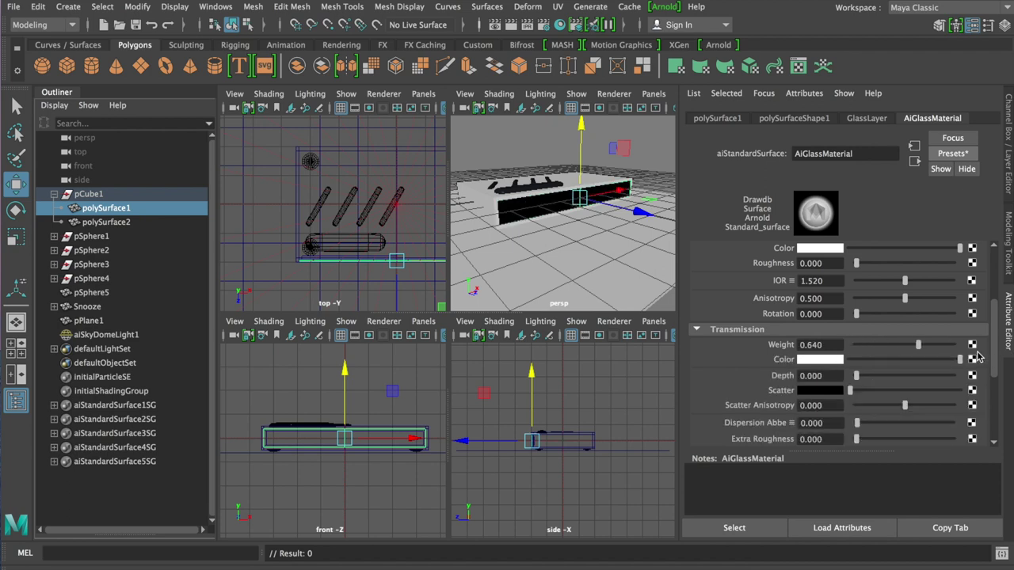
{"action": "left_click", "coordinate": [660, 8]}
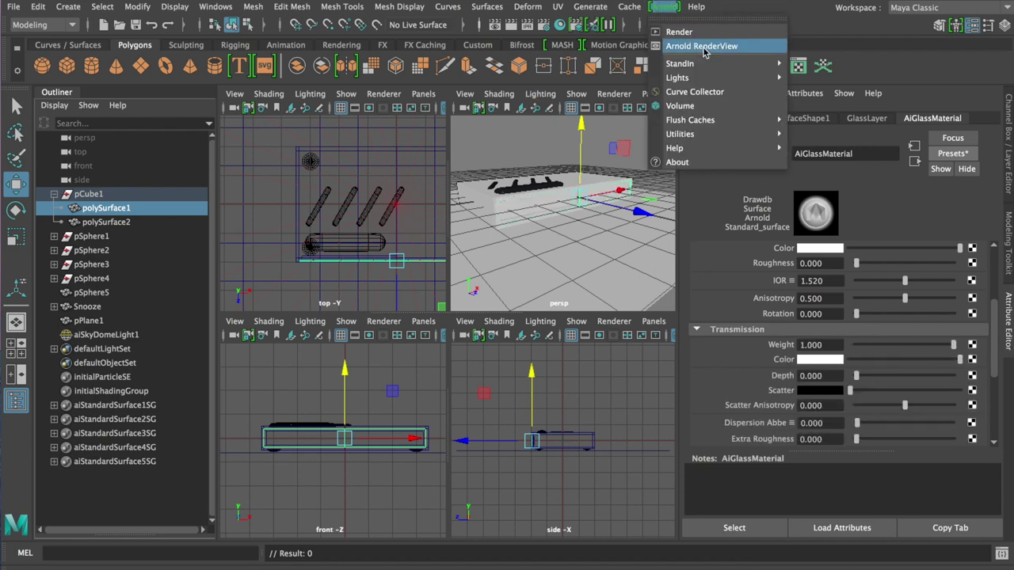
Render the clock in Arnold RenderView to check the transparent glass front
{"action": "left_click", "coordinate": [701, 46]}
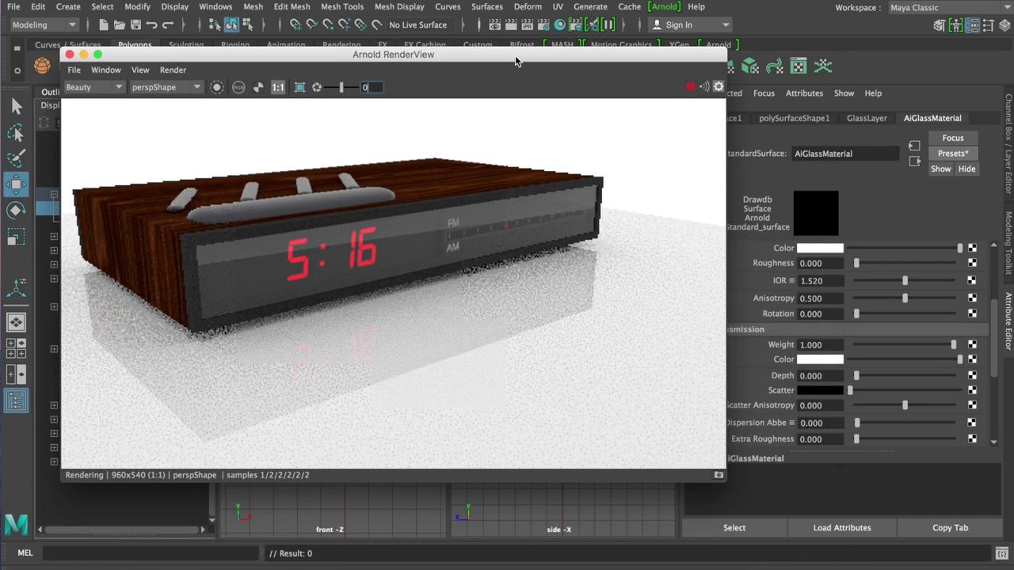
{"action": "left_click_drag", "start_coordinate": [601, 103], "coordinate": [485, 44]}
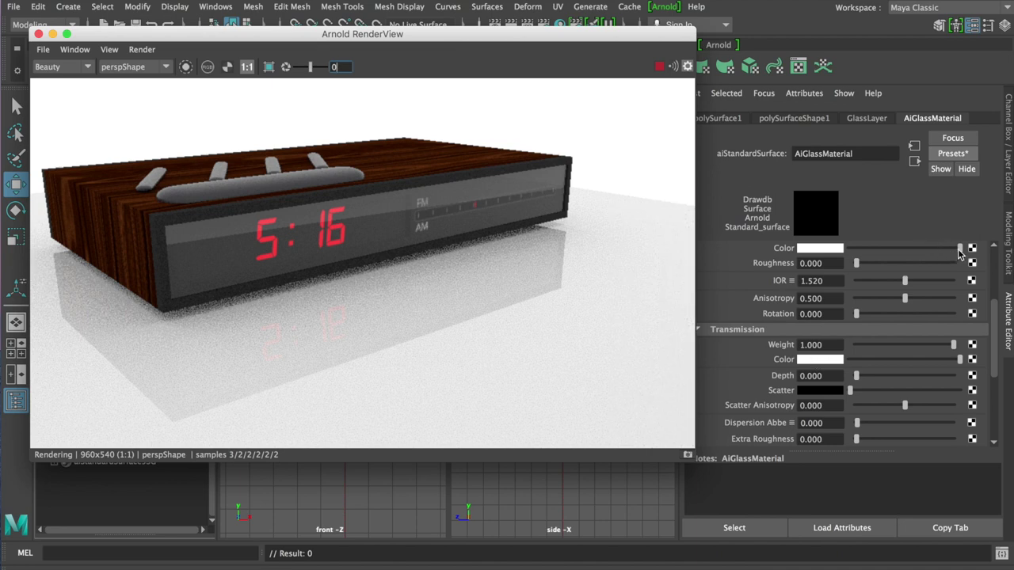
{"action": "scroll", "coordinate": [840, 293], "scroll_direction": "down", "scroll_amount": 5}
{"action": "scroll", "coordinate": [864, 317], "scroll_direction": "up", "scroll_amount": 5}
{"action": "scroll", "coordinate": [872, 325], "scroll_direction": "up", "scroll_amount": 1}
{"action": "scroll", "coordinate": [882, 333], "scroll_direction": "down", "scroll_amount": 1}
{"action": "scroll", "coordinate": [882, 331], "scroll_direction": "up", "scroll_amount": 1}
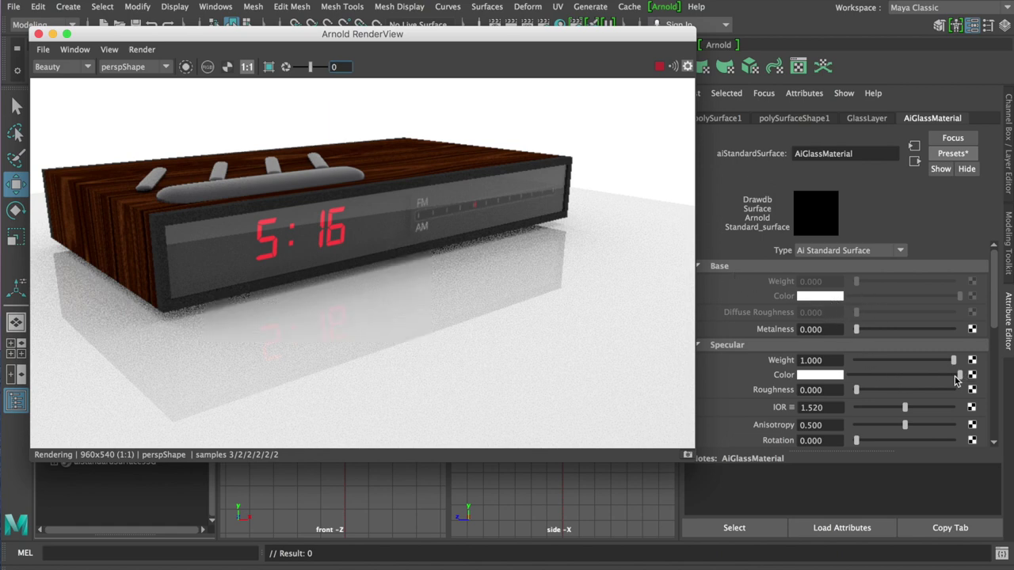
Test AiGlassMaterial's Metalness, leaving it at 0, and move the render window lower left
{"action": "left_click", "coordinate": [841, 297]}
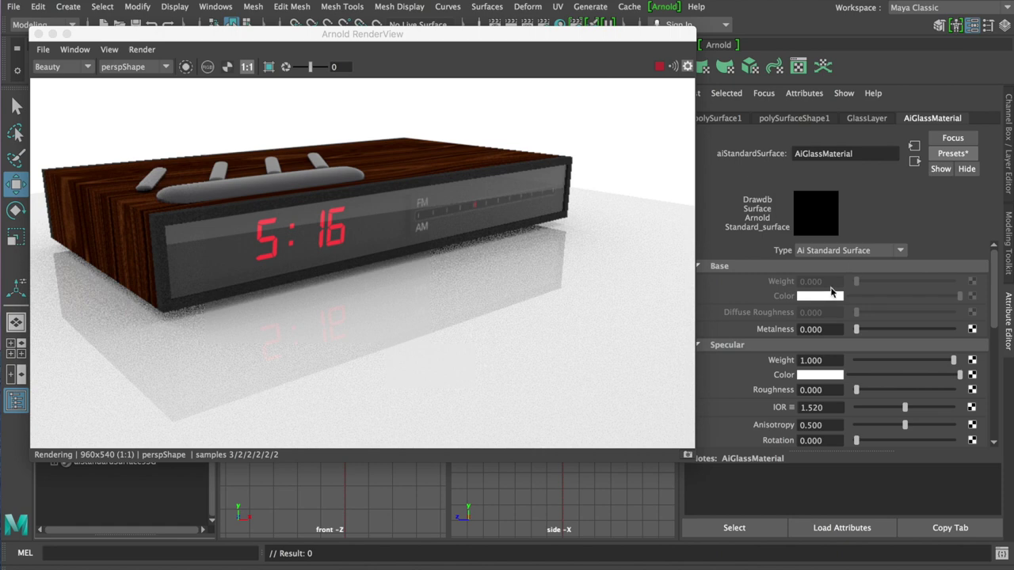
{"action": "mouse_move", "coordinate": [856, 329]}
{"action": "left_mouse_down"}
{"action": "mouse_move", "coordinate": [974, 333]}
{"action": "mouse_move", "coordinate": [854, 329]}
{"action": "left_mouse_up"}
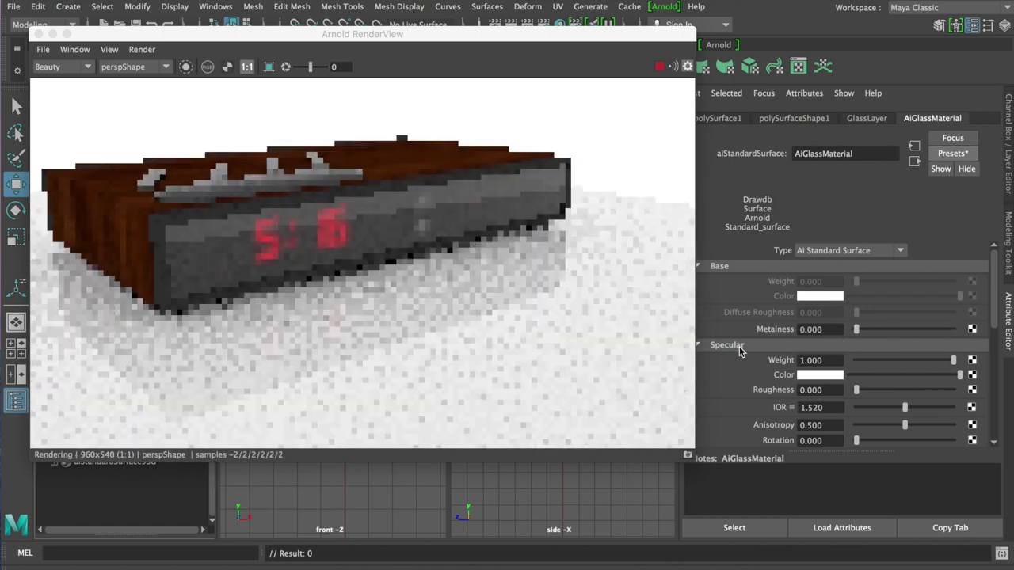
{"action": "middle_click_drag", "start_coordinate": [376, 353], "coordinate": [367, 337]}
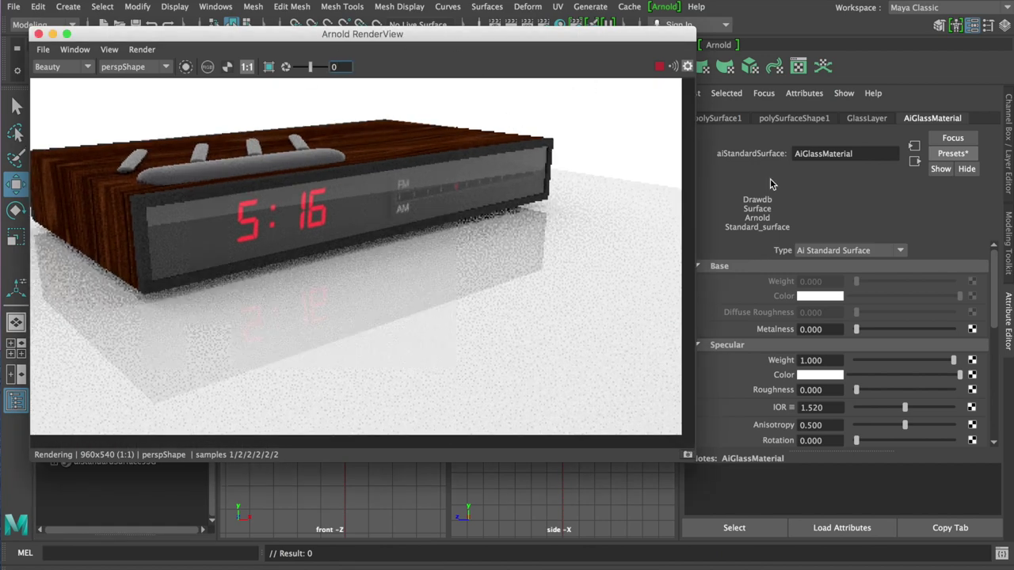
{"action": "left_click_drag", "start_coordinate": [603, 41], "coordinate": [922, 48]}
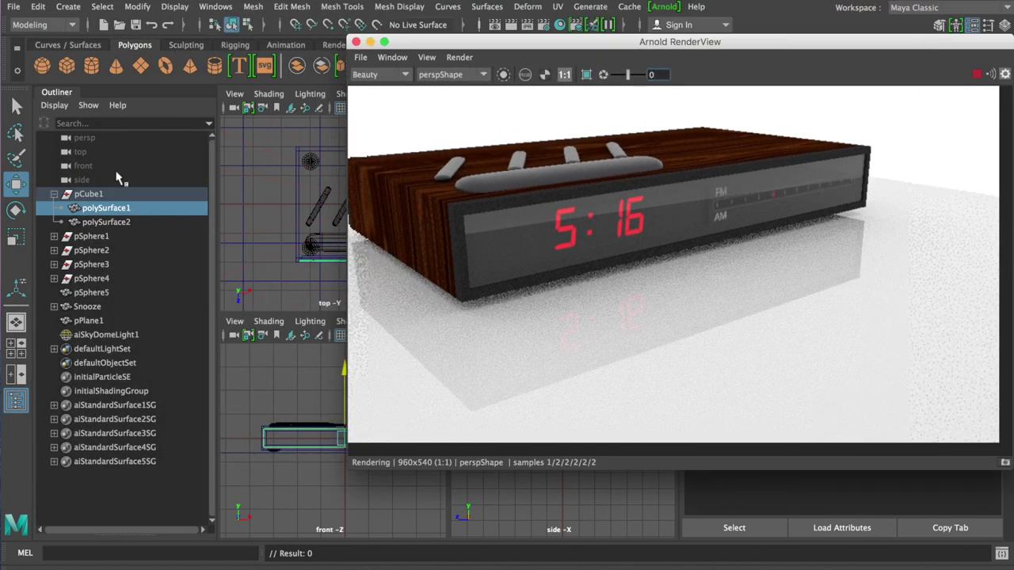
{"action": "left_click_drag", "start_coordinate": [484, 46], "coordinate": [143, 240]}
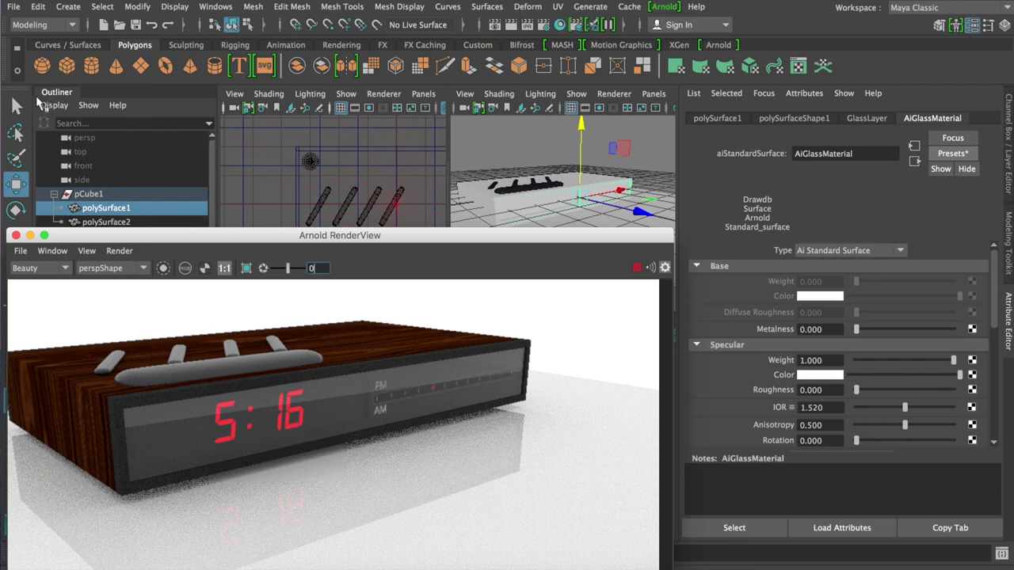
{"action": "left_click", "coordinate": [517, 156]}
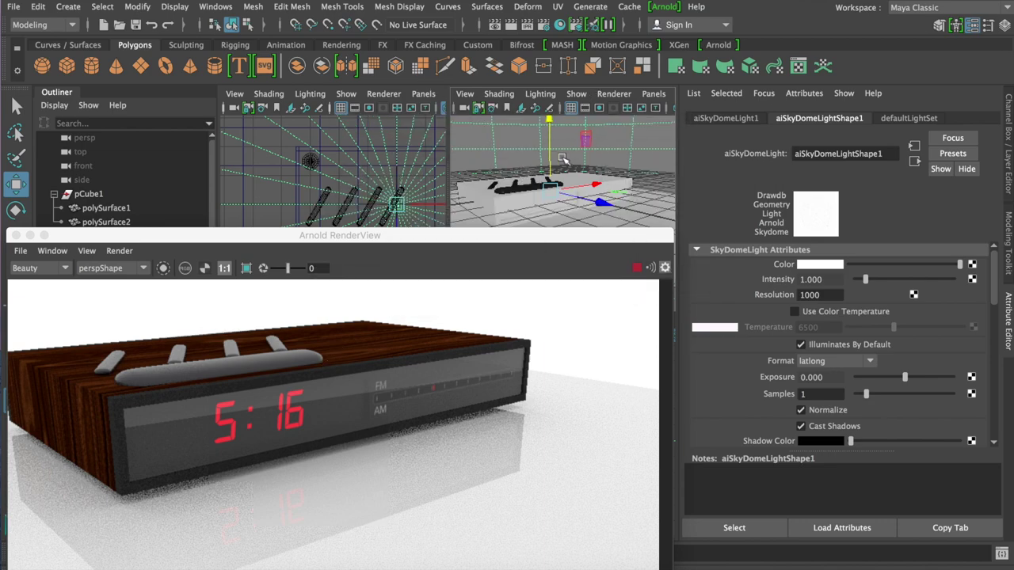
Maximize the viewport and tumble the camera in close on the clock's back panel and wooden side
{"action": "key", "text": "space"}
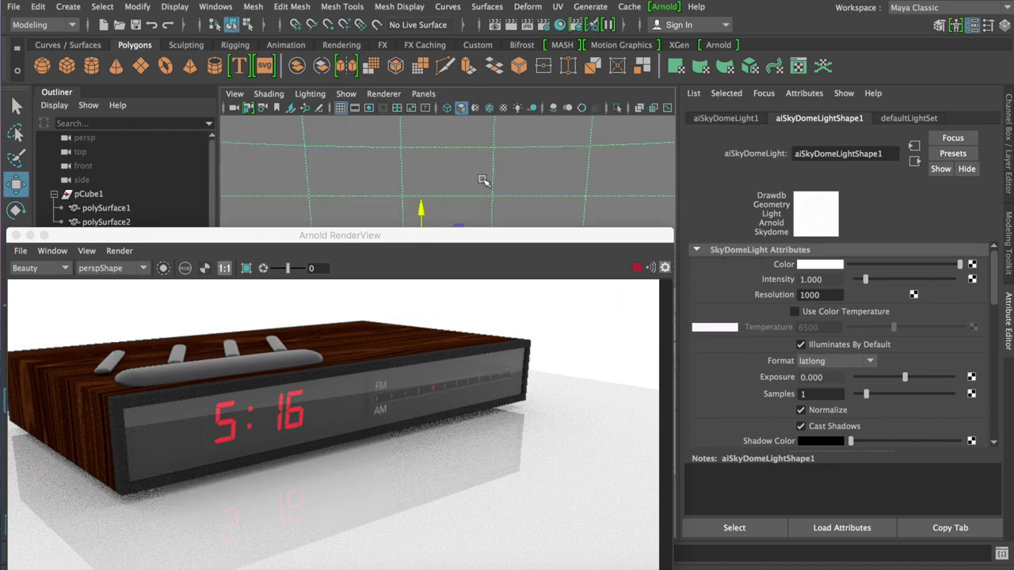
{"action": "left_click_drag", "start_coordinate": [483, 235], "coordinate": [558, 182]}
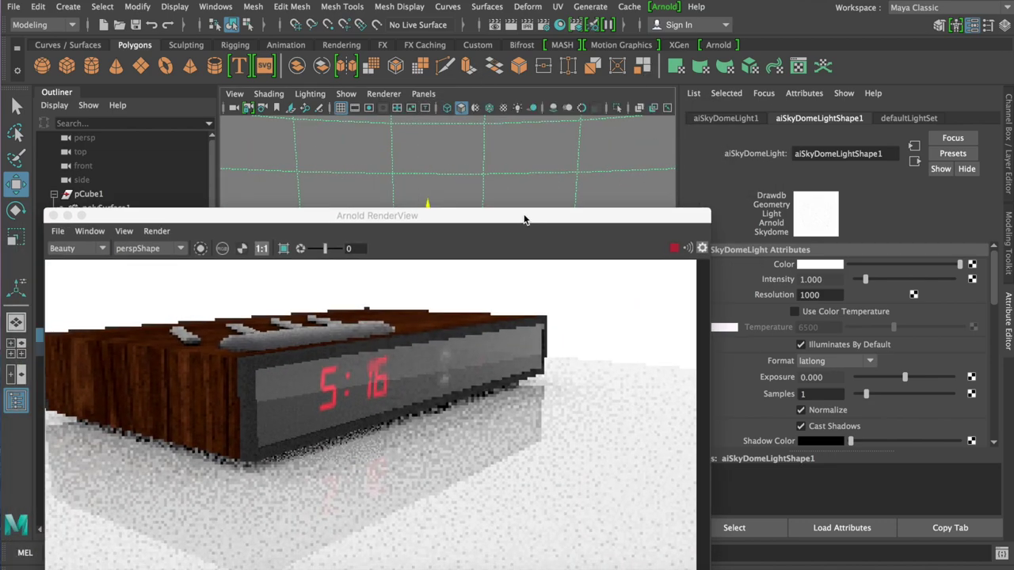
{"action": "mouse_move", "coordinate": [519, 152]}
{"action": "left_mouse_down", "text": "alt"}
{"action": "mouse_move", "coordinate": [533, 159]}
{"action": "mouse_move", "coordinate": [427, 490]}
{"action": "left_mouse_up", "text": "alt"}
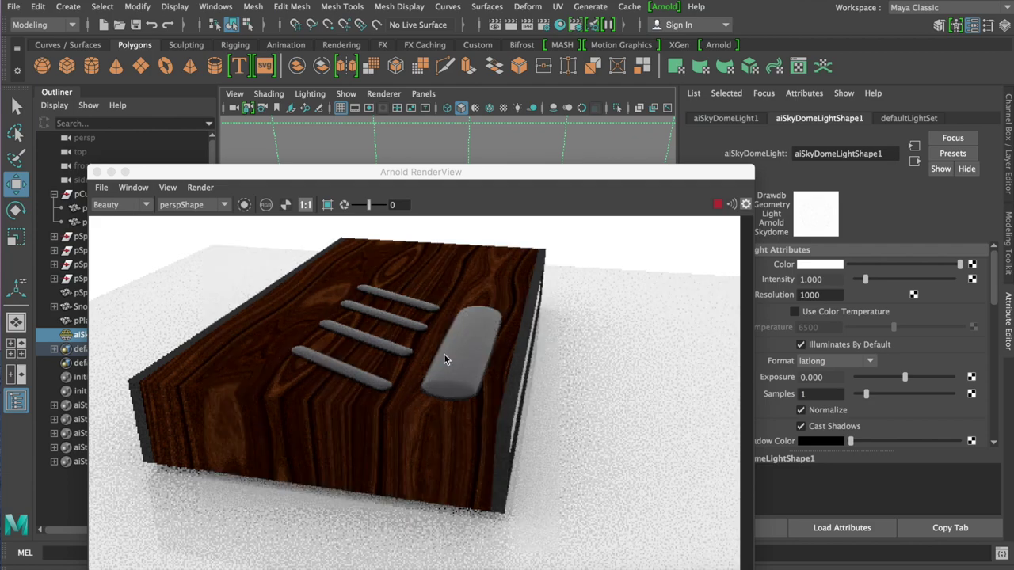
{"action": "mouse_move", "coordinate": [384, 145]}
{"action": "left_mouse_down", "text": "alt"}
{"action": "mouse_move", "coordinate": [444, 142]}
{"action": "mouse_move", "coordinate": [412, 144]}
{"action": "left_mouse_up", "text": "alt"}
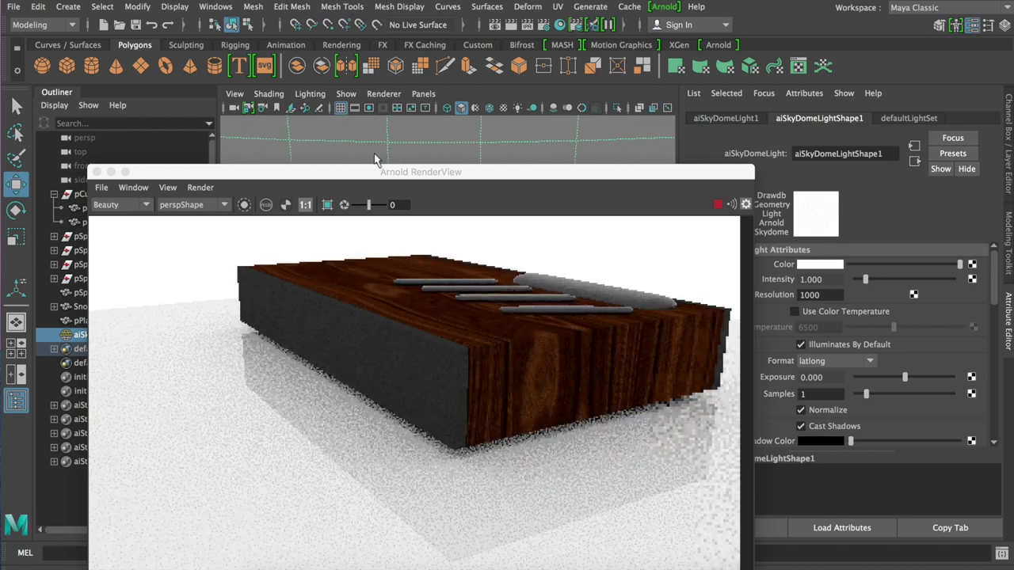
{"action": "mouse_move", "coordinate": [382, 151]}
{"action": "right_mouse_down", "text": "alt"}
{"action": "mouse_move", "coordinate": [476, 140]}
{"action": "mouse_move", "coordinate": [537, 330]}
{"action": "right_mouse_up", "text": "alt"}
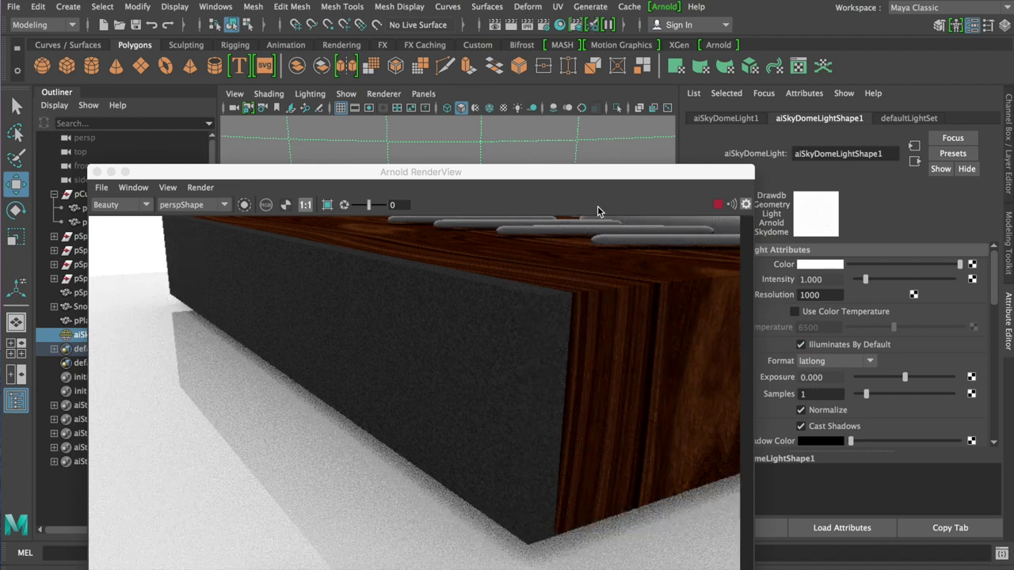
Set the clock body's ClockMaterial specular to Weight 0.074 and Roughness 0.176
{"action": "left_click", "coordinate": [610, 309]}
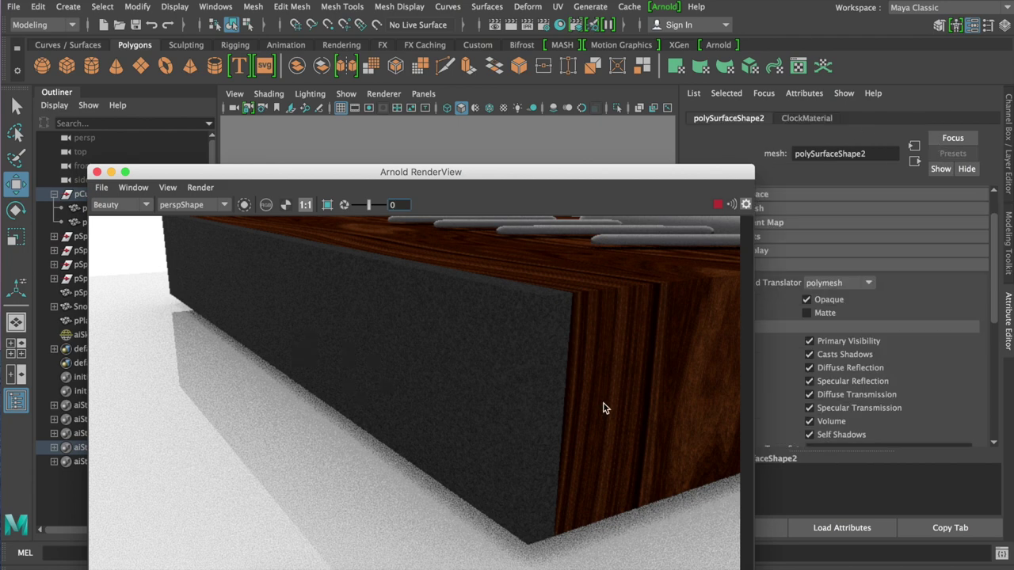
{"action": "left_click", "coordinate": [827, 117]}
{"action": "left_click_drag", "start_coordinate": [723, 176], "coordinate": [678, 108]}
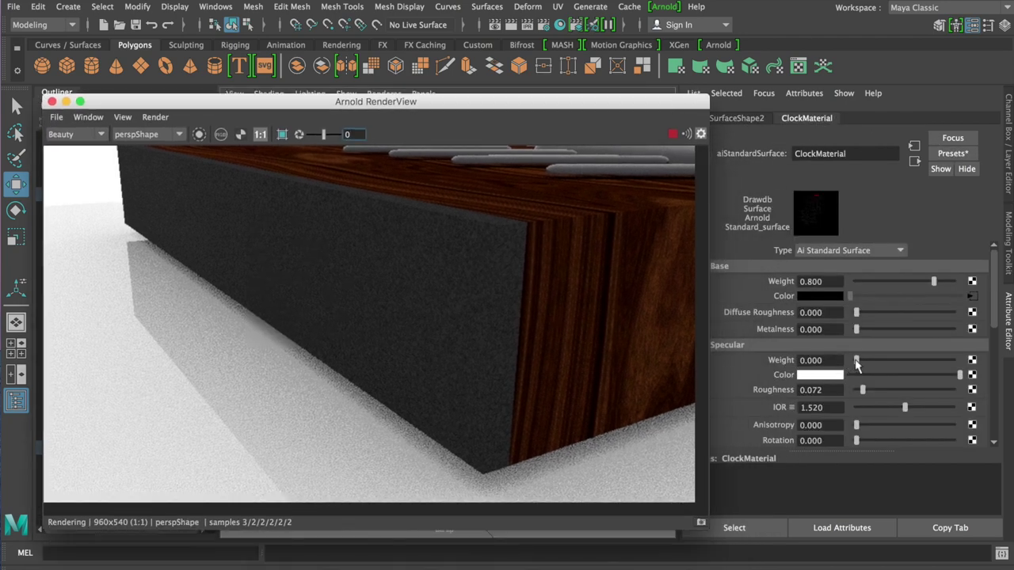
{"action": "left_click_drag", "start_coordinate": [857, 360], "coordinate": [860, 360]}
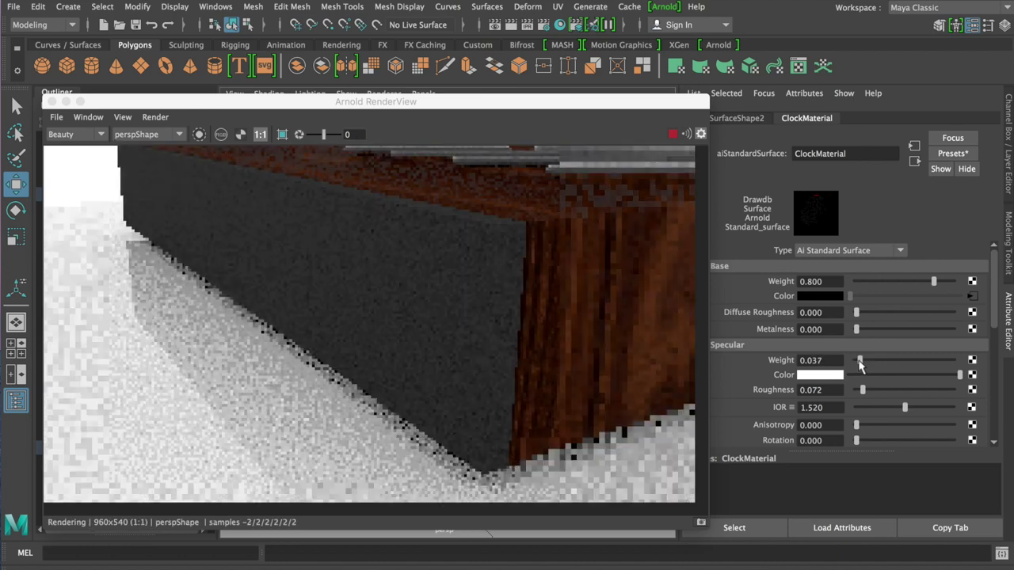
{"action": "left_click_drag", "start_coordinate": [863, 391], "coordinate": [873, 390]}
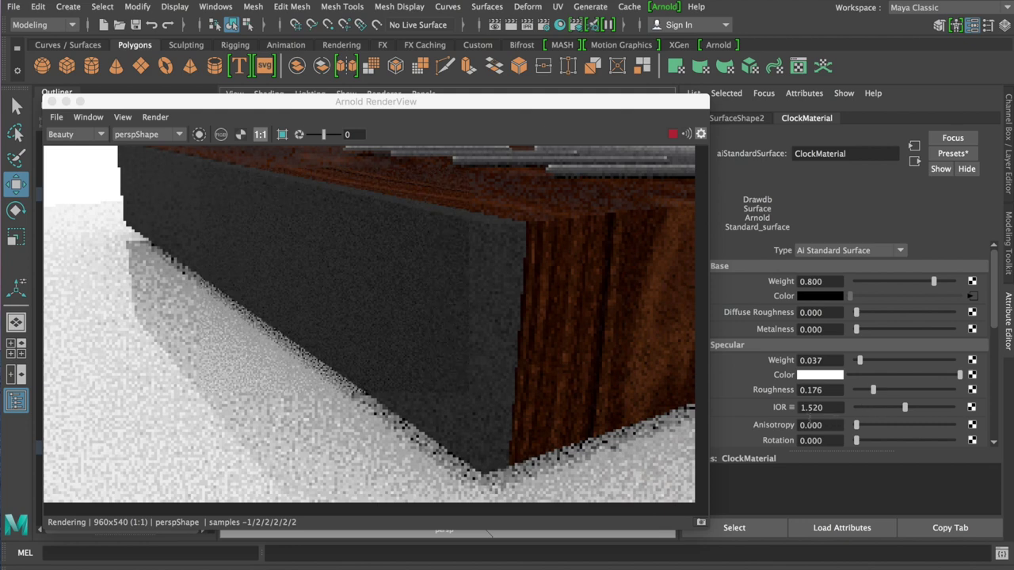
{"action": "scroll", "coordinate": [774, 423], "scroll_direction": "down", "scroll_amount": 2}
{"action": "scroll", "coordinate": [760, 388], "scroll_direction": "up", "scroll_amount": 2}
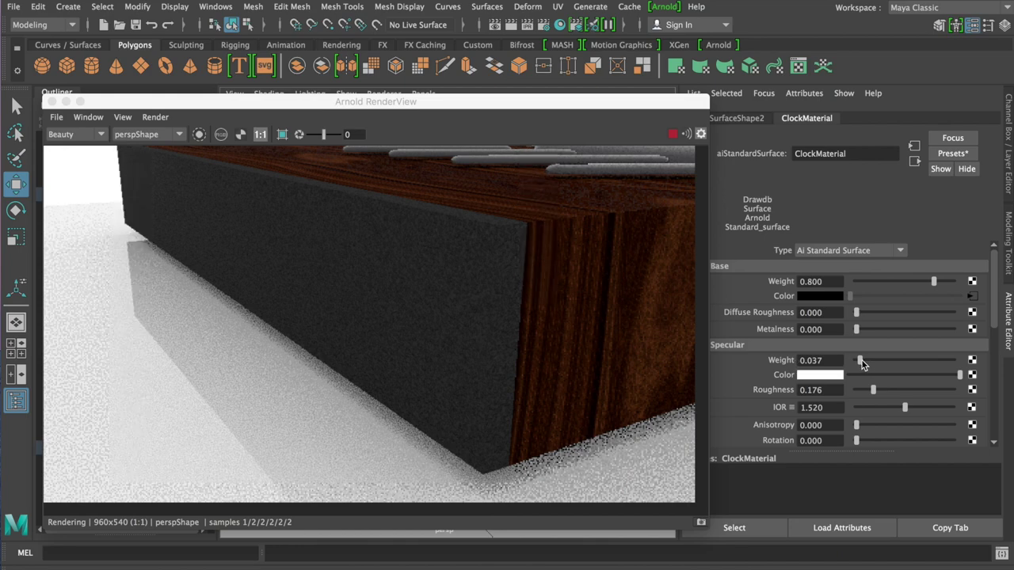
{"action": "left_click_drag", "start_coordinate": [861, 361], "coordinate": [865, 361]}
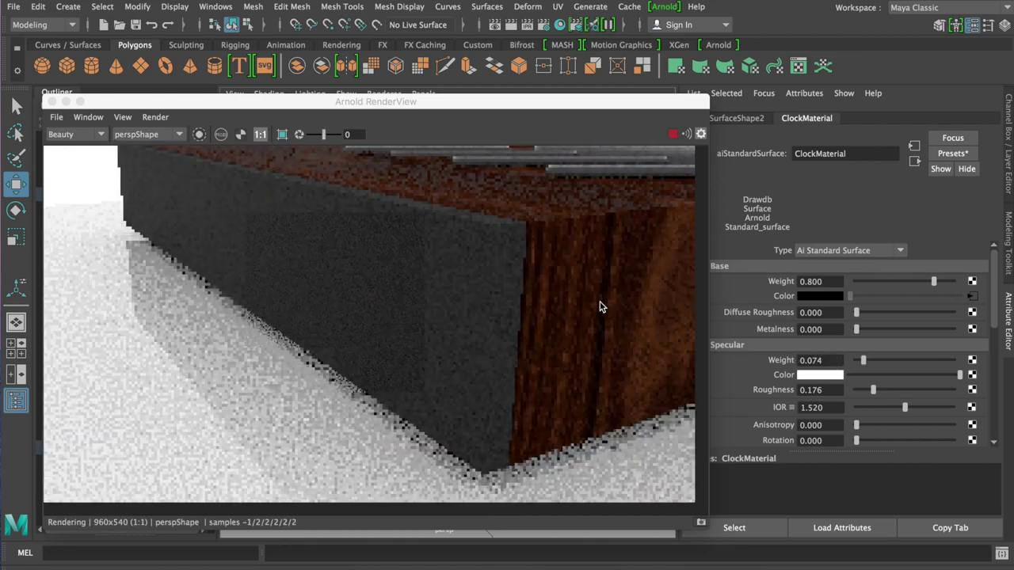
{"action": "mouse_move", "coordinate": [630, 103]}
{"action": "left_mouse_down"}
{"action": "mouse_move", "coordinate": [736, 144]}
{"action": "mouse_move", "coordinate": [734, 177]}
{"action": "left_mouse_up"}
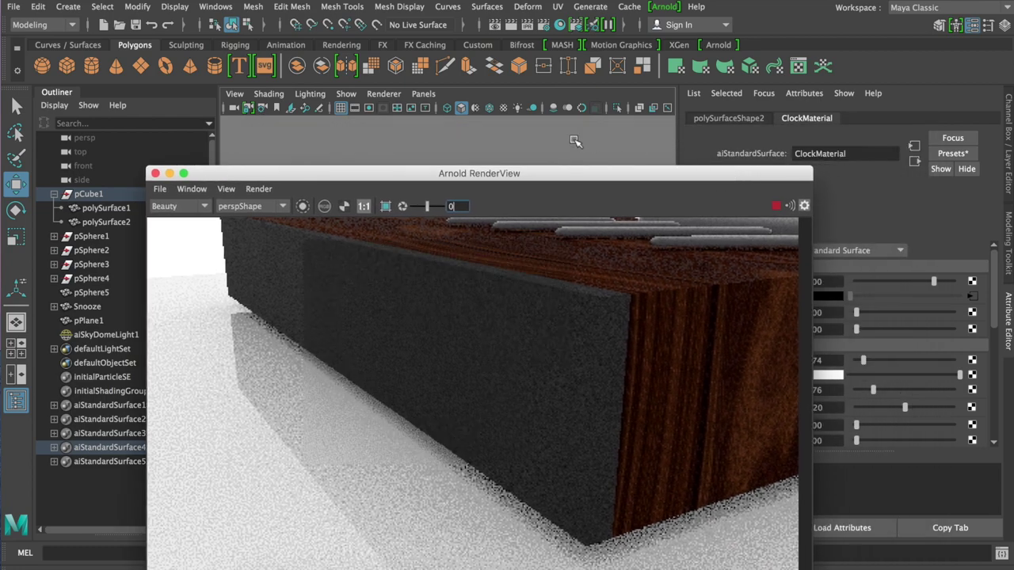
Tumble the camera back to a front-left view of the whole clock and let the render finish
{"action": "left_click_drag", "start_coordinate": [556, 137], "coordinate": [499, 162], "text": "alt"}
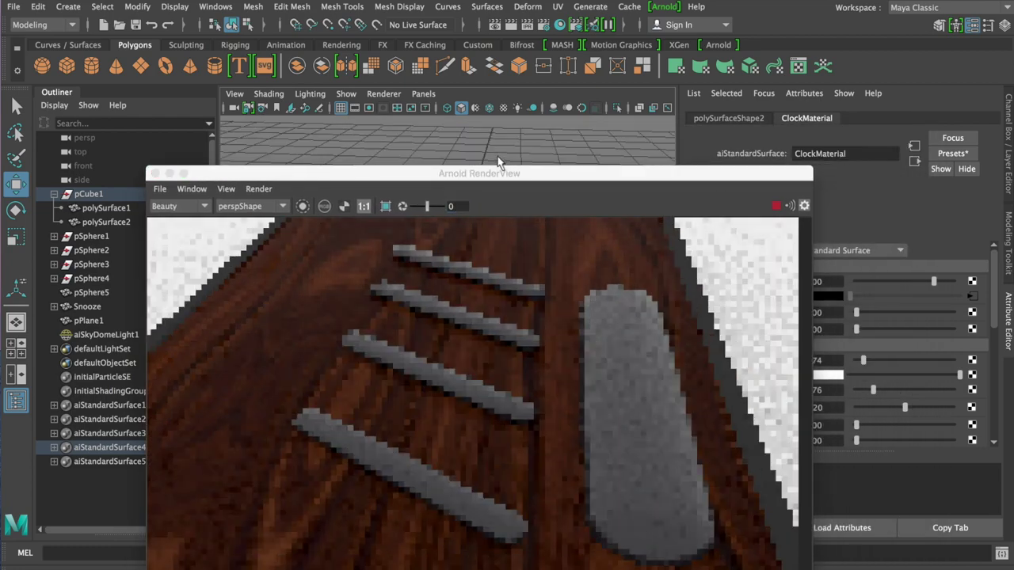
{"action": "mouse_move", "coordinate": [563, 135]}
{"action": "left_mouse_down", "text": "alt"}
{"action": "mouse_move", "coordinate": [546, 143]}
{"action": "mouse_move", "coordinate": [584, 167]}
{"action": "left_mouse_up", "text": "alt"}
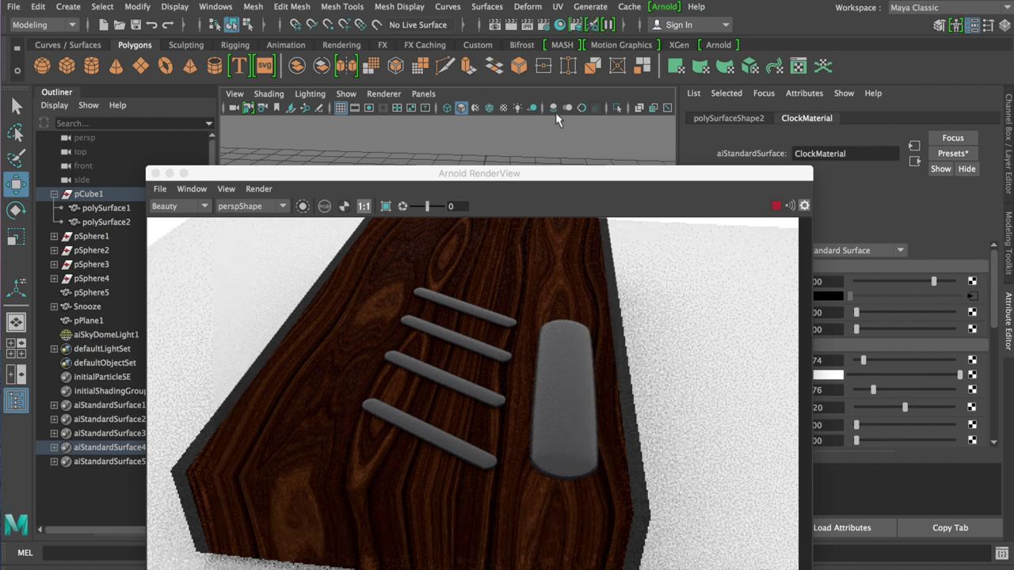
{"action": "mouse_move", "coordinate": [547, 142]}
{"action": "left_mouse_down", "text": "alt"}
{"action": "mouse_move", "coordinate": [501, 125]}
{"action": "mouse_move", "coordinate": [413, 134]}
{"action": "mouse_move", "coordinate": [517, 136]}
{"action": "left_mouse_up", "text": "alt"}
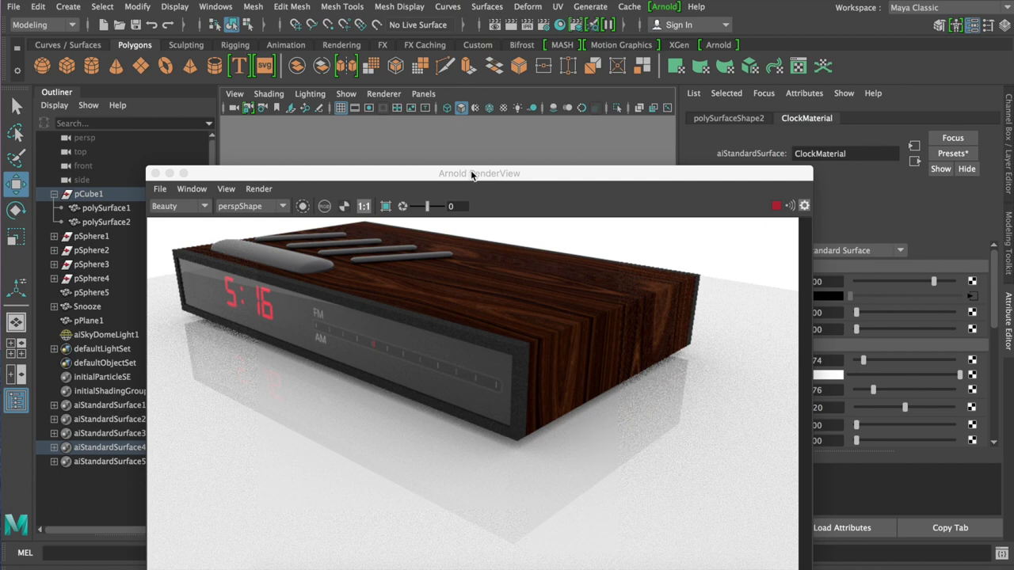
{"action": "left_click_drag", "start_coordinate": [471, 173], "coordinate": [479, 154]}
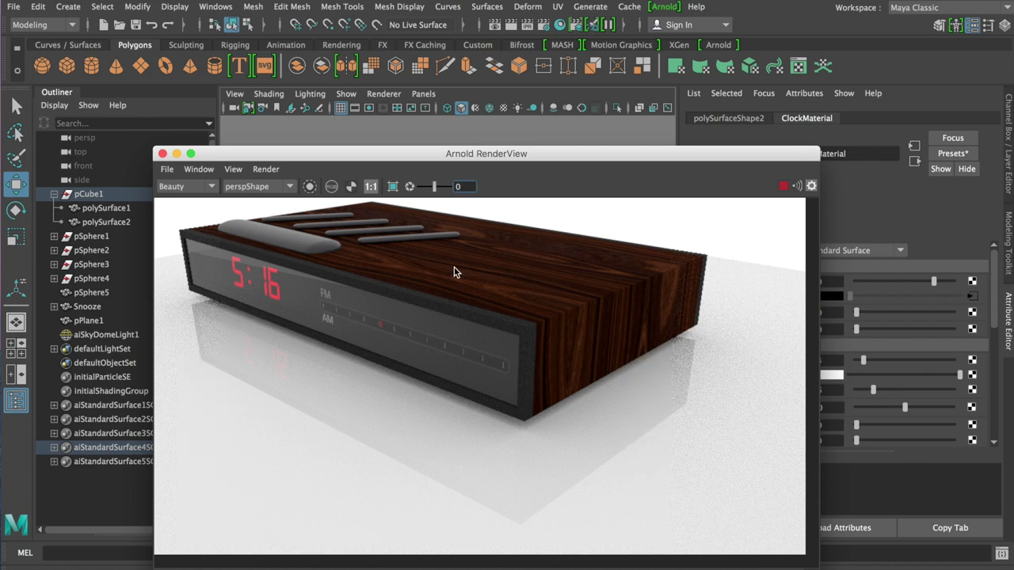
{"action": "mouse_move", "coordinate": [597, 158]}
{"action": "left_mouse_down"}
{"action": "mouse_move", "coordinate": [675, 113]}
{"action": "mouse_move", "coordinate": [714, 109]}
{"action": "left_mouse_up"}
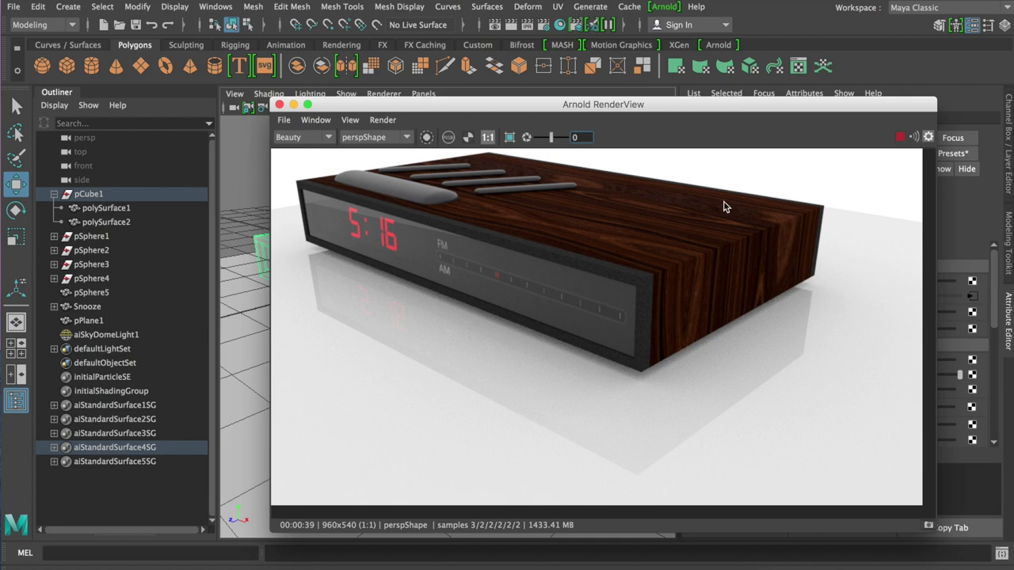
{"action": "mouse_move", "coordinate": [597, 107]}
{"action": "left_mouse_down"}
{"action": "mouse_move", "coordinate": [483, 97]}
{"action": "mouse_move", "coordinate": [545, 79]}
{"action": "left_mouse_up"}
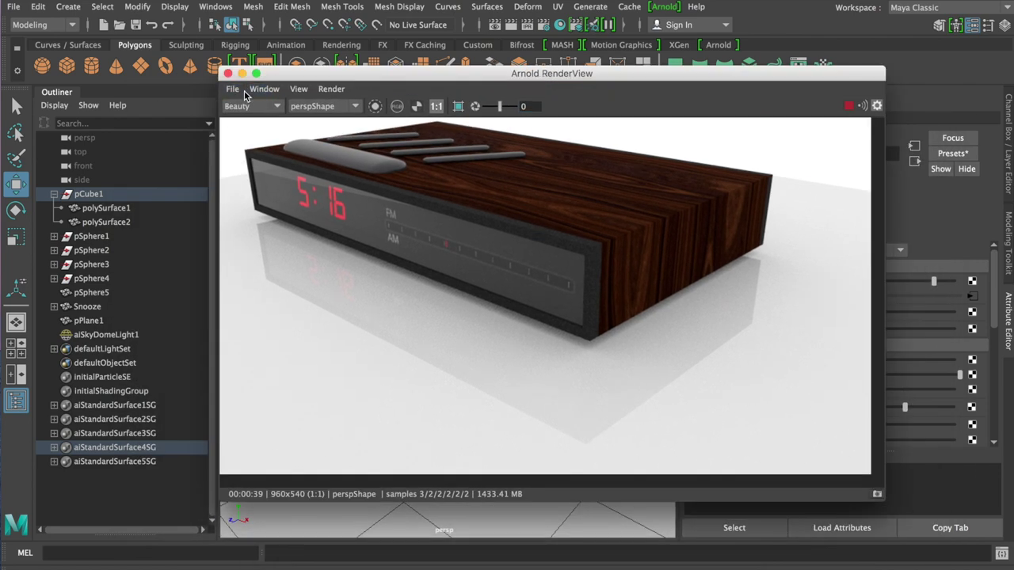
Save the RenderView image via File > Save Image with the name 'Render' in the images folder
{"action": "left_click", "coordinate": [232, 90]}
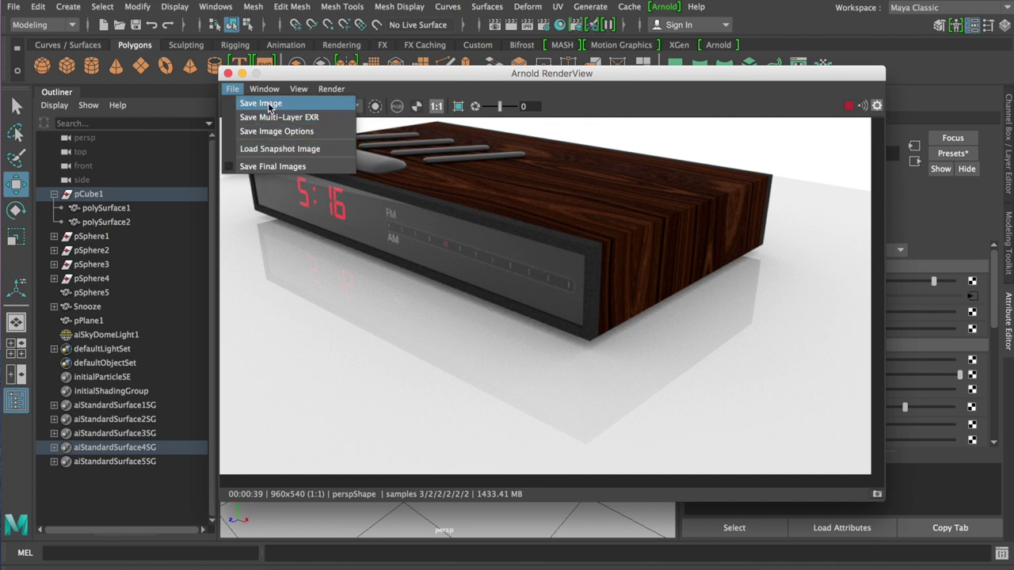
{"action": "left_click", "coordinate": [270, 104]}
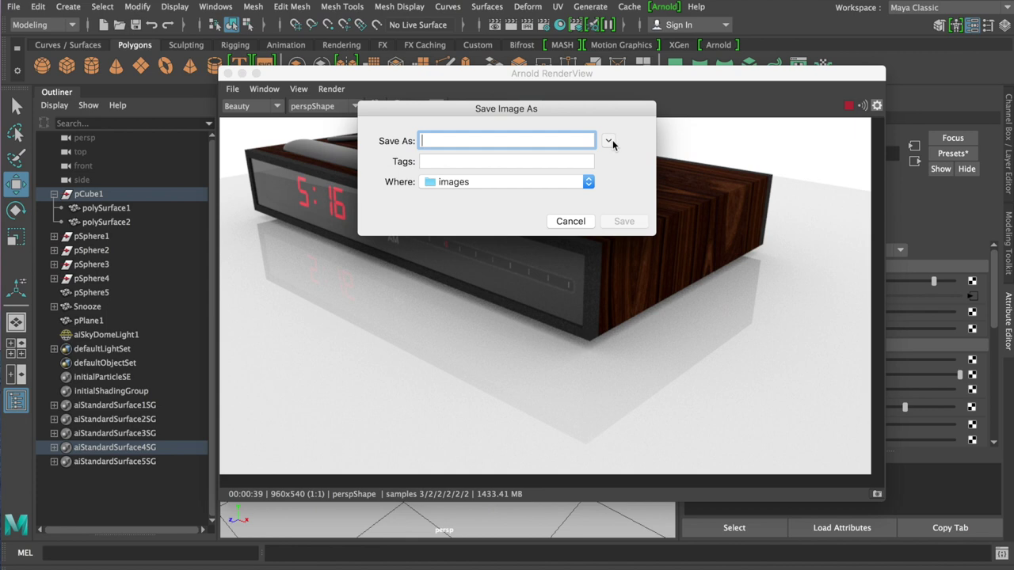
{"action": "left_click", "coordinate": [608, 140]}
{"action": "type", "text": "Render"}
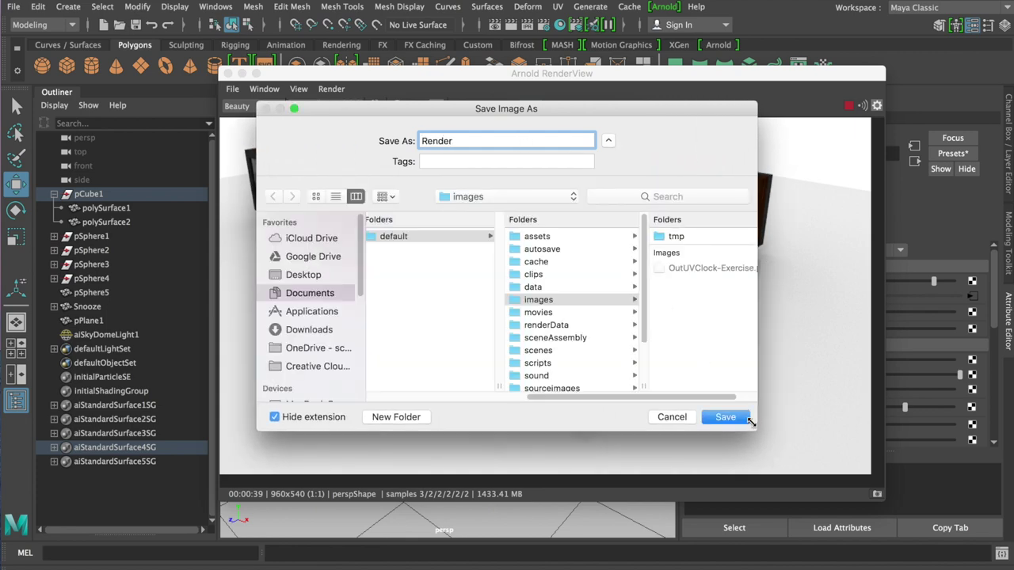
{"action": "left_click", "coordinate": [732, 416]}
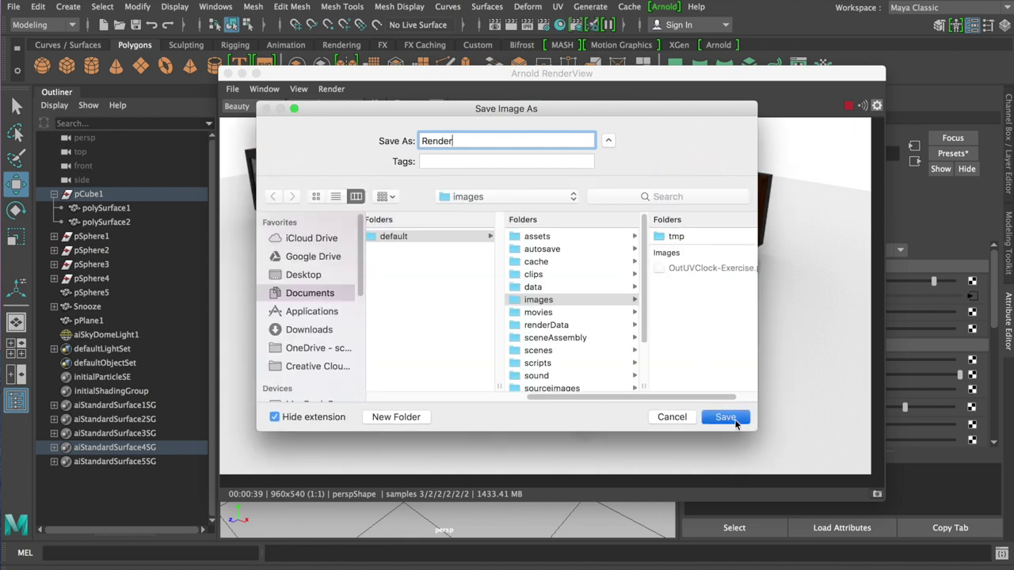